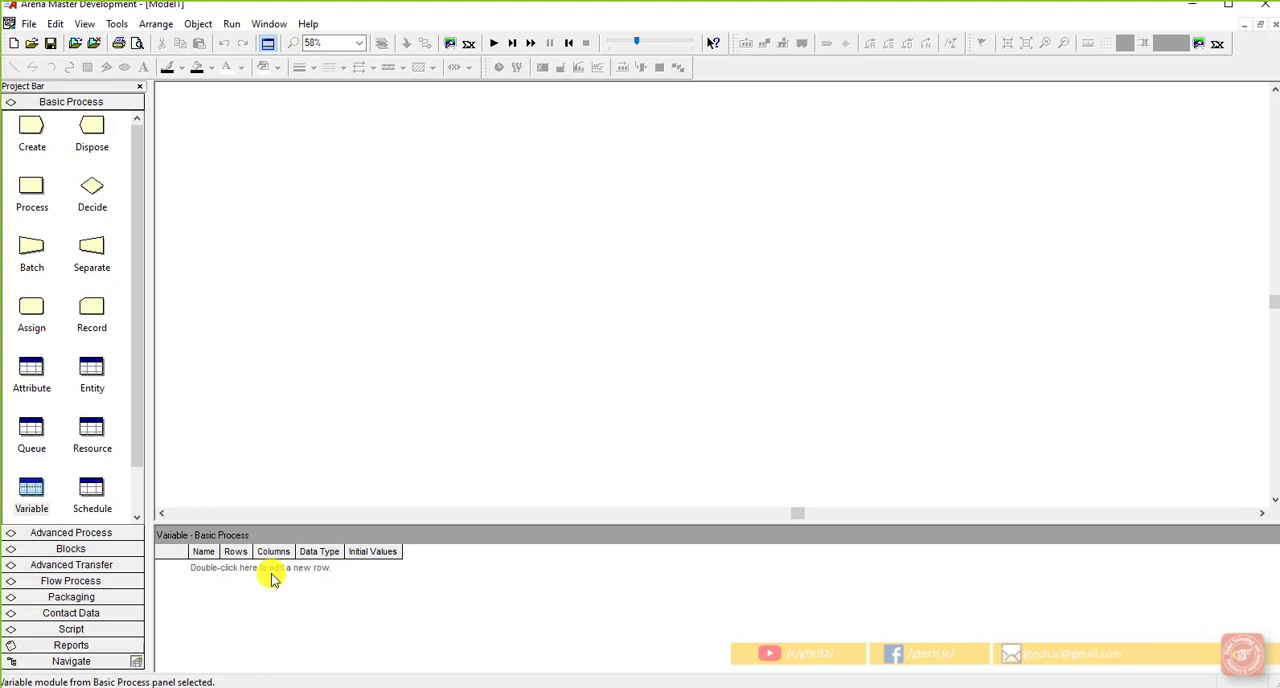
Step: Add a variable to the Variable spreadsheet, widen the Name column, and name the variable CallsPerArrival
{"action": "double_click", "coordinate": [209, 570]}
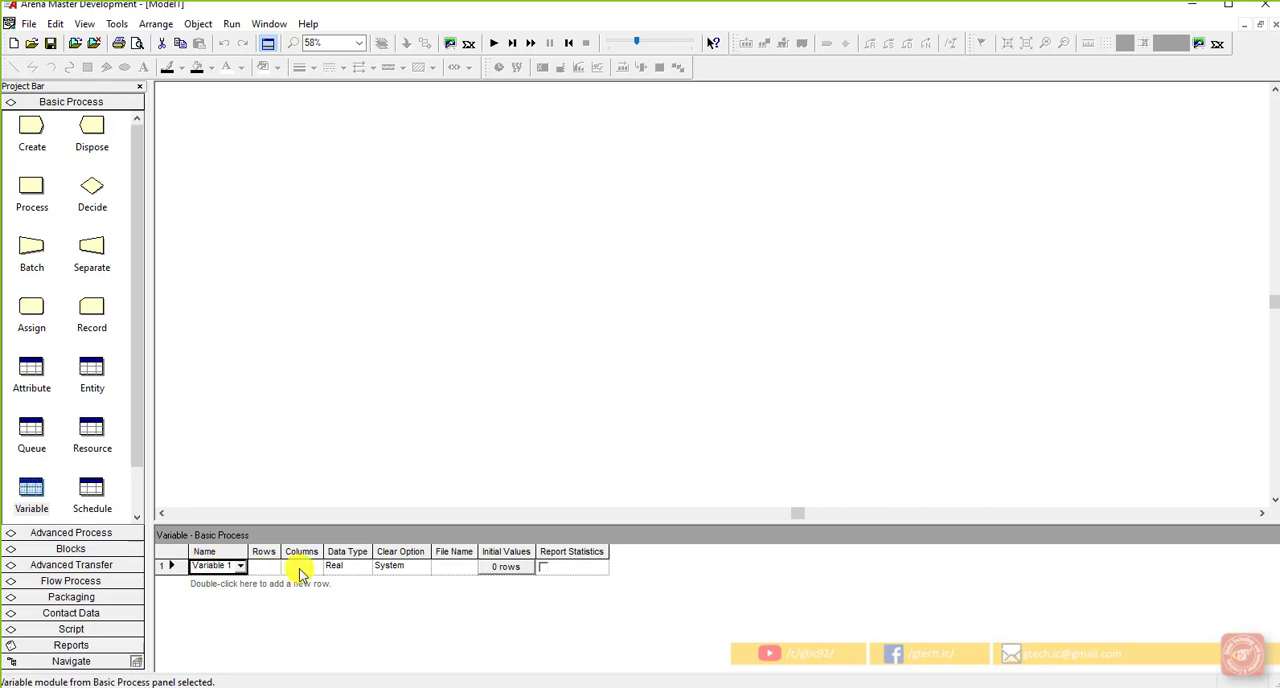
{"action": "left_click_drag", "start_coordinate": [247, 553], "coordinate": [270, 553]}
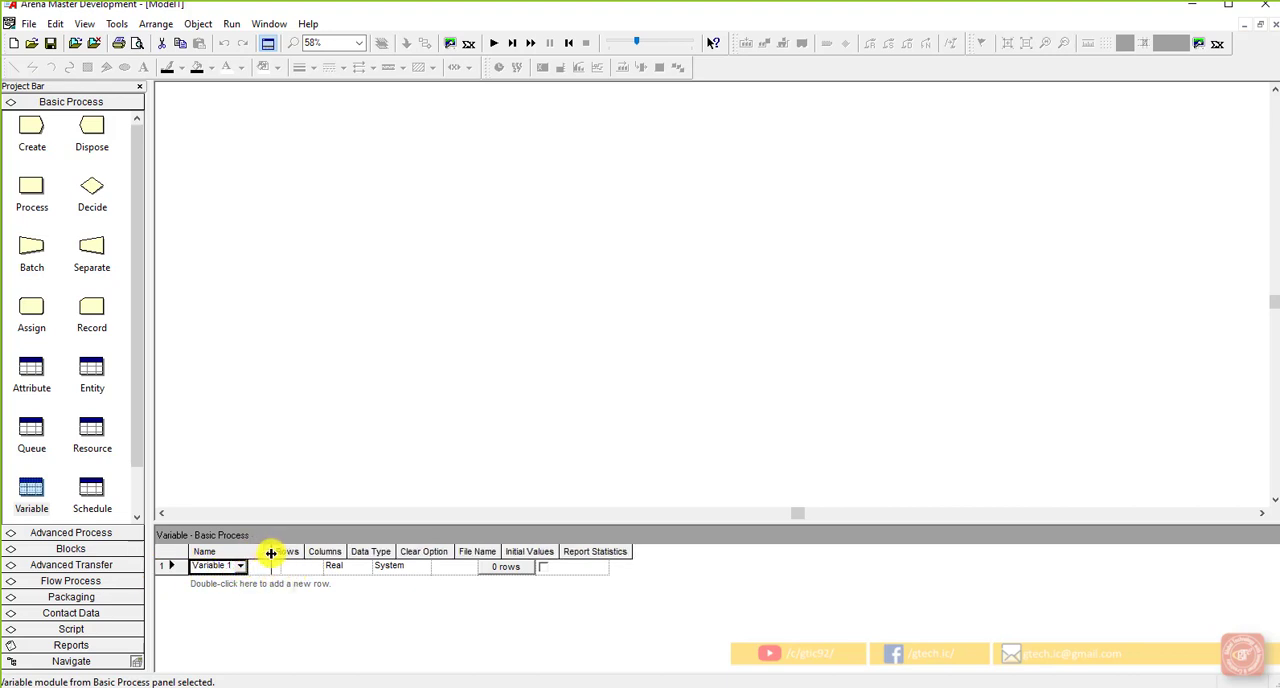
{"action": "left_click", "coordinate": [244, 568]}
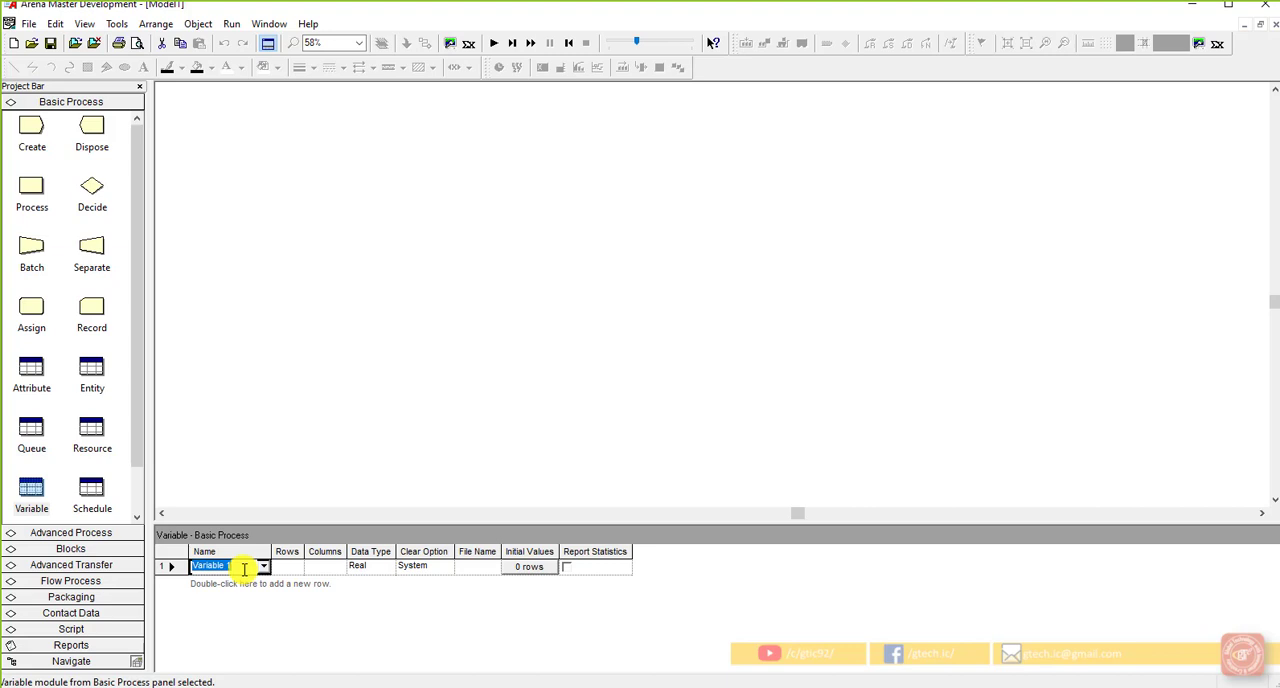
{"action": "type", "text": "c"}
{"action": "key", "text": "BackSpace"}
{"action": "type", "text": "Call"}
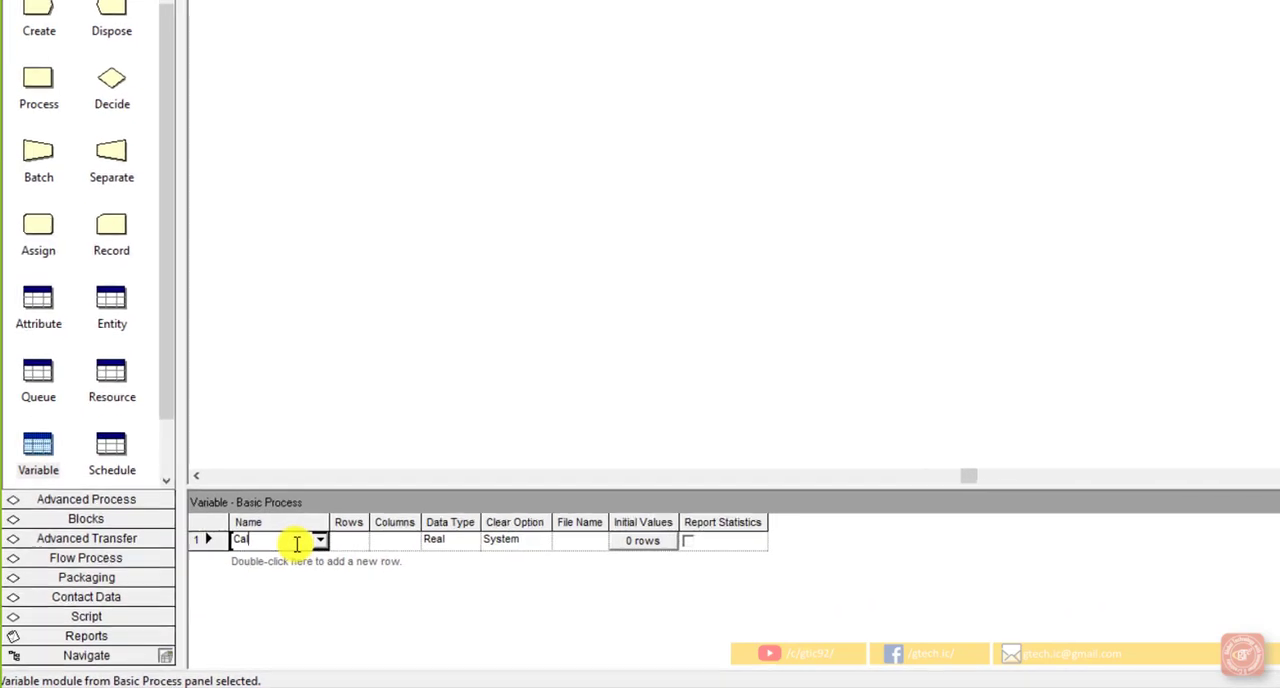
{"action": "type", "text": "sP"}
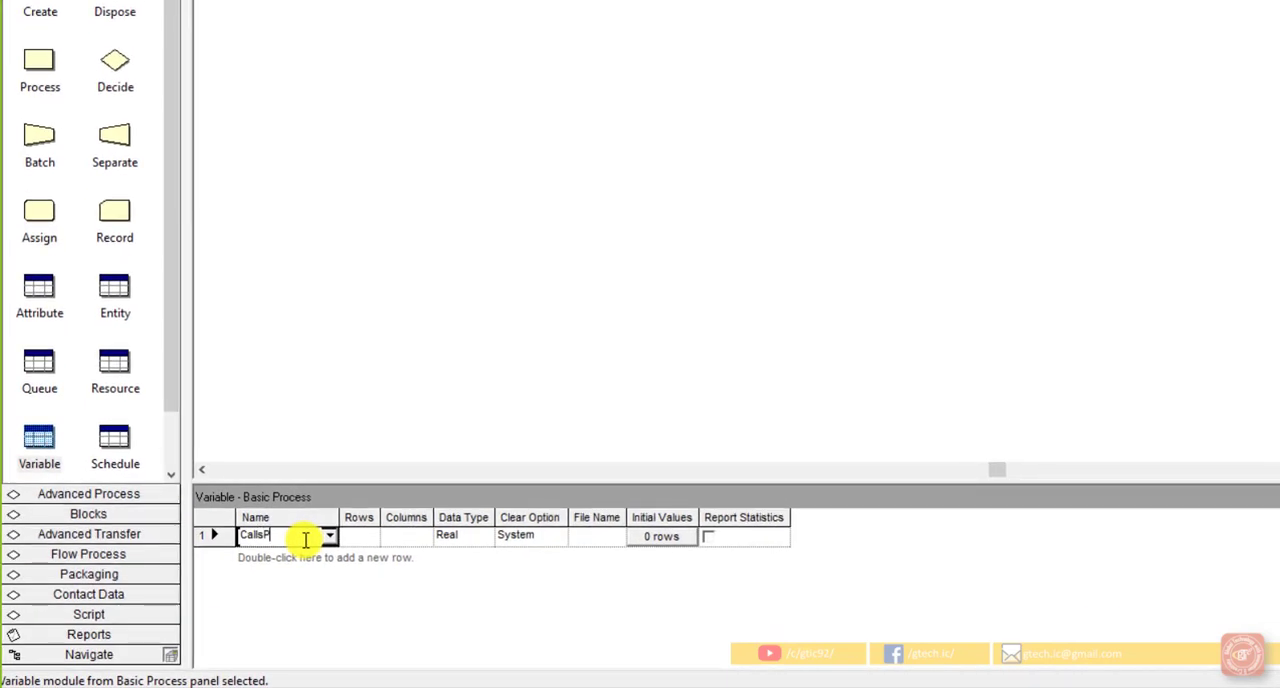
{"action": "type", "text": "erArrival"}
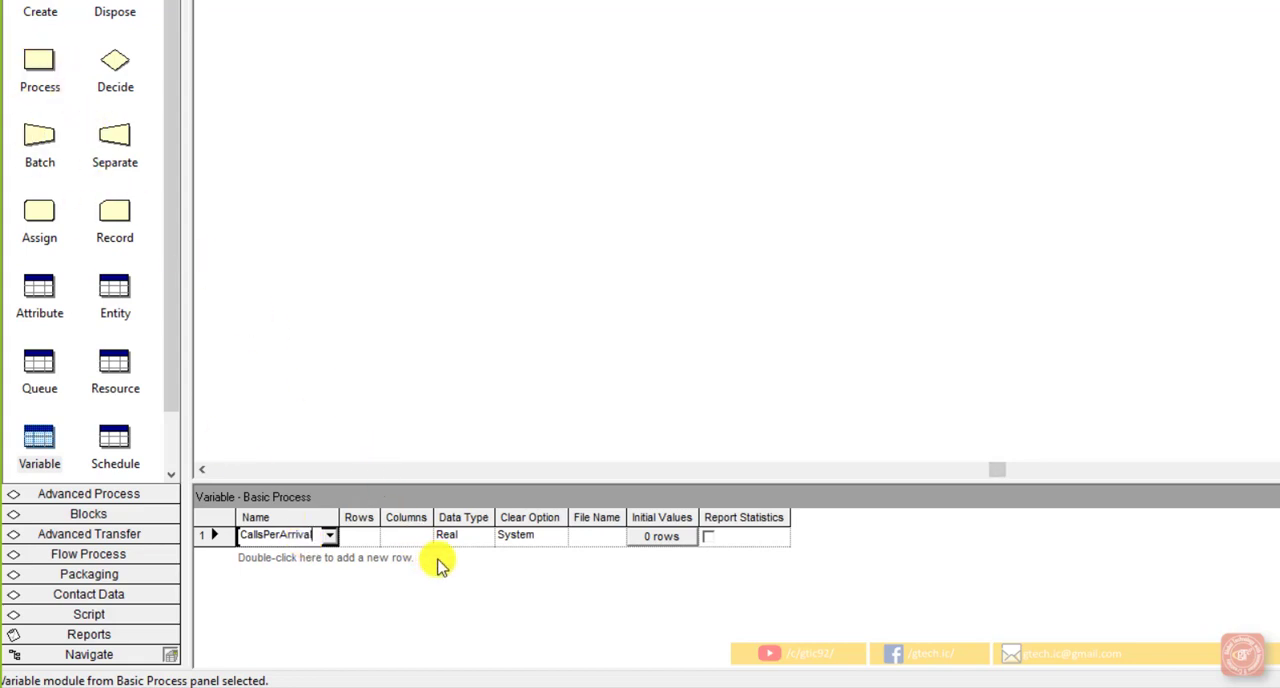
Step: Set the initial value of the CallsPerArrival variable to 1 and close the initial values window
{"action": "left_click", "coordinate": [645, 540]}
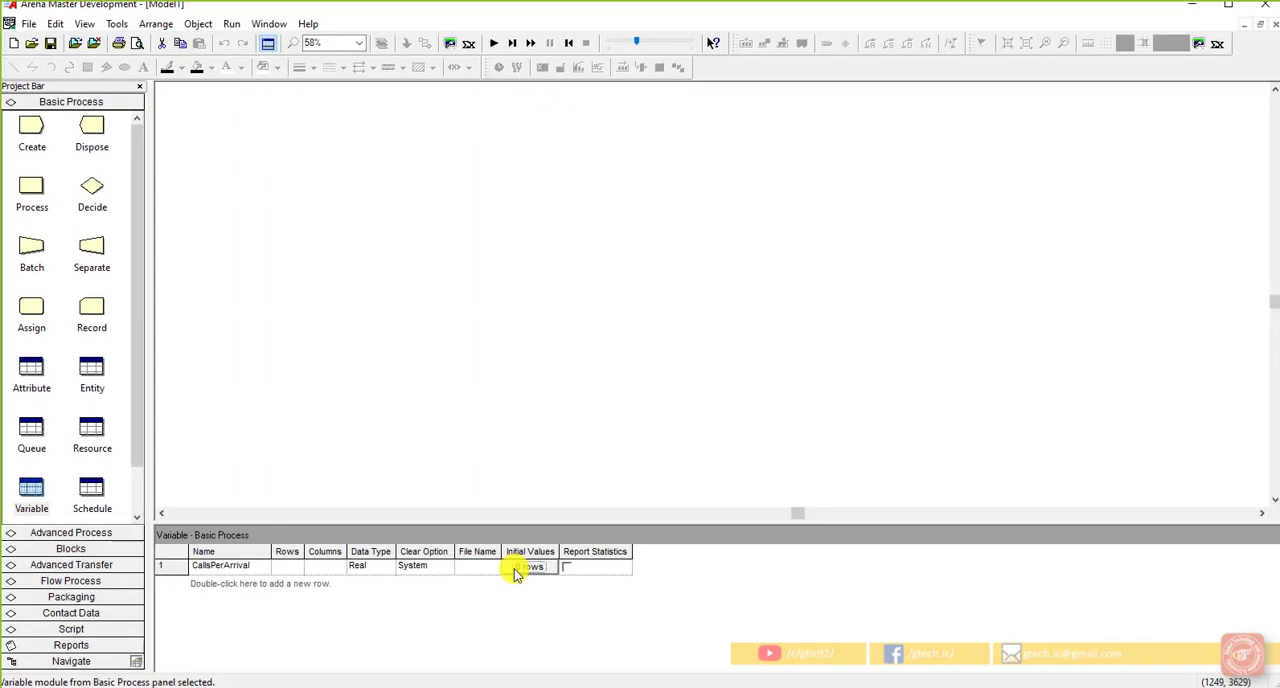
{"action": "left_click", "coordinate": [515, 570]}
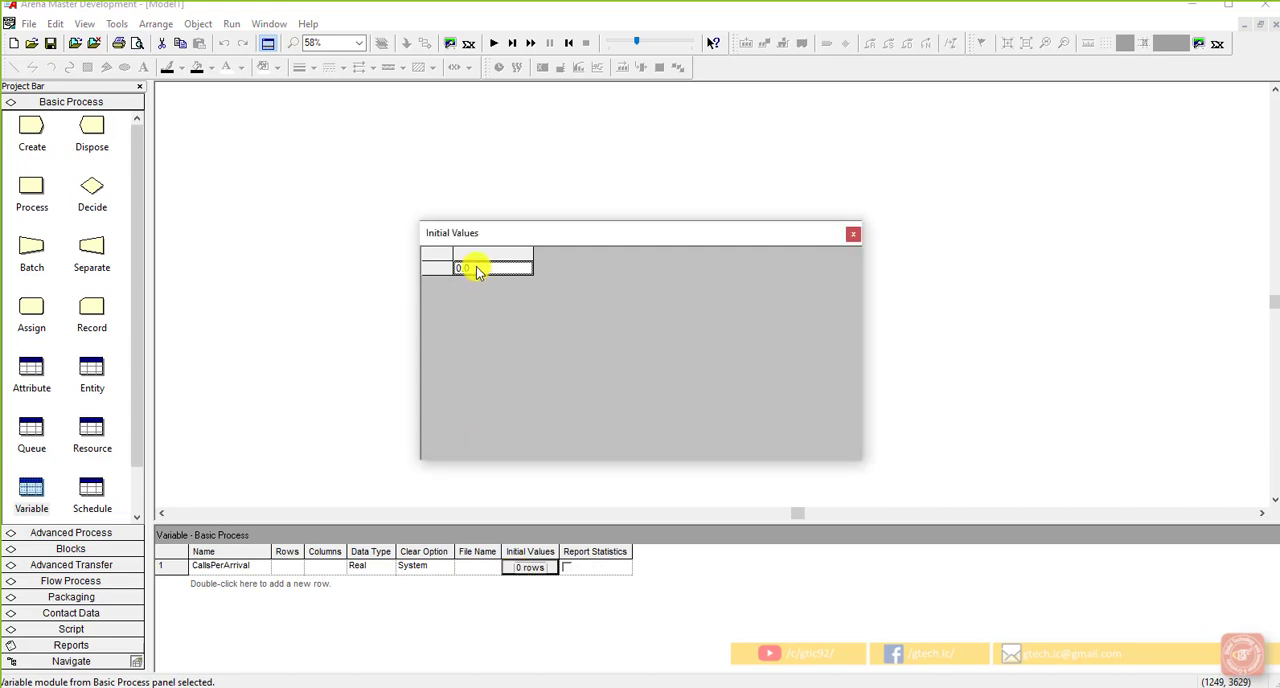
{"action": "left_click_drag", "start_coordinate": [502, 234], "coordinate": [651, 291]}
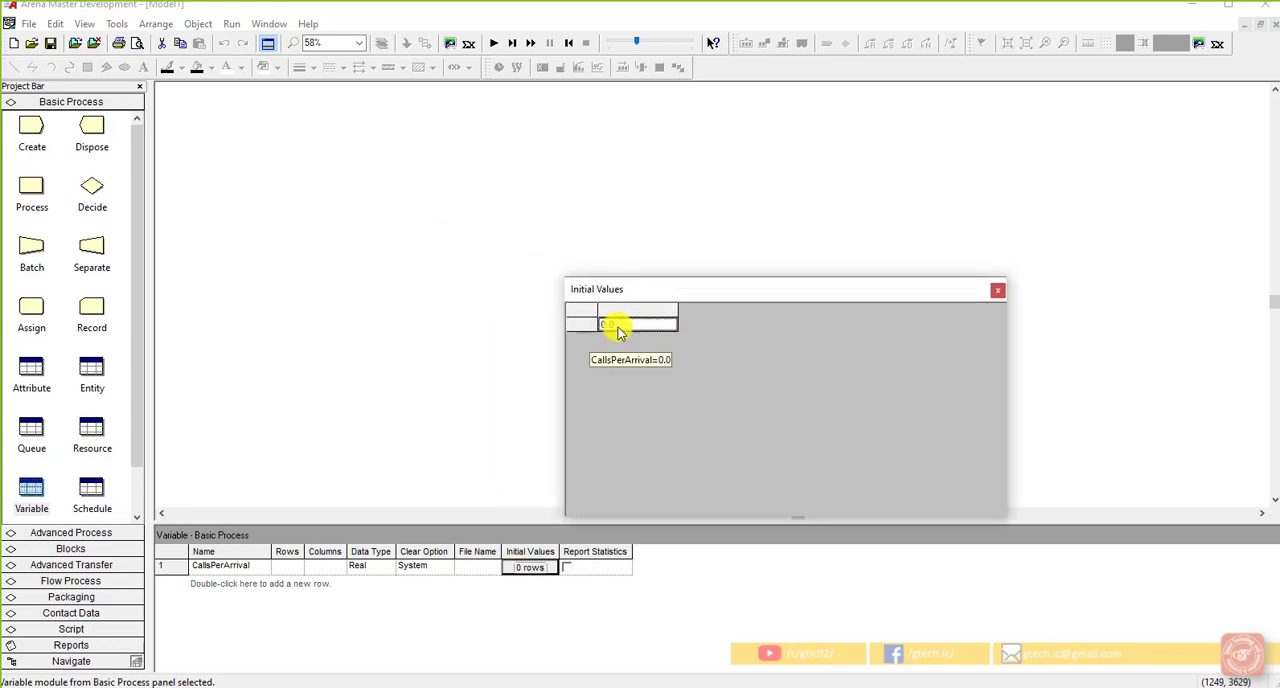
{"action": "left_click", "coordinate": [621, 326]}
{"action": "left_click_drag", "start_coordinate": [619, 324], "coordinate": [601, 324]}
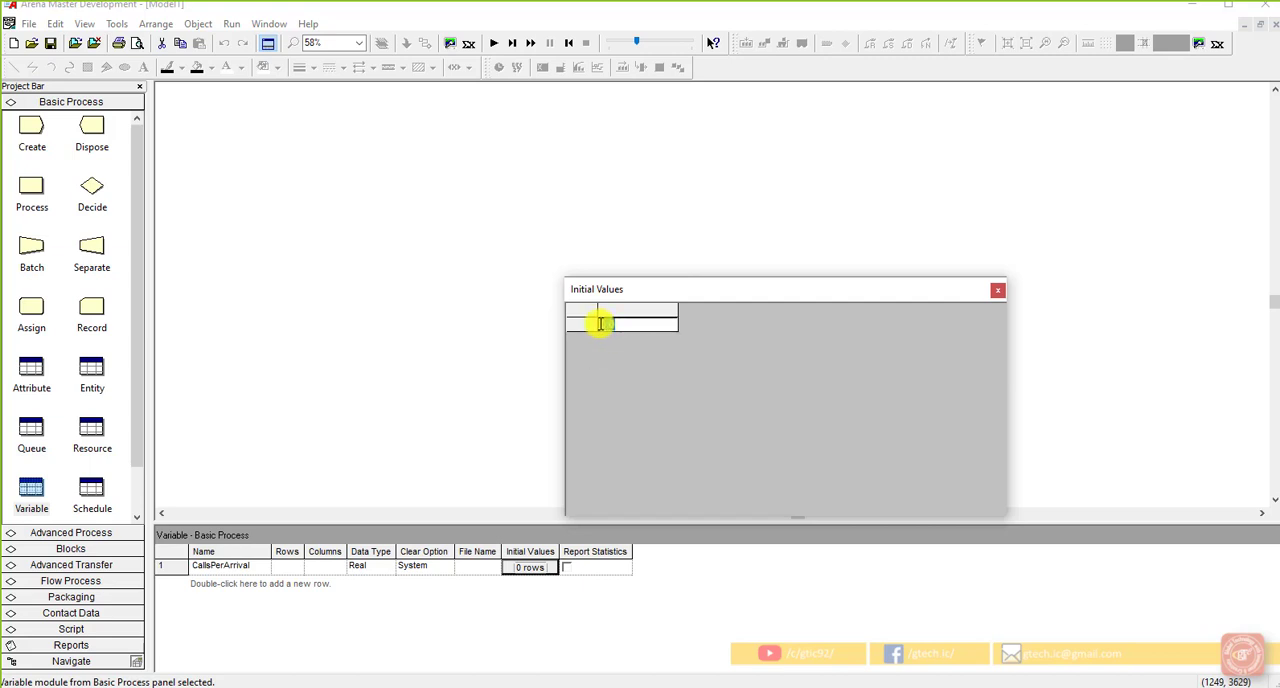
{"action": "type", "text": "1"}
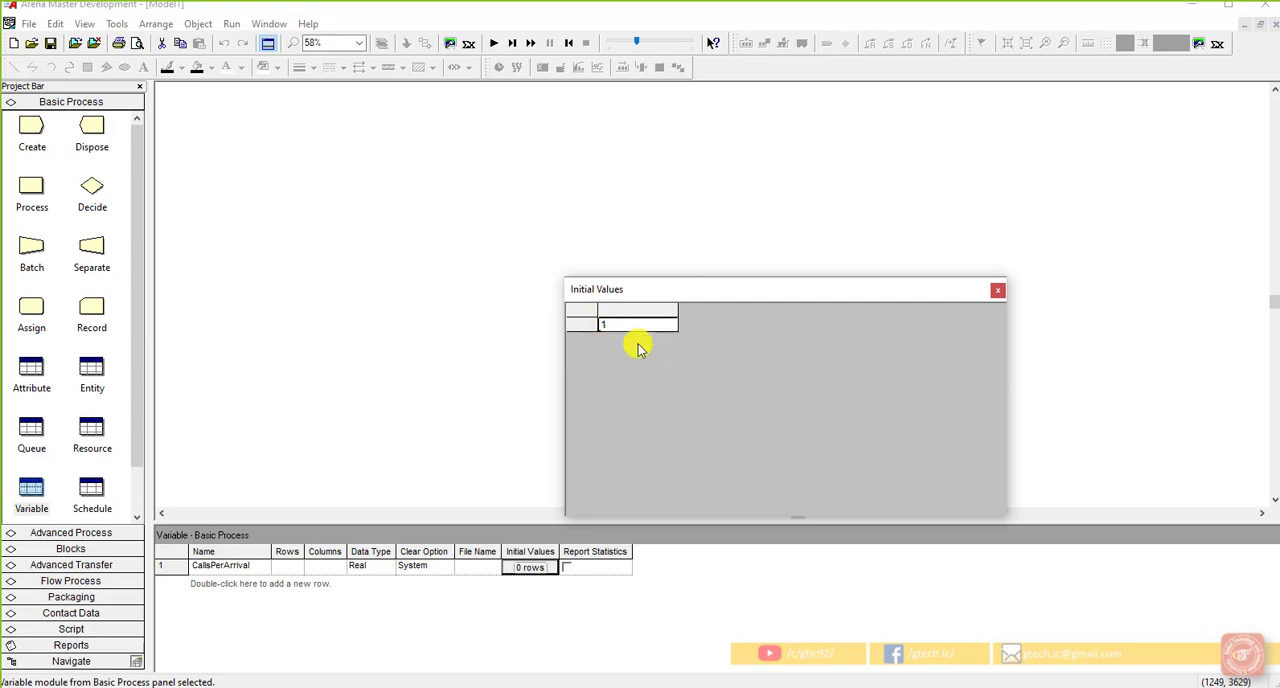
{"action": "left_click", "coordinate": [996, 290]}
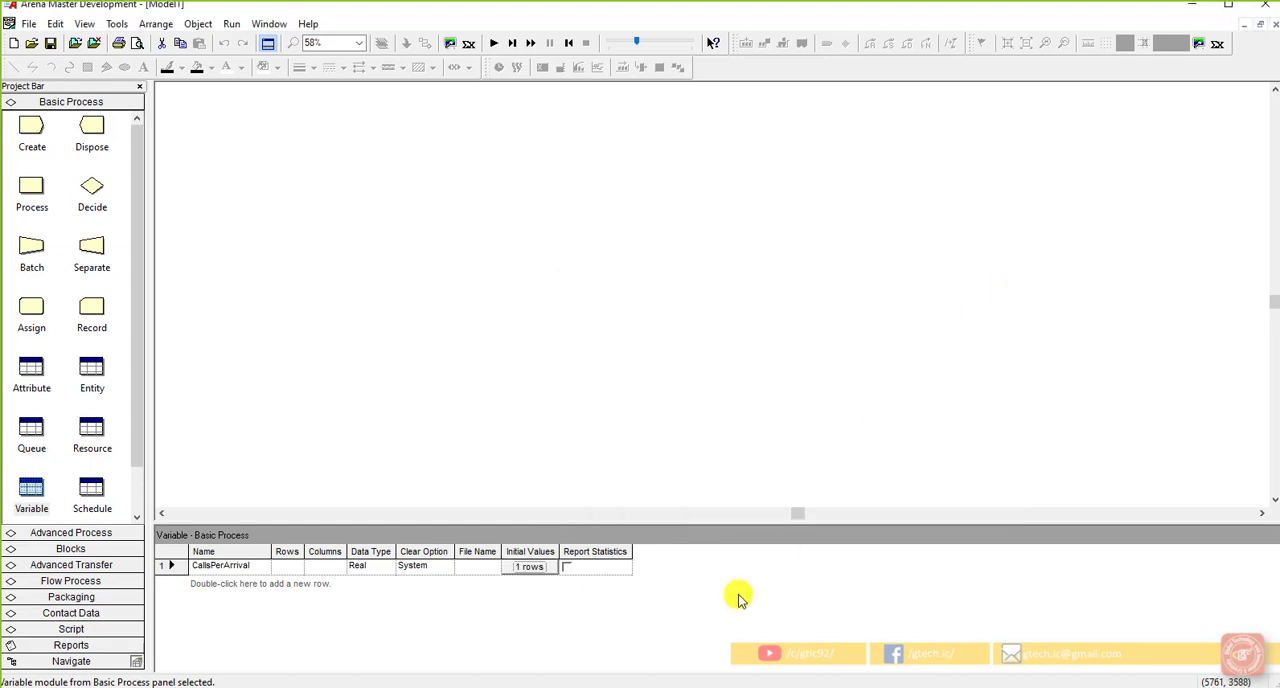
Step: Review the CallsPerArrival variable's settings in its dialog and leave it without making changes
{"action": "double_click", "coordinate": [175, 566]}
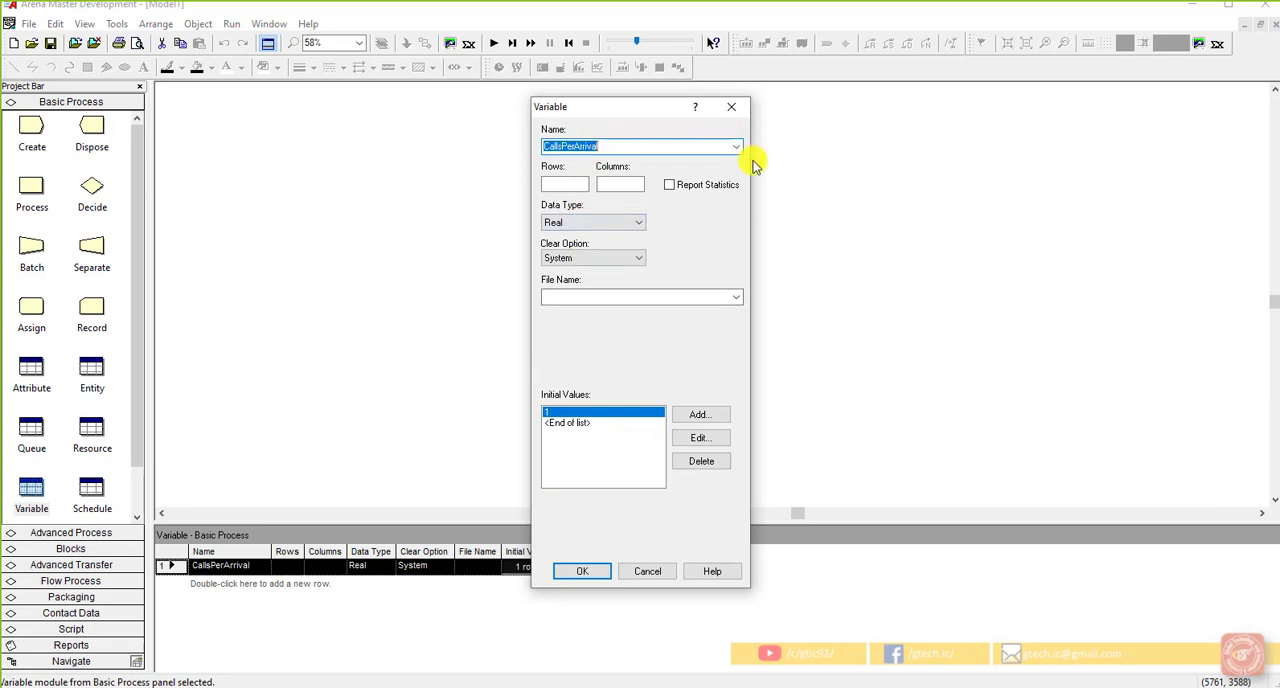
{"action": "left_click", "coordinate": [608, 145]}
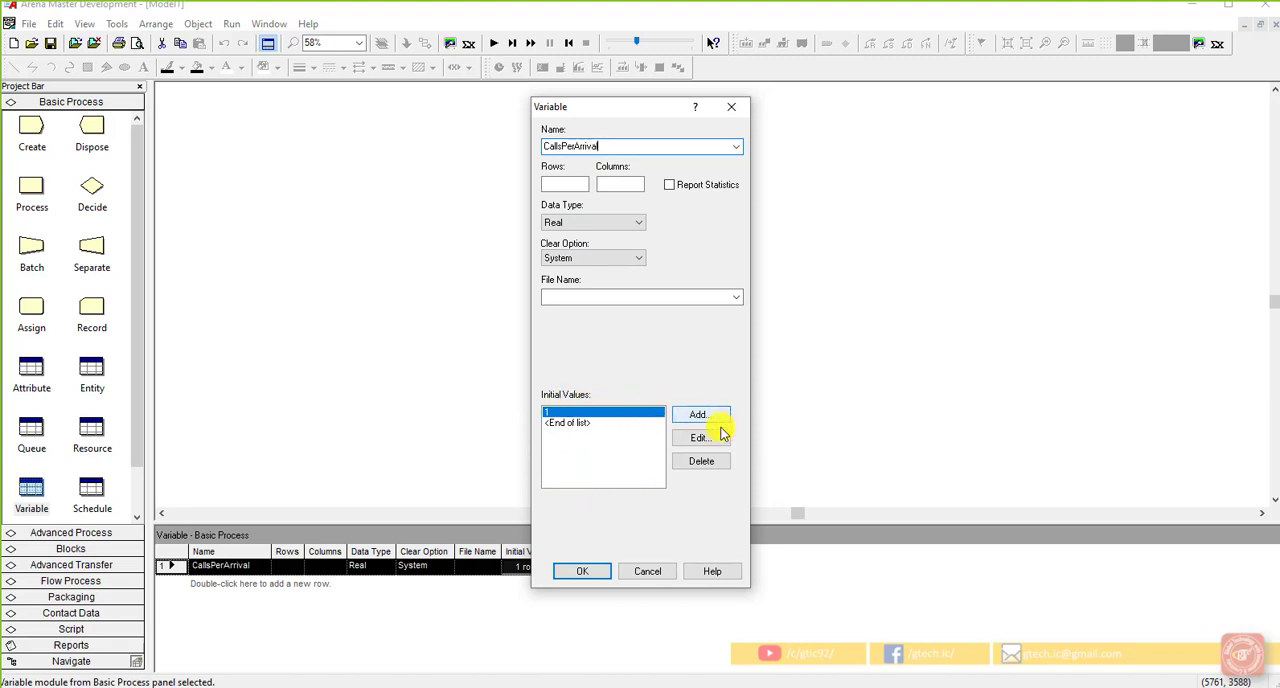
{"action": "left_click", "coordinate": [654, 570]}
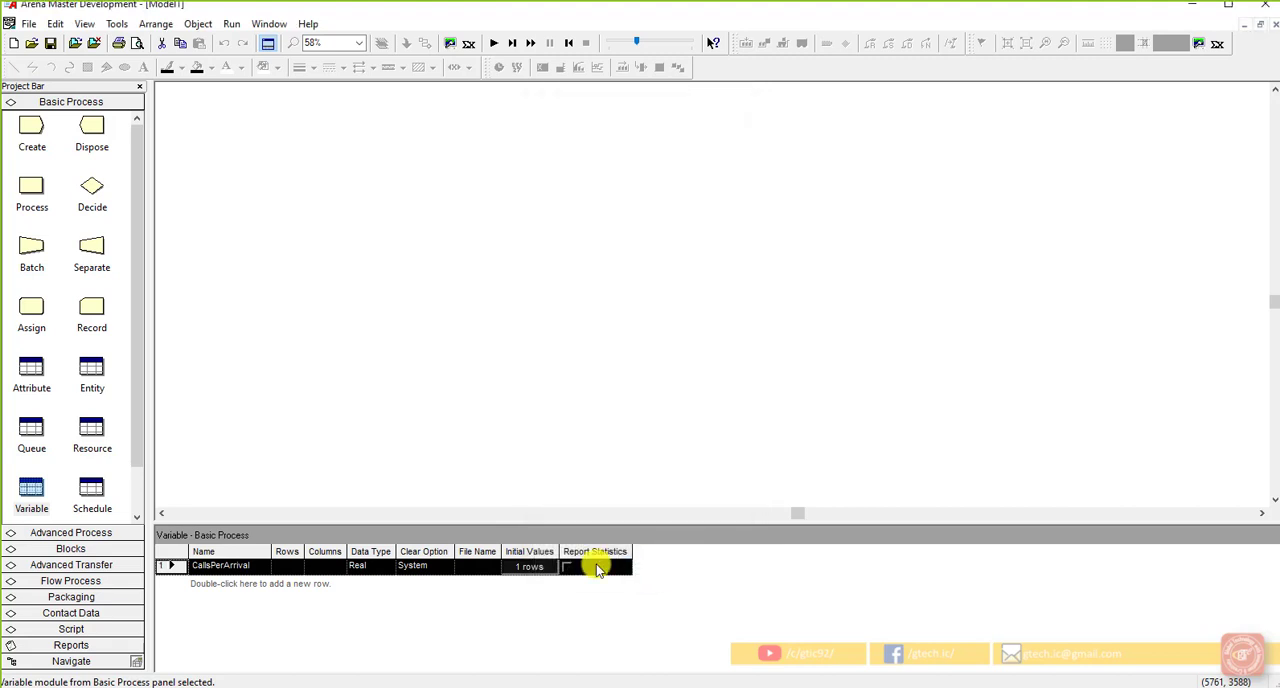
Step: Add a second variable to the Variable spreadsheet, open its dialog, and name it MaxCalls
{"action": "double_click", "coordinate": [227, 589]}
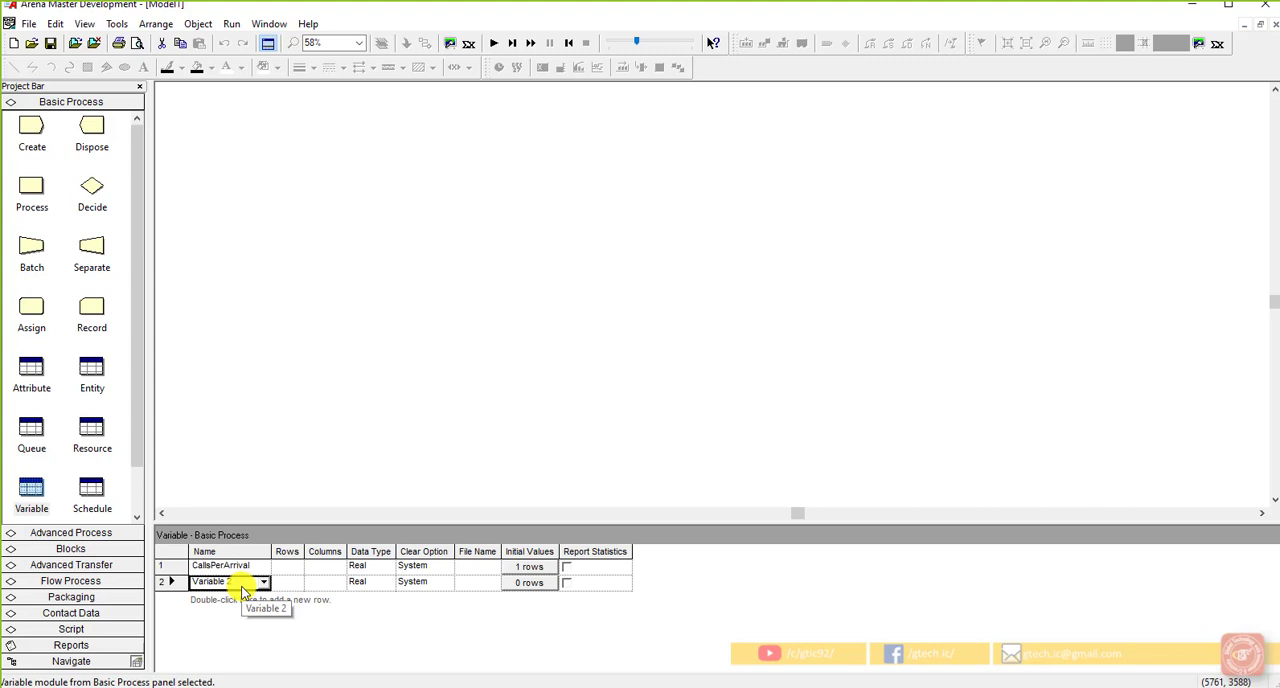
{"action": "left_click", "coordinate": [177, 586]}
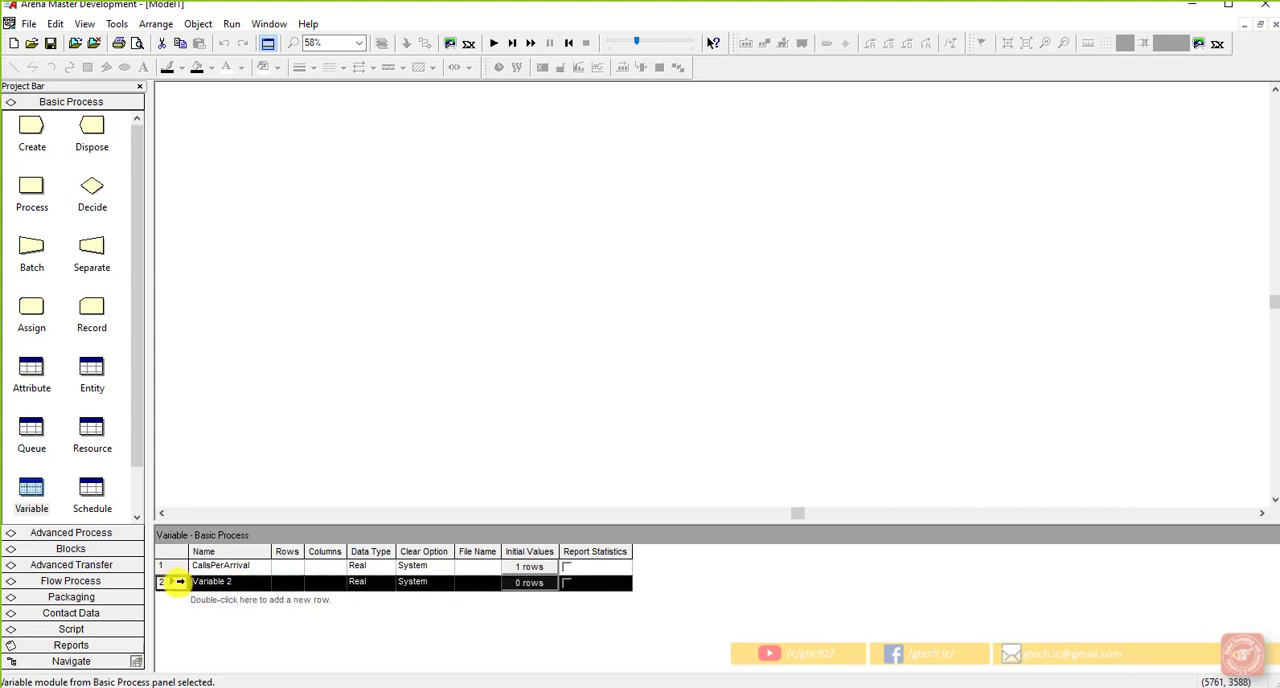
{"action": "double_click", "coordinate": [177, 586]}
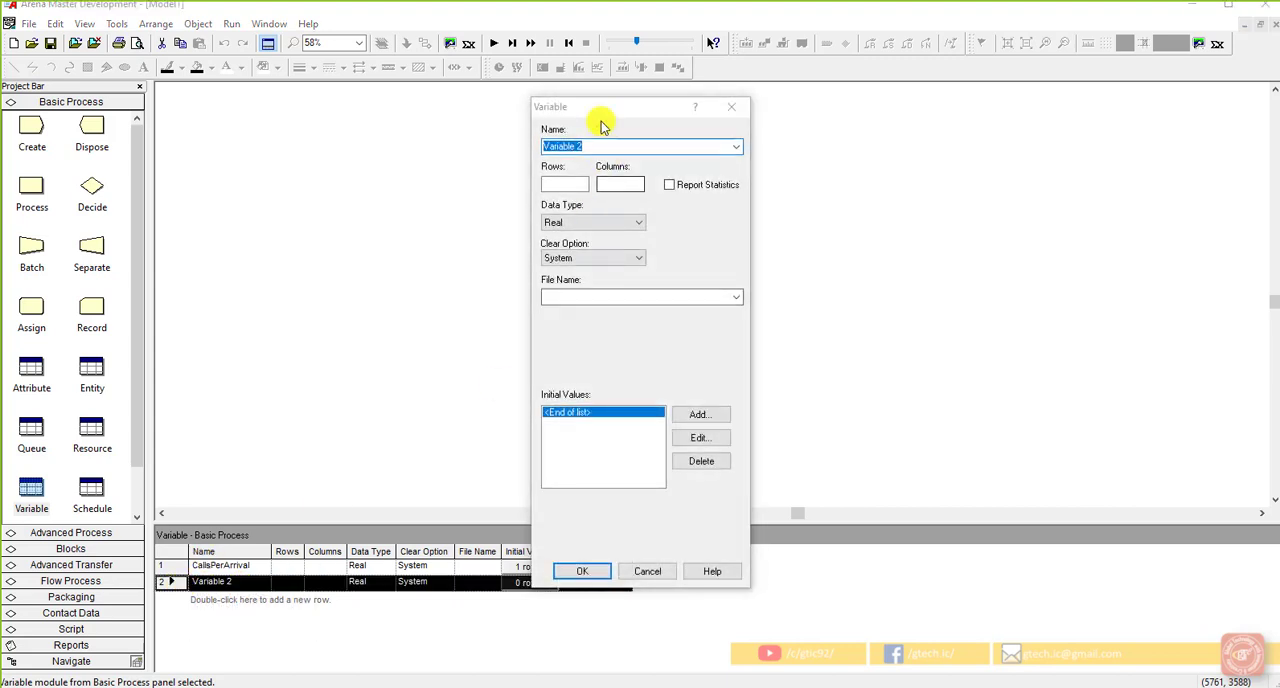
{"action": "left_click_drag", "start_coordinate": [607, 114], "coordinate": [610, 119]}
{"action": "left_click", "coordinate": [607, 151]}
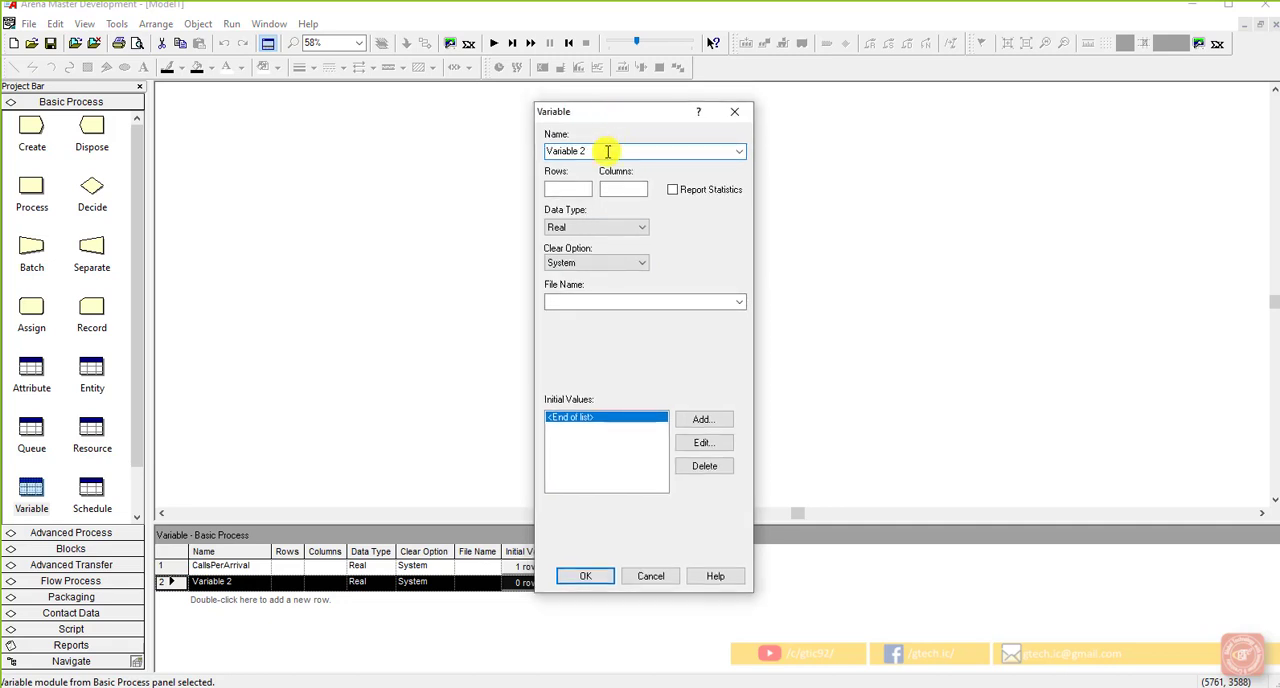
{"action": "key", "text": "BackSpace"}
{"action": "key", "text": "BackSpace"}
{"action": "key", "text": "BackSpace"}
{"action": "key", "text": "BackSpace"}
{"action": "key", "text": "BackSpace"}
{"action": "key", "text": "BackSpace"}
{"action": "key", "text": "BackSpace"}
{"action": "key", "text": "BackSpace"}
{"action": "key", "text": "BackSpace"}
{"action": "key", "text": "BackSpace"}
{"action": "type", "text": "MaxCalls"}
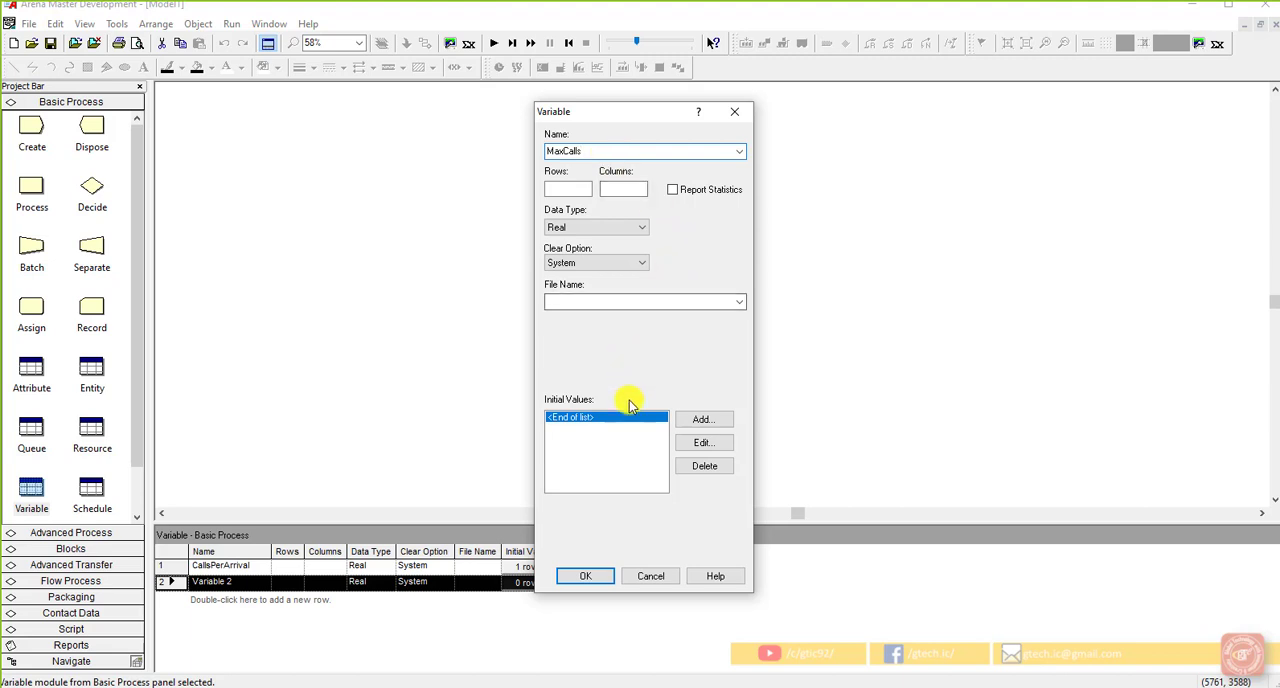
Step: Add an initial value of 999999 to the MaxCalls variable and confirm its settings
{"action": "left_click", "coordinate": [693, 423]}
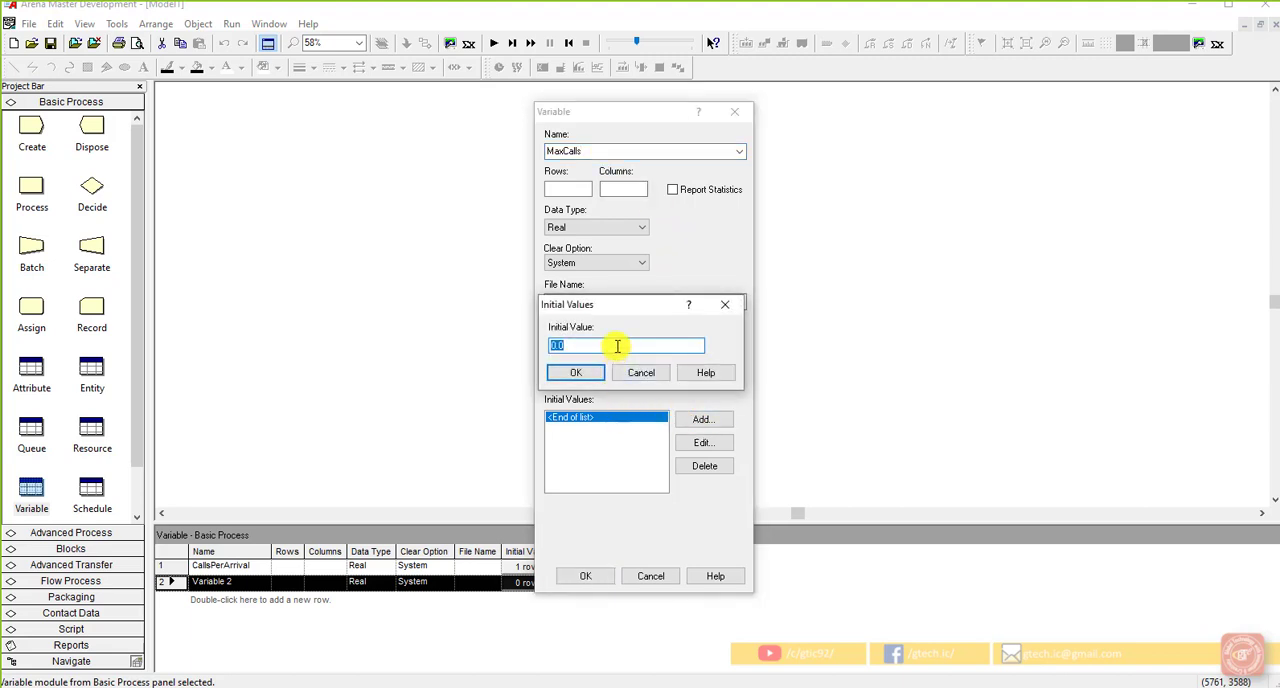
{"action": "type", "text": "999999"}
{"action": "left_click", "coordinate": [597, 373]}
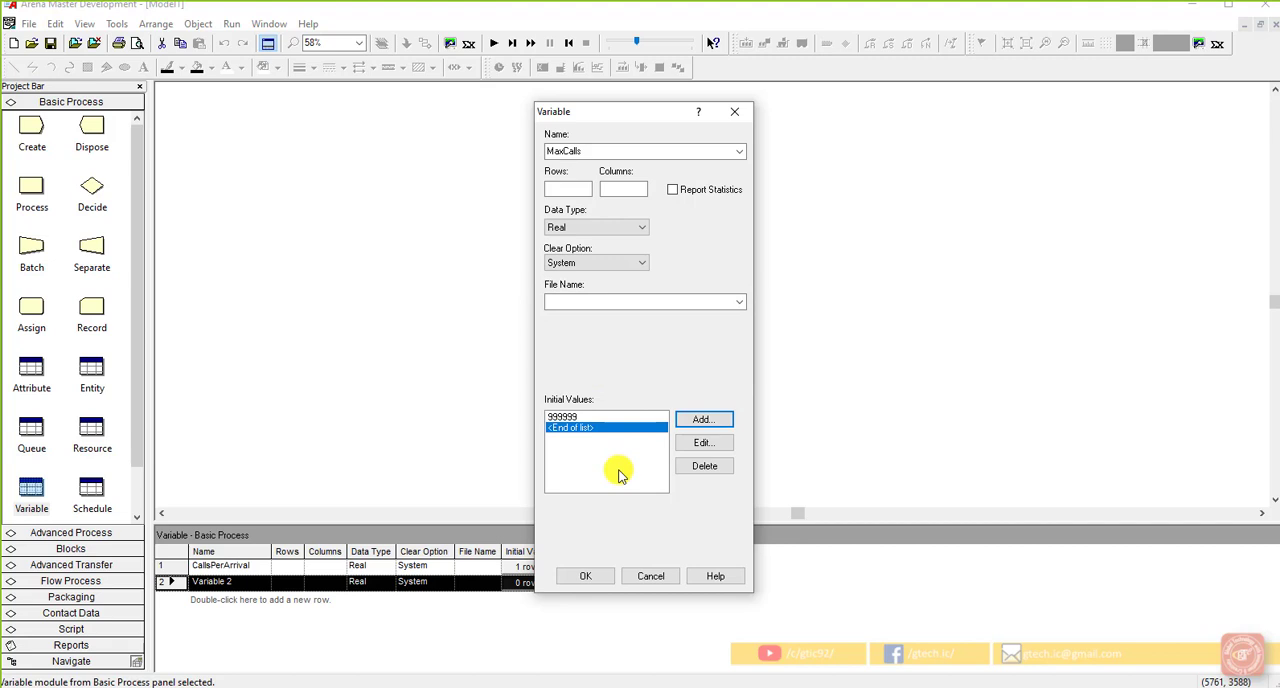
{"action": "left_click", "coordinate": [582, 575]}
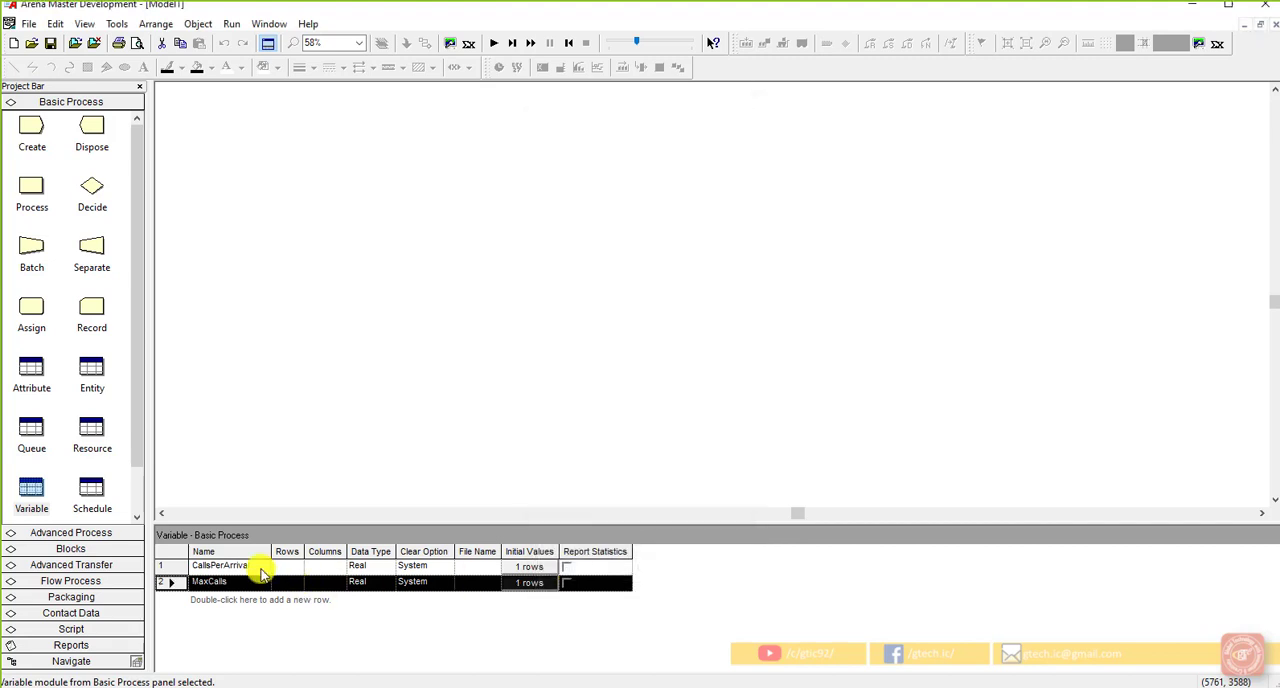
{"action": "left_click", "coordinate": [262, 567]}
{"action": "left_click", "coordinate": [322, 488]}
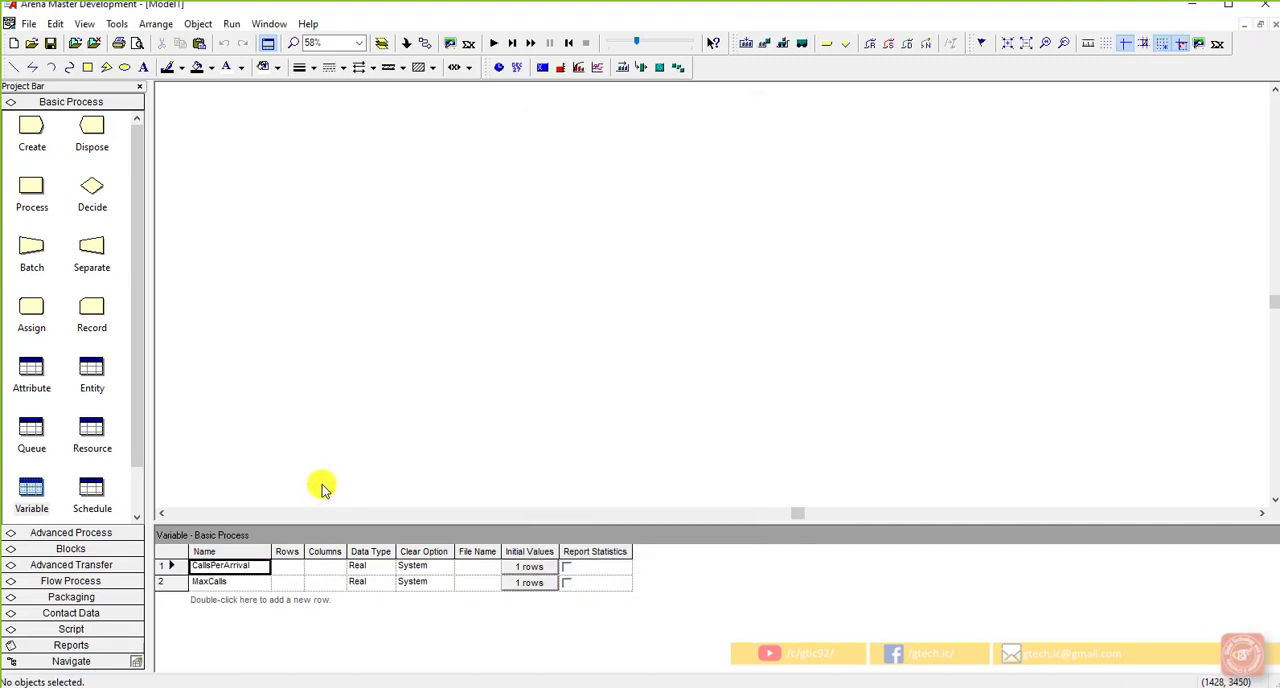
{"action": "left_click", "coordinate": [260, 622]}
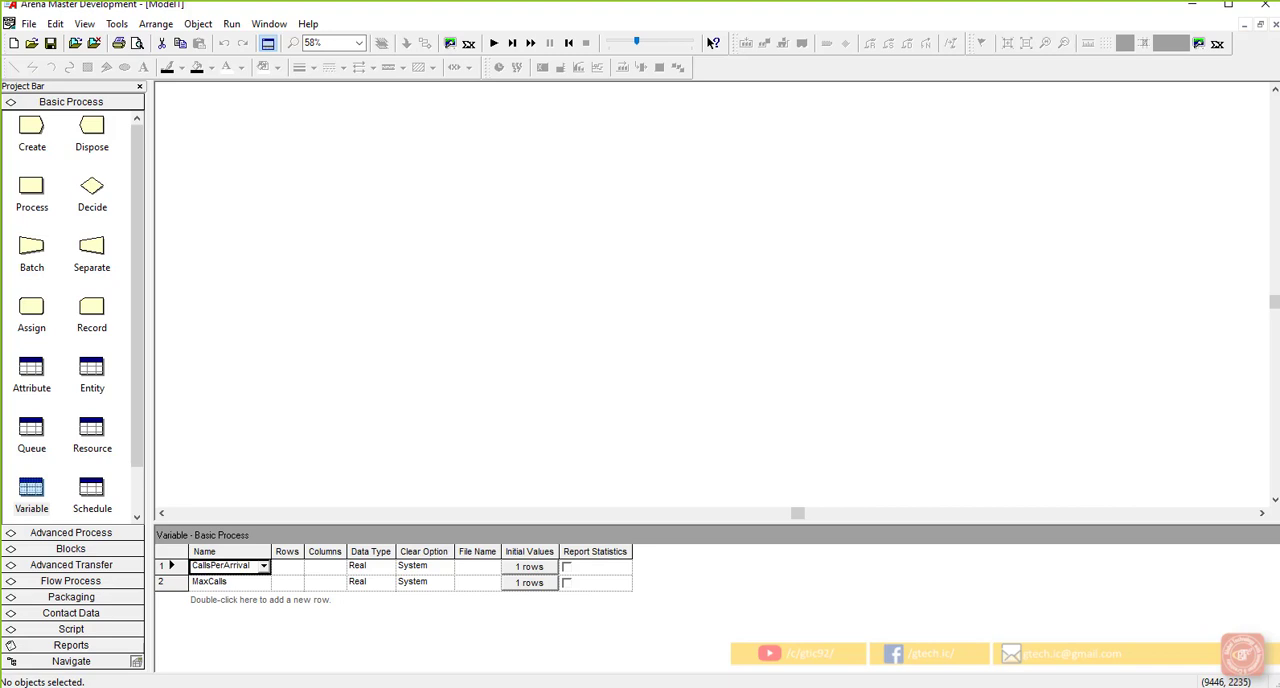
Step: Place a Create module near the upper-left corner of the model workspace and save the model to the Desktop as Model
{"action": "mouse_move", "coordinate": [30, 126]}
{"action": "left_mouse_down"}
{"action": "mouse_move", "coordinate": [54, 146]}
{"action": "mouse_move", "coordinate": [137, 159]}
{"action": "mouse_move", "coordinate": [195, 157]}
{"action": "mouse_move", "coordinate": [184, 141]}
{"action": "left_mouse_up"}
{"action": "left_click", "coordinate": [208, 196]}
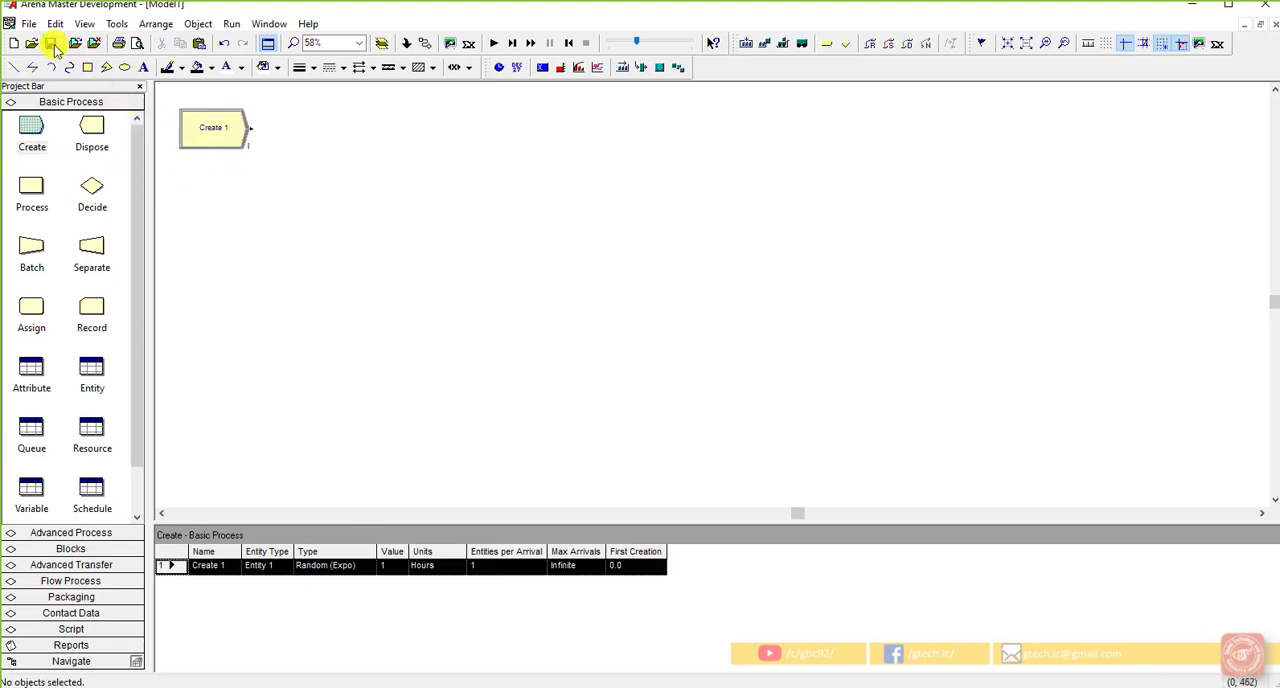
{"action": "key", "text": "ctrl+s"}
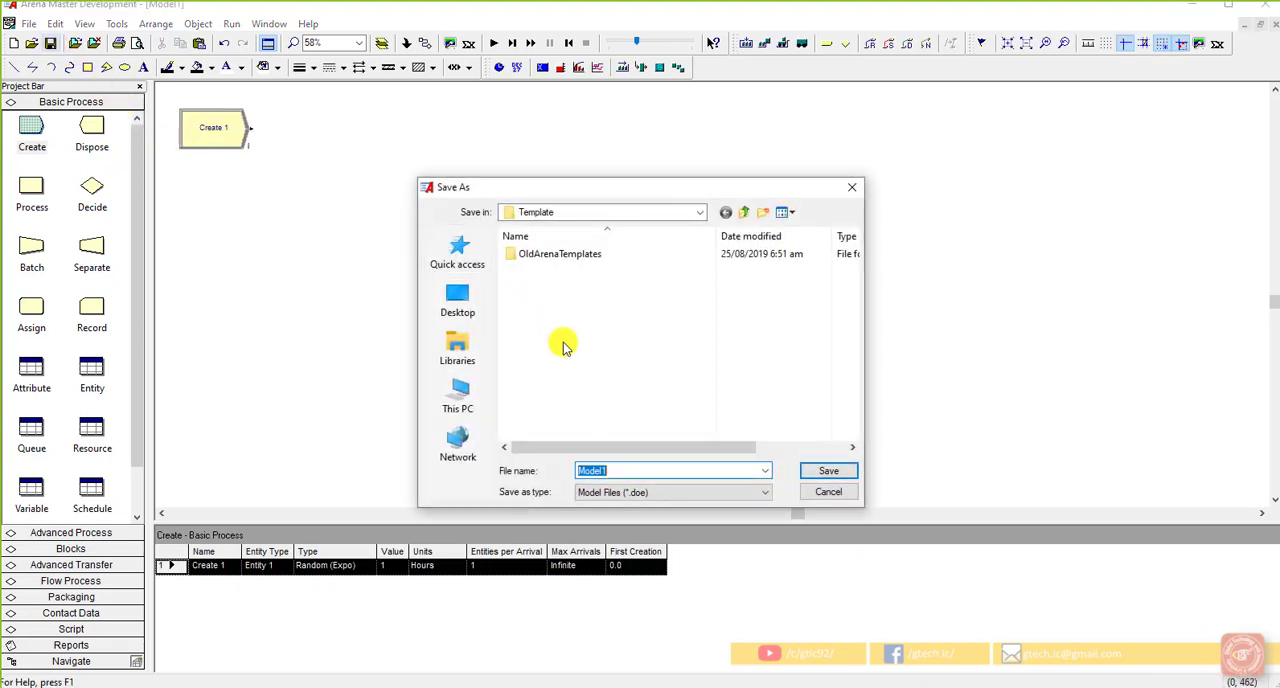
{"action": "left_click", "coordinate": [465, 303]}
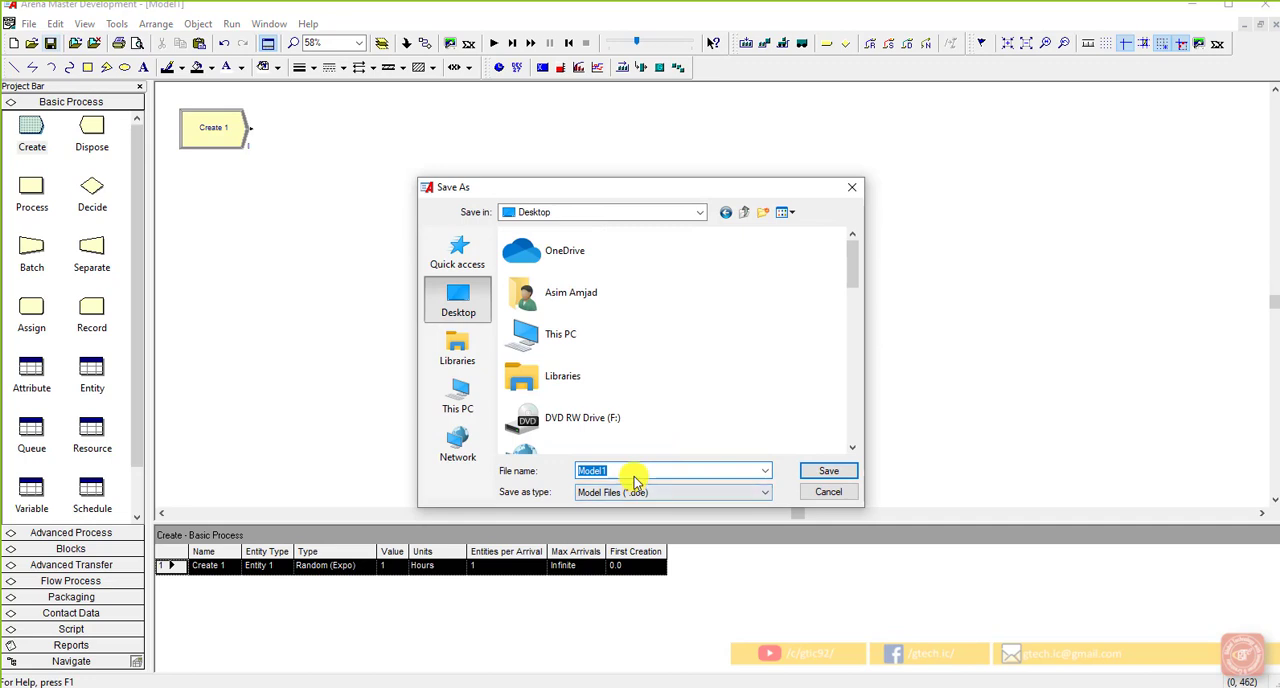
{"action": "type", "text": "Model"}
{"action": "left_click", "coordinate": [815, 471]}
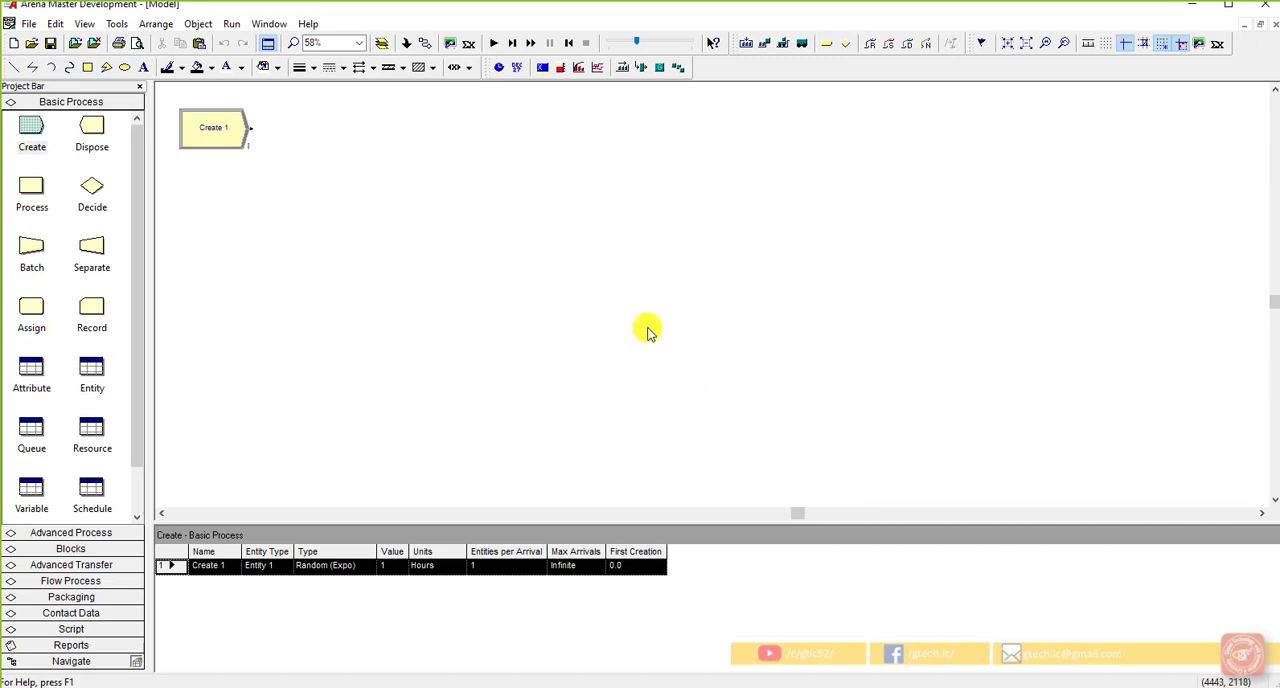
Step: Open the Create module's settings and name the module Create Call Arrival
{"action": "left_click", "coordinate": [235, 135]}
{"action": "double_click", "coordinate": [235, 135]}
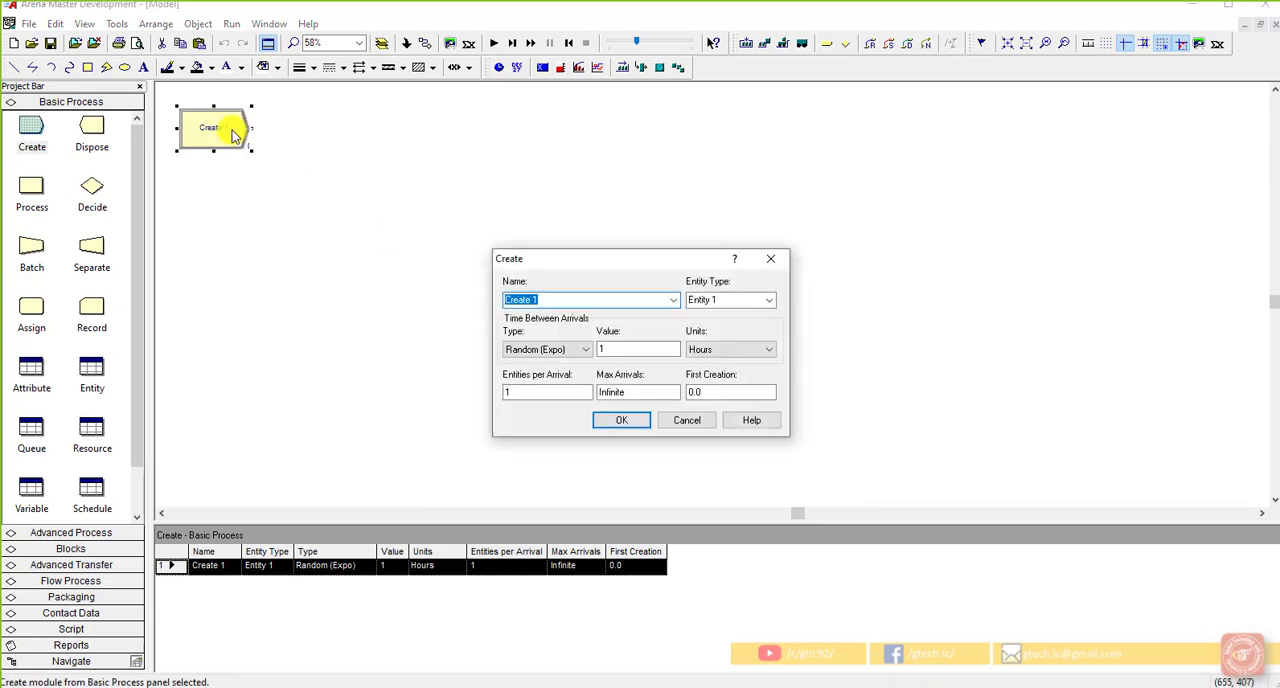
{"action": "left_click_drag", "start_coordinate": [575, 265], "coordinate": [331, 222]}
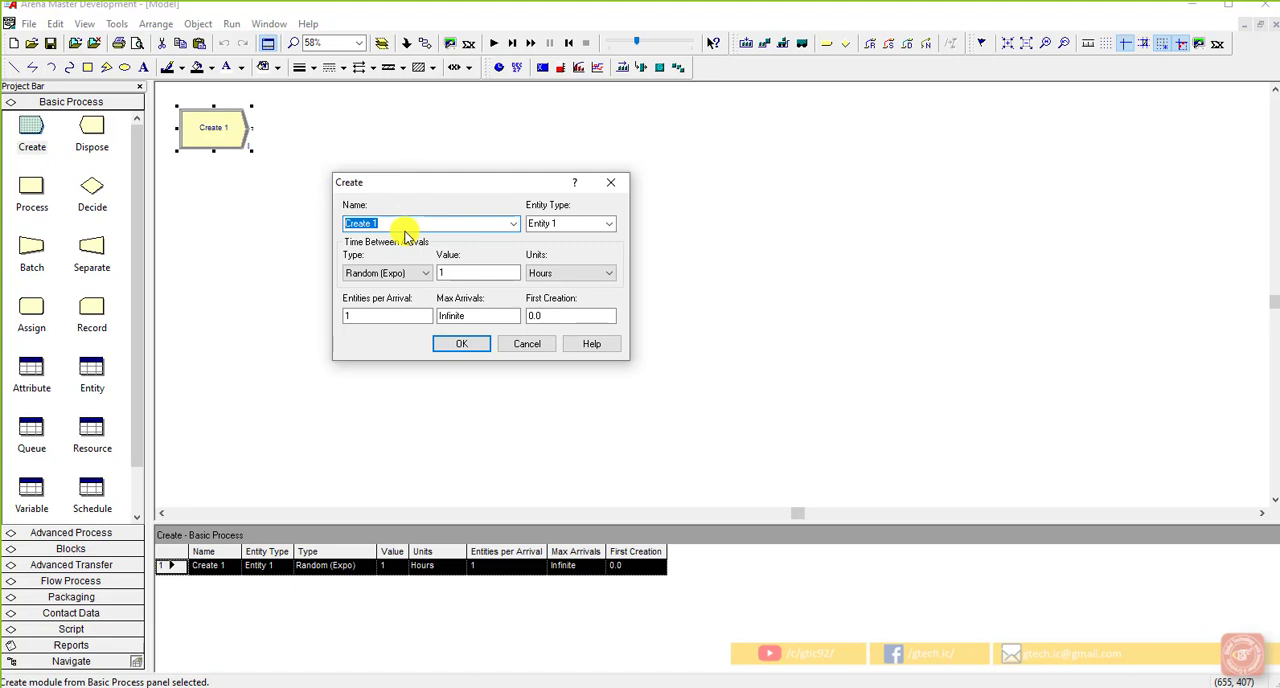
{"action": "type", "text": "Create Call Arr"}
{"action": "type", "text": "ival"}
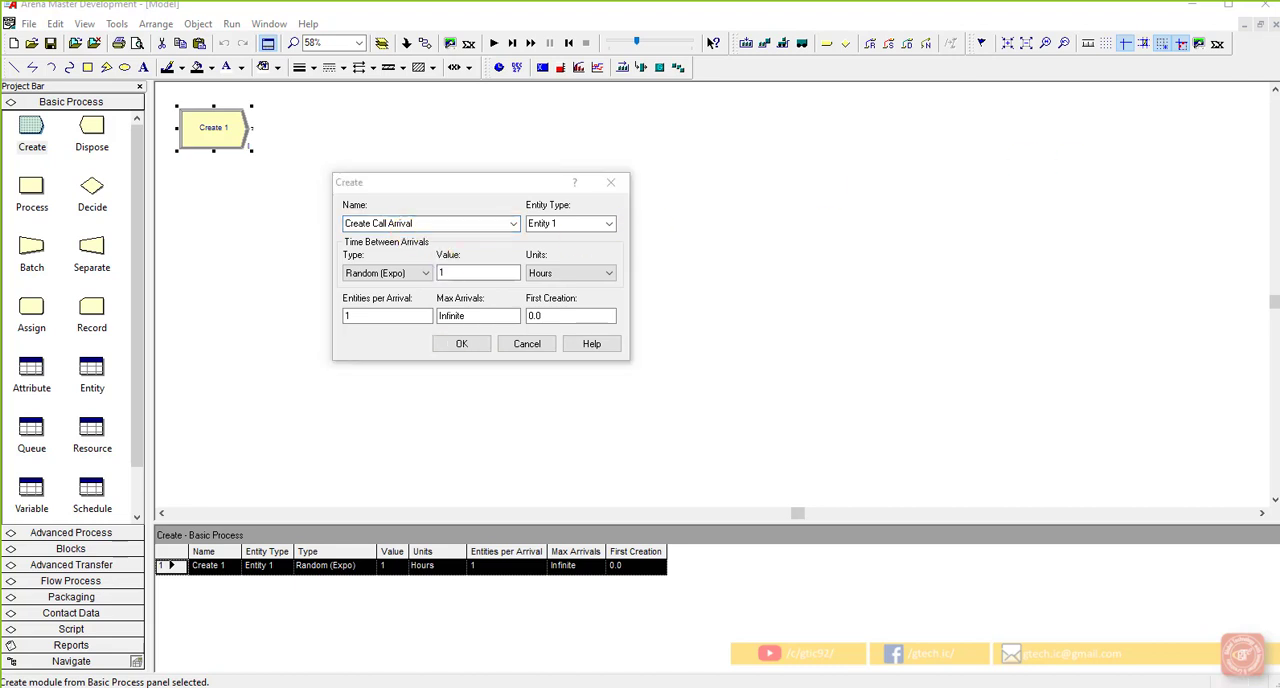
Step: Set the Create module's entity type to Incoming Call
{"action": "left_click", "coordinate": [577, 226]}
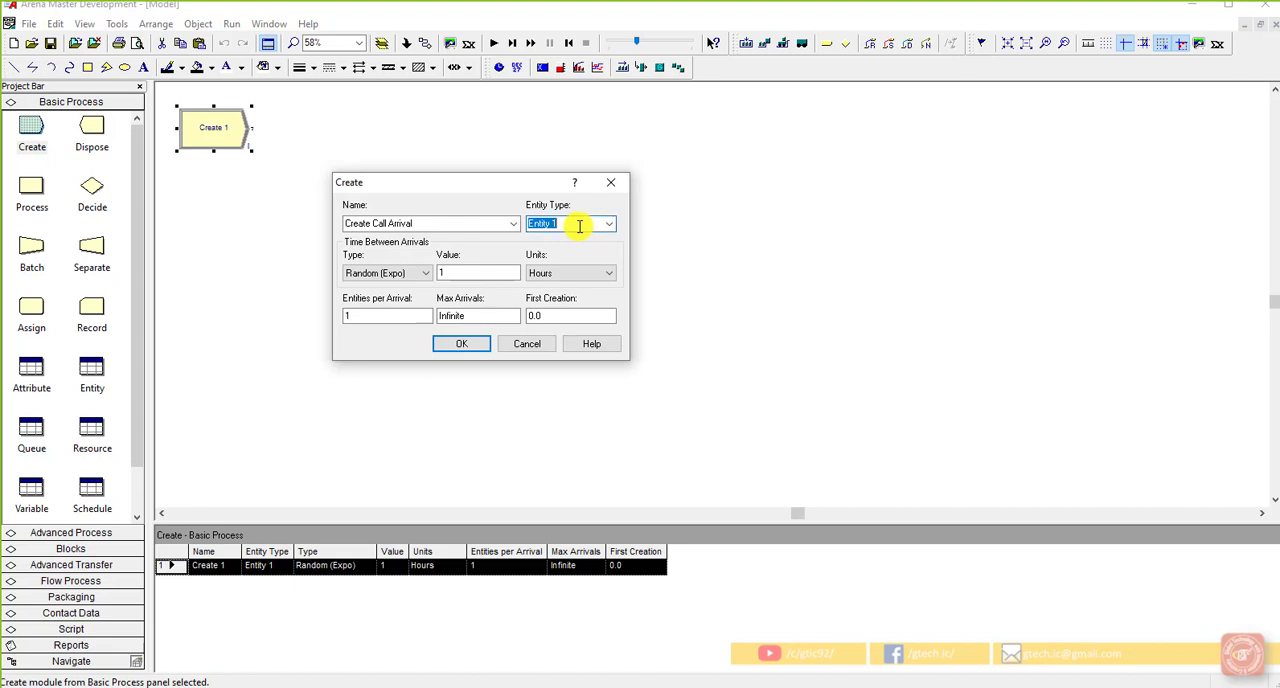
{"action": "type", "text": "Incoming Call"}
Step: Correct the Create module's name to Create Call Arrivals
{"action": "left_click", "coordinate": [423, 224]}
{"action": "left_click", "coordinate": [423, 224]}
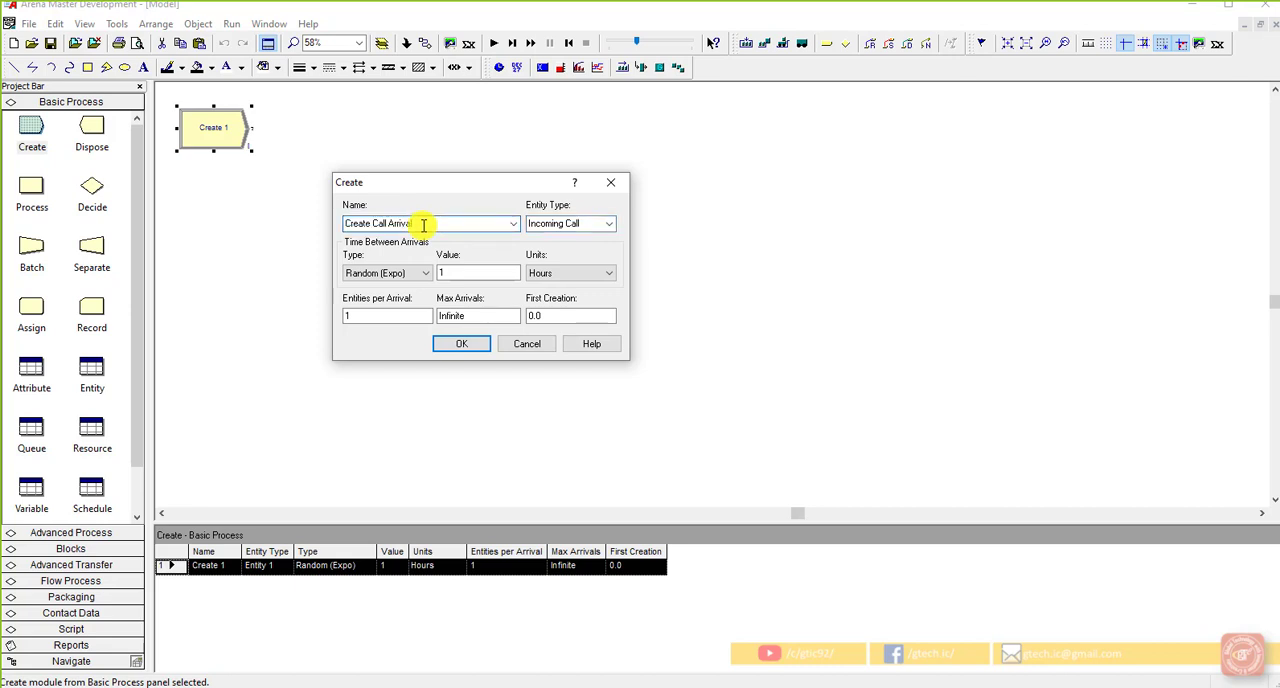
{"action": "type", "text": "s"}
Step: Set the Create module's random (expo) time between arrivals to 0.857 minutes and confirm its settings
{"action": "left_click", "coordinate": [477, 272]}
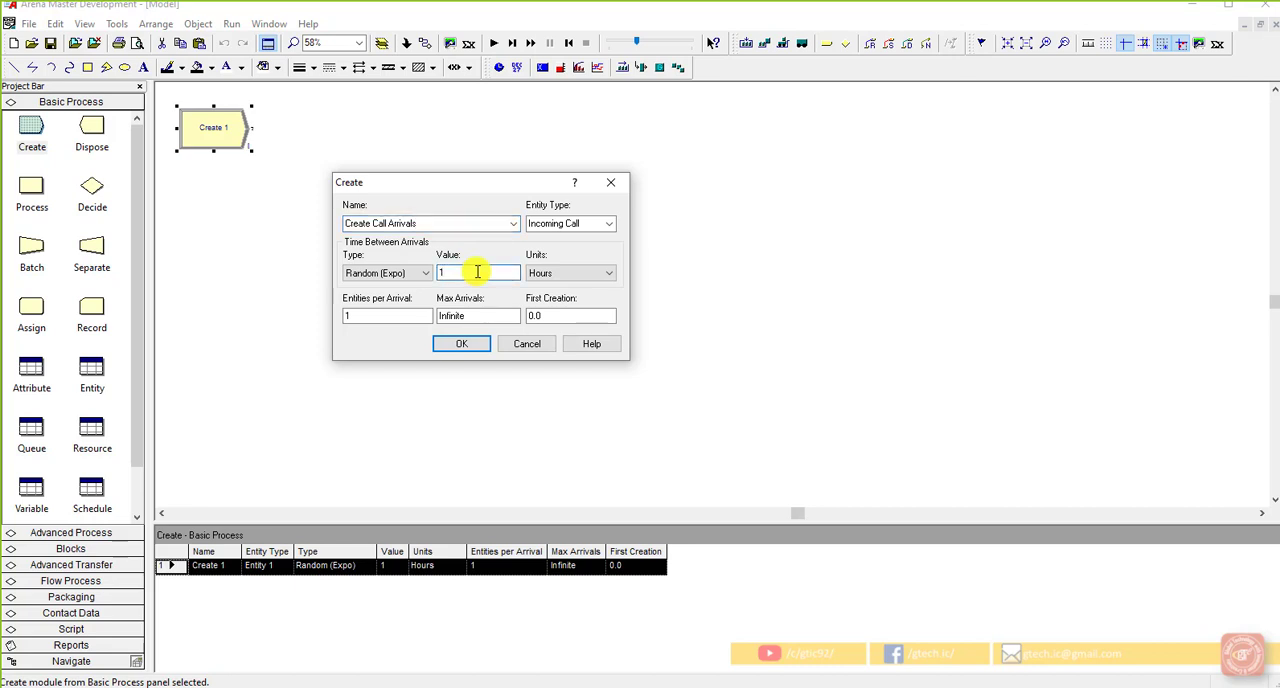
{"action": "double_click", "coordinate": [470, 270]}
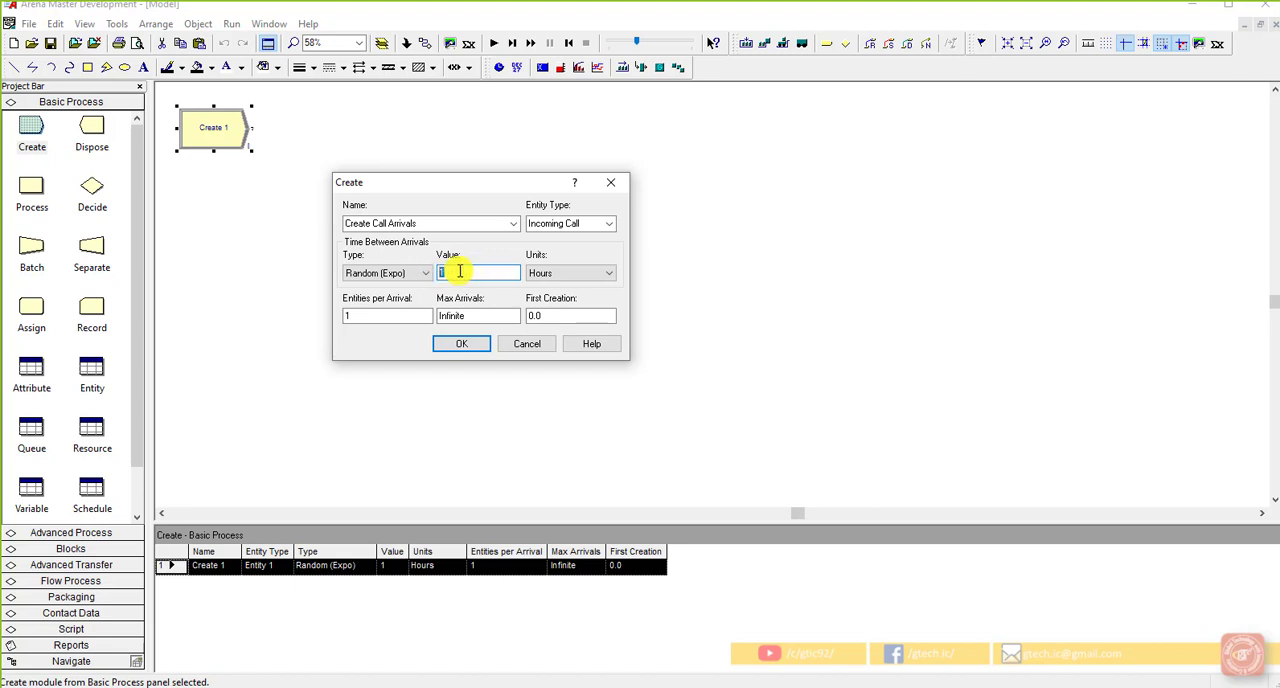
{"action": "type", "text": "0.857"}
{"action": "left_click", "coordinate": [545, 272]}
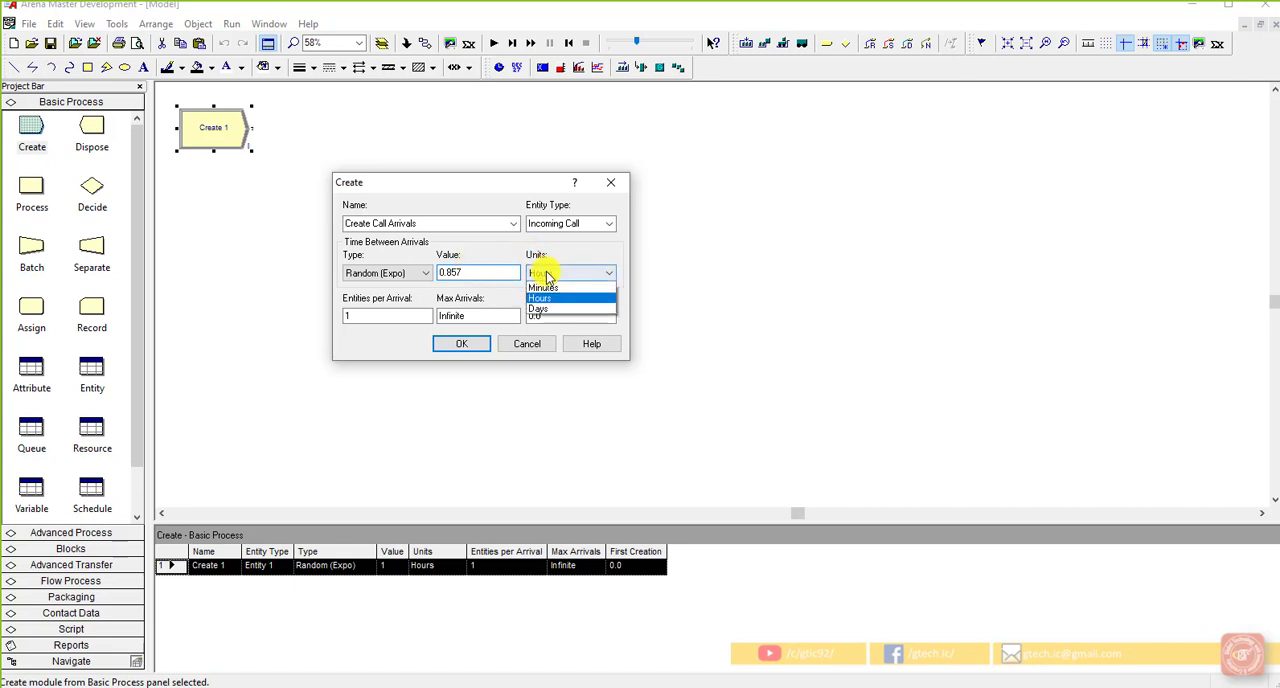
{"action": "left_click", "coordinate": [550, 291]}
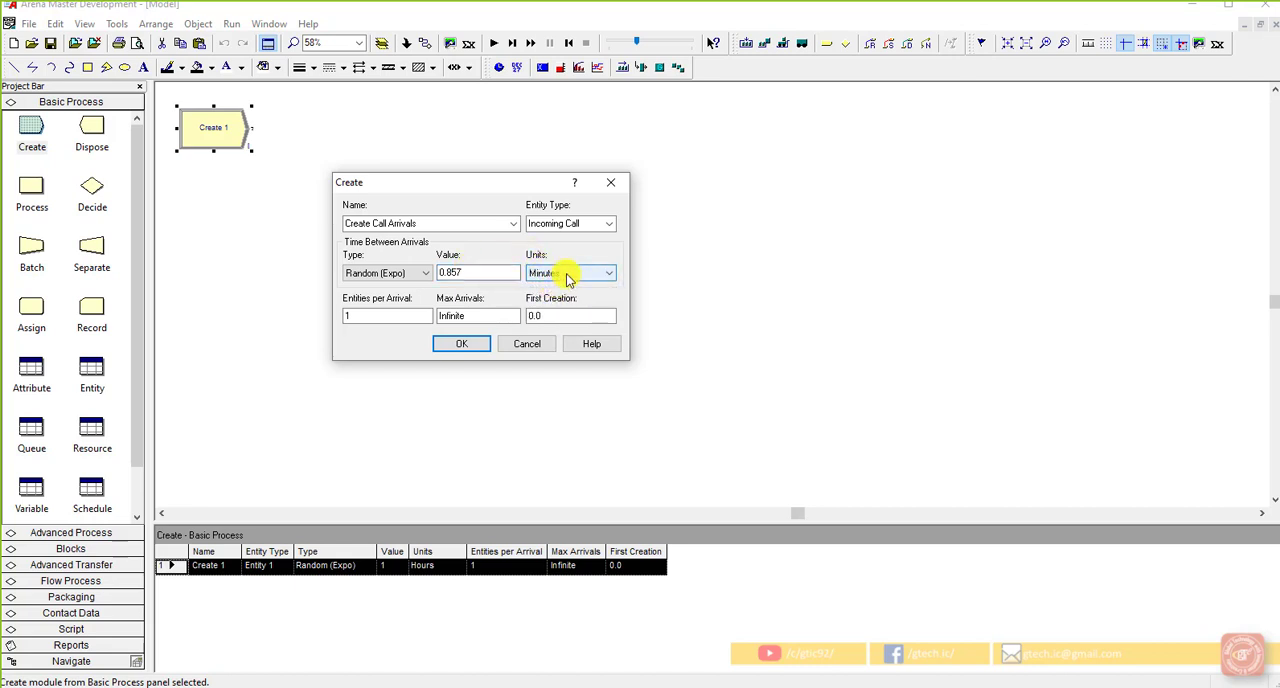
{"action": "left_click", "coordinate": [411, 313]}
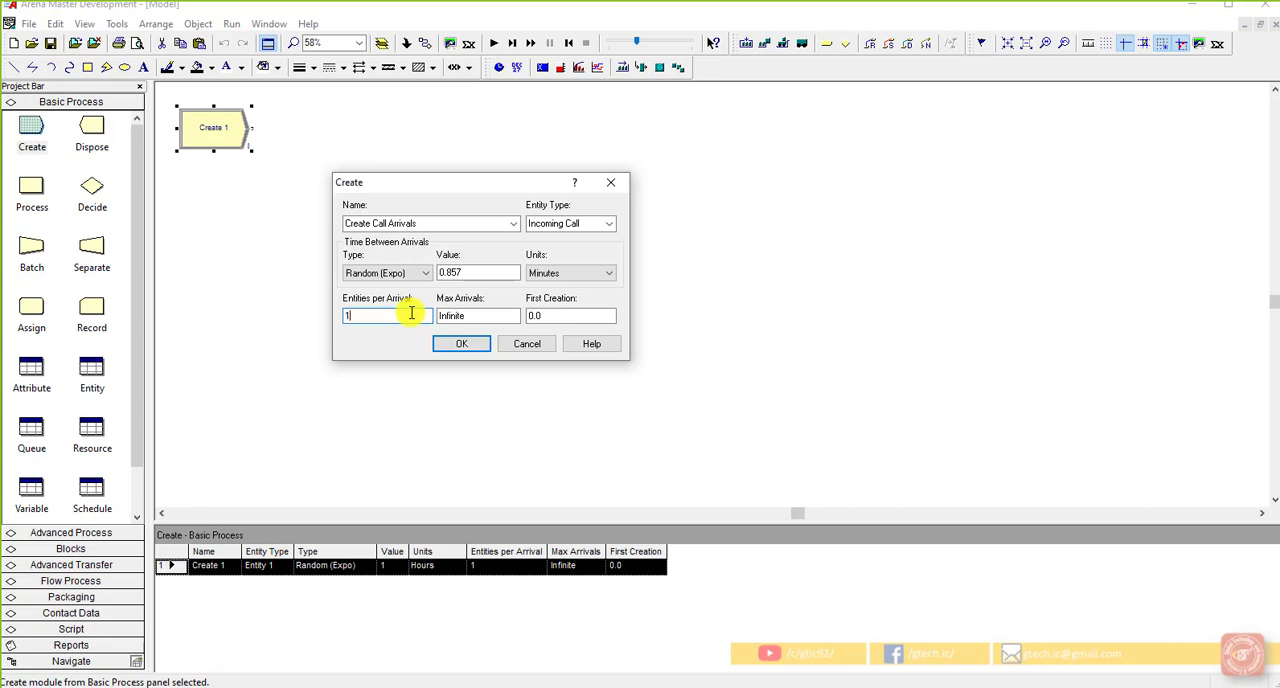
{"action": "left_click", "coordinate": [452, 344]}
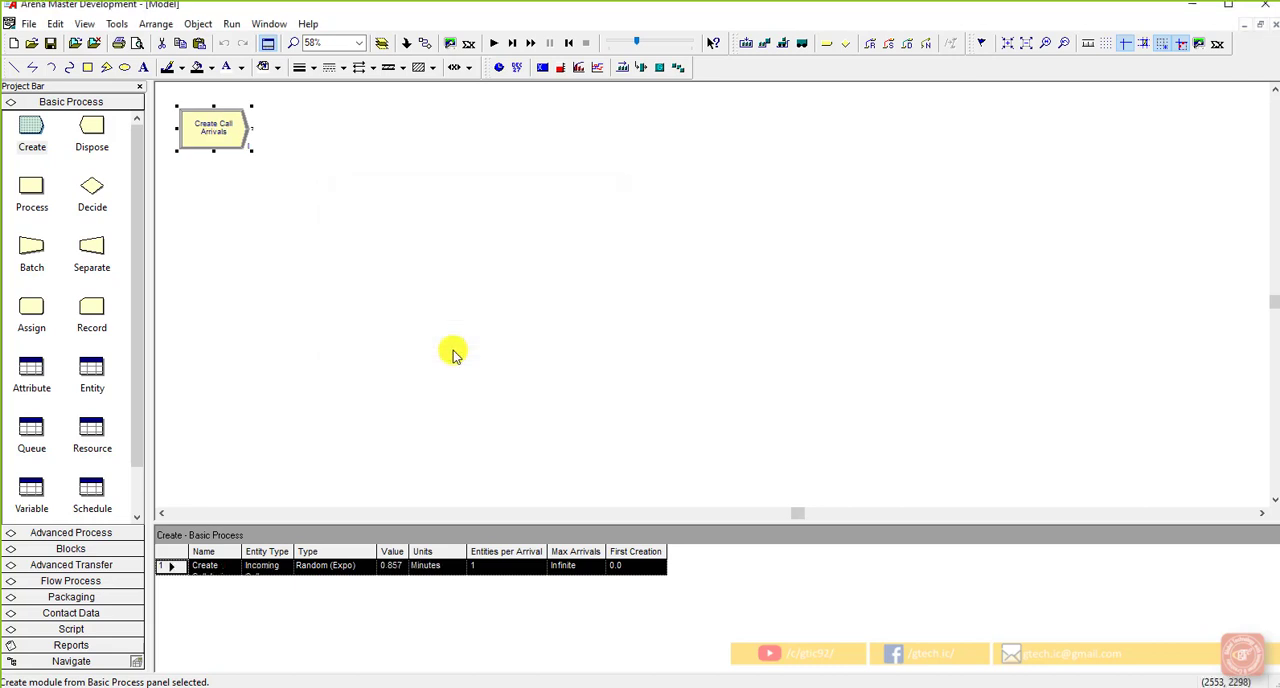
Step: Check the initial value stored for the CallsPerArrival variable
{"action": "left_click", "coordinate": [31, 487]}
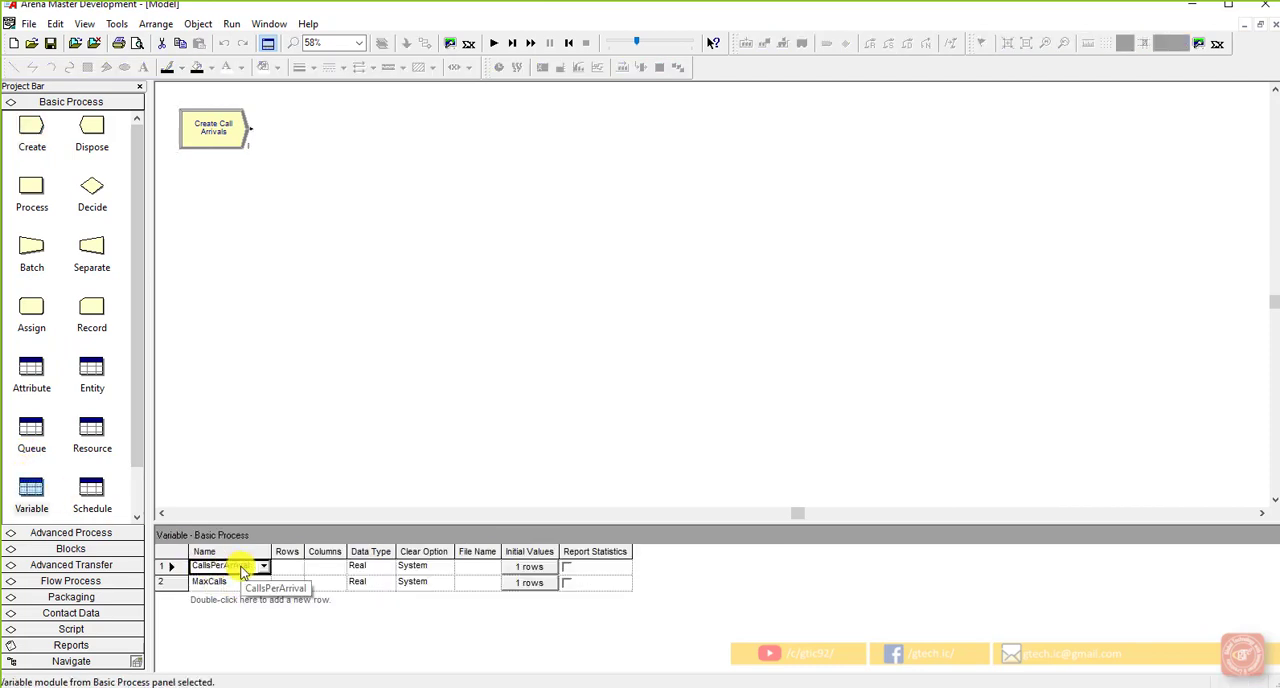
{"action": "left_click", "coordinate": [522, 570]}
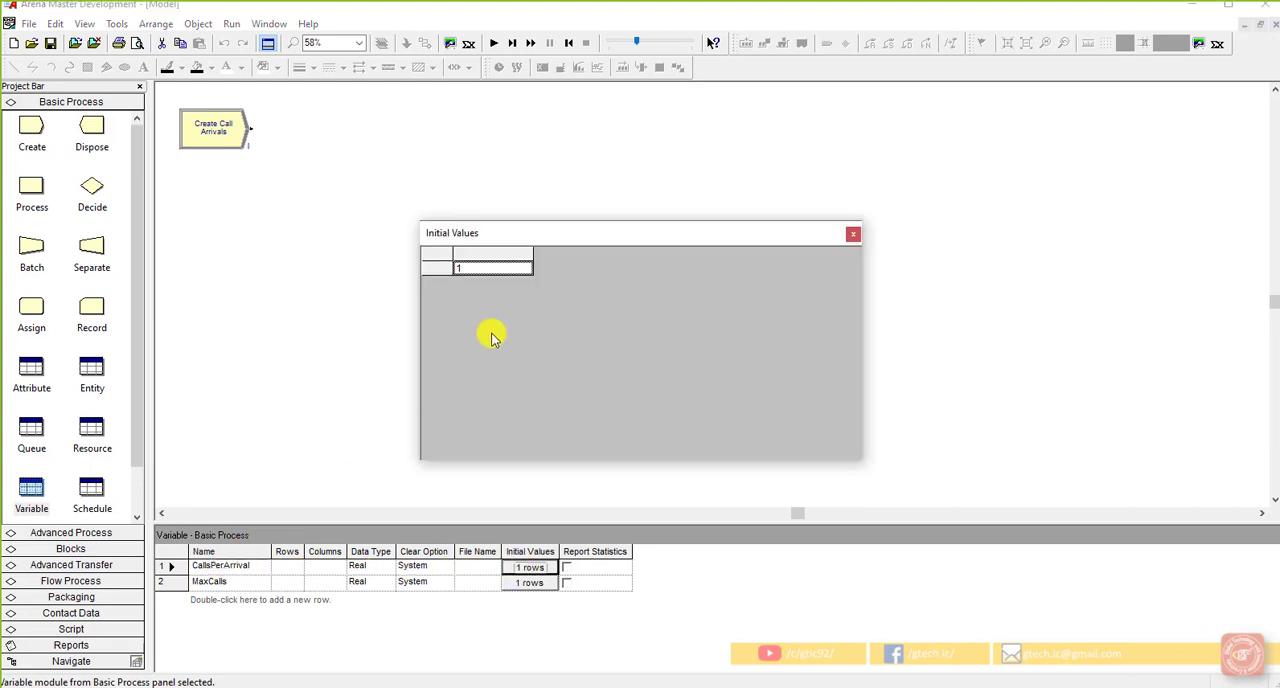
{"action": "left_click", "coordinate": [853, 234]}
Step: Reopen the Create Call Arrivals module and set its entities per arrival to the current value of CallsPerArrival using the Expression Builder
{"action": "double_click", "coordinate": [203, 140]}
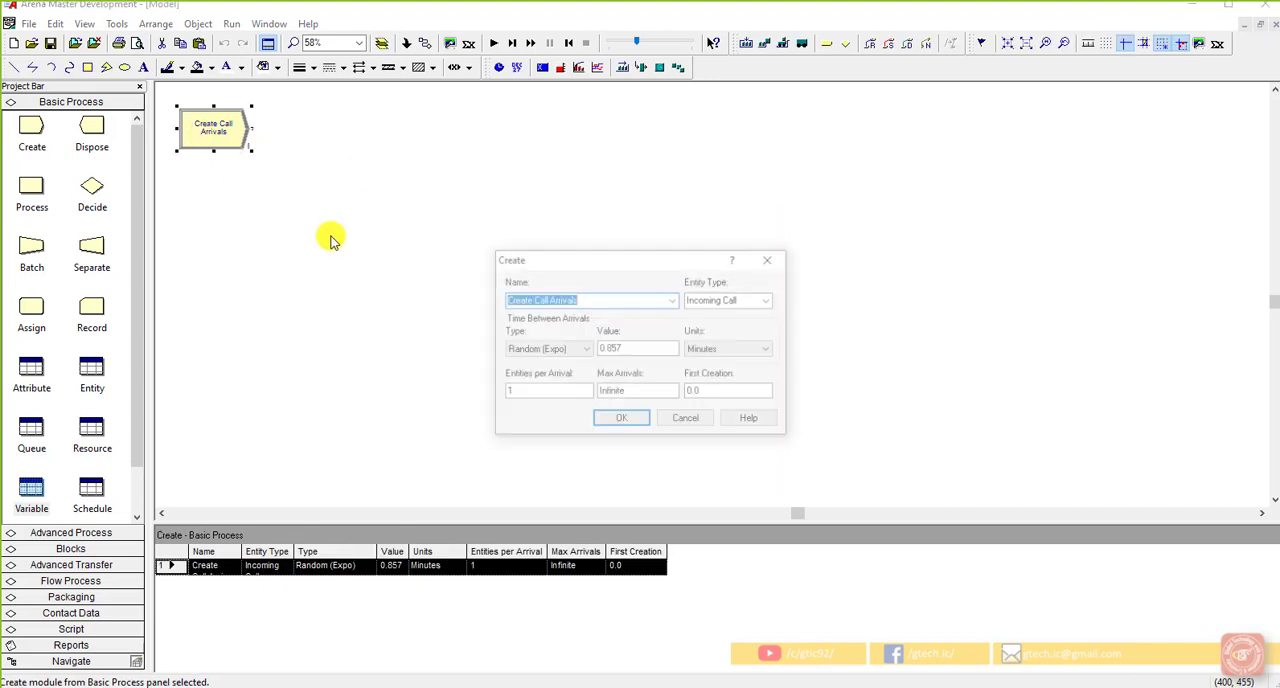
{"action": "double_click", "coordinate": [516, 394]}
{"action": "left_click", "coordinate": [524, 398]}
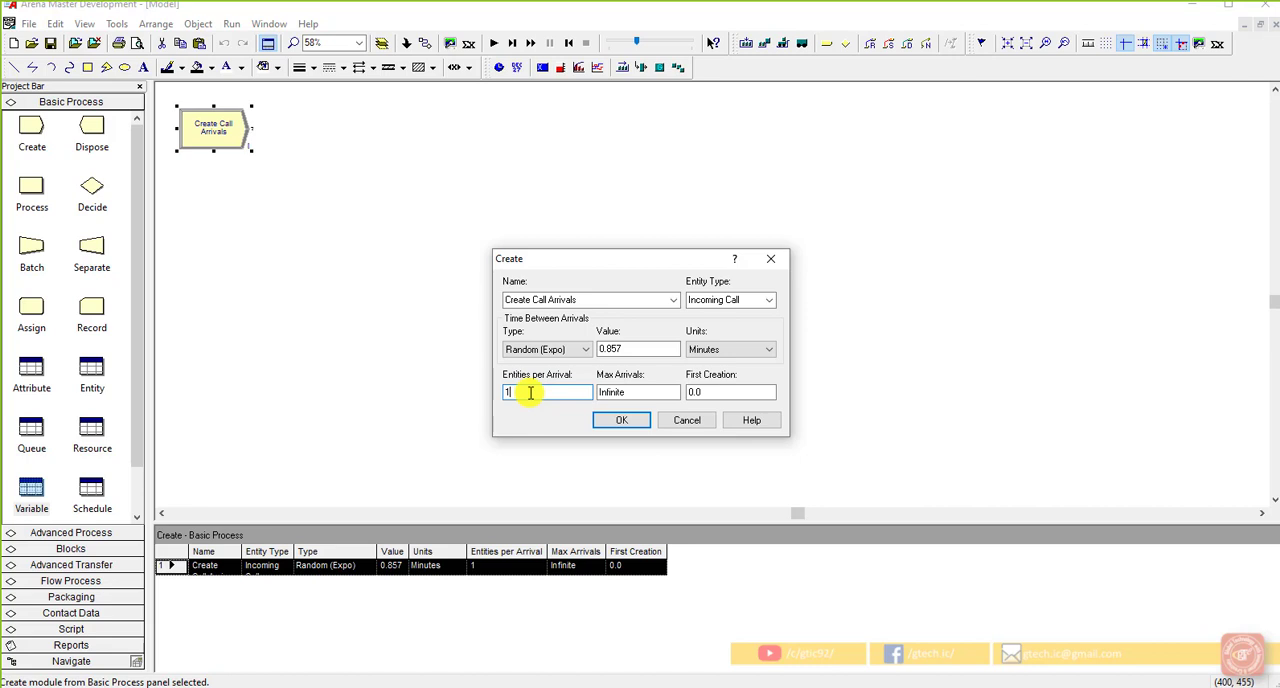
{"action": "right_click", "coordinate": [530, 393]}
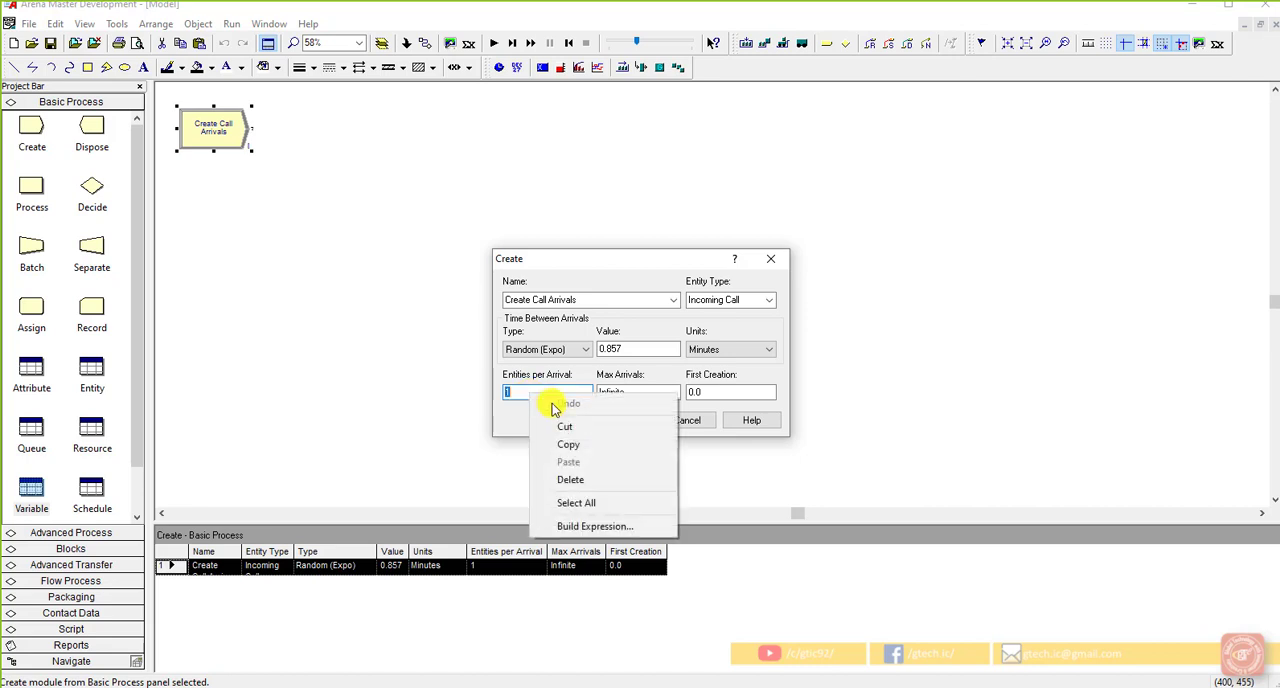
{"action": "left_click", "coordinate": [598, 526]}
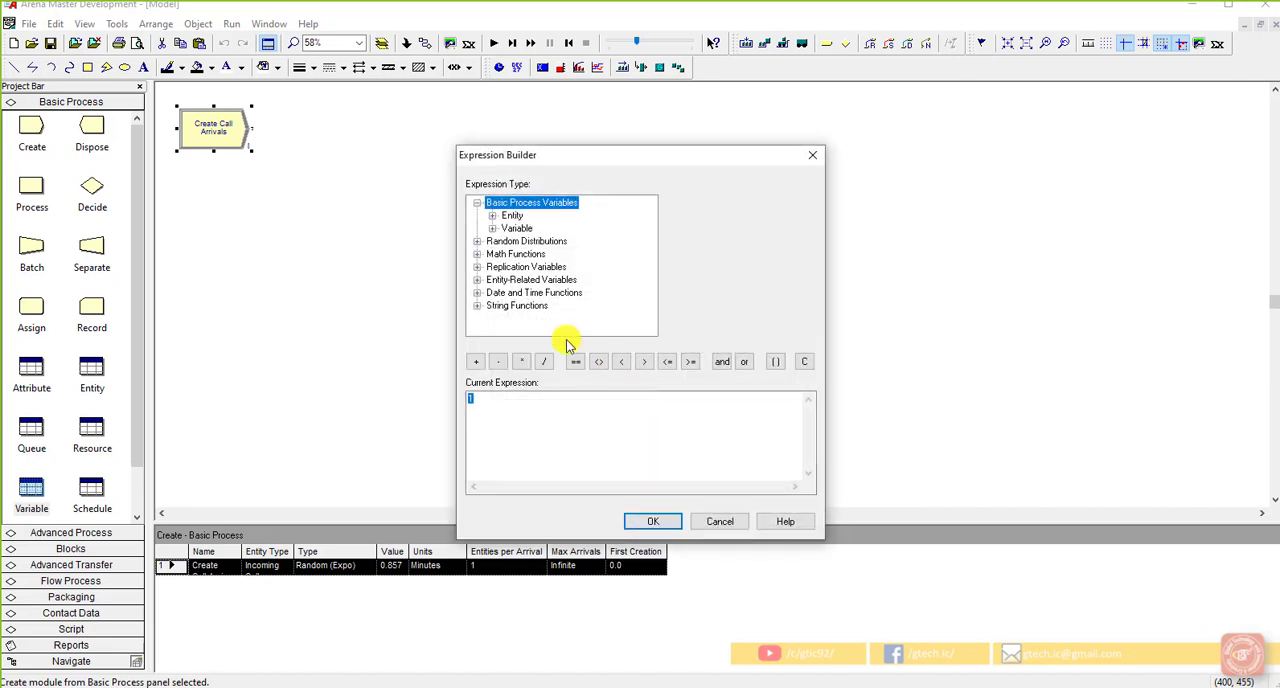
{"action": "left_click", "coordinate": [492, 228]}
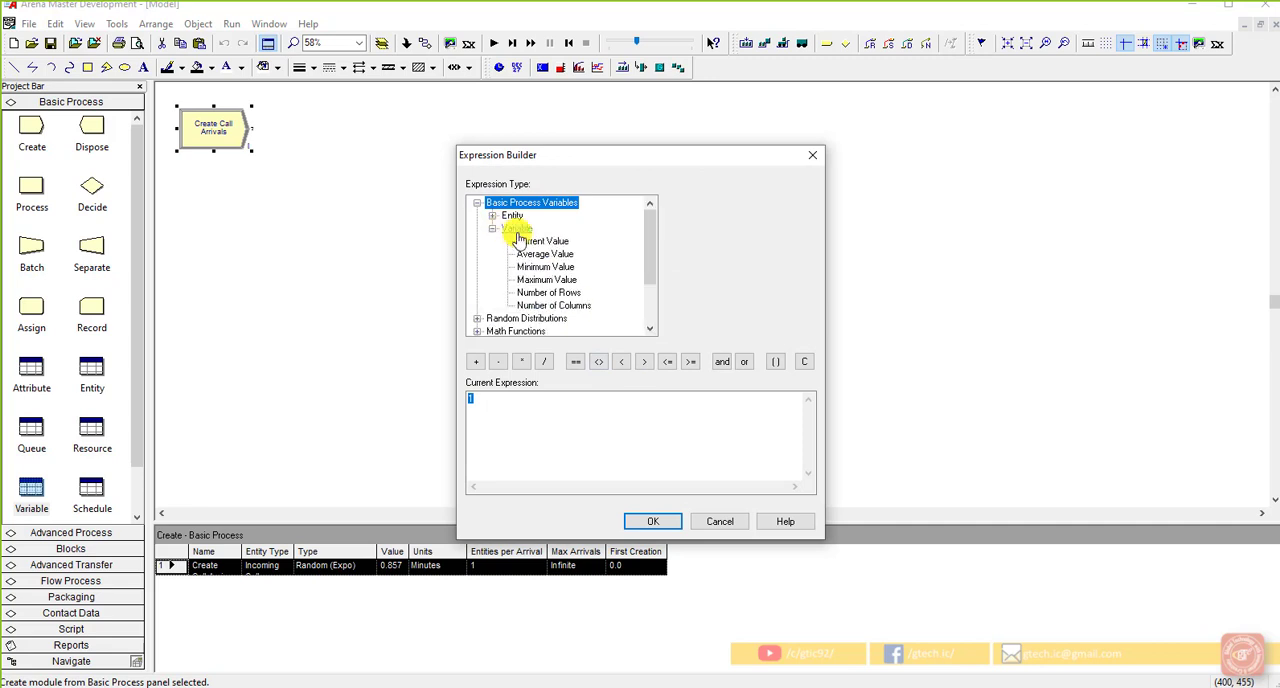
{"action": "left_click", "coordinate": [535, 242]}
{"action": "left_click", "coordinate": [805, 204]}
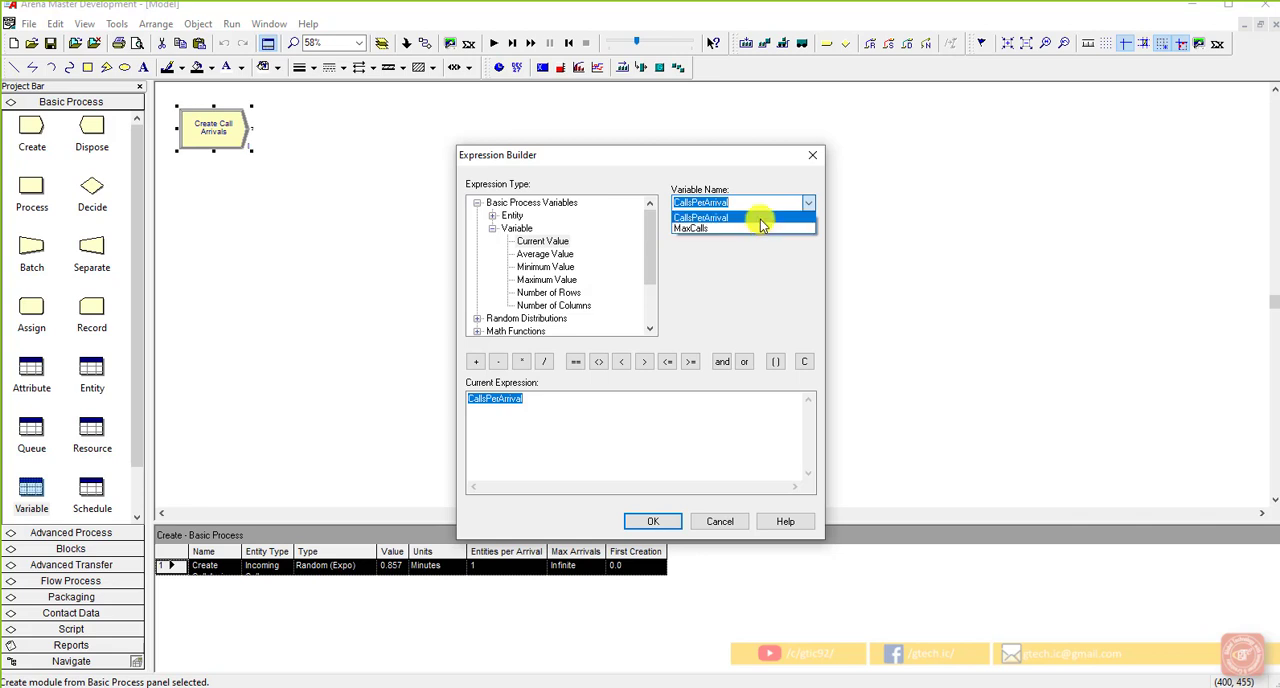
{"action": "left_click", "coordinate": [760, 218]}
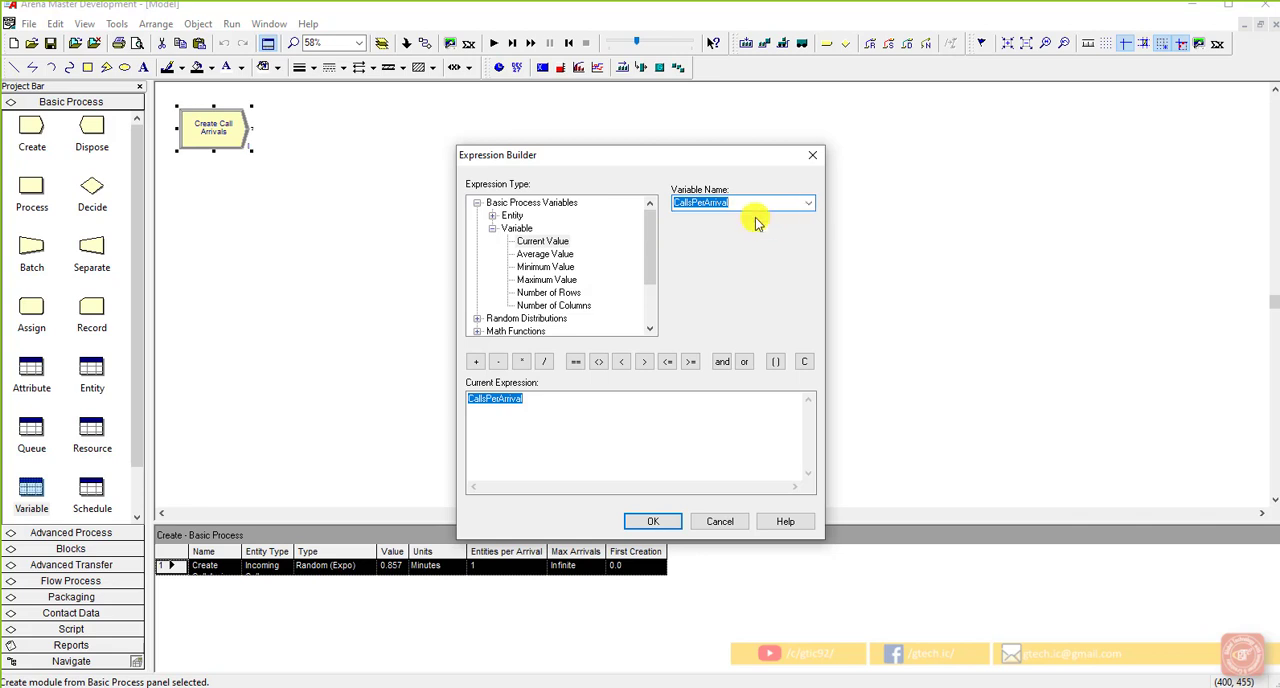
{"action": "left_click", "coordinate": [753, 198]}
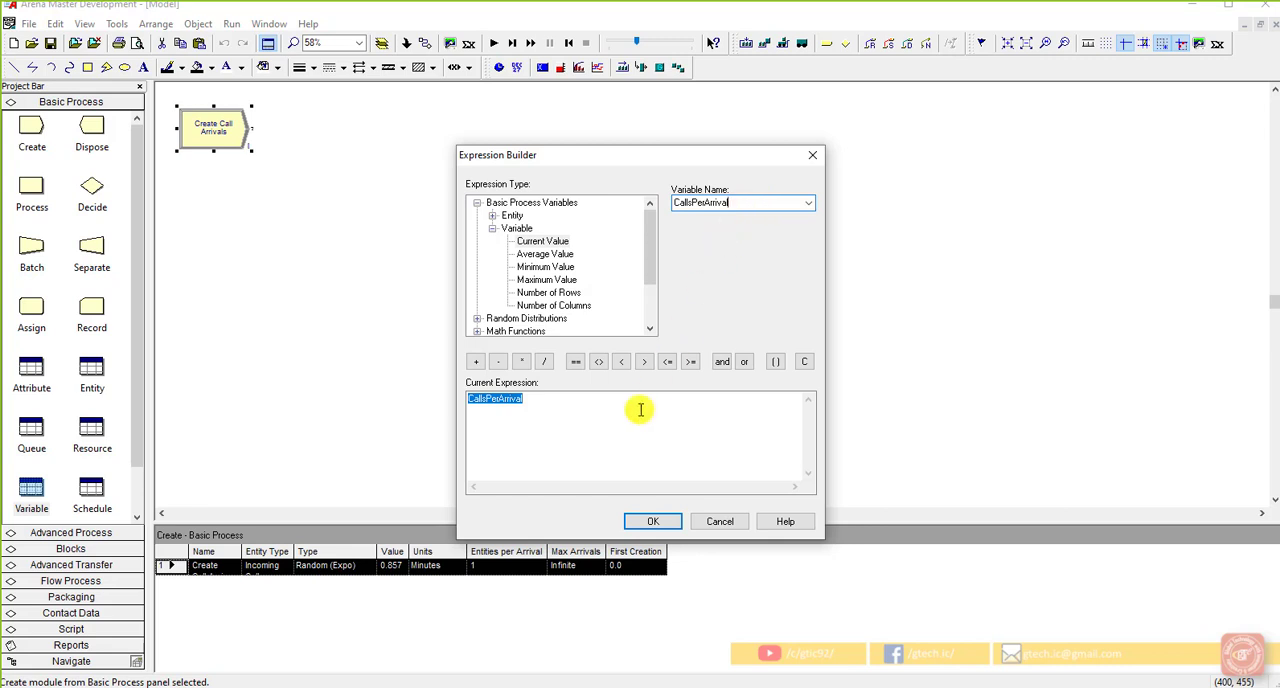
{"action": "left_click", "coordinate": [580, 409]}
{"action": "left_click", "coordinate": [655, 522]}
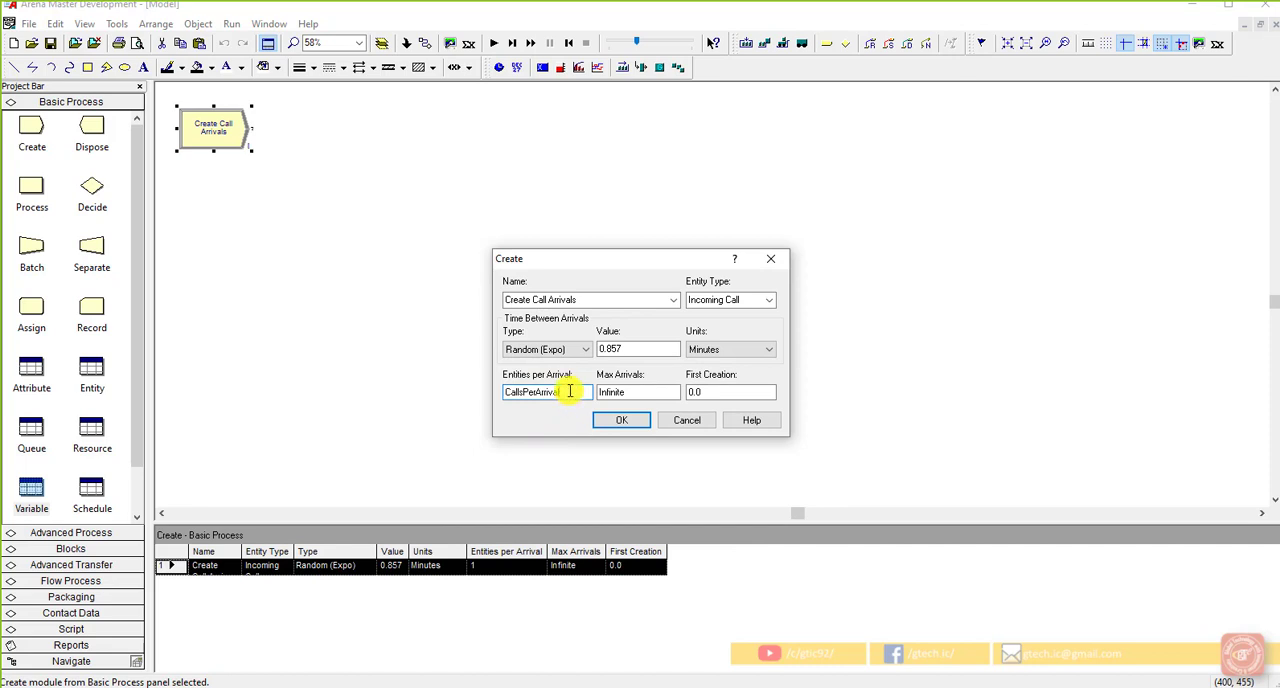
Step: Set the module's max arrivals to the current value of the MaxCalls variable using the Expression Builder, and confirm the module settings
{"action": "left_click", "coordinate": [629, 391]}
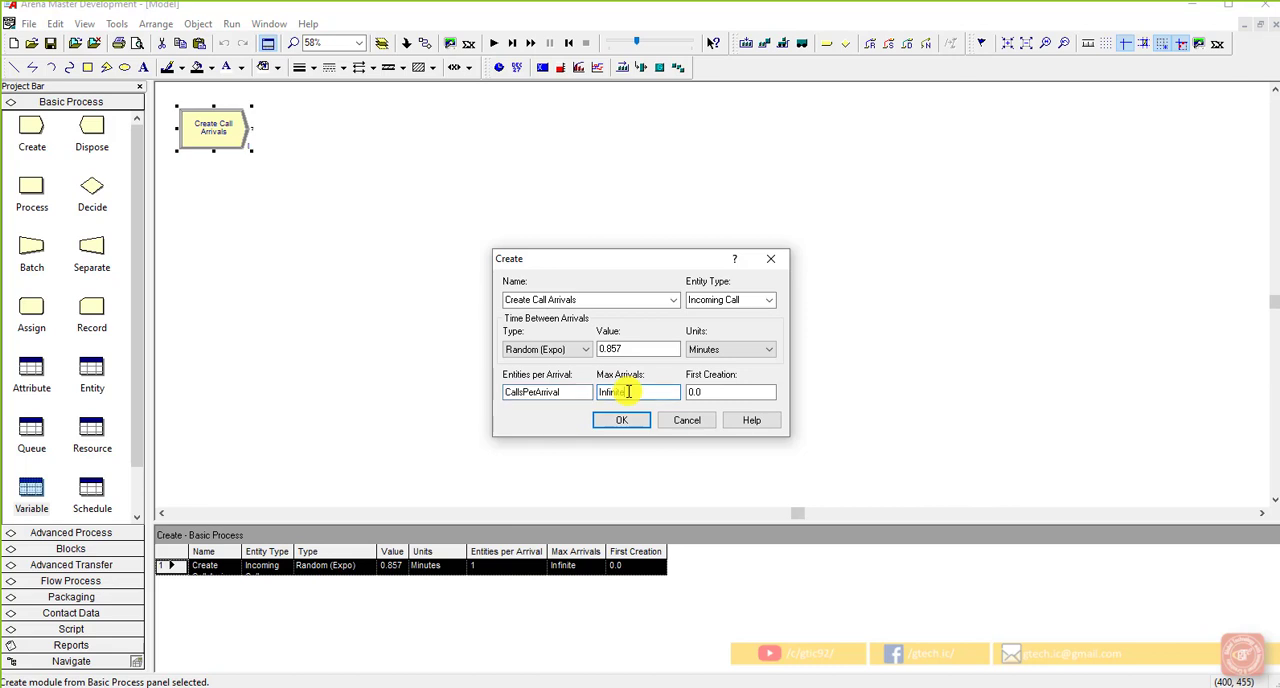
{"action": "double_click", "coordinate": [632, 391]}
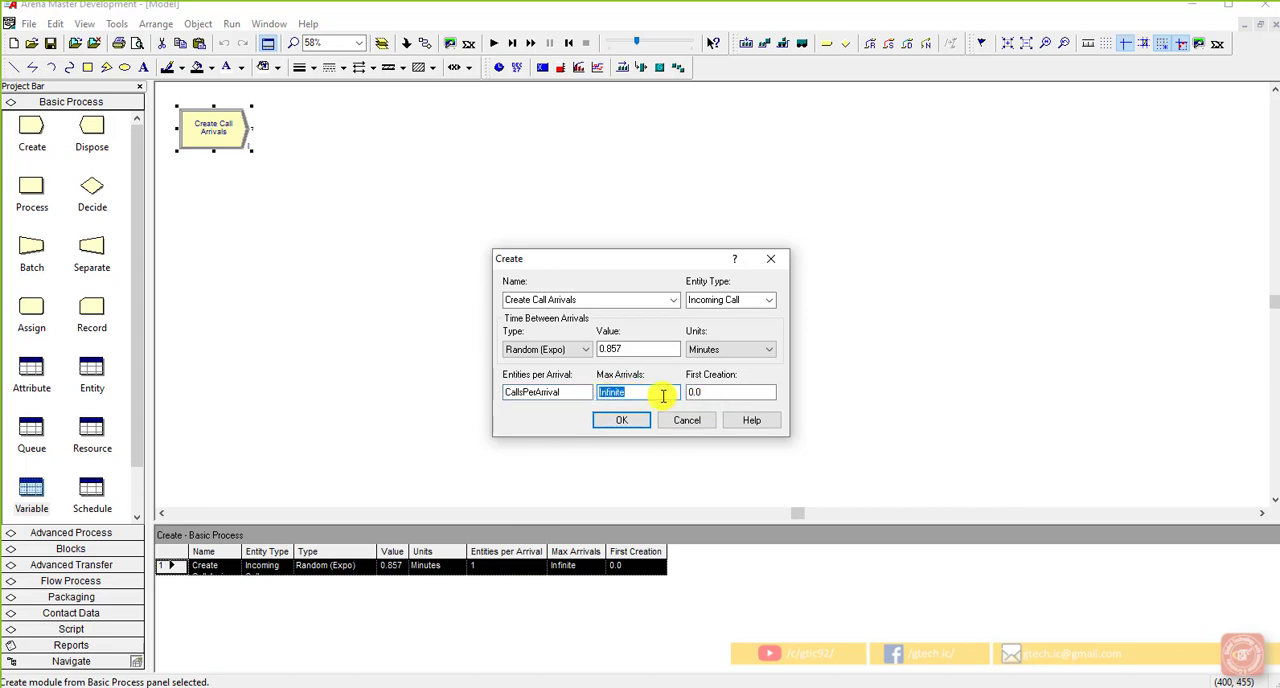
{"action": "key", "text": "BackSpace"}
{"action": "right_click", "coordinate": [663, 395]}
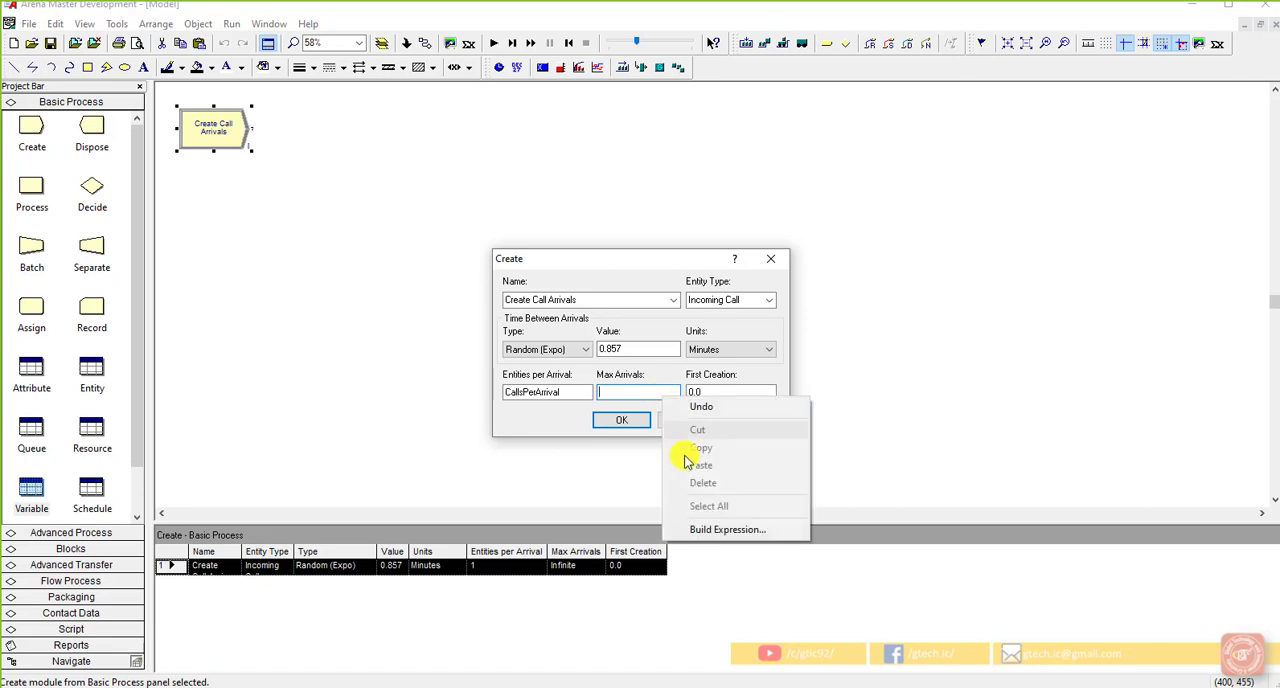
{"action": "left_click", "coordinate": [702, 528]}
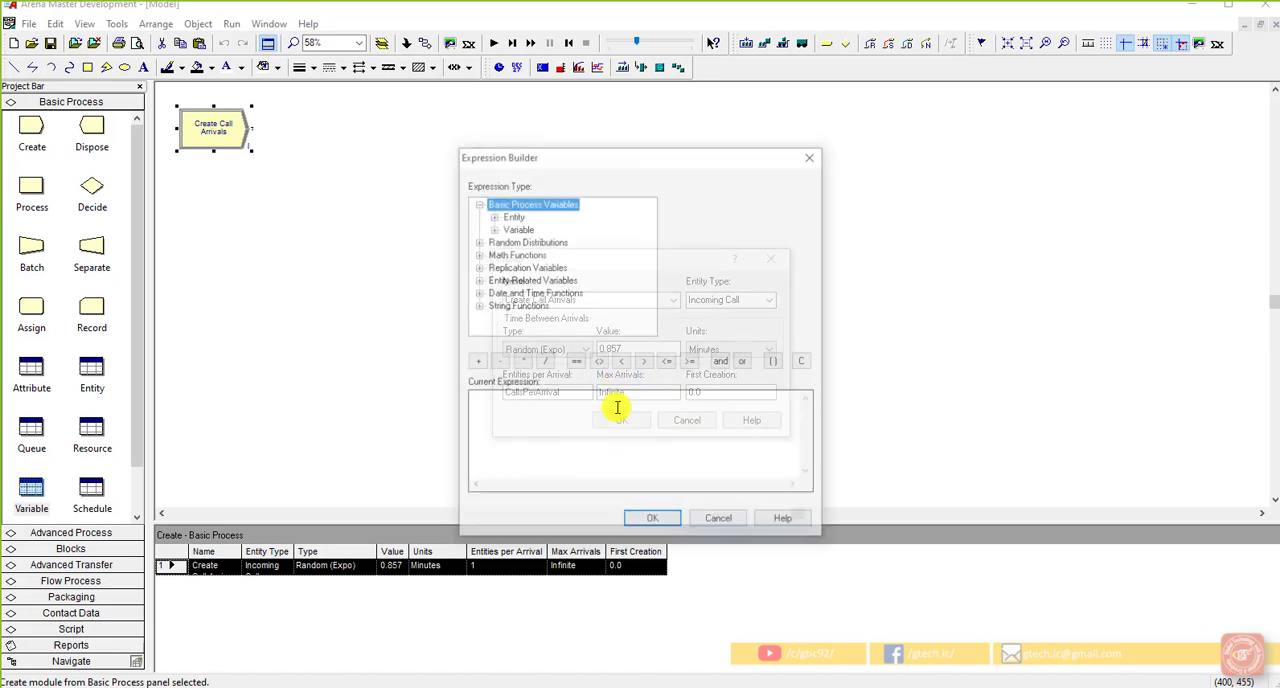
{"action": "double_click", "coordinate": [516, 229]}
{"action": "left_click", "coordinate": [545, 241]}
{"action": "left_click", "coordinate": [808, 203]}
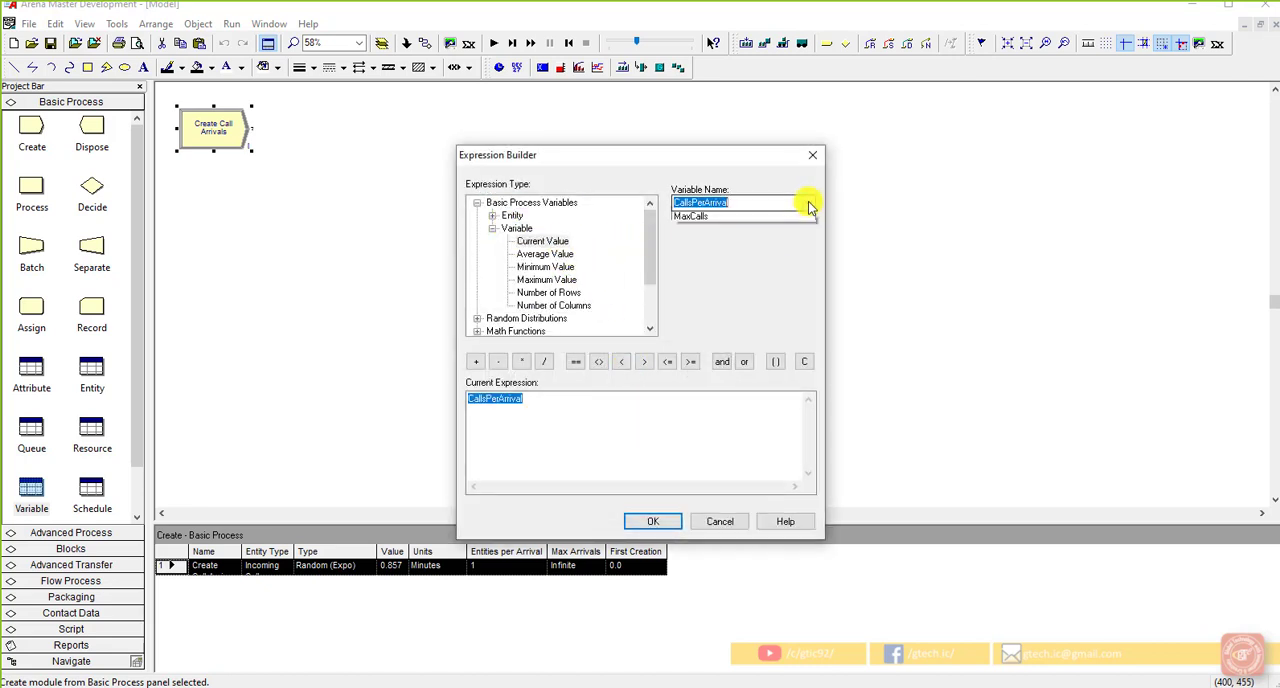
{"action": "left_click", "coordinate": [748, 225]}
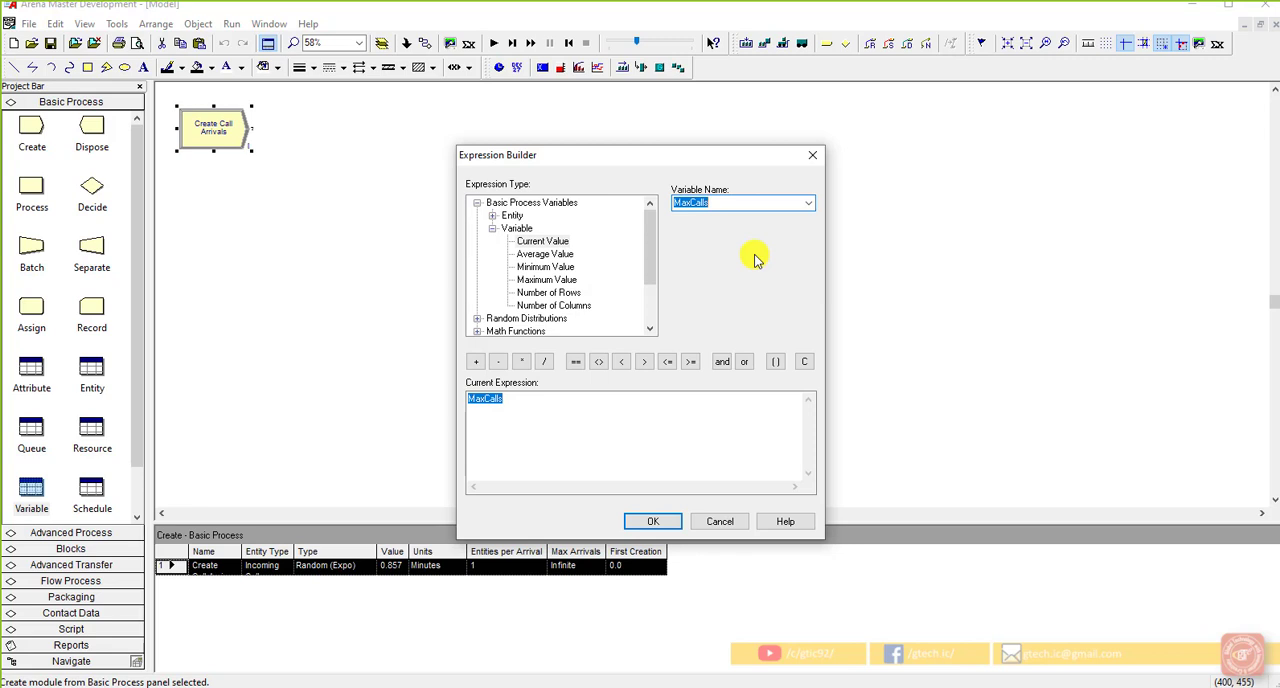
{"action": "left_click", "coordinate": [538, 411]}
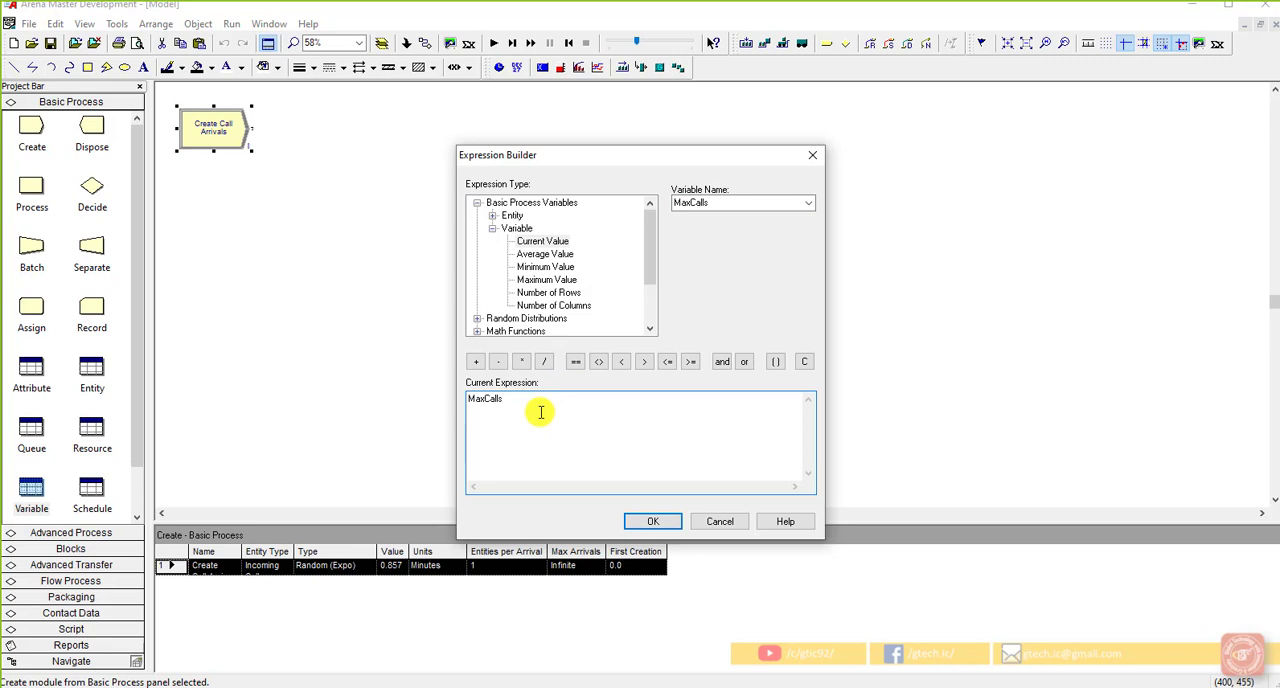
{"action": "left_click", "coordinate": [642, 524]}
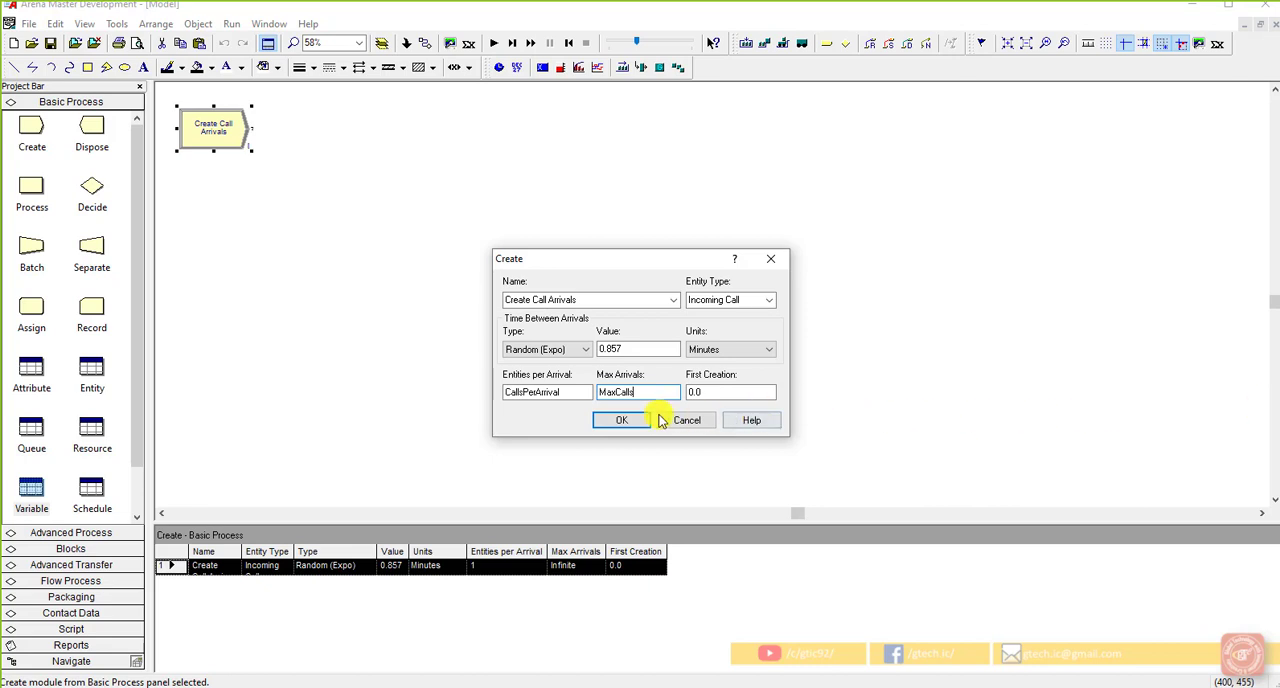
{"action": "left_click", "coordinate": [628, 421]}
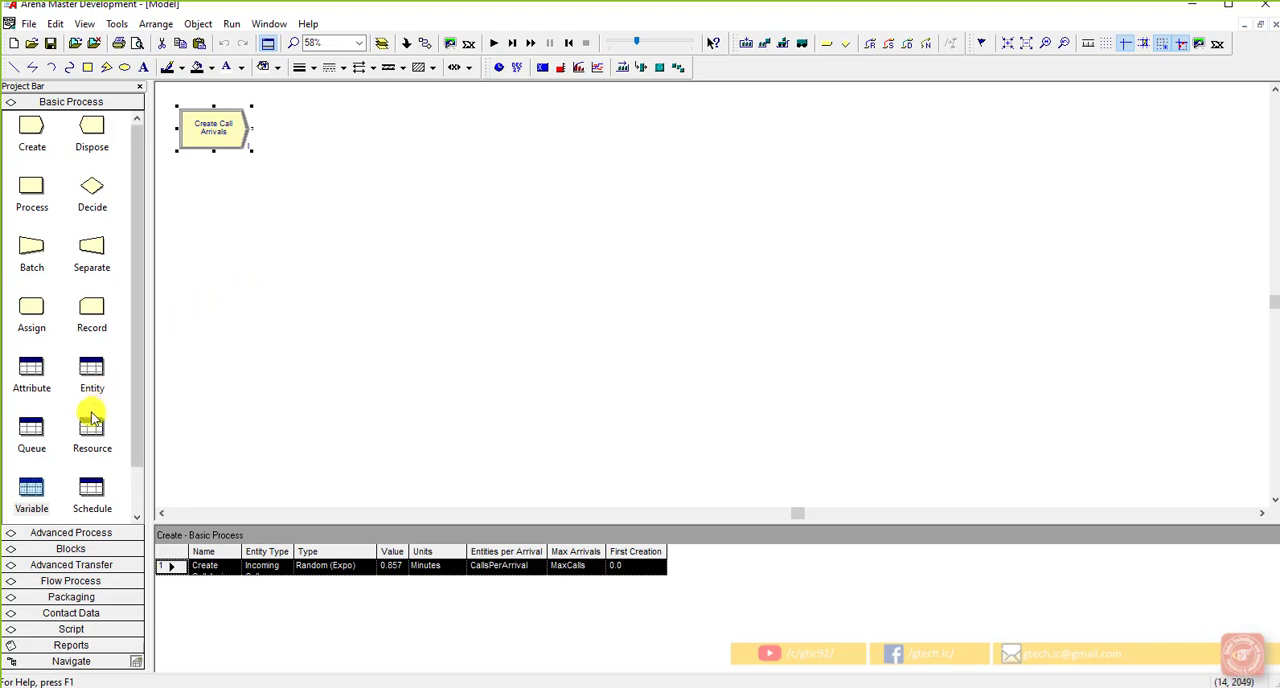
Step: Look through the initial picture options available for the Incoming Call entity
{"action": "left_click", "coordinate": [93, 372]}
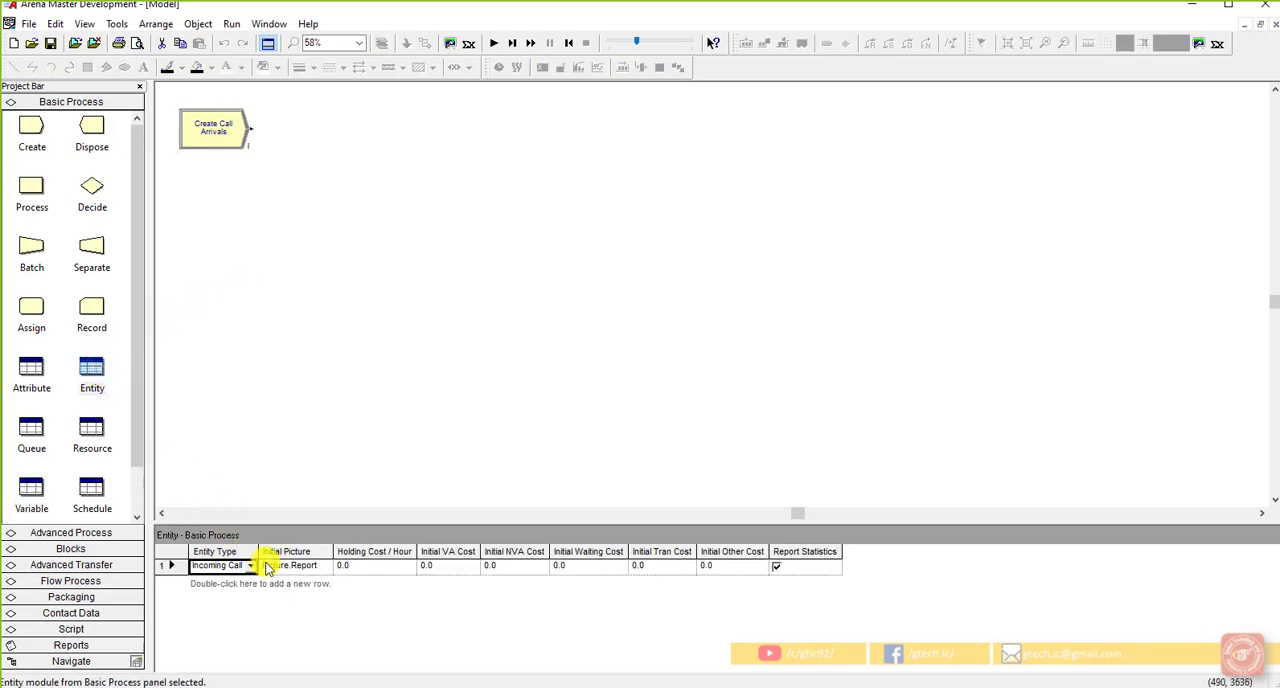
{"action": "left_click", "coordinate": [300, 567]}
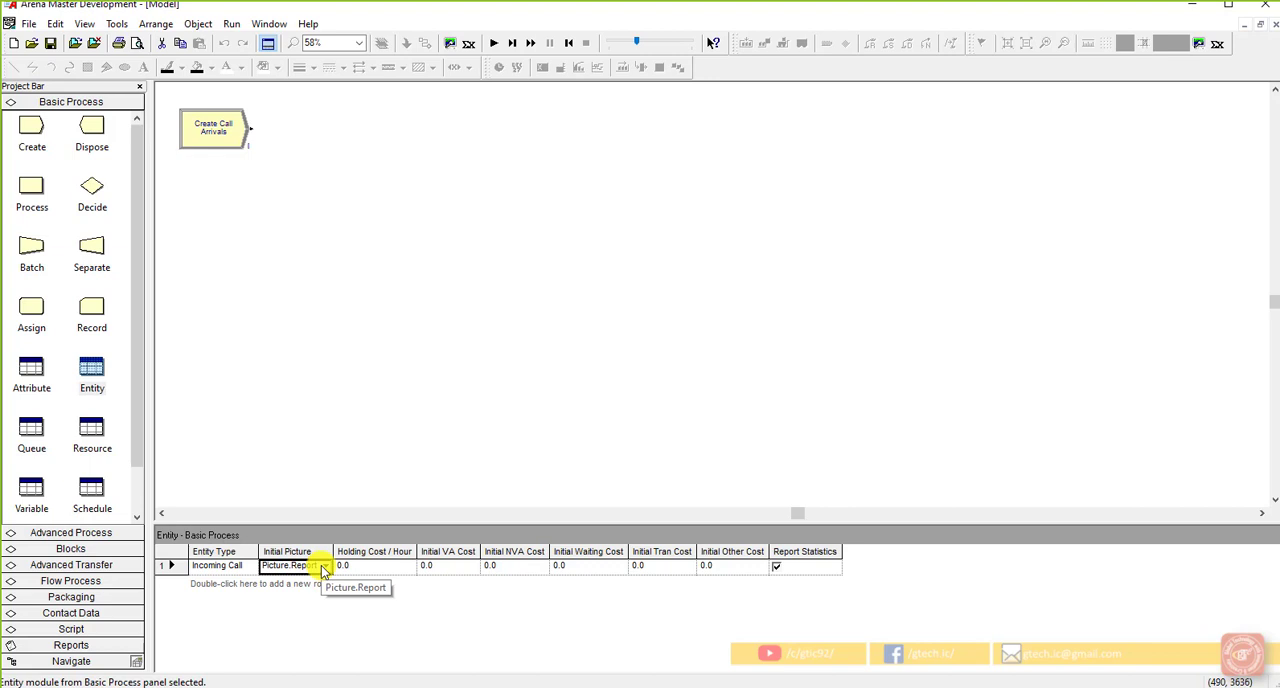
{"action": "left_click", "coordinate": [322, 567]}
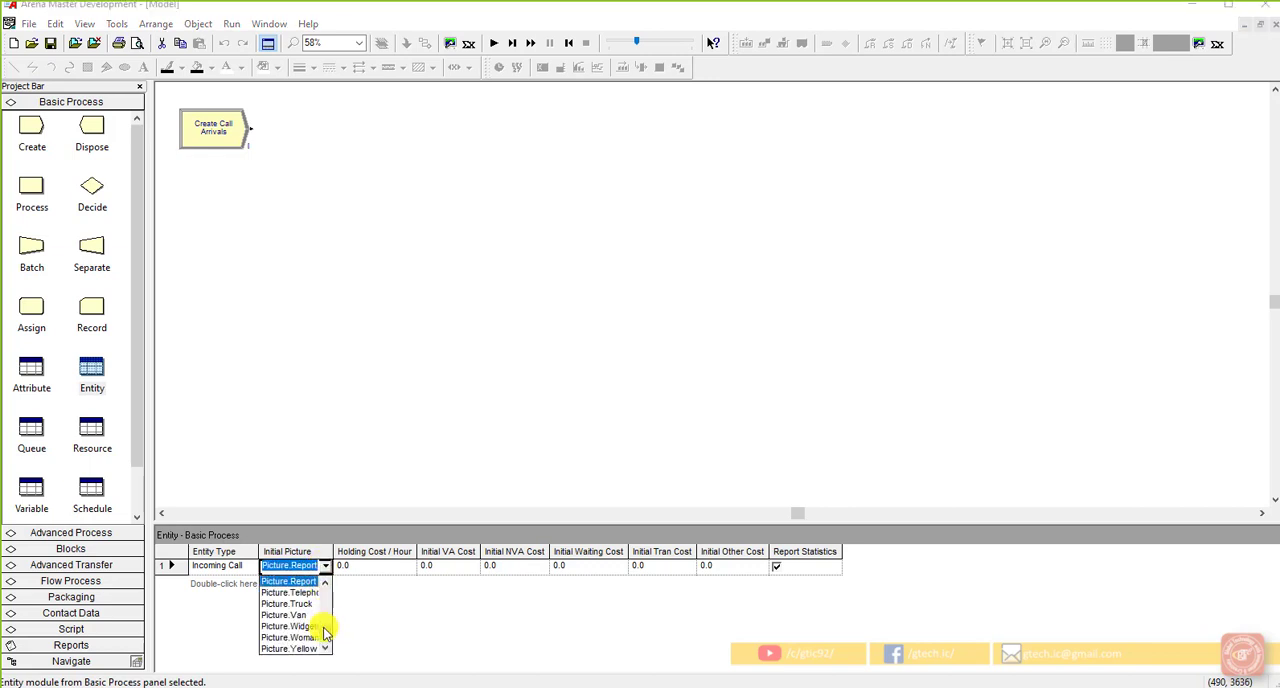
{"action": "left_click_drag", "start_coordinate": [324, 633], "coordinate": [327, 592]}
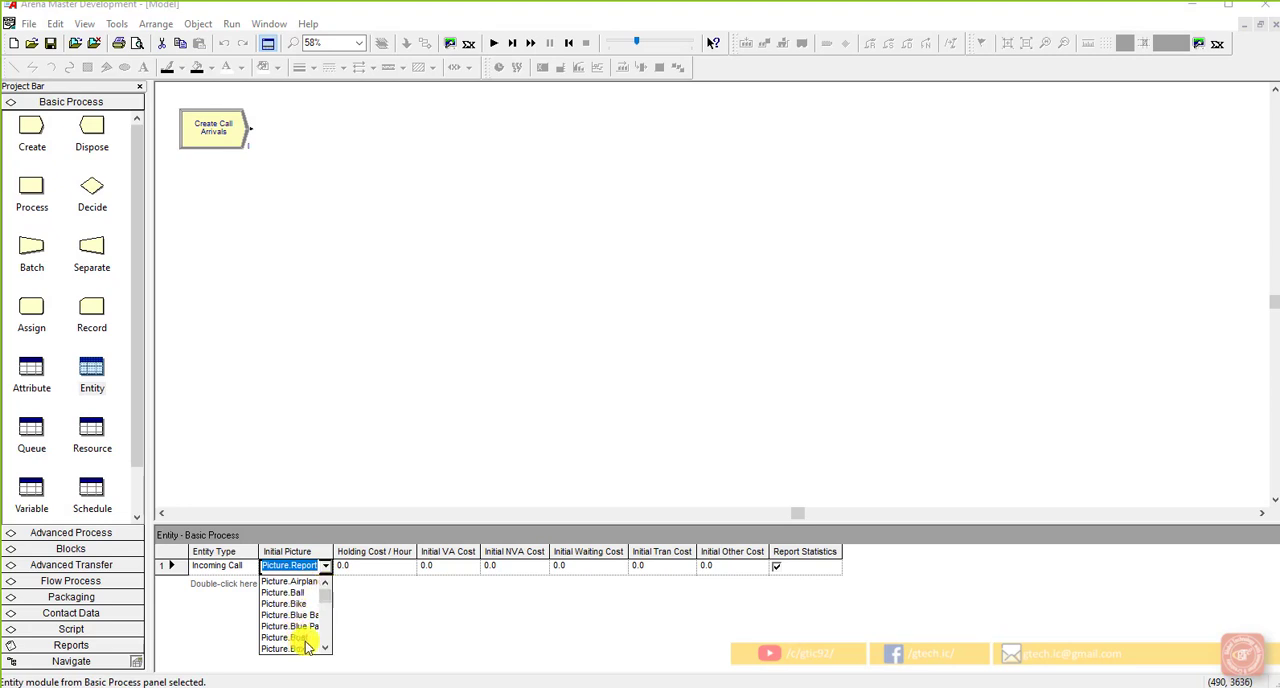
{"action": "left_click", "coordinate": [334, 505]}
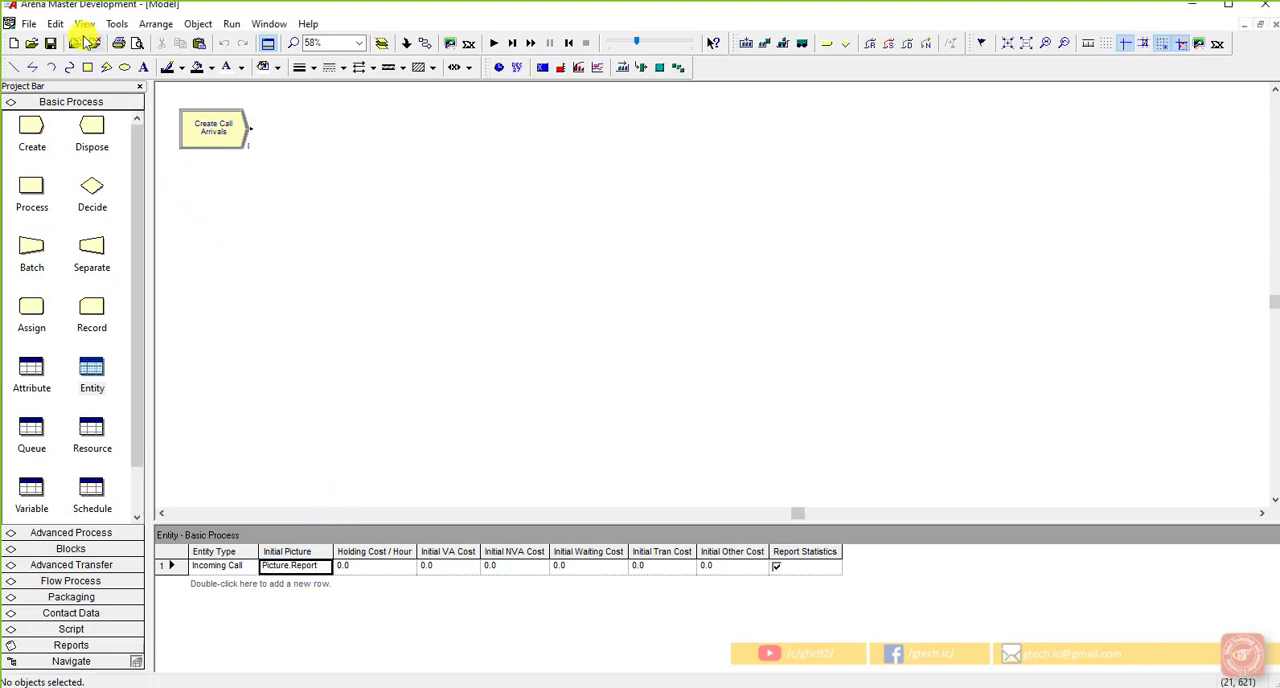
Step: Open the entity picture placement settings and duplicate the Picture.Blue Ball entry in the picture list
{"action": "left_click", "coordinate": [55, 23]}
{"action": "left_click", "coordinate": [114, 240]}
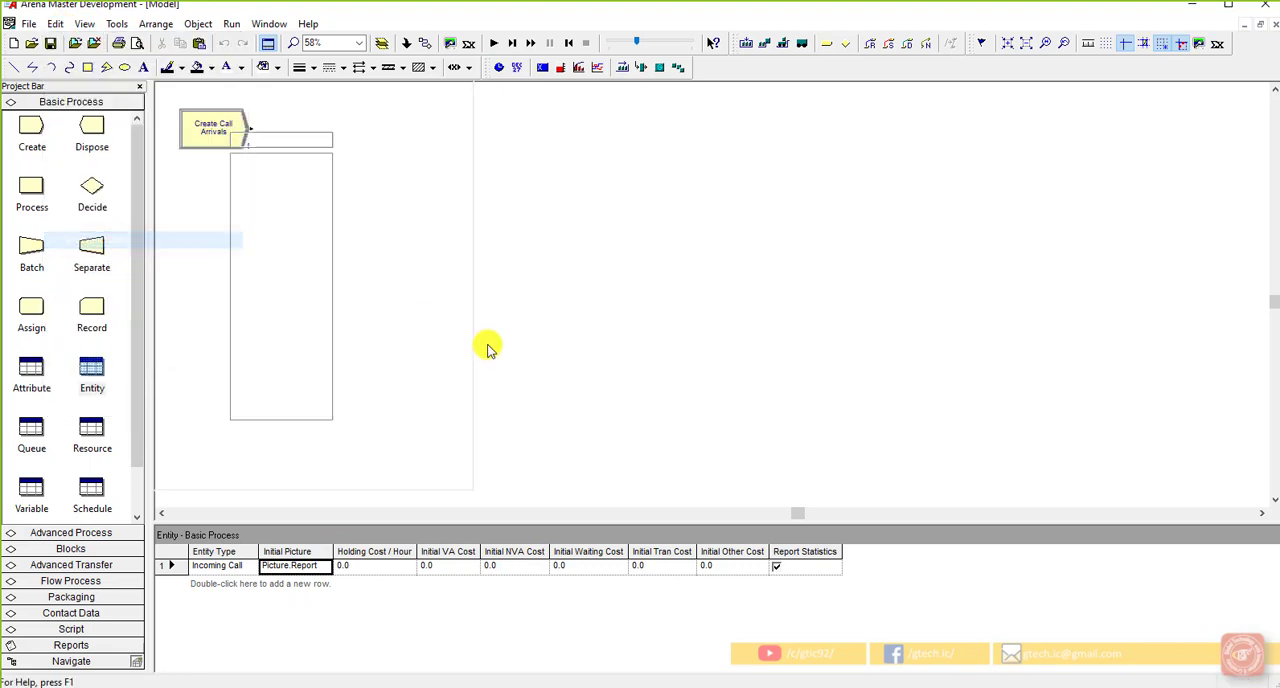
{"action": "scroll", "coordinate": [252, 350], "scroll_direction": "down", "scroll_amount": 5}
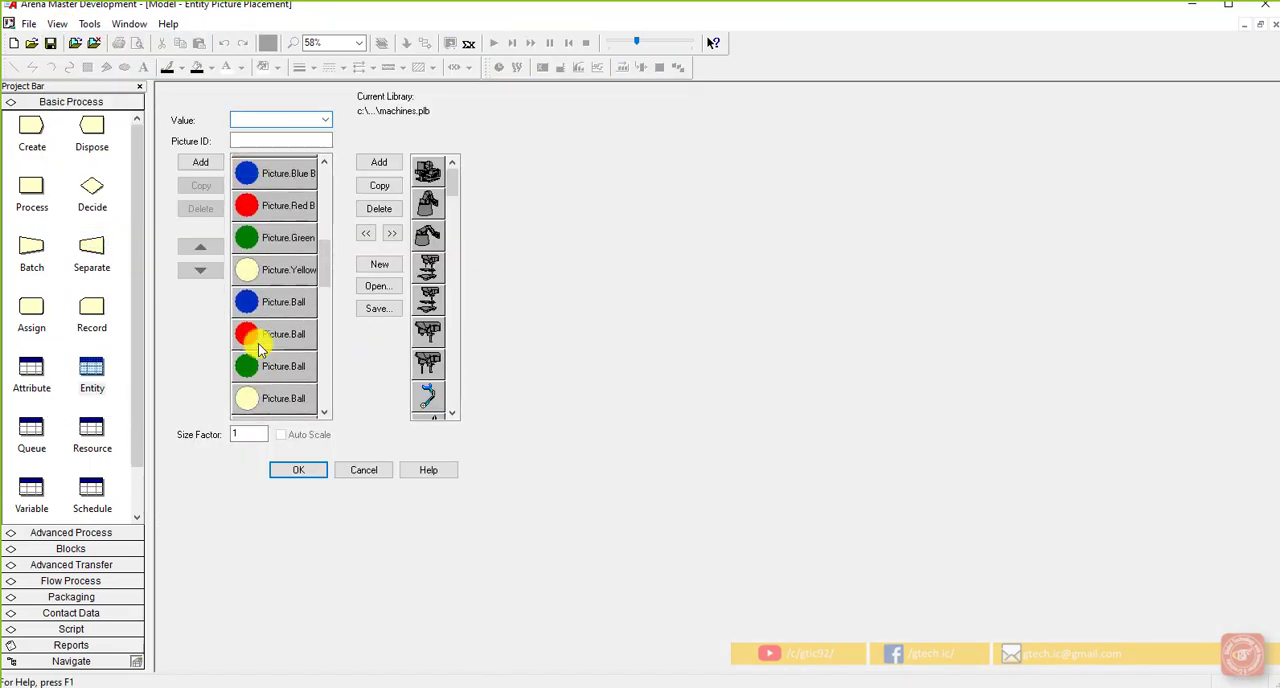
{"action": "scroll", "coordinate": [258, 347], "scroll_direction": "up", "scroll_amount": 2}
{"action": "left_click", "coordinate": [271, 337]}
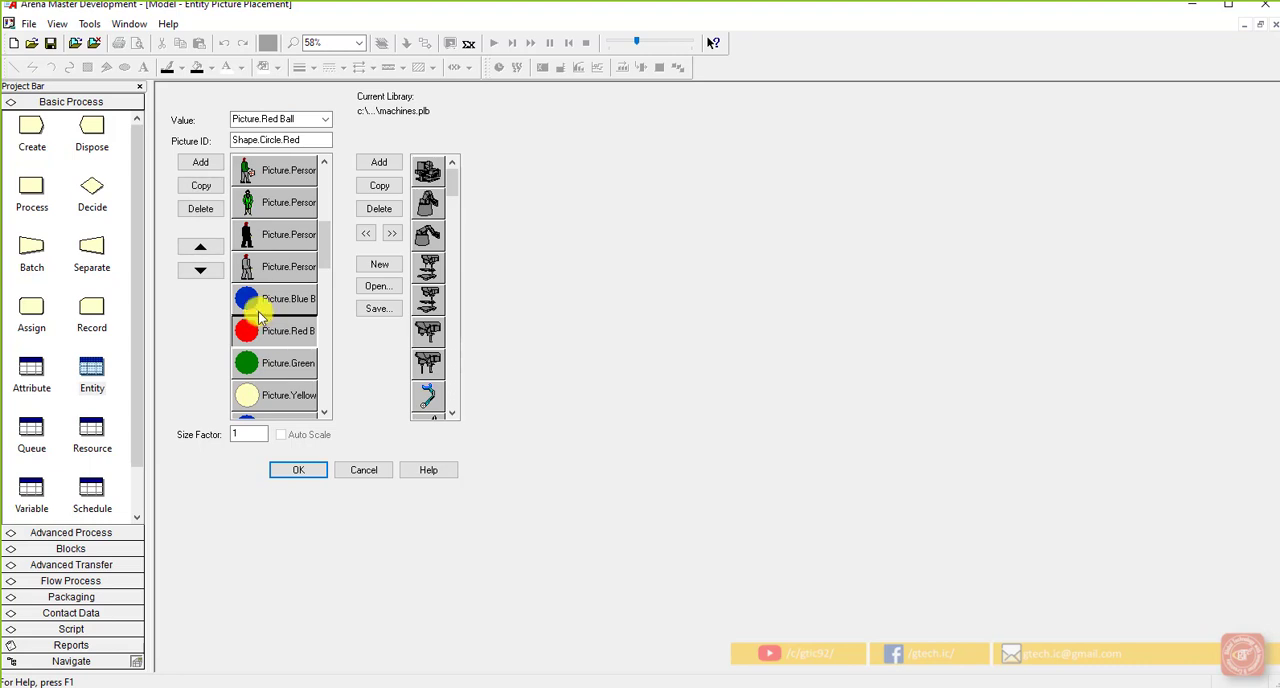
{"action": "left_click", "coordinate": [266, 296]}
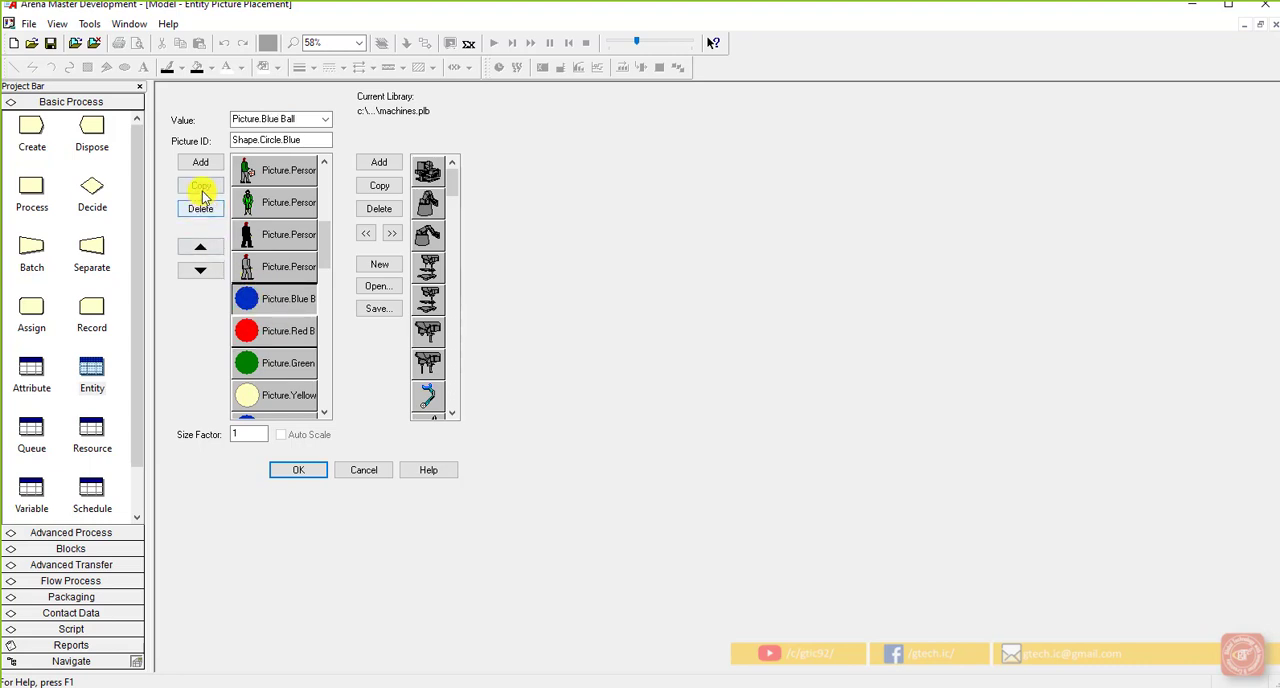
{"action": "left_click", "coordinate": [201, 188]}
Step: Recolor the duplicated ball's fill to black in the picture editor and return to the picture placement settings
{"action": "double_click", "coordinate": [276, 297]}
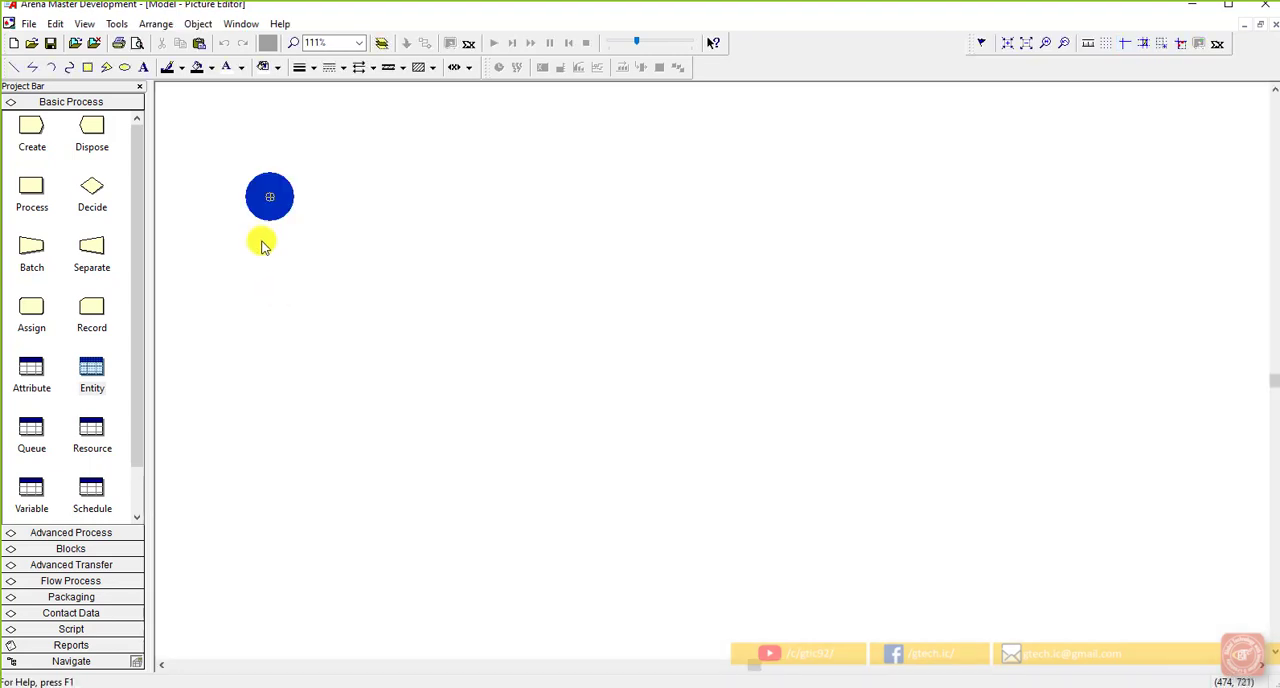
{"action": "left_click_drag", "start_coordinate": [300, 220], "coordinate": [211, 131]}
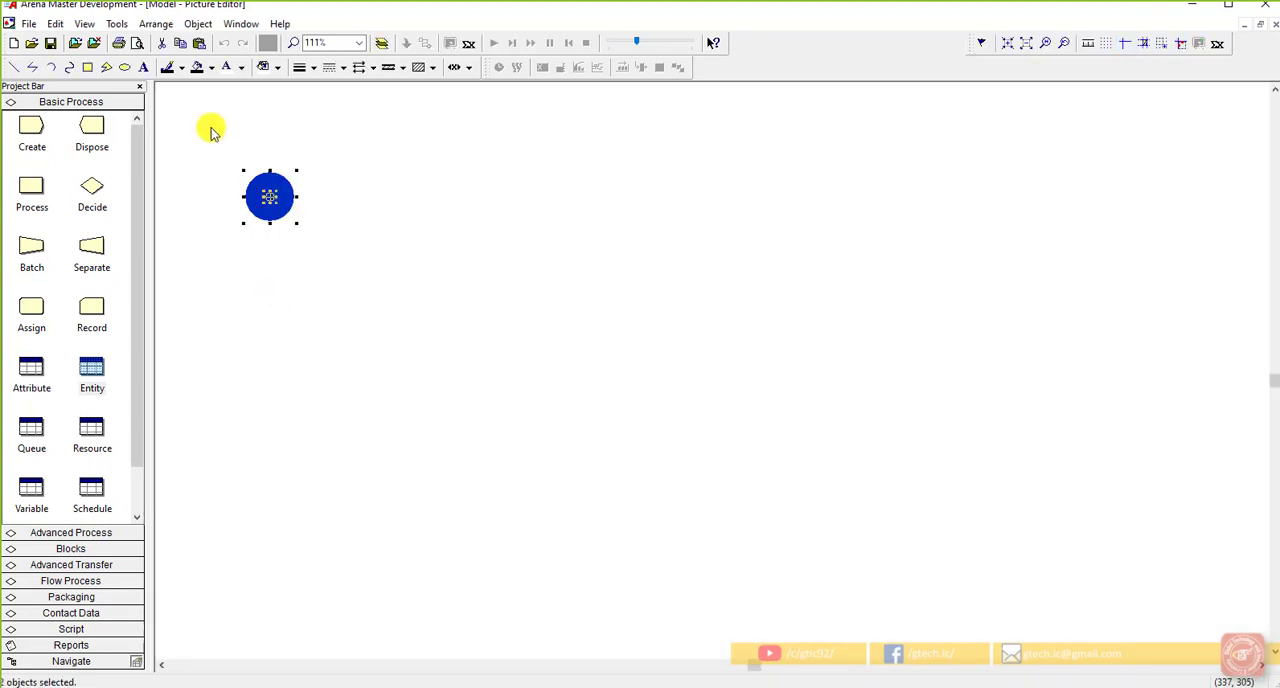
{"action": "left_click", "coordinate": [196, 69]}
{"action": "left_click", "coordinate": [369, 217]}
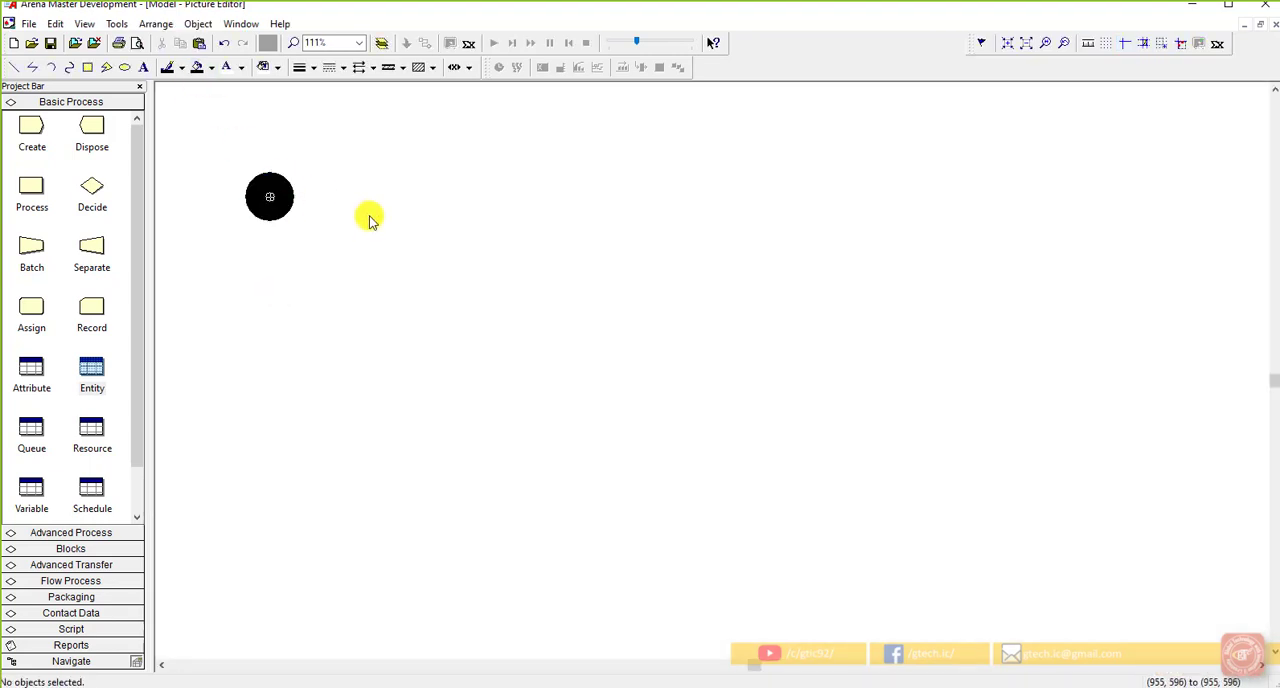
{"action": "left_click", "coordinate": [1266, 23]}
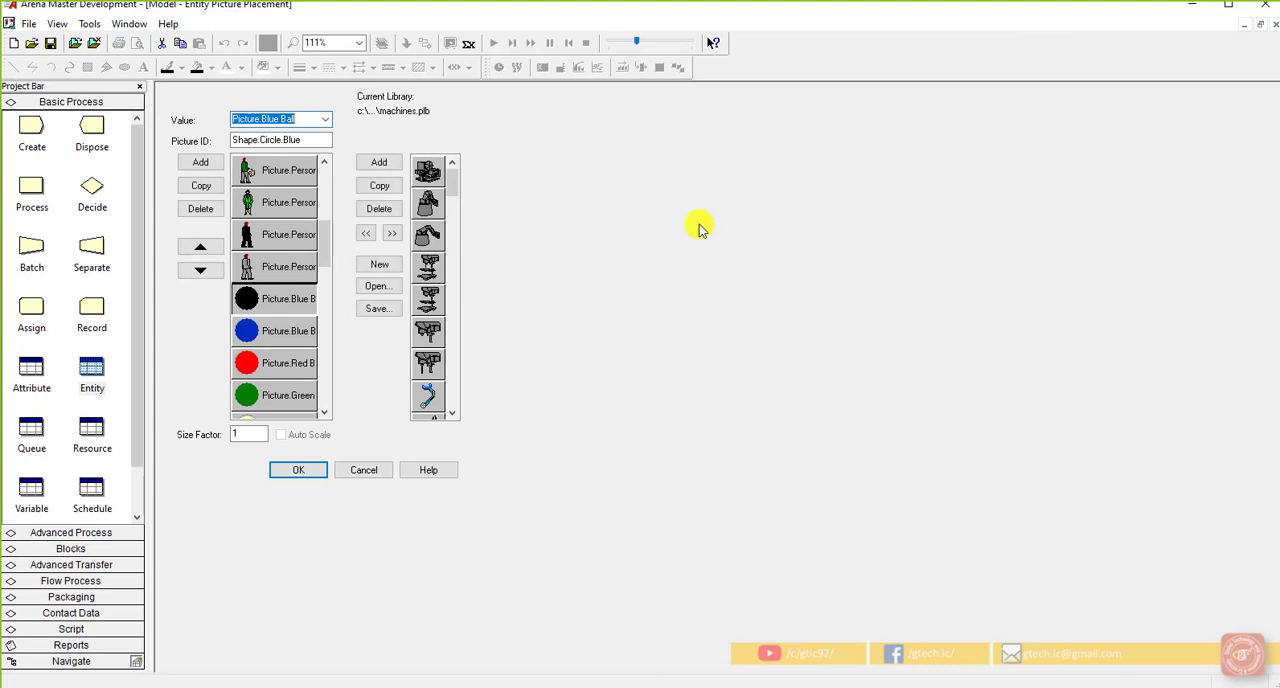
Step: Rename the black ball picture to Picture.Black Ball and confirm the picture placement settings
{"action": "left_click", "coordinate": [283, 119]}
{"action": "key", "text": "BackSpace"}
{"action": "key", "text": "BackSpace"}
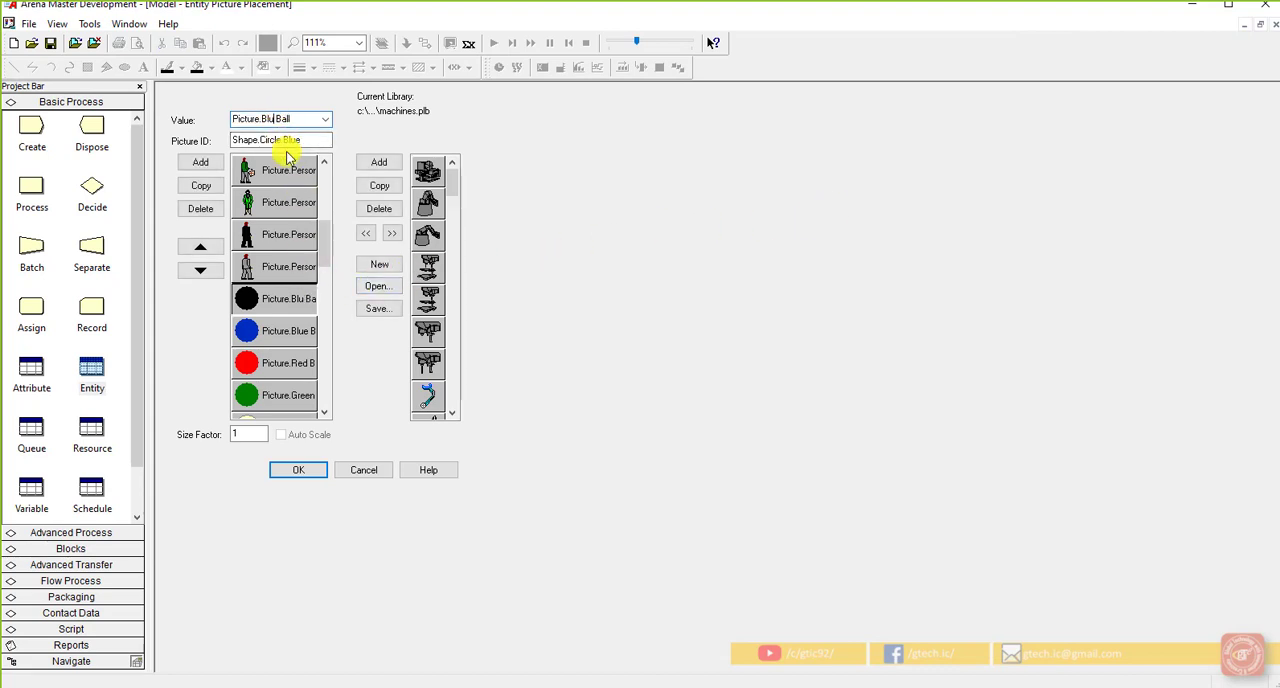
{"action": "type", "text": "ack"}
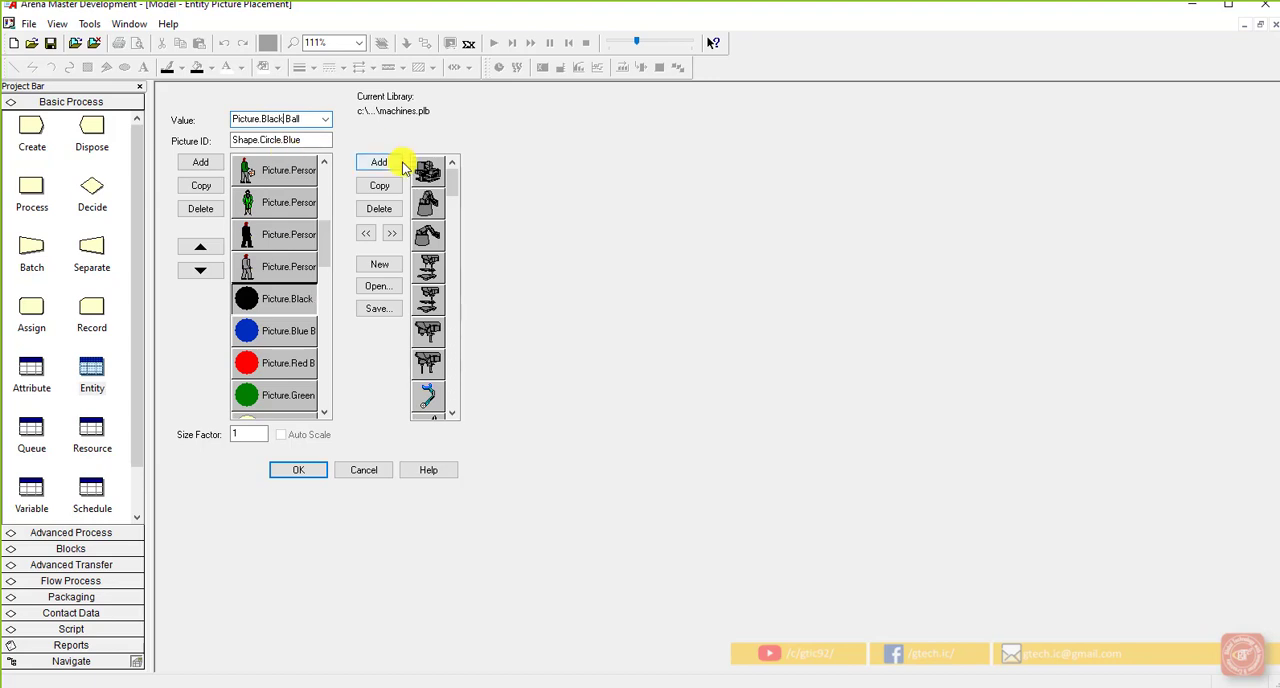
{"action": "left_click", "coordinate": [308, 472]}
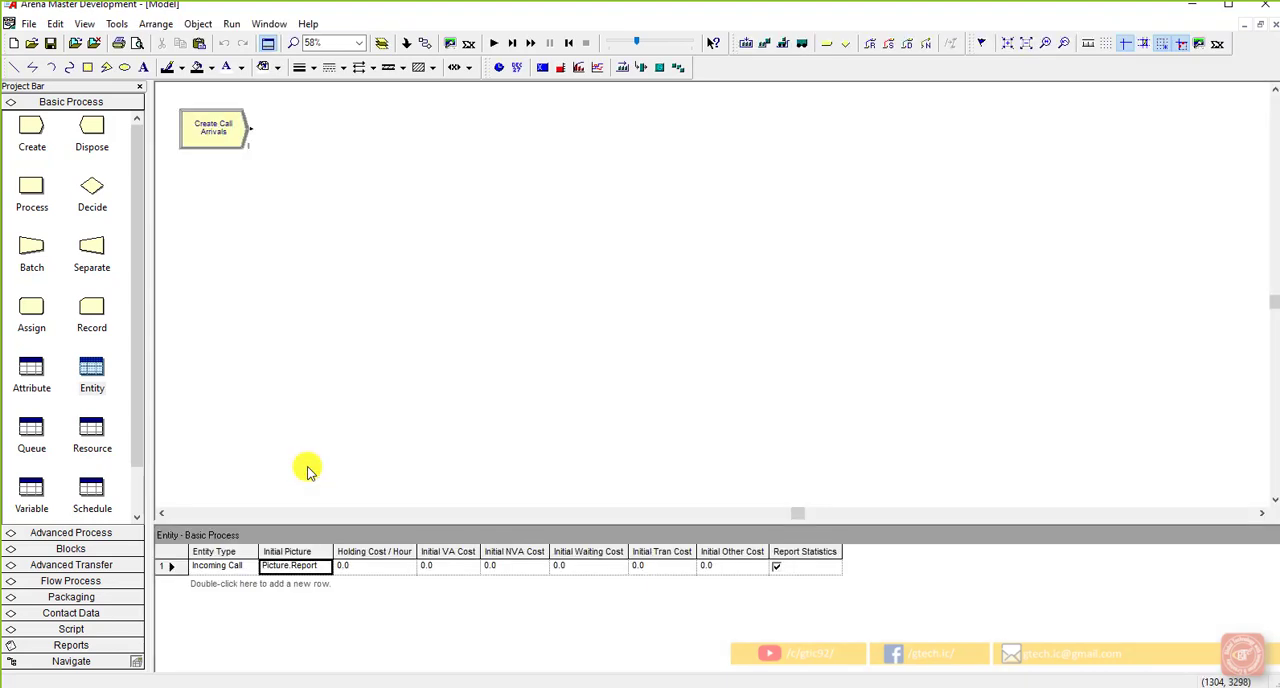
Step: Choose Picture.Blue Page as the Incoming Call entity's initial picture and widen the Initial Picture column
{"action": "left_click", "coordinate": [315, 568]}
{"action": "left_click", "coordinate": [325, 567]}
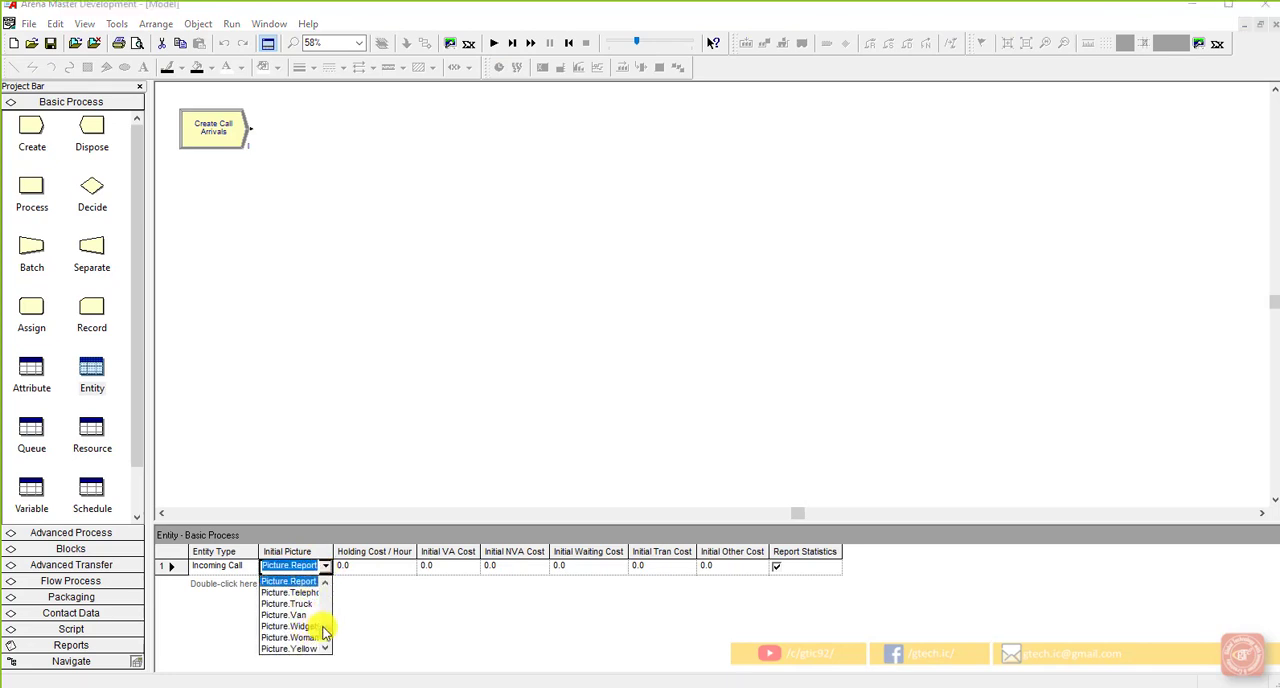
{"action": "scroll", "coordinate": [322, 625], "scroll_direction": "down", "scroll_amount": 3}
{"action": "scroll", "coordinate": [328, 605], "scroll_direction": "up", "scroll_amount": 1}
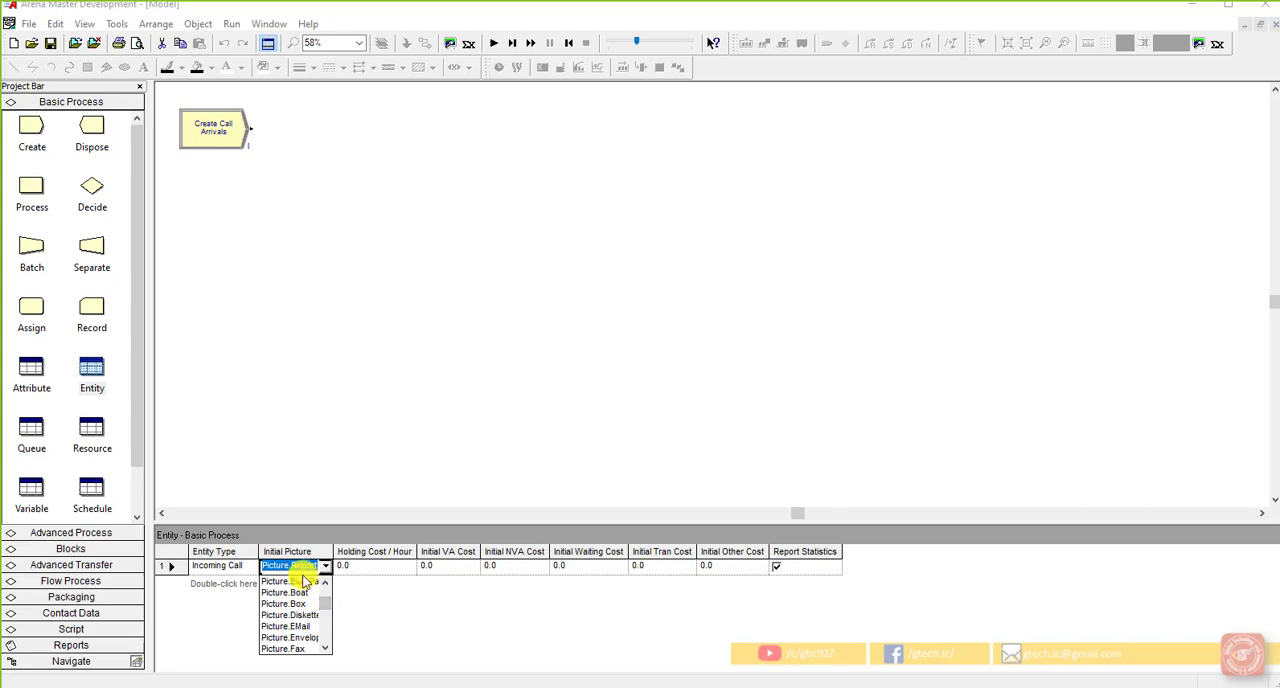
{"action": "left_click", "coordinate": [300, 581]}
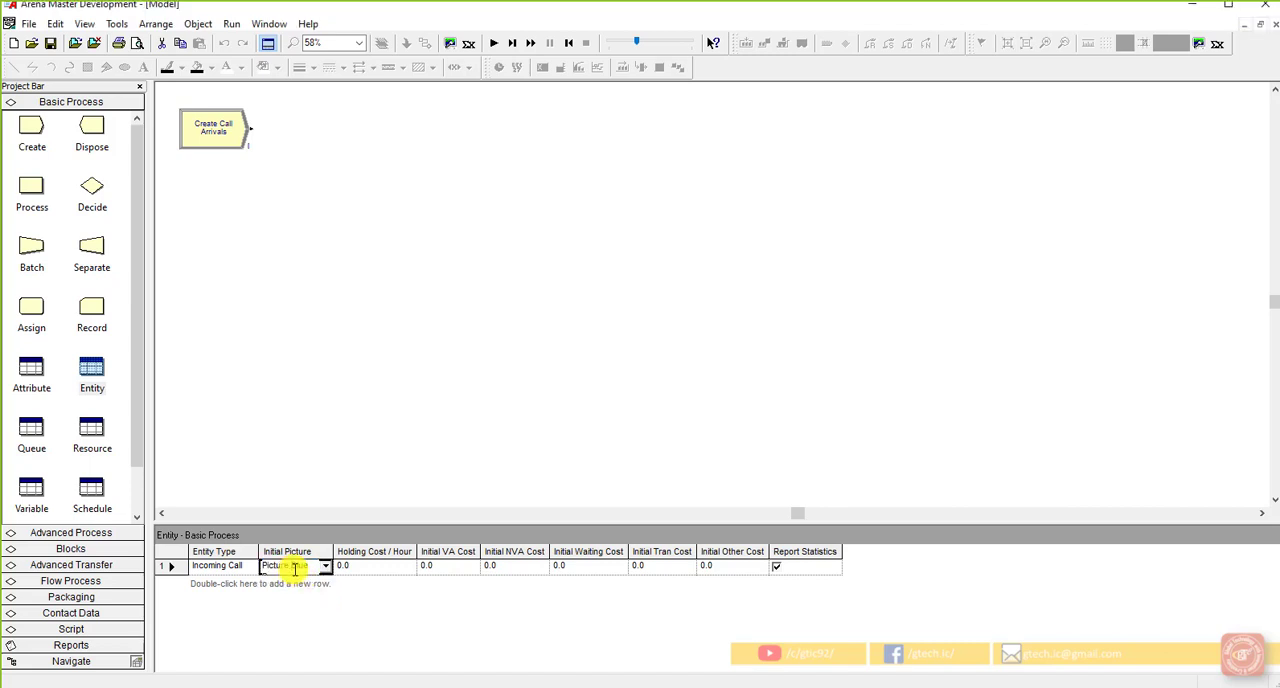
{"action": "left_click_drag", "start_coordinate": [333, 555], "coordinate": [391, 558]}
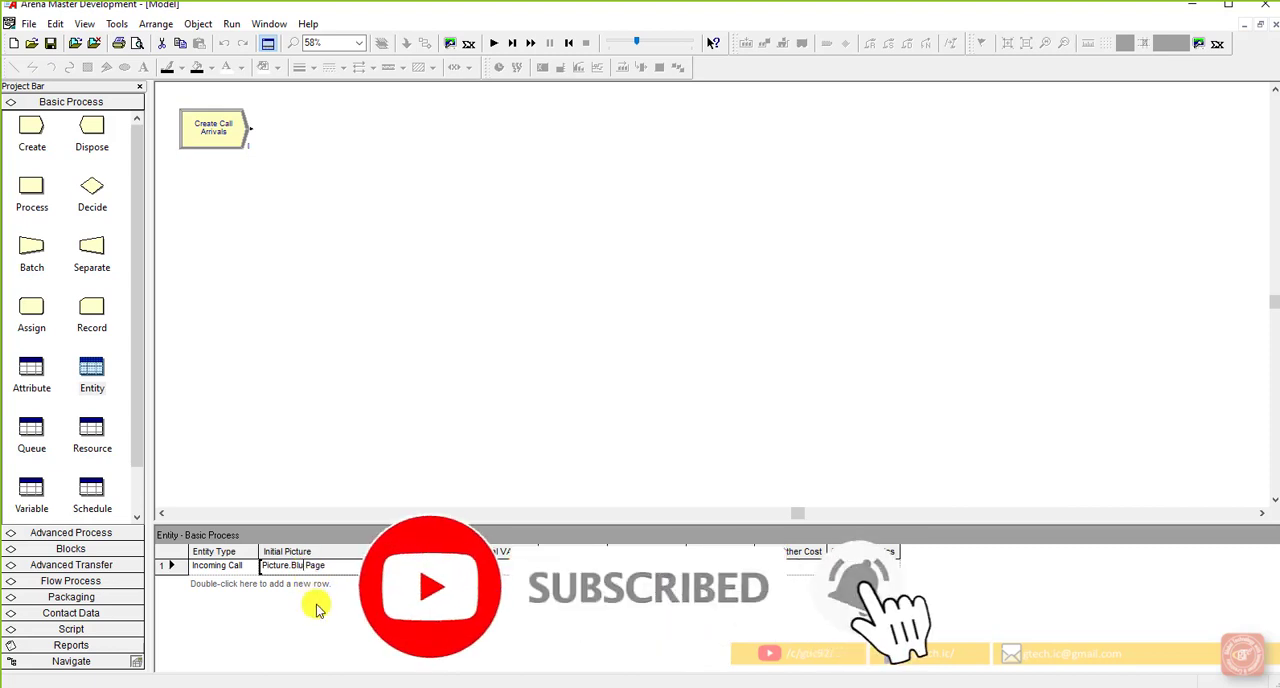
Step: Edit the Incoming Call entity's initial picture name so that it begins with Picture.Black
{"action": "type", "text": "lack"}
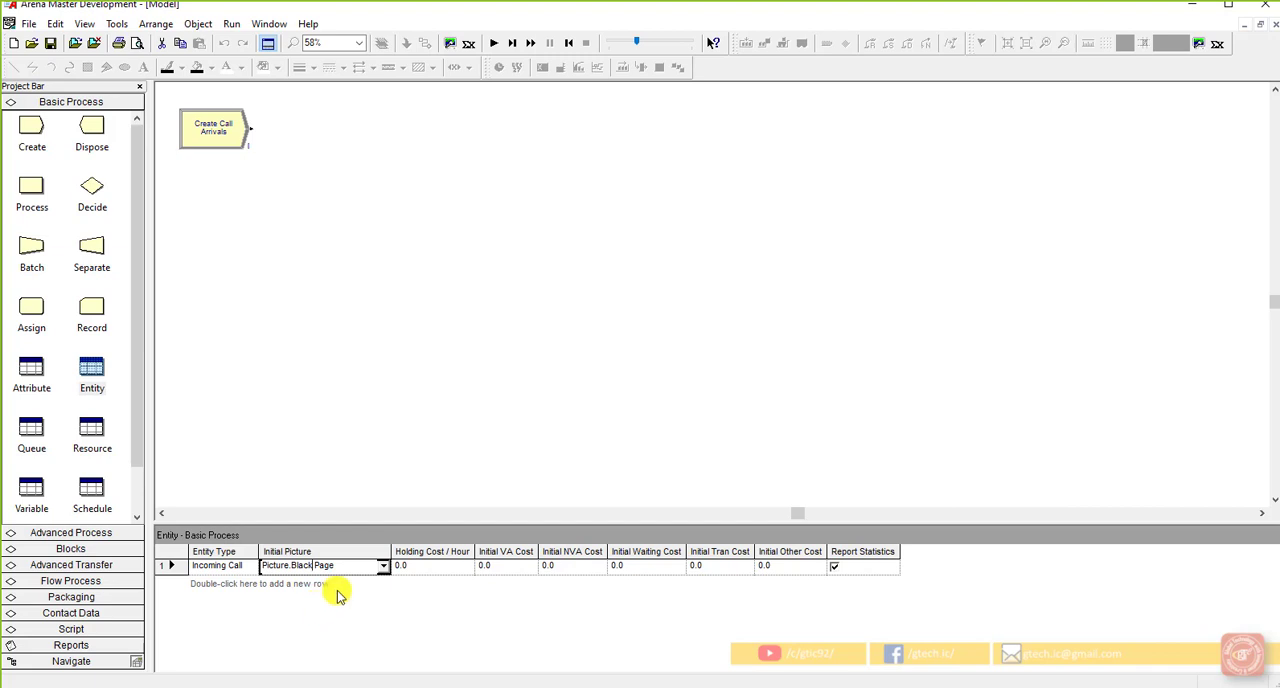
{"action": "key", "text": "BackSpace"}
{"action": "key", "text": "BackSpace"}
{"action": "key", "text": "BackSpace"}
{"action": "key", "text": "BackSpace"}
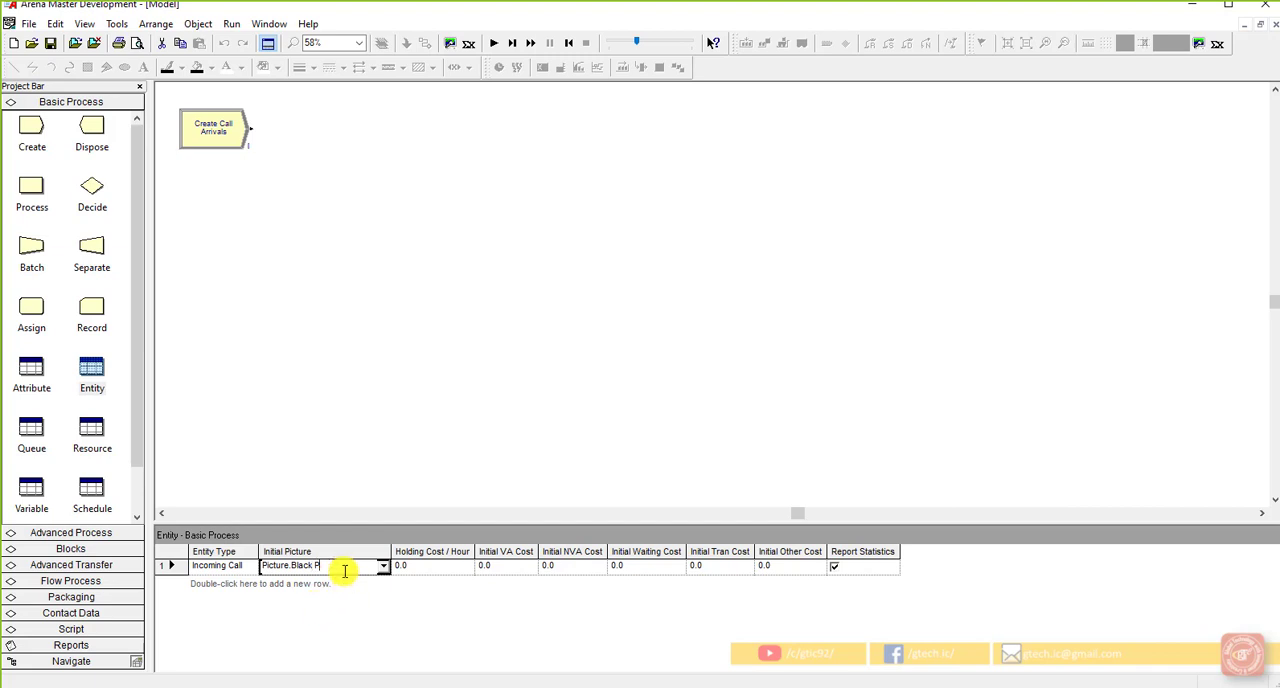
Step: Select Picture.Blue Ball as the Incoming Call entity's initial picture and edit the name to Picture.Black Ball
{"action": "left_click", "coordinate": [383, 571]}
{"action": "left_click", "coordinate": [383, 568]}
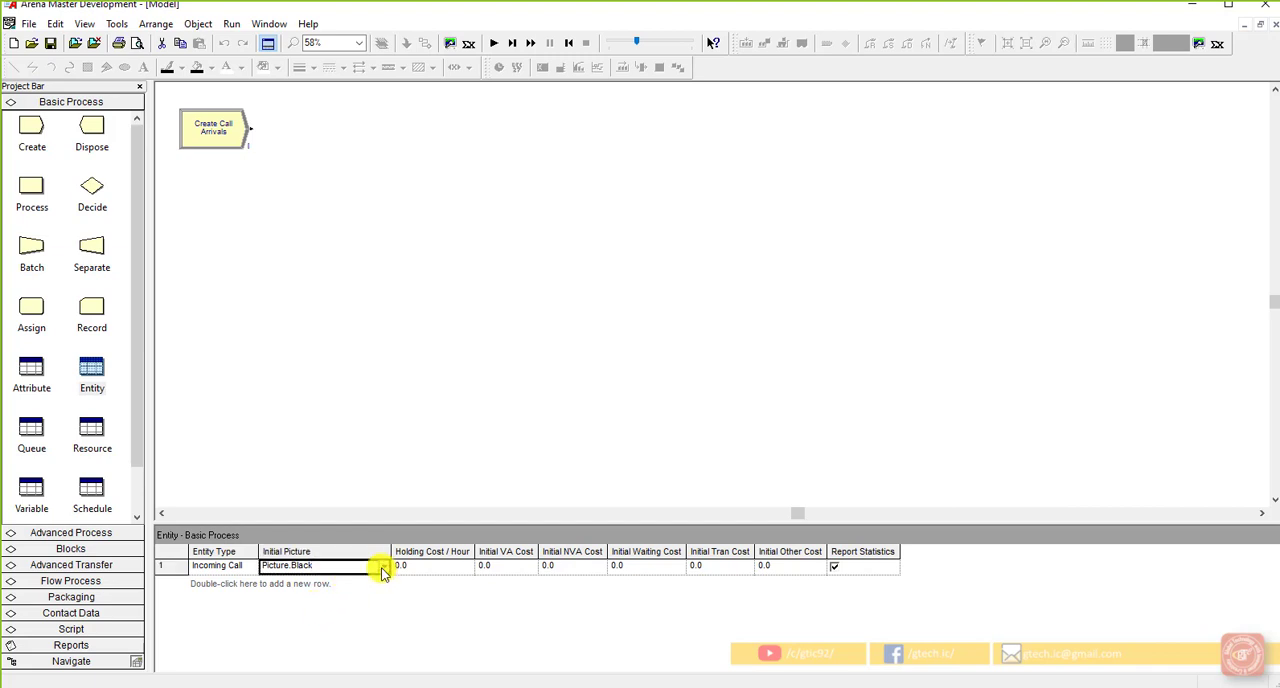
{"action": "left_click", "coordinate": [330, 596]}
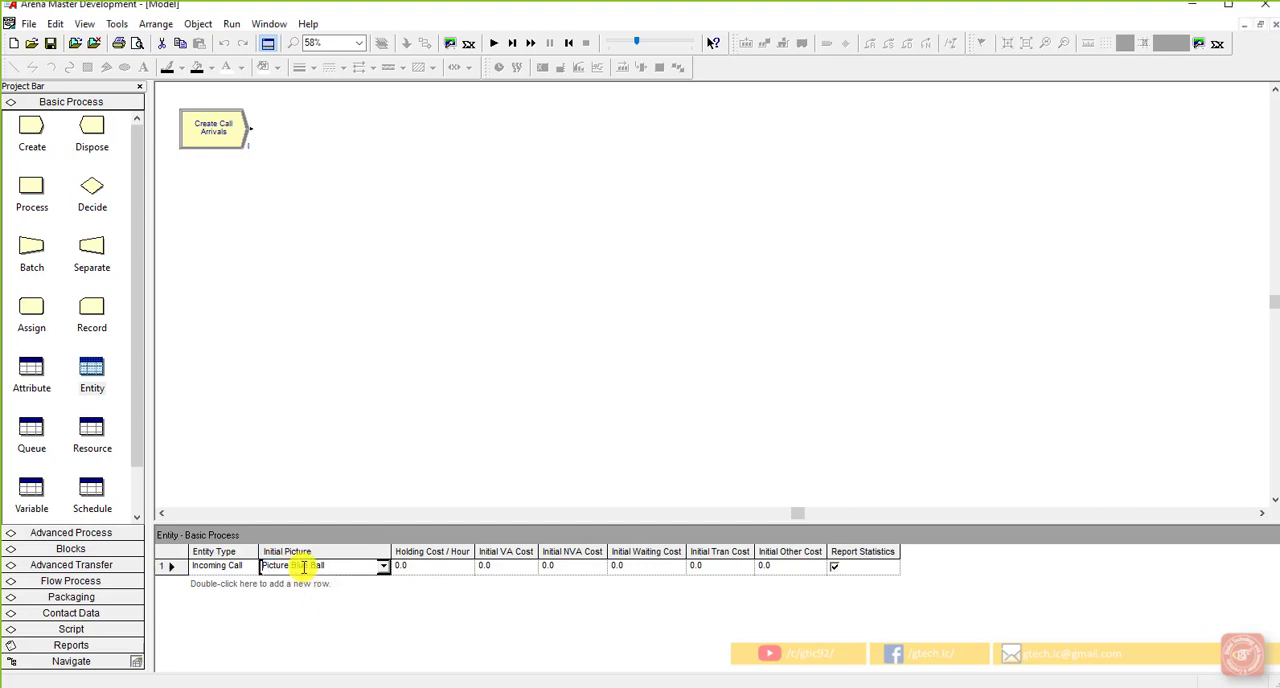
{"action": "key", "text": "BackSpace"}
{"action": "type", "text": "ack Ball"}
{"action": "left_click", "coordinate": [408, 572]}
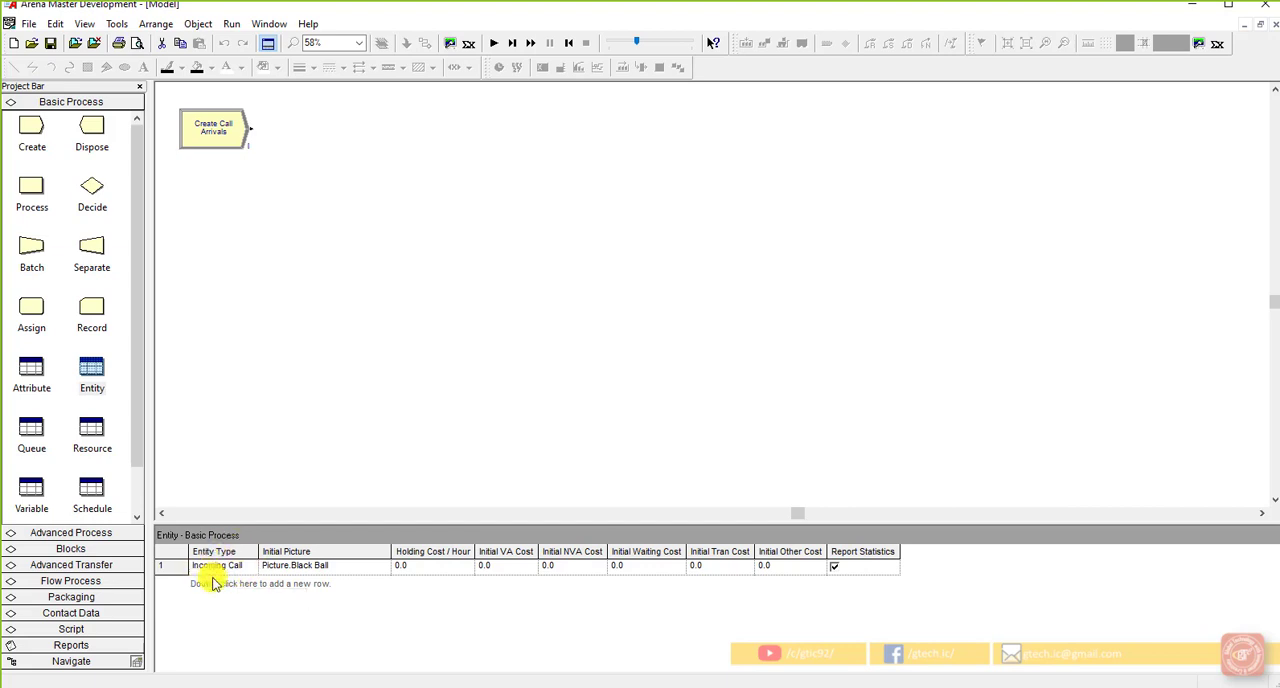
Step: Review the settings of the Create Call Arrivals module, close them and deselect the module
{"action": "double_click", "coordinate": [215, 158]}
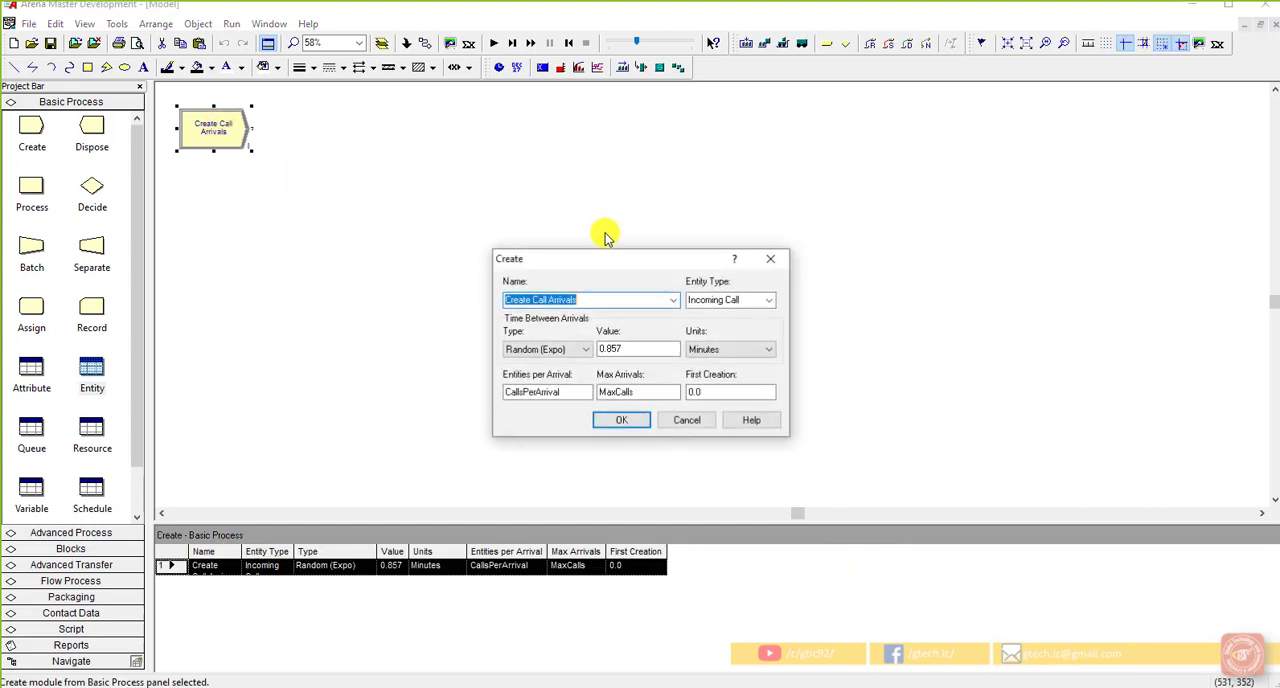
{"action": "left_click", "coordinate": [631, 421]}
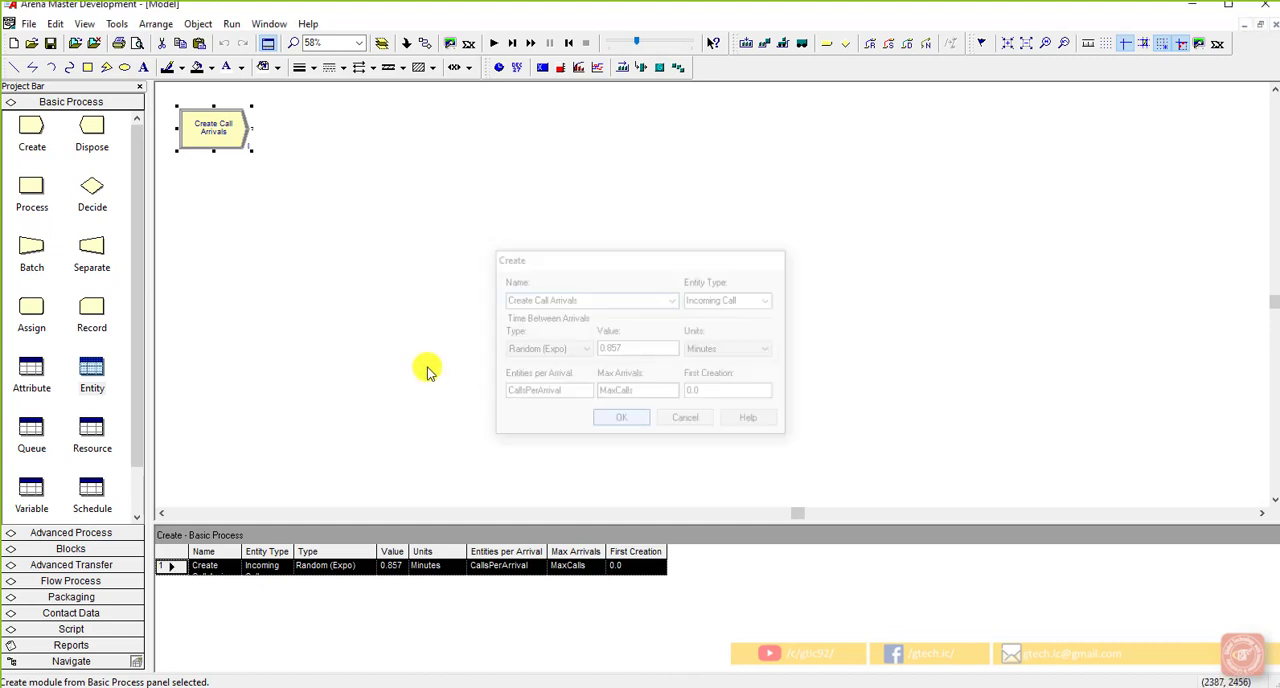
{"action": "left_click", "coordinate": [426, 371]}
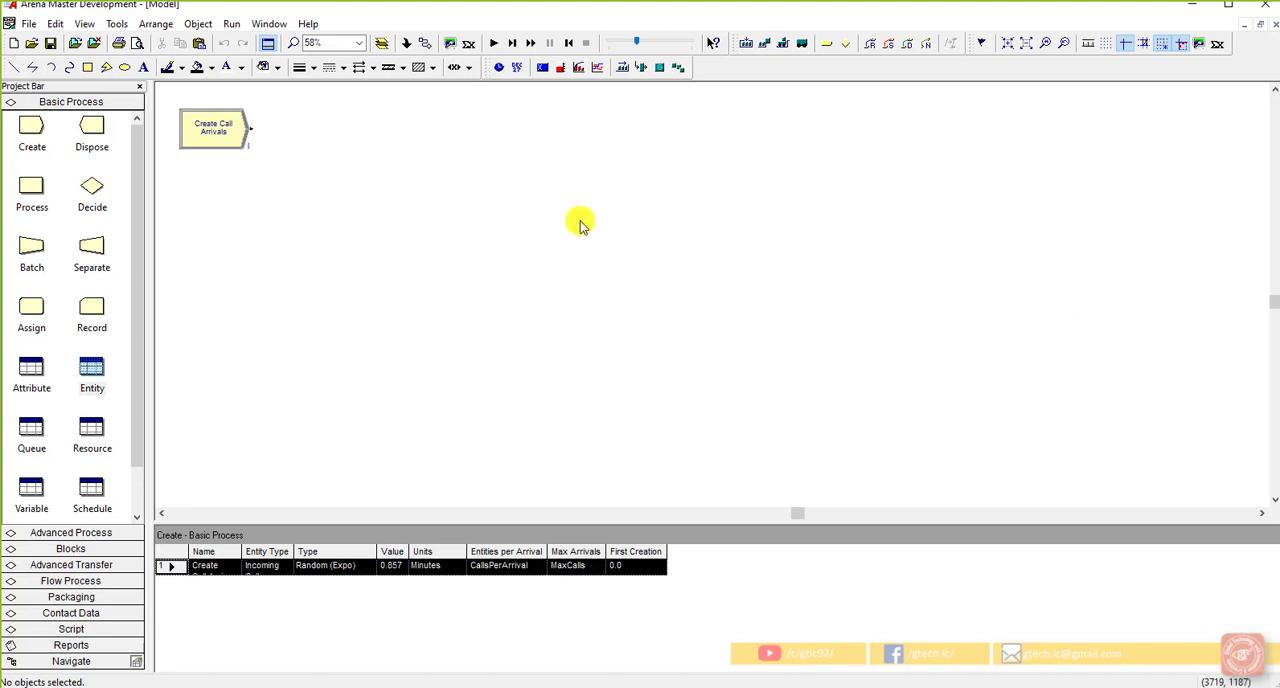
Step: Place a Record module directly after the Create Call Arrivals module, connected to its output
{"action": "left_click", "coordinate": [100, 304]}
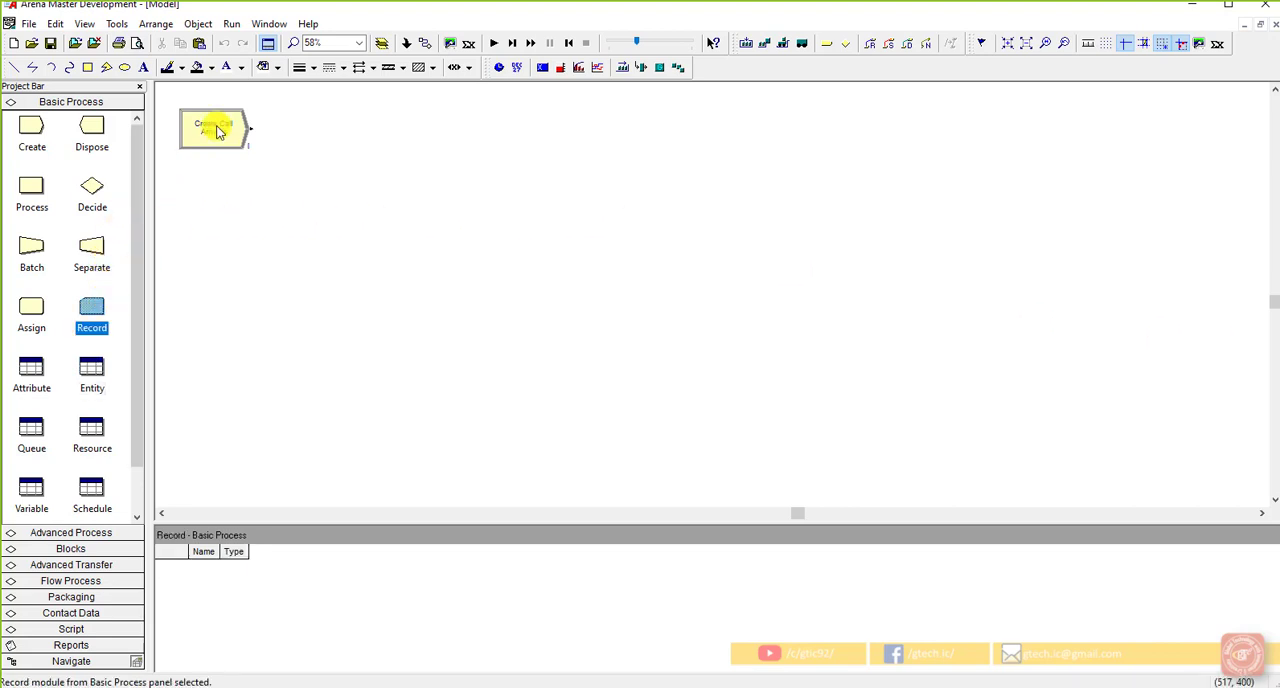
{"action": "left_click", "coordinate": [196, 143]}
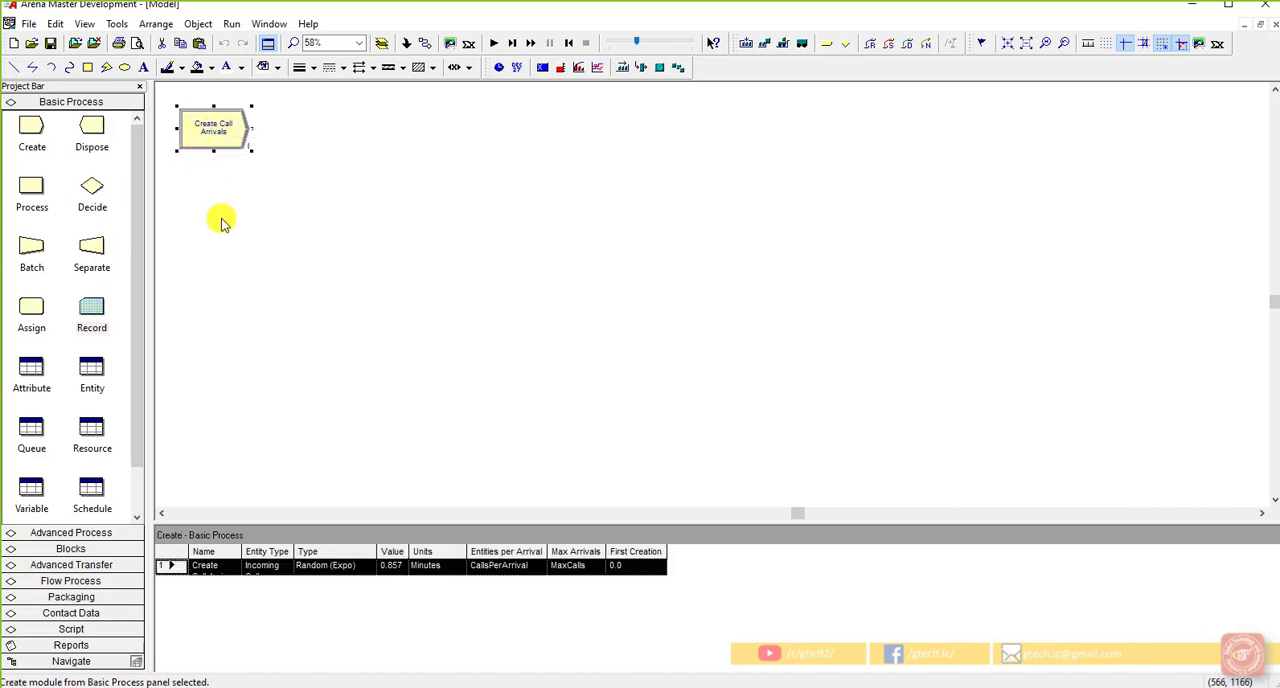
{"action": "left_click_drag", "start_coordinate": [105, 318], "coordinate": [264, 132]}
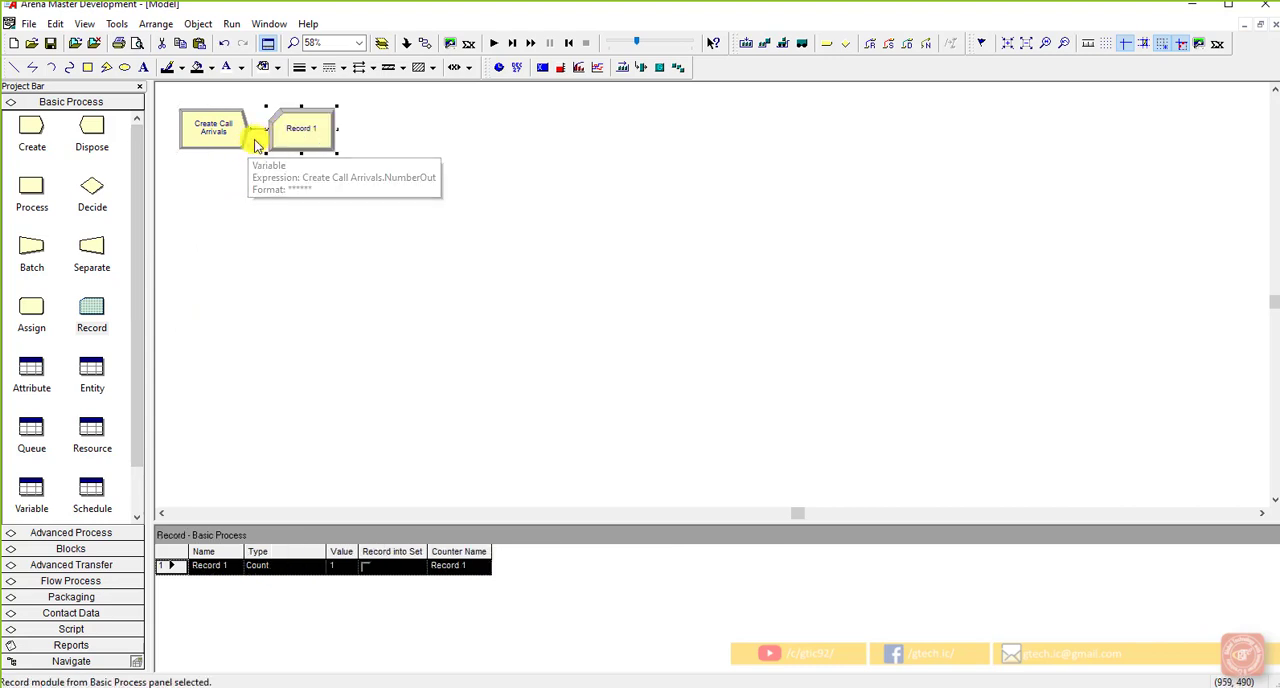
{"action": "left_click", "coordinate": [250, 165]}
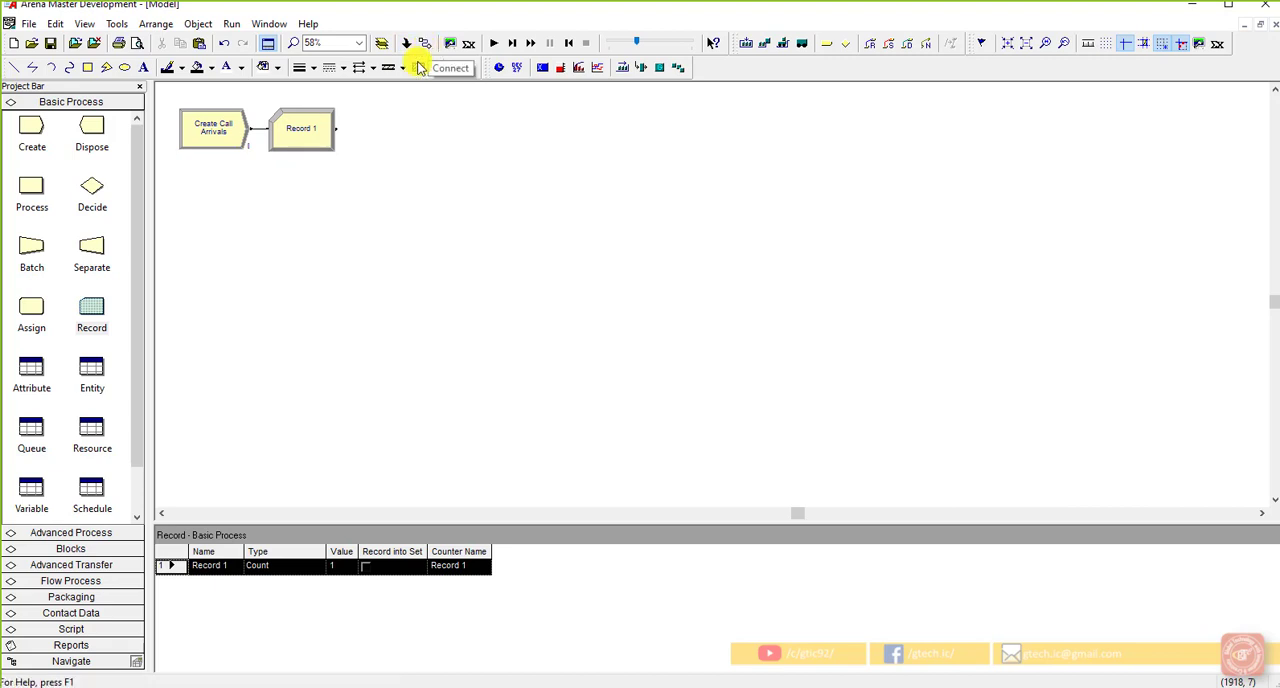
{"action": "double_click", "coordinate": [312, 150]}
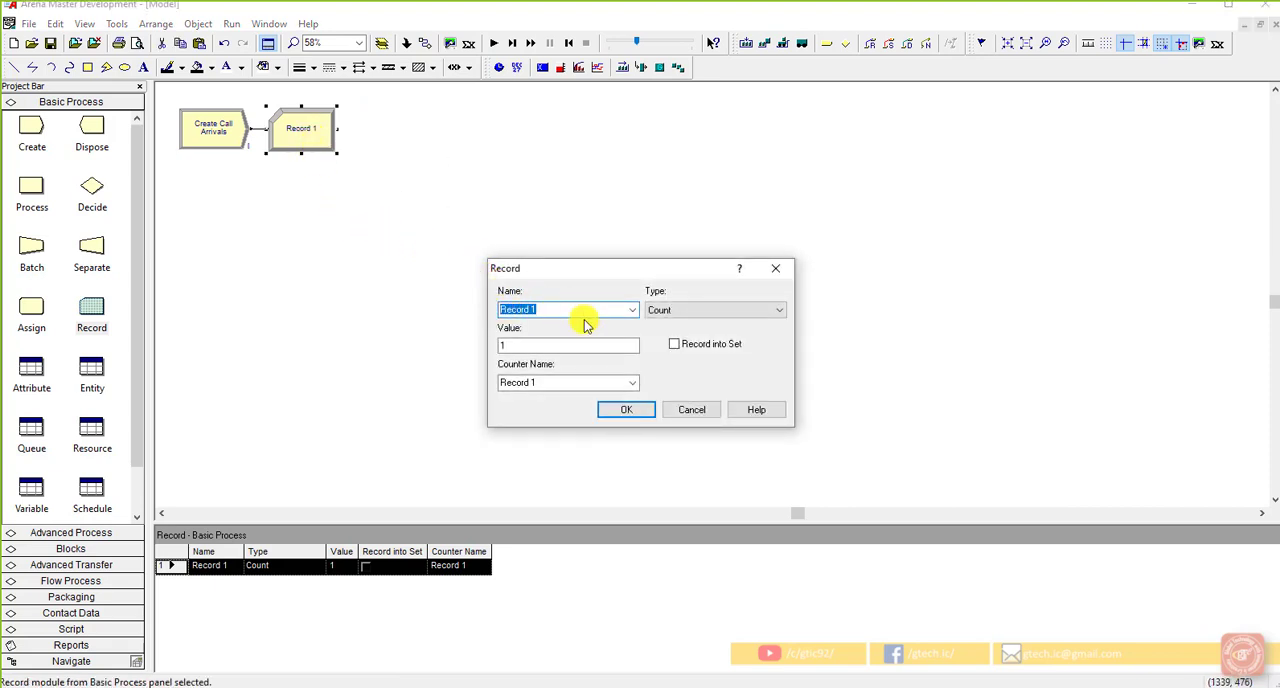
{"action": "key", "text": "BackSpace"}
{"action": "key", "text": "Escape"}
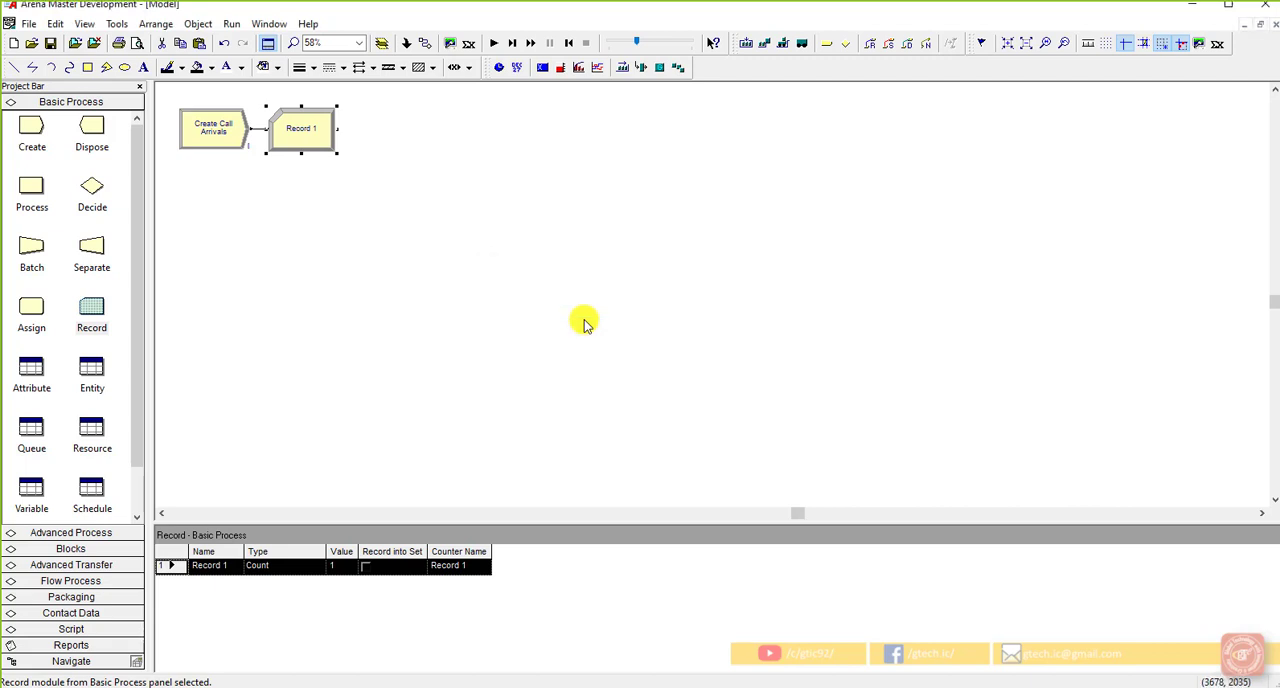
Step: Open the Record module's settings and name the module Record Attempted Call
{"action": "double_click", "coordinate": [314, 134]}
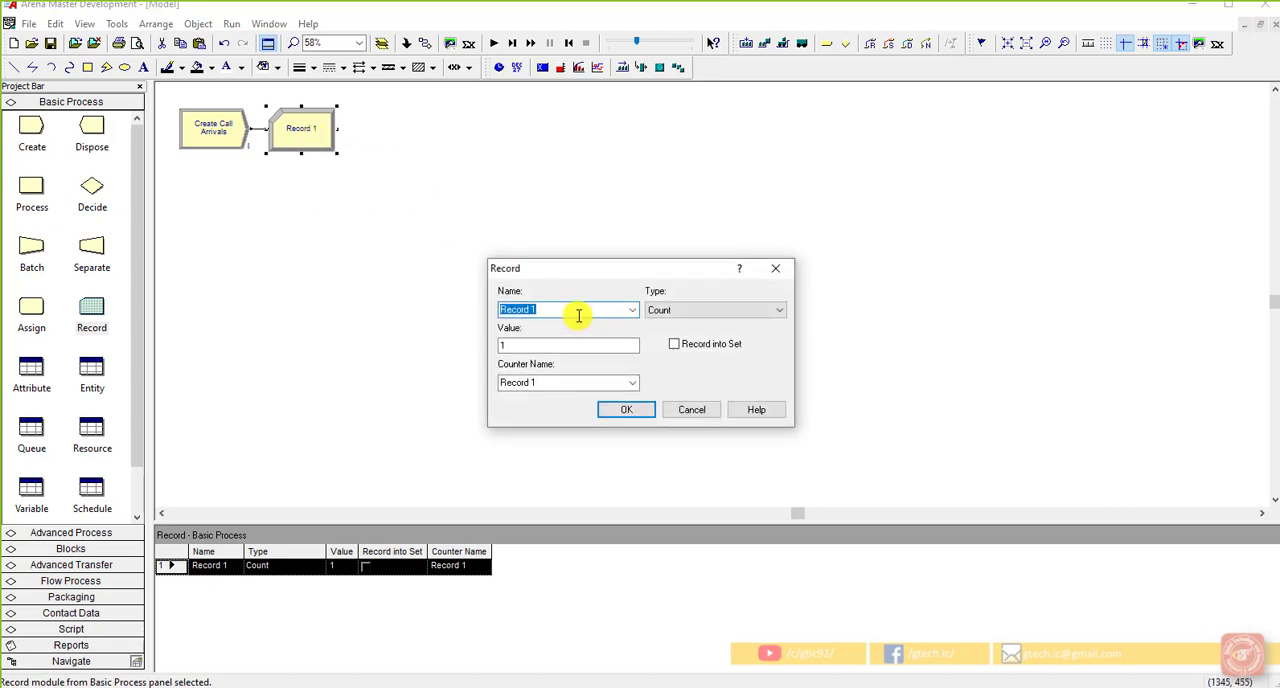
{"action": "left_click", "coordinate": [578, 315]}
{"action": "key", "text": "BackSpace"}
{"action": "key", "text": "BackSpace"}
{"action": "type", "text": "Attempted Call"}
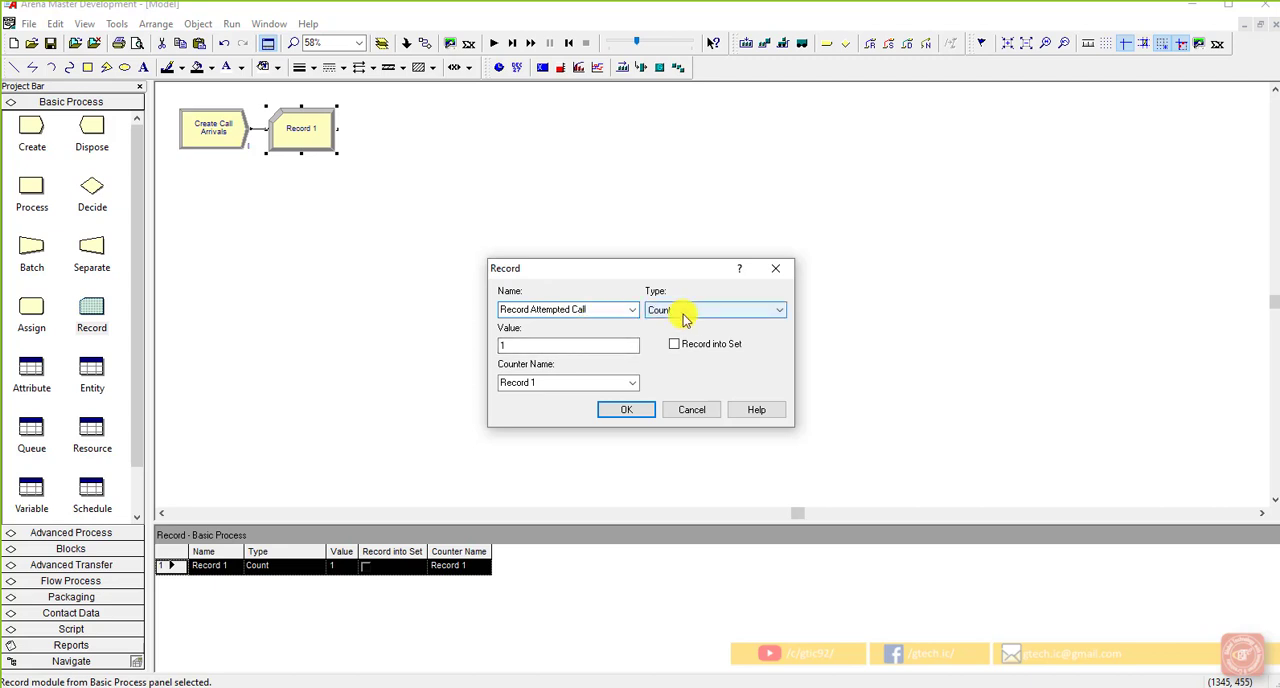
Step: Set the Record module's counter name to Attempted Calls, keeping the type Count and the value 1
{"action": "double_click", "coordinate": [568, 383]}
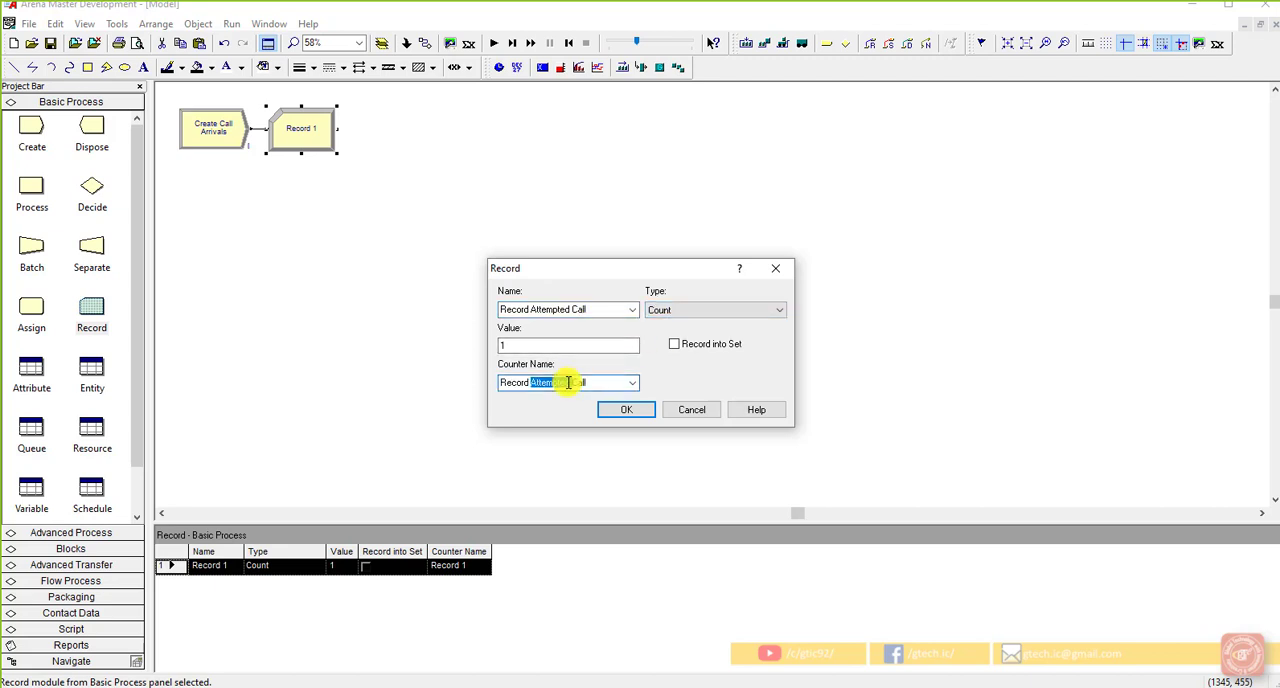
{"action": "left_click", "coordinate": [605, 383]}
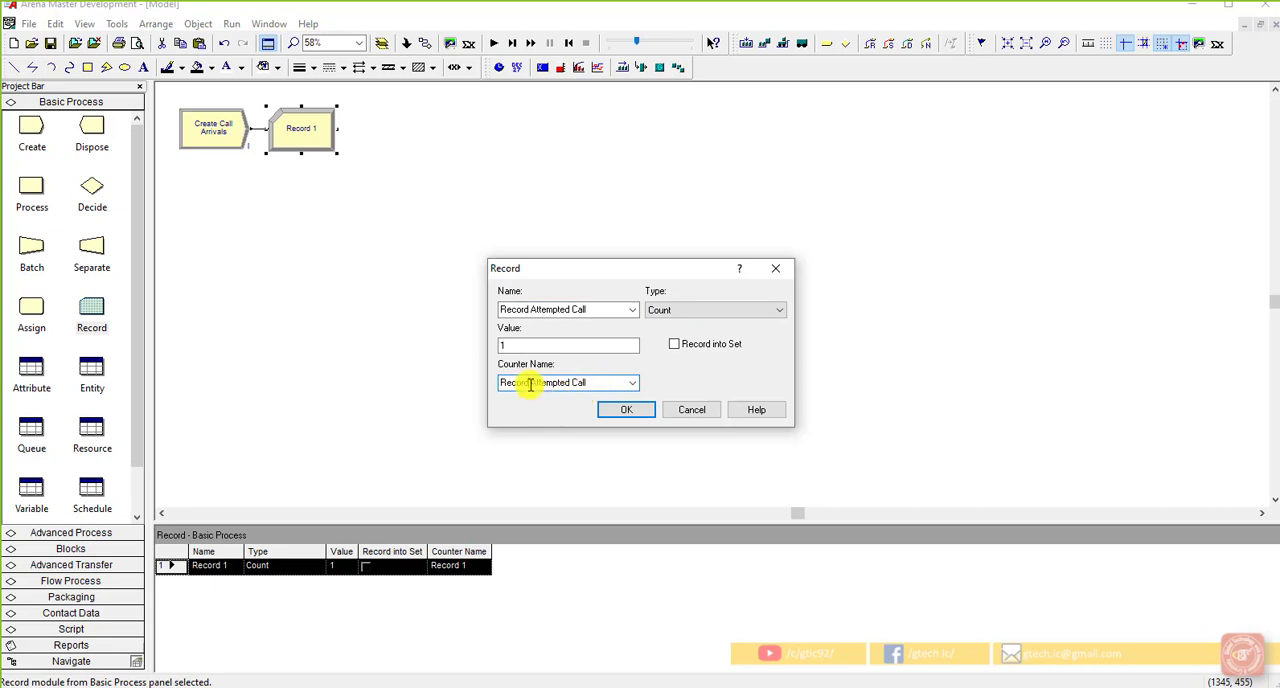
{"action": "left_click_drag", "start_coordinate": [527, 383], "coordinate": [473, 393]}
{"action": "key", "text": "BackSpace"}
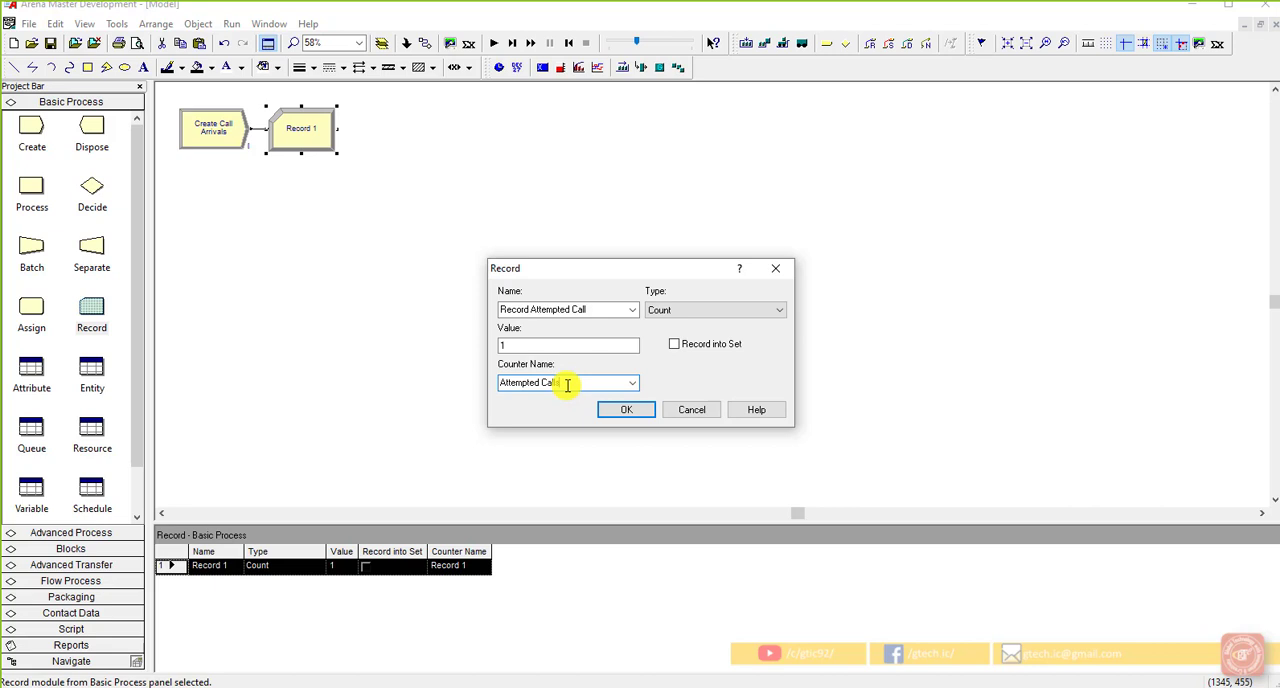
{"action": "type", "text": "s"}
{"action": "left_click", "coordinate": [543, 346]}
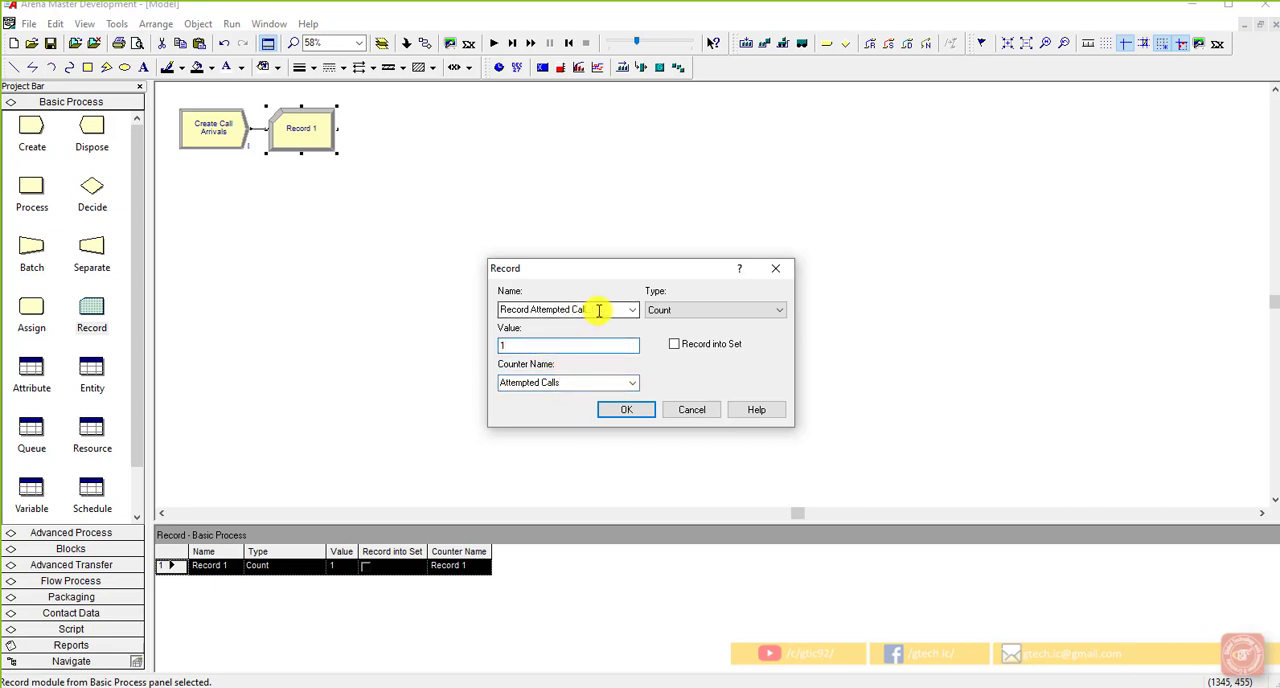
Step: Apply the Record Attempted Call module's settings and deselect the module
{"action": "left_click", "coordinate": [625, 410]}
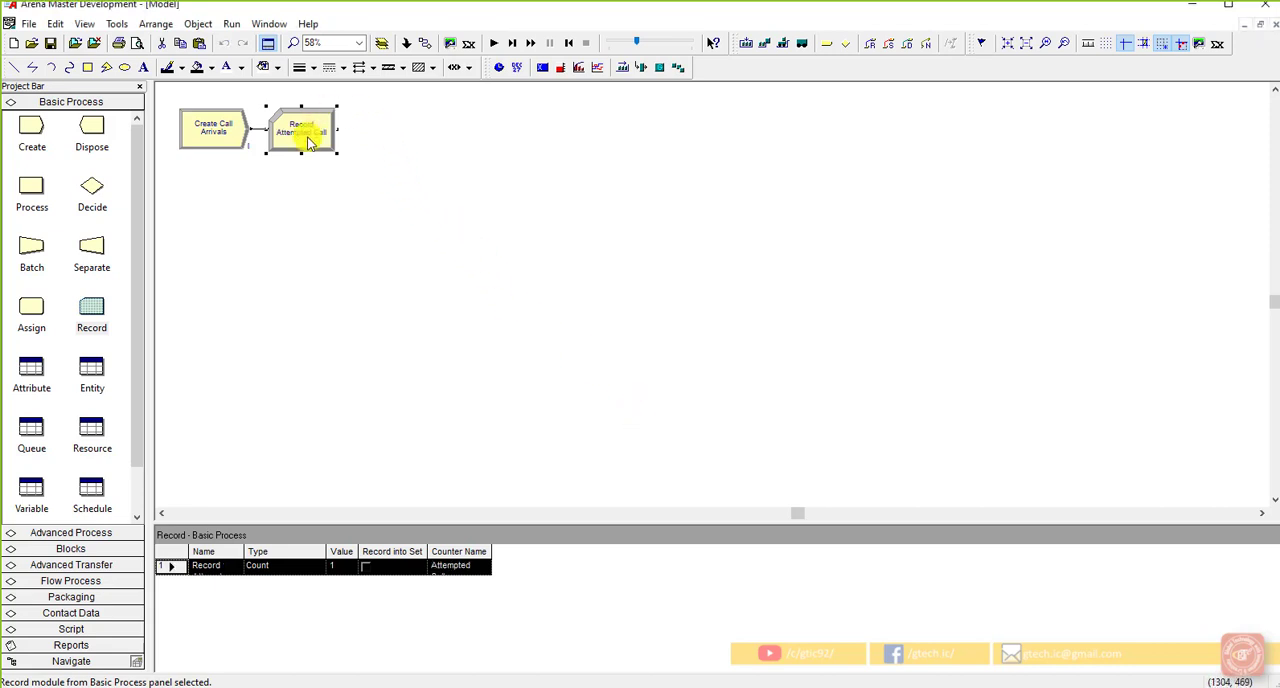
{"action": "left_click", "coordinate": [546, 291]}
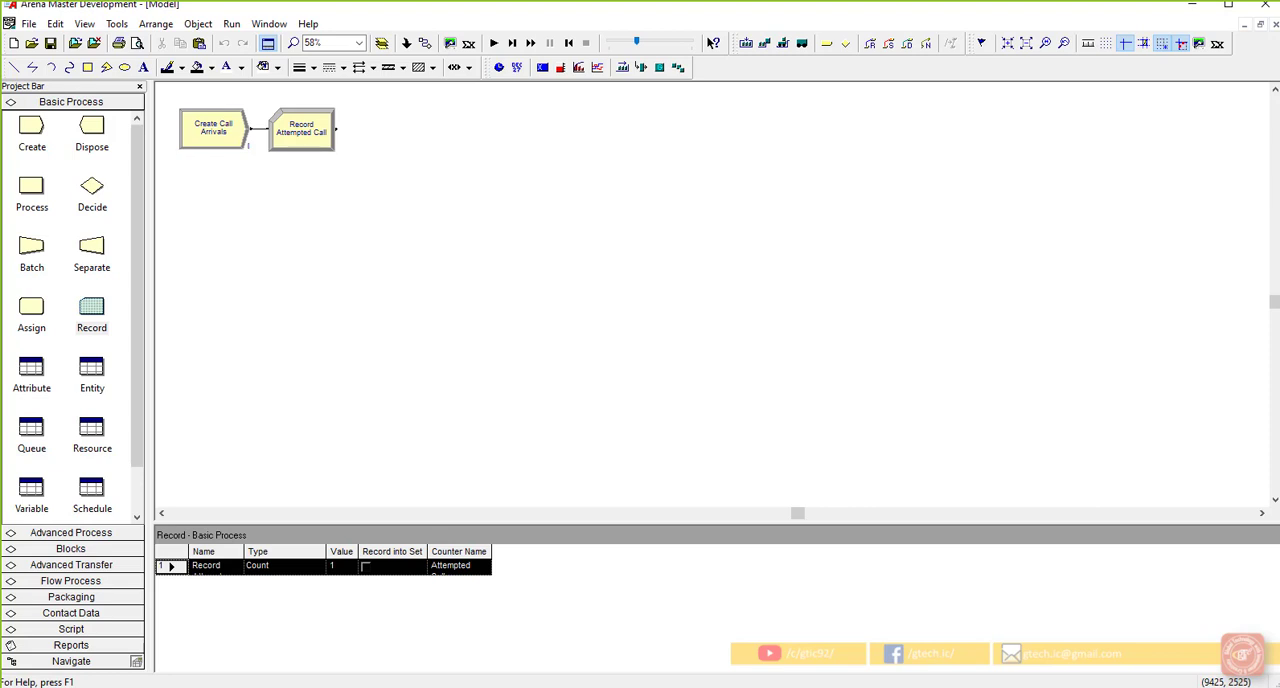
Step: Place a Decide module after the Record Attempted Call module and connect the Record module's output to it
{"action": "left_click", "coordinate": [313, 152]}
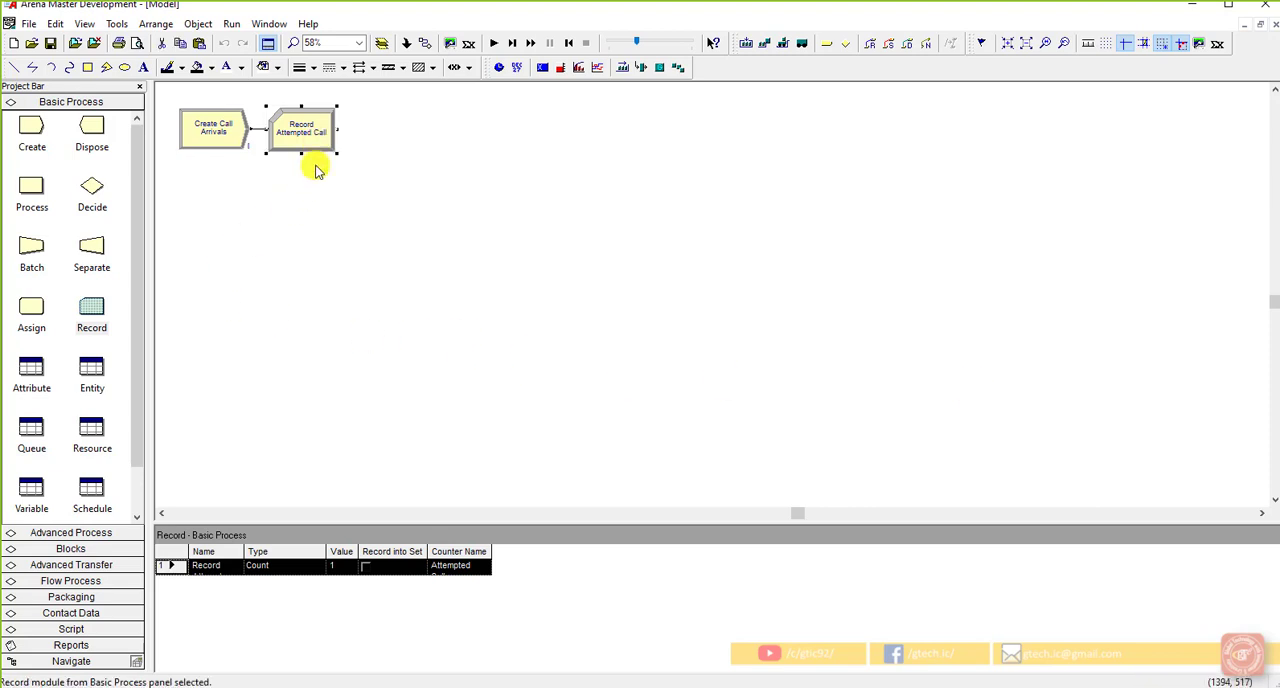
{"action": "right_click", "coordinate": [91, 188]}
{"action": "left_click", "coordinate": [305, 203]}
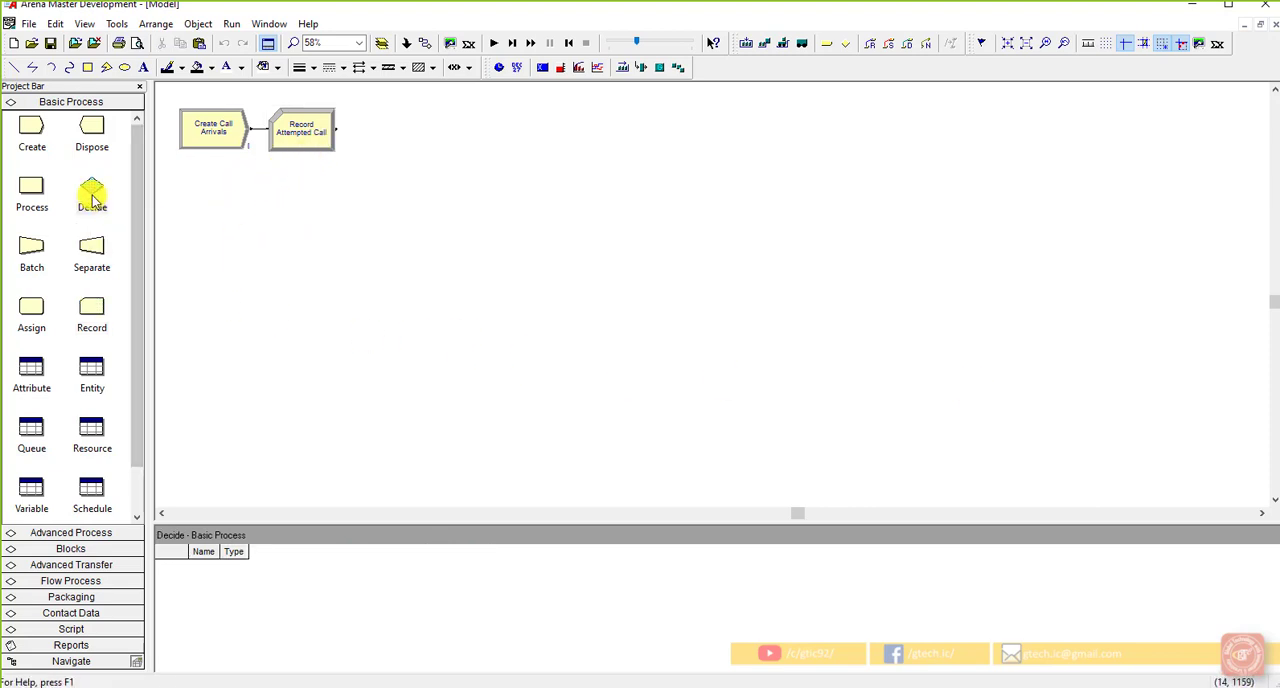
{"action": "left_click_drag", "start_coordinate": [91, 191], "coordinate": [357, 138]}
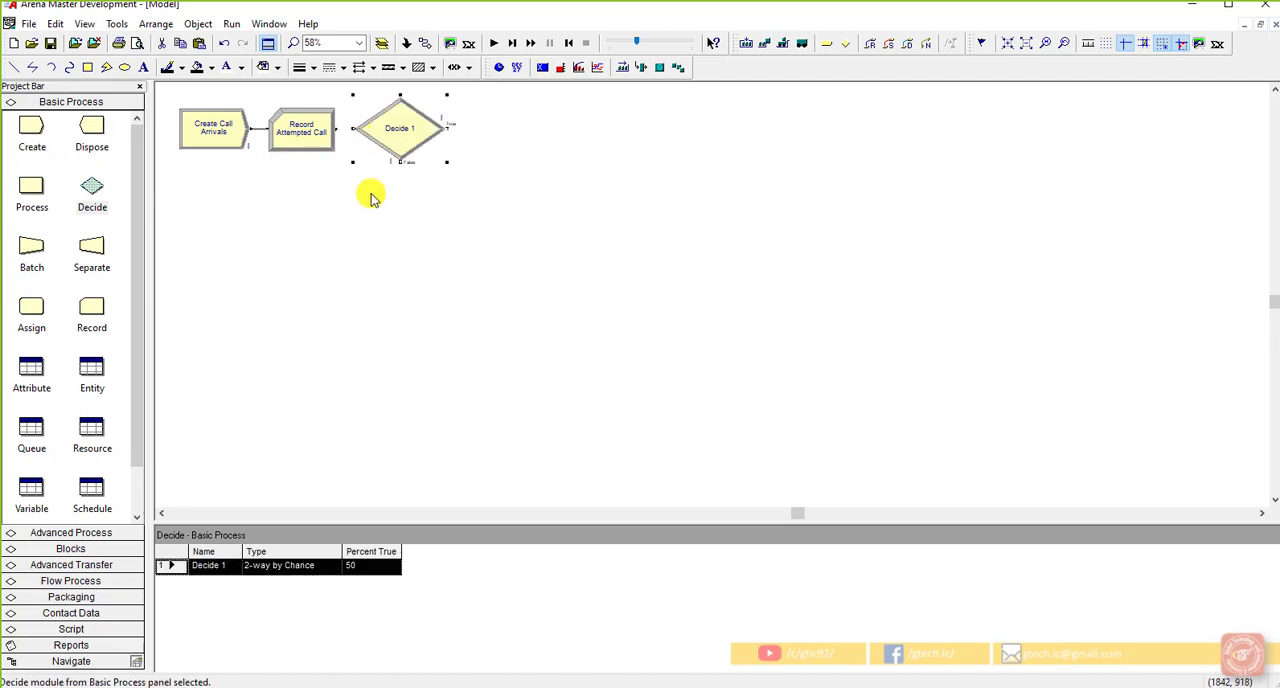
{"action": "left_click", "coordinate": [423, 43]}
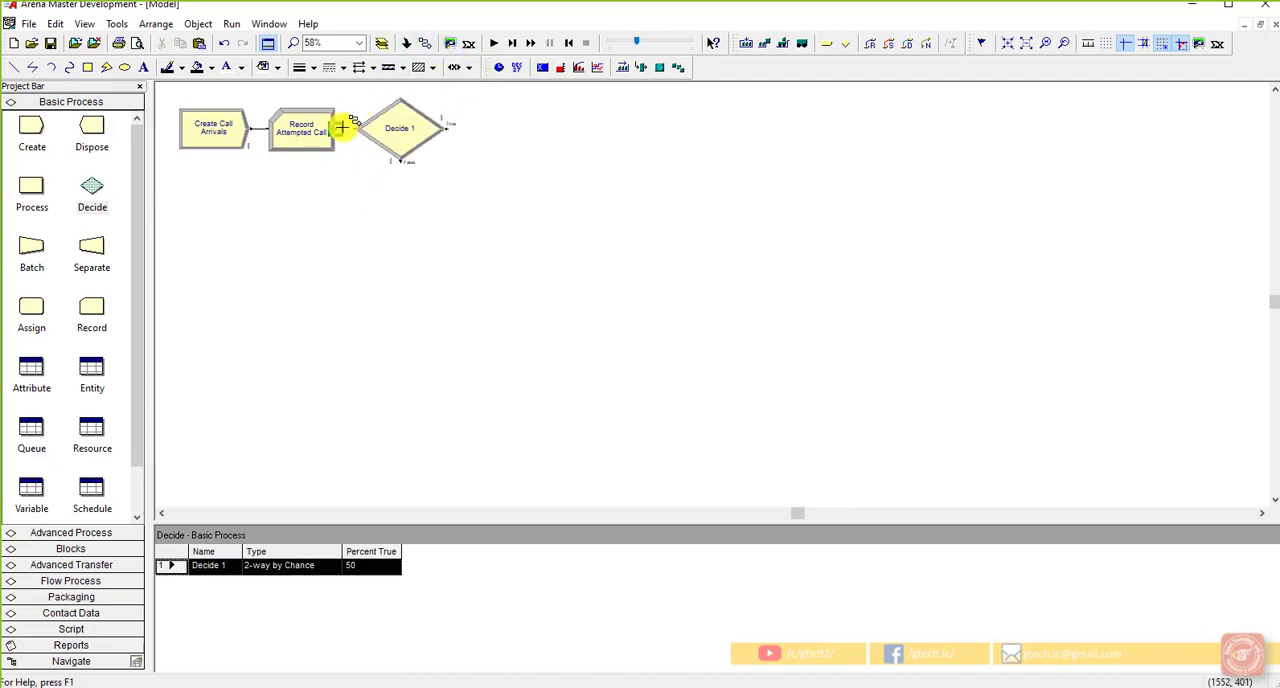
{"action": "left_click", "coordinate": [339, 128]}
{"action": "left_click", "coordinate": [353, 128]}
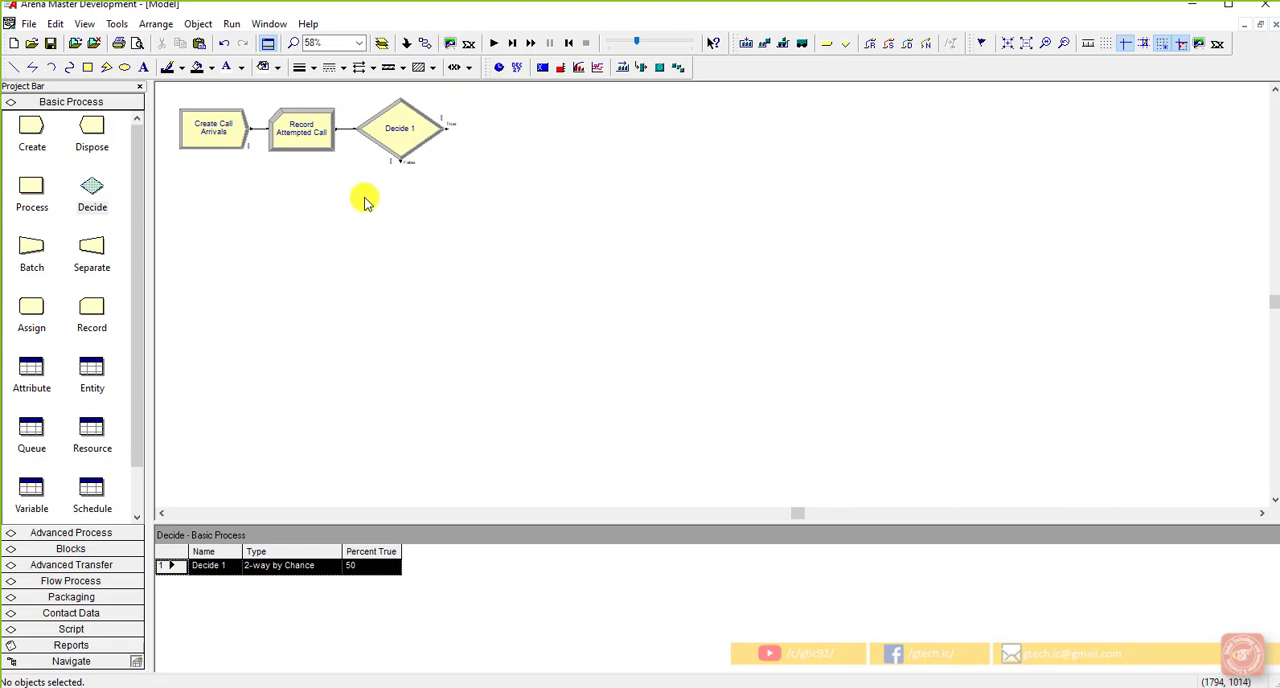
Step: Open the Decide module's settings and name the module Trunk Line Available?
{"action": "double_click", "coordinate": [400, 127]}
{"action": "left_click", "coordinate": [535, 295]}
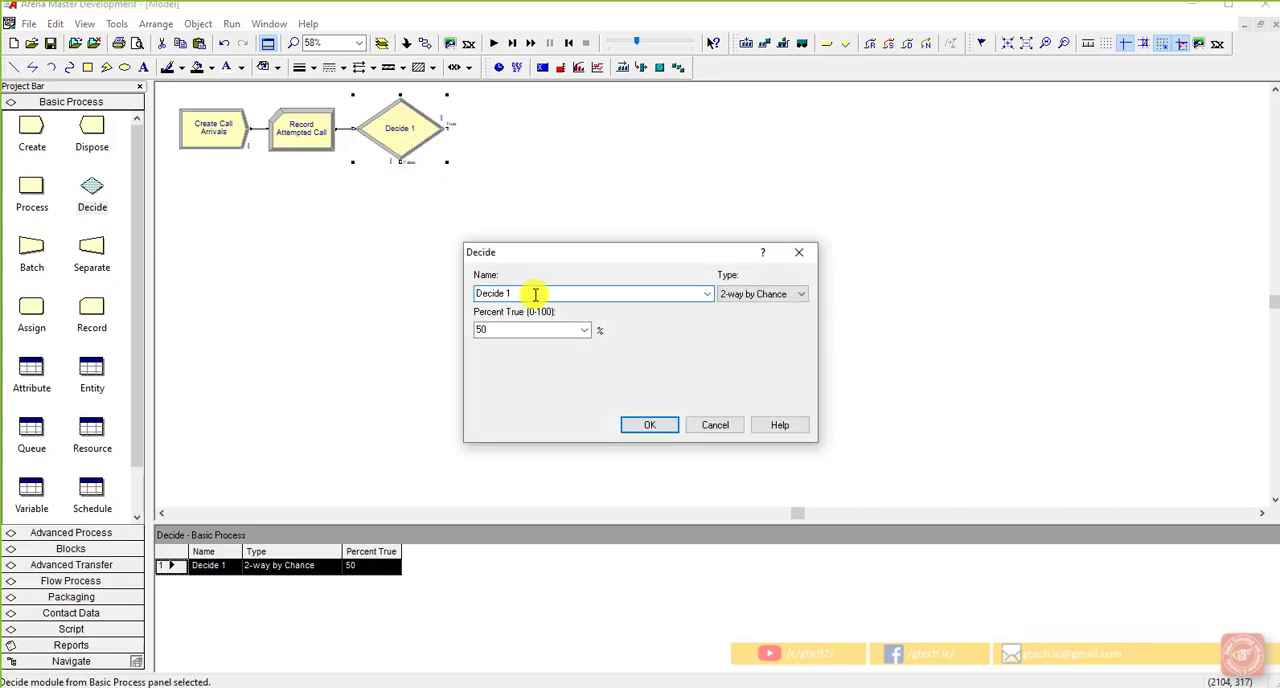
{"action": "left_click_drag", "start_coordinate": [534, 295], "coordinate": [475, 297]}
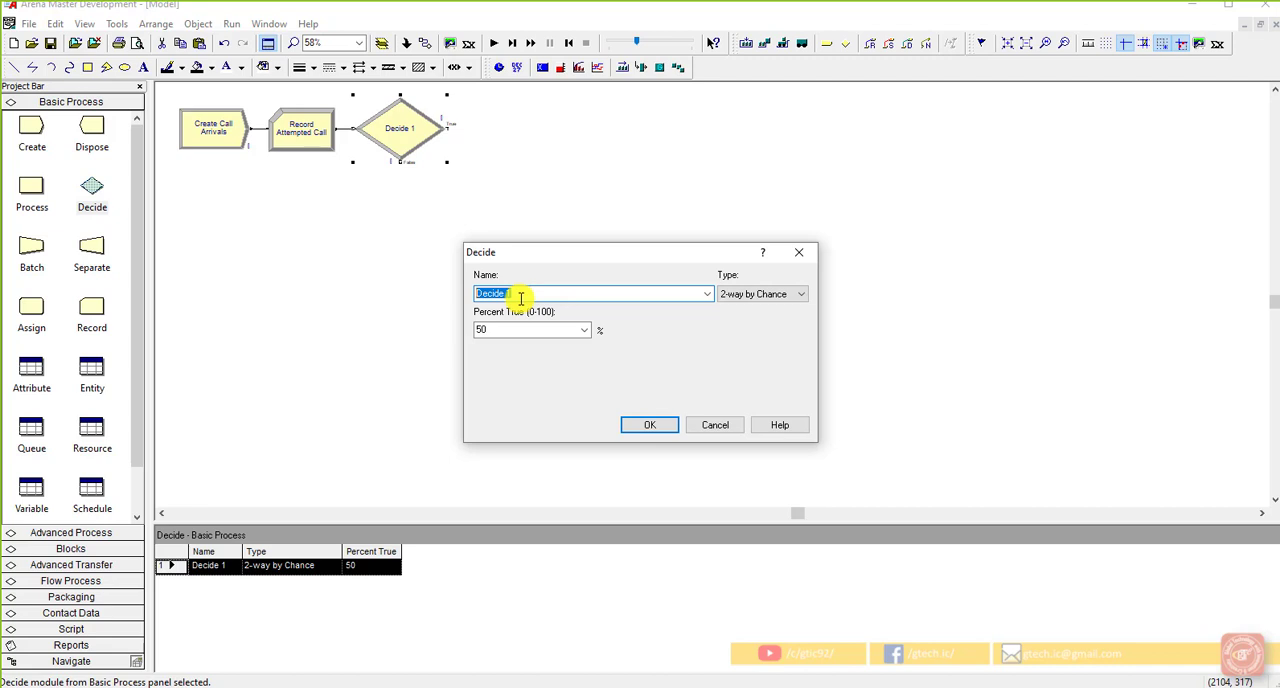
{"action": "type", "text": "Trunk Line Available?"}
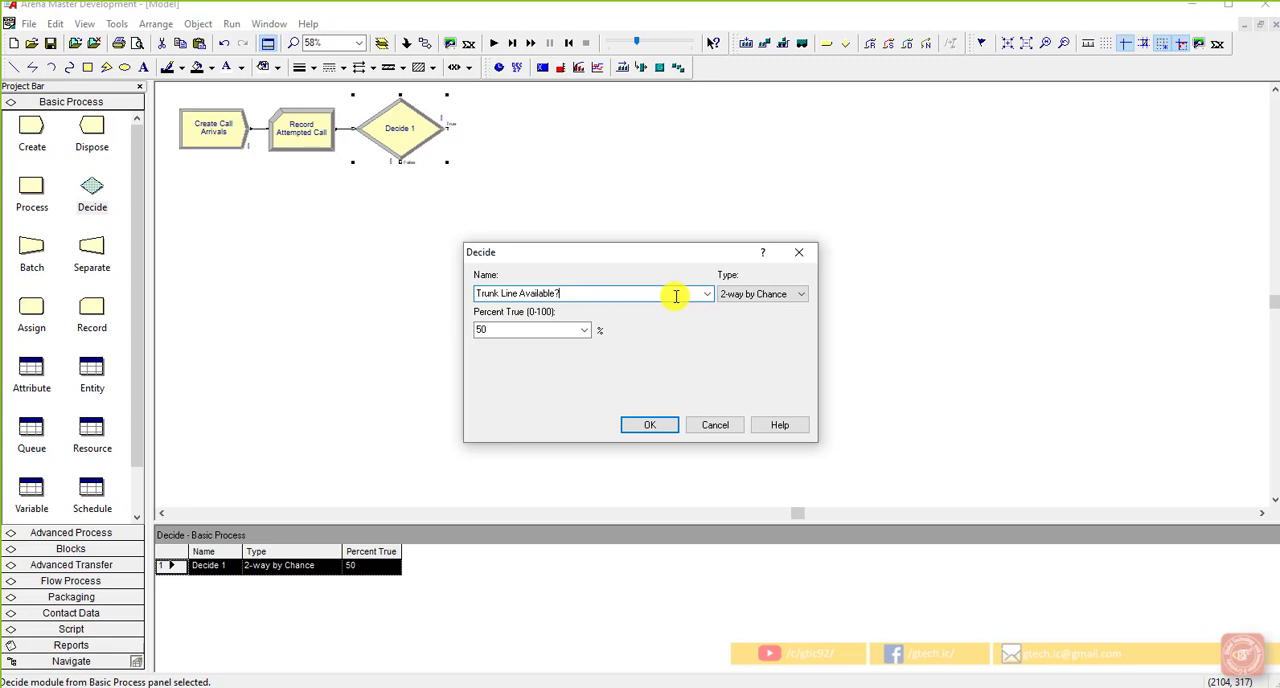
Step: Set the Decide module's type to 2-way by Condition and base its condition on an Expression
{"action": "left_click", "coordinate": [745, 294]}
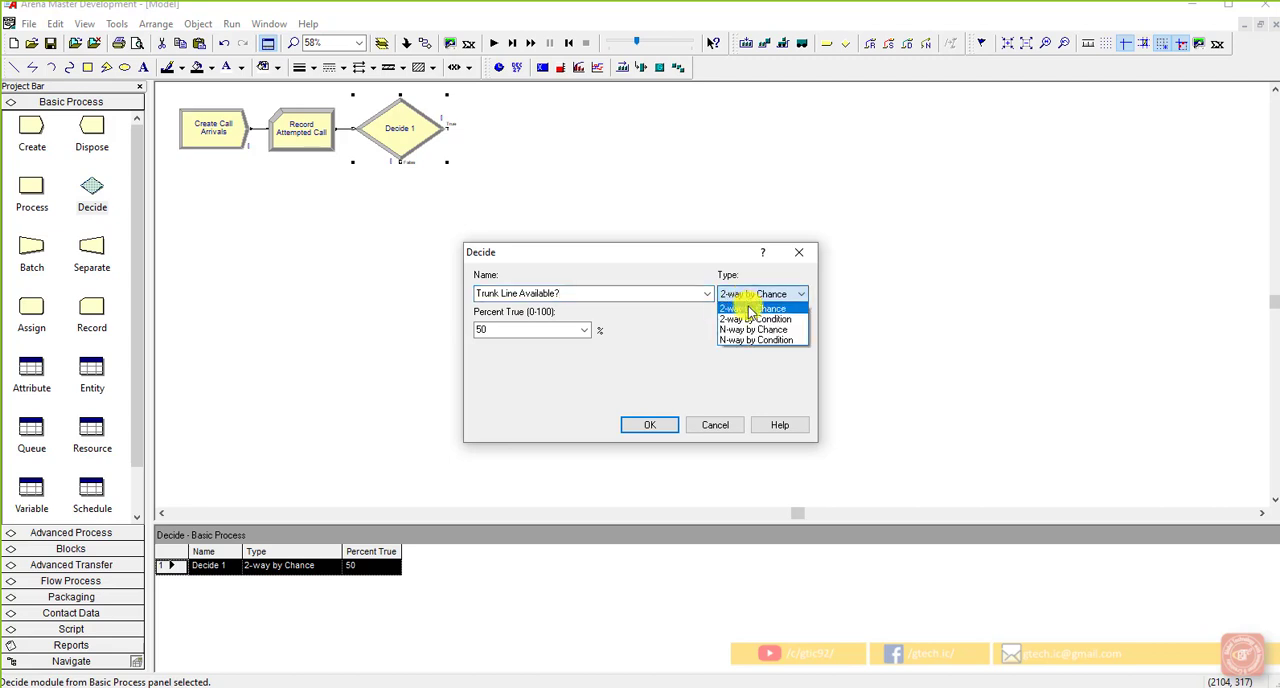
{"action": "left_click", "coordinate": [750, 319]}
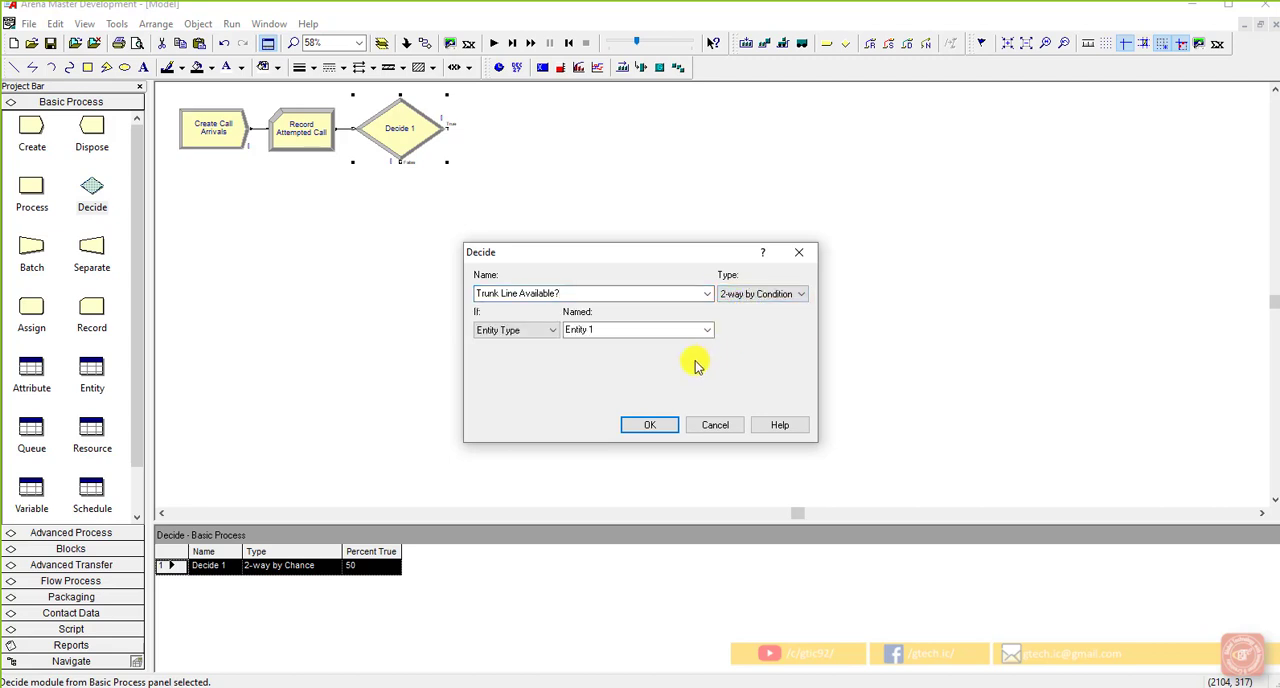
{"action": "left_click", "coordinate": [553, 331]}
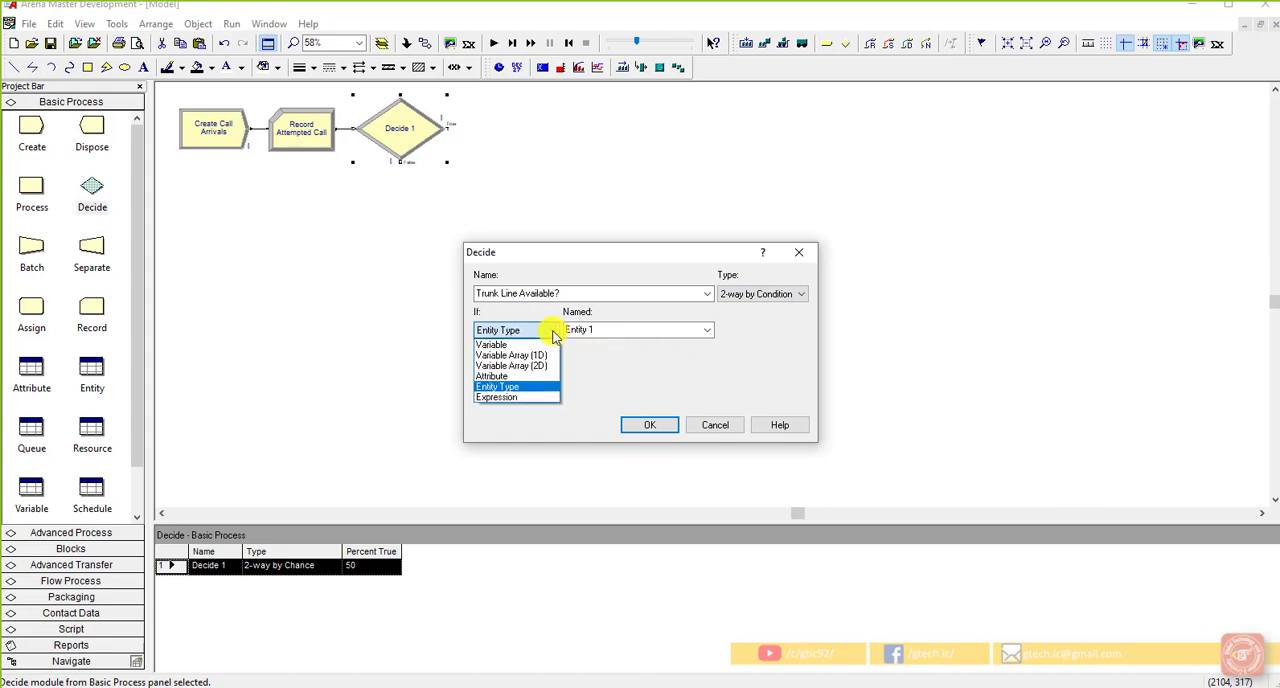
{"action": "left_click", "coordinate": [511, 397]}
{"action": "double_click", "coordinate": [515, 367]}
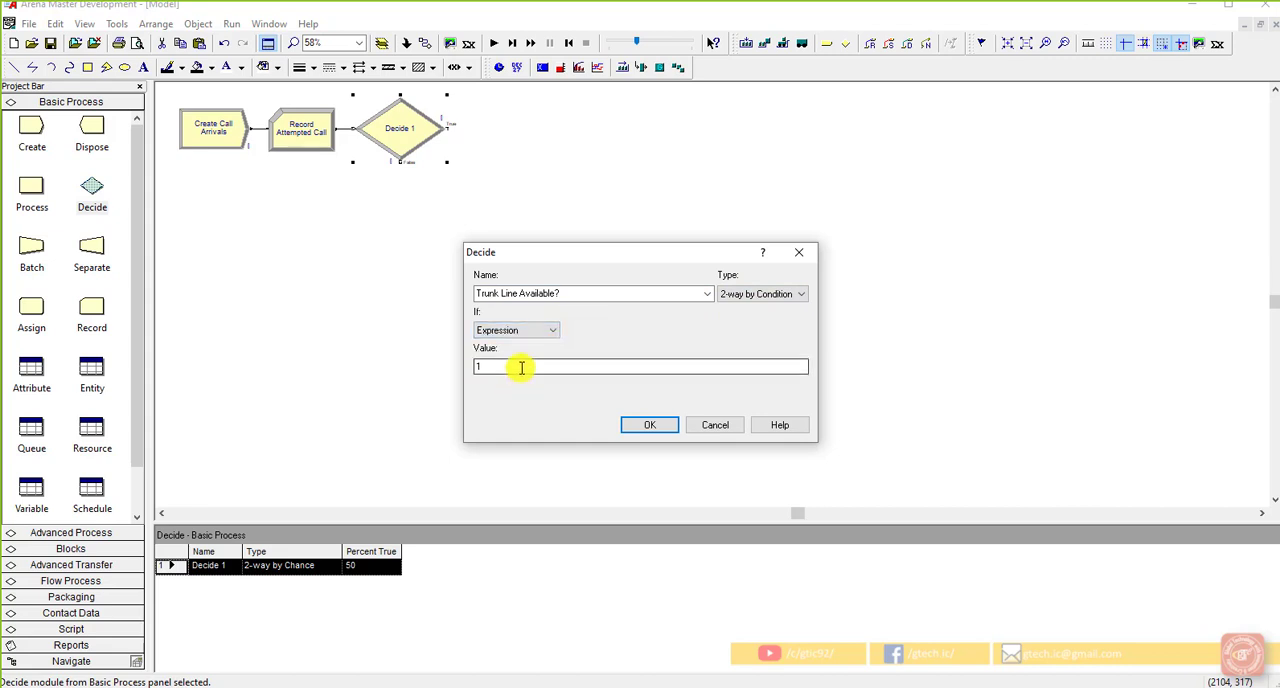
{"action": "right_click", "coordinate": [521, 368]}
{"action": "left_click", "coordinate": [521, 367]}
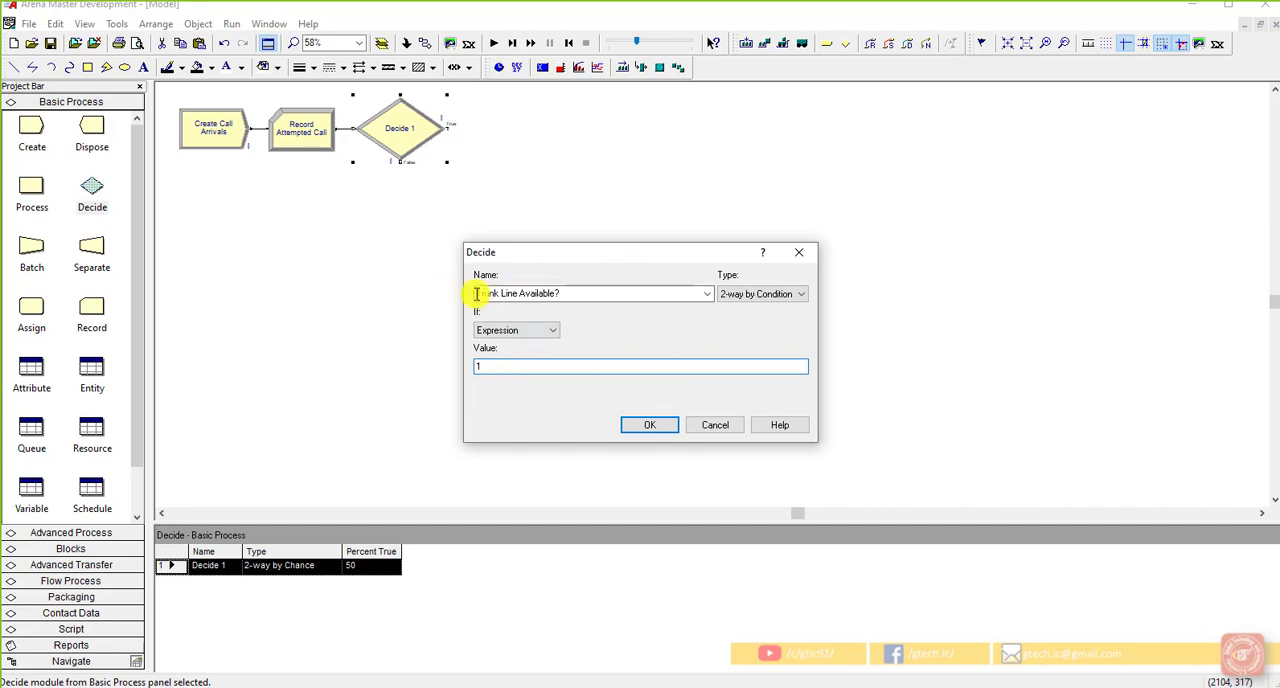
{"action": "double_click", "coordinate": [543, 366]}
{"action": "right_click", "coordinate": [543, 366]}
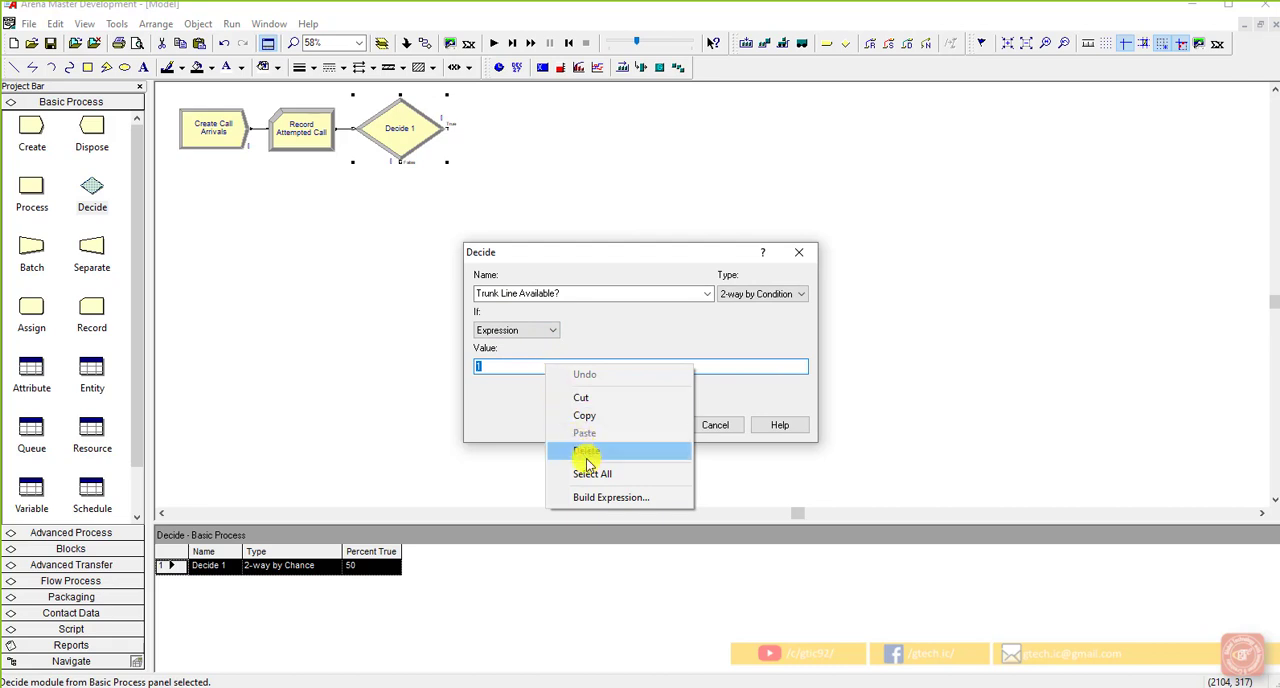
{"action": "left_click", "coordinate": [506, 388]}
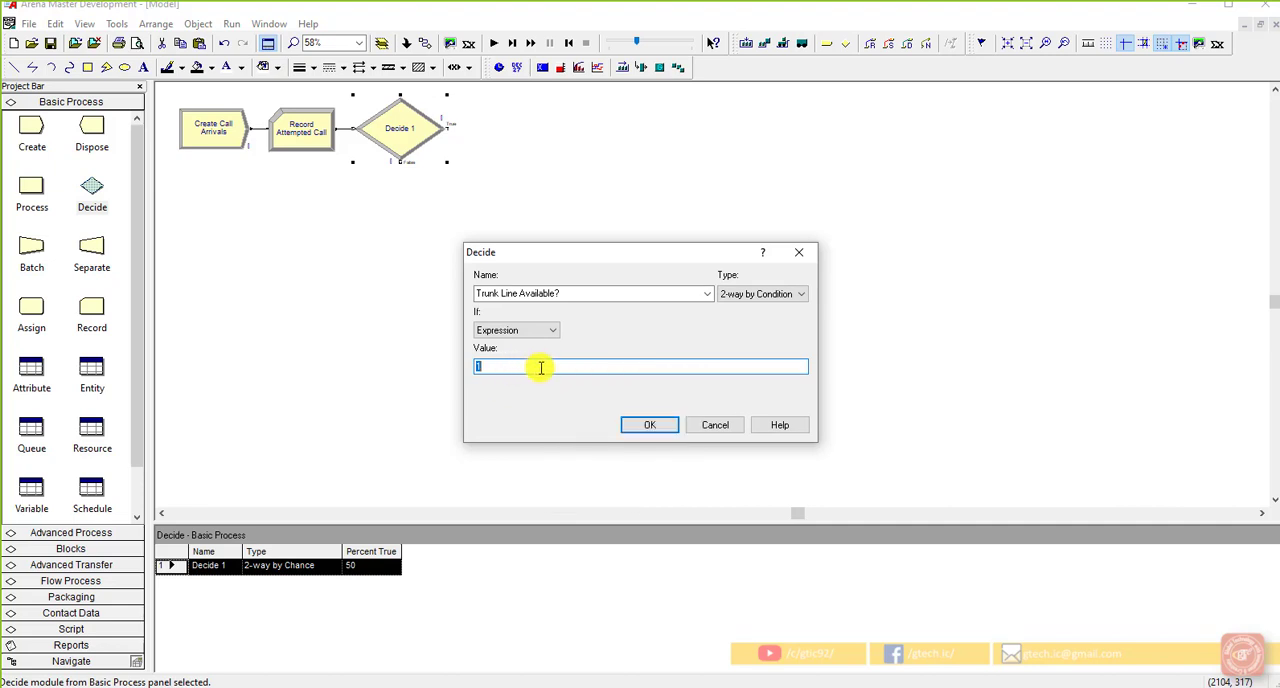
Step: Apply the Decide module's settings and add a resource named Trunk Line to the Resource data module
{"action": "left_click", "coordinate": [654, 430]}
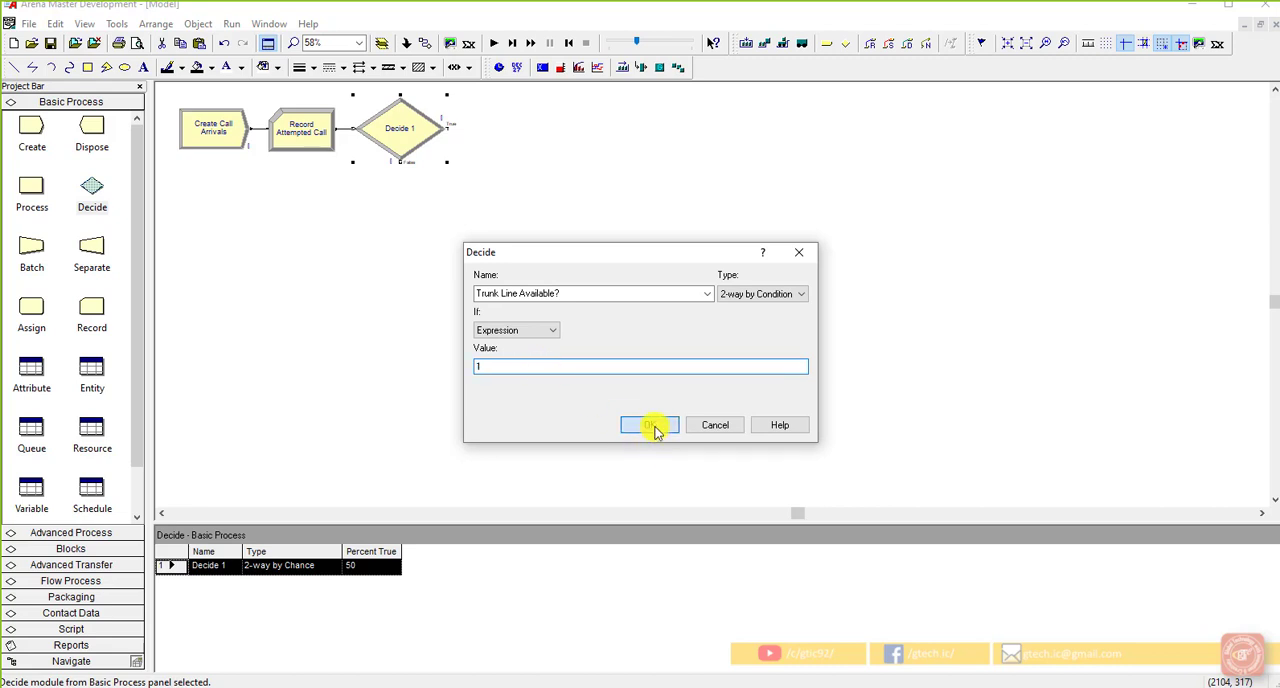
{"action": "left_click", "coordinate": [86, 430]}
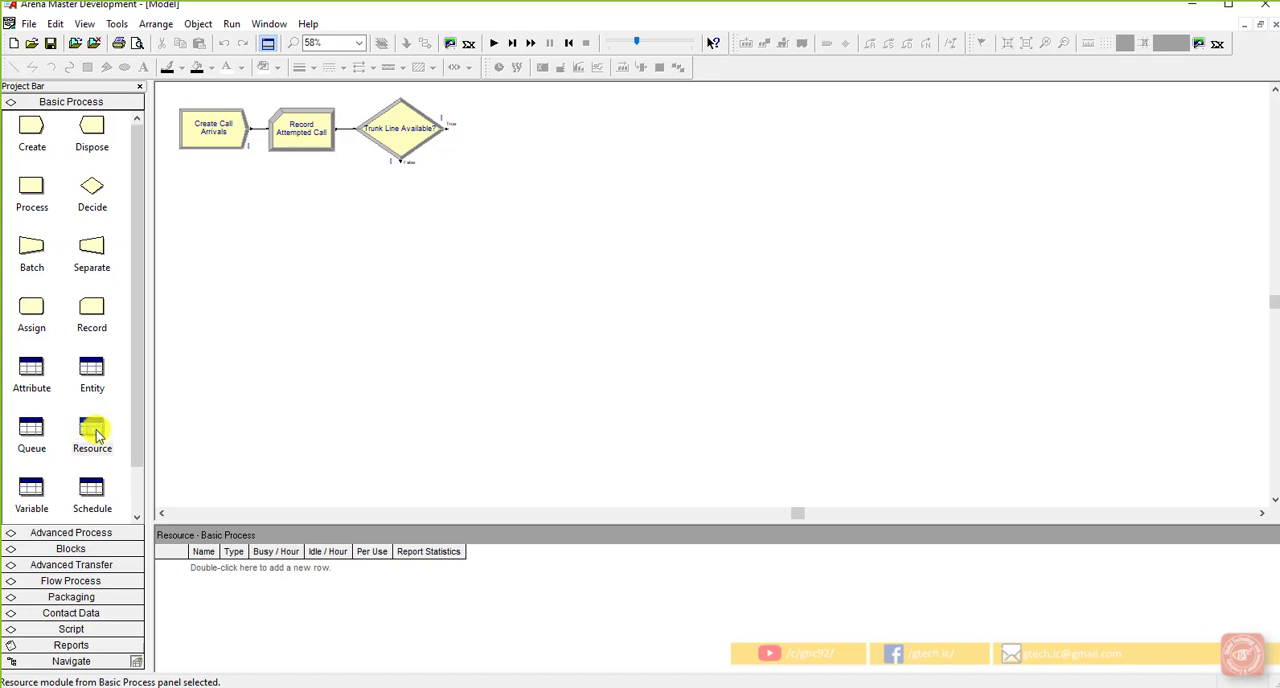
{"action": "double_click", "coordinate": [205, 568]}
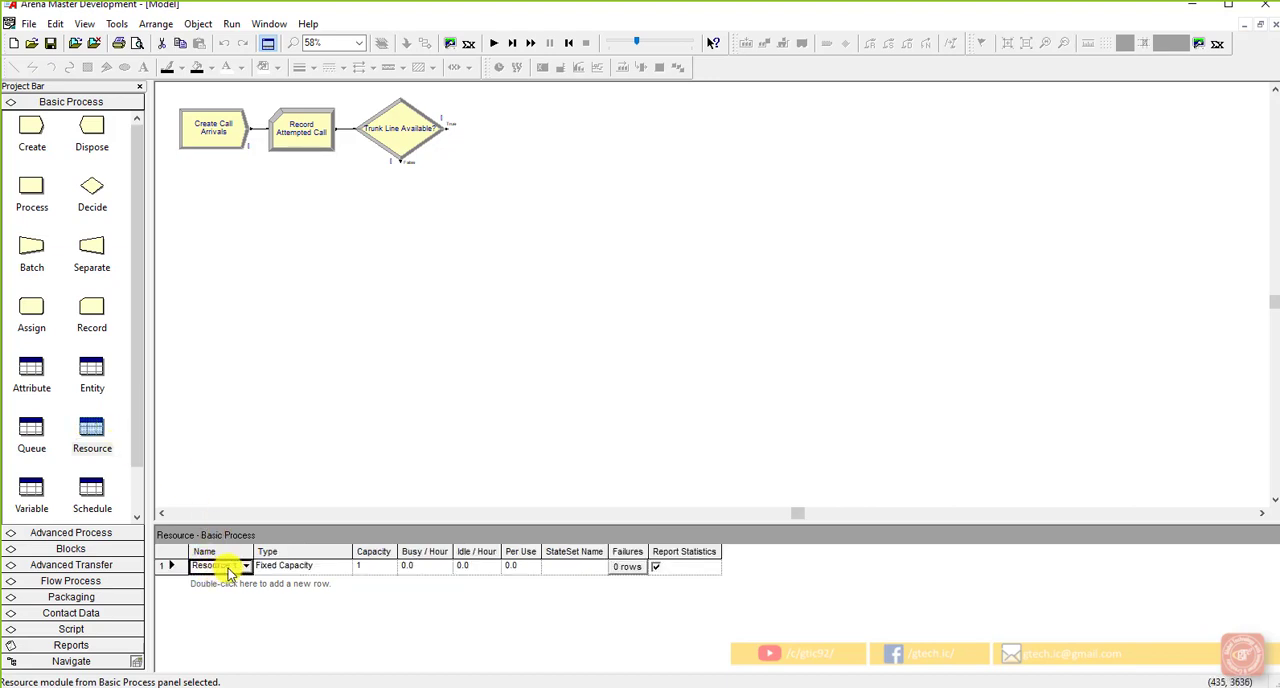
{"action": "left_click", "coordinate": [178, 566]}
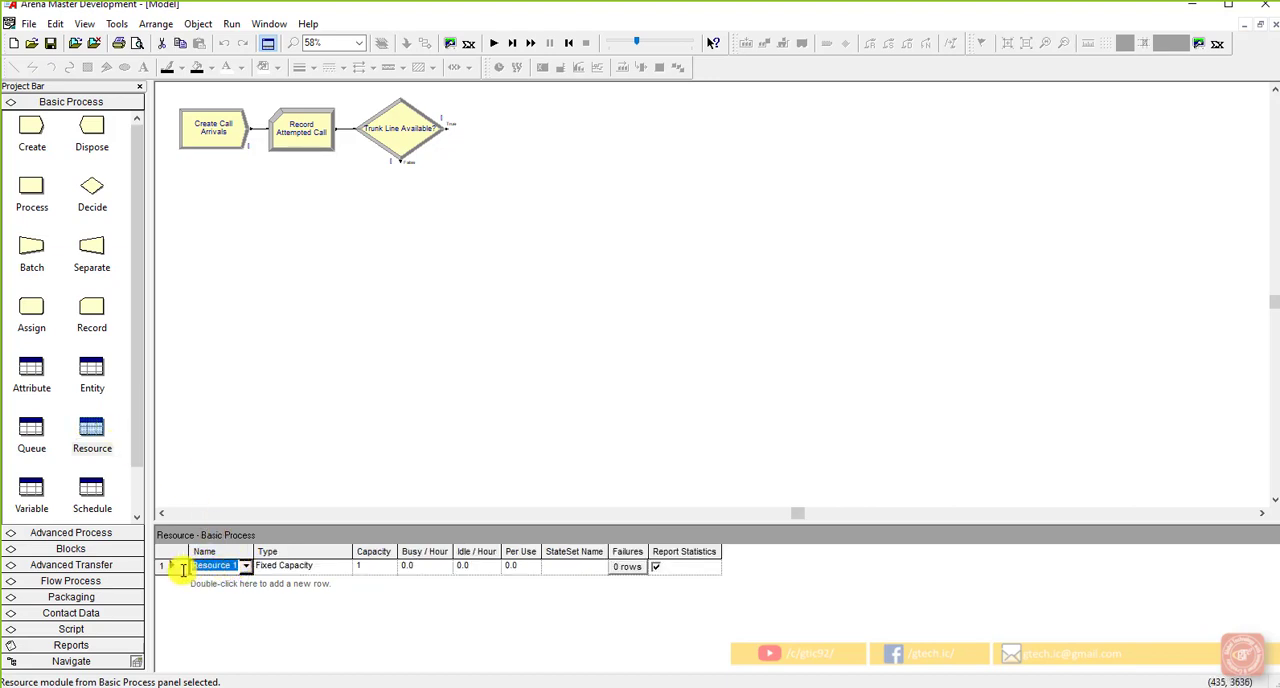
{"action": "type", "text": "Trunk"}
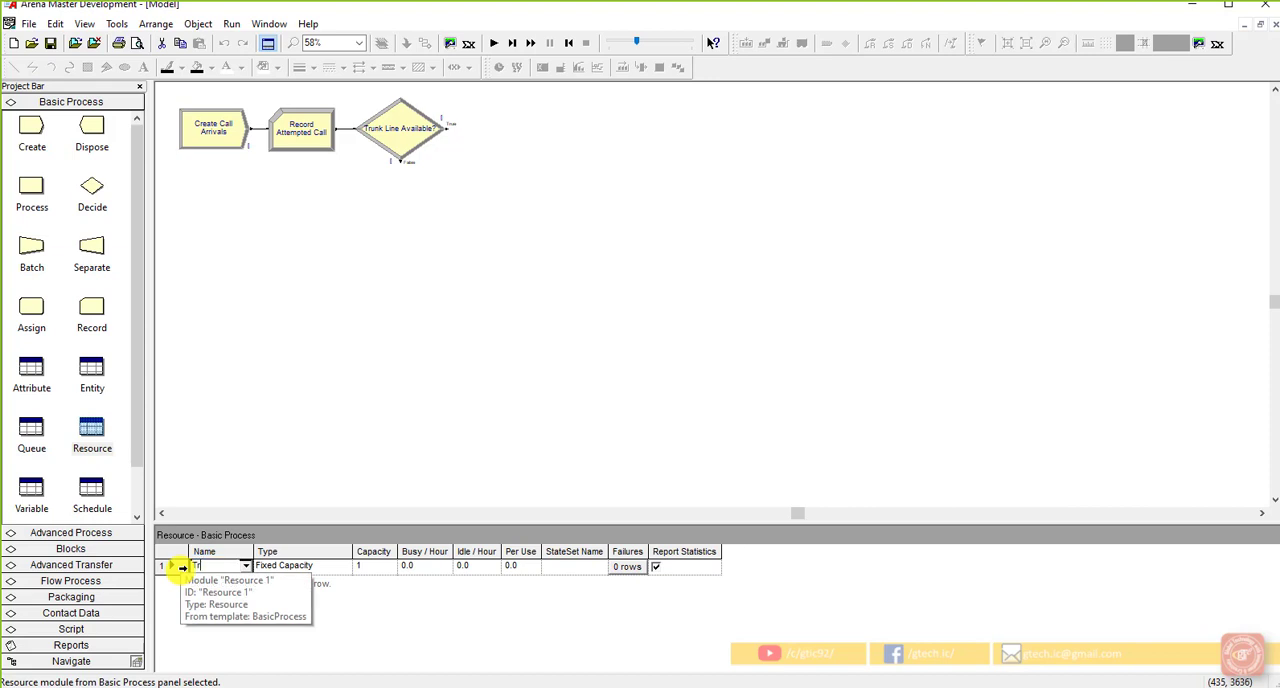
{"action": "type", "text": " Line"}
Step: Set the Trunk Line resource's capacity to 26, keeping its type as Fixed Capacity
{"action": "left_click", "coordinate": [321, 567]}
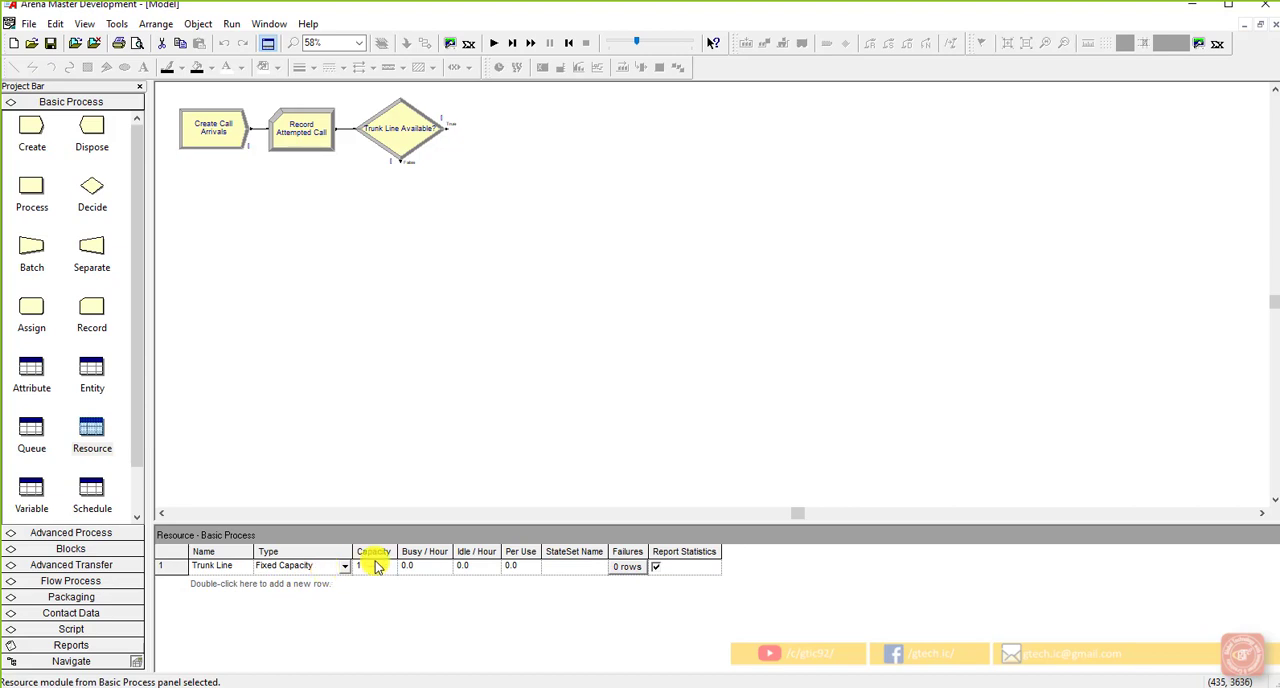
{"action": "left_click", "coordinate": [374, 566]}
{"action": "type", "text": "26"}
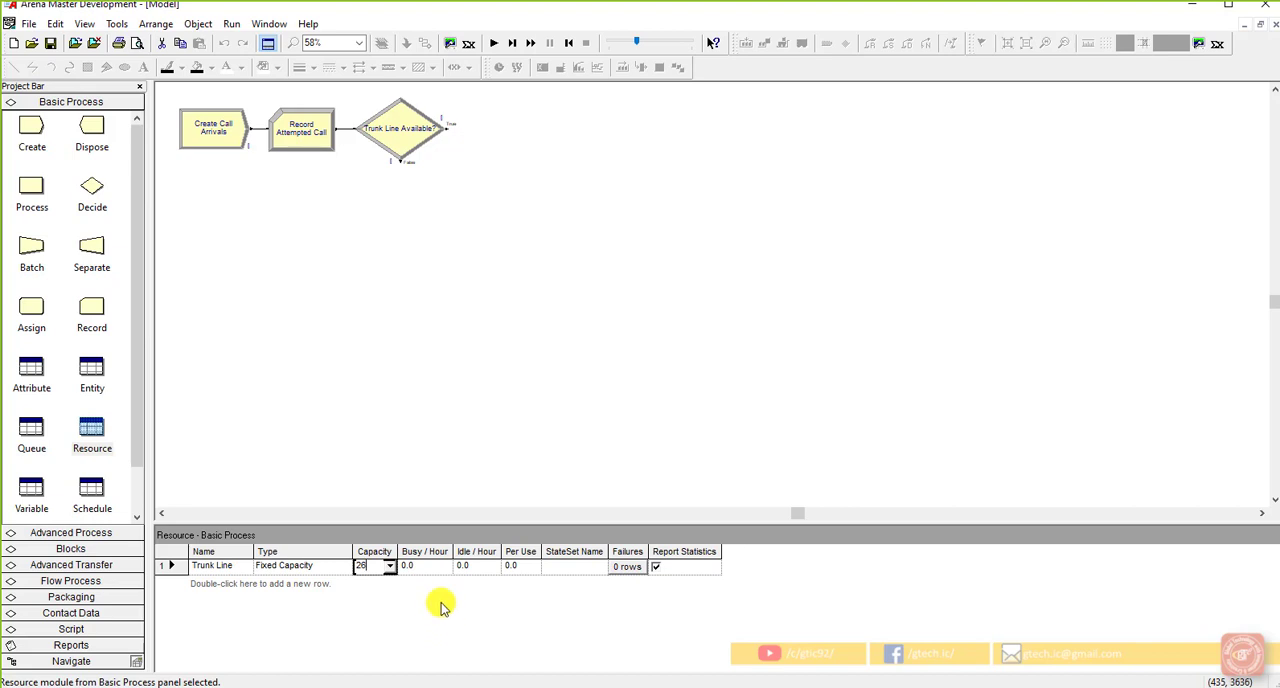
{"action": "left_click", "coordinate": [500, 419]}
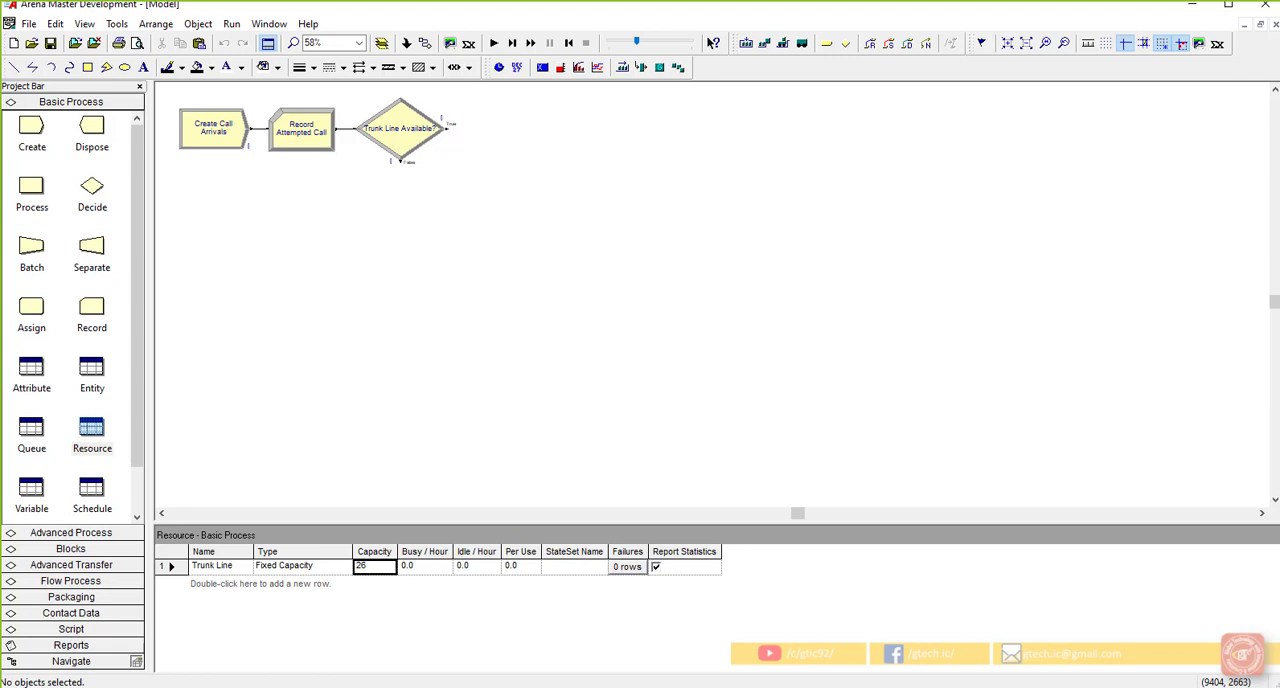
Step: Reopen the Trunk Line Available? settings, open the Expression Builder for the condition value and move it clear of the Decide dialog
{"action": "left_click", "coordinate": [414, 150]}
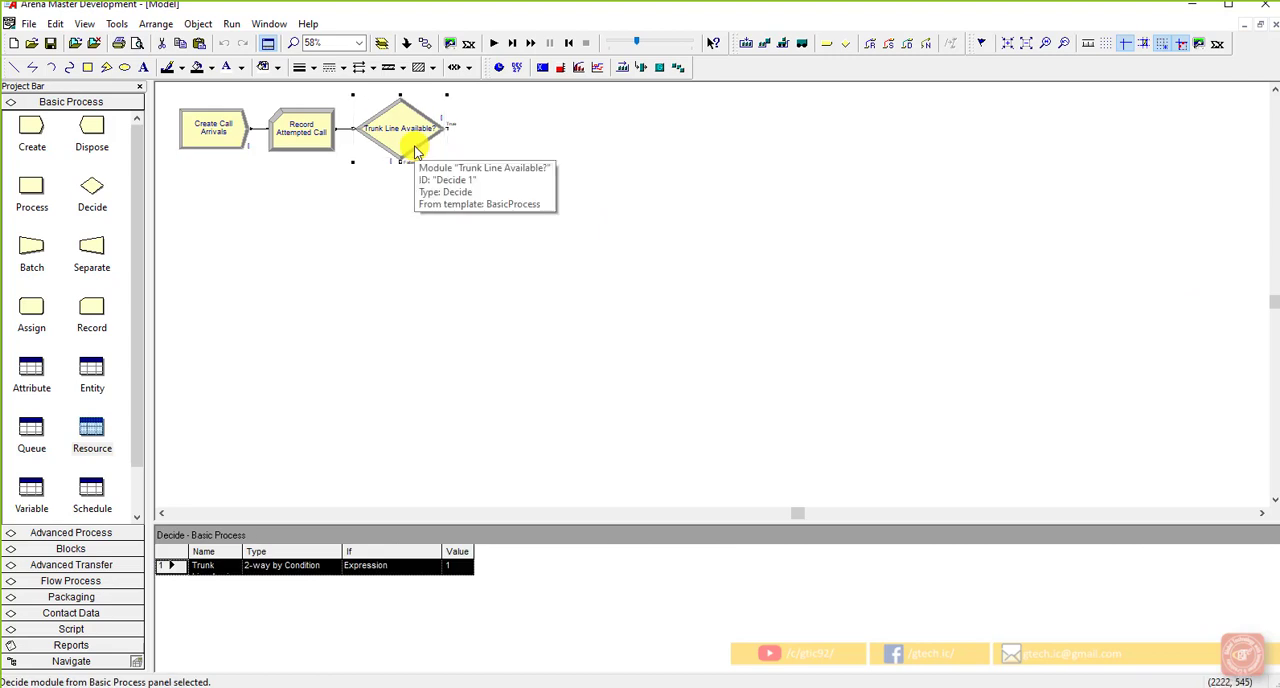
{"action": "double_click", "coordinate": [414, 150]}
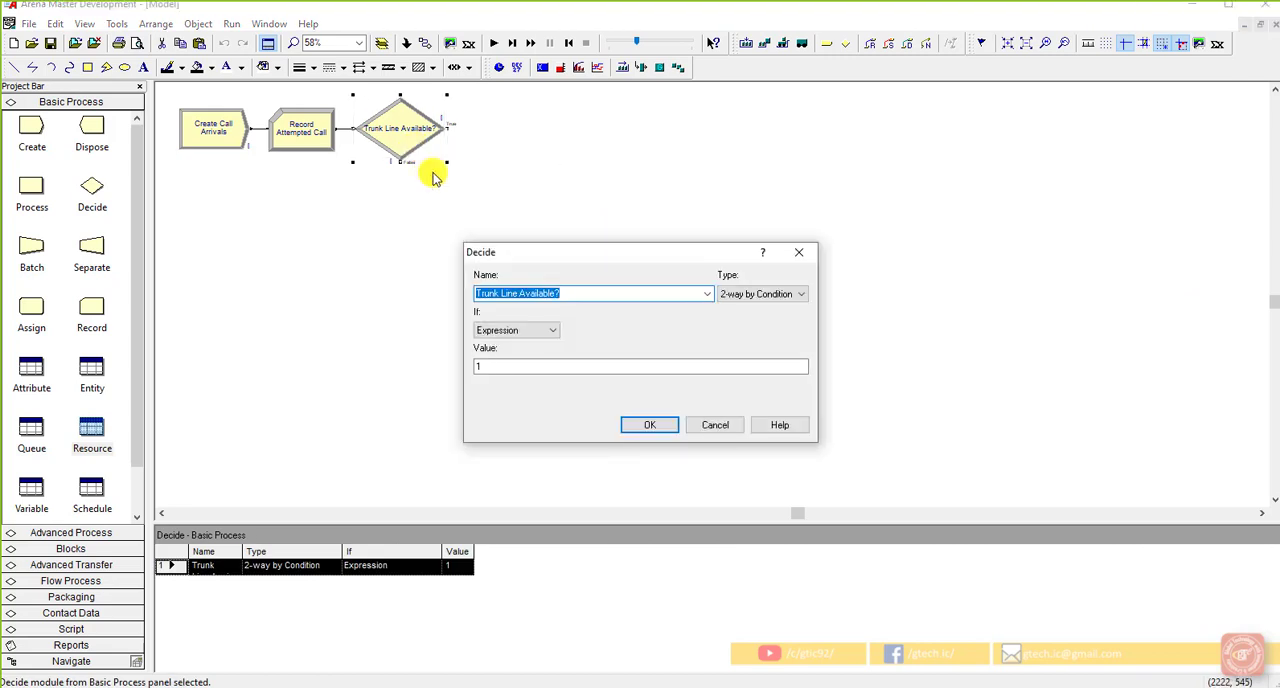
{"action": "left_click", "coordinate": [550, 365]}
{"action": "right_click", "coordinate": [550, 365]}
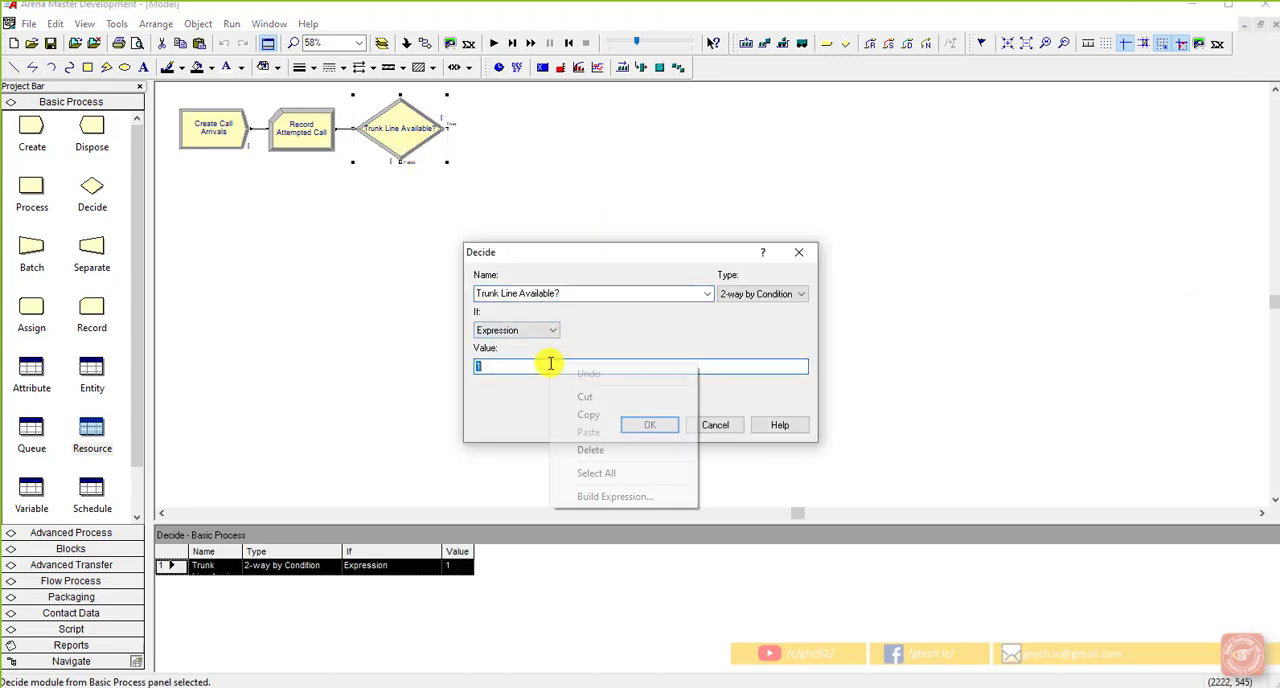
{"action": "left_click", "coordinate": [588, 497]}
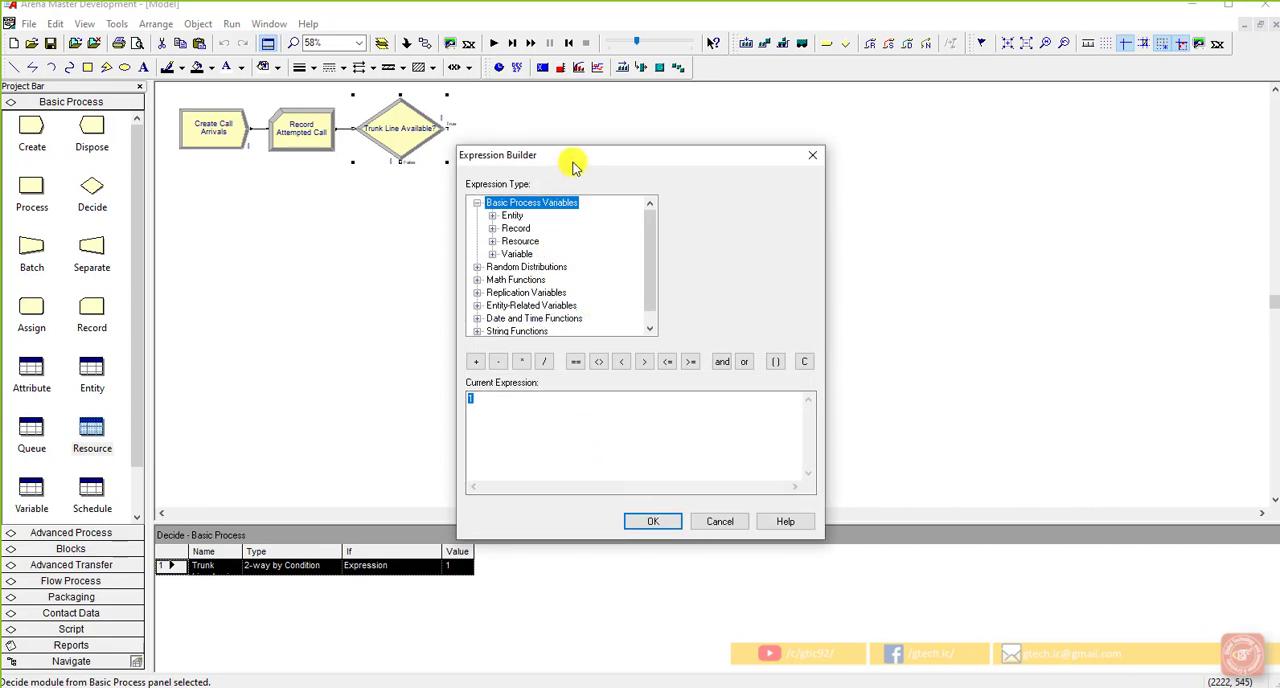
{"action": "left_click_drag", "start_coordinate": [580, 163], "coordinate": [747, 162]}
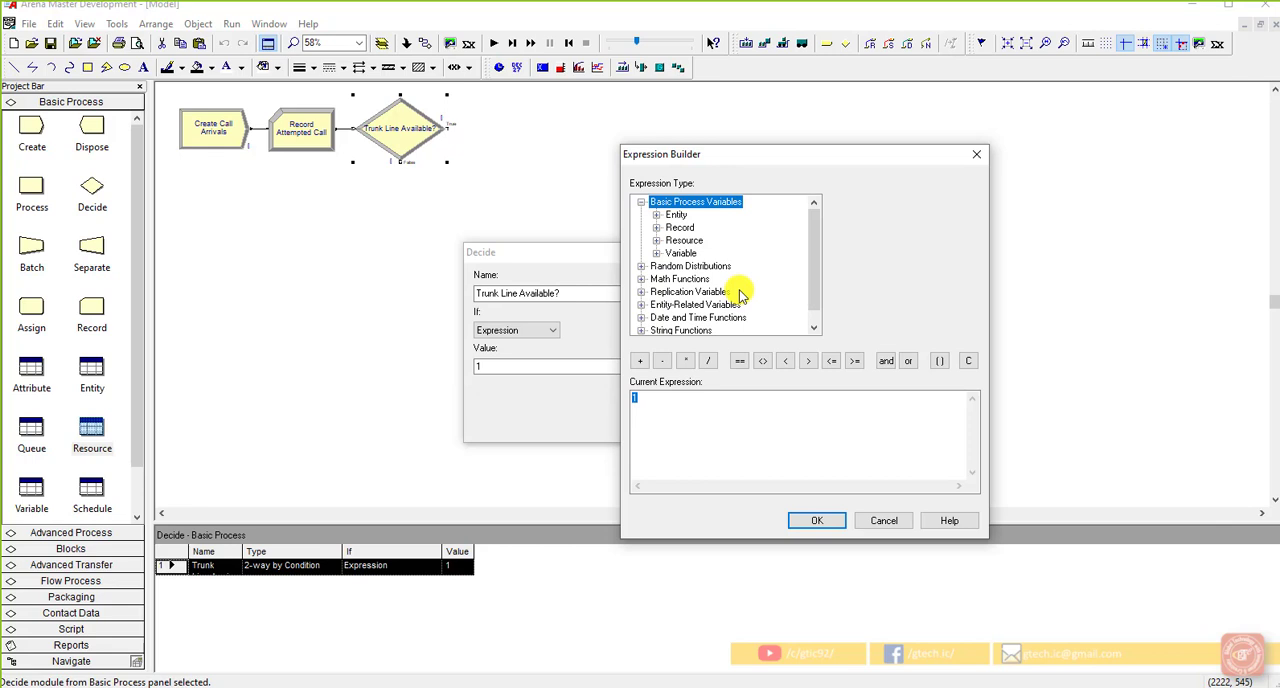
{"action": "left_click_drag", "start_coordinate": [781, 155], "coordinate": [927, 147]}
Step: Build the expression NR(Trunk Line) < MR(Trunk Line) from the resource's current number busy and current number scheduled
{"action": "left_click", "coordinate": [802, 230]}
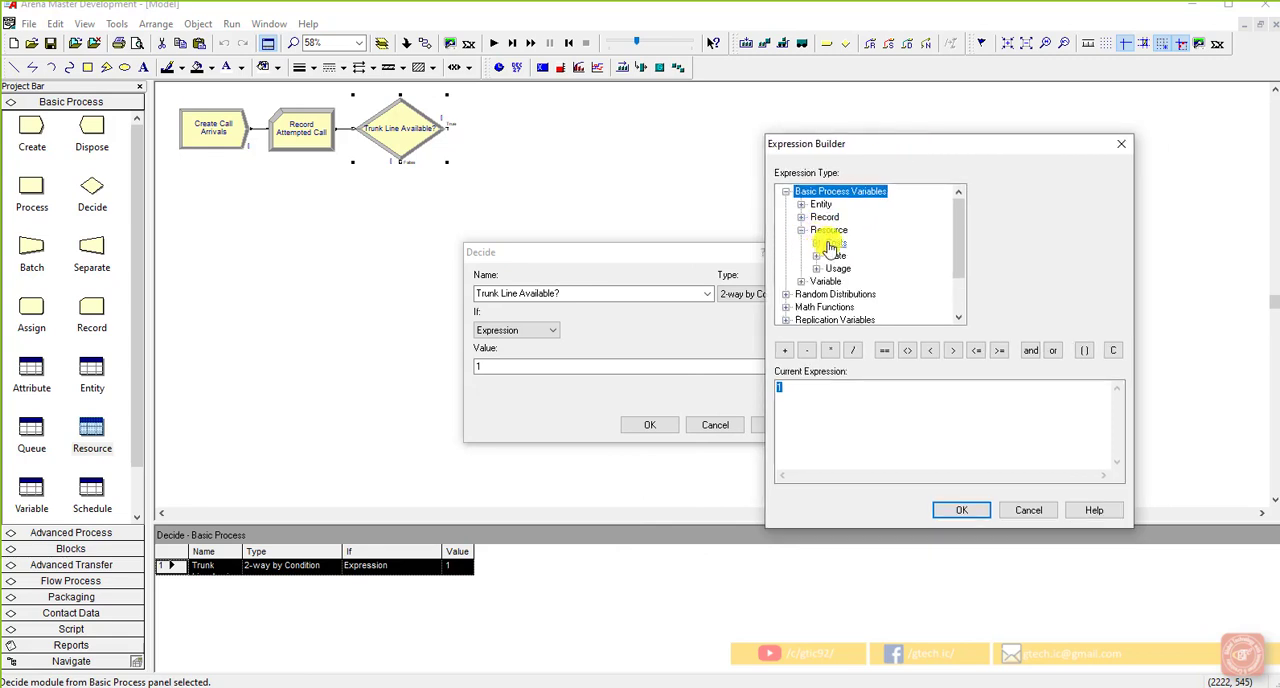
{"action": "left_click", "coordinate": [816, 268]}
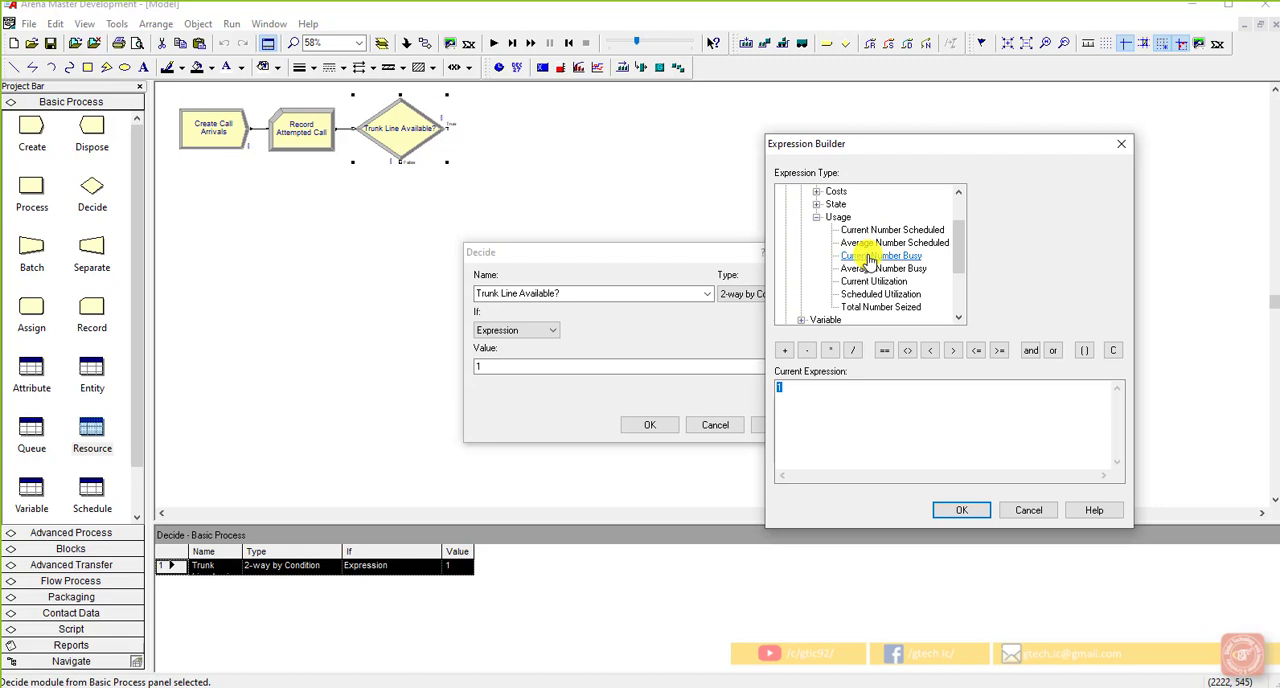
{"action": "left_click", "coordinate": [869, 259]}
{"action": "left_click", "coordinate": [890, 388]}
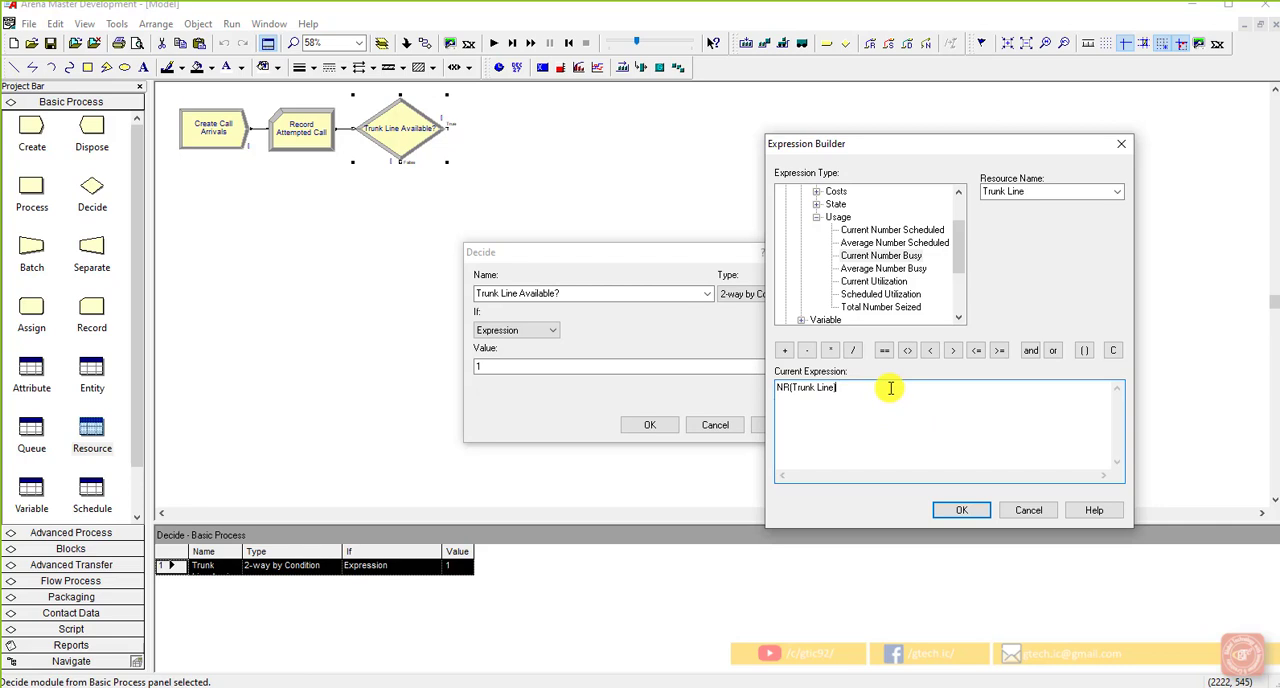
{"action": "left_click", "coordinate": [930, 351]}
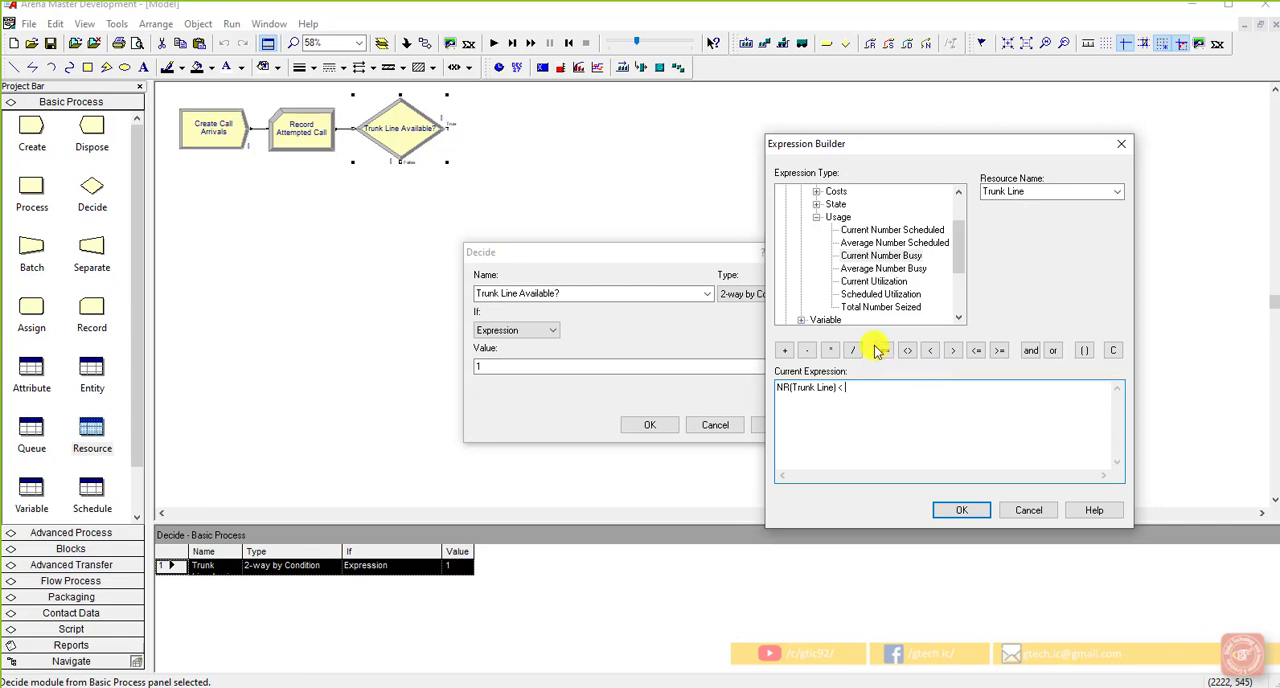
{"action": "left_click", "coordinate": [885, 230]}
{"action": "left_click", "coordinate": [934, 390]}
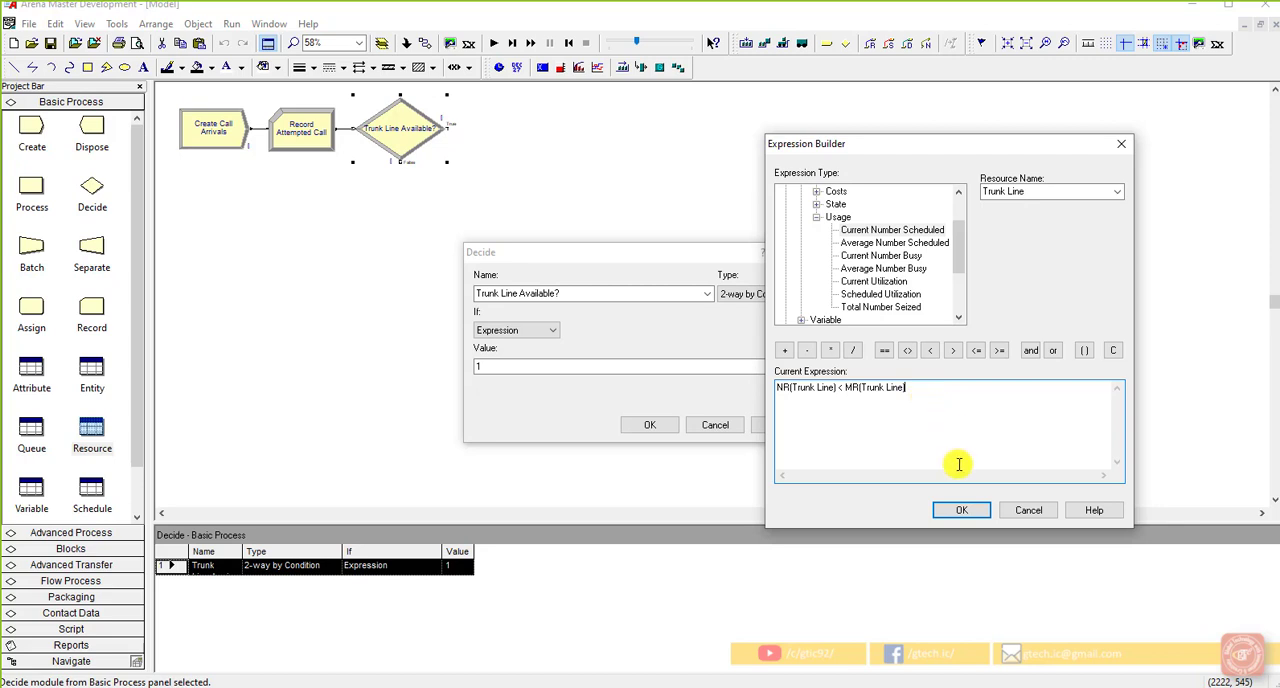
Step: Accept the built expression as the Trunk Line Available? condition and apply the Decide module's settings
{"action": "left_click", "coordinate": [961, 510]}
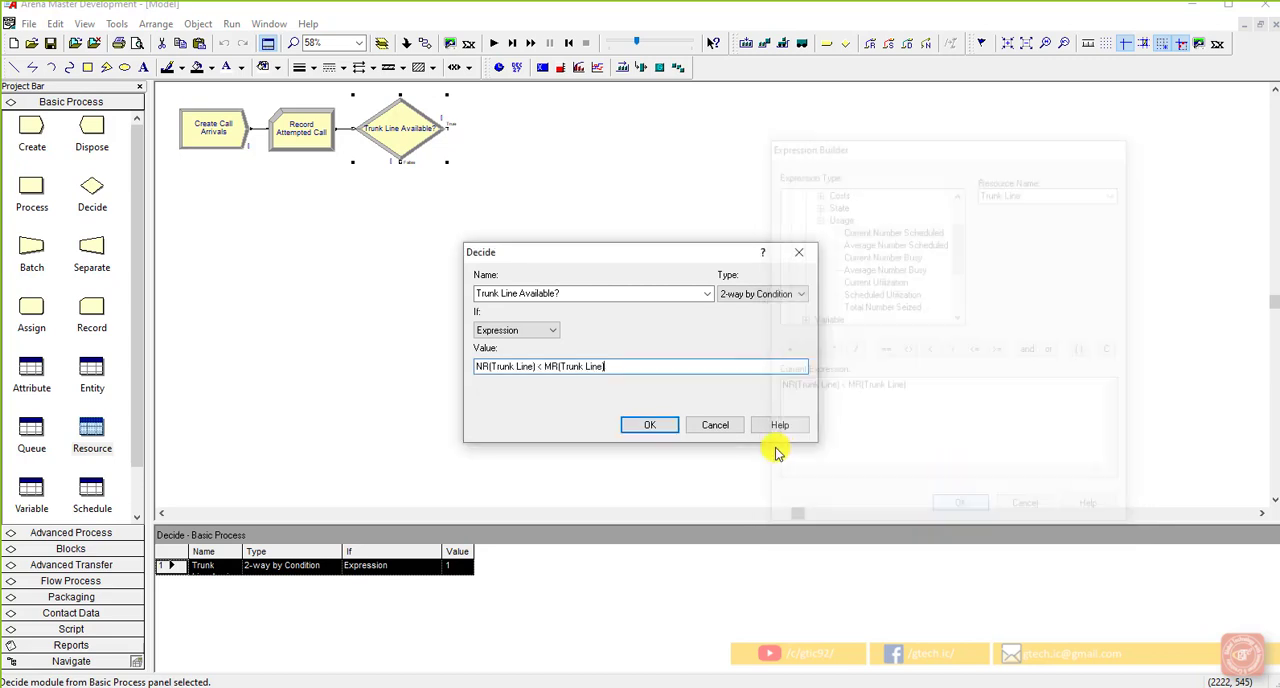
{"action": "left_click", "coordinate": [660, 425]}
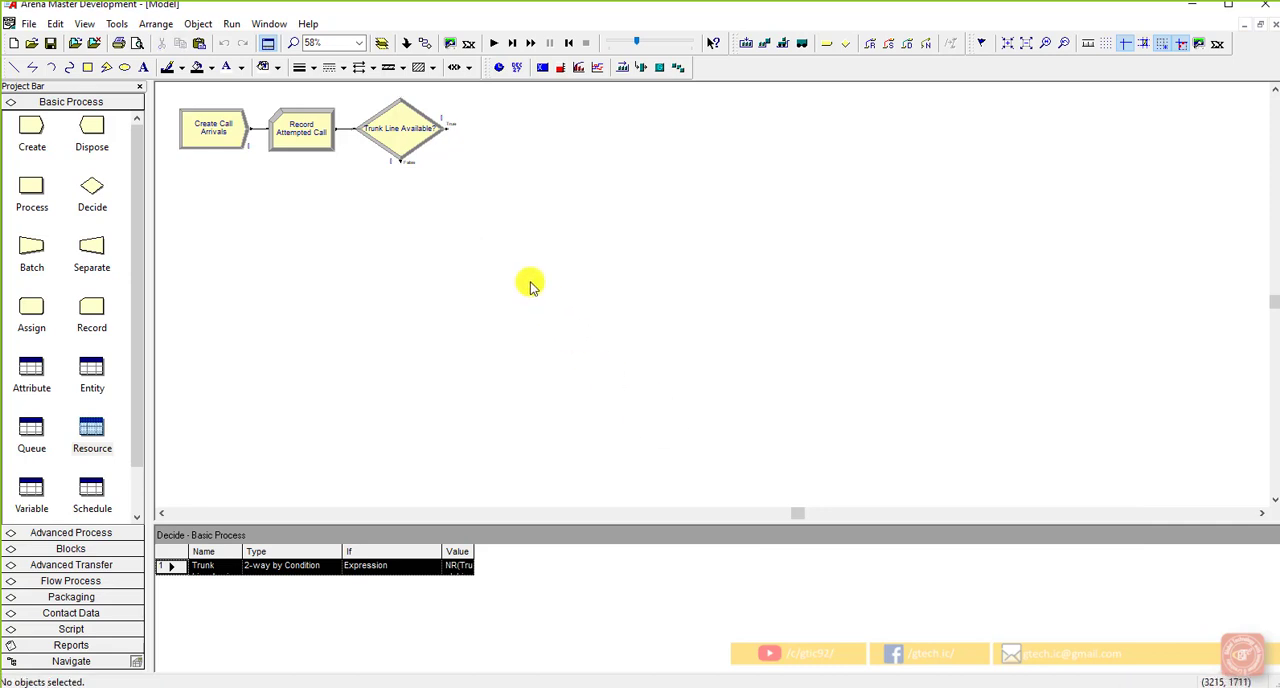
Step: Review the Trunk Line Available? module's name, type and condition expression
{"action": "double_click", "coordinate": [400, 135]}
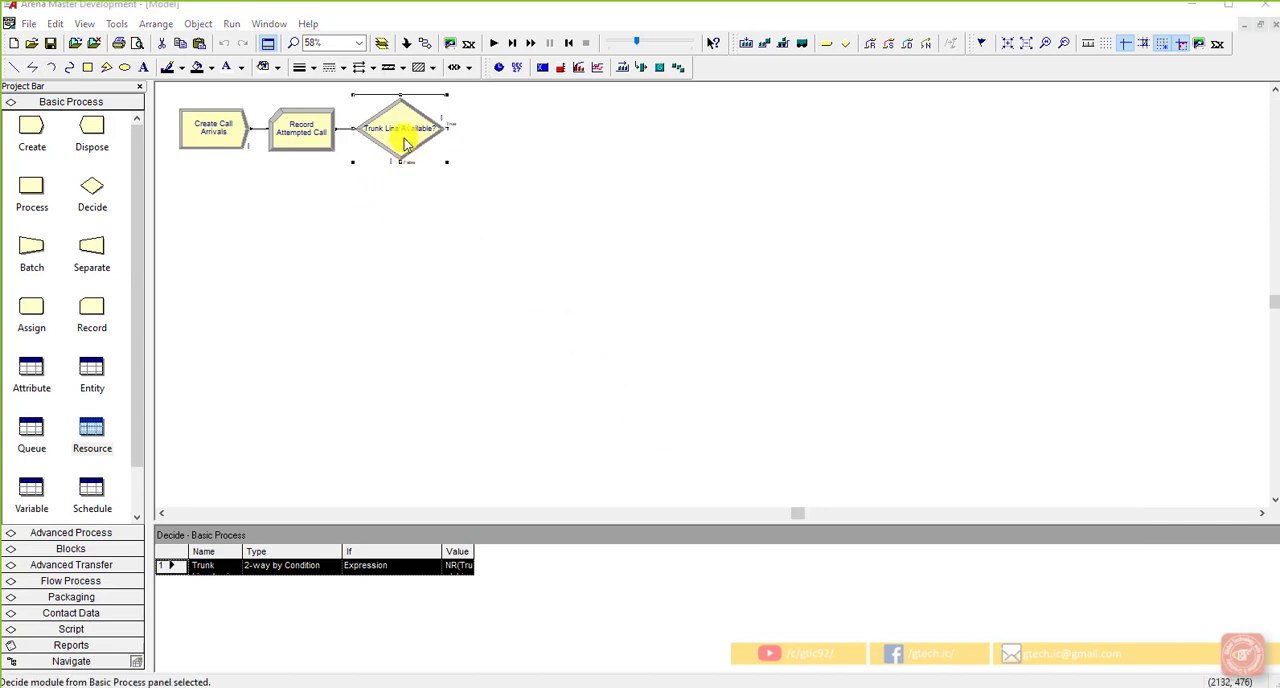
{"action": "left_click", "coordinate": [585, 293]}
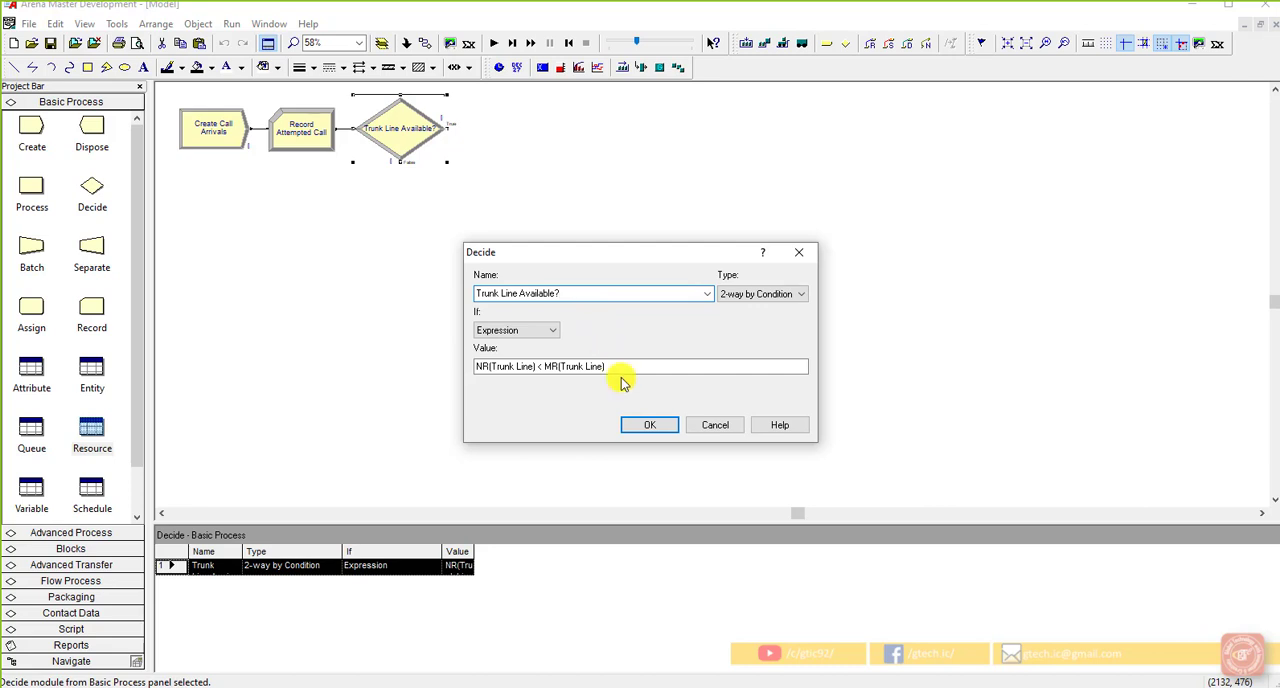
{"action": "left_click", "coordinate": [665, 433]}
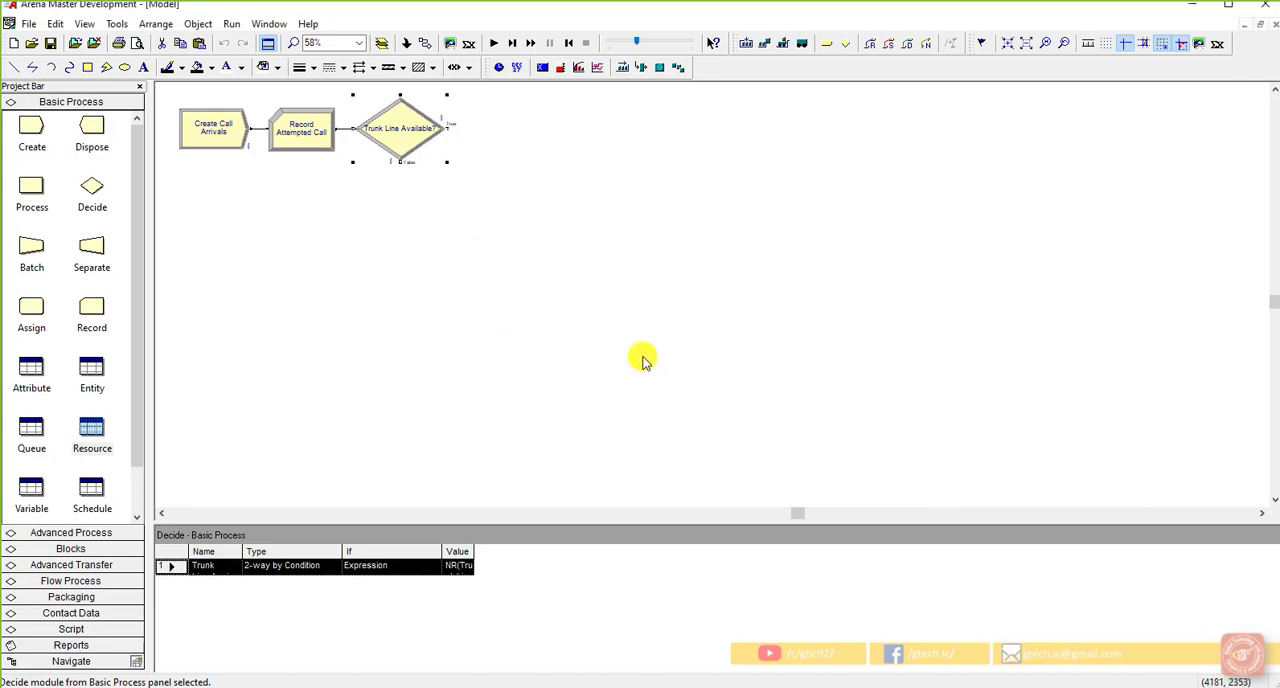
{"action": "left_click", "coordinate": [643, 360]}
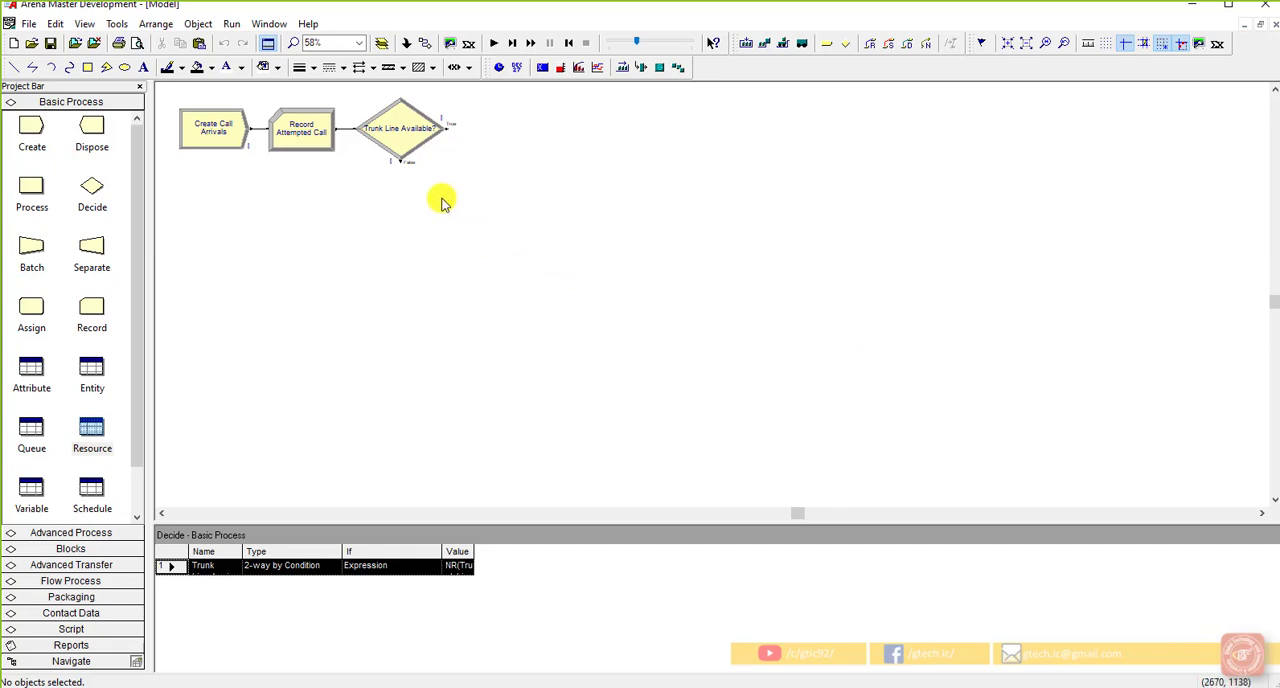
{"action": "left_click", "coordinate": [404, 150]}
{"action": "left_click", "coordinate": [449, 186]}
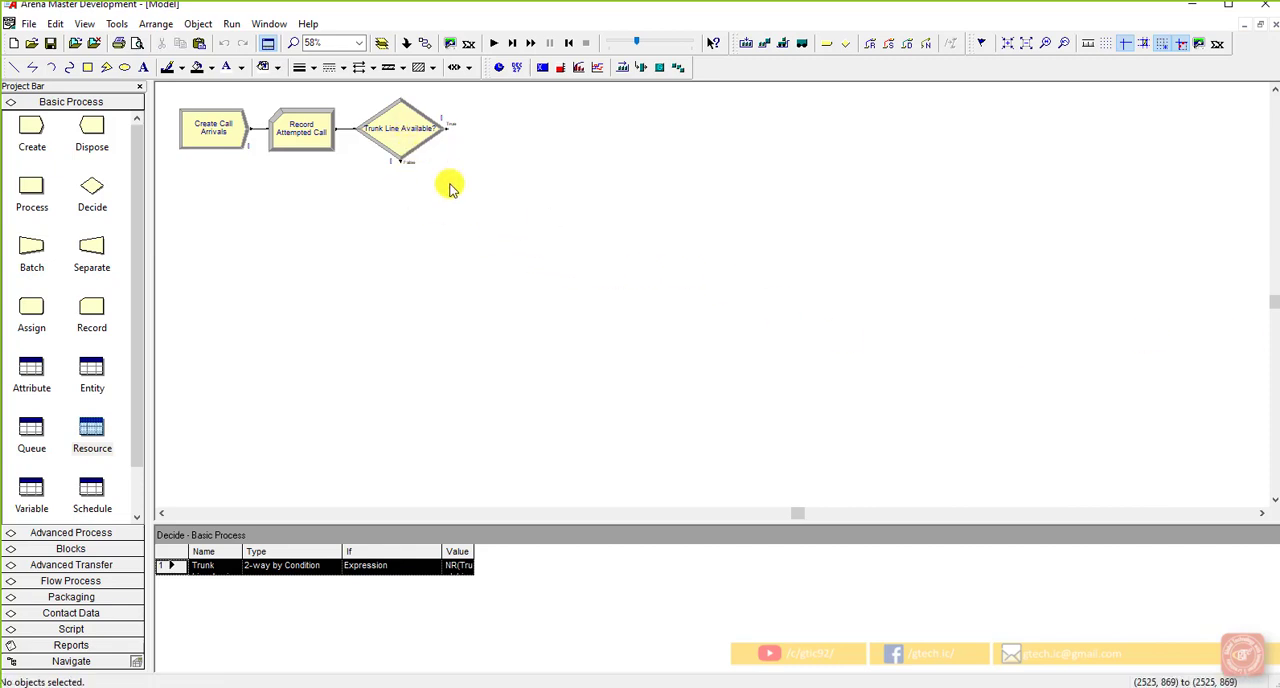
{"action": "double_click", "coordinate": [409, 157]}
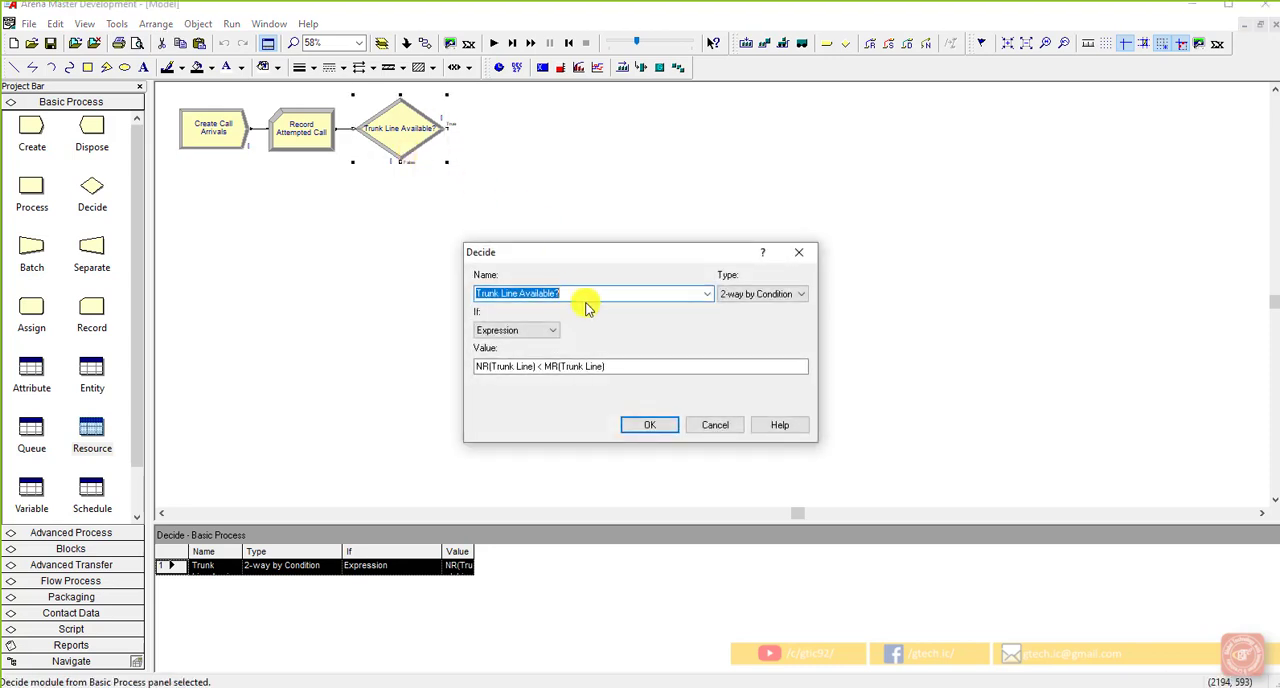
{"action": "left_click", "coordinate": [587, 298]}
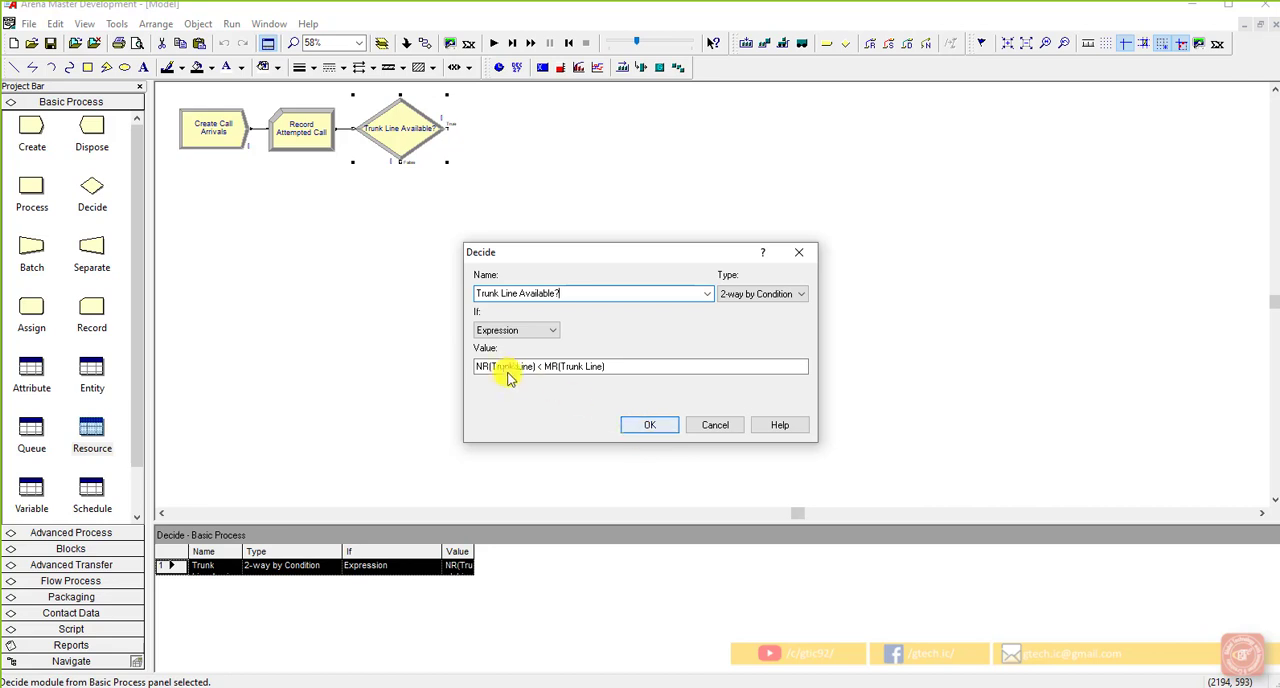
{"action": "left_click", "coordinate": [646, 424]}
{"action": "left_click", "coordinate": [580, 384]}
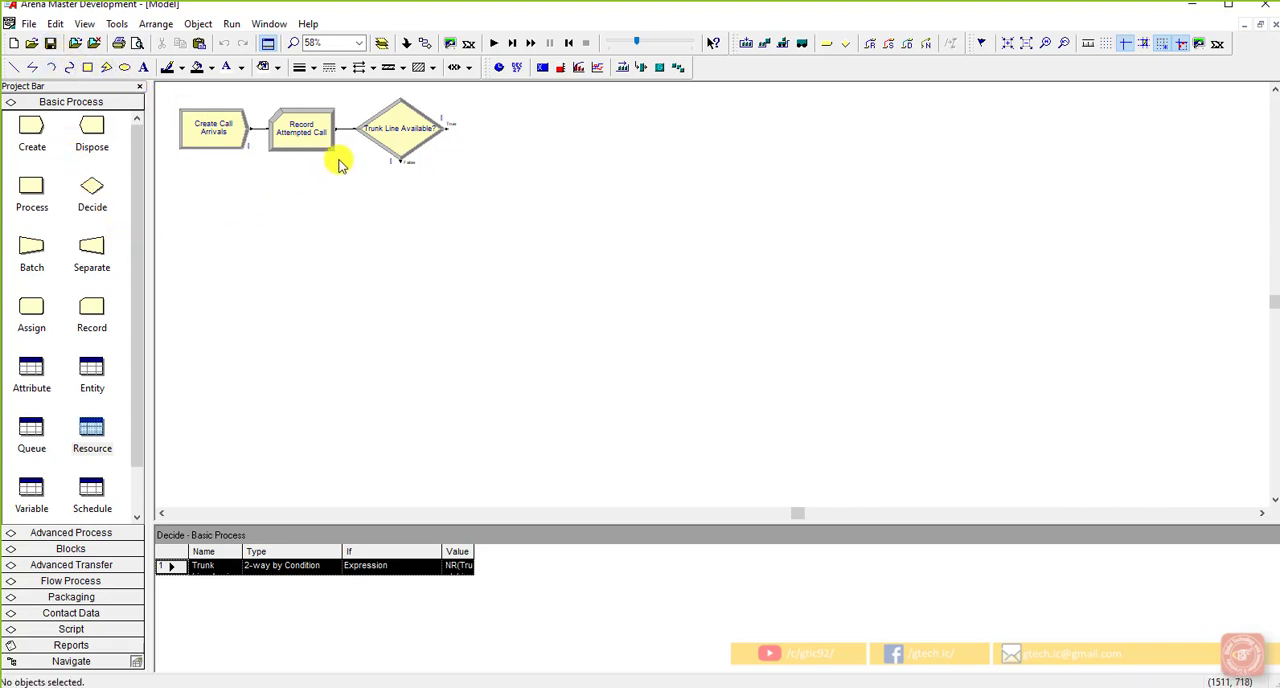
Step: Place a second Record module below the Decide module's outputs and name it Record Rejected Call
{"action": "left_click_drag", "start_coordinate": [91, 310], "coordinate": [443, 194]}
{"action": "left_click", "coordinate": [449, 237]}
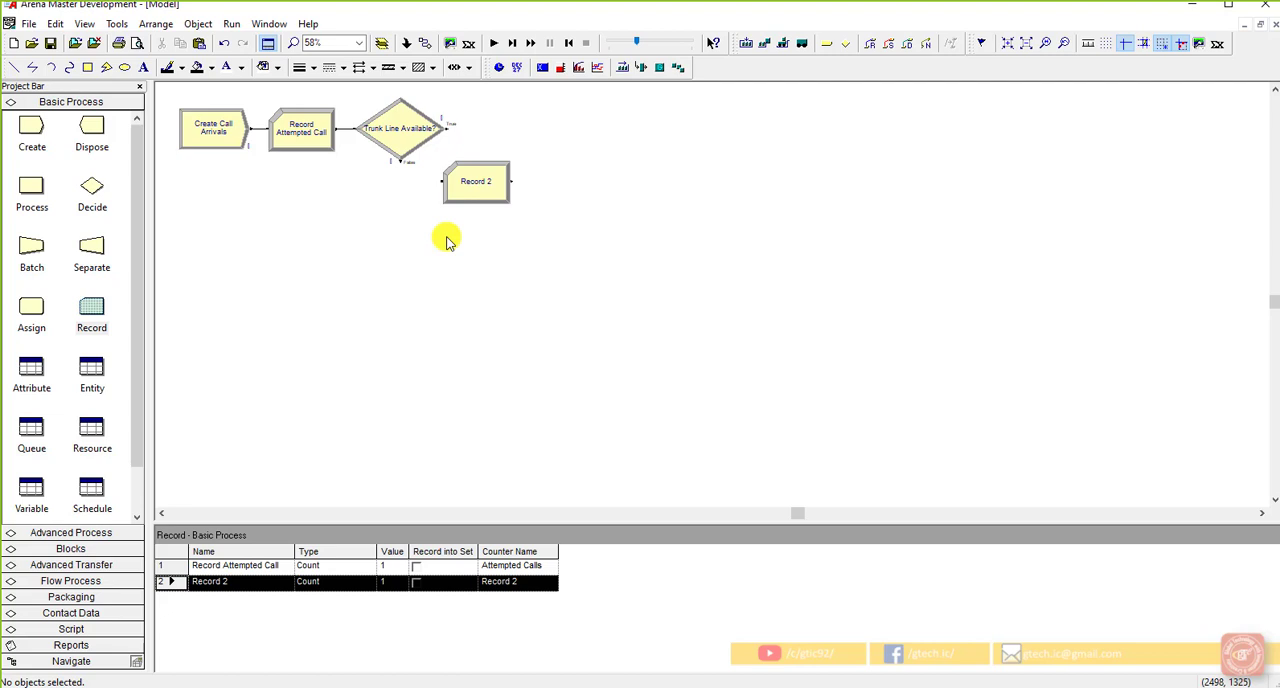
{"action": "double_click", "coordinate": [478, 192]}
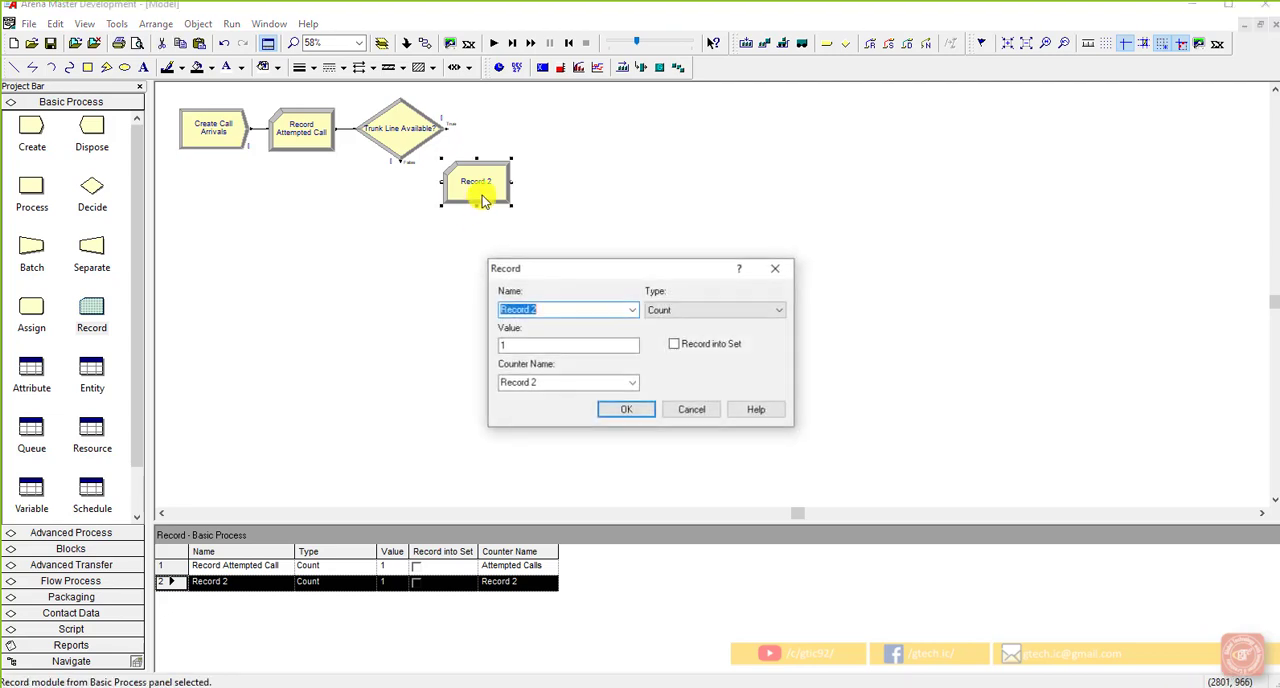
{"action": "left_click", "coordinate": [551, 309]}
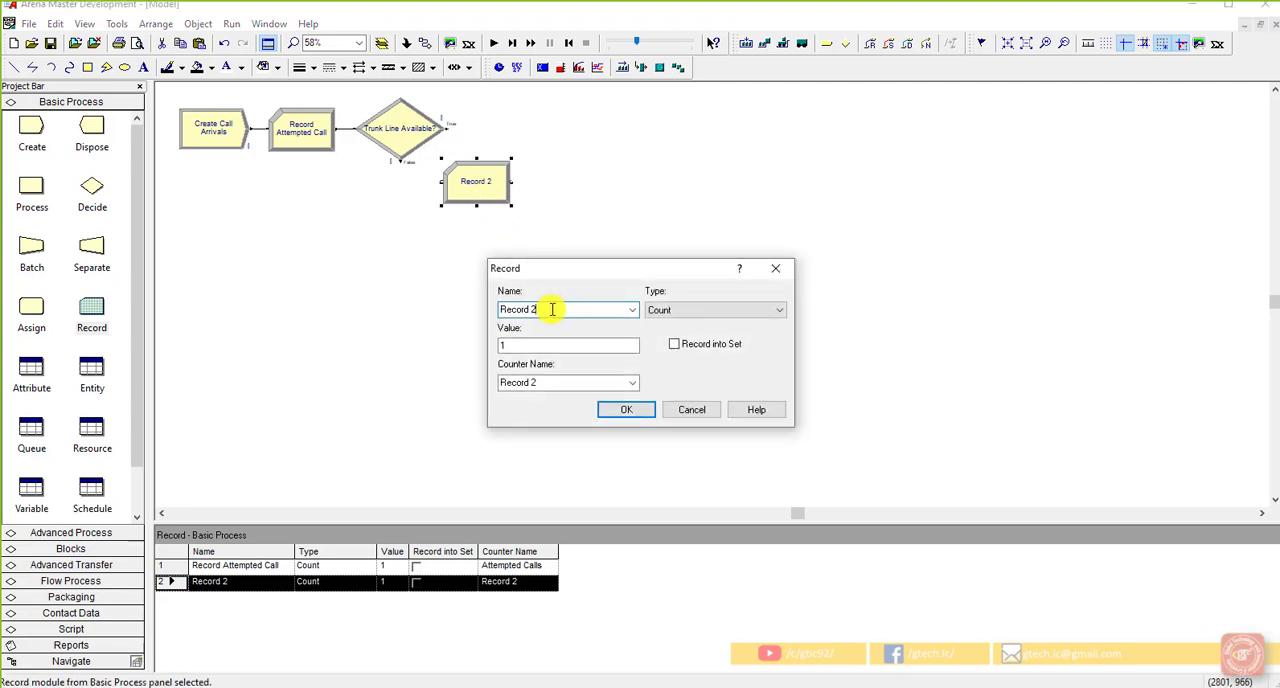
{"action": "key", "text": "BackSpace"}
{"action": "key", "text": "BackSpace"}
{"action": "type", "text": "Rejected Call"}
Step: Set the Record Rejected Call module's counter name to Rejected Calls and apply its settings
{"action": "key", "text": "Tab"}
{"action": "key", "text": "Tab"}
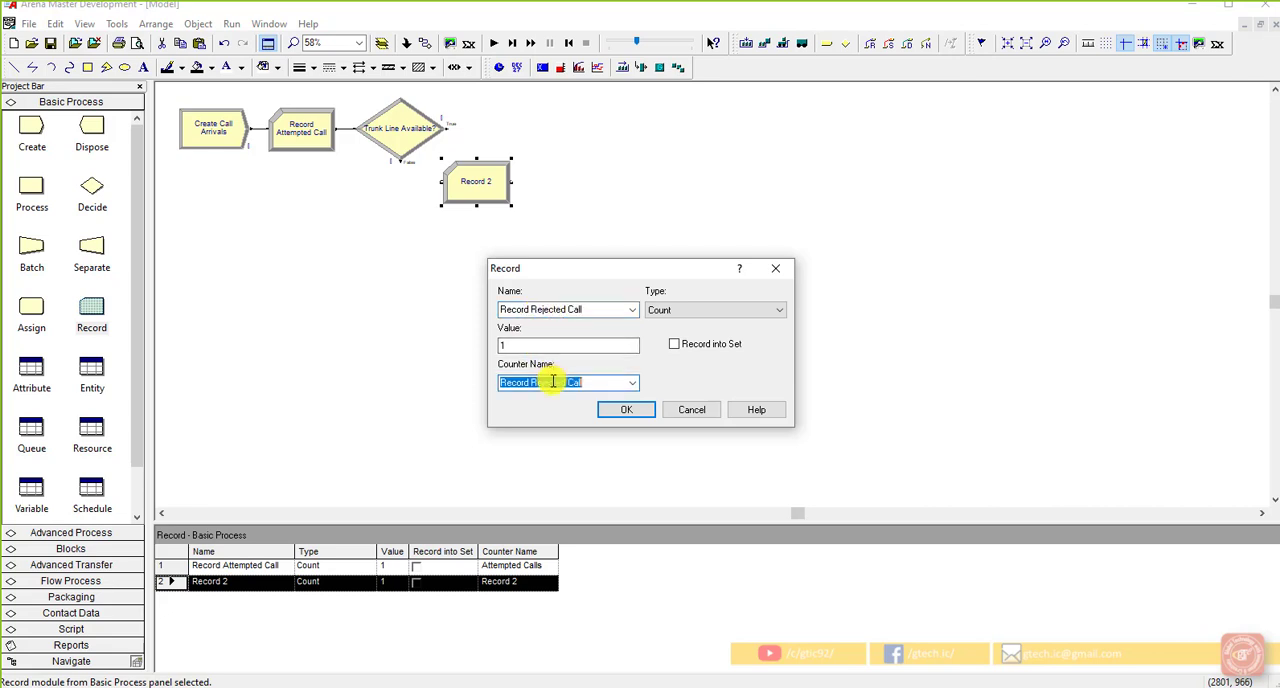
{"action": "left_click", "coordinate": [596, 381]}
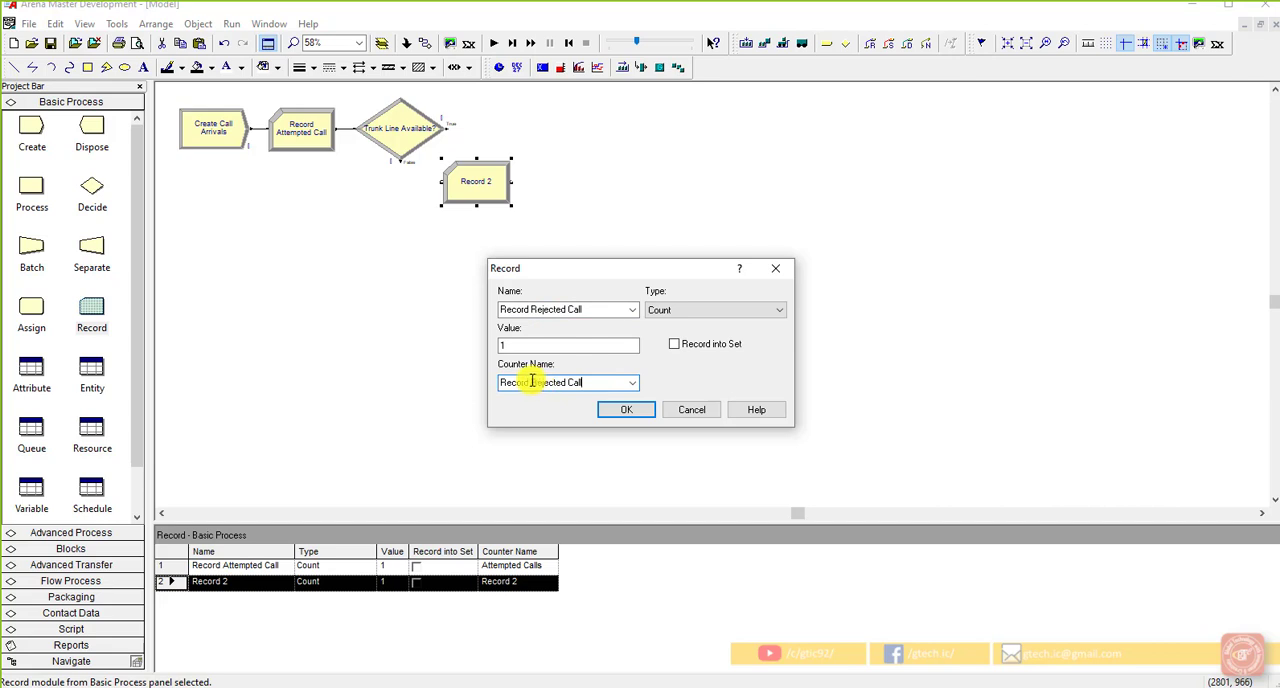
{"action": "left_click_drag", "start_coordinate": [528, 384], "coordinate": [481, 388]}
{"action": "key", "text": "Delete"}
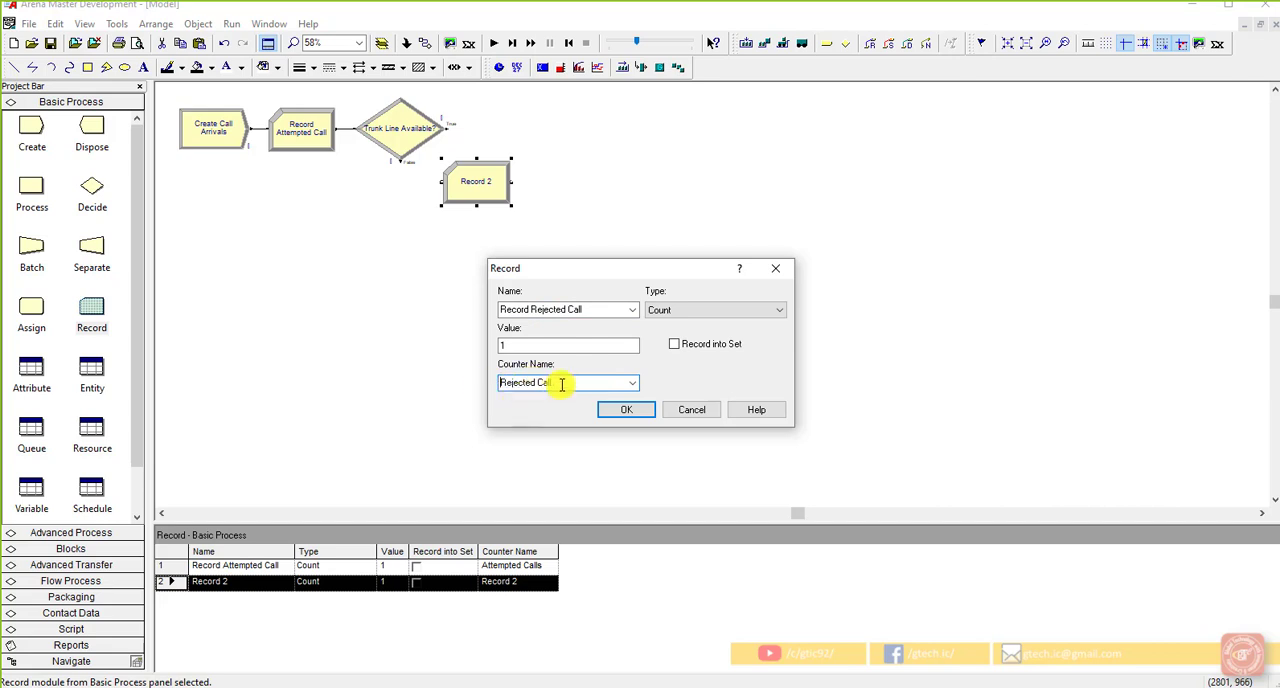
{"action": "type", "text": "s"}
{"action": "left_click", "coordinate": [610, 409]}
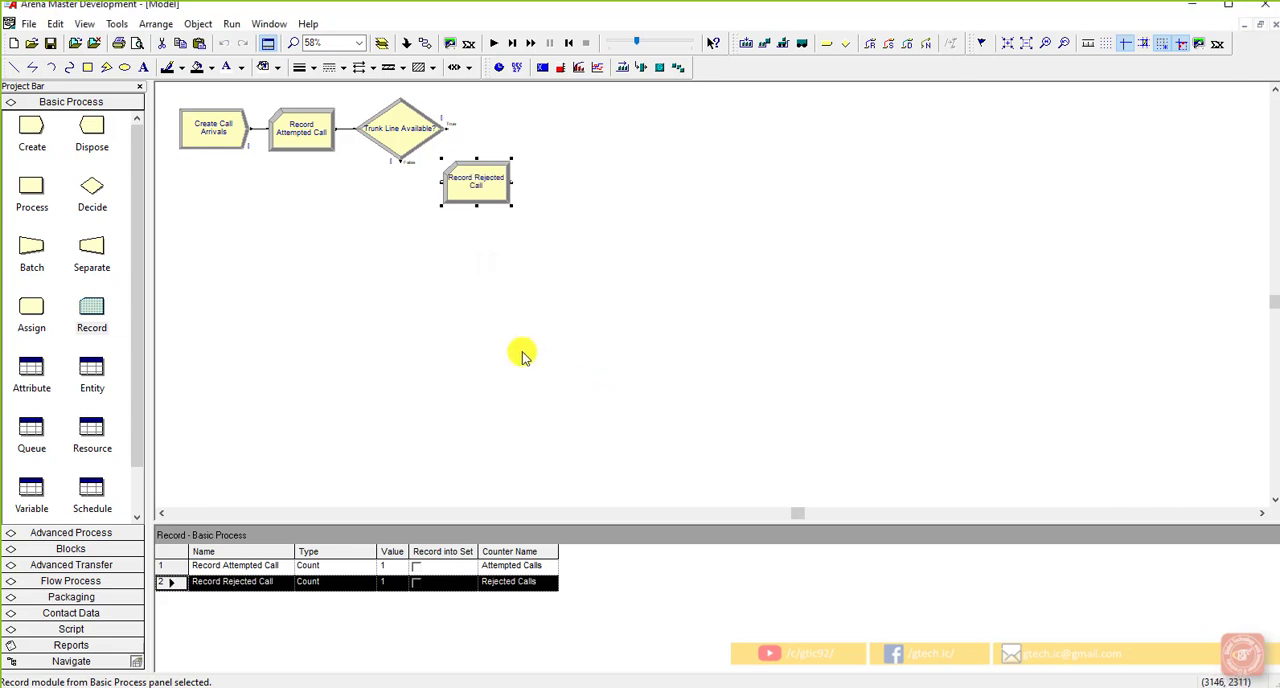
Step: Connect the False exit of Trunk Line Available? to the Record Rejected Call module
{"action": "left_click", "coordinate": [407, 43]}
{"action": "left_click", "coordinate": [402, 160]}
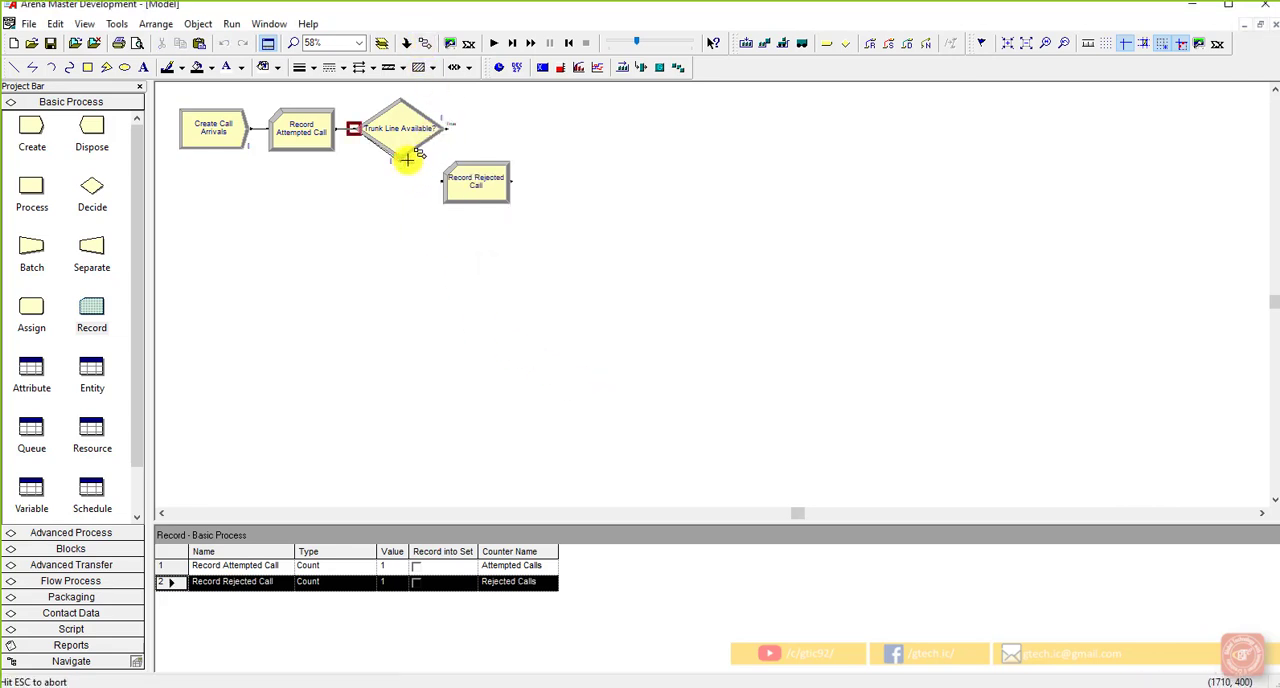
{"action": "left_click", "coordinate": [440, 182]}
Step: Add a Dispose module connected after Record Rejected Call and name it Dispose of Rejected Call
{"action": "left_click", "coordinate": [490, 198]}
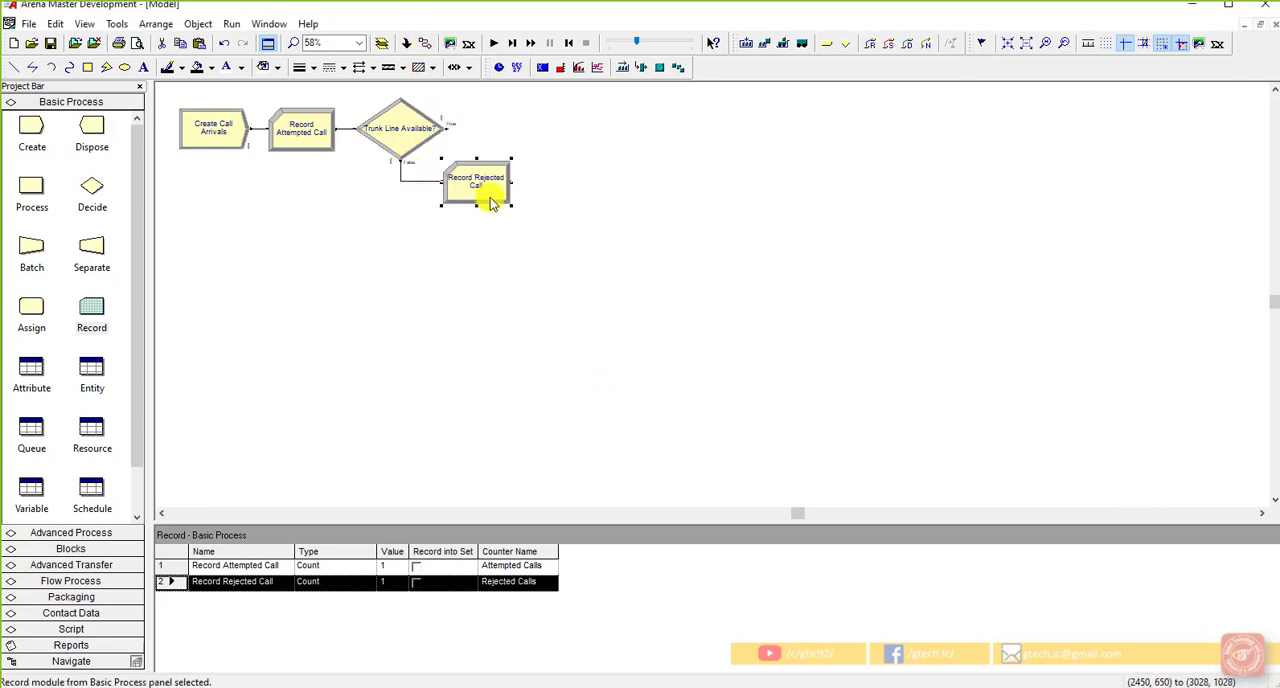
{"action": "left_click_drag", "start_coordinate": [92, 130], "coordinate": [533, 193]}
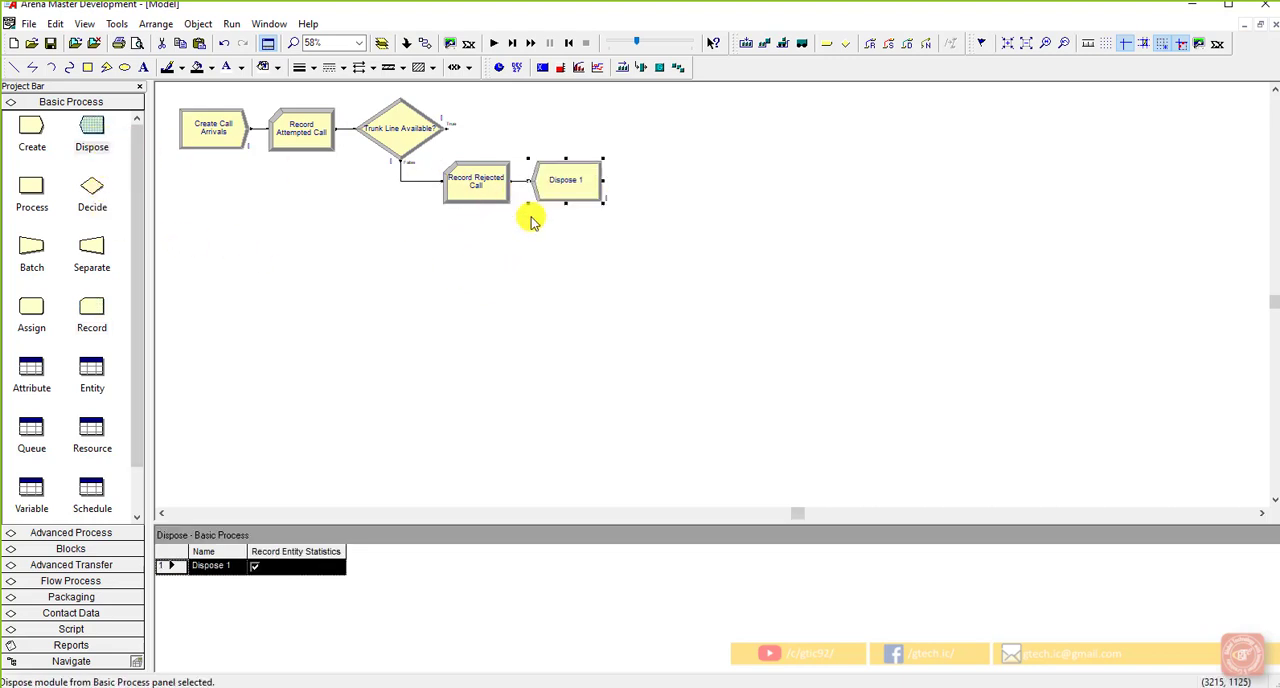
{"action": "double_click", "coordinate": [550, 190]}
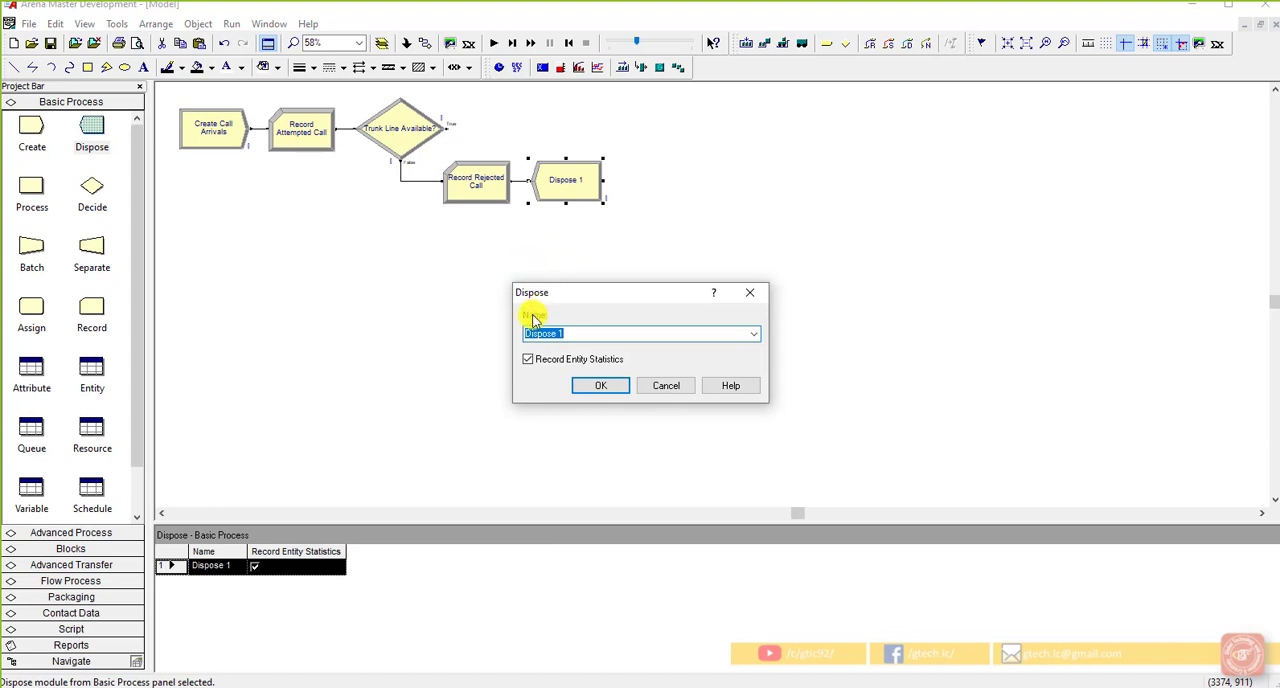
{"action": "left_click", "coordinate": [527, 333]}
{"action": "type", "text": "of Rejected"}
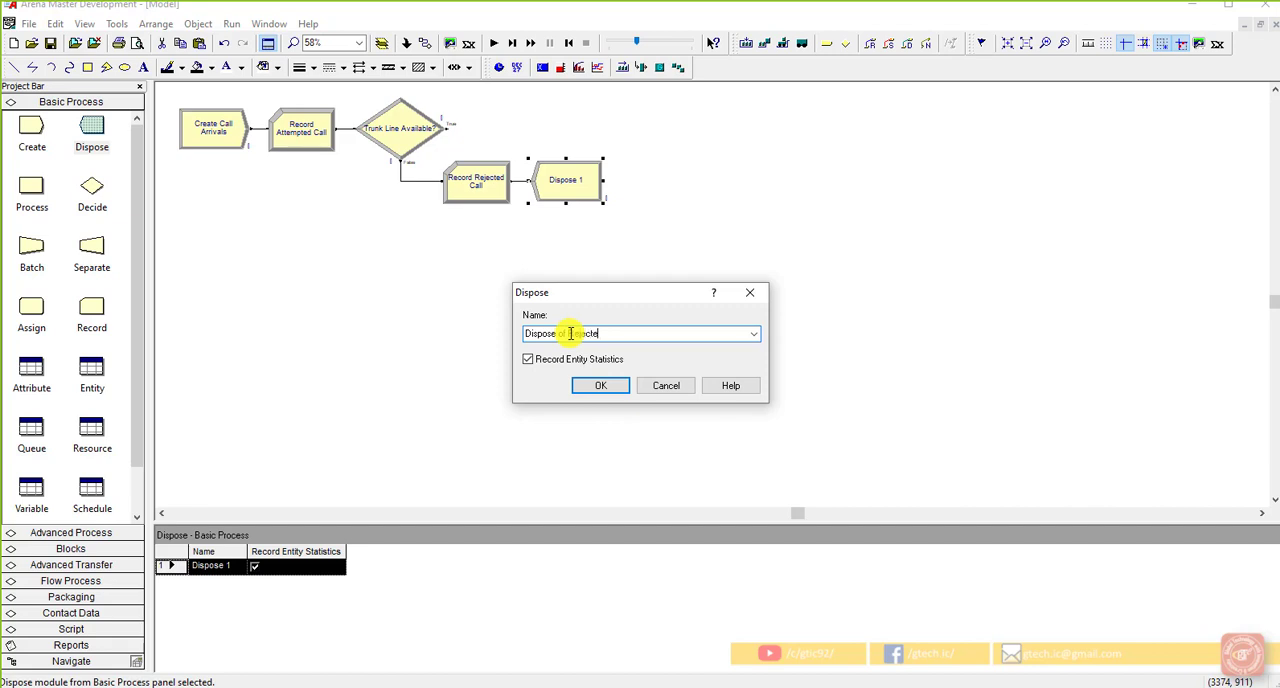
{"action": "type", "text": " Call"}
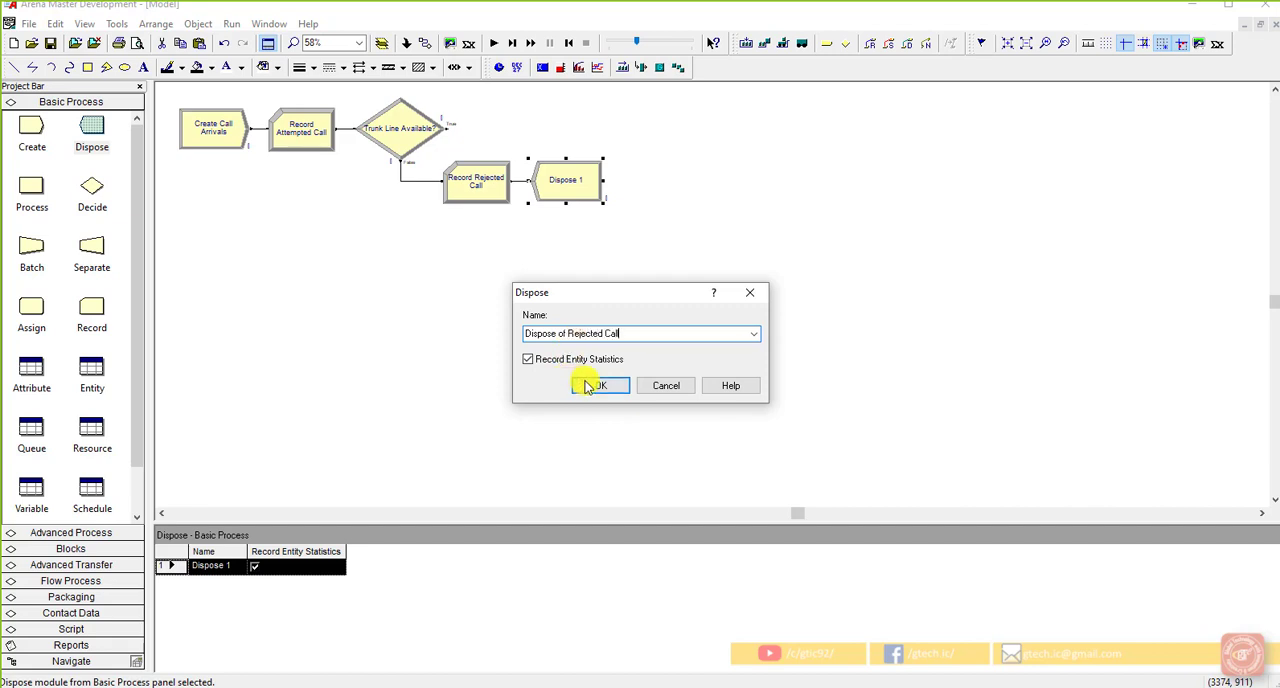
{"action": "left_click", "coordinate": [586, 384]}
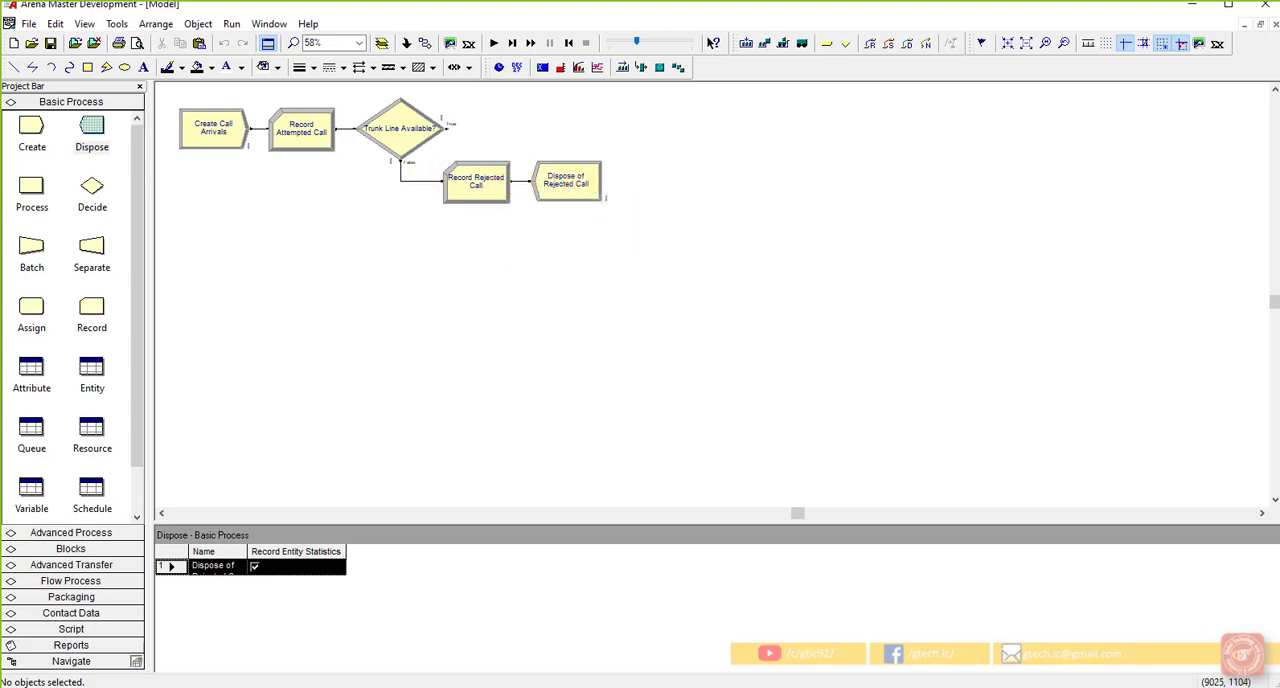
Step: Review the Record Rejected Call module's type, value and counter name
{"action": "double_click", "coordinate": [500, 192]}
{"action": "left_click", "coordinate": [586, 309]}
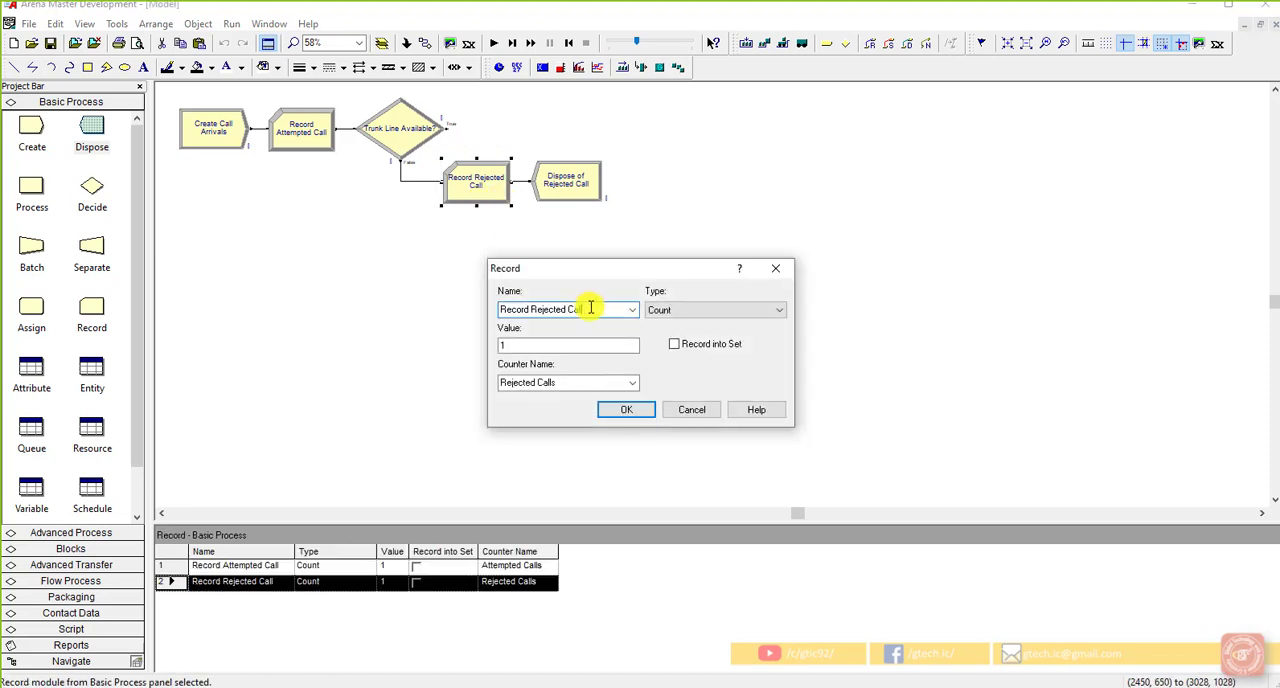
{"action": "left_click", "coordinate": [630, 409]}
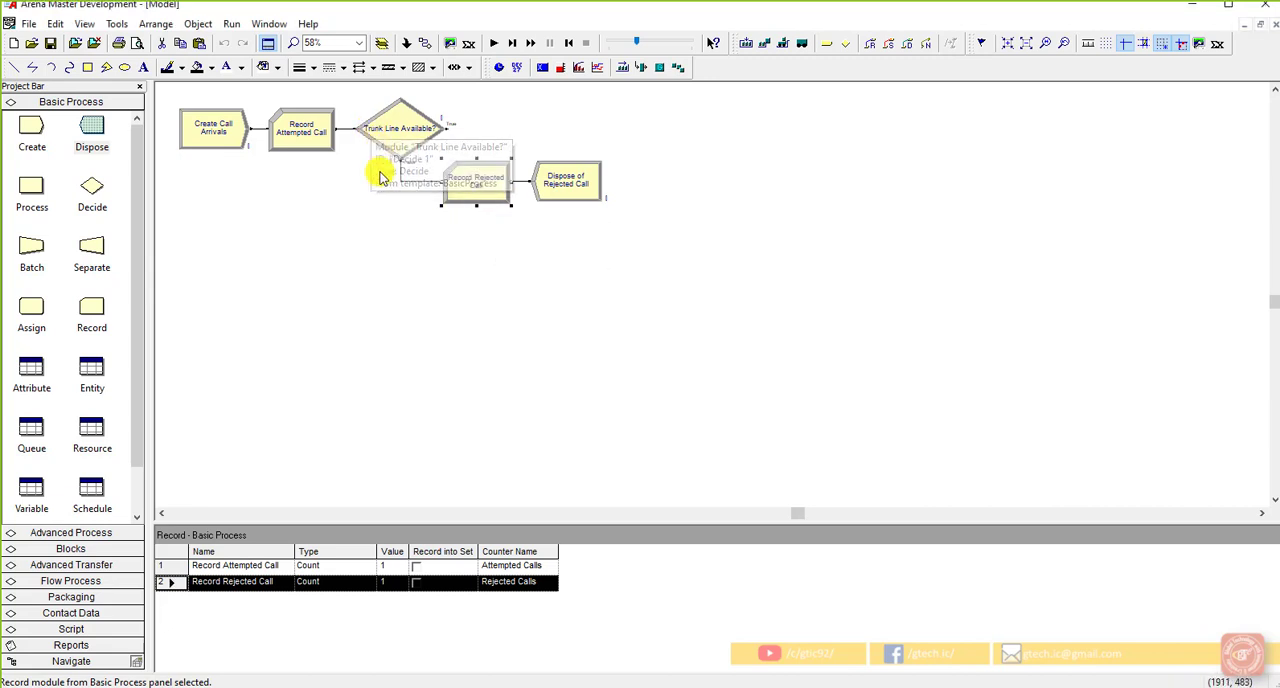
{"action": "left_click", "coordinate": [549, 259]}
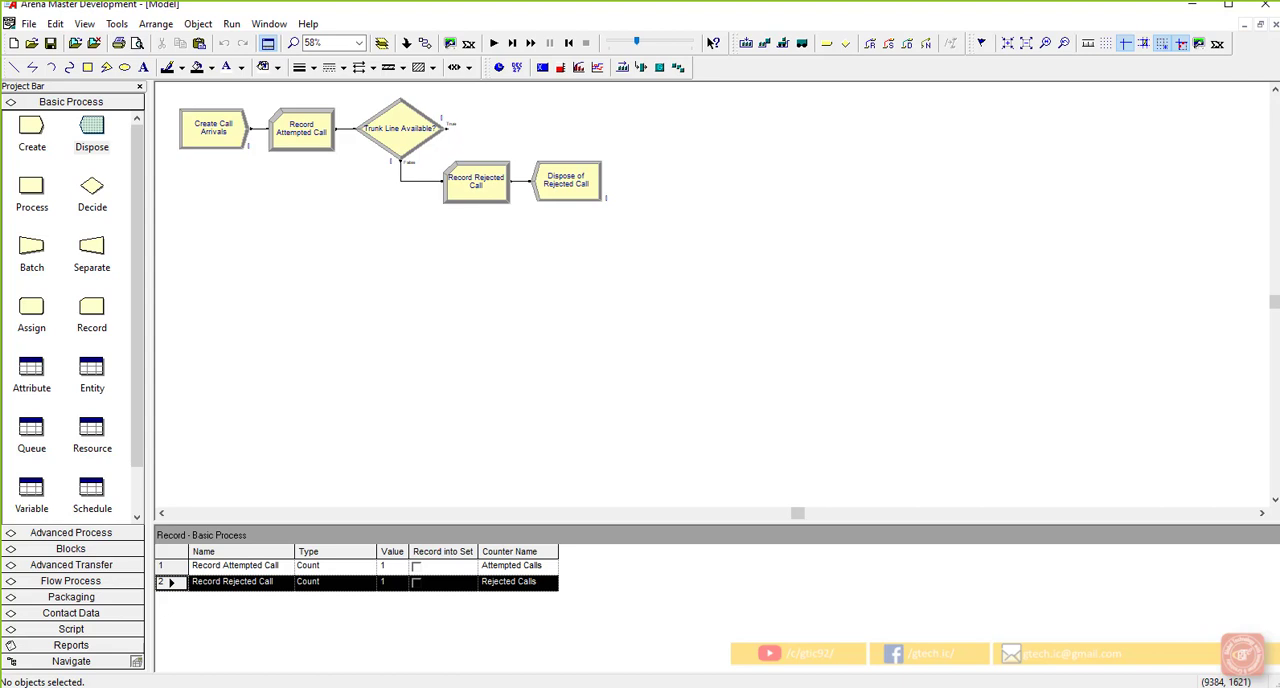
Step: Add a Seize module from the Advanced Process template, connected to the True exit of Trunk Line Available?
{"action": "left_click", "coordinate": [72, 533]}
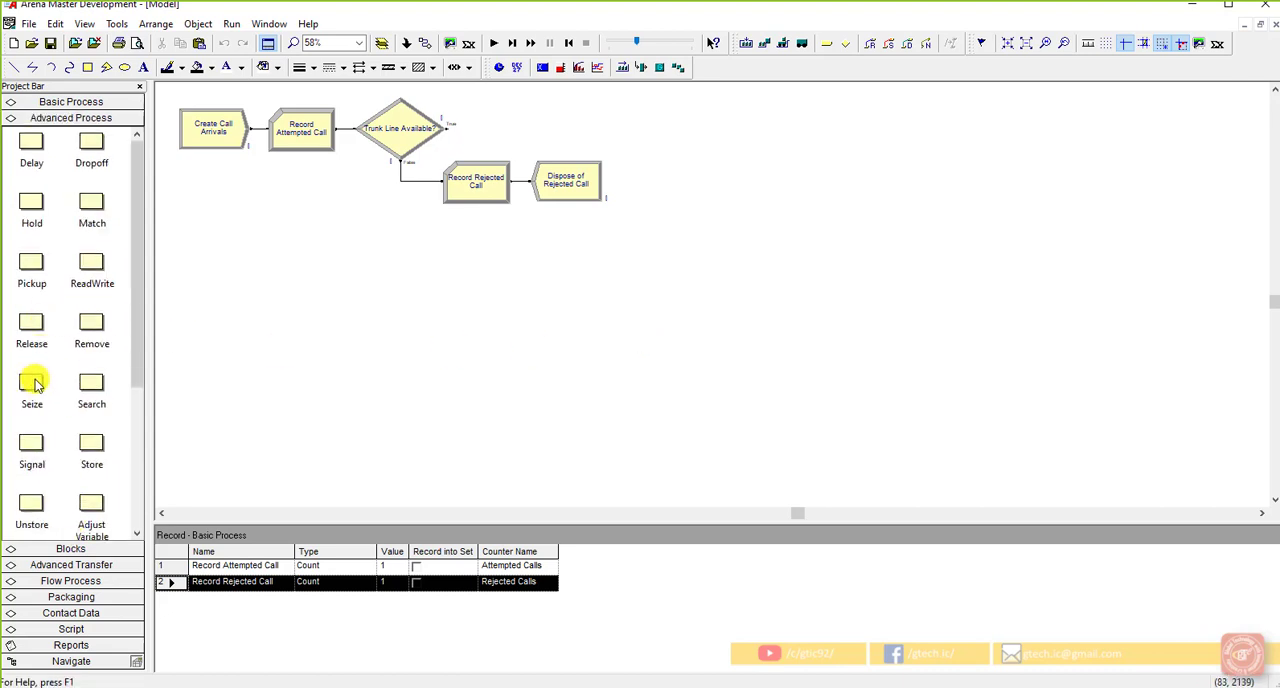
{"action": "left_click", "coordinate": [32, 390]}
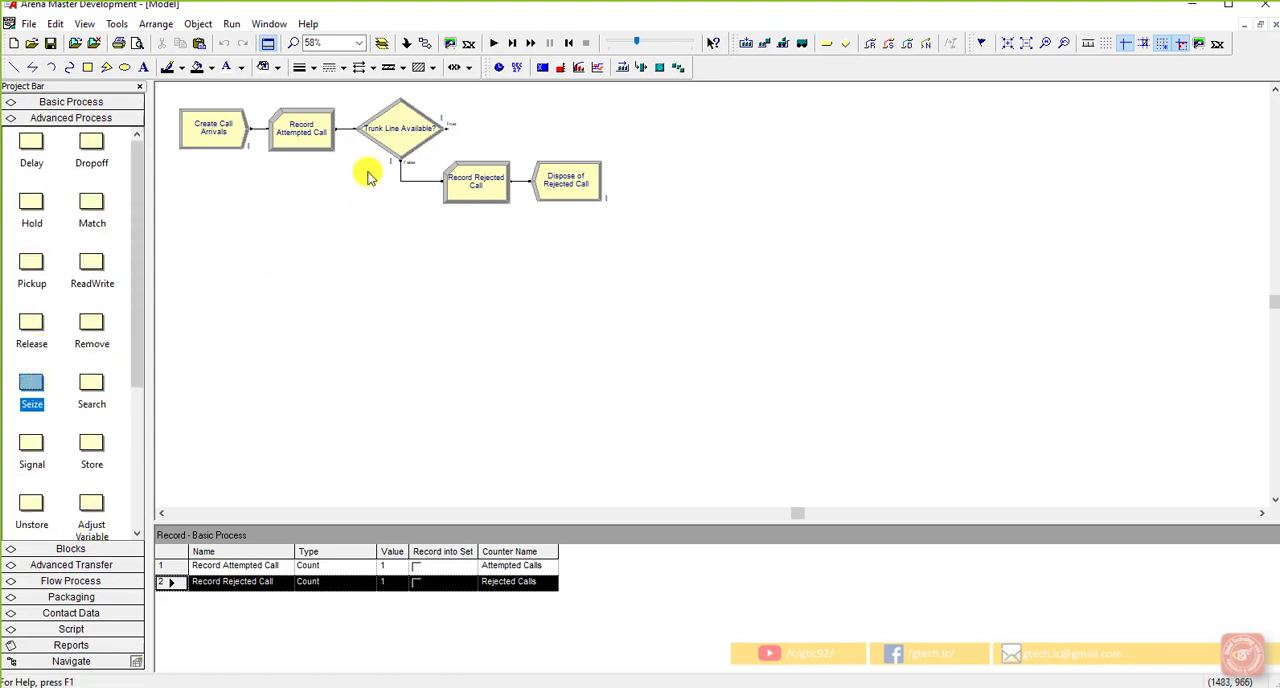
{"action": "left_click", "coordinate": [405, 148]}
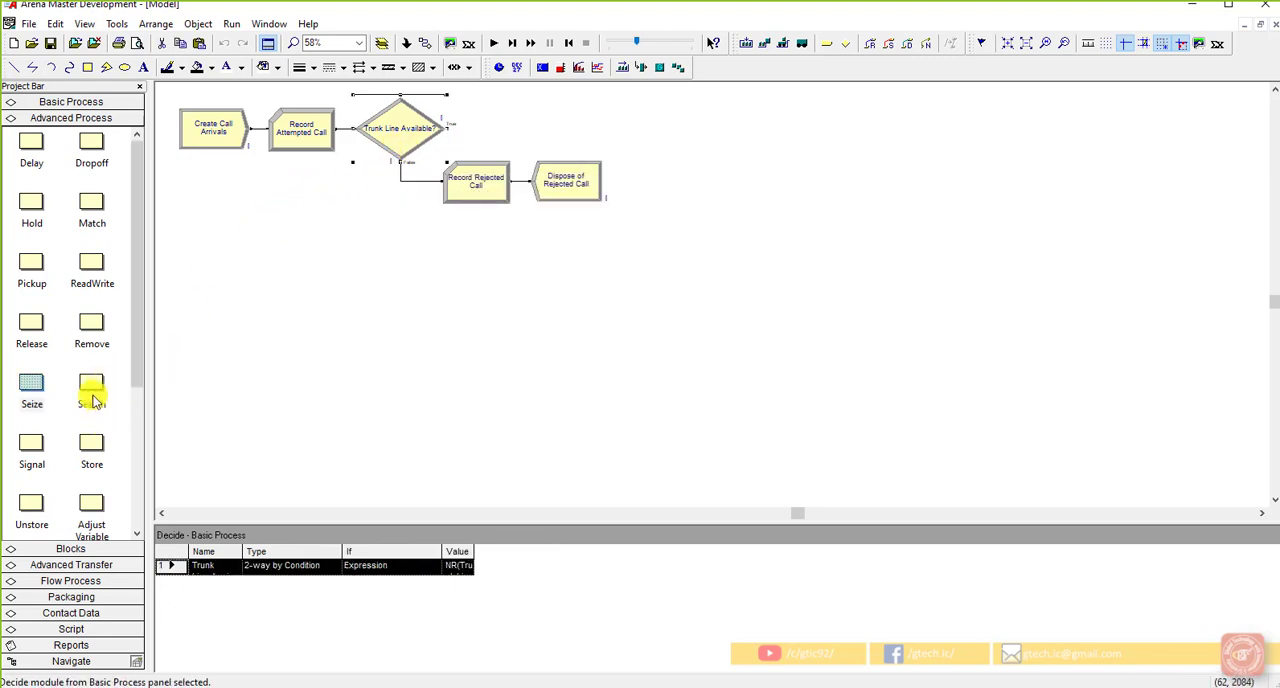
{"action": "left_click_drag", "start_coordinate": [40, 398], "coordinate": [466, 136]}
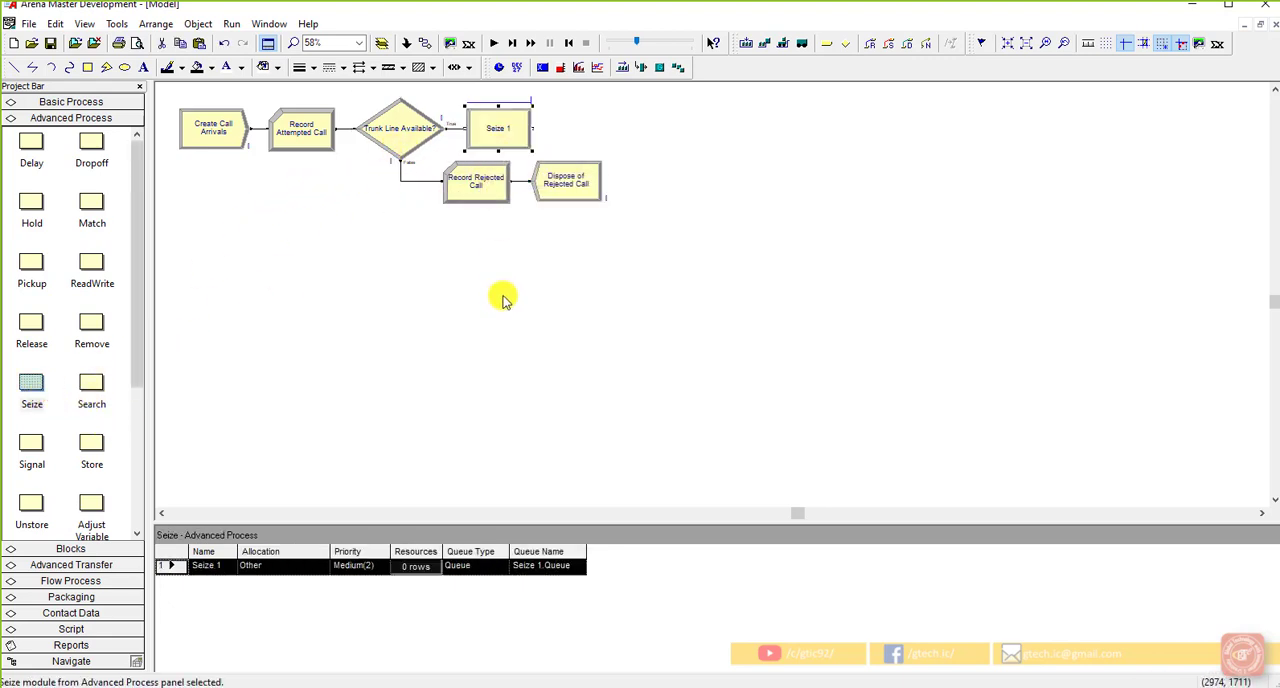
Step: Name the new Seize module Seize Trunk Line
{"action": "double_click", "coordinate": [505, 143]}
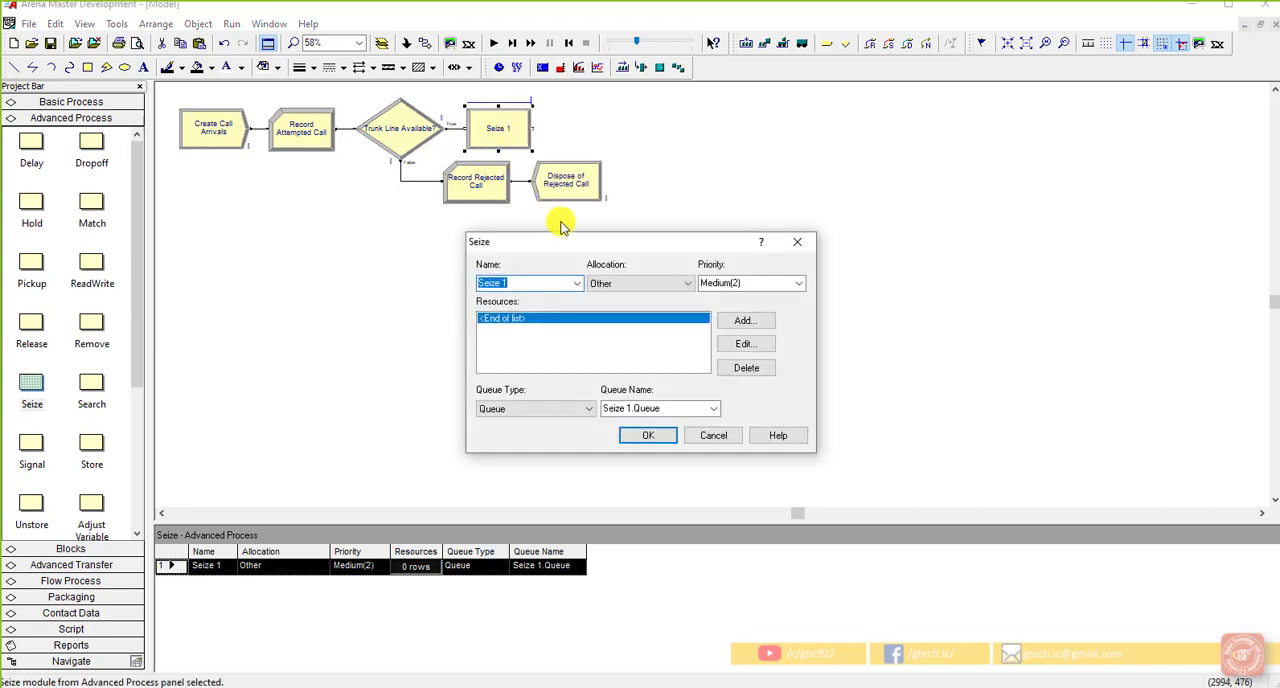
{"action": "left_click", "coordinate": [542, 284]}
{"action": "key", "text": "BackSpace"}
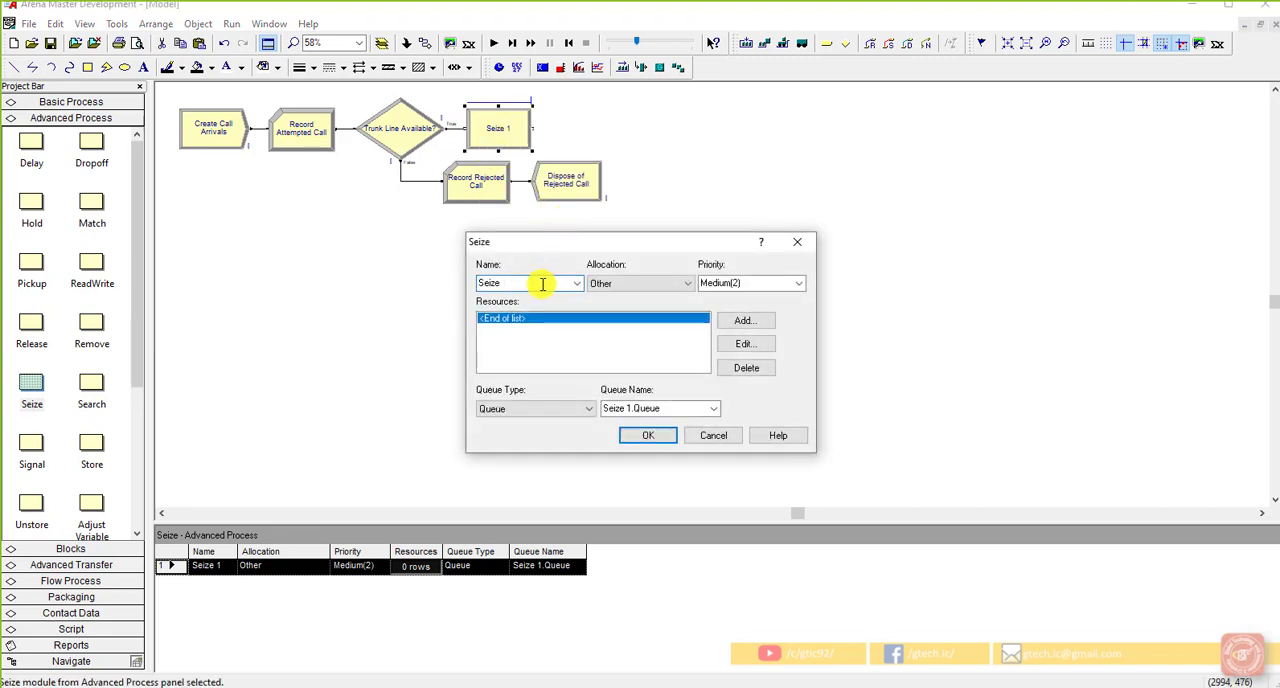
{"action": "type", "text": "Trunk Line"}
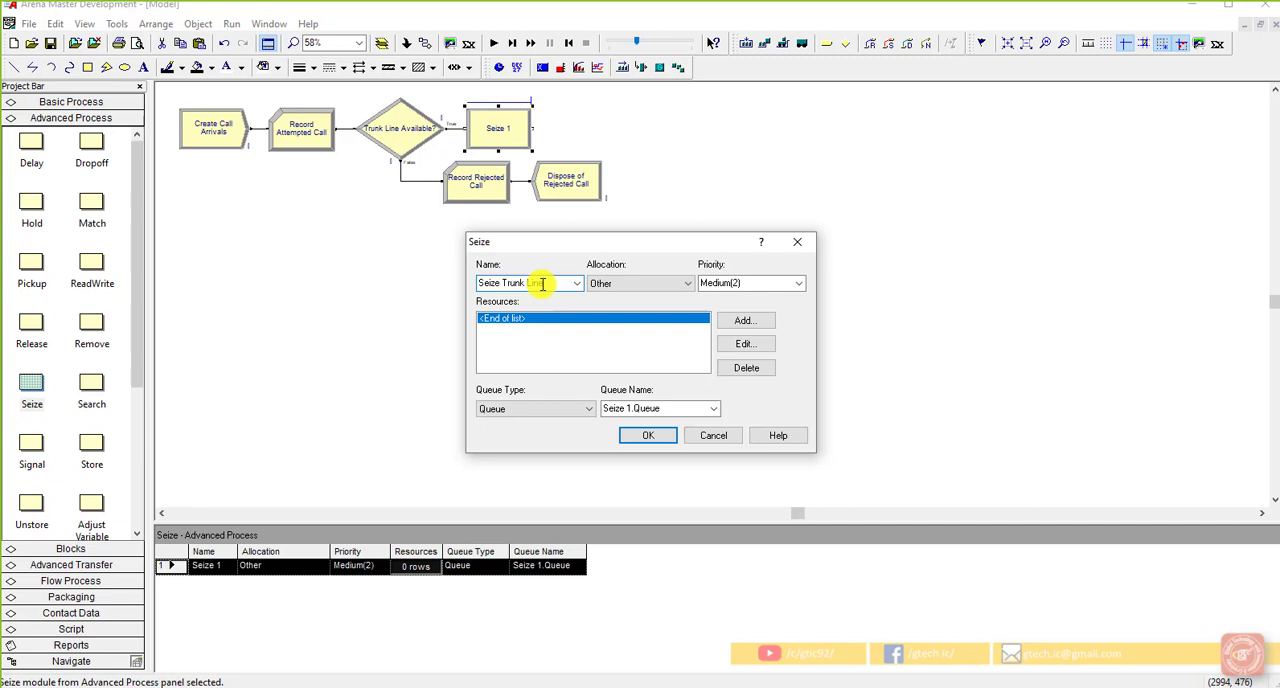
Step: Add one unit of the Trunk Line resource to the Seize Trunk Line module's resources
{"action": "left_click", "coordinate": [762, 321]}
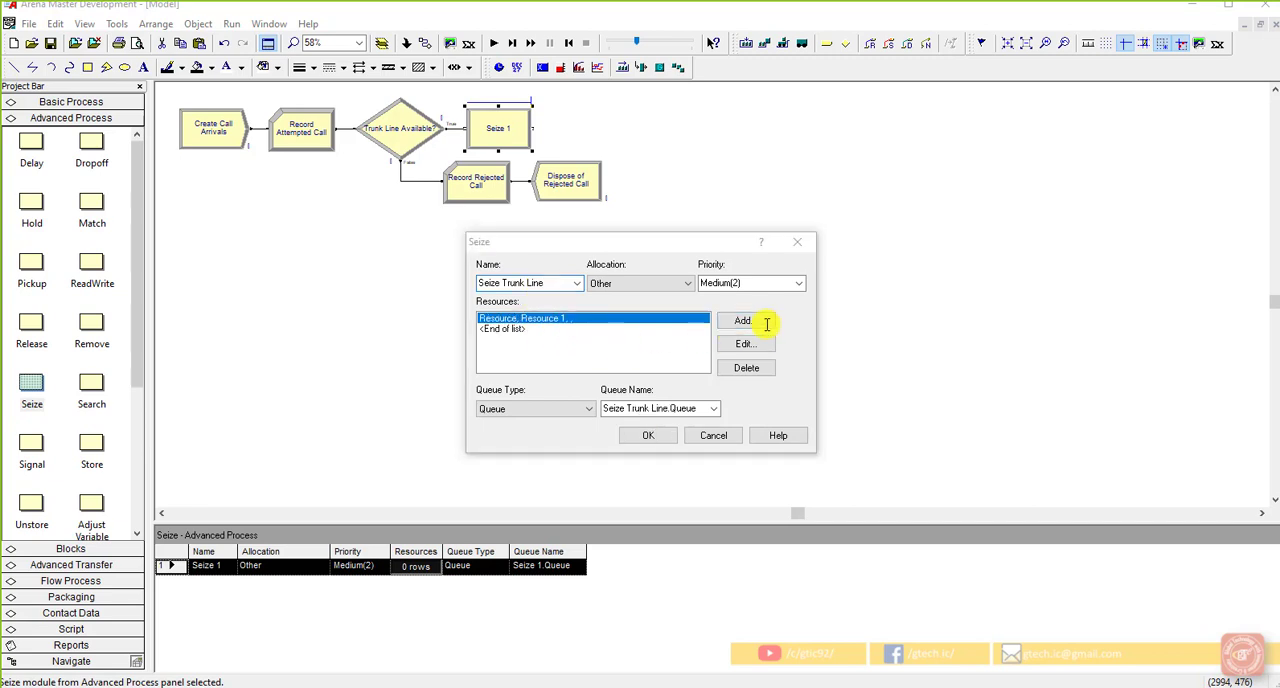
{"action": "left_click", "coordinate": [620, 326]}
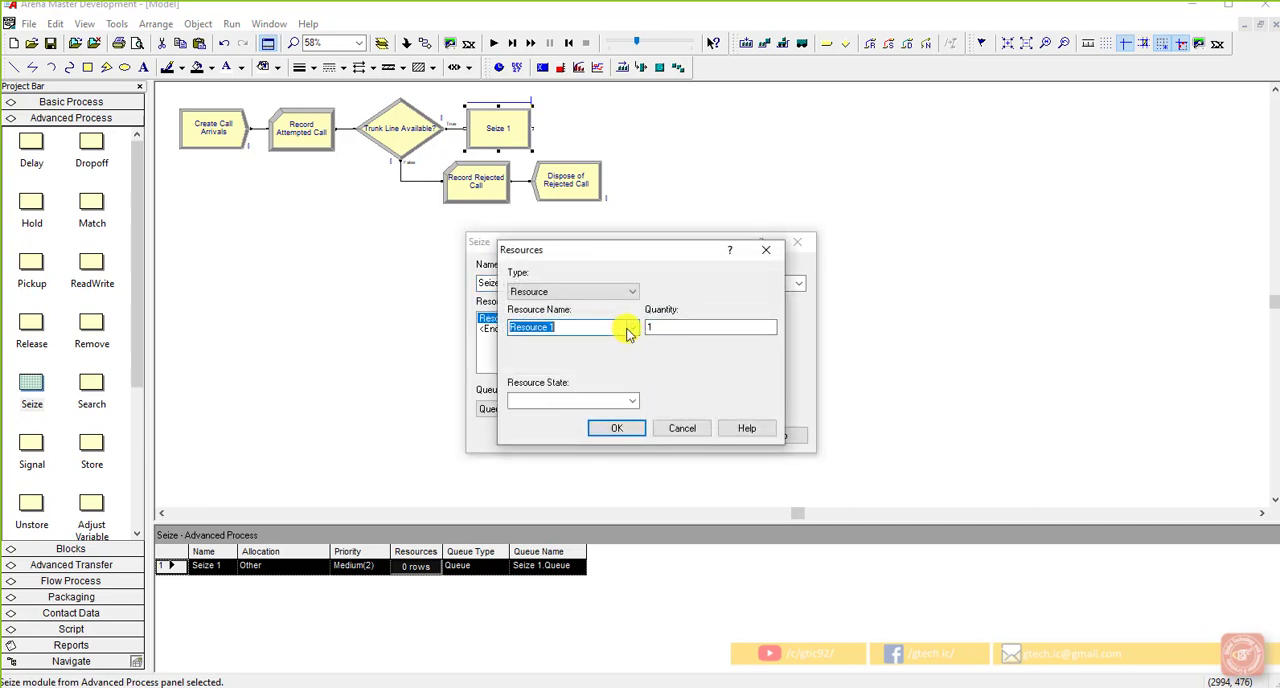
{"action": "left_click", "coordinate": [632, 332]}
{"action": "left_click", "coordinate": [609, 353]}
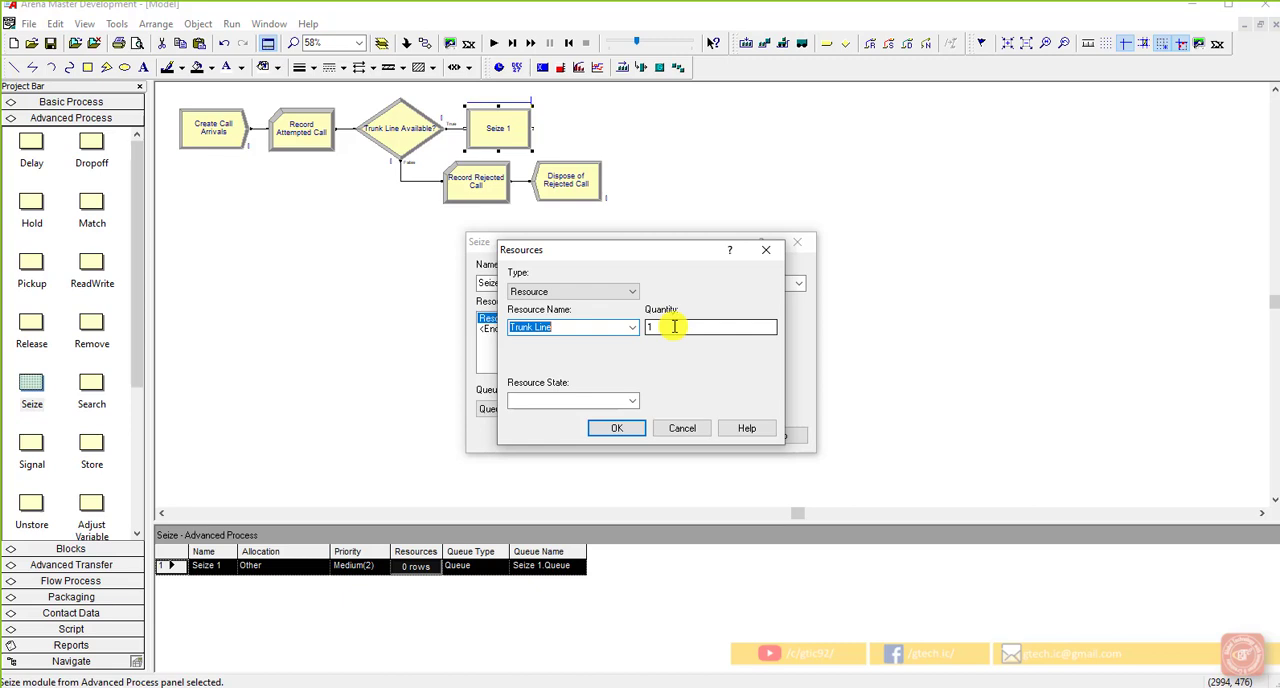
{"action": "left_click", "coordinate": [636, 429]}
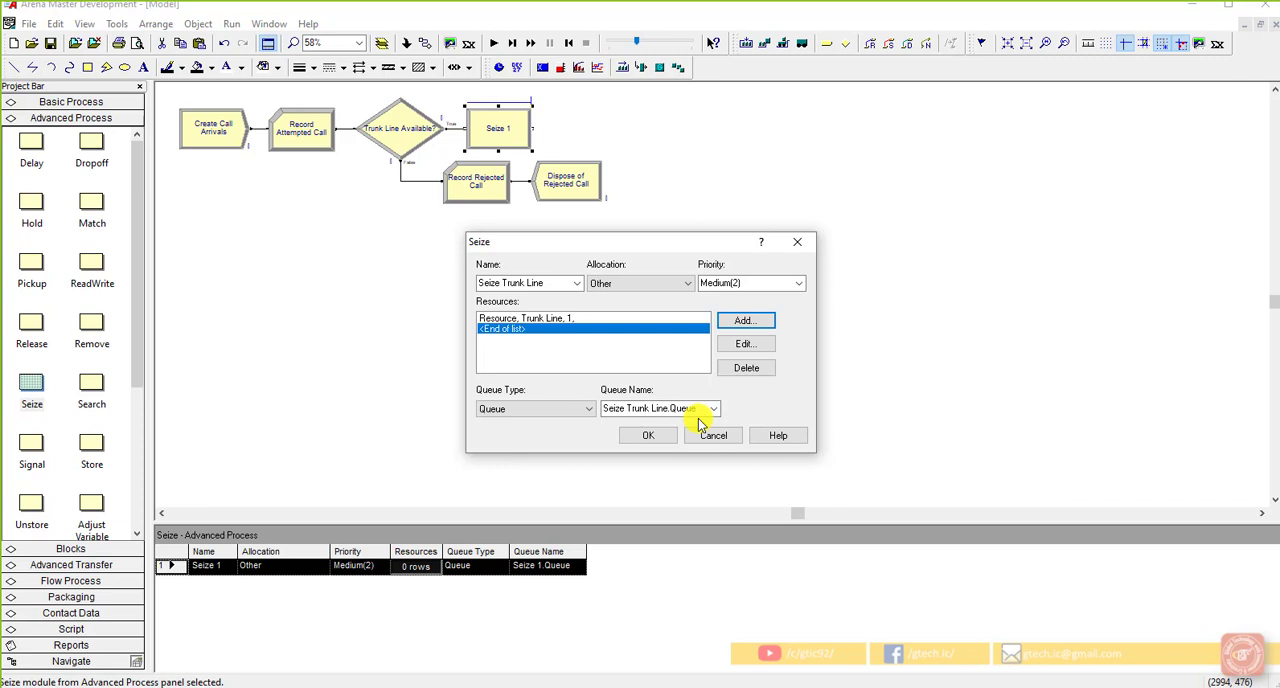
{"action": "left_click", "coordinate": [650, 435]}
{"action": "left_click", "coordinate": [91, 101]}
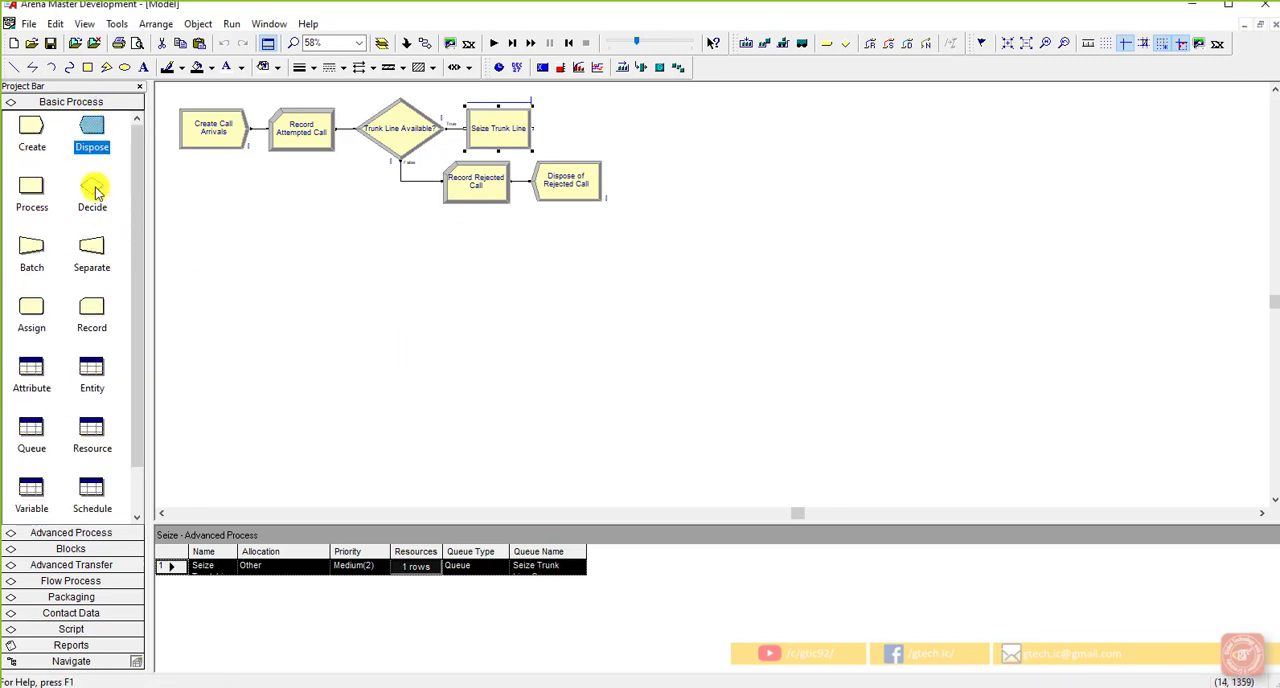
{"action": "left_click", "coordinate": [44, 203]}
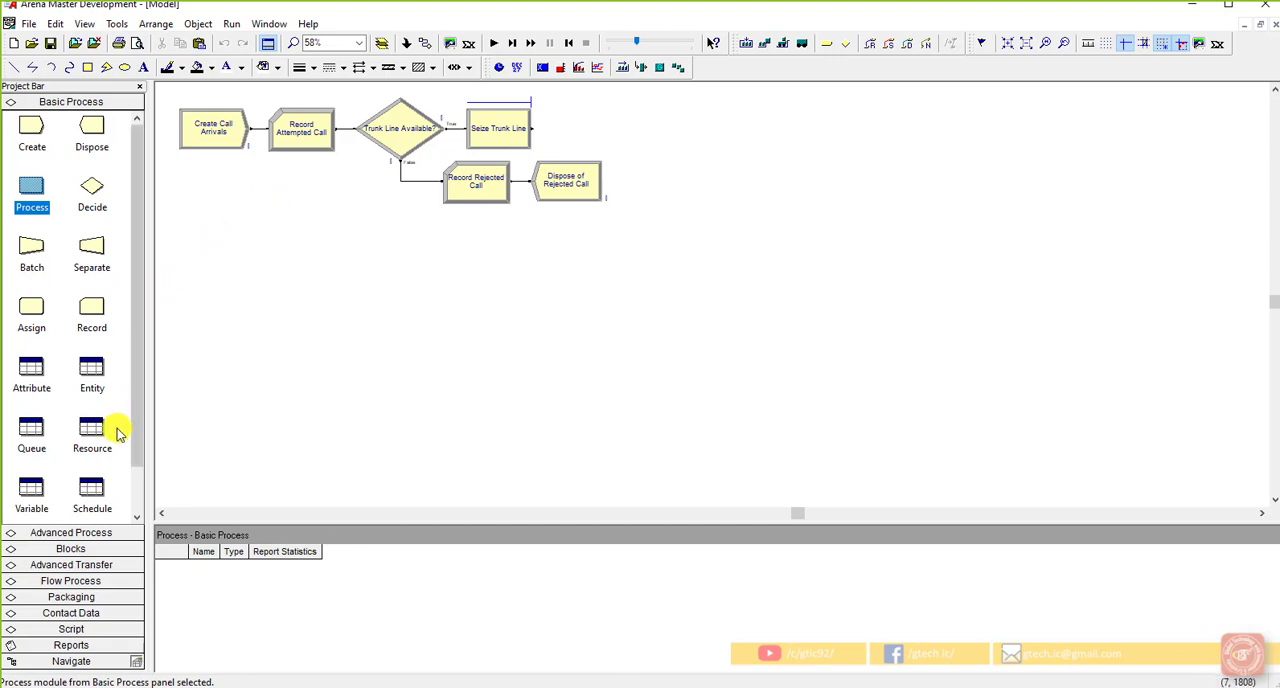
{"action": "left_click", "coordinate": [92, 532]}
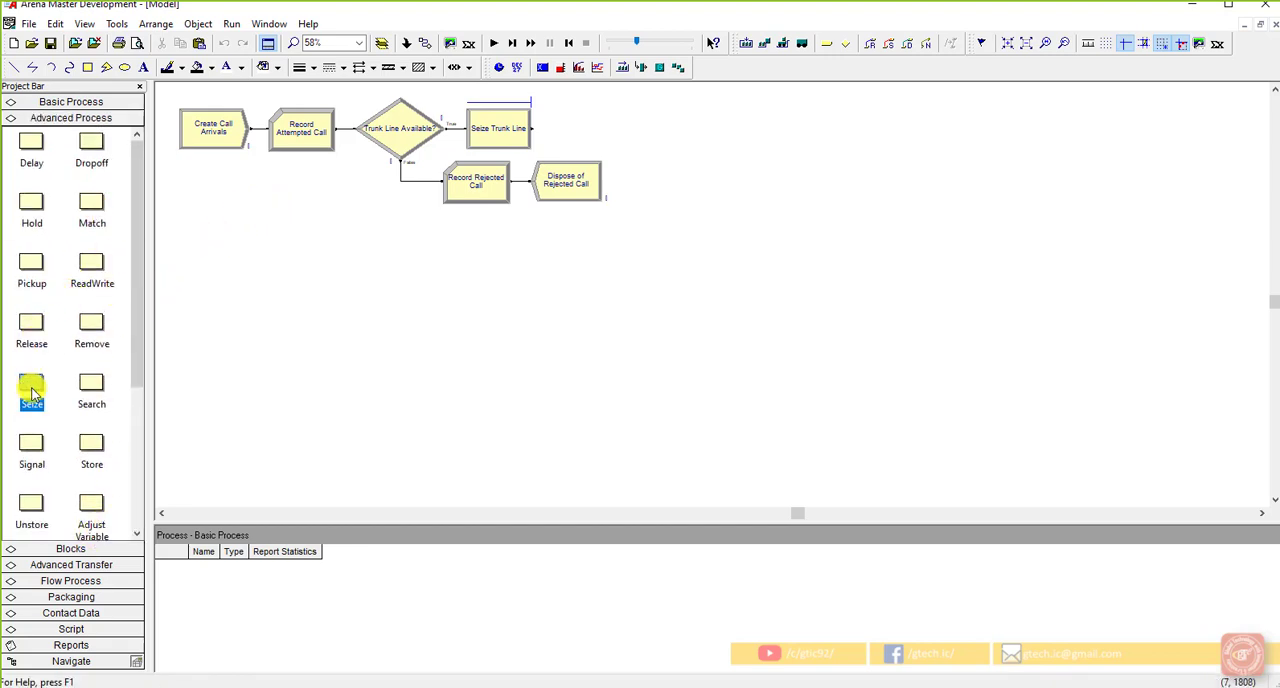
{"action": "left_click", "coordinate": [508, 126]}
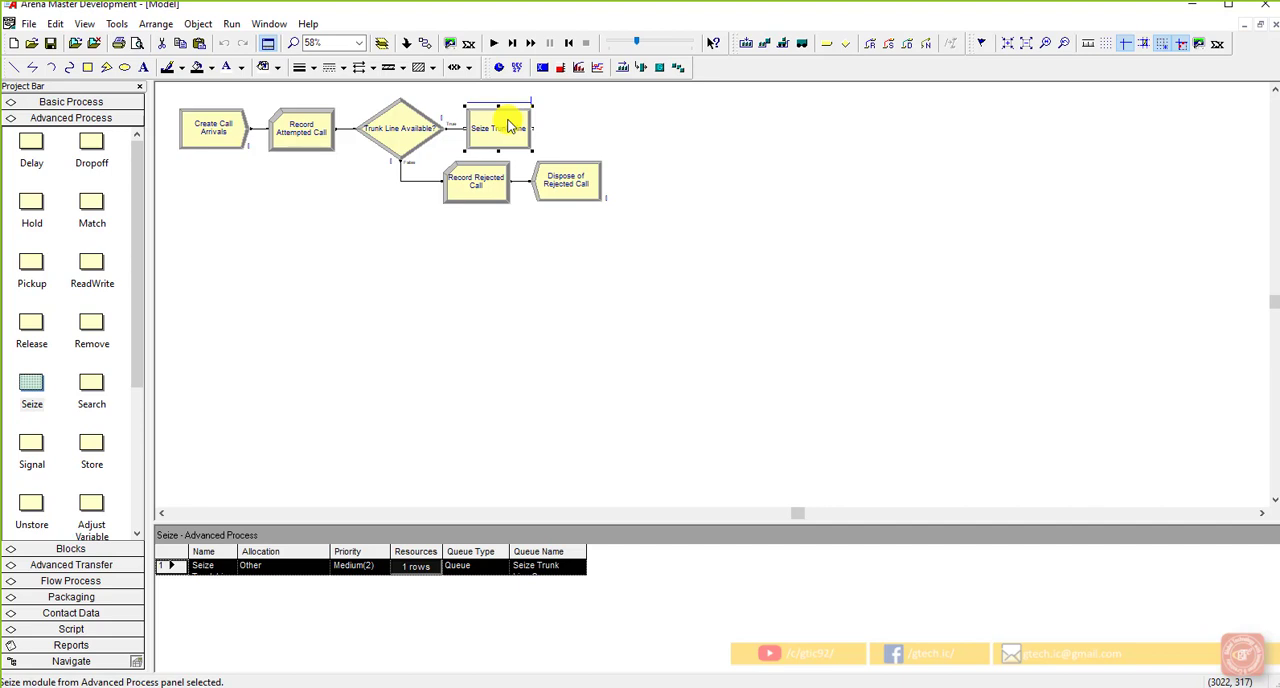
{"action": "left_click", "coordinate": [104, 104]}
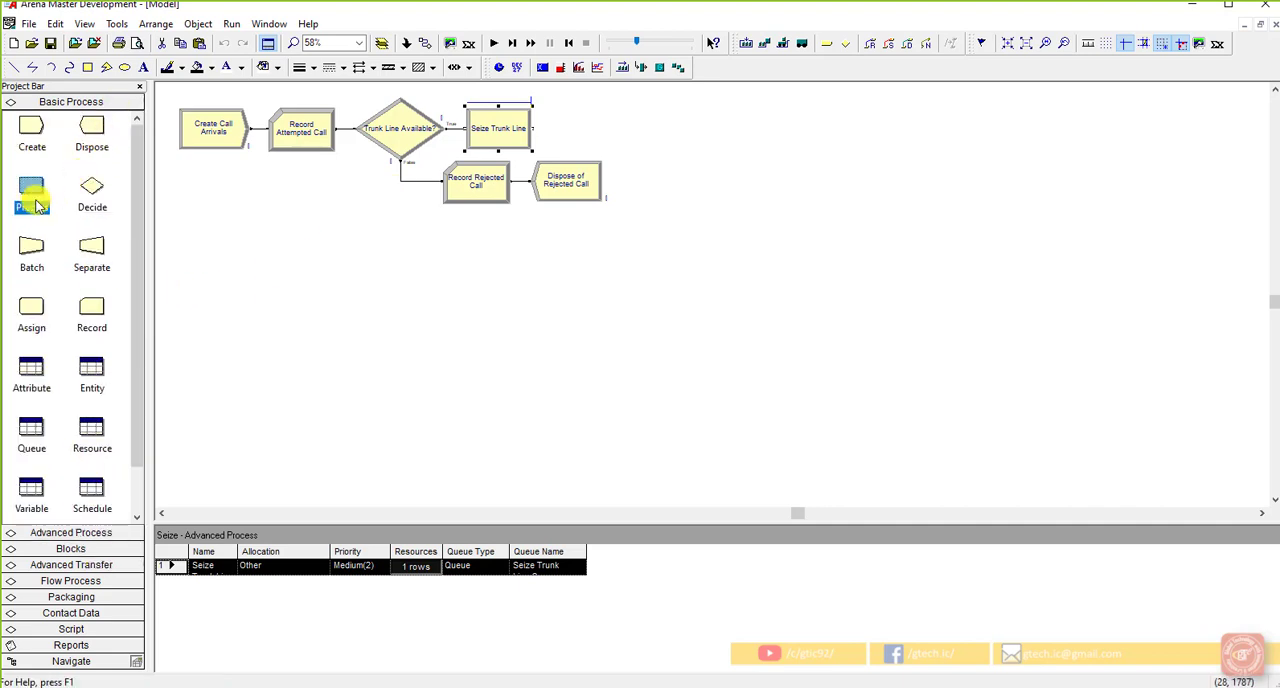
{"action": "left_click", "coordinate": [72, 533]}
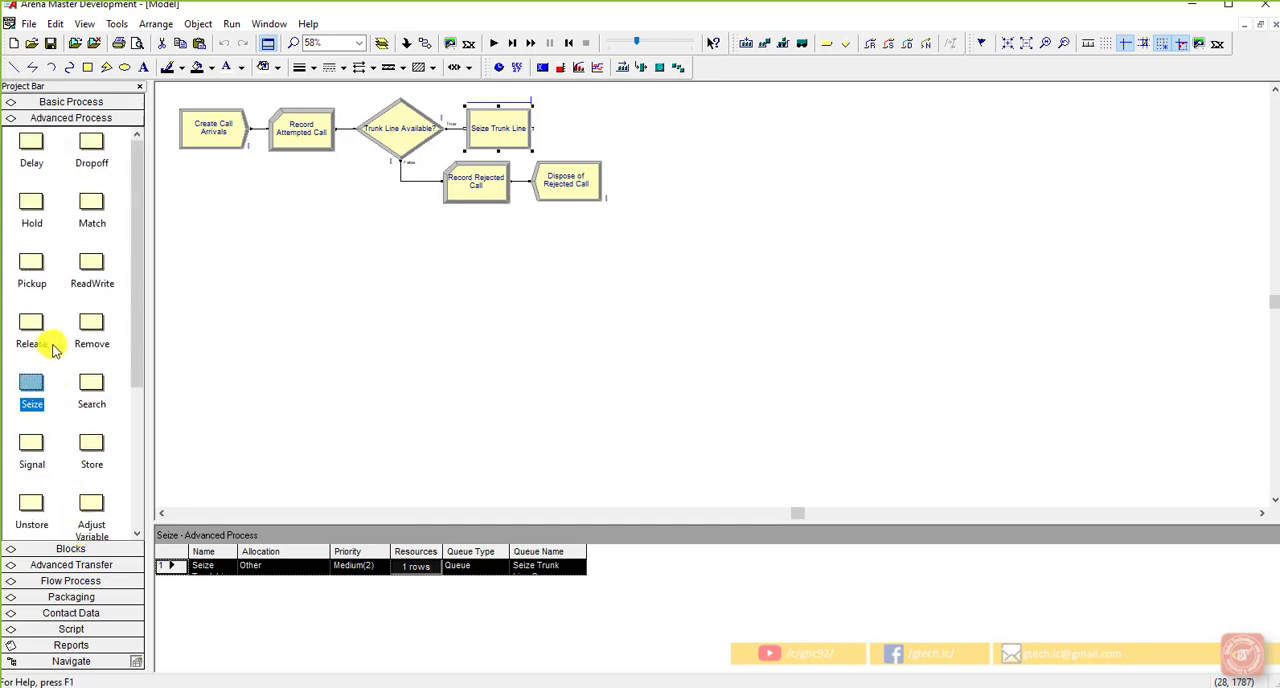
{"action": "left_click_drag", "start_coordinate": [33, 381], "coordinate": [323, 352]}
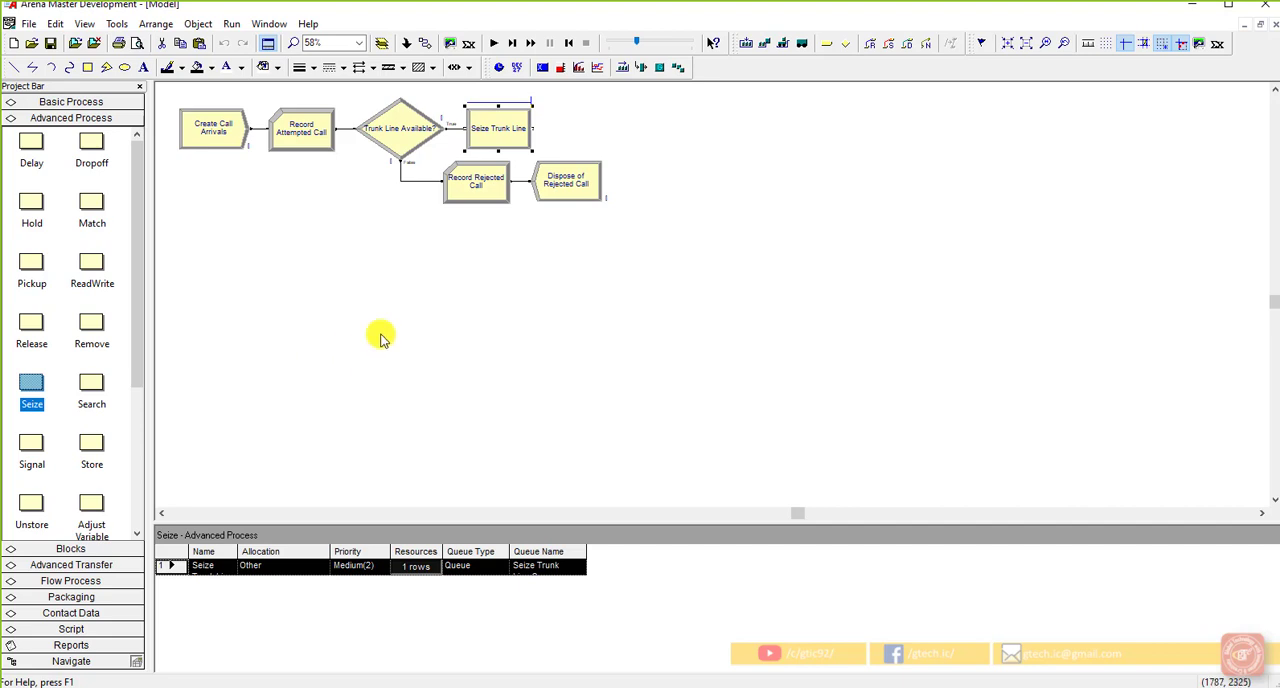
{"action": "left_click", "coordinate": [670, 181]}
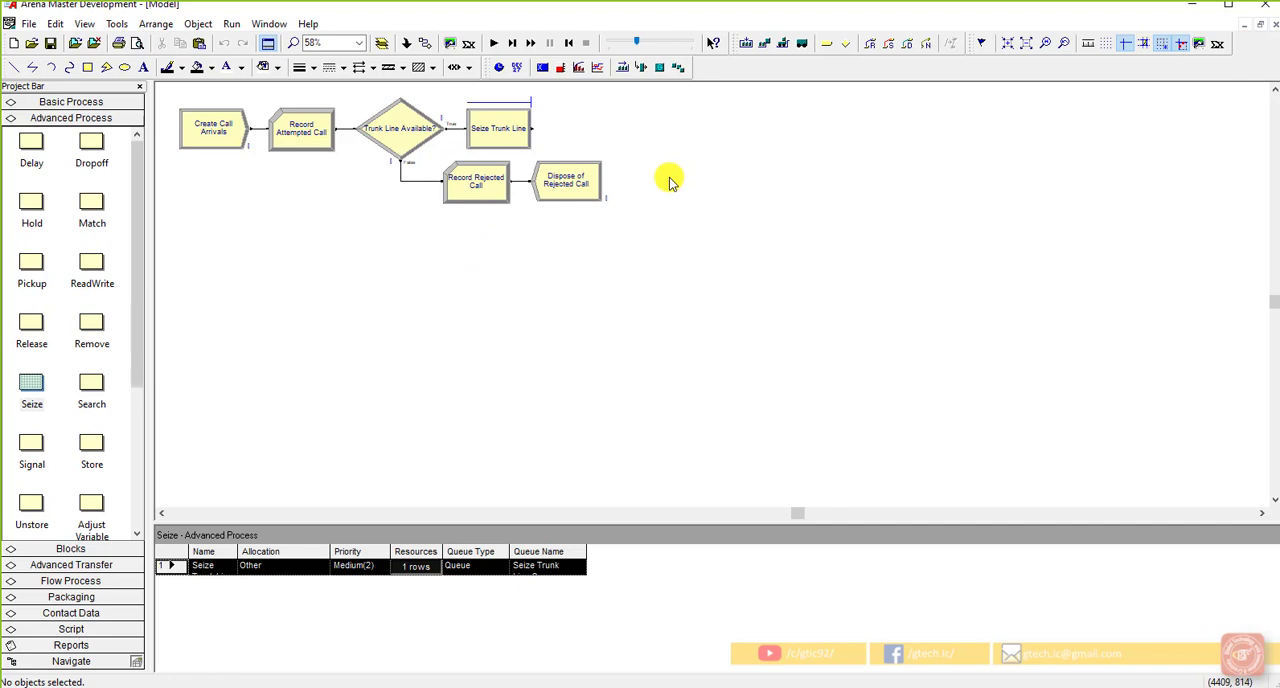
Step: Review the Seize Trunk Line module's name, resource and queue settings
{"action": "double_click", "coordinate": [499, 128]}
{"action": "left_click", "coordinate": [552, 284]}
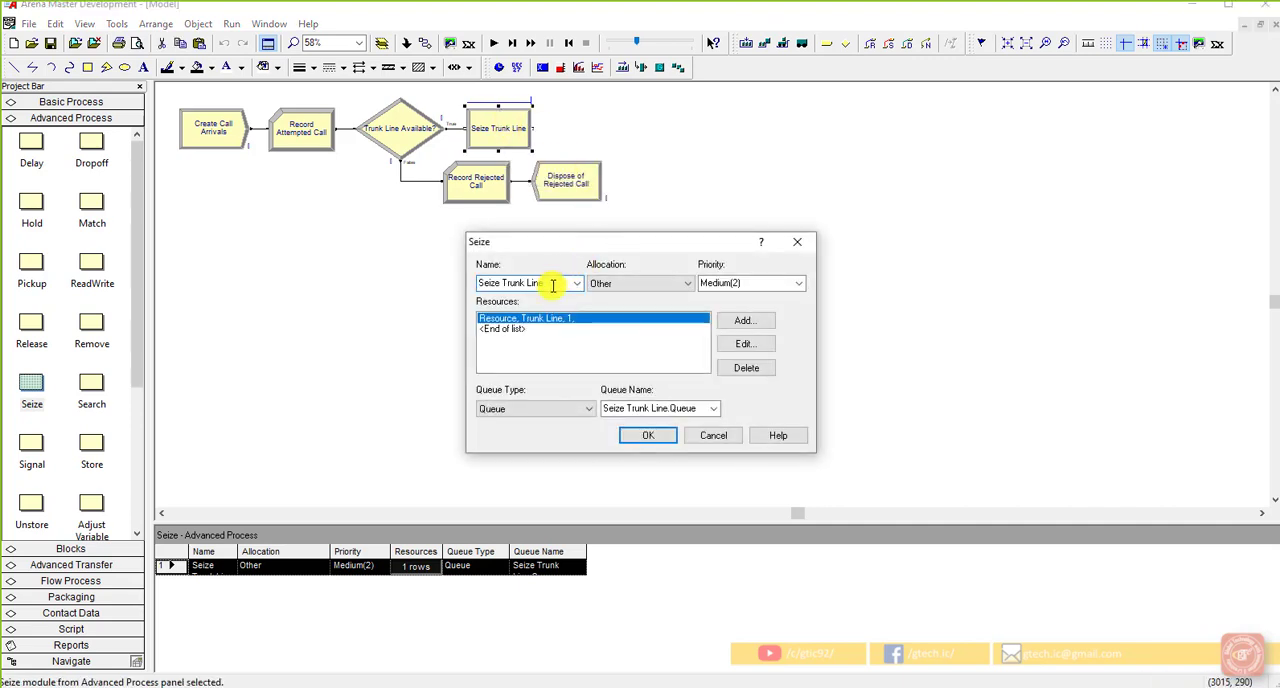
{"action": "left_click", "coordinate": [645, 435]}
{"action": "left_click", "coordinate": [683, 362]}
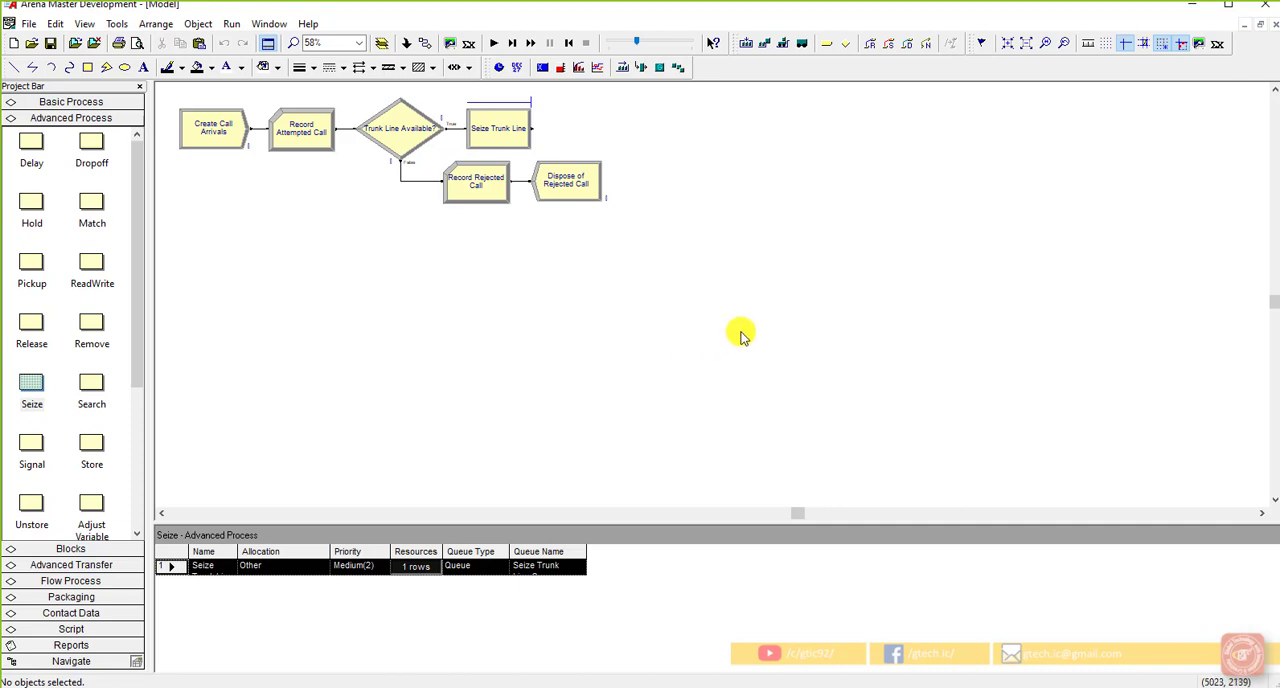
Step: Add an Assign module from the Basic Process template, connected after Seize Trunk Line
{"action": "left_click", "coordinate": [515, 116]}
{"action": "left_click", "coordinate": [51, 103]}
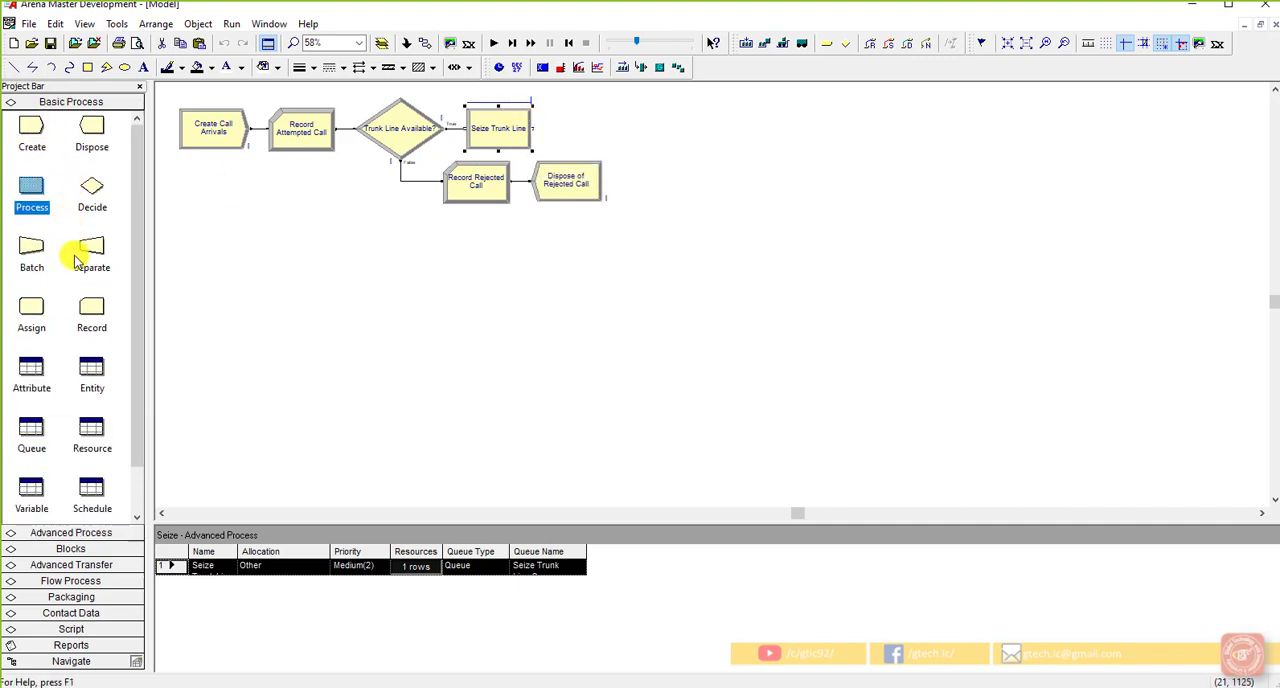
{"action": "left_click_drag", "start_coordinate": [37, 300], "coordinate": [552, 135]}
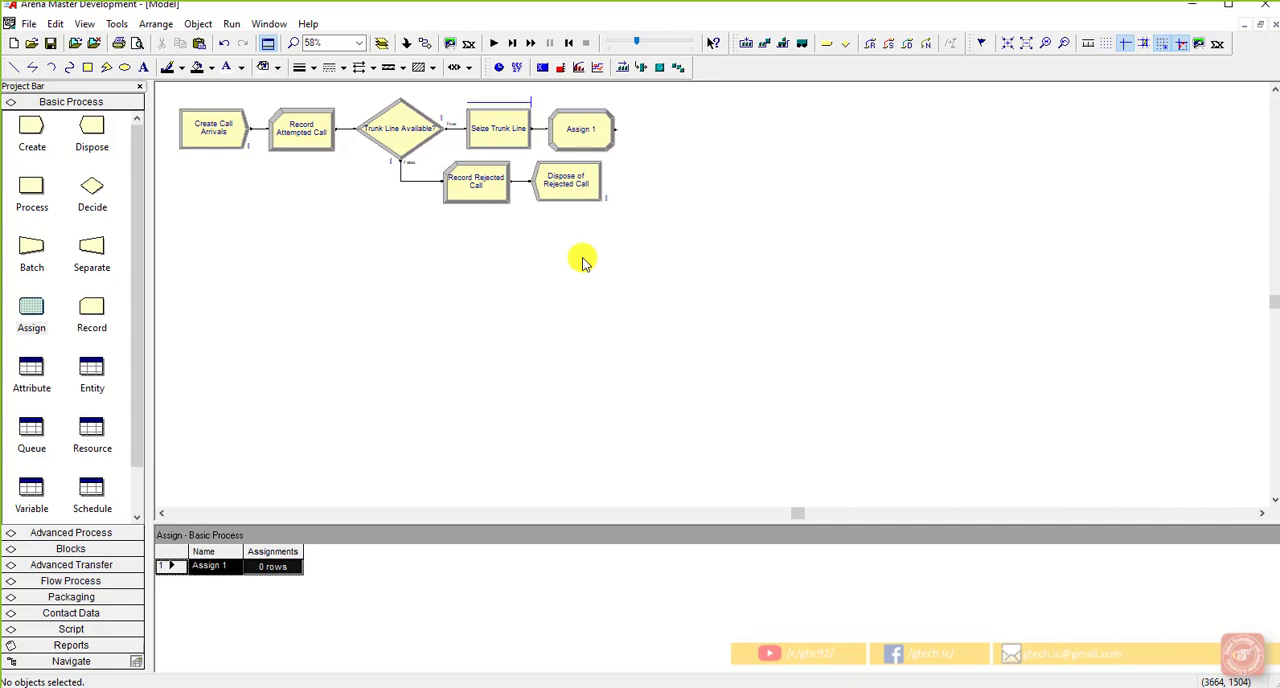
Step: Name the new Assign module Increment Active Call Counter
{"action": "double_click", "coordinate": [572, 129]}
{"action": "left_click", "coordinate": [559, 290]}
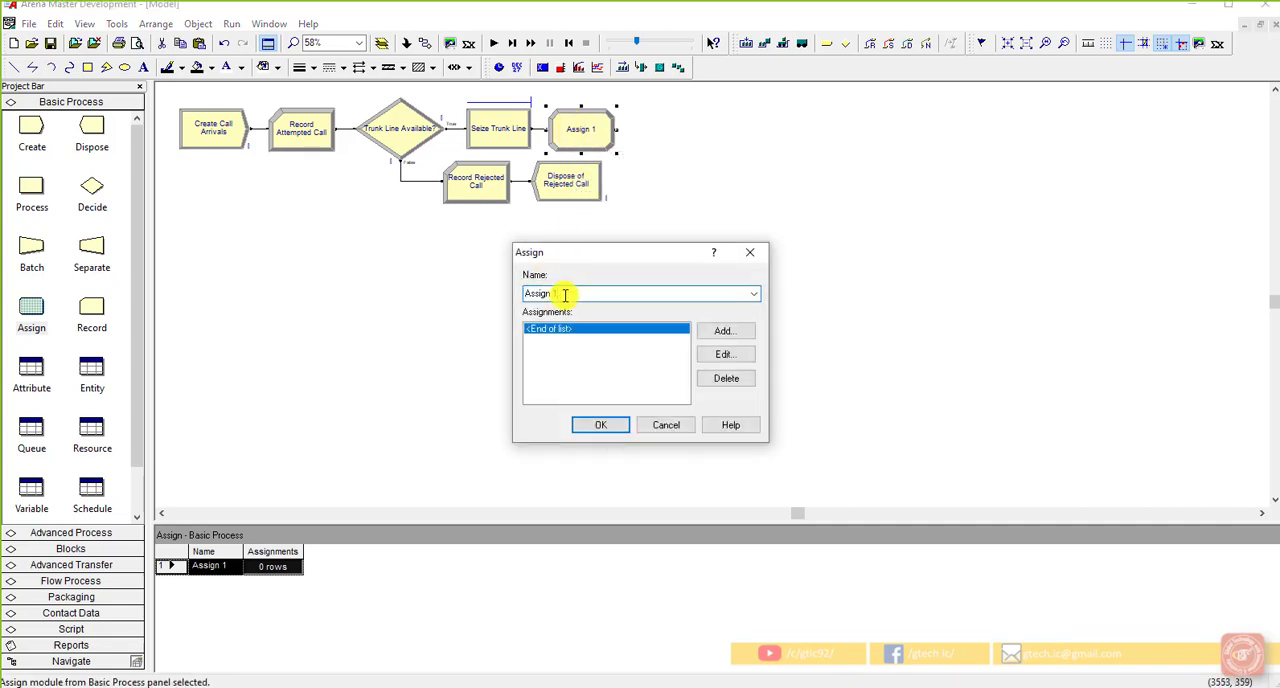
{"action": "left_click_drag", "start_coordinate": [563, 290], "coordinate": [503, 286]}
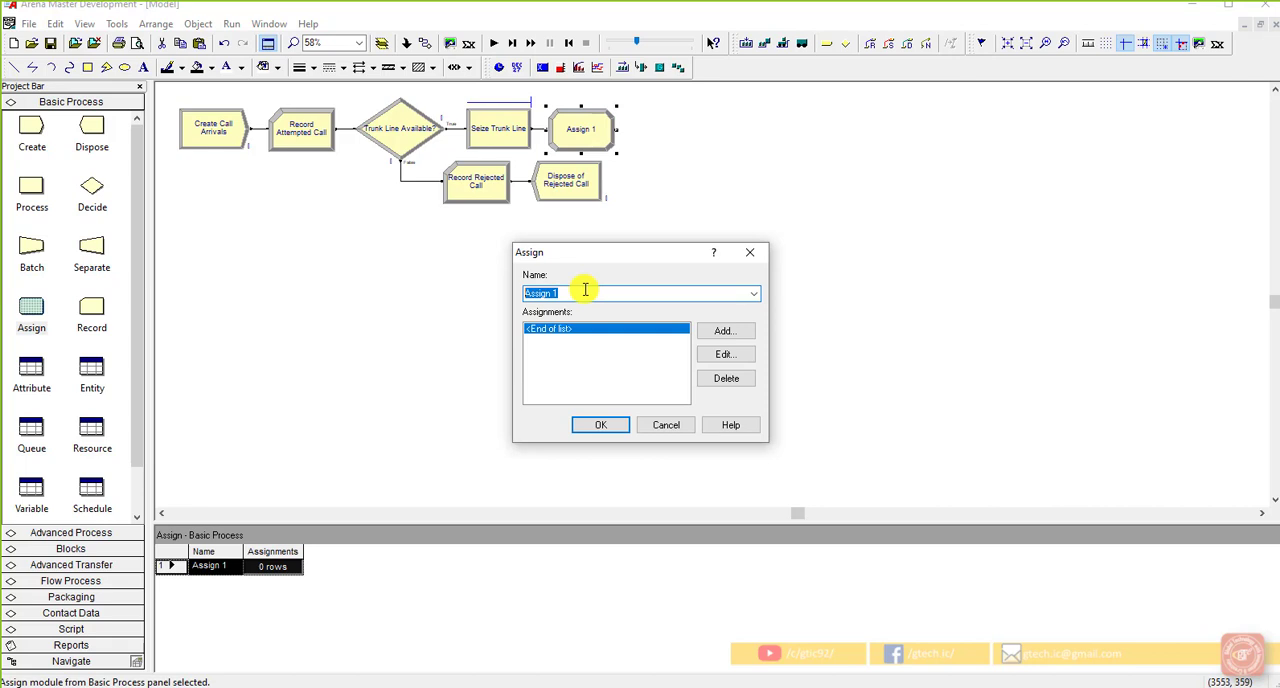
{"action": "type", "text": "Increme"}
{"action": "type", "text": "nt"}
{"action": "type", "text": " Accept "}
{"action": "type", "text": "Call Cou"}
{"action": "type", "text": "nter"}
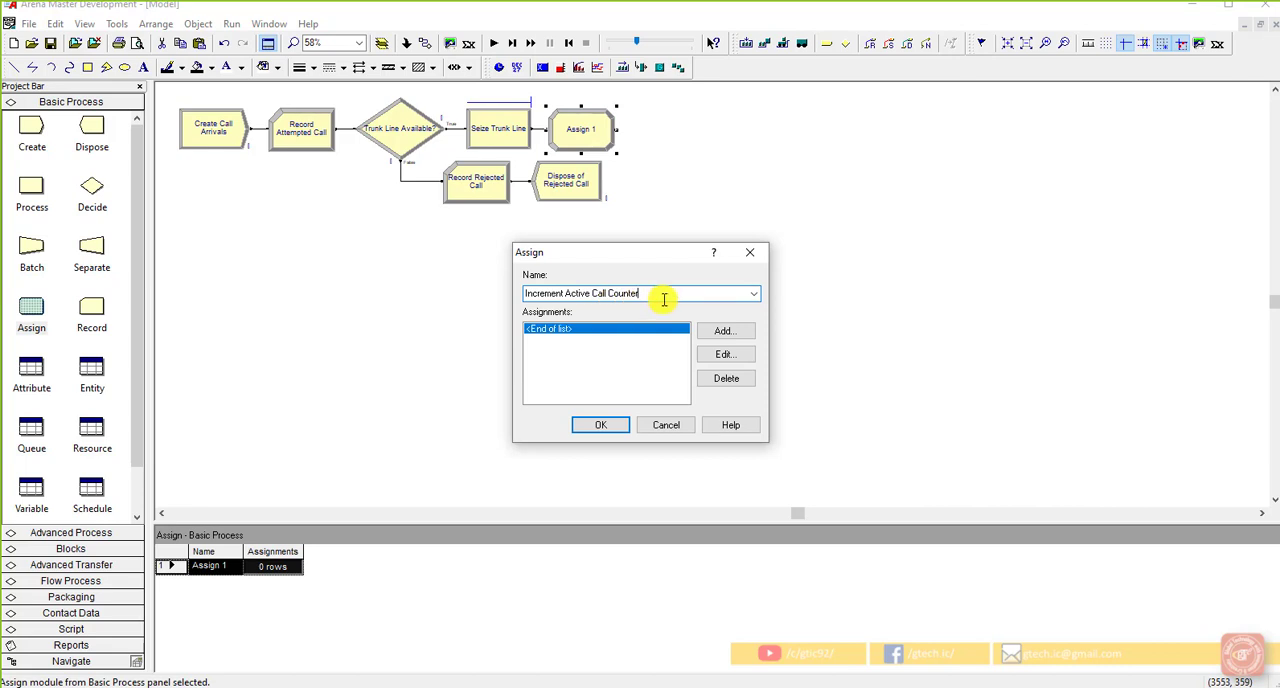
Step: Add an assignment of type Variable to Increment Active Call Counter, with the variable name TotalWIP
{"action": "left_click", "coordinate": [715, 330]}
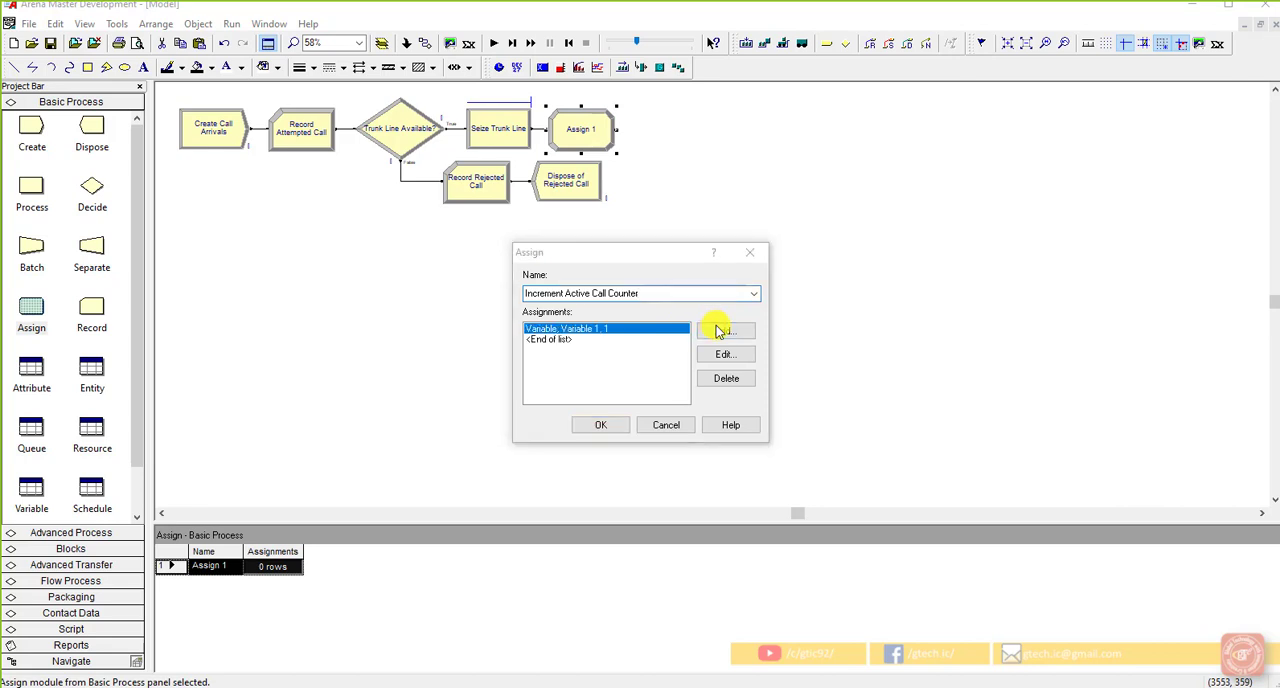
{"action": "left_click_drag", "start_coordinate": [667, 288], "coordinate": [827, 320]}
{"action": "left_click", "coordinate": [688, 358]}
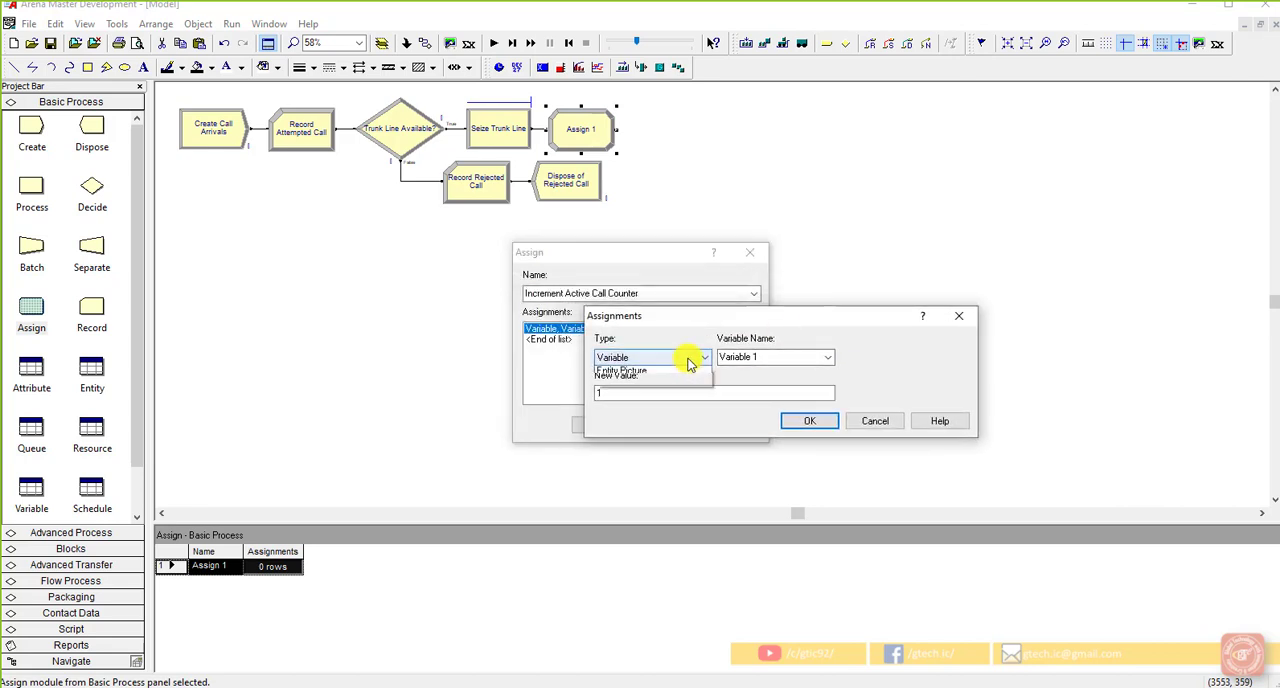
{"action": "left_click", "coordinate": [688, 362]}
{"action": "left_click", "coordinate": [760, 358]}
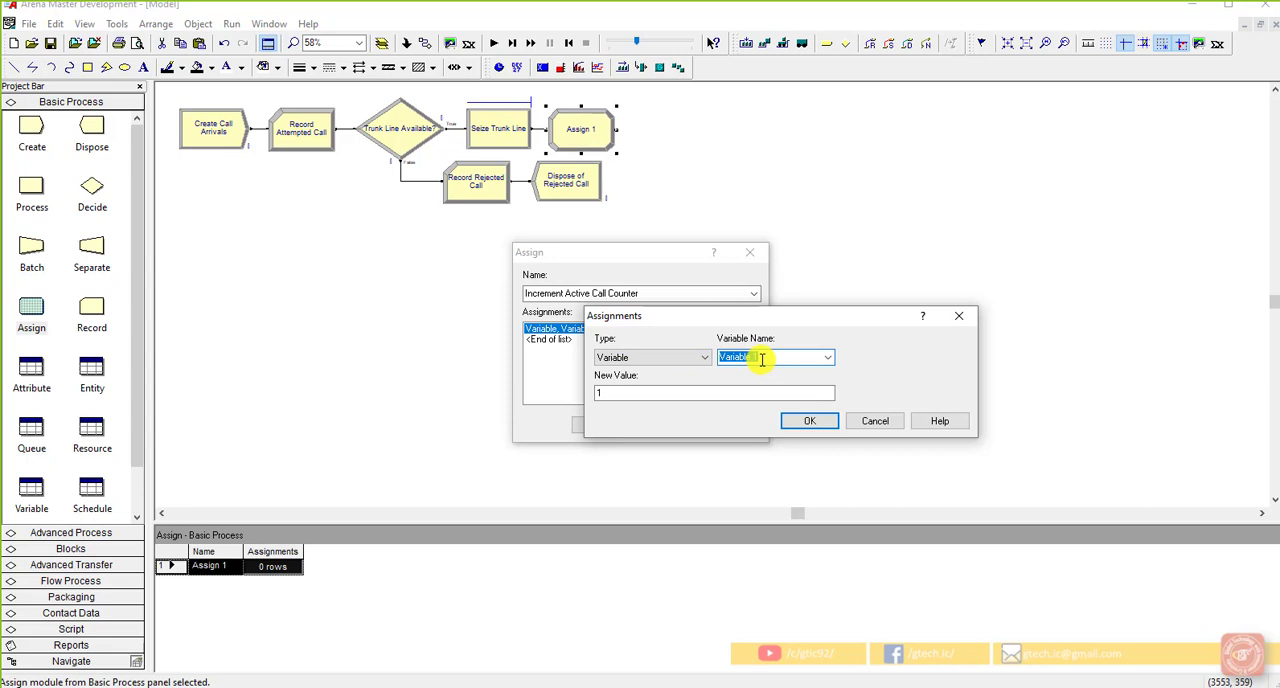
{"action": "type", "text": "TotalWIP"}
{"action": "left_click", "coordinate": [700, 393]}
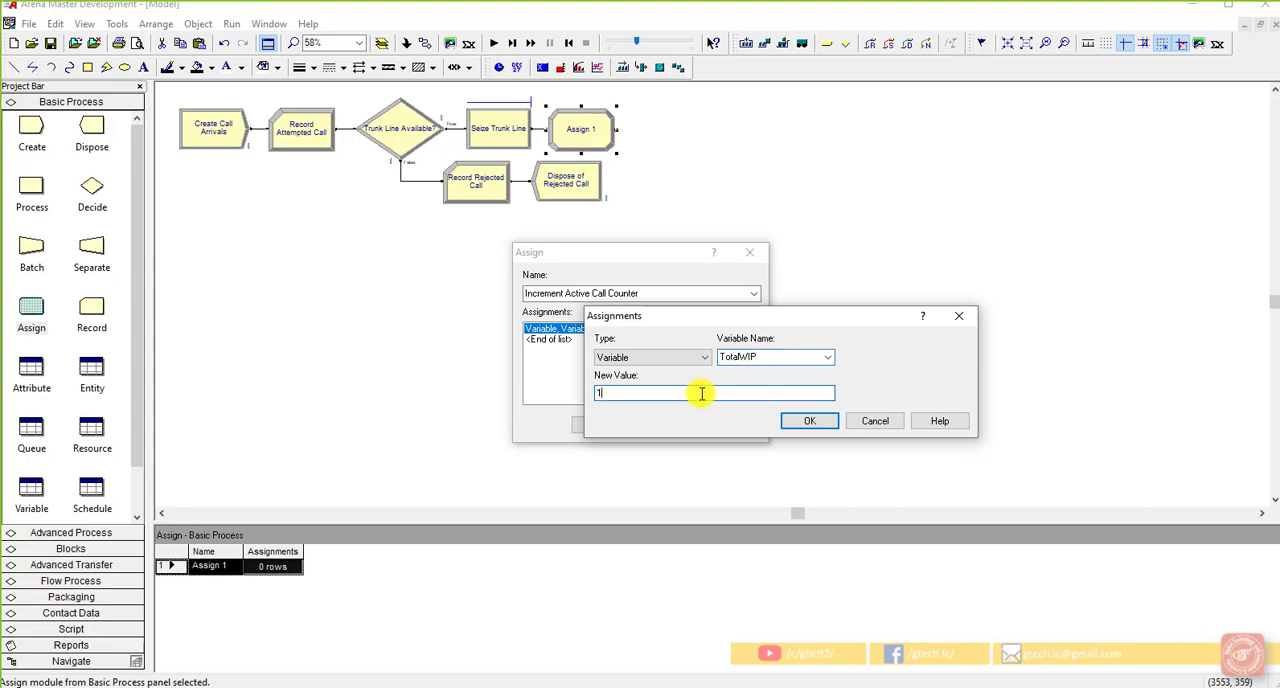
{"action": "right_click", "coordinate": [702, 394]}
{"action": "left_click", "coordinate": [760, 527]}
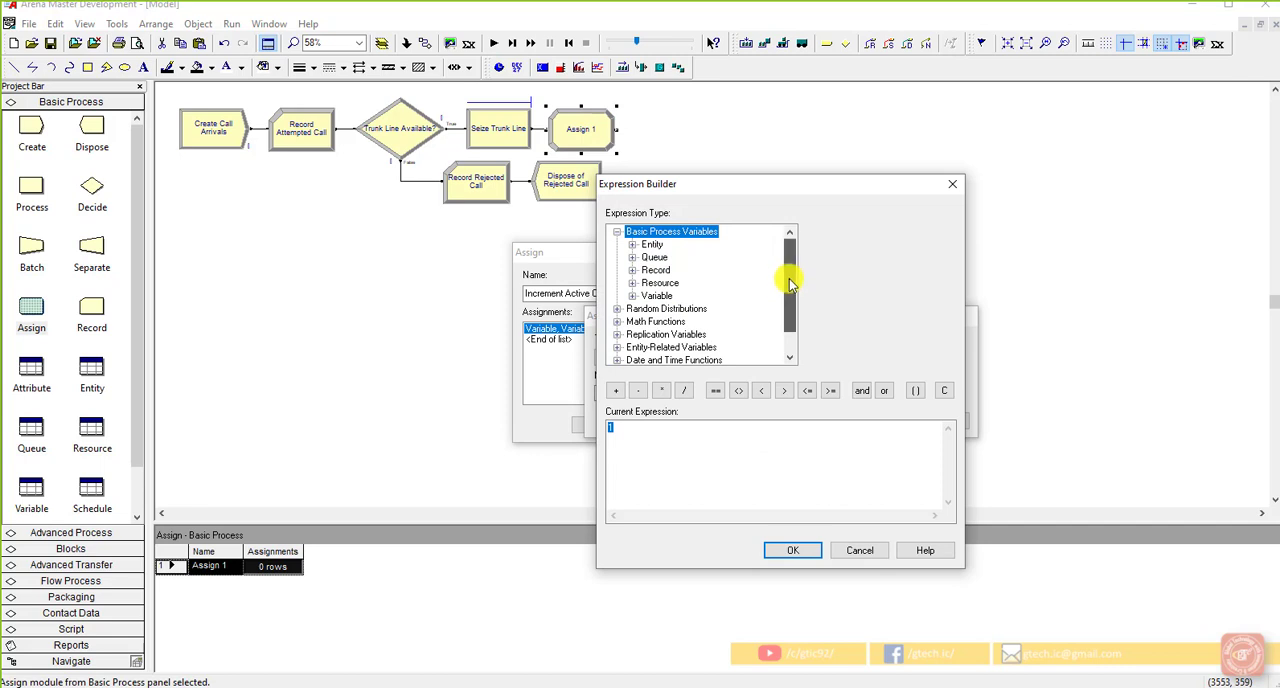
{"action": "left_click", "coordinate": [632, 296]}
{"action": "left_click", "coordinate": [680, 286]}
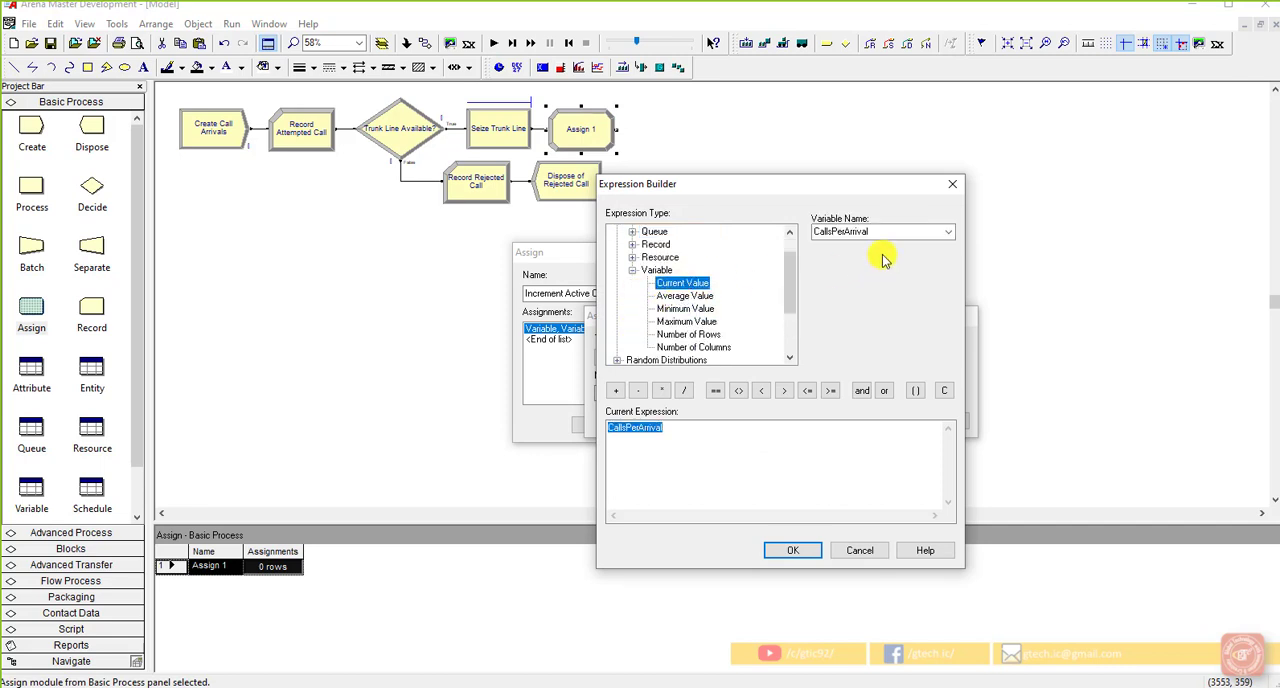
{"action": "left_click", "coordinate": [948, 232]}
{"action": "left_click", "coordinate": [905, 297]}
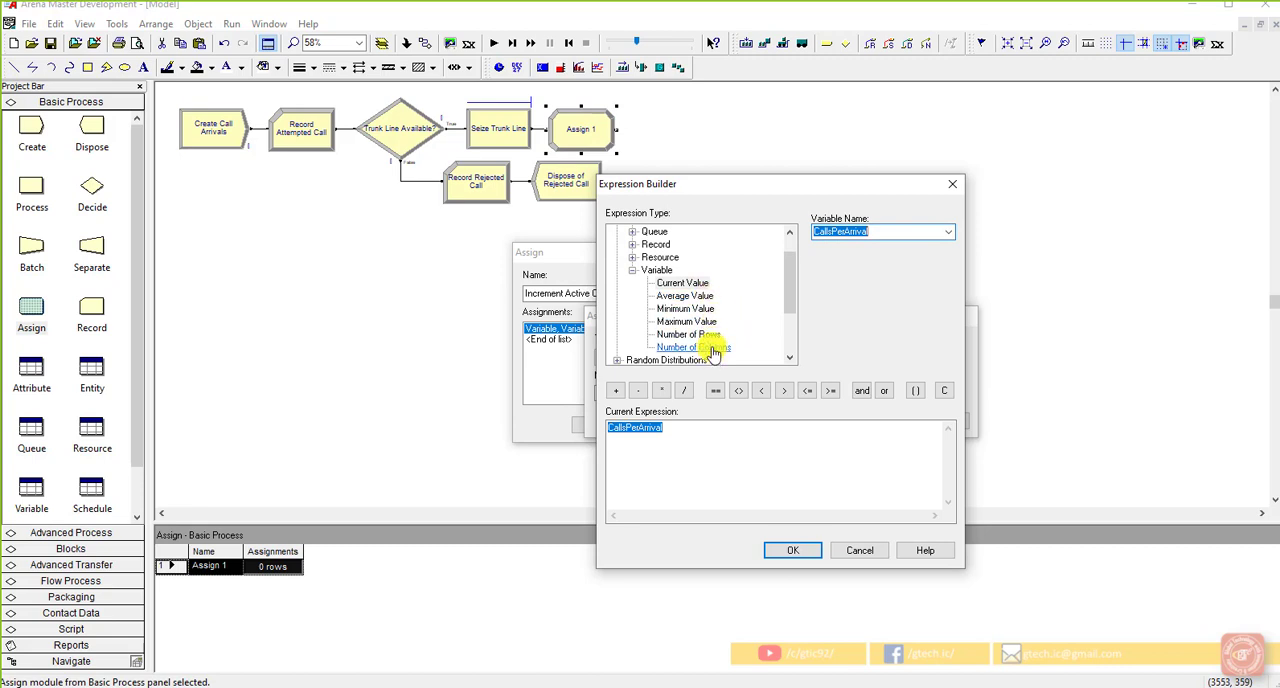
{"action": "left_click", "coordinate": [713, 347]}
{"action": "left_click", "coordinate": [948, 232]}
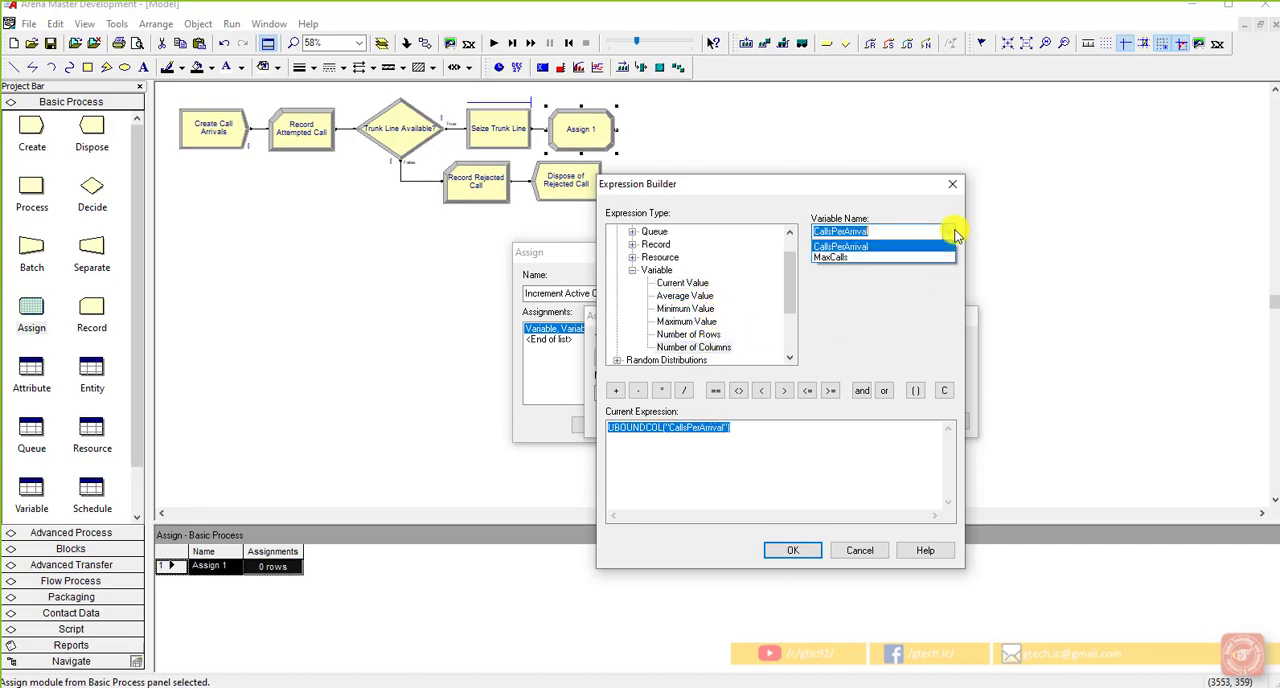
{"action": "left_click", "coordinate": [955, 234]}
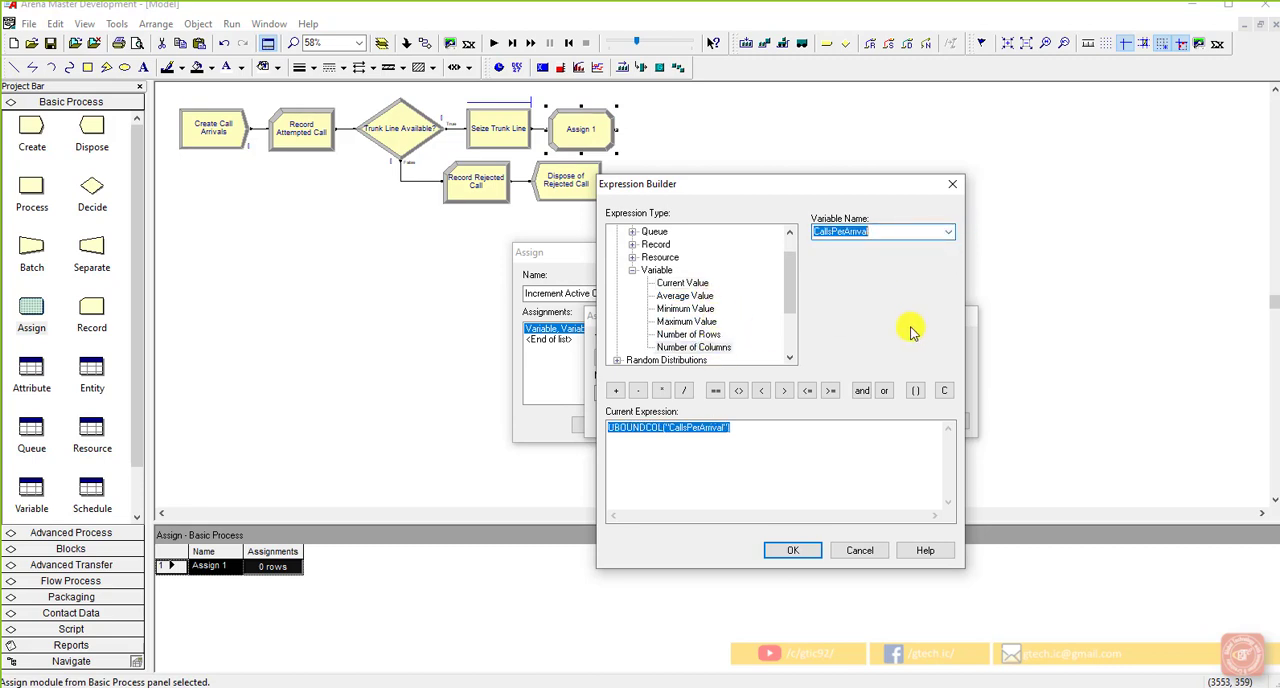
{"action": "left_click", "coordinate": [857, 550]}
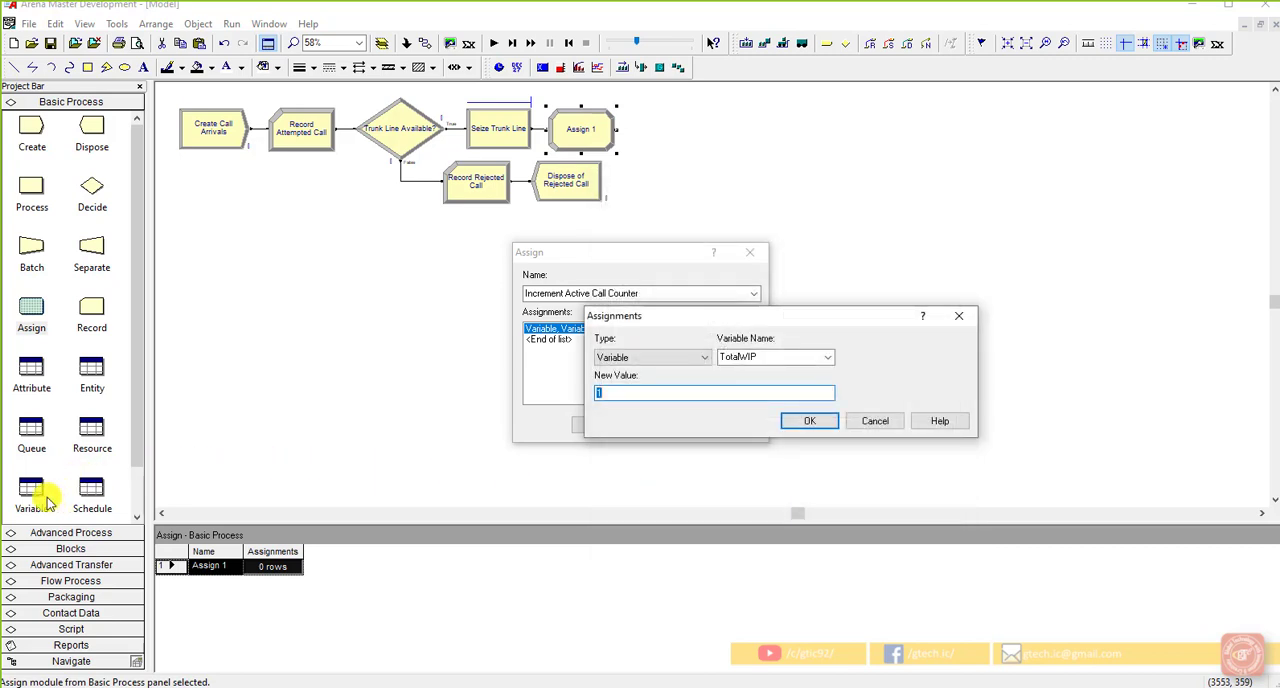
Step: Accept the TotalWIP assignment with a new value of 1 and apply the Assign module's settings
{"action": "left_click", "coordinate": [611, 394]}
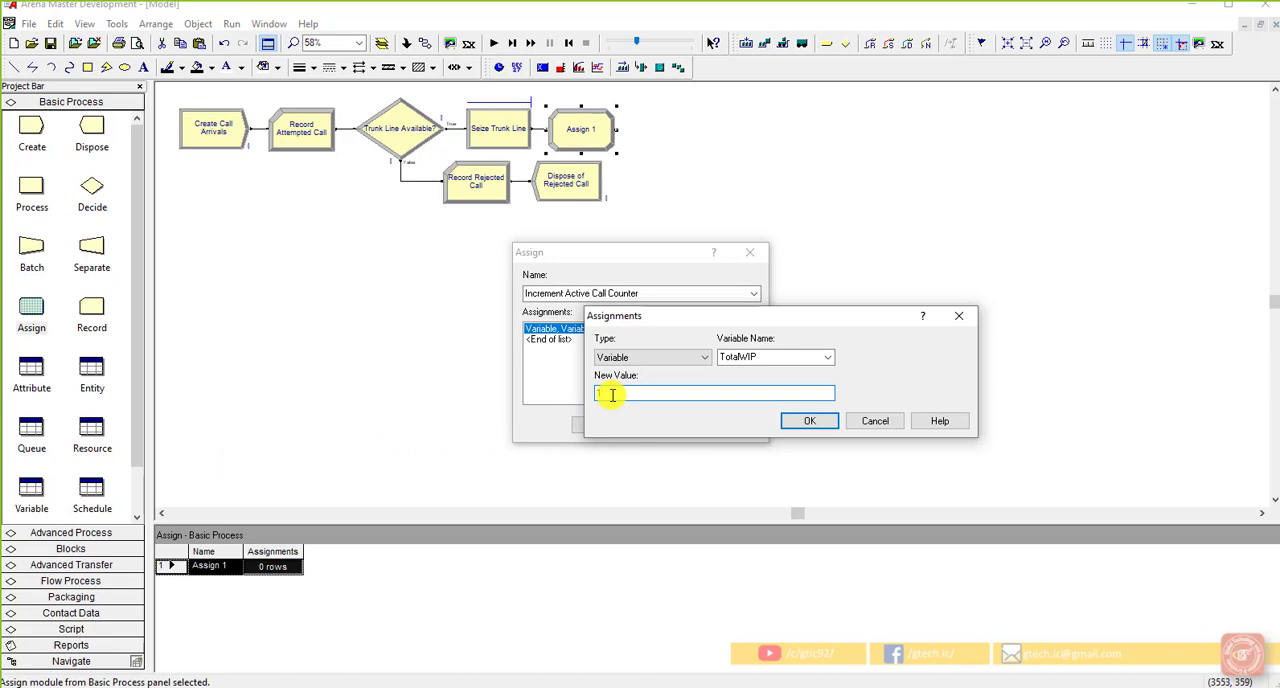
{"action": "double_click", "coordinate": [765, 357]}
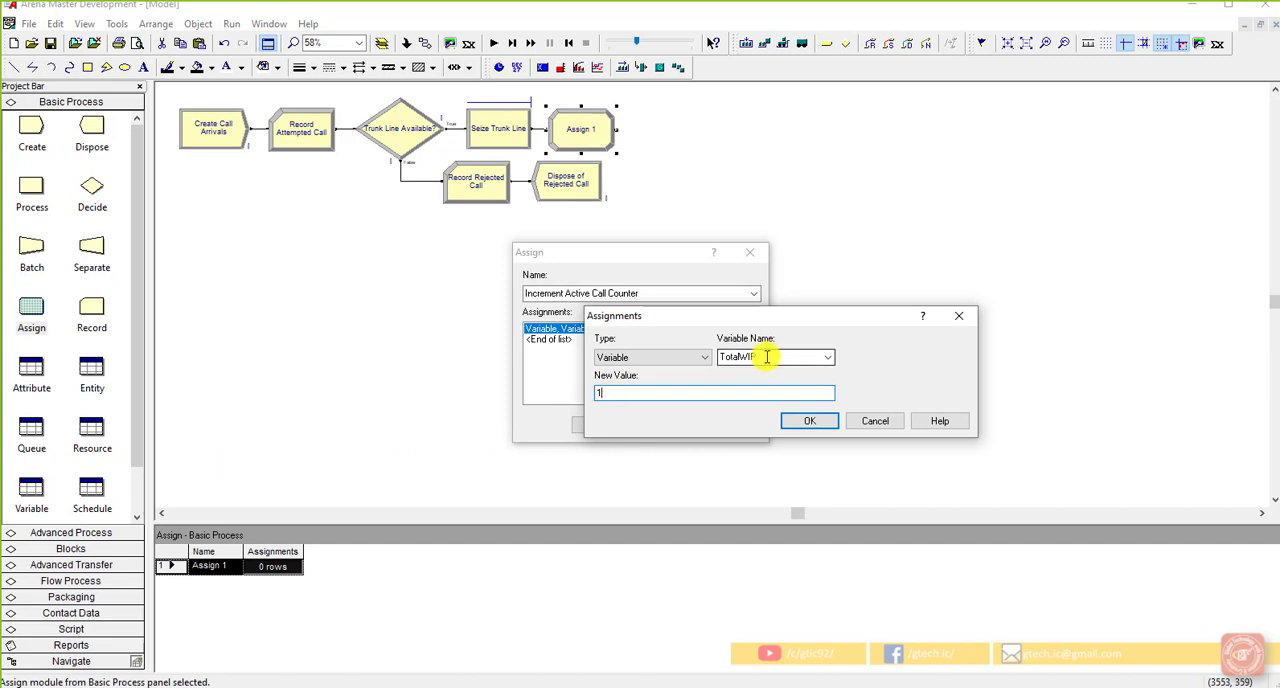
{"action": "left_click", "coordinate": [812, 420]}
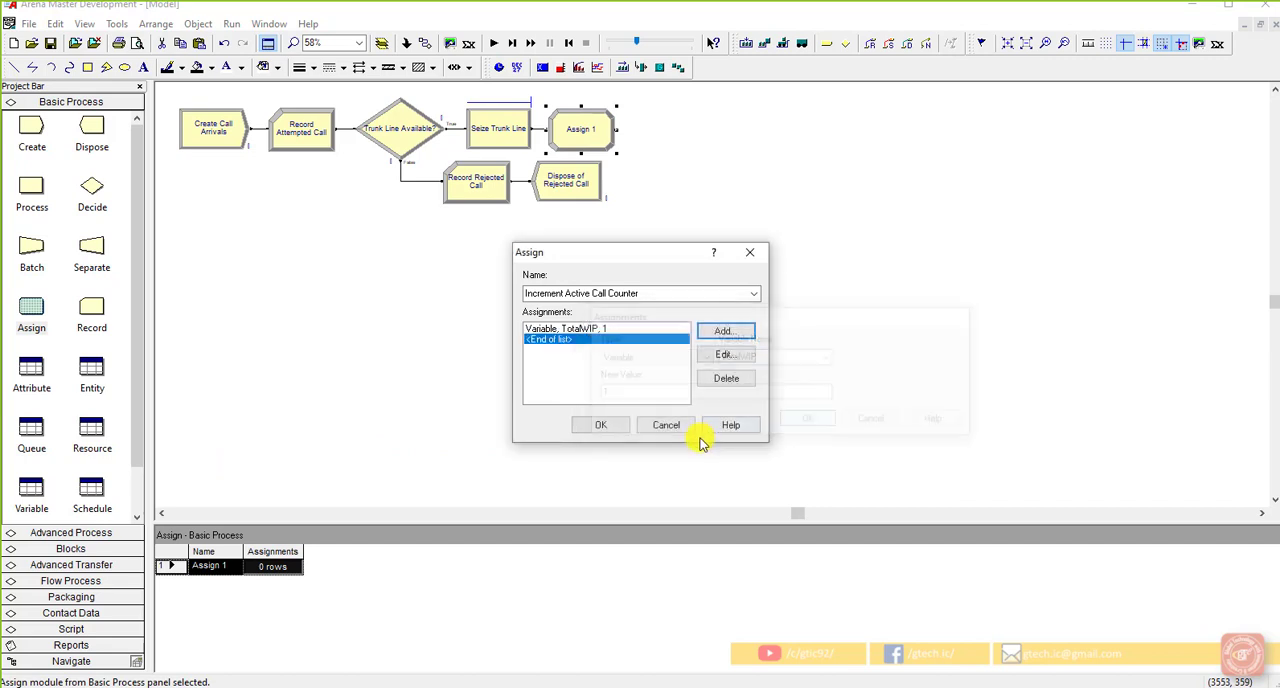
{"action": "left_click", "coordinate": [600, 426]}
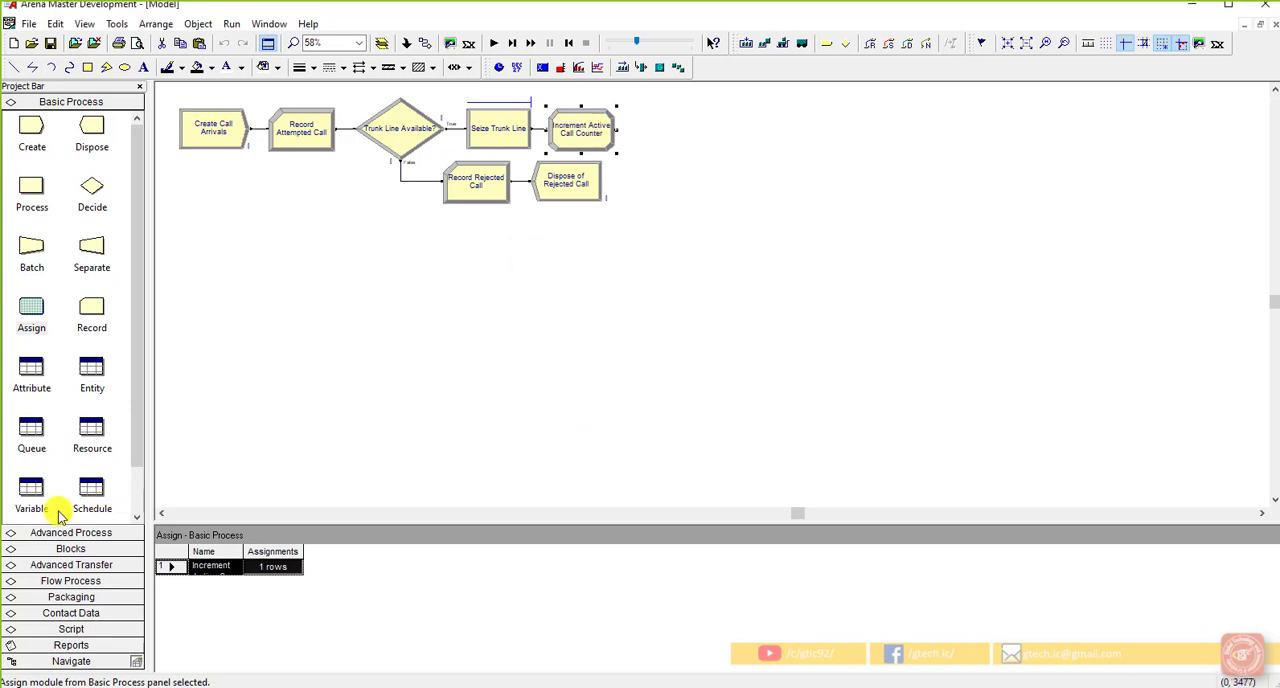
Step: Check the model's variable list for the TotalWIP entry
{"action": "left_click", "coordinate": [30, 490]}
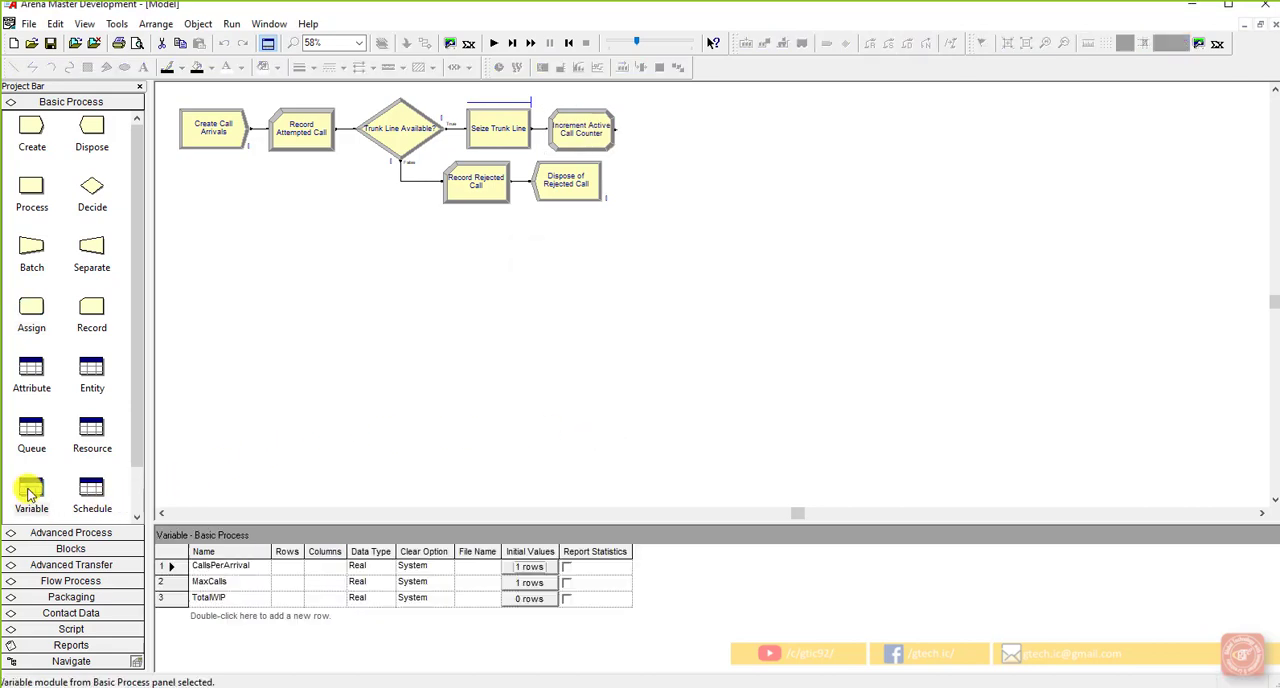
{"action": "left_click", "coordinate": [229, 602]}
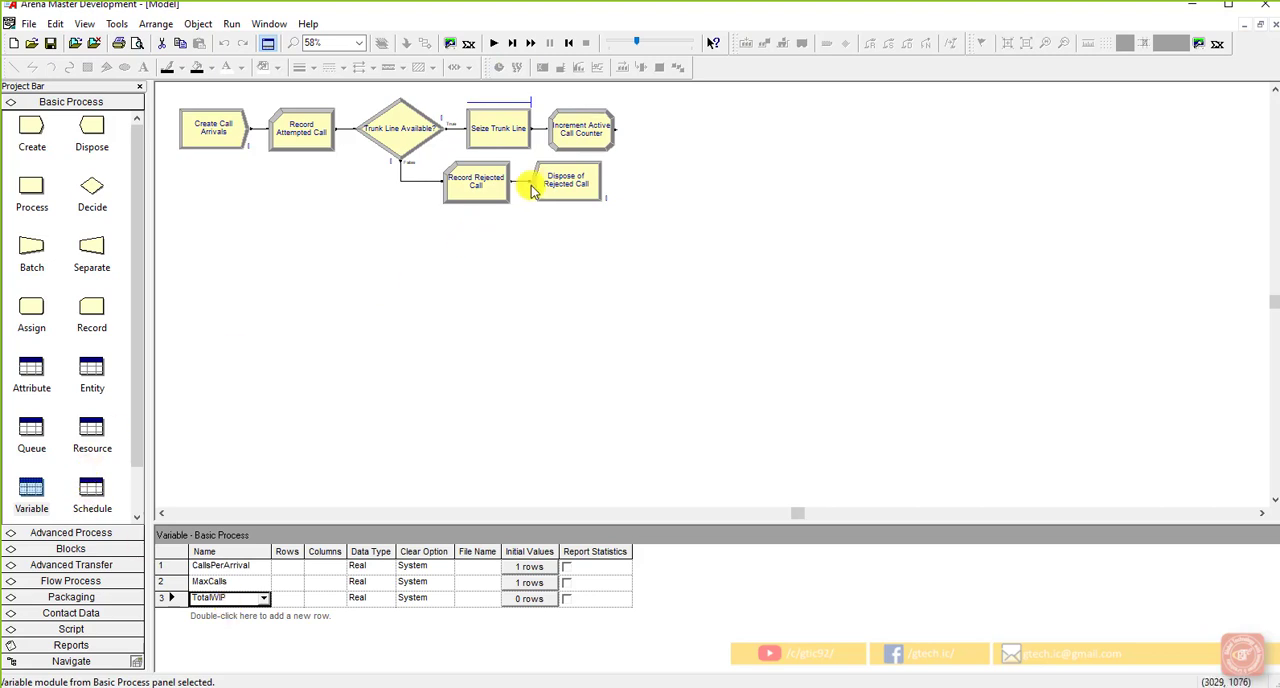
Step: In Increment Active Call Counter's TotalWIP assignment, use the Expression Builder to replace the new value expression with the current value of variable TotalWIP
{"action": "double_click", "coordinate": [580, 130]}
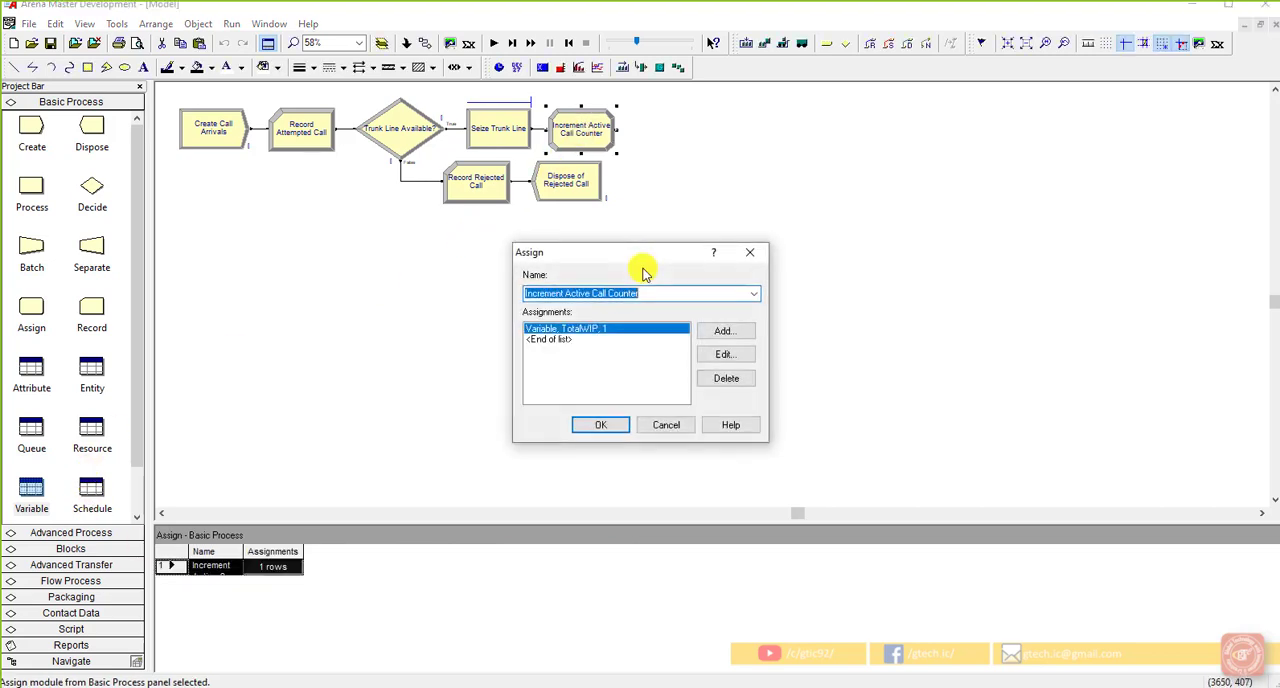
{"action": "left_click", "coordinate": [722, 355]}
{"action": "left_click", "coordinate": [564, 365]}
{"action": "right_click", "coordinate": [564, 365]}
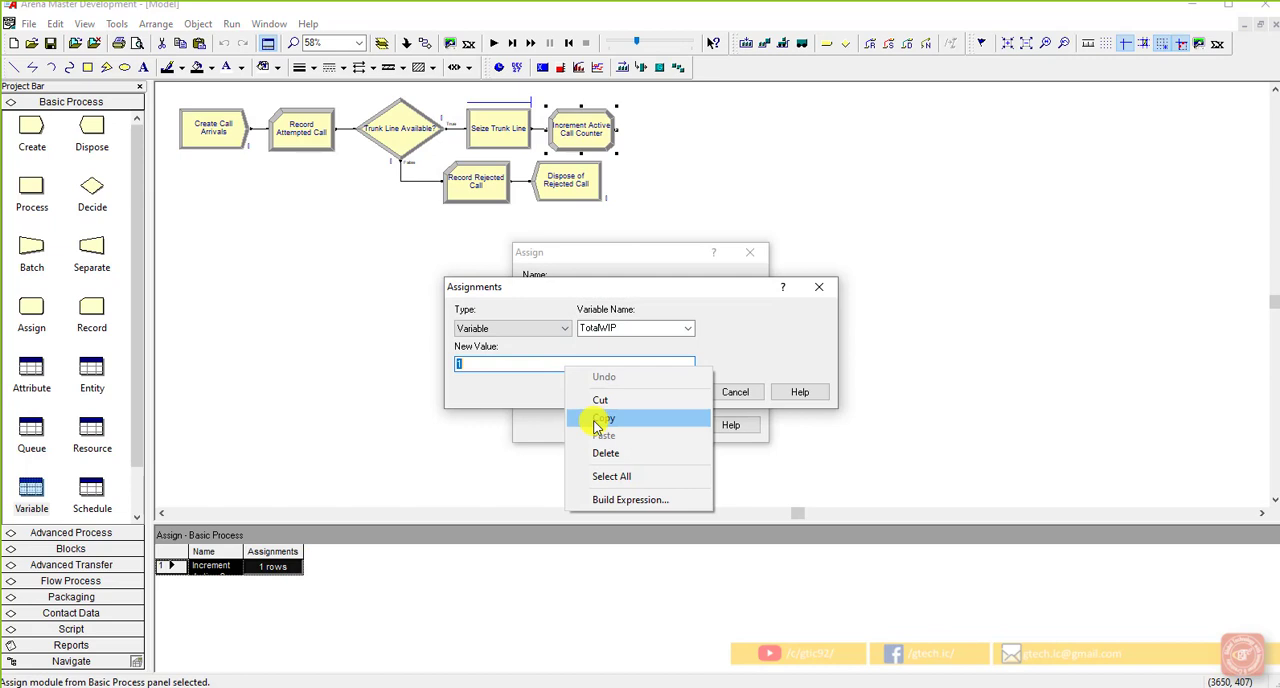
{"action": "left_click", "coordinate": [594, 500]}
{"action": "double_click", "coordinate": [519, 267]}
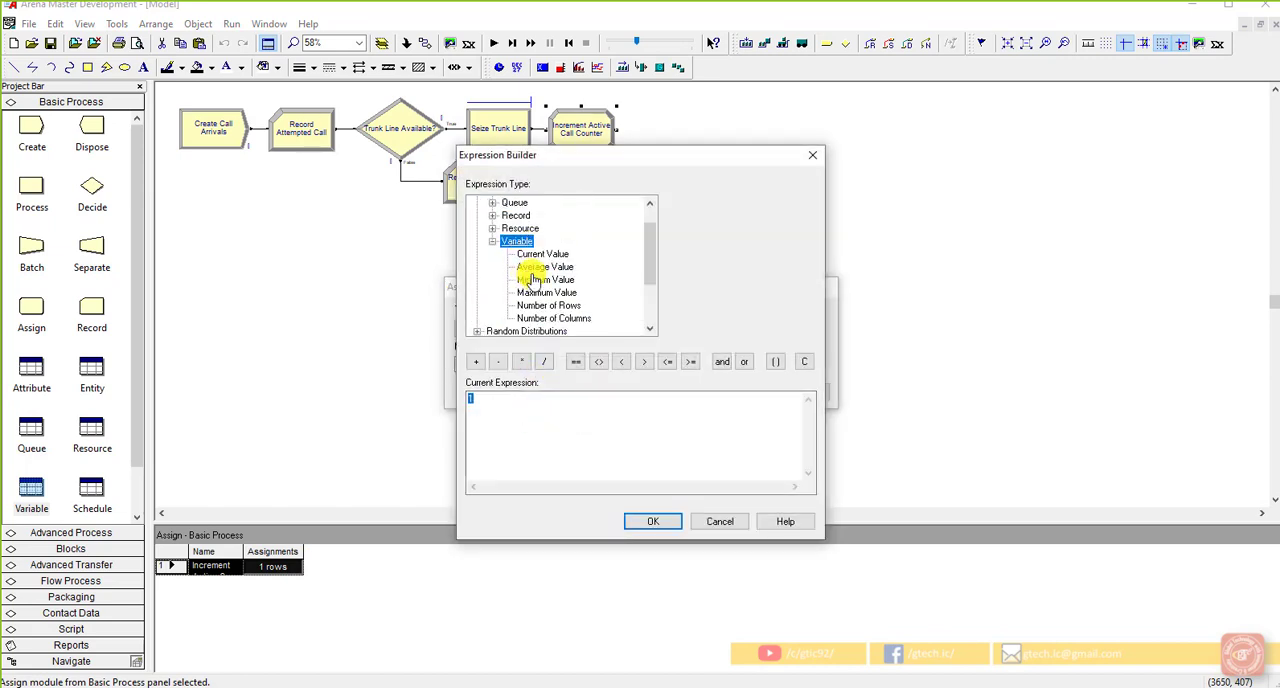
{"action": "left_click", "coordinate": [560, 254]}
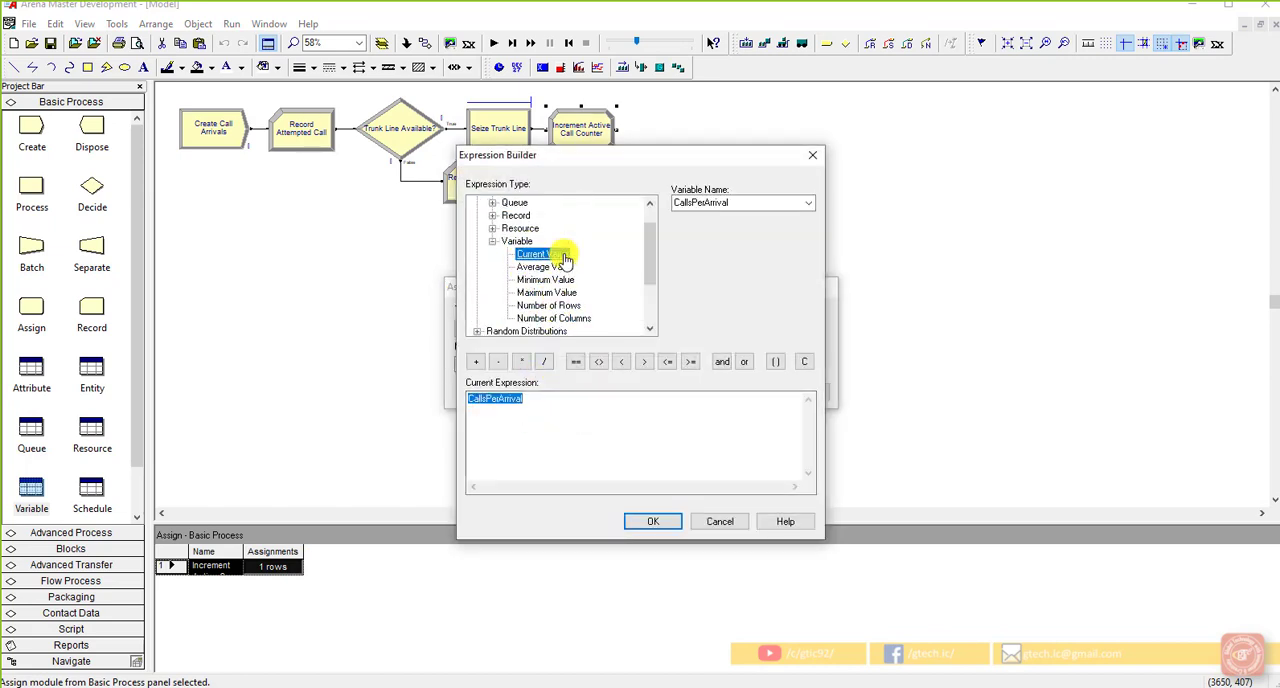
{"action": "left_click", "coordinate": [806, 202]}
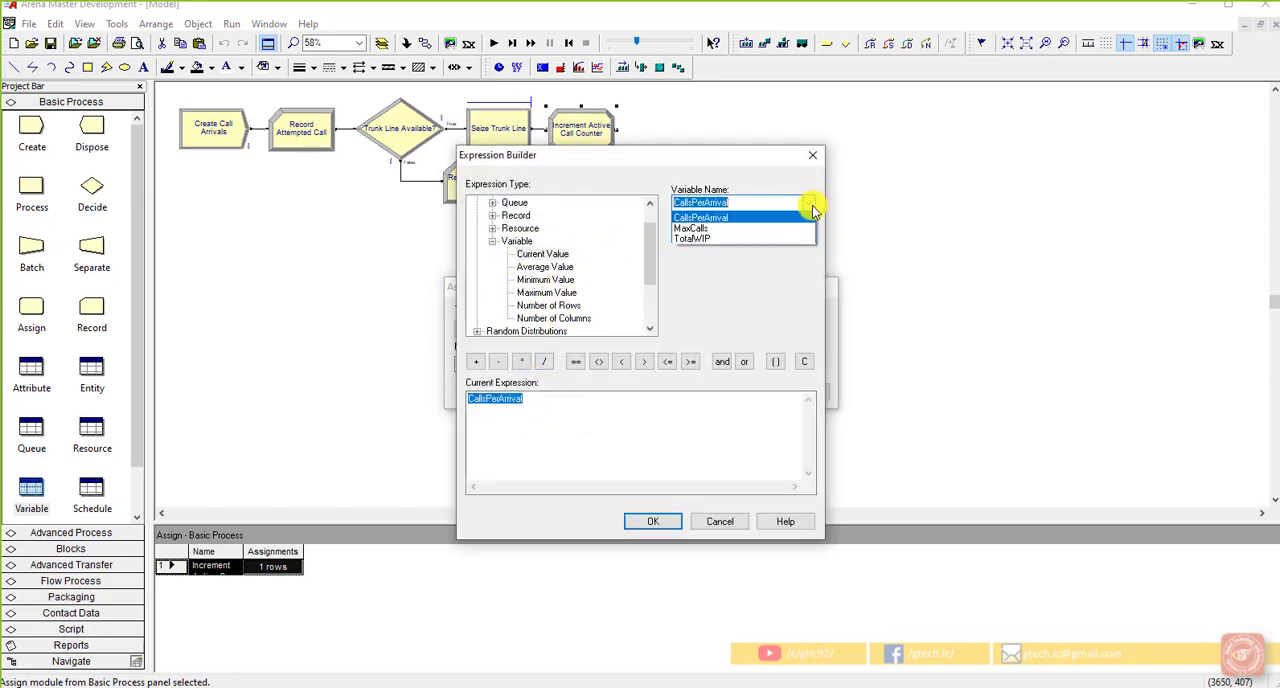
{"action": "left_click", "coordinate": [750, 238]}
Step: Complete the expression as TotalWIP + 1 and accept it as the assignment's new value
{"action": "left_click", "coordinate": [545, 411]}
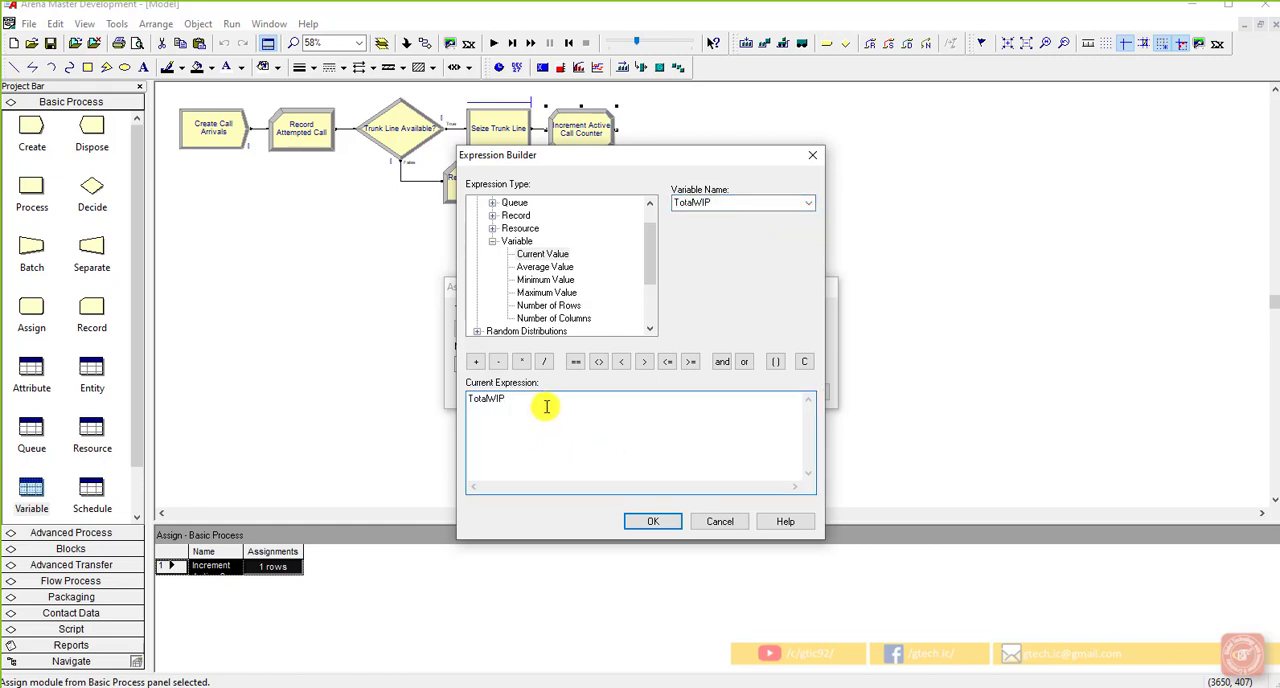
{"action": "left_click", "coordinate": [476, 361]}
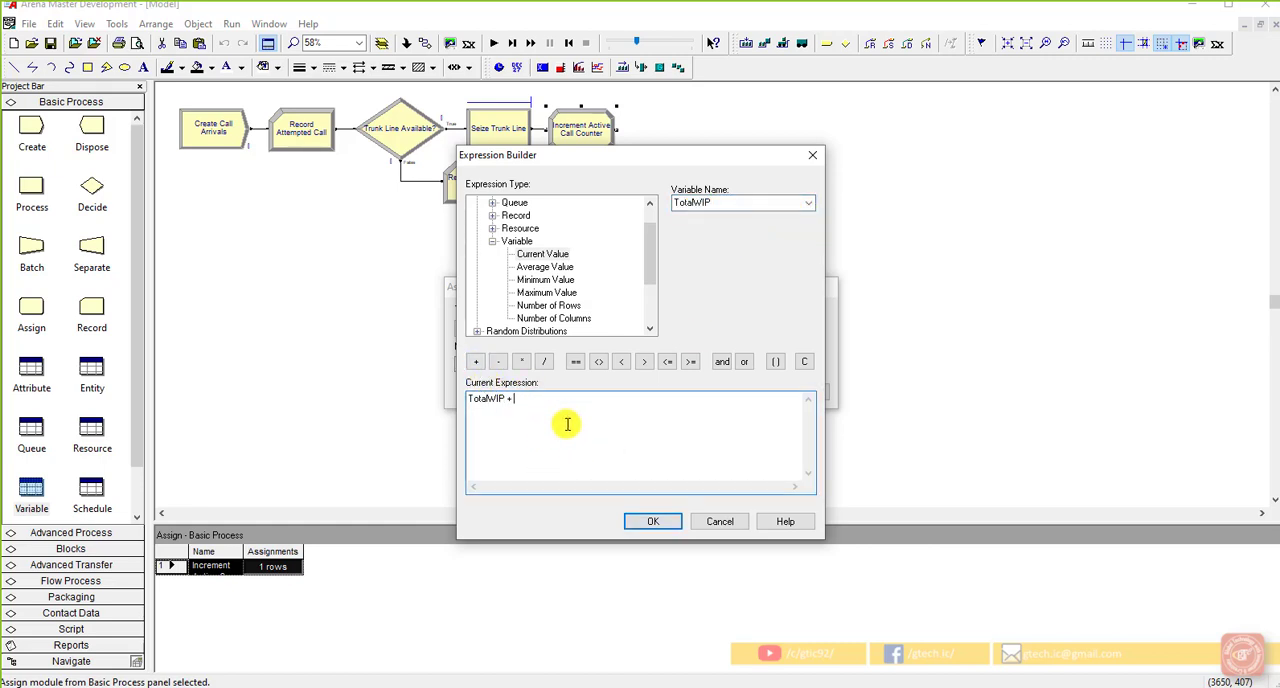
{"action": "type", "text": "1"}
{"action": "left_click", "coordinate": [636, 519]}
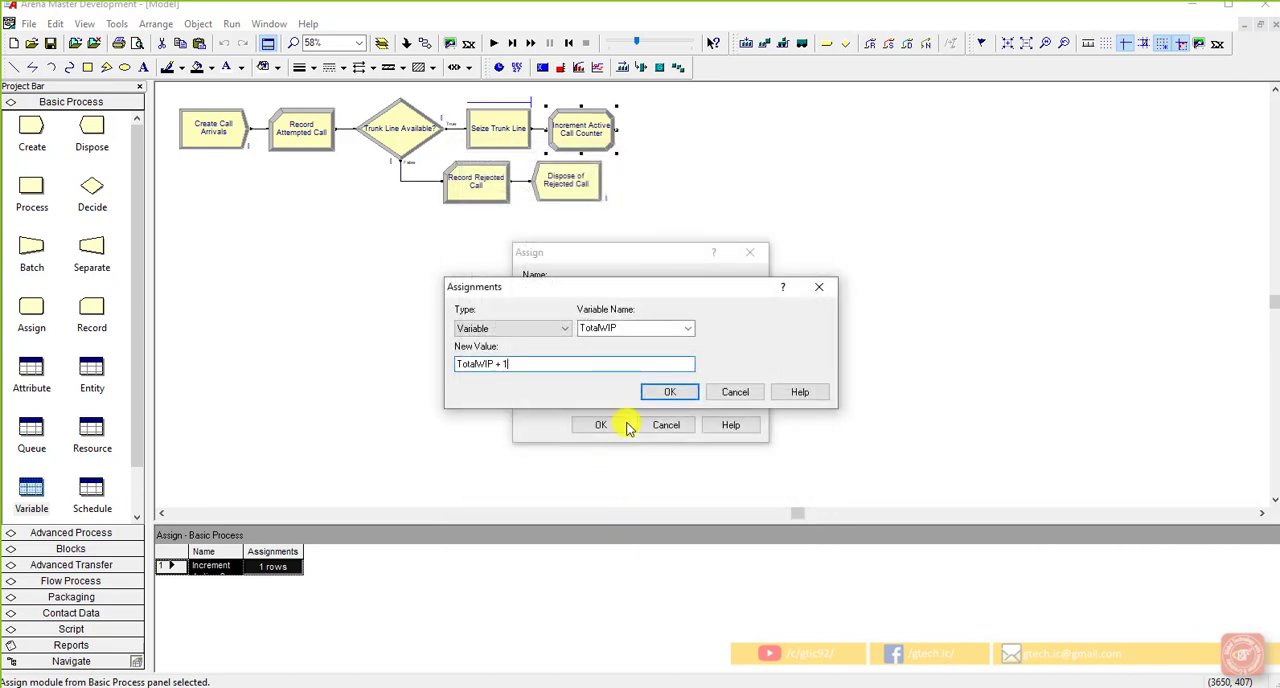
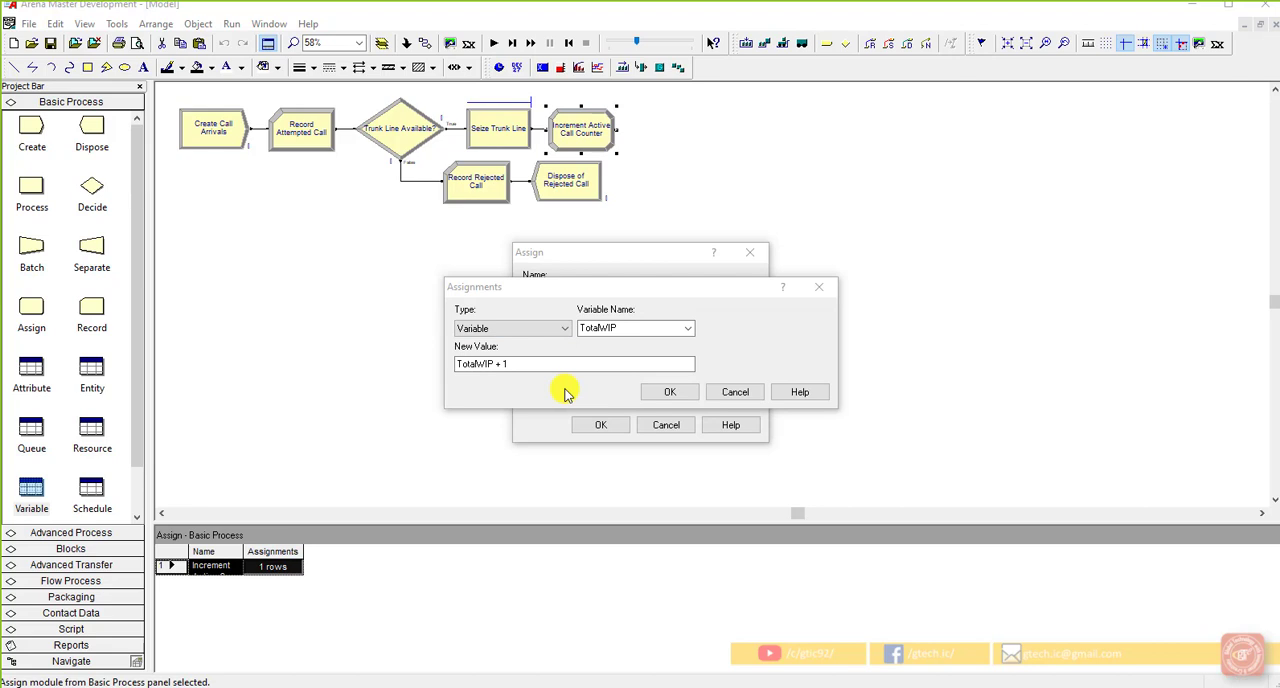
Step: Apply the TotalWIP + 1 assignment to Increment Active Call Counter and check the model's variable list
{"action": "left_click", "coordinate": [670, 394]}
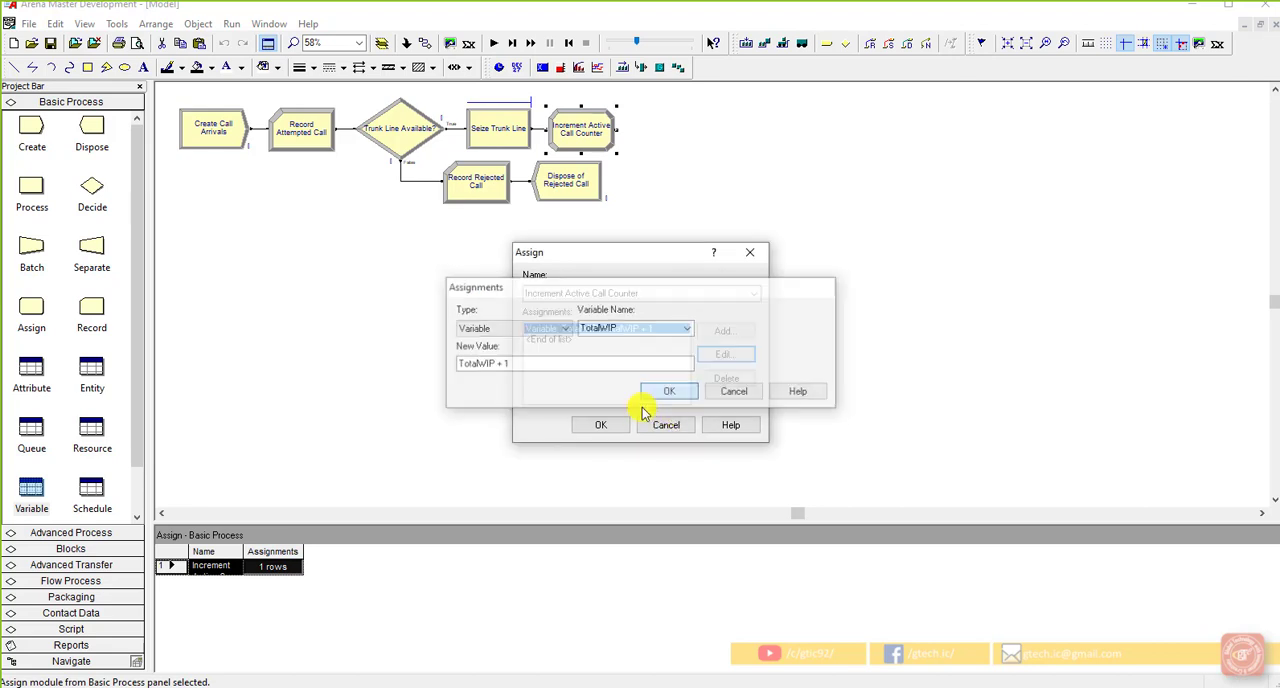
{"action": "left_click", "coordinate": [612, 426]}
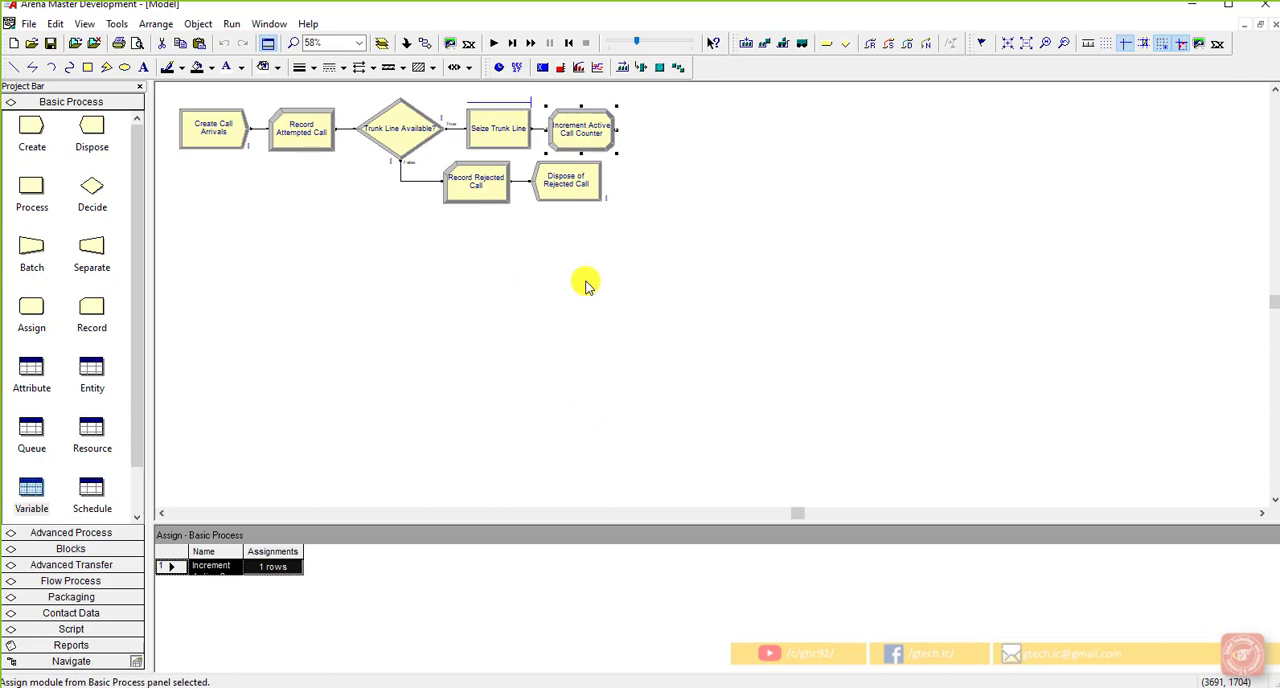
{"action": "left_click", "coordinate": [586, 285]}
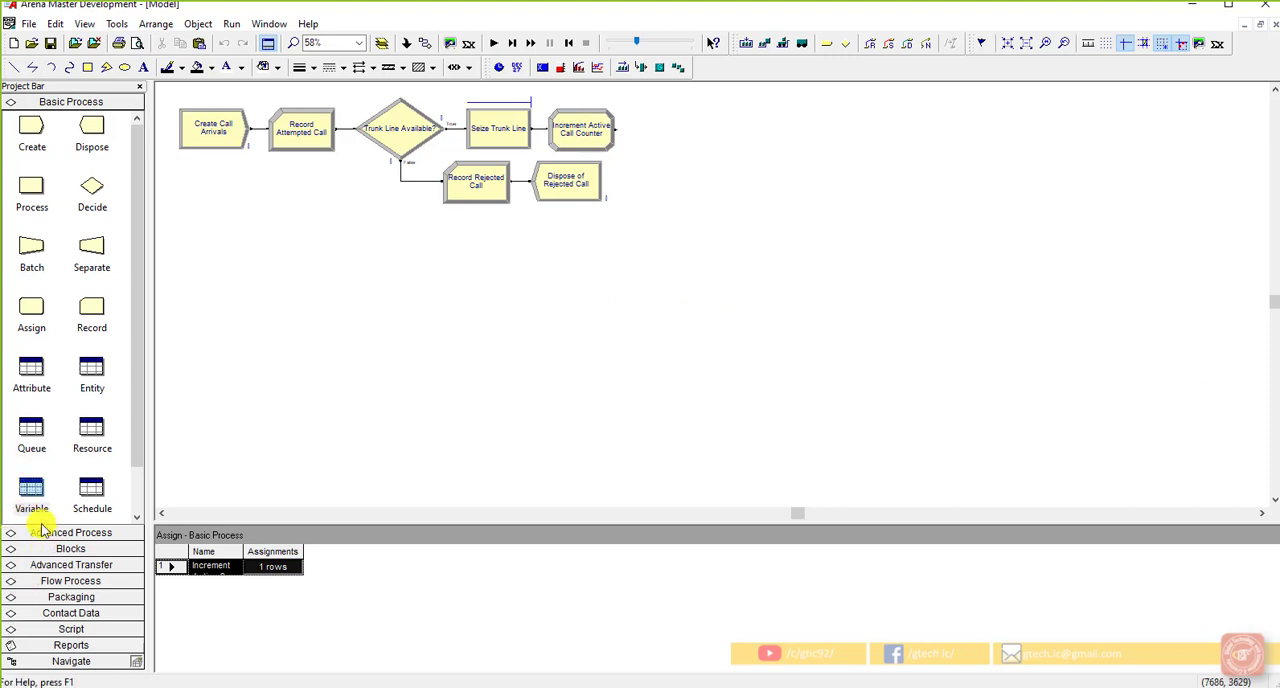
{"action": "left_click", "coordinate": [31, 490]}
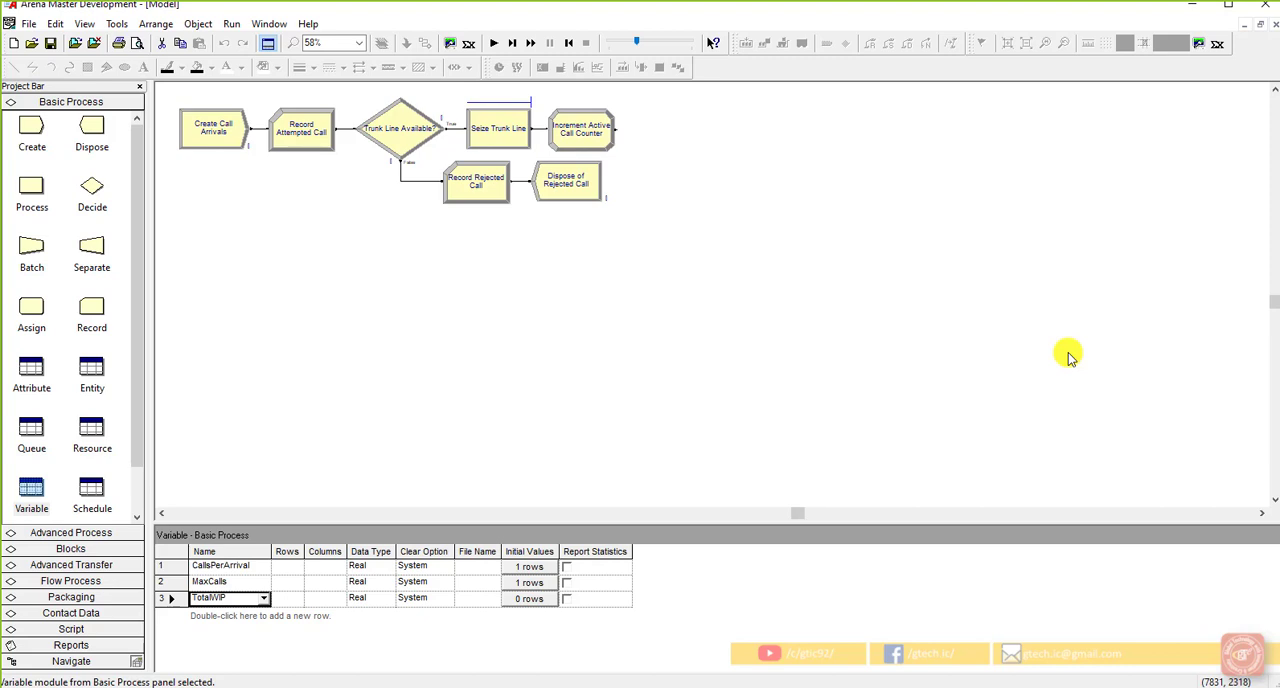
{"action": "left_click", "coordinate": [583, 120]}
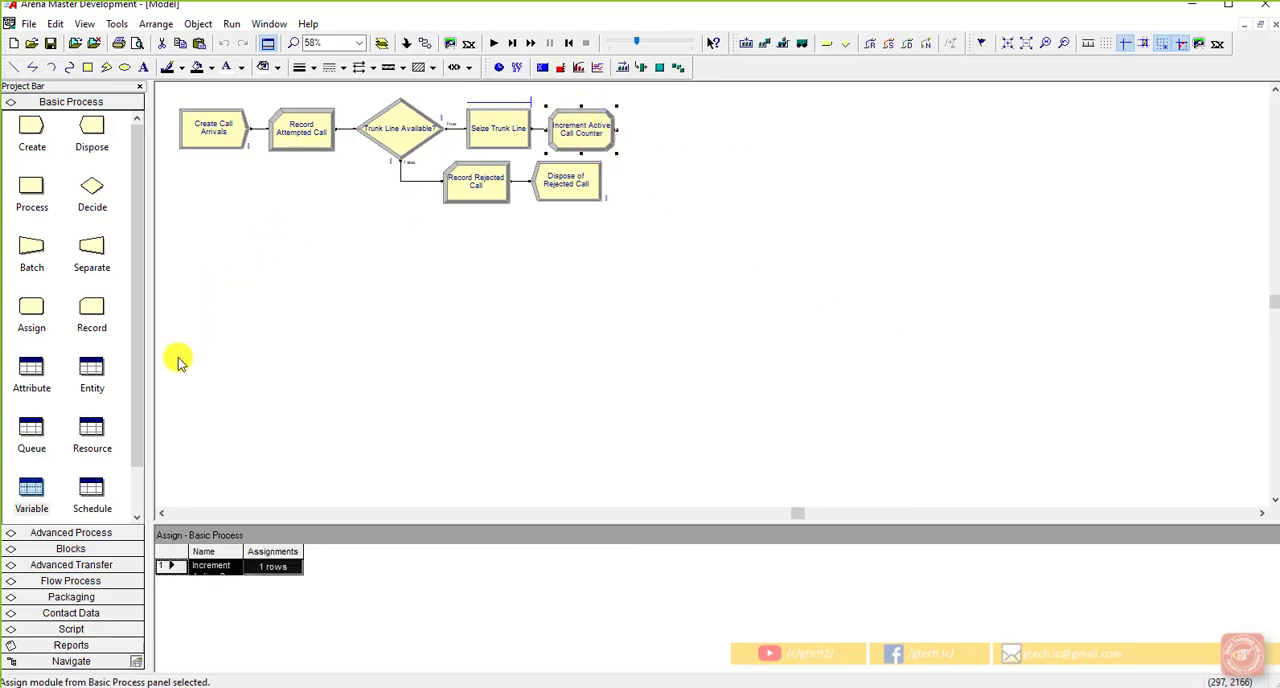
Step: Place a Store module after Increment Active Call Counter and connect the two modules
{"action": "left_click", "coordinate": [126, 531]}
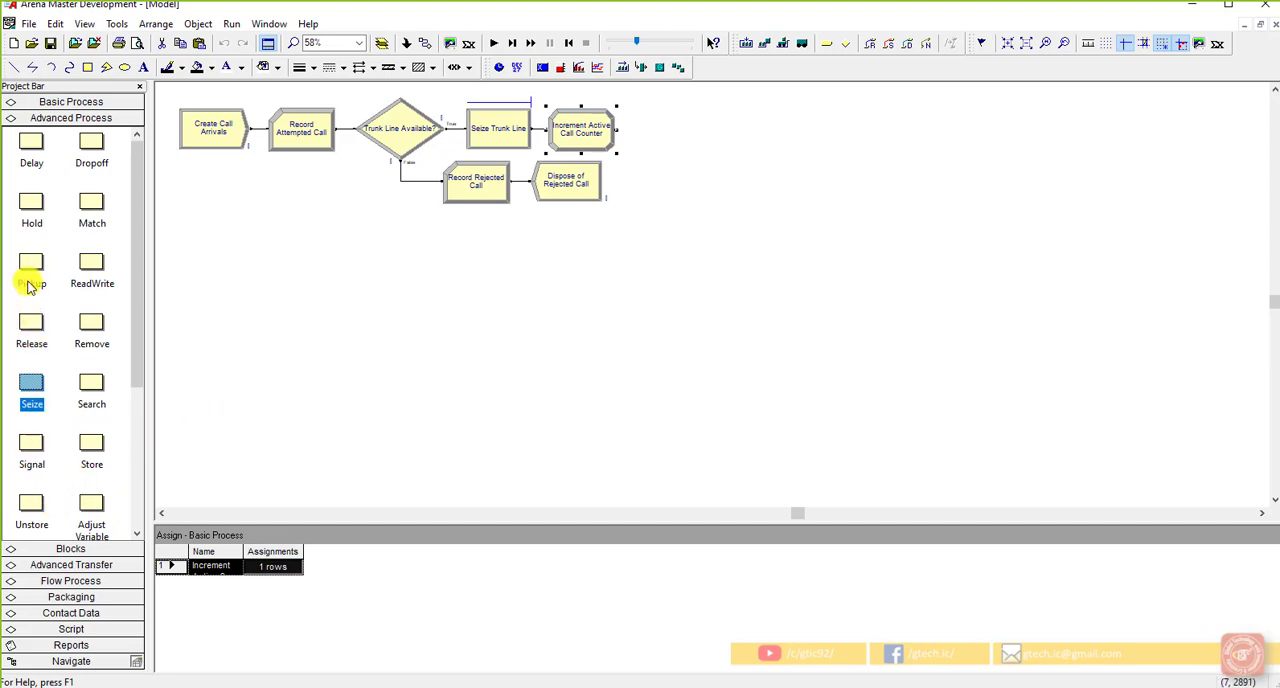
{"action": "scroll", "coordinate": [31, 355], "scroll_direction": "down", "scroll_amount": 4}
{"action": "scroll", "coordinate": [31, 362], "scroll_direction": "up", "scroll_amount": 4}
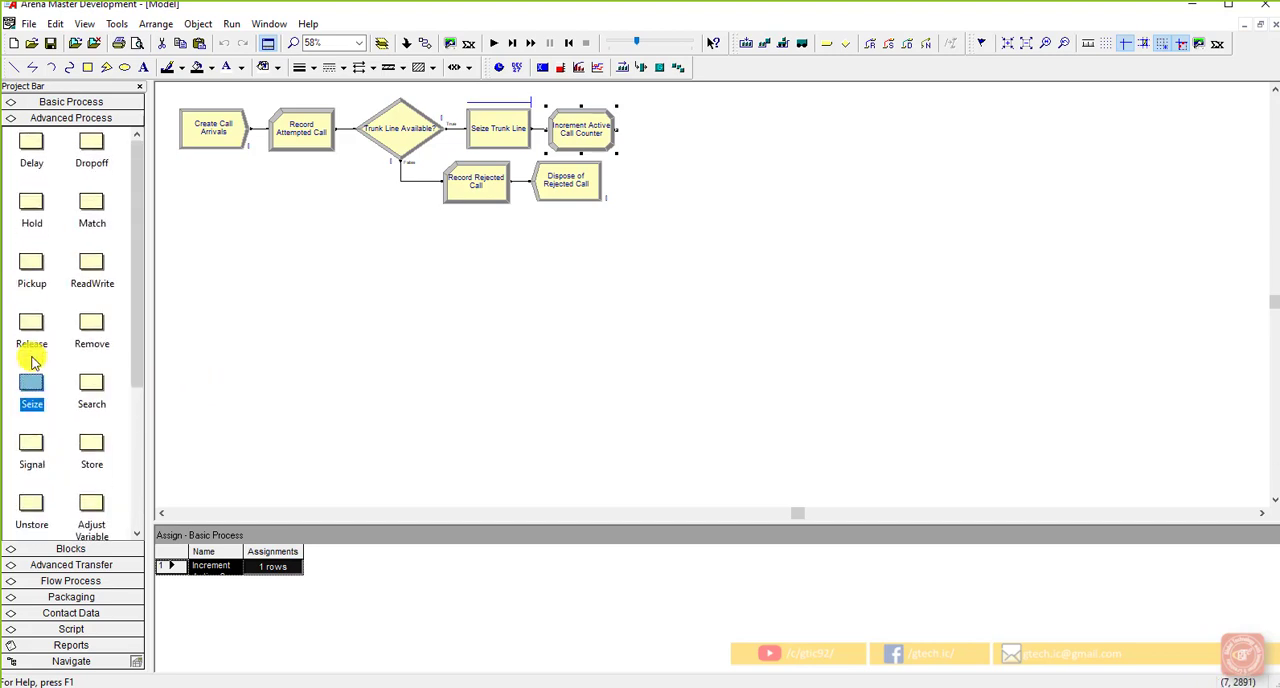
{"action": "left_click", "coordinate": [96, 452]}
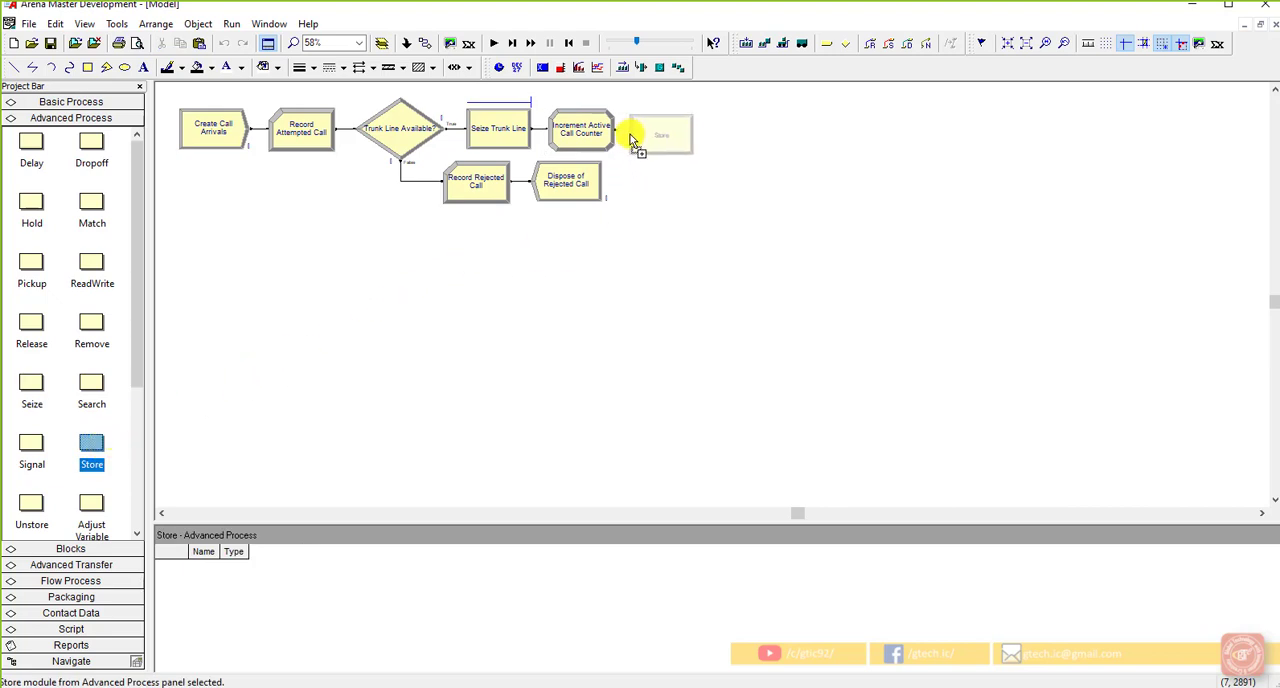
{"action": "left_click", "coordinate": [634, 137]}
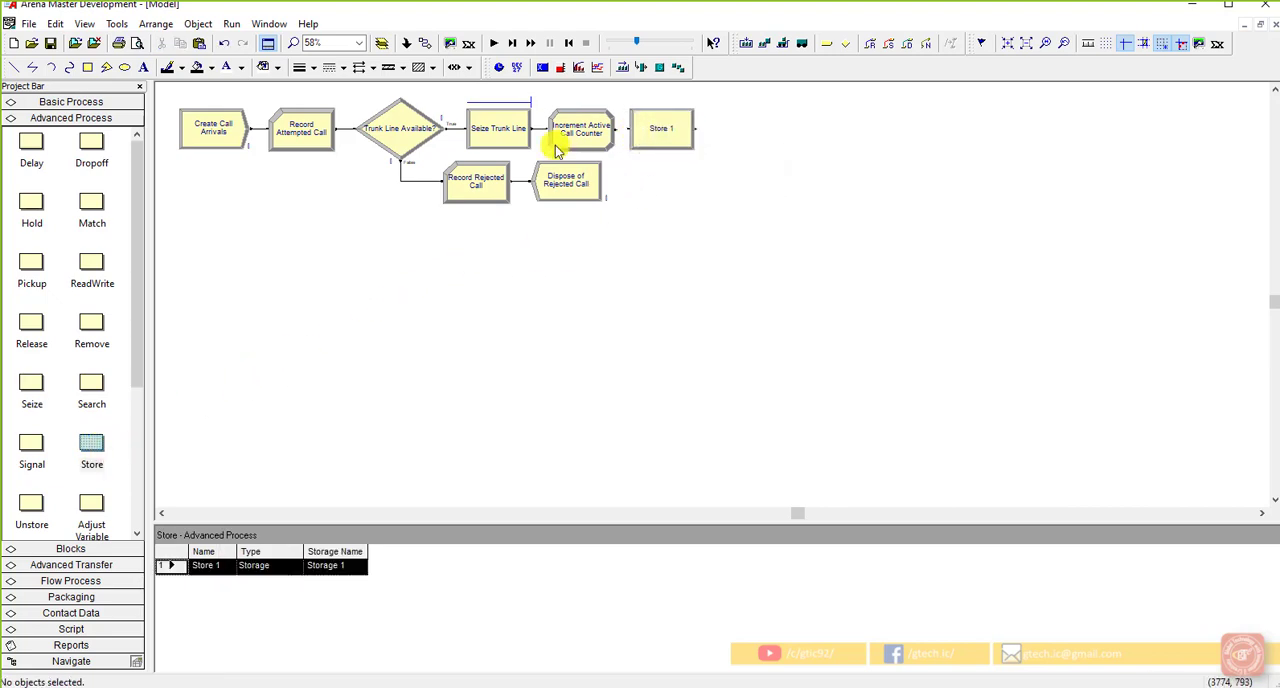
{"action": "left_click", "coordinate": [424, 43]}
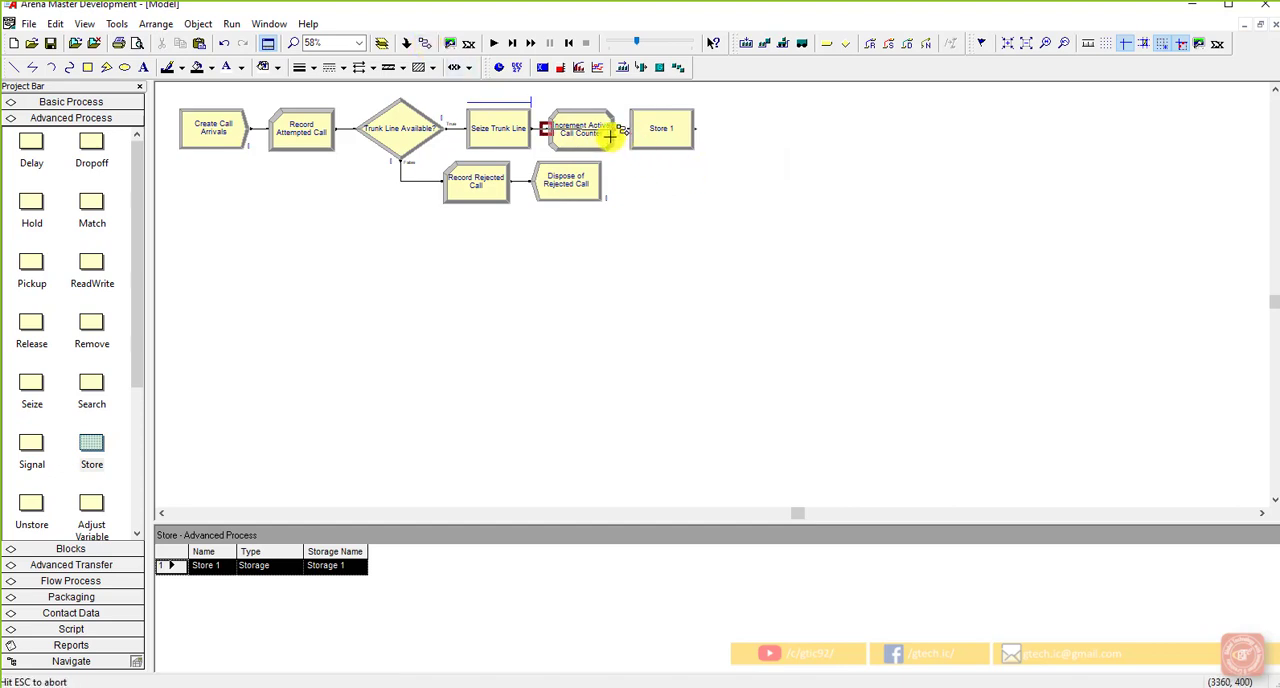
Step: Name the new Store module "Store for Initial Recording Delay"
{"action": "double_click", "coordinate": [655, 138]}
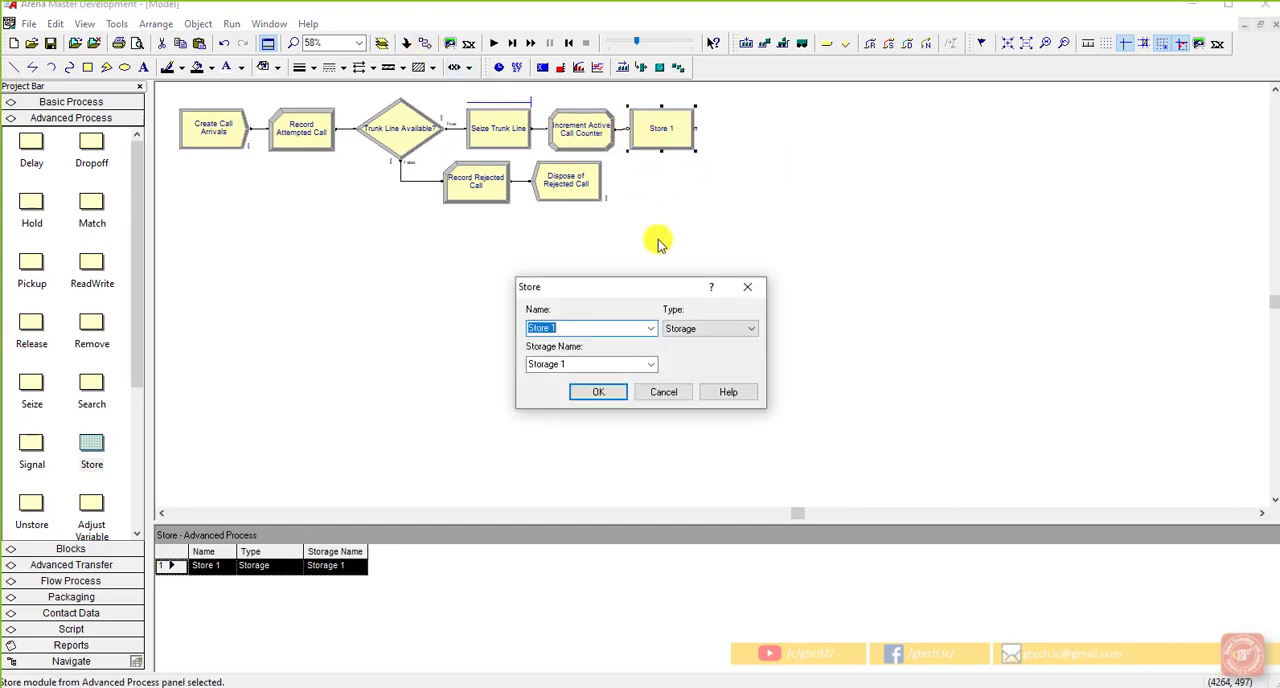
{"action": "left_click", "coordinate": [610, 328]}
{"action": "key", "text": "BackSpace"}
{"action": "type", "text": "for Initial Recording Delay"}
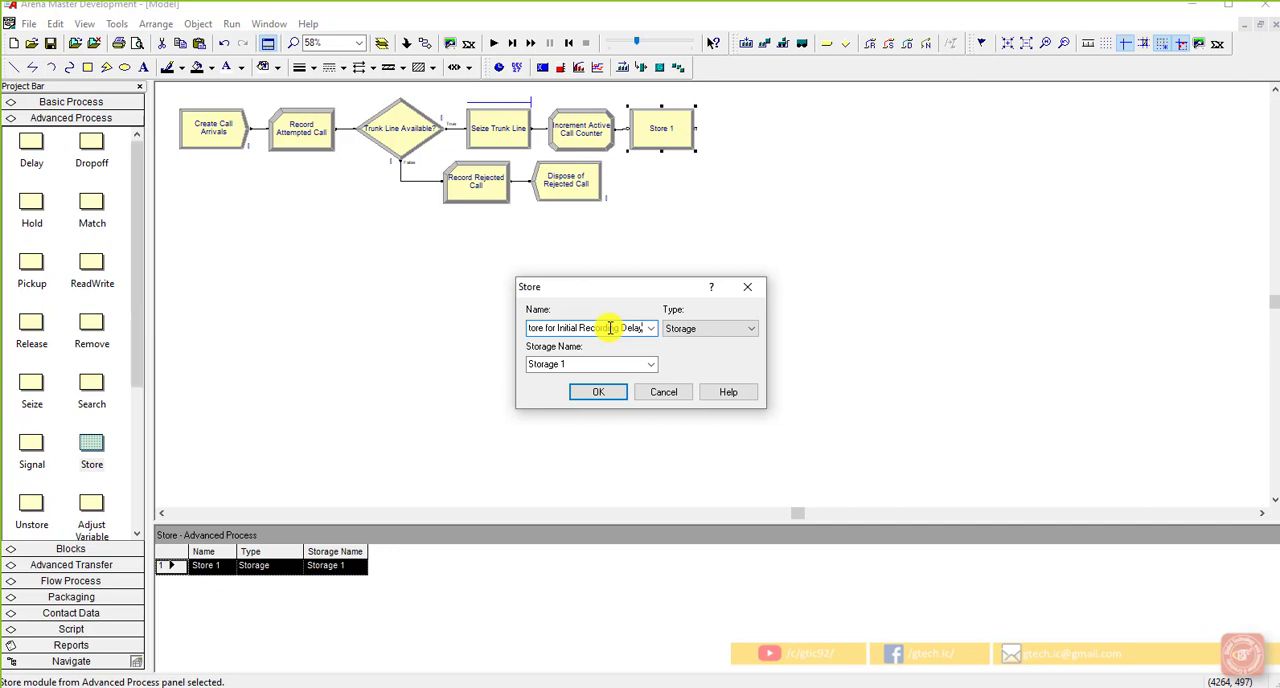
Step: Set the Store module's storage name to "Initial Recording Delay Storage"
{"action": "left_click_drag", "start_coordinate": [529, 364], "coordinate": [571, 364]}
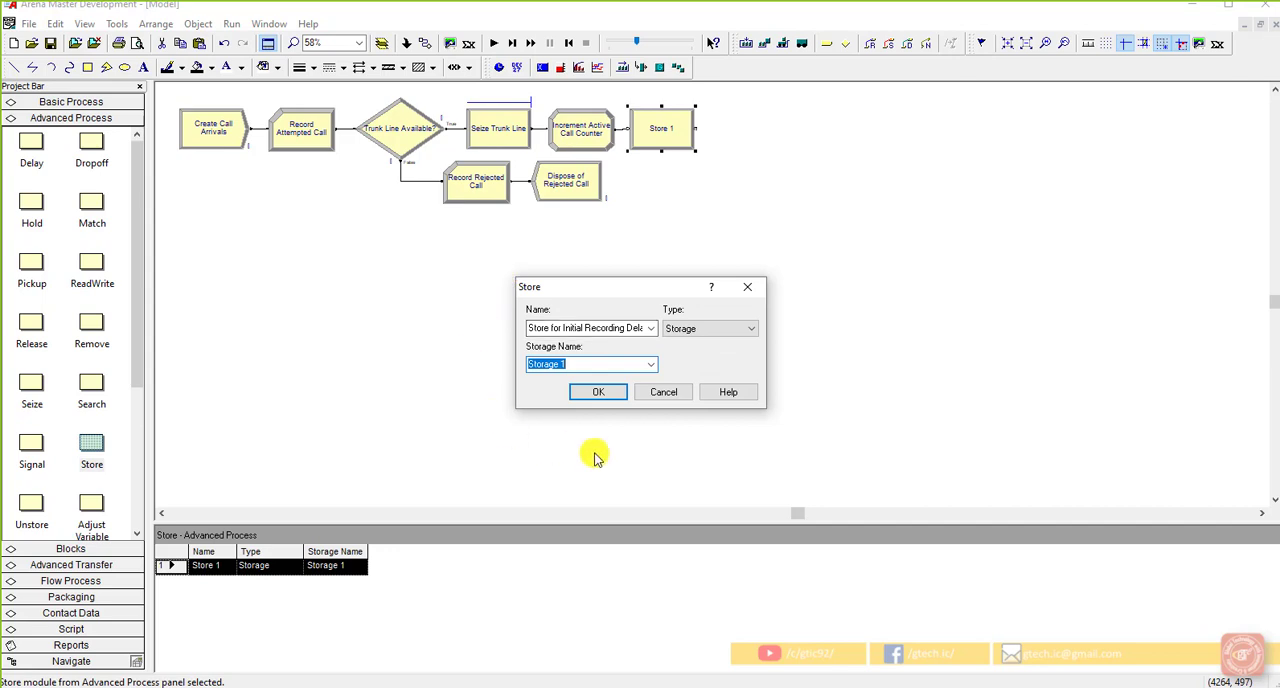
{"action": "left_click", "coordinate": [598, 331]}
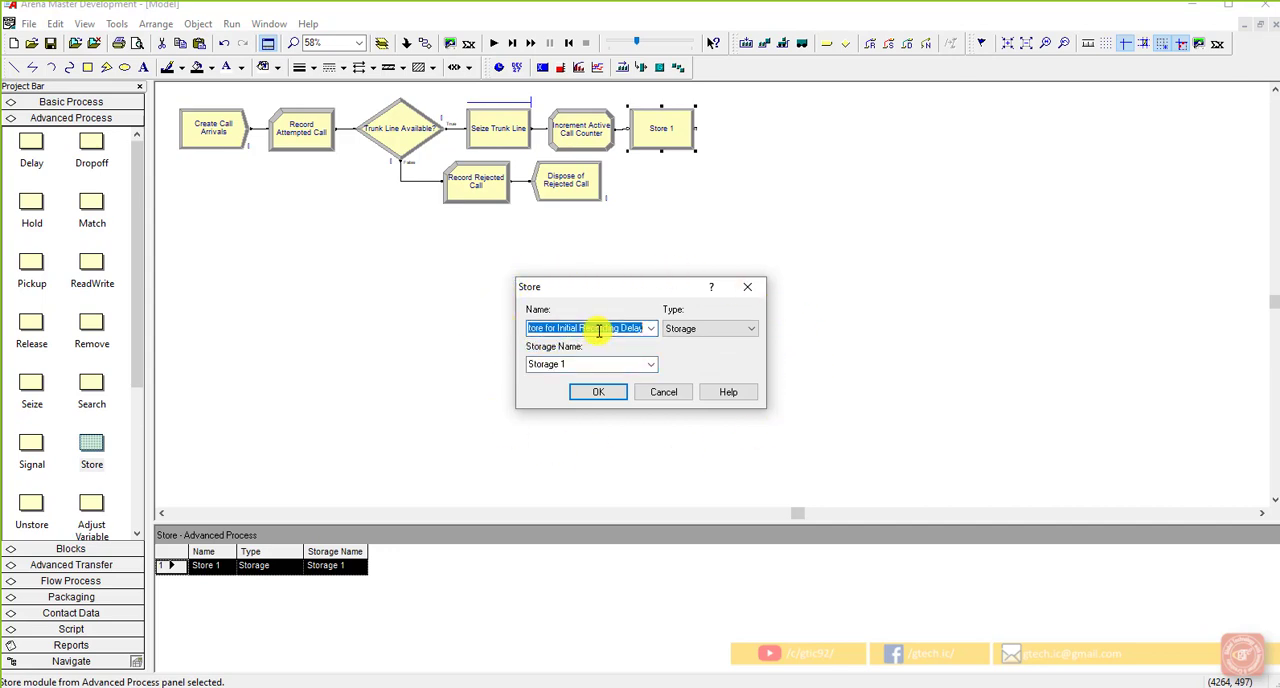
{"action": "left_click", "coordinate": [594, 364]}
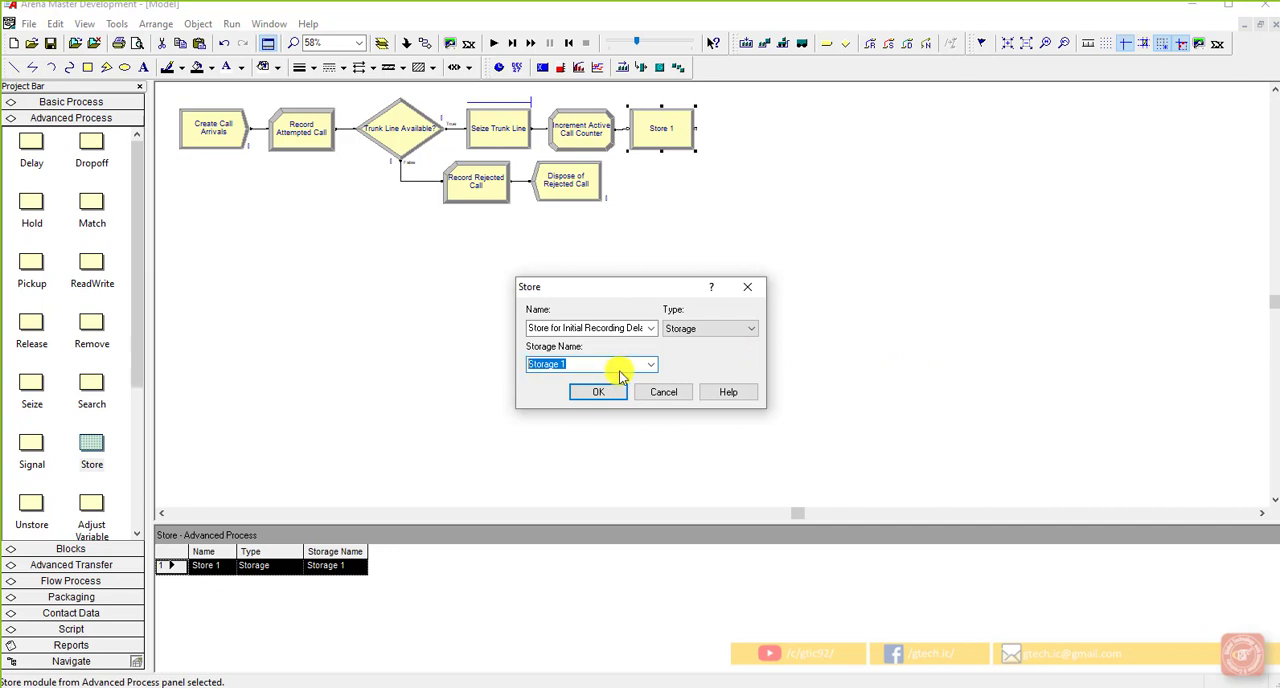
{"action": "type", "text": "Initial Recording Delay Storage"}
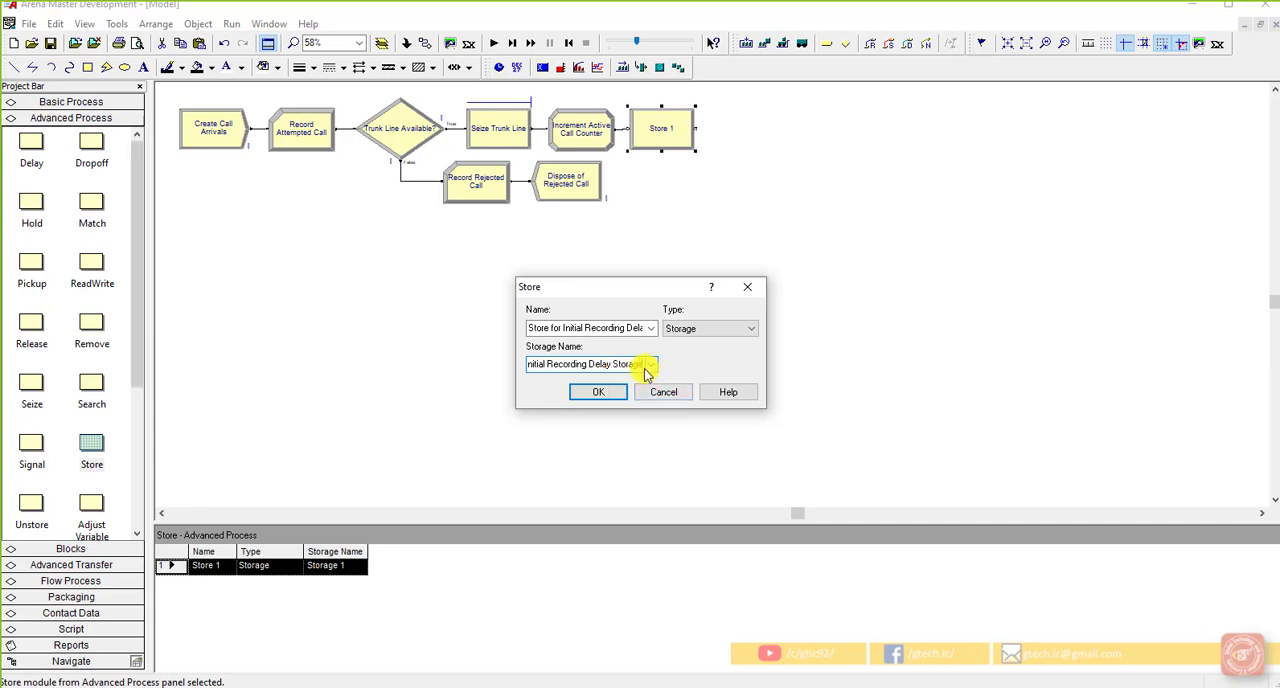
Step: Keep Storage as the Store module's type and apply the module's settings
{"action": "left_click", "coordinate": [710, 330]}
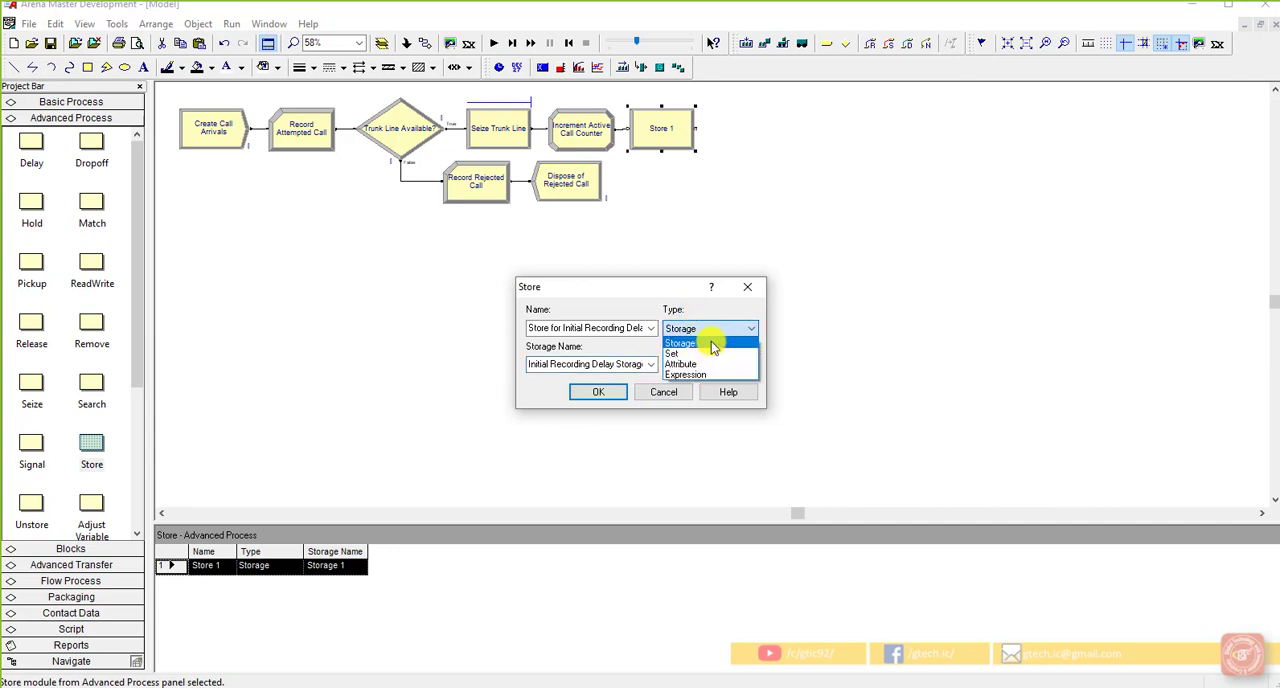
{"action": "left_click", "coordinate": [712, 342]}
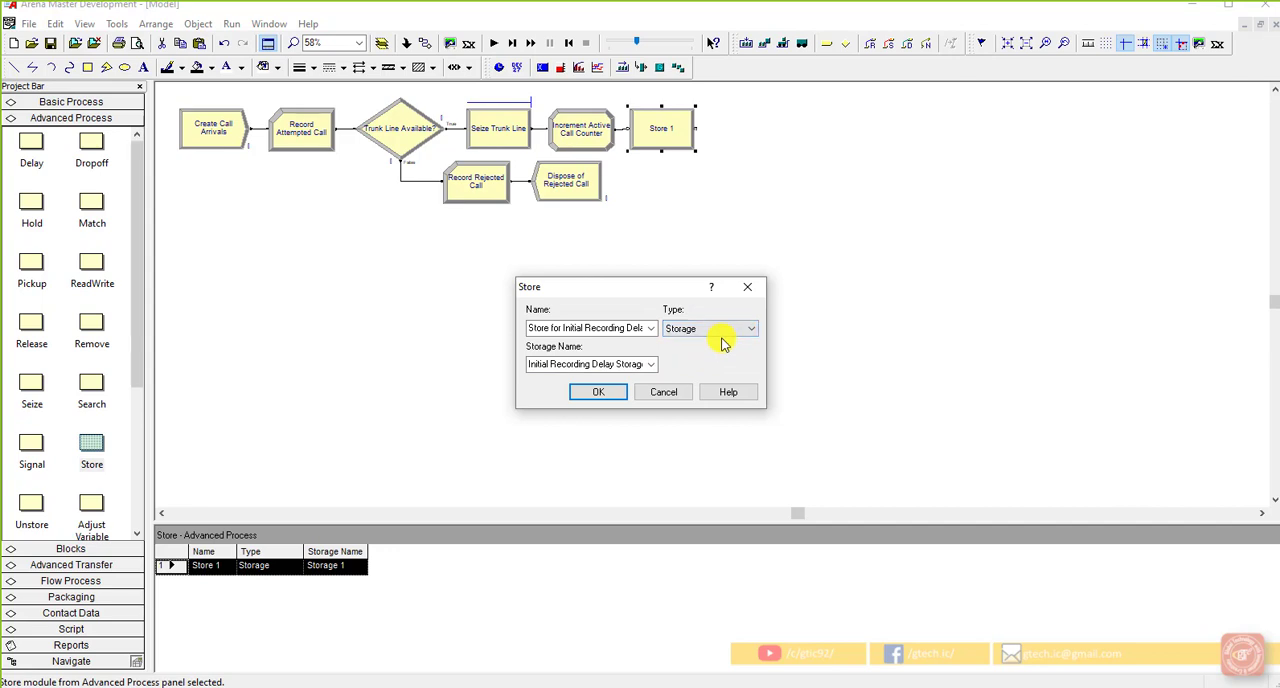
{"action": "left_click", "coordinate": [551, 331]}
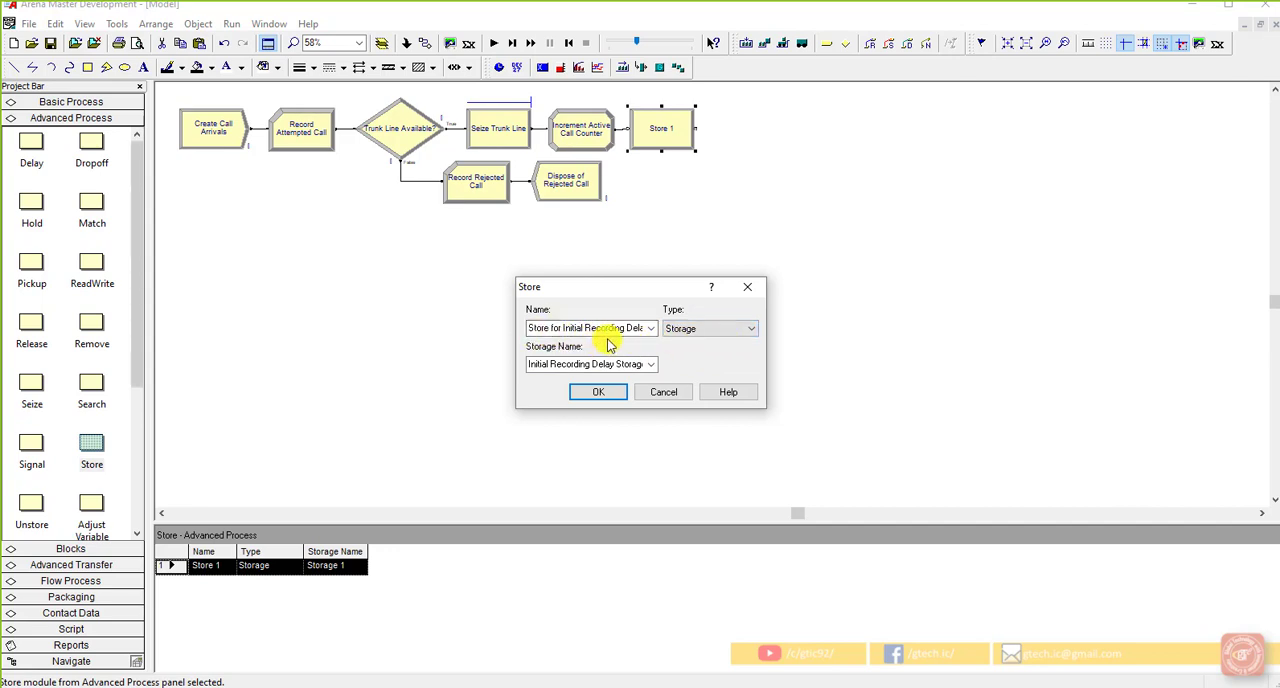
{"action": "left_click", "coordinate": [596, 391]}
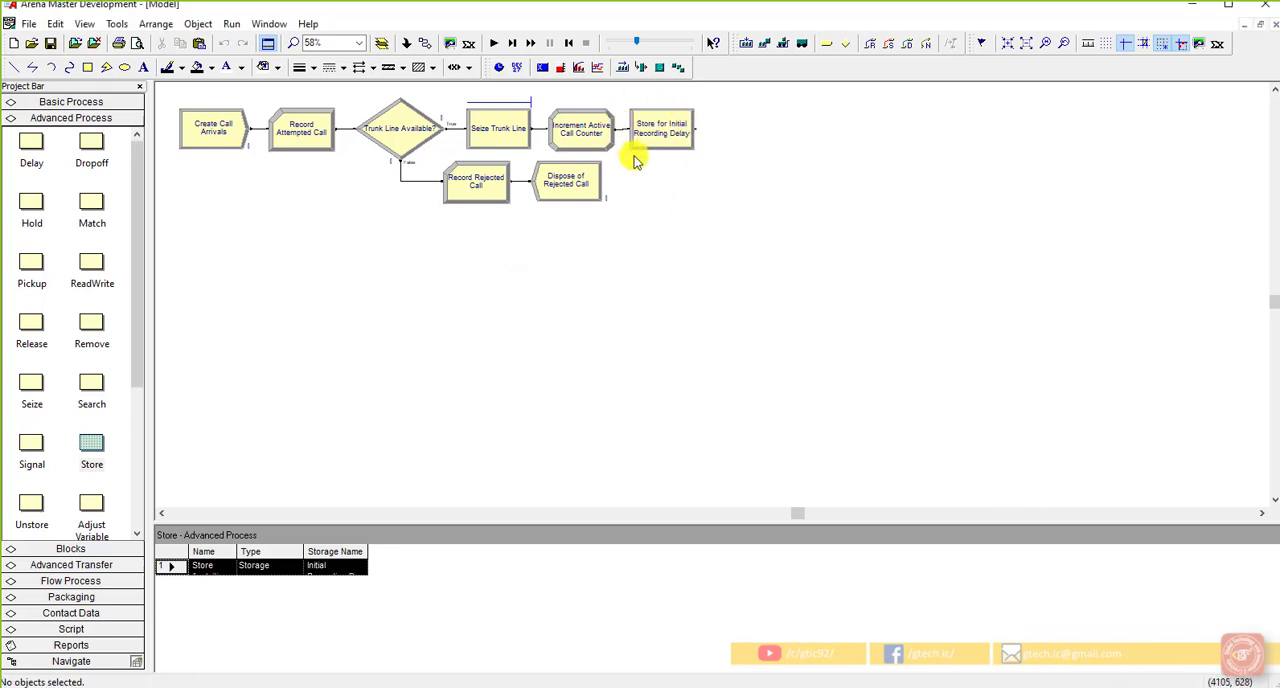
Step: Add a Delay module directly after Store for Initial Recording Delay, connected to it
{"action": "left_click", "coordinate": [680, 142]}
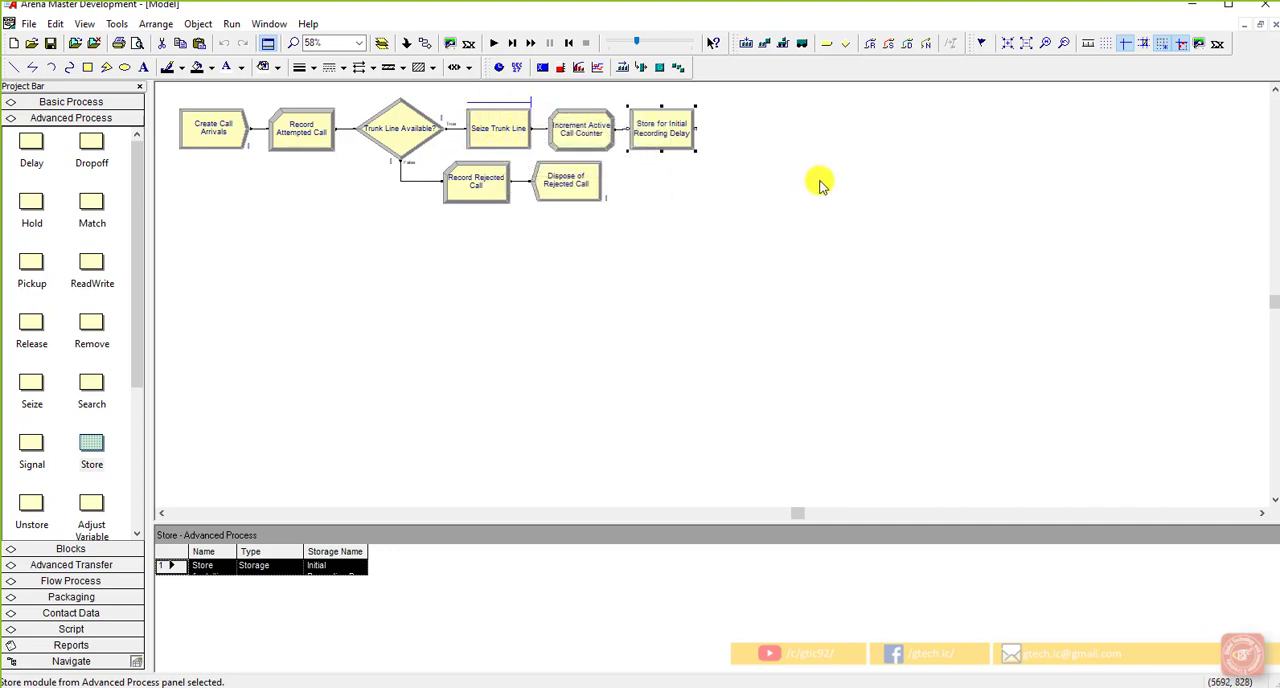
{"action": "left_click", "coordinate": [91, 438]}
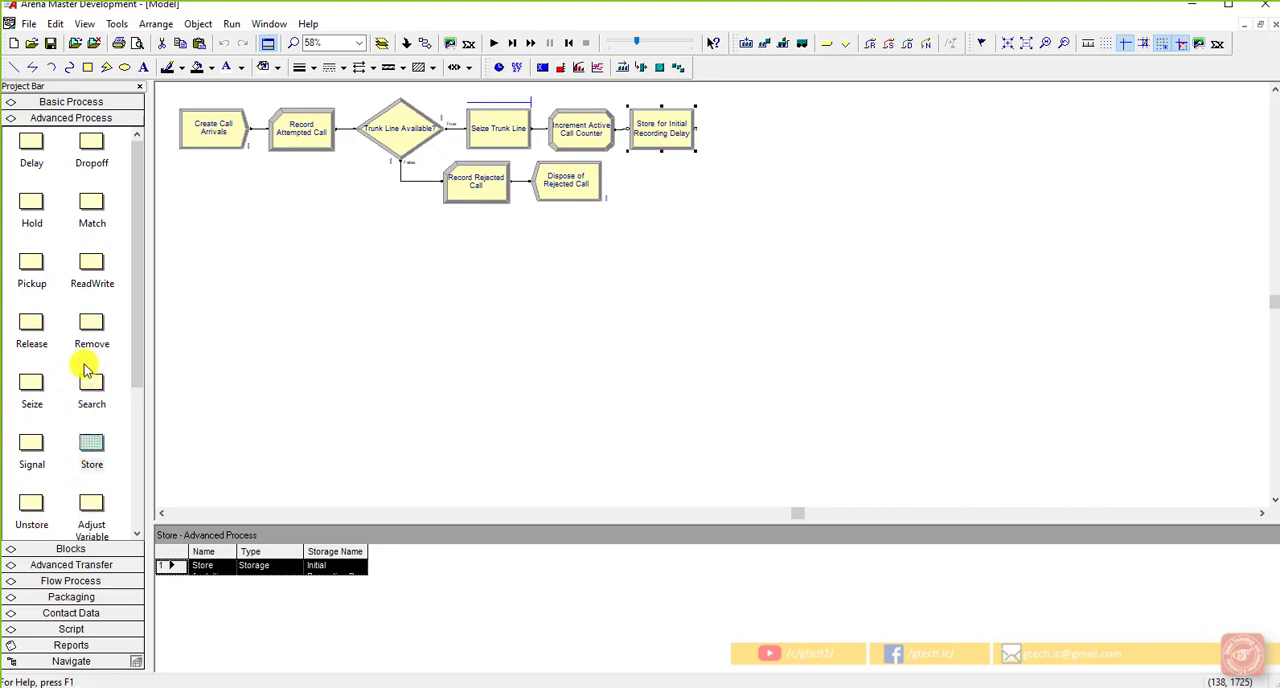
{"action": "left_click", "coordinate": [33, 157]}
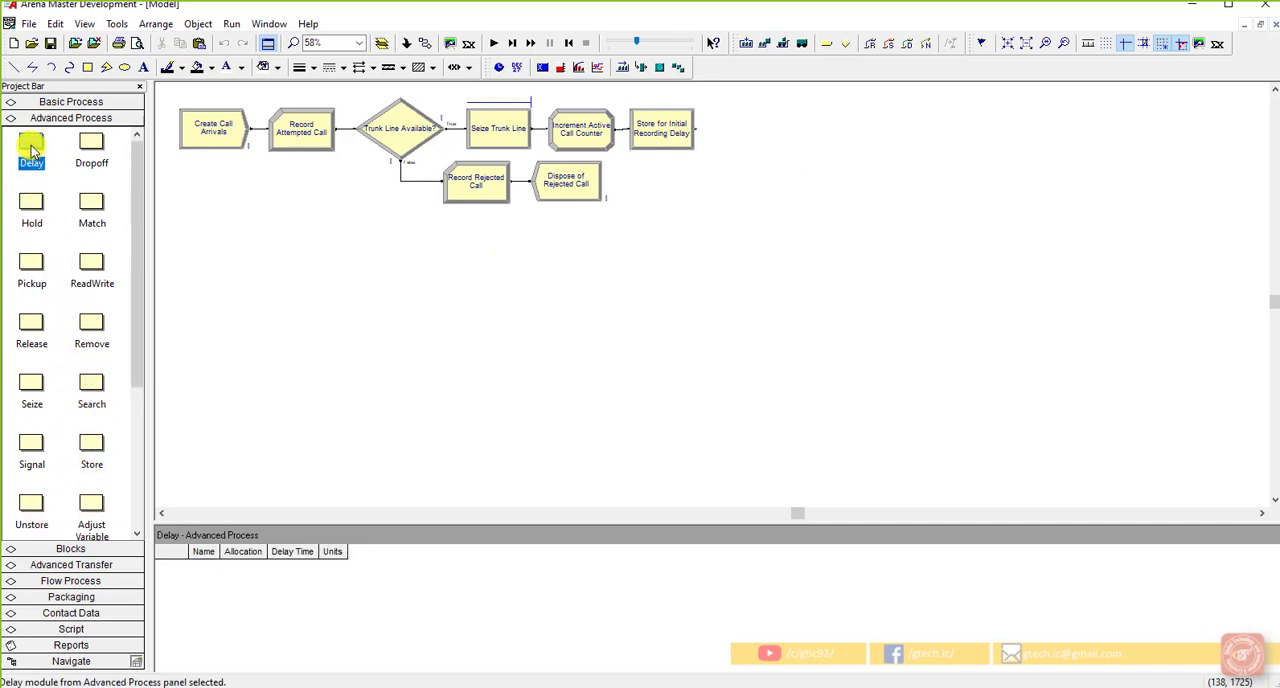
{"action": "left_click", "coordinate": [674, 148]}
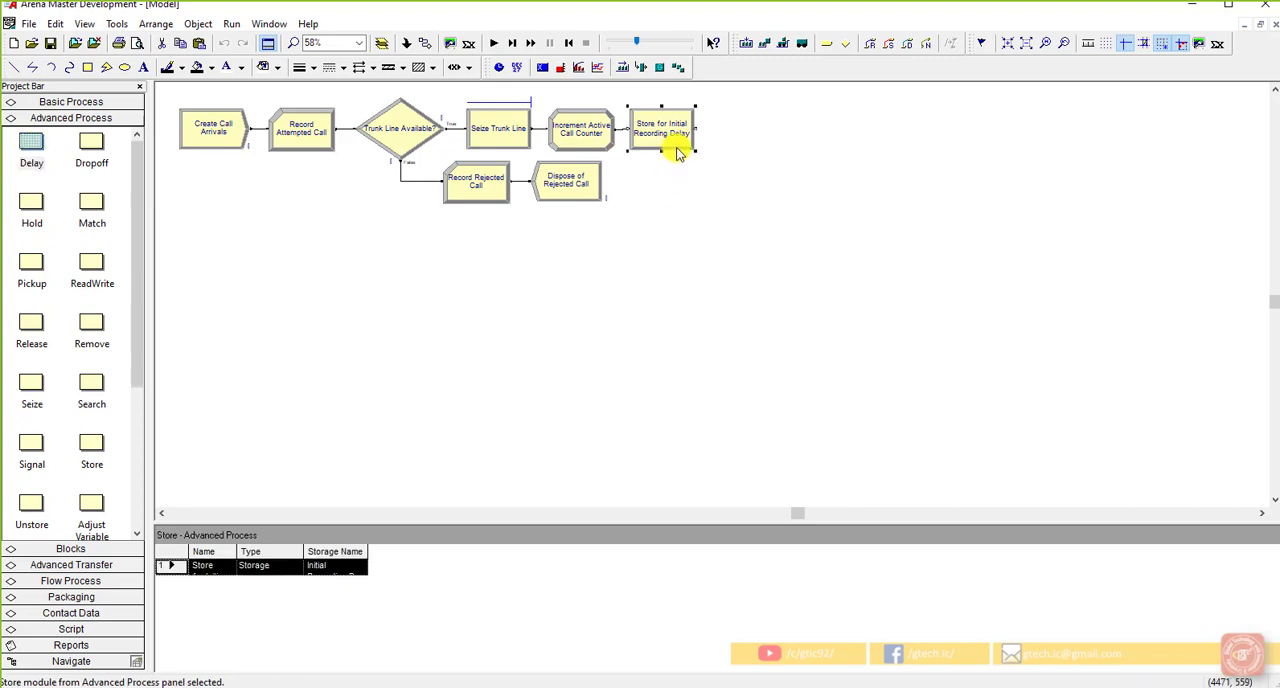
{"action": "left_click_drag", "start_coordinate": [31, 143], "coordinate": [704, 138]}
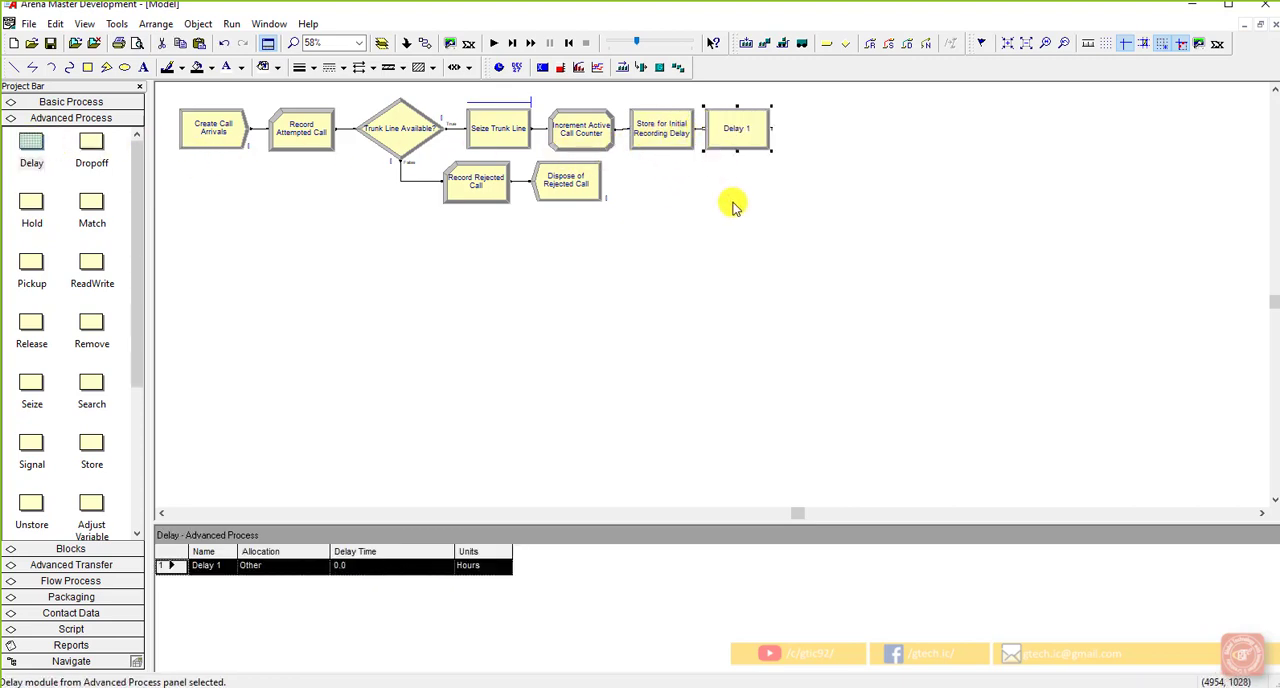
Step: Name the new Delay module "Initial Recording Delay"
{"action": "double_click", "coordinate": [752, 147]}
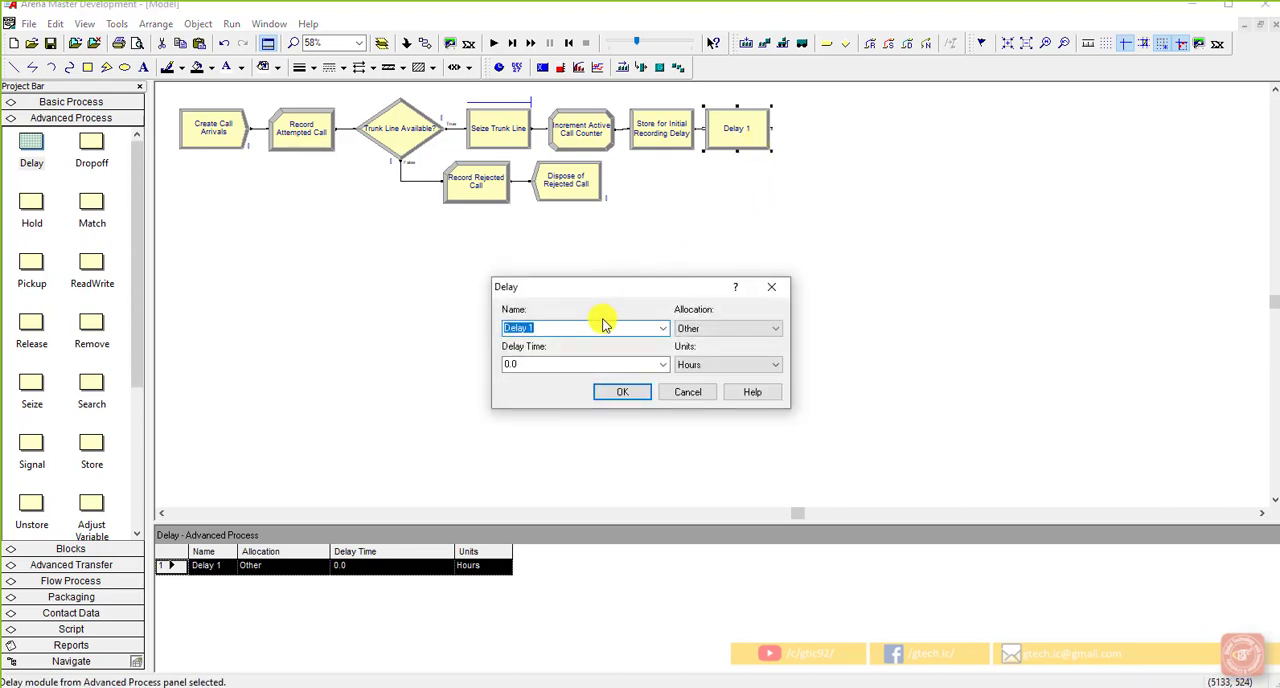
{"action": "type", "text": "Initial Recording Delay"}
Step: Use the Expression Builder to choose a Uniform random distribution for the delay time
{"action": "double_click", "coordinate": [634, 363]}
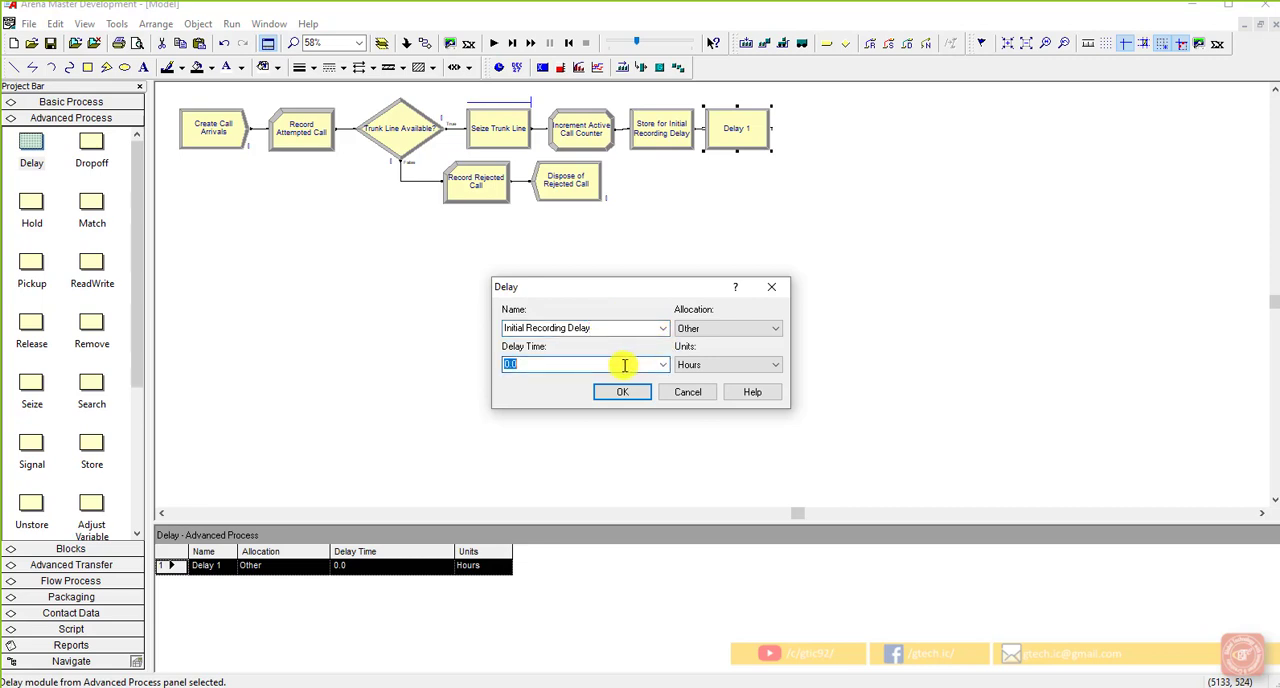
{"action": "right_click", "coordinate": [624, 365]}
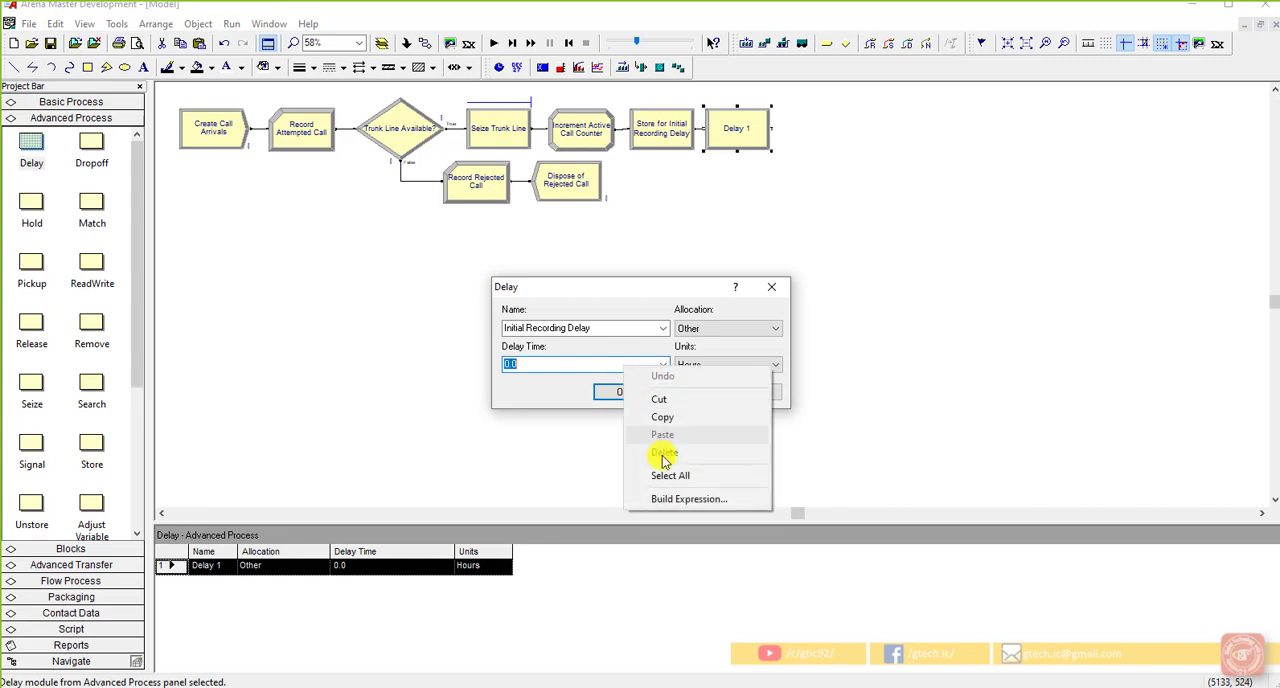
{"action": "left_click", "coordinate": [680, 502]}
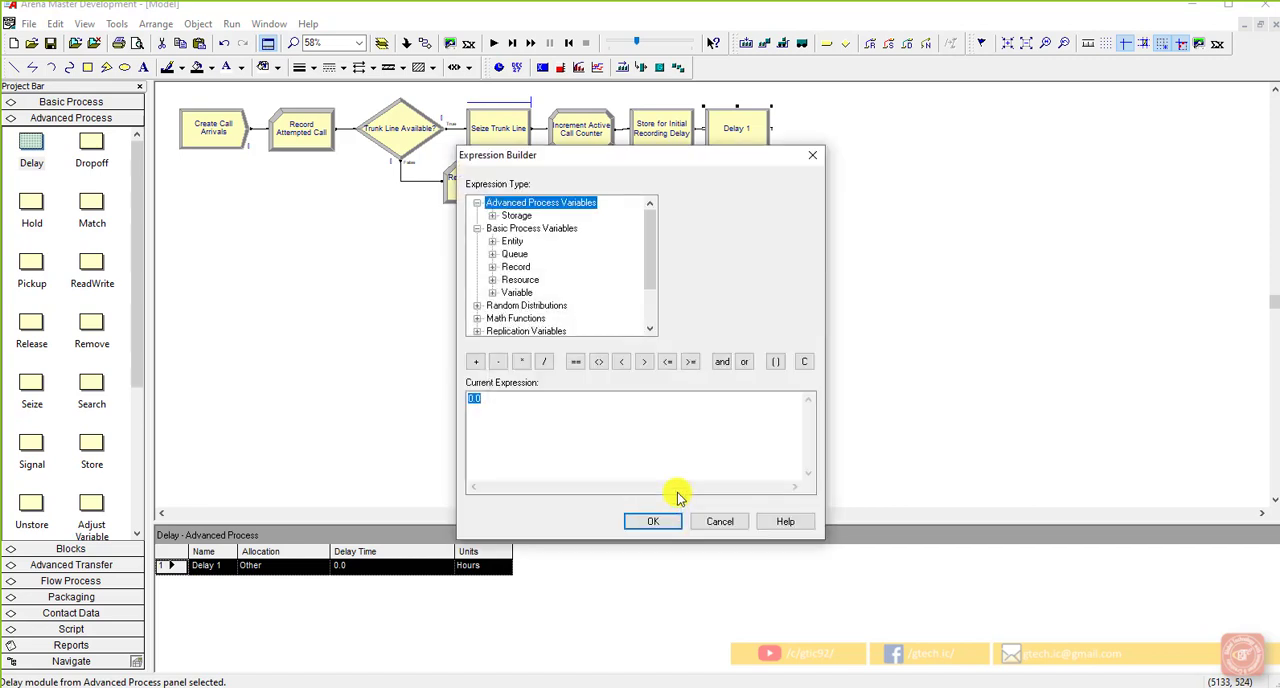
{"action": "double_click", "coordinate": [548, 314]}
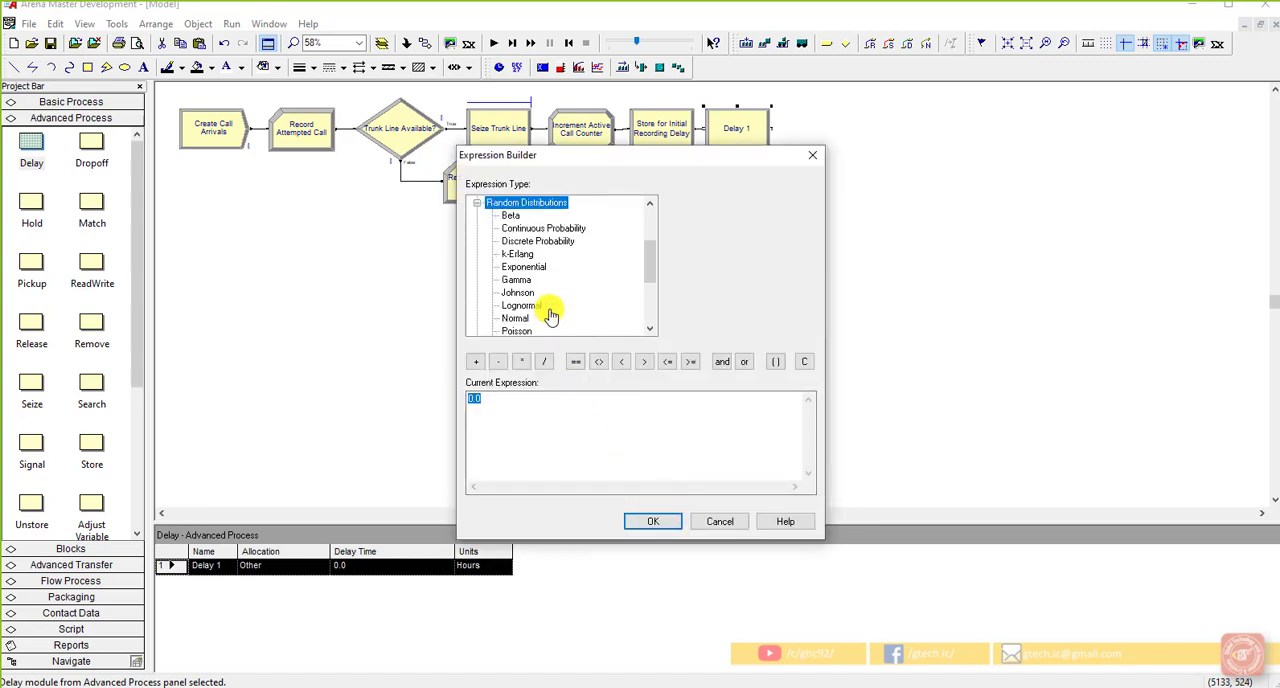
{"action": "scroll", "coordinate": [548, 312], "scroll_direction": "down", "scroll_amount": 1}
{"action": "left_click", "coordinate": [525, 320]}
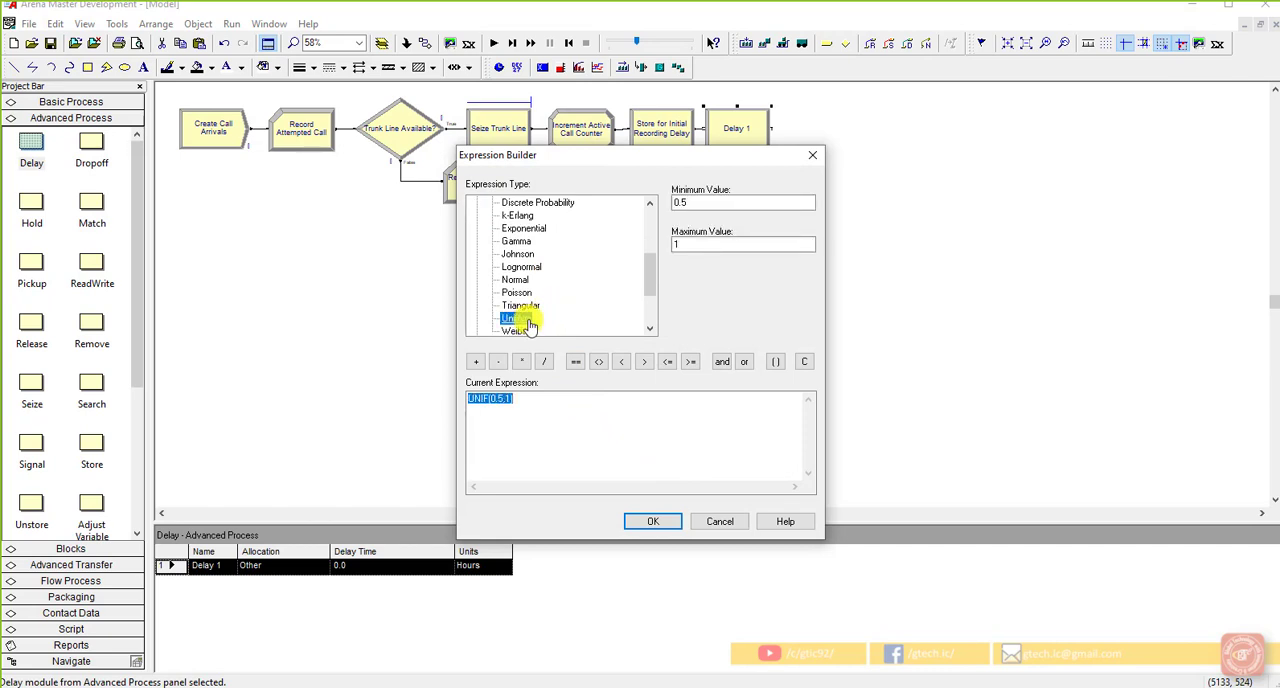
Step: Set the uniform distribution's minimum to 0.1 and maximum to 0.6, and accept it as the delay time
{"action": "left_click_drag", "start_coordinate": [692, 205], "coordinate": [652, 208]}
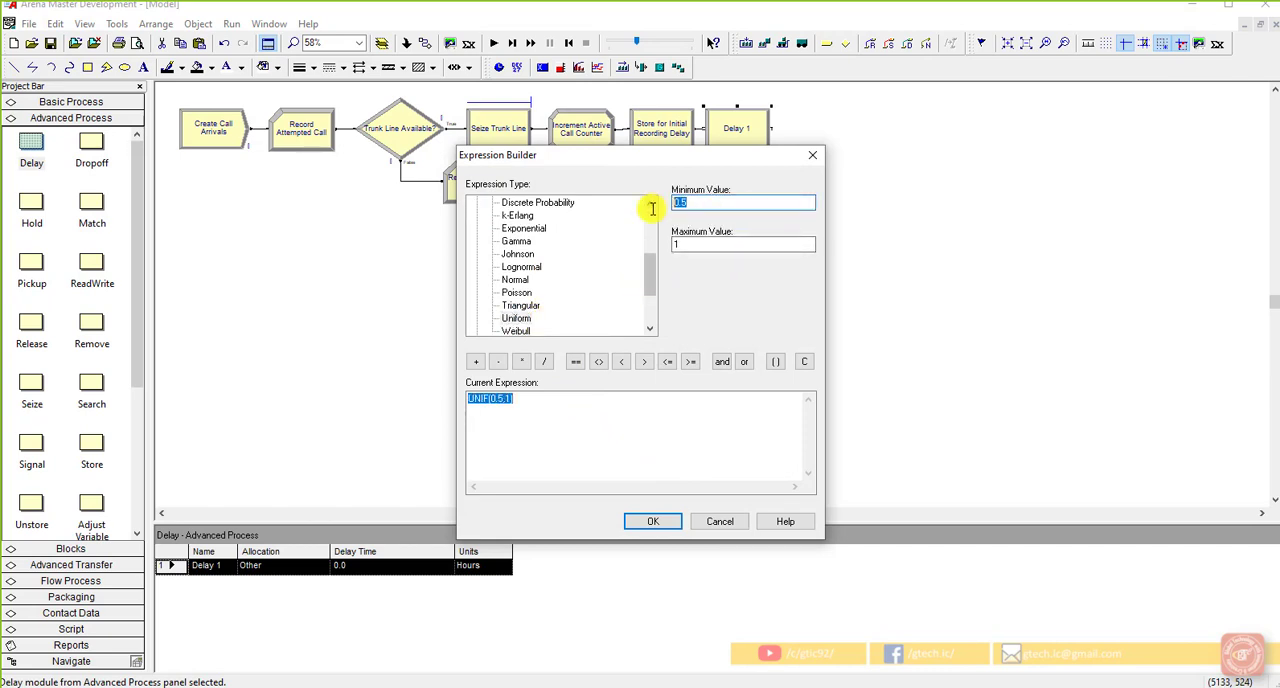
{"action": "type", "text": "0.1"}
{"action": "key", "text": "Tab"}
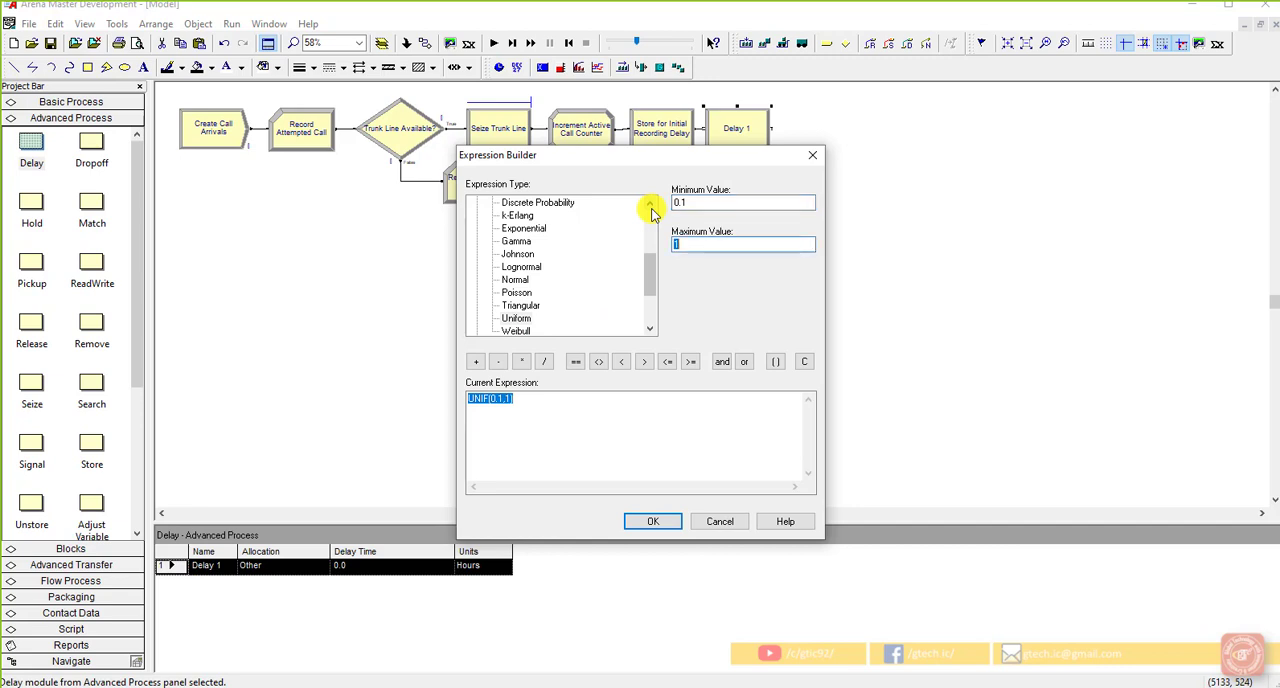
{"action": "type", "text": "0.6"}
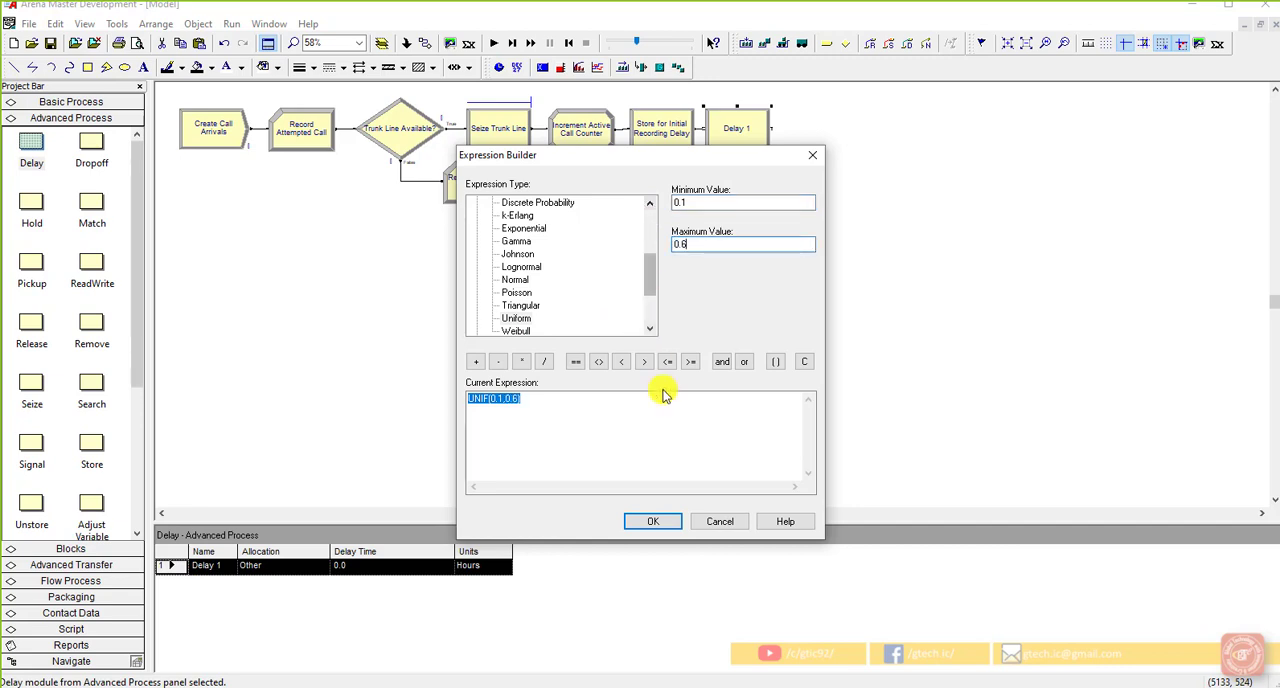
{"action": "left_click", "coordinate": [656, 516]}
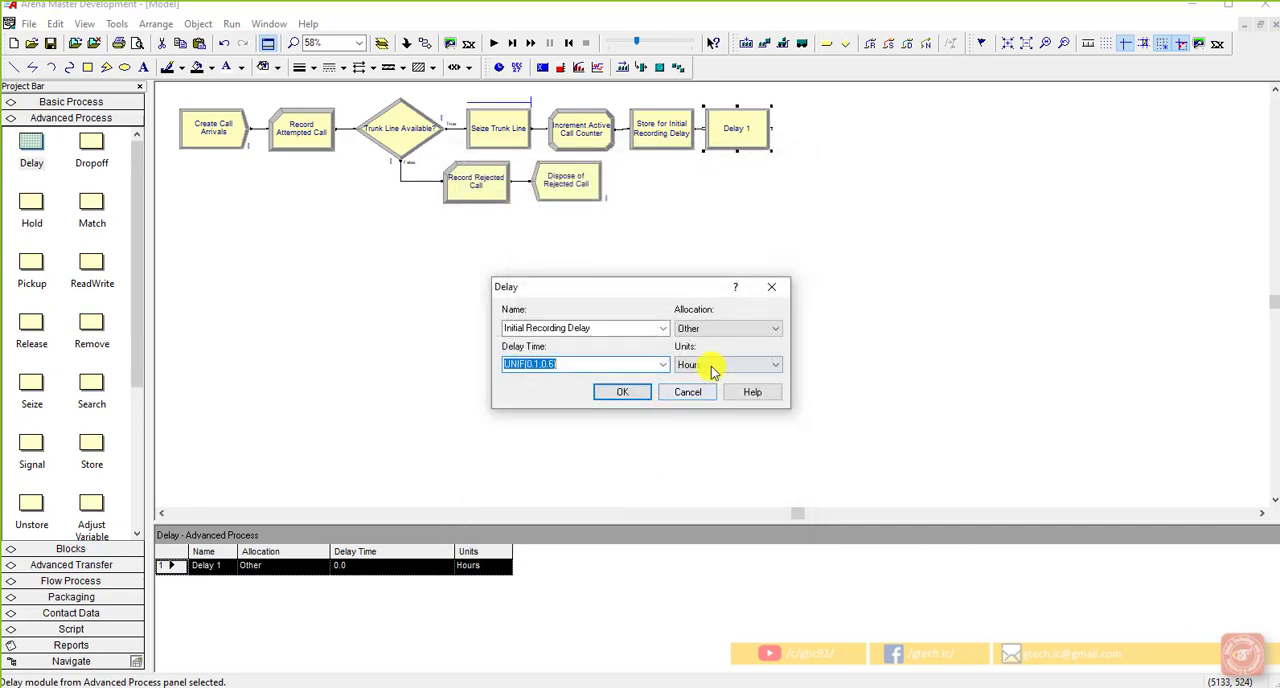
Step: Set the Initial Recording Delay units to Minutes and accept the module's settings
{"action": "left_click", "coordinate": [714, 365]}
{"action": "left_click", "coordinate": [716, 385]}
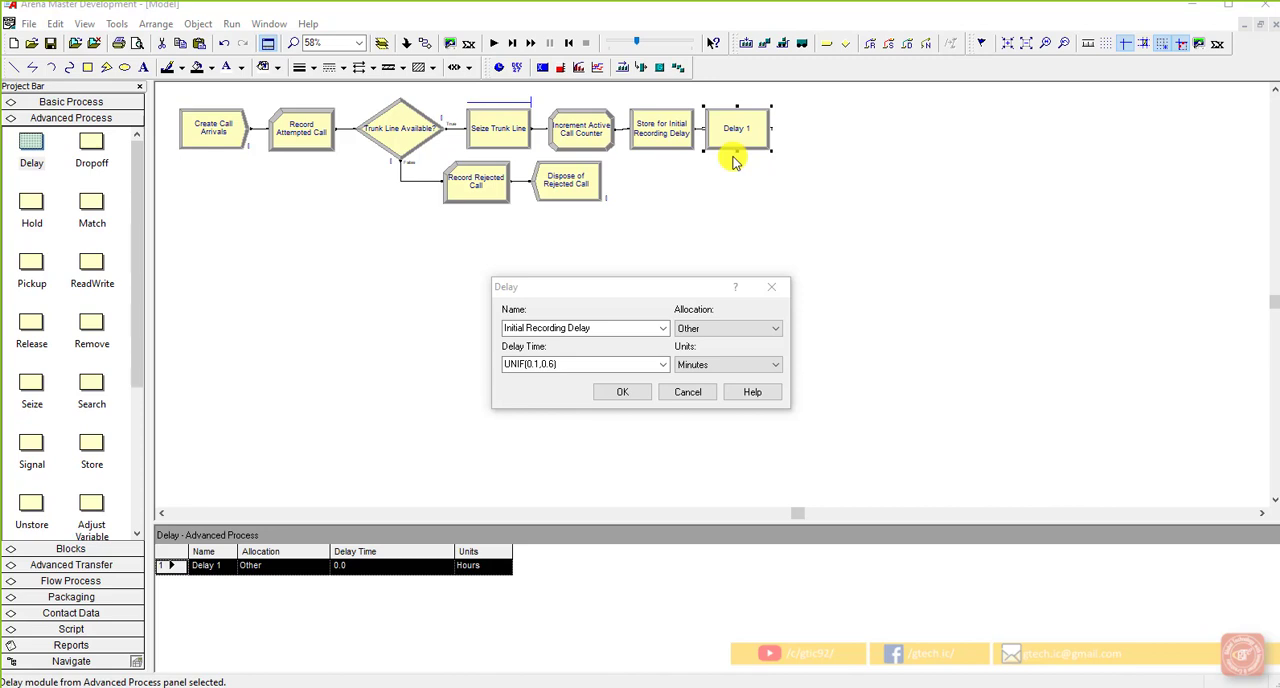
{"action": "left_click", "coordinate": [609, 328]}
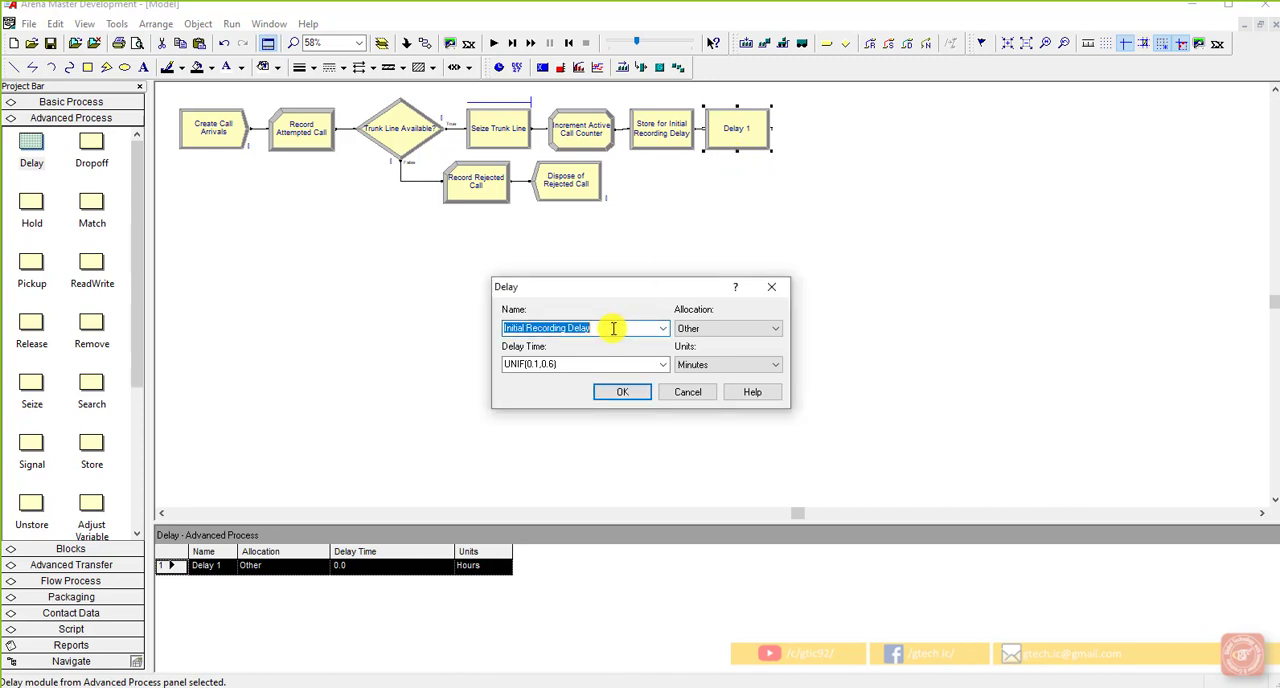
{"action": "double_click", "coordinate": [580, 328]}
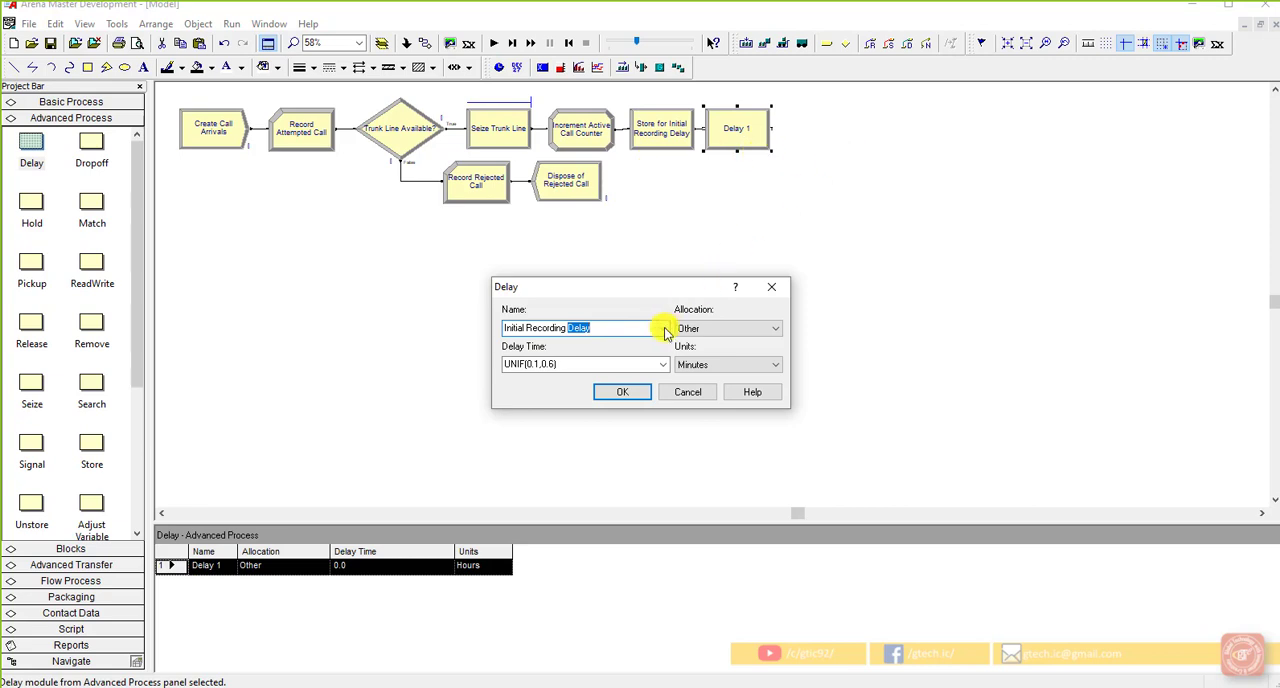
{"action": "left_click", "coordinate": [633, 326]}
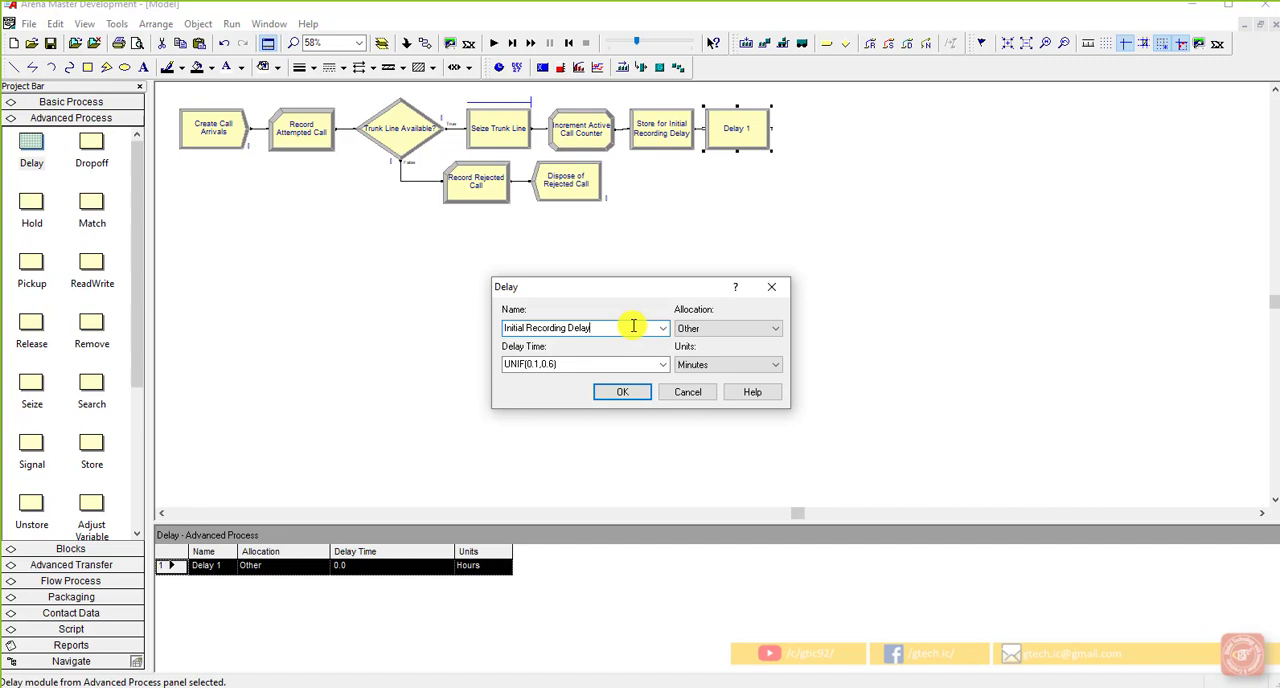
{"action": "left_click", "coordinate": [621, 391]}
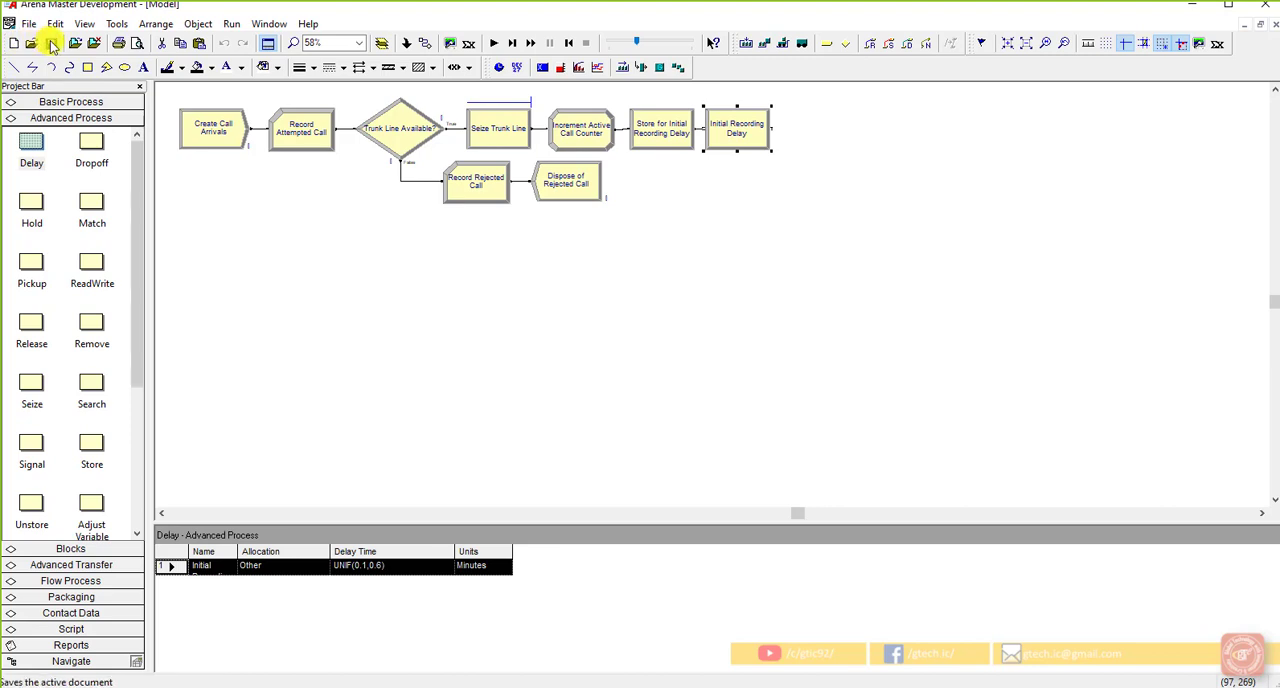
{"action": "left_click", "coordinate": [533, 247]}
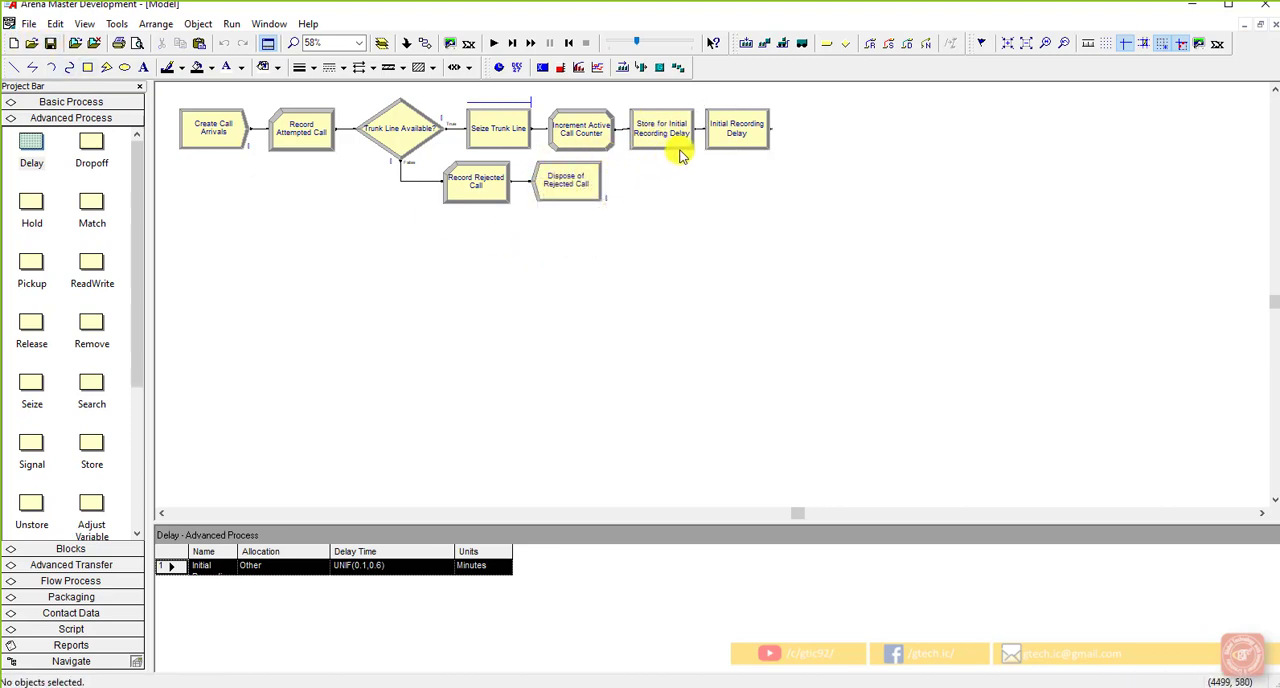
Step: Add an Unstore module directly after Initial Recording Delay, connected to it
{"action": "scroll", "coordinate": [57, 463], "scroll_direction": "down", "scroll_amount": 3}
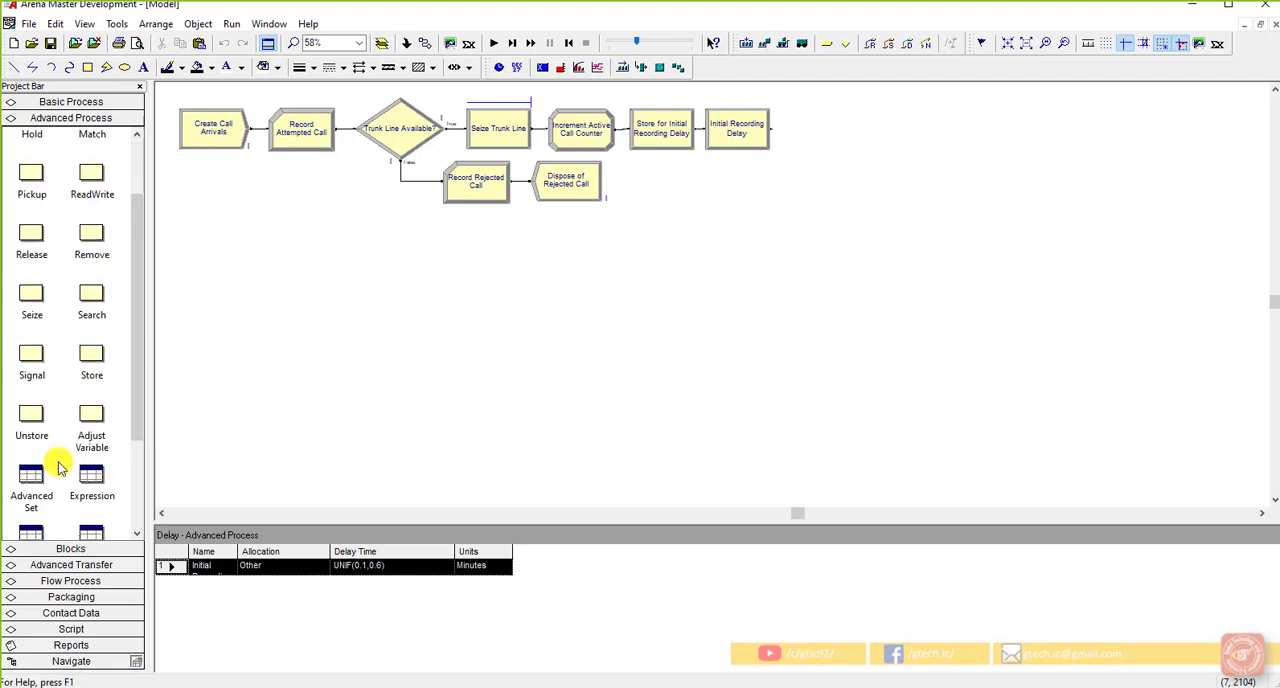
{"action": "left_click", "coordinate": [33, 332]}
{"action": "left_click", "coordinate": [748, 143]}
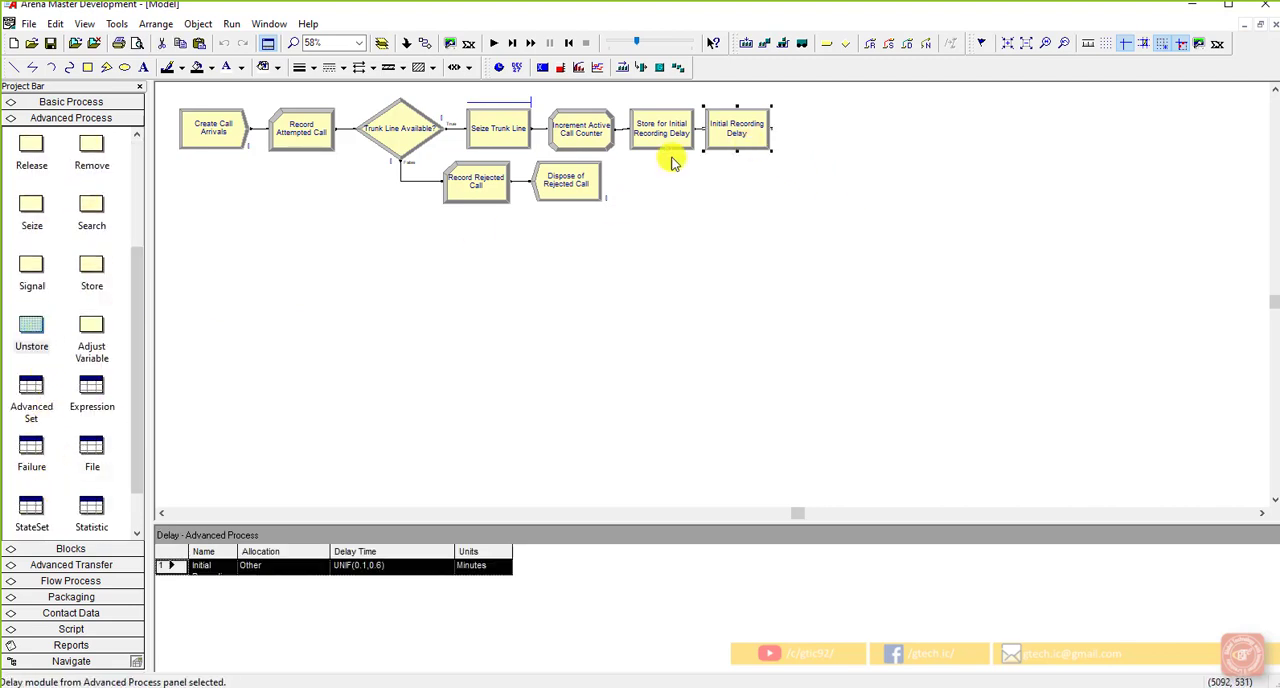
{"action": "left_click_drag", "start_coordinate": [40, 325], "coordinate": [778, 129]}
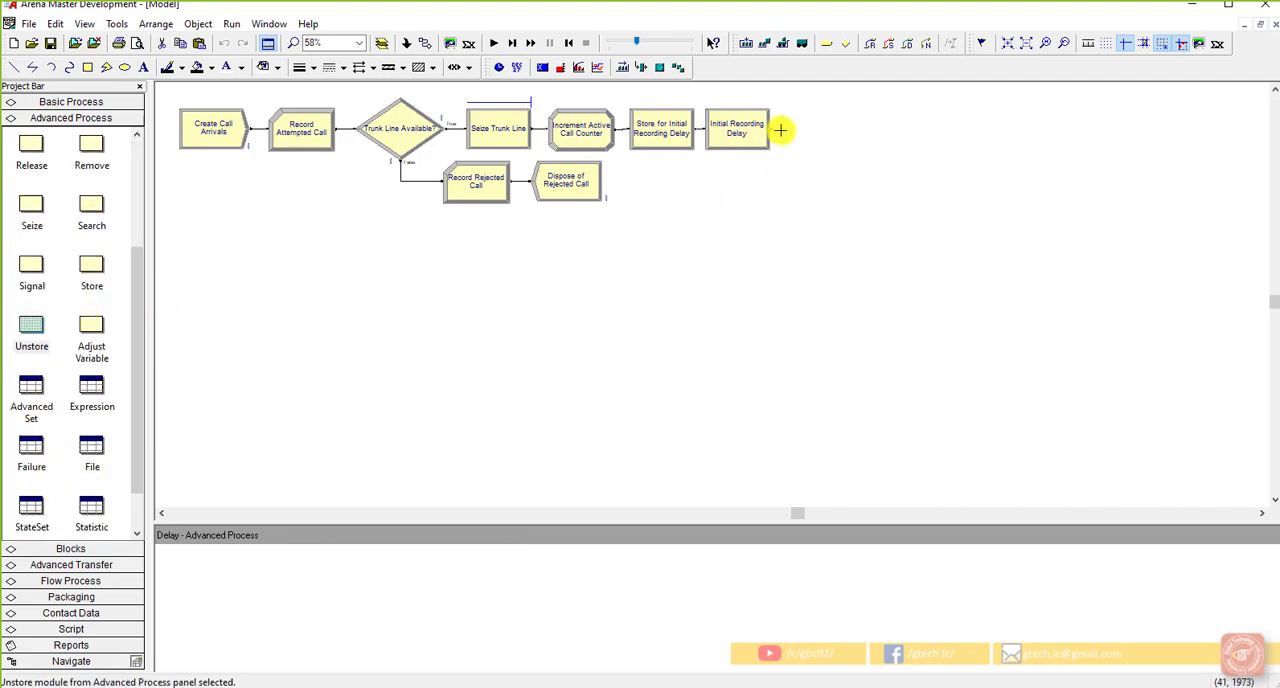
Step: Name the new Unstore module "Unstore from Initial Recording Delay" and accept it with the Default type
{"action": "double_click", "coordinate": [826, 130]}
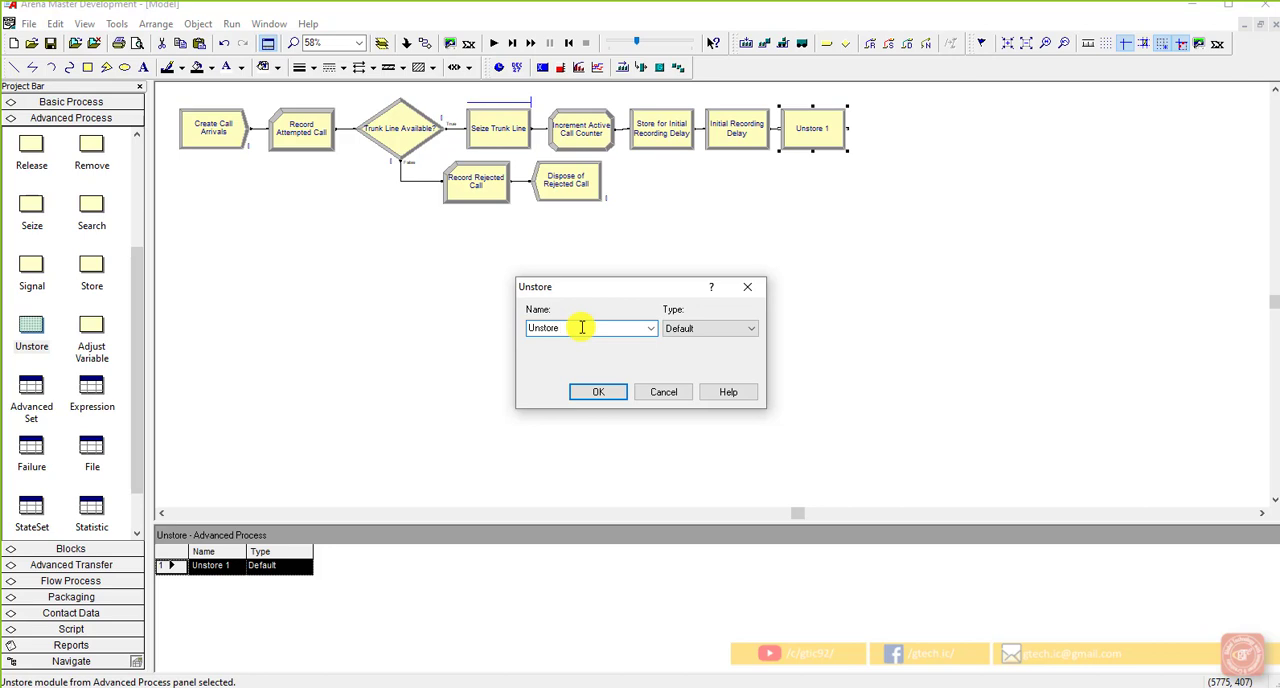
{"action": "type", "text": "from Initial Recording Delay"}
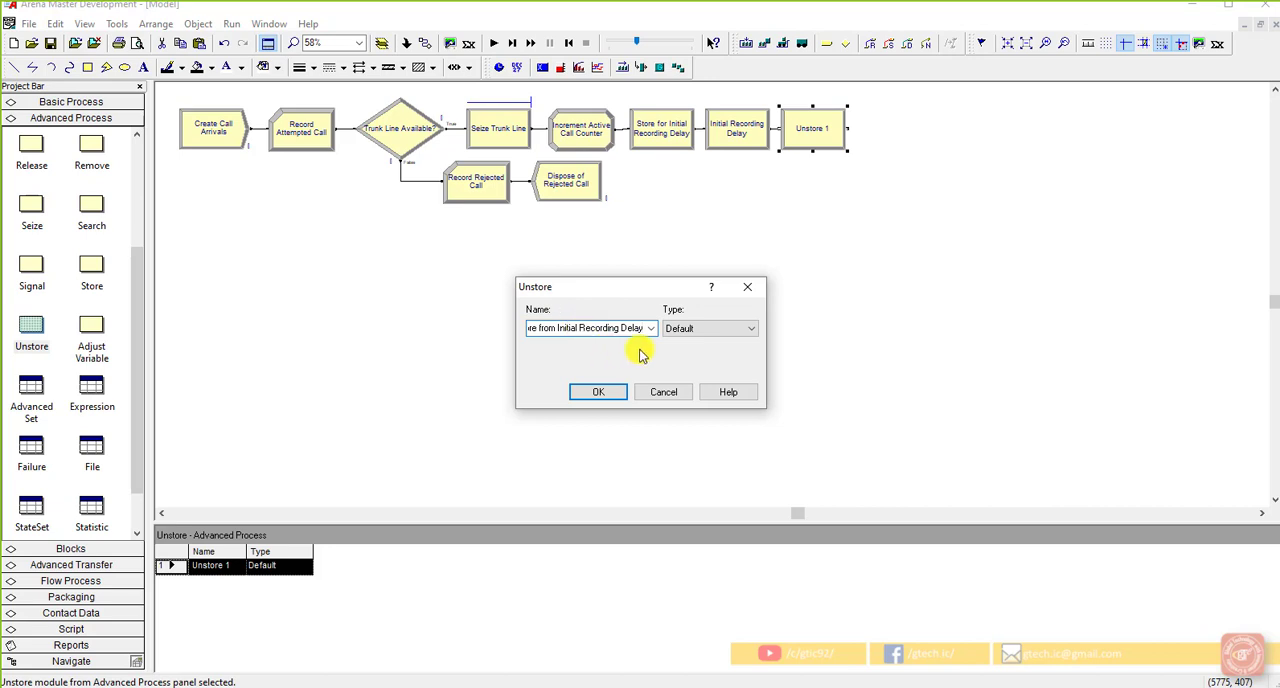
{"action": "left_click", "coordinate": [689, 329]}
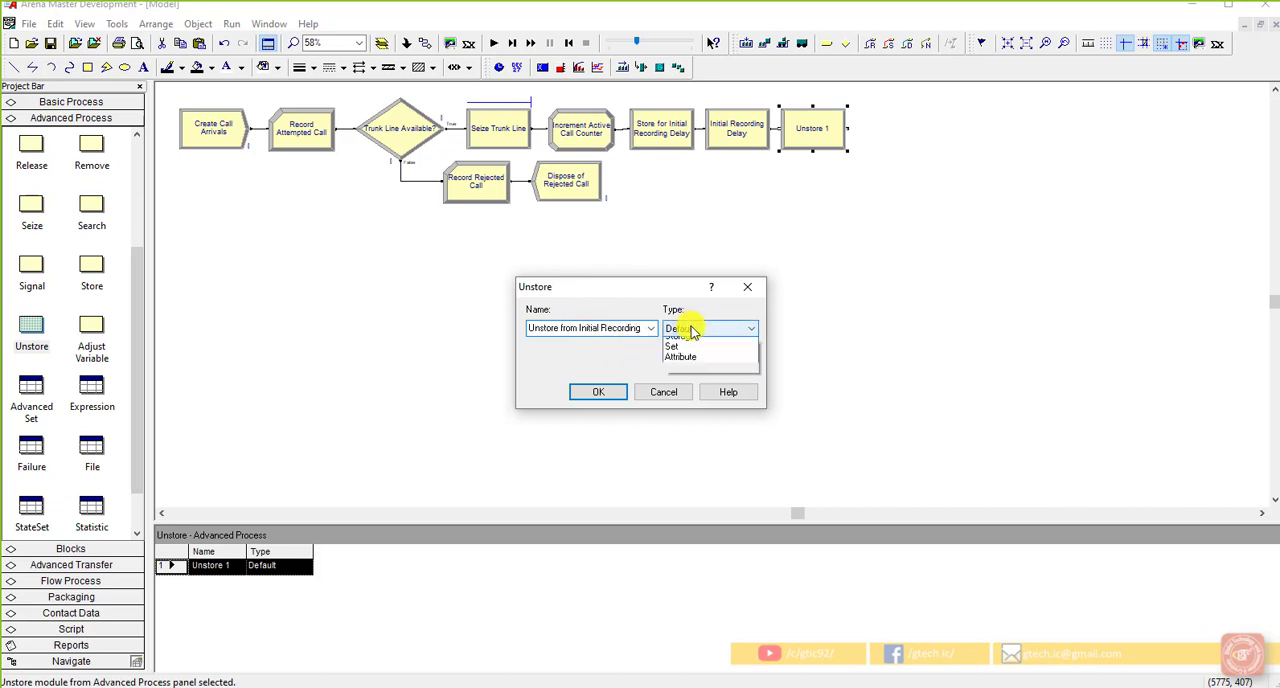
{"action": "left_click", "coordinate": [680, 343]}
{"action": "left_click", "coordinate": [596, 392]}
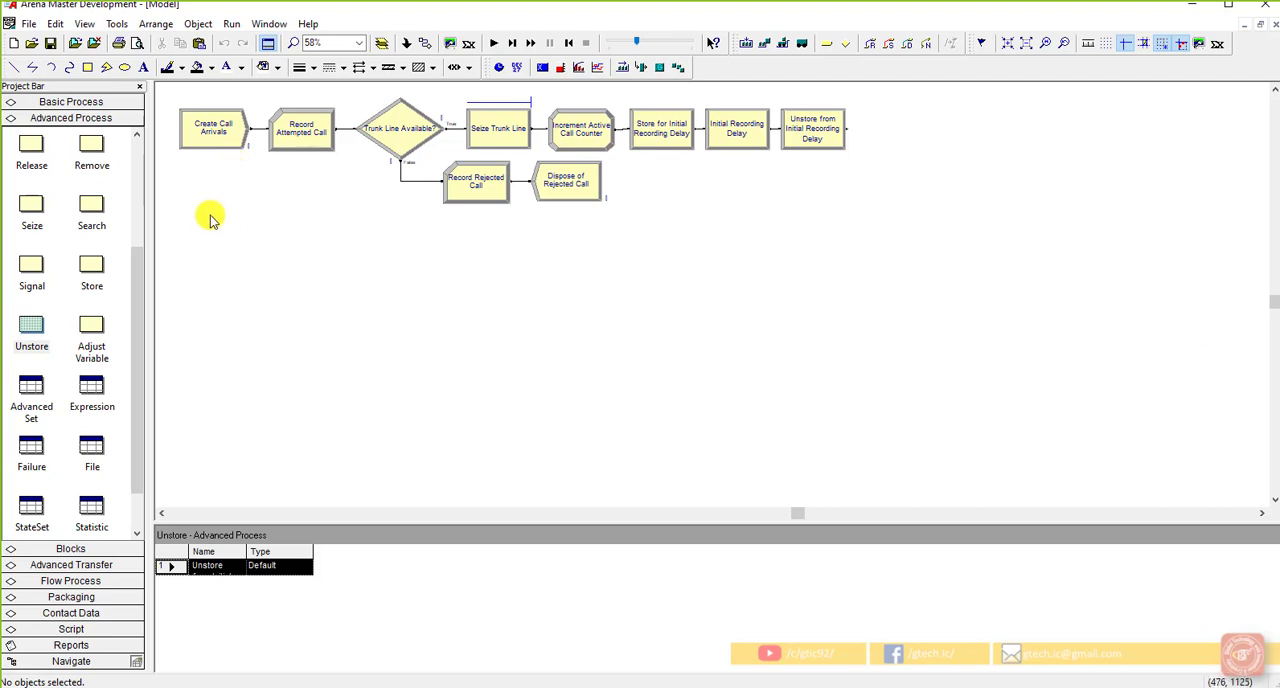
Step: Add a Decide module below the start of the flow and connect Unstore from Initial Recording Delay to its entry
{"action": "scroll", "coordinate": [45, 220], "scroll_direction": "up", "scroll_amount": 2}
{"action": "left_click", "coordinate": [92, 101]}
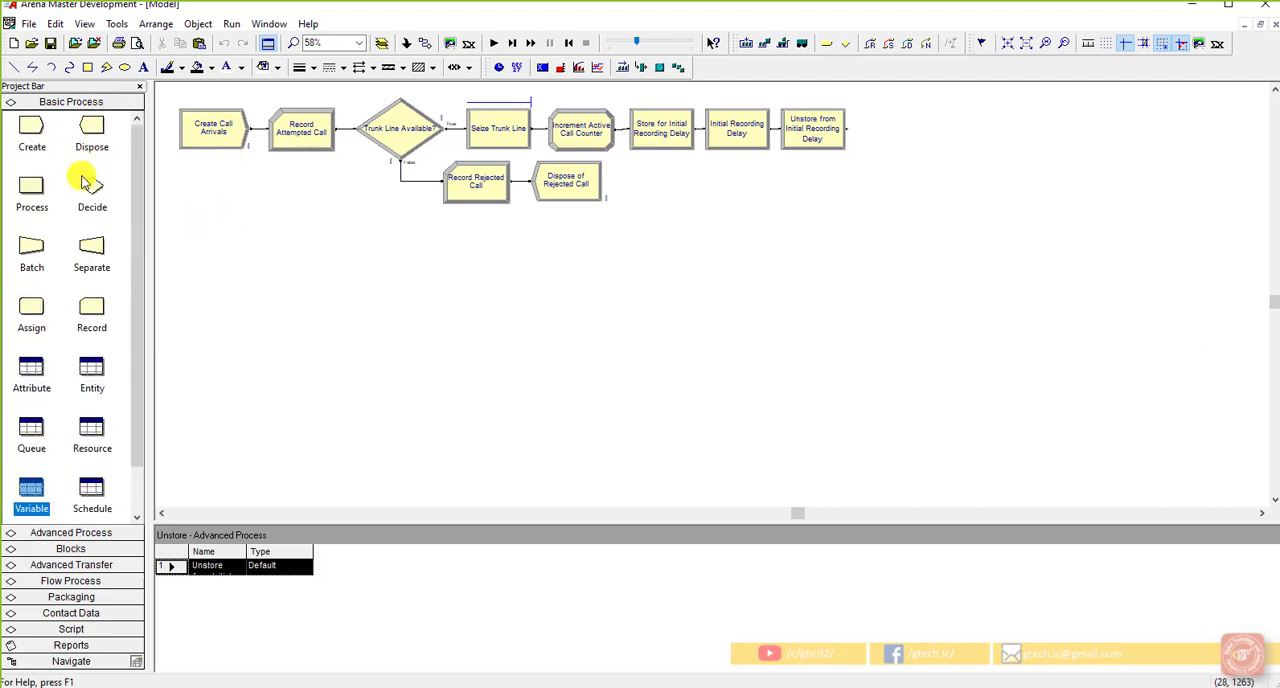
{"action": "left_click_drag", "start_coordinate": [92, 190], "coordinate": [180, 250]}
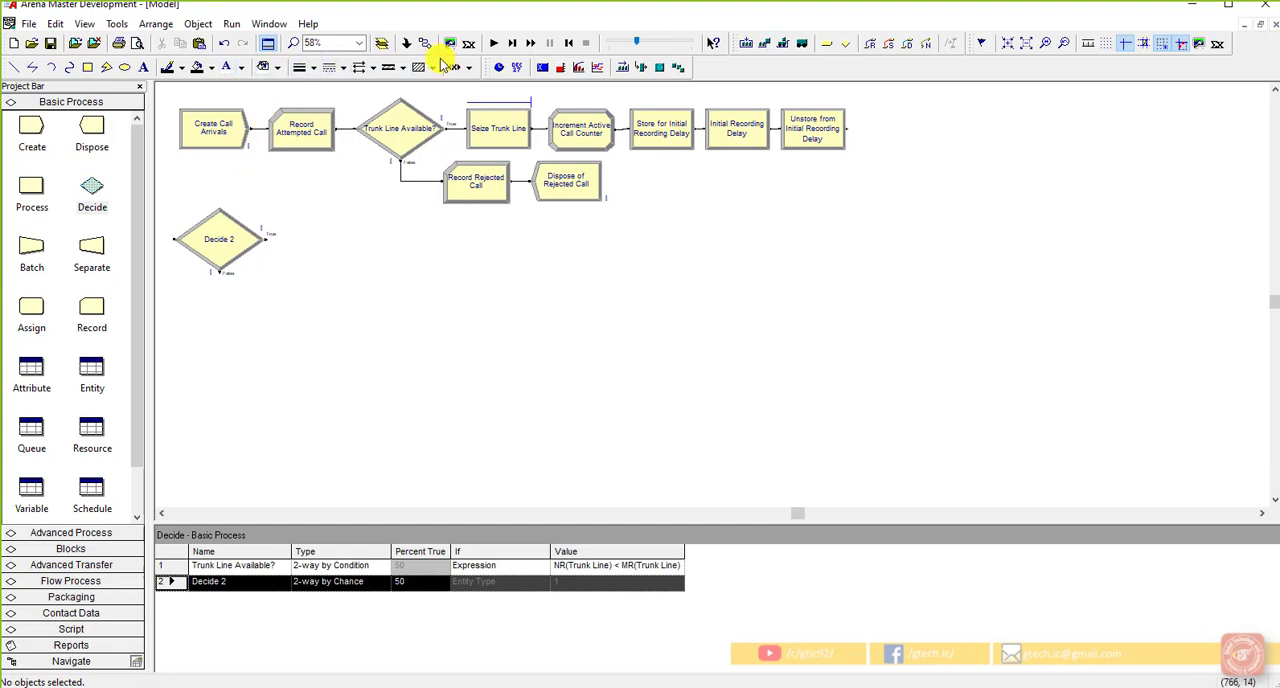
{"action": "left_click", "coordinate": [517, 67]}
{"action": "left_click", "coordinate": [845, 128]}
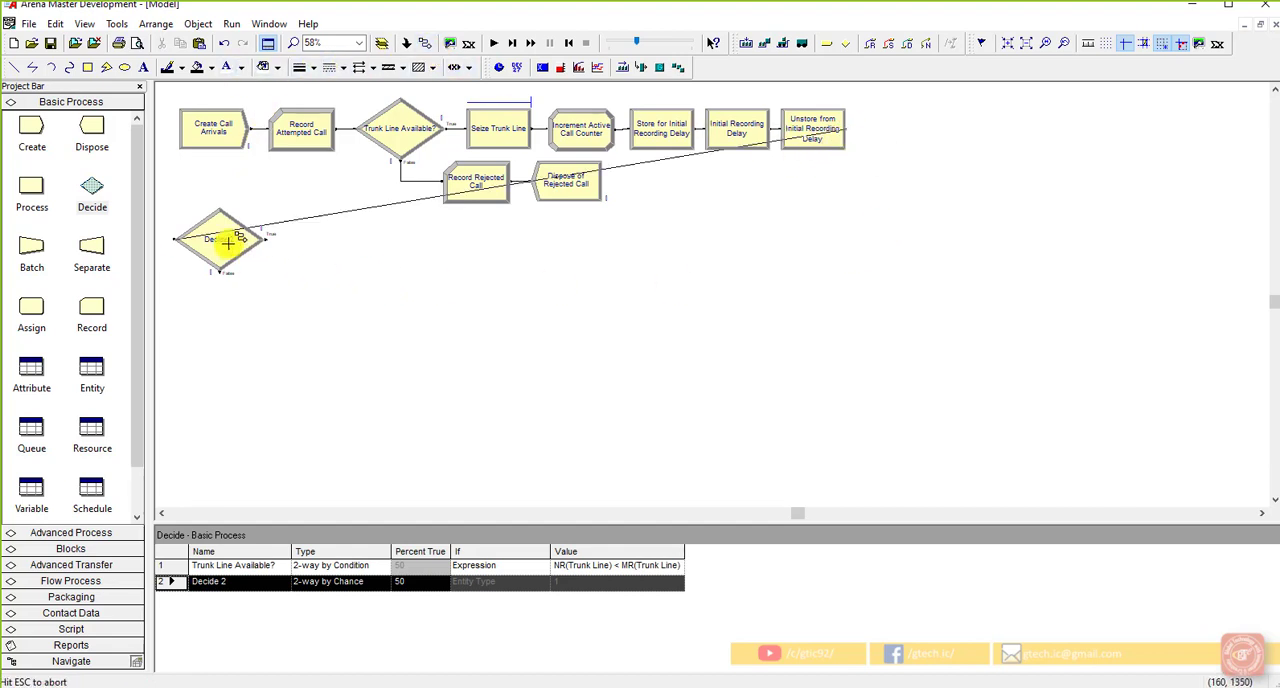
{"action": "left_click", "coordinate": [177, 238]}
{"action": "left_click_drag", "start_coordinate": [257, 251], "coordinate": [240, 284]}
{"action": "left_click", "coordinate": [258, 295]}
Step: Name the new Decide module "Determine Call Type"
{"action": "double_click", "coordinate": [256, 288]}
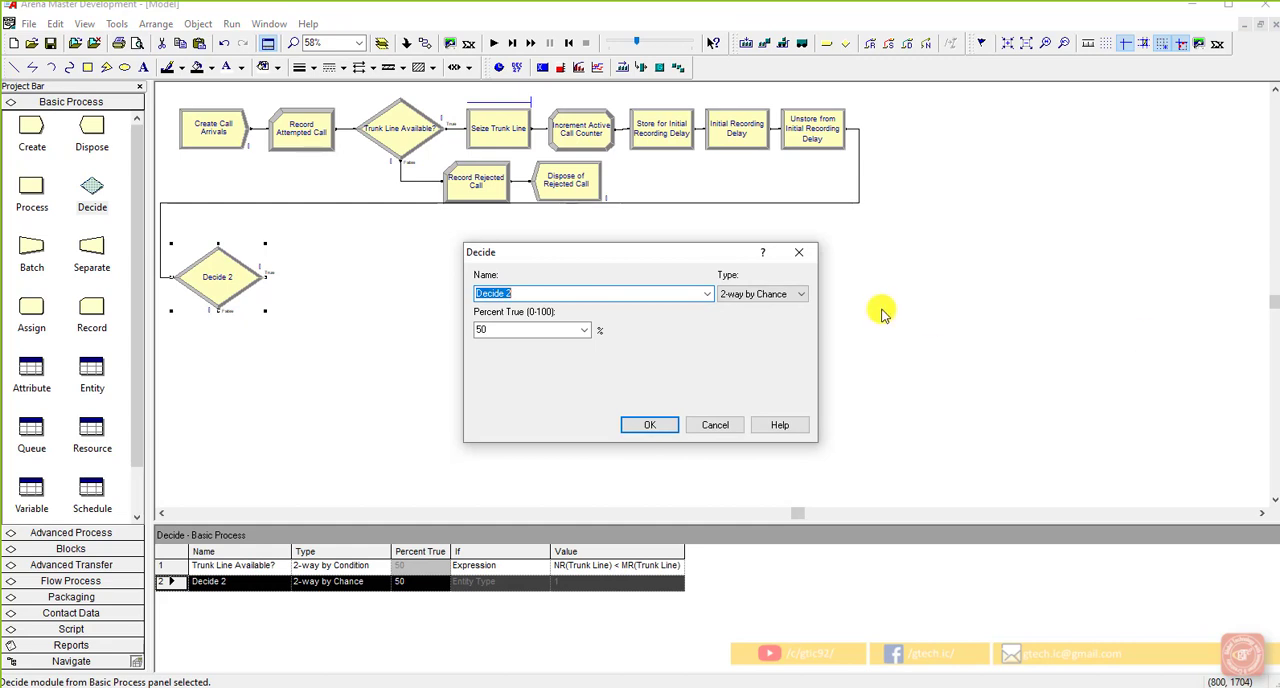
{"action": "left_click", "coordinate": [617, 290]}
{"action": "left_click_drag", "start_coordinate": [510, 293], "coordinate": [454, 293]}
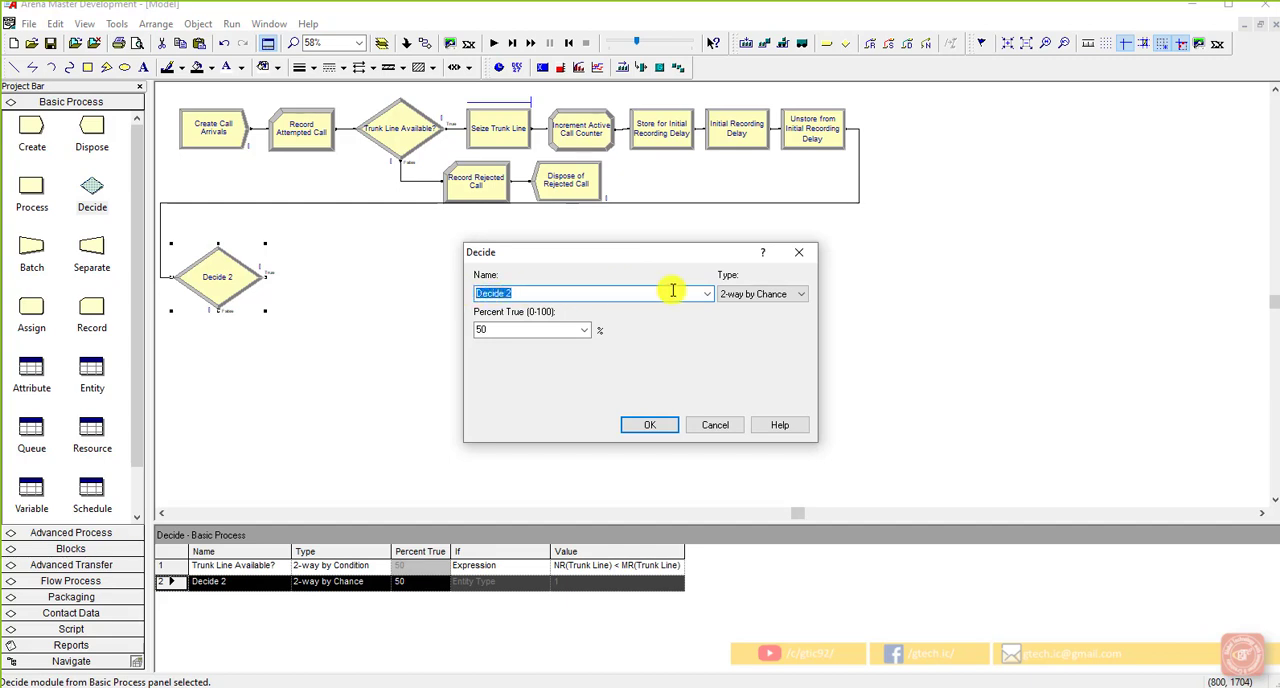
{"action": "type", "text": "Determine Call TR"}
{"action": "key", "text": "BackSpace"}
{"action": "type", "text": "ype"}
Step: Set the decision type to N-way by Chance and add a 76 percent branch
{"action": "double_click", "coordinate": [521, 329]}
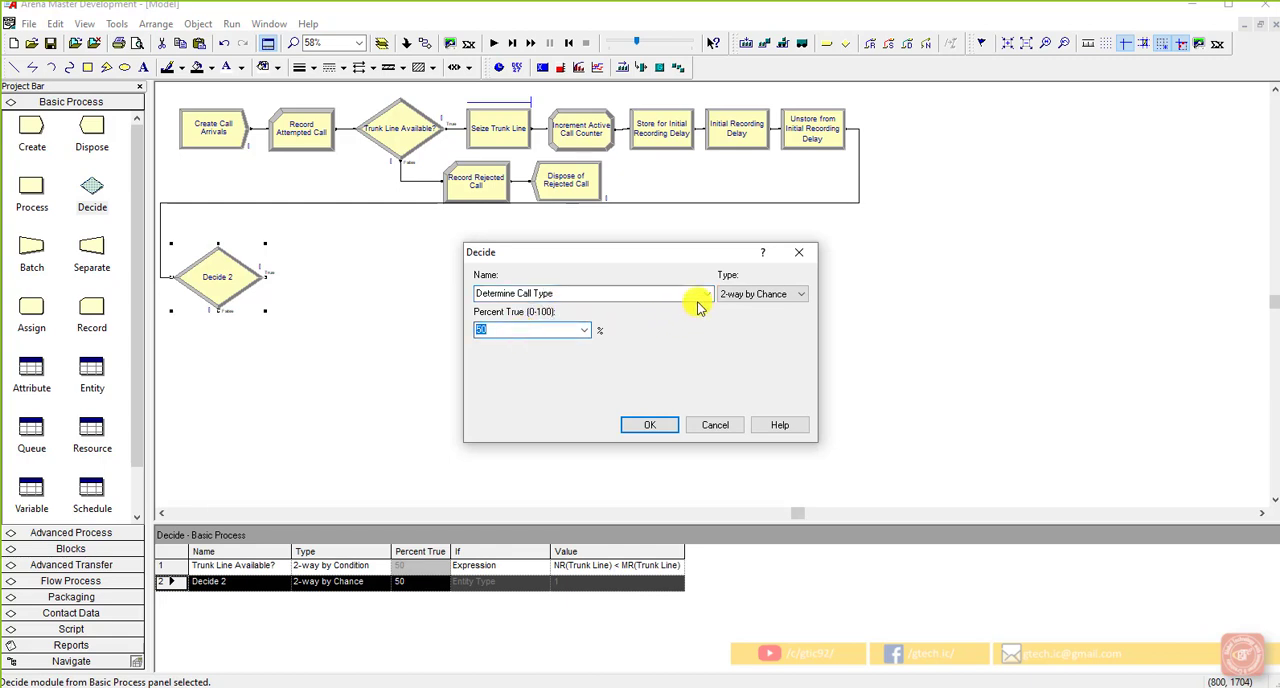
{"action": "left_click", "coordinate": [728, 295]}
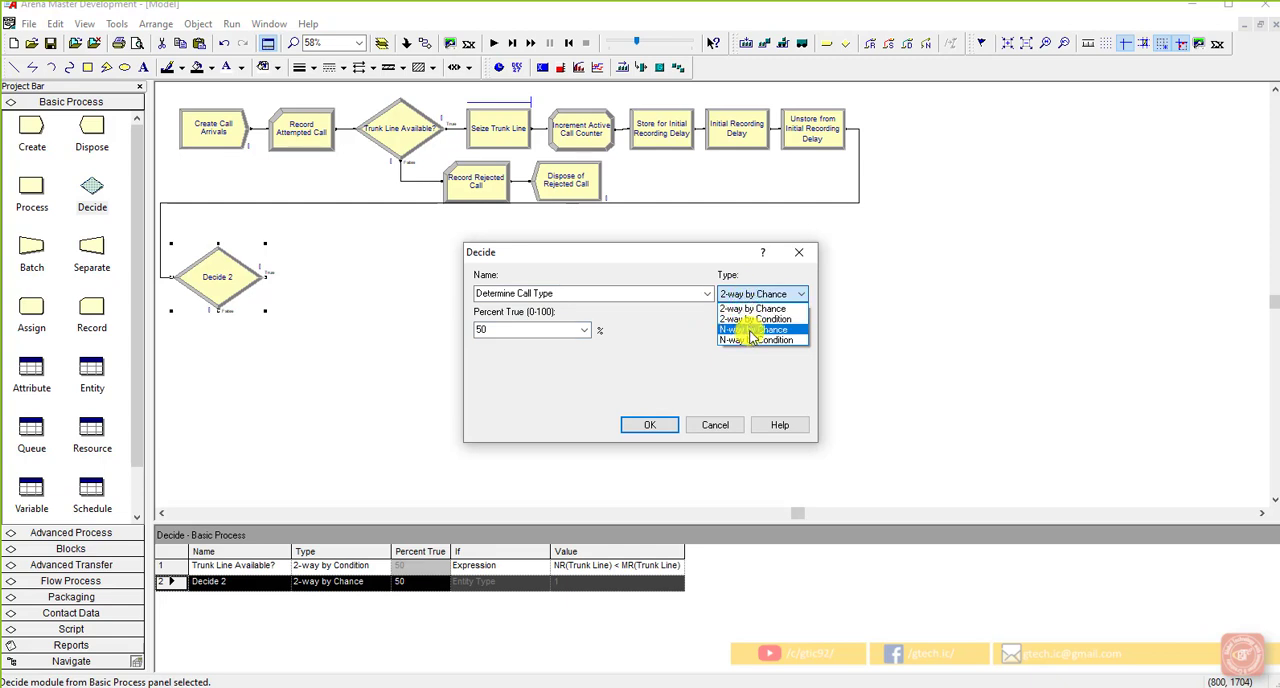
{"action": "left_click", "coordinate": [752, 336]}
{"action": "left_click", "coordinate": [765, 331]}
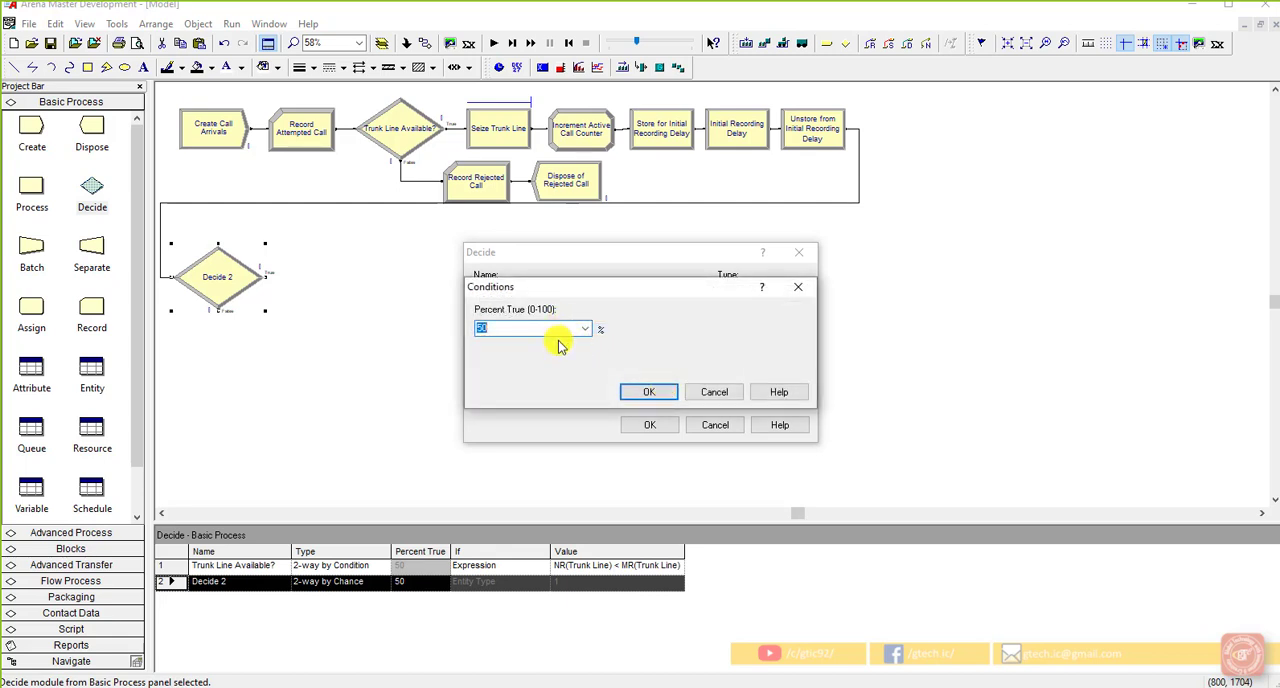
{"action": "type", "text": "75"}
{"action": "left_click", "coordinate": [632, 392]}
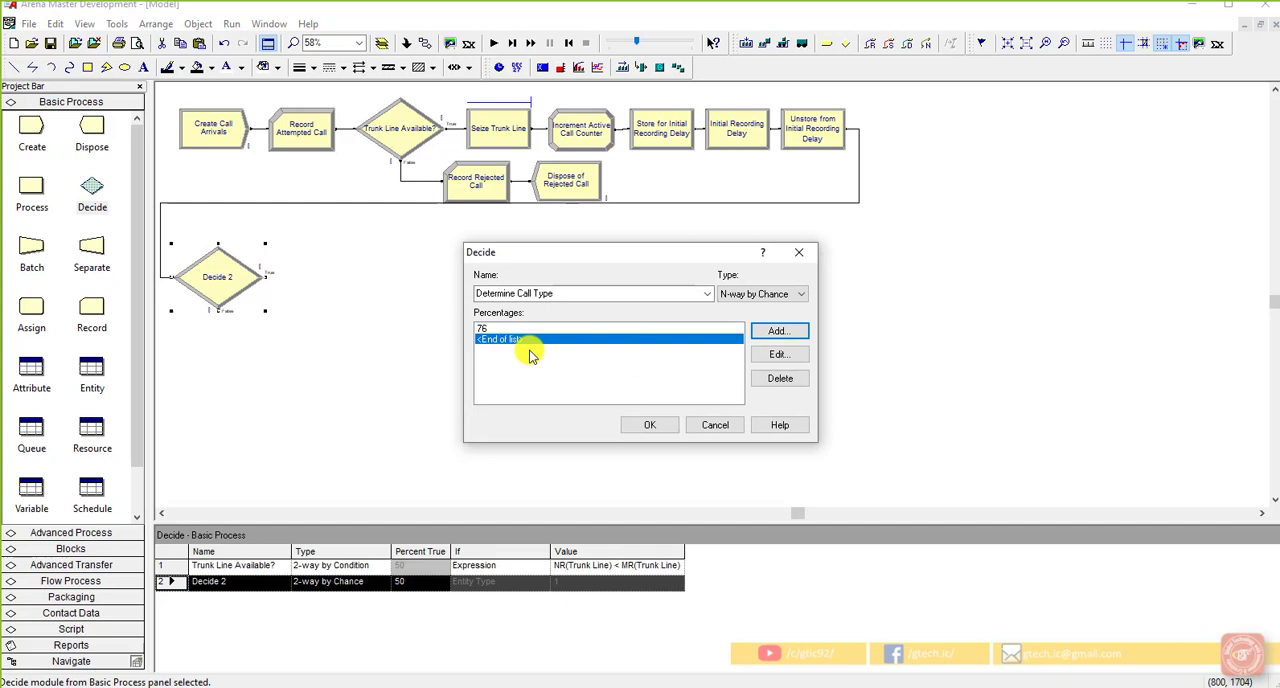
Step: Add a 16 percent branch to Determine Call Type and accept the module's settings
{"action": "left_click", "coordinate": [772, 332]}
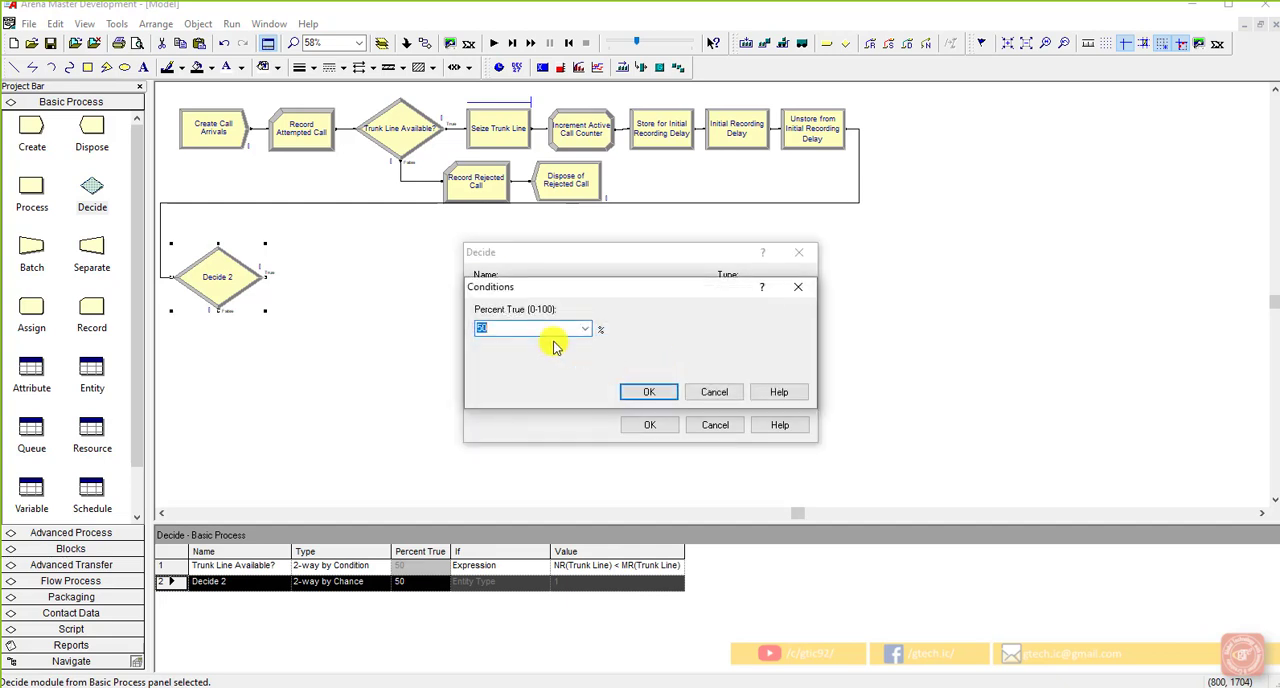
{"action": "type", "text": "15"}
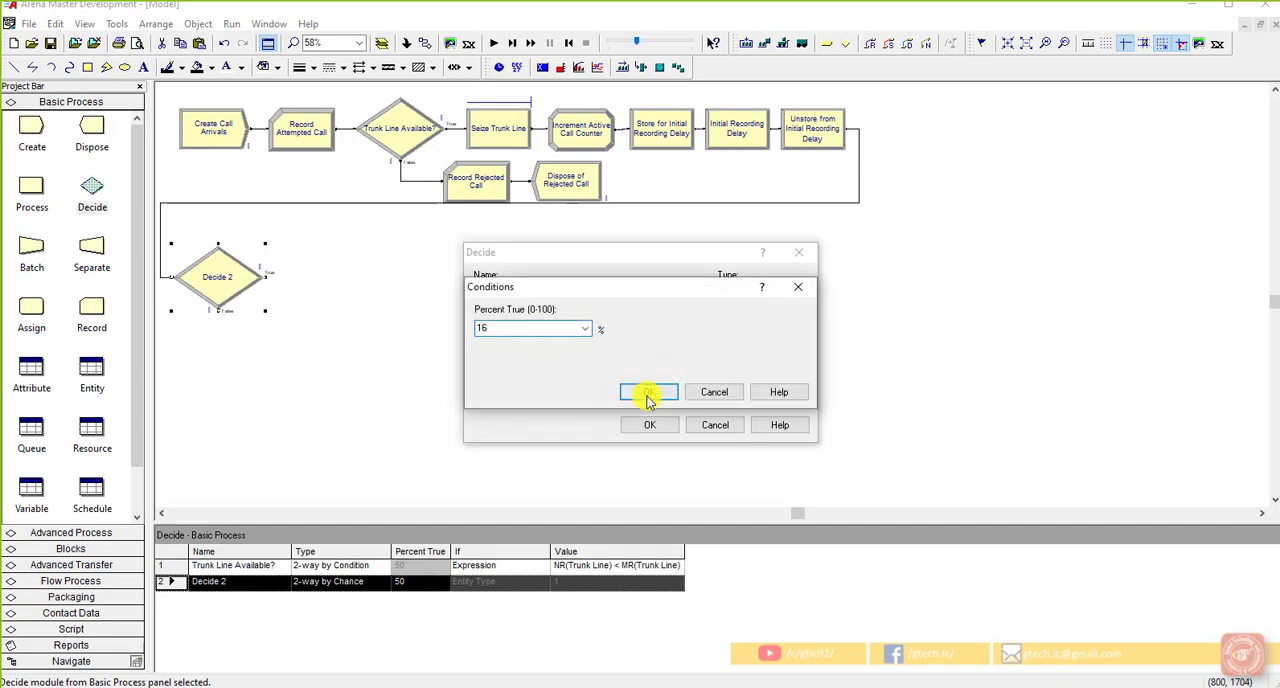
{"action": "left_click", "coordinate": [647, 393]}
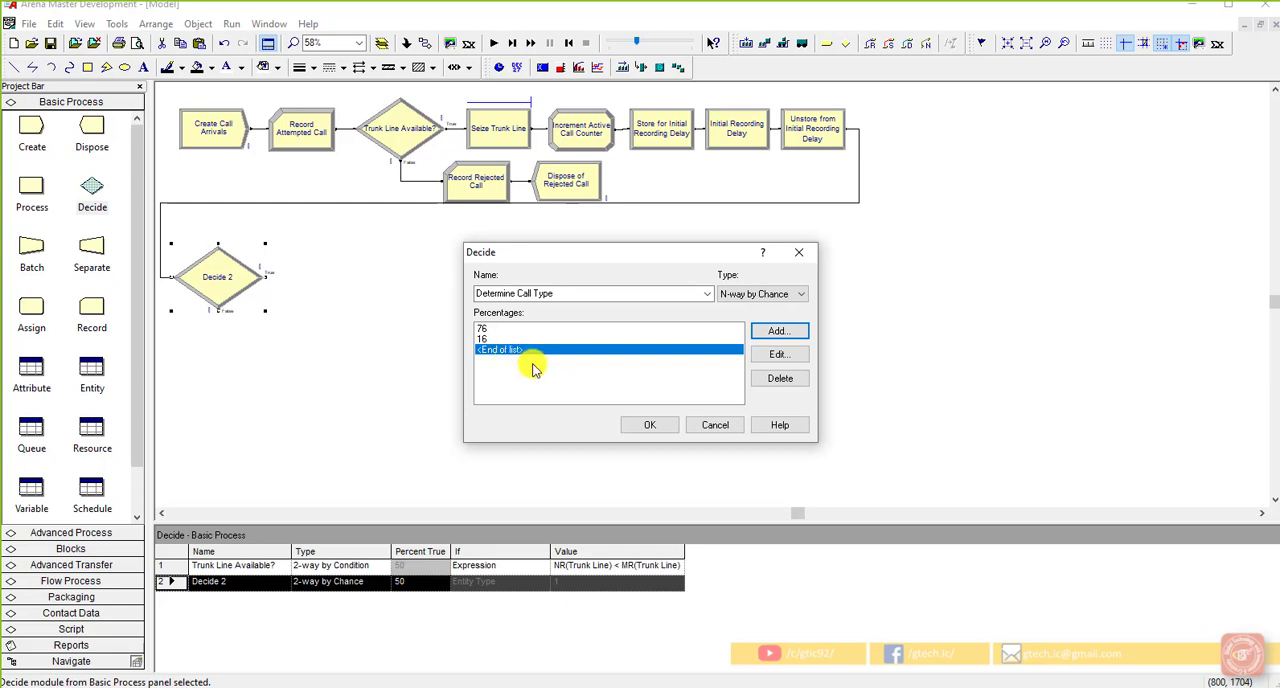
{"action": "left_click", "coordinate": [644, 428]}
{"action": "right_click", "coordinate": [644, 428]}
{"action": "left_click", "coordinate": [391, 357]}
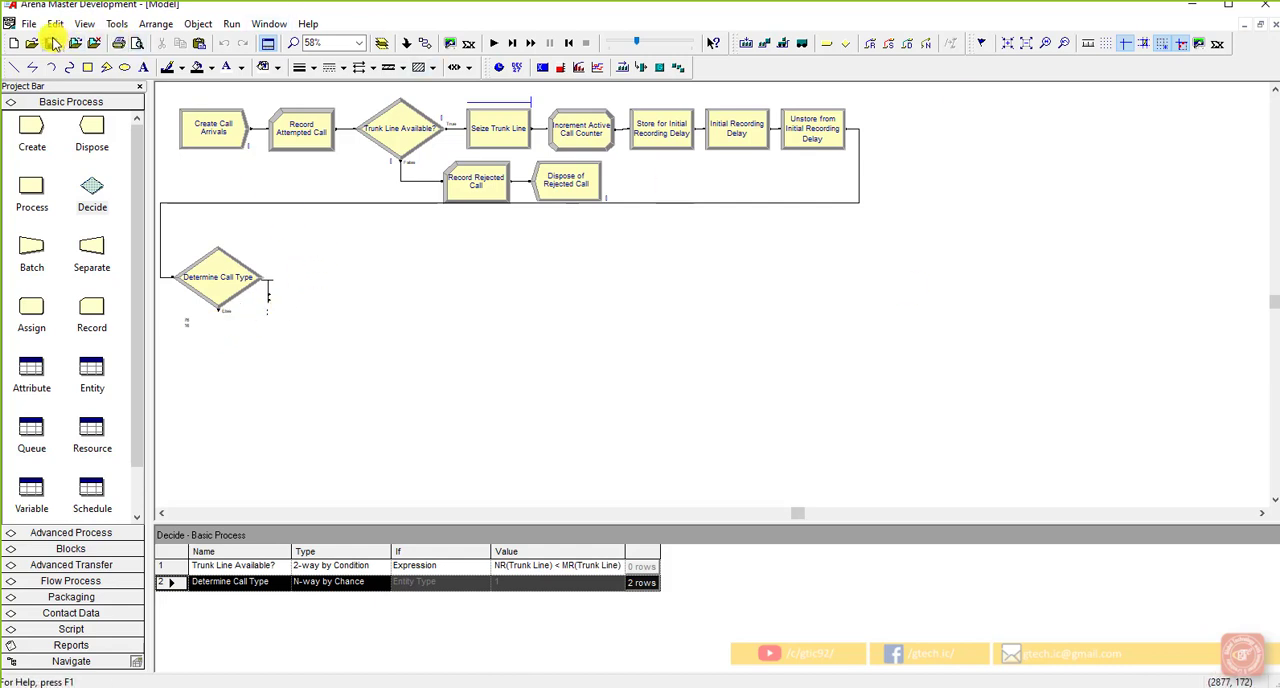
{"action": "left_click_drag", "start_coordinate": [166, 93], "coordinate": [910, 226]}
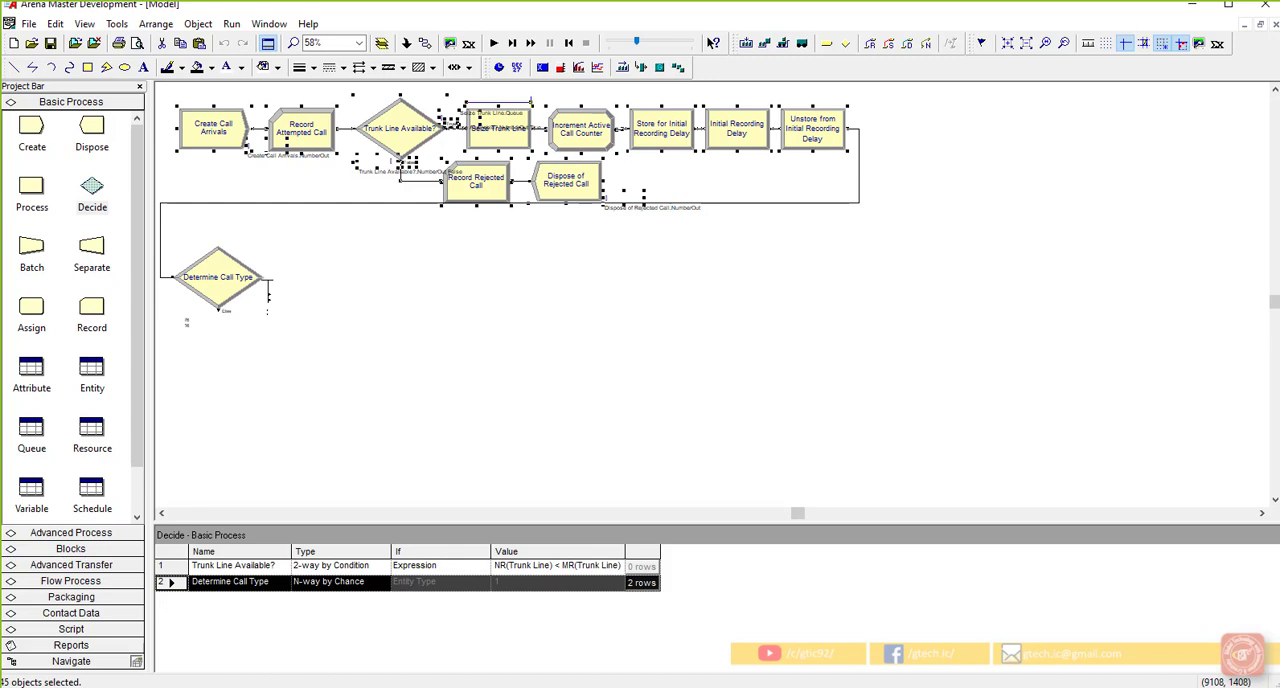
{"action": "left_click", "coordinate": [825, 371]}
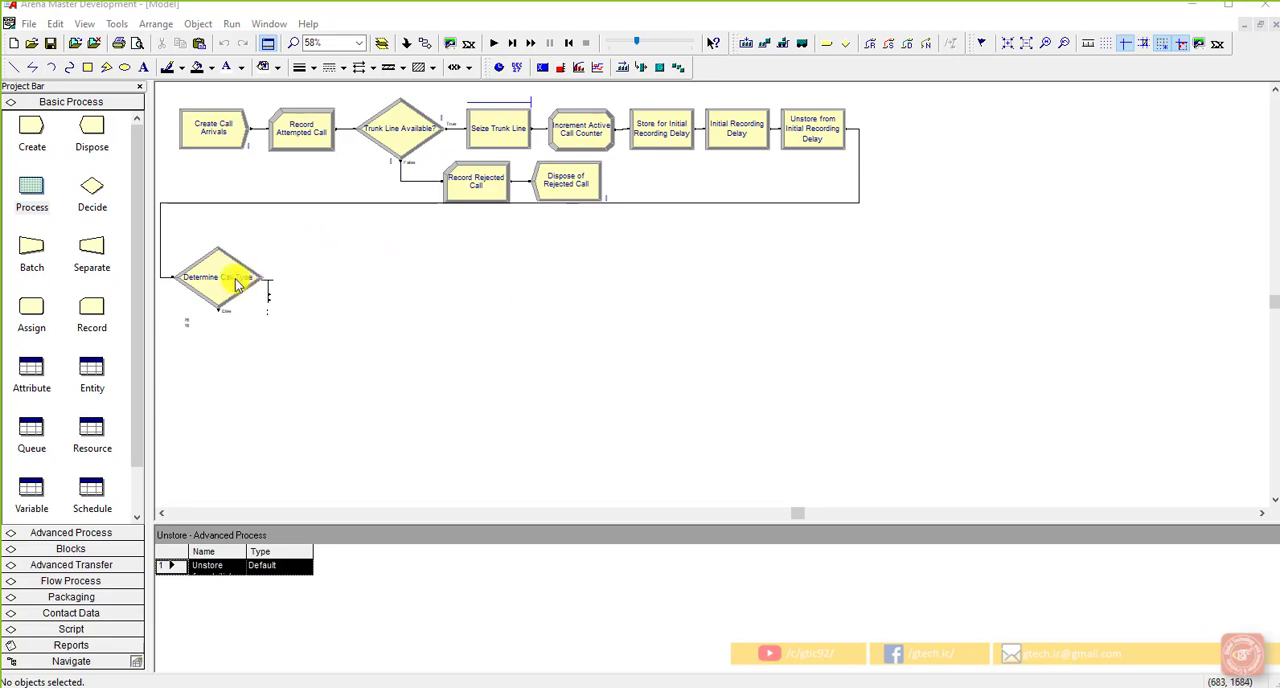
{"action": "double_click", "coordinate": [245, 282]}
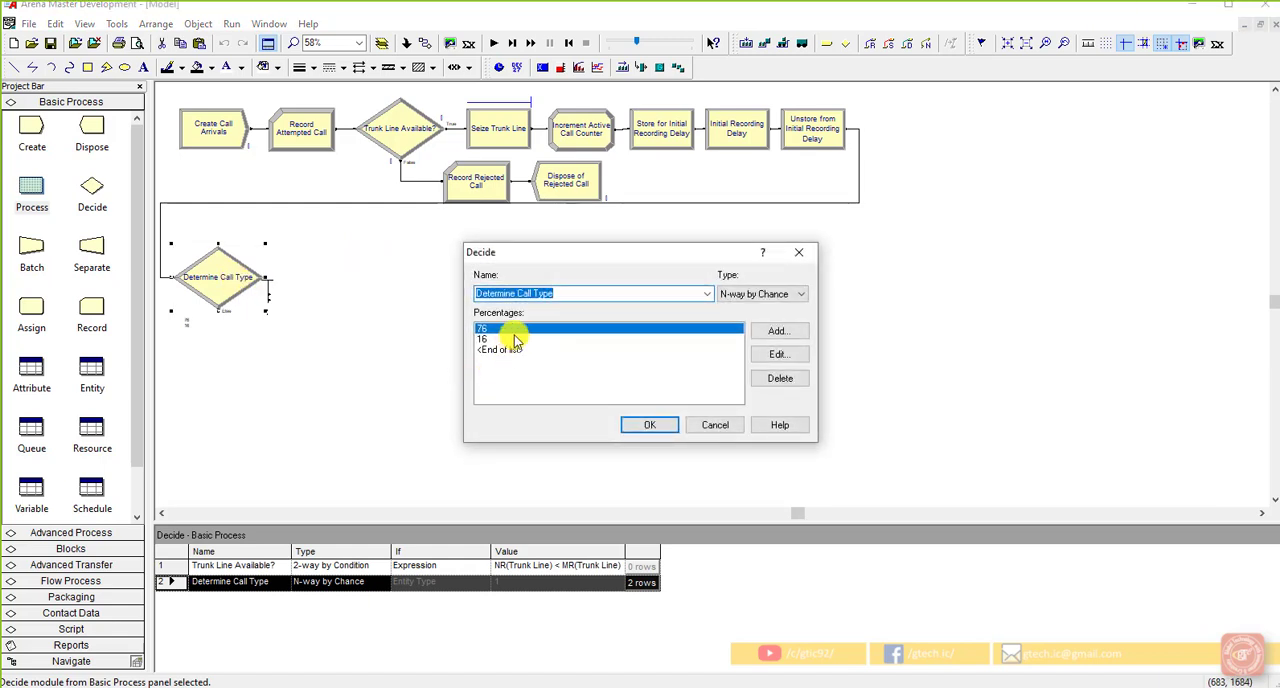
{"action": "left_click", "coordinate": [650, 425]}
{"action": "left_click", "coordinate": [390, 327]}
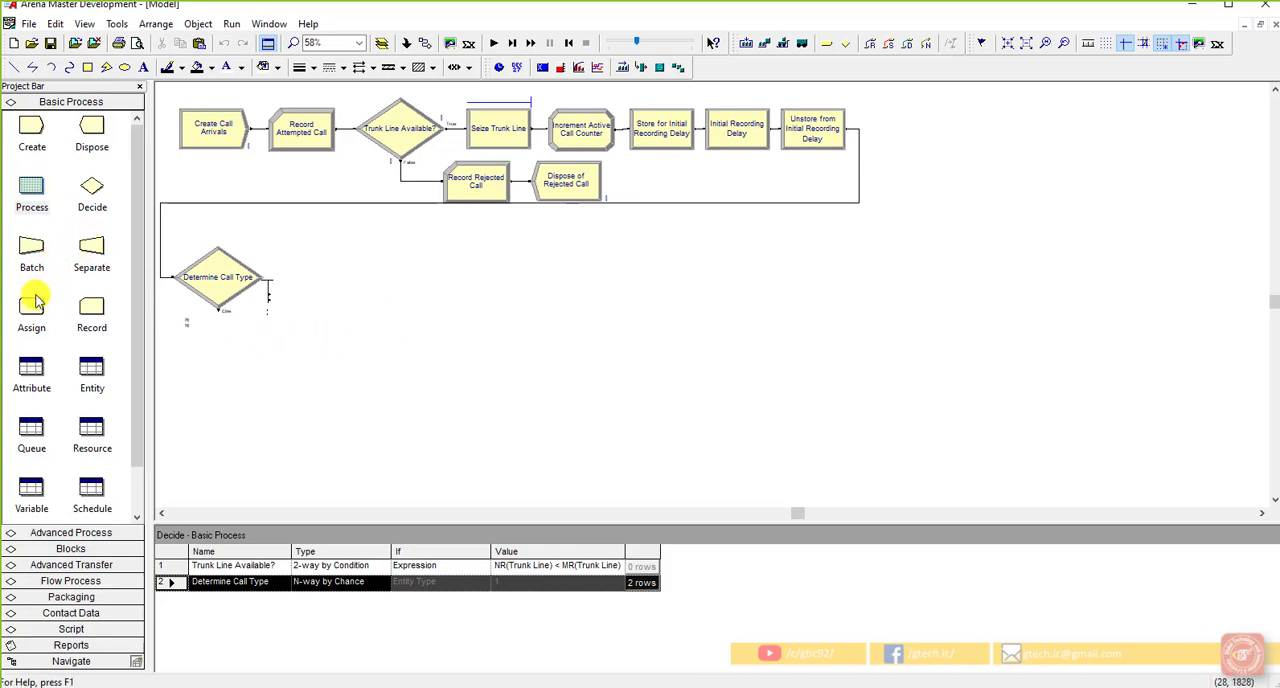
Step: Add an Assign module beside Determine Call Type and name it "Assign Tech Call Entity Type and Picture"
{"action": "left_click_drag", "start_coordinate": [34, 297], "coordinate": [294, 284]}
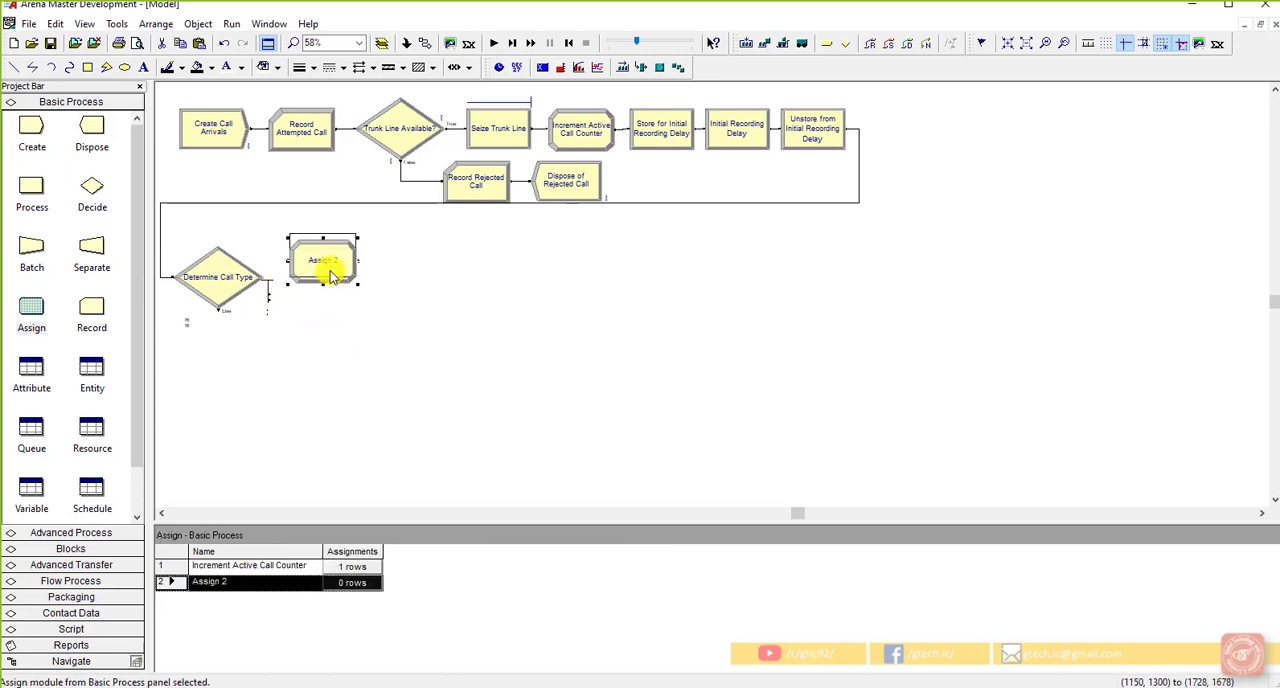
{"action": "left_click", "coordinate": [344, 313]}
{"action": "double_click", "coordinate": [326, 251]}
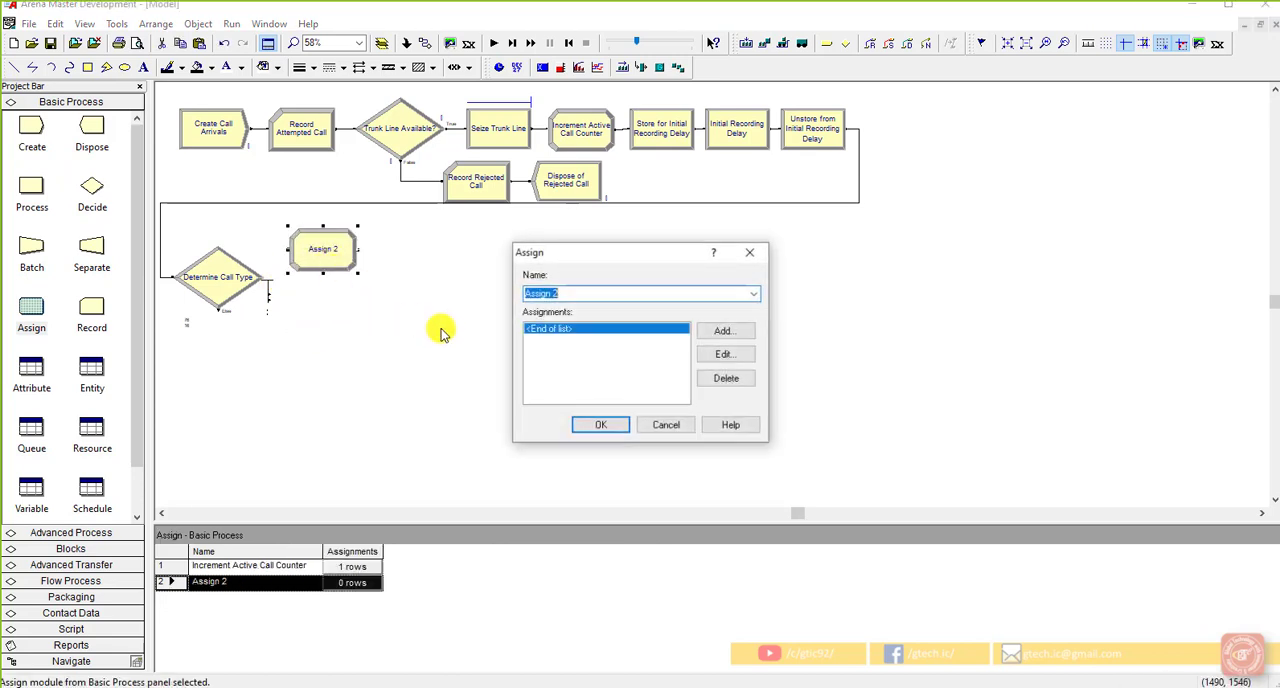
{"action": "left_click", "coordinate": [588, 292]}
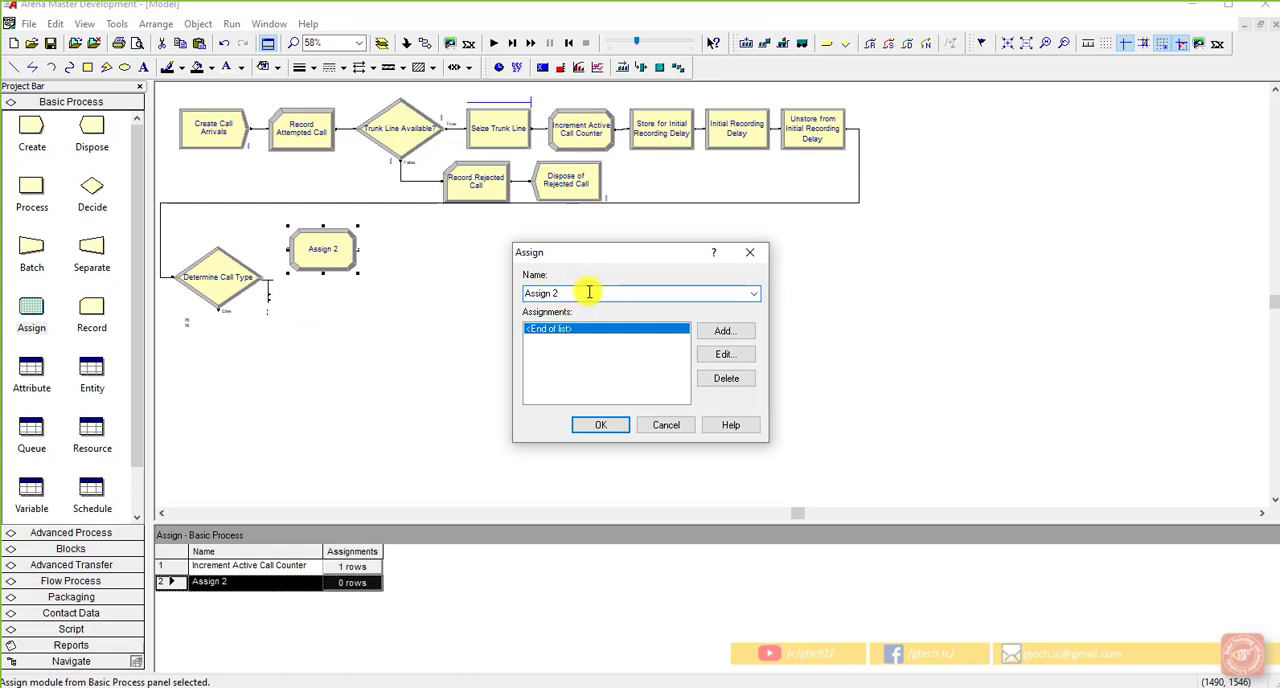
{"action": "key", "text": "BackSpace"}
{"action": "type", "text": "Tech Call Enti"}
{"action": "type", "text": "Type and Pict"}
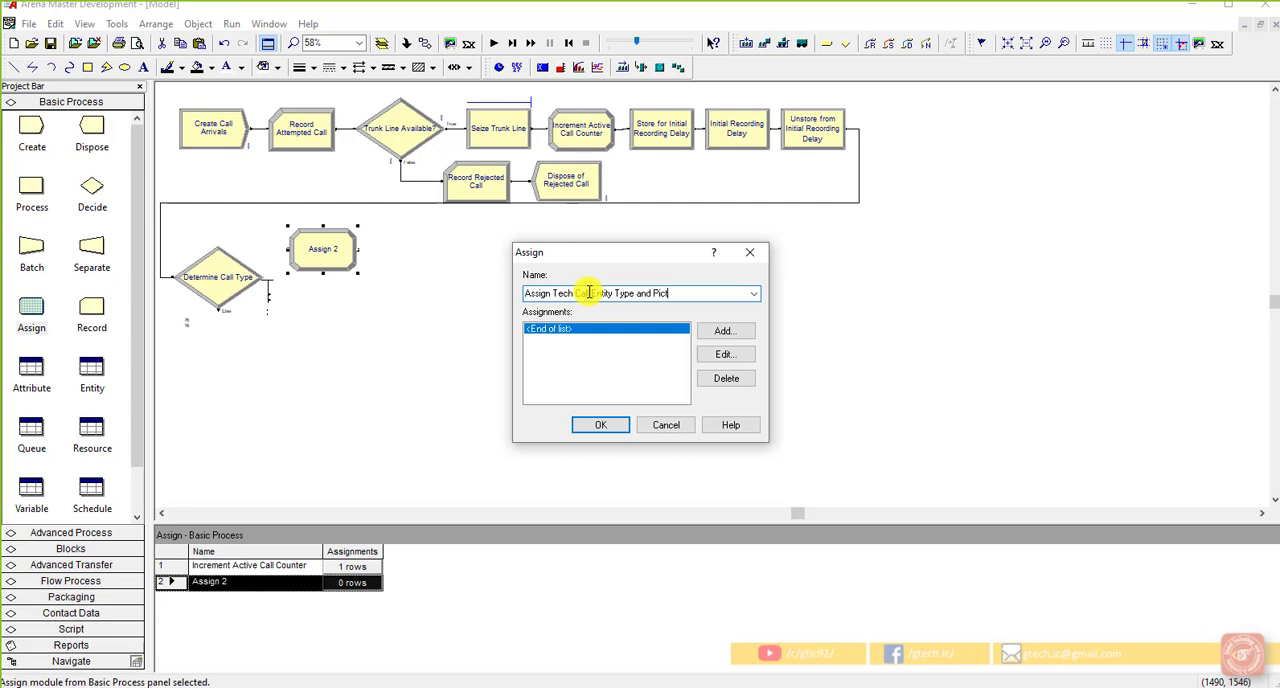
{"action": "type", "text": "ure"}
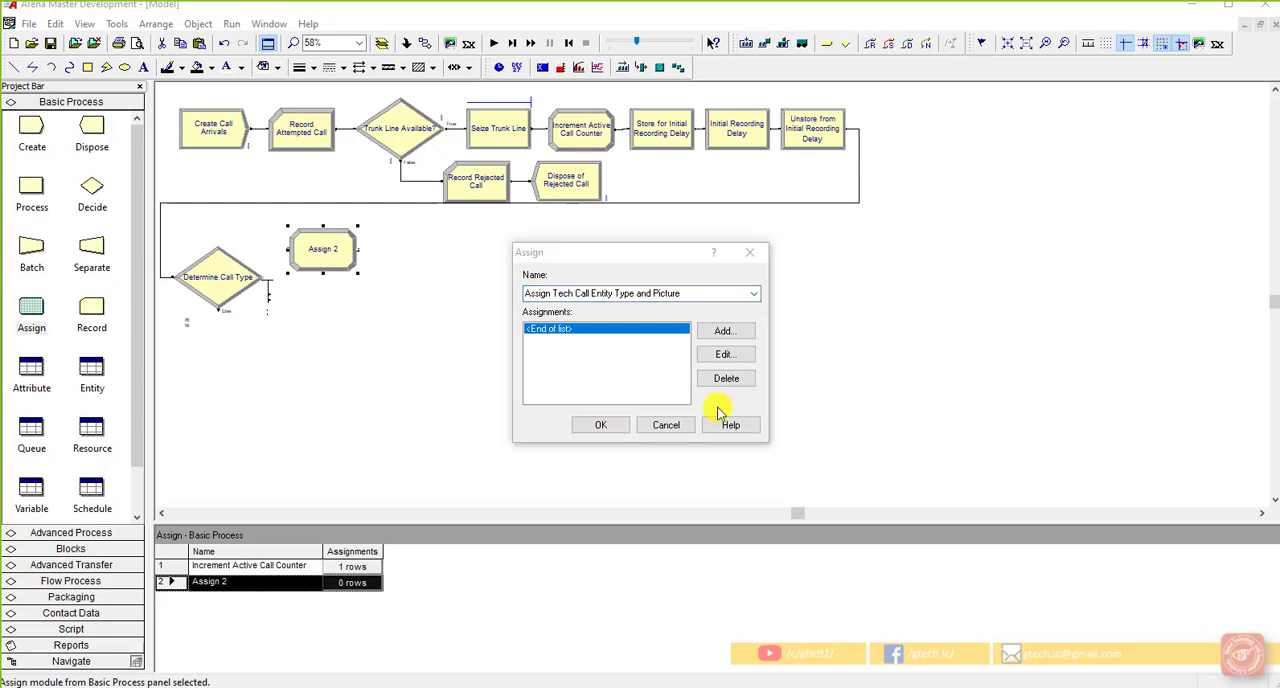
{"action": "left_click", "coordinate": [694, 295]}
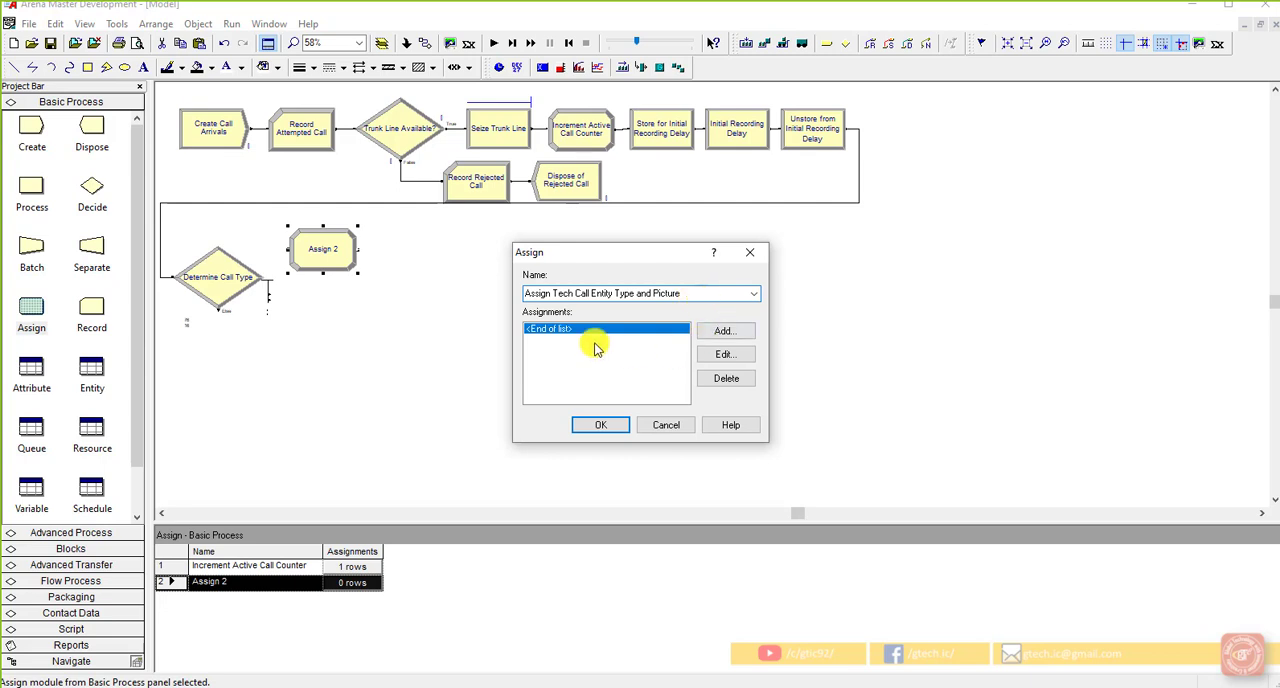
Step: Add an Entity Type assignment with Entity 1 to the new Assign module and accept its settings
{"action": "left_click", "coordinate": [711, 340]}
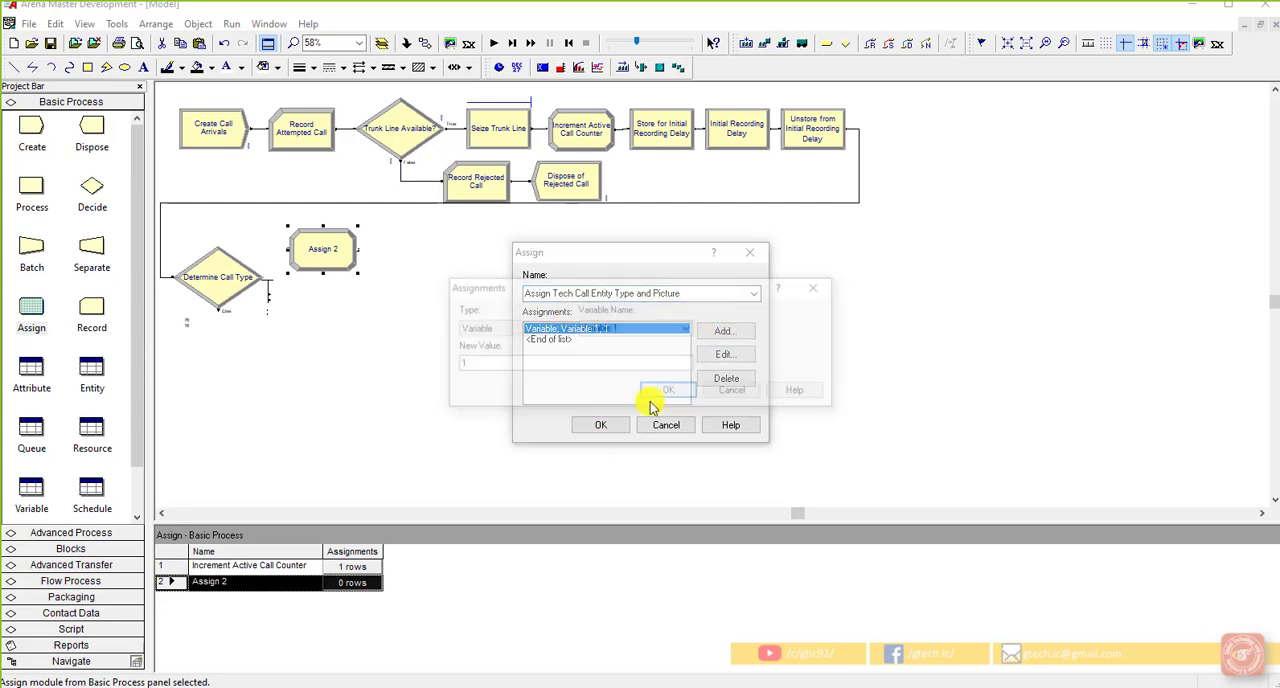
{"action": "left_click", "coordinate": [556, 330]}
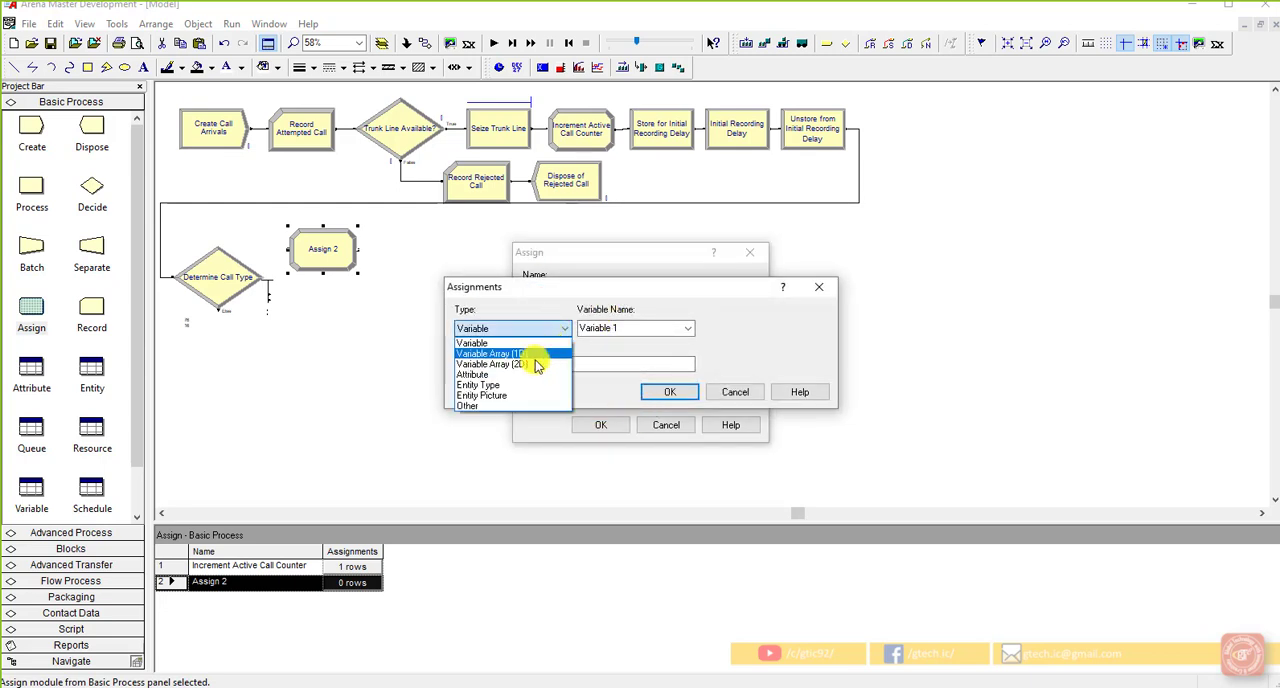
{"action": "left_click", "coordinate": [523, 380]}
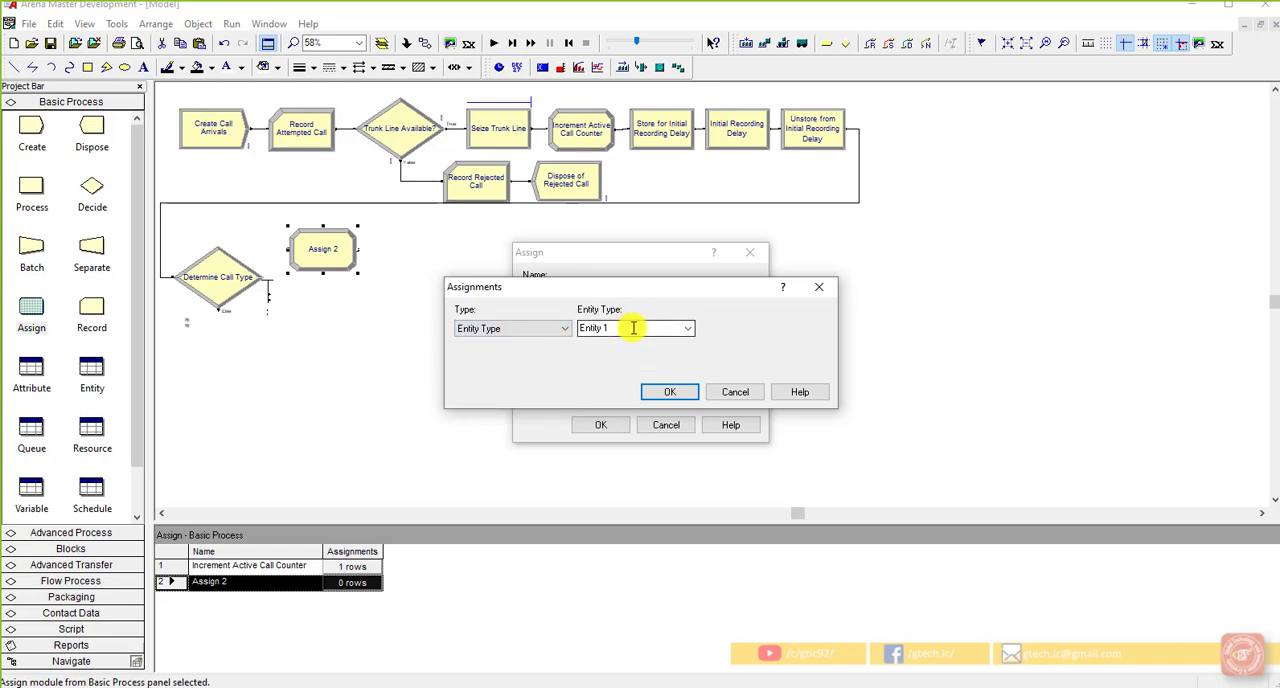
{"action": "left_click_drag", "start_coordinate": [634, 323], "coordinate": [595, 332]}
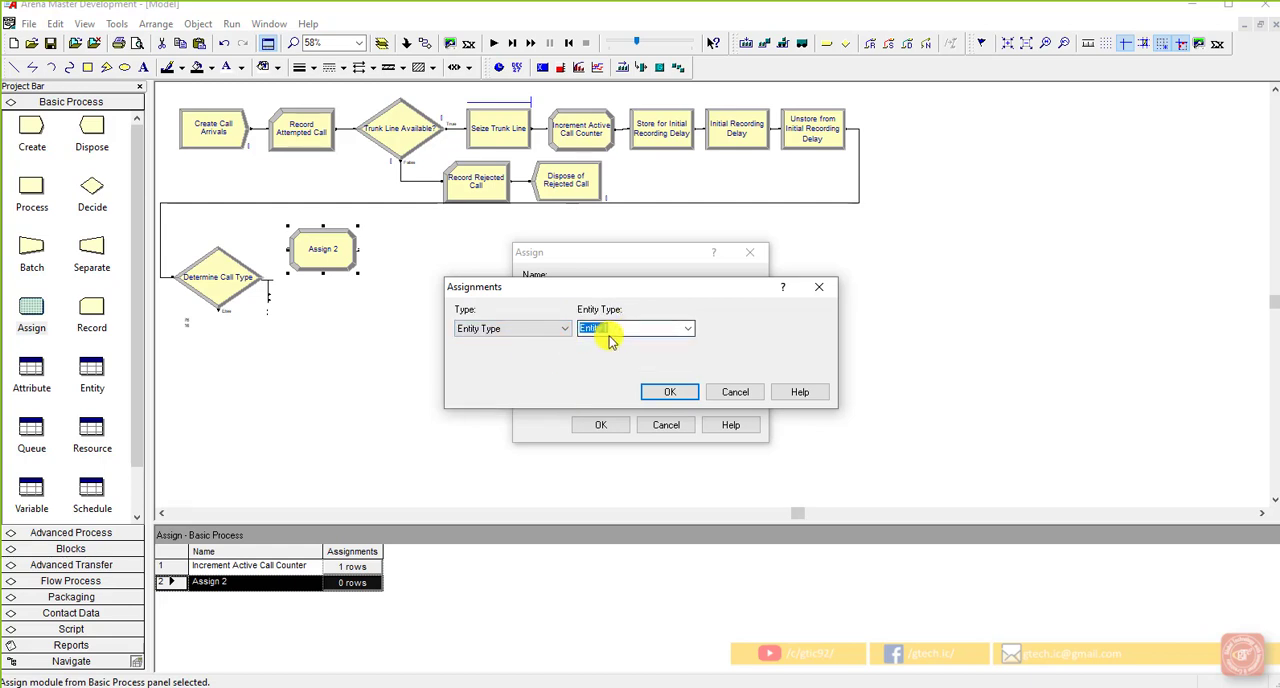
{"action": "left_click", "coordinate": [686, 330]}
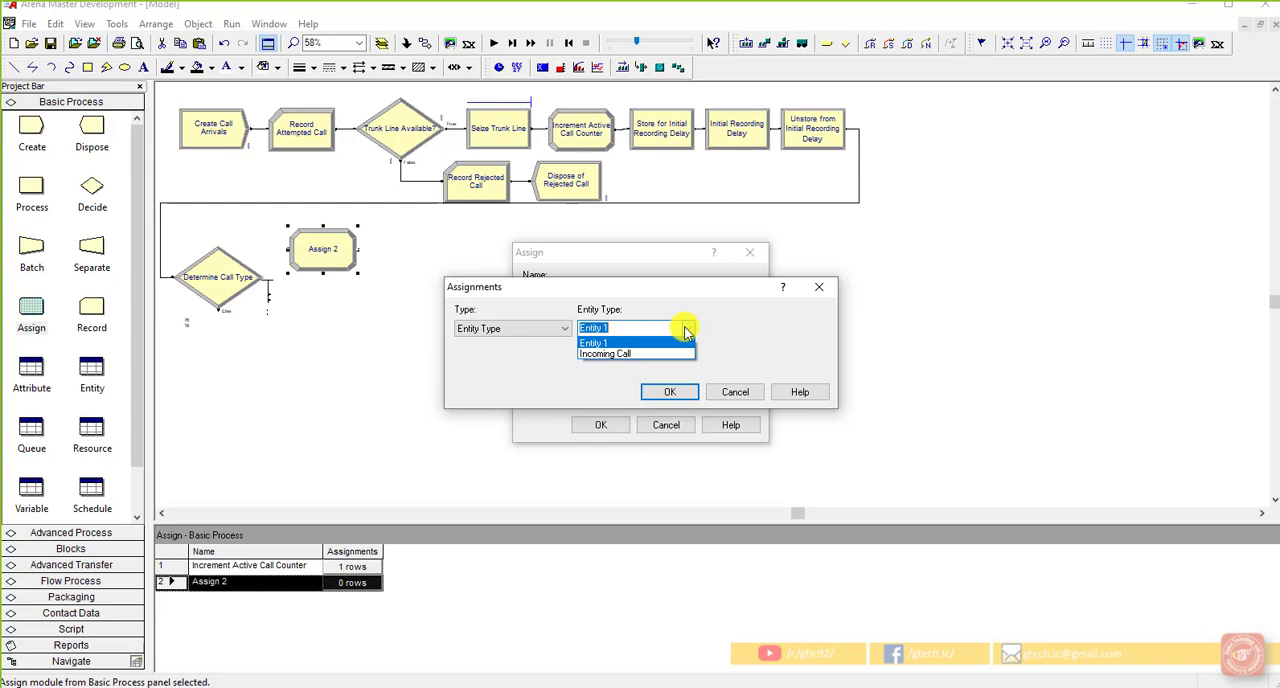
{"action": "left_click", "coordinate": [733, 336]}
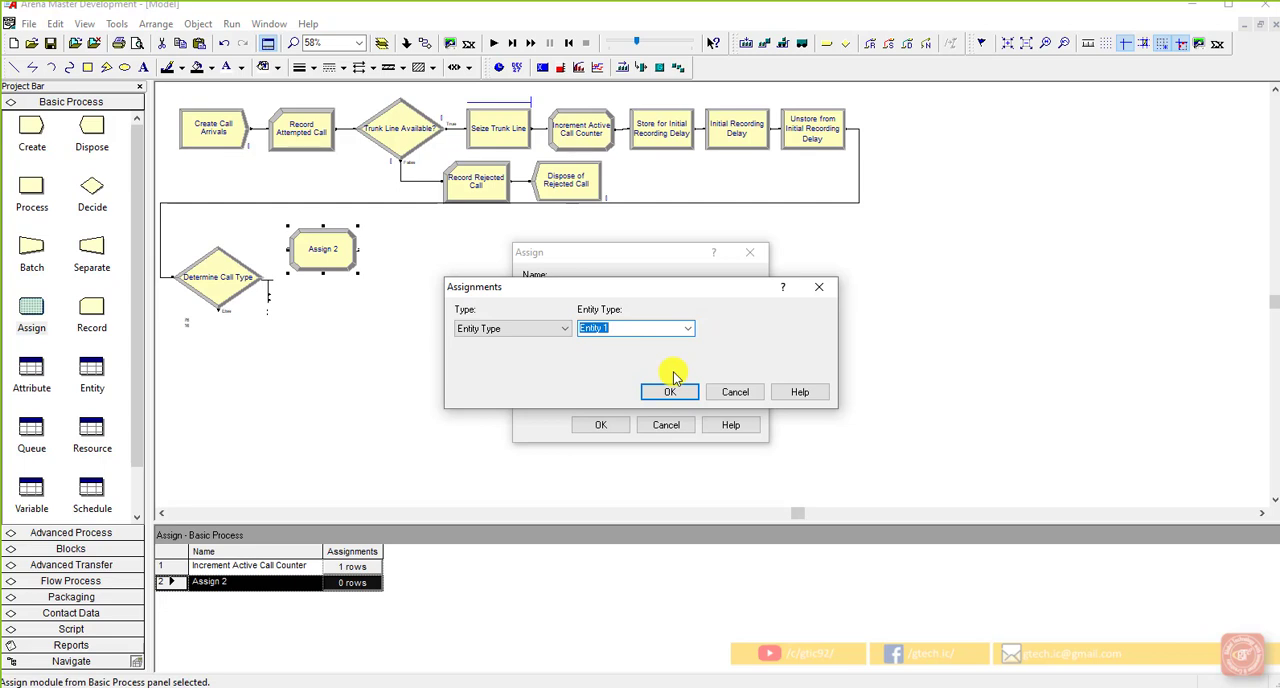
{"action": "left_click", "coordinate": [668, 391]}
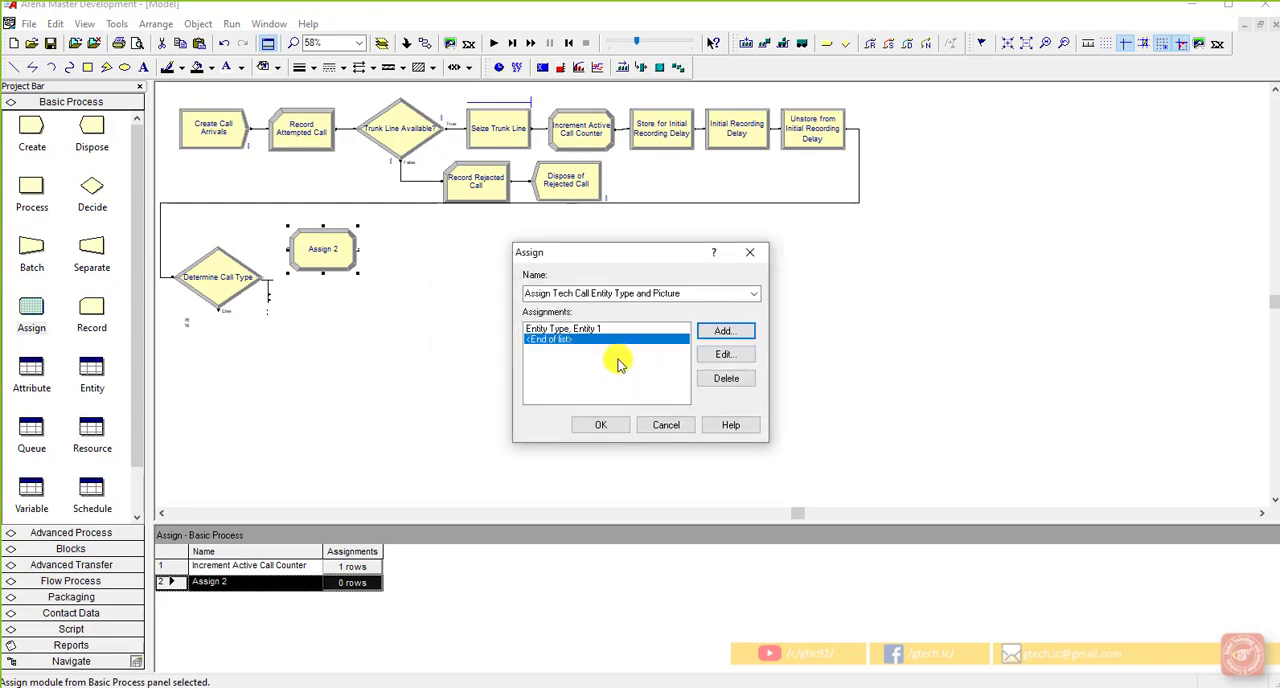
{"action": "left_click", "coordinate": [612, 424]}
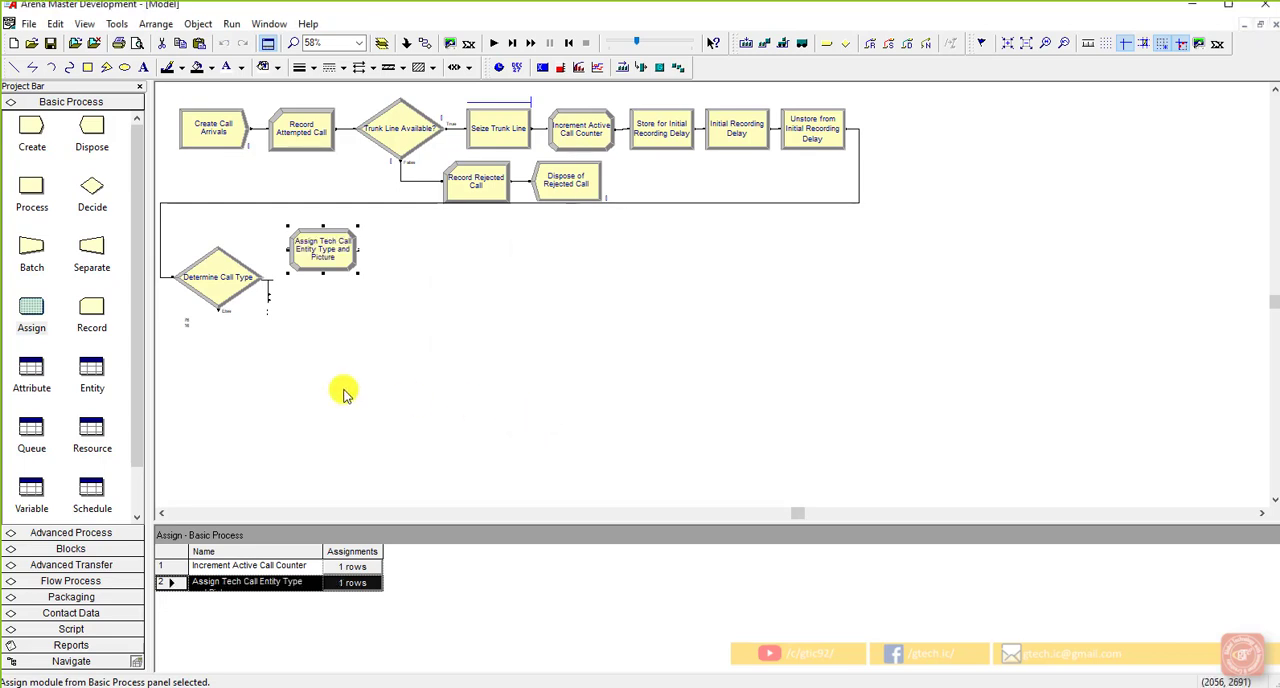
Step: Rename the entity type Entity 1 as "Tech Call" in the Entity data table
{"action": "left_click", "coordinate": [90, 372]}
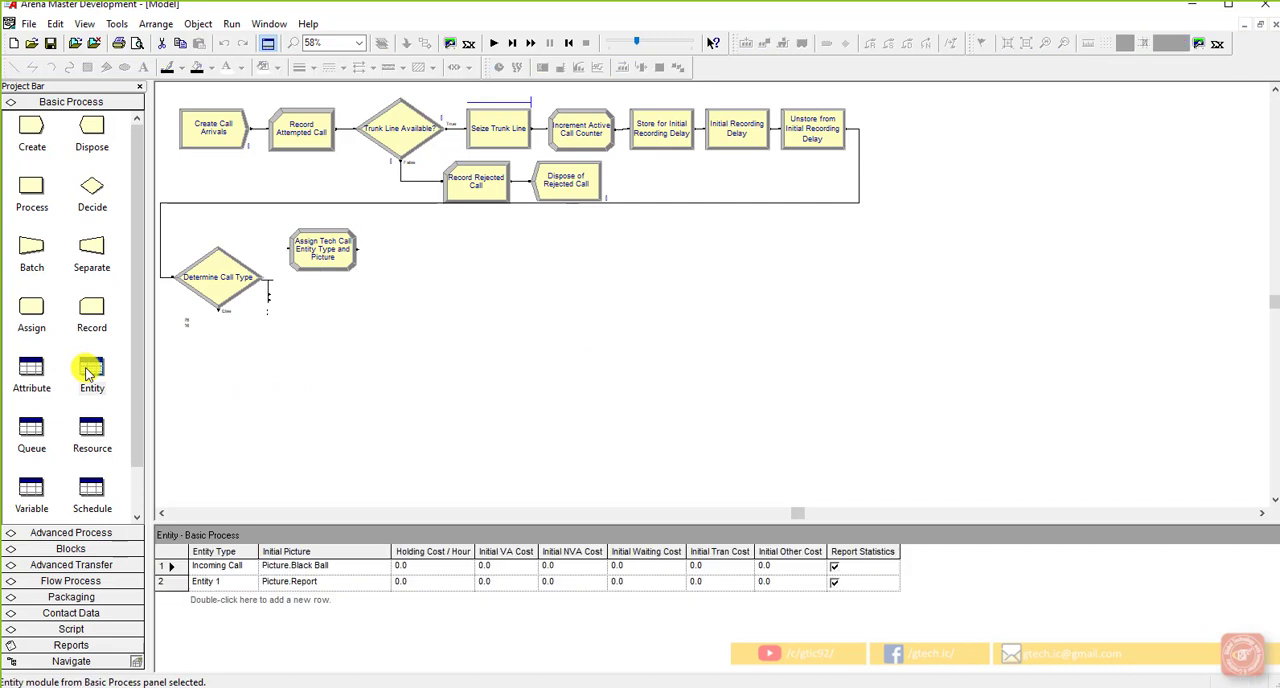
{"action": "left_click", "coordinate": [237, 582]}
{"action": "left_click", "coordinate": [239, 581]}
{"action": "left_click_drag", "start_coordinate": [239, 581], "coordinate": [192, 583]}
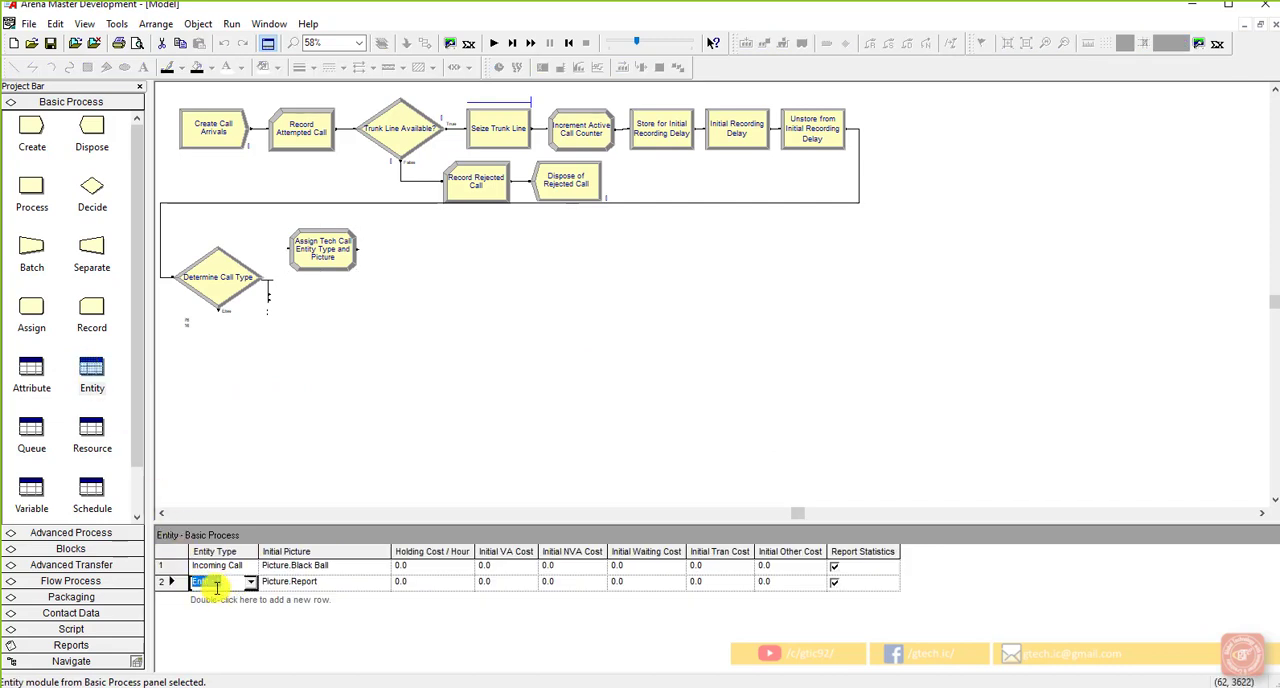
{"action": "type", "text": "Tech Call"}
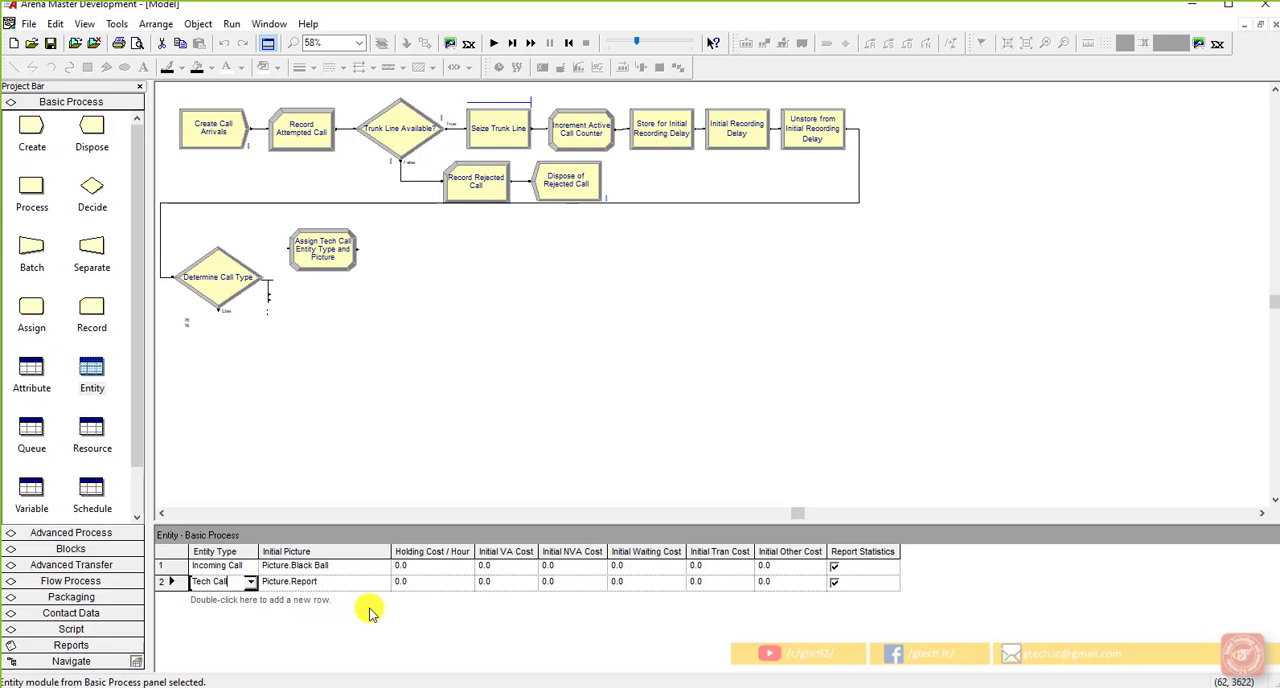
{"action": "left_click", "coordinate": [370, 567]}
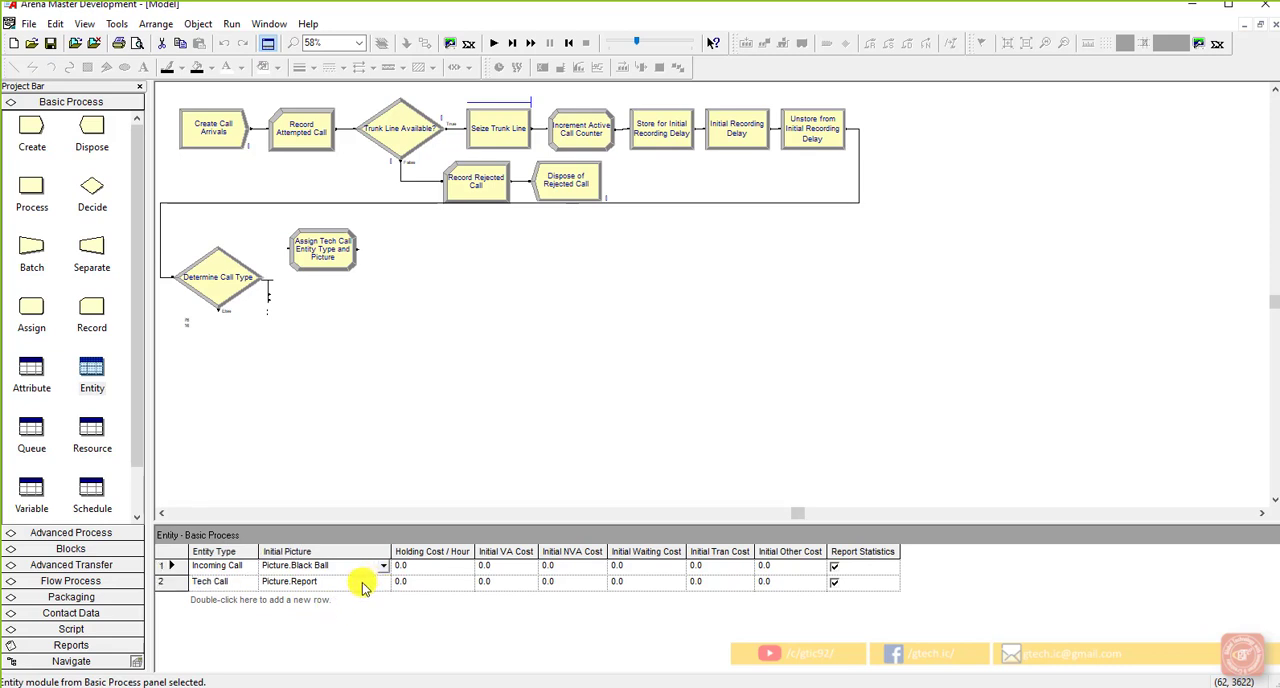
{"action": "left_click", "coordinate": [363, 583]}
{"action": "left_click", "coordinate": [394, 486]}
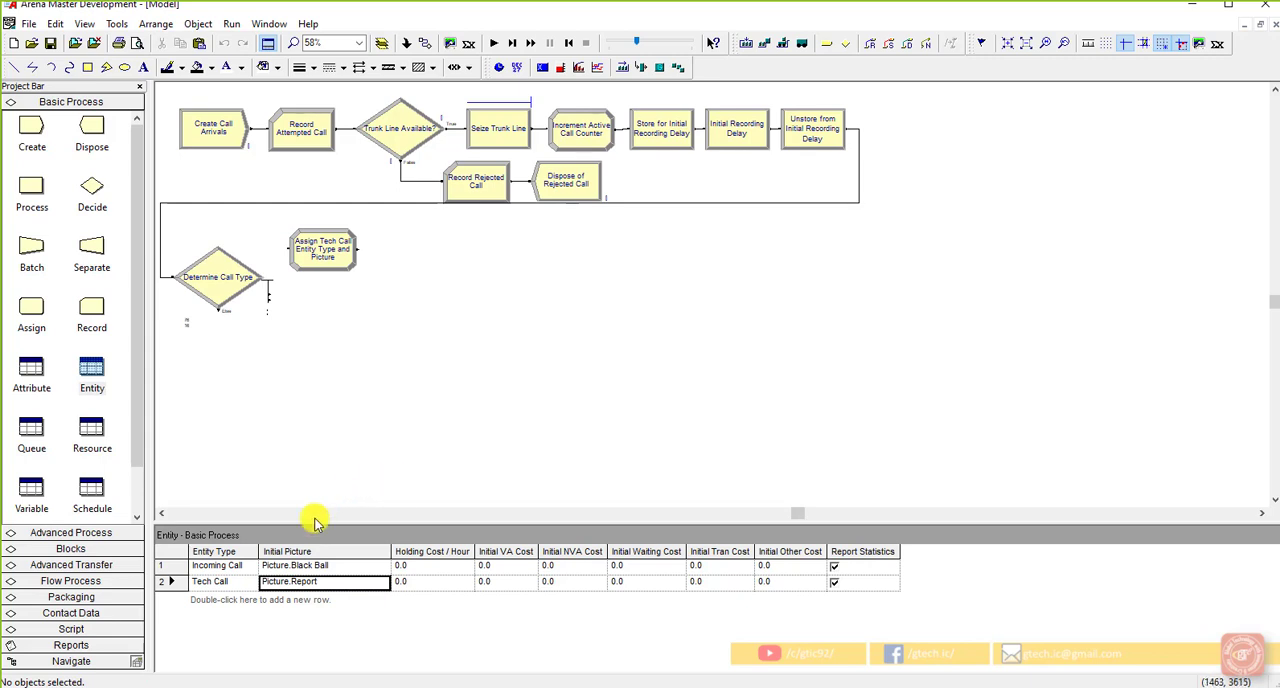
Step: Set the entity type assignment in Assign Tech Call Entity Type and Picture to Tech Call
{"action": "left_click", "coordinate": [322, 258]}
{"action": "double_click", "coordinate": [322, 258]}
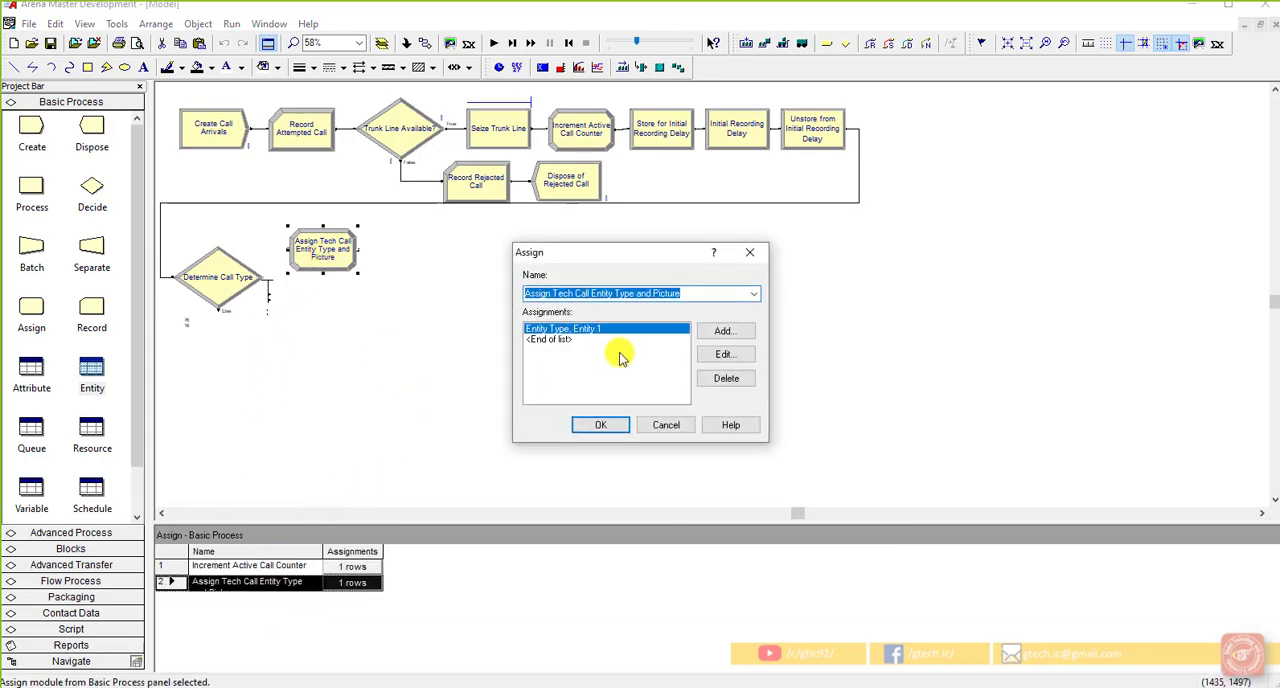
{"action": "left_click", "coordinate": [718, 356]}
{"action": "left_click", "coordinate": [688, 329]}
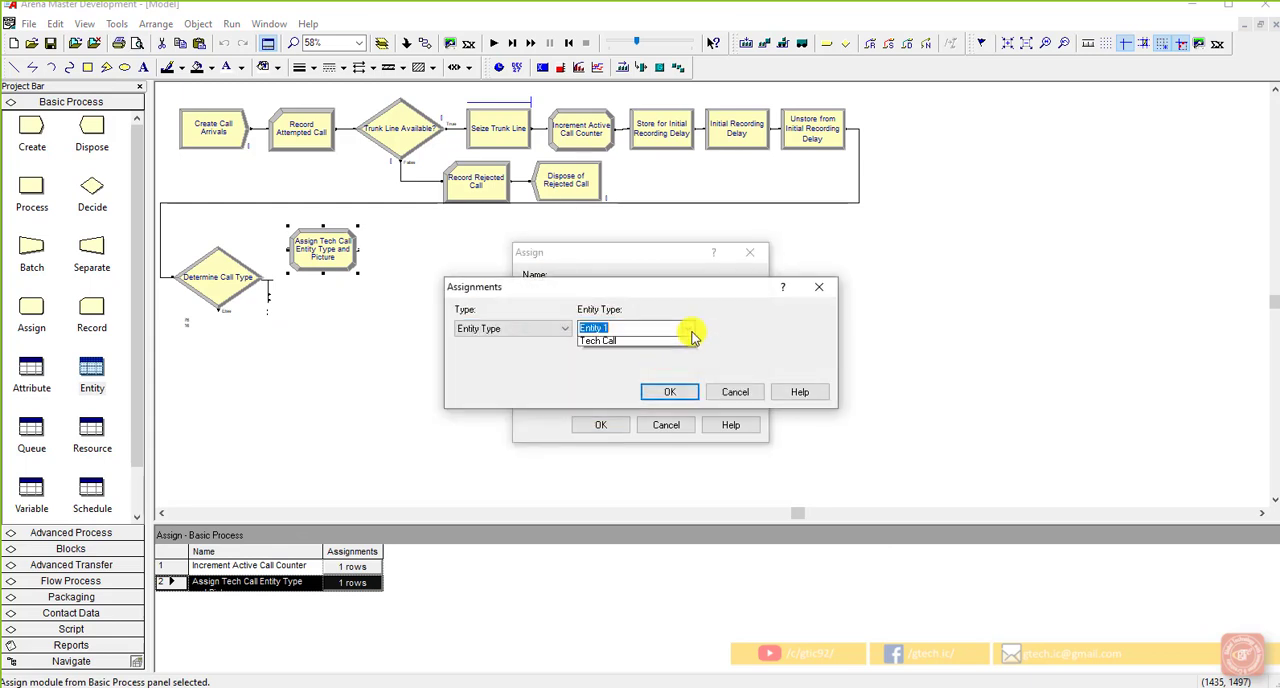
{"action": "left_click", "coordinate": [650, 365]}
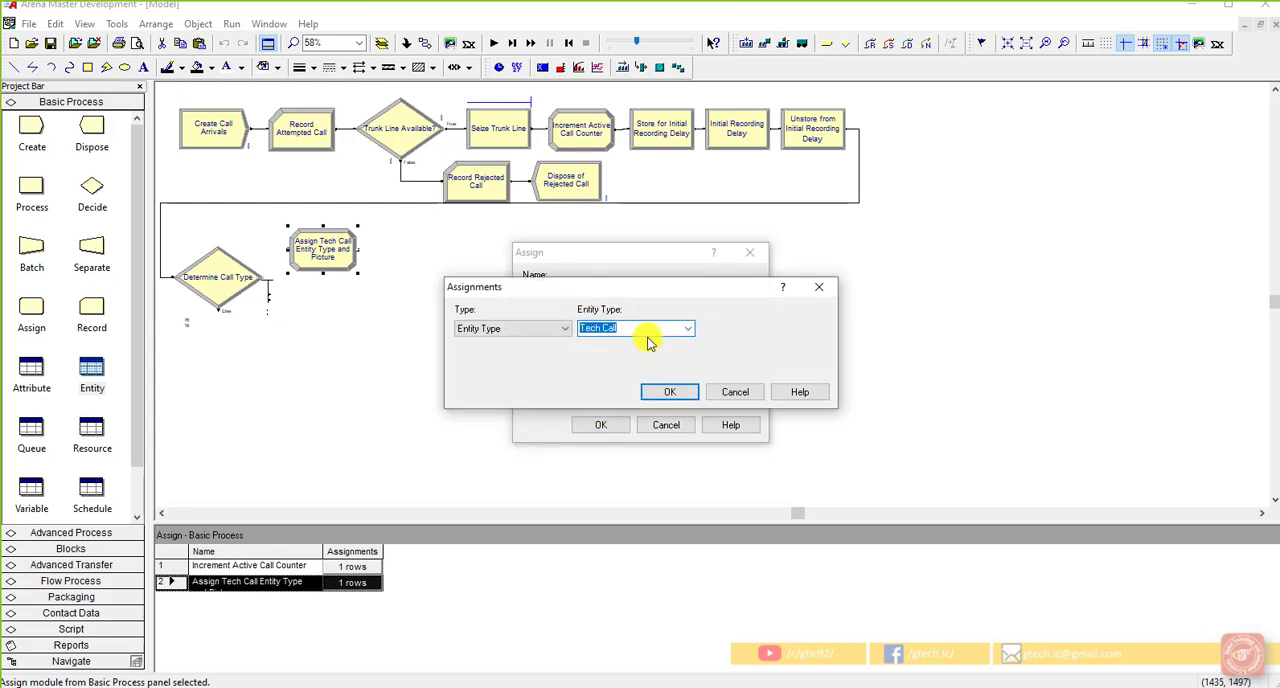
{"action": "left_click", "coordinate": [657, 329]}
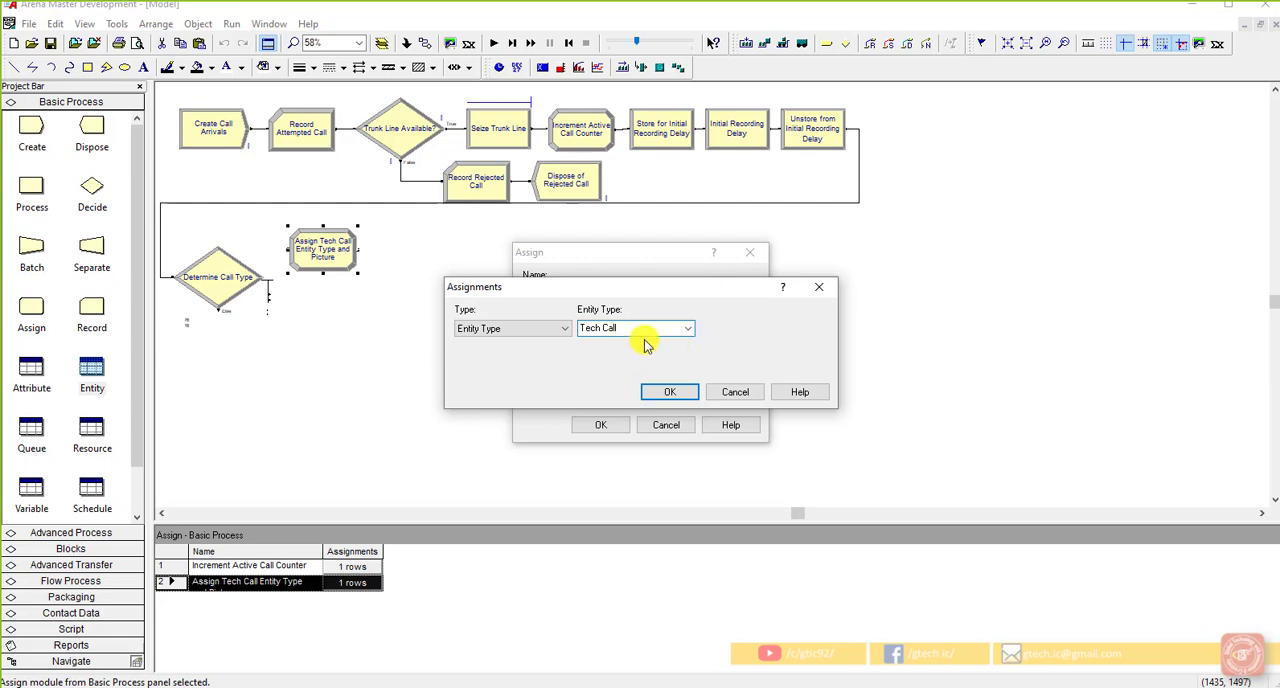
{"action": "left_click", "coordinate": [668, 394]}
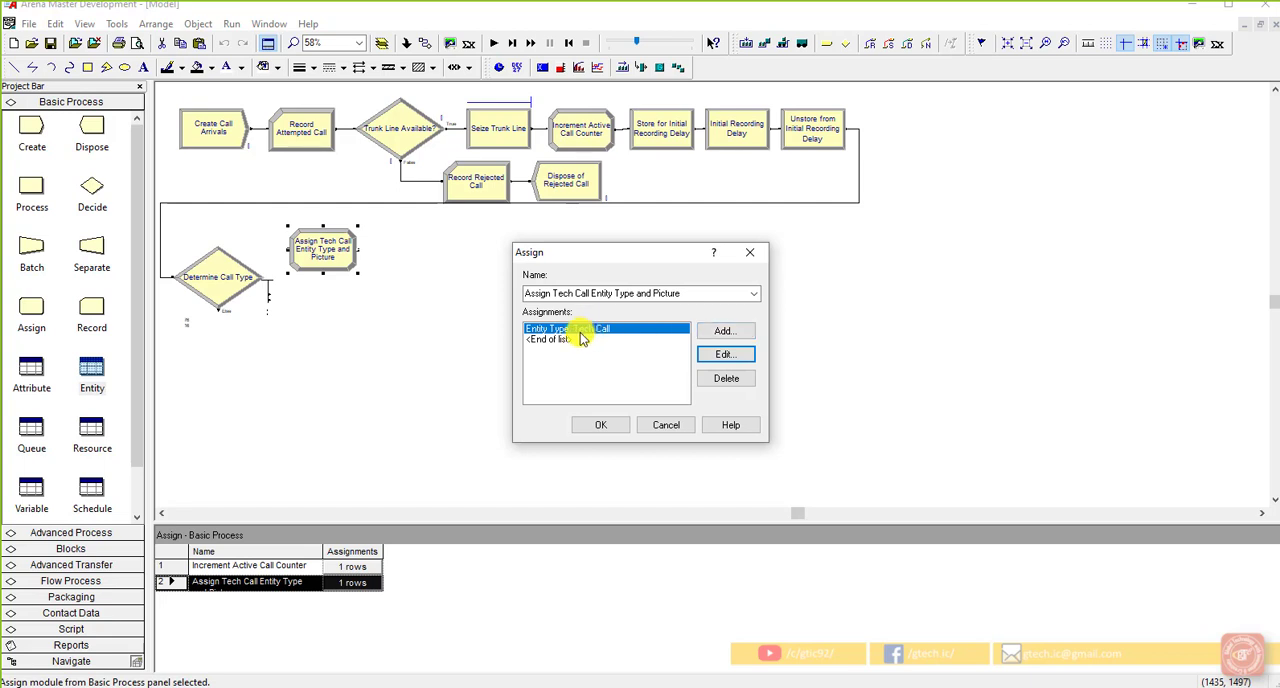
Step: Add an Entity Picture assignment with Picture.Red Ball to the tech call Assign module and accept its settings
{"action": "left_click", "coordinate": [551, 338]}
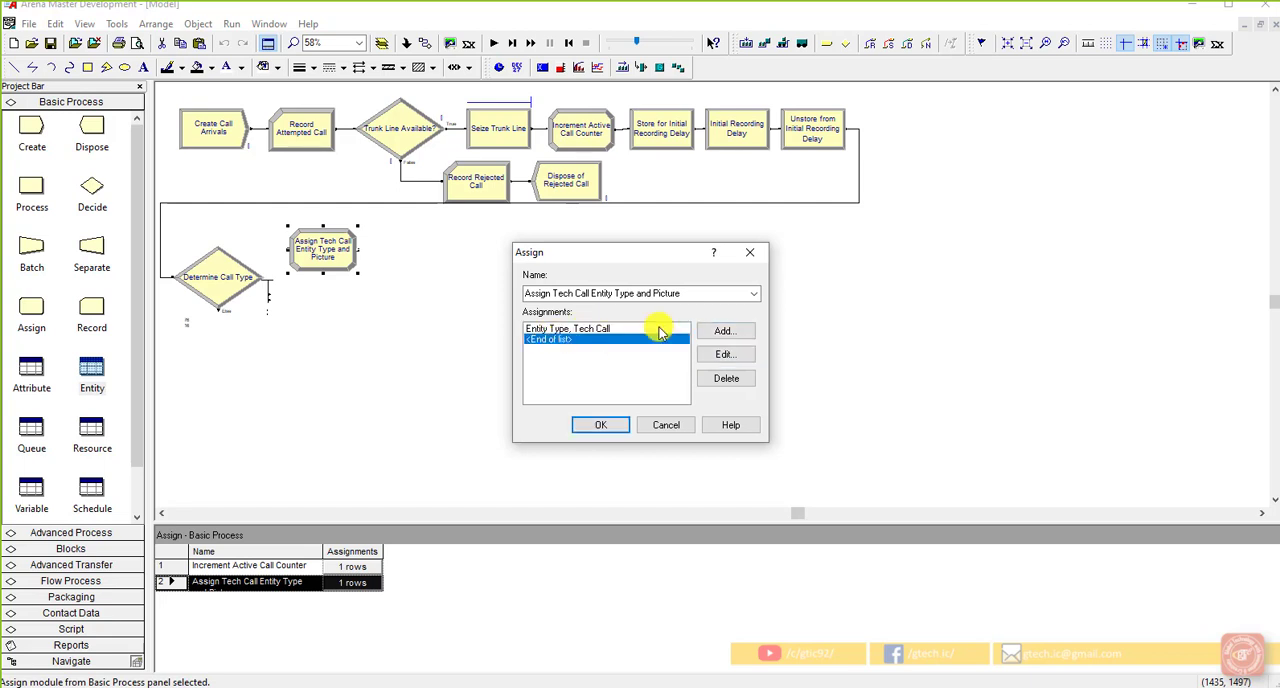
{"action": "left_click", "coordinate": [718, 330]}
{"action": "left_click", "coordinate": [551, 330]}
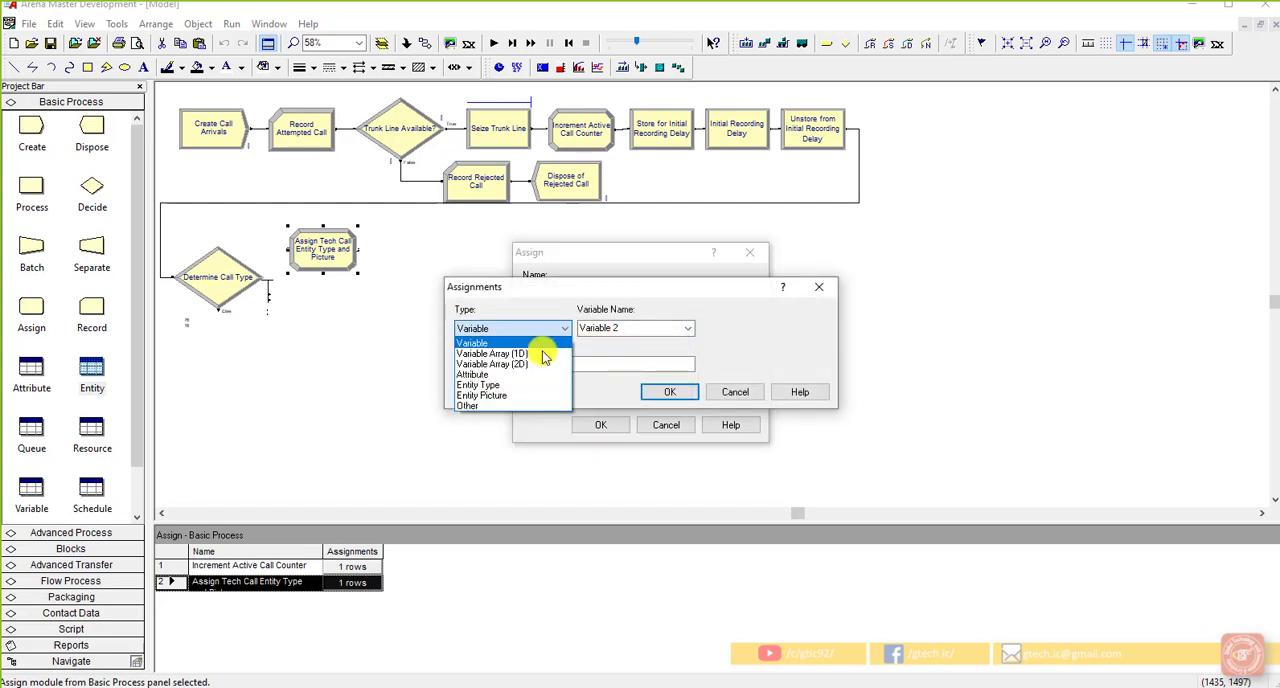
{"action": "left_click", "coordinate": [528, 396]}
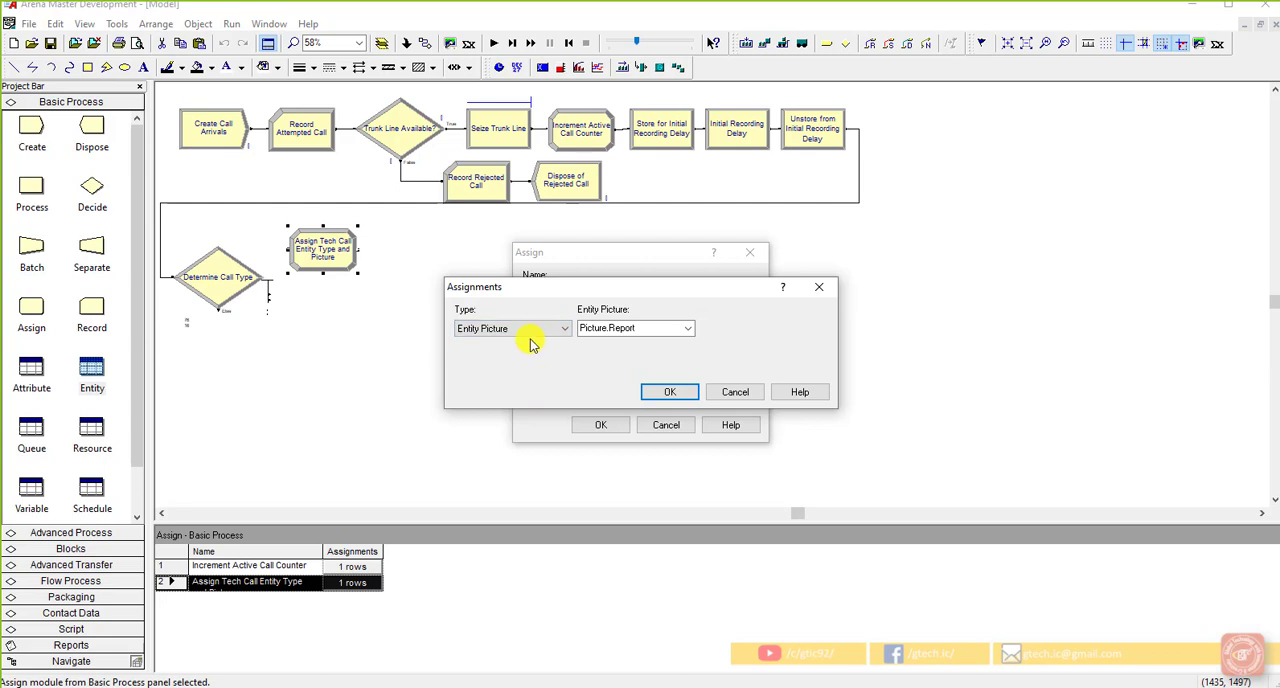
{"action": "left_click", "coordinate": [688, 328]}
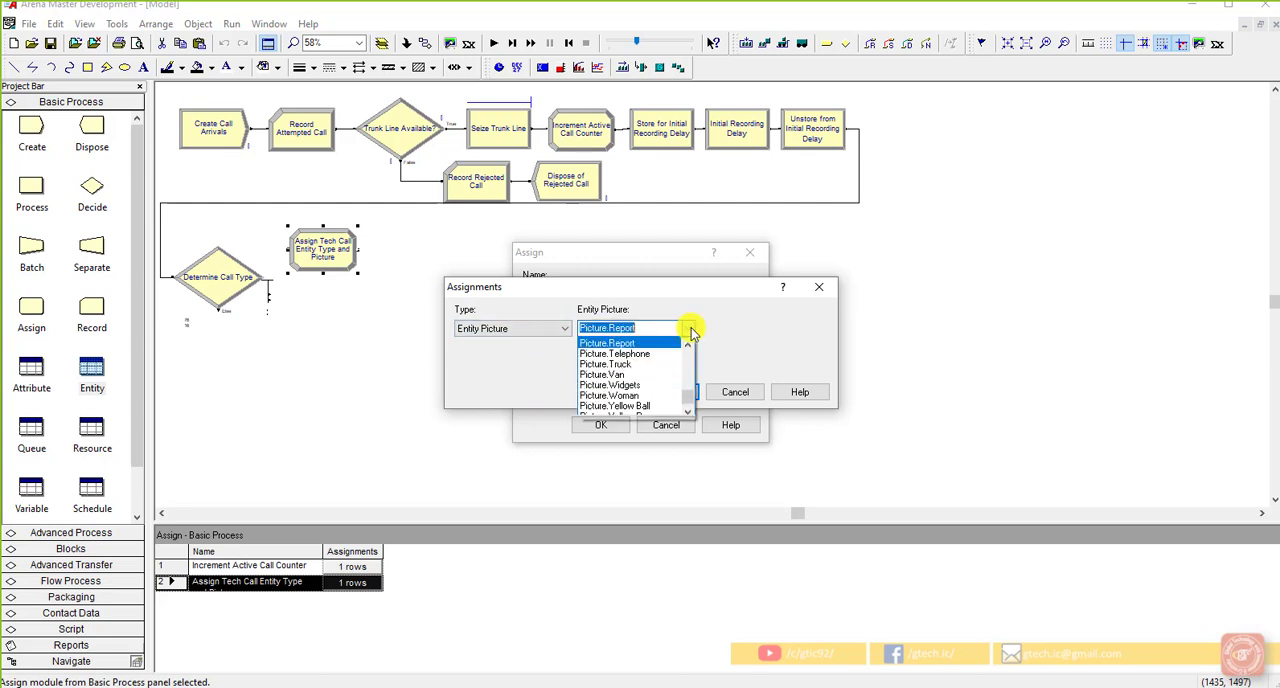
{"action": "scroll", "coordinate": [688, 395], "scroll_direction": "up", "scroll_amount": 2}
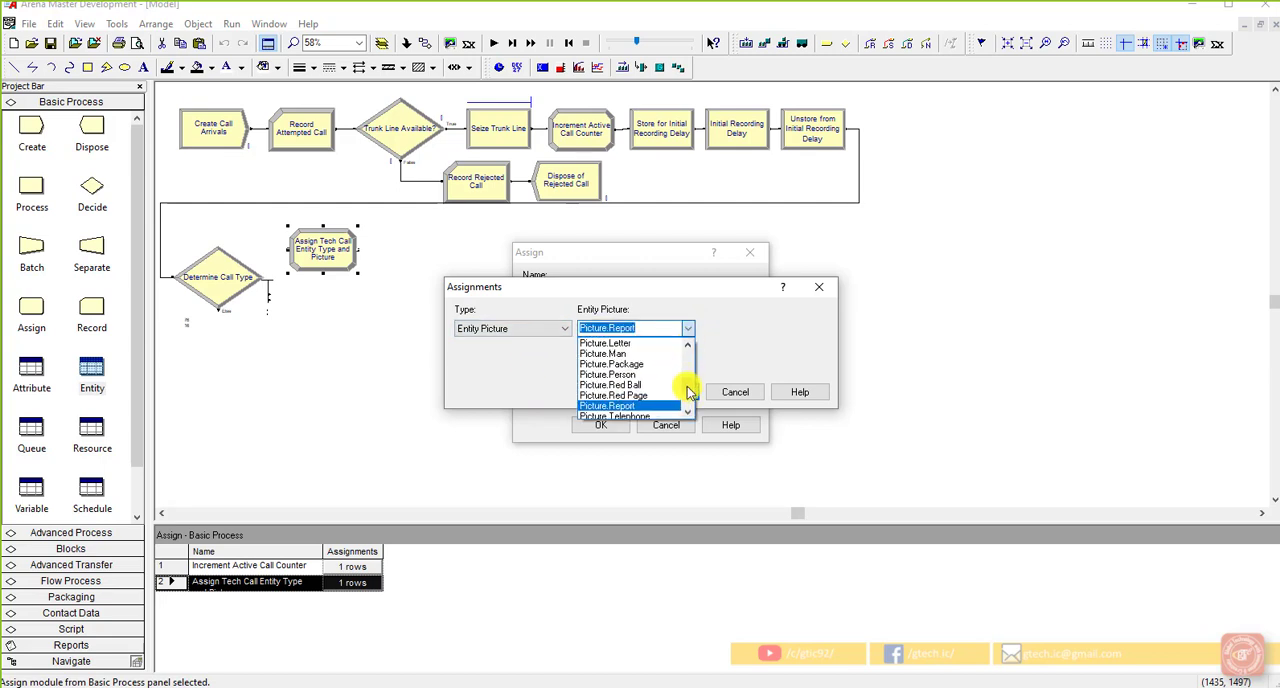
{"action": "scroll", "coordinate": [687, 380], "scroll_direction": "up", "scroll_amount": 2}
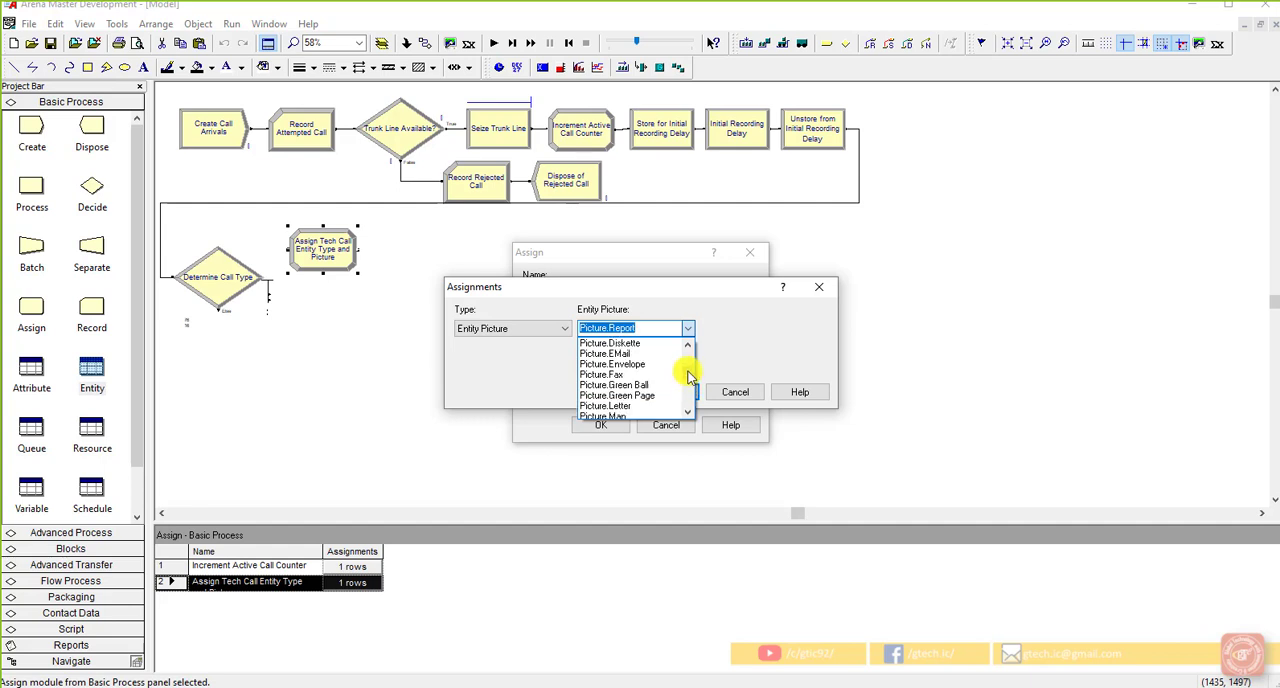
{"action": "scroll", "coordinate": [687, 409], "scroll_direction": "down", "scroll_amount": 2}
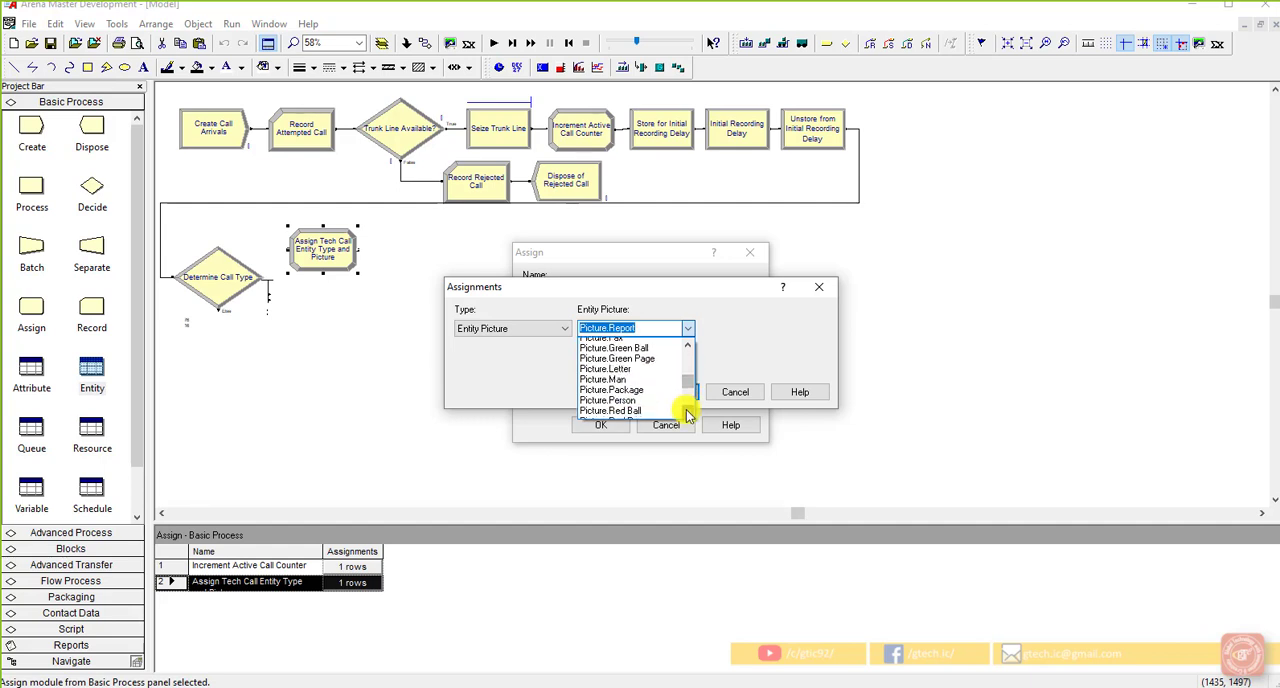
{"action": "left_click", "coordinate": [641, 396]}
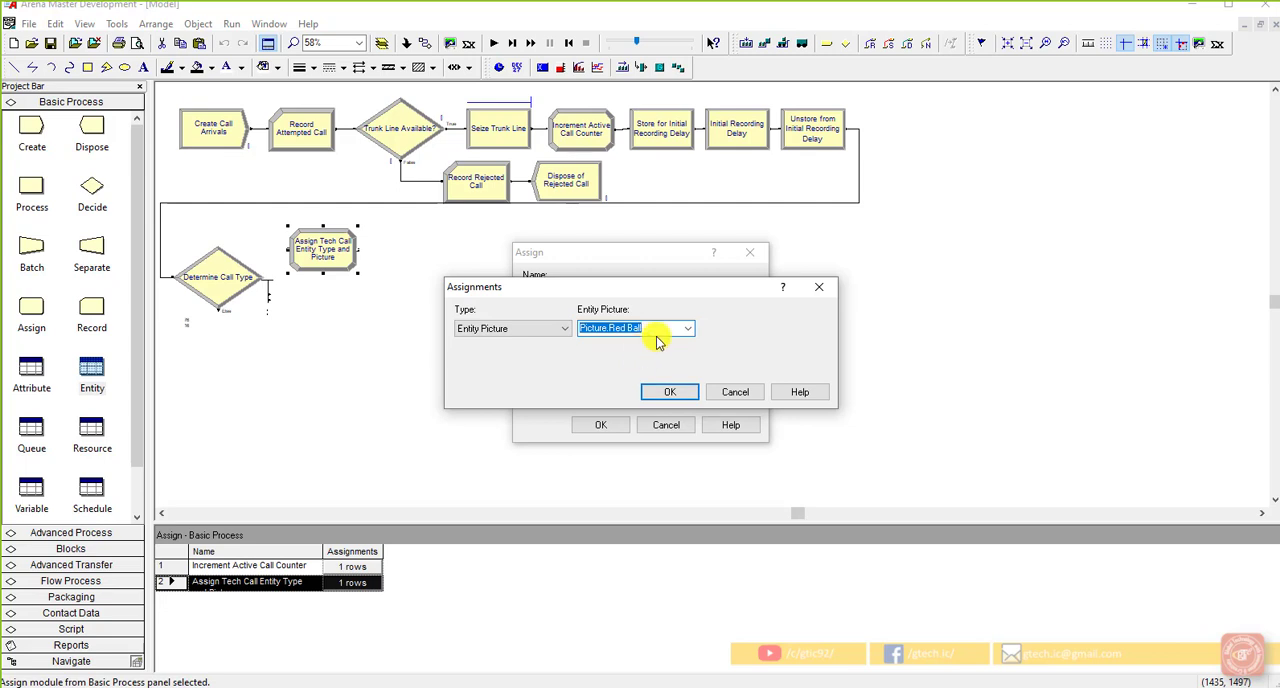
{"action": "left_click", "coordinate": [662, 392]}
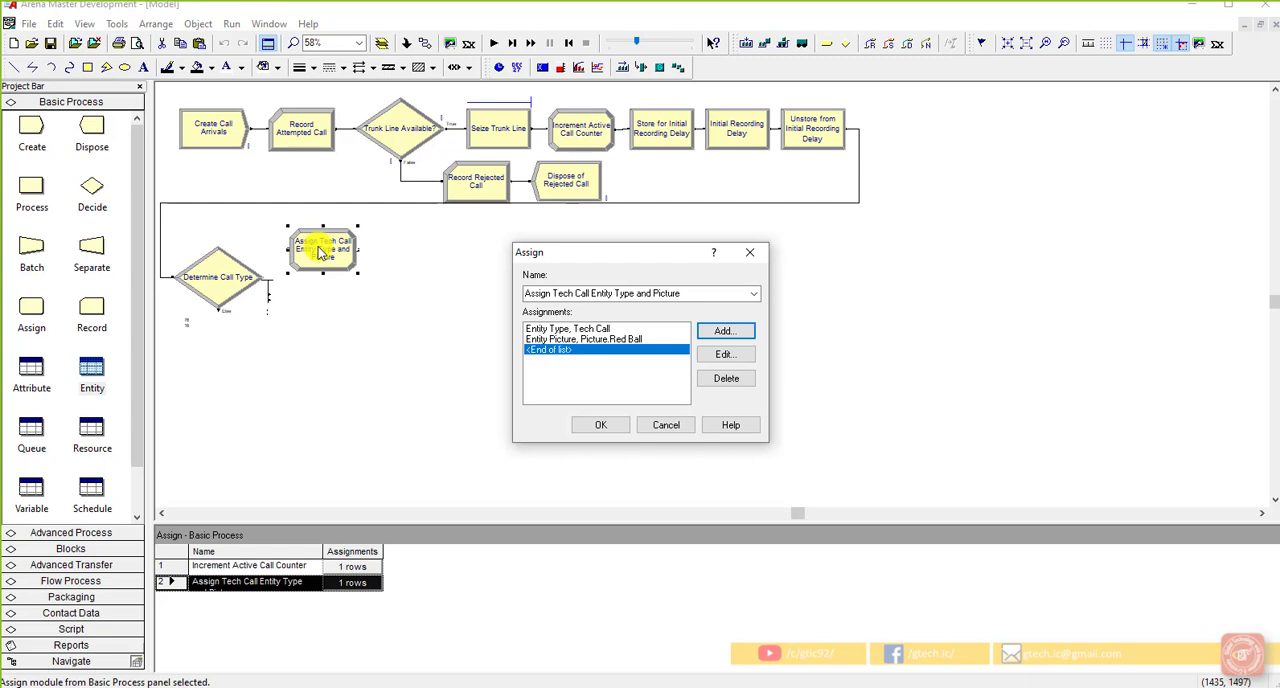
{"action": "left_click", "coordinate": [583, 425]}
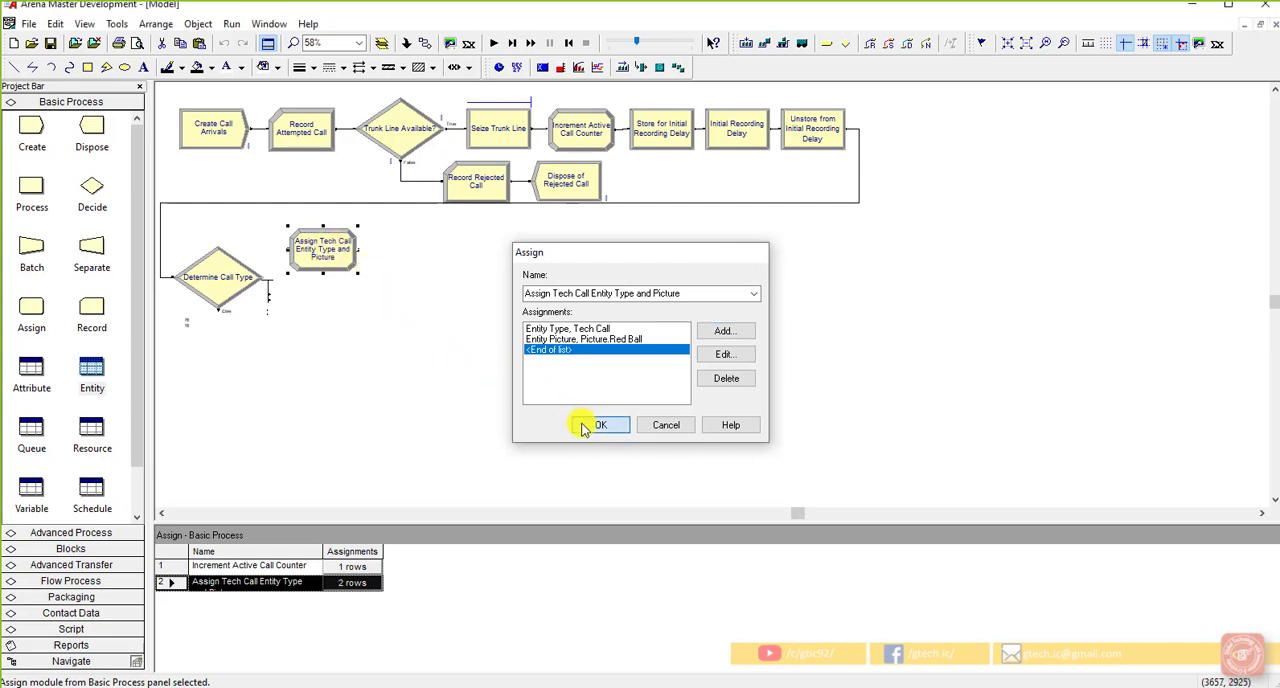
{"action": "left_click", "coordinate": [543, 387]}
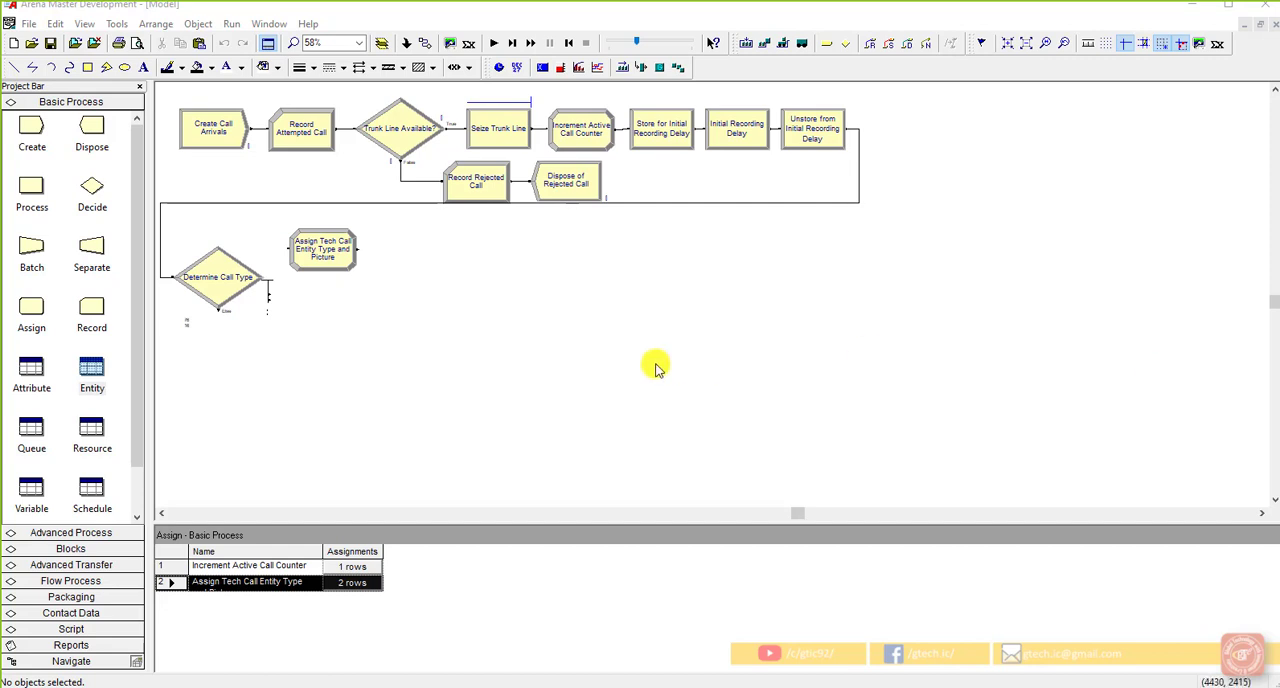
Step: Copy the Assign Tech Call Entity Type and Picture module and paste two duplicates in a column below it
{"action": "left_click", "coordinate": [322, 262]}
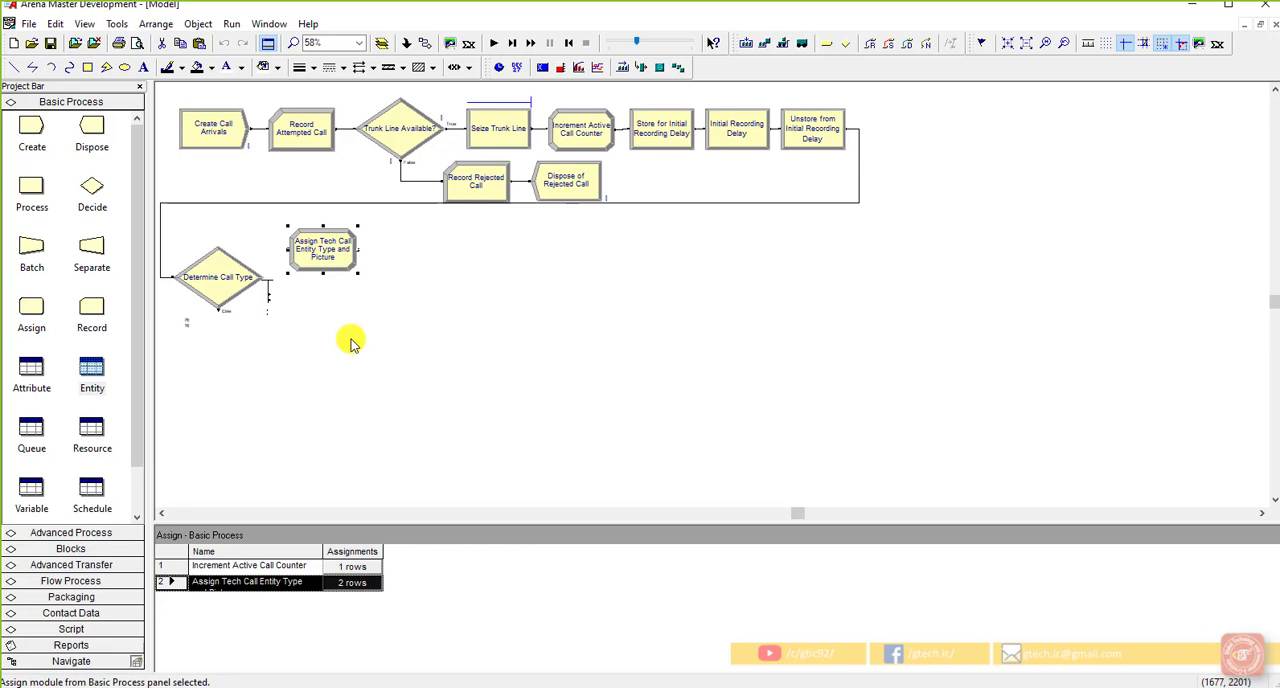
{"action": "right_click", "coordinate": [343, 259]}
{"action": "left_click", "coordinate": [362, 289]}
{"action": "left_click", "coordinate": [342, 328]}
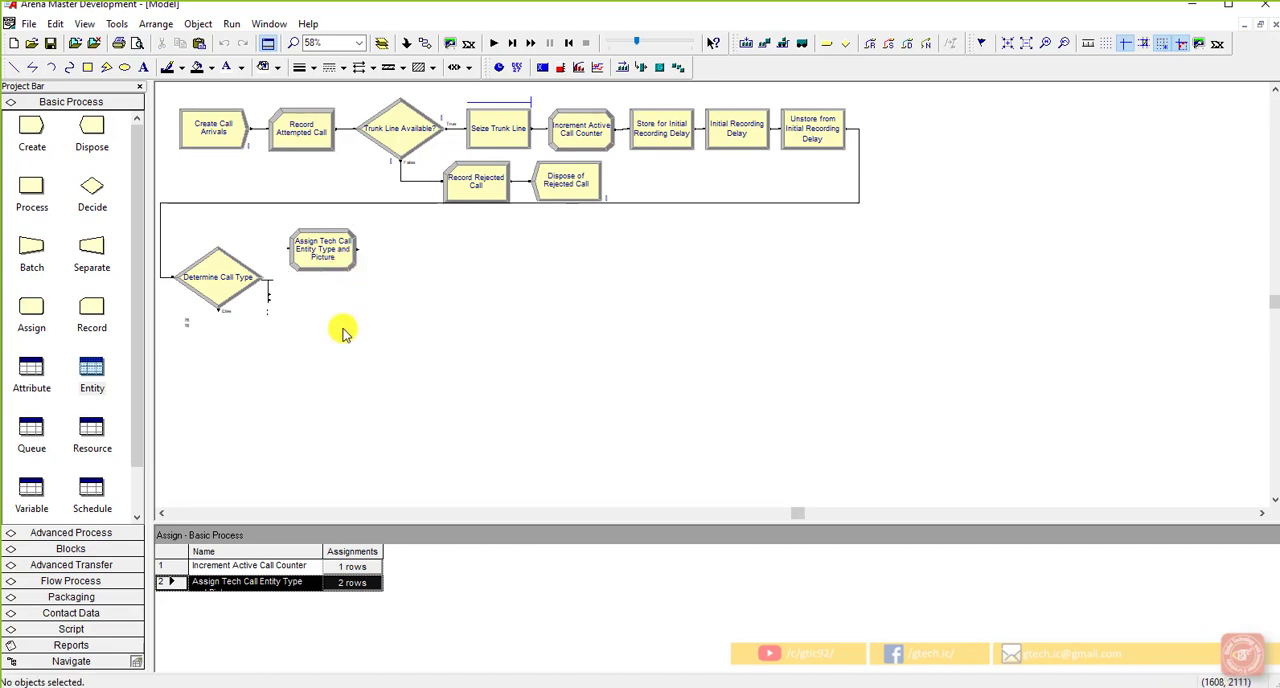
{"action": "key", "text": "ctrl+v"}
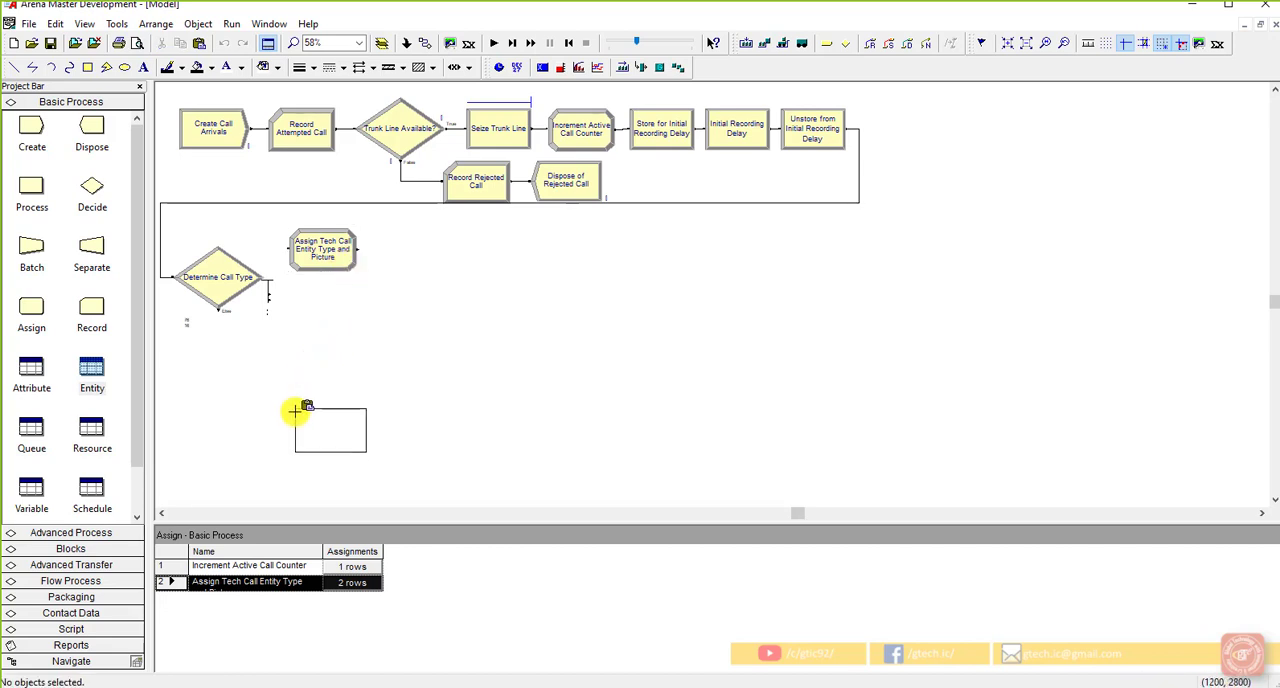
{"action": "left_click", "coordinate": [295, 411]}
{"action": "scroll", "coordinate": [300, 414], "scroll_direction": "down", "scroll_amount": 2}
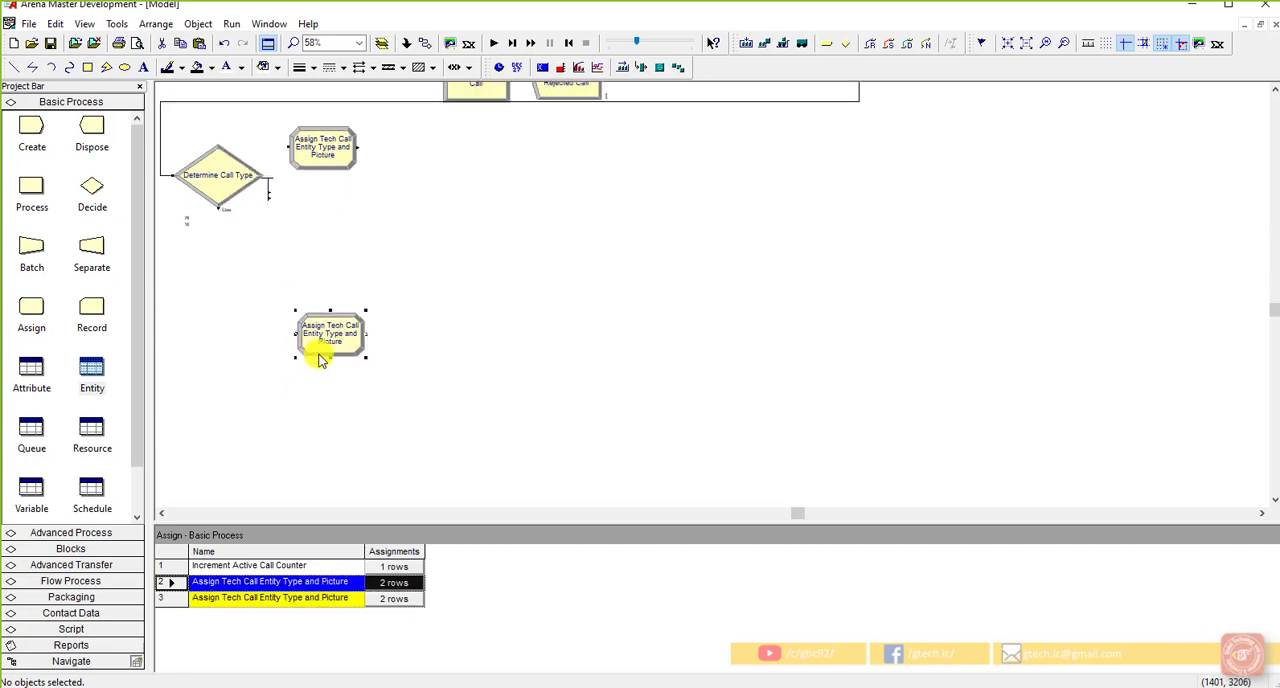
{"action": "key", "text": "ctrl+v"}
{"action": "left_click", "coordinate": [302, 450]}
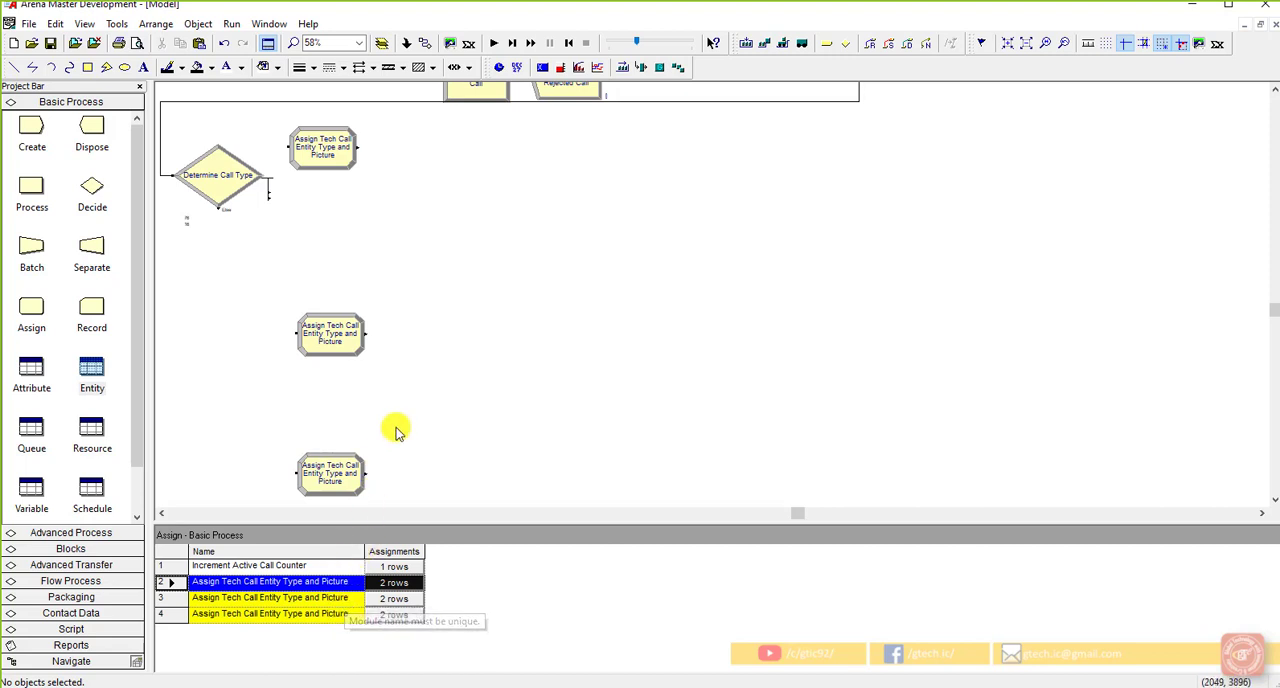
Step: Rename the middle Assign module copy as "Assign Sales Call Entity Type and Picture"
{"action": "scroll", "coordinate": [423, 310], "scroll_direction": "up", "scroll_amount": 2}
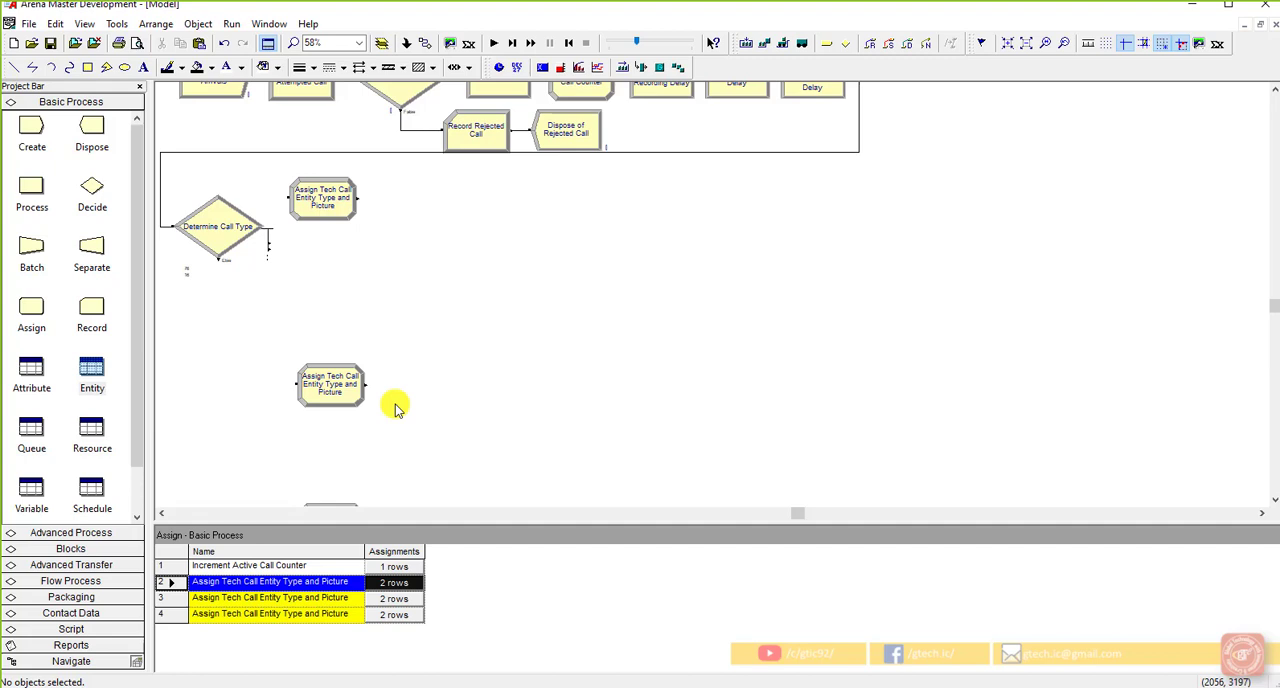
{"action": "scroll", "coordinate": [397, 408], "scroll_direction": "down", "scroll_amount": 2}
{"action": "double_click", "coordinate": [352, 345]}
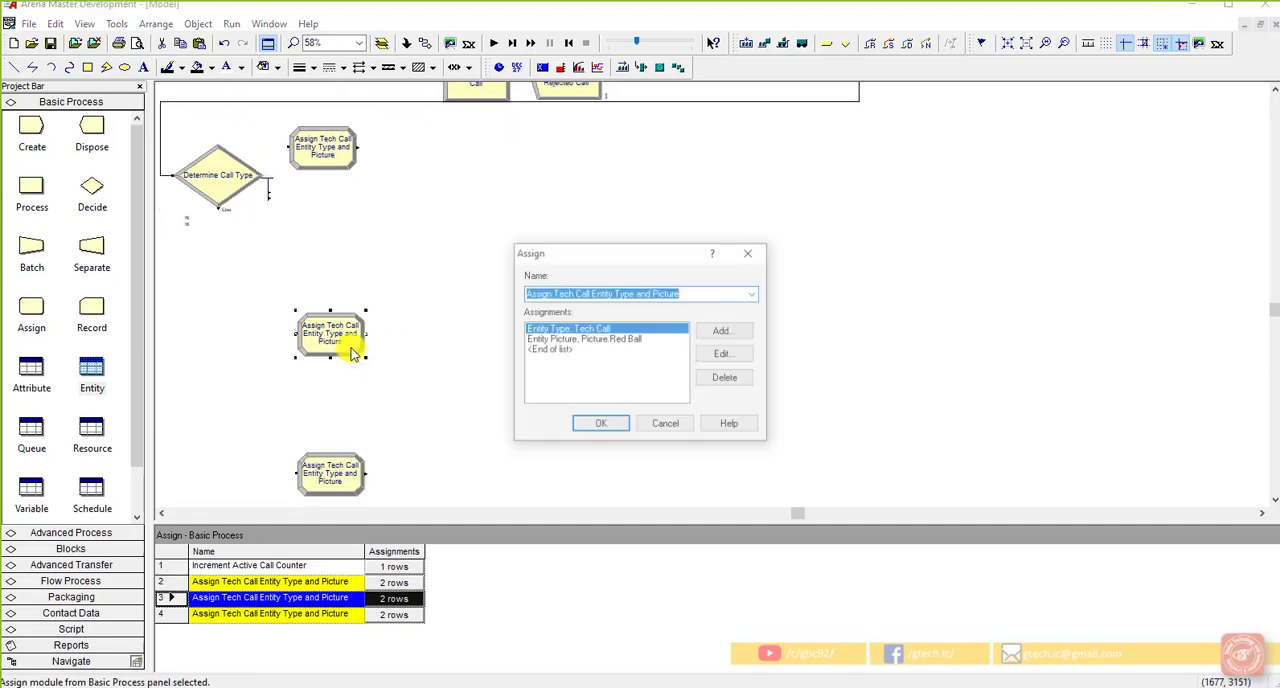
{"action": "left_click", "coordinate": [567, 293]}
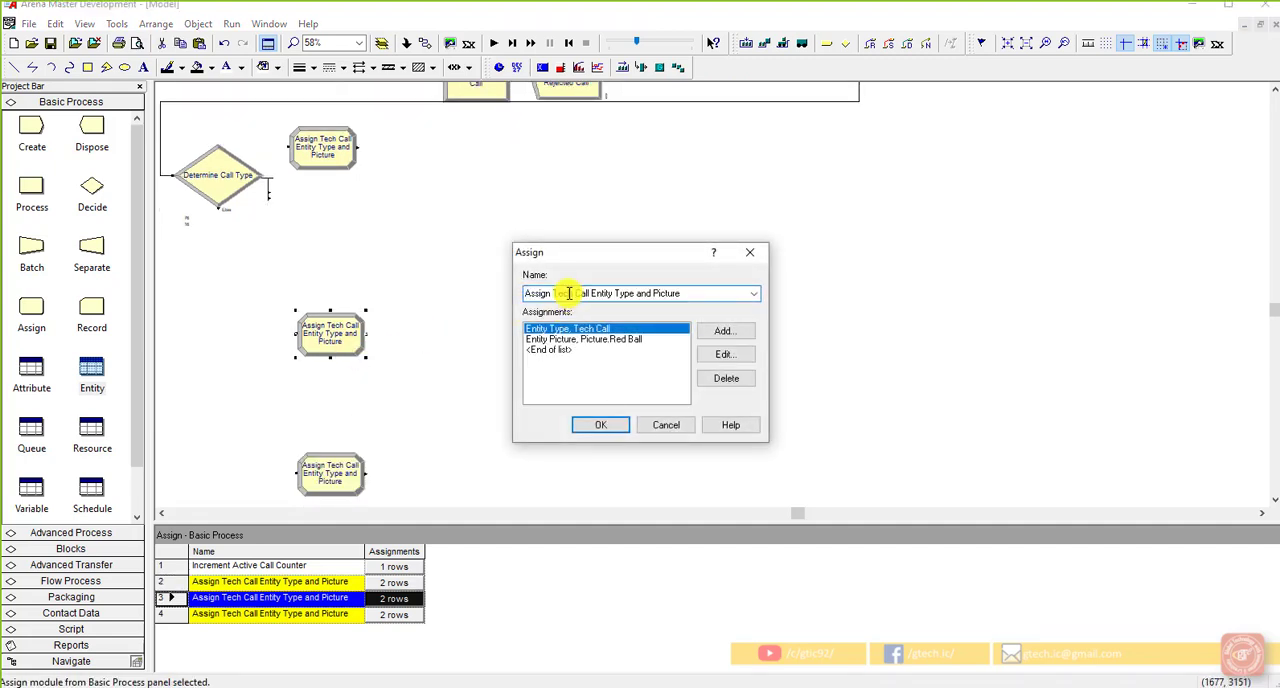
{"action": "double_click", "coordinate": [564, 294]}
{"action": "type", "text": "Sales"}
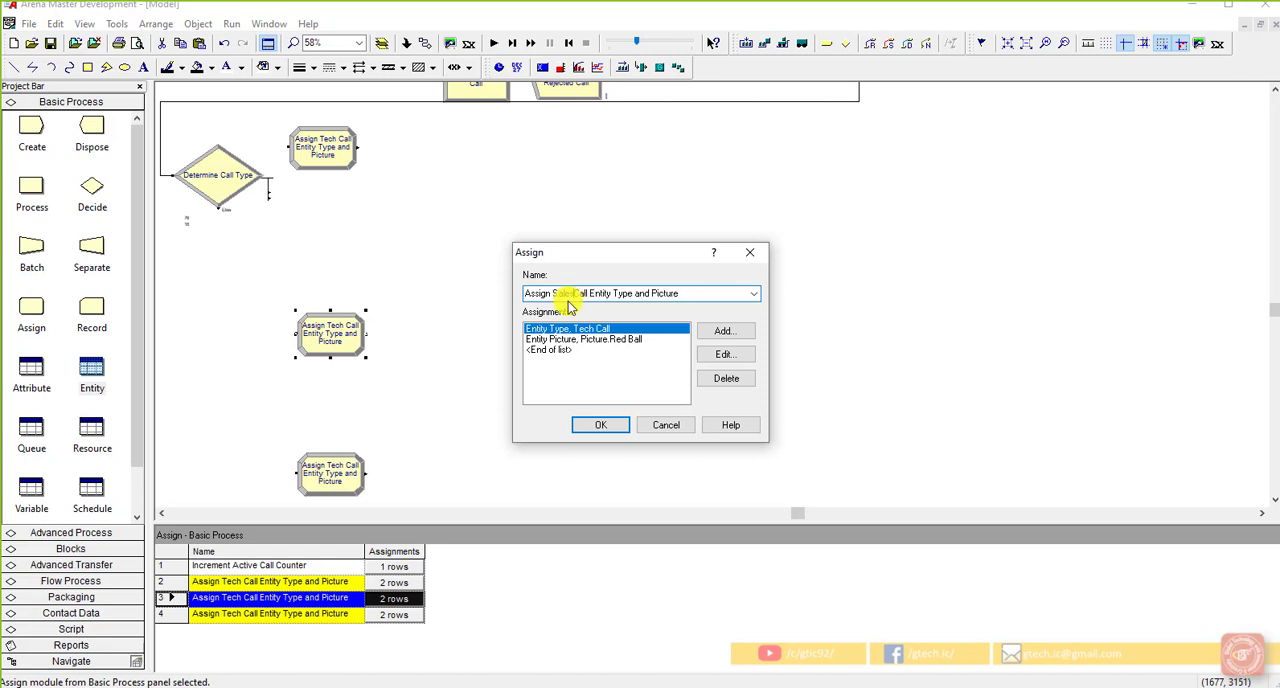
{"action": "left_click", "coordinate": [722, 294]}
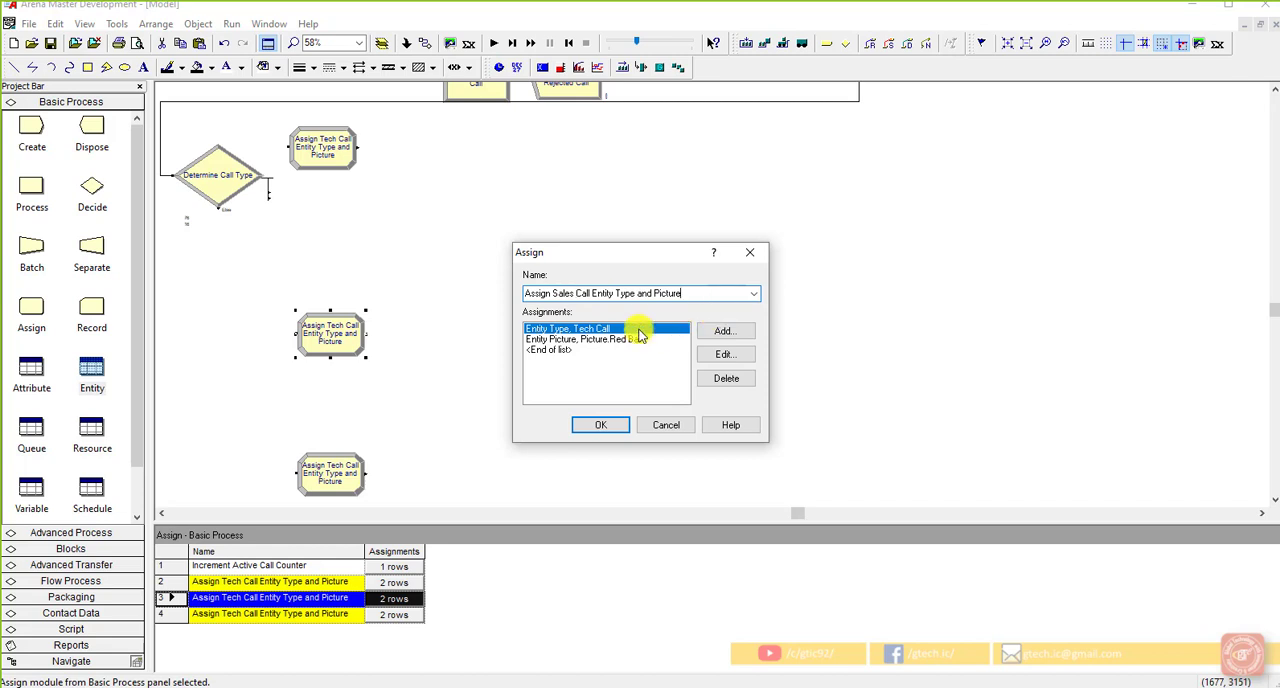
Step: Set the entity type assignment in the sales call Assign module to Sales Call
{"action": "left_click", "coordinate": [720, 355]}
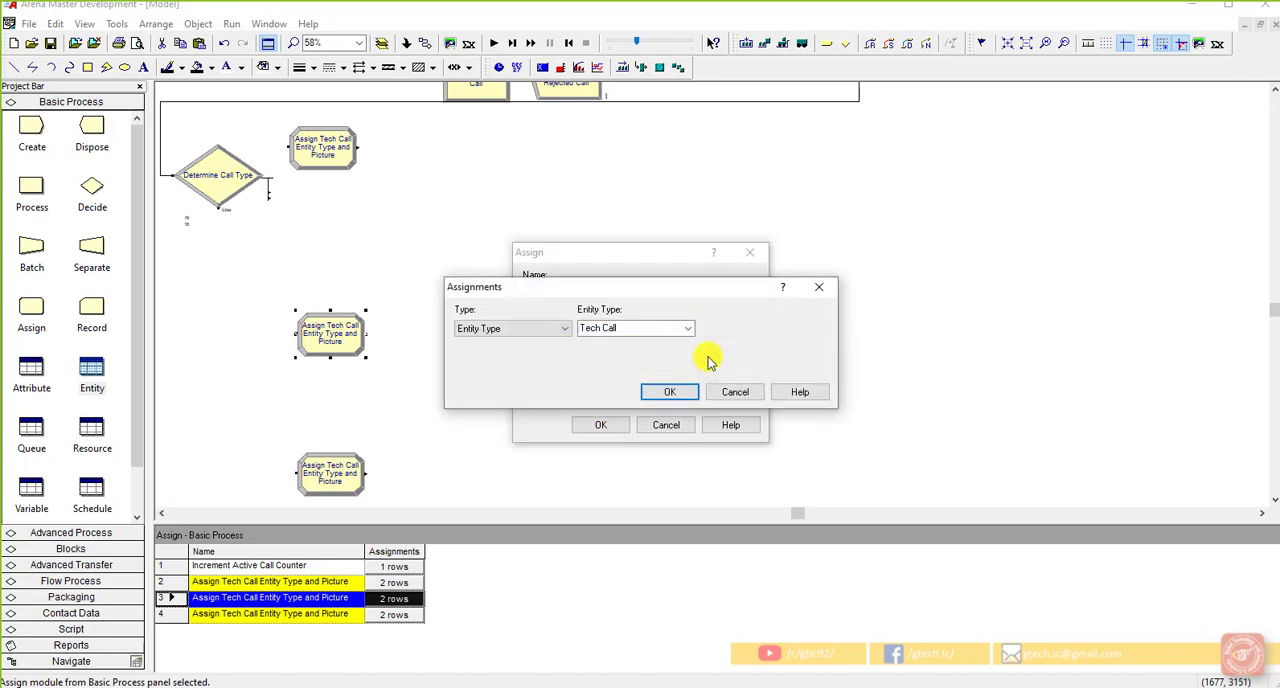
{"action": "double_click", "coordinate": [601, 331]}
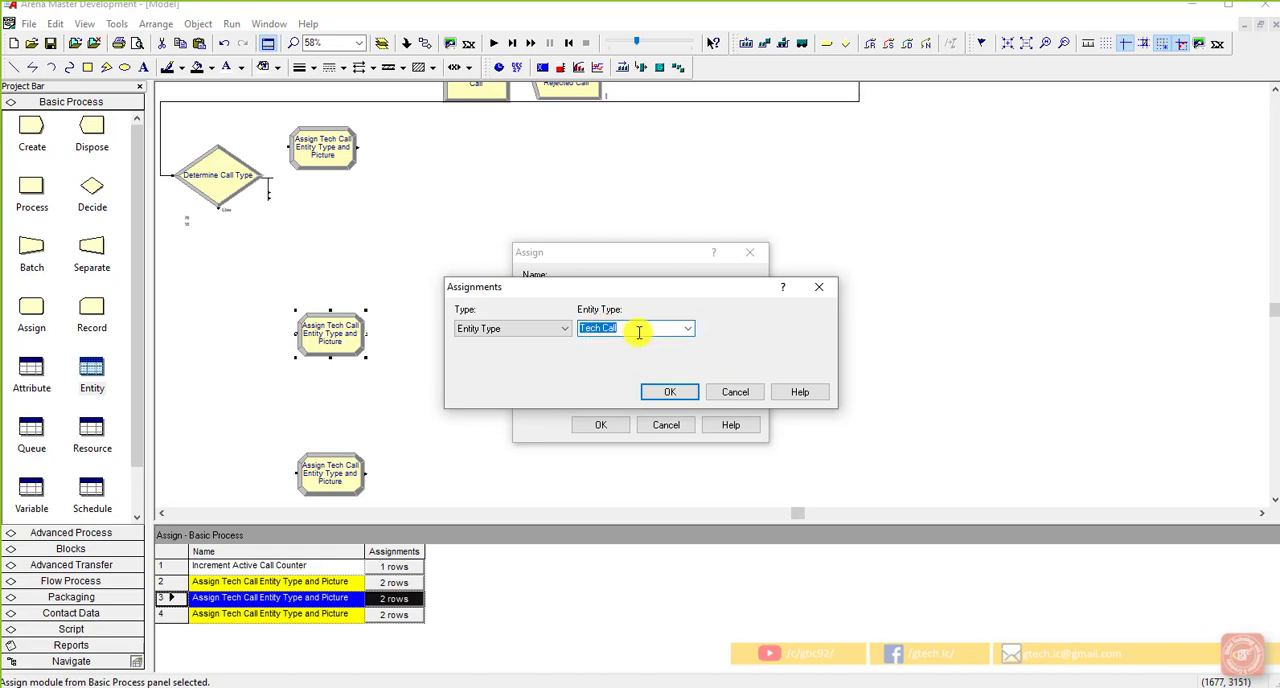
{"action": "type", "text": "Sales Call"}
{"action": "key", "text": "BackSpace"}
{"action": "left_click", "coordinate": [651, 392]}
Step: Set the entity picture assignment in the sales call Assign module to Picture.Green Ball and accept its settings
{"action": "left_click", "coordinate": [660, 341]}
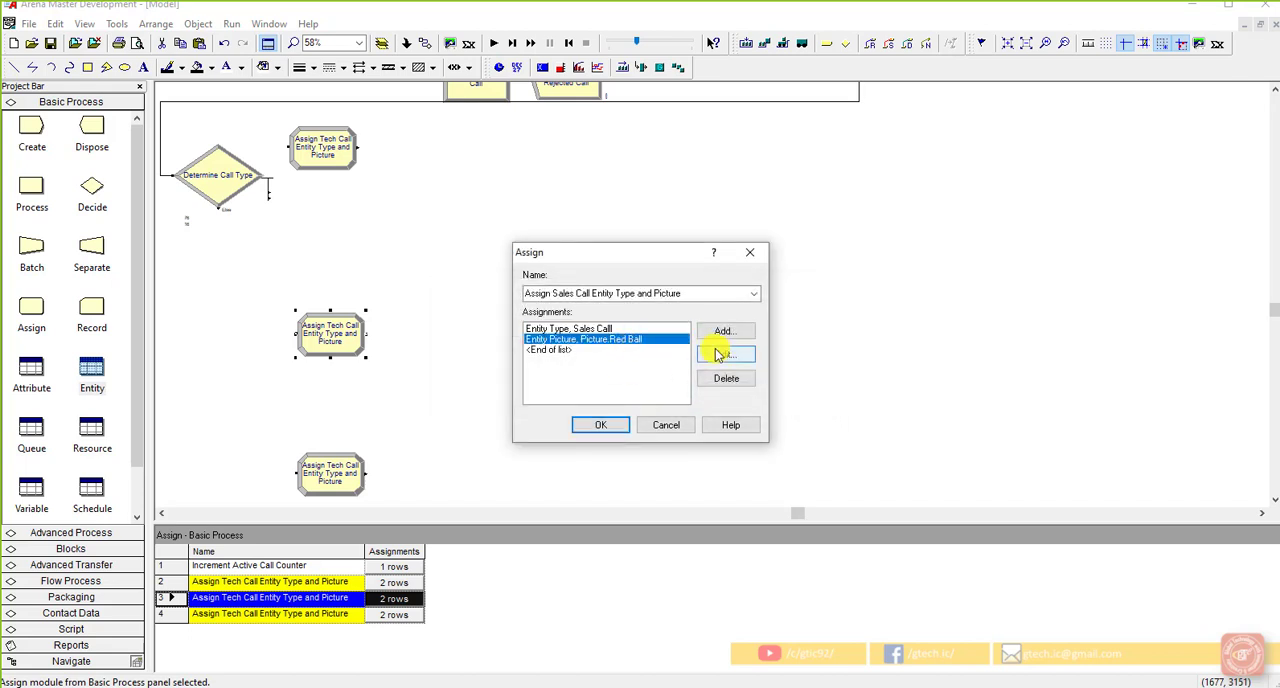
{"action": "left_click", "coordinate": [724, 354]}
{"action": "left_click", "coordinate": [686, 329]}
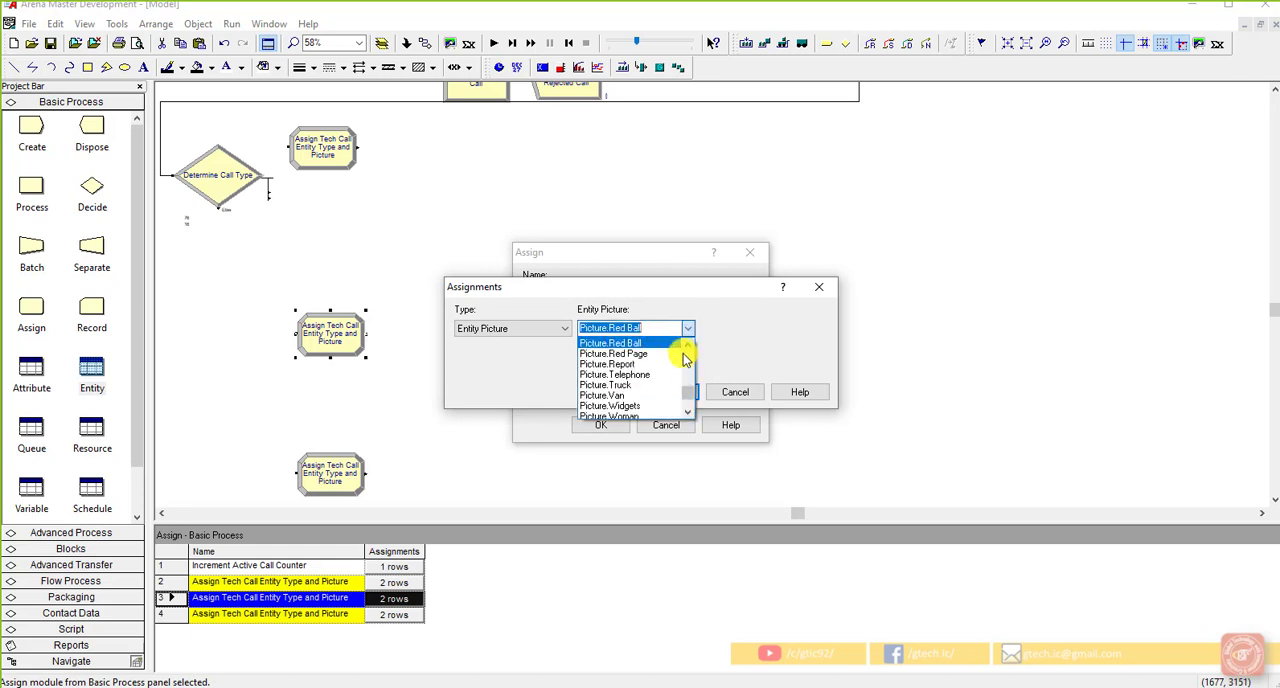
{"action": "scroll", "coordinate": [687, 385], "scroll_direction": "up", "scroll_amount": 3}
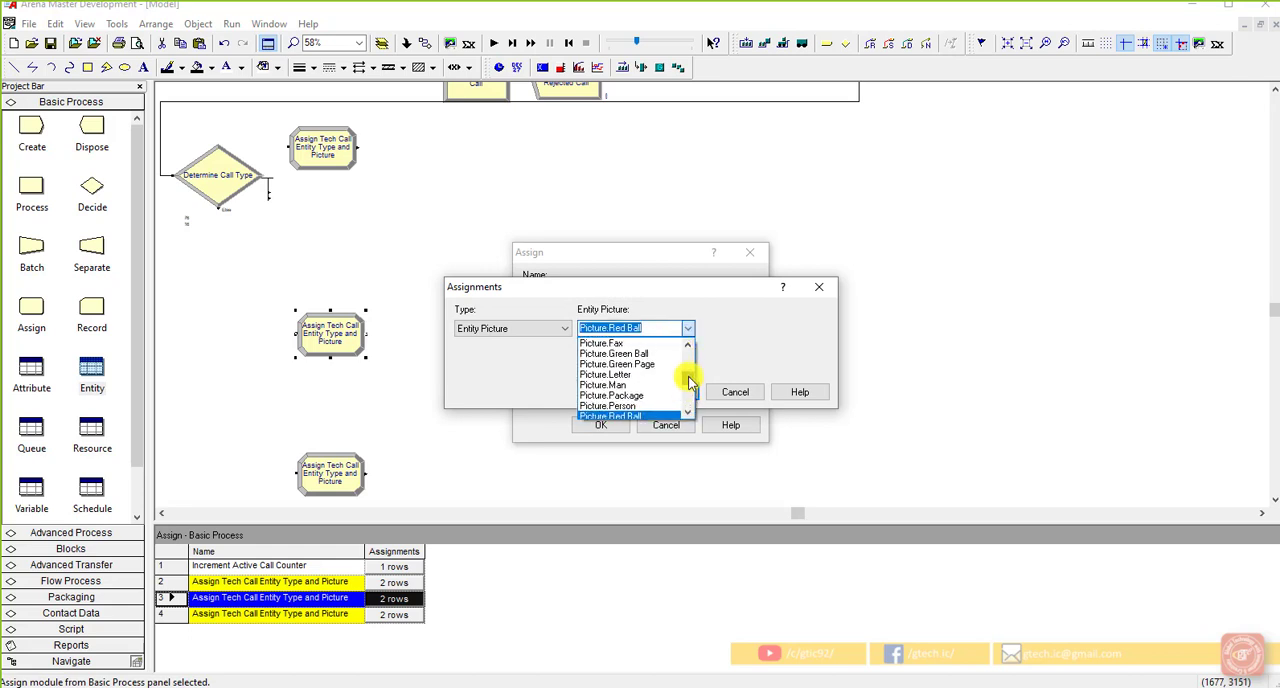
{"action": "left_click", "coordinate": [640, 354]}
{"action": "left_click", "coordinate": [669, 392]}
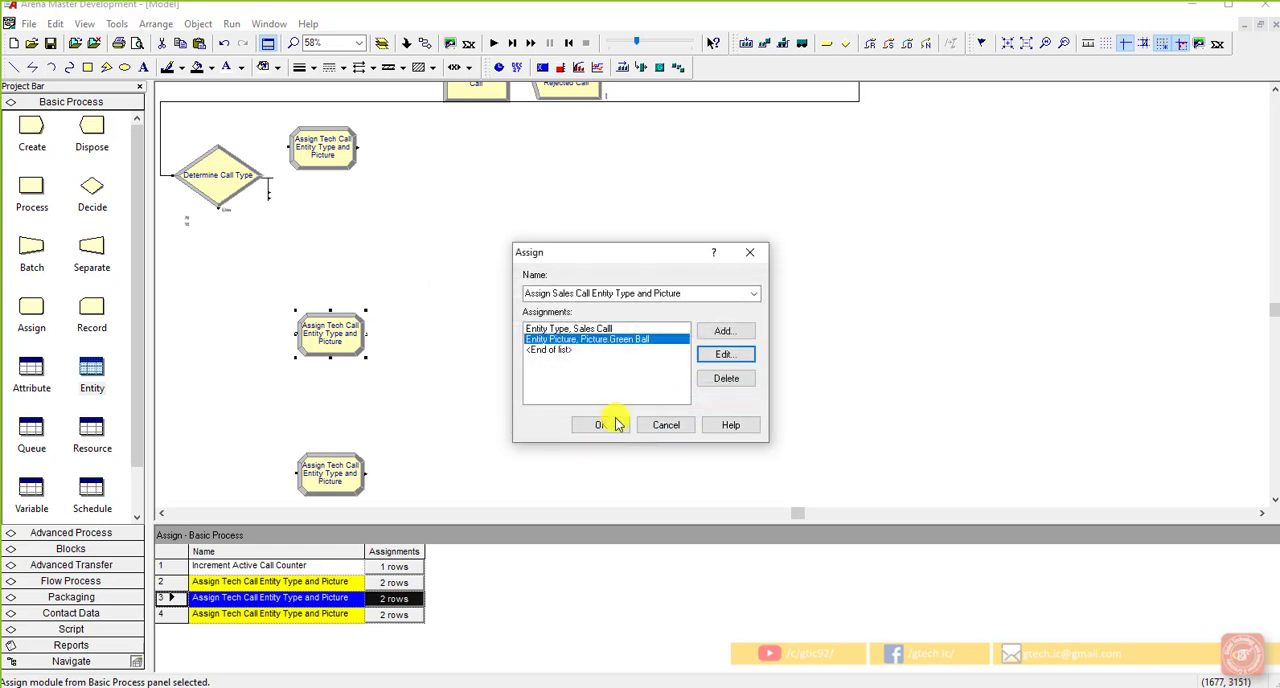
{"action": "left_click", "coordinate": [601, 424]}
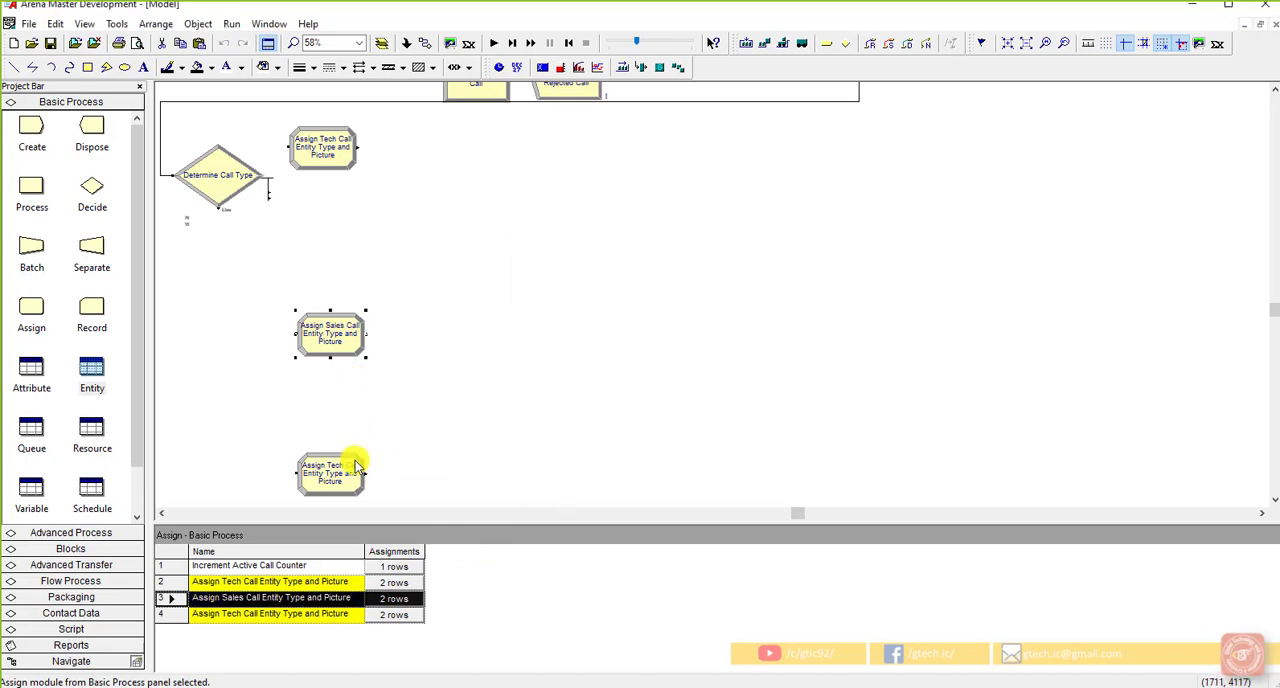
Step: Rename the lowest Assign module copy as "Assign Order Status Call Entity Type and Picture"
{"action": "left_click", "coordinate": [308, 613]}
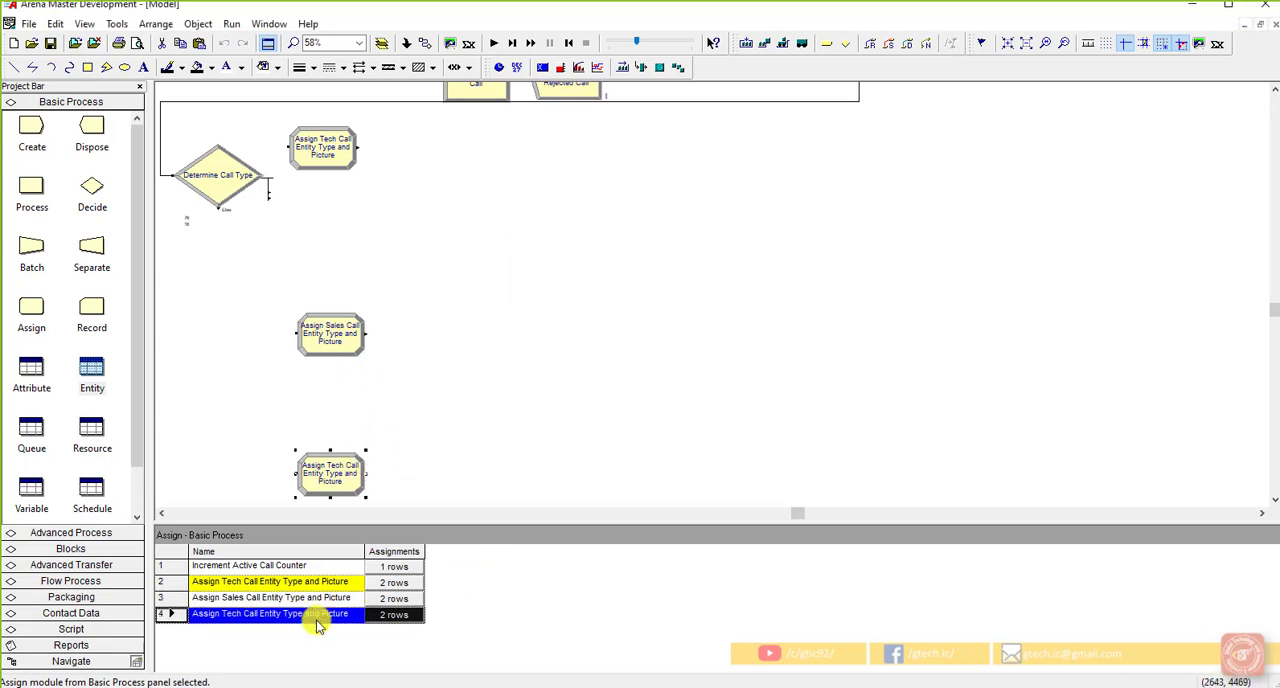
{"action": "double_click", "coordinate": [338, 470]}
{"action": "left_click", "coordinate": [572, 294]}
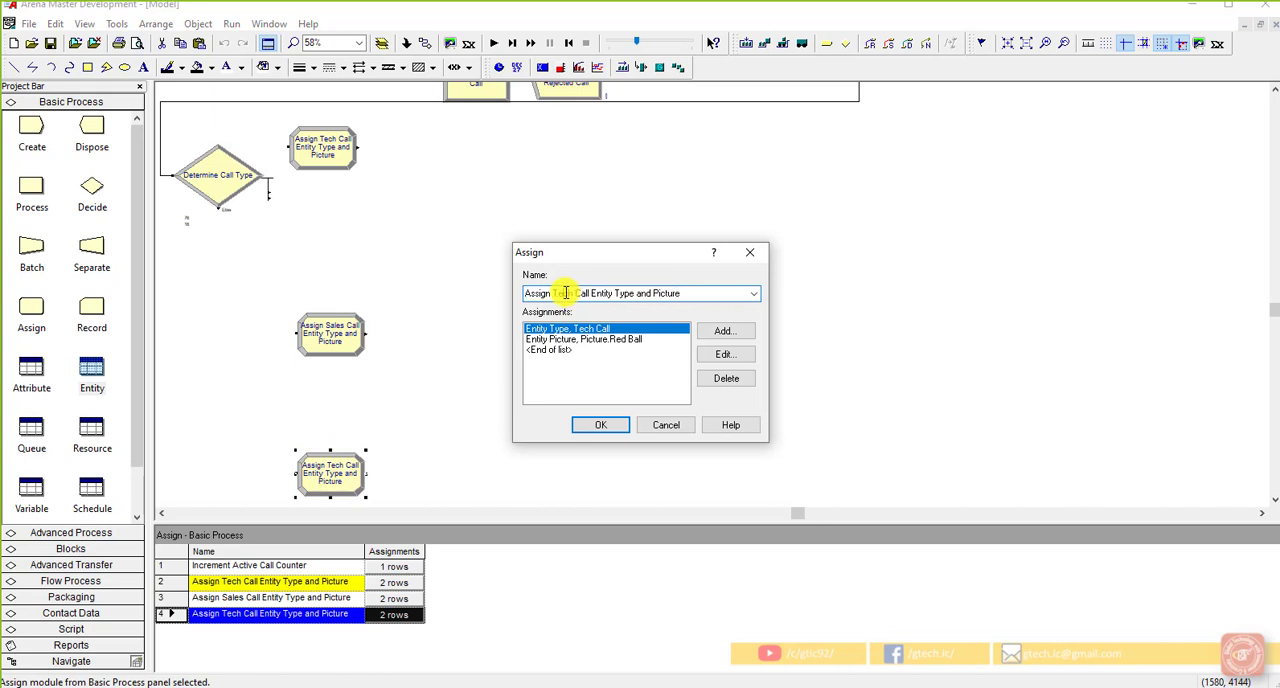
{"action": "double_click", "coordinate": [565, 292]}
{"action": "type", "text": "Order Status"}
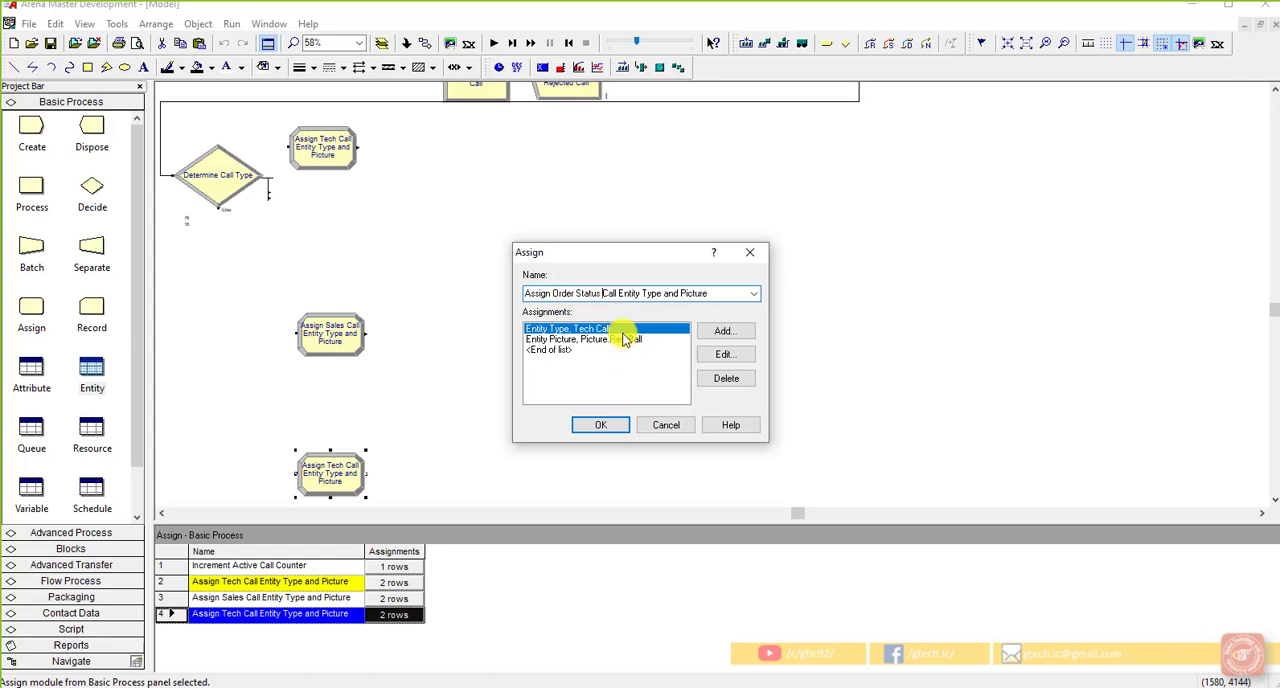
Step: Set the entity type assignment in the order status Assign module to Order Status Call
{"action": "left_click", "coordinate": [727, 354]}
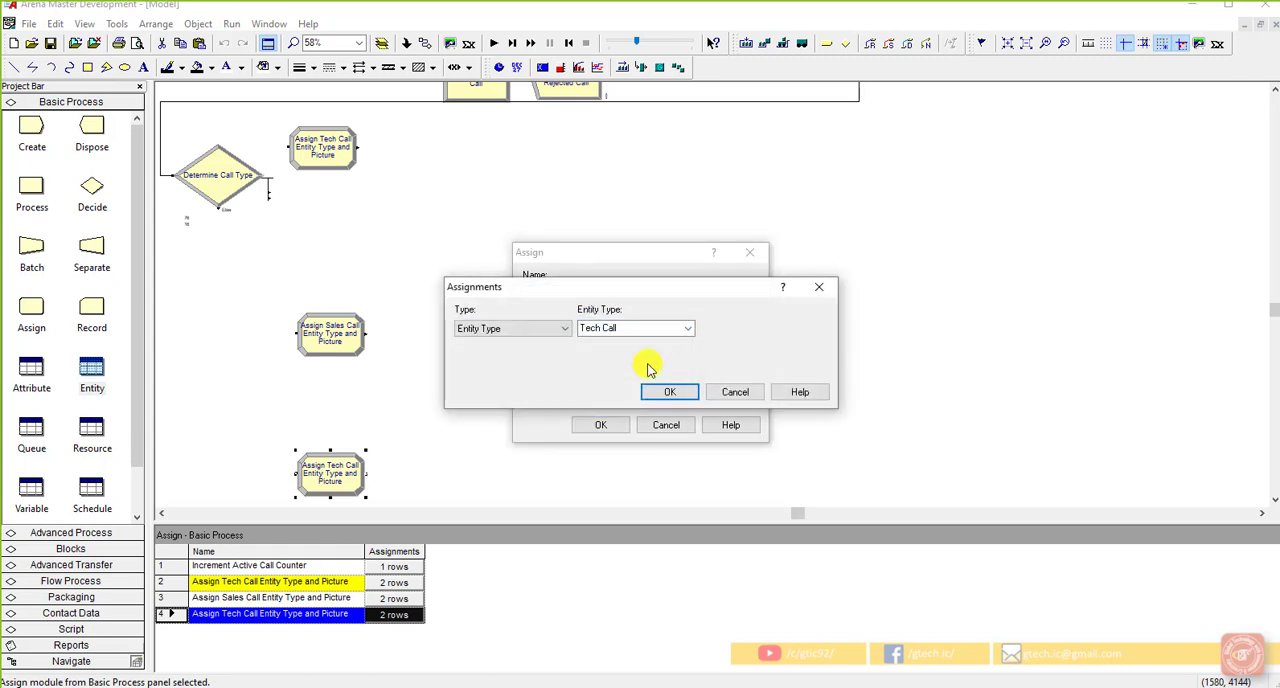
{"action": "left_click", "coordinate": [632, 330]}
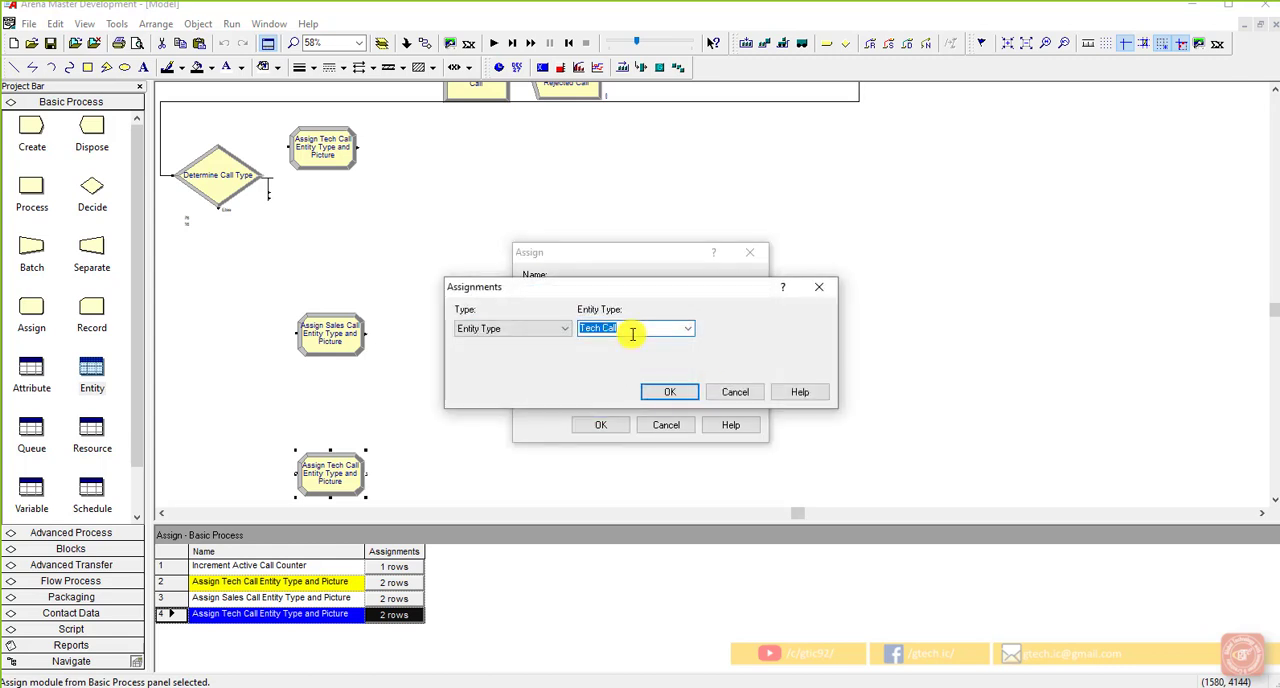
{"action": "type", "text": "Order Status Call"}
{"action": "left_click", "coordinate": [669, 391]}
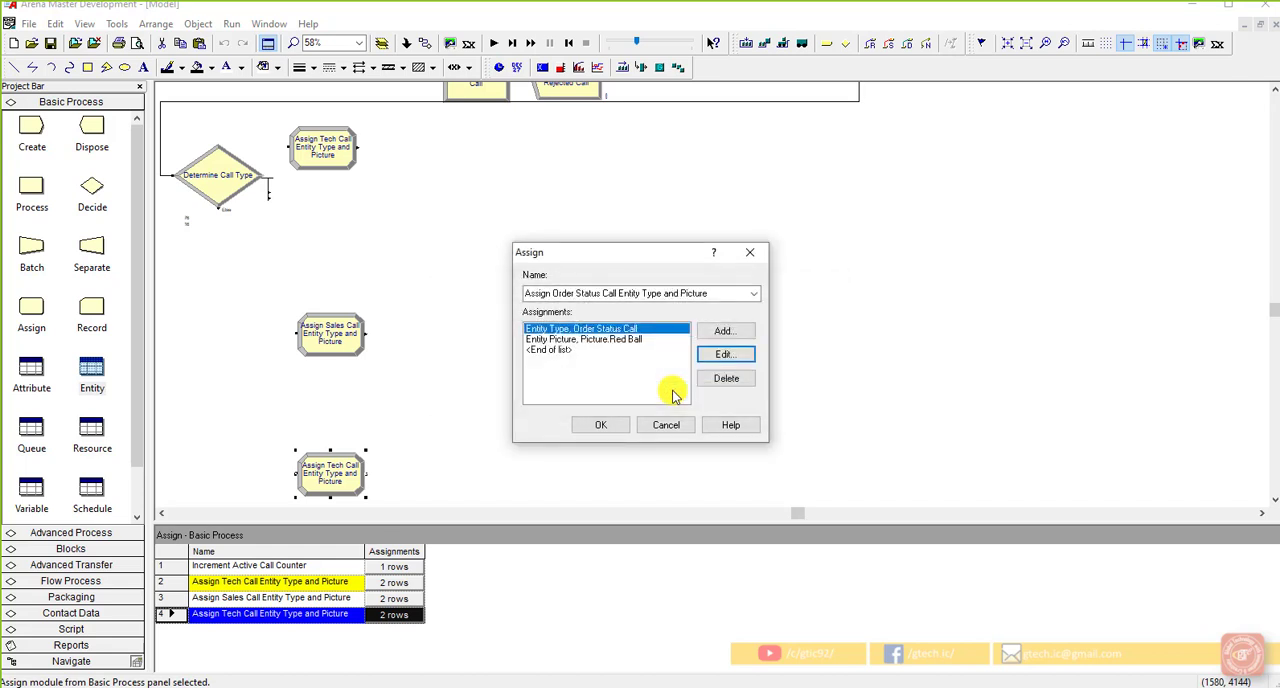
Step: Set the order status Assign module's entity picture to Picture.Blue Ball, accept its settings and save the model
{"action": "left_click", "coordinate": [670, 339]}
{"action": "left_click", "coordinate": [740, 355]}
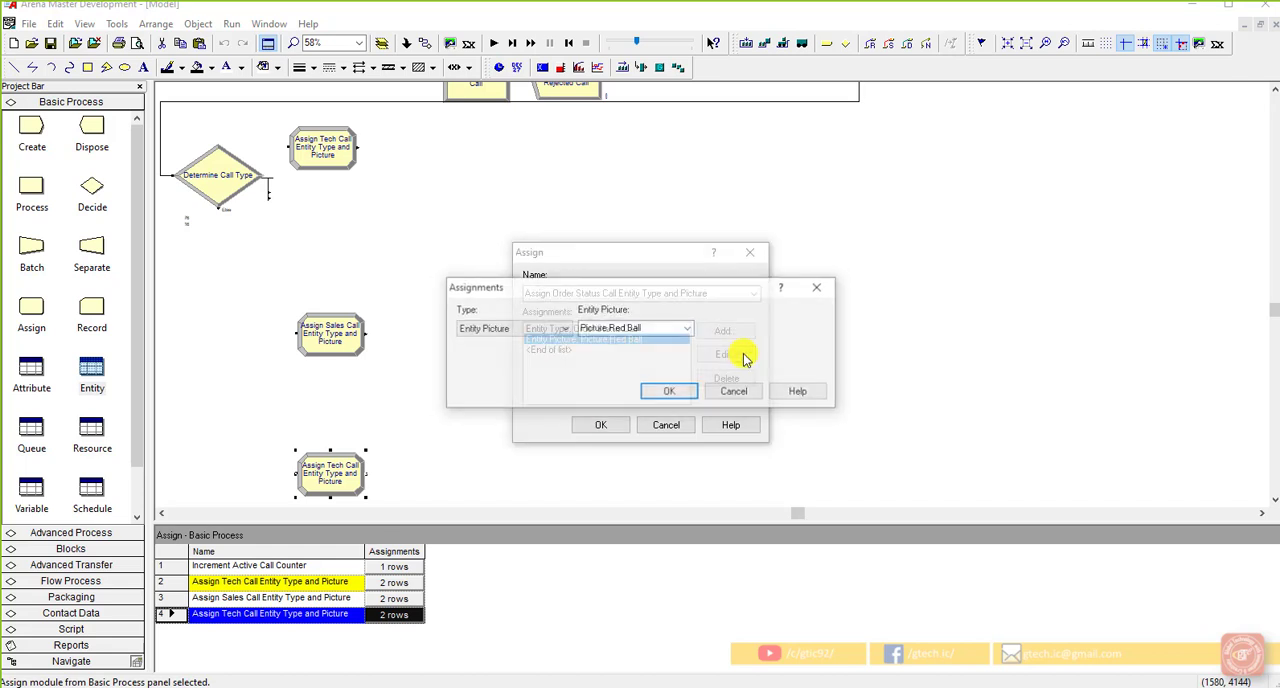
{"action": "left_click", "coordinate": [687, 328]}
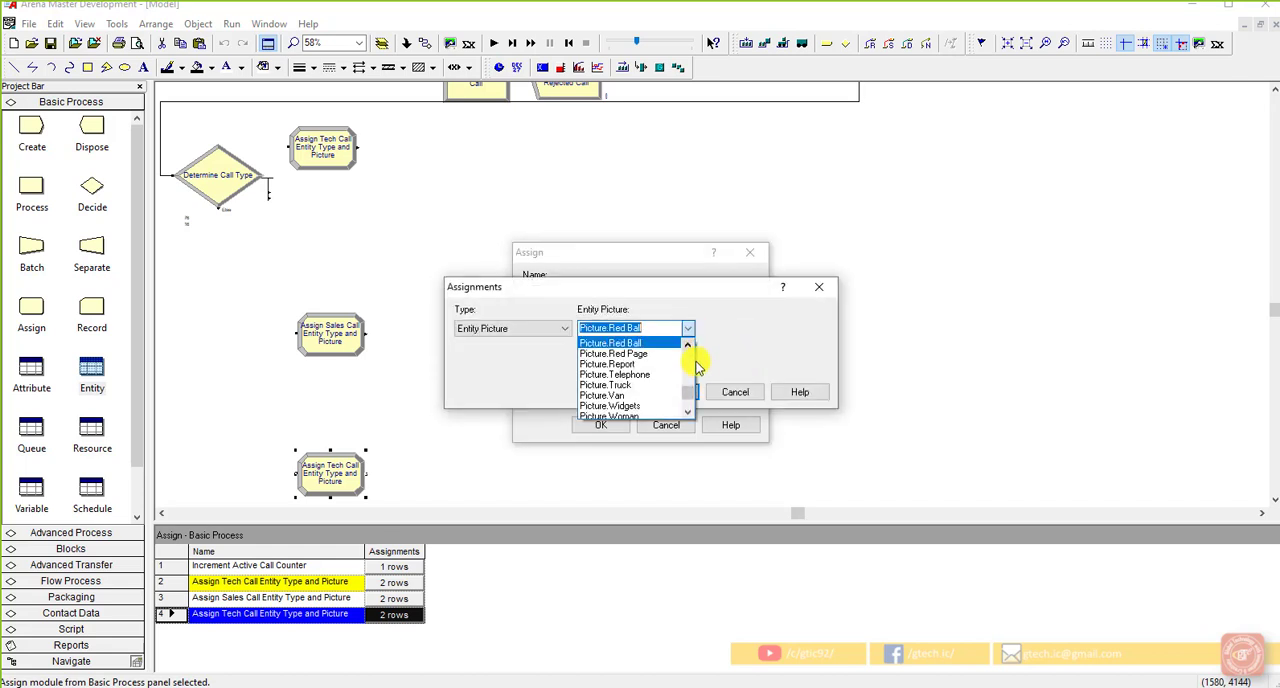
{"action": "left_click_drag", "start_coordinate": [687, 394], "coordinate": [660, 352]}
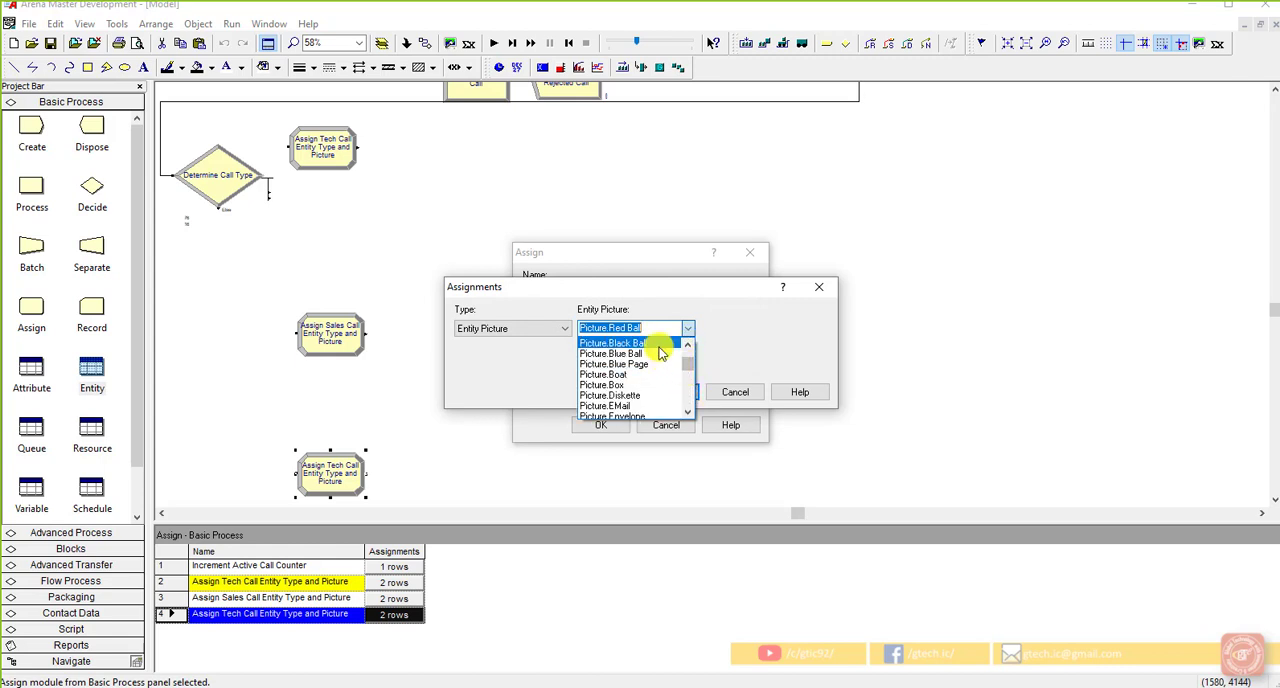
{"action": "left_click", "coordinate": [660, 353]}
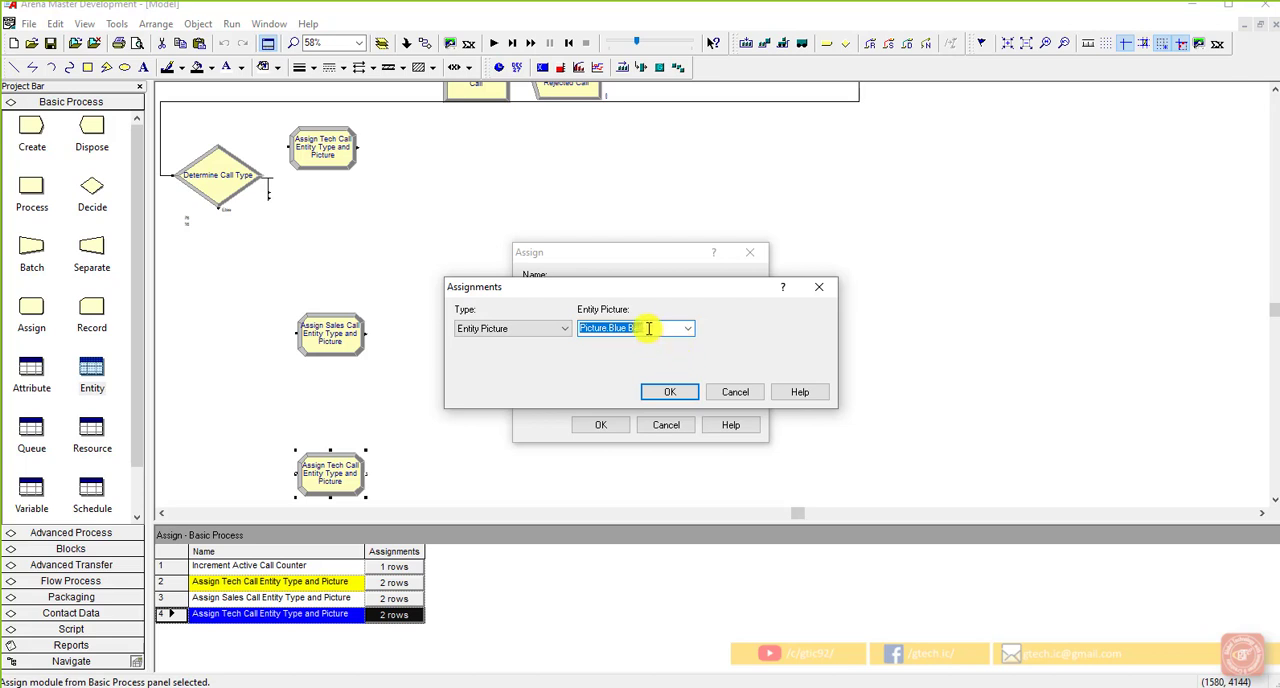
{"action": "left_click", "coordinate": [670, 391]}
{"action": "left_click", "coordinate": [612, 425]}
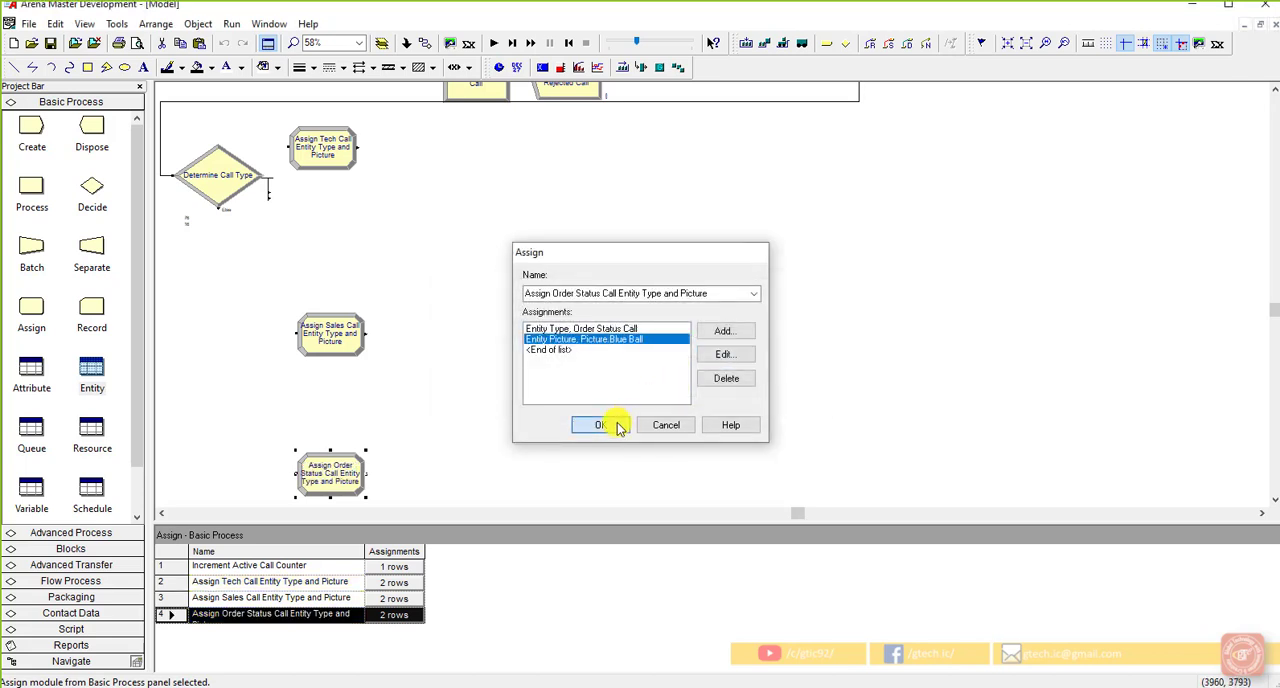
{"action": "left_click", "coordinate": [480, 383]}
{"action": "left_click", "coordinate": [57, 45]}
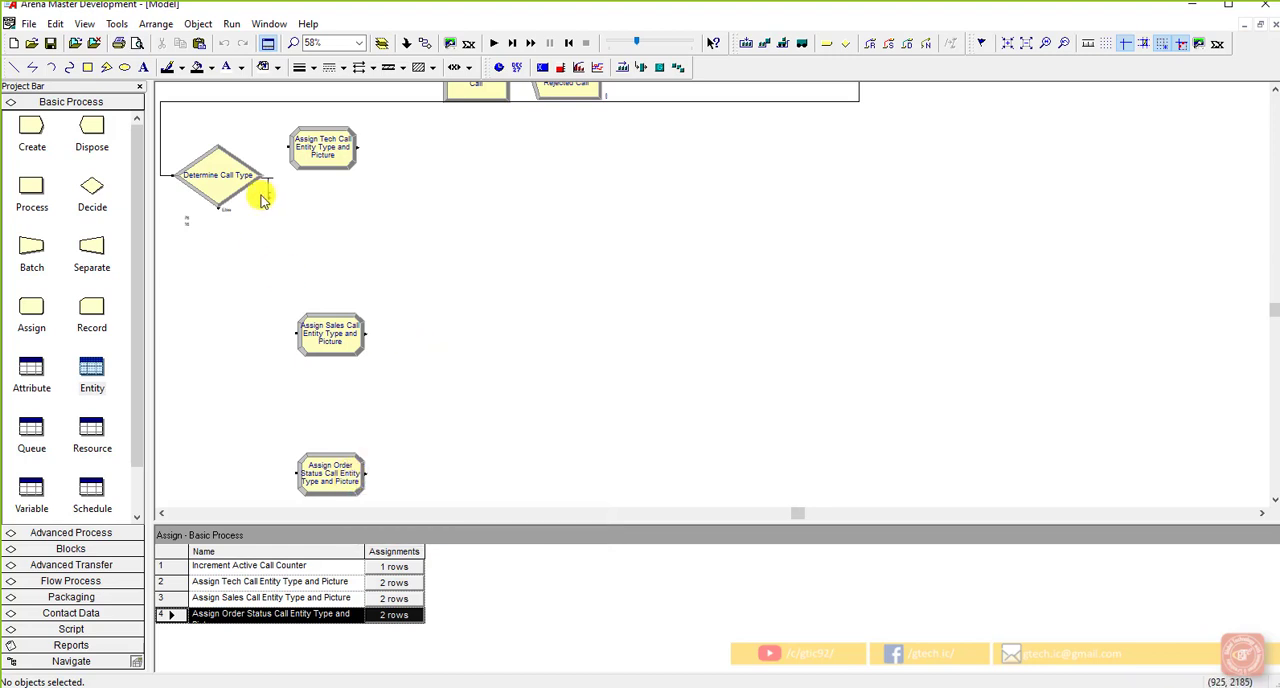
Step: Connect the two percentage exits of Determine Call Type to the tech call and sales call Assign modules
{"action": "left_click", "coordinate": [424, 43]}
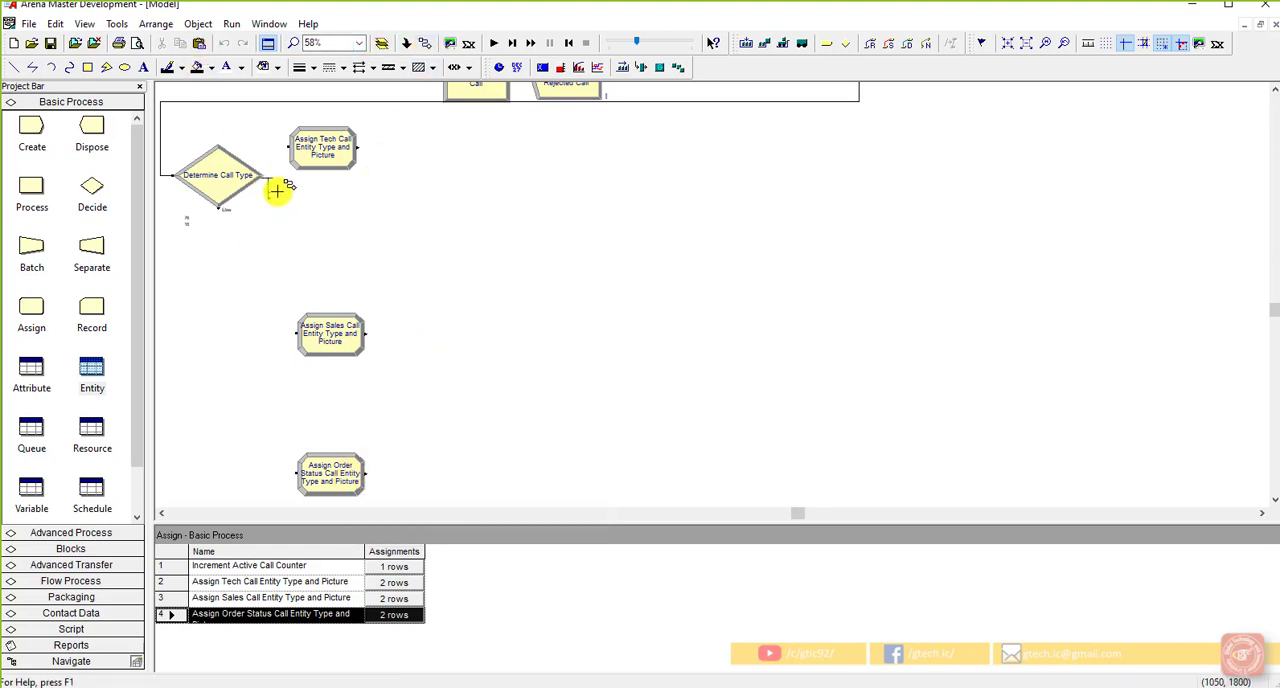
{"action": "left_click", "coordinate": [287, 150]}
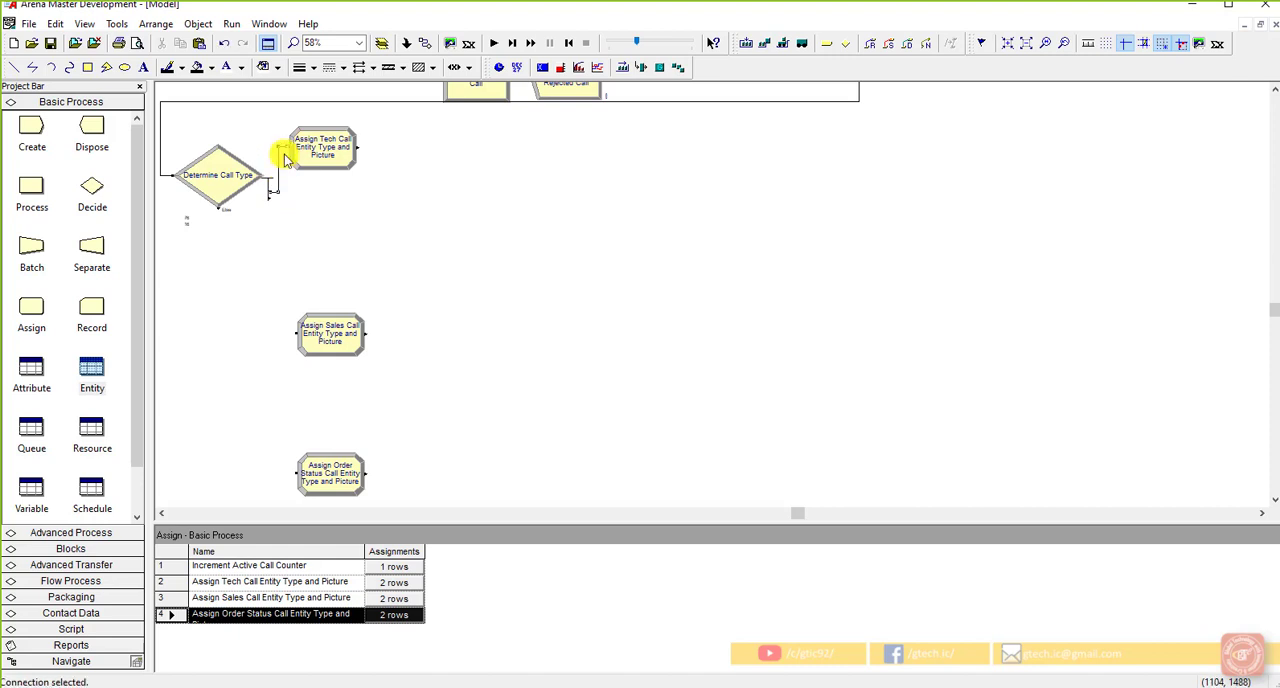
{"action": "left_click", "coordinate": [421, 43]}
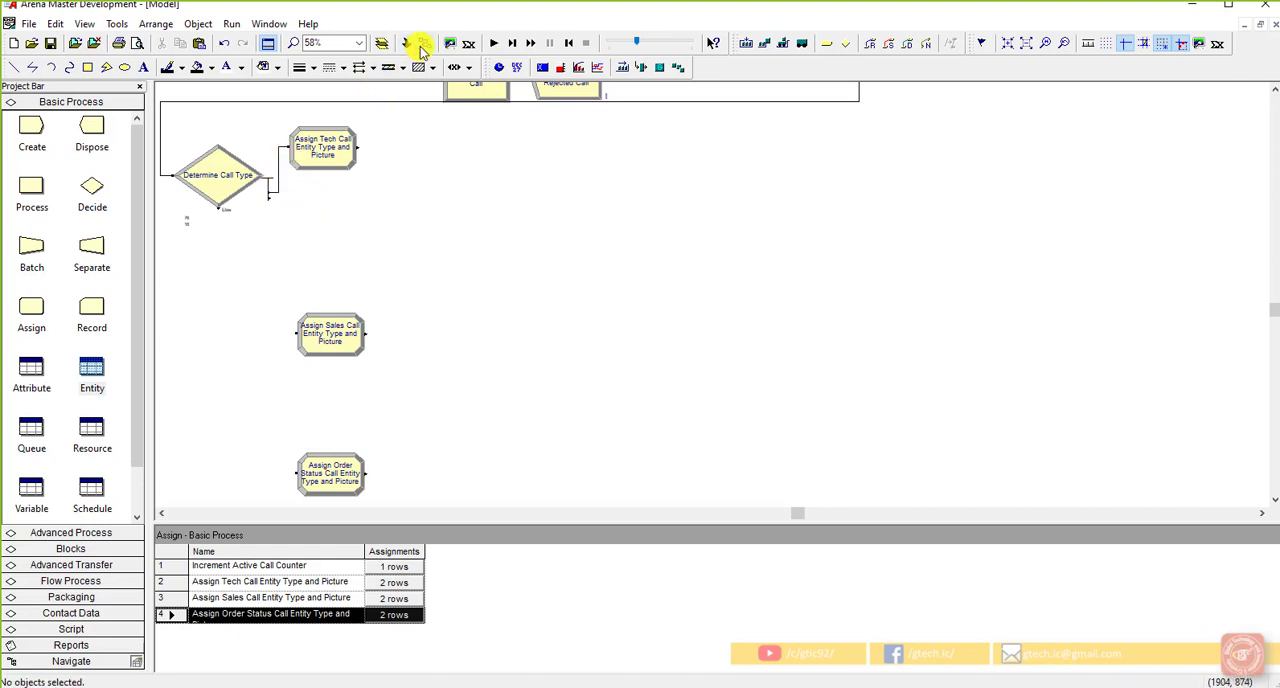
{"action": "left_click", "coordinate": [271, 198]}
{"action": "left_click", "coordinate": [286, 331]}
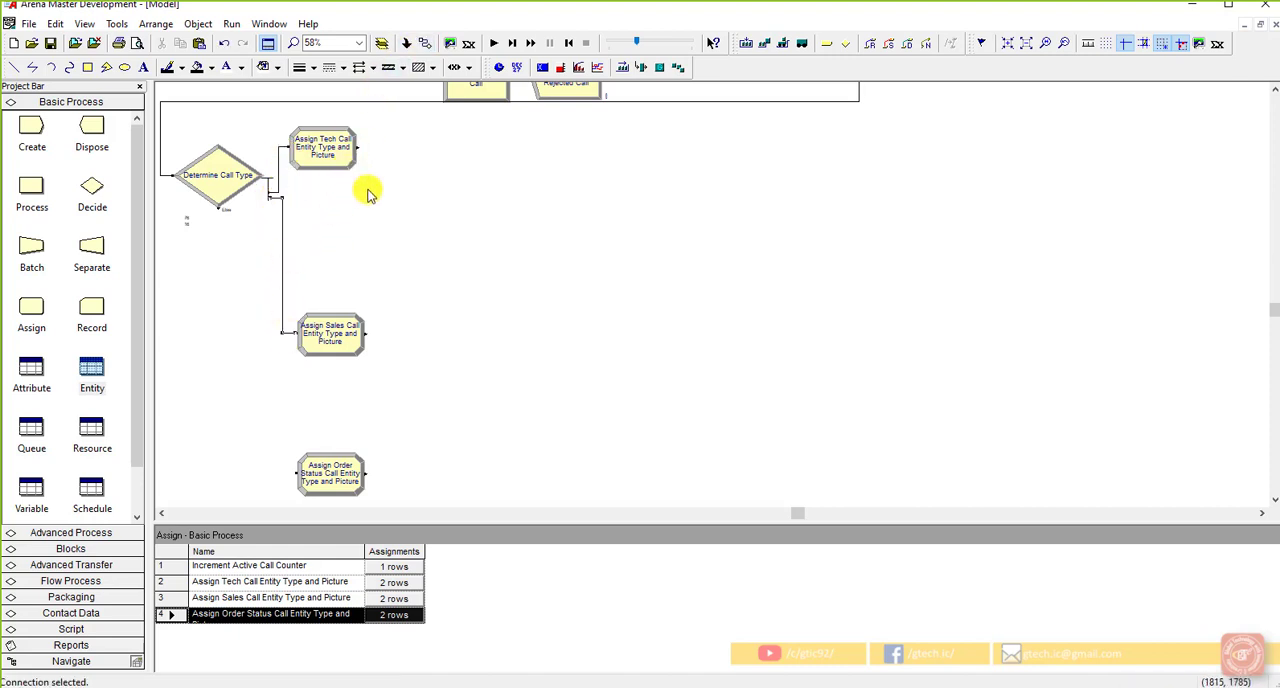
Step: Connect the Else exit of Determine Call Type to the order status Assign module
{"action": "left_click", "coordinate": [421, 43]}
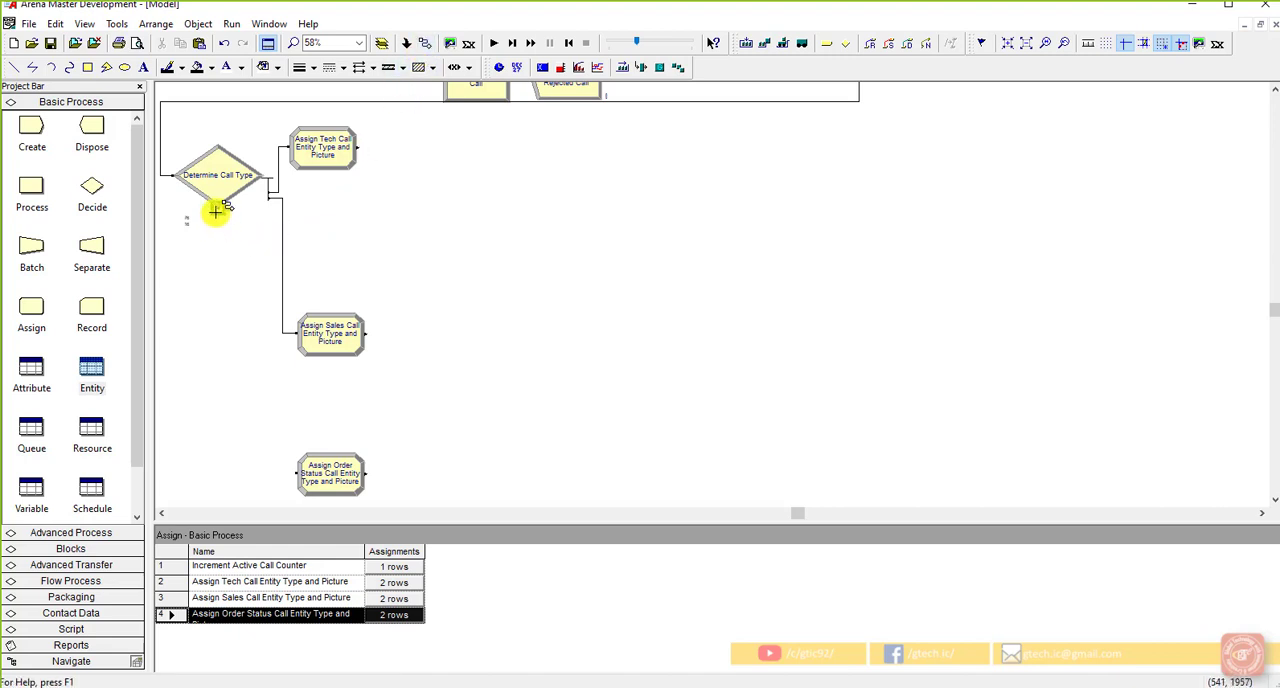
{"action": "left_click", "coordinate": [216, 209]}
{"action": "left_click", "coordinate": [297, 472]}
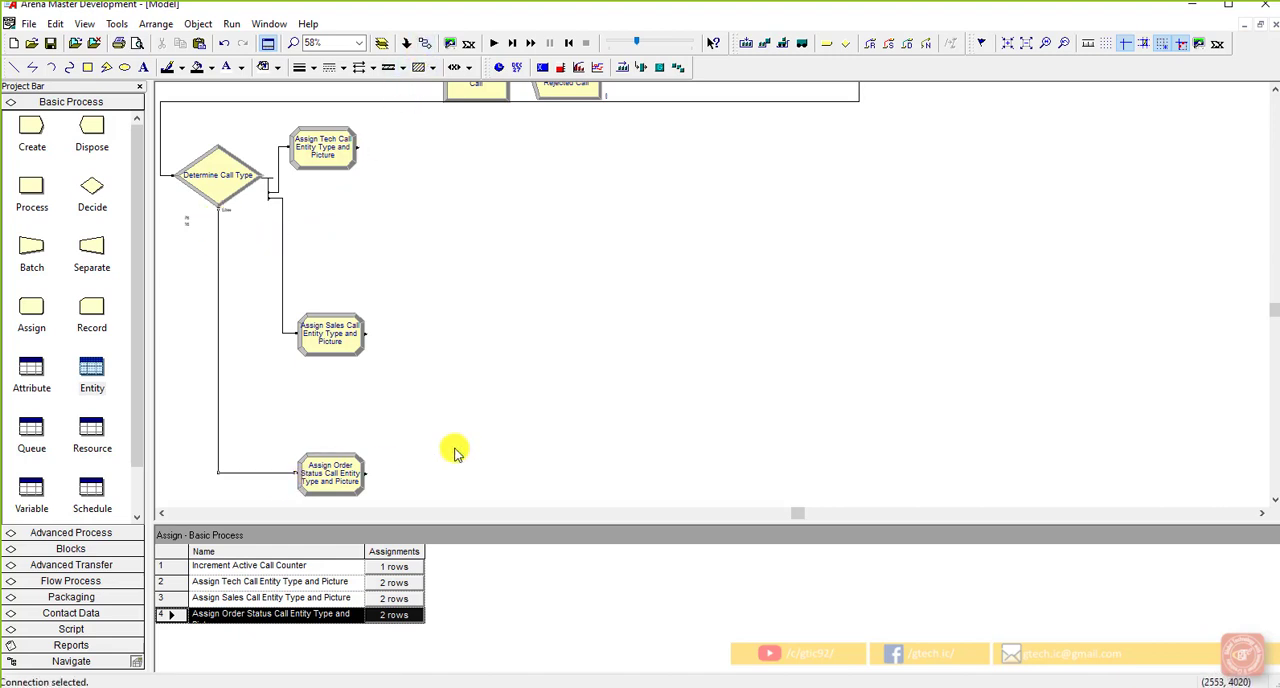
{"action": "left_click", "coordinate": [455, 452]}
Step: Review the percentages set in the Determine Call Type module and close its settings
{"action": "double_click", "coordinate": [230, 191]}
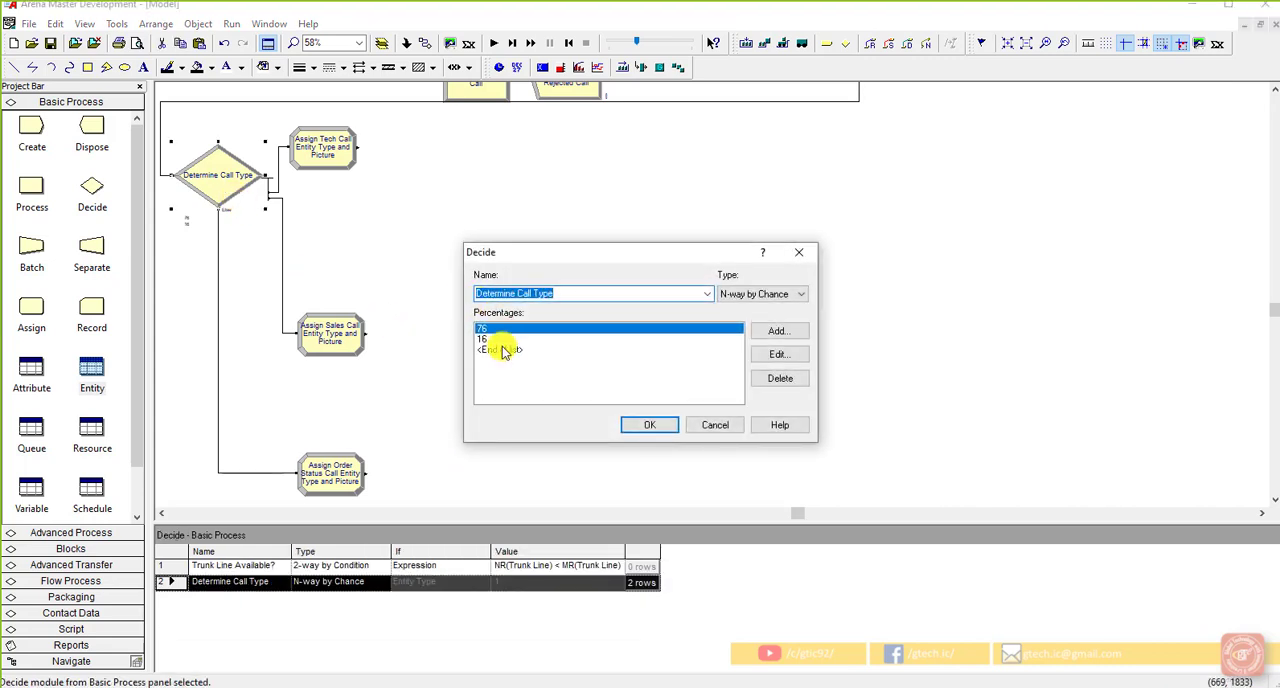
{"action": "left_click", "coordinate": [652, 424]}
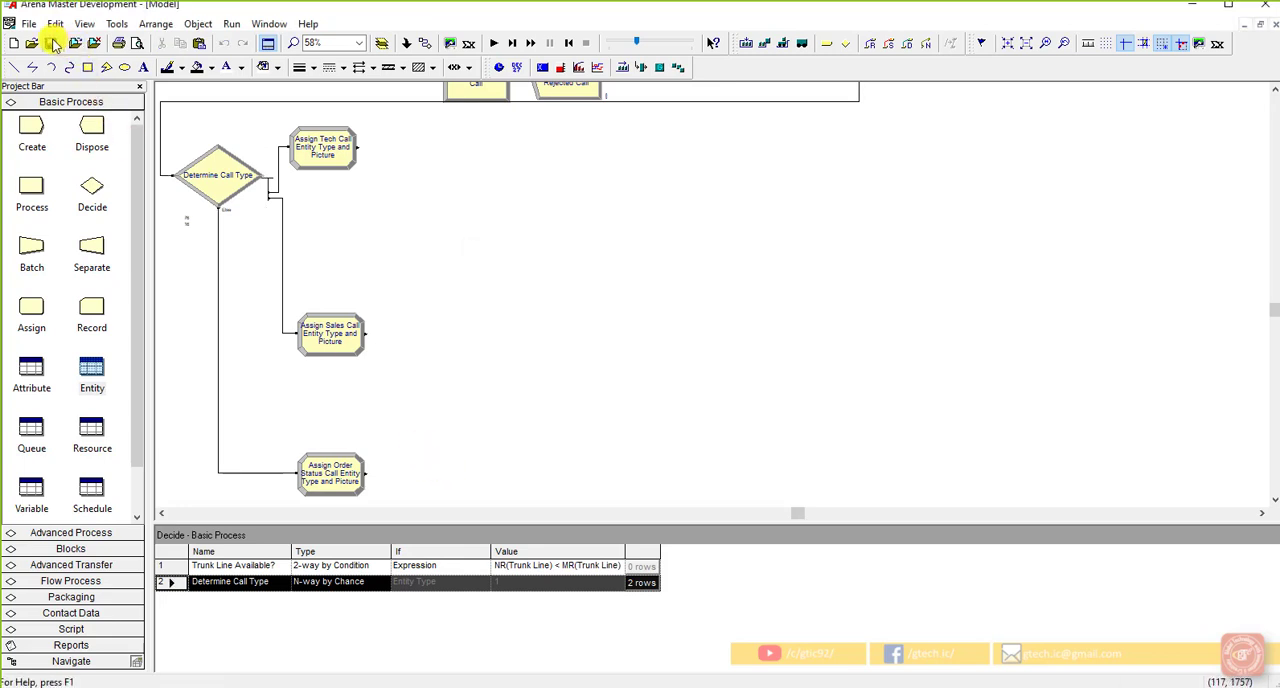
{"action": "left_click", "coordinate": [516, 318]}
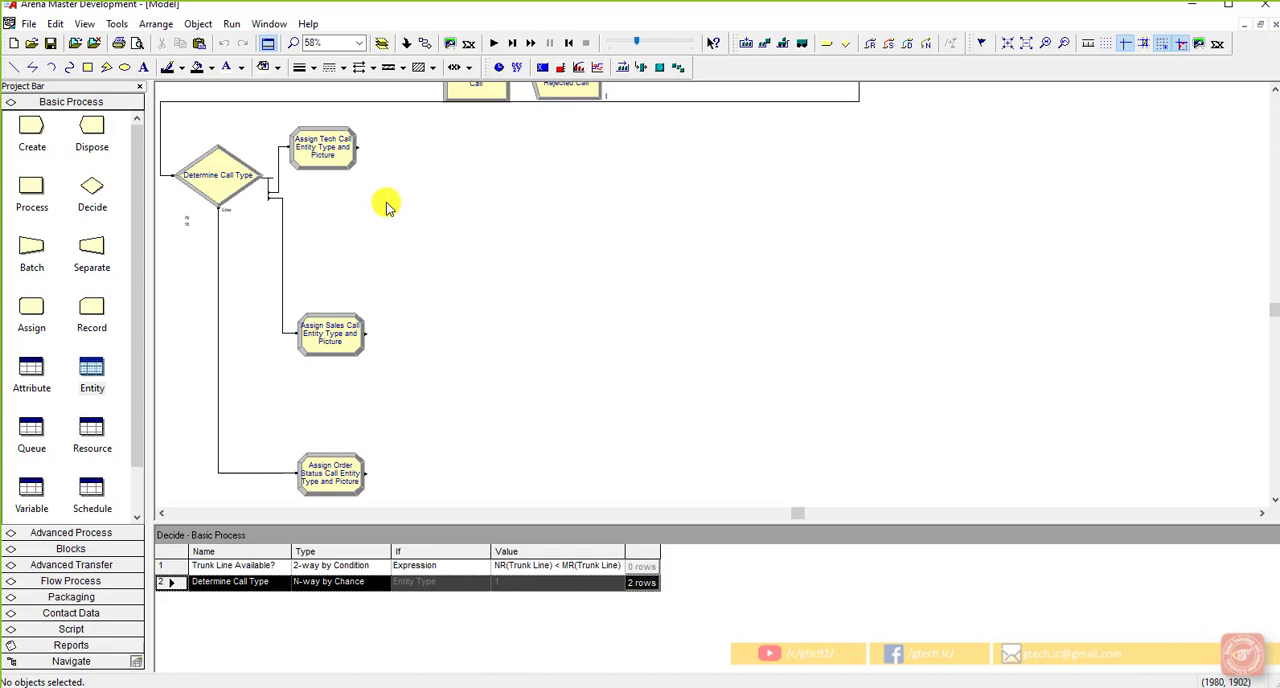
Step: Add a Store module connected after the tech call Assign module and name it "Store for Tech Call Recording Delay"
{"action": "left_click", "coordinate": [318, 155]}
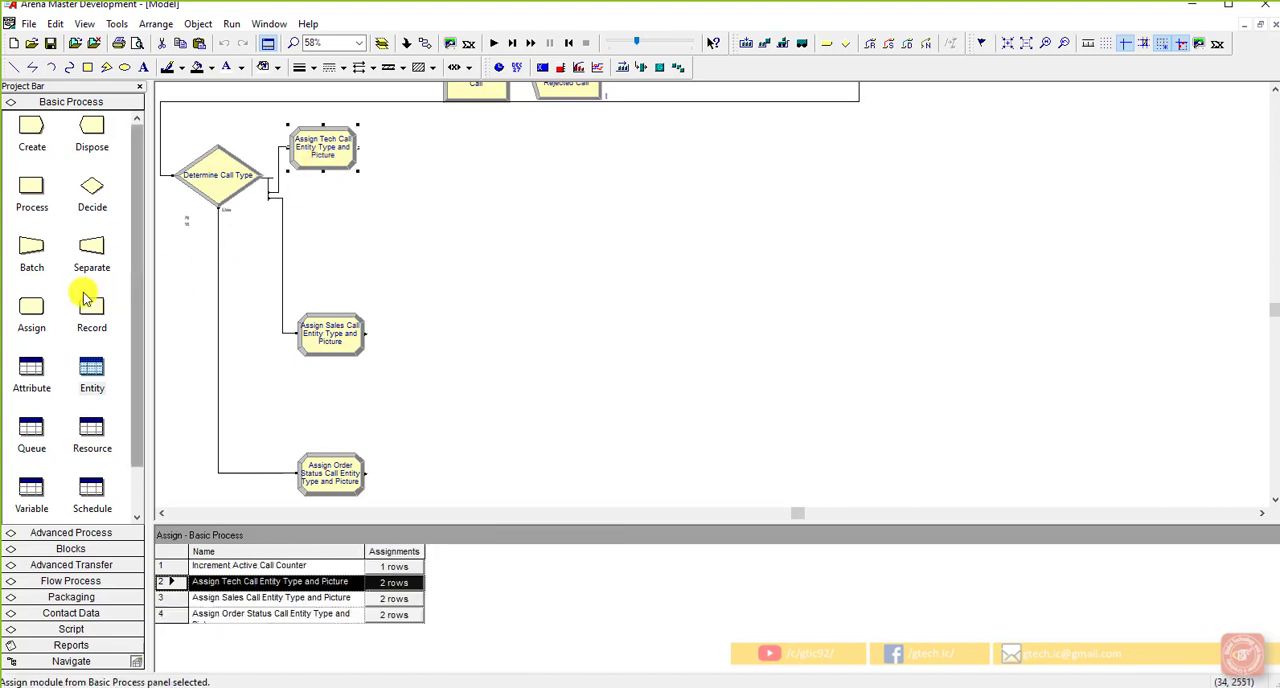
{"action": "left_click", "coordinate": [75, 532]}
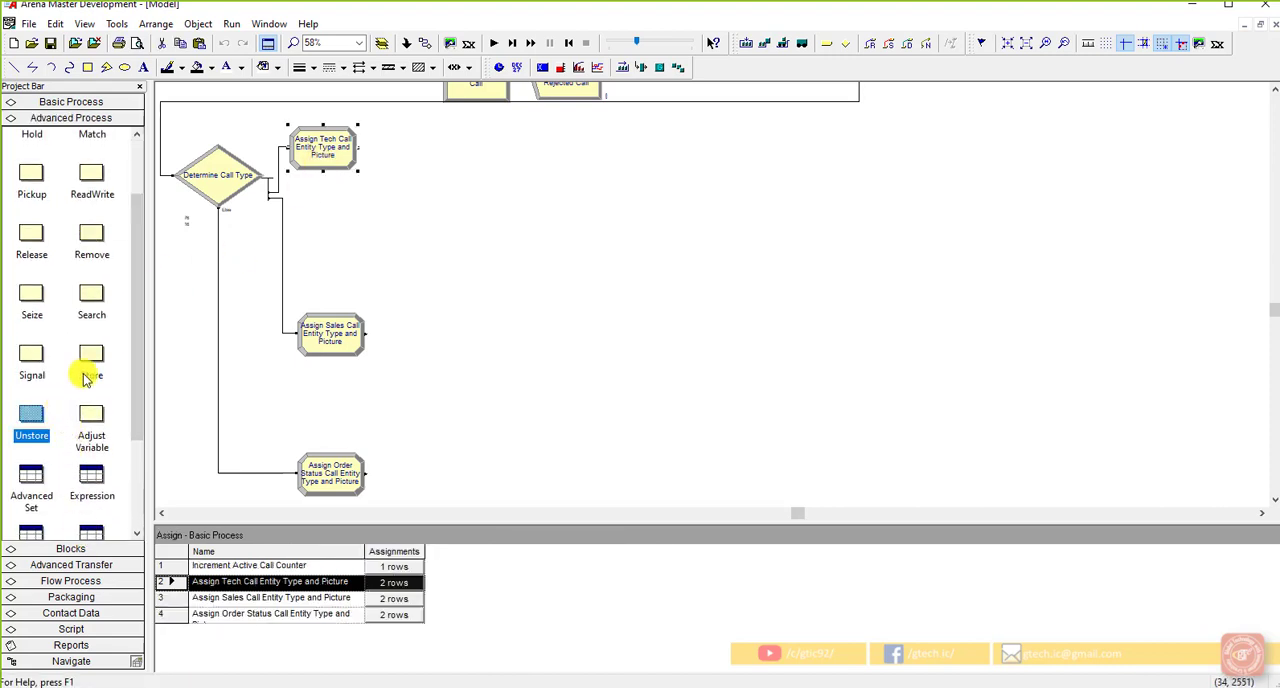
{"action": "left_click_drag", "start_coordinate": [85, 377], "coordinate": [415, 157]}
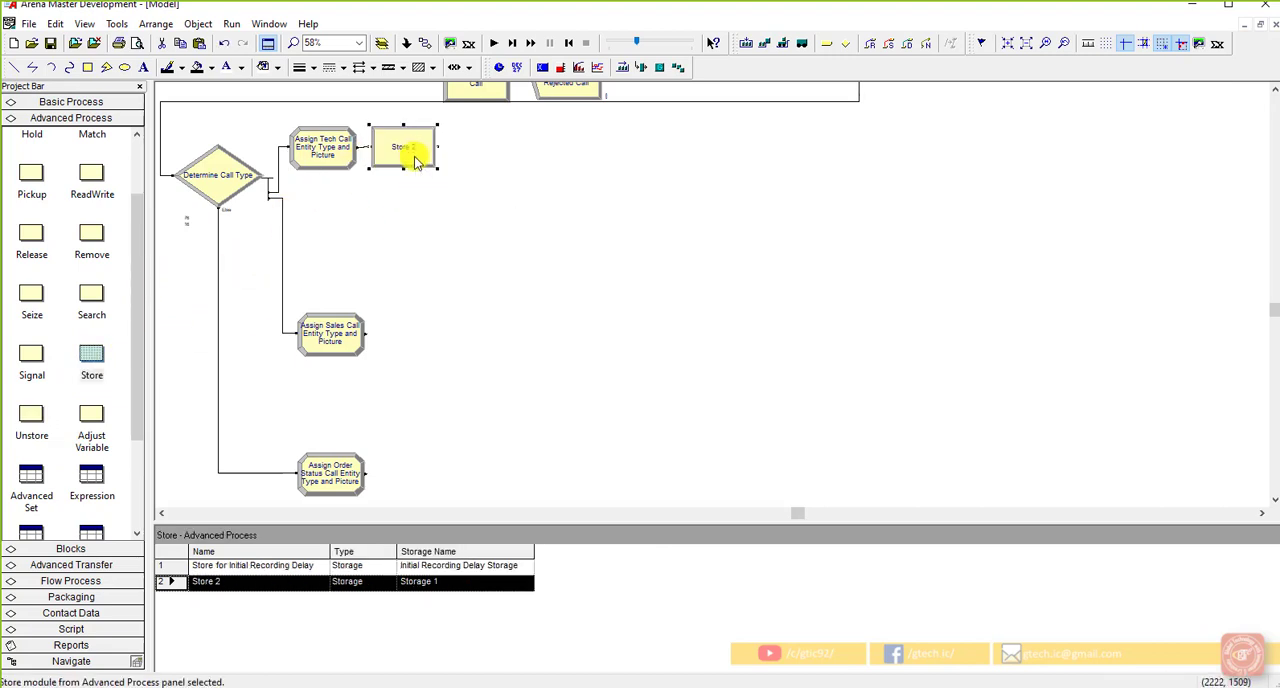
{"action": "double_click", "coordinate": [416, 163]}
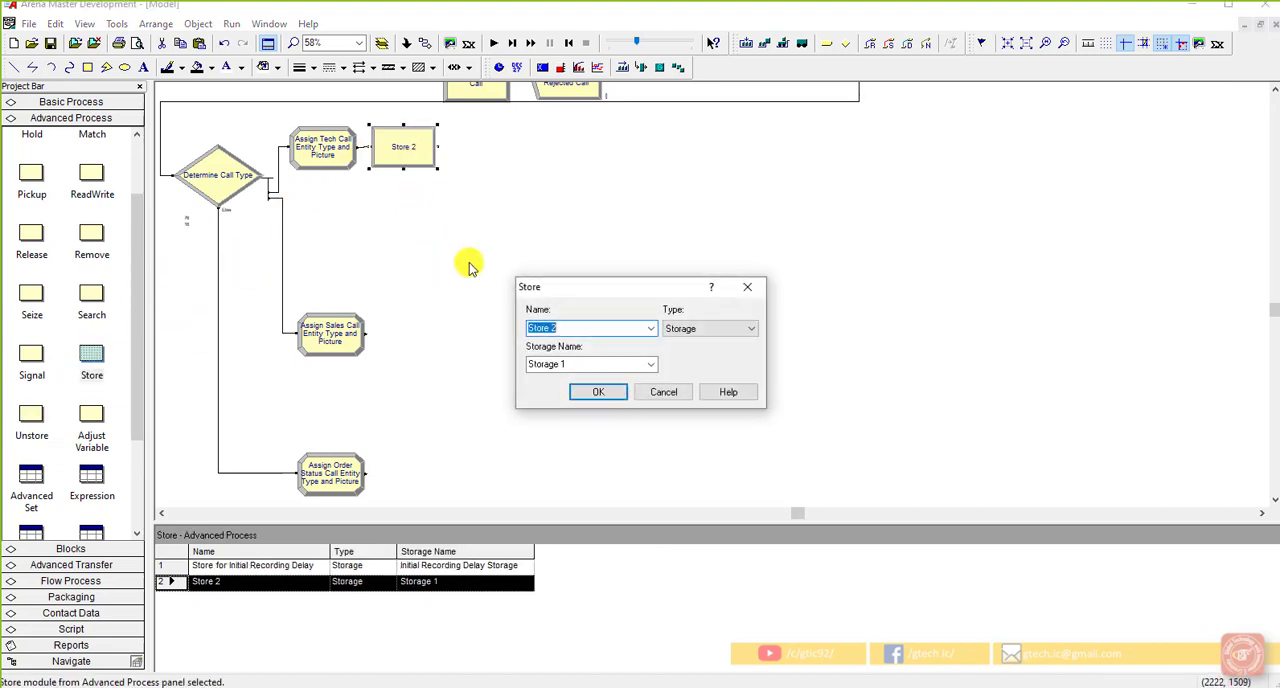
{"action": "left_click", "coordinate": [577, 331]}
{"action": "key", "text": "BackSpace"}
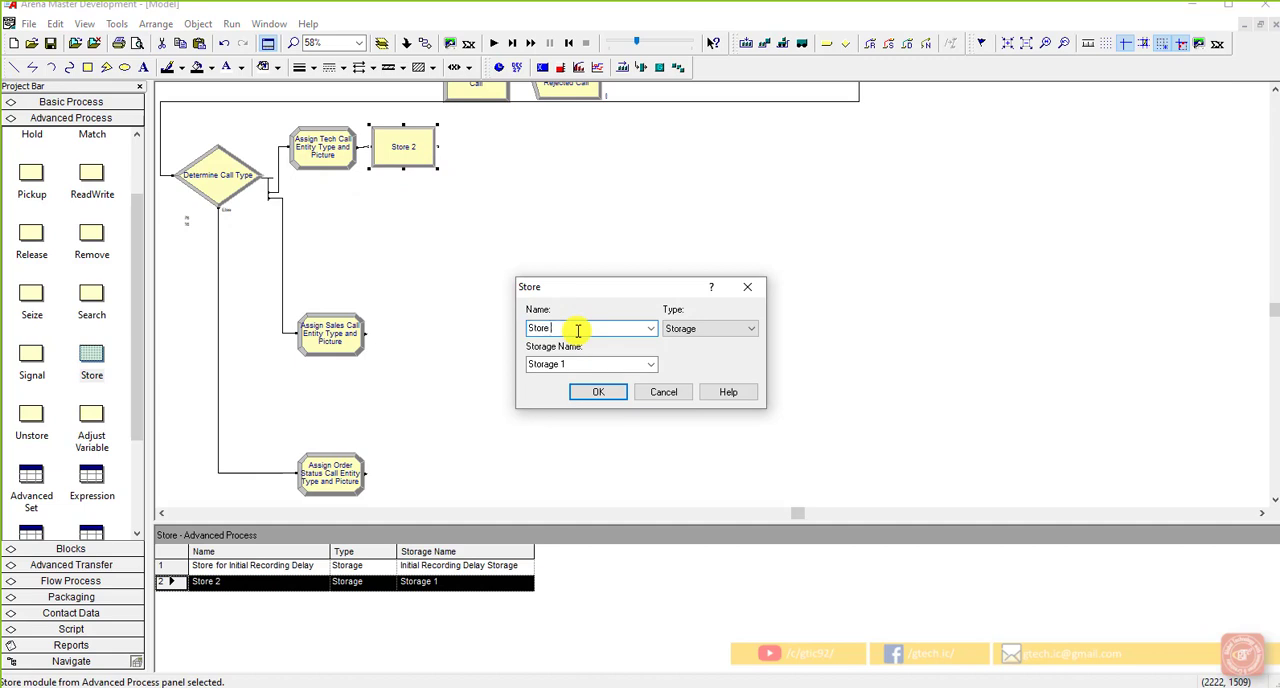
{"action": "type", "text": "for Tech Call Recording Delay"}
Step: Set the tech call Store module's storage name to "Tech Call Recording Delay Storage" and accept its settings
{"action": "left_click", "coordinate": [610, 364]}
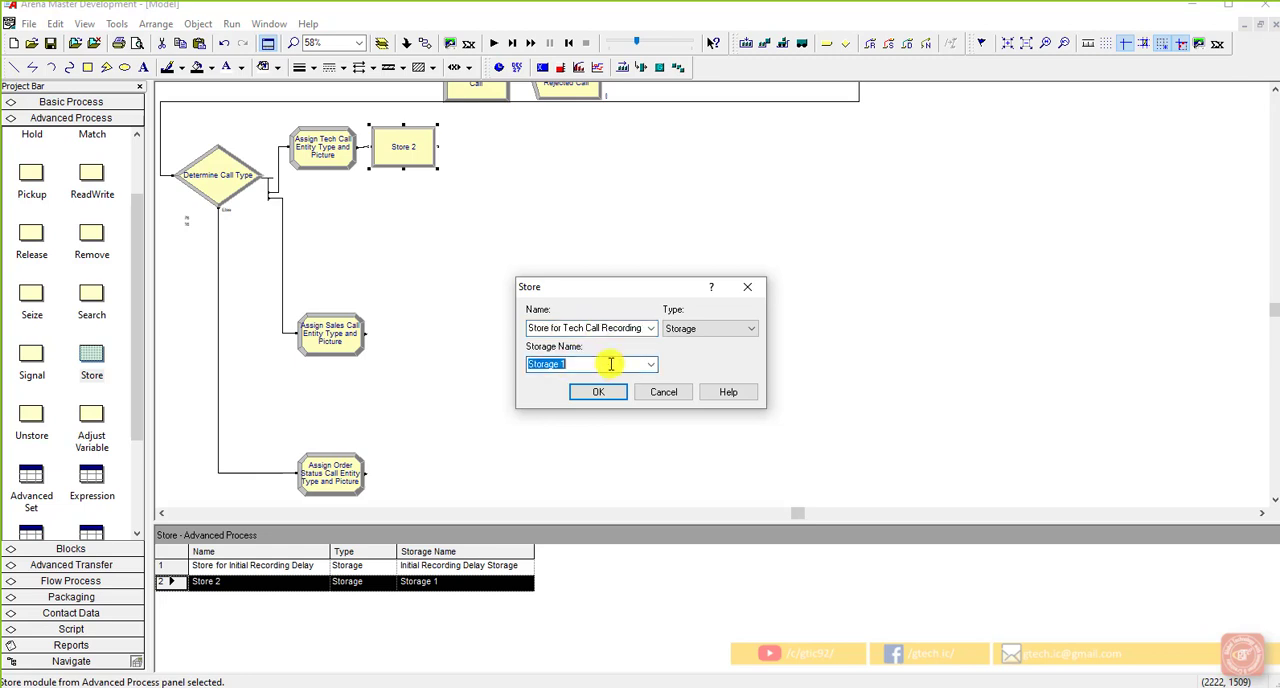
{"action": "left_click", "coordinate": [610, 364]}
{"action": "key", "text": "BackSpace"}
{"action": "key", "text": "BackSpace"}
{"action": "key", "text": "BackSpace"}
{"action": "key", "text": "BackSpace"}
{"action": "key", "text": "BackSpace"}
{"action": "key", "text": "BackSpace"}
{"action": "key", "text": "BackSpace"}
{"action": "key", "text": "BackSpace"}
{"action": "type", "text": "Tech Call Recording Delay St"}
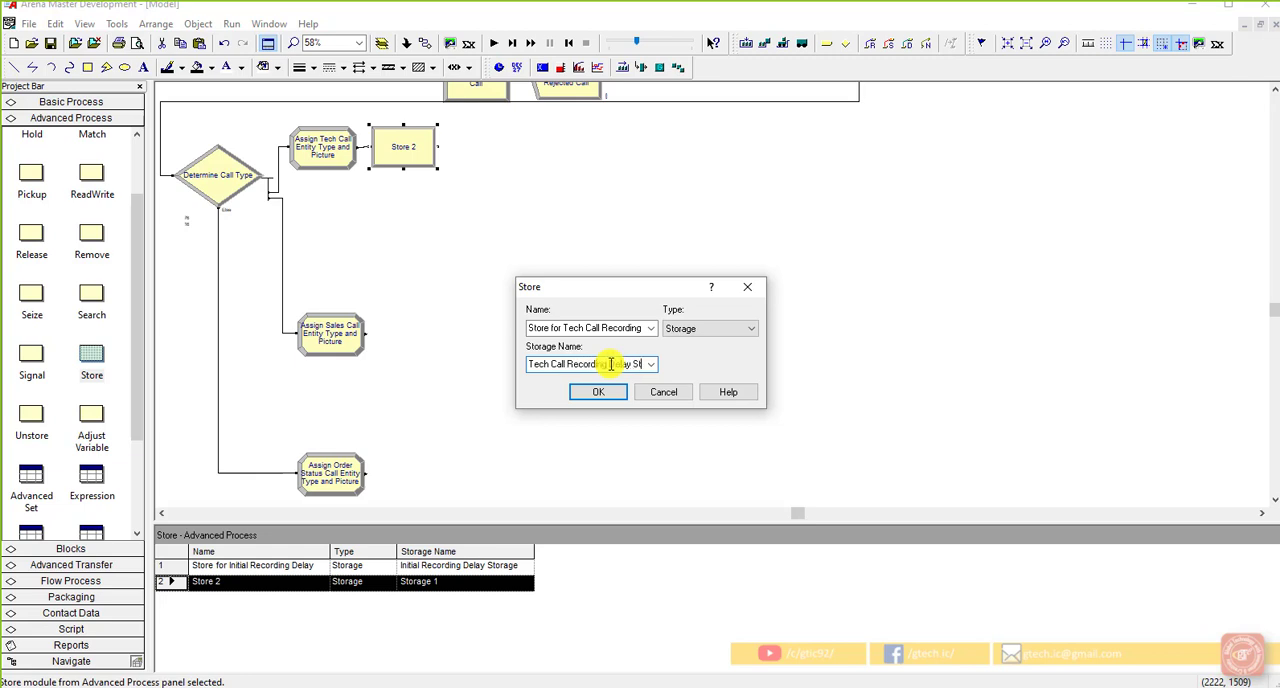
{"action": "type", "text": "orage"}
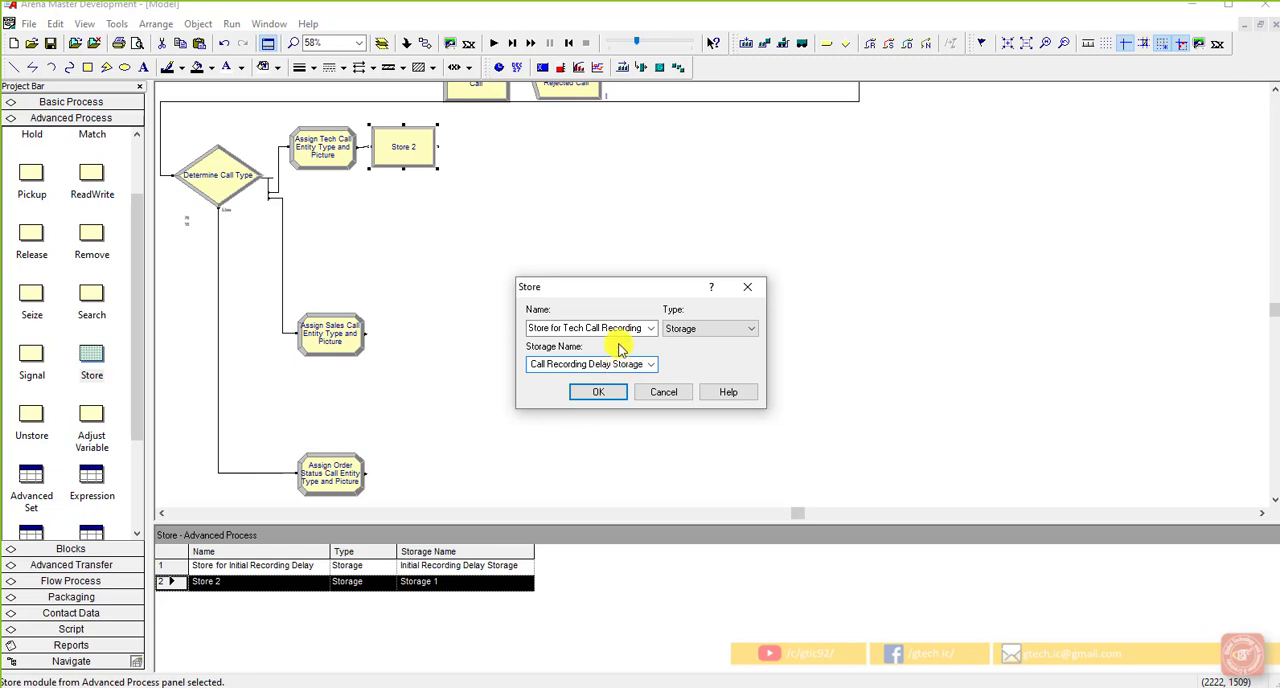
{"action": "left_click", "coordinate": [621, 329]}
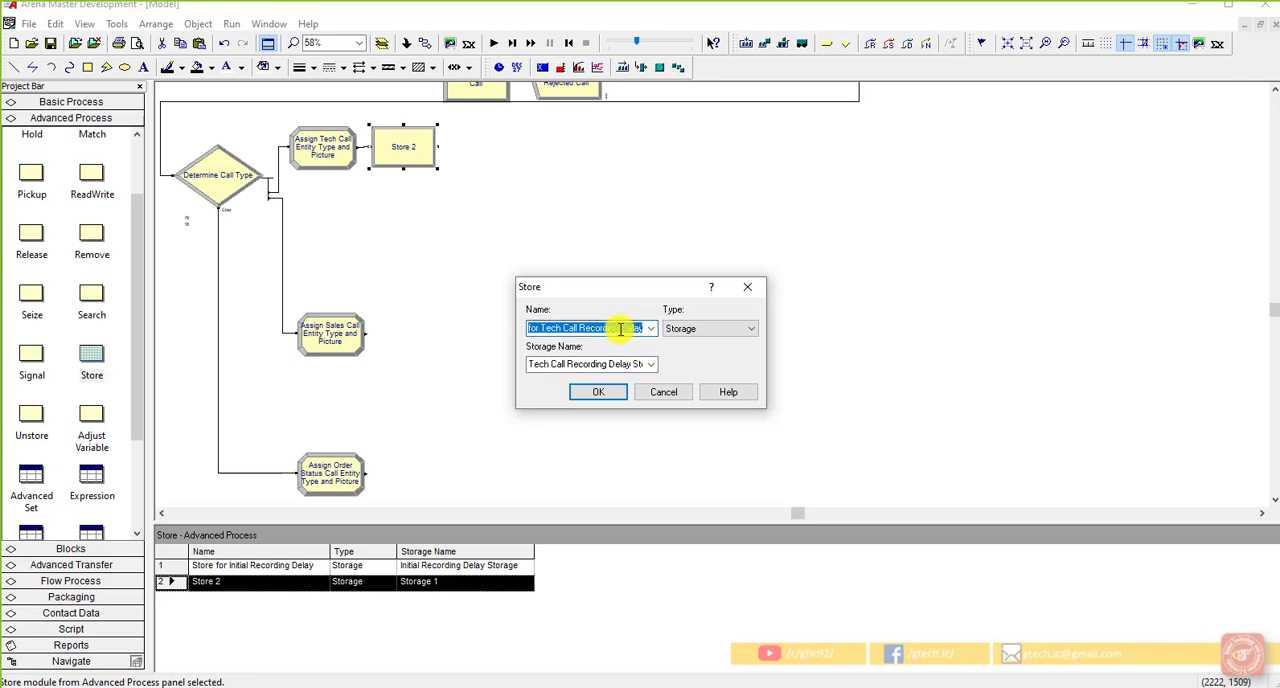
{"action": "left_click", "coordinate": [598, 392]}
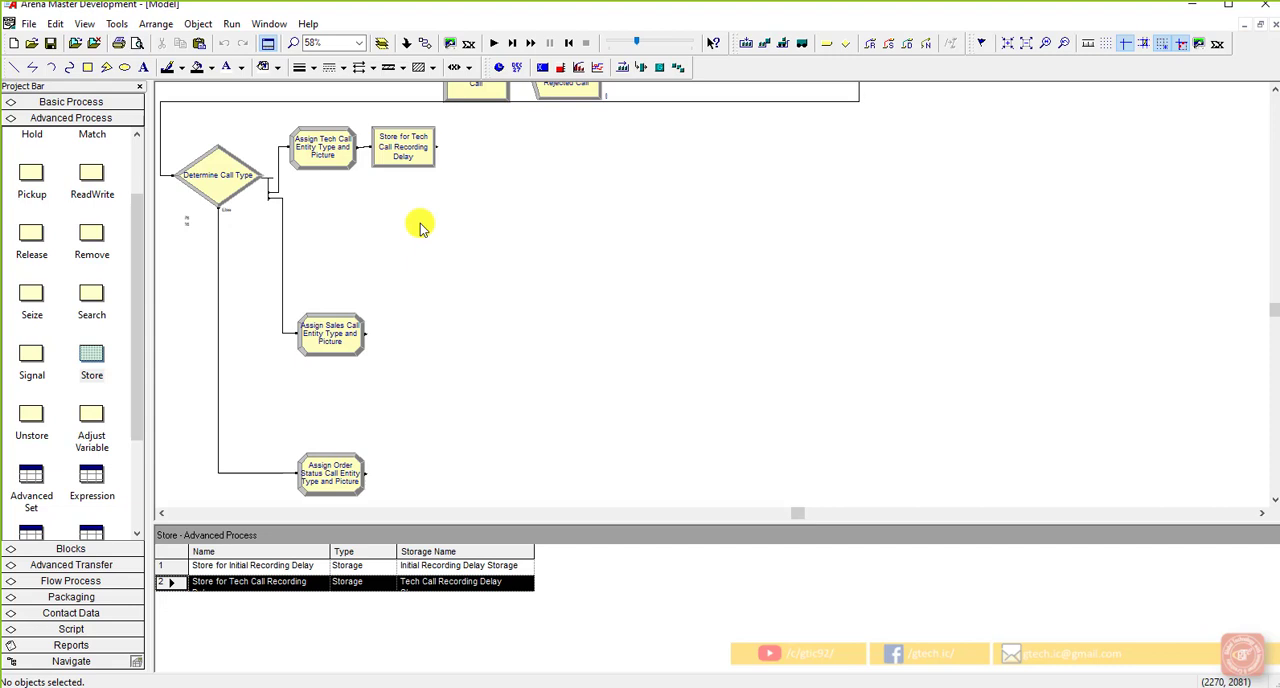
Step: Add a Delay module connected after the tech call Store module and name it "Tech Call Recording Delay"
{"action": "left_click", "coordinate": [420, 158]}
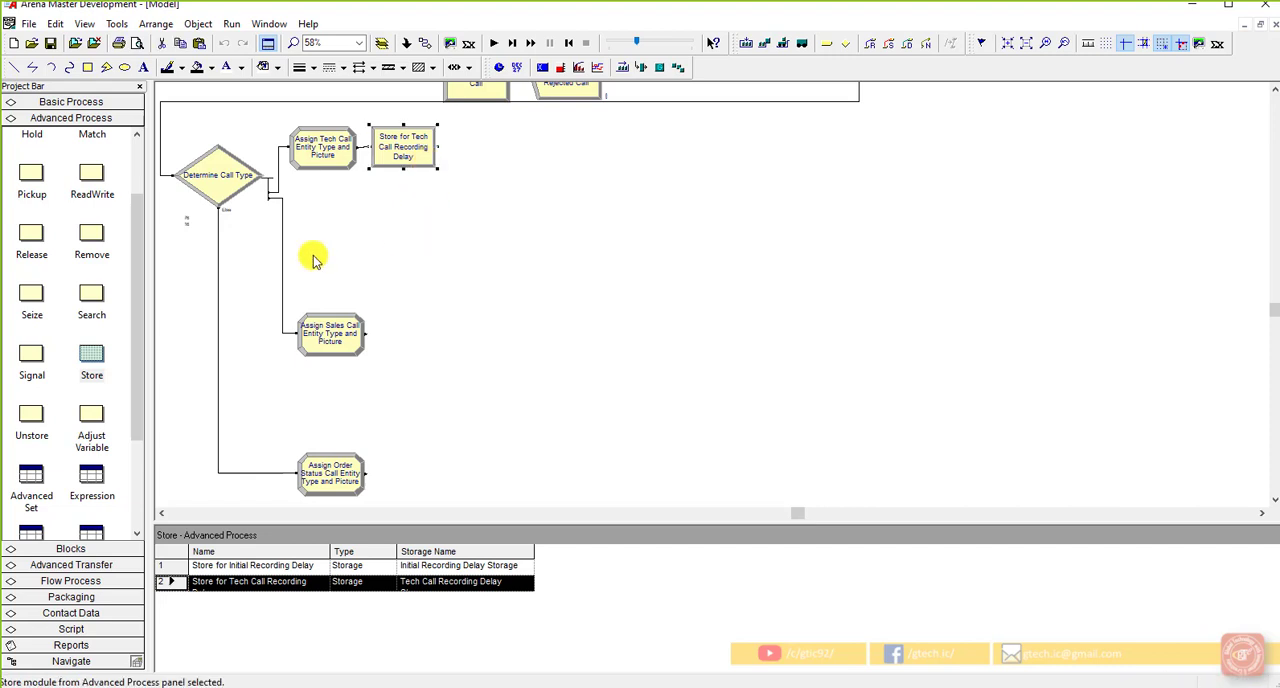
{"action": "scroll", "coordinate": [91, 310], "scroll_direction": "up", "scroll_amount": 3}
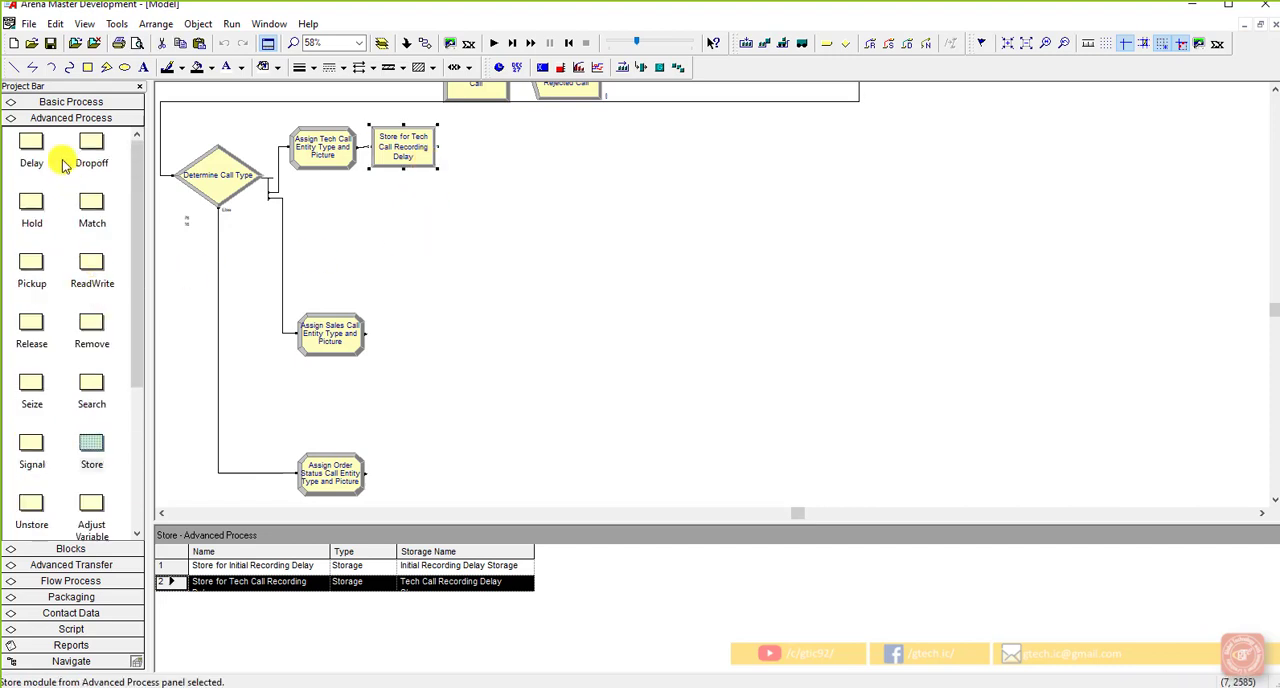
{"action": "left_click_drag", "start_coordinate": [40, 150], "coordinate": [452, 150]}
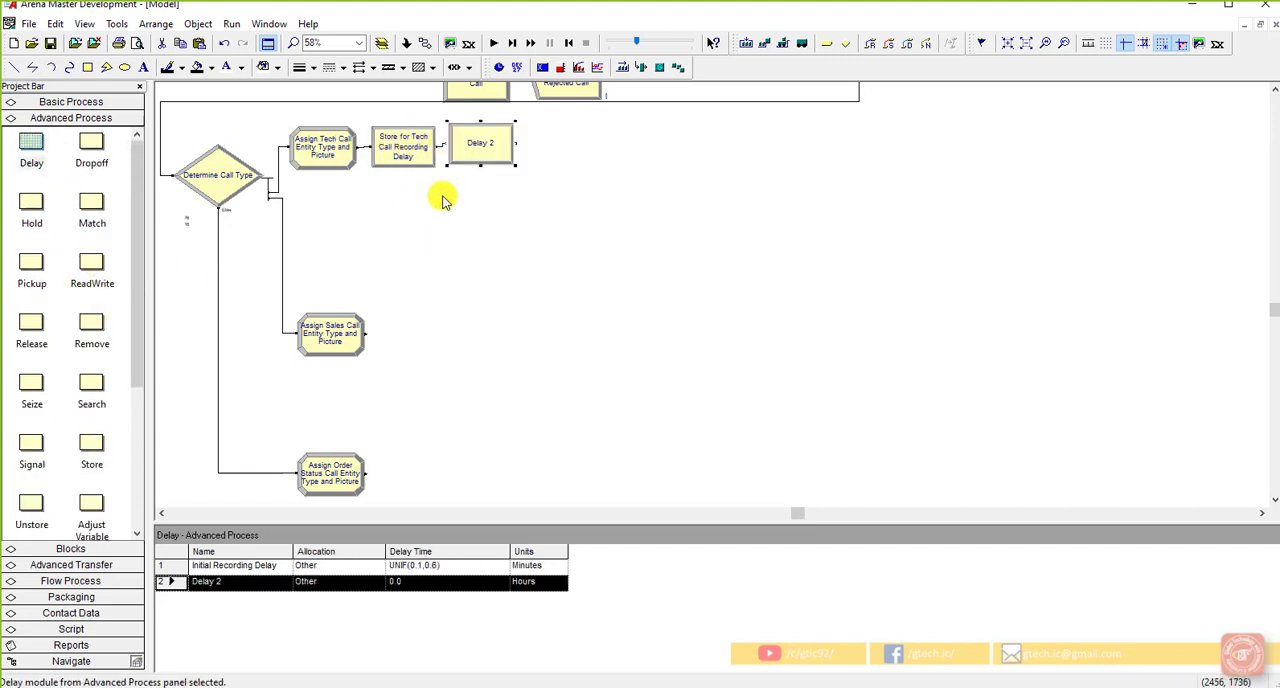
{"action": "double_click", "coordinate": [490, 160]}
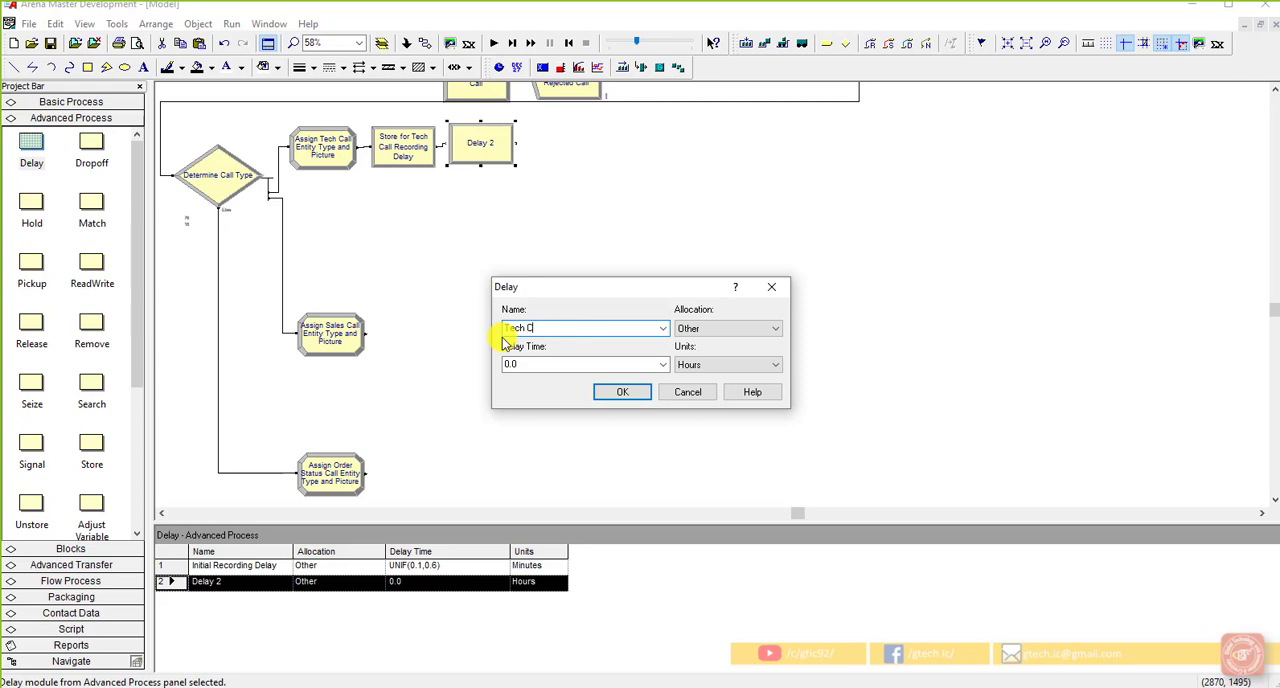
{"action": "type", "text": "Tech Call Recording Delay"}
Step: Build the tech call delay time as a uniform distribution with minimum 0.1 and maximum 0.5
{"action": "double_click", "coordinate": [531, 364]}
{"action": "right_click", "coordinate": [535, 365]}
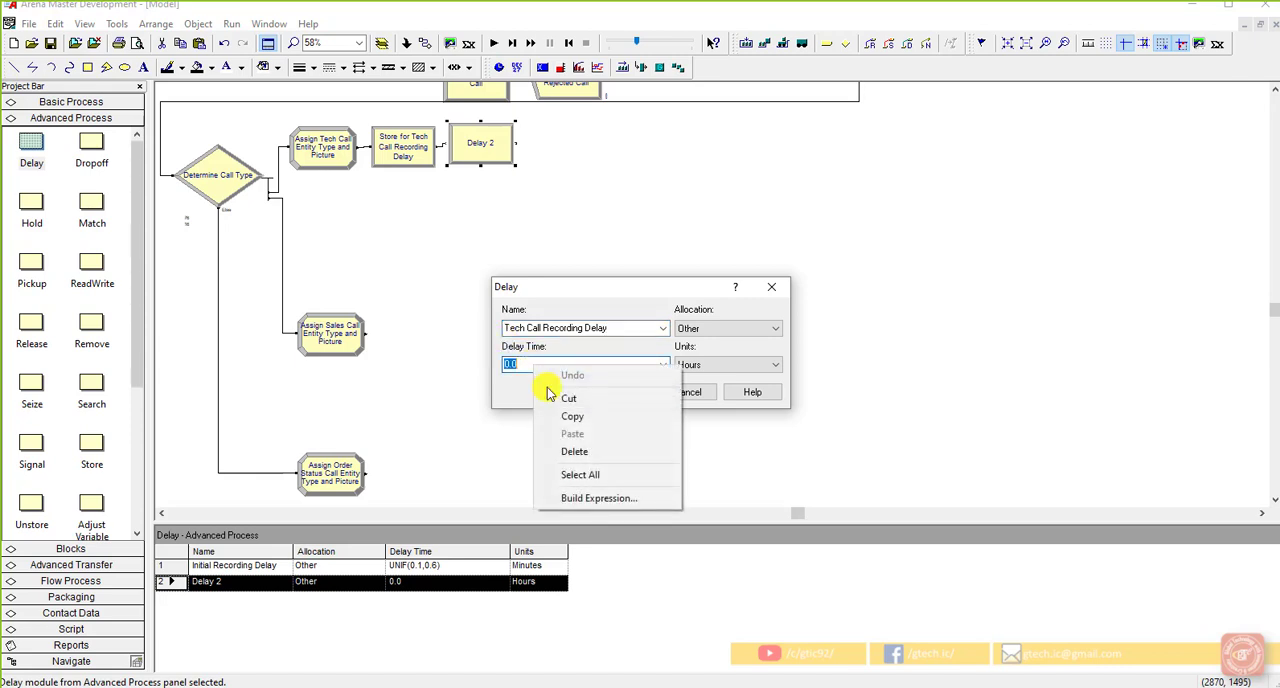
{"action": "left_click", "coordinate": [590, 498]}
{"action": "left_click", "coordinate": [528, 308]}
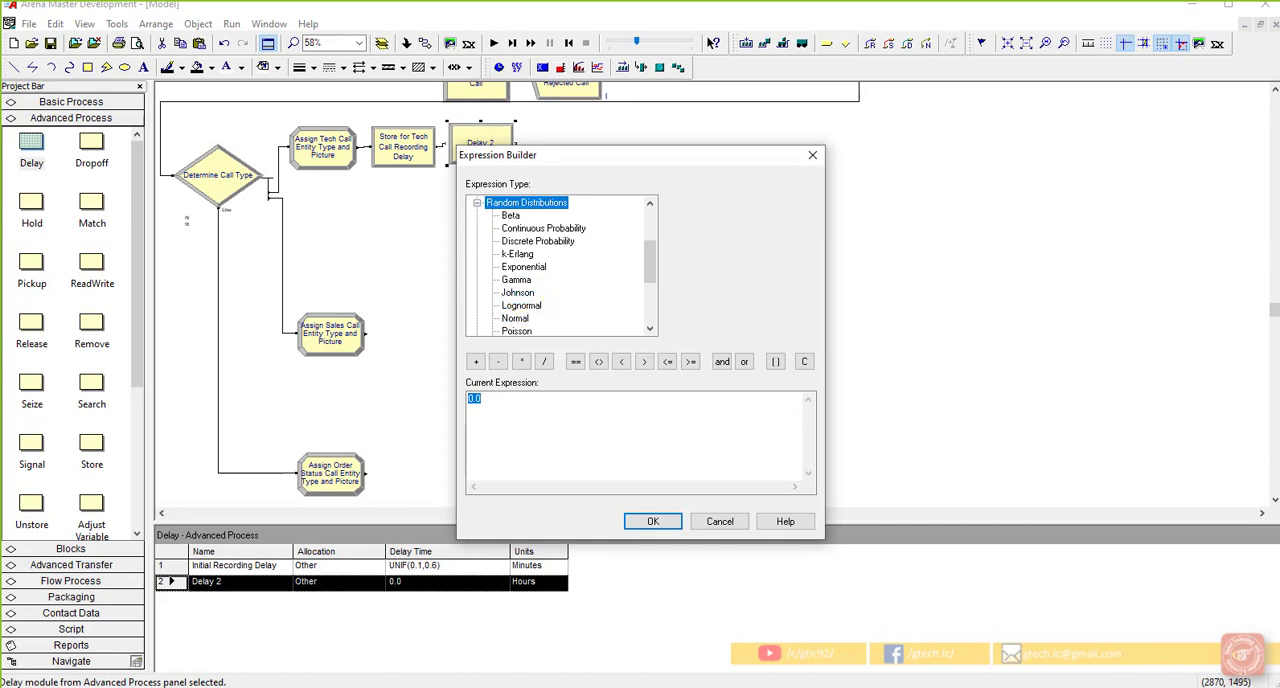
{"action": "double_click", "coordinate": [524, 306]}
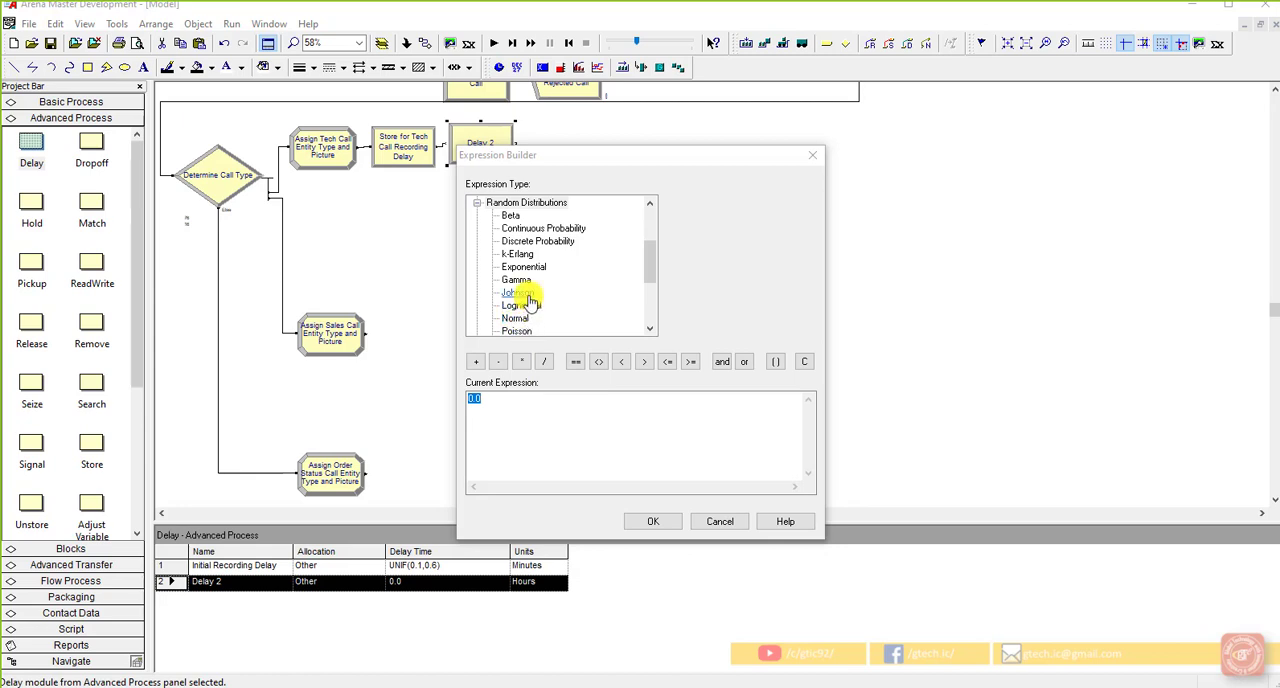
{"action": "scroll", "coordinate": [530, 300], "scroll_direction": "down", "scroll_amount": 1}
{"action": "left_click", "coordinate": [520, 318]}
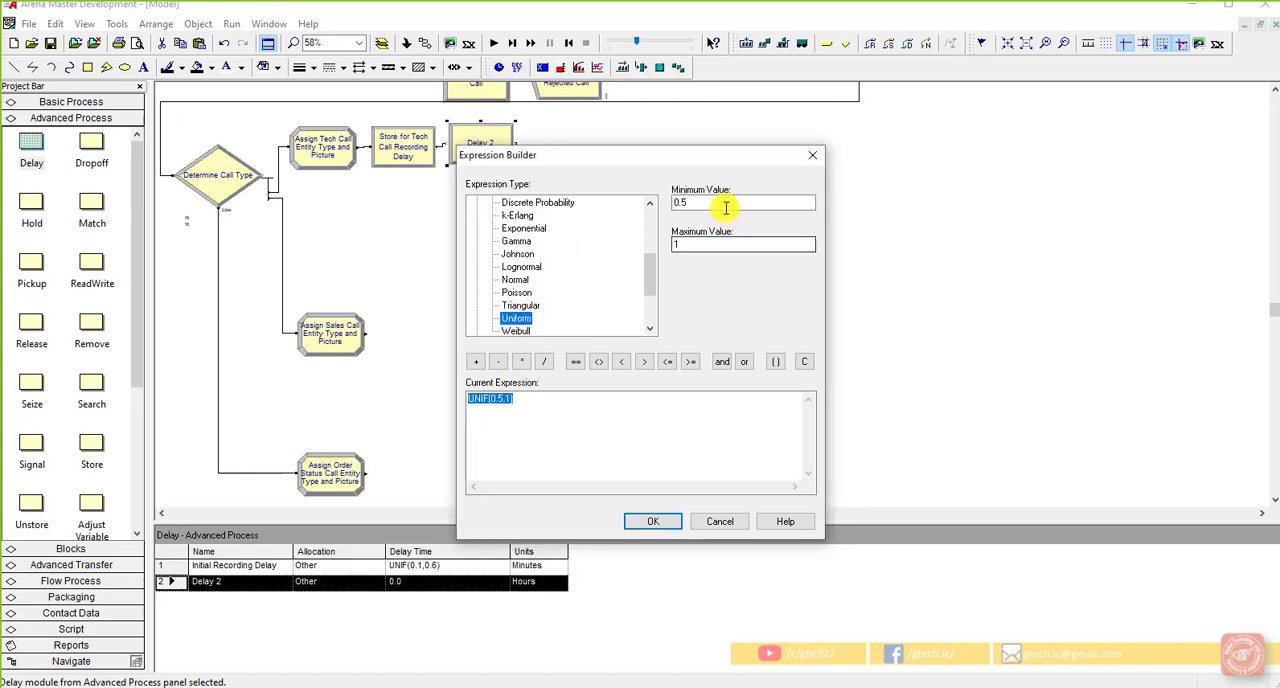
{"action": "left_click_drag", "start_coordinate": [726, 207], "coordinate": [672, 203]}
{"action": "type", "text": "0.1"}
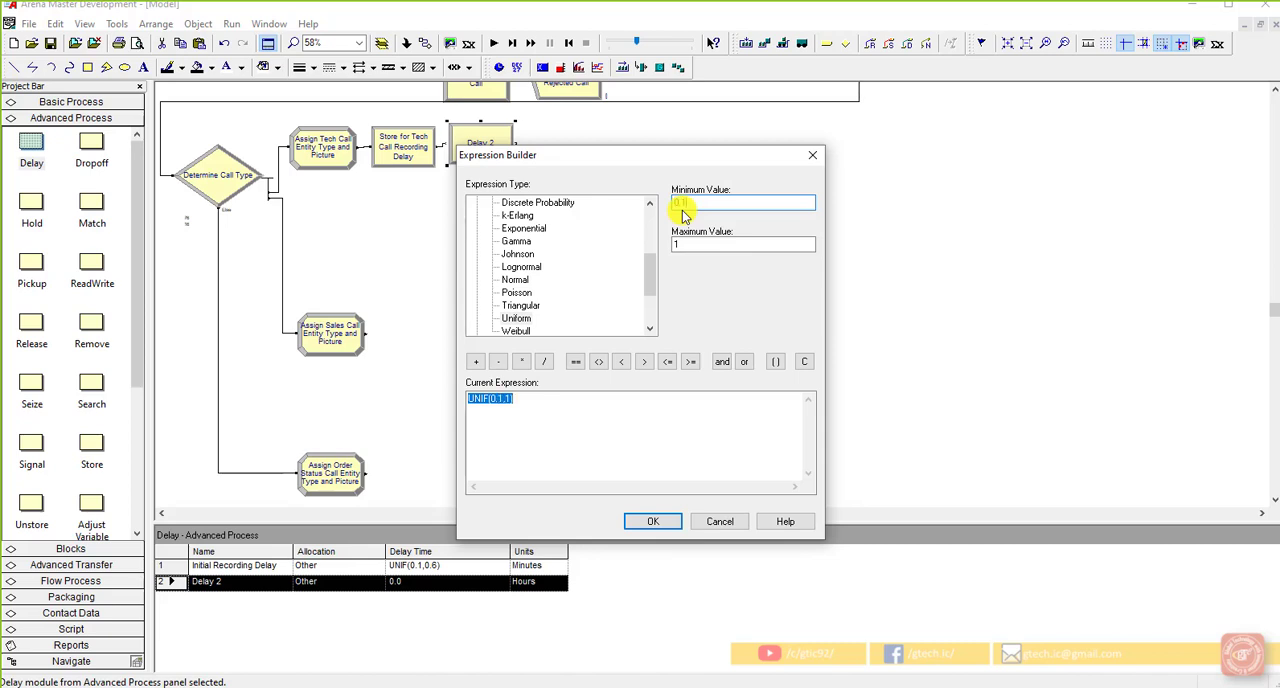
{"action": "key", "text": "Tab"}
{"action": "type", "text": "0.5"}
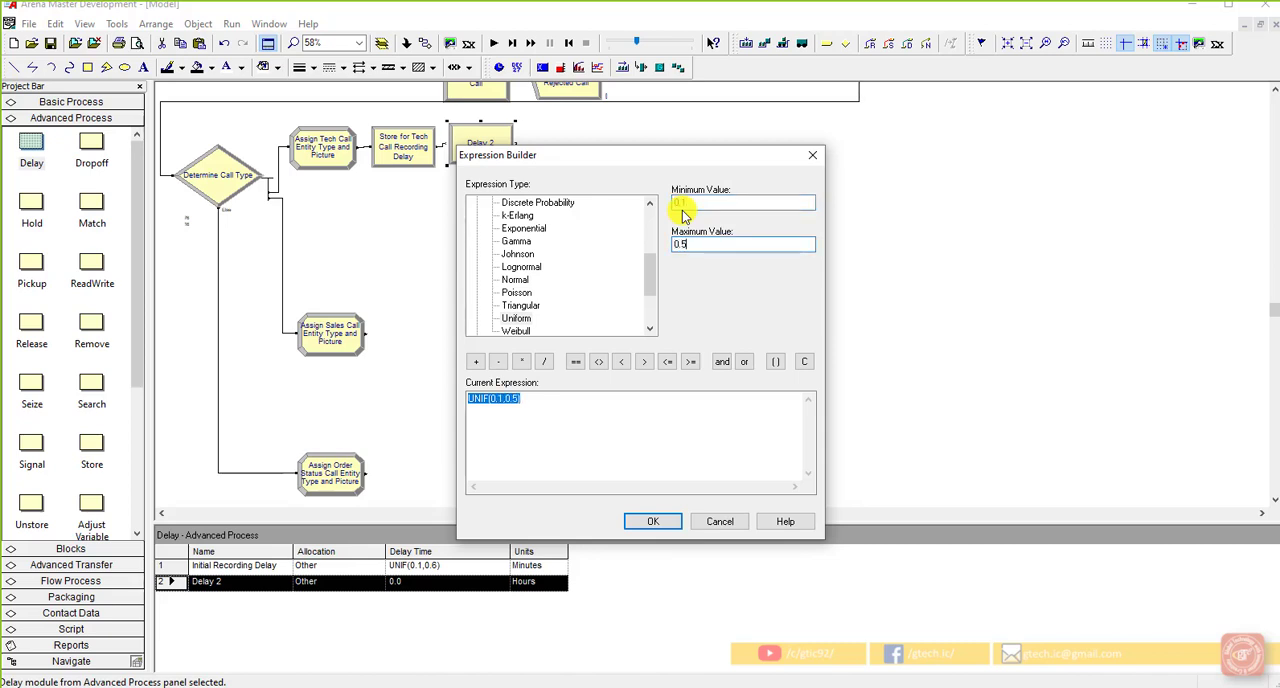
{"action": "left_click", "coordinate": [662, 519]}
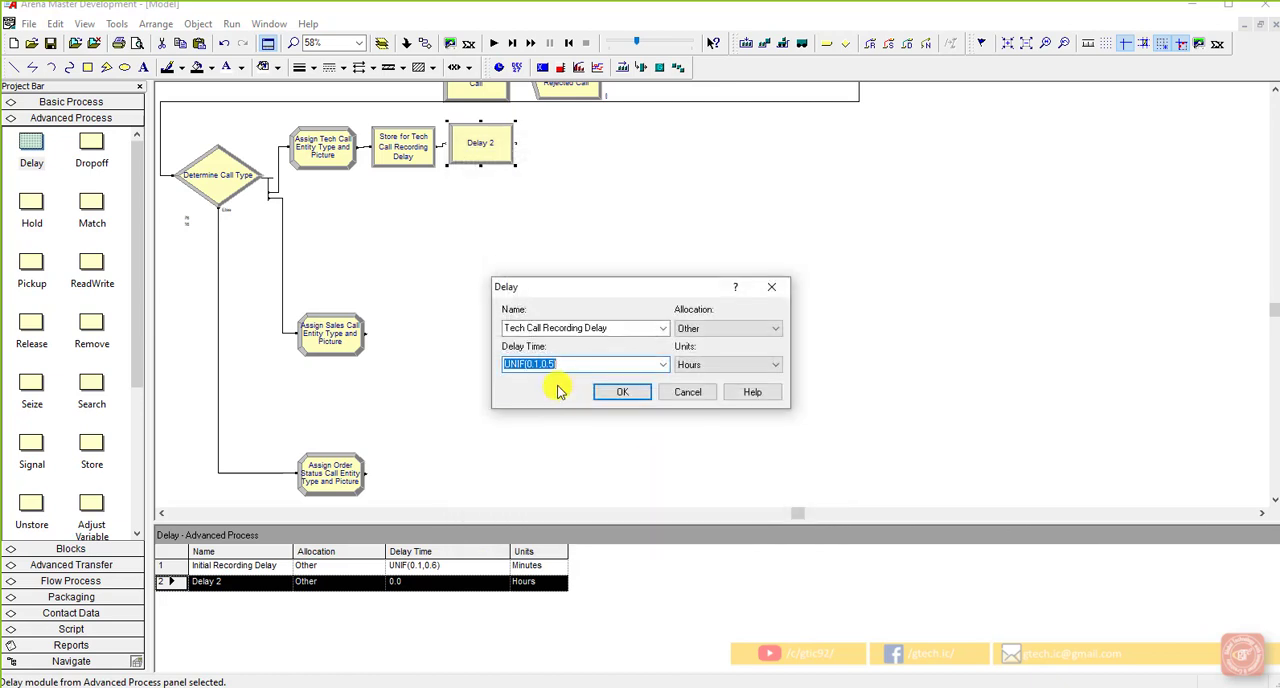
Step: Set the Tech Call Recording Delay units to Minutes and accept the module's settings
{"action": "left_click", "coordinate": [582, 365]}
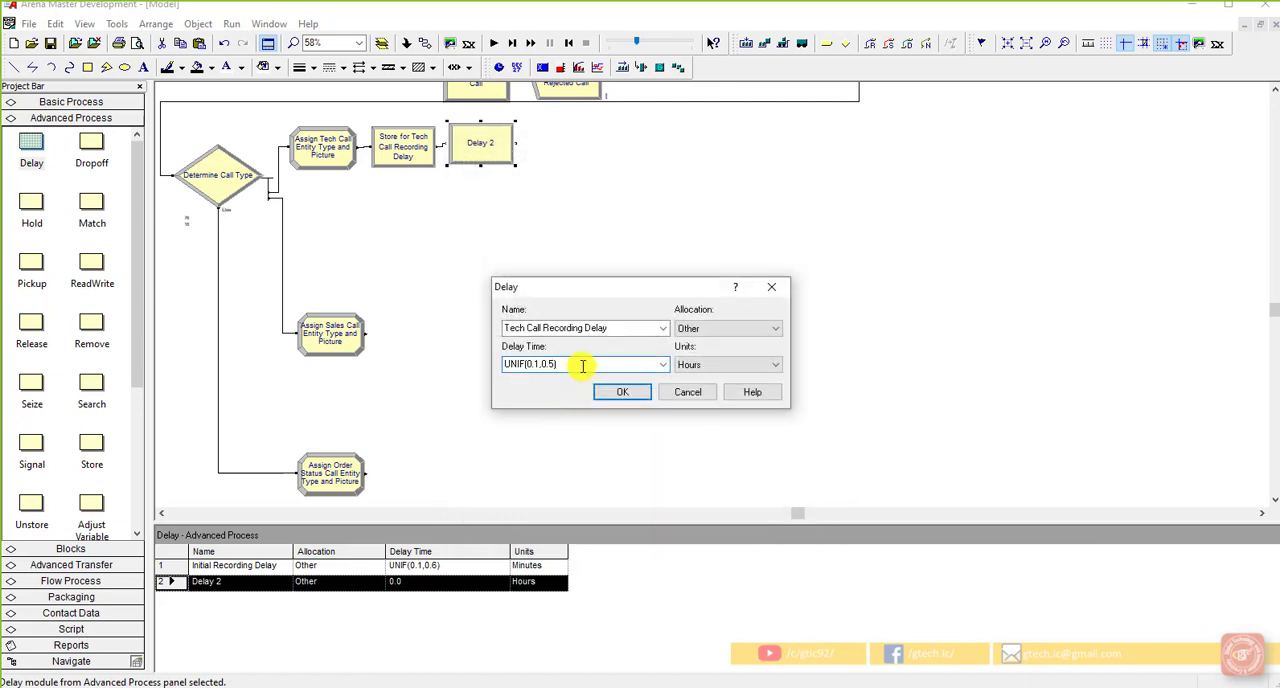
{"action": "left_click", "coordinate": [722, 364]}
{"action": "left_click", "coordinate": [728, 390]}
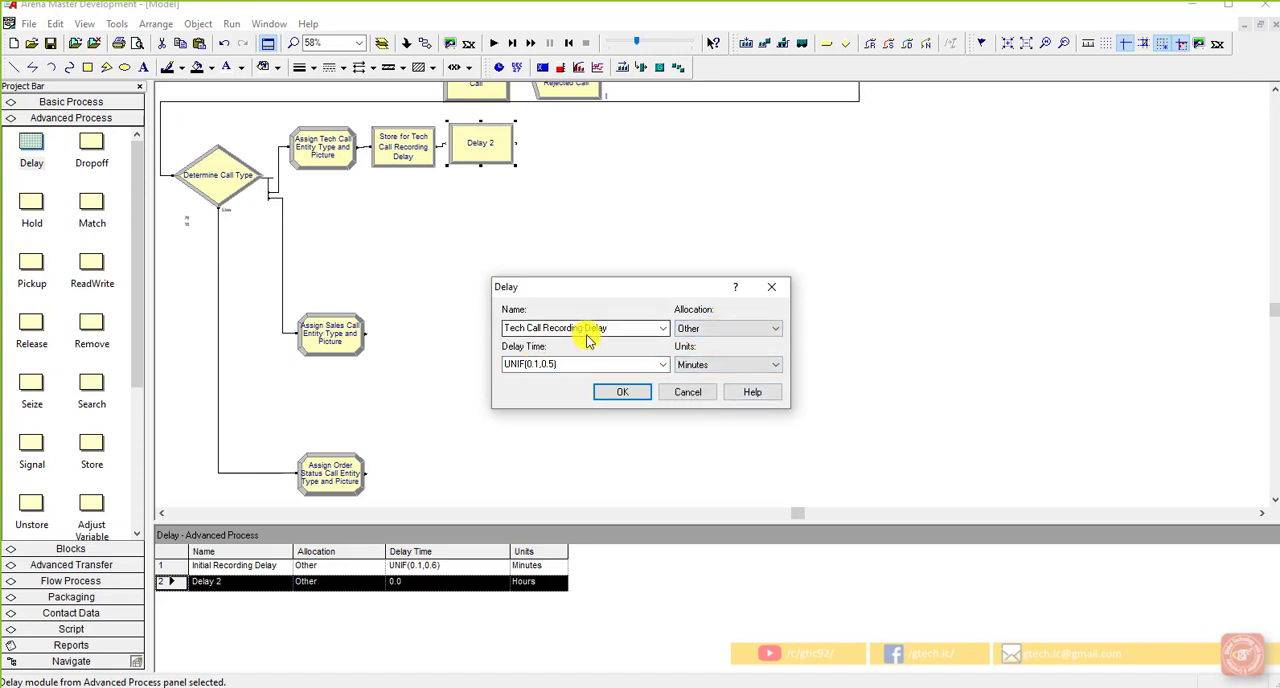
{"action": "left_click", "coordinate": [622, 391]}
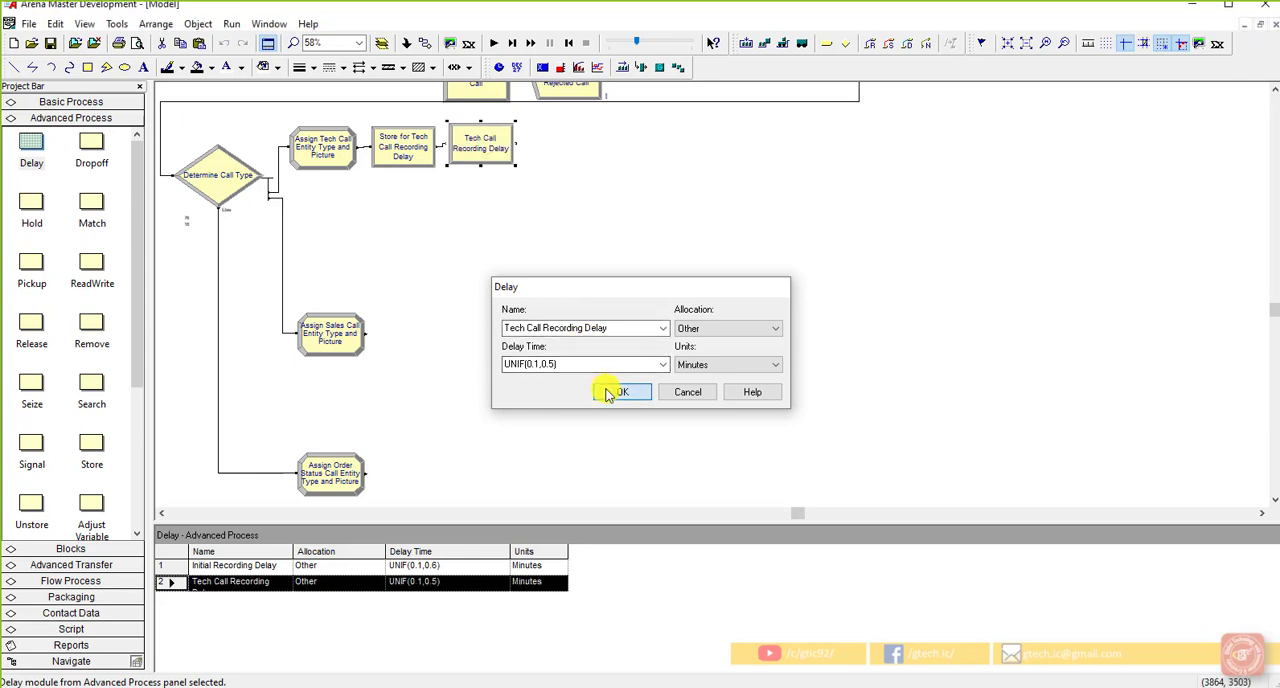
Step: Check the Initial Recording Delay module's settings for comparison, close them and save the model
{"action": "scroll", "coordinate": [665, 345], "scroll_direction": "up", "scroll_amount": 3}
{"action": "double_click", "coordinate": [736, 180]}
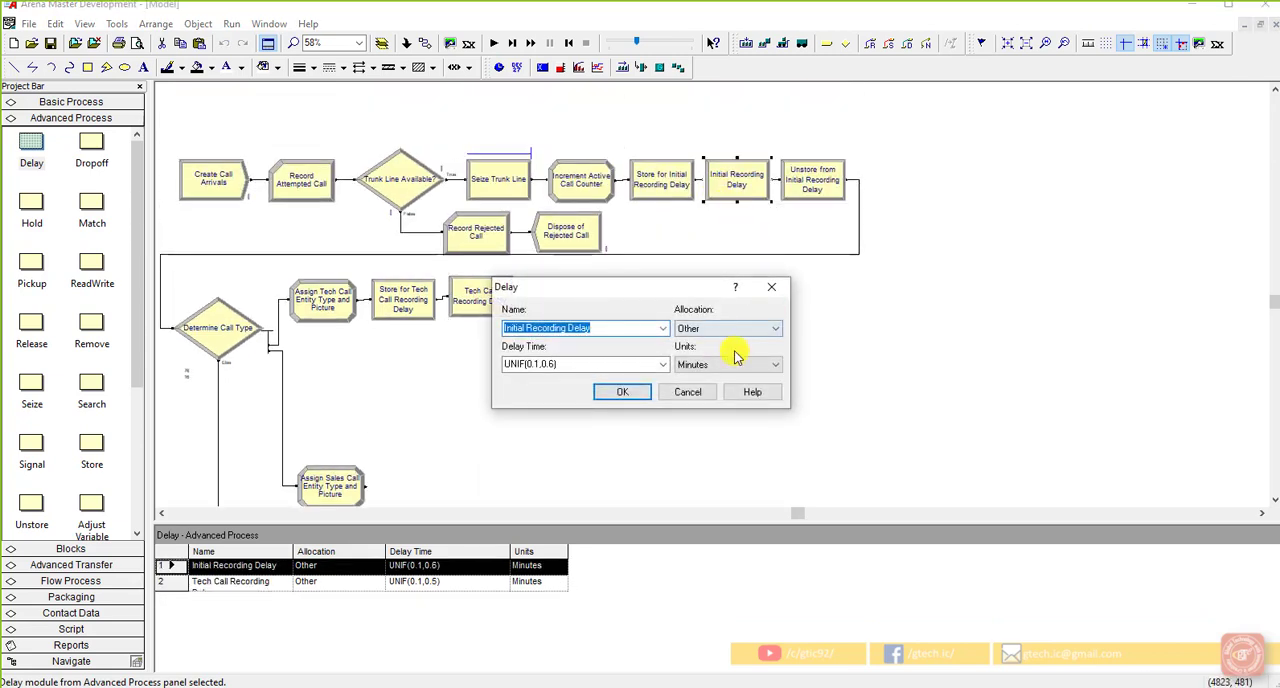
{"action": "left_click", "coordinate": [645, 394]}
{"action": "scroll", "coordinate": [559, 353], "scroll_direction": "down", "scroll_amount": 2}
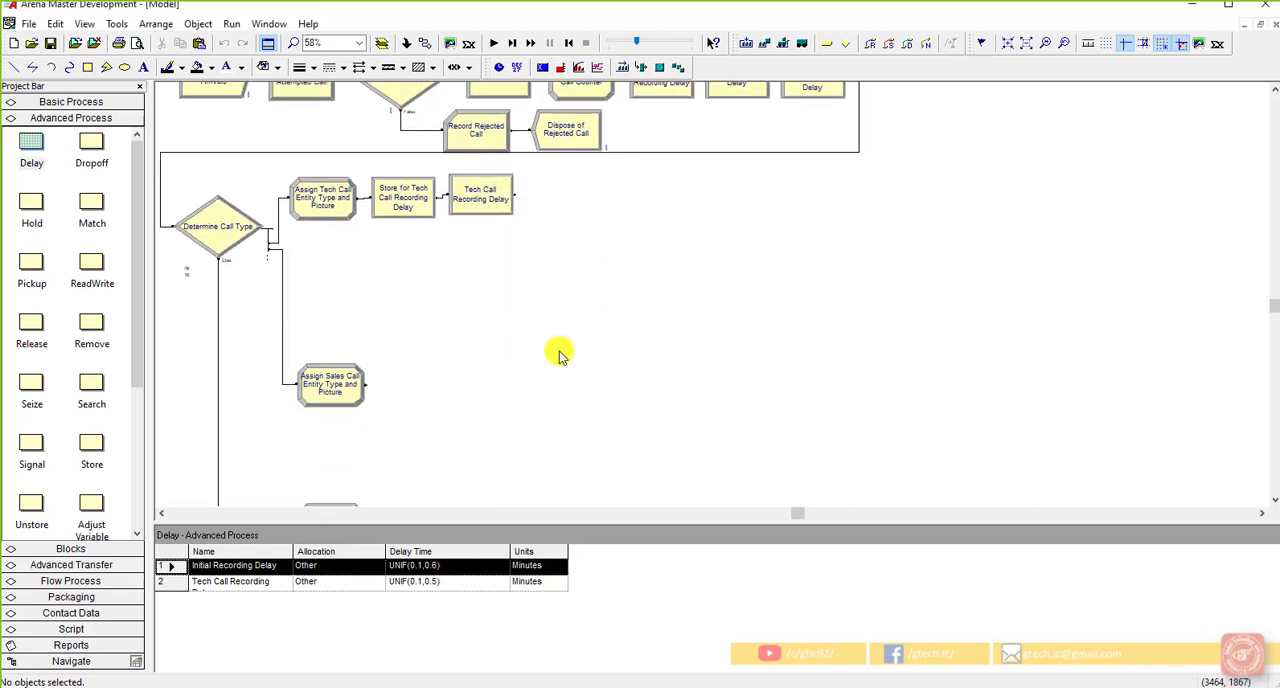
{"action": "left_click", "coordinate": [51, 44]}
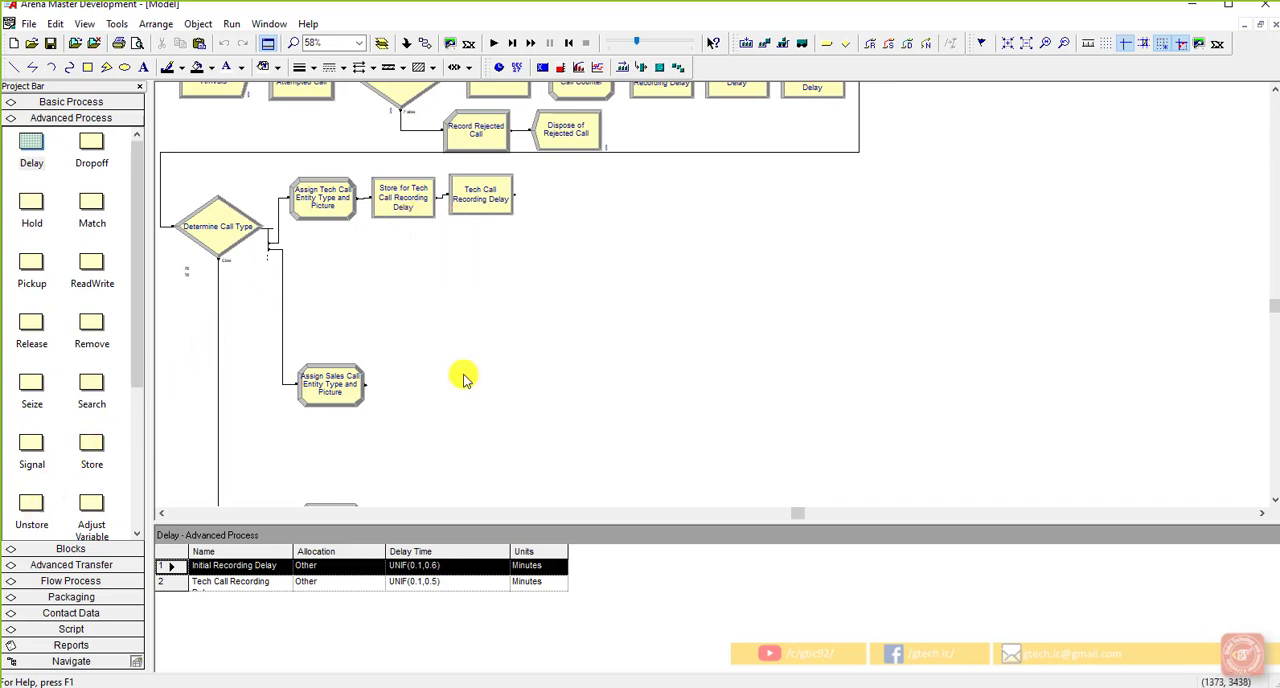
Step: Add an Unstore module connected after Tech Call Recording Delay and name it "Unstore from Tech Call Recording Delay", keeping the Default type
{"action": "left_click", "coordinate": [492, 208]}
{"action": "left_click_drag", "start_coordinate": [31, 505], "coordinate": [530, 202]}
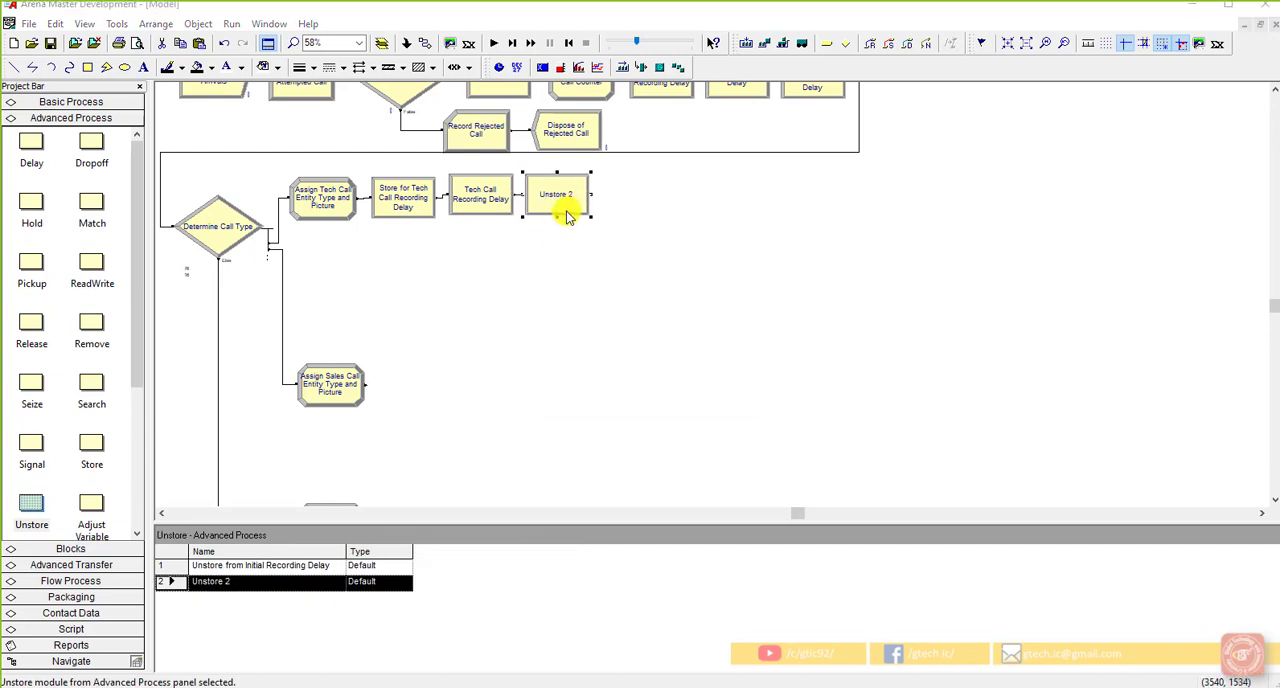
{"action": "double_click", "coordinate": [566, 208]}
{"action": "left_click", "coordinate": [576, 327]}
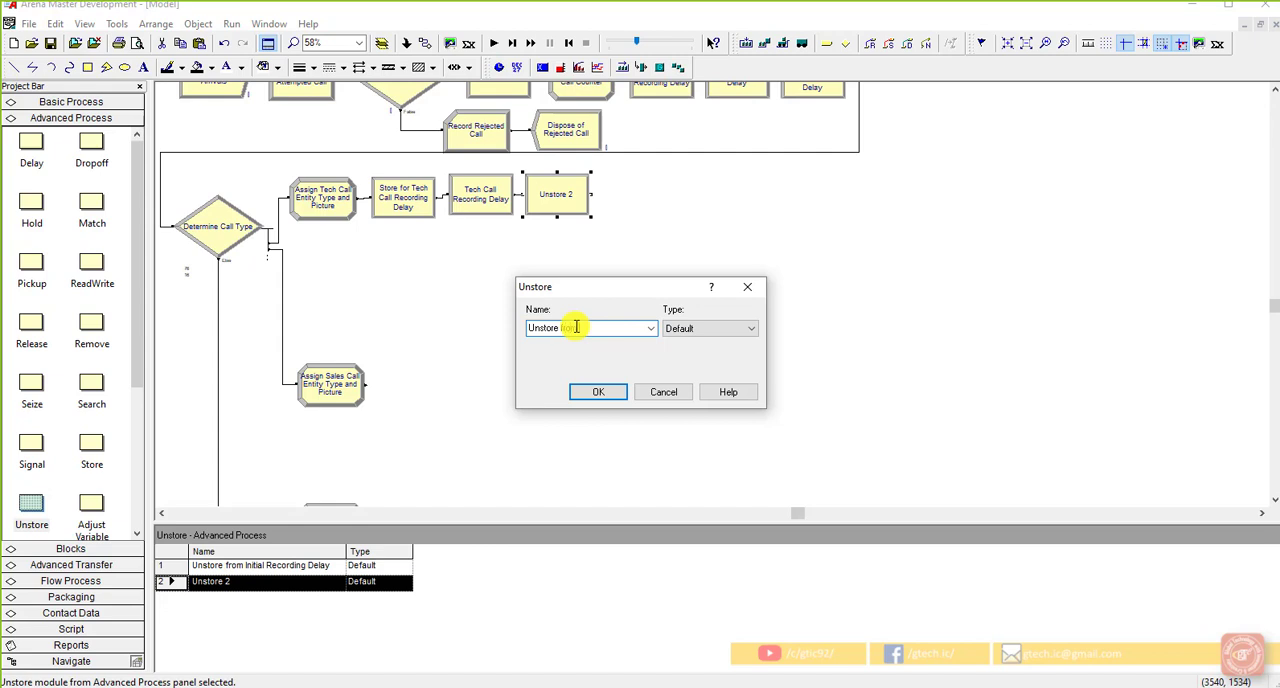
{"action": "type", "text": "from Tech"}
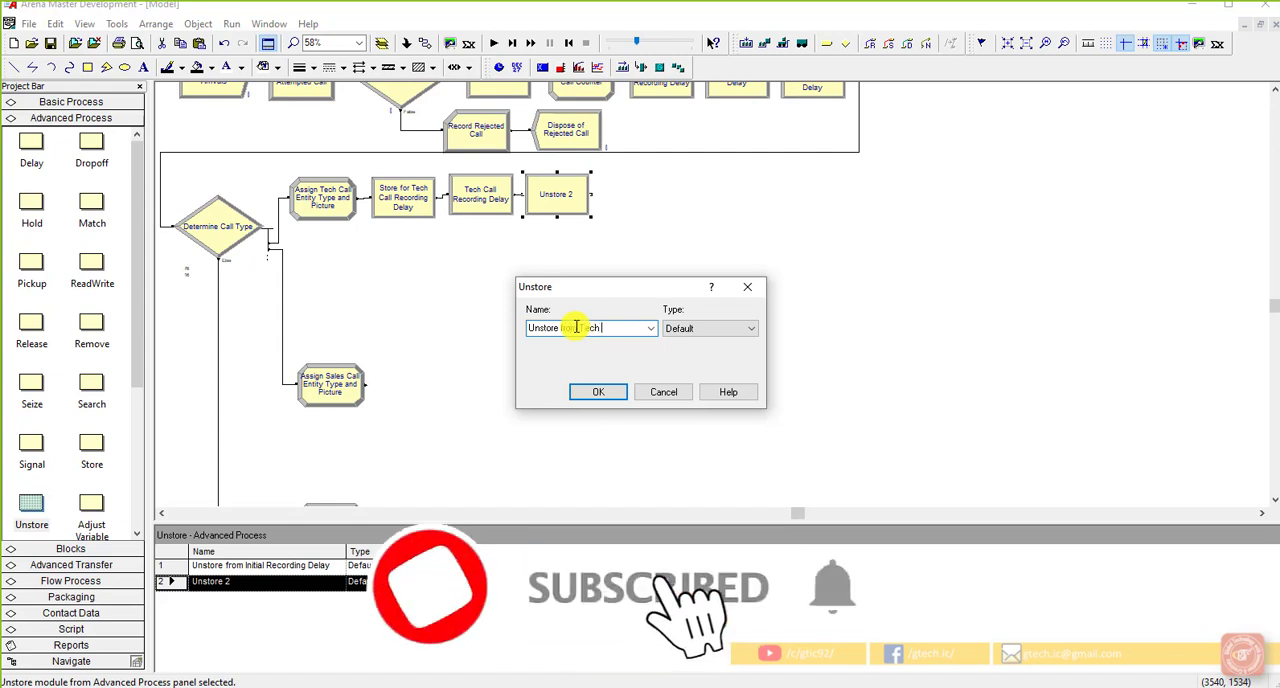
{"action": "type", "text": " Call"}
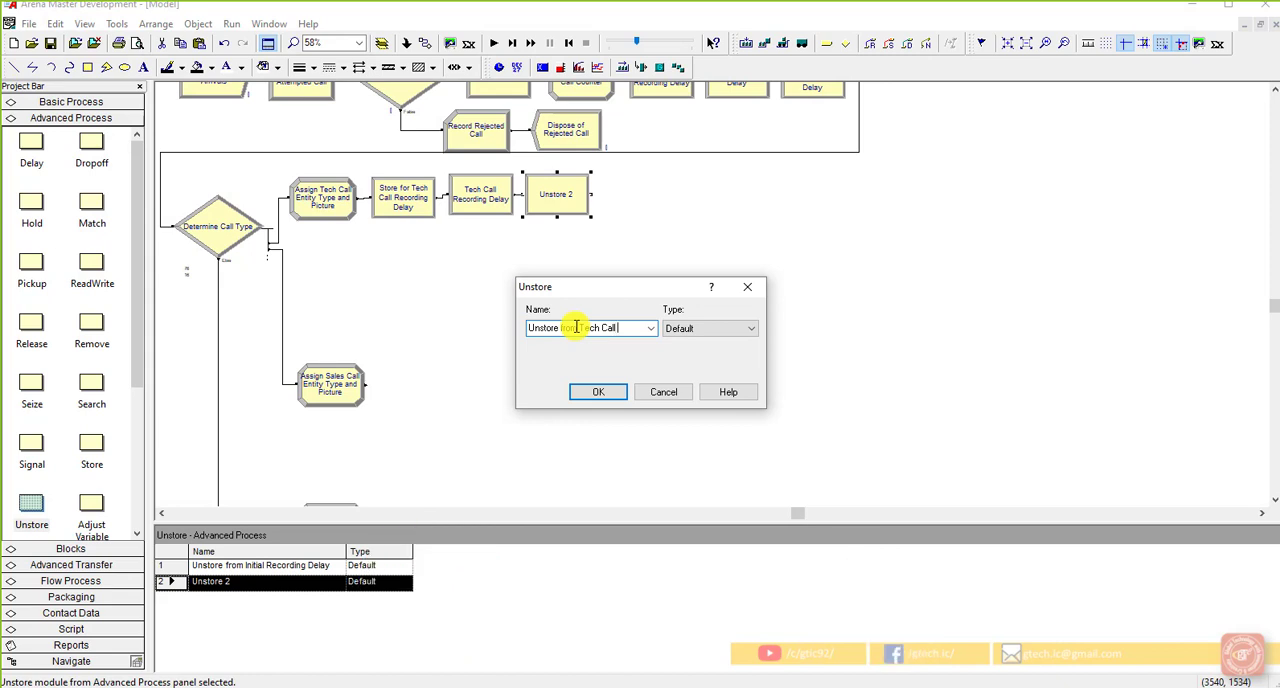
{"action": "type", "text": " Recording Delay"}
{"action": "left_click", "coordinate": [686, 332]}
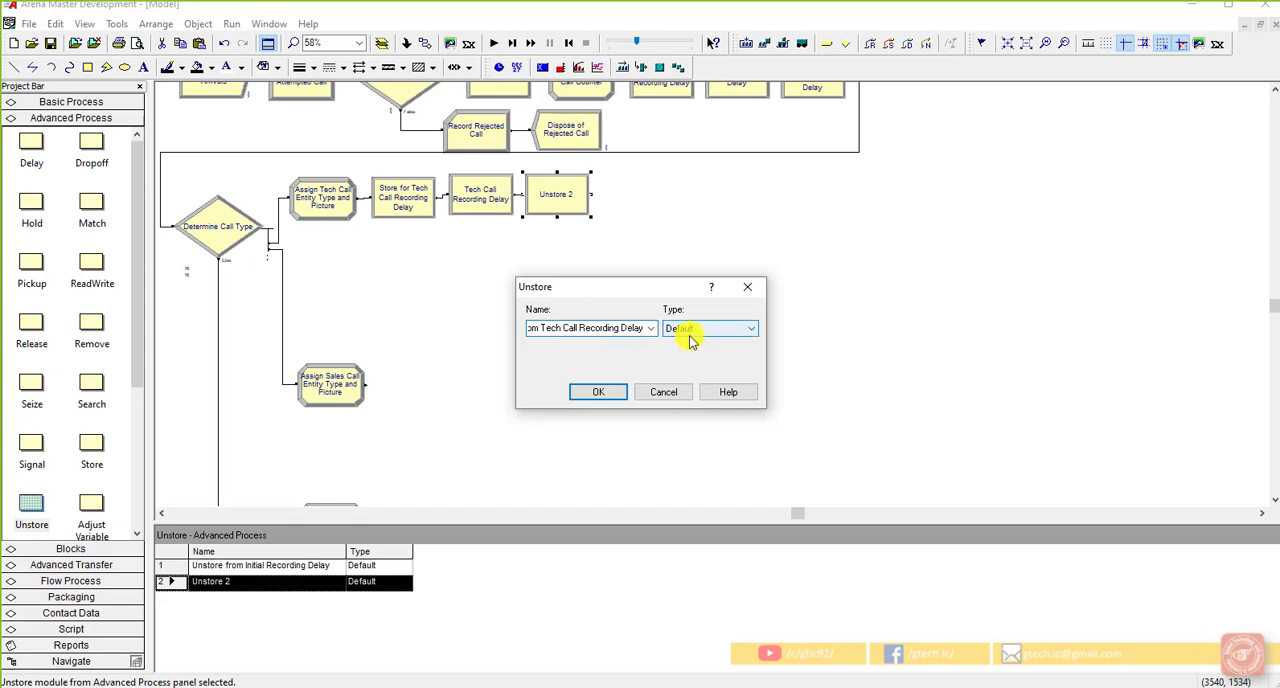
{"action": "left_click", "coordinate": [615, 393]}
{"action": "left_click", "coordinate": [588, 254]}
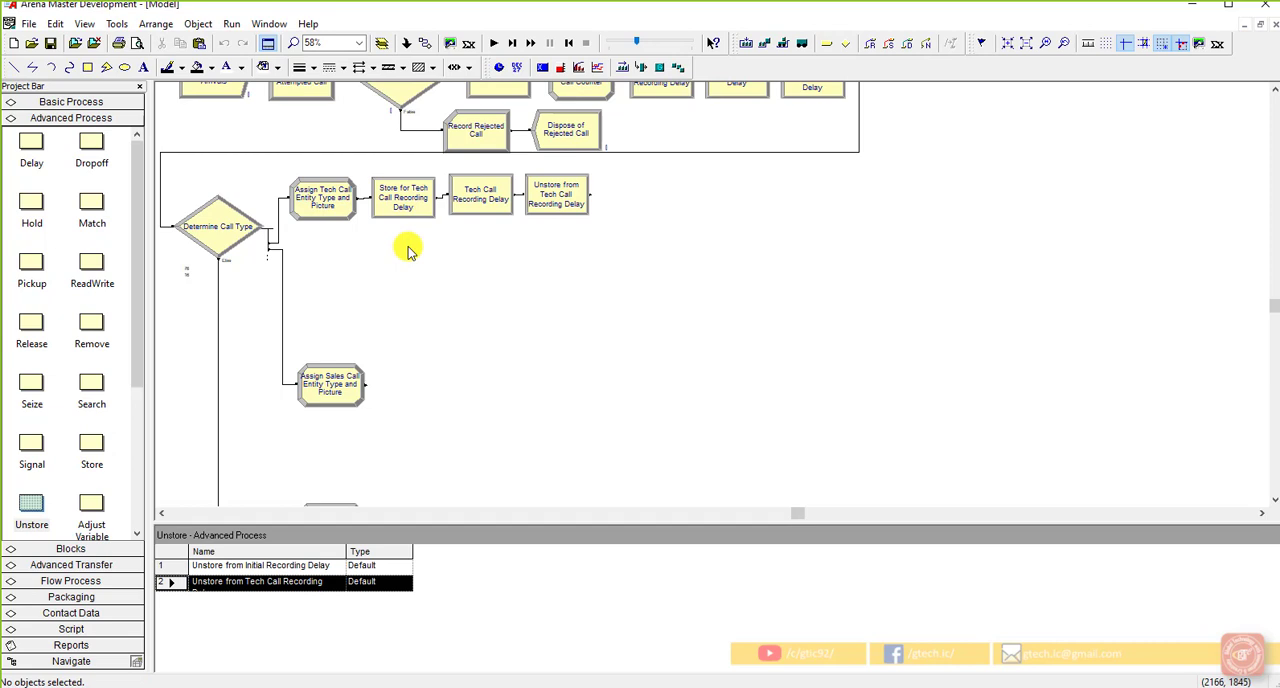
Step: Add a Decide module connected after the Unstore from Tech Call Recording Delay module
{"action": "scroll", "coordinate": [443, 266], "scroll_direction": "up", "scroll_amount": 3}
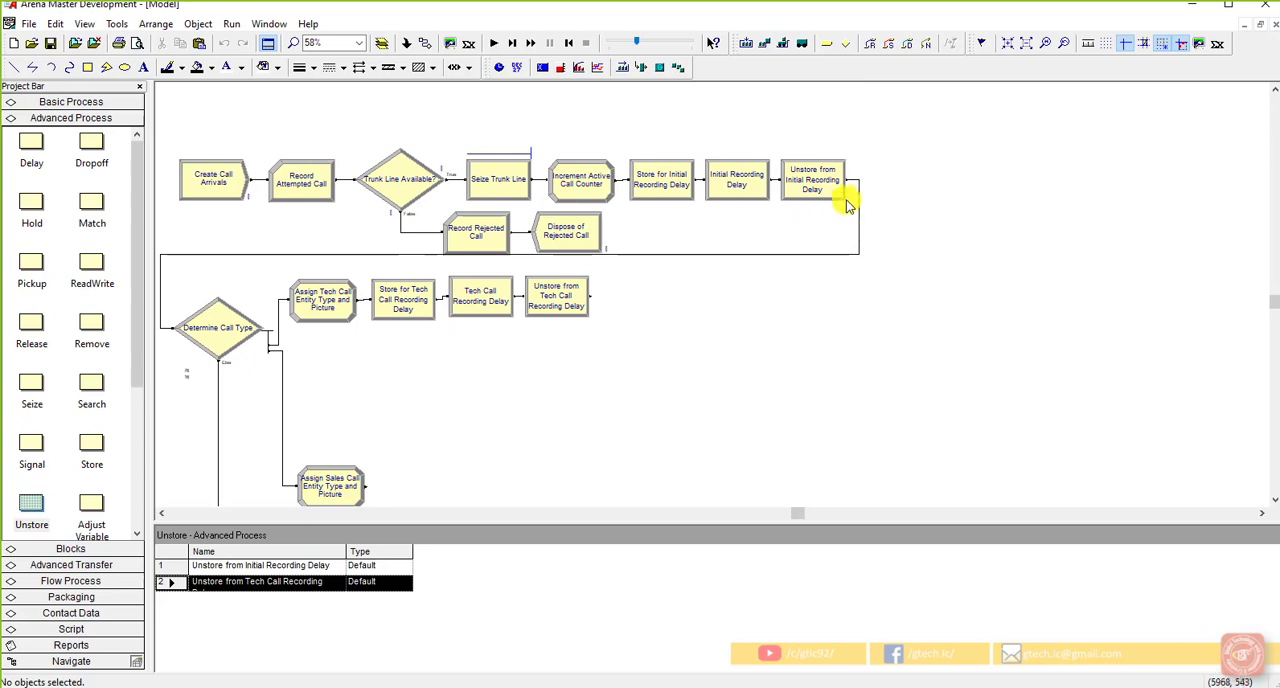
{"action": "scroll", "coordinate": [517, 346], "scroll_direction": "down", "scroll_amount": 2}
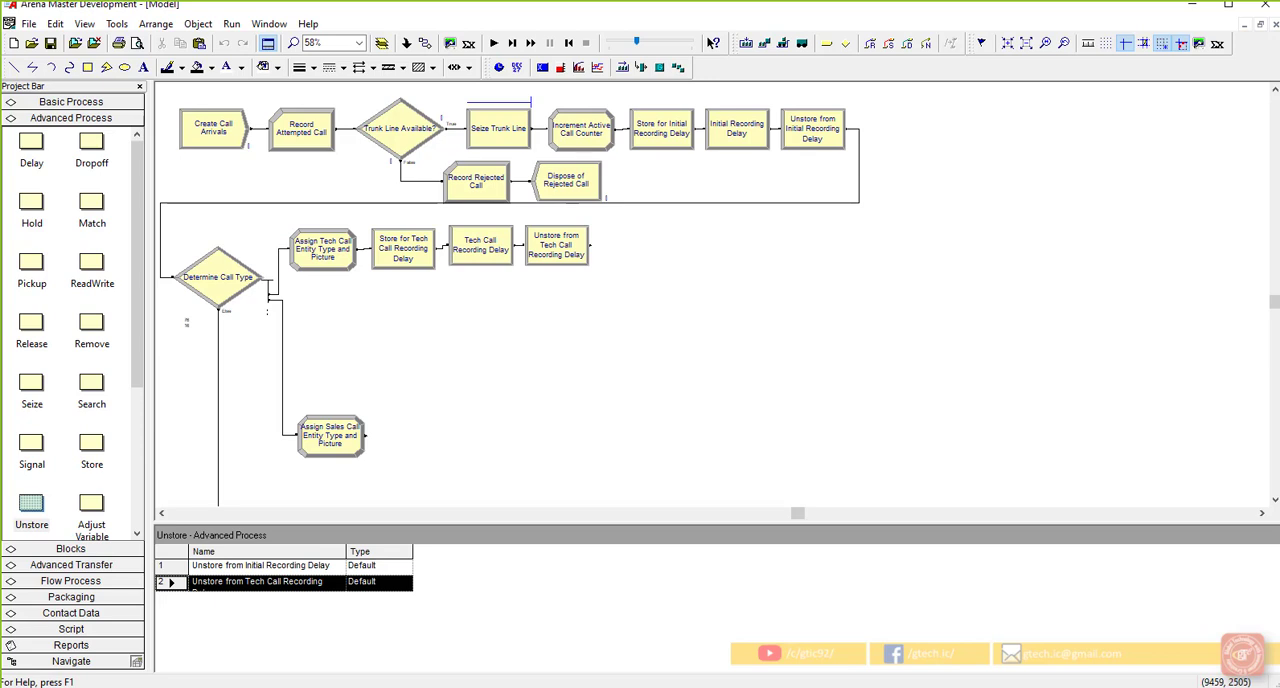
{"action": "left_click", "coordinate": [703, 347]}
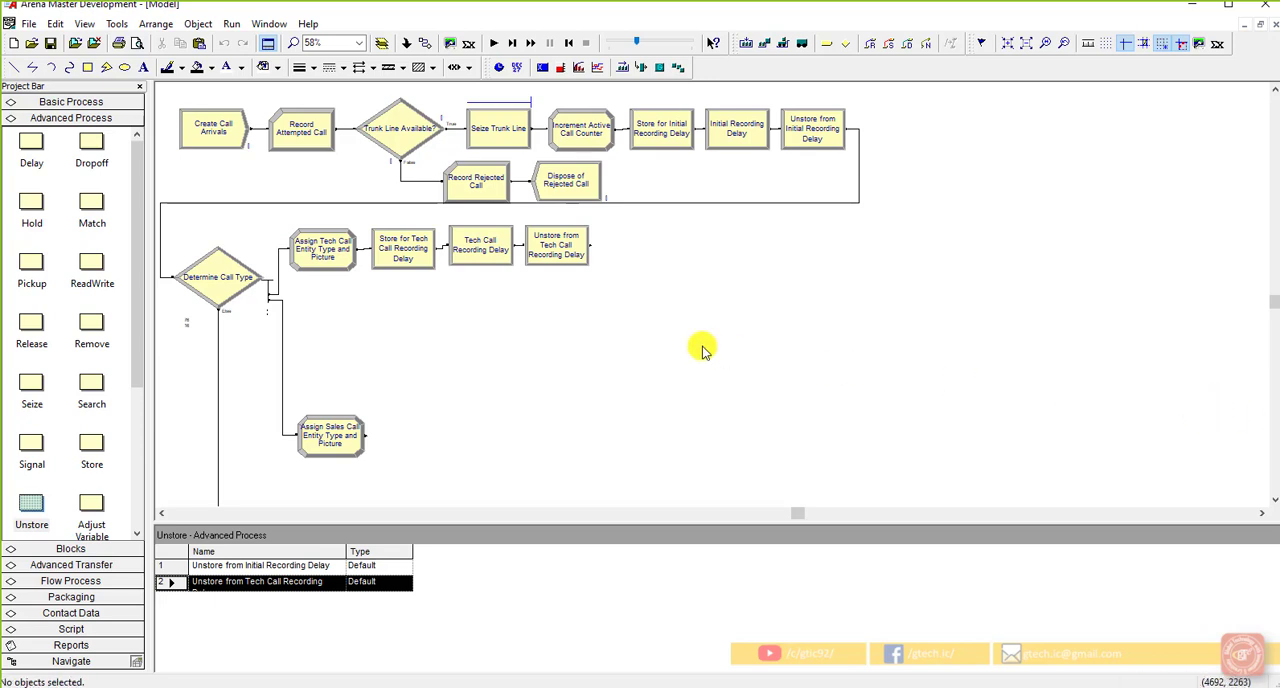
{"action": "left_click", "coordinate": [561, 255]}
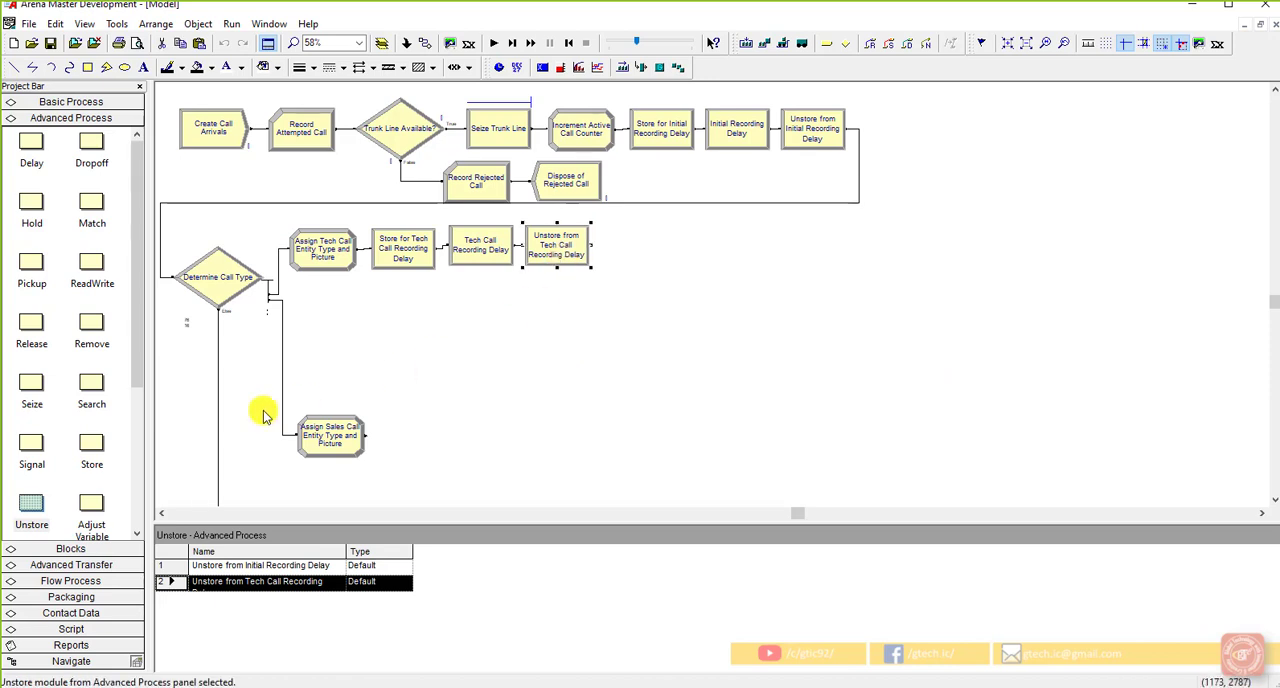
{"action": "left_click", "coordinate": [98, 102]}
{"action": "left_click_drag", "start_coordinate": [88, 190], "coordinate": [605, 252]}
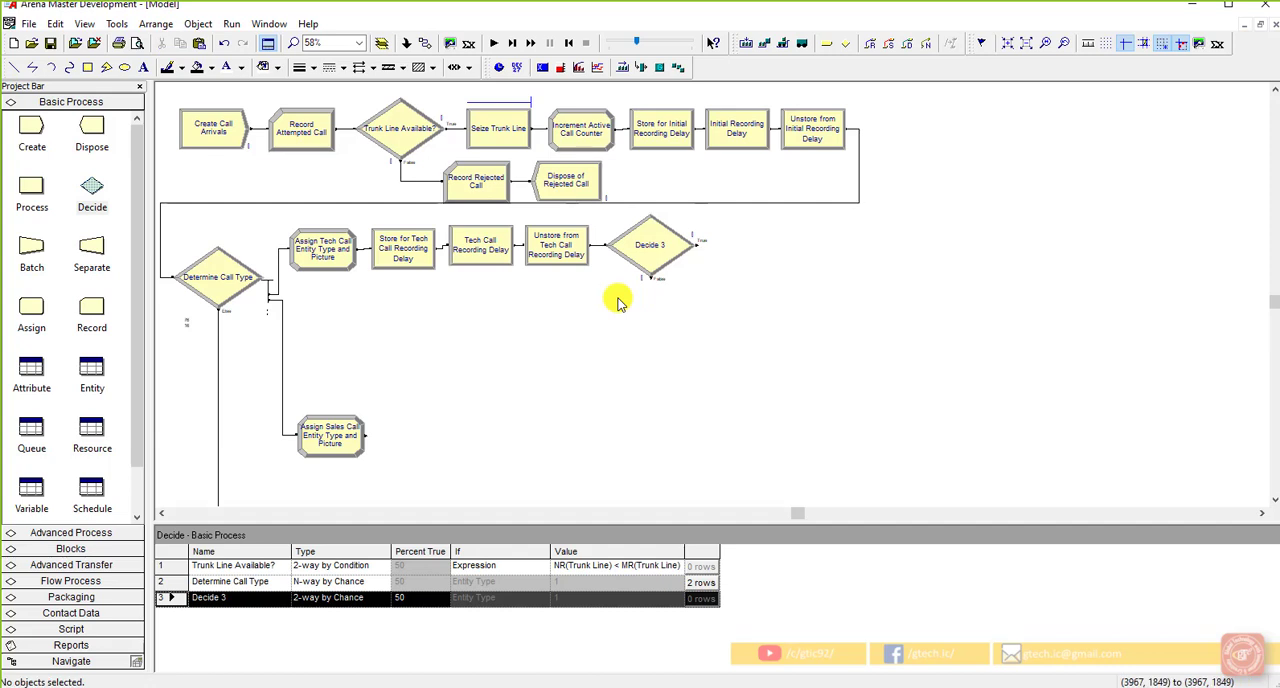
Step: Name the new Decide module "Determine Product Type" and set its type to N-way by Chance
{"action": "double_click", "coordinate": [648, 254]}
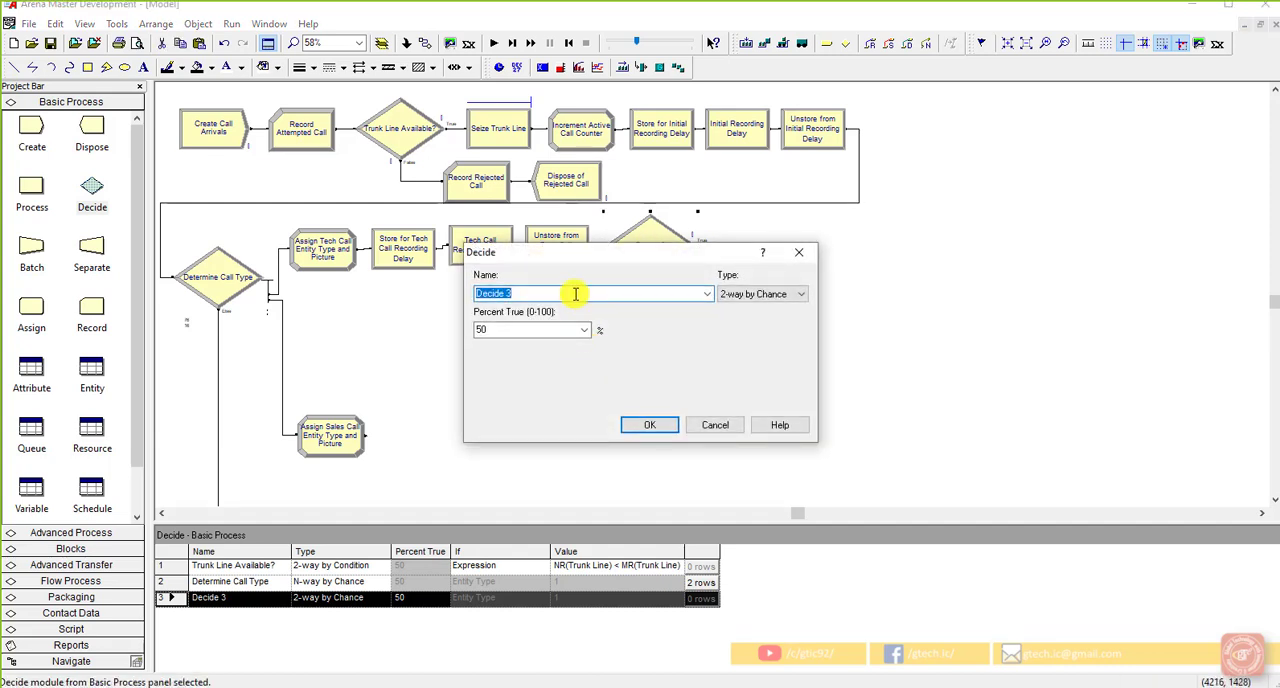
{"action": "type", "text": "Determine Product Type"}
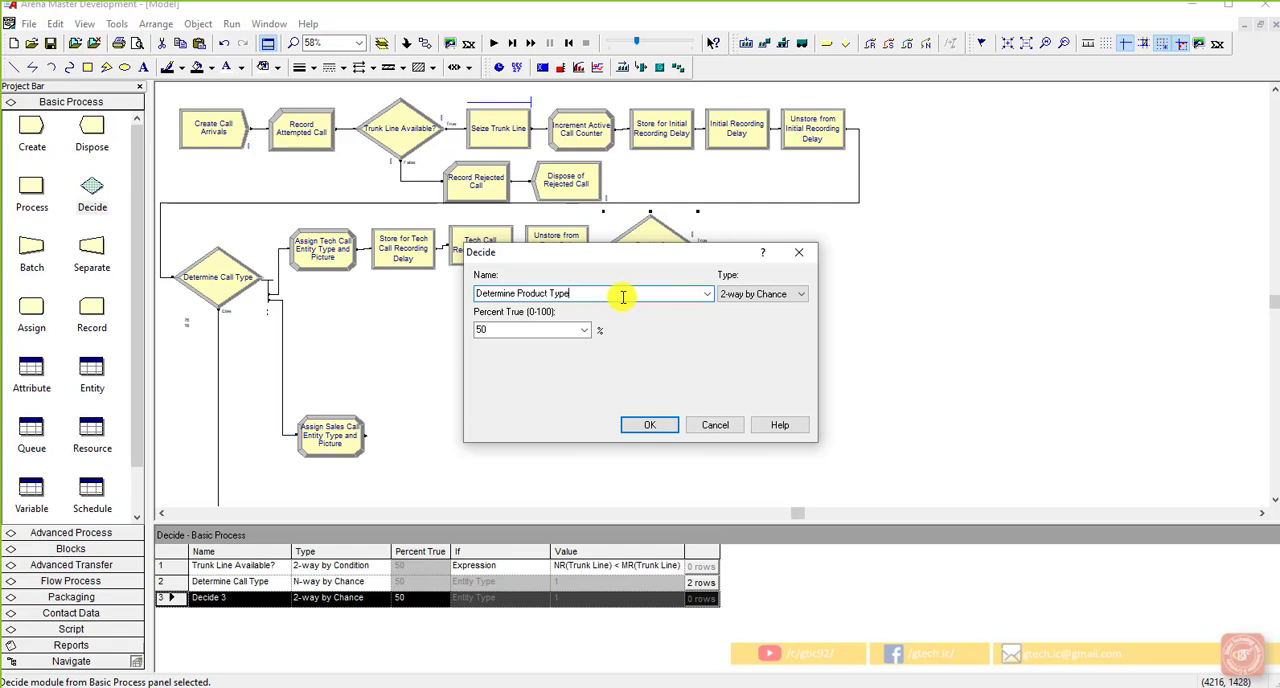
{"action": "left_click", "coordinate": [754, 294]}
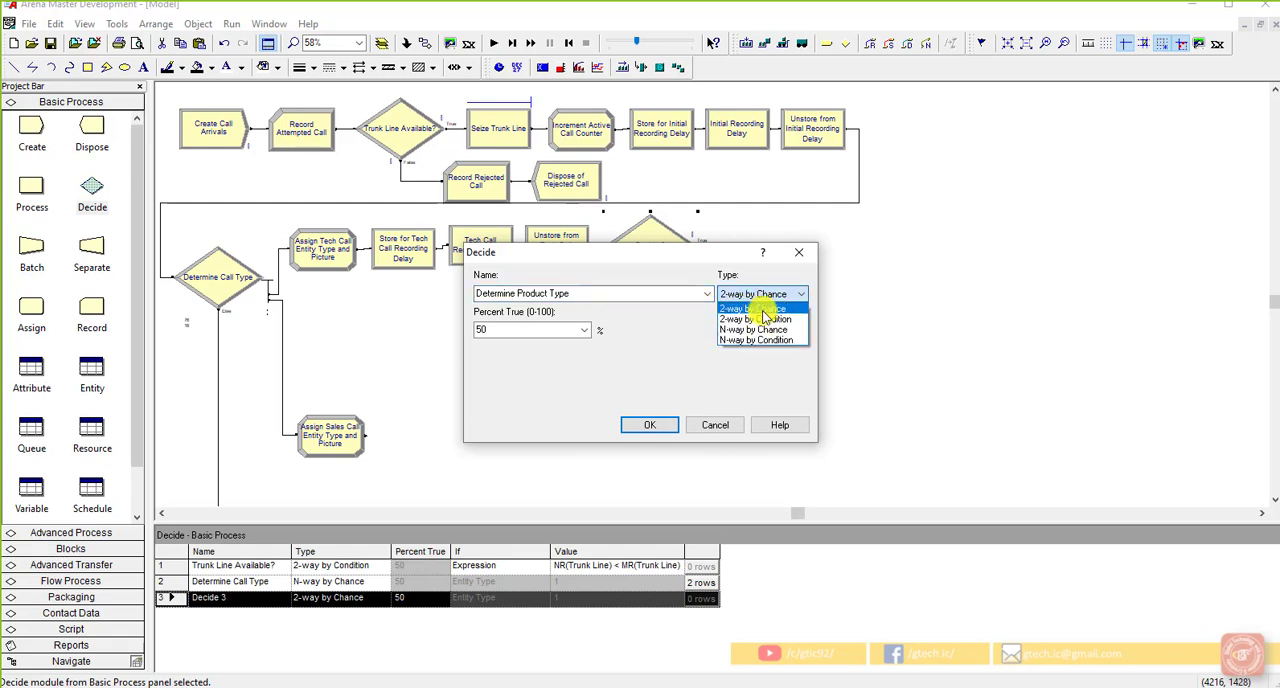
{"action": "left_click", "coordinate": [768, 330]}
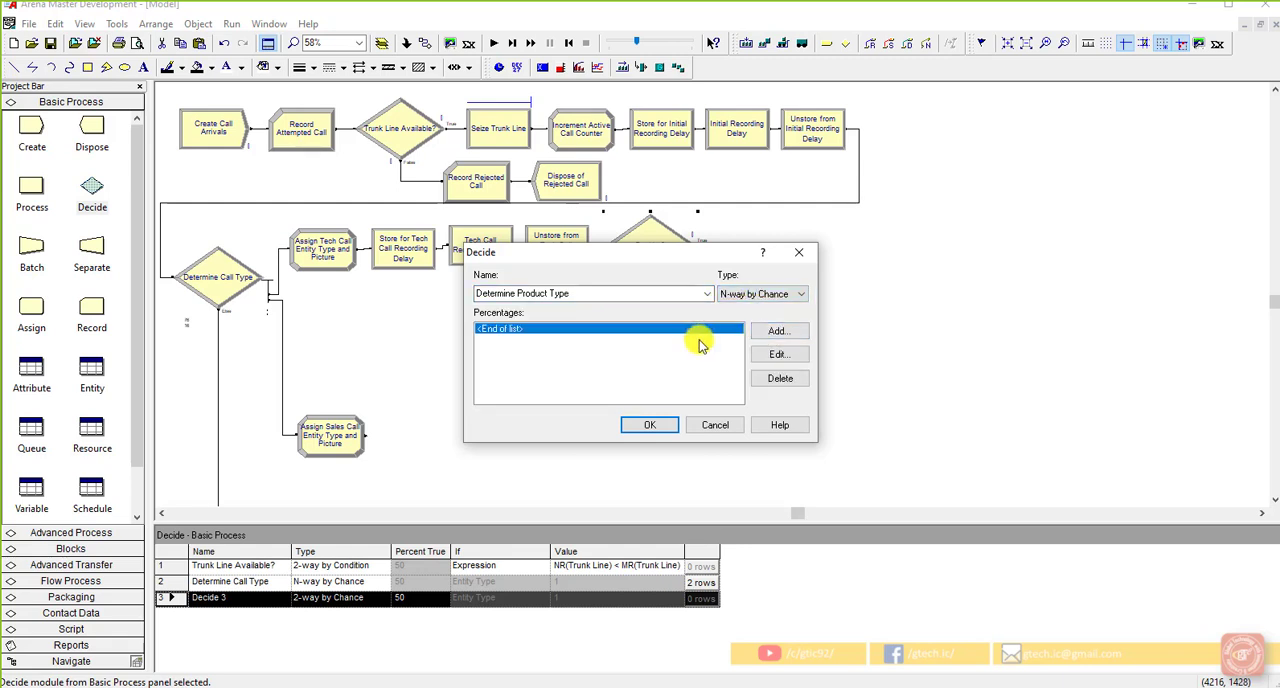
Step: Add percentages of 25 and 34 to the Determine Product Type module and accept its settings
{"action": "left_click", "coordinate": [778, 331]}
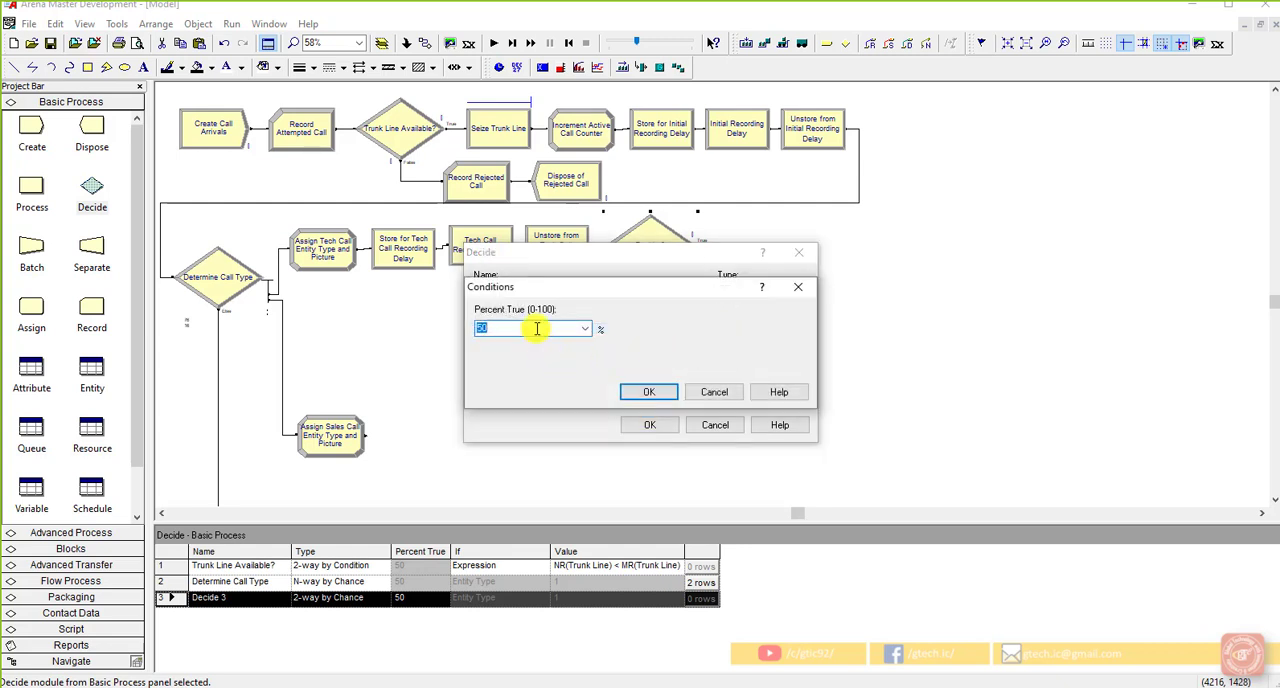
{"action": "type", "text": "25"}
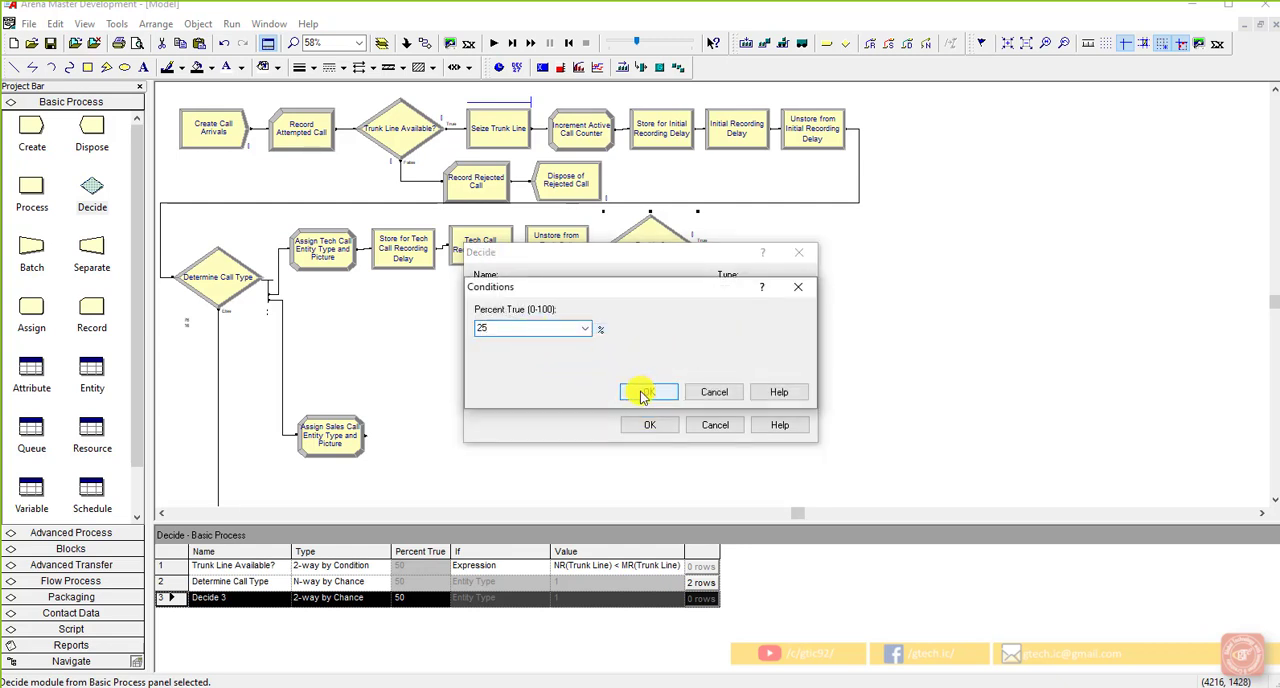
{"action": "left_click", "coordinate": [643, 391]}
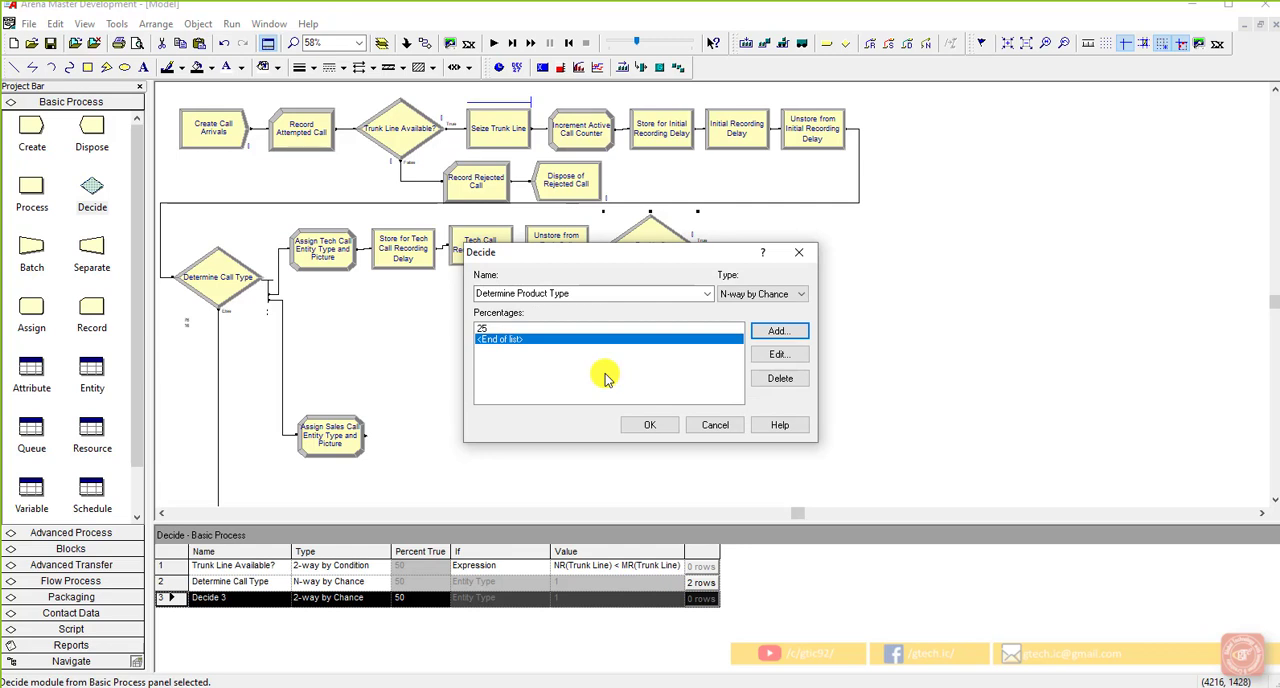
{"action": "left_click", "coordinate": [778, 331]}
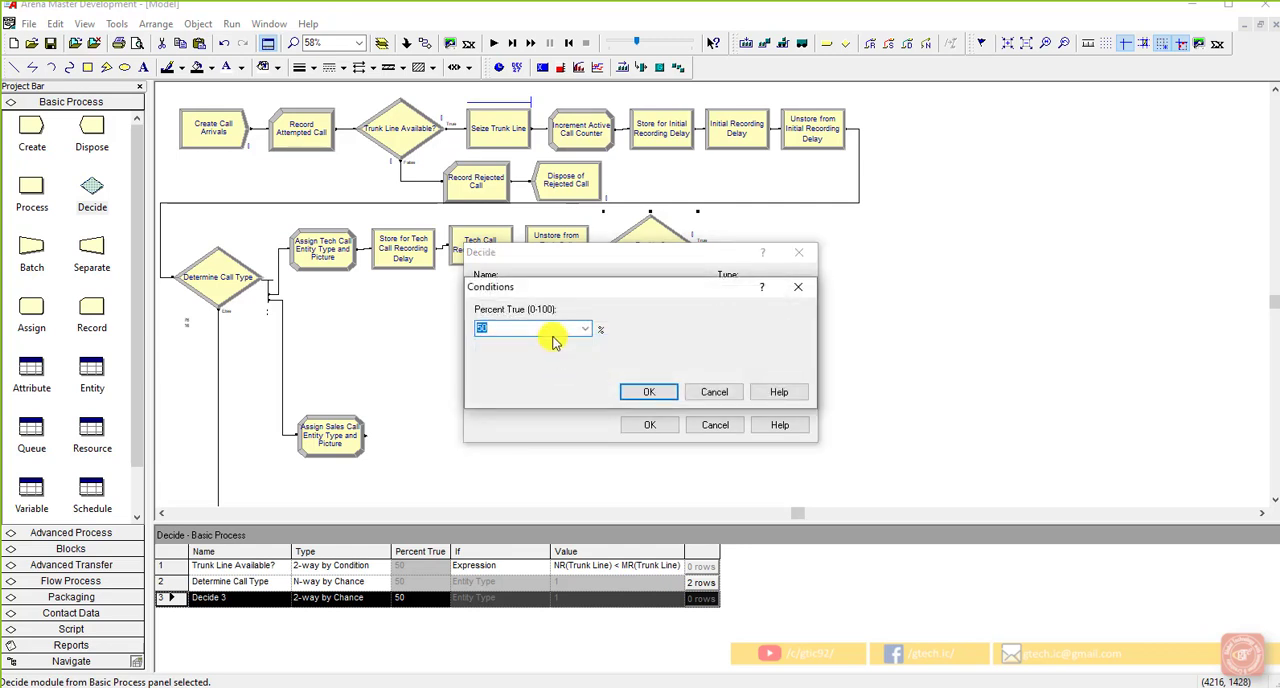
{"action": "type", "text": "34"}
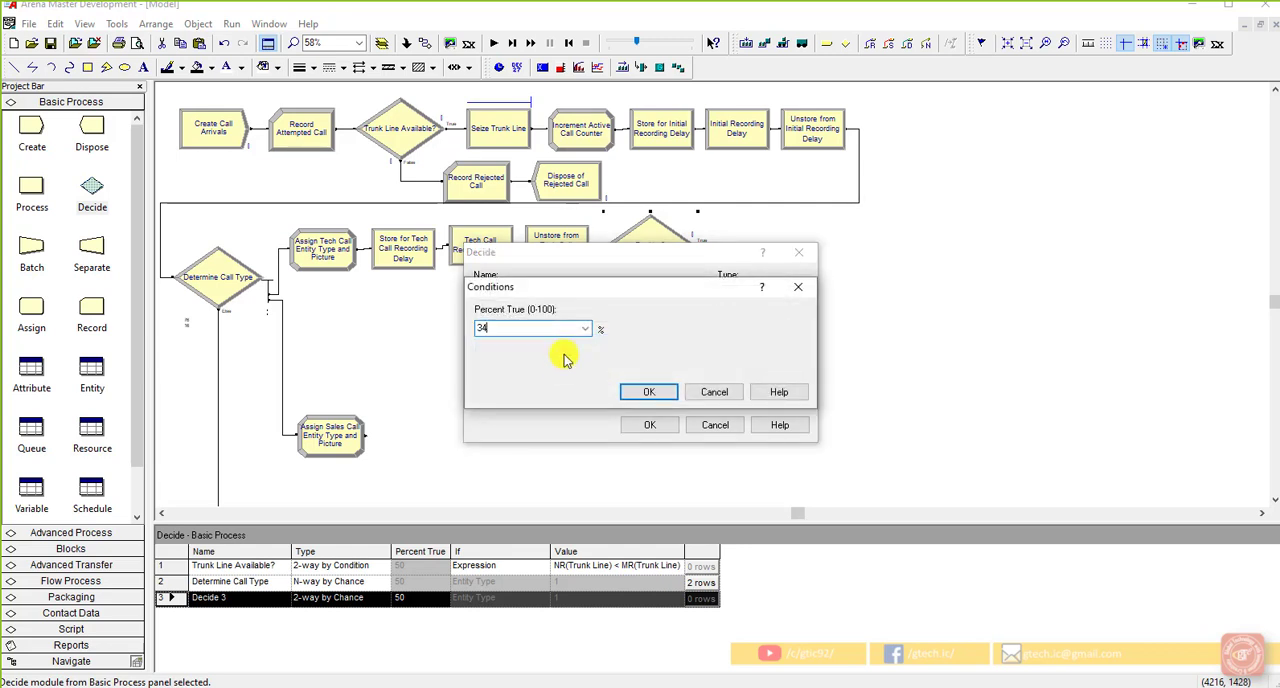
{"action": "left_click", "coordinate": [643, 391]}
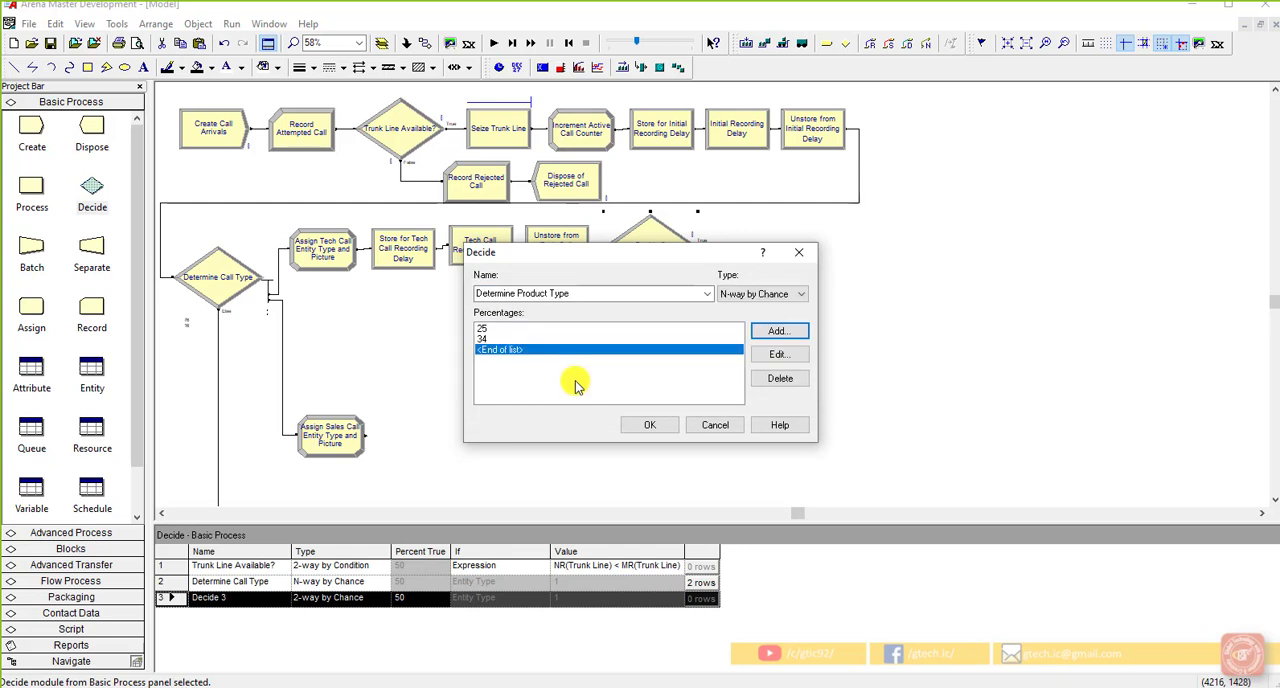
{"action": "left_click", "coordinate": [646, 426]}
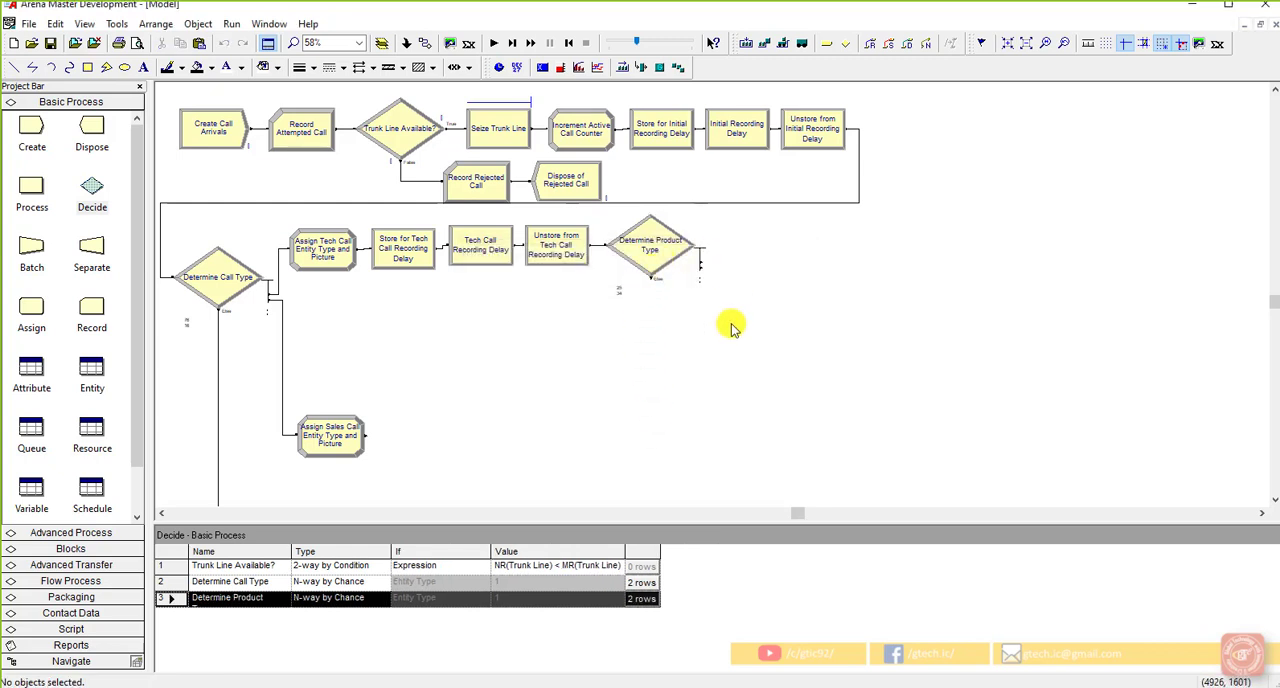
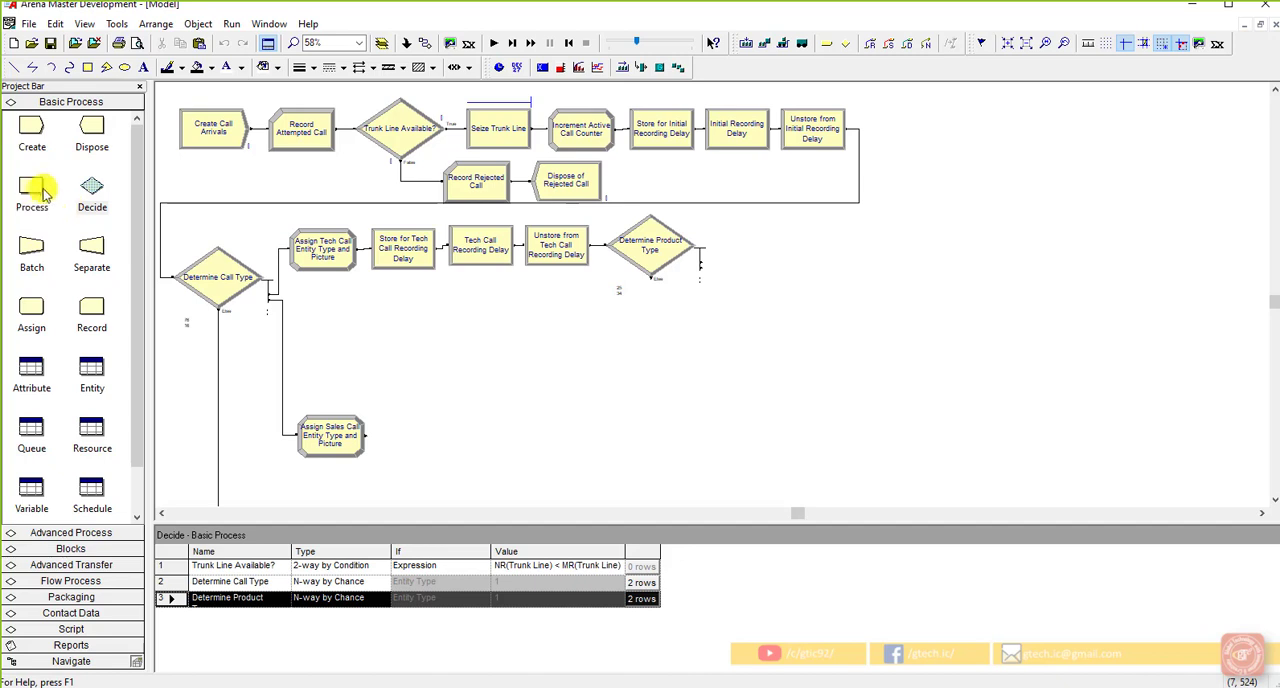
Step: Add a Process module beside the Determine Product Type module and name it "Process Product Type 1 Tech Call"
{"action": "left_click_drag", "start_coordinate": [36, 192], "coordinate": [724, 236]}
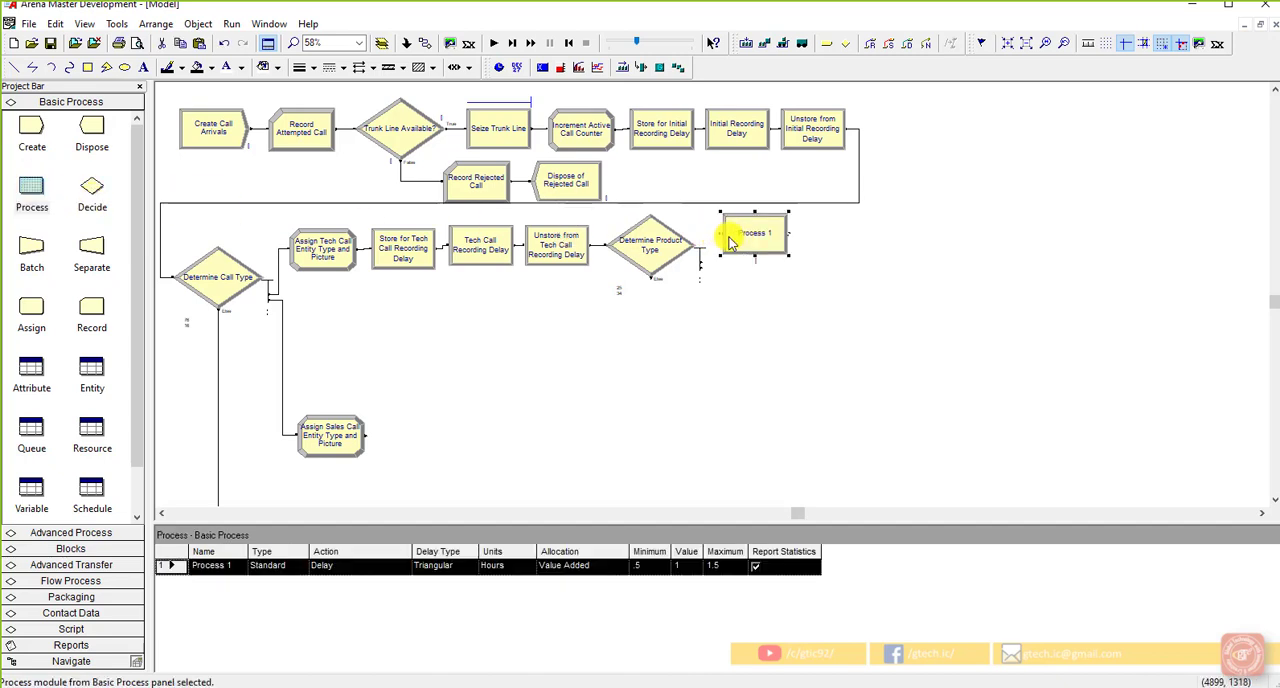
{"action": "double_click", "coordinate": [743, 243]}
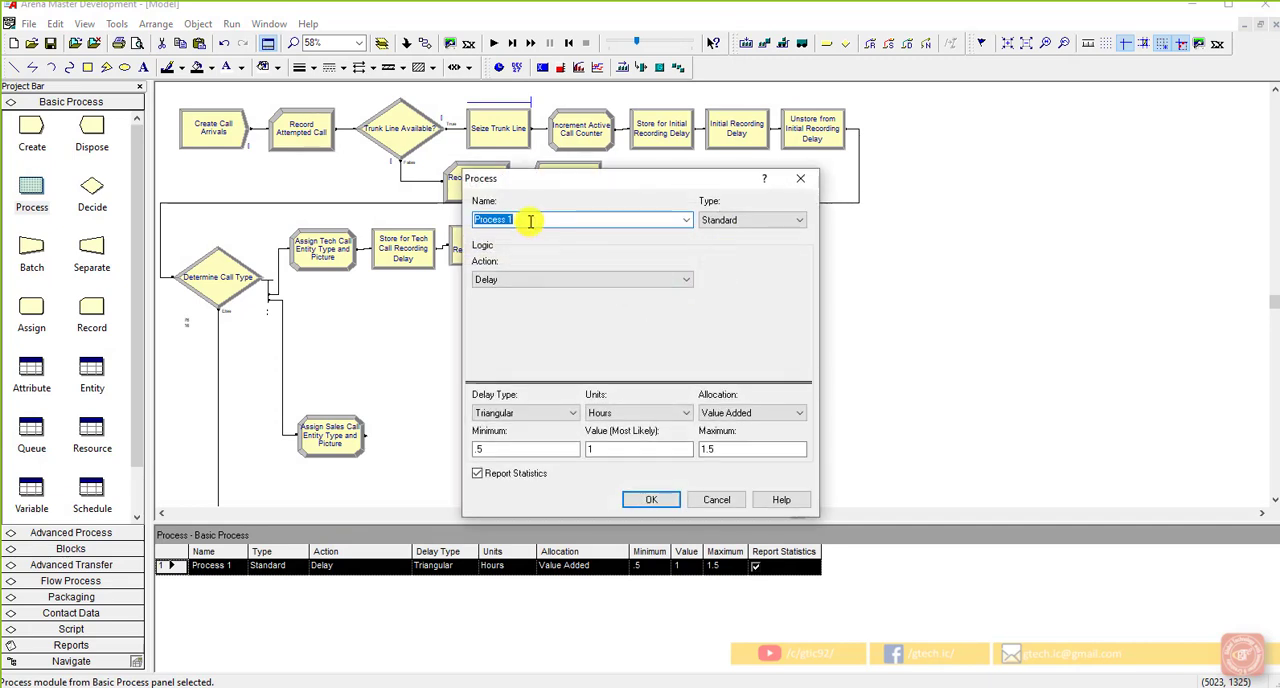
{"action": "type", "text": "Process Proc"}
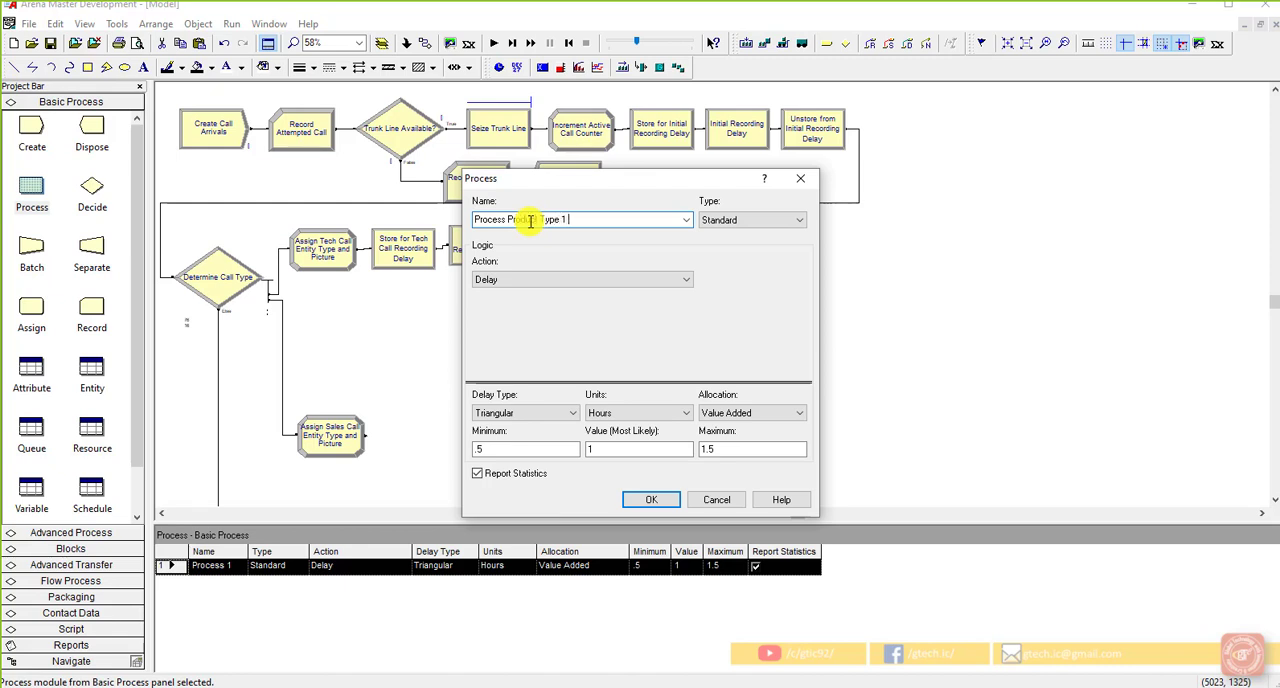
{"action": "type", "text": "uct Type 1 Tech Call"}
Step: Set the process action to Seize Delay Release, add Resource 1 to its resources and accept the module settings
{"action": "left_click", "coordinate": [571, 279]}
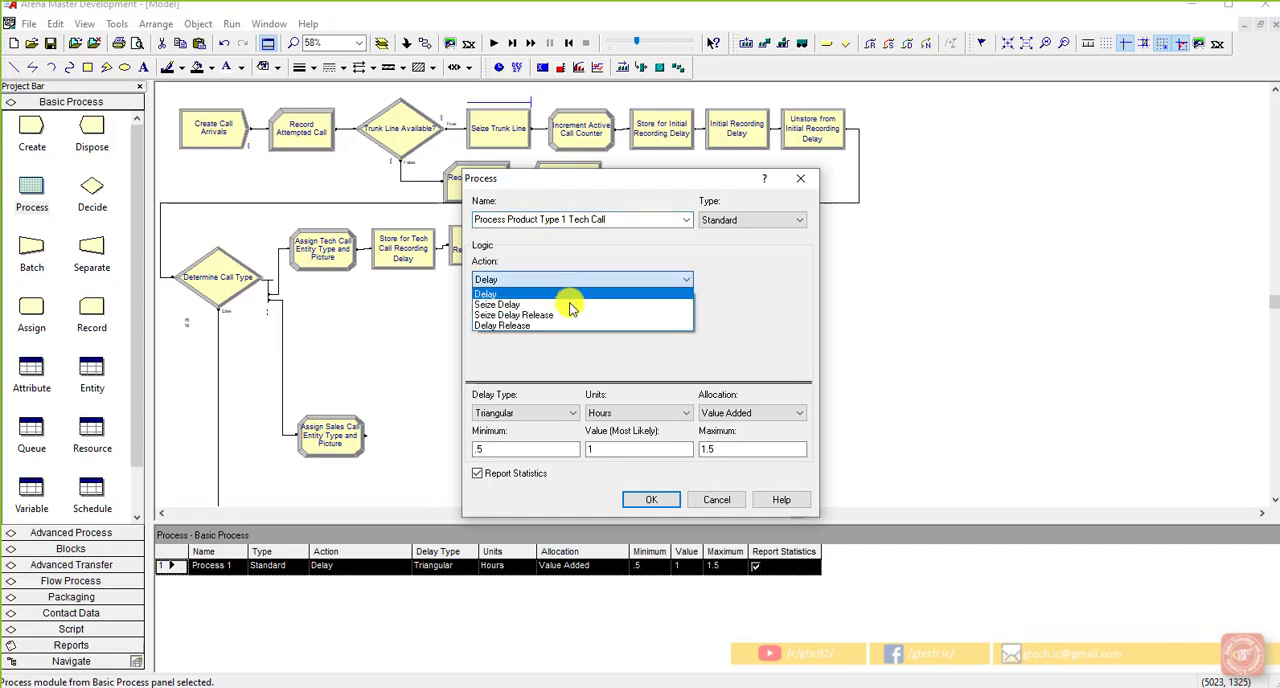
{"action": "left_click", "coordinate": [573, 315]}
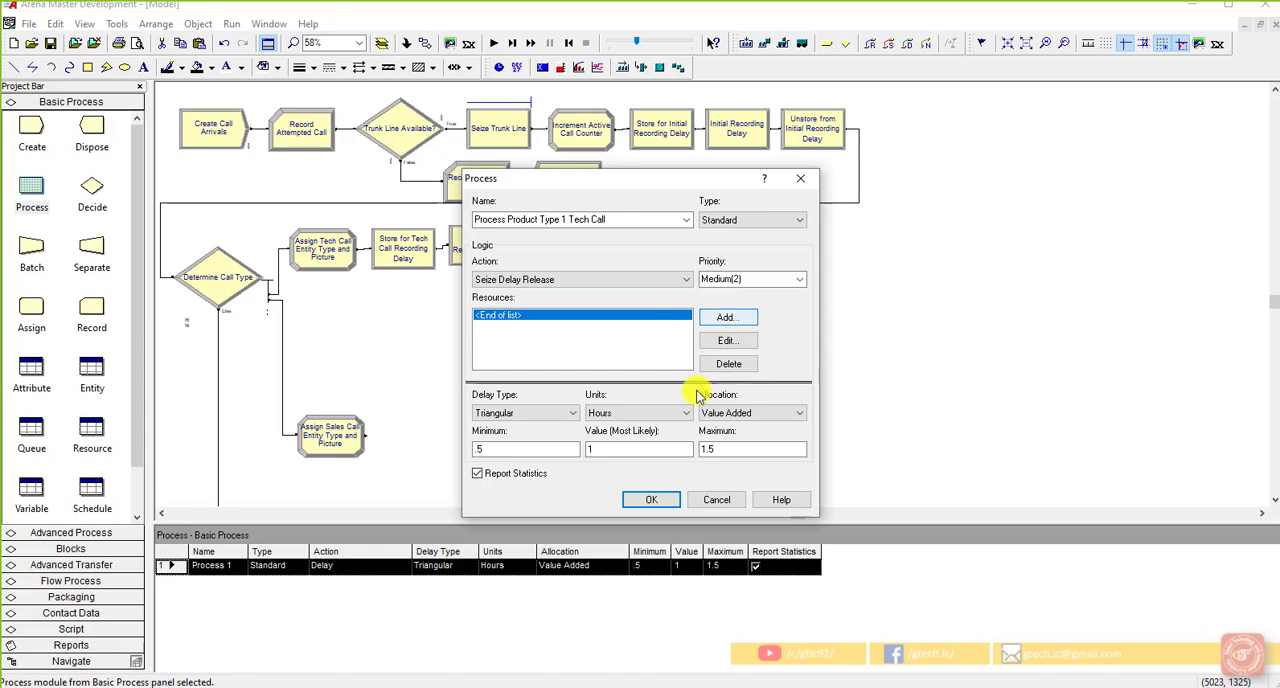
{"action": "left_click", "coordinate": [655, 495]}
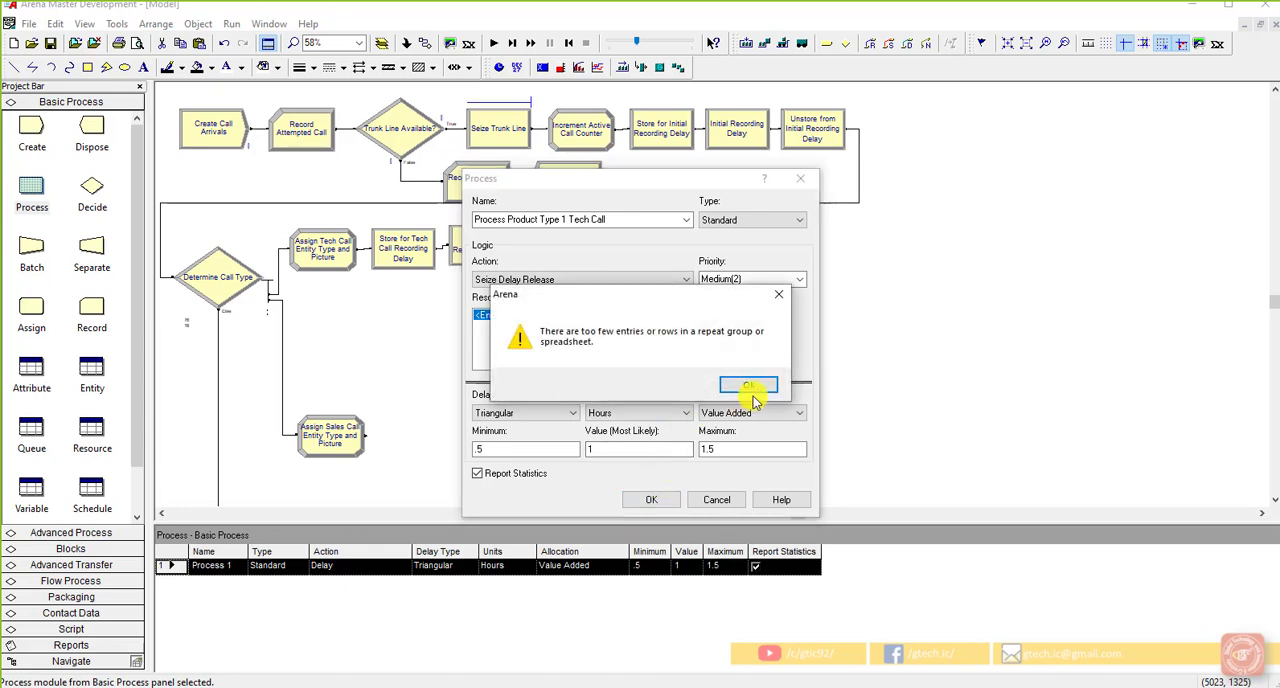
{"action": "left_click", "coordinate": [751, 388]}
{"action": "left_click", "coordinate": [711, 320]}
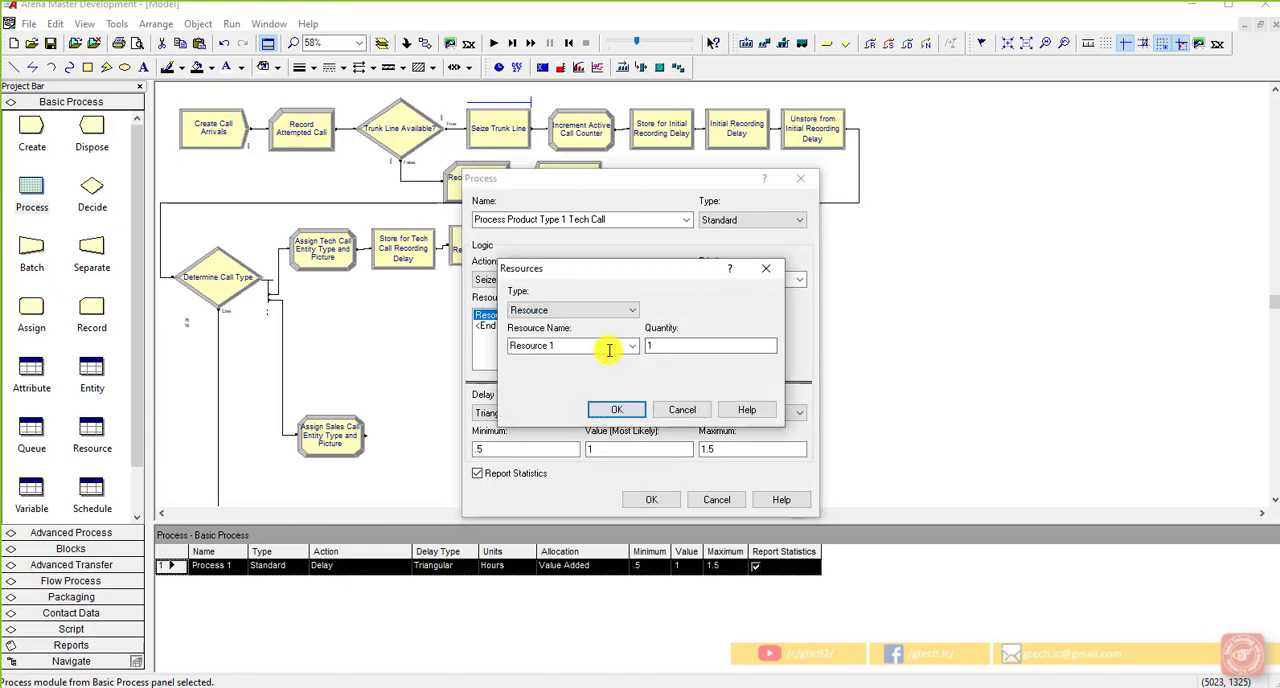
{"action": "left_click", "coordinate": [631, 345]}
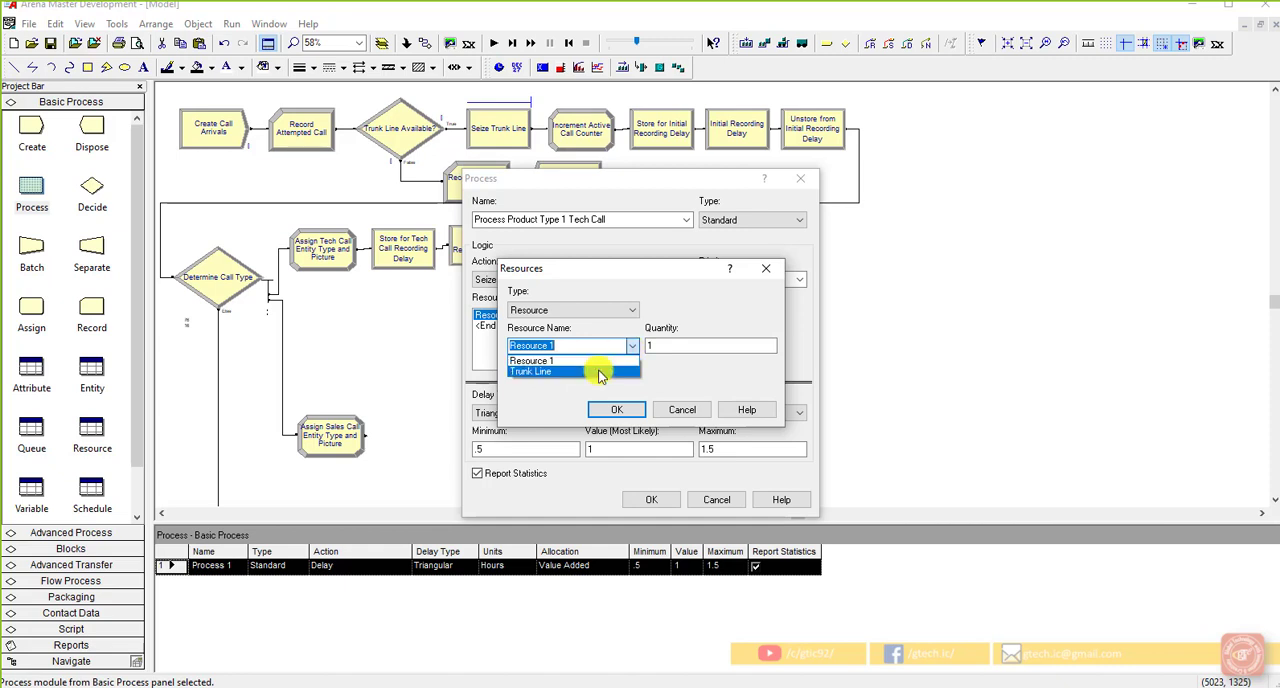
{"action": "left_click", "coordinate": [591, 360]}
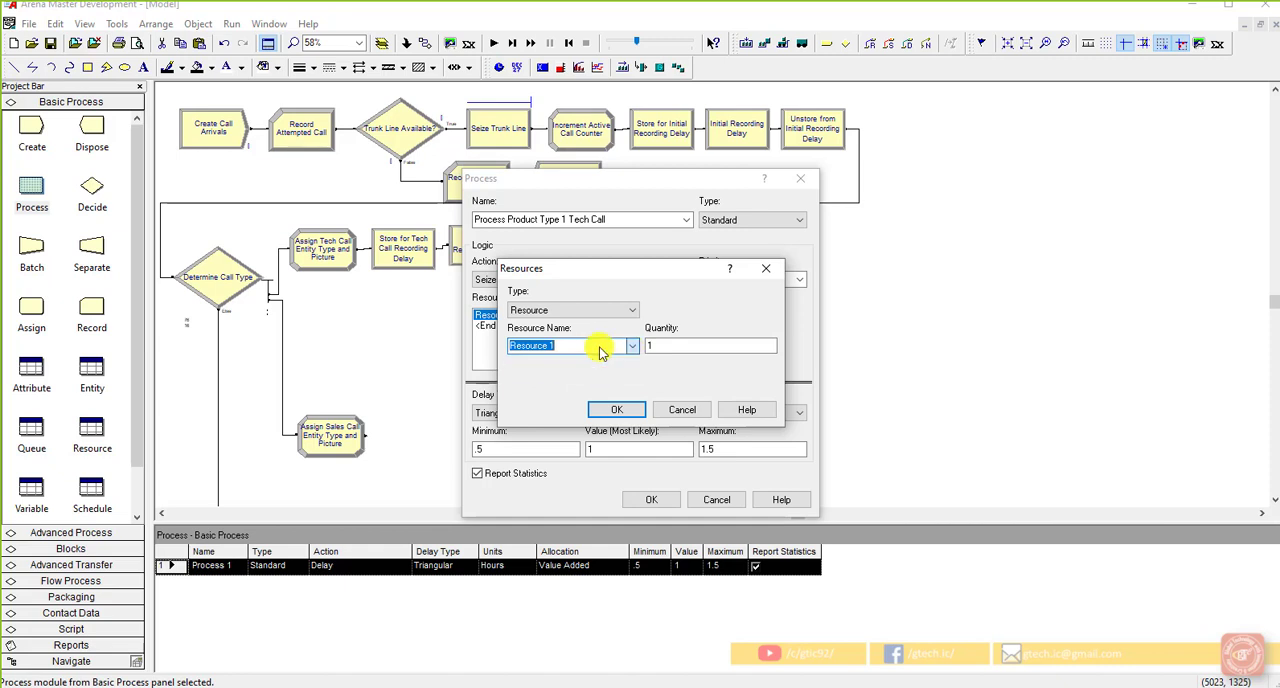
{"action": "left_click", "coordinate": [620, 409]}
{"action": "left_click", "coordinate": [651, 499]}
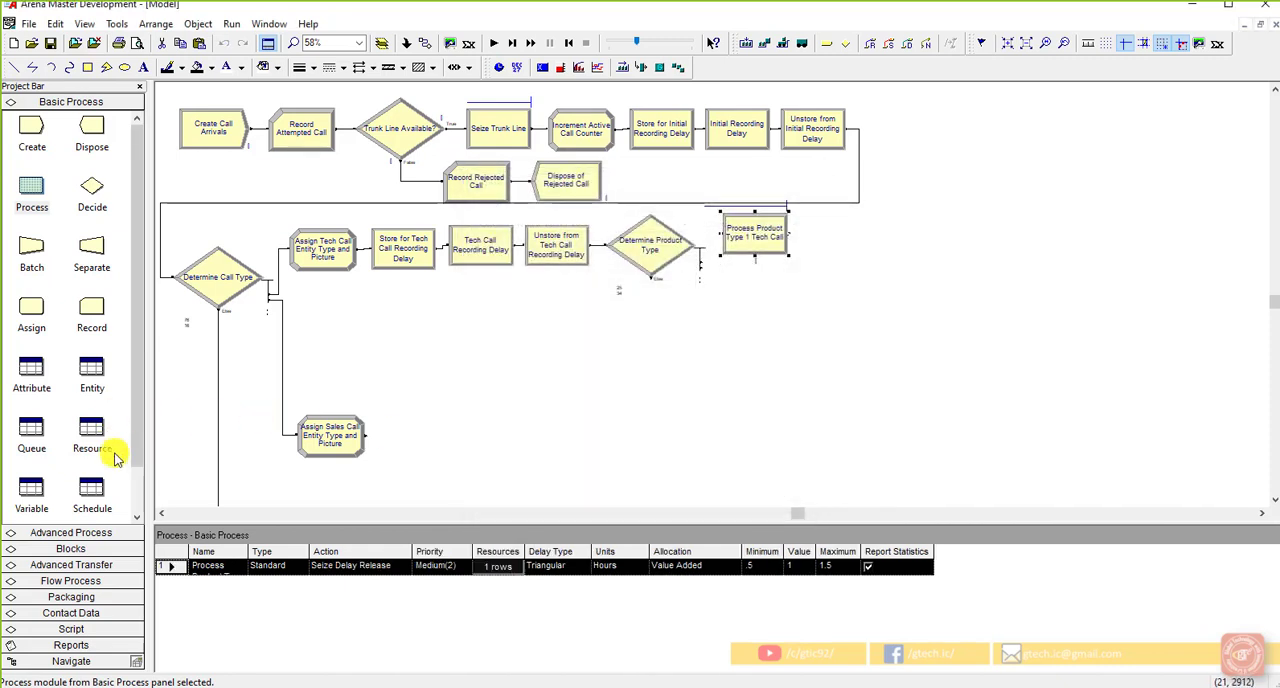
{"action": "left_click", "coordinate": [93, 432]}
{"action": "left_click", "coordinate": [225, 581]}
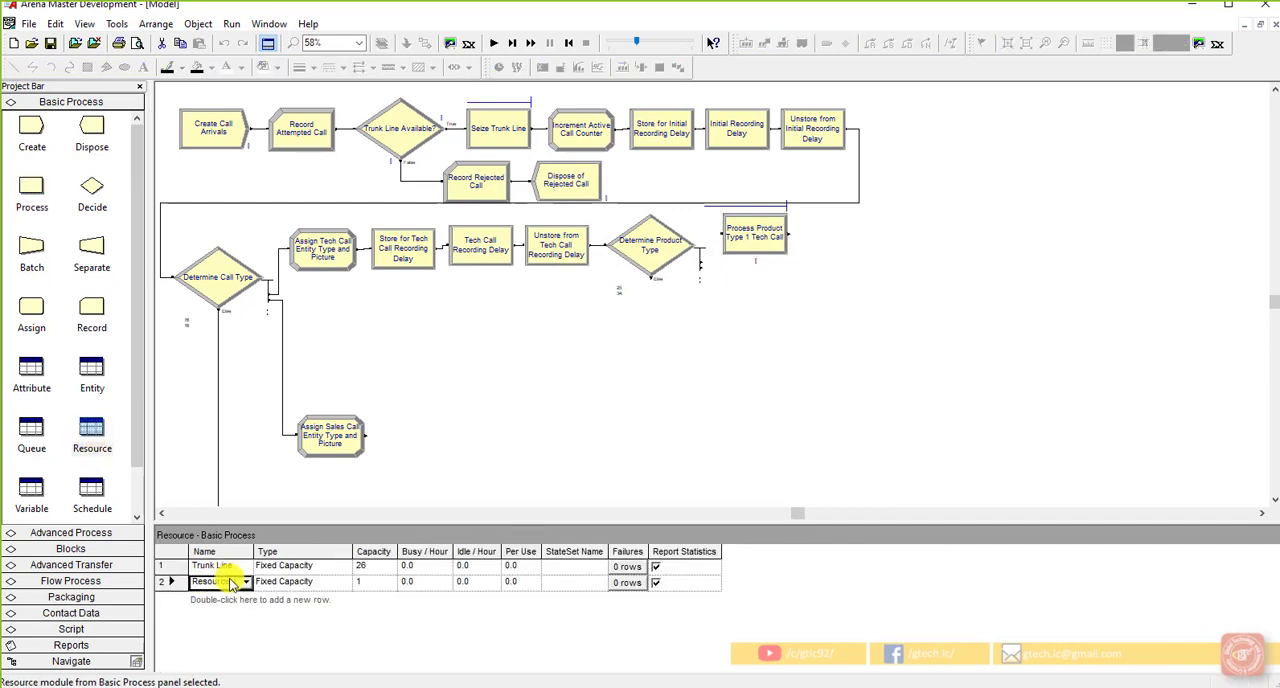
{"action": "left_click_drag", "start_coordinate": [238, 583], "coordinate": [153, 585]}
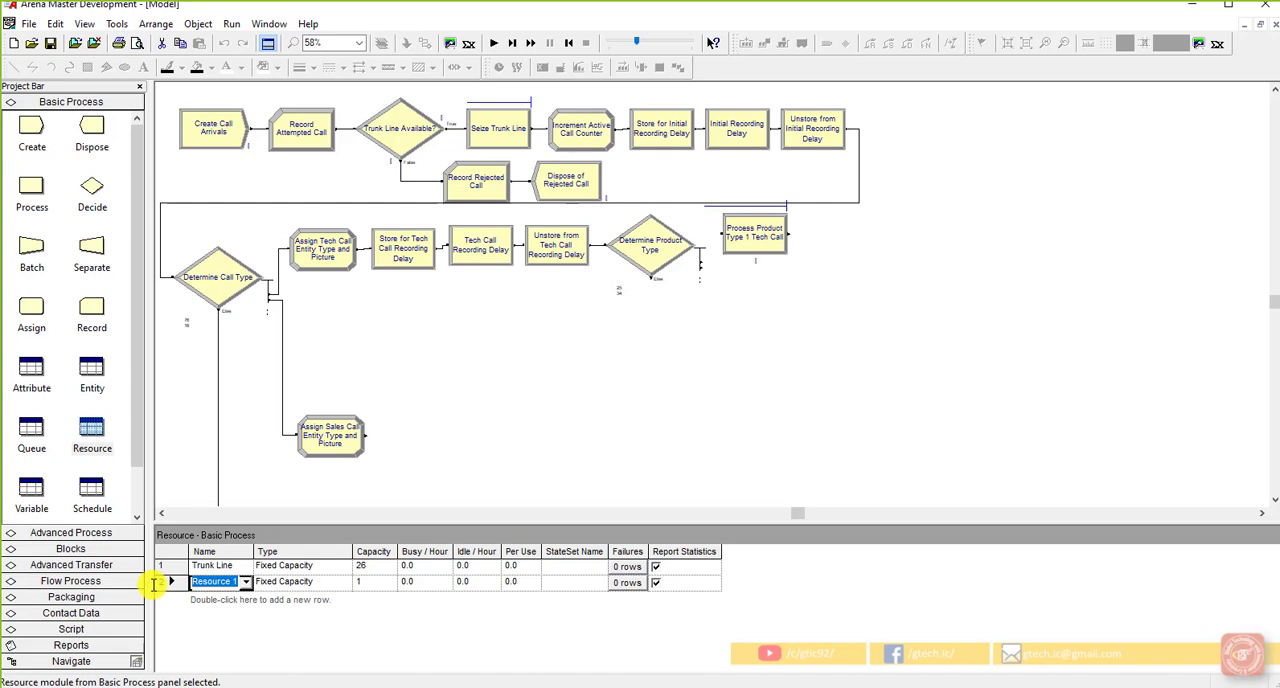
{"action": "left_click", "coordinate": [424, 472]}
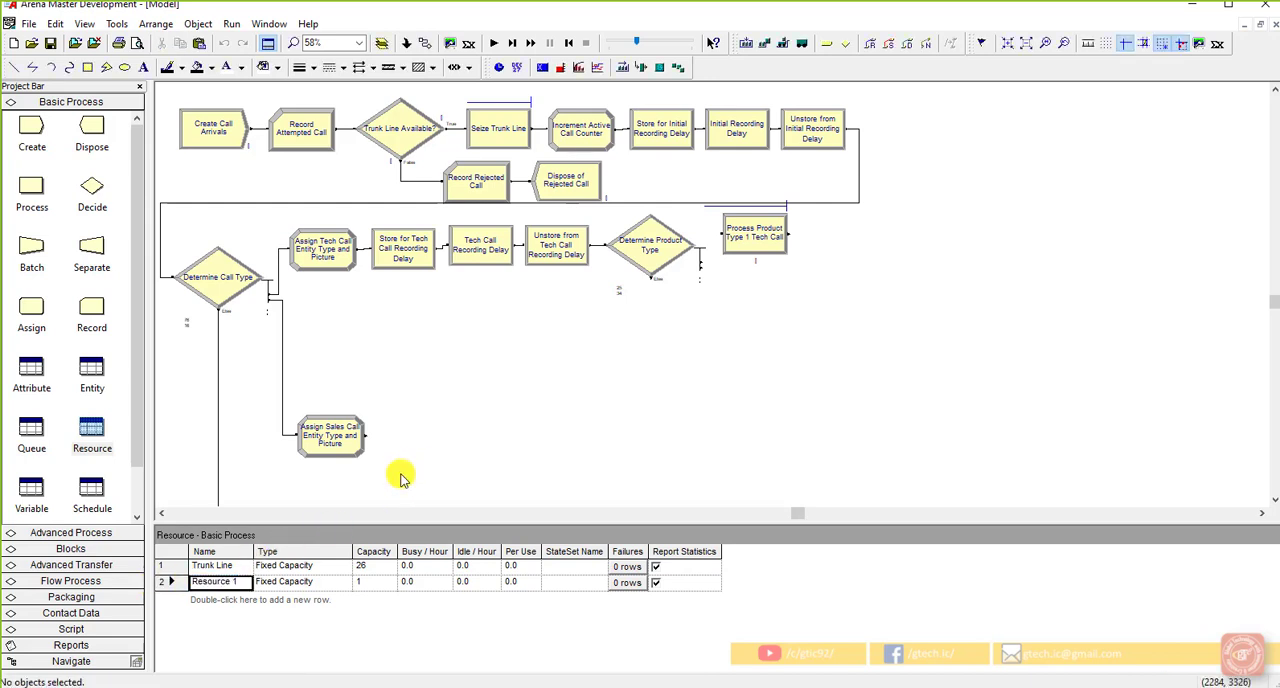
{"action": "left_click", "coordinate": [166, 582]}
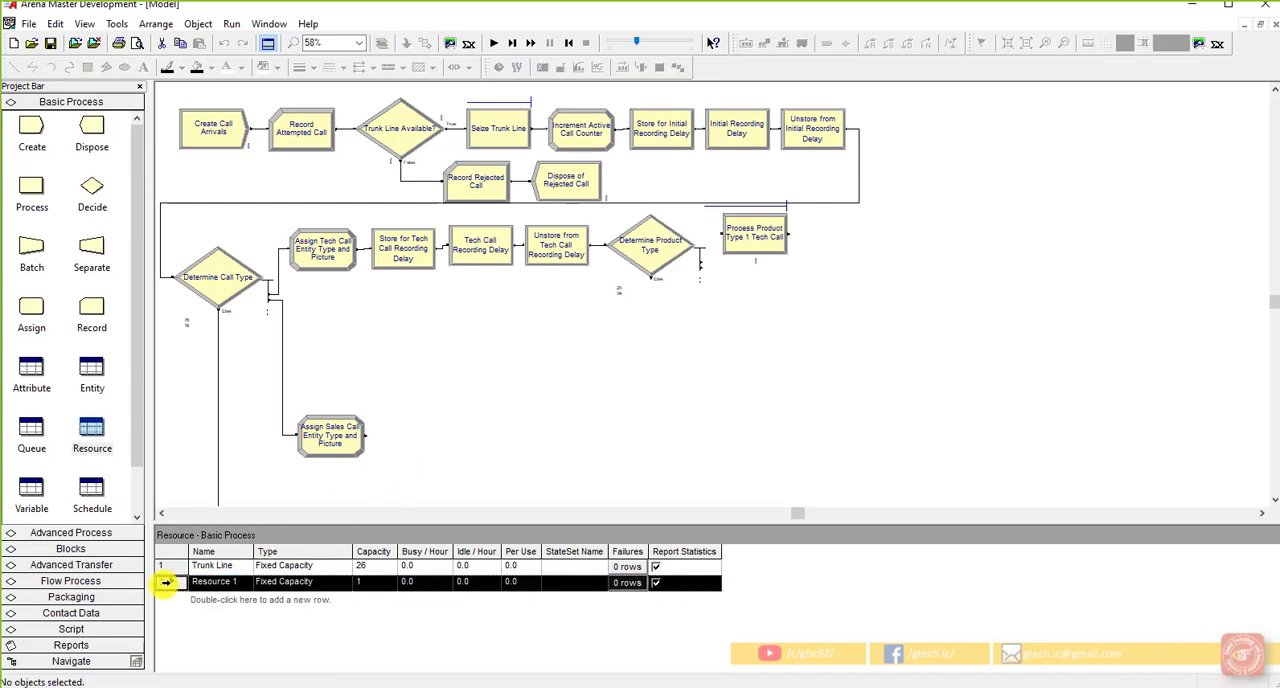
Step: Add a new entry to the Expression data module and name it "Tech Time"
{"action": "left_click", "coordinate": [93, 532]}
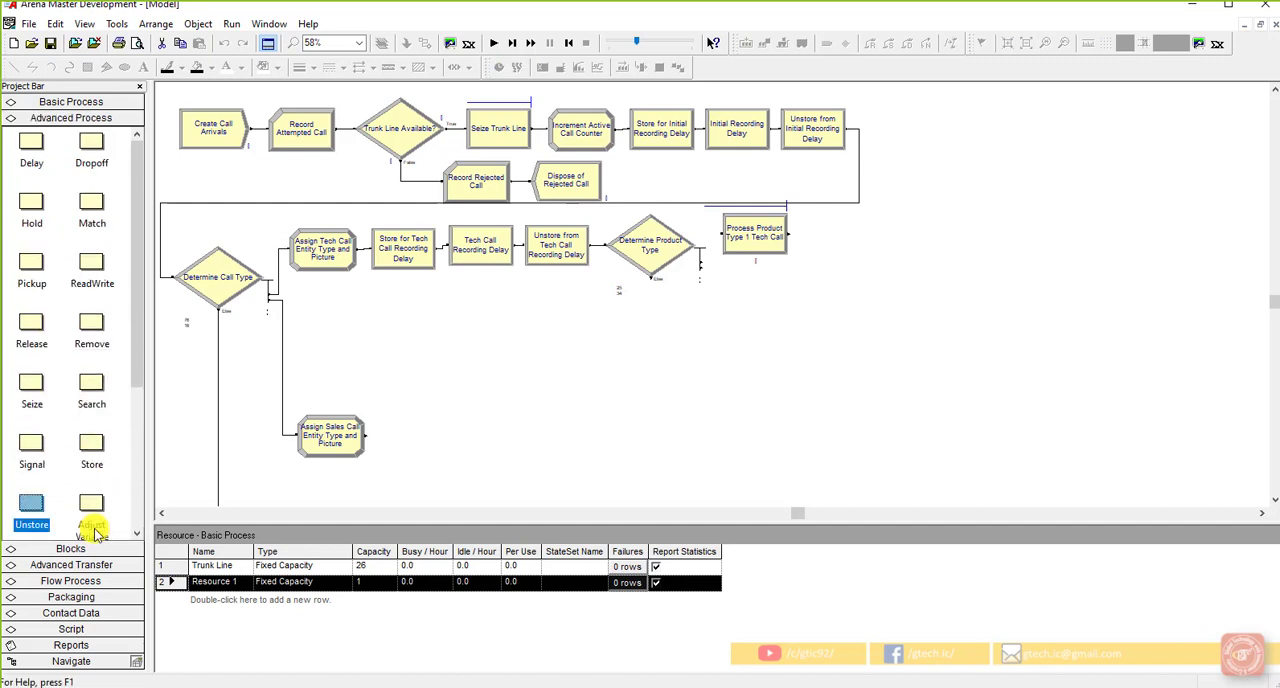
{"action": "scroll", "coordinate": [85, 510], "scroll_direction": "down", "scroll_amount": 3}
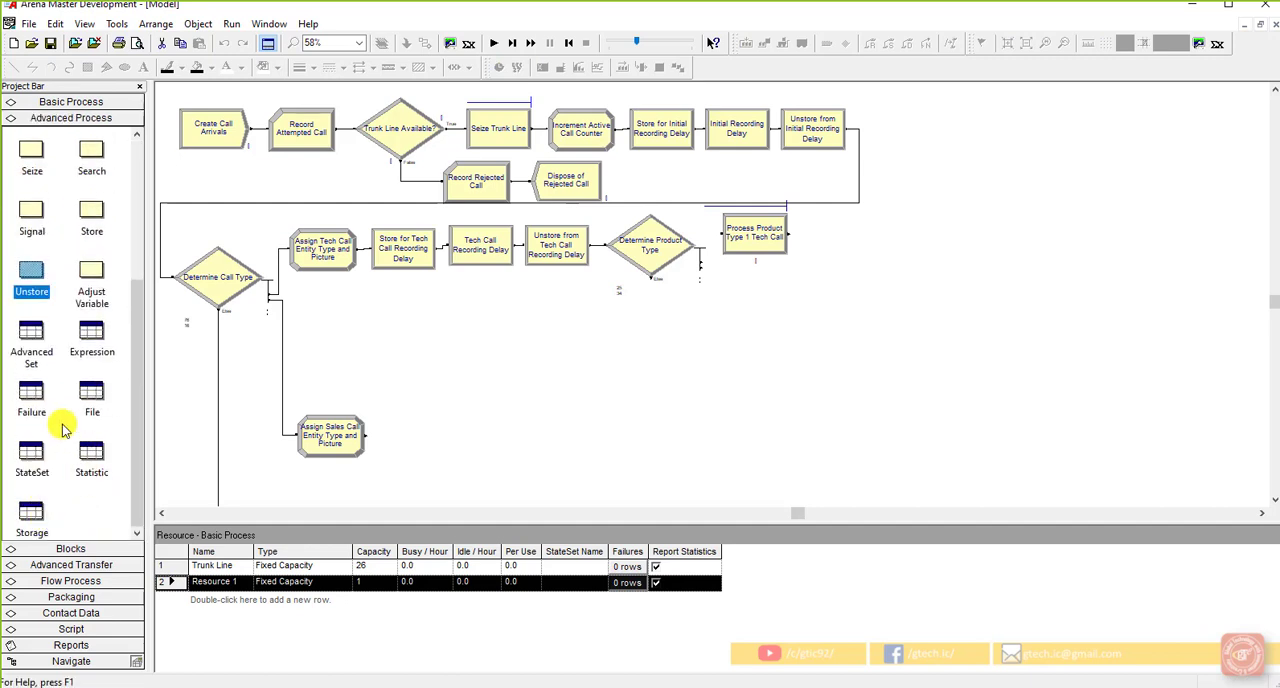
{"action": "left_click", "coordinate": [90, 338]}
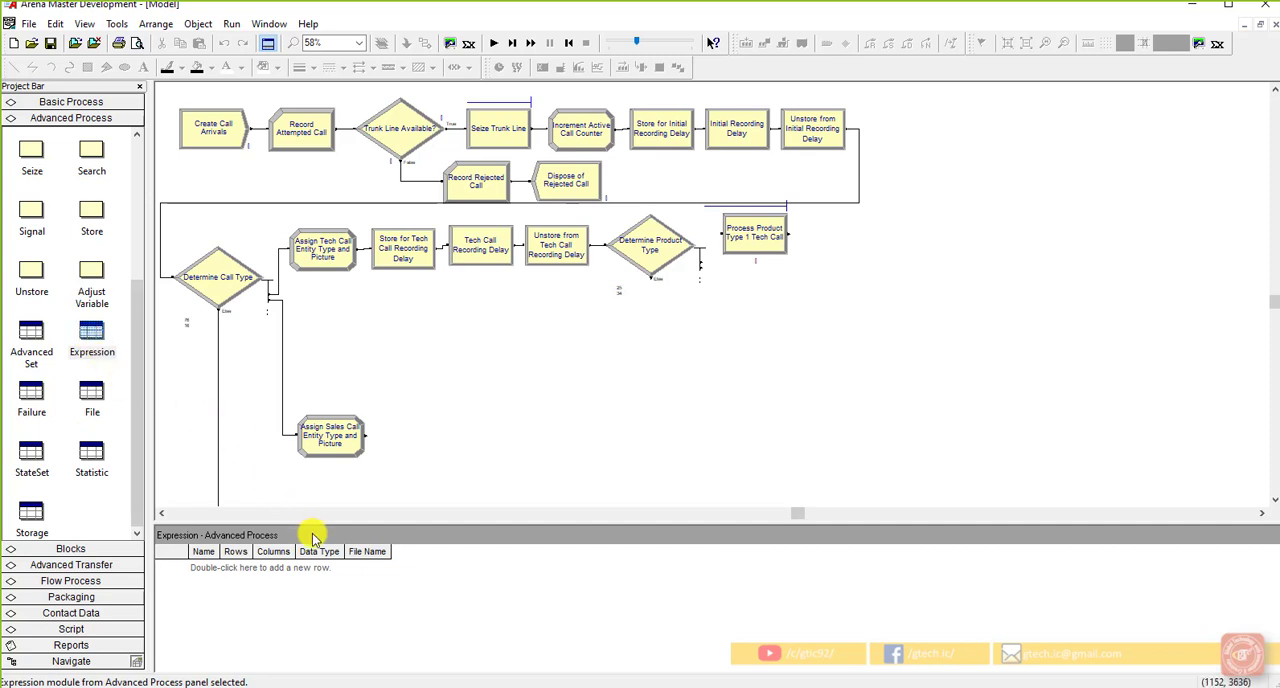
{"action": "double_click", "coordinate": [223, 567]}
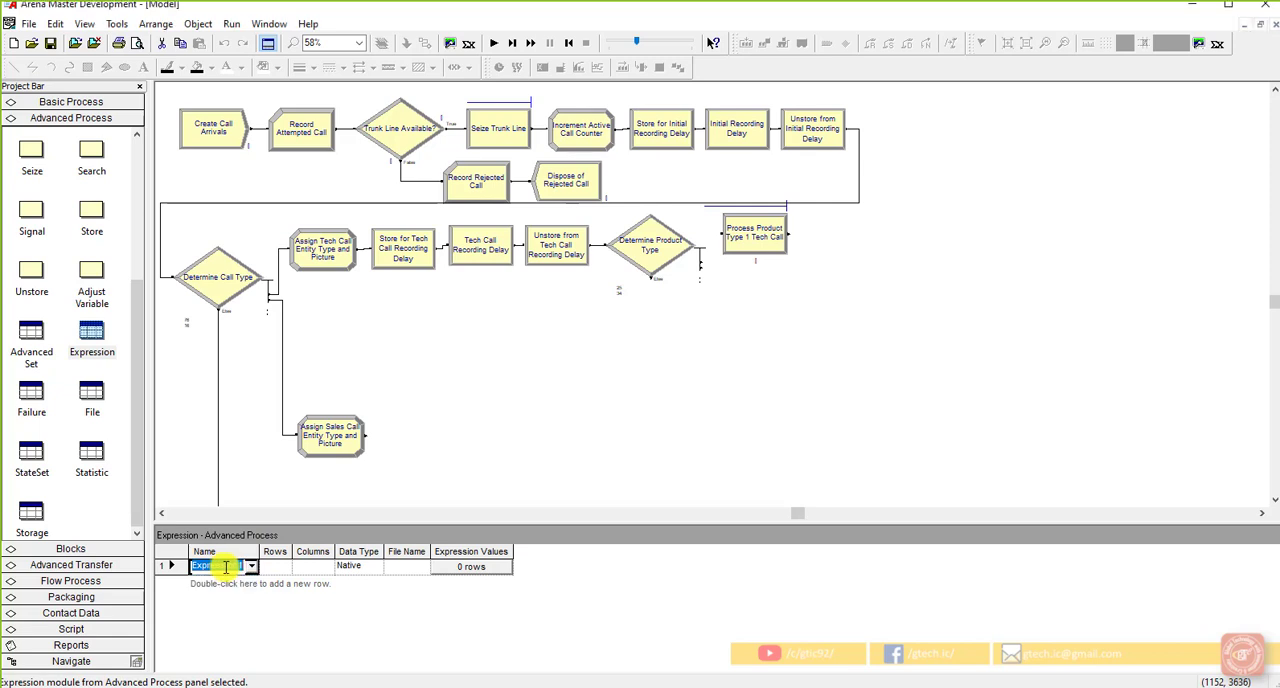
{"action": "double_click", "coordinate": [171, 566]}
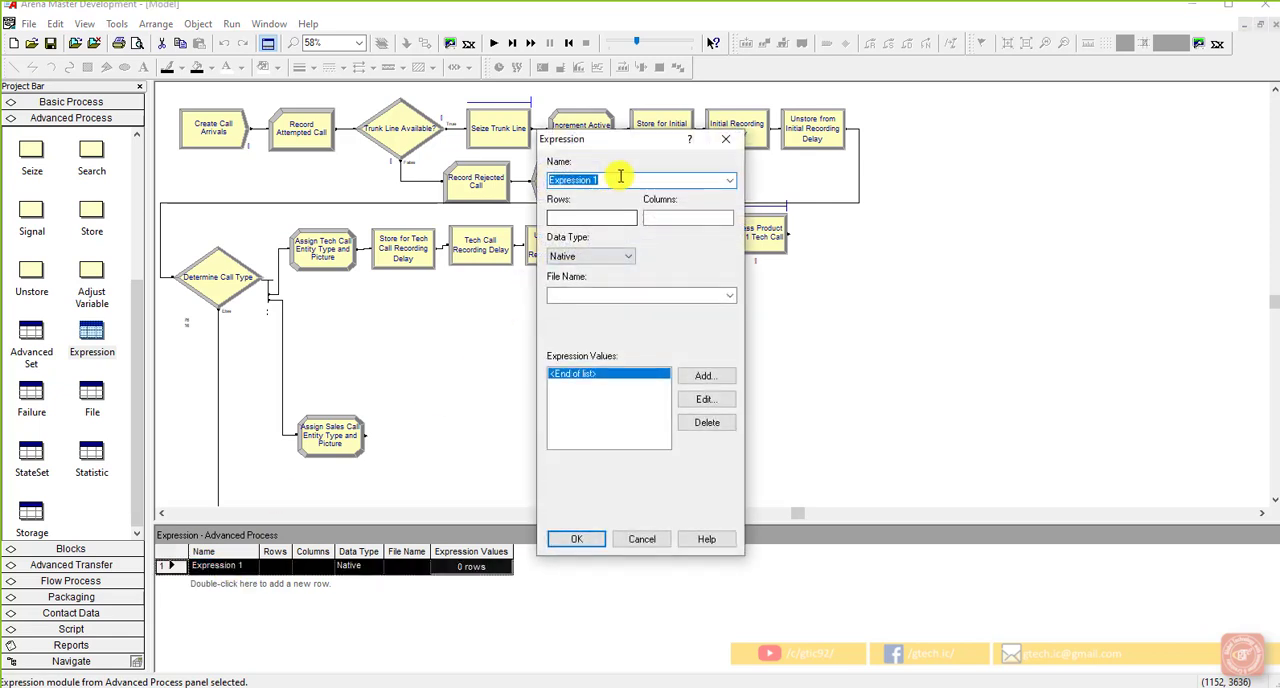
{"action": "left_click_drag", "start_coordinate": [623, 177], "coordinate": [518, 176]}
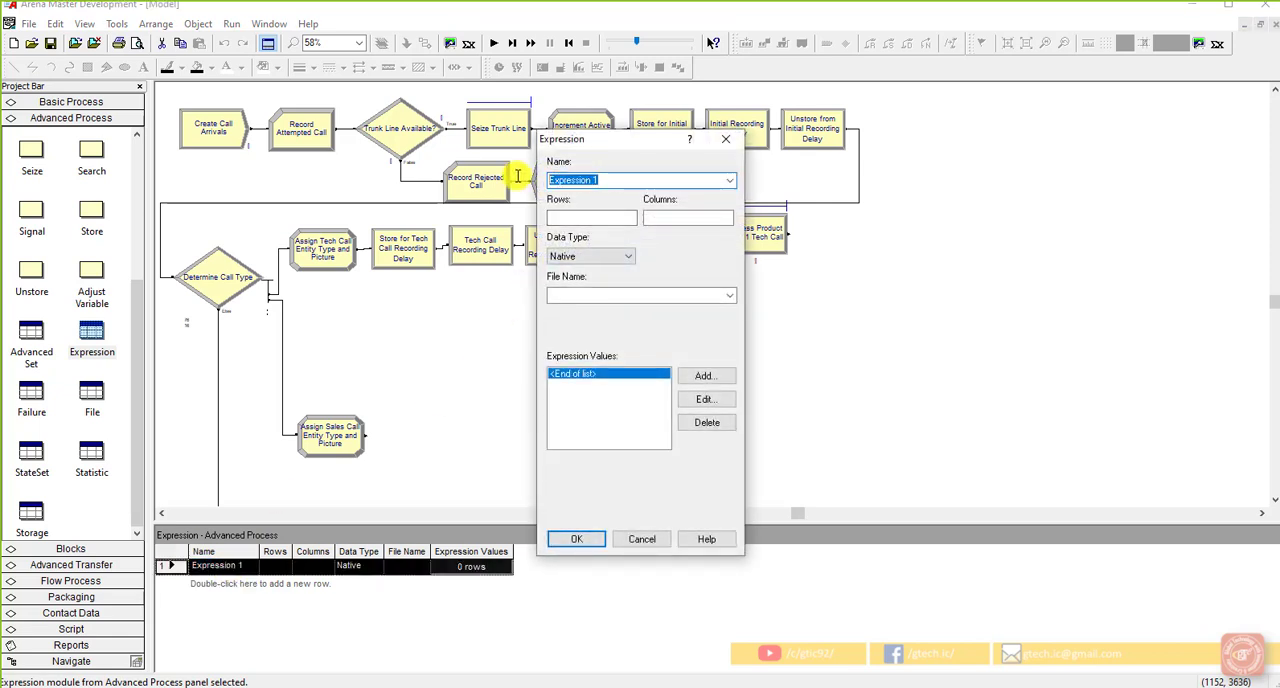
{"action": "type", "text": "Tech Time"}
Step: Add an expression value to Tech Time and choose the Triangular random distribution for it in the Expression Builder
{"action": "left_click", "coordinate": [694, 375]}
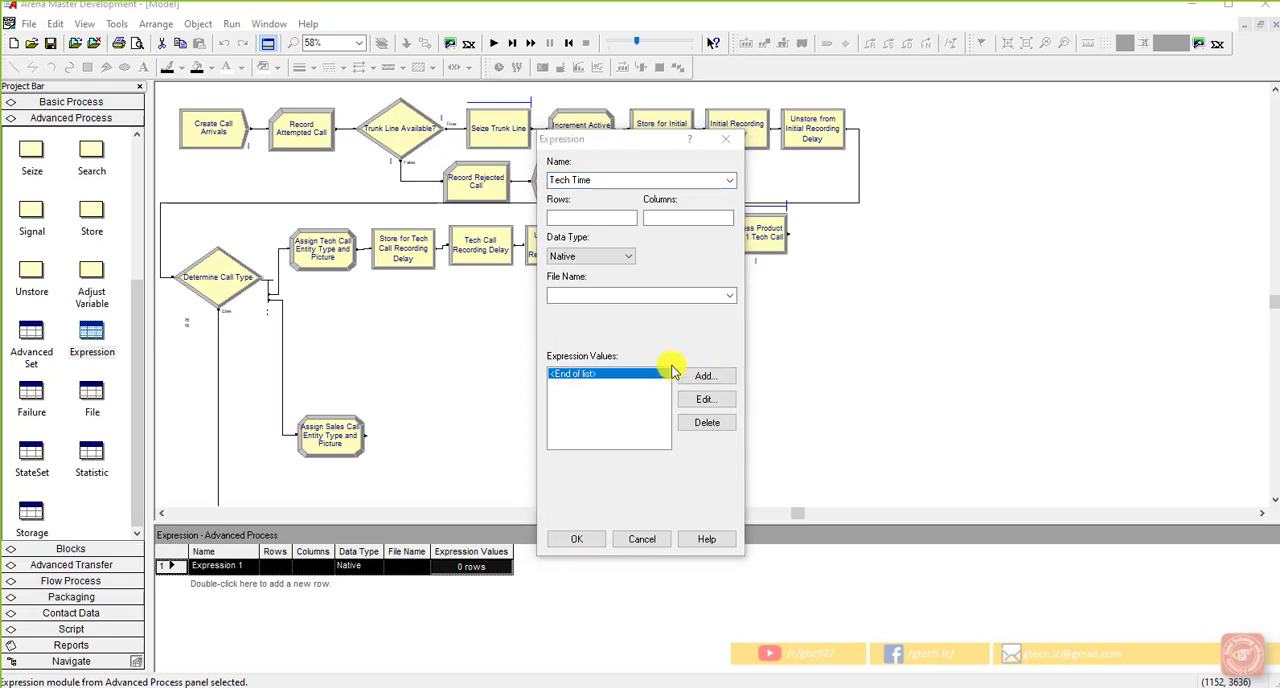
{"action": "right_click", "coordinate": [661, 349]}
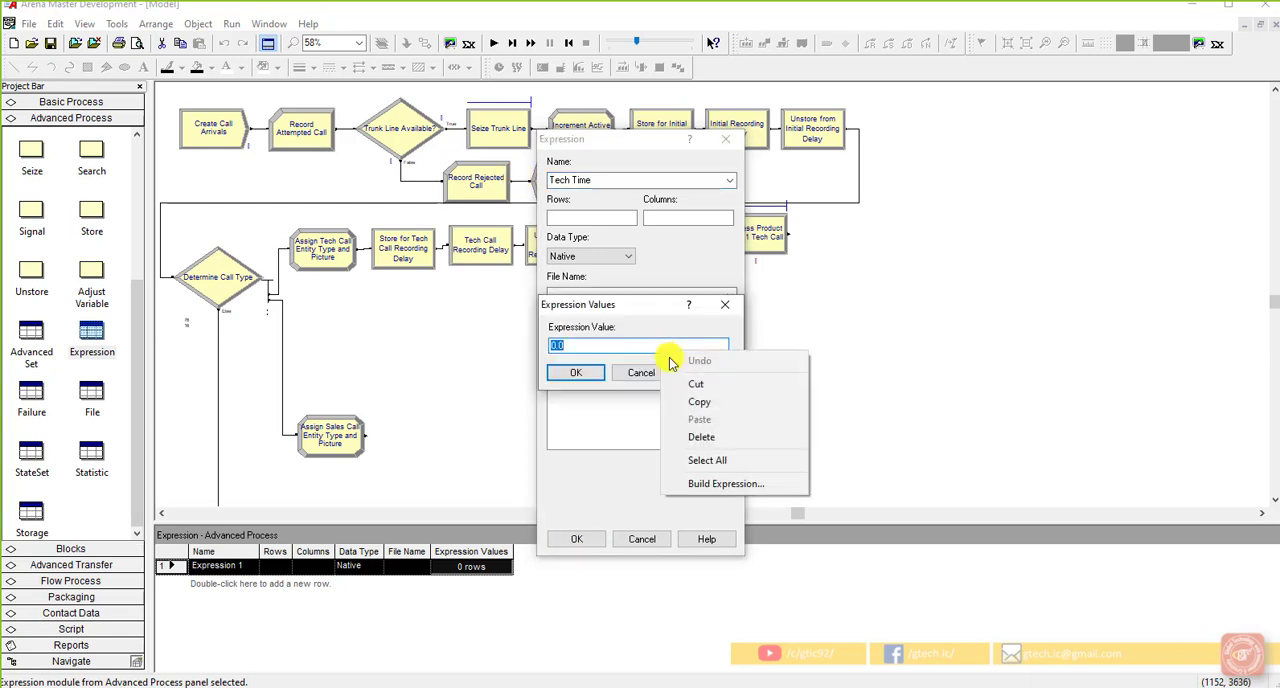
{"action": "left_click", "coordinate": [690, 481]}
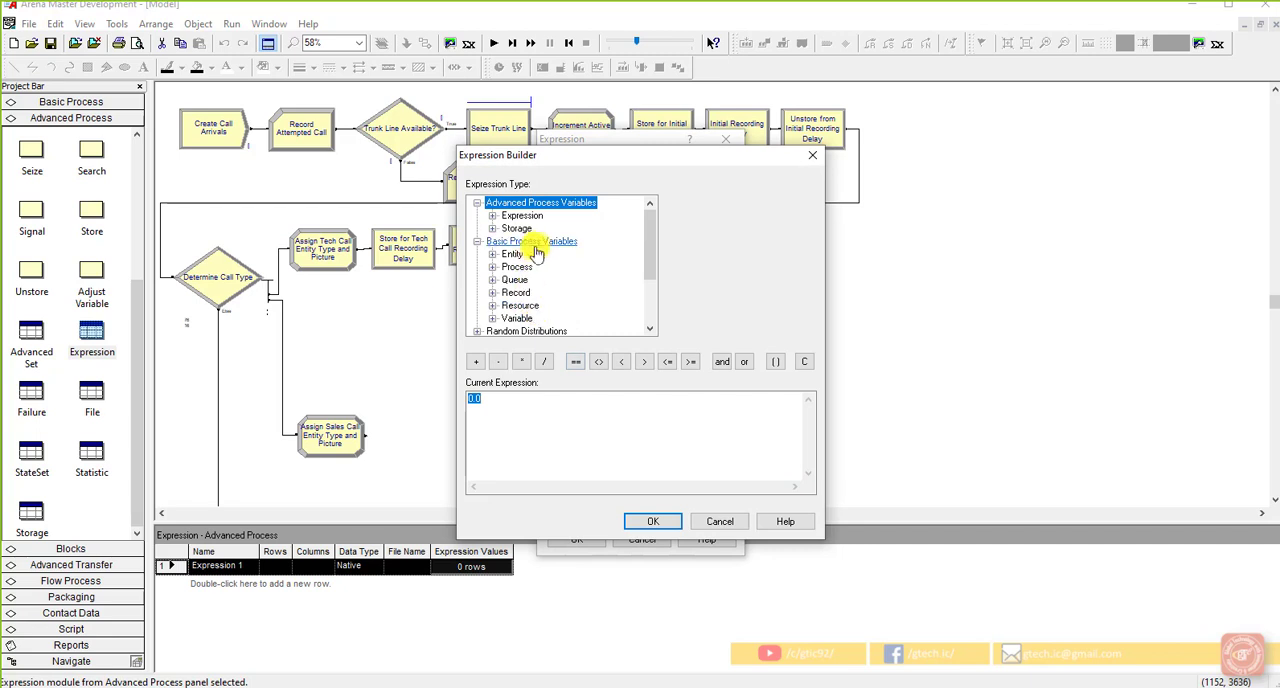
{"action": "double_click", "coordinate": [537, 331]}
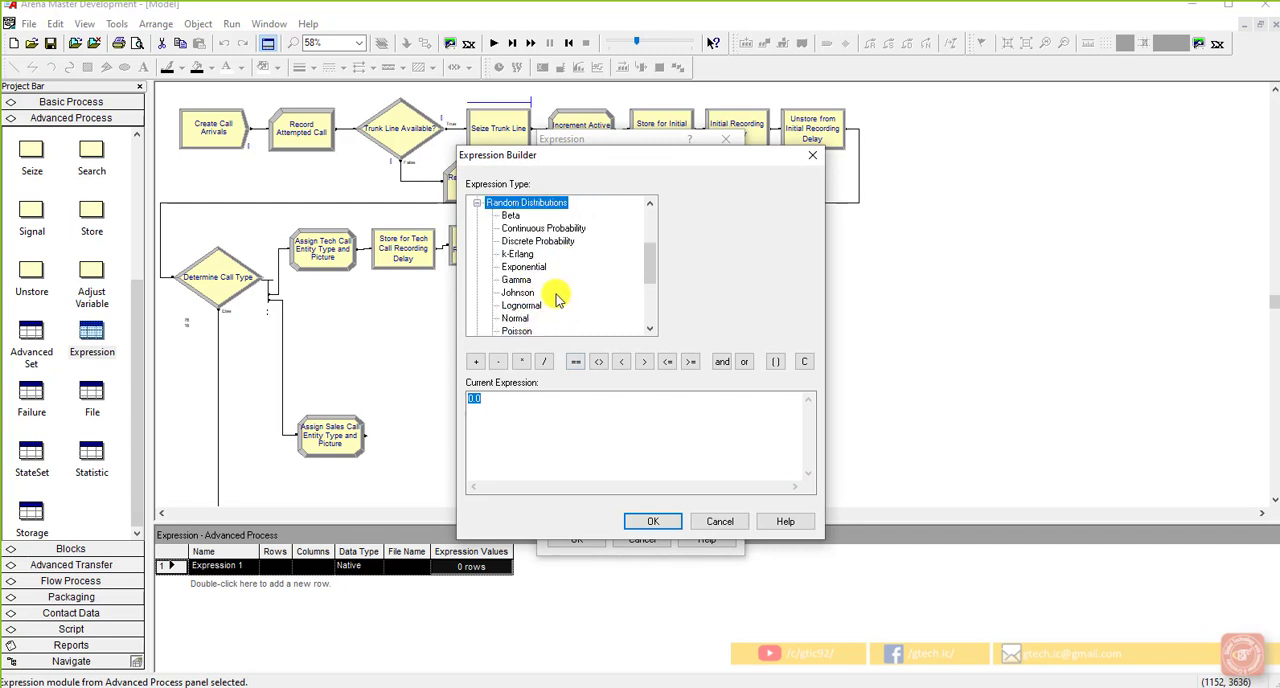
{"action": "scroll", "coordinate": [552, 296], "scroll_direction": "down", "scroll_amount": 1}
{"action": "left_click", "coordinate": [527, 306]}
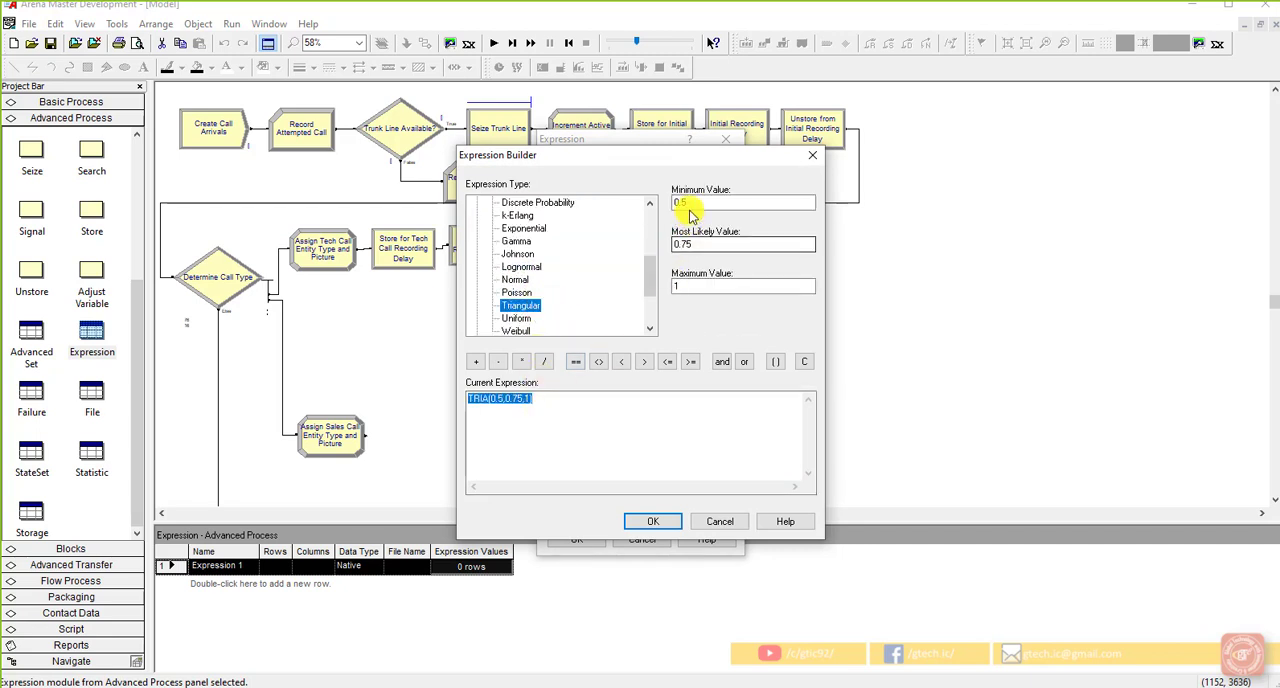
Step: Set the triangular distribution to minimum 3, most likely 6 and maximum 18, and accept the Tech Time expression
{"action": "left_click_drag", "start_coordinate": [692, 205], "coordinate": [662, 206]}
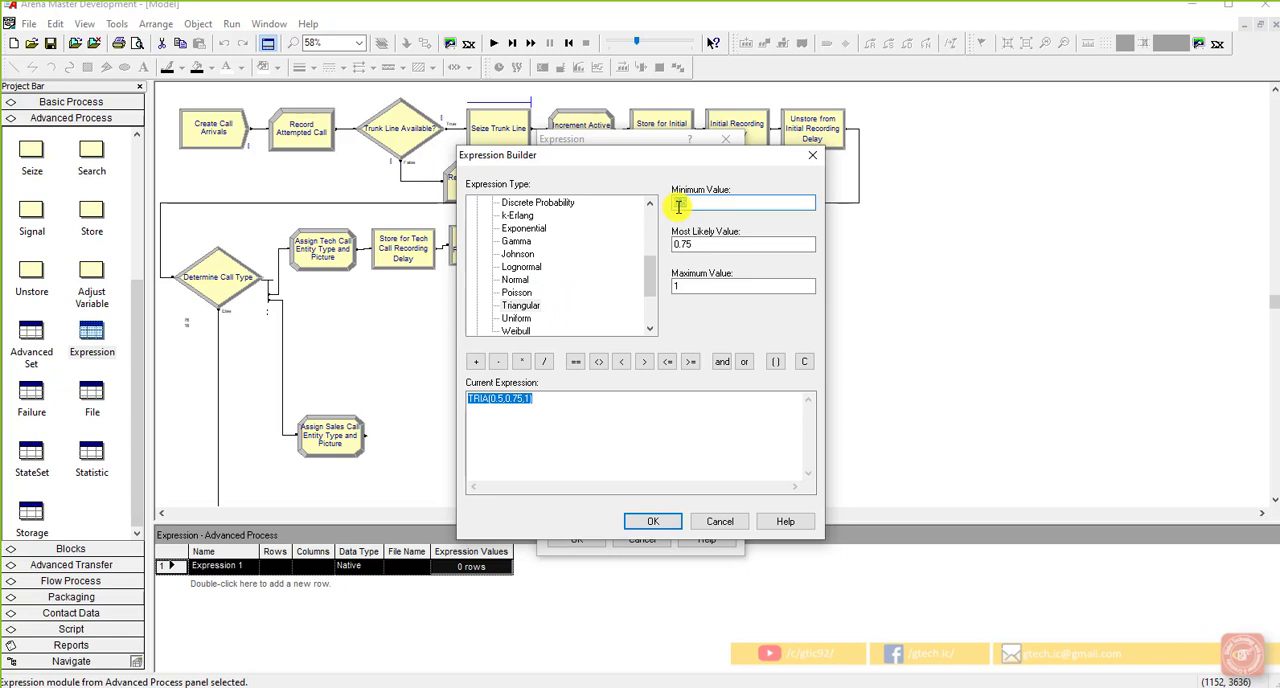
{"action": "type", "text": "3"}
{"action": "double_click", "coordinate": [731, 245]}
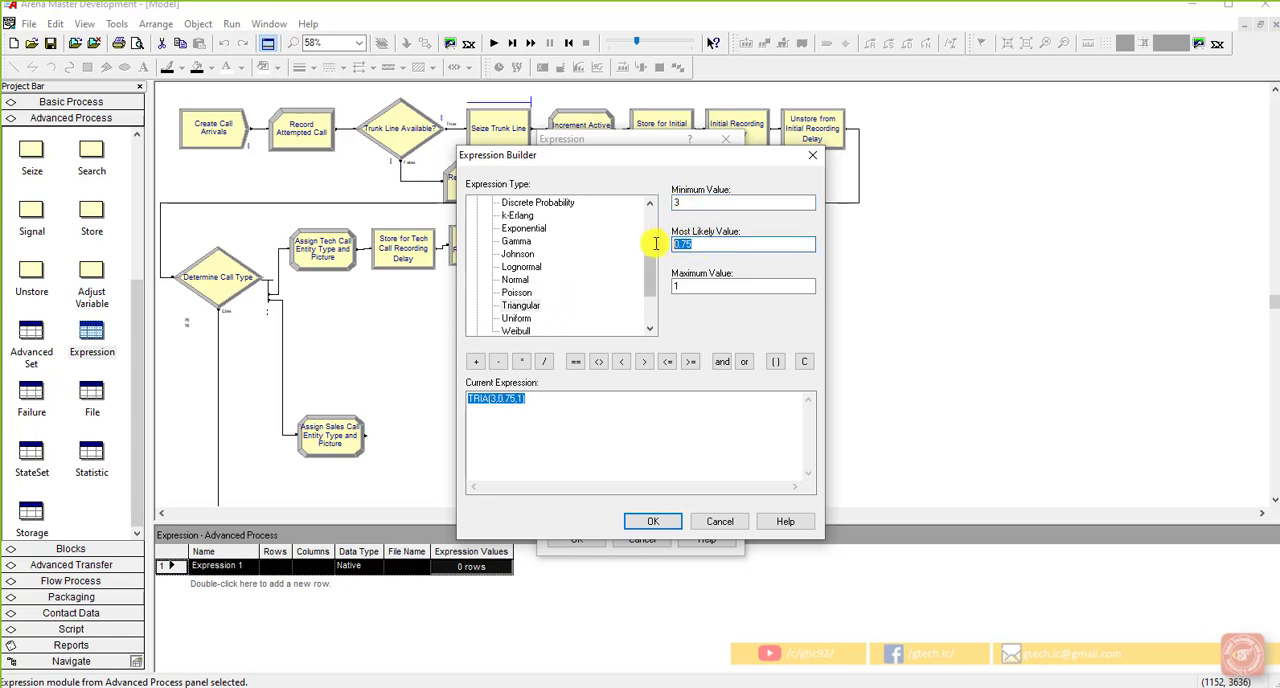
{"action": "type", "text": "6"}
{"action": "double_click", "coordinate": [690, 287]}
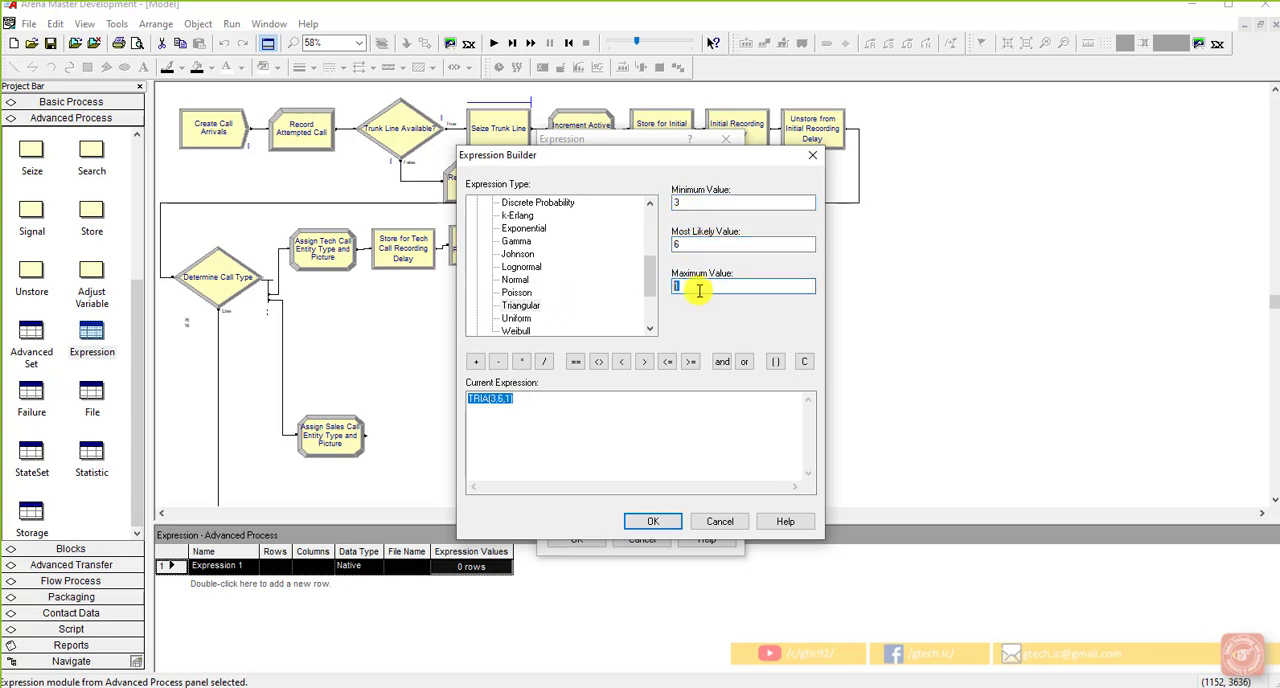
{"action": "type", "text": "18"}
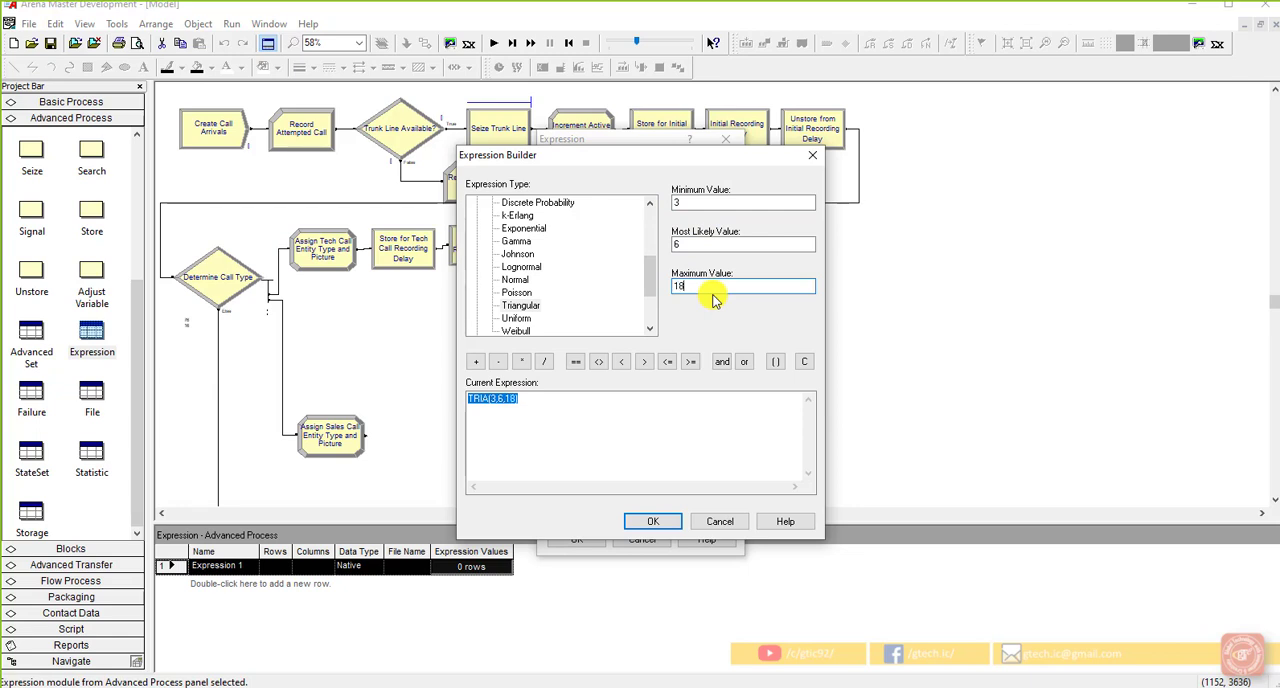
{"action": "left_click", "coordinate": [652, 518]}
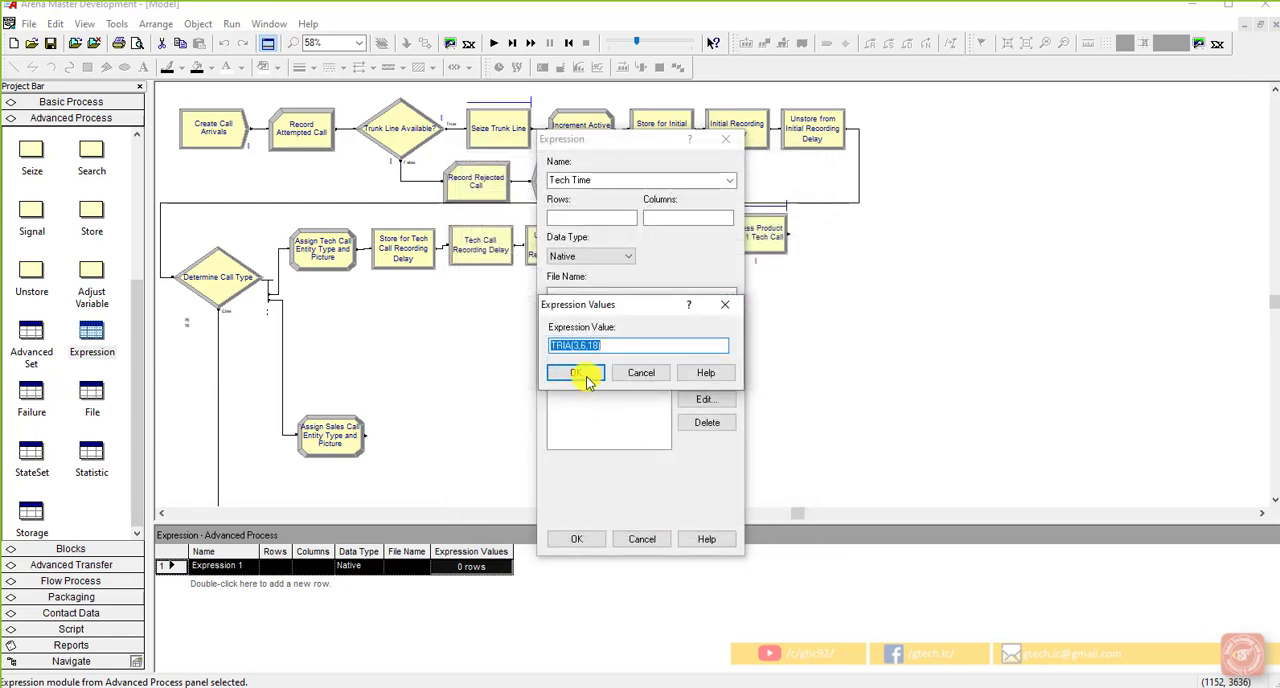
{"action": "left_click", "coordinate": [587, 378]}
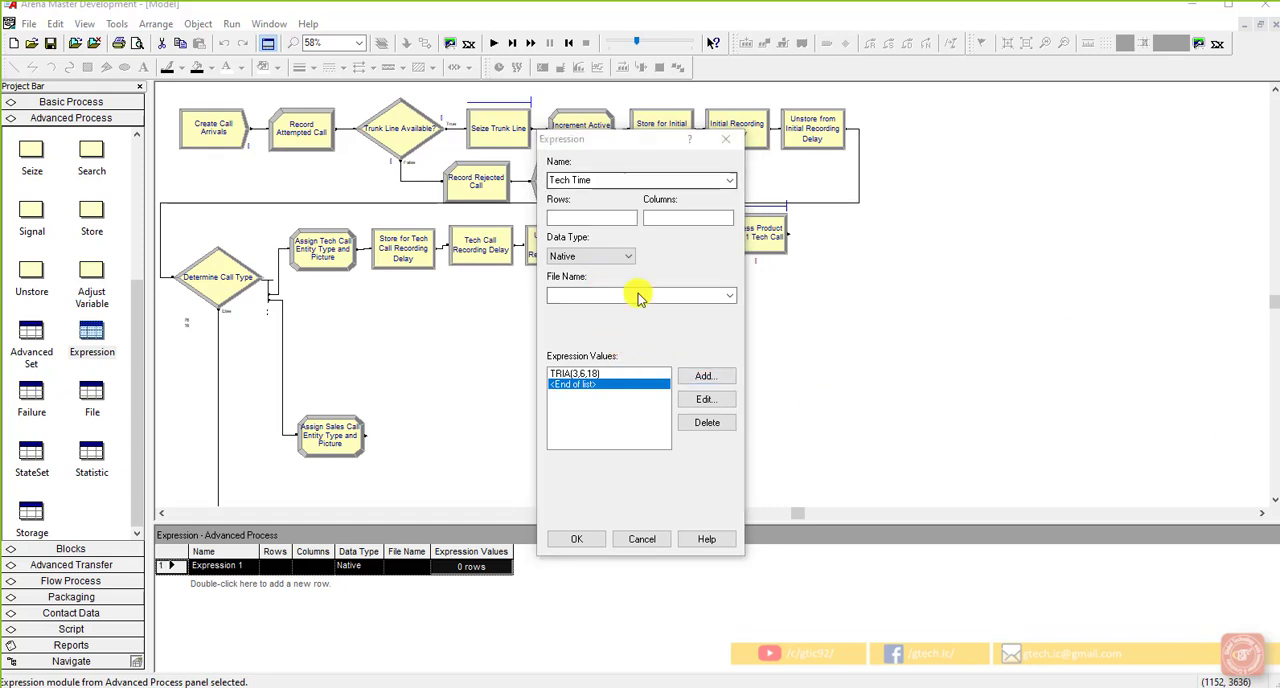
{"action": "left_click", "coordinate": [578, 538]}
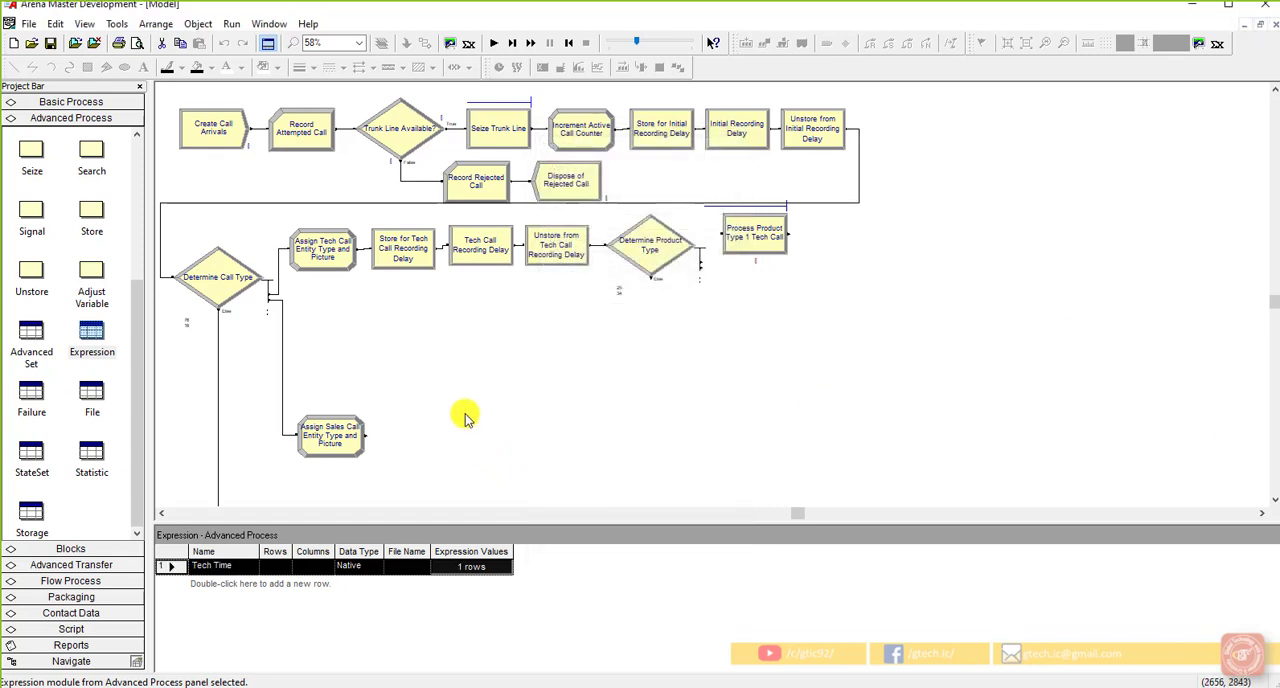
Step: Rename the resource seized by the Process Product Type 1 Tech Call module to "Tech 1" with quantity 1
{"action": "double_click", "coordinate": [764, 246]}
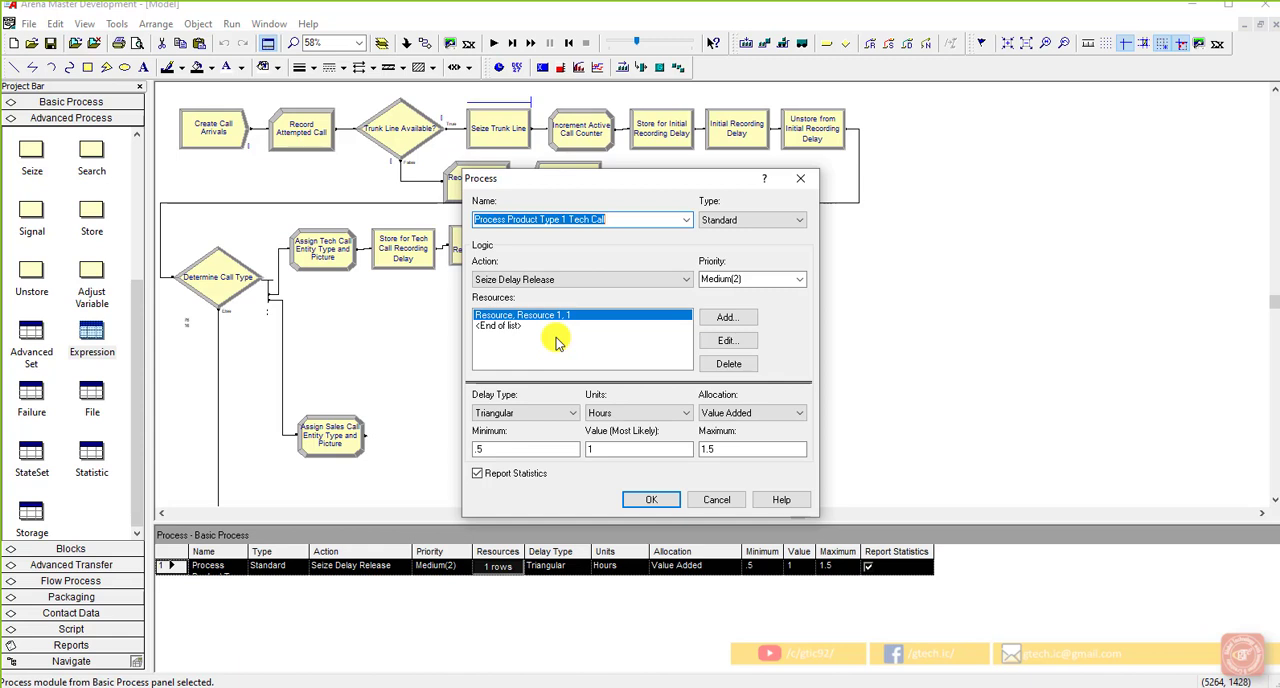
{"action": "left_click", "coordinate": [727, 341]}
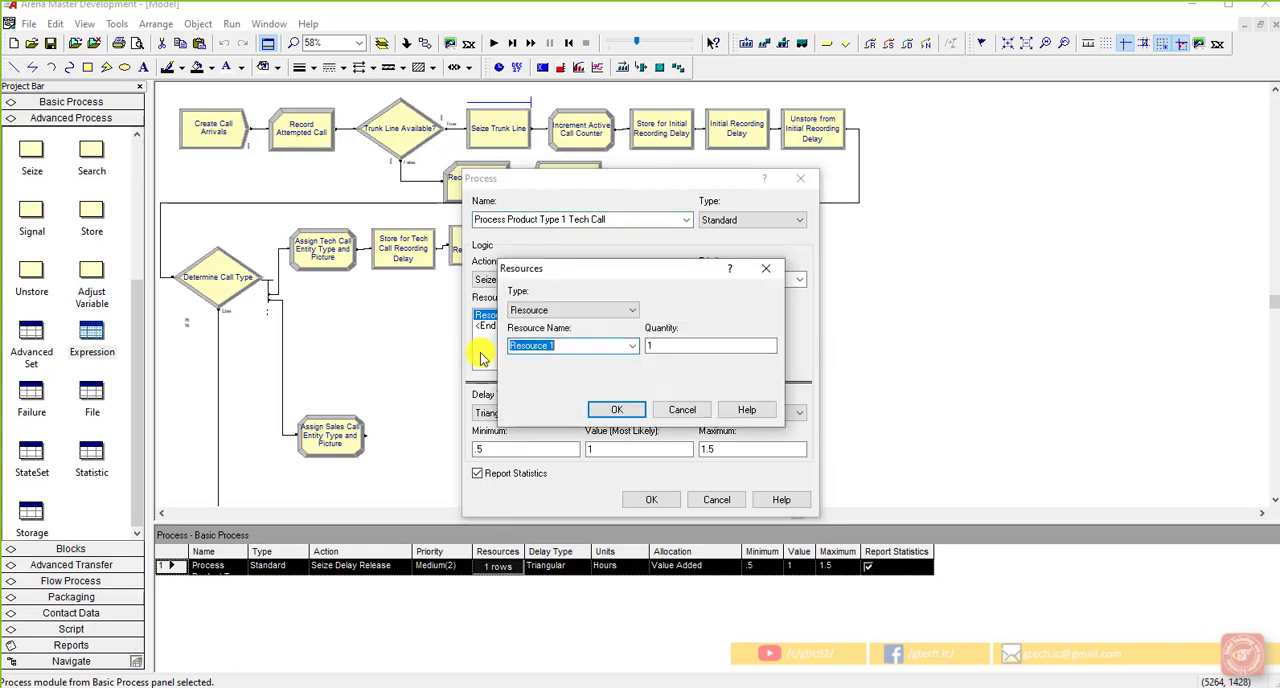
{"action": "type", "text": "Tech"}
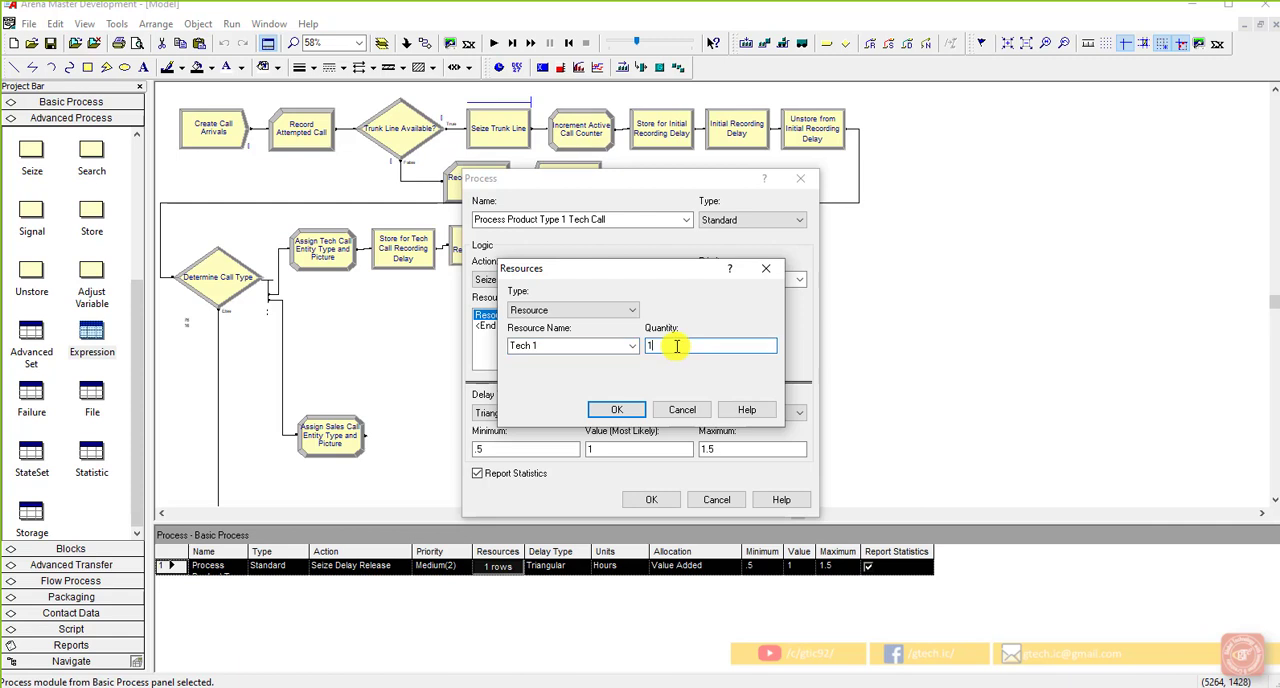
{"action": "left_click", "coordinate": [628, 409]}
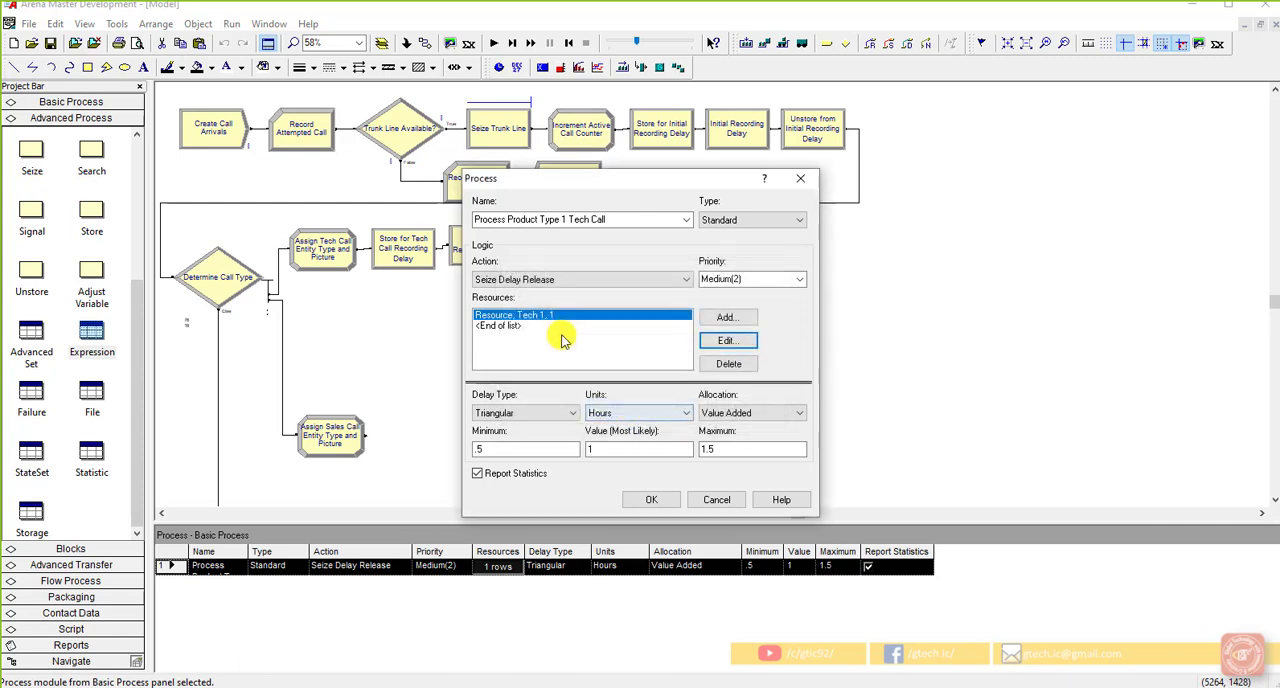
Step: Set the delay type to Expression, insert the Tech Time expression value with the Expression Builder, and accept the process settings
{"action": "left_click", "coordinate": [557, 413]}
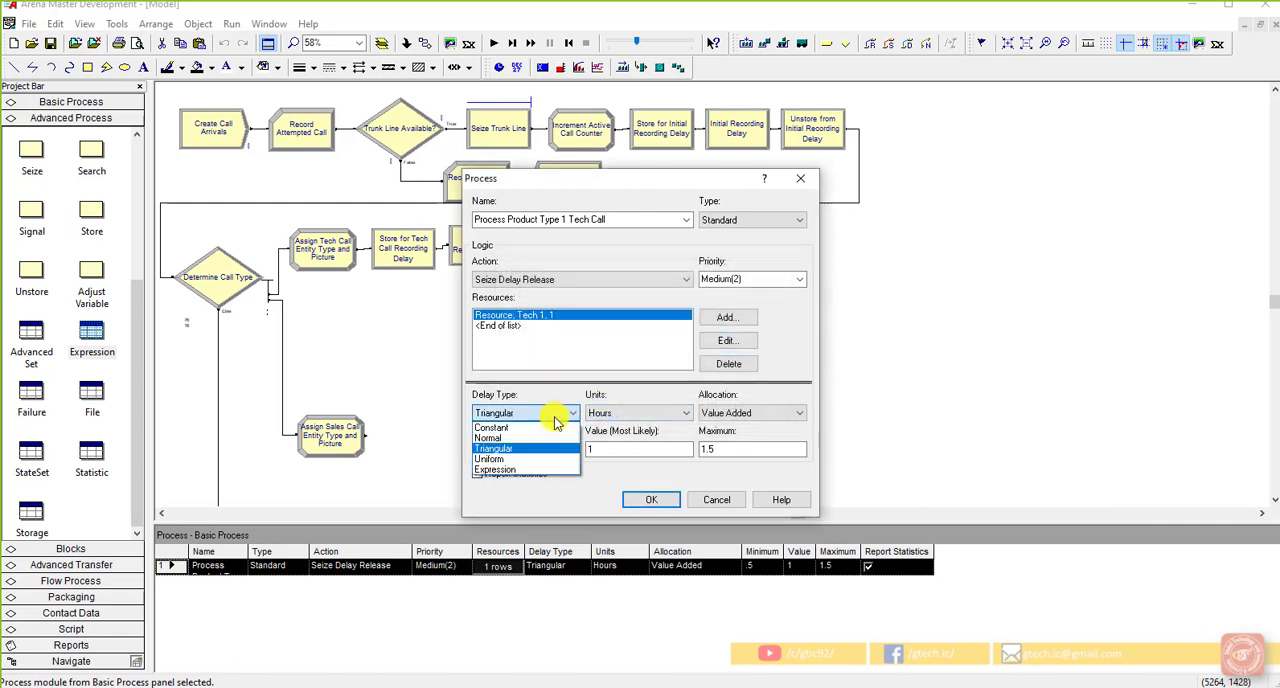
{"action": "left_click", "coordinate": [520, 469]}
{"action": "left_click", "coordinate": [579, 449]}
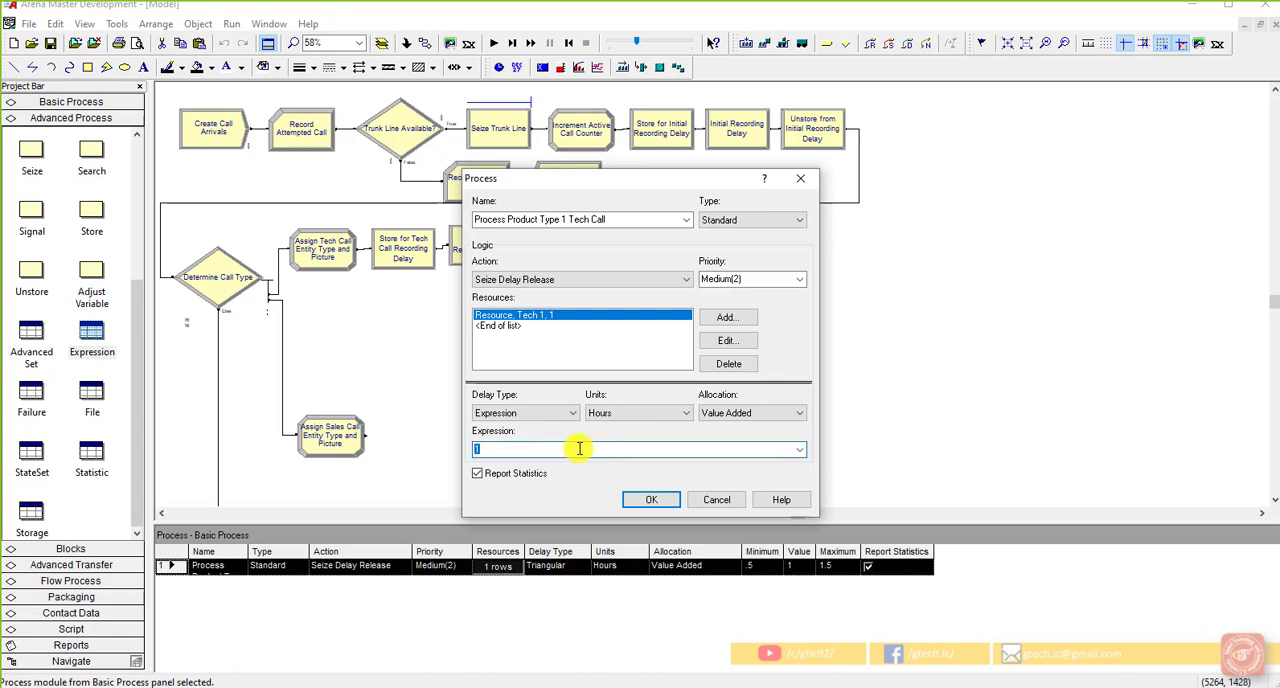
{"action": "right_click", "coordinate": [588, 450]}
{"action": "left_click", "coordinate": [650, 582]}
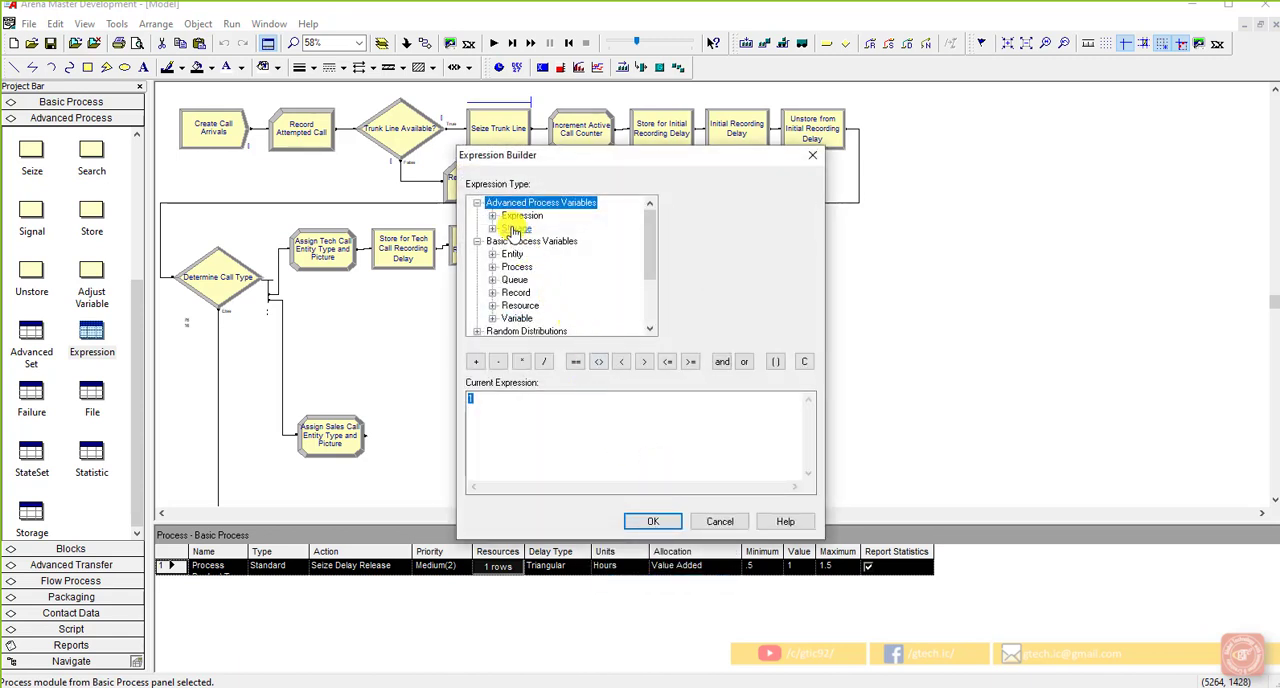
{"action": "double_click", "coordinate": [515, 218]}
{"action": "left_click", "coordinate": [527, 228]}
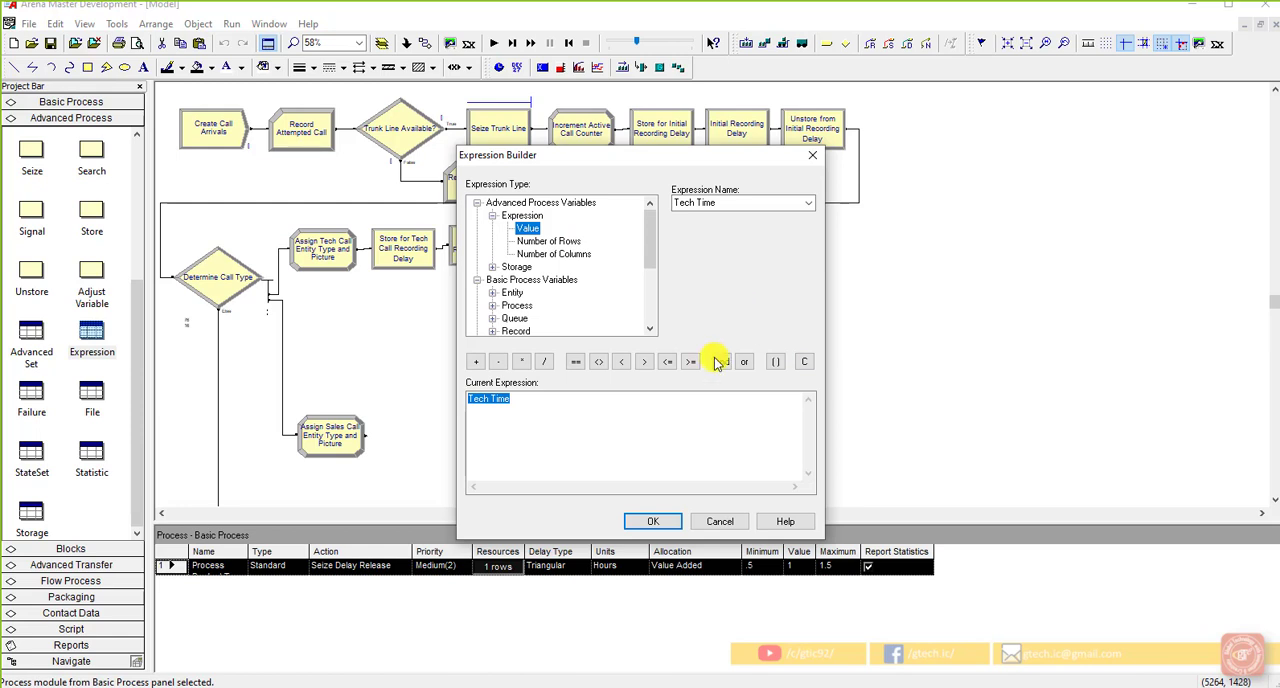
{"action": "left_click", "coordinate": [655, 521]}
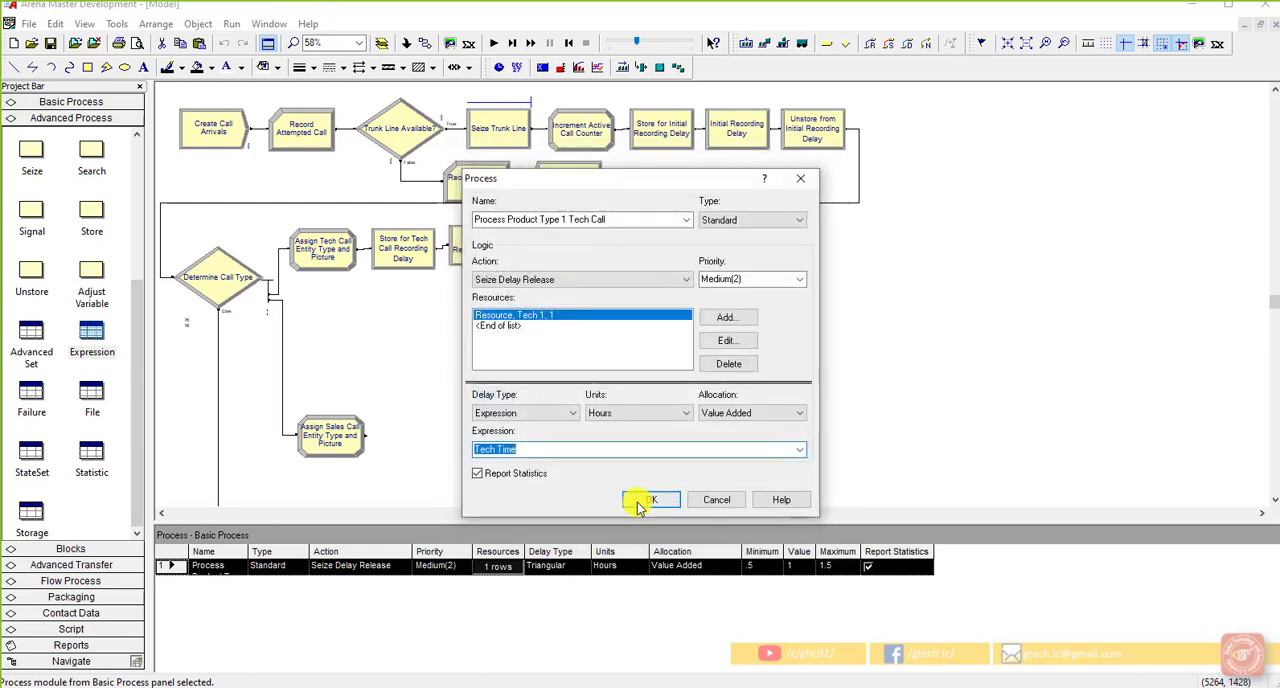
{"action": "left_click", "coordinate": [560, 452]}
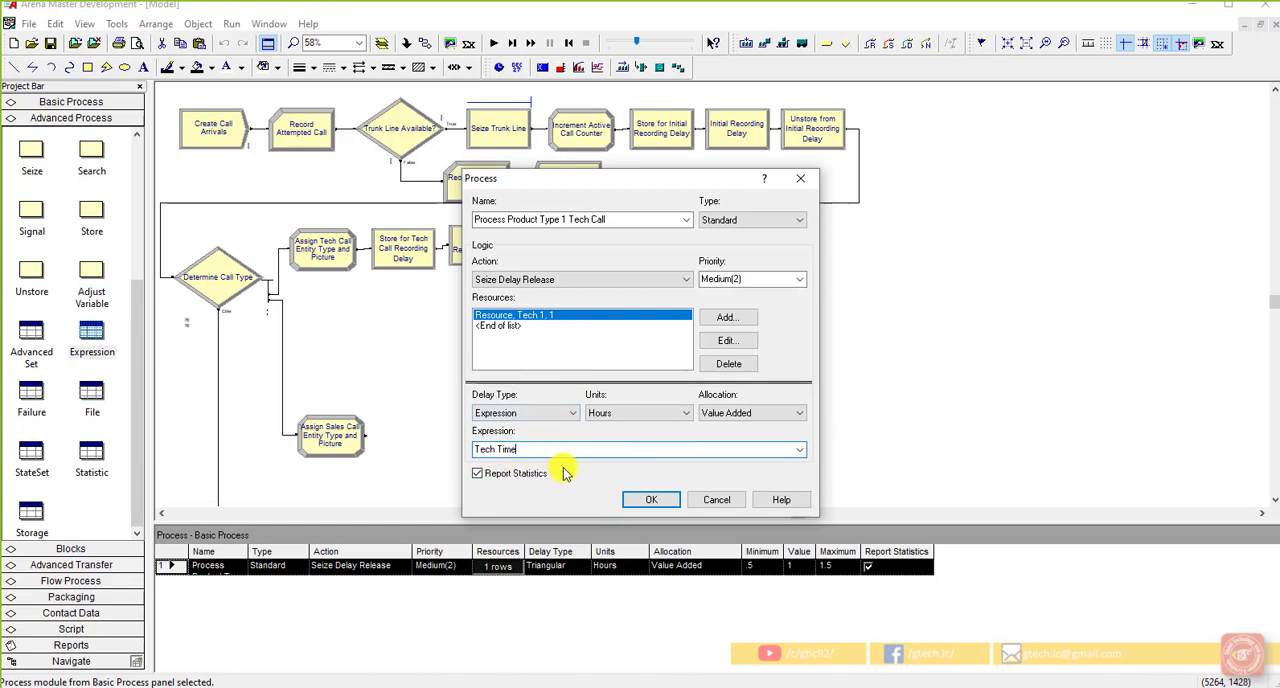
{"action": "left_click", "coordinate": [643, 499]}
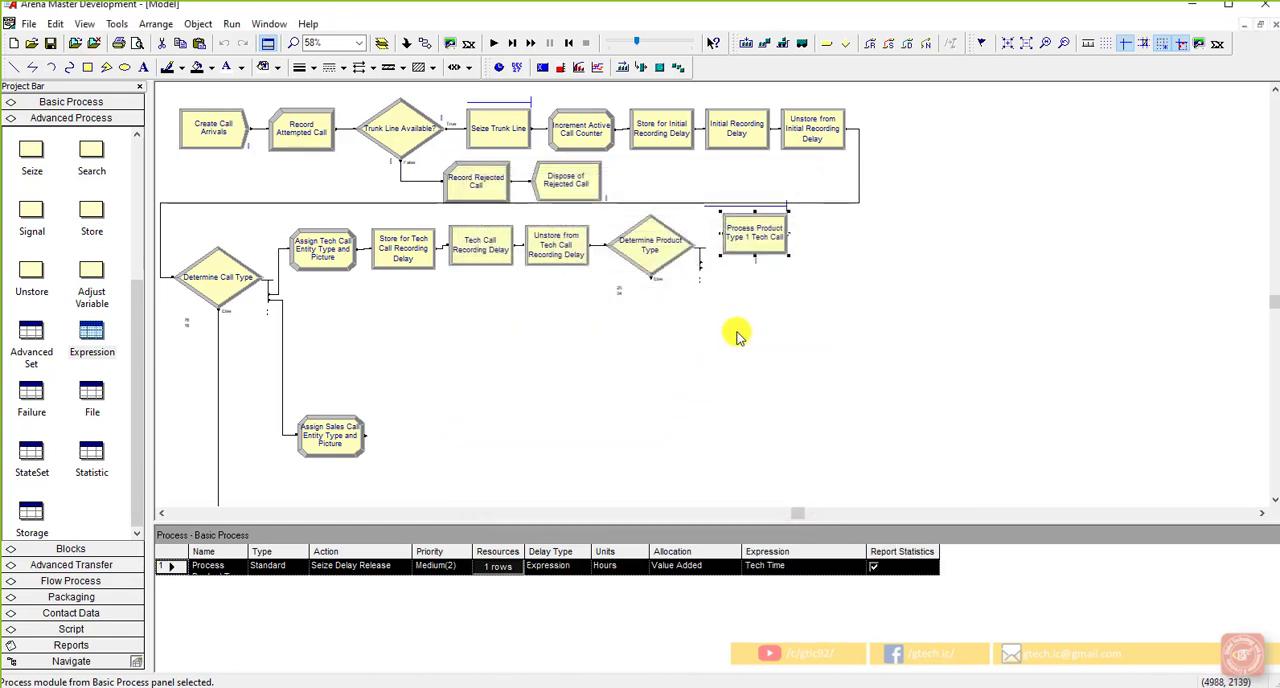
{"action": "left_click", "coordinate": [737, 334]}
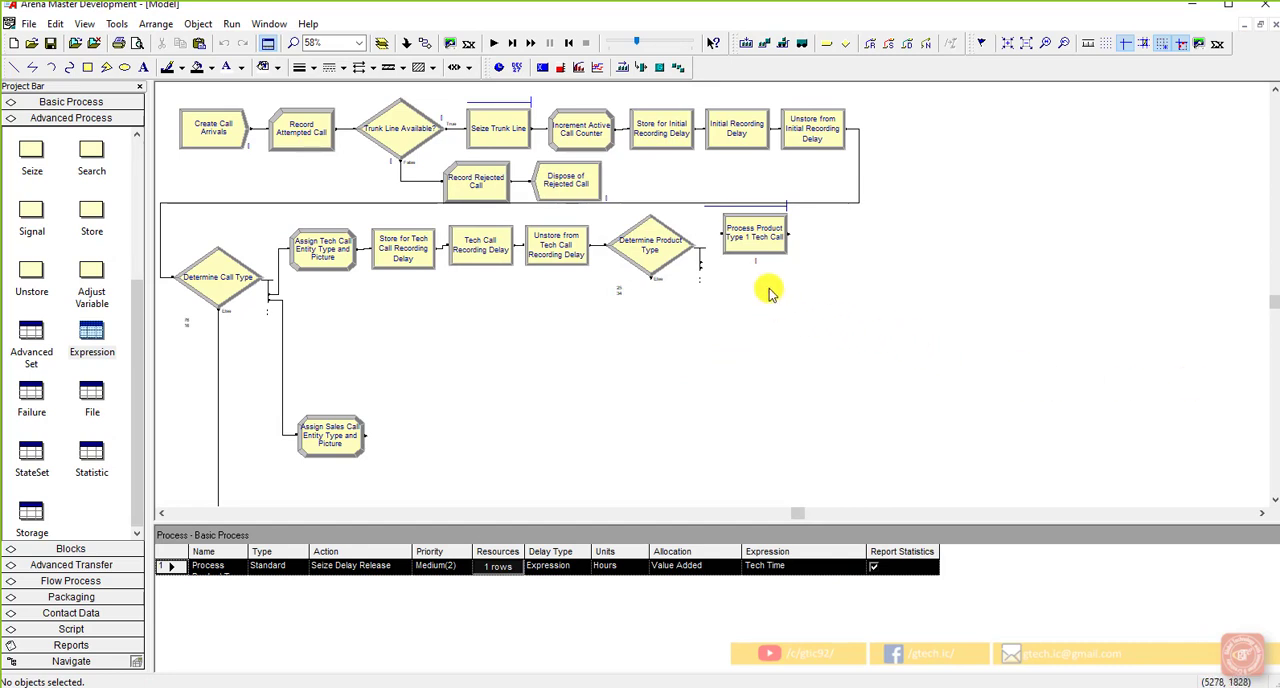
Step: Copy the Process Product Type 1 Tech Call module and paste two copies stacked directly below it
{"action": "left_click", "coordinate": [766, 250]}
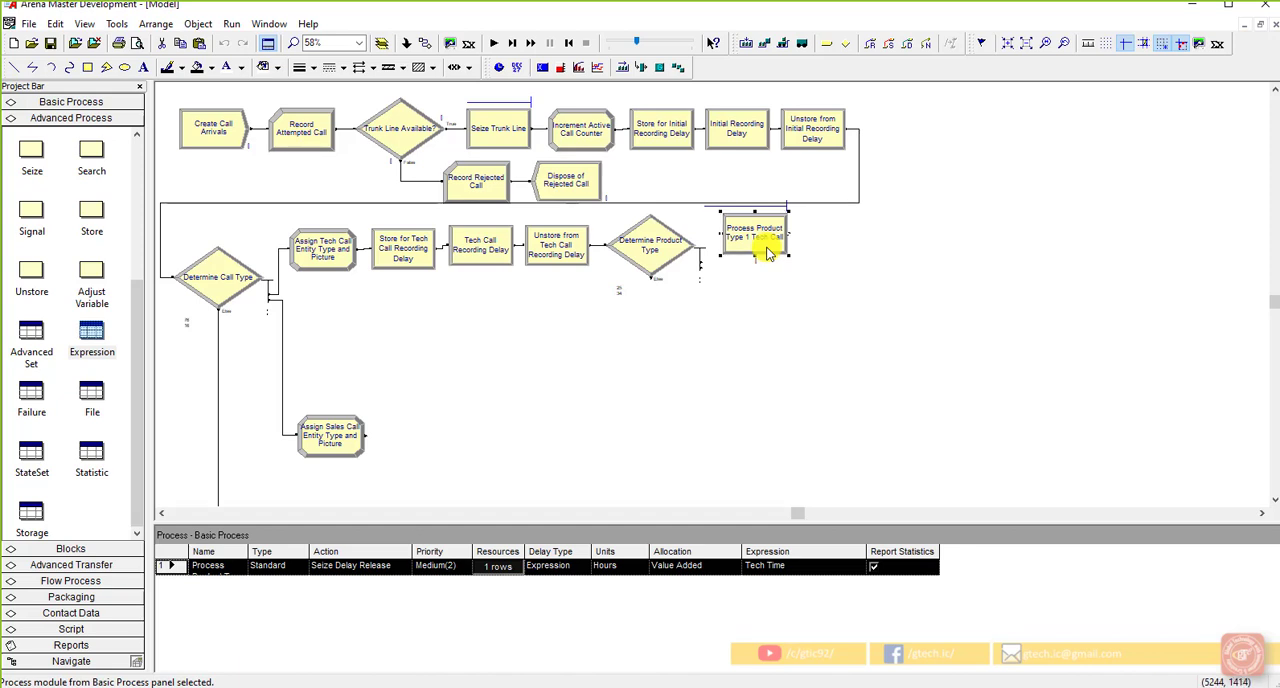
{"action": "left_click", "coordinate": [768, 321]}
{"action": "key", "text": "ctrl+v"}
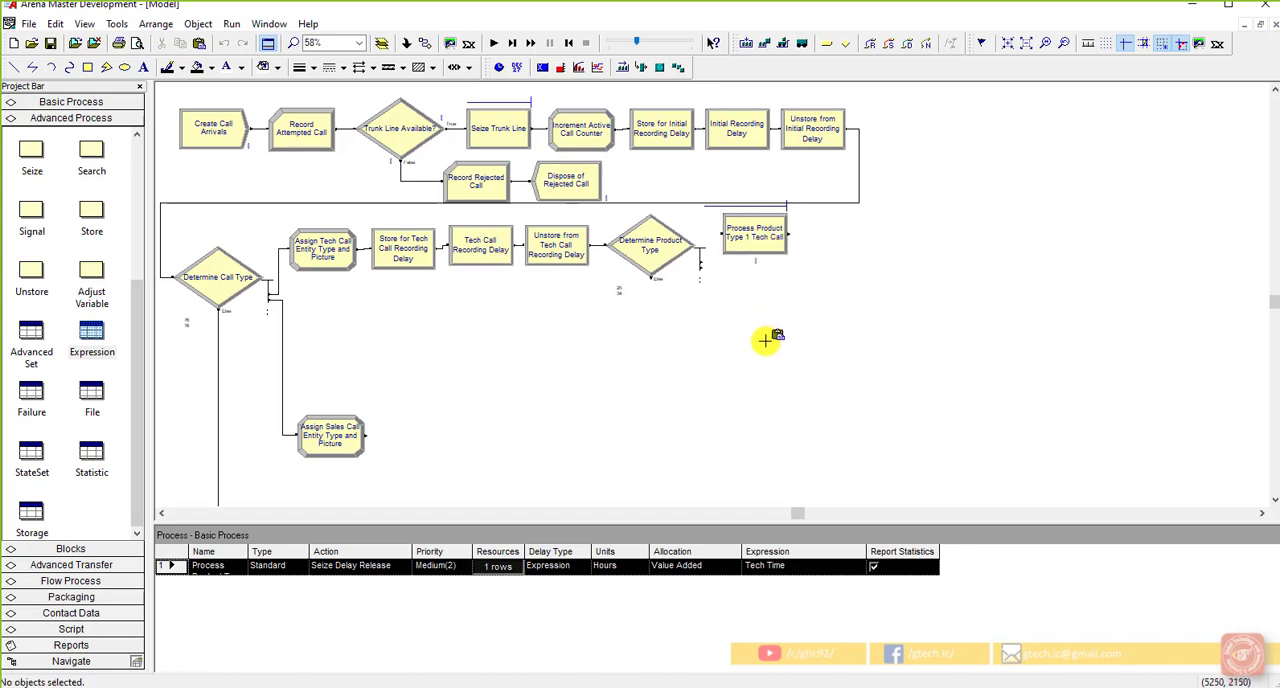
{"action": "left_click", "coordinate": [724, 270]}
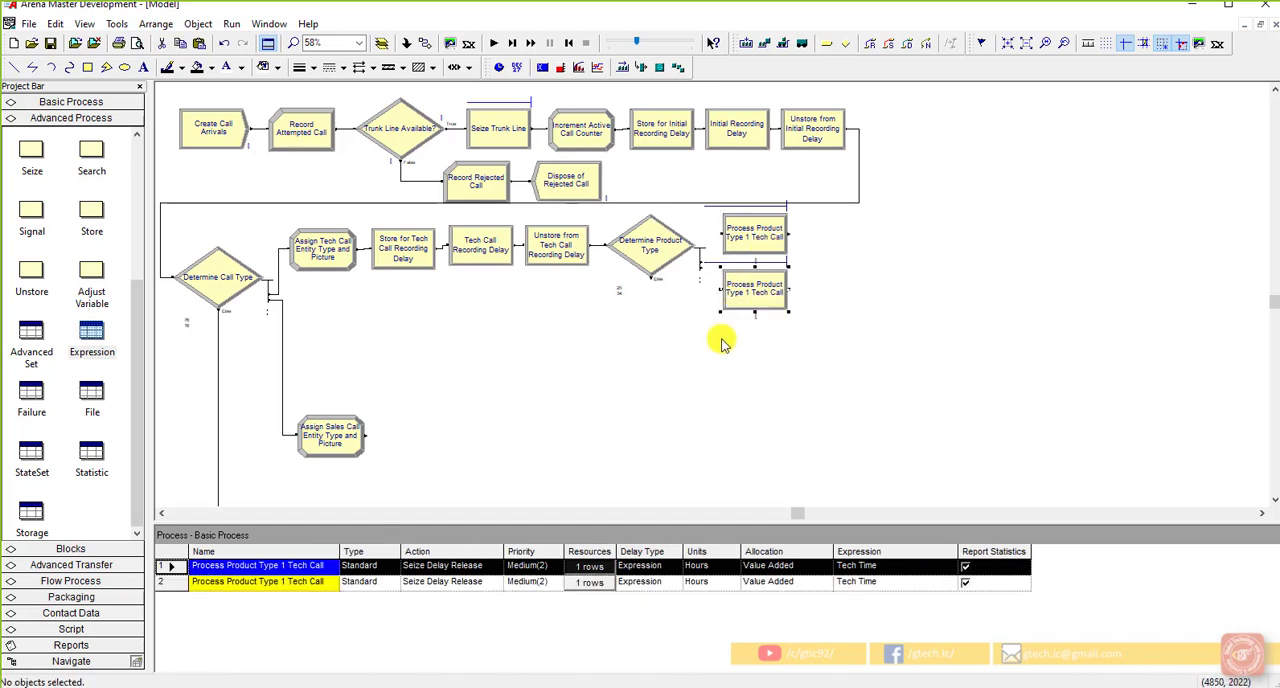
{"action": "key", "text": "ctrl+v"}
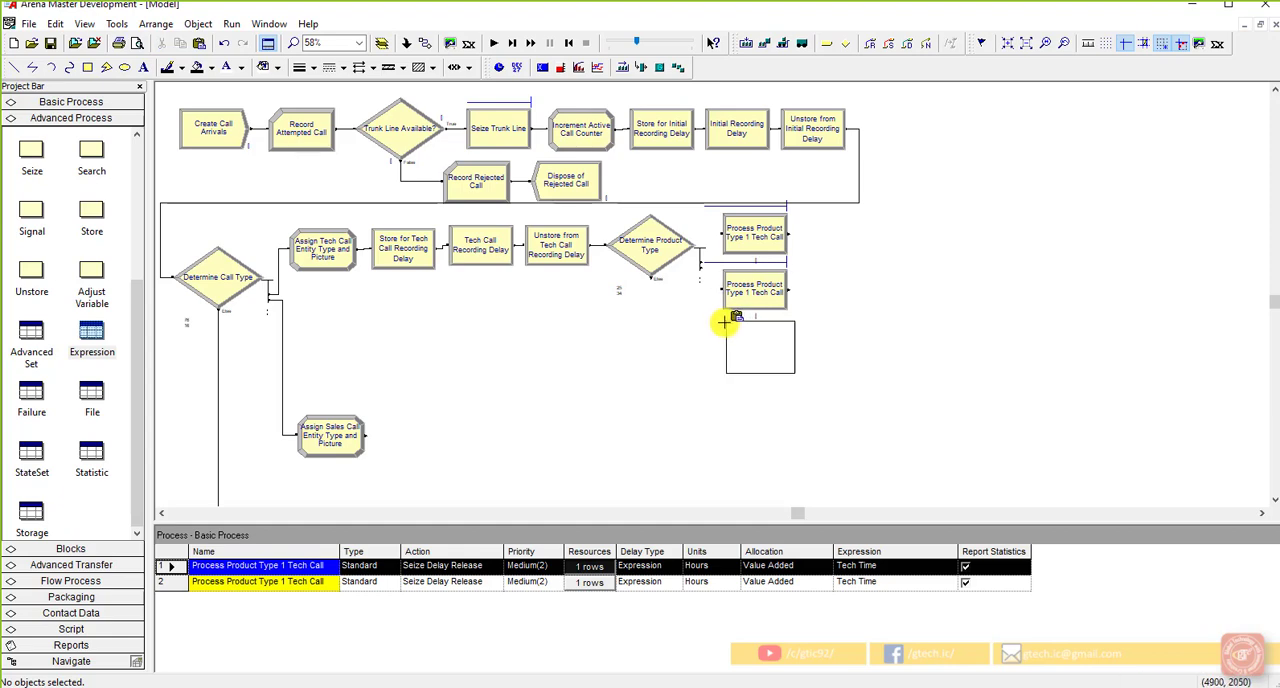
{"action": "left_click", "coordinate": [724, 322]}
Step: Rename the first pasted process to "Process Product Type 2 Tech Call" and change its resource to "Tech 2"
{"action": "double_click", "coordinate": [752, 289]}
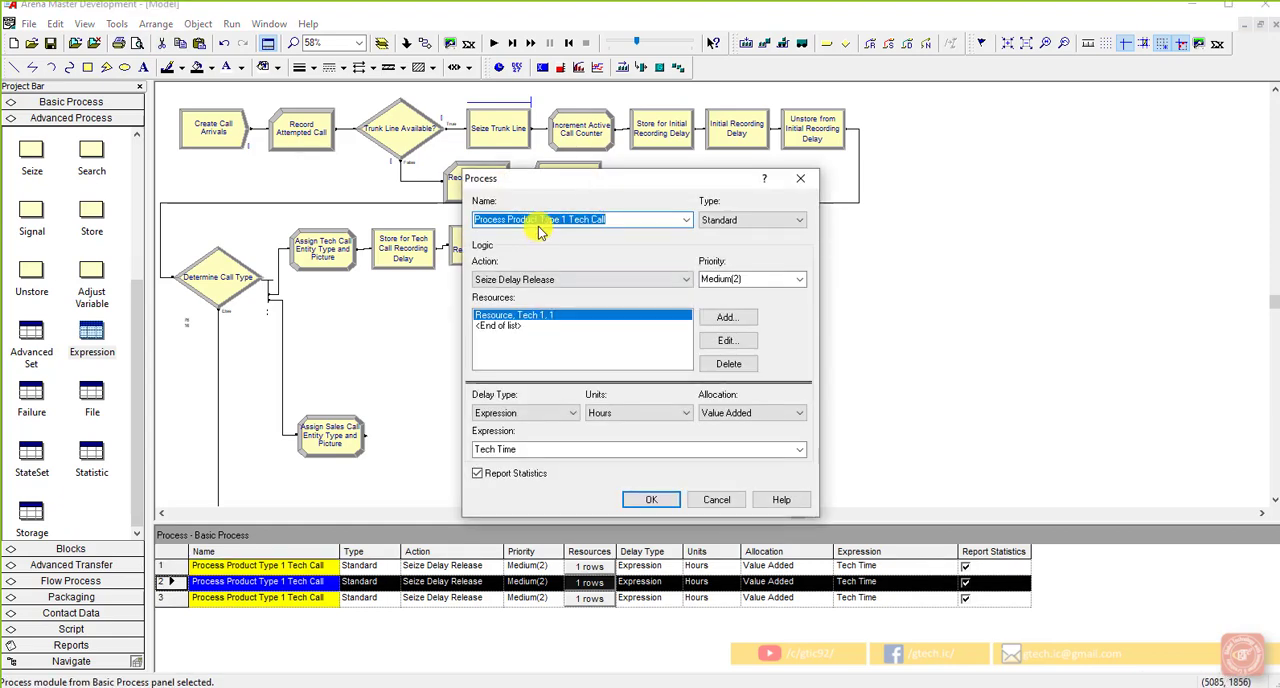
{"action": "left_click", "coordinate": [565, 219]}
{"action": "key", "text": "BackSpace"}
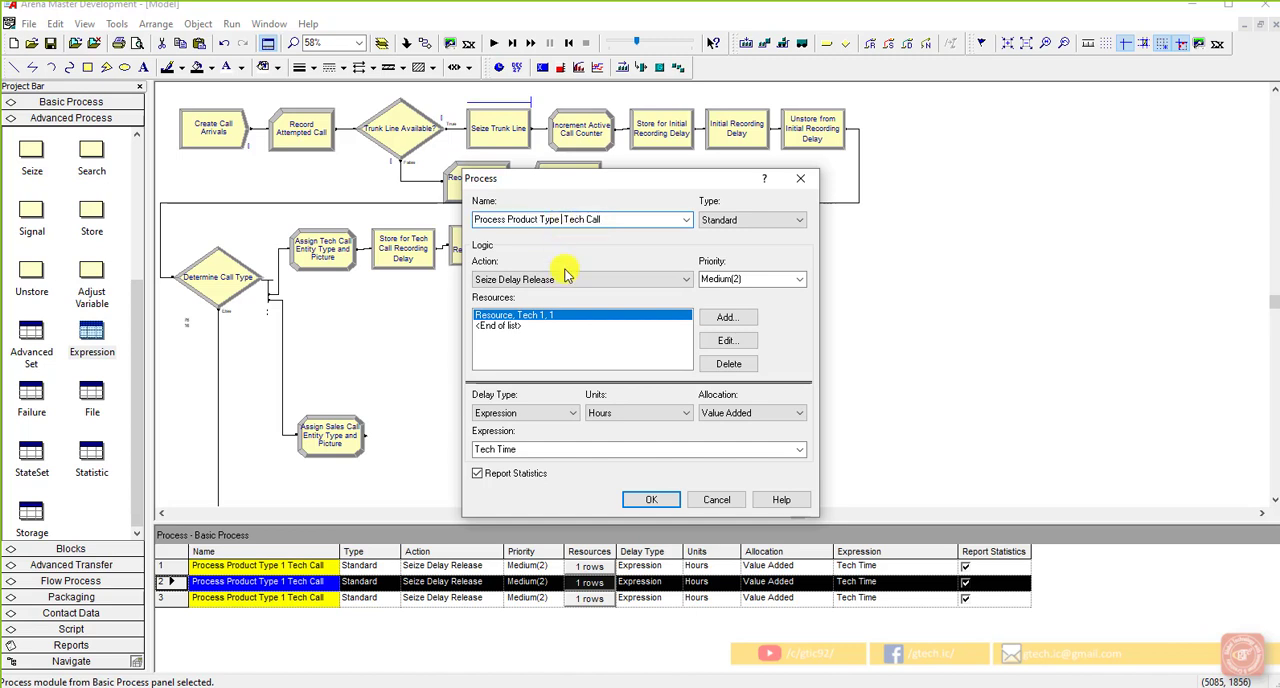
{"action": "type", "text": "2"}
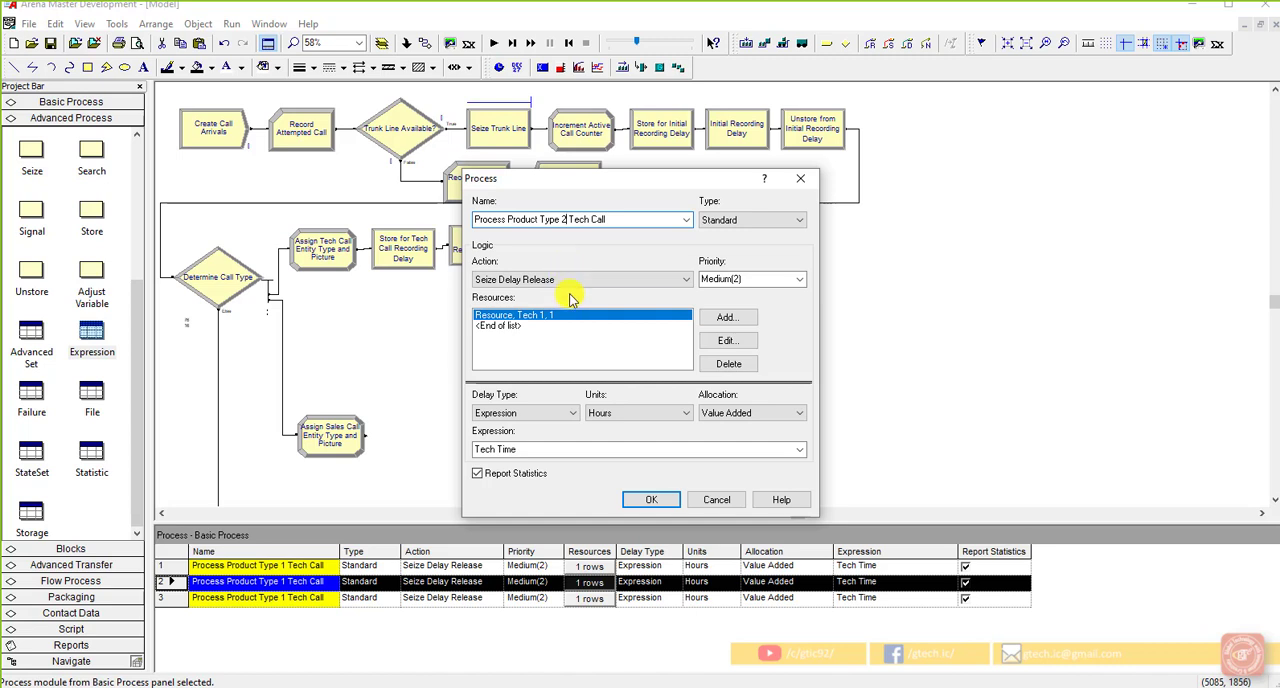
{"action": "left_click", "coordinate": [726, 340]}
{"action": "left_click", "coordinate": [545, 346]}
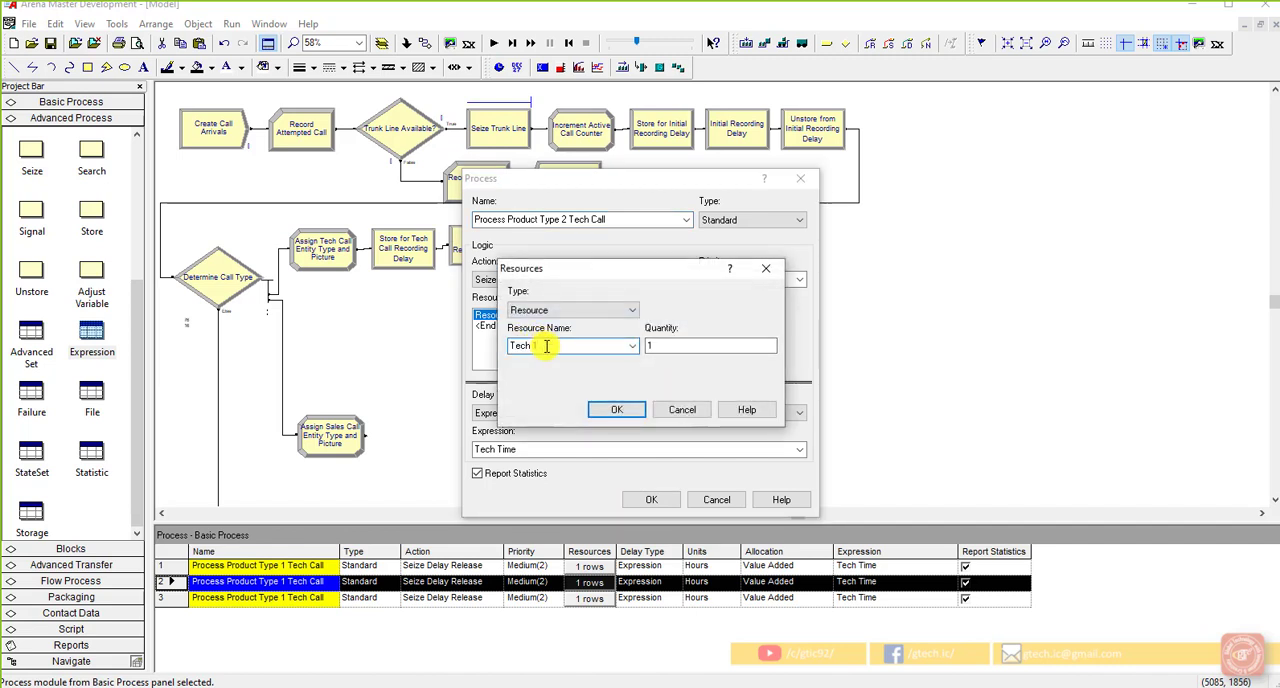
{"action": "key", "text": "BackSpace"}
{"action": "type", "text": "2"}
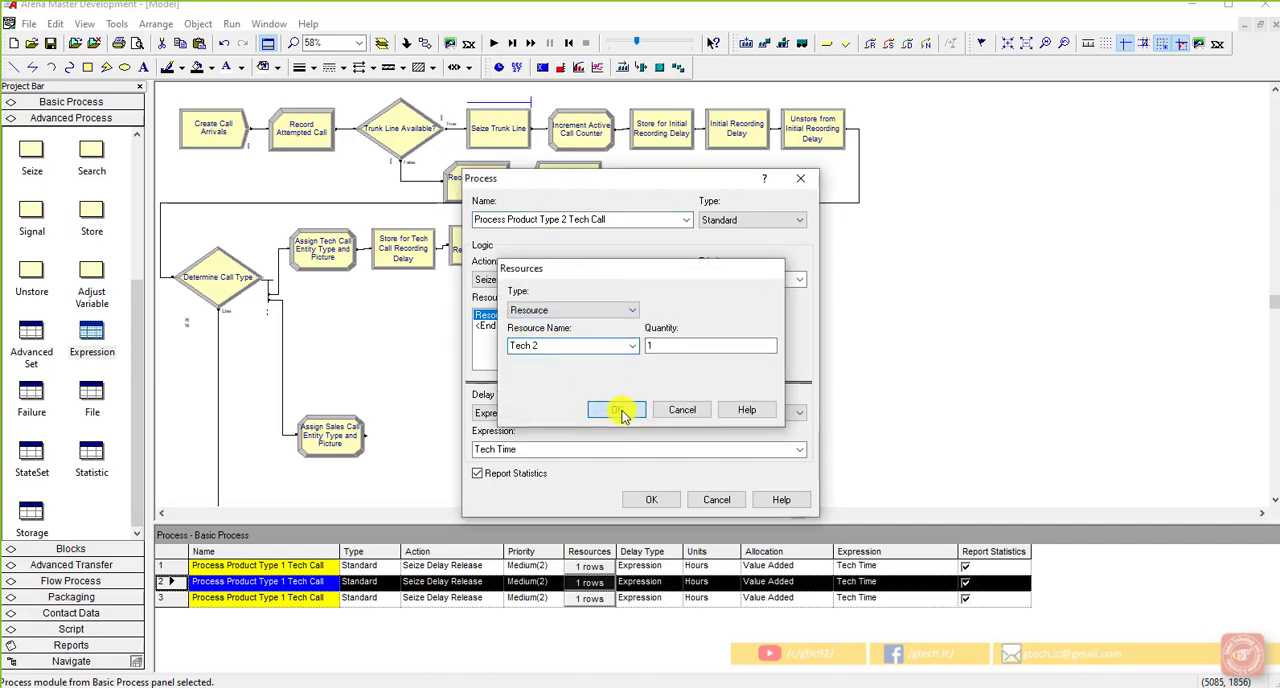
{"action": "left_click", "coordinate": [616, 409]}
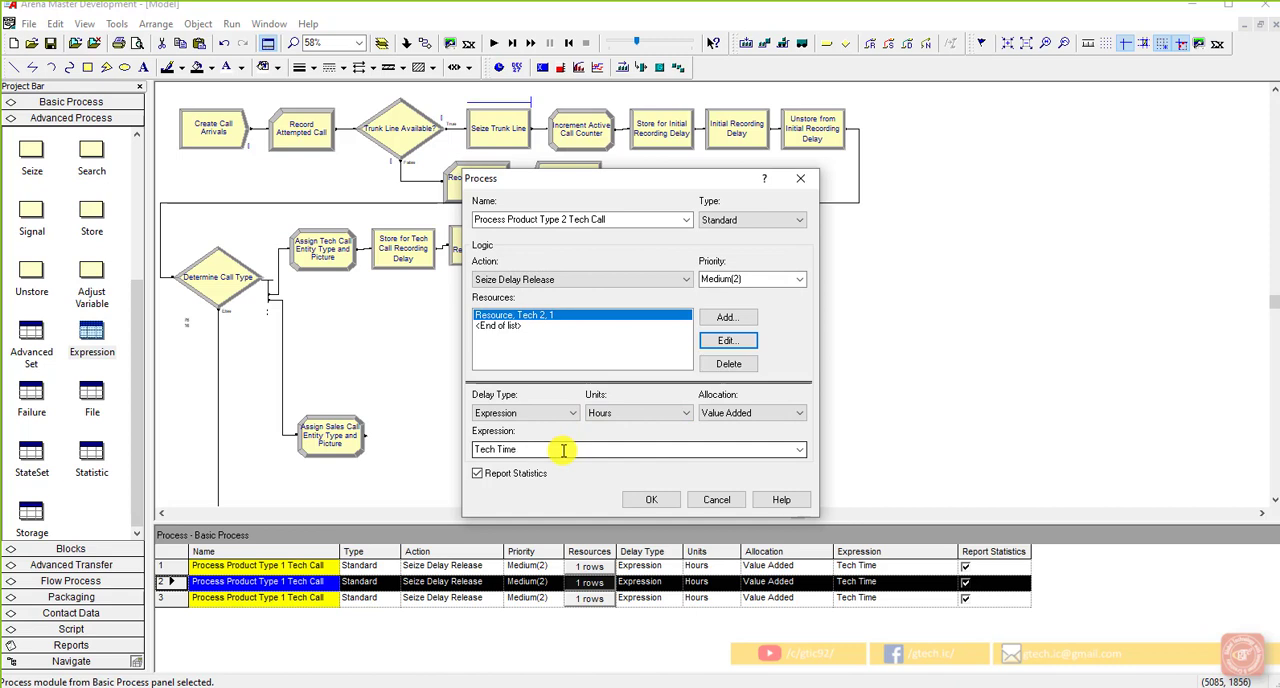
{"action": "left_click", "coordinate": [645, 499]}
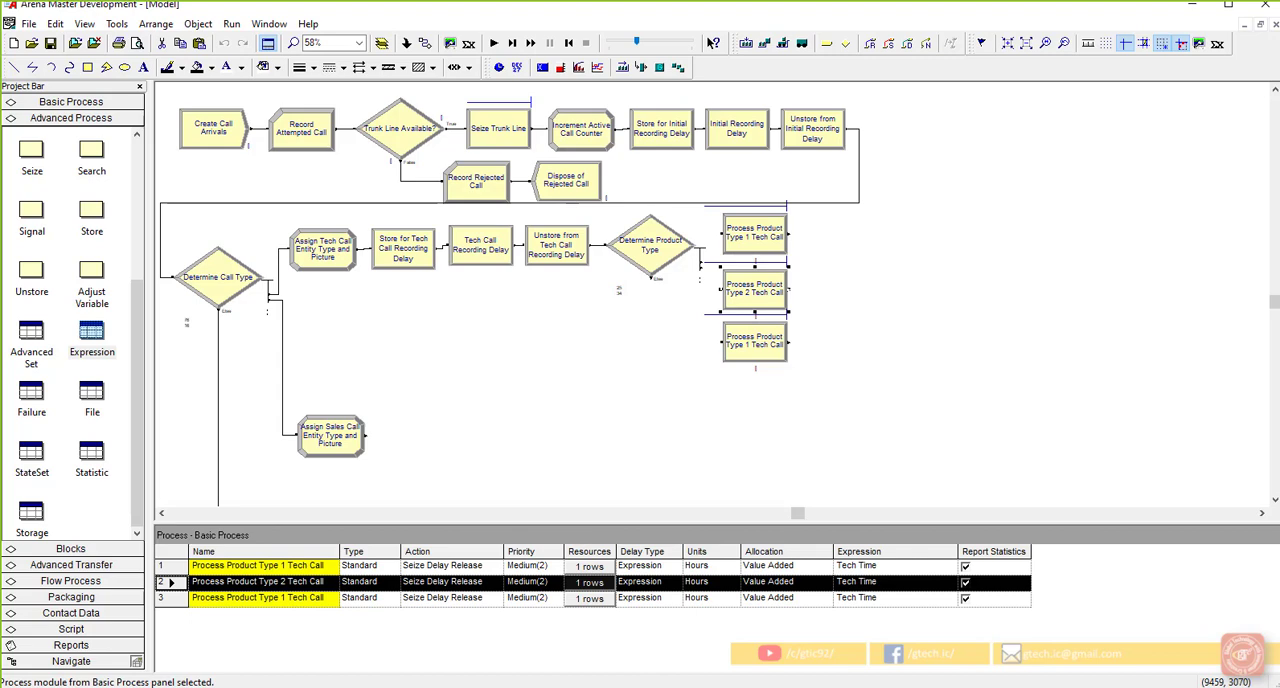
Step: Change the lowest process copy's resource to "Tech 3" and rename the module "Process Product Type 3 Tech Call"
{"action": "double_click", "coordinate": [755, 345]}
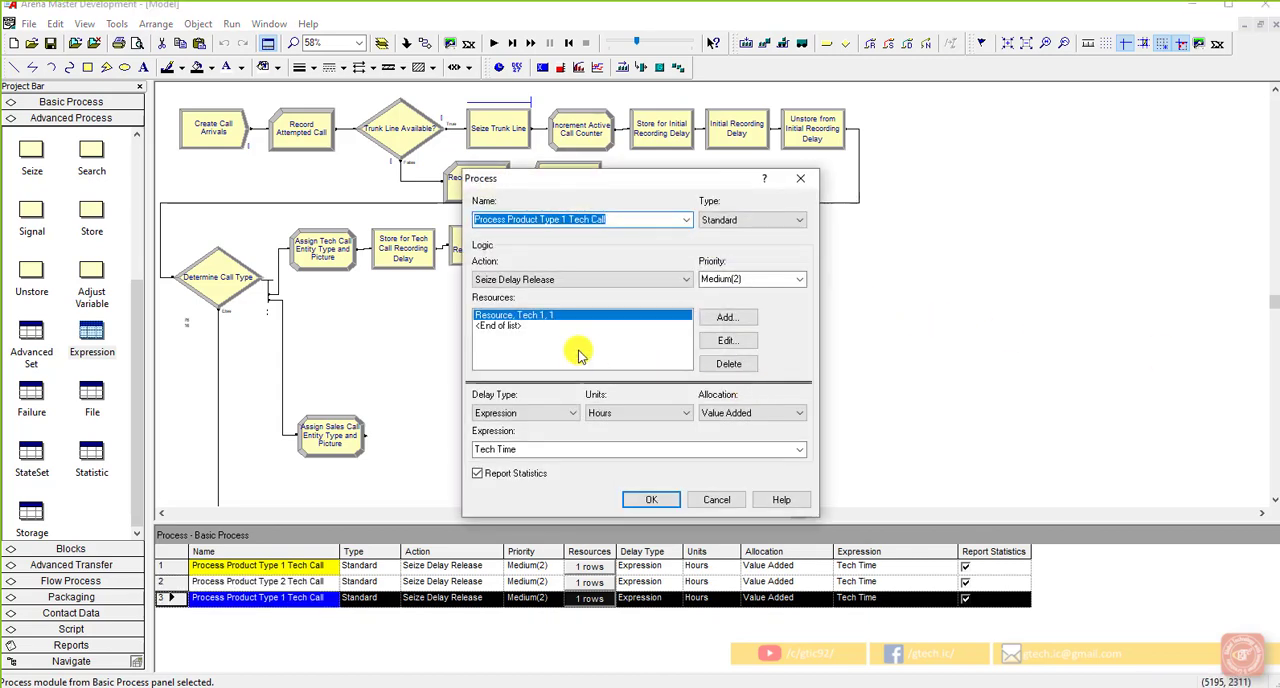
{"action": "left_click", "coordinate": [727, 340]}
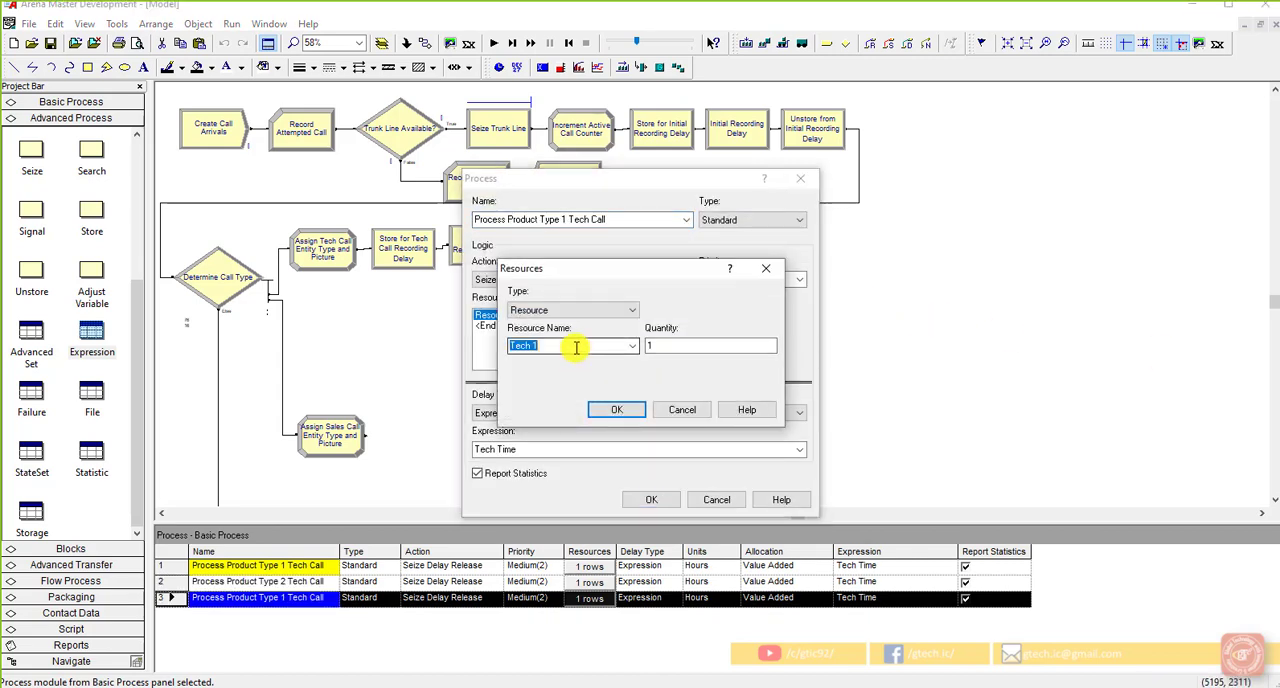
{"action": "double_click", "coordinate": [576, 348]}
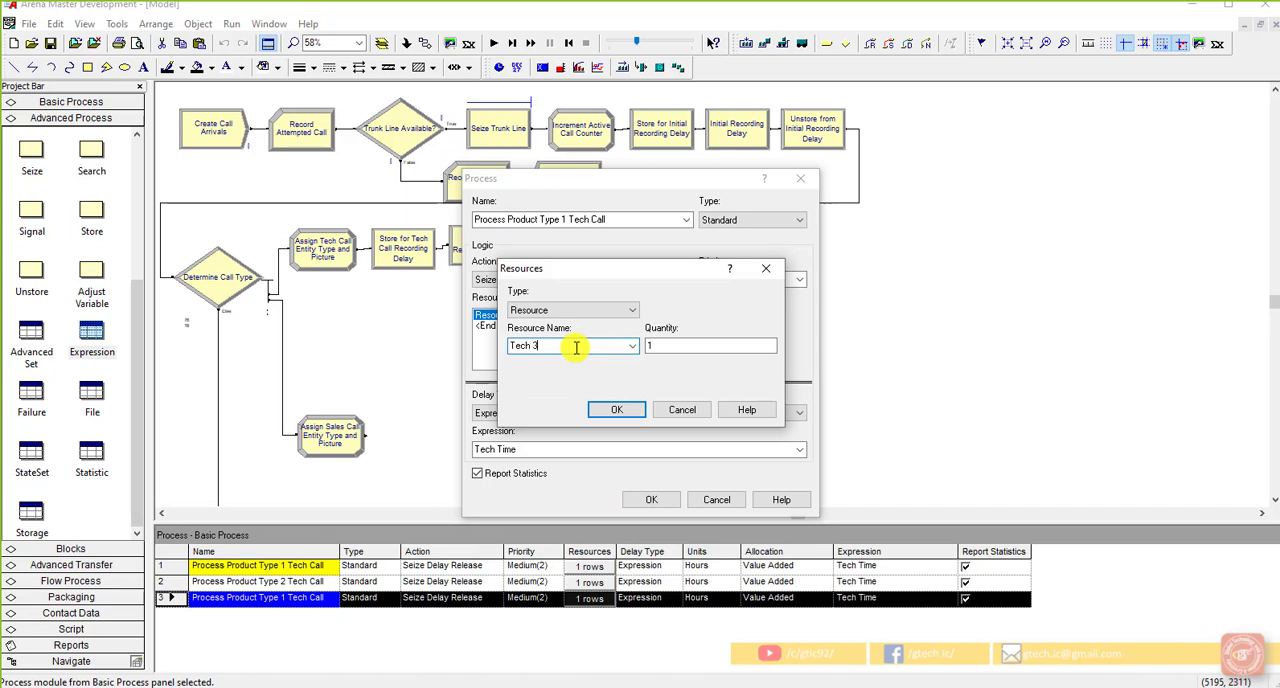
{"action": "left_click", "coordinate": [615, 409]}
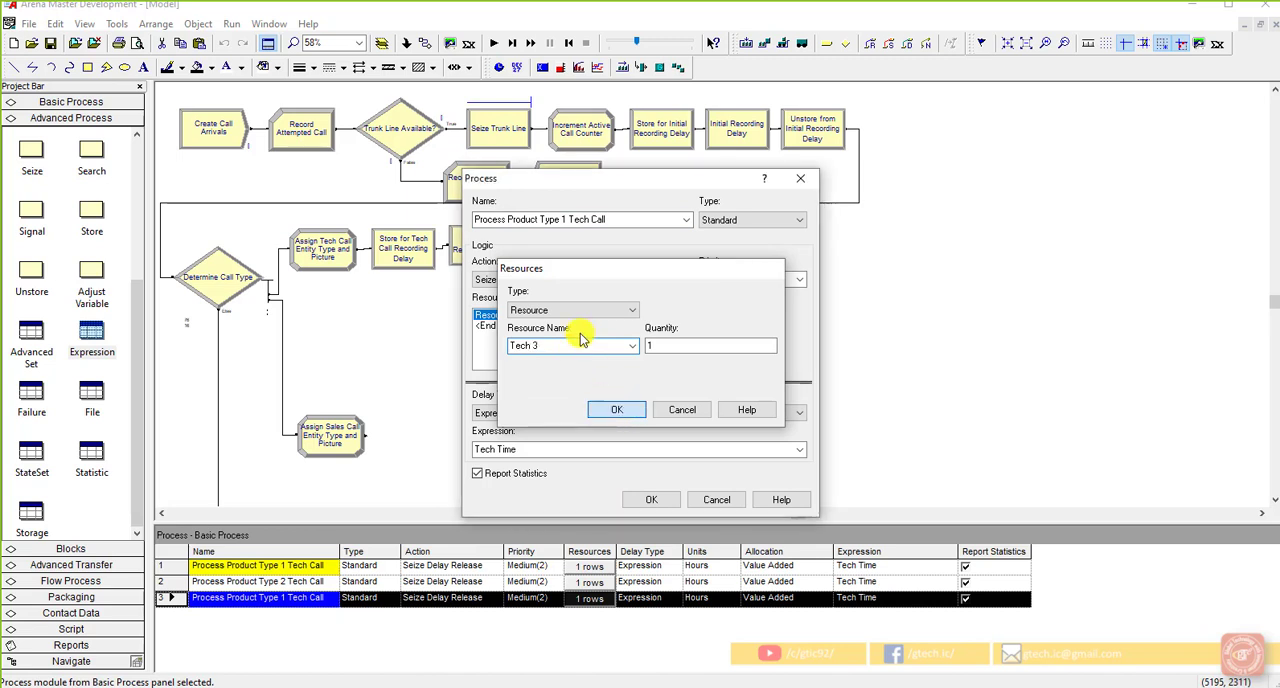
{"action": "left_click", "coordinate": [563, 219]}
{"action": "double_click", "coordinate": [563, 219]}
{"action": "type", "text": "3"}
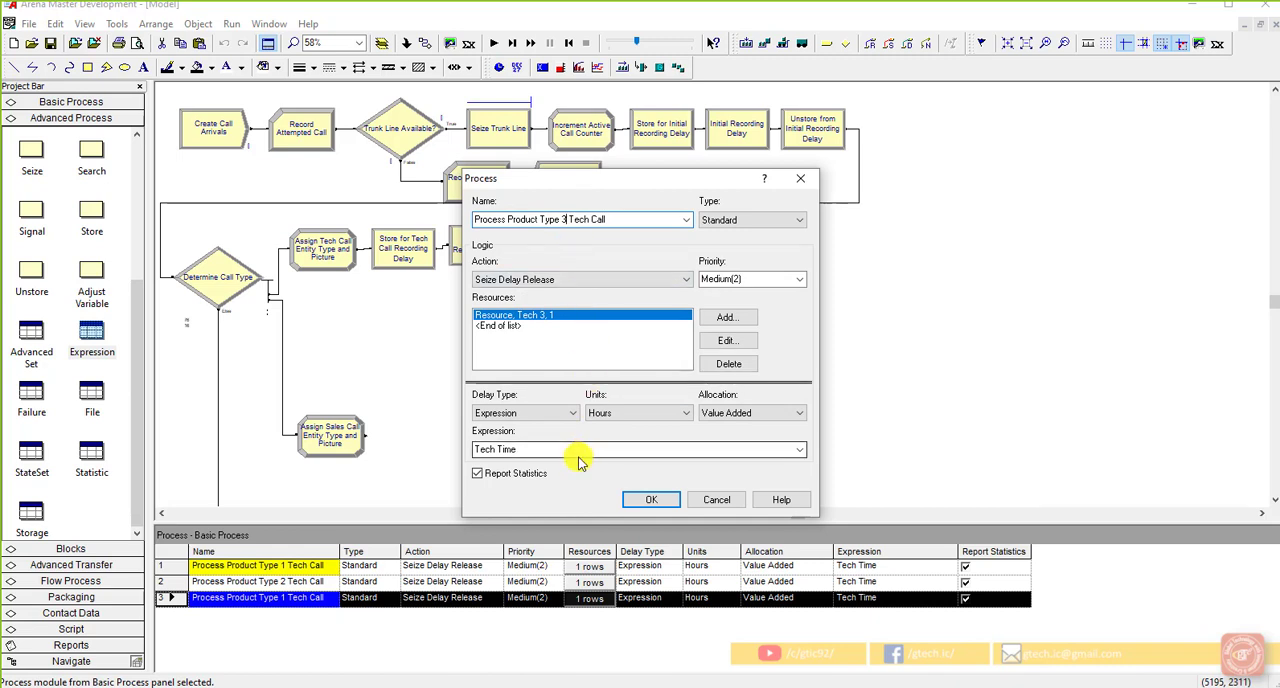
{"action": "left_click", "coordinate": [630, 499]}
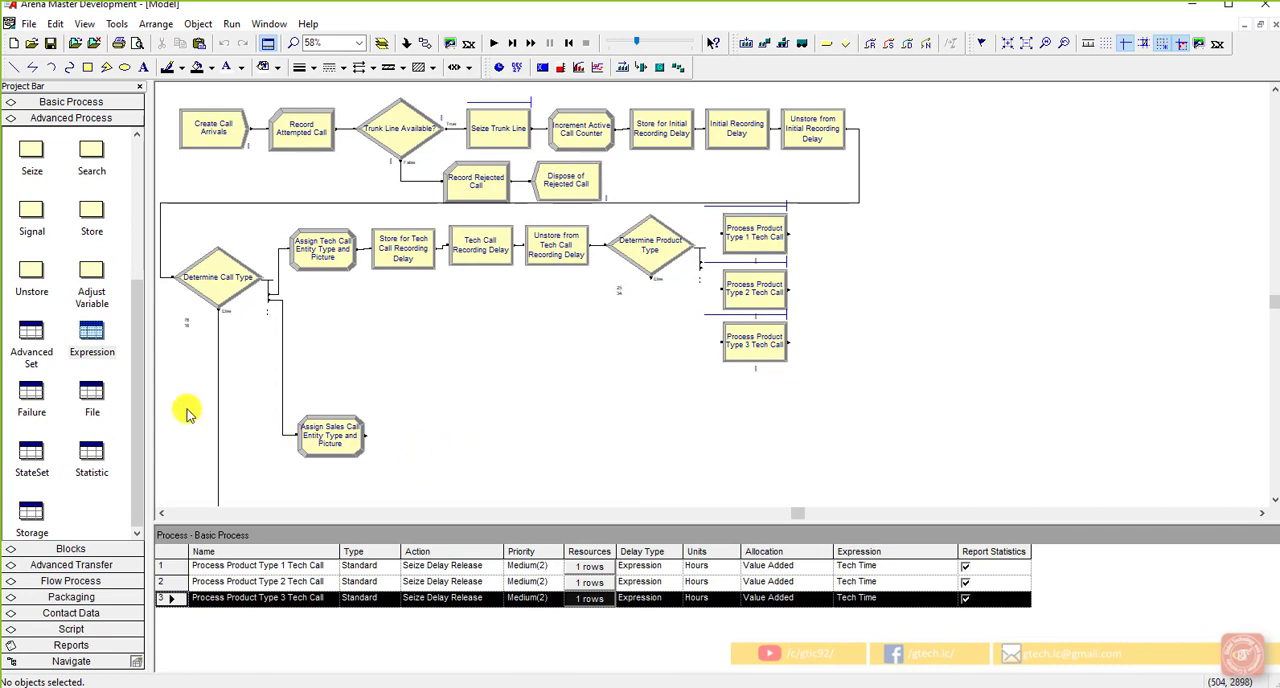
Step: In the Resource data module, set the capacities of Tech 1 to 2, Tech 2 to 3 and Tech 3 to 3
{"action": "left_click", "coordinate": [80, 102]}
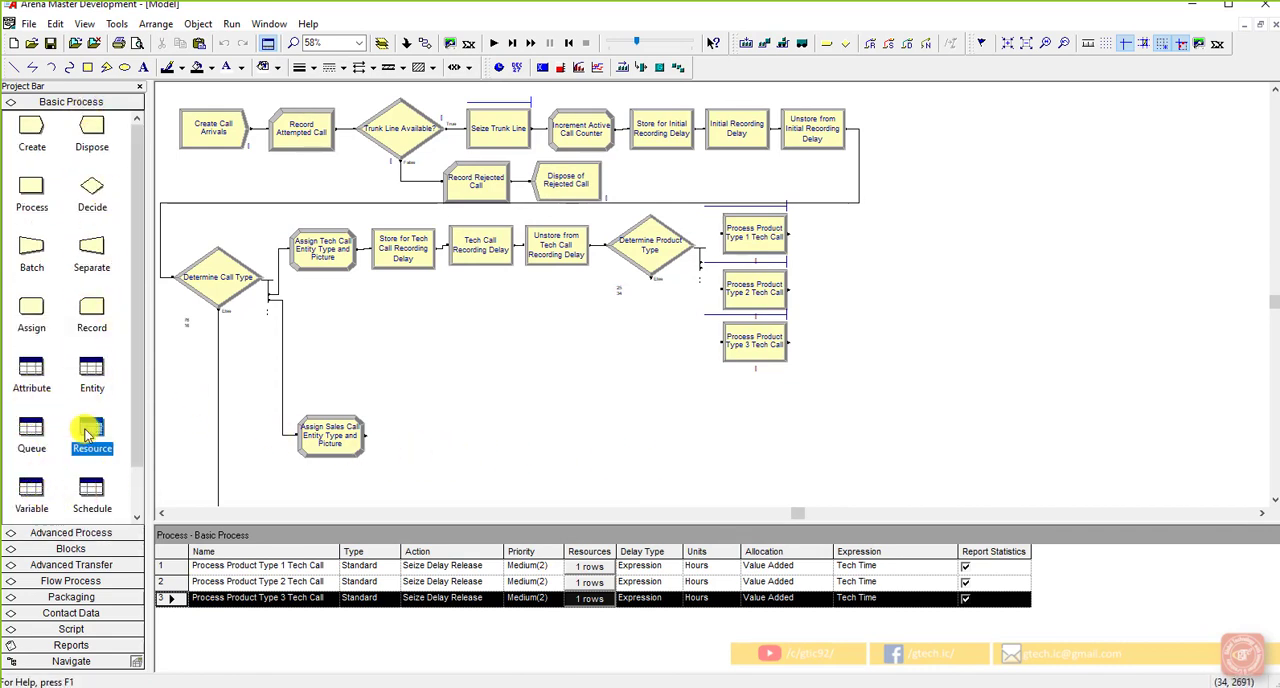
{"action": "left_click", "coordinate": [88, 432]}
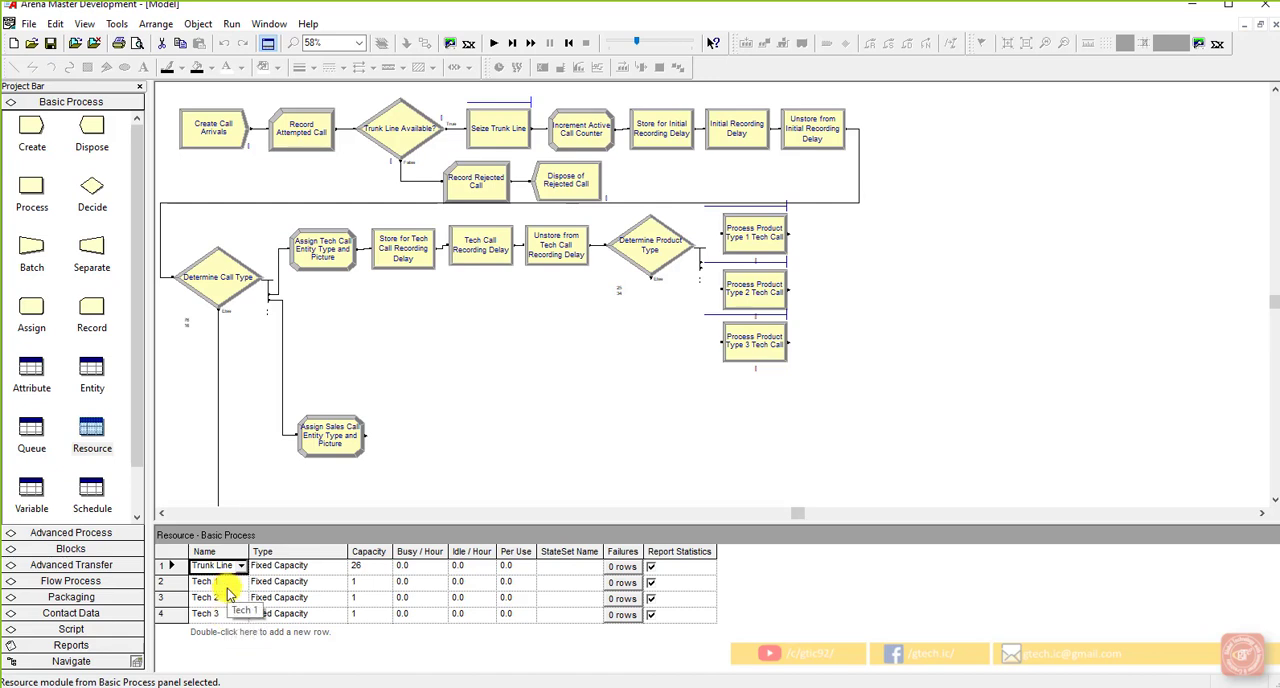
{"action": "left_click", "coordinate": [376, 587]}
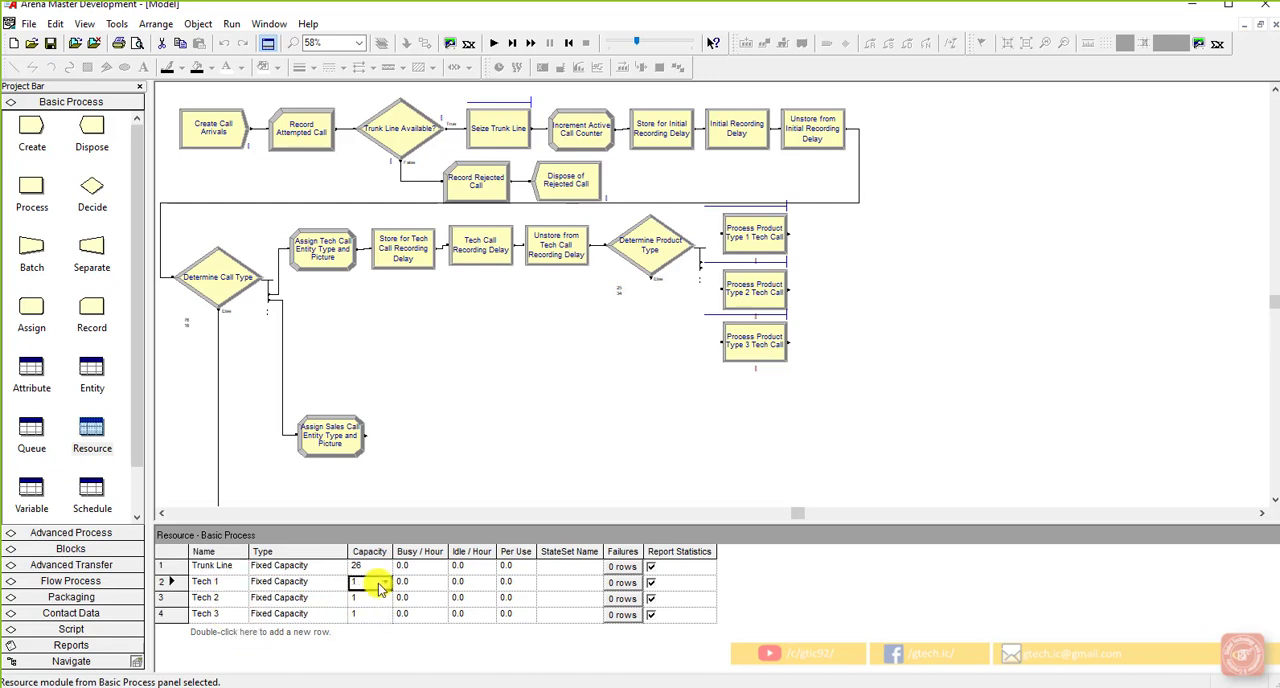
{"action": "double_click", "coordinate": [378, 586]}
{"action": "type", "text": "2"}
{"action": "double_click", "coordinate": [362, 600]}
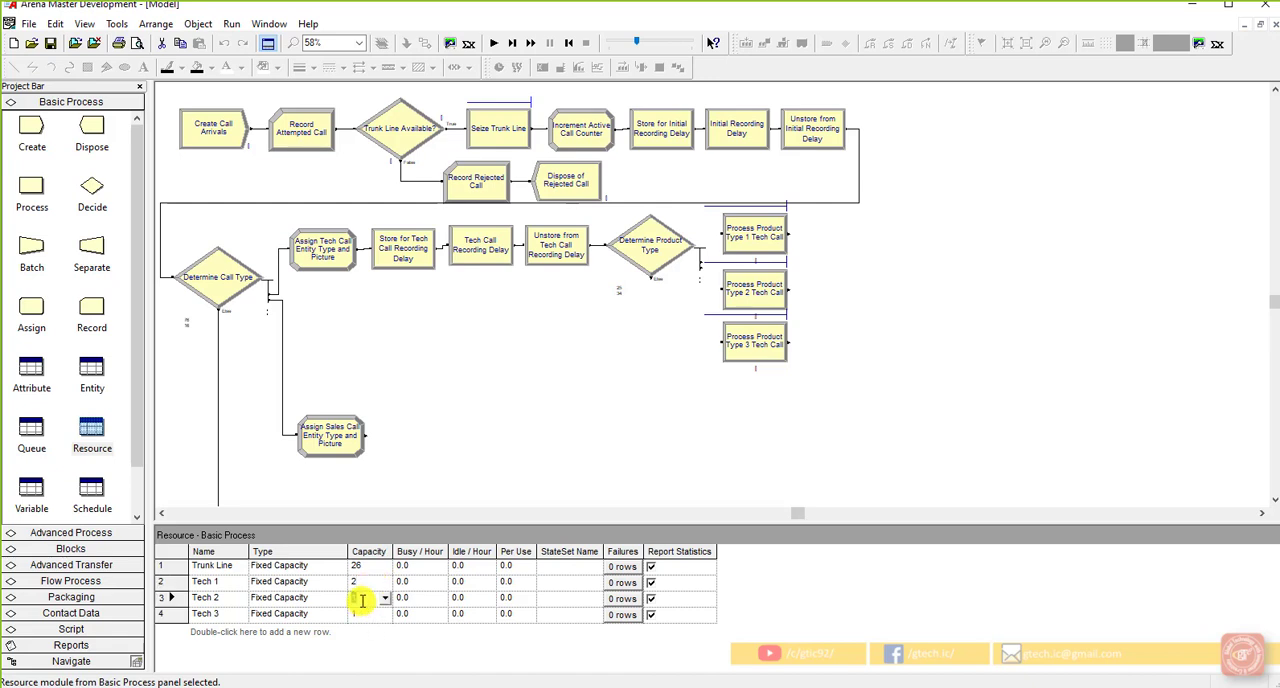
{"action": "type", "text": "3"}
{"action": "double_click", "coordinate": [362, 613]}
{"action": "type", "text": "3"}
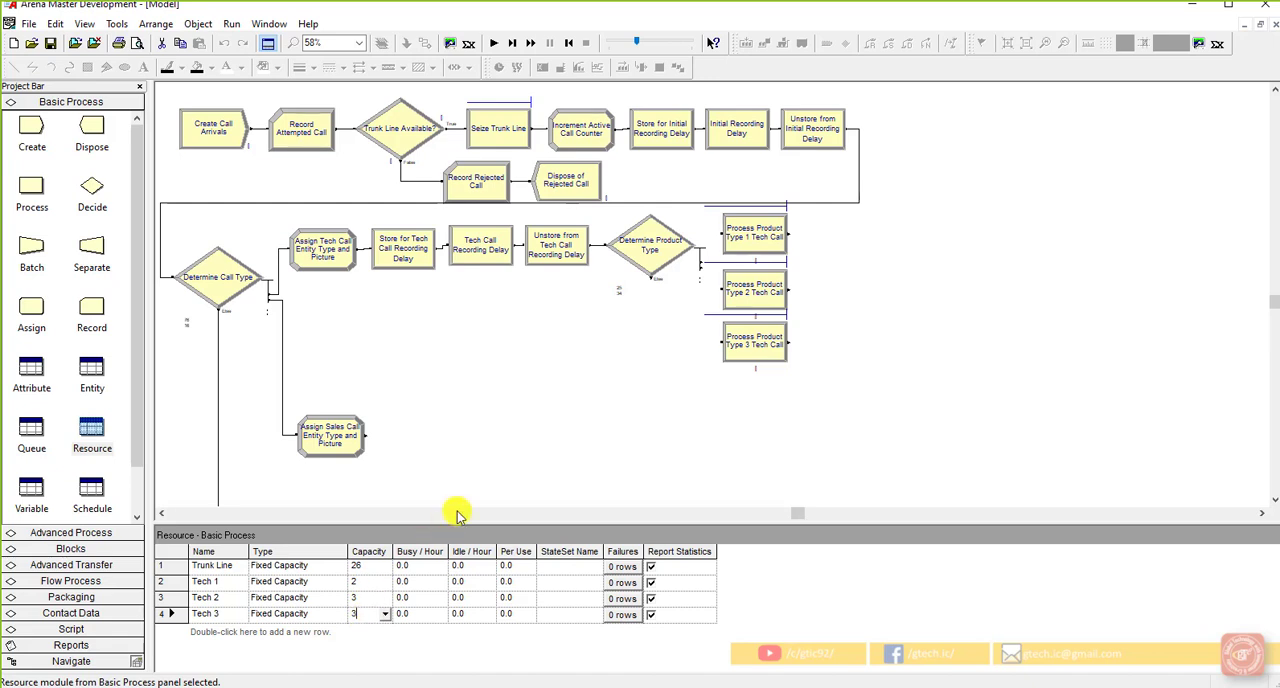
{"action": "left_click", "coordinate": [487, 492]}
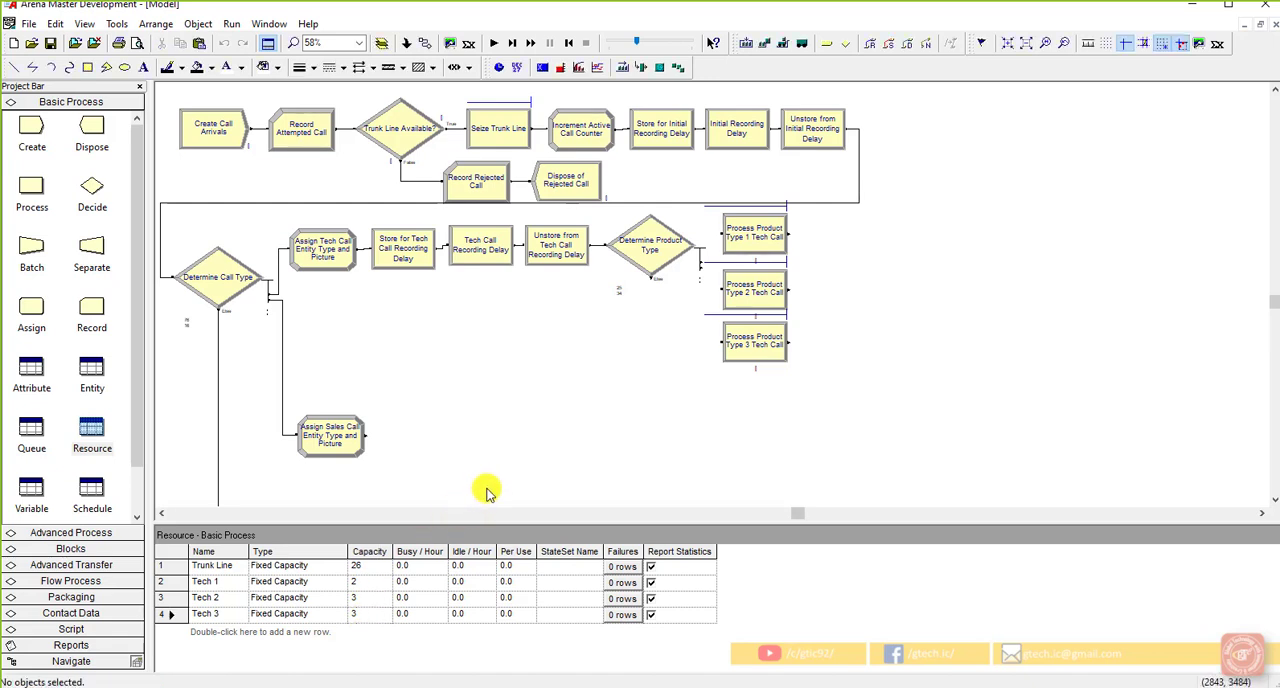
Step: Connect the three Determine Product Type outputs to the Product Type 1, 2 and 3 process modules and save the model
{"action": "left_click", "coordinate": [51, 44]}
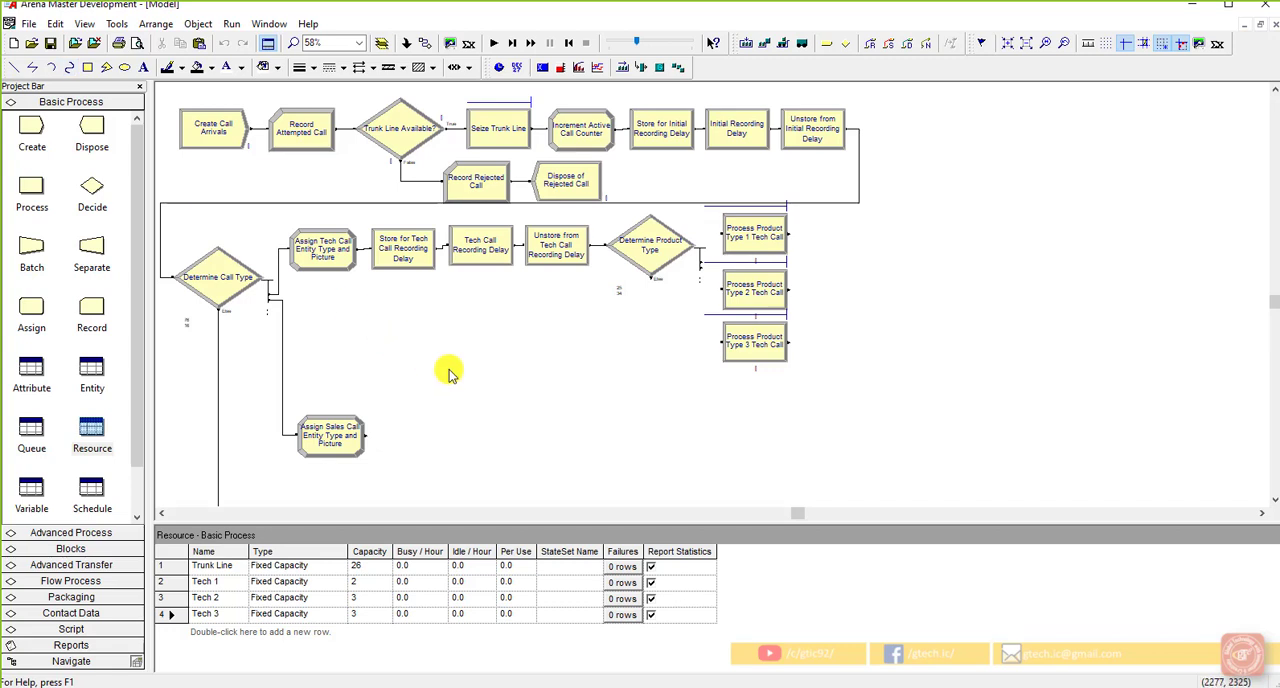
{"action": "left_click", "coordinate": [407, 43]}
{"action": "left_click", "coordinate": [698, 263]}
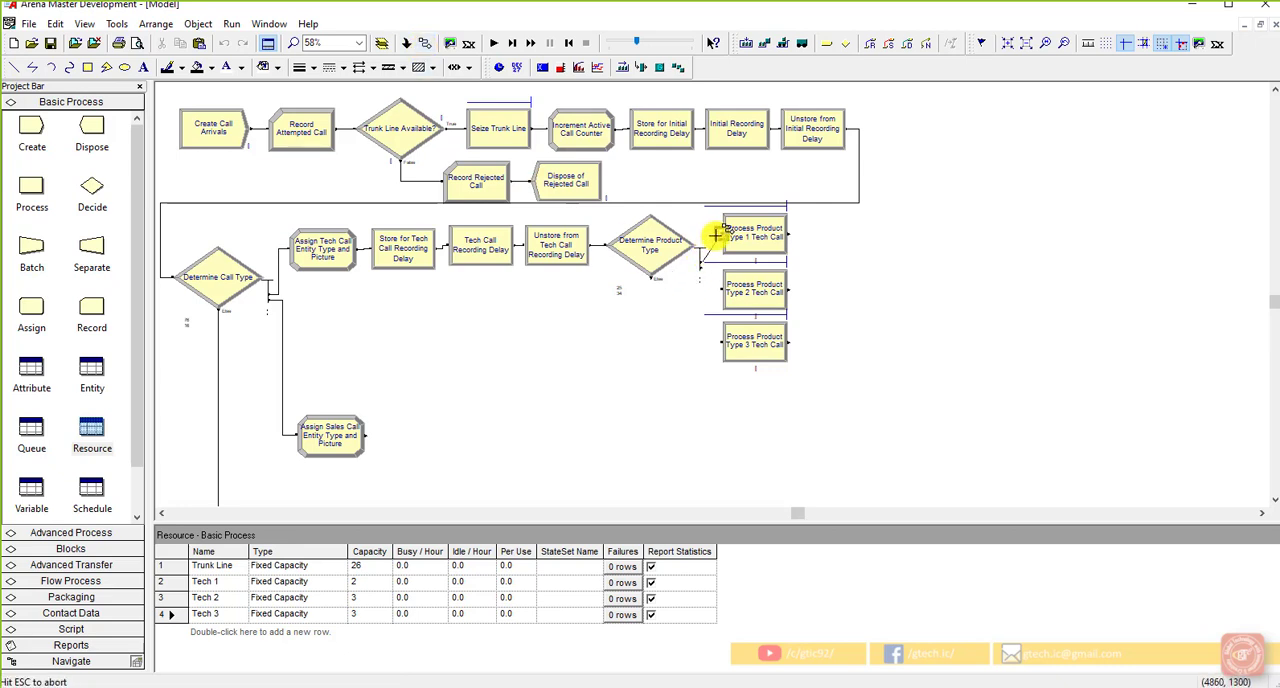
{"action": "left_click", "coordinate": [721, 234]}
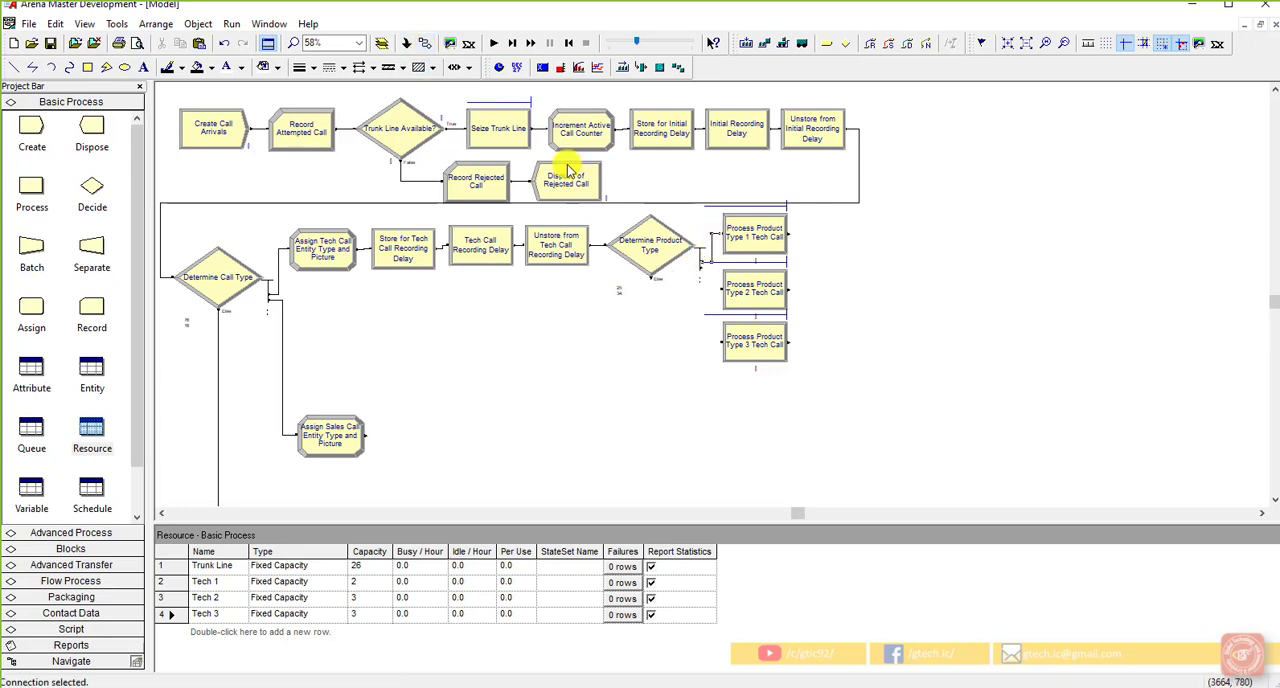
{"action": "left_click", "coordinate": [702, 262]}
{"action": "left_click", "coordinate": [720, 289]}
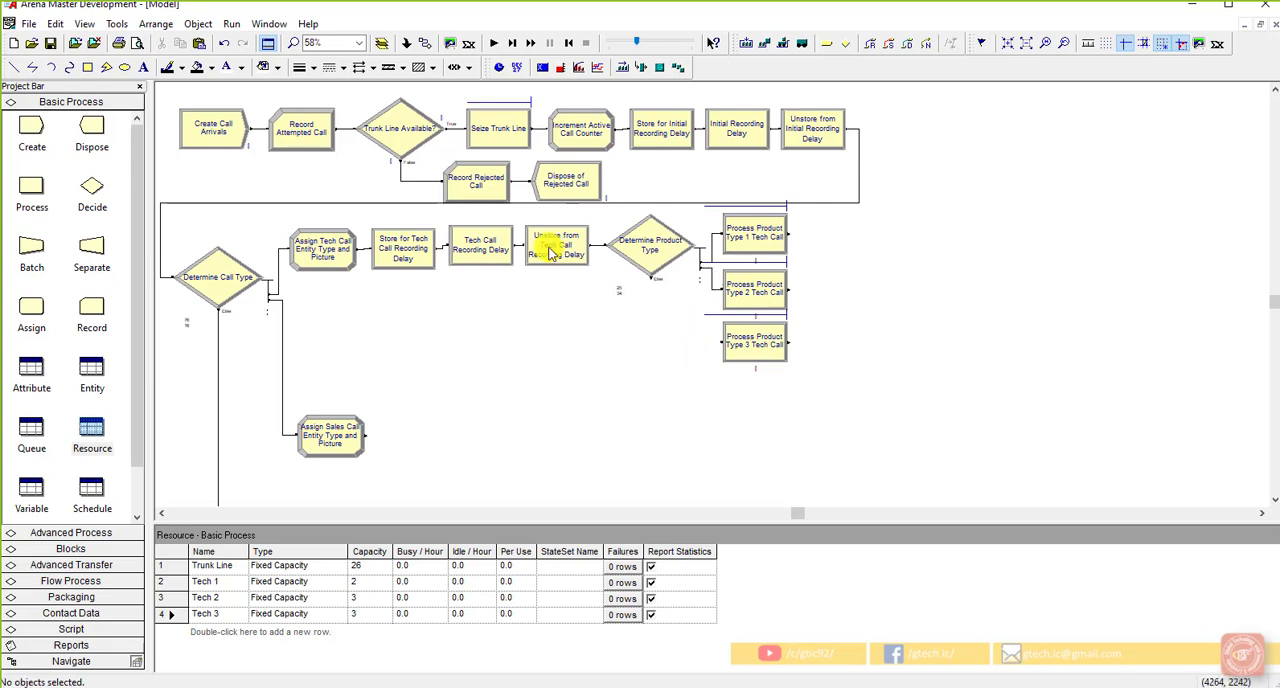
{"action": "left_click", "coordinate": [412, 43]}
{"action": "left_click", "coordinate": [651, 277]}
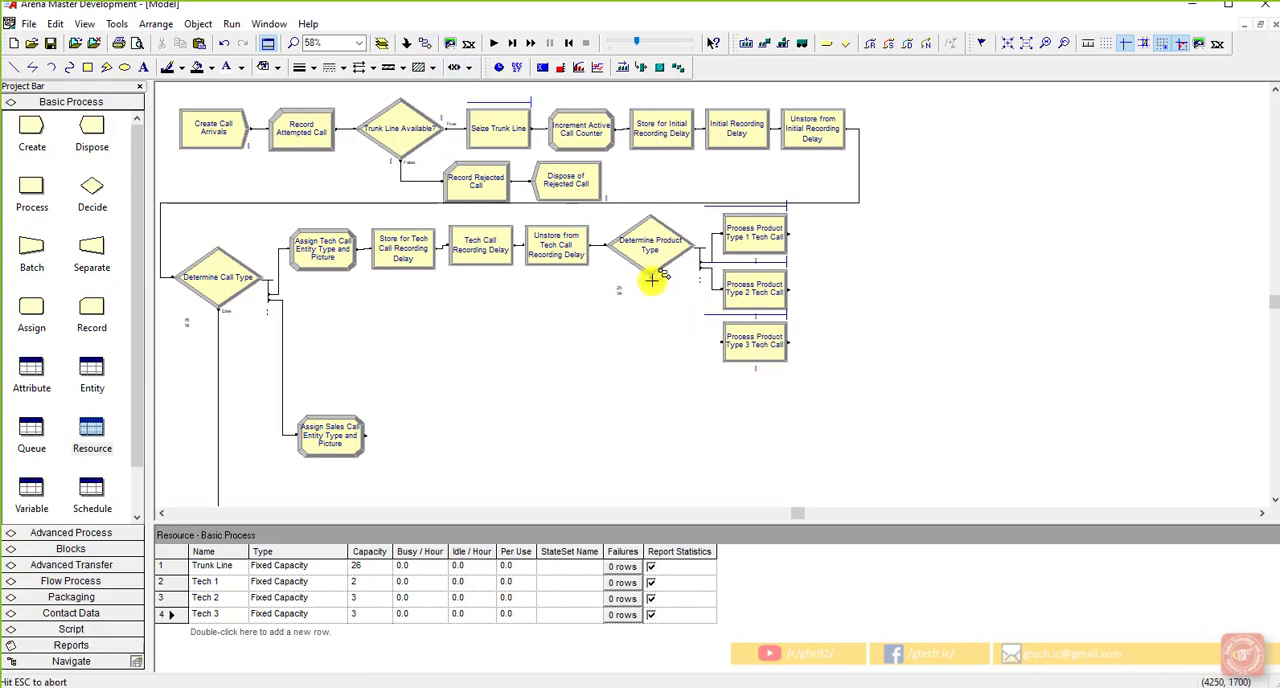
{"action": "left_click", "coordinate": [721, 342]}
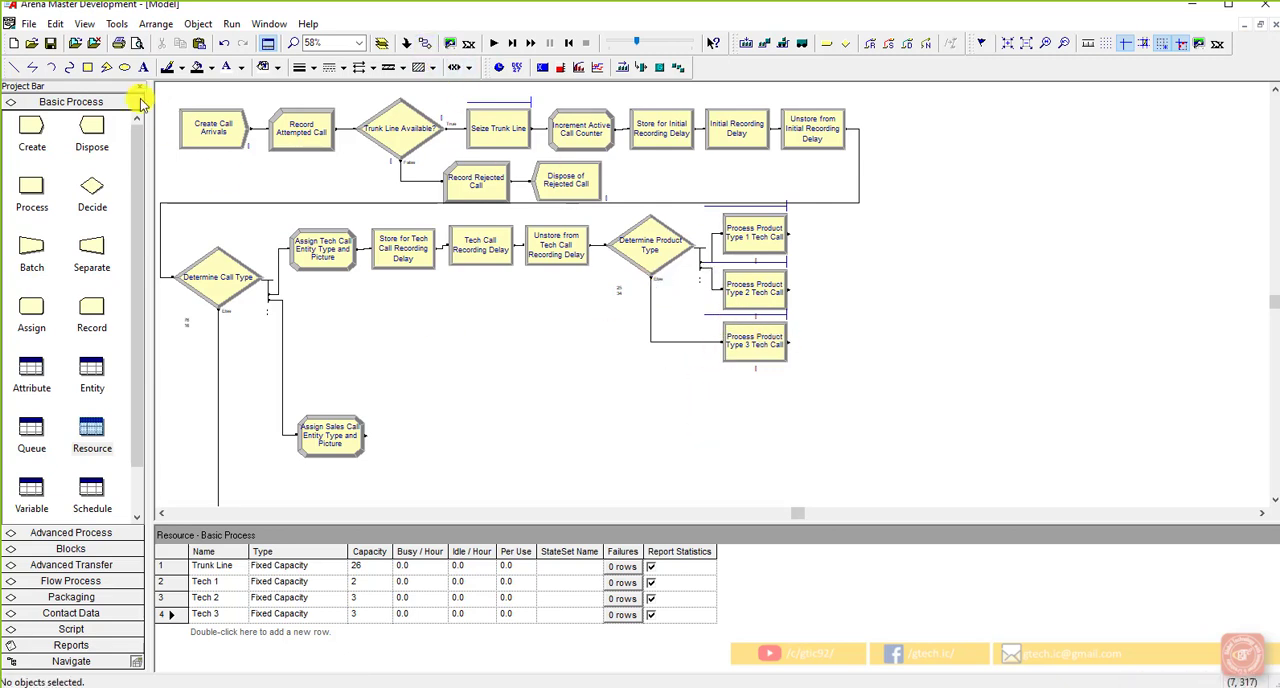
{"action": "left_click", "coordinate": [53, 47]}
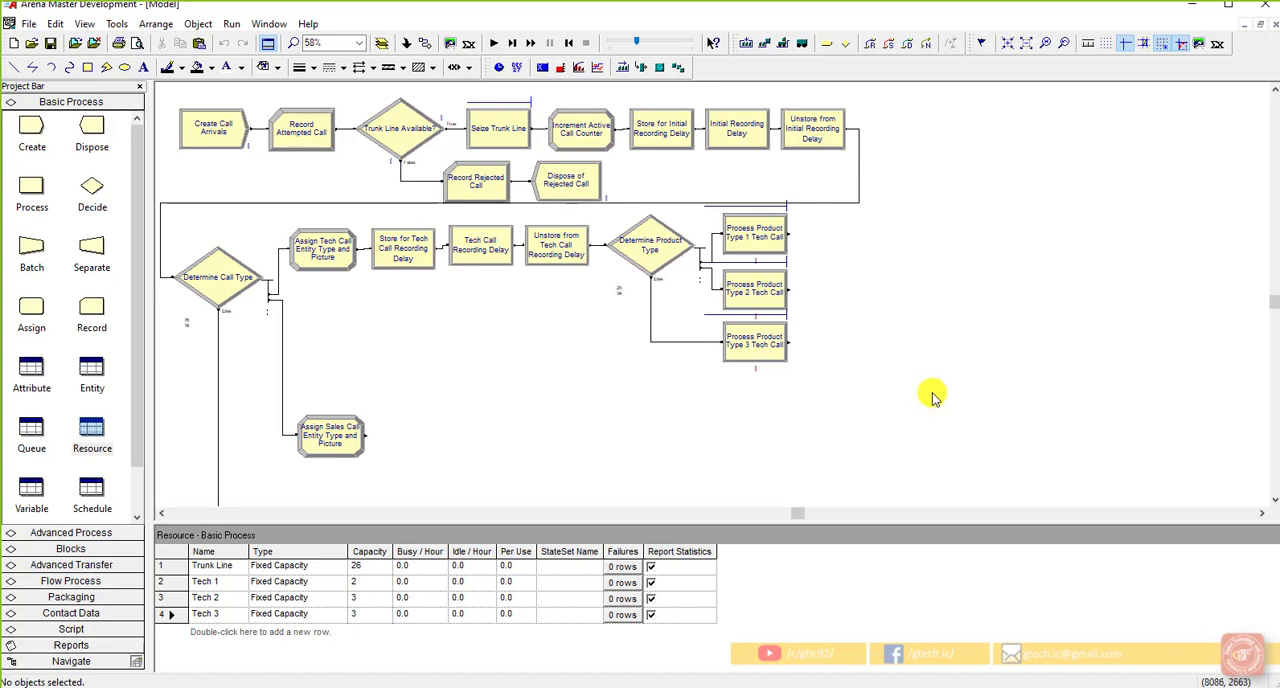
Step: Add a Release module below and right of Process Product Type 3 Tech Call and name it "Release Trunk Line"
{"action": "left_click", "coordinate": [766, 343]}
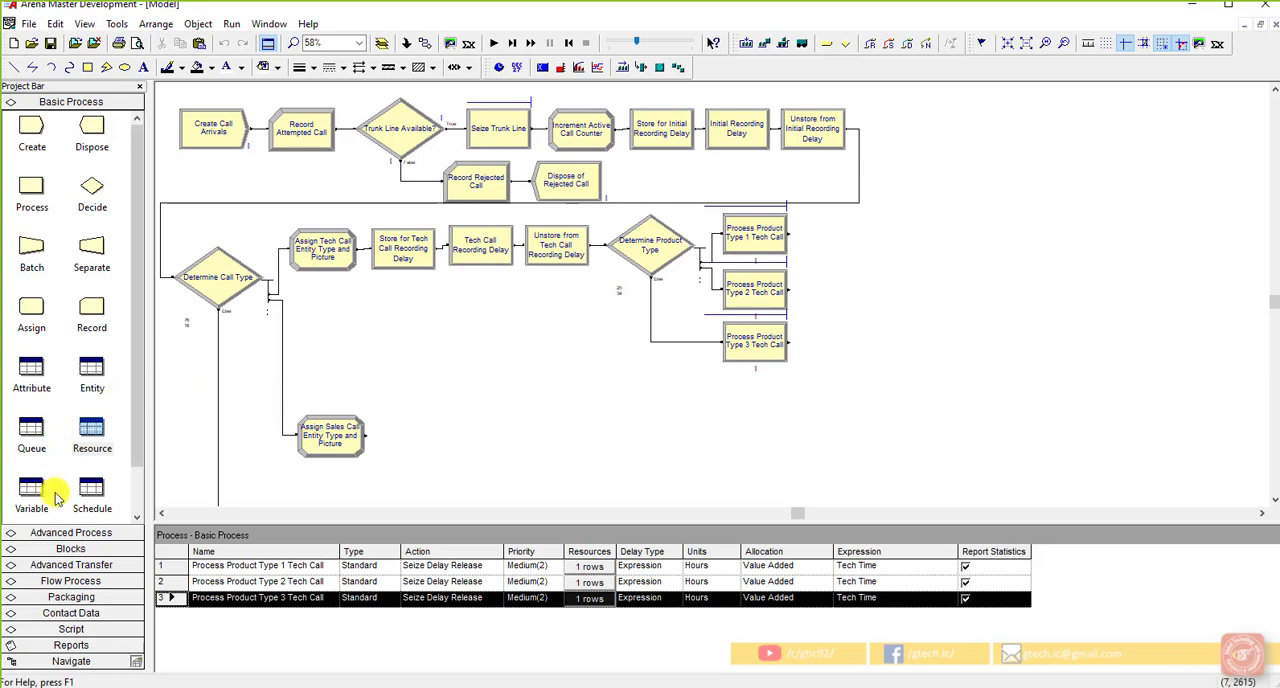
{"action": "left_click", "coordinate": [62, 533]}
{"action": "scroll", "coordinate": [55, 280], "scroll_direction": "up", "scroll_amount": 4}
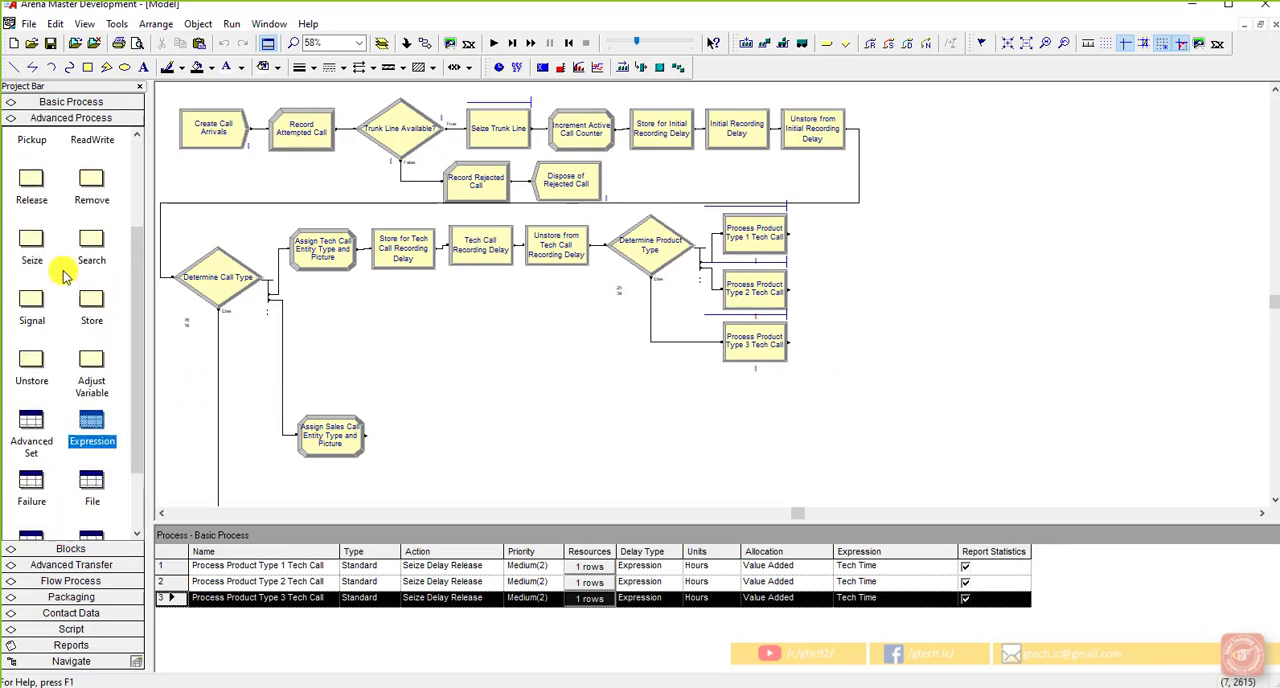
{"action": "left_click_drag", "start_coordinate": [31, 350], "coordinate": [823, 393]}
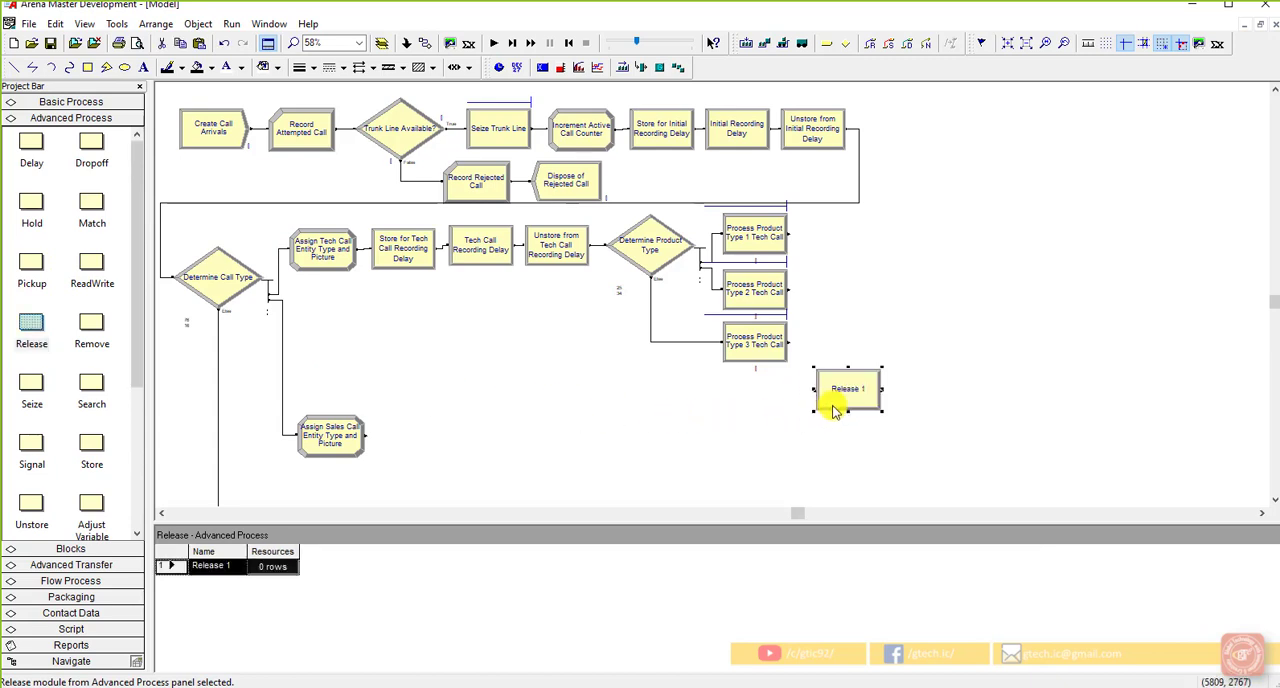
{"action": "double_click", "coordinate": [849, 393]}
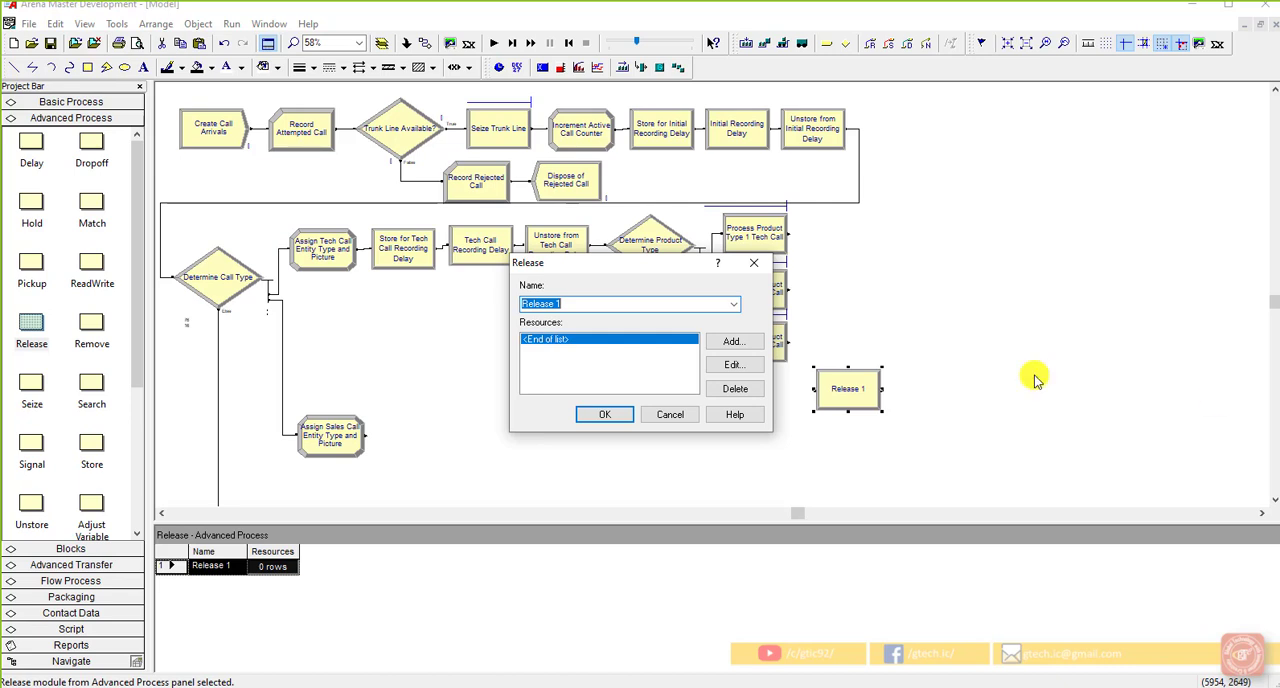
{"action": "left_click", "coordinate": [572, 305]}
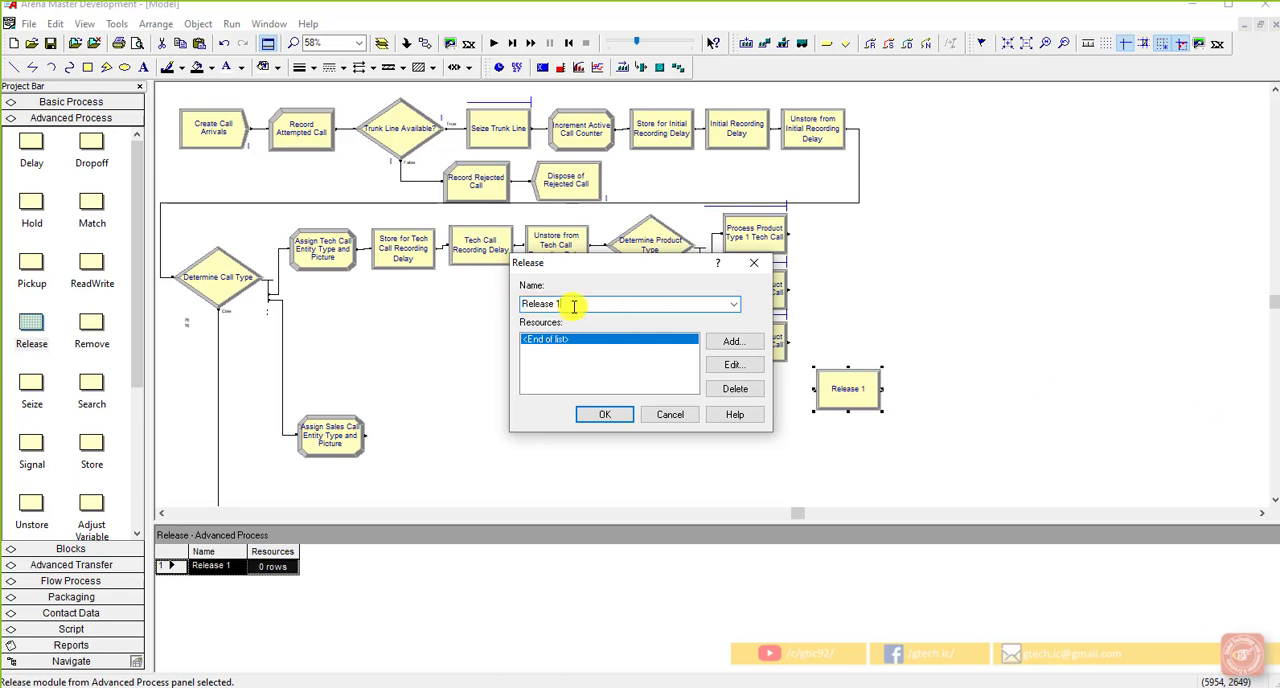
{"action": "key", "text": "BackSpace"}
{"action": "type", "text": "Trunk Line"}
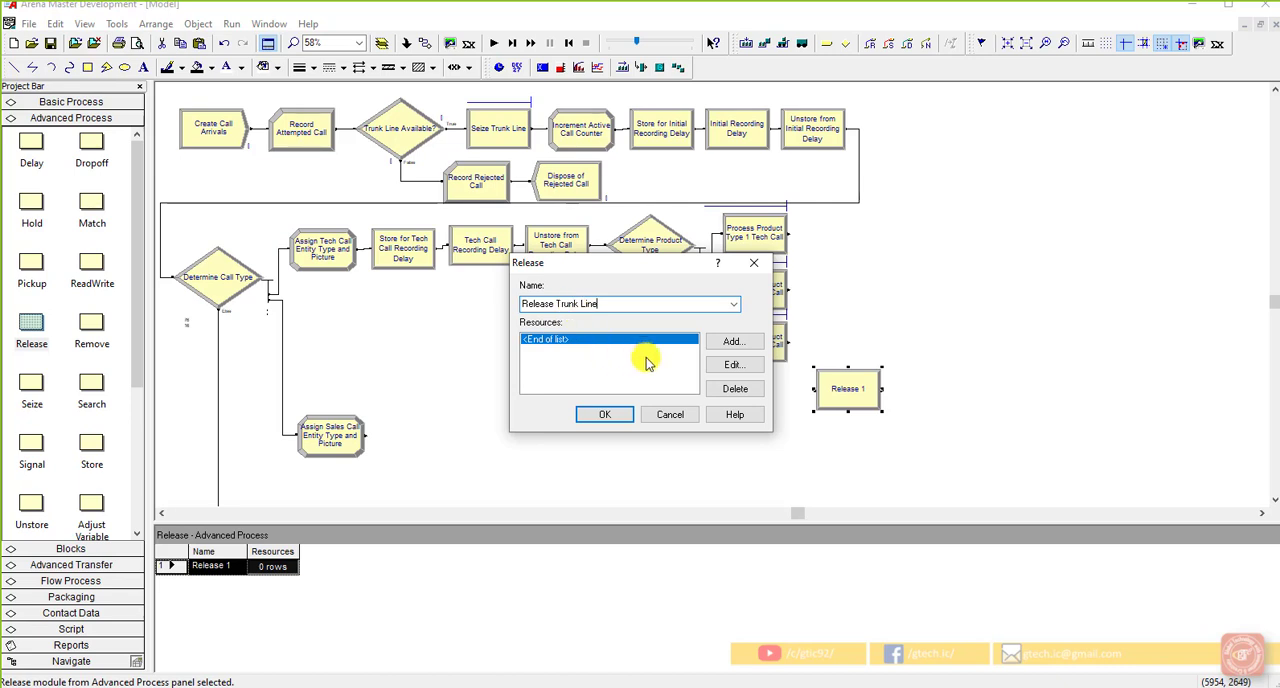
Step: Add the Trunk Line resource with quantity 1 to the Release Trunk Line module
{"action": "left_click", "coordinate": [734, 342]}
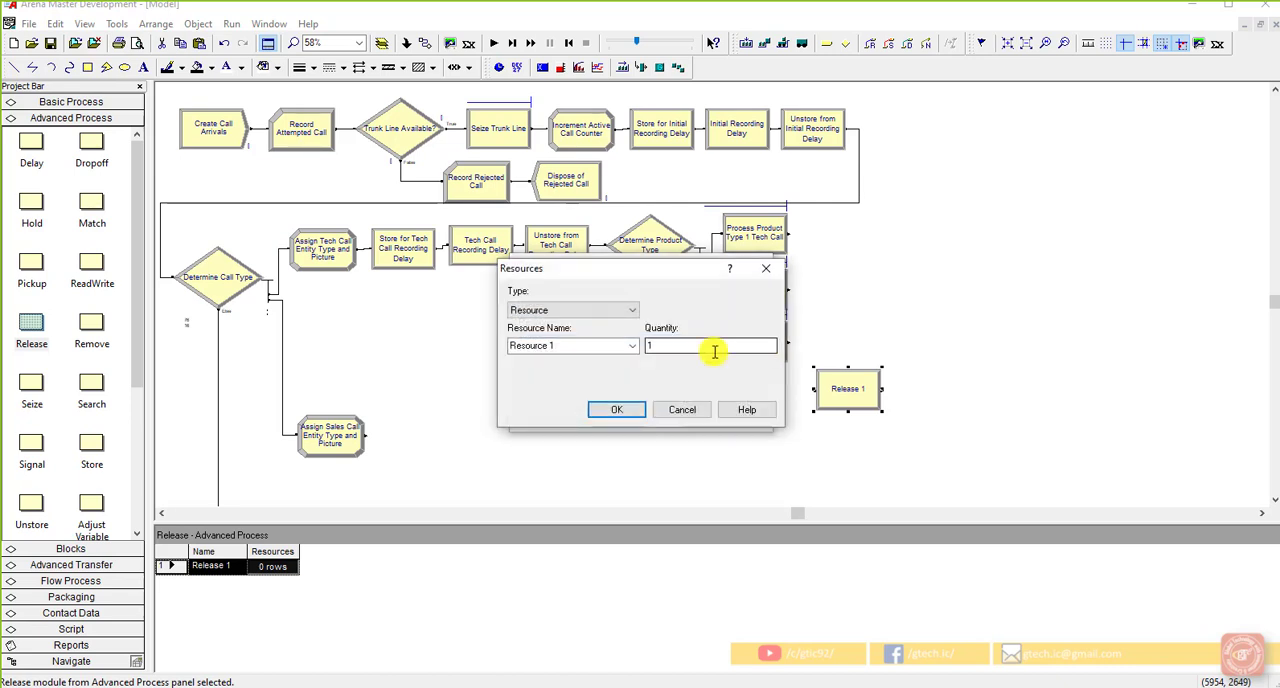
{"action": "left_click", "coordinate": [600, 346]}
{"action": "left_click", "coordinate": [628, 346]}
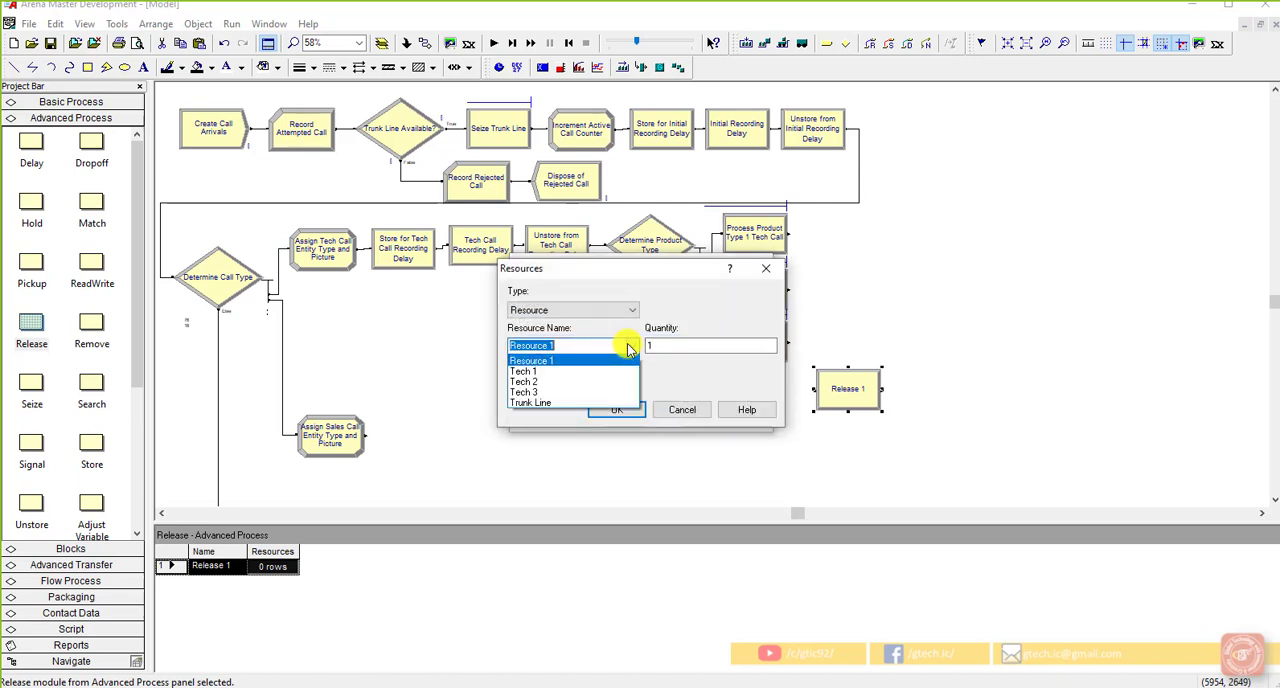
{"action": "left_click", "coordinate": [578, 401]}
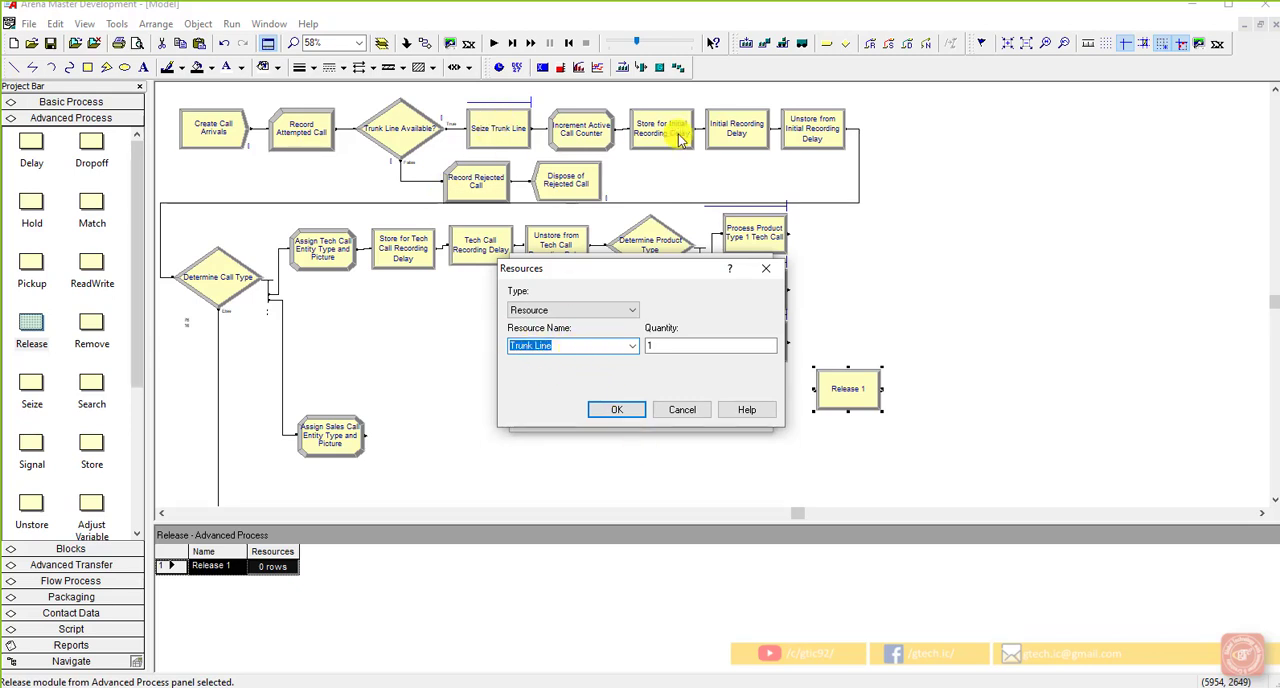
{"action": "left_click", "coordinate": [579, 347]}
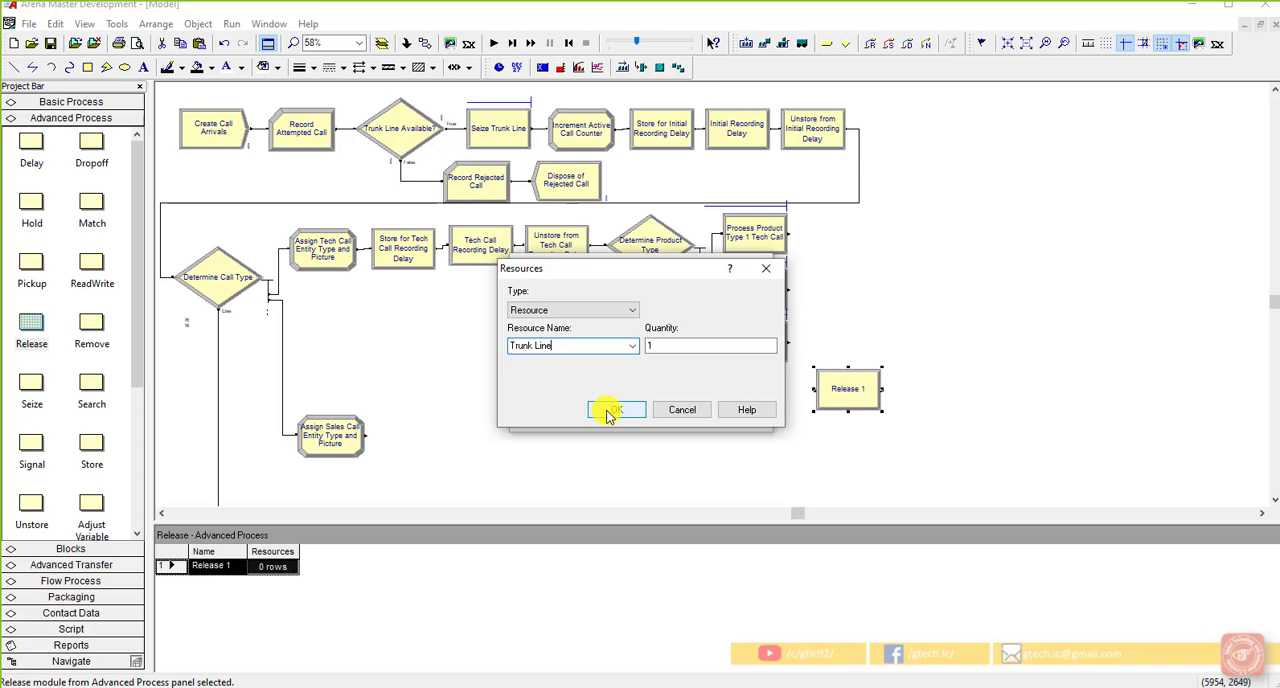
{"action": "left_click", "coordinate": [607, 411]}
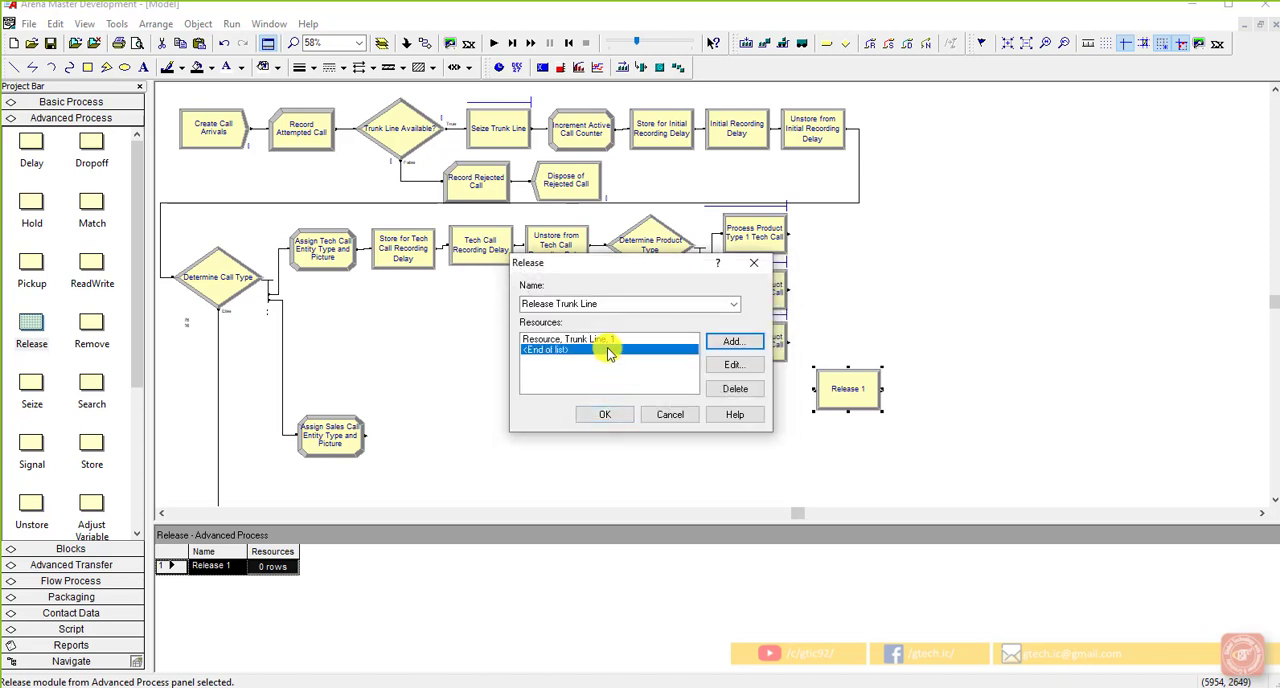
{"action": "left_click", "coordinate": [612, 413]}
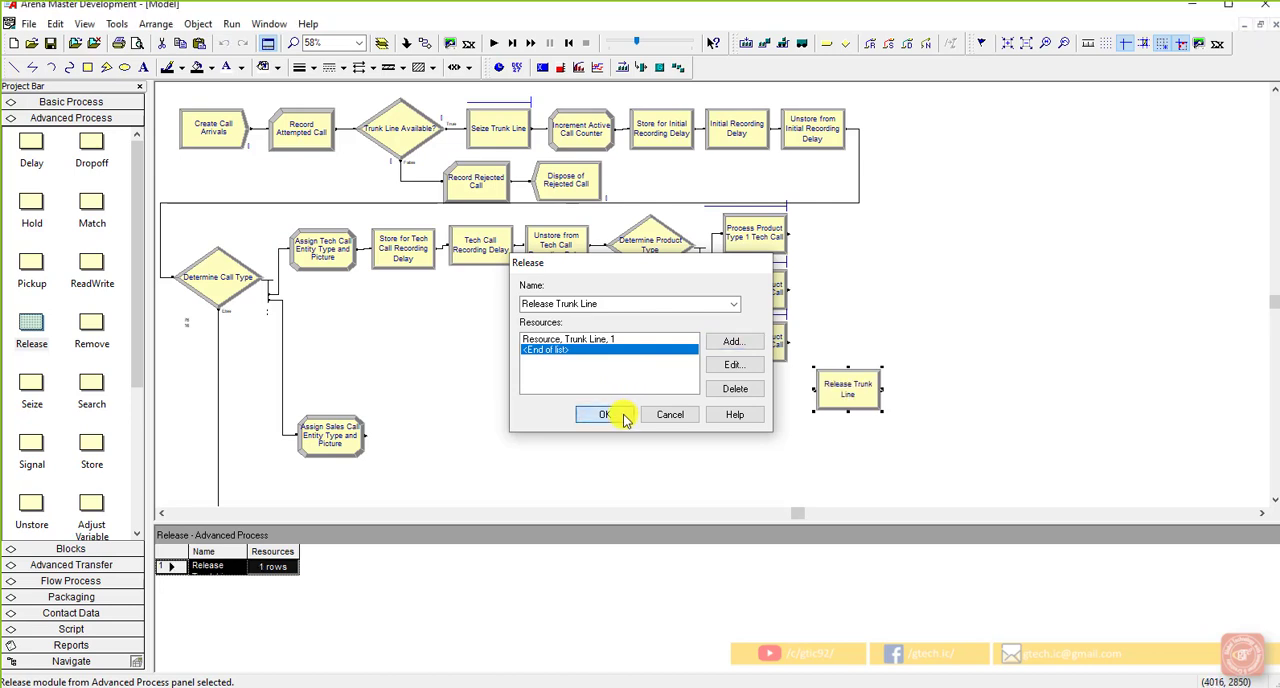
{"action": "left_click", "coordinate": [800, 437]}
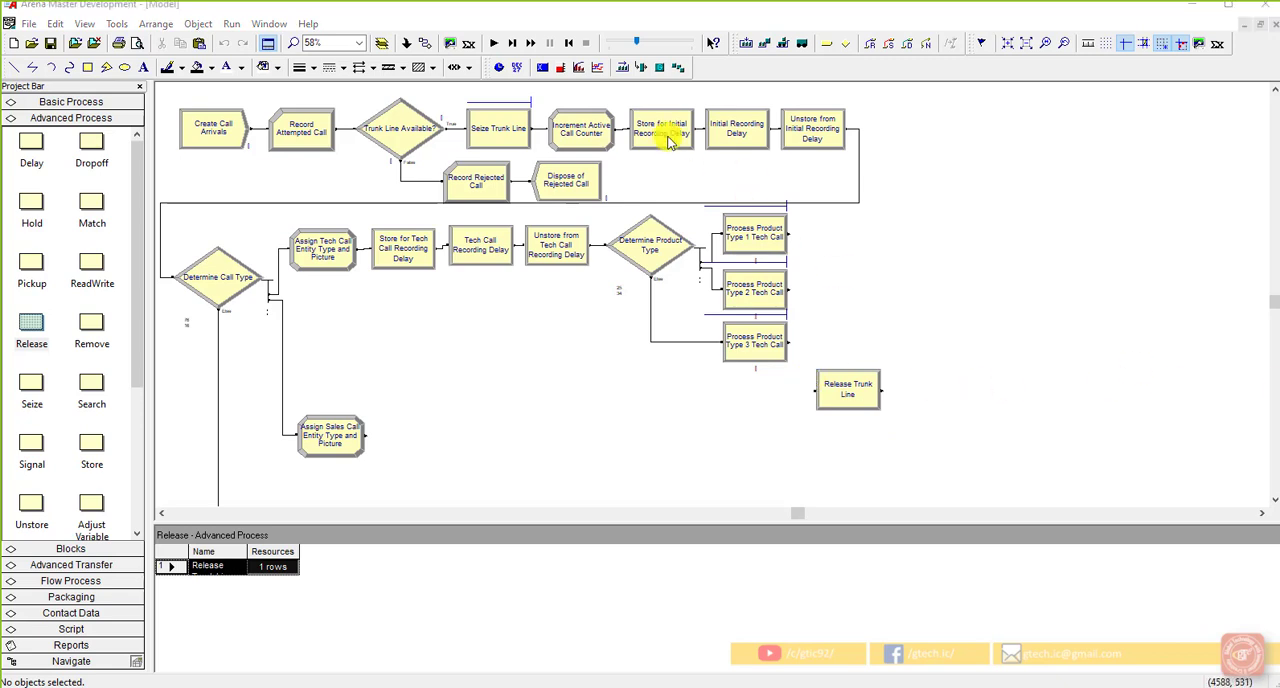
{"action": "double_click", "coordinate": [581, 128]}
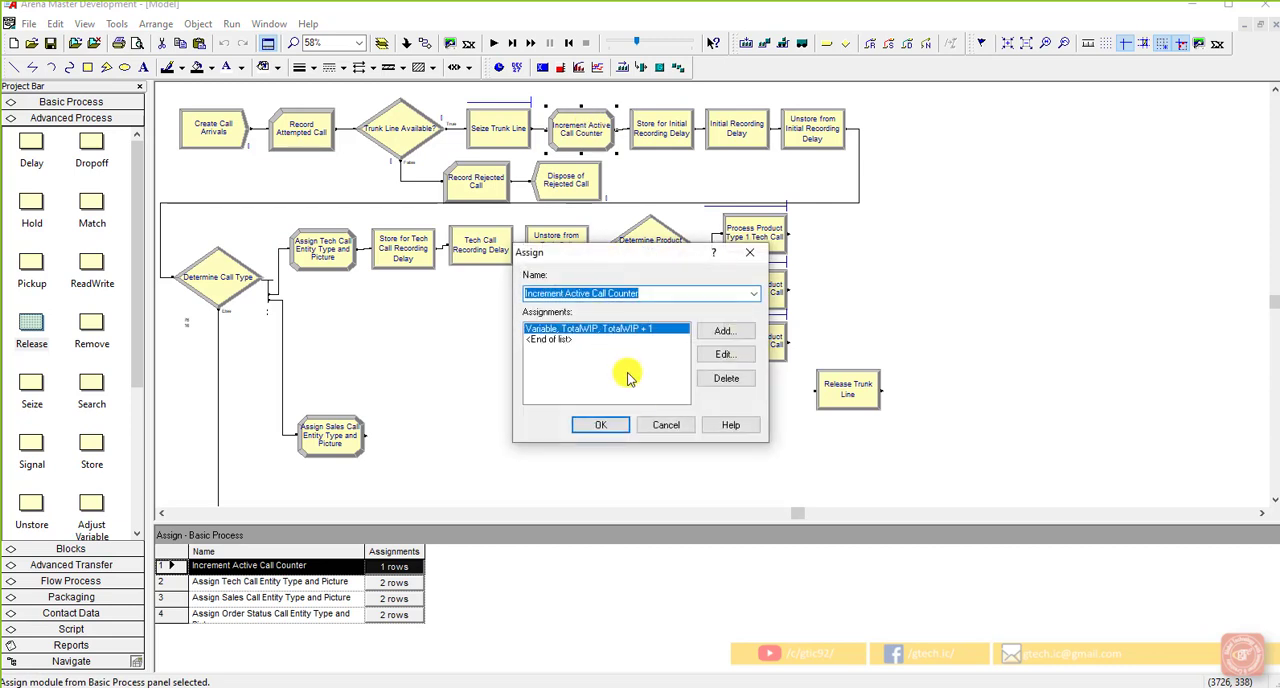
{"action": "left_click", "coordinate": [644, 424]}
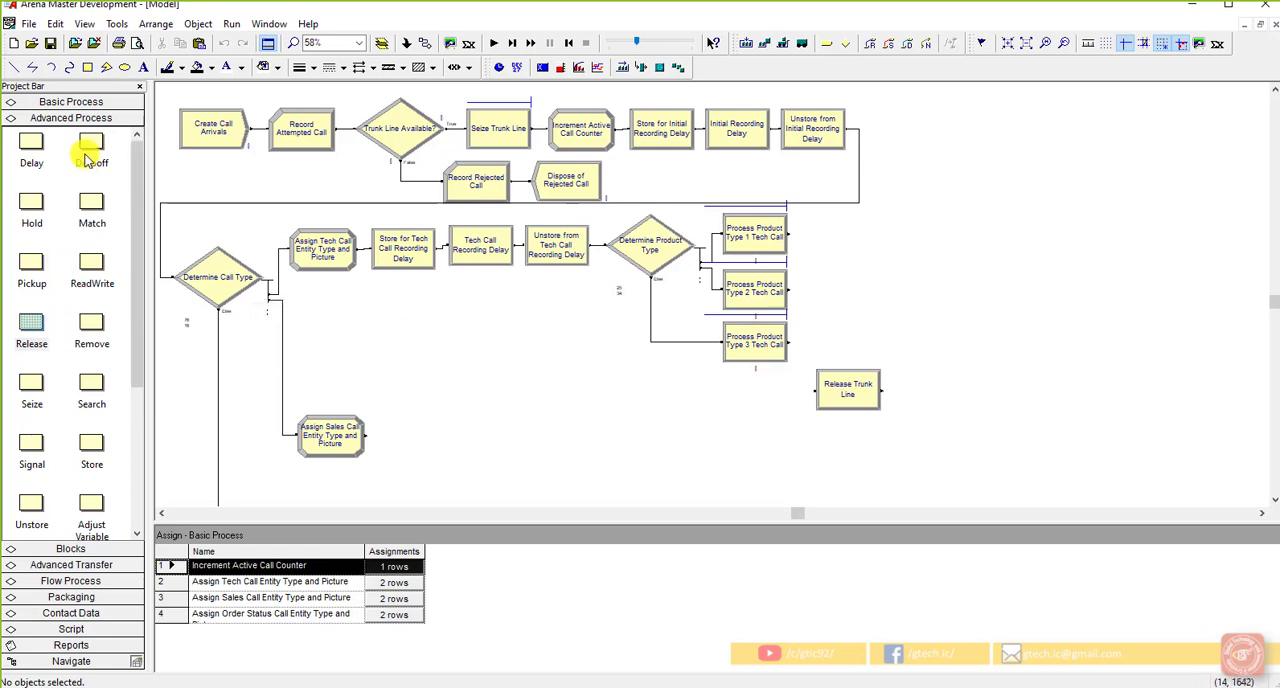
{"action": "left_click", "coordinate": [88, 107]}
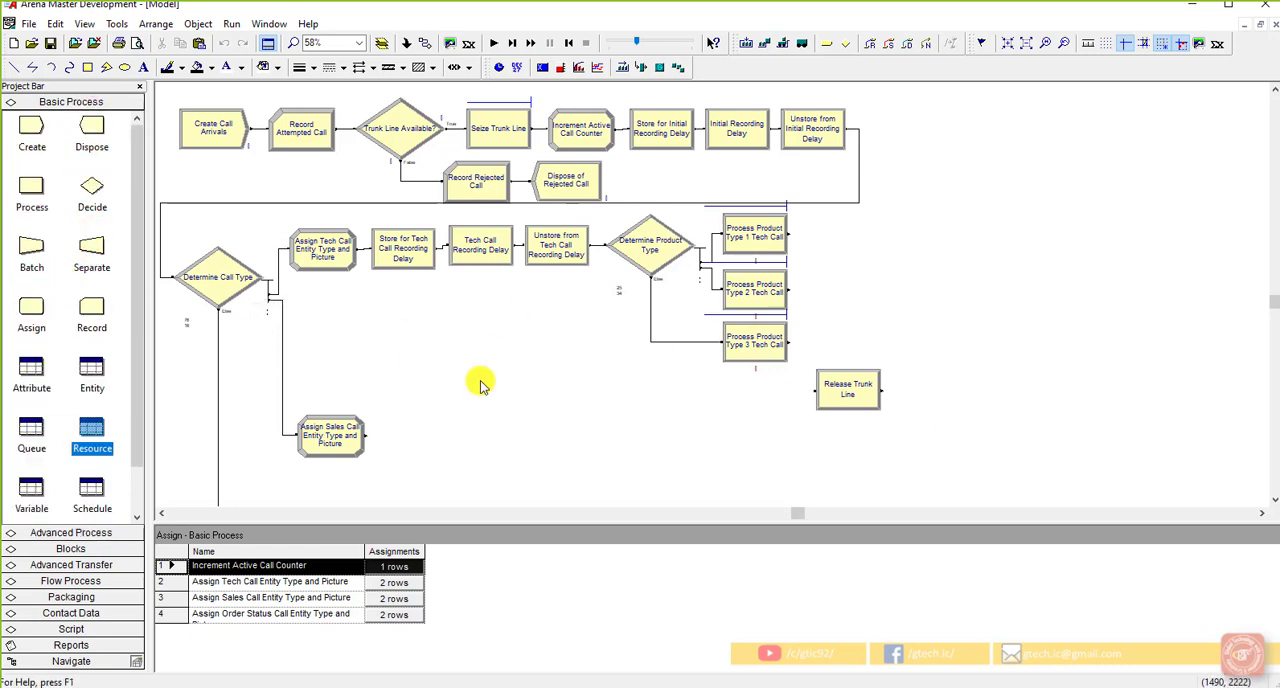
{"action": "left_click", "coordinate": [849, 396]}
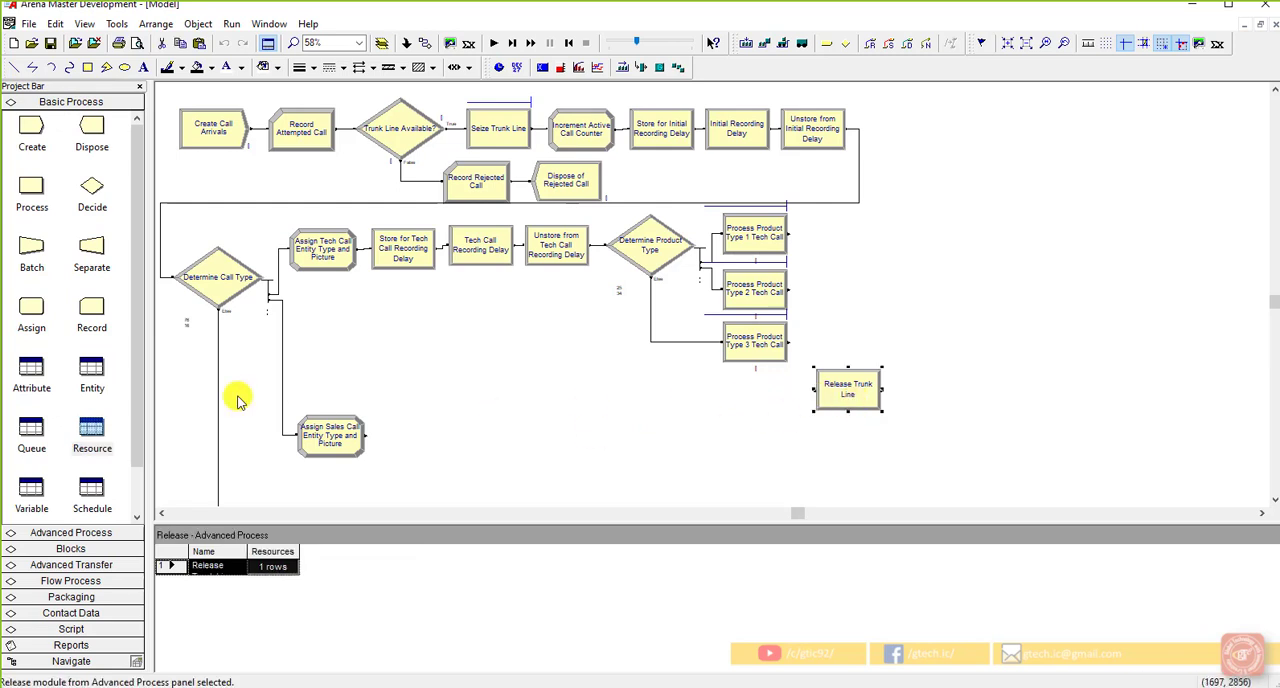
{"action": "left_click_drag", "start_coordinate": [28, 318], "coordinate": [892, 388]}
{"action": "double_click", "coordinate": [905, 386]}
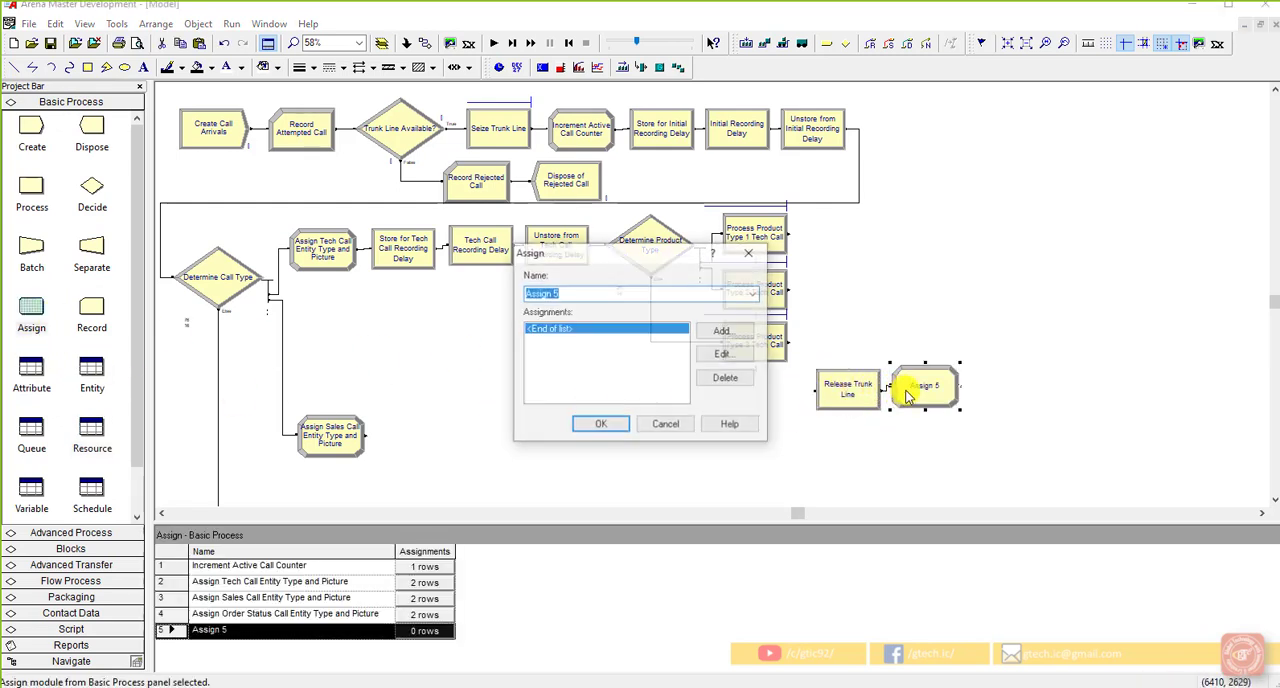
{"action": "left_click", "coordinate": [579, 297]}
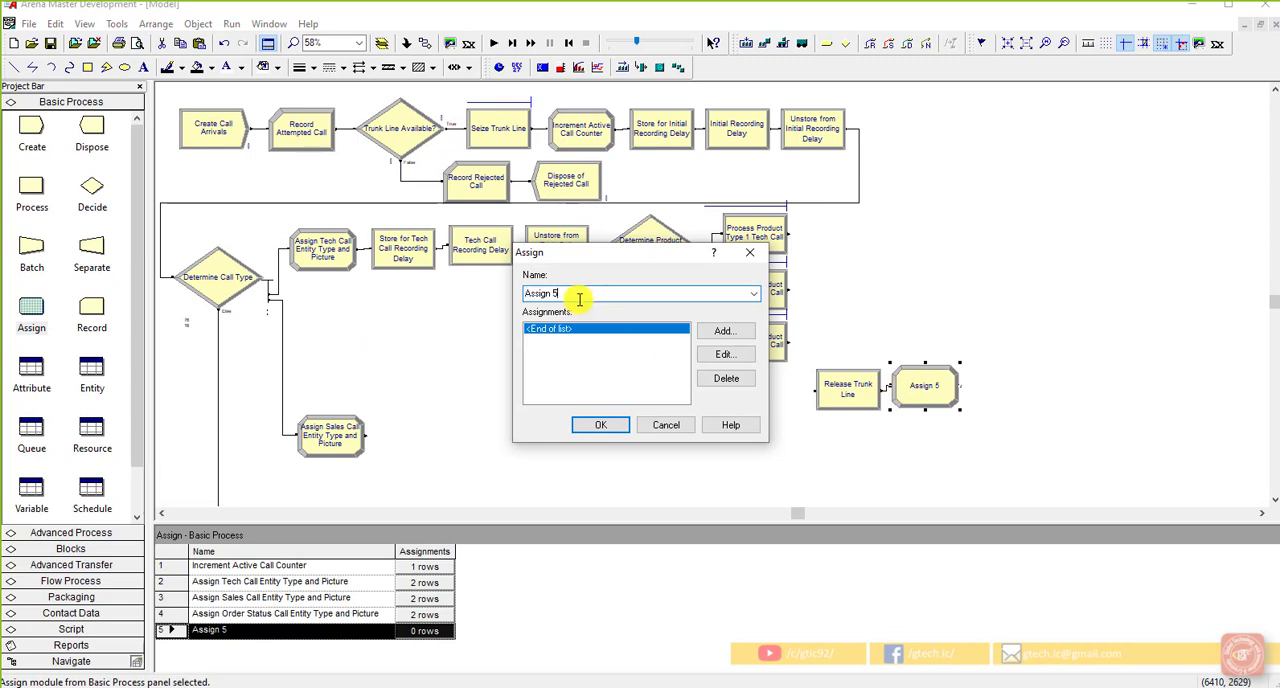
{"action": "left_click_drag", "start_coordinate": [579, 299], "coordinate": [511, 298]}
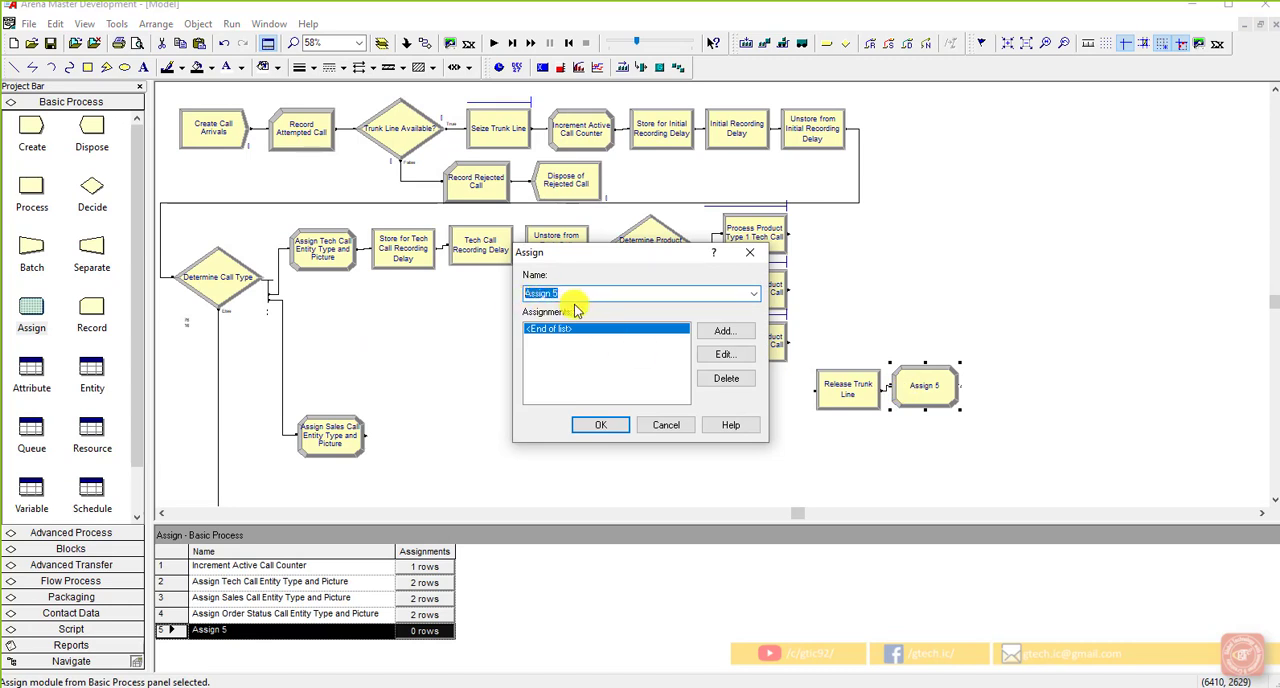
{"action": "type", "text": "Decrement Active Call Counter"}
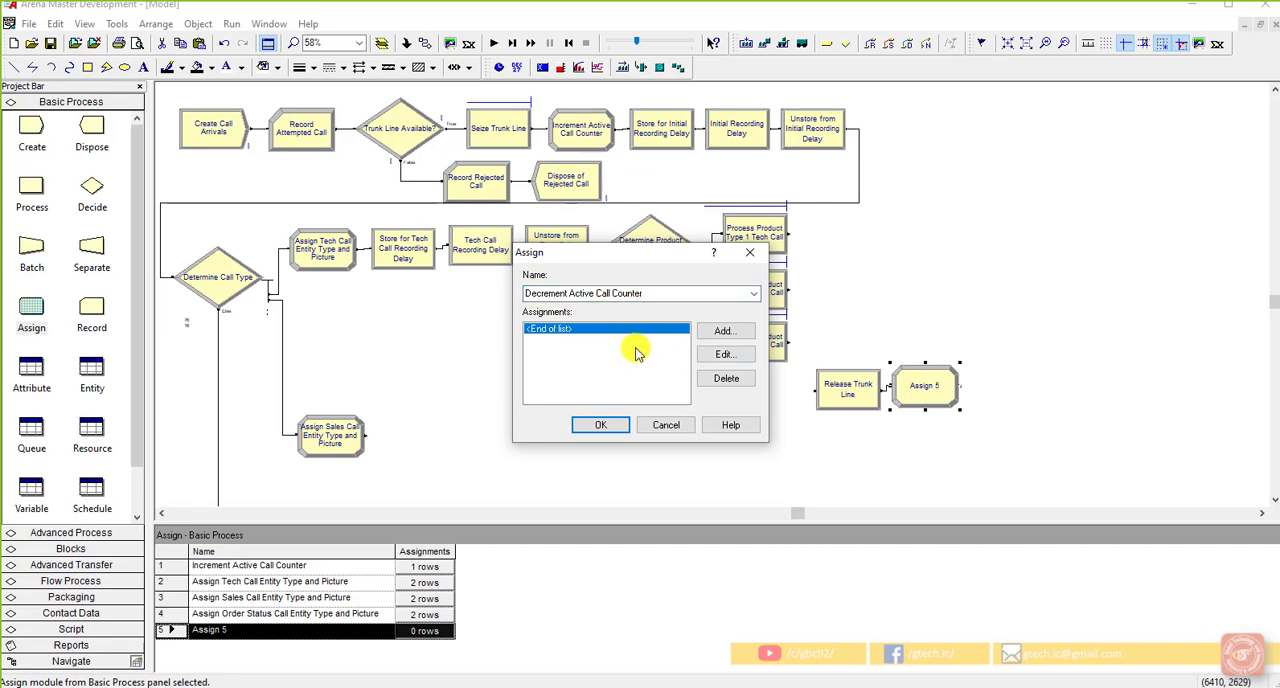
{"action": "left_click", "coordinate": [665, 425]}
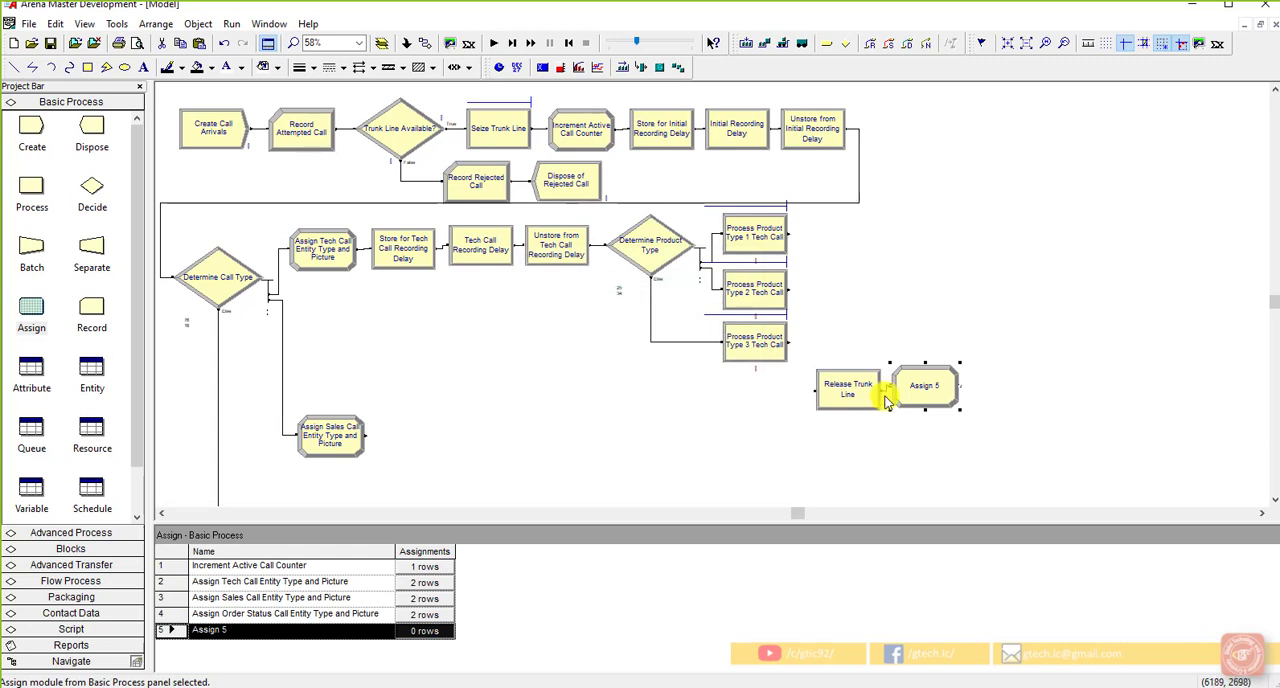
{"action": "key", "text": "Delete"}
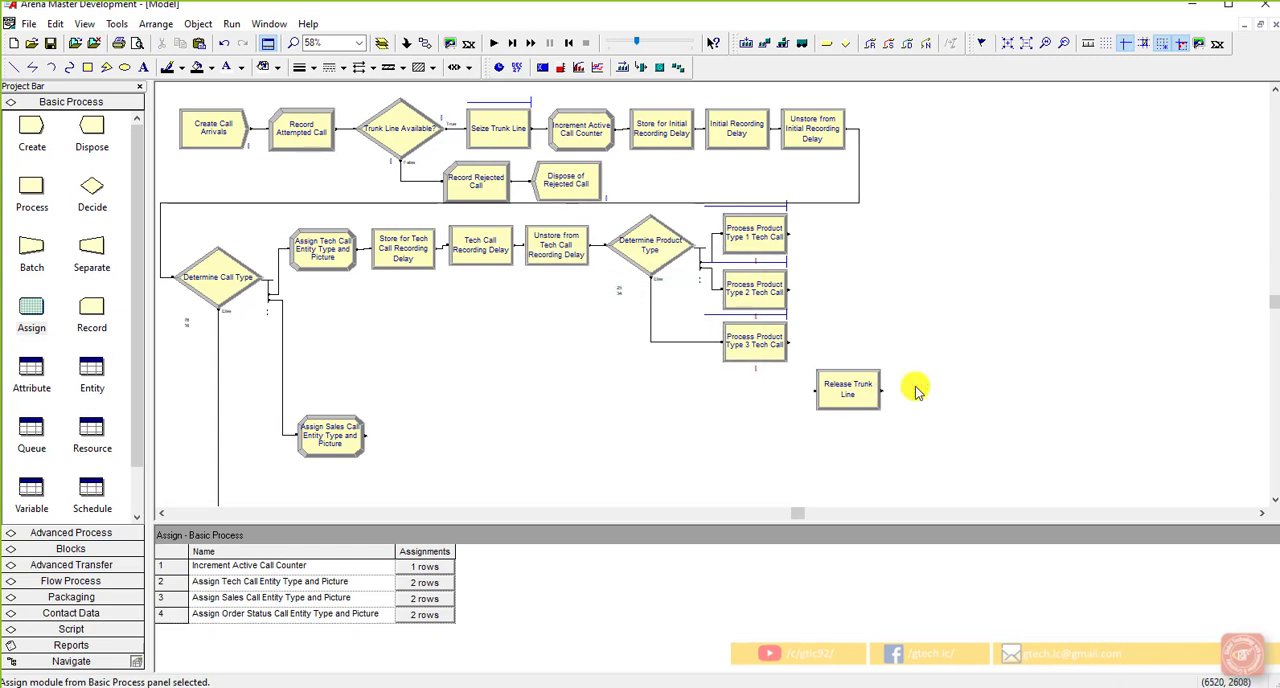
Step: Copy the Increment Active Call Counter module and paste it directly to the right of Release Trunk Line
{"action": "left_click", "coordinate": [576, 147]}
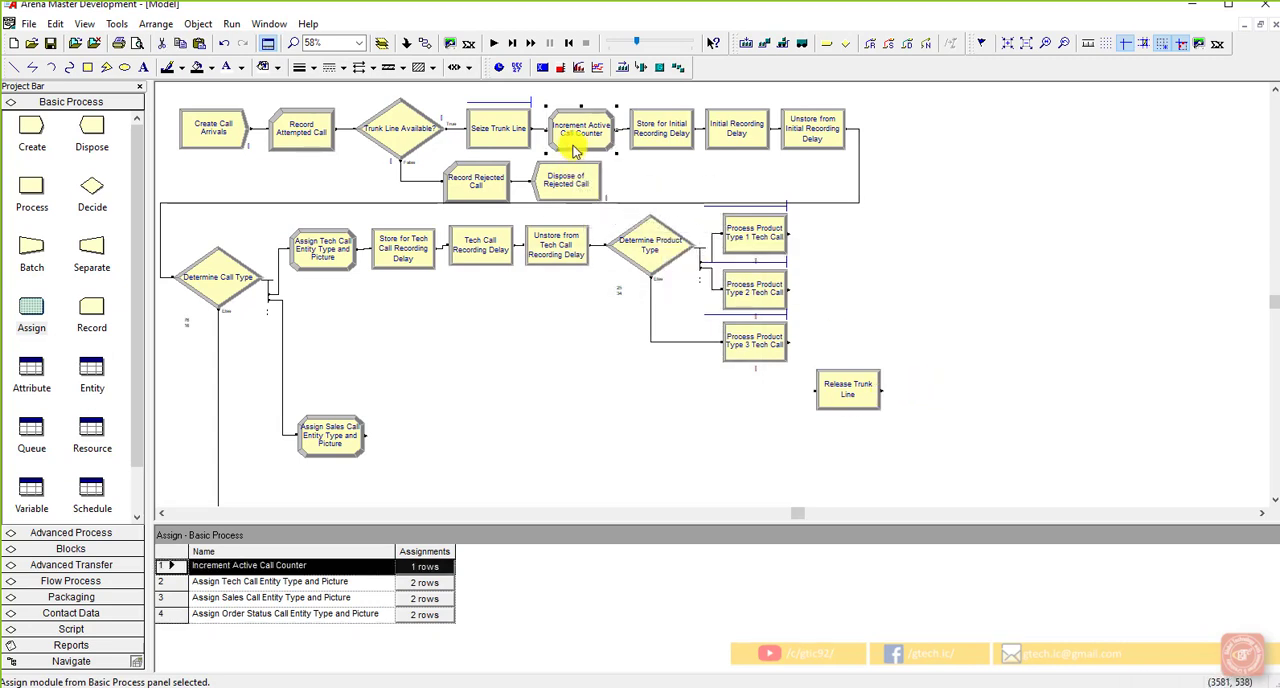
{"action": "left_click", "coordinate": [894, 337]}
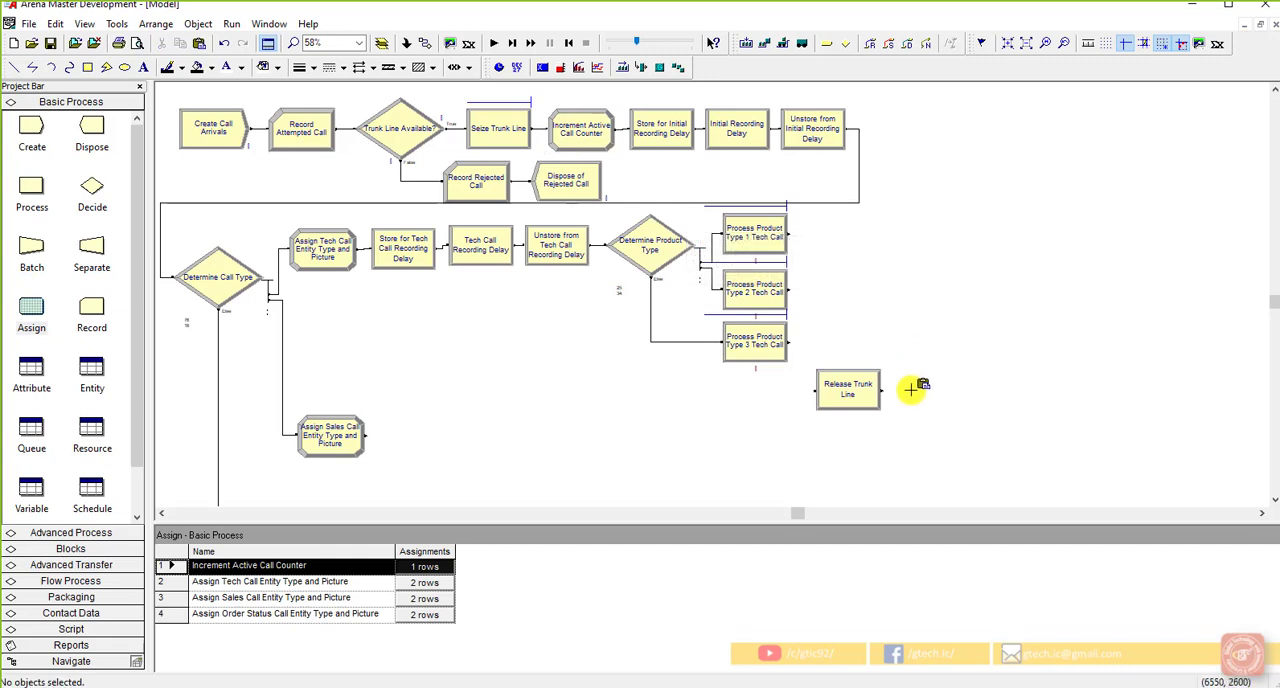
{"action": "left_click", "coordinate": [896, 368]}
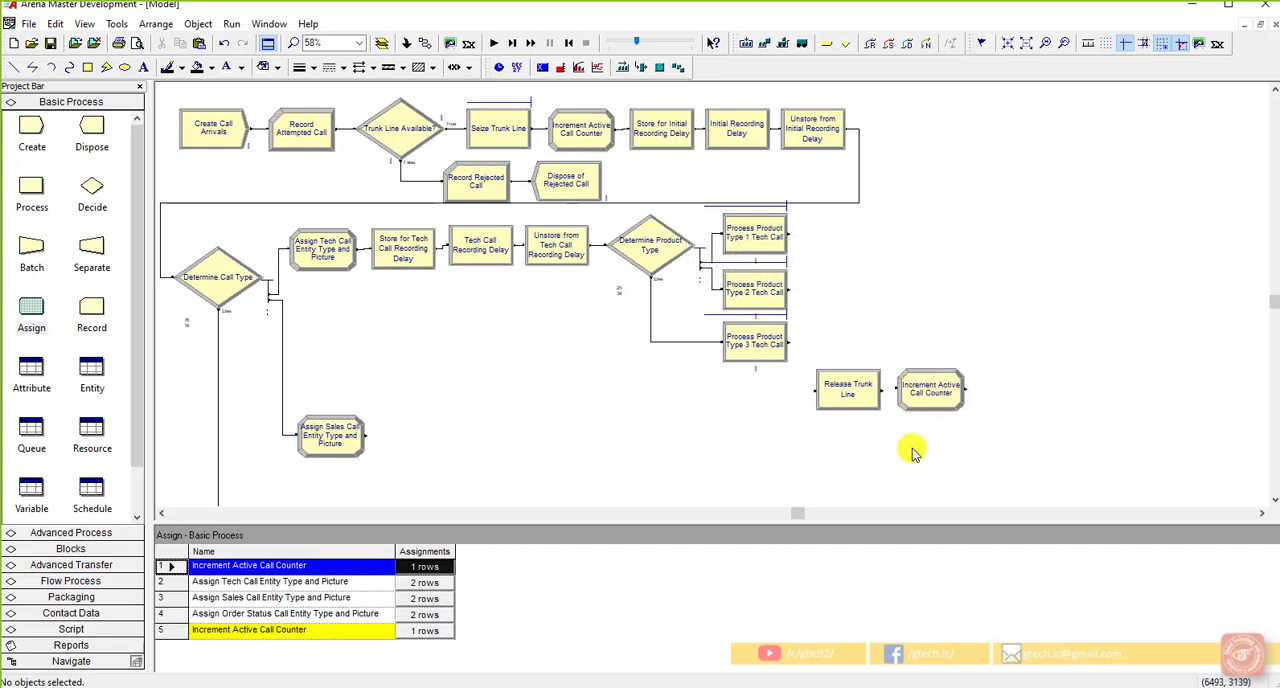
Step: Rename the copied Assign module next to Release Trunk Line as "Decrement Active Call Counter"
{"action": "double_click", "coordinate": [925, 392]}
{"action": "left_click", "coordinate": [537, 292]}
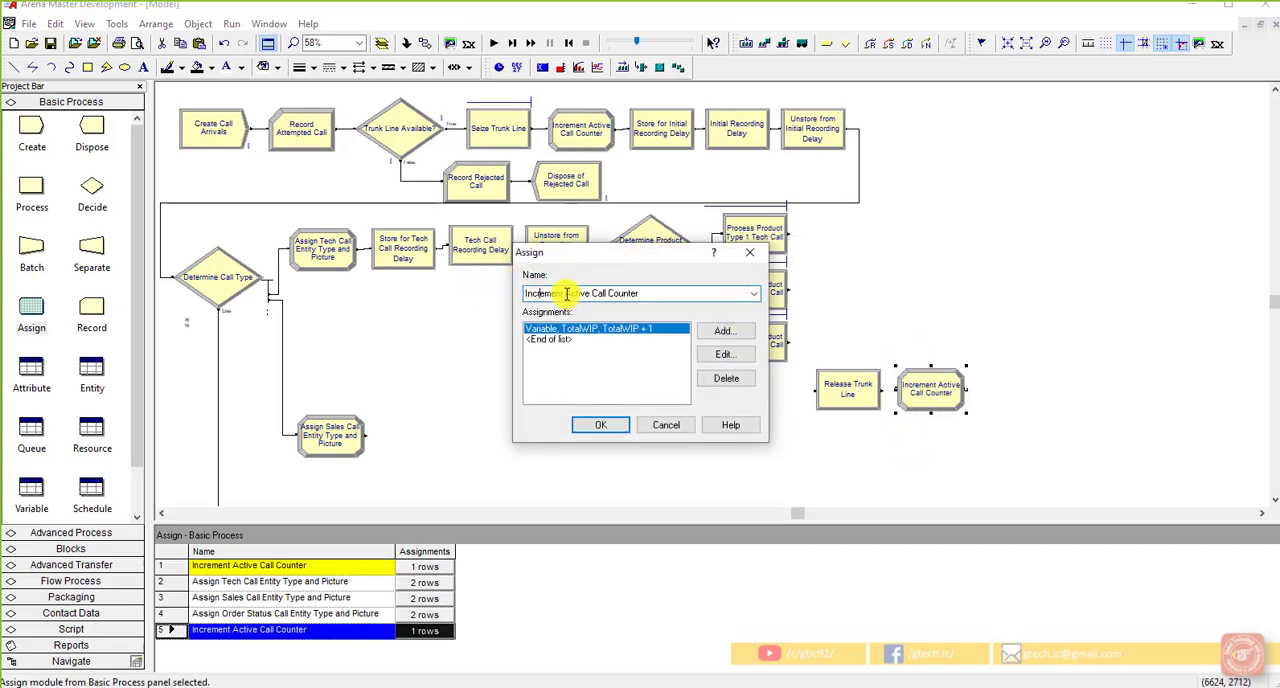
{"action": "left_click_drag", "start_coordinate": [563, 293], "coordinate": [490, 298]}
{"action": "type", "text": "Dec"}
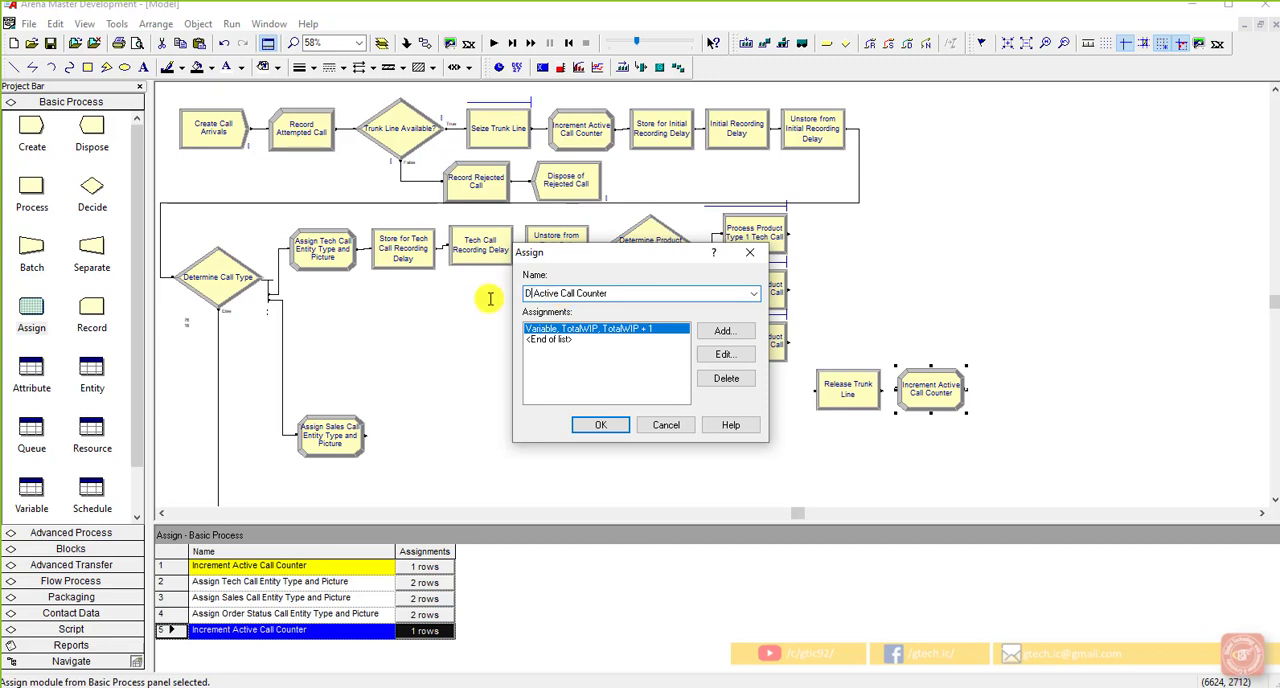
{"action": "type", "text": "rement"}
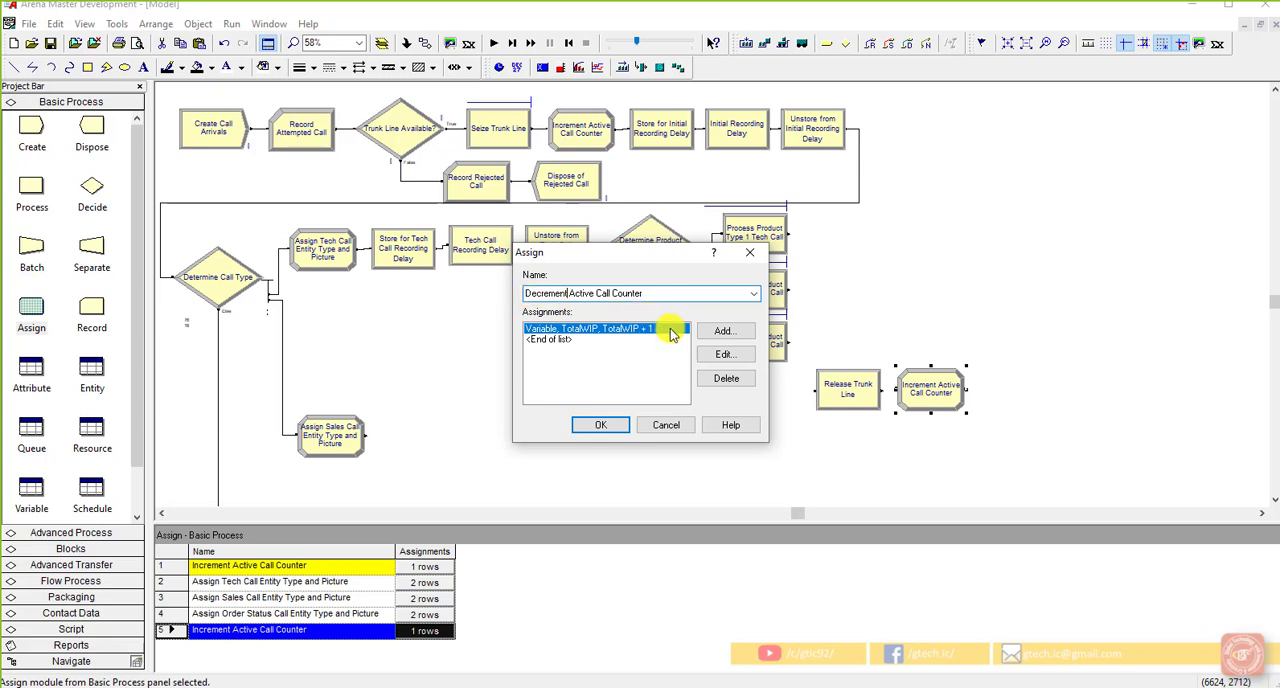
Step: Set the new value of the Decrement Active Call Counter's TotalWIP assignment to "TotalWIP - 1"
{"action": "left_click", "coordinate": [716, 354]}
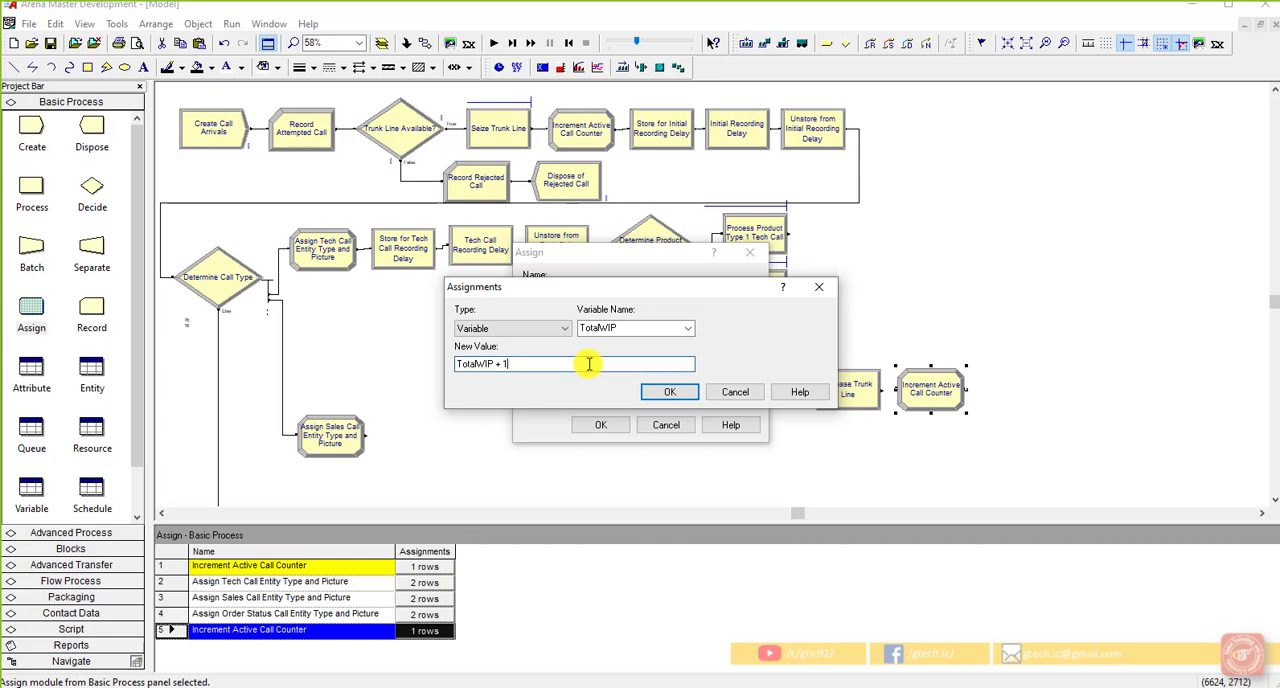
{"action": "left_click", "coordinate": [499, 363]}
{"action": "key", "text": "BackSpace"}
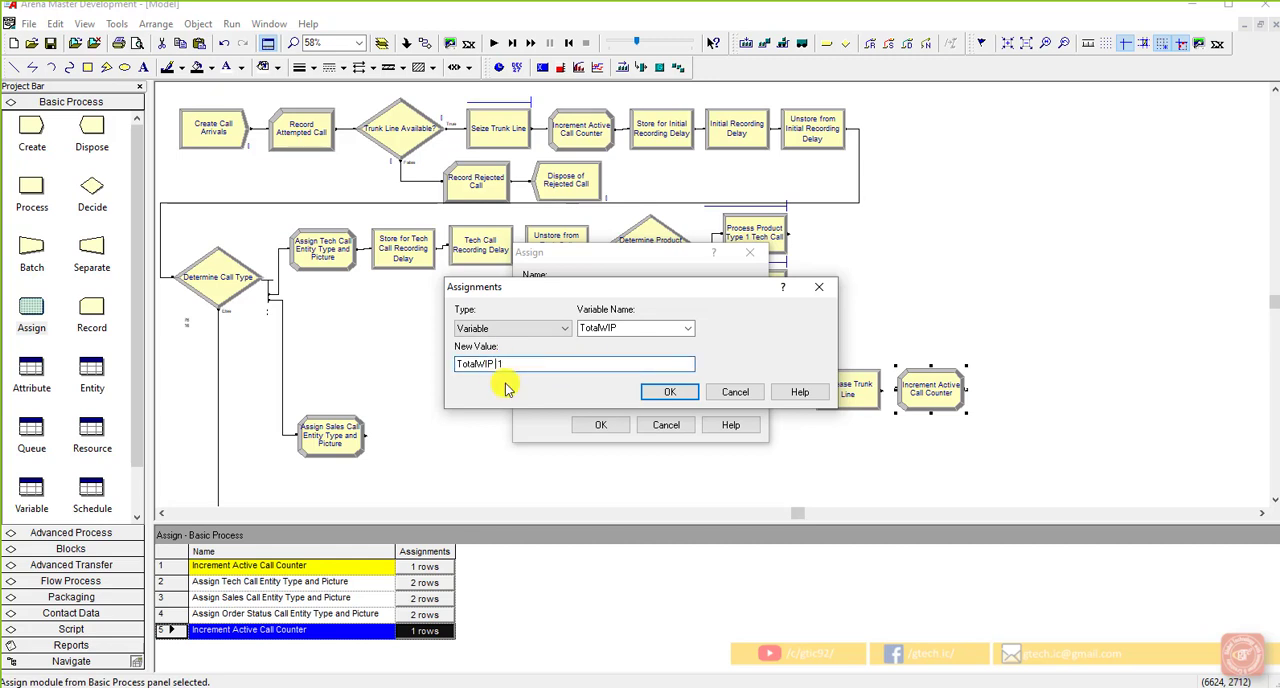
{"action": "type", "text": "-"}
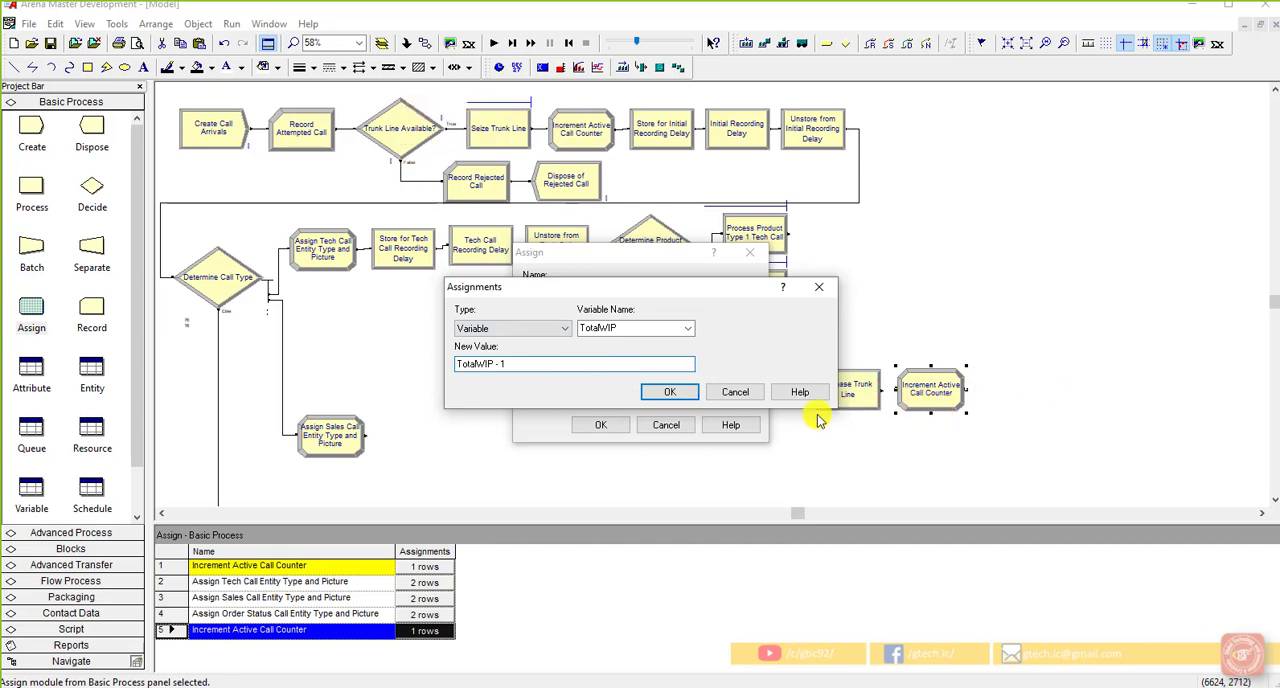
{"action": "left_click", "coordinate": [677, 393]}
{"action": "left_click", "coordinate": [674, 392]}
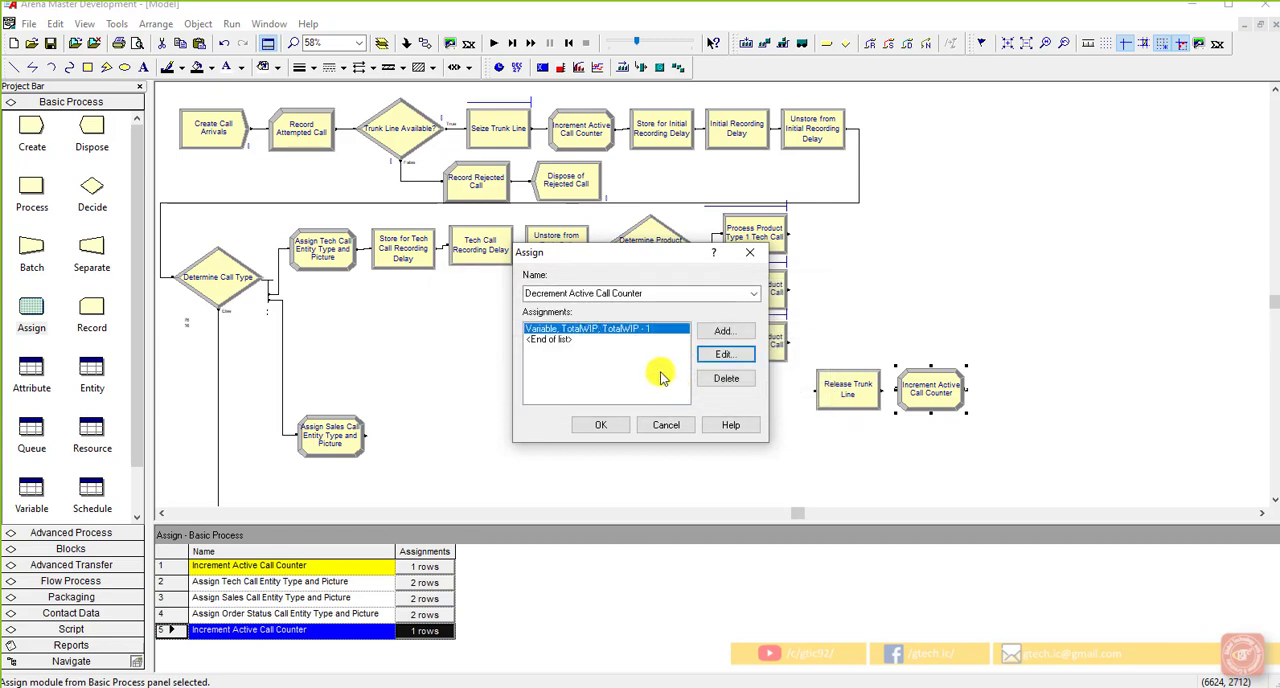
{"action": "left_click", "coordinate": [602, 427]}
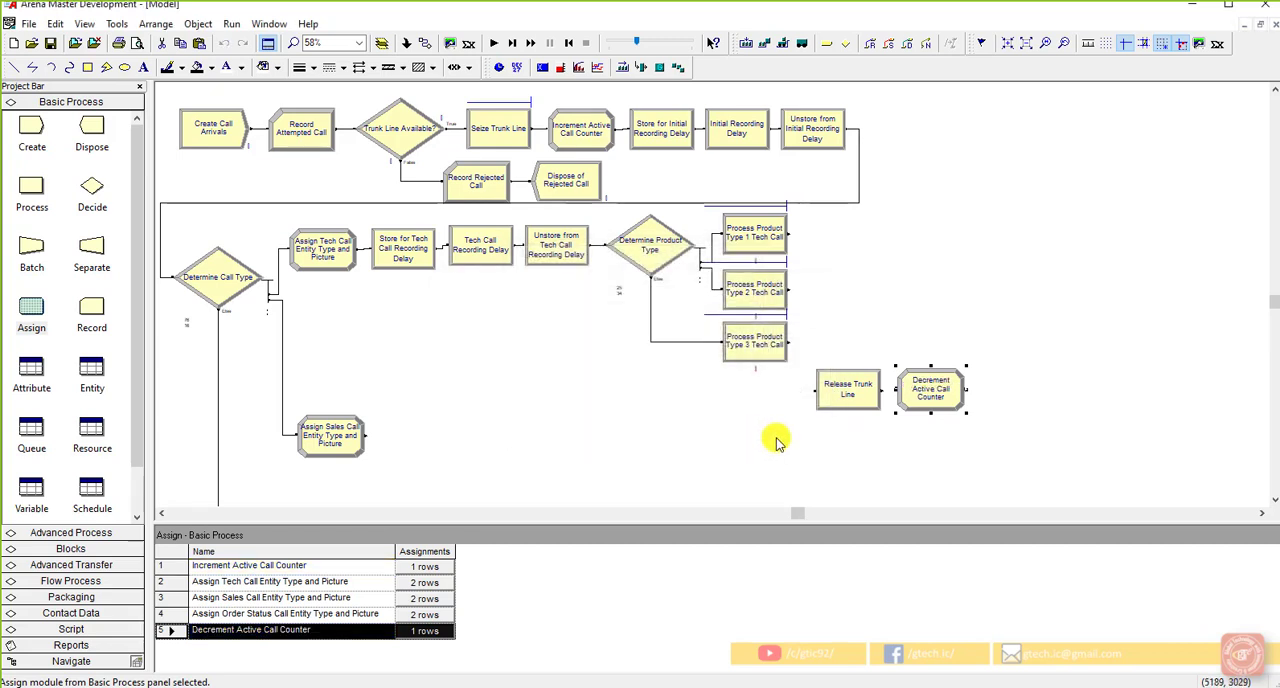
{"action": "left_click", "coordinate": [777, 437]}
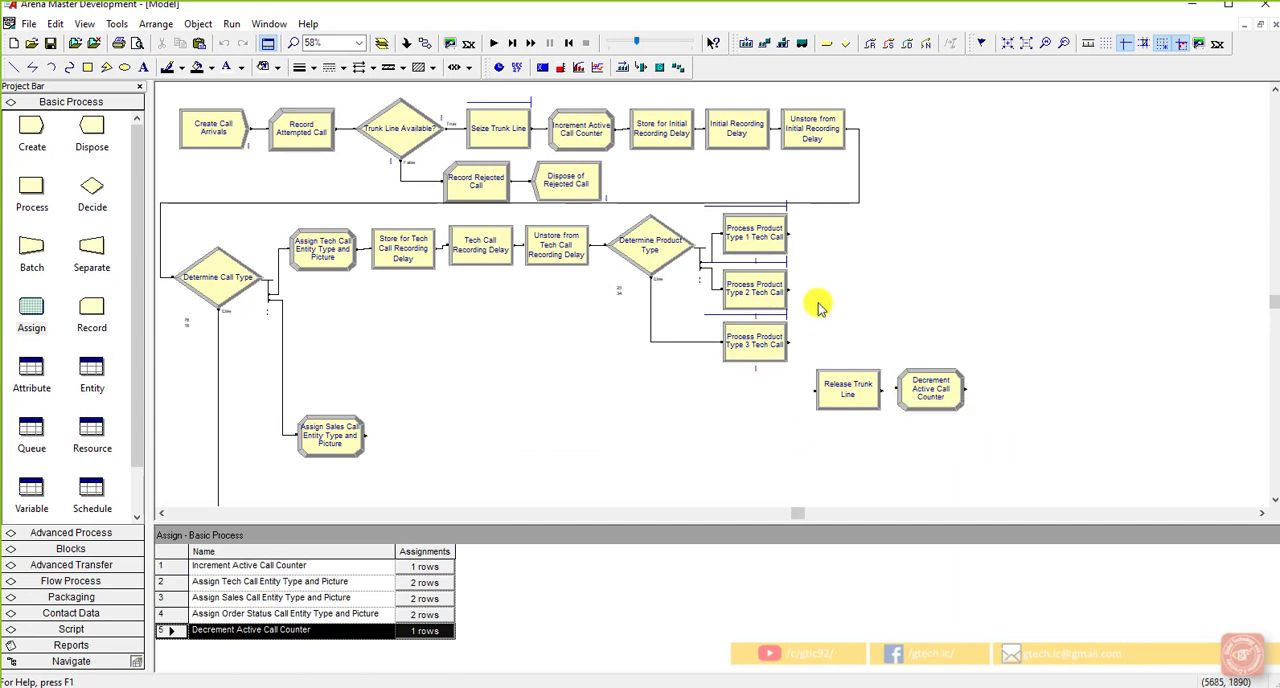
Step: Connect the outputs of the Product Type 1, 2 and 3 Tech Call processes to the Release Trunk Line module
{"action": "left_click", "coordinate": [428, 44]}
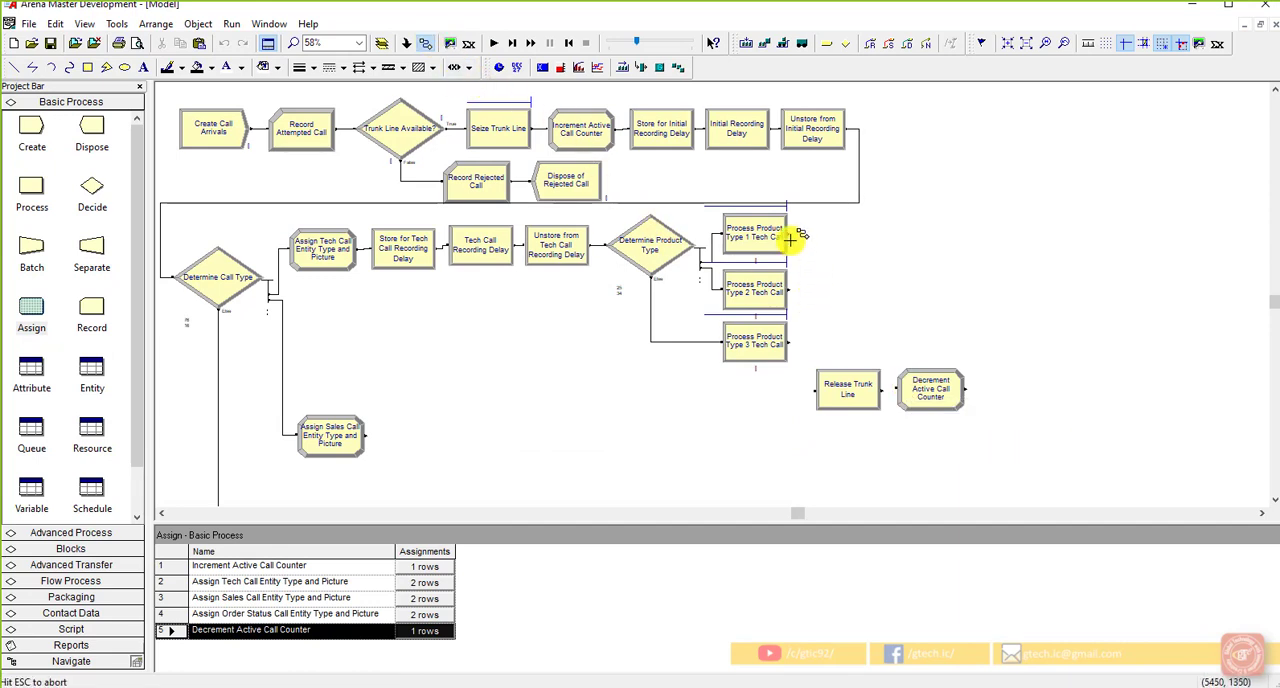
{"action": "left_click", "coordinate": [814, 389]}
{"action": "left_click", "coordinate": [792, 291]}
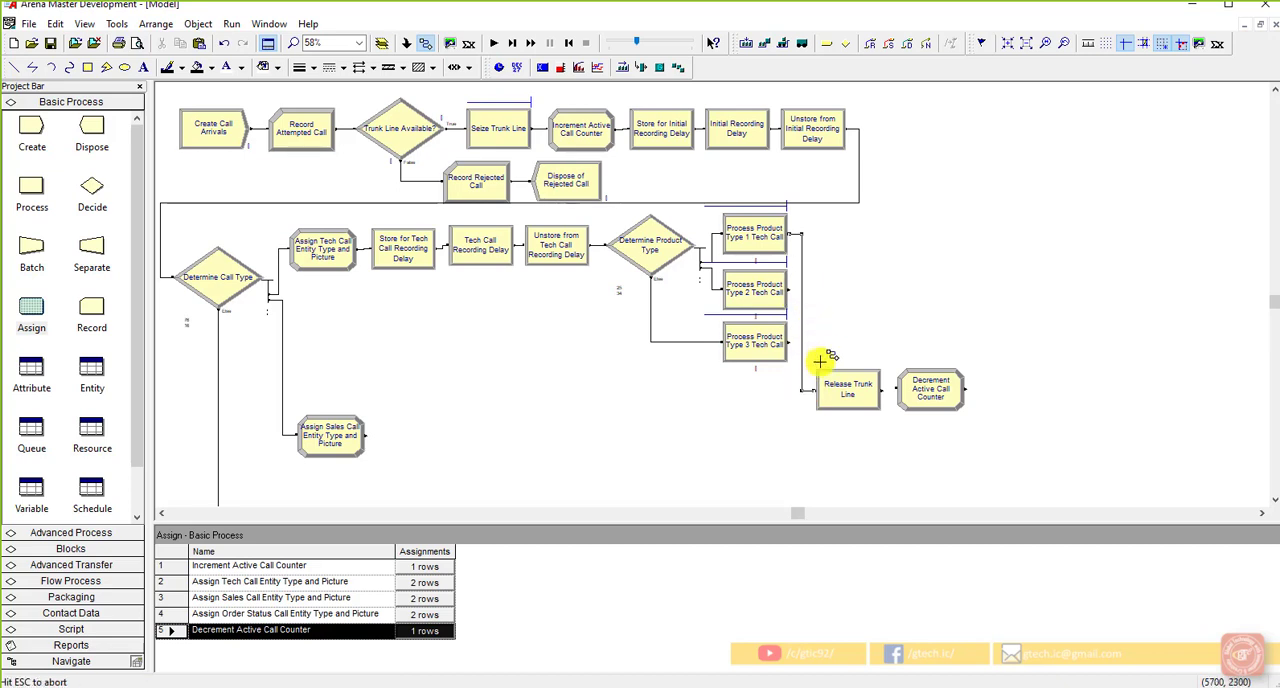
{"action": "left_click", "coordinate": [820, 389]}
{"action": "left_click", "coordinate": [792, 342]}
{"action": "left_click", "coordinate": [818, 389]}
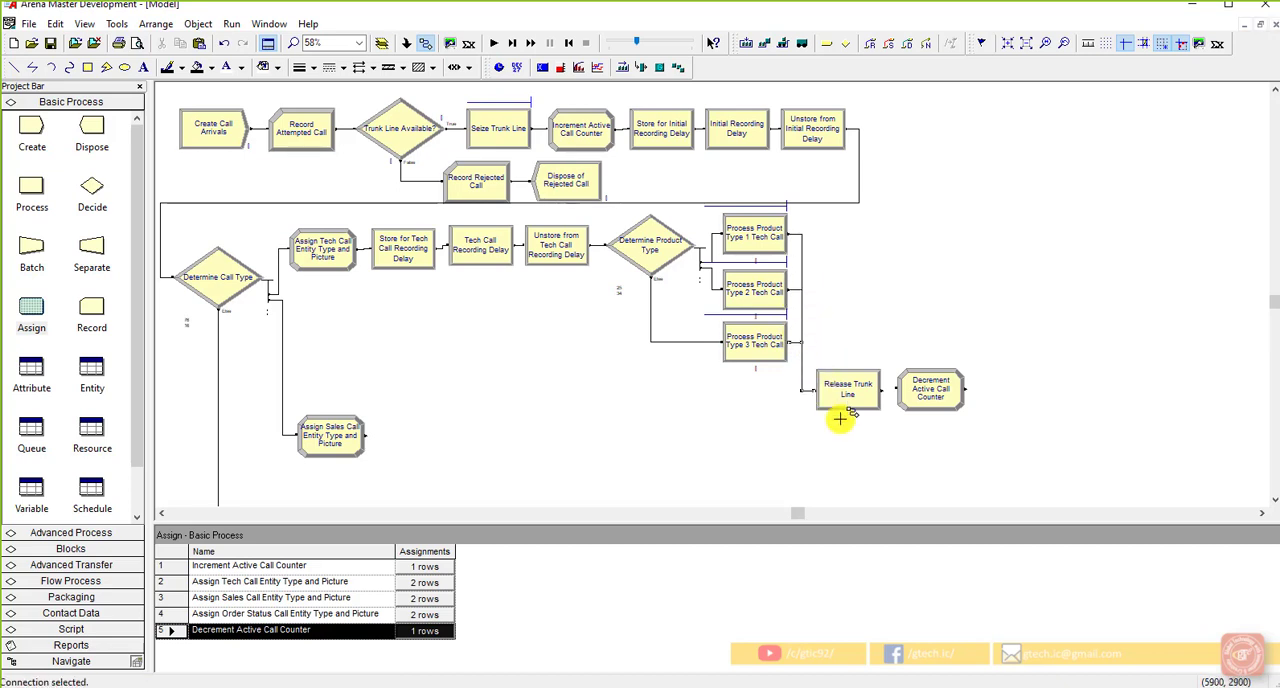
Step: Connect the Release Trunk Line module's output to the Decrement Active Call Counter module
{"action": "left_click", "coordinate": [880, 389]}
{"action": "left_click", "coordinate": [898, 389]}
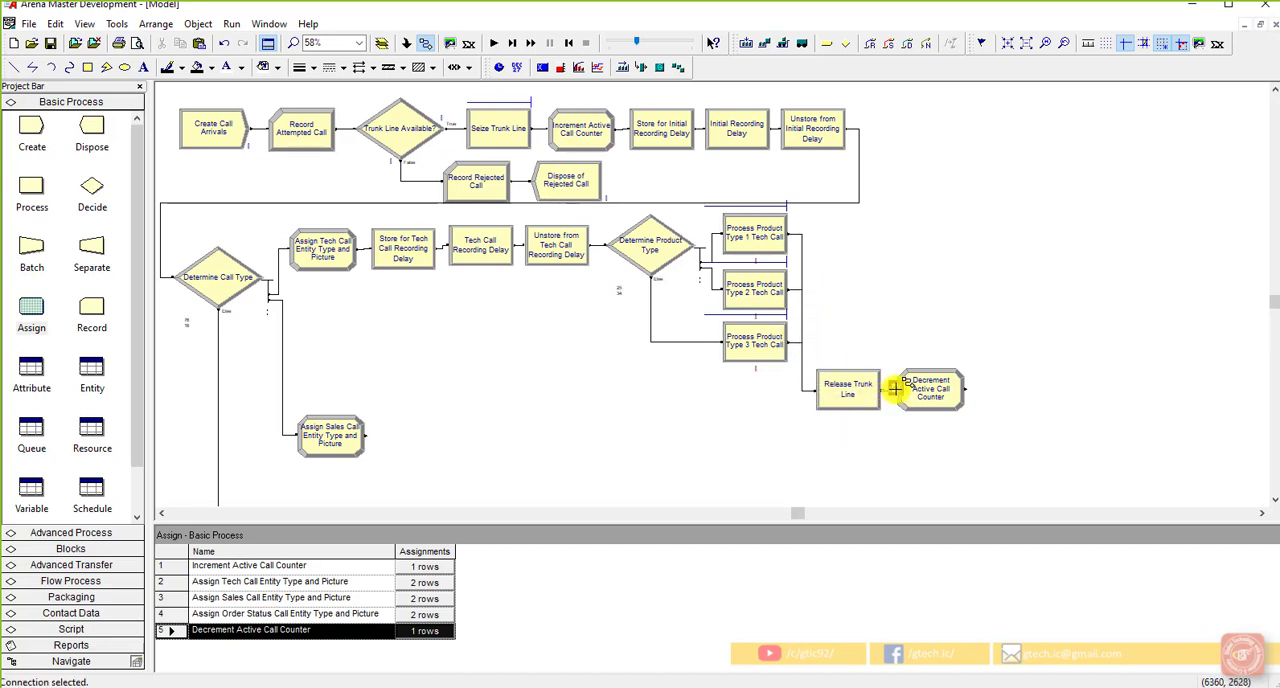
{"action": "key", "text": "Escape"}
{"action": "left_click", "coordinate": [900, 442]}
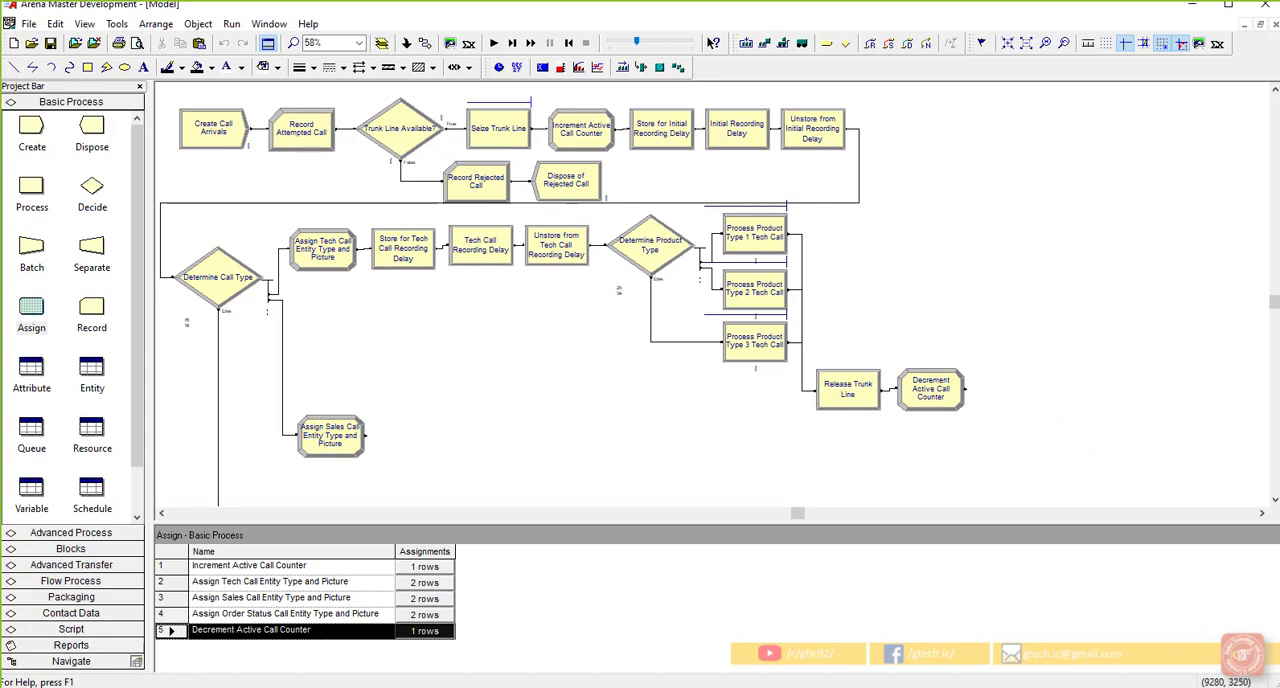
{"action": "left_click", "coordinate": [1120, 418]}
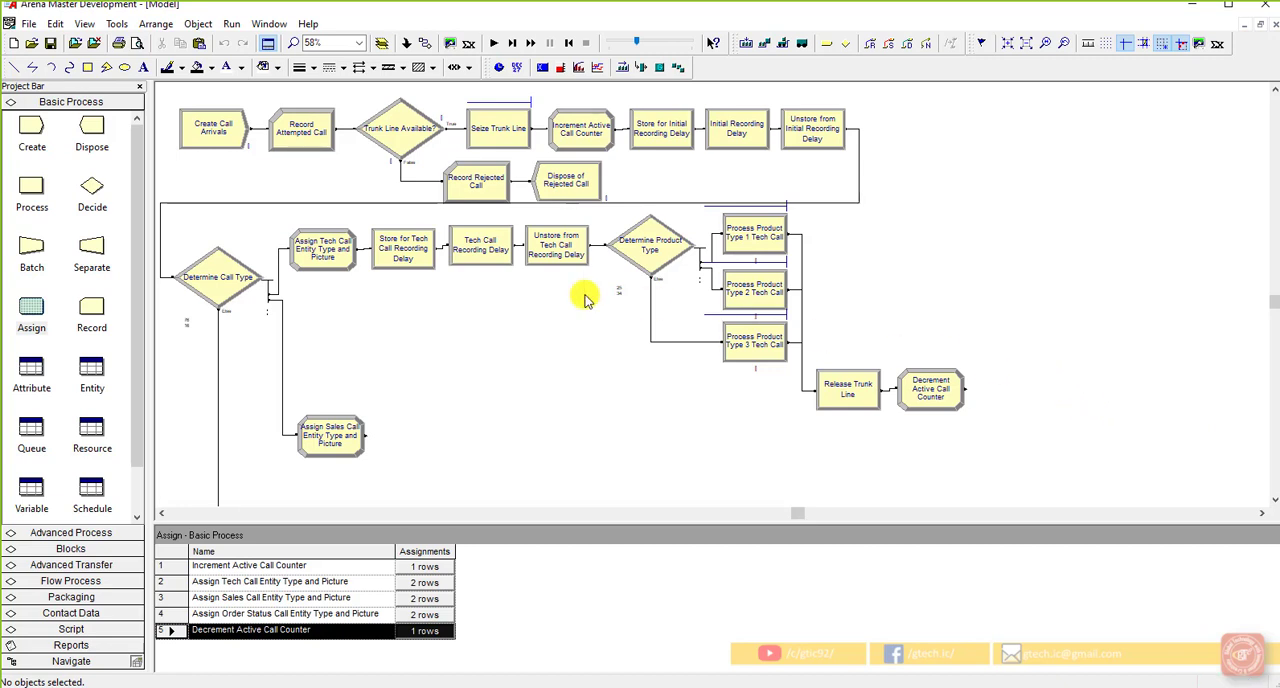
Step: Add a Record module connected after Decrement Active Call Counter and name it "Record Completed Call"
{"action": "left_click", "coordinate": [924, 382]}
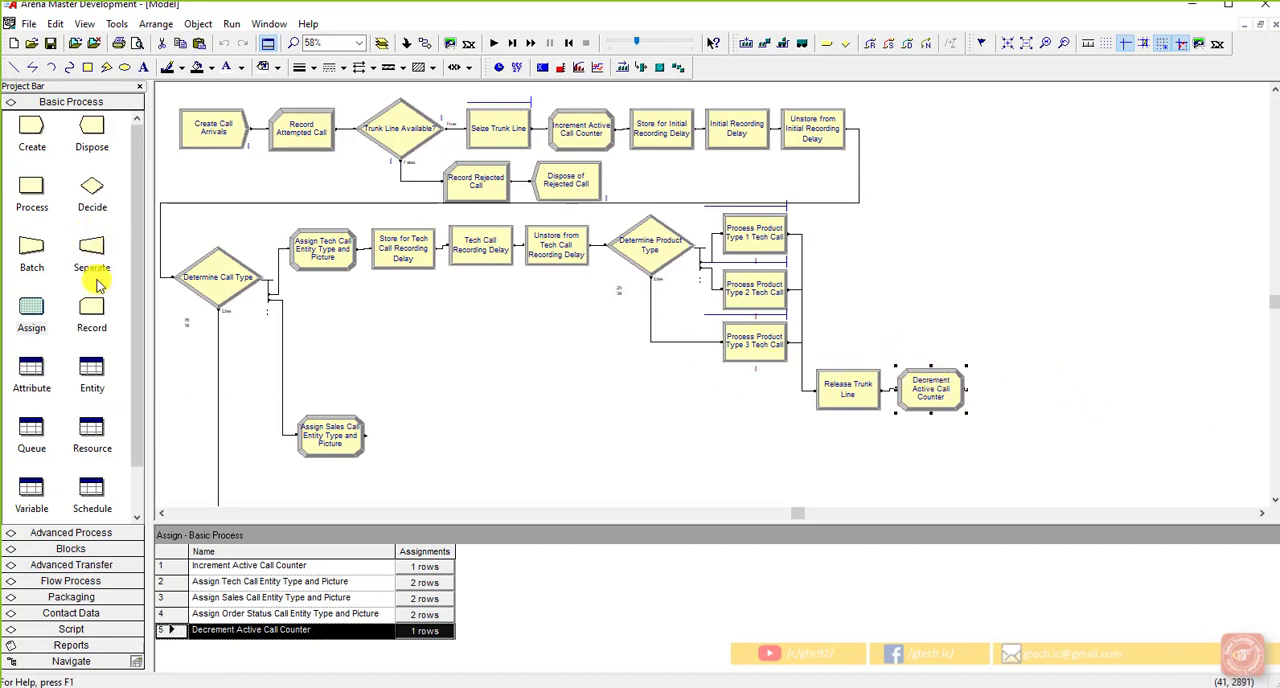
{"action": "left_click_drag", "start_coordinate": [118, 306], "coordinate": [990, 396]}
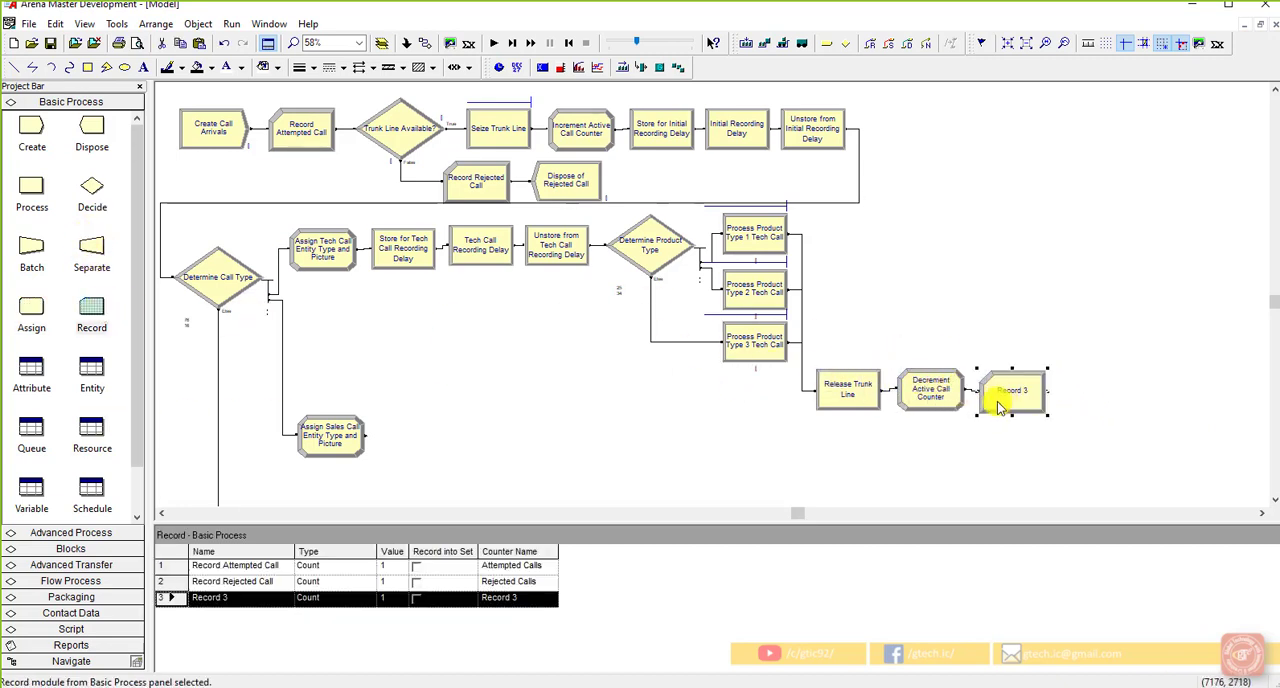
{"action": "double_click", "coordinate": [1005, 398]}
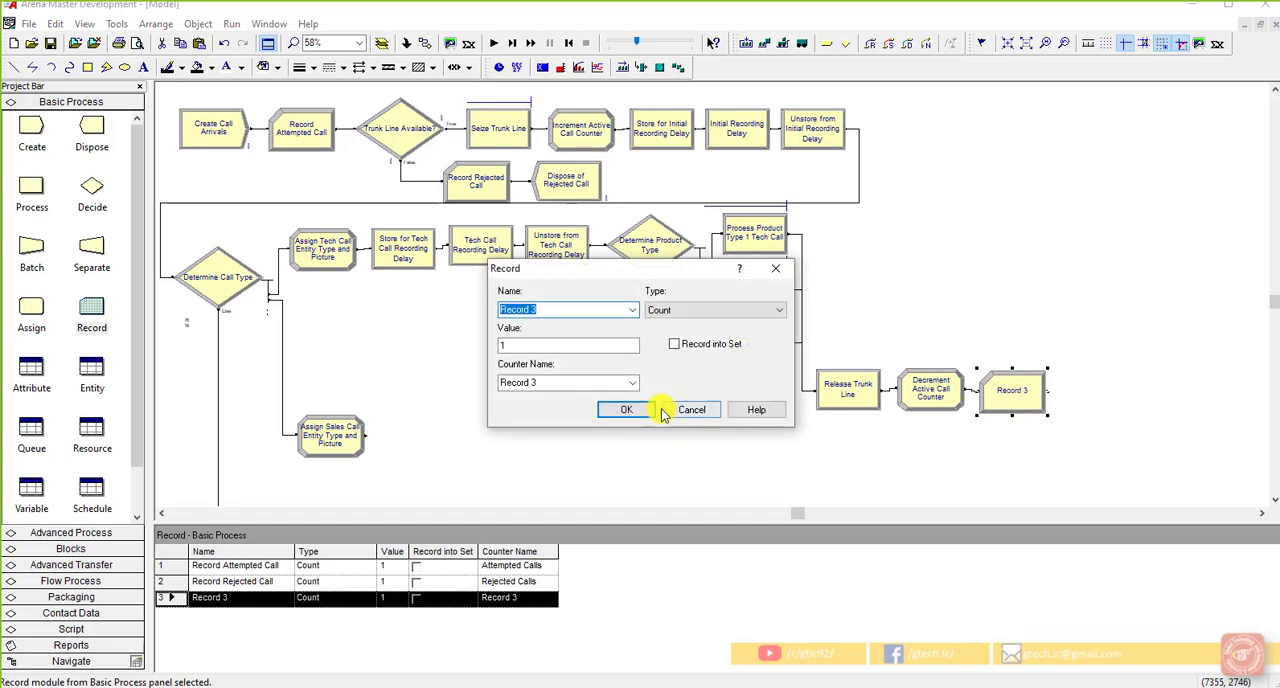
{"action": "left_click", "coordinate": [584, 310]}
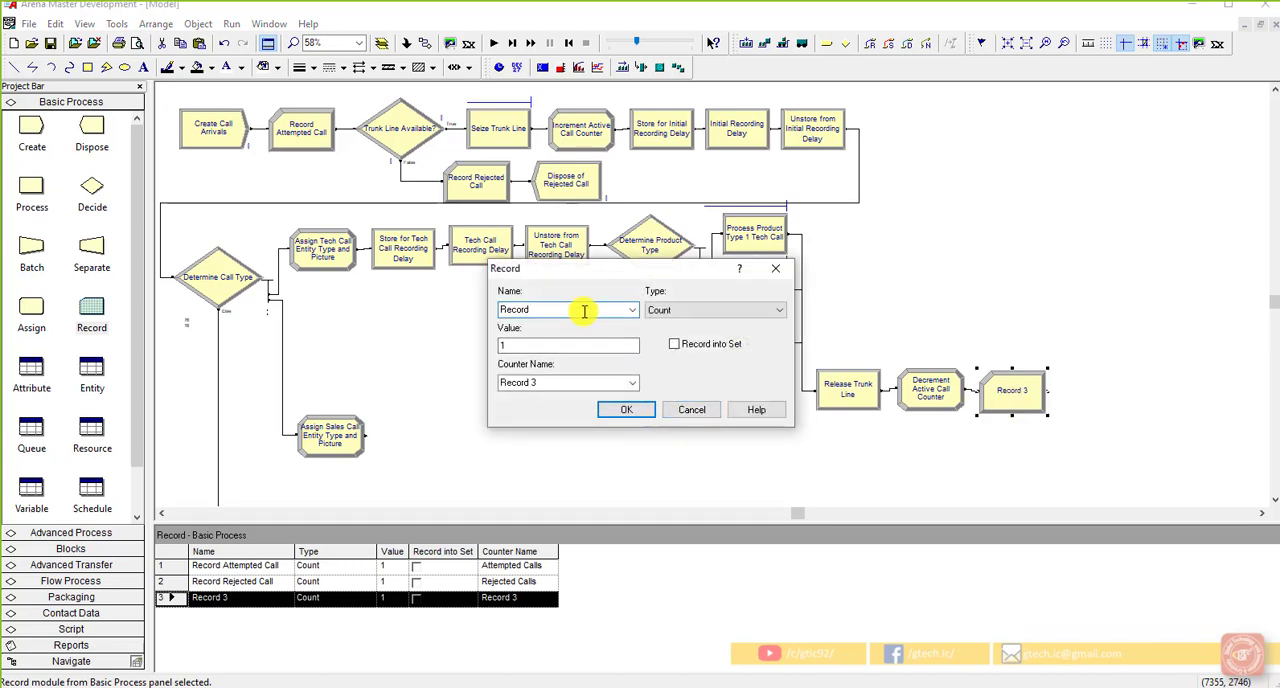
{"action": "type", "text": "Completed Call"}
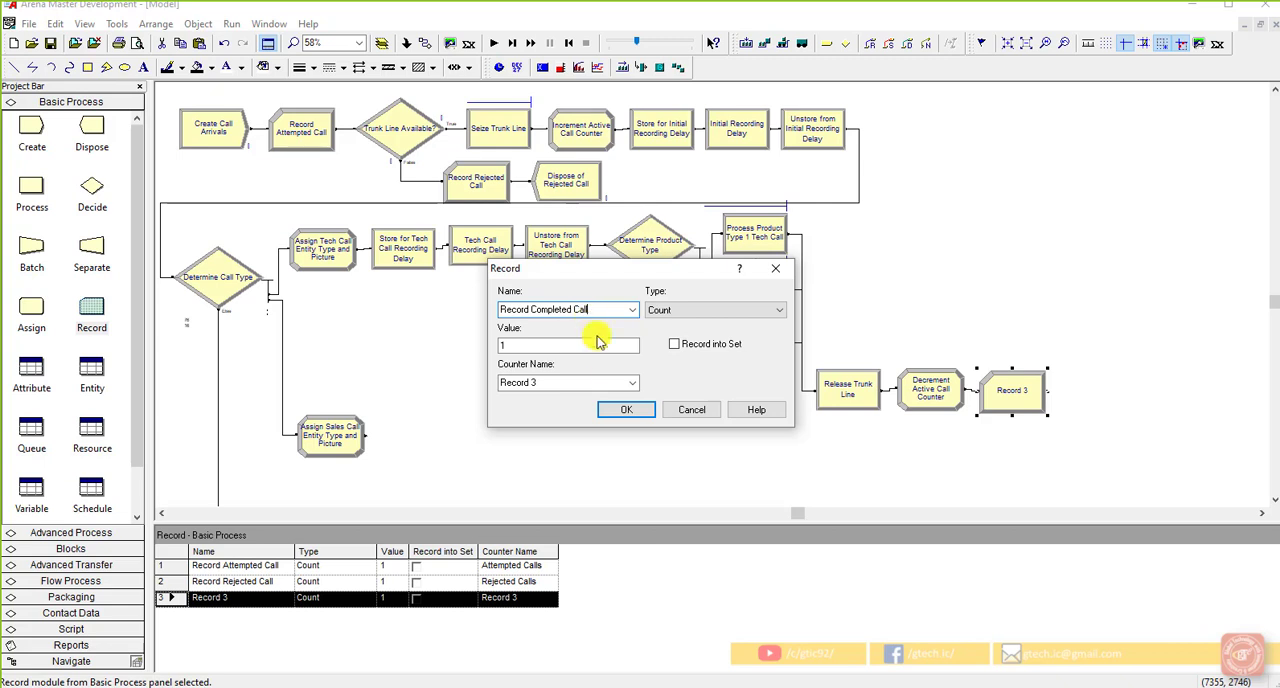
Step: Set the Record Completed Call module's counter name to "Completed Calls"
{"action": "left_click", "coordinate": [586, 381]}
{"action": "type", "text": "Record Completed Call"}
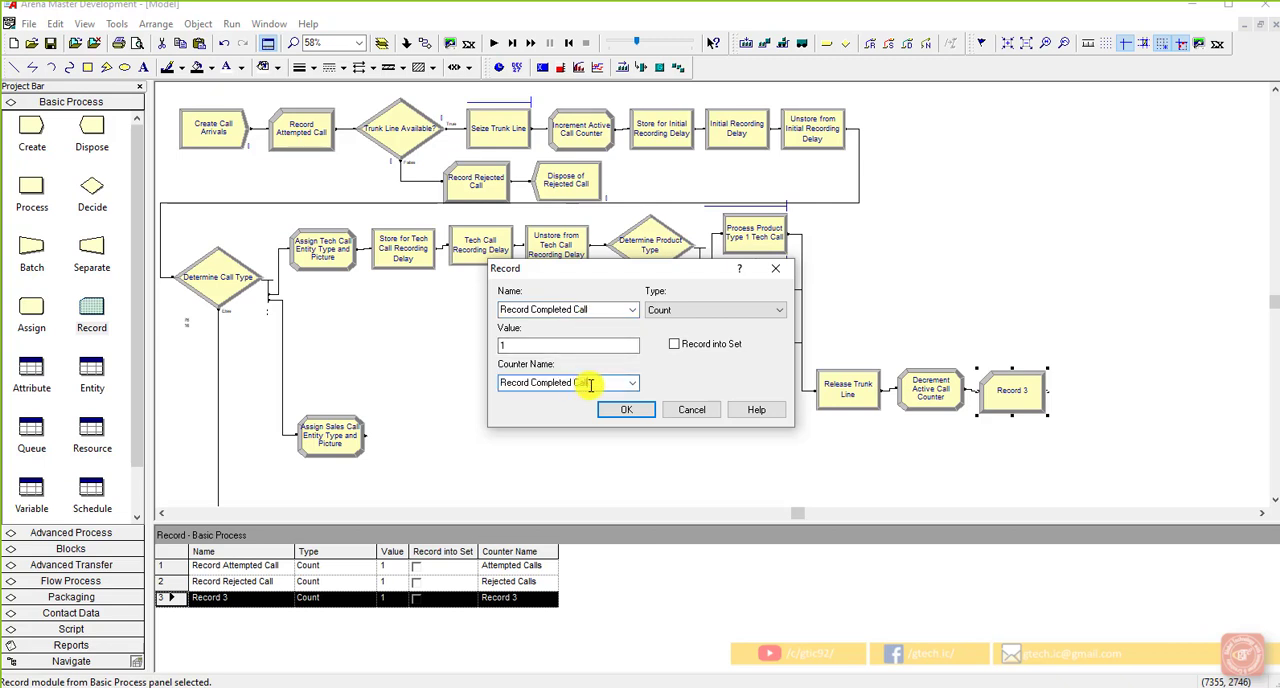
{"action": "left_click_drag", "start_coordinate": [530, 382], "coordinate": [493, 382]}
{"action": "key", "text": "BackSpace"}
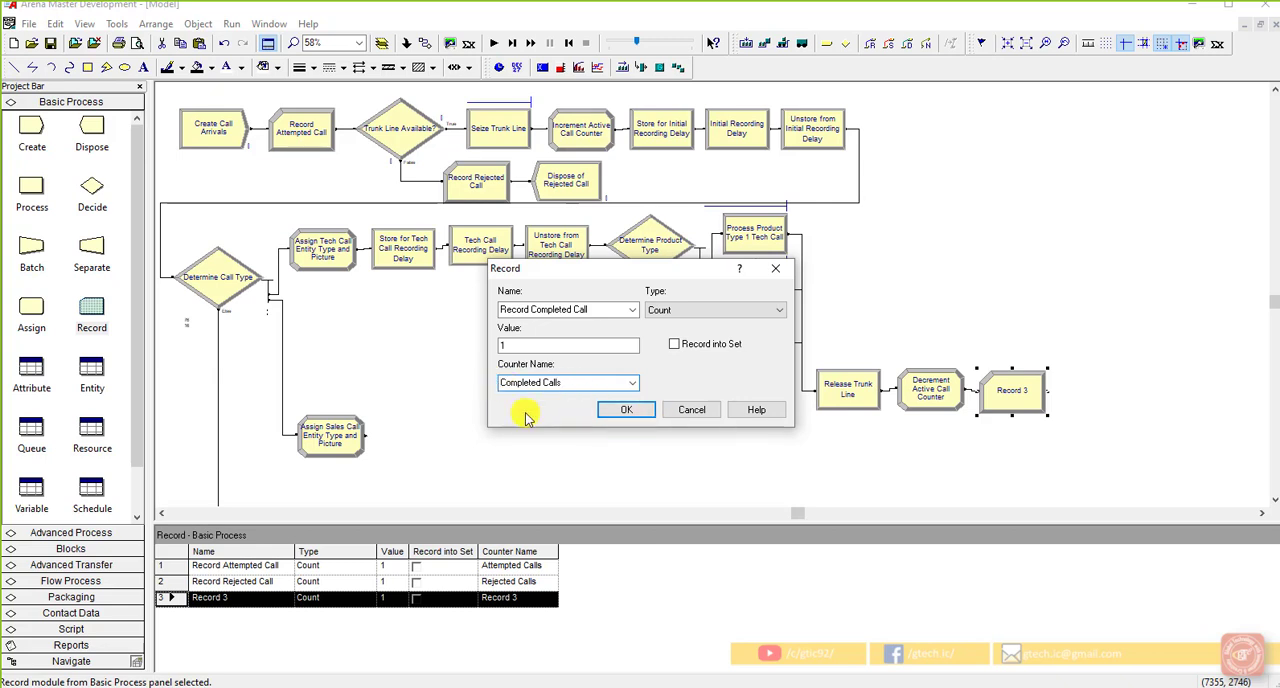
{"action": "left_click", "coordinate": [626, 409]}
{"action": "left_click", "coordinate": [1145, 413]}
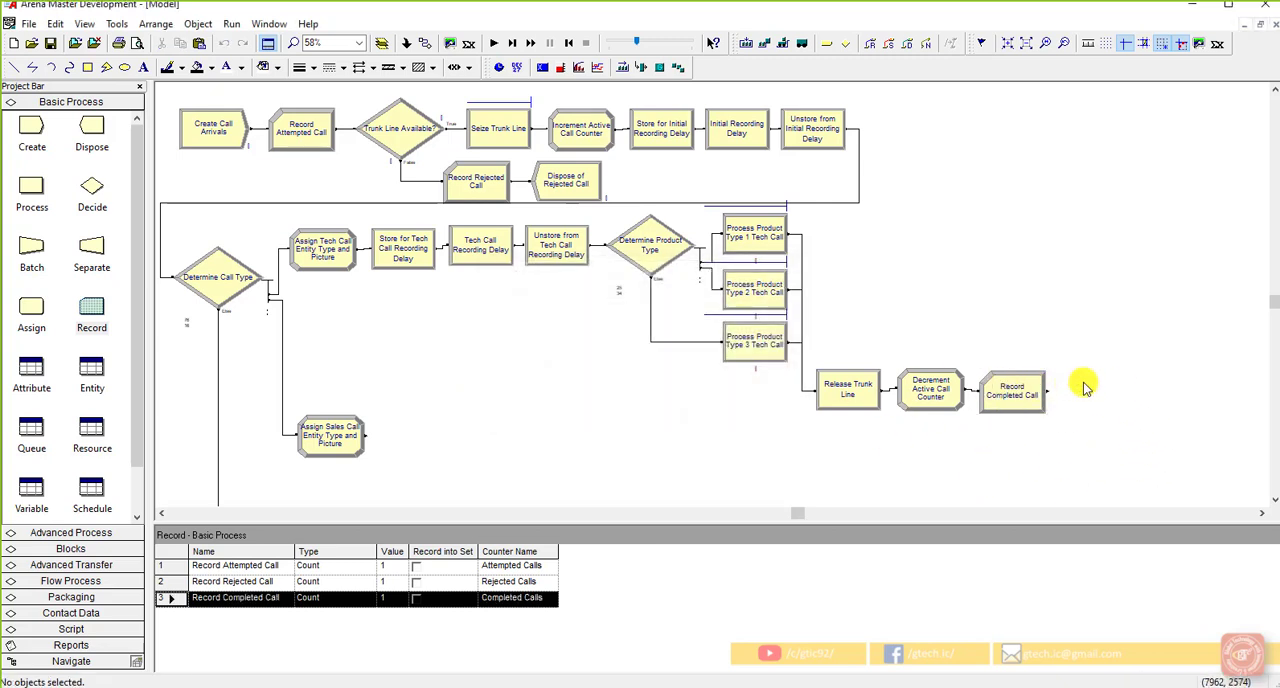
Step: Add a Dispose module connected after Record Completed Call and name it "Dispose of Call Entity"
{"action": "left_click", "coordinate": [1005, 390]}
{"action": "left_click_drag", "start_coordinate": [90, 135], "coordinate": [1064, 393]}
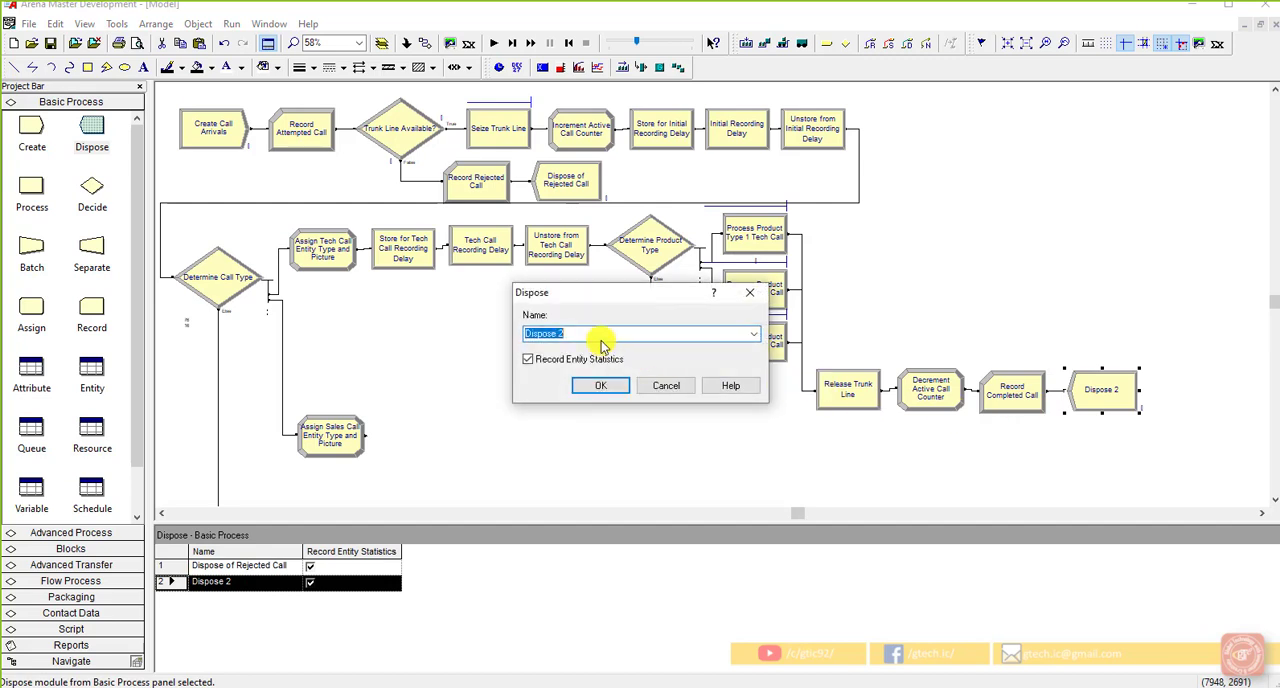
{"action": "left_click", "coordinate": [605, 333]}
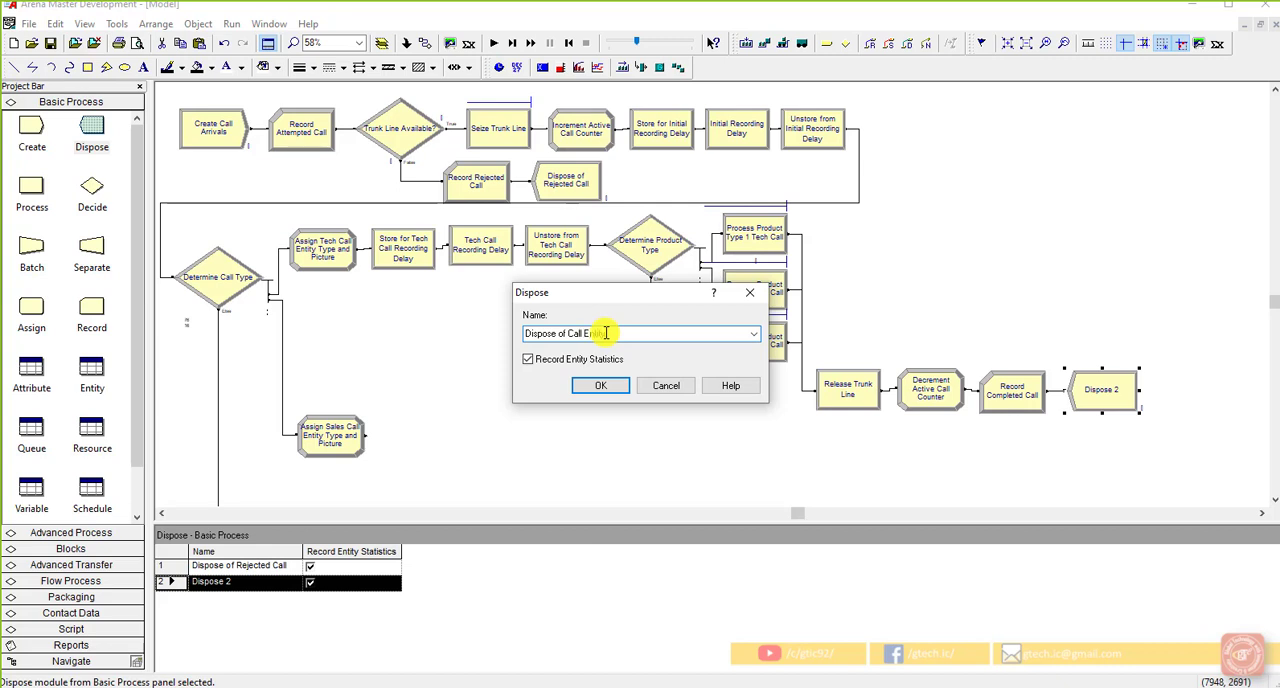
{"action": "left_click", "coordinate": [600, 385]}
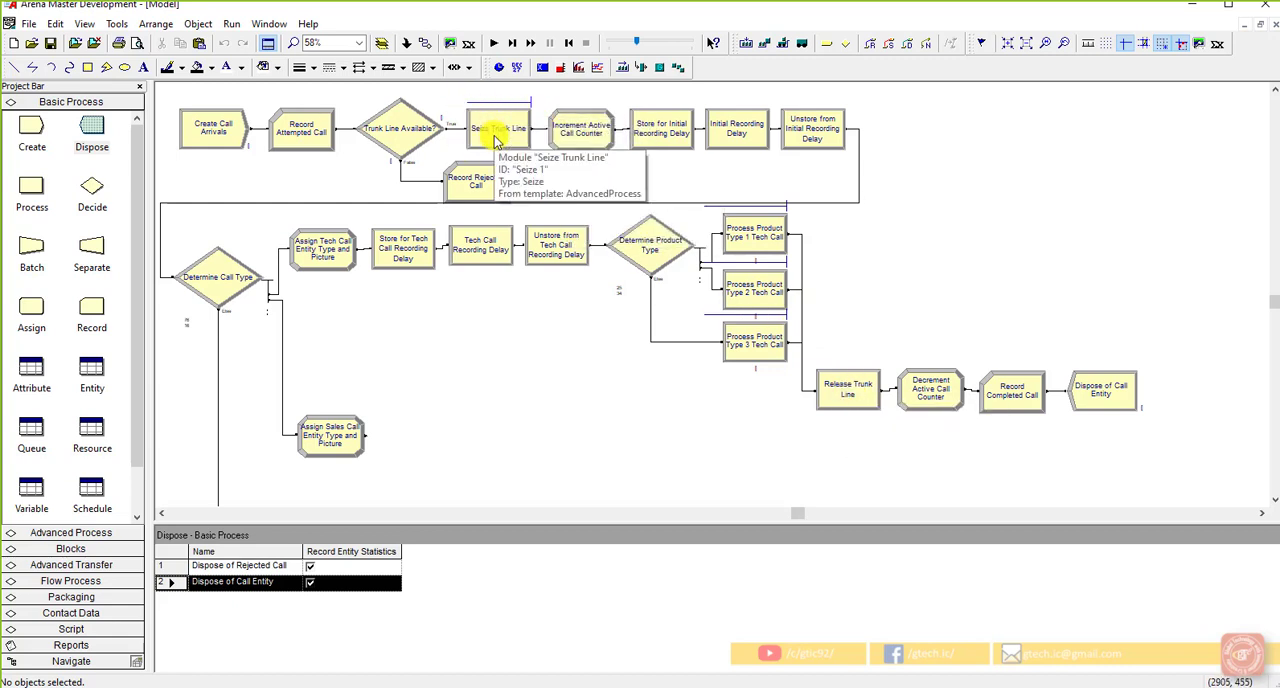
Step: Align the Record Completed Call and Dispose of Call Entity modules with the Release Trunk Line row
{"action": "left_click", "coordinate": [1018, 386]}
{"action": "left_click", "coordinate": [1108, 387]}
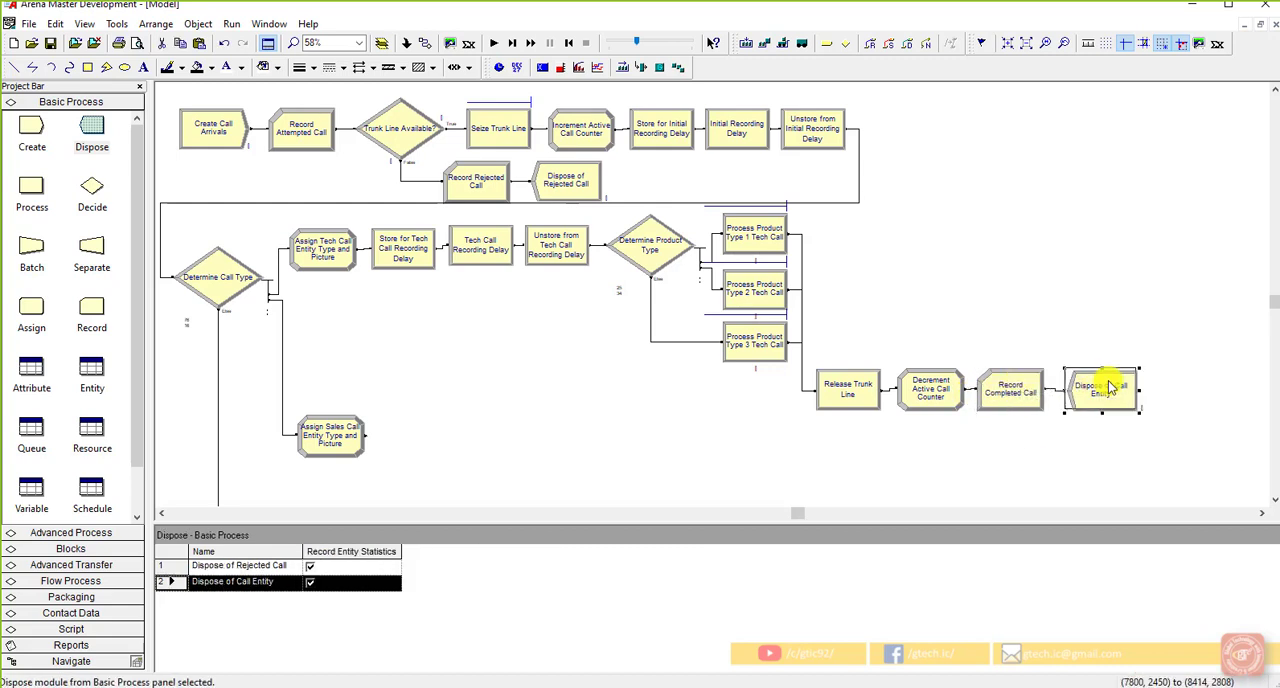
{"action": "left_click", "coordinate": [1120, 360]}
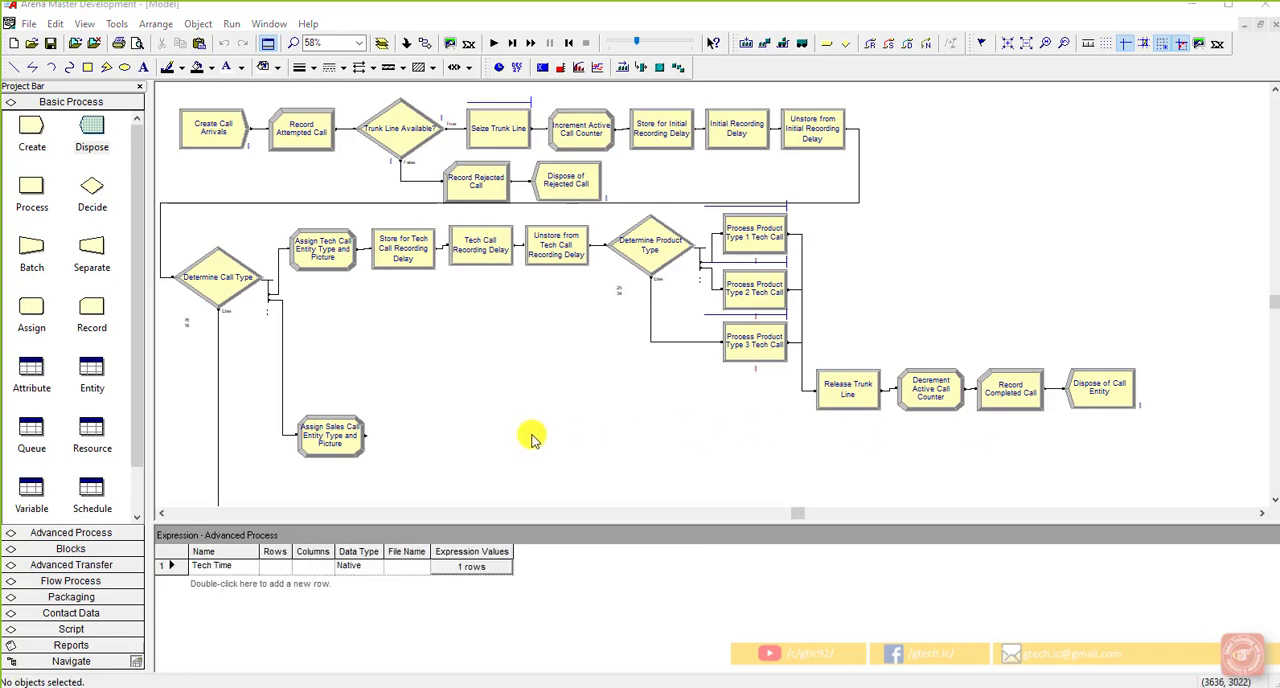
Step: Move the Assign Sales Call Entity Type and Picture module slightly upward, roughly level with the Release Trunk Line module
{"action": "left_click", "coordinate": [446, 432]}
{"action": "left_click_drag", "start_coordinate": [360, 453], "coordinate": [352, 418]}
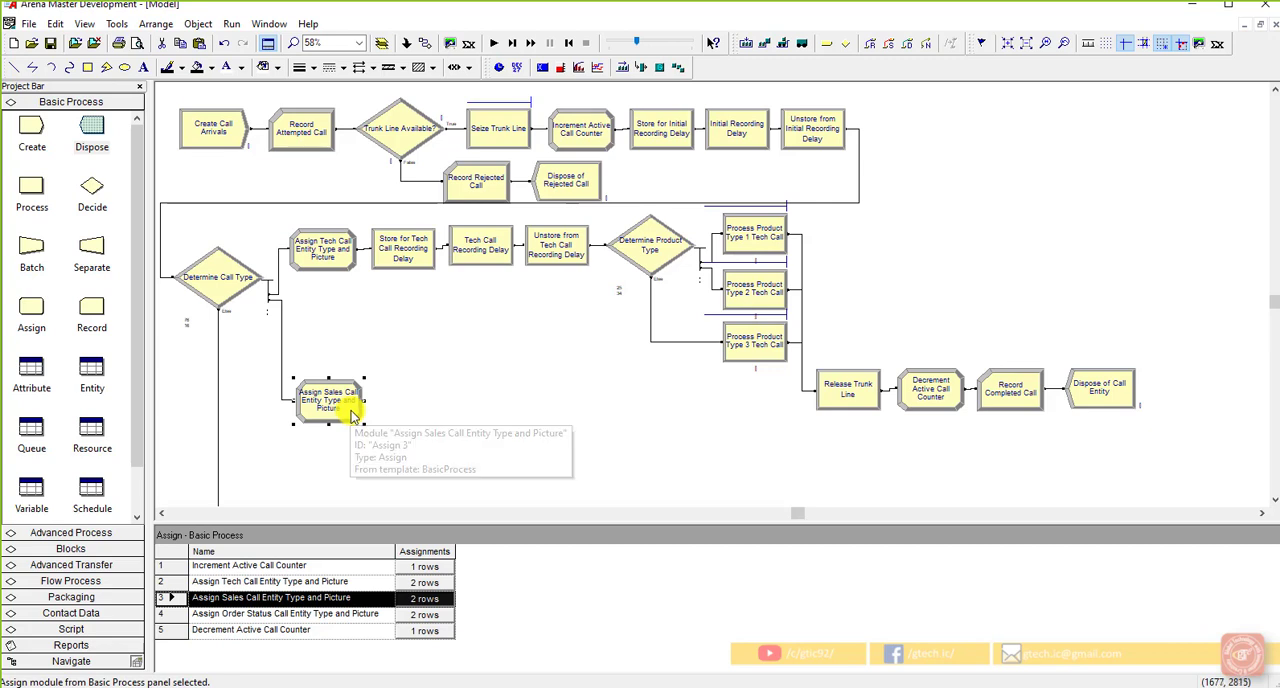
{"action": "left_click", "coordinate": [409, 430]}
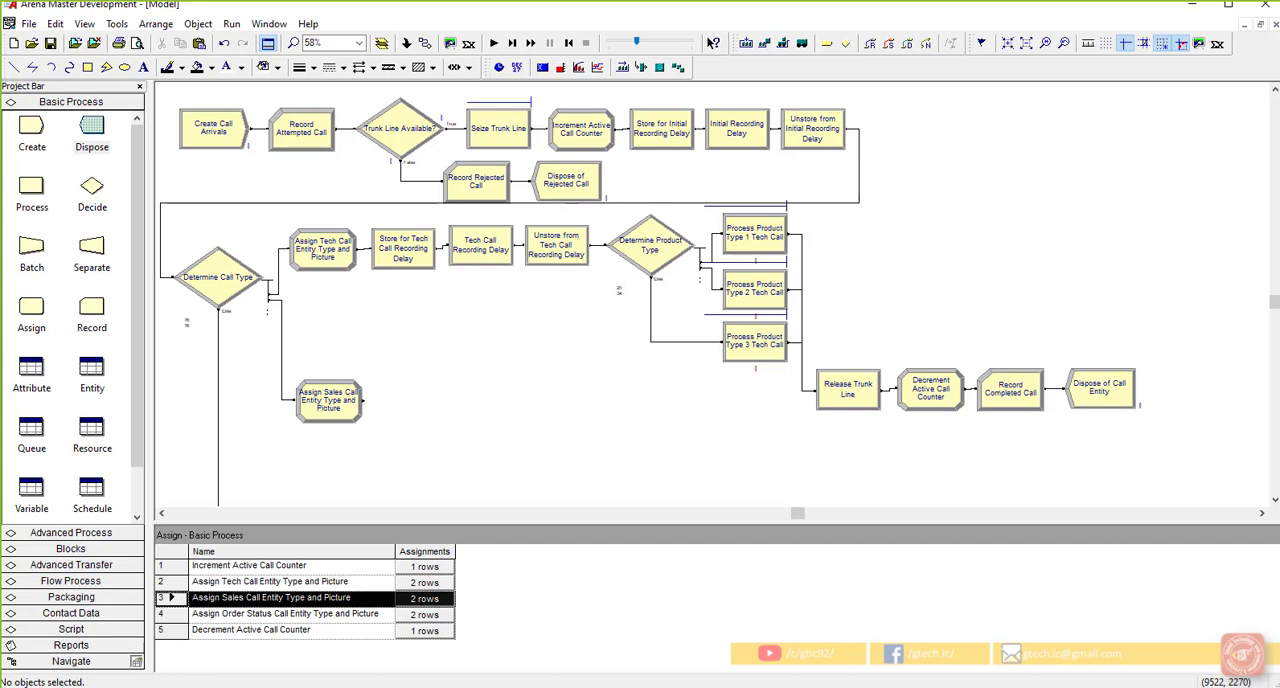
Step: Add a Process module connected after Assign Sales Call Entity Type and Picture, named "Process Sales Call", with the action Seize Delay Release
{"action": "left_click", "coordinate": [337, 408]}
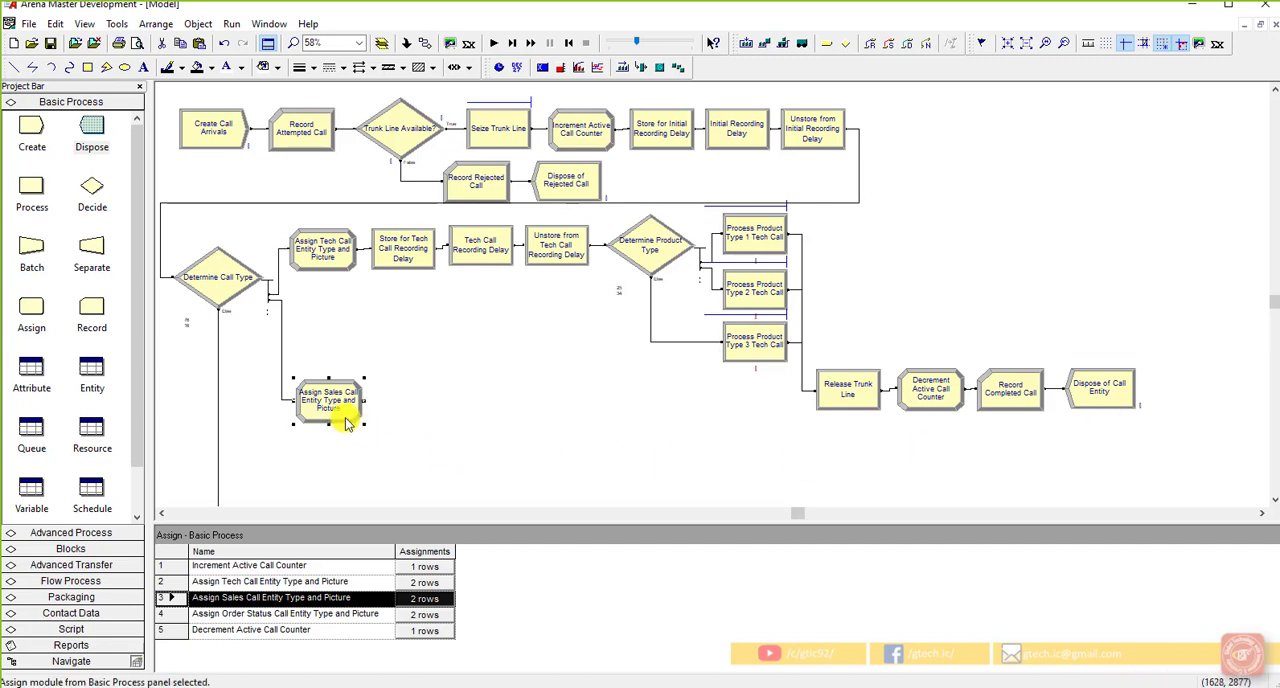
{"action": "left_click_drag", "start_coordinate": [31, 188], "coordinate": [383, 400]}
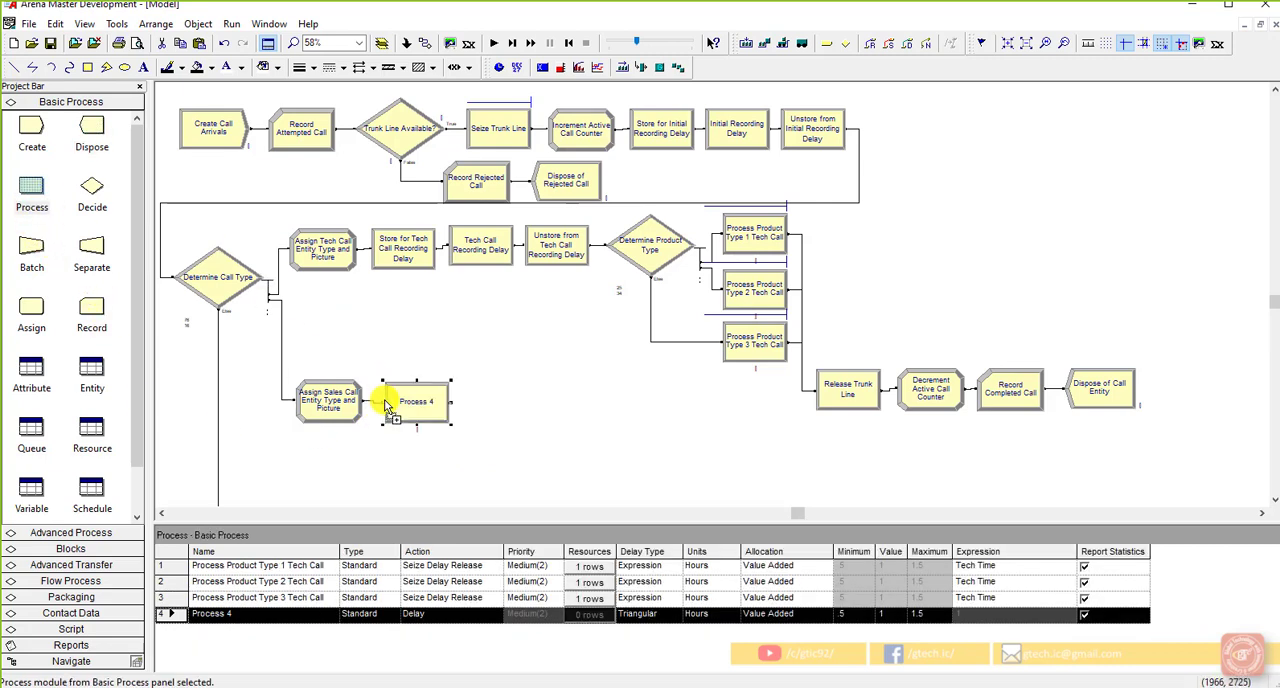
{"action": "double_click", "coordinate": [440, 416]}
{"action": "left_click", "coordinate": [521, 218]}
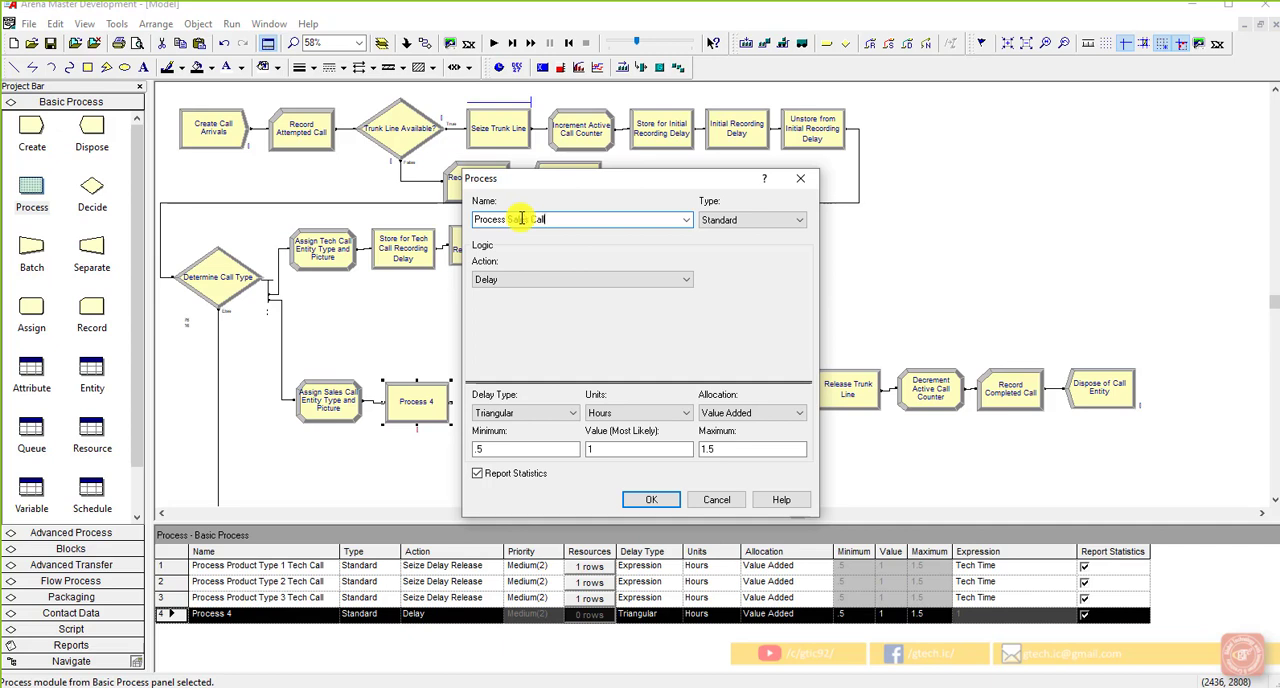
{"action": "left_click", "coordinate": [543, 280]}
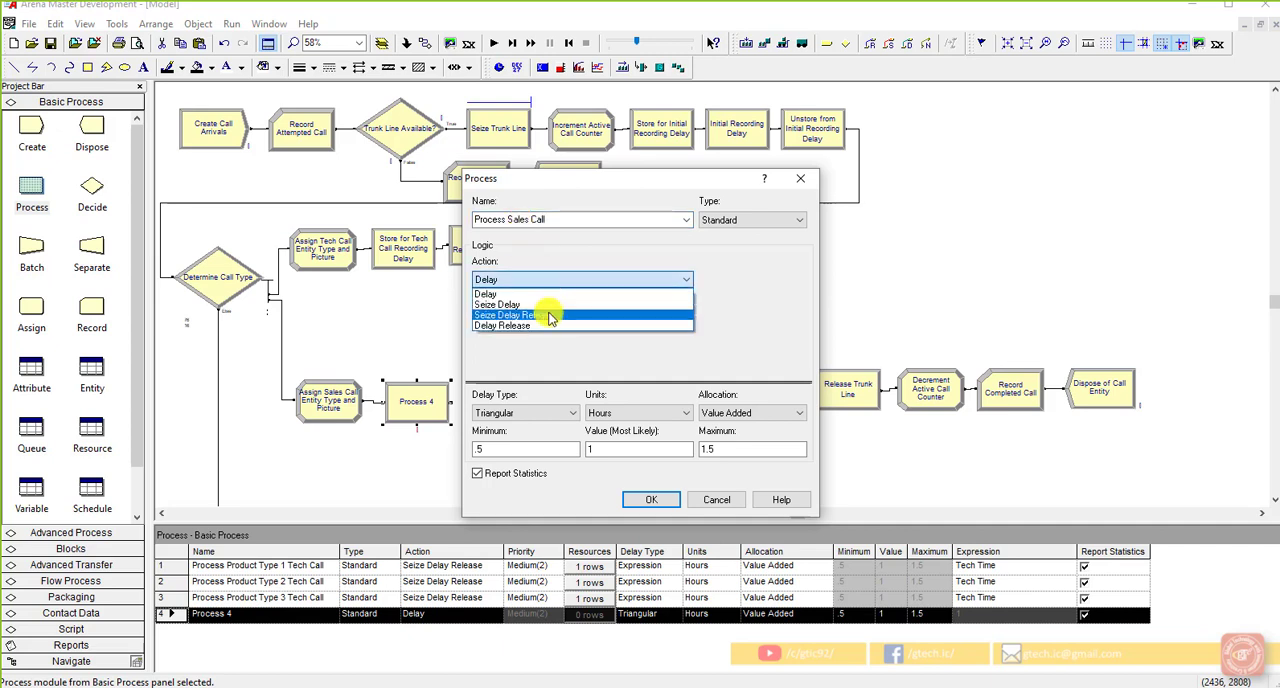
{"action": "left_click", "coordinate": [548, 315]}
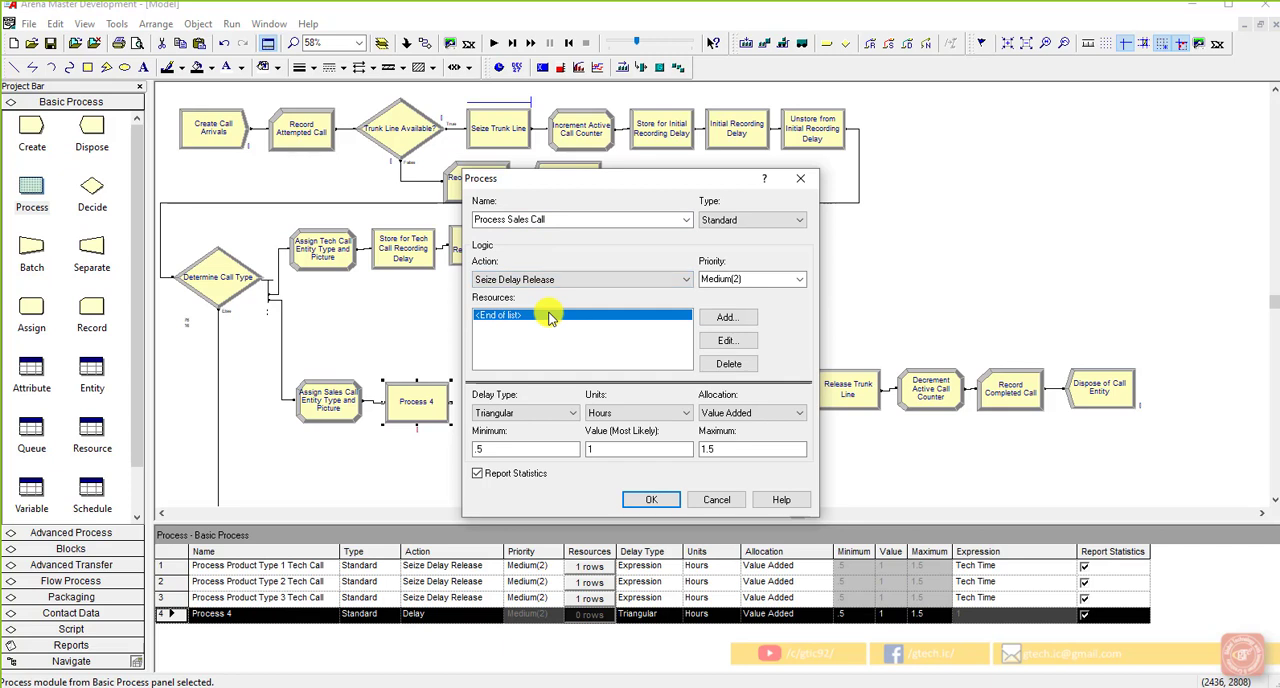
Step: Add the resource "Sales" with quantity 1 to the Process Sales Call module
{"action": "left_click", "coordinate": [726, 318]}
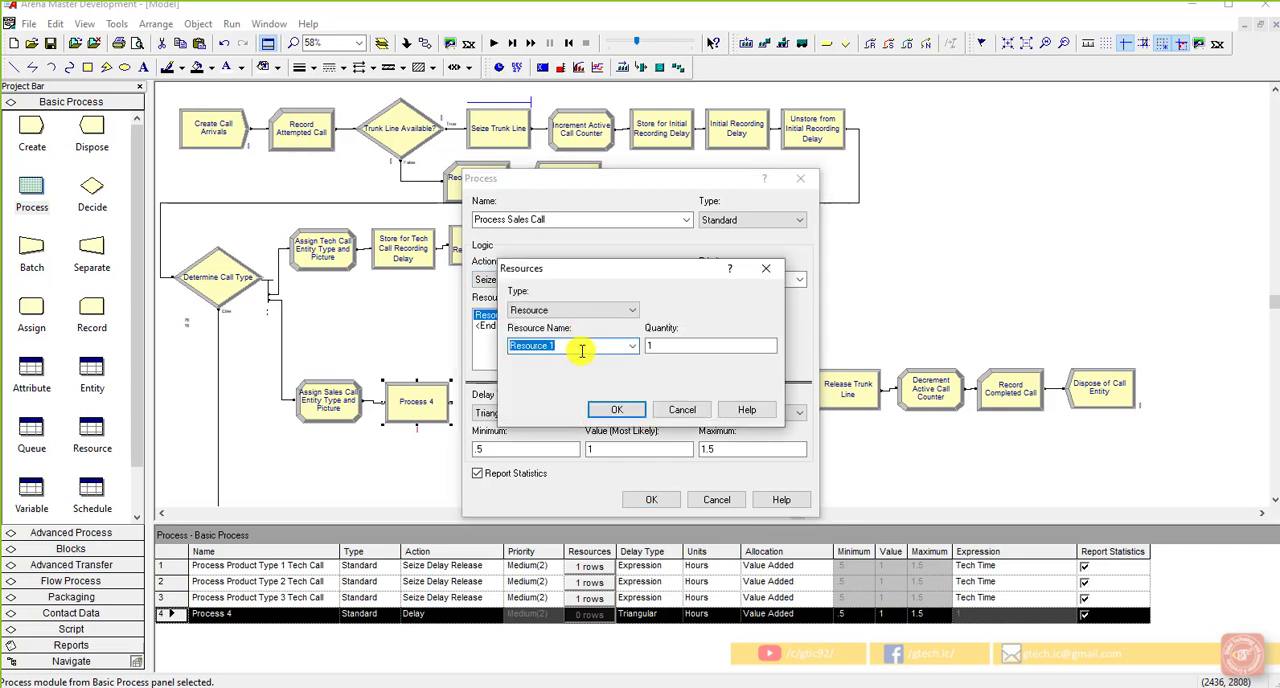
{"action": "type", "text": "Sales"}
{"action": "left_click", "coordinate": [652, 346]}
{"action": "left_click", "coordinate": [617, 410]}
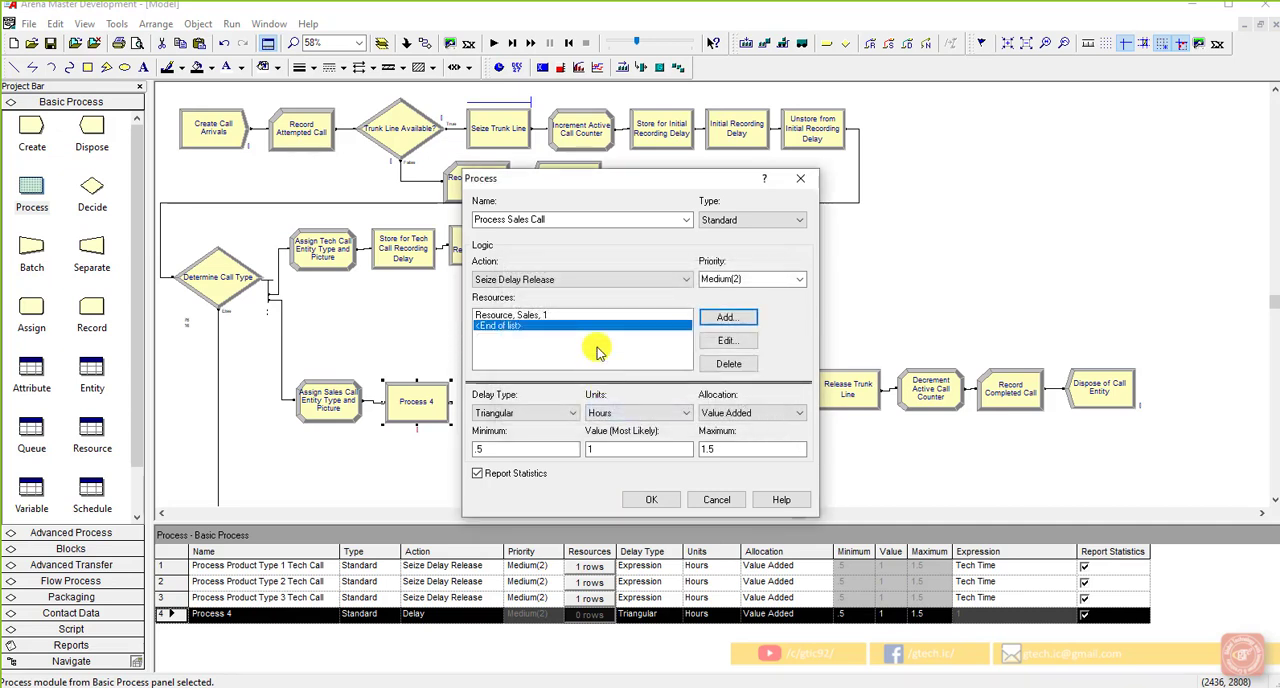
Step: Give Process Sales Call a Triangular delay with minimum 4, most likely value 15 and maximum 45, and accept the module settings
{"action": "left_click", "coordinate": [556, 414]}
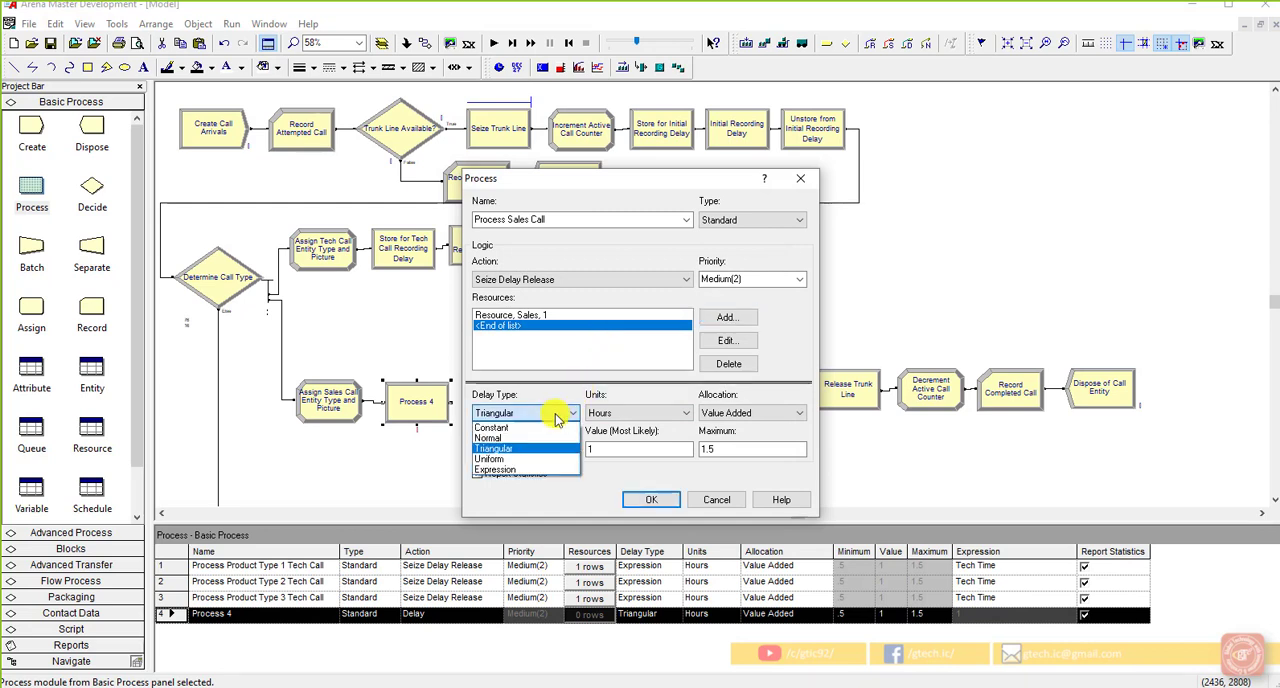
{"action": "left_click", "coordinate": [538, 448]}
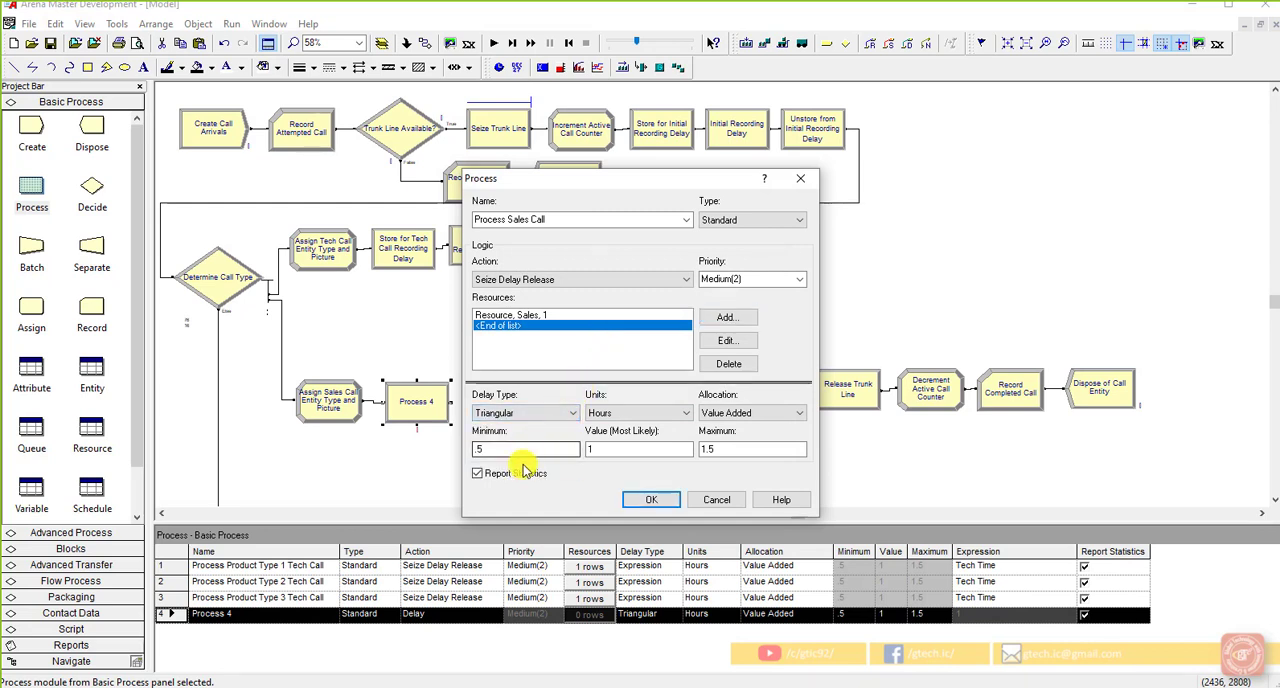
{"action": "left_click_drag", "start_coordinate": [528, 448], "coordinate": [462, 451]}
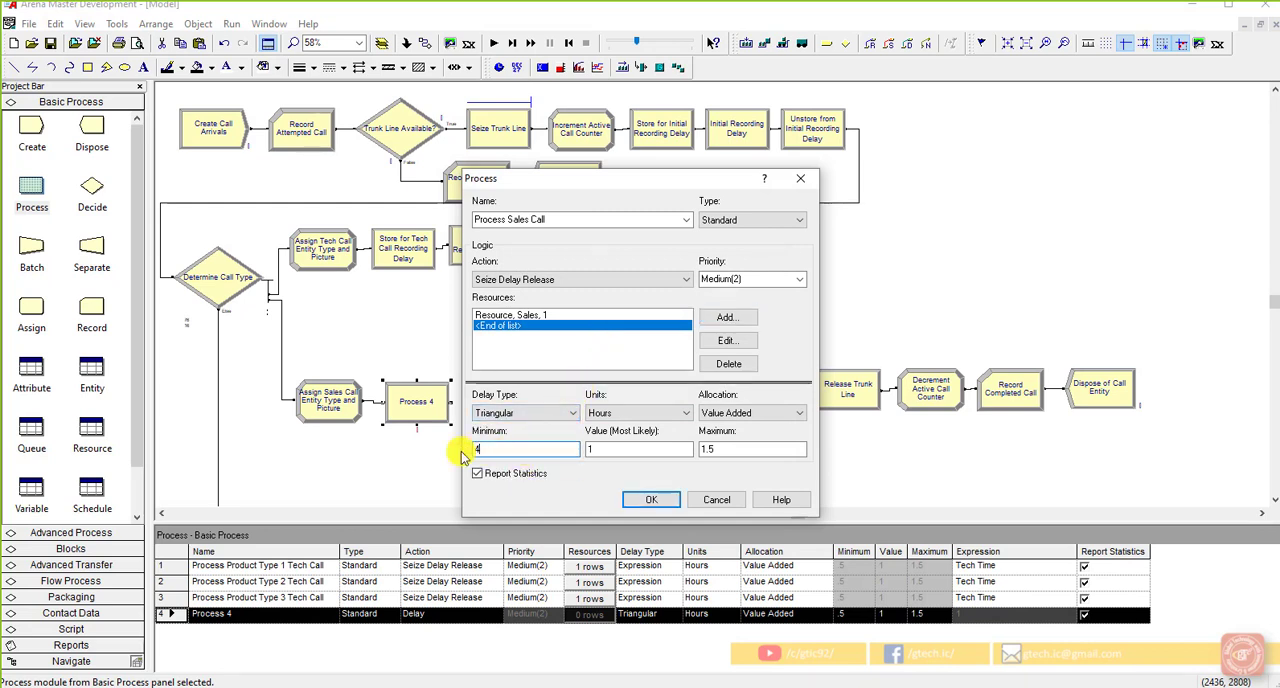
{"action": "type", "text": "4"}
{"action": "key", "text": "Tab"}
{"action": "type", "text": "15"}
{"action": "key", "text": "Tab"}
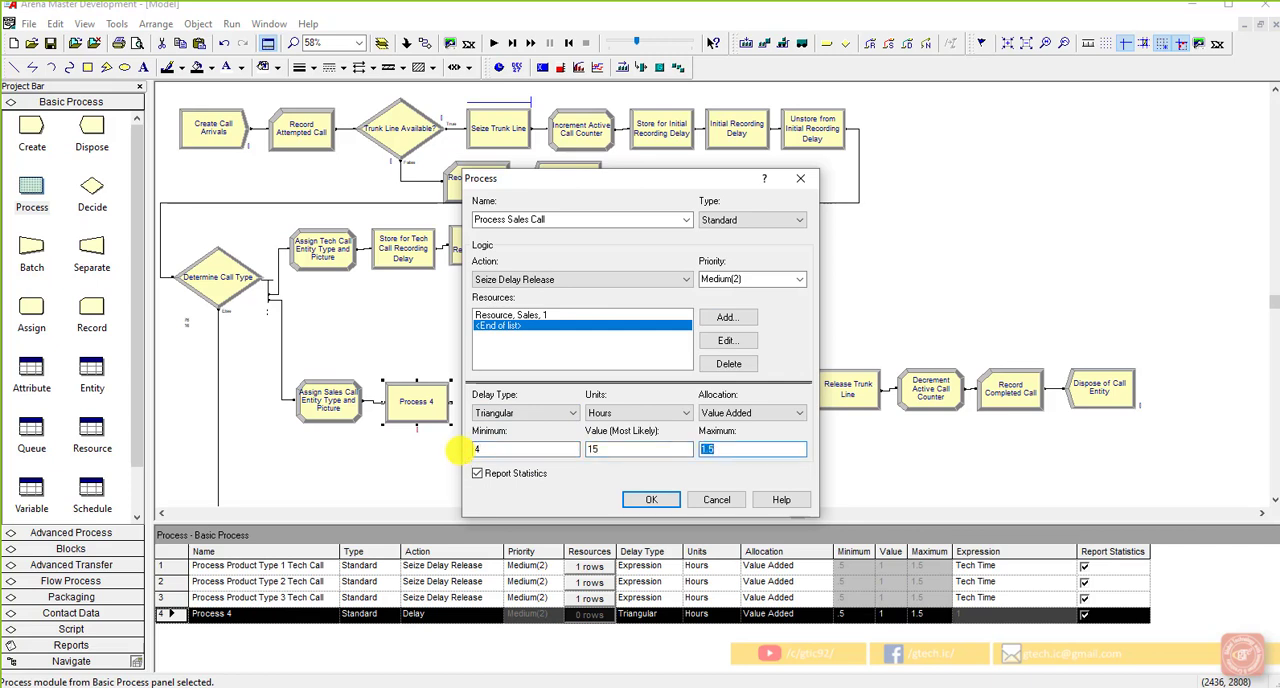
{"action": "type", "text": "45"}
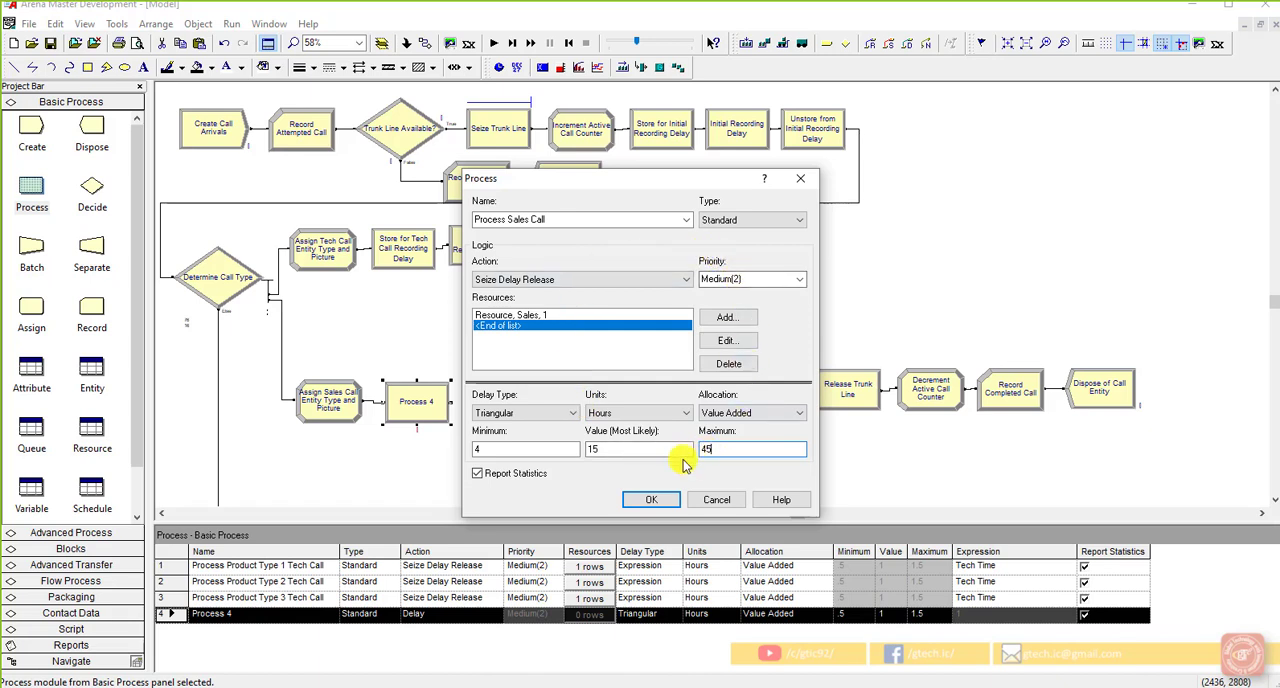
{"action": "left_click", "coordinate": [651, 499]}
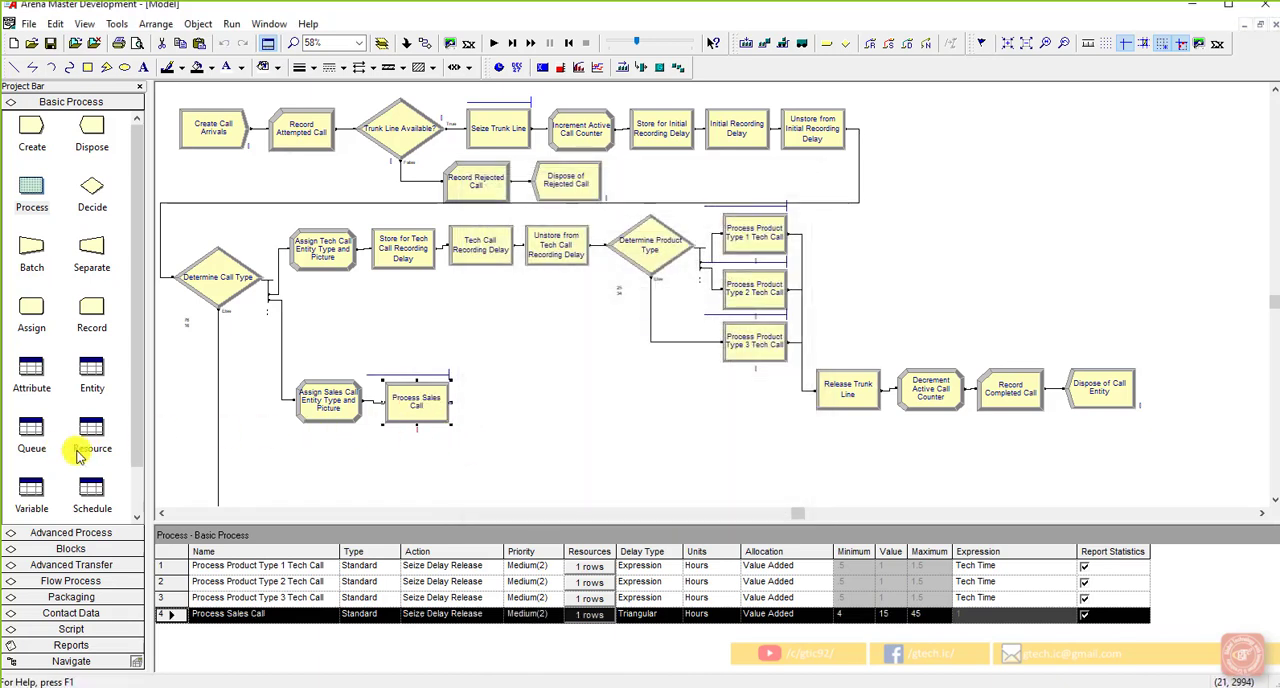
Step: Set the type of Process Sales Call.Queue to Lowest Attribute Value in the queue data
{"action": "scroll", "coordinate": [47, 437], "scroll_direction": "down", "scroll_amount": 1}
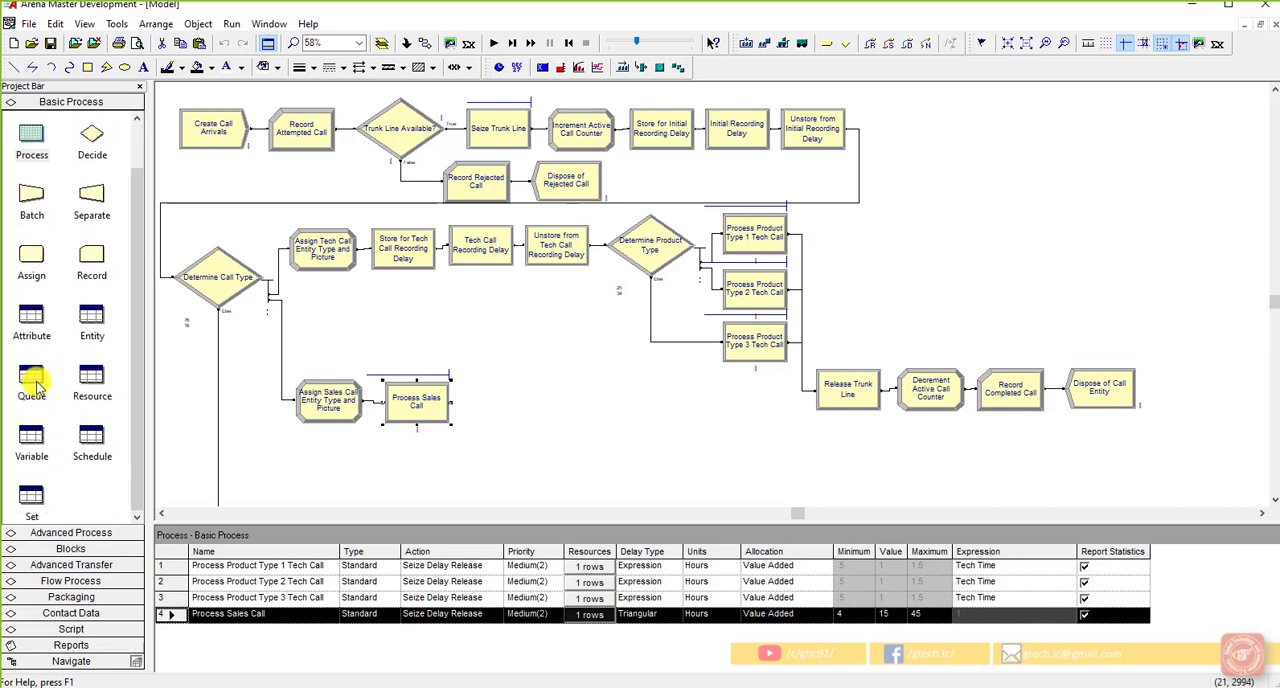
{"action": "left_click", "coordinate": [35, 375]}
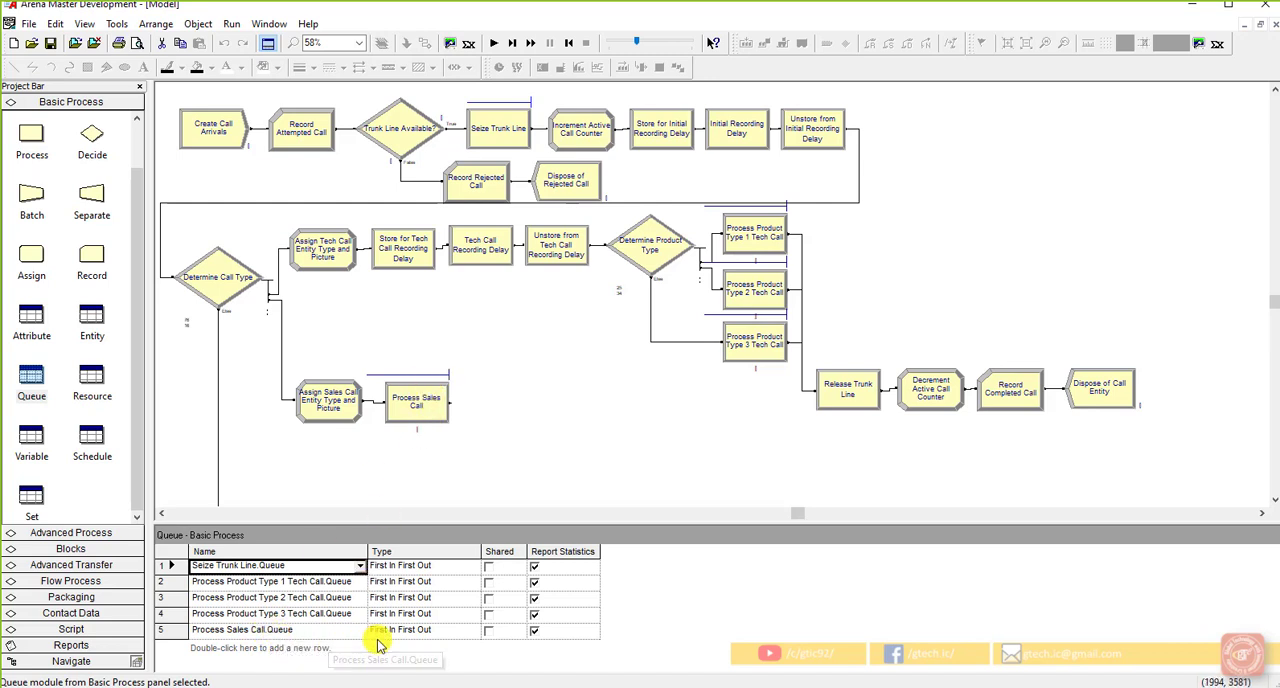
{"action": "left_click", "coordinate": [416, 634]}
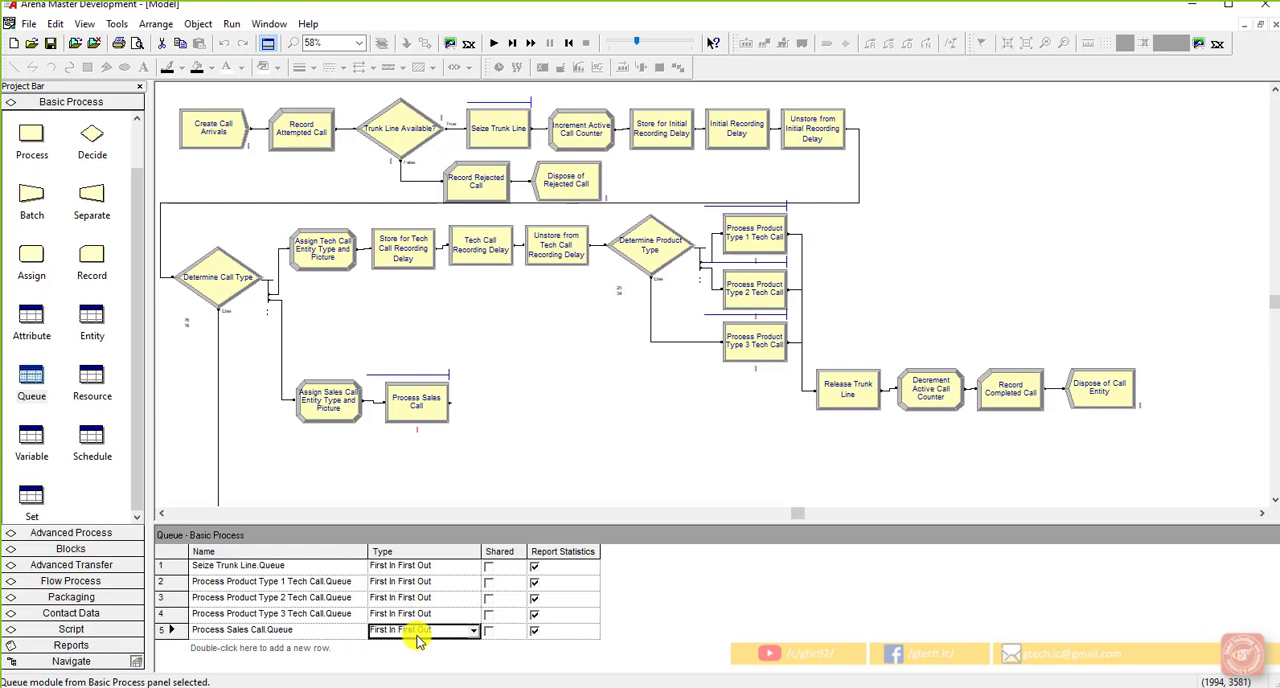
{"action": "left_click_drag", "start_coordinate": [480, 551], "coordinate": [541, 555]}
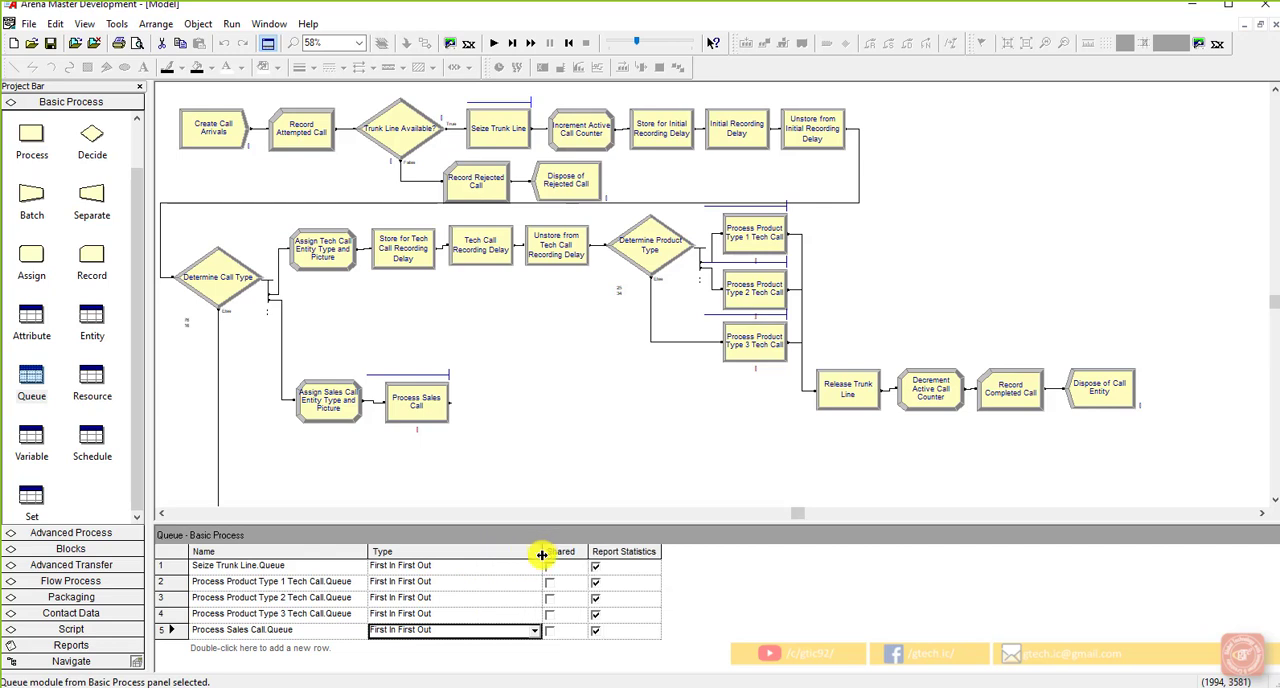
{"action": "left_click", "coordinate": [531, 632]}
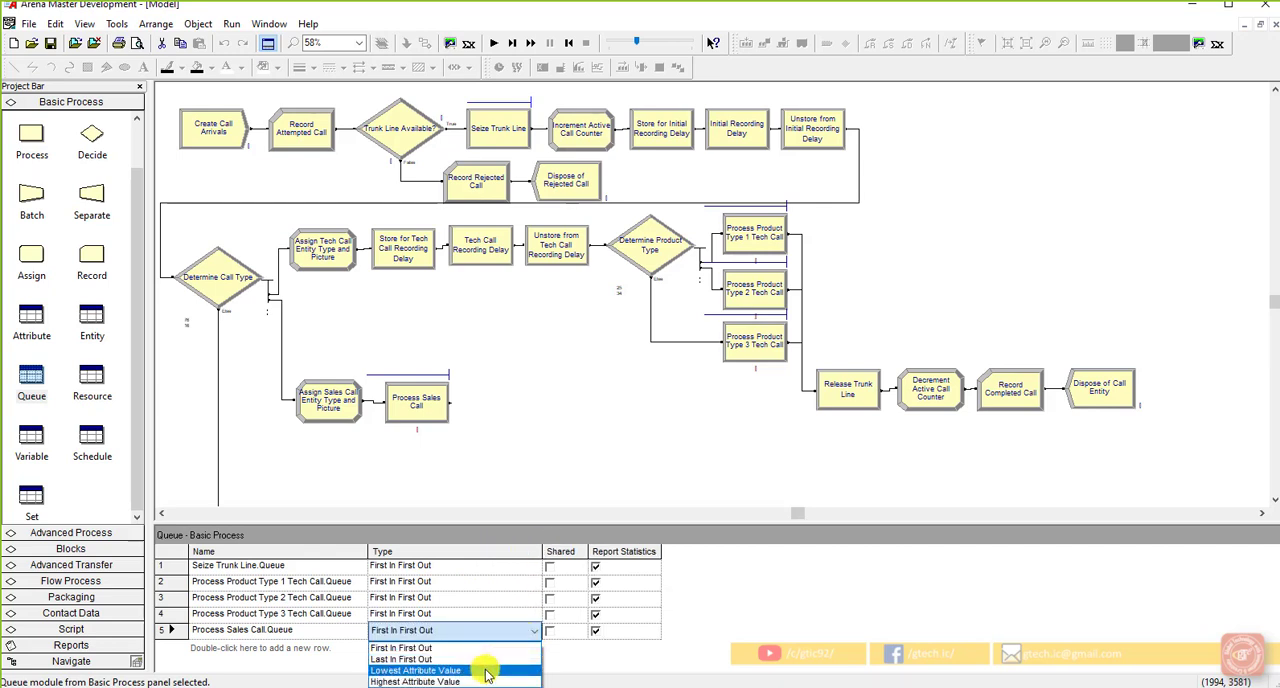
{"action": "left_click", "coordinate": [487, 671]}
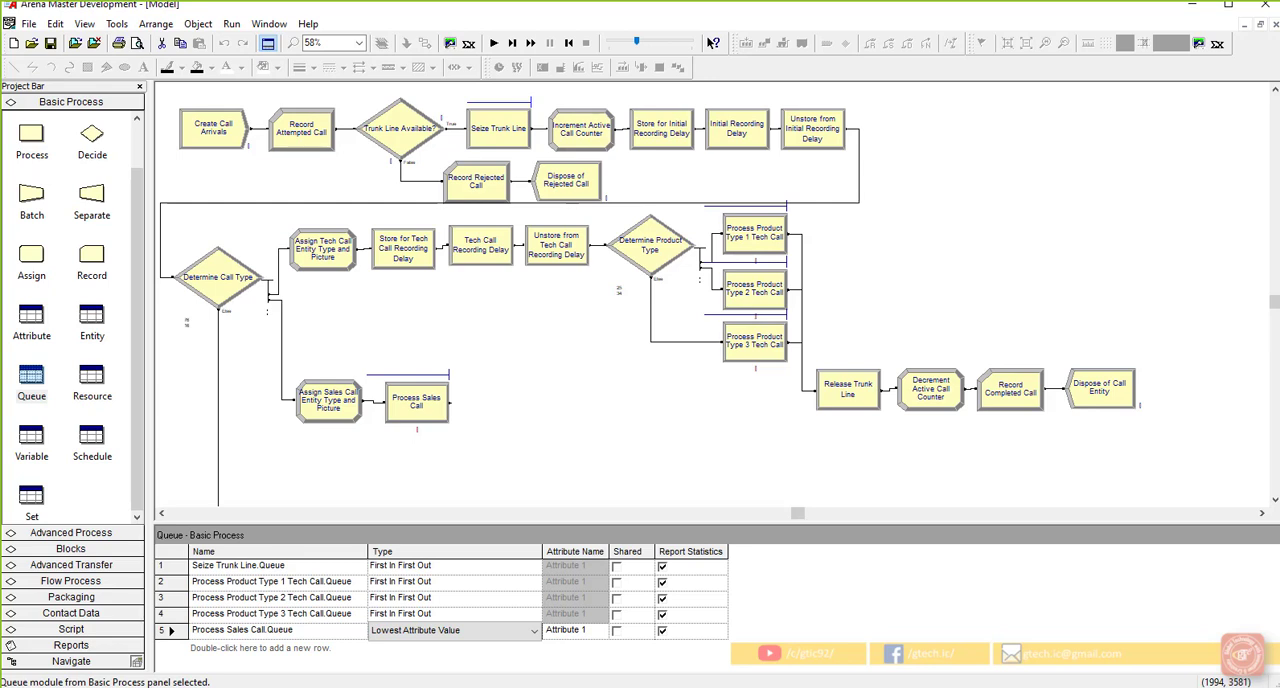
{"action": "left_click", "coordinate": [346, 492]}
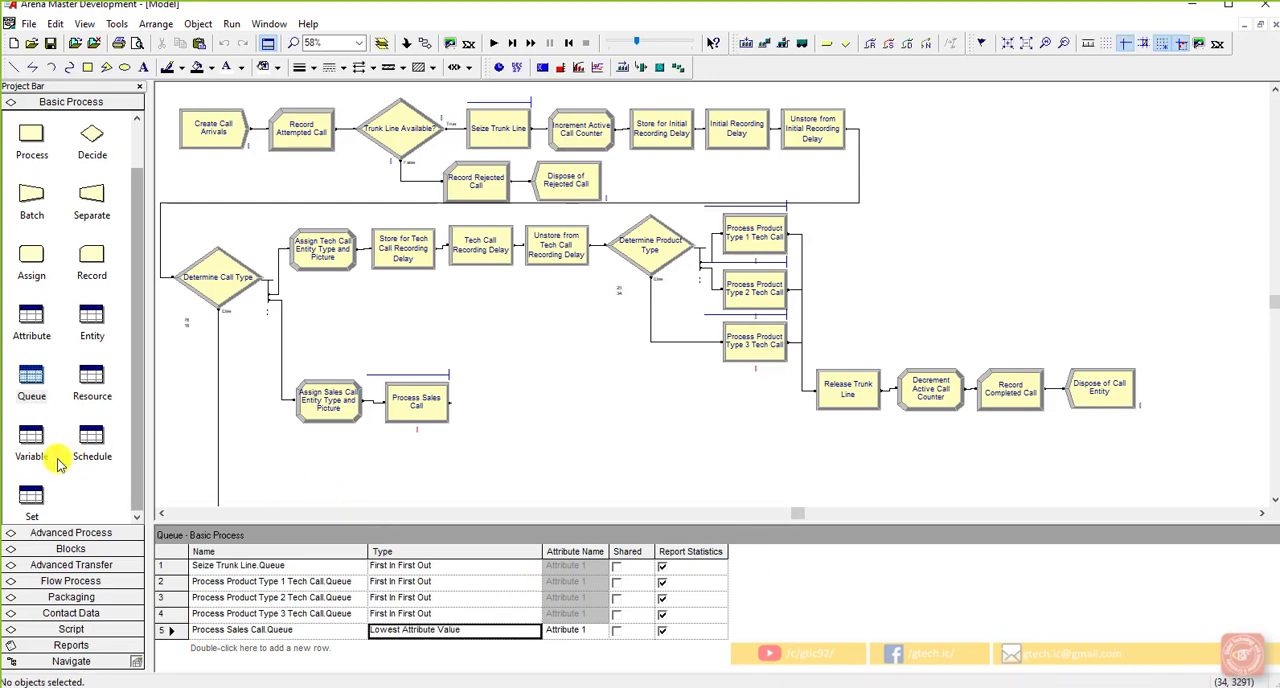
Step: Rename Attribute 1 as "Sales Call Priority" in the attribute data, widening the Name column to fit
{"action": "left_click", "coordinate": [31, 325]}
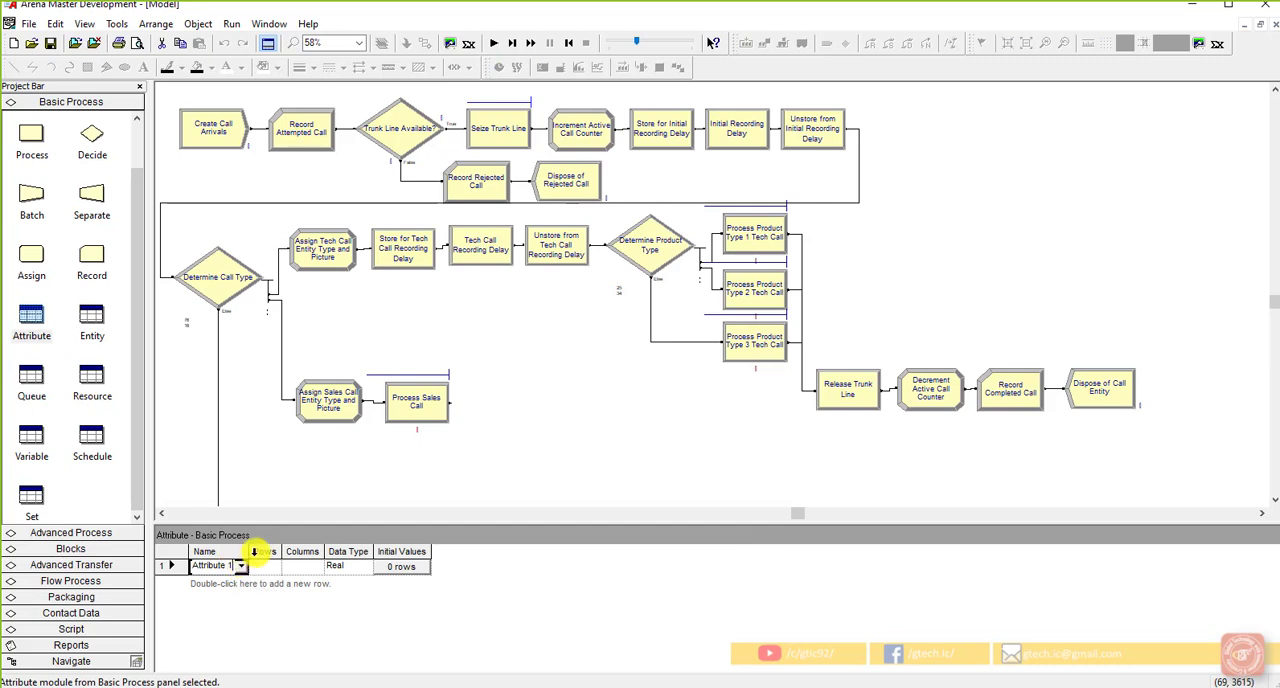
{"action": "left_click_drag", "start_coordinate": [254, 552], "coordinate": [318, 553]}
{"action": "left_click", "coordinate": [198, 566]}
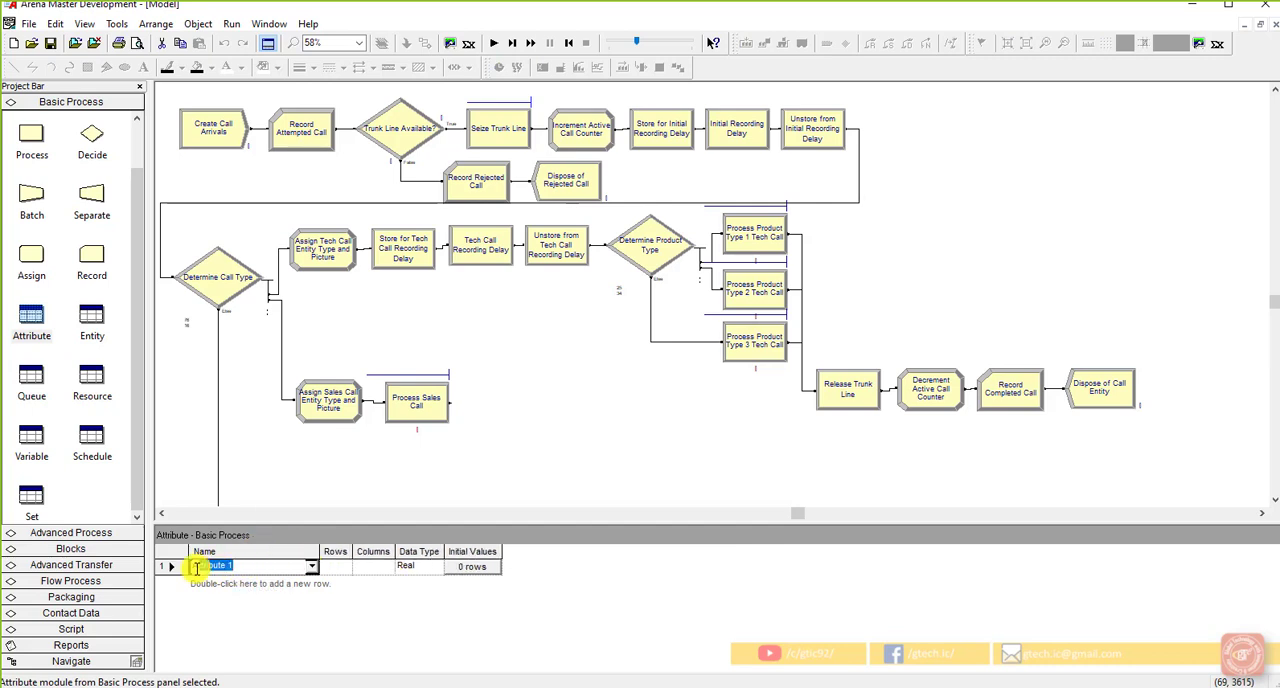
{"action": "left_click_drag", "start_coordinate": [238, 565], "coordinate": [193, 573]}
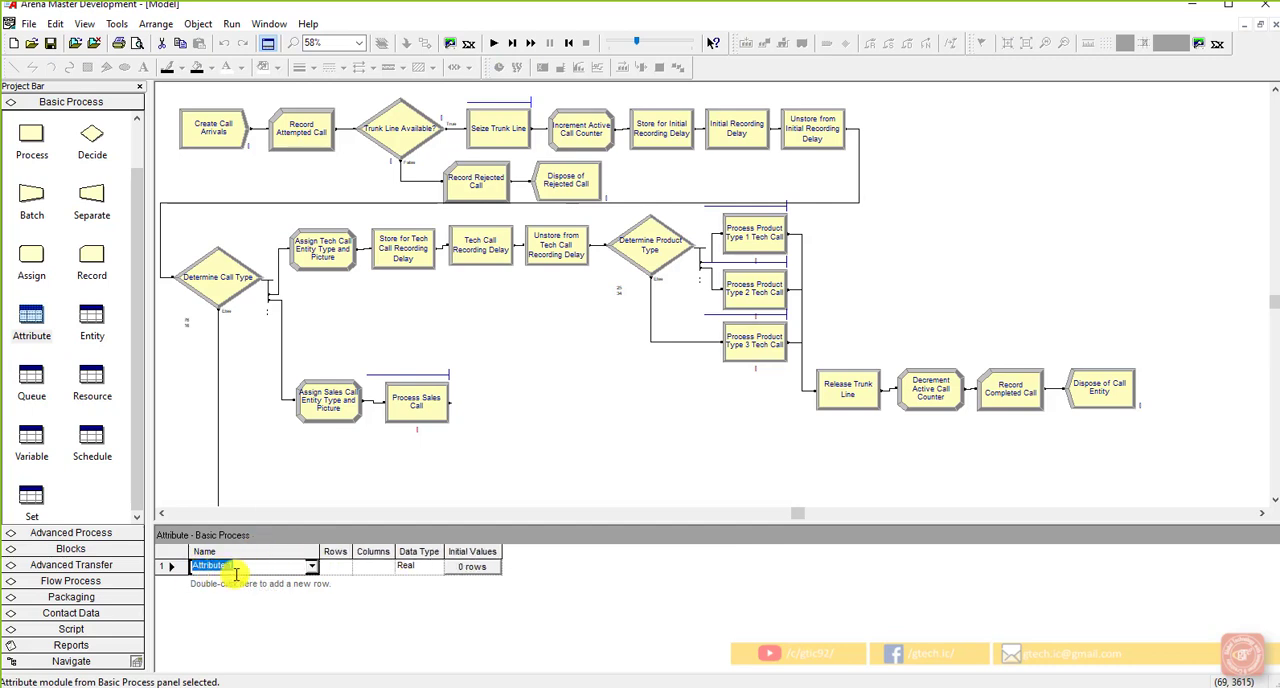
{"action": "type", "text": "Sales Call Priority"}
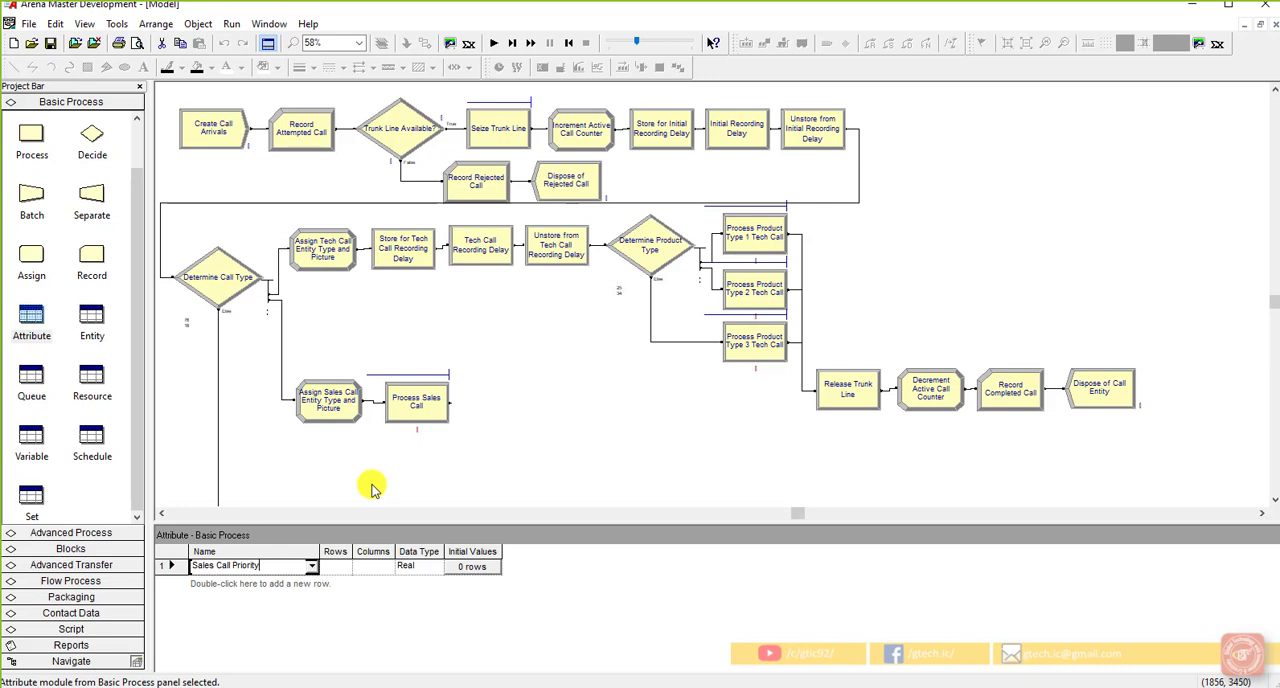
{"action": "left_click", "coordinate": [485, 495]}
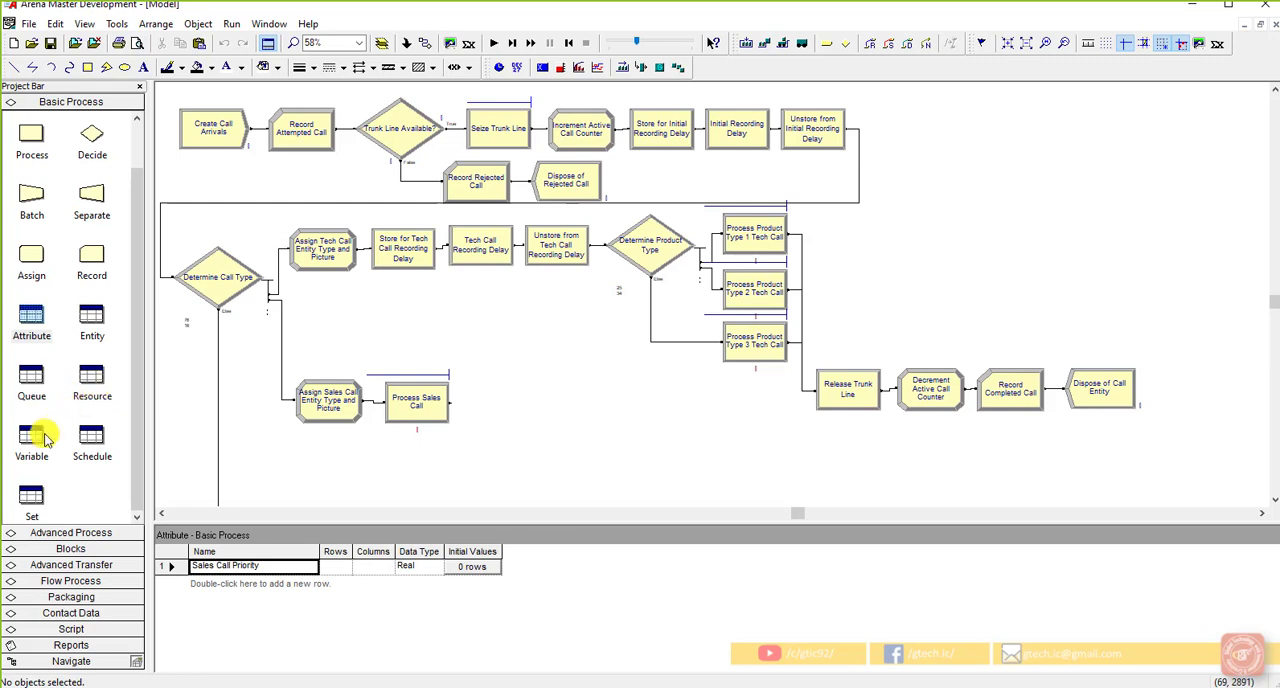
Step: Rank Process Sales Call.Queue by the Sales Call Priority attribute and mark the queue as shared
{"action": "left_click", "coordinate": [40, 397]}
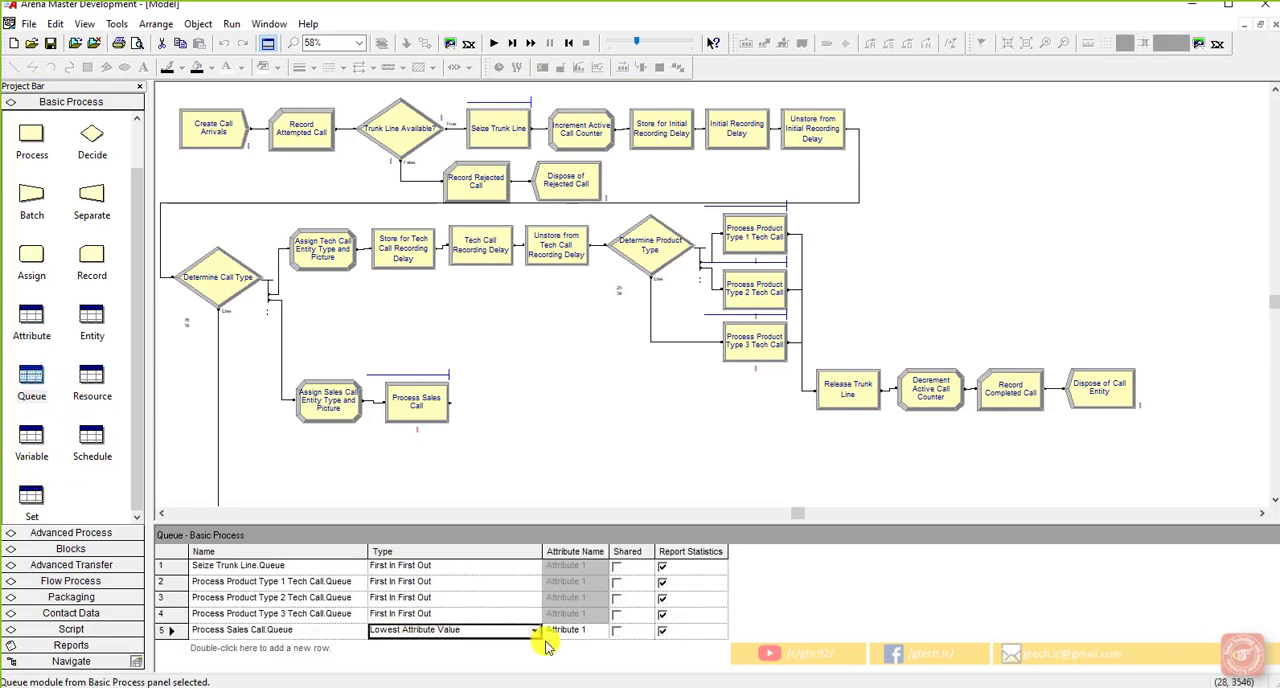
{"action": "left_click", "coordinate": [585, 630]}
{"action": "left_click", "coordinate": [603, 630]}
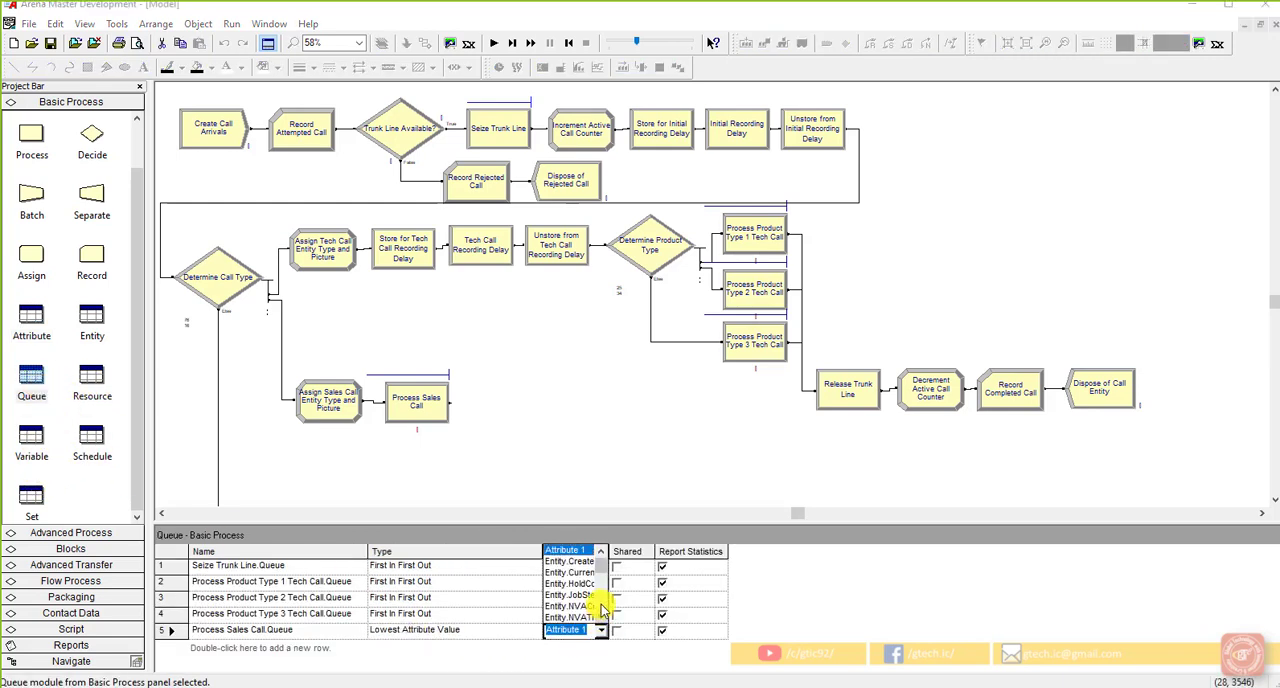
{"action": "left_click", "coordinate": [626, 535]}
{"action": "left_click_drag", "start_coordinate": [601, 552], "coordinate": [680, 614]}
{"action": "left_click", "coordinate": [683, 633]}
{"action": "left_click", "coordinate": [683, 630]}
{"action": "left_click", "coordinate": [603, 617]}
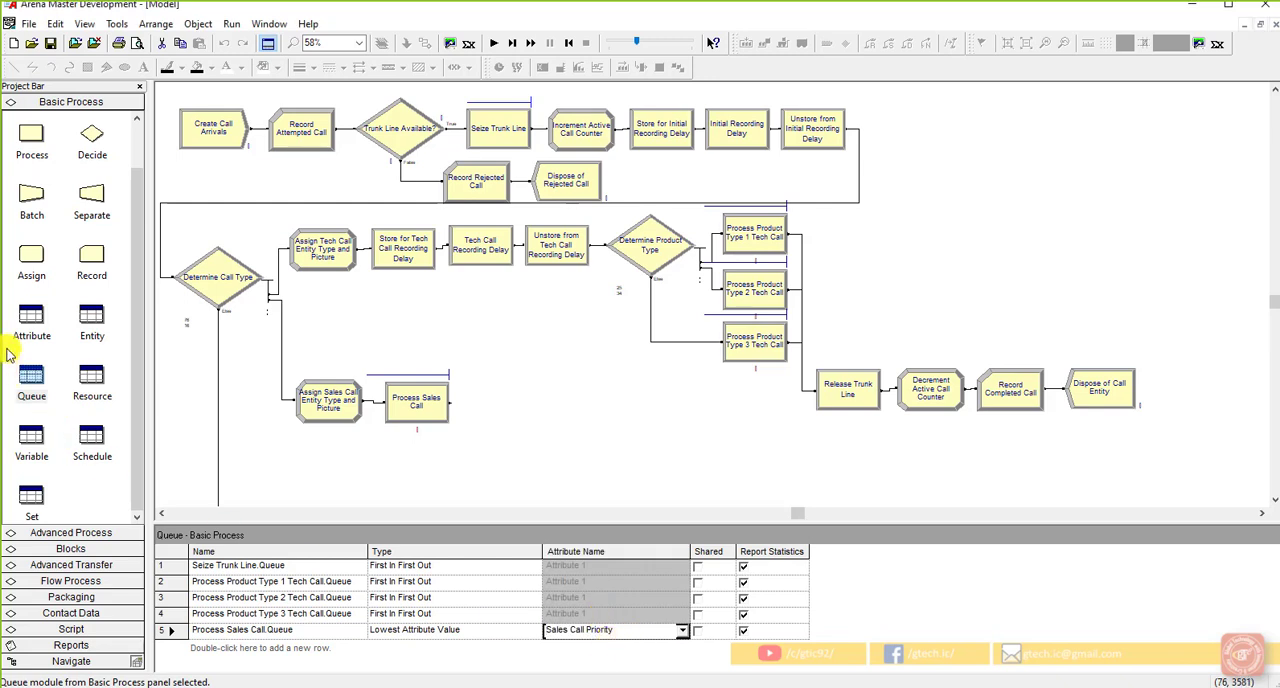
{"action": "left_click", "coordinate": [698, 632]}
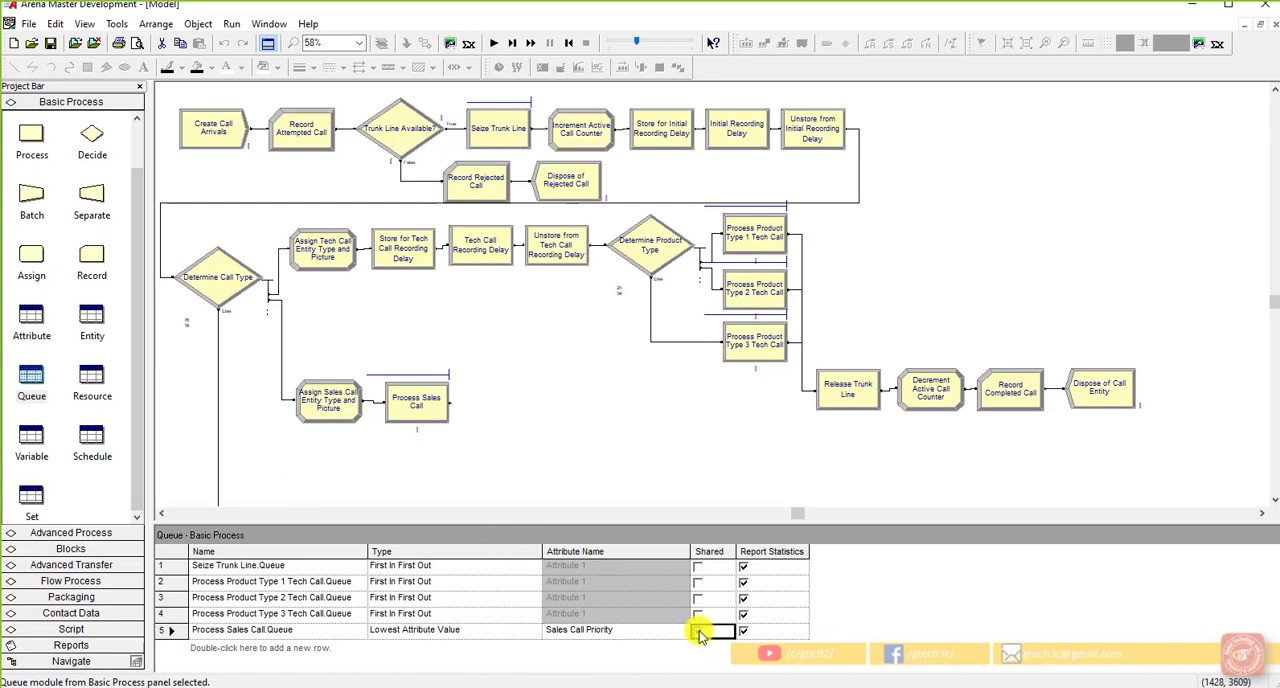
{"action": "left_click", "coordinate": [675, 484]}
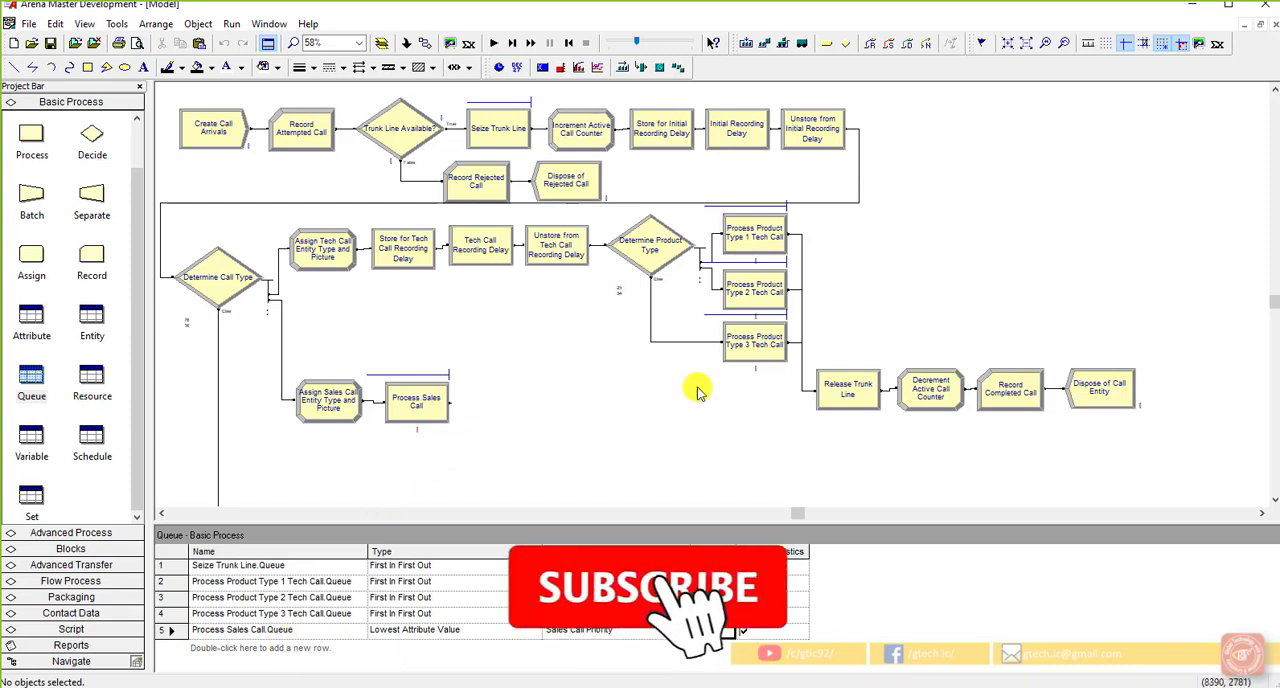
Step: Set the capacity of the Sales resource to 4
{"action": "left_click", "coordinate": [92, 382]}
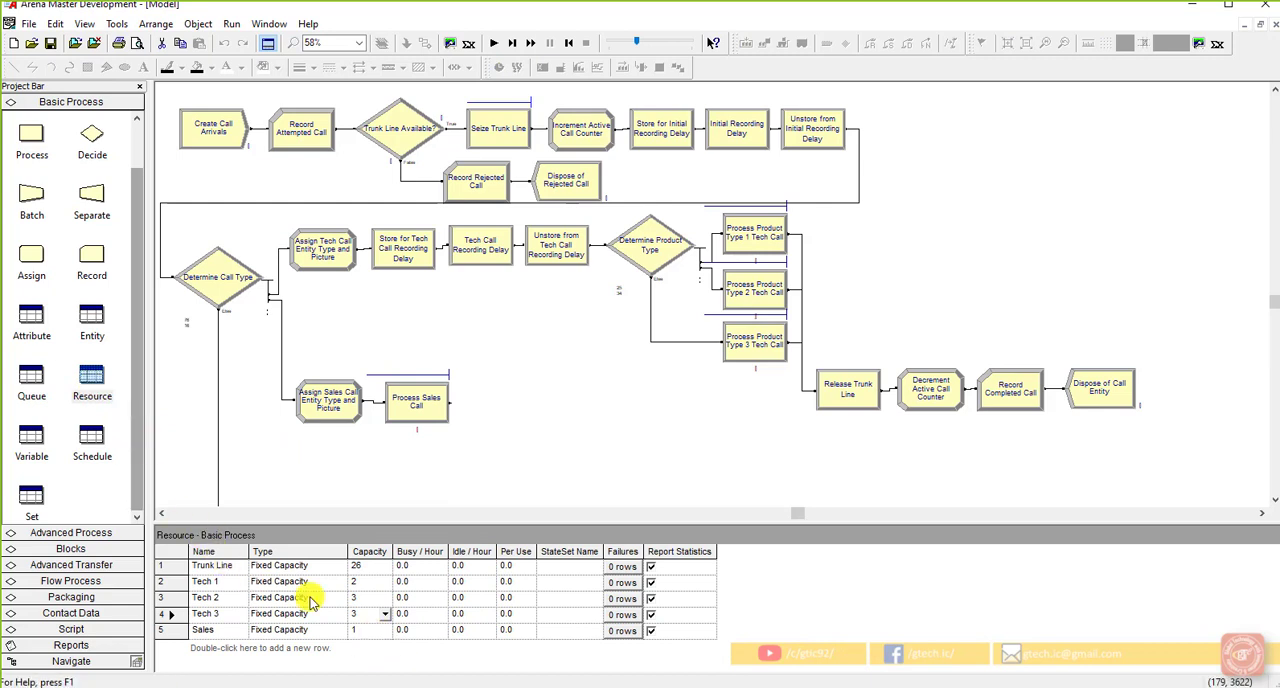
{"action": "left_click", "coordinate": [365, 629]}
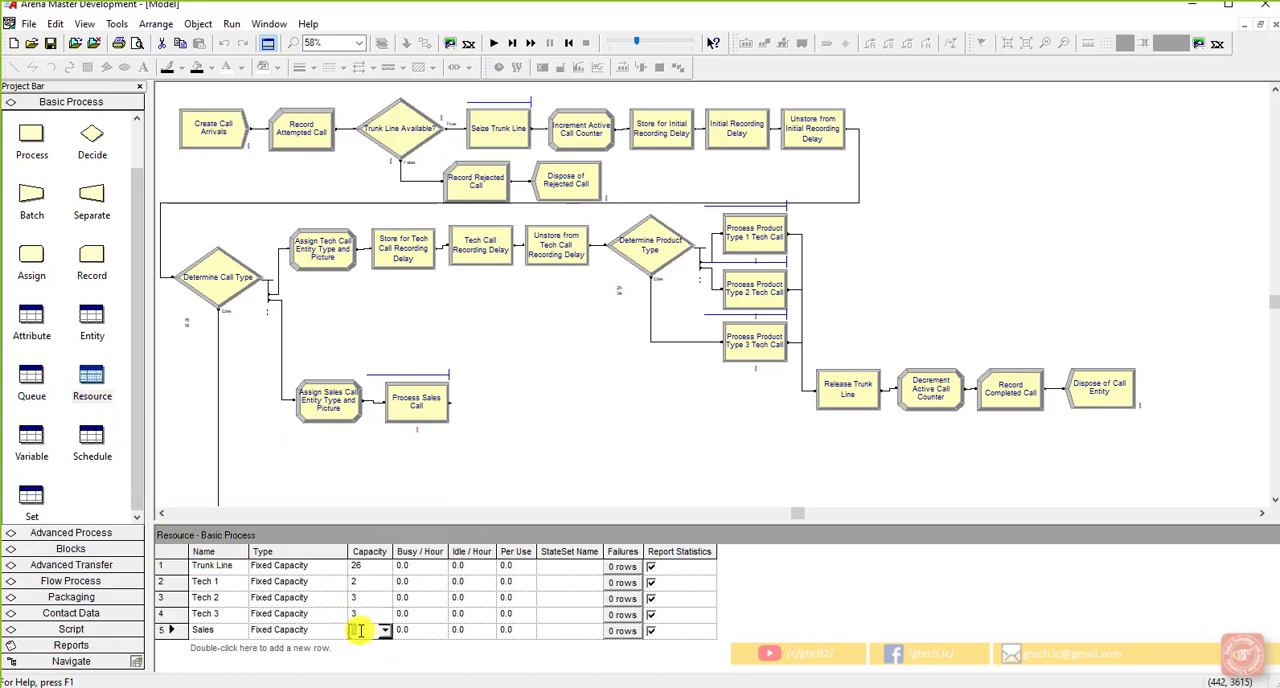
{"action": "type", "text": "4"}
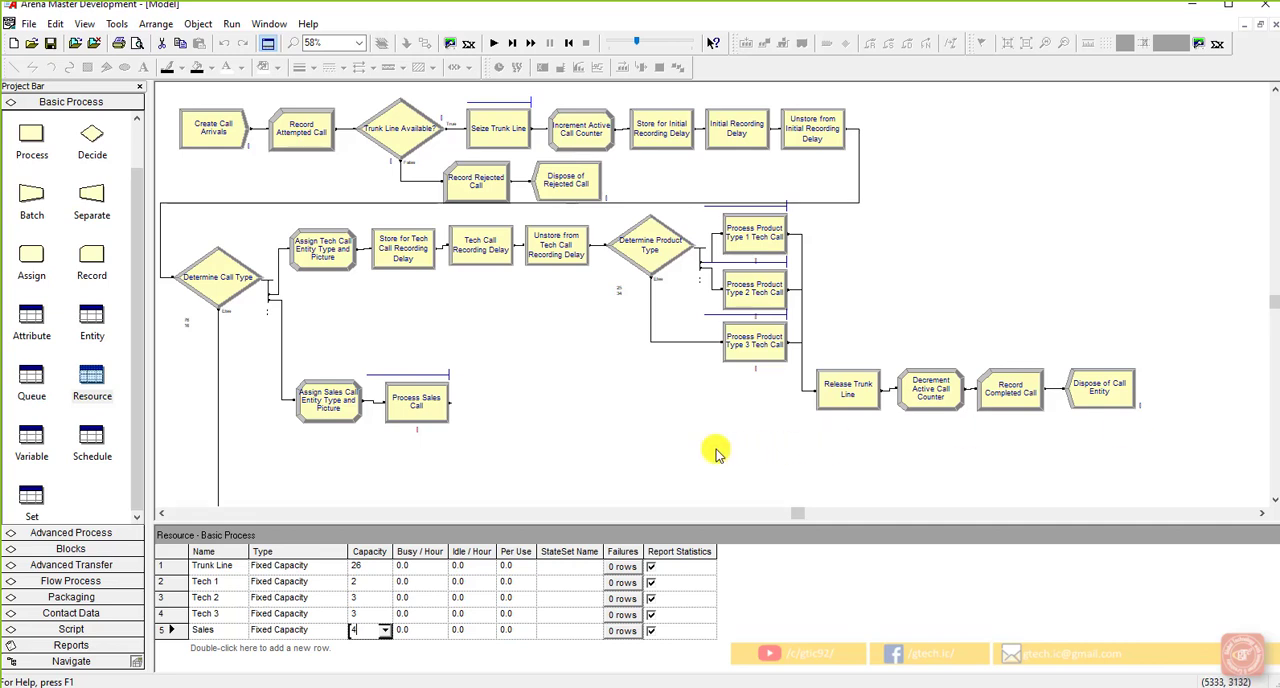
{"action": "left_click", "coordinate": [633, 437]}
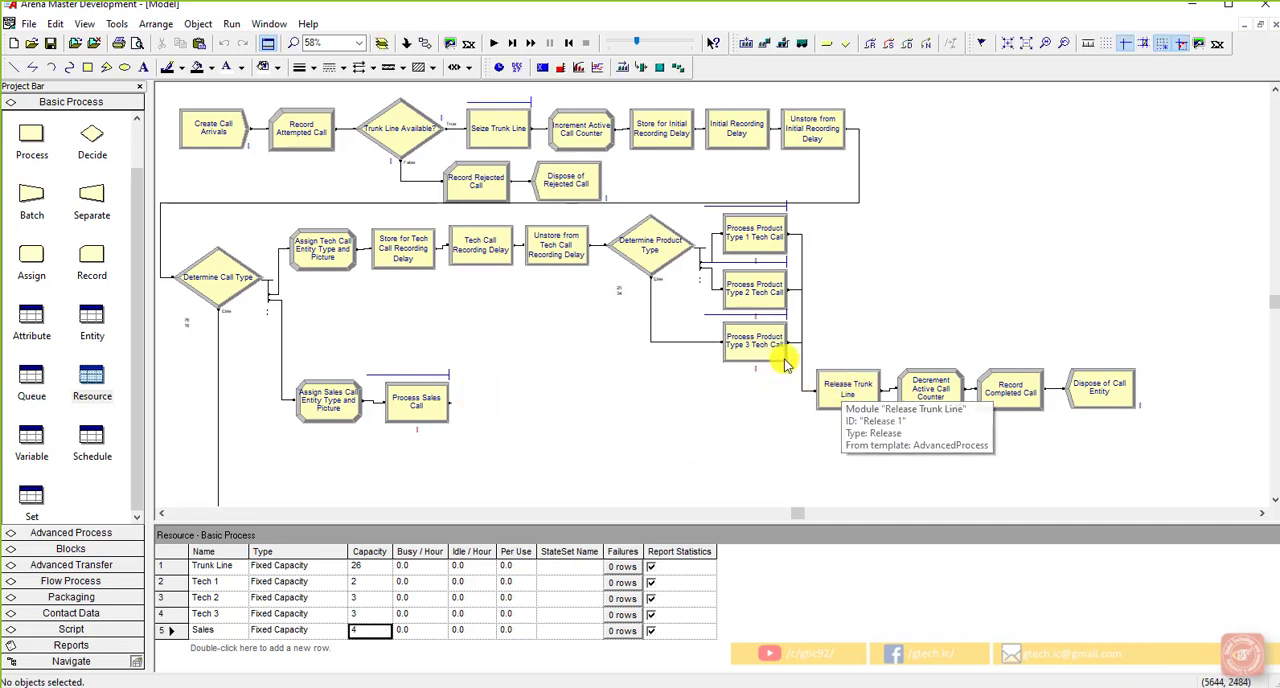
Step: Connect Process Sales Call to Release Trunk Line, and move the Process Sales Call and Assign Sales Call modules slightly up to align with that row
{"action": "left_click", "coordinate": [426, 46]}
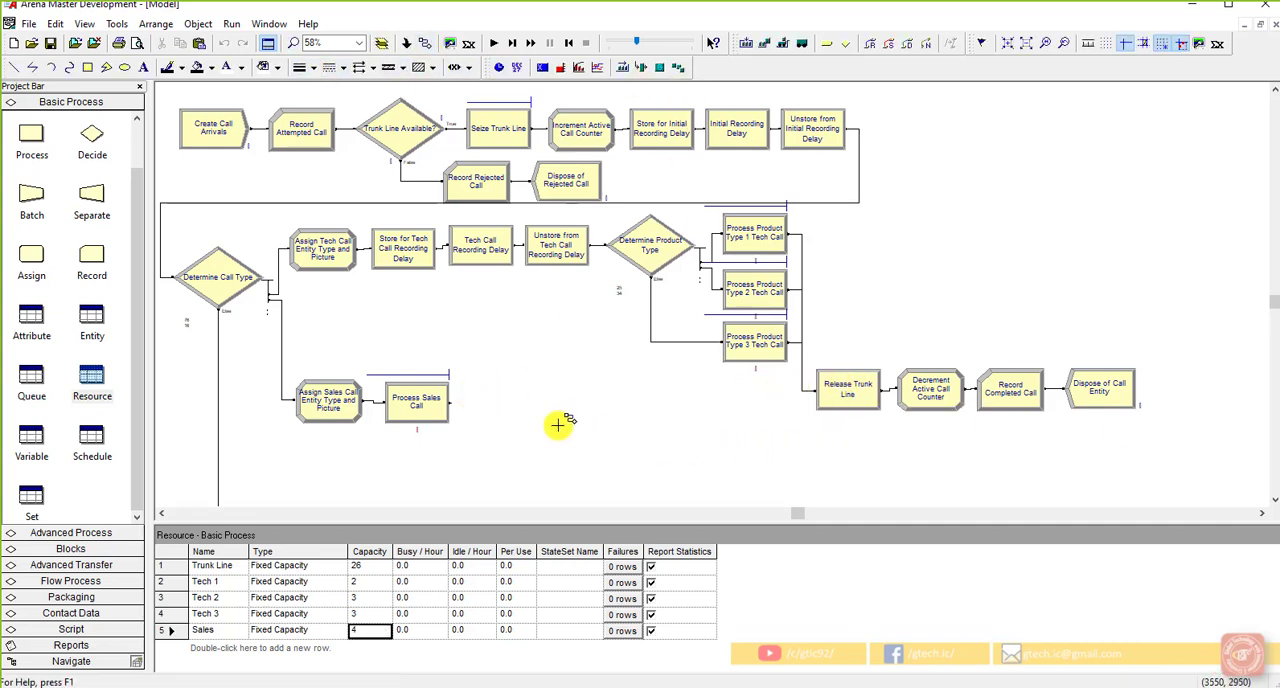
{"action": "left_click", "coordinate": [814, 386]}
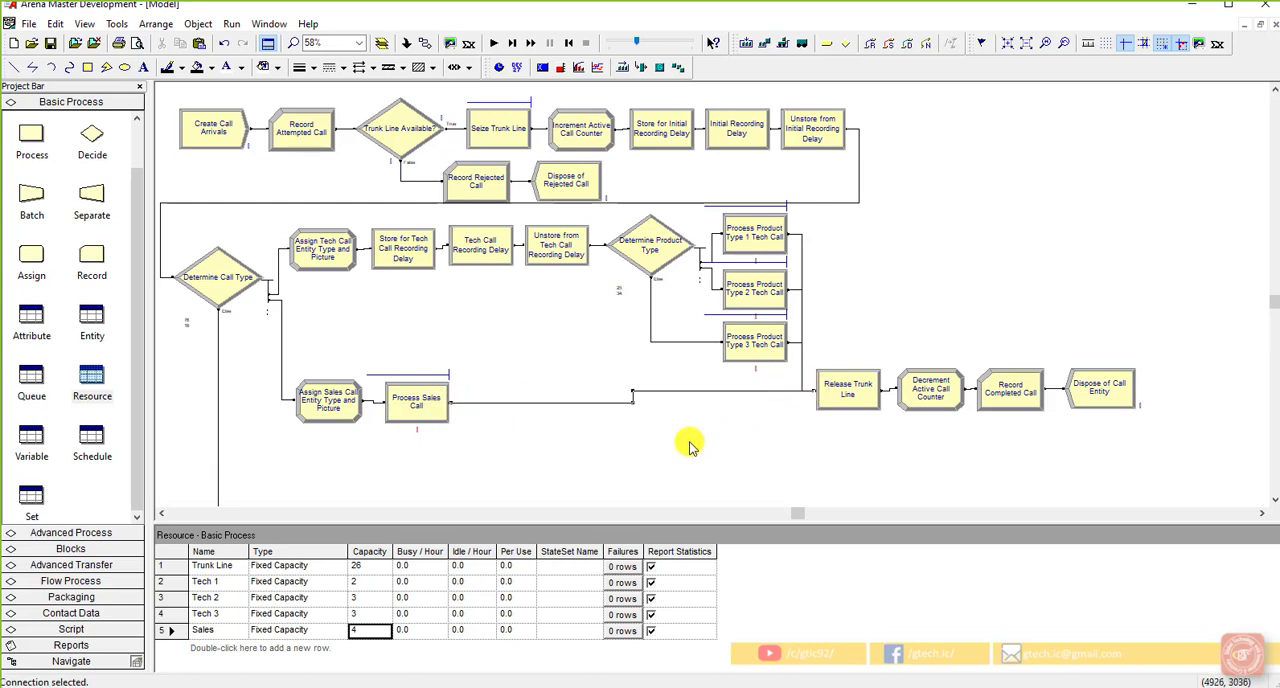
{"action": "left_click", "coordinate": [435, 412]}
{"action": "left_click_drag", "start_coordinate": [433, 407], "coordinate": [435, 400]}
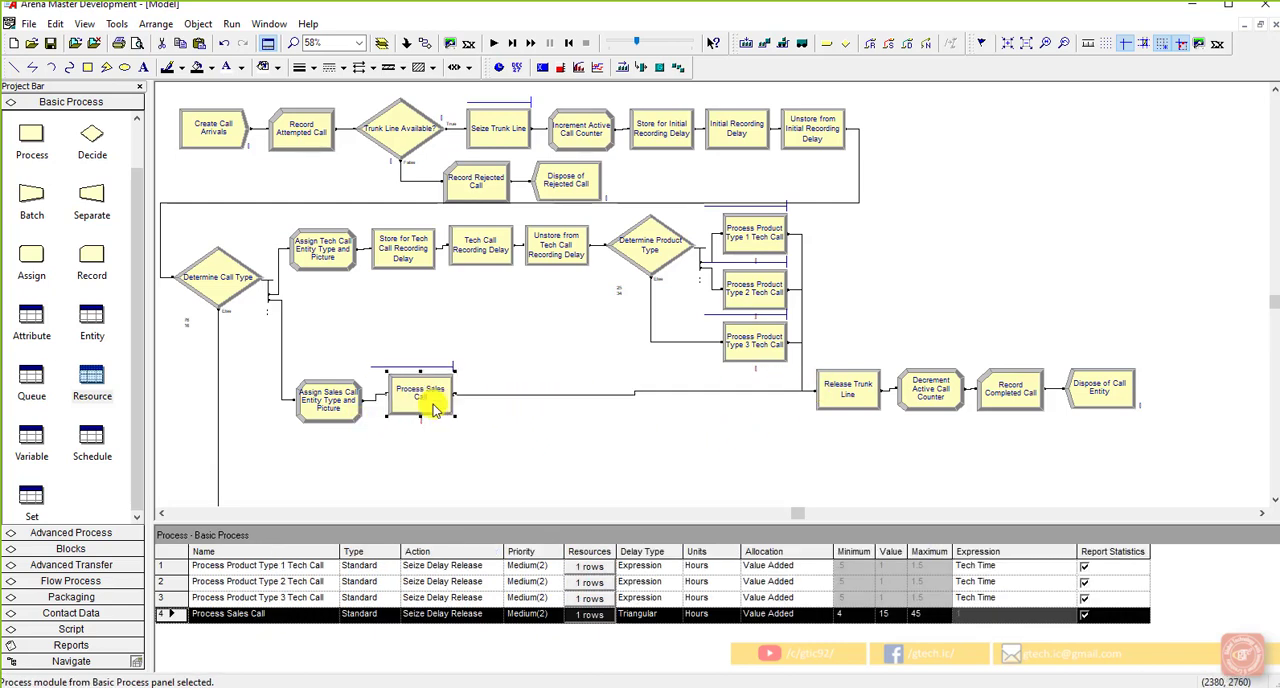
{"action": "left_click", "coordinate": [361, 403]}
{"action": "left_click", "coordinate": [348, 413]}
{"action": "left_click_drag", "start_coordinate": [348, 418], "coordinate": [348, 412]}
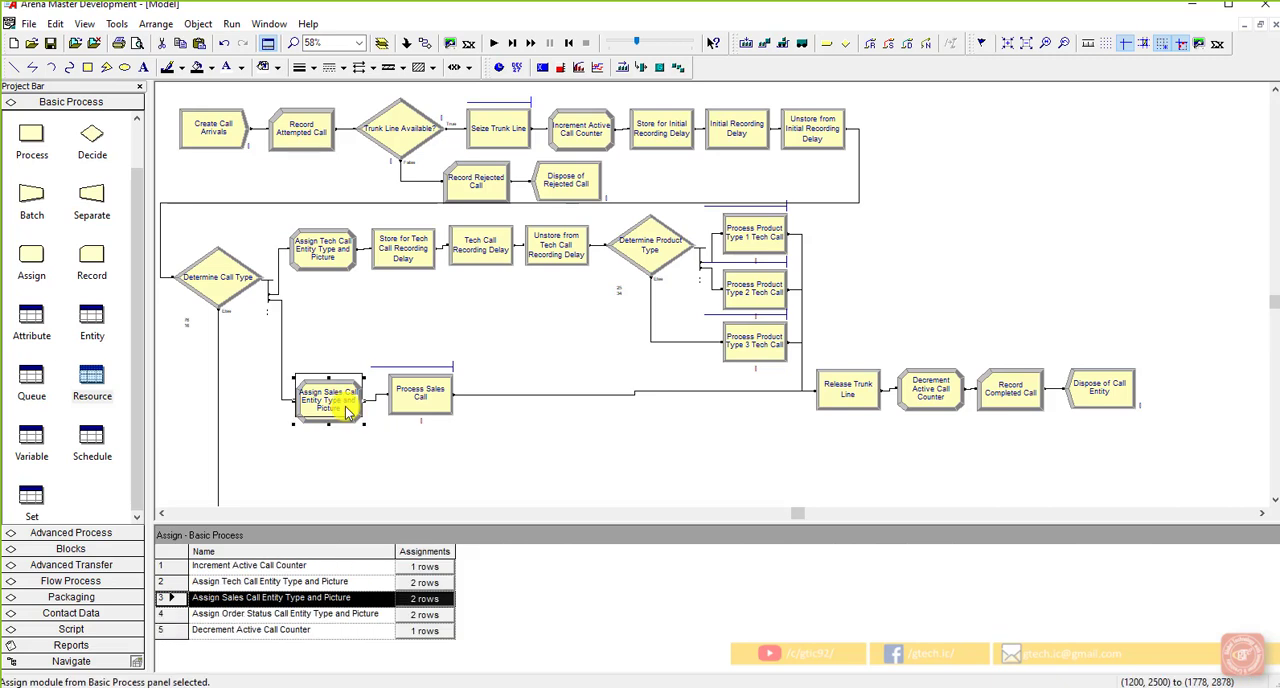
{"action": "left_click", "coordinate": [355, 426]}
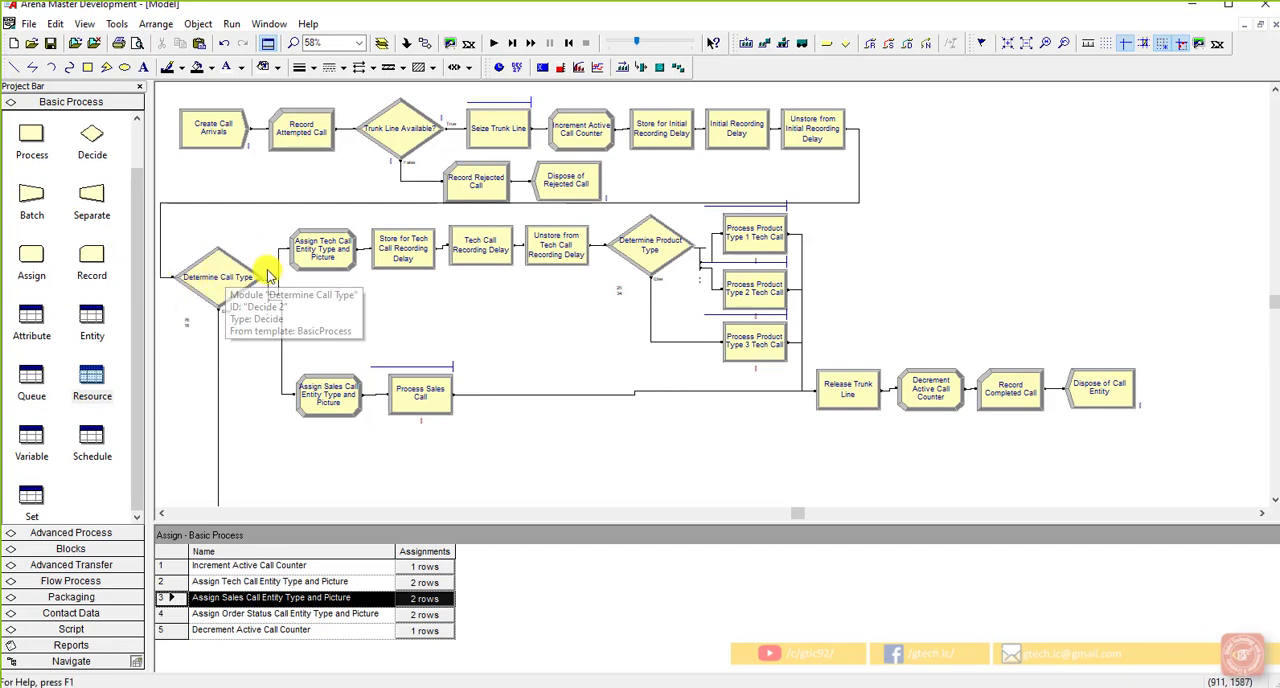
Step: Check the Assign Sales Call Entity Type and Picture assignments and set the Process Sales Call delay units to Minutes
{"action": "double_click", "coordinate": [332, 394]}
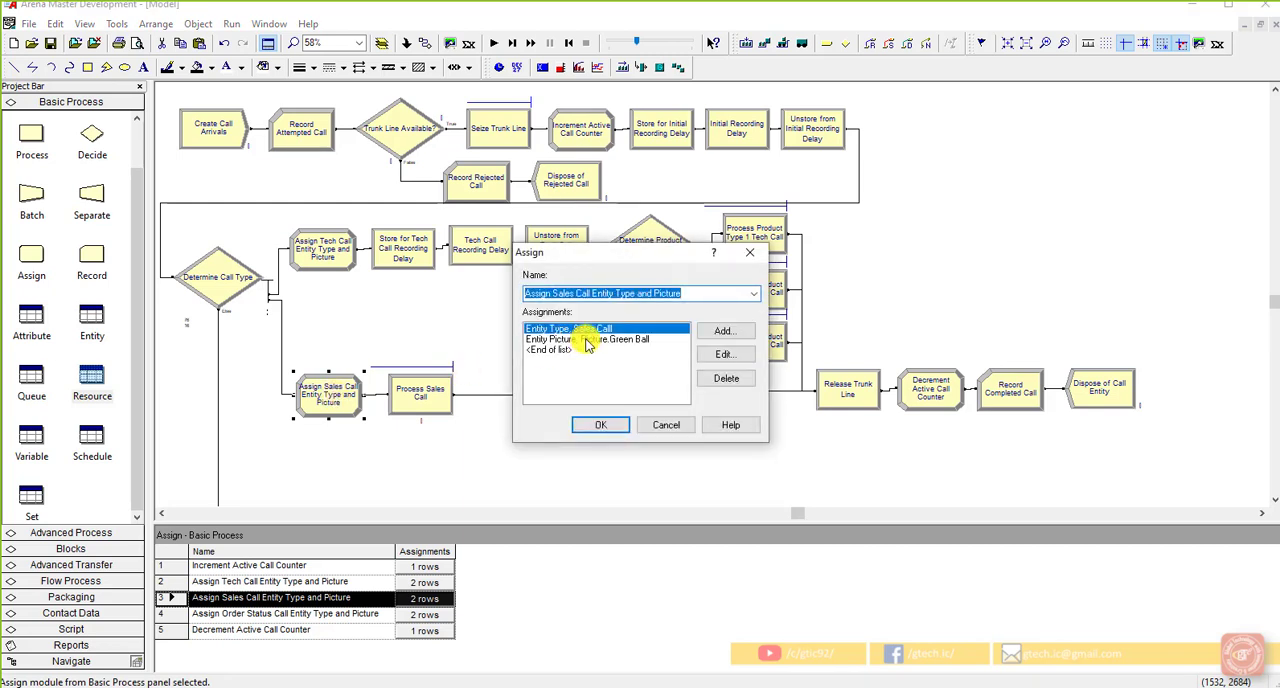
{"action": "left_click", "coordinate": [600, 424]}
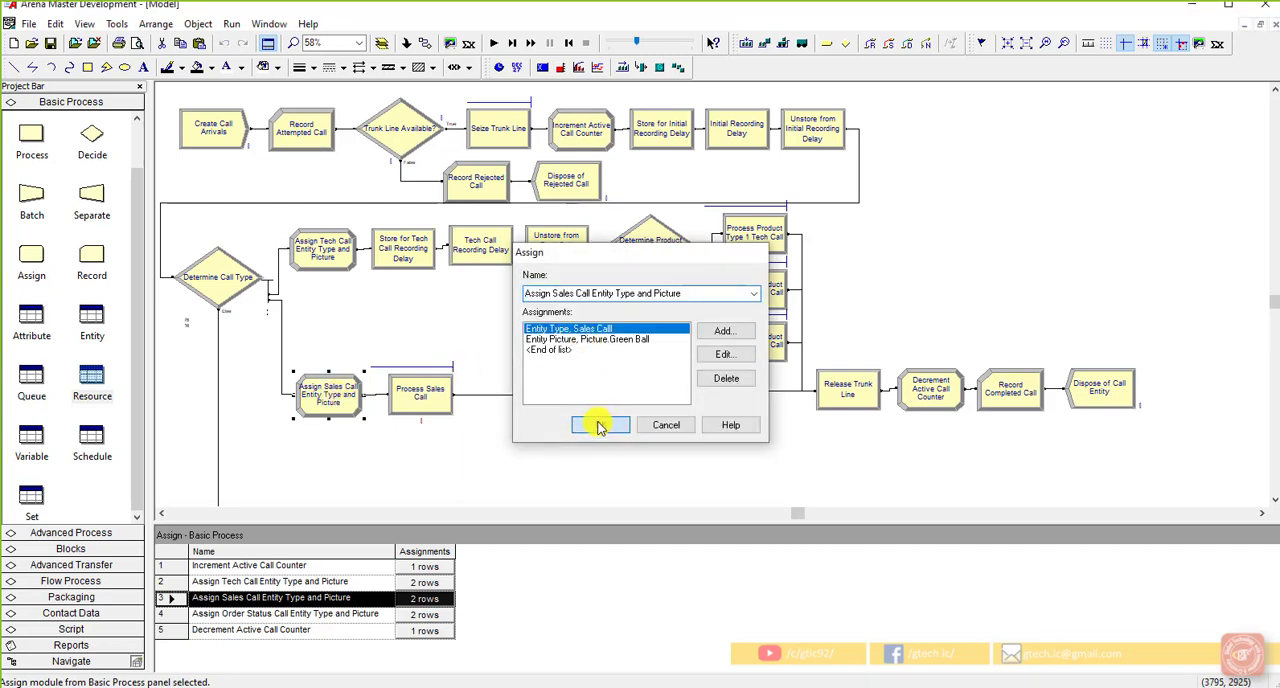
{"action": "double_click", "coordinate": [427, 392]}
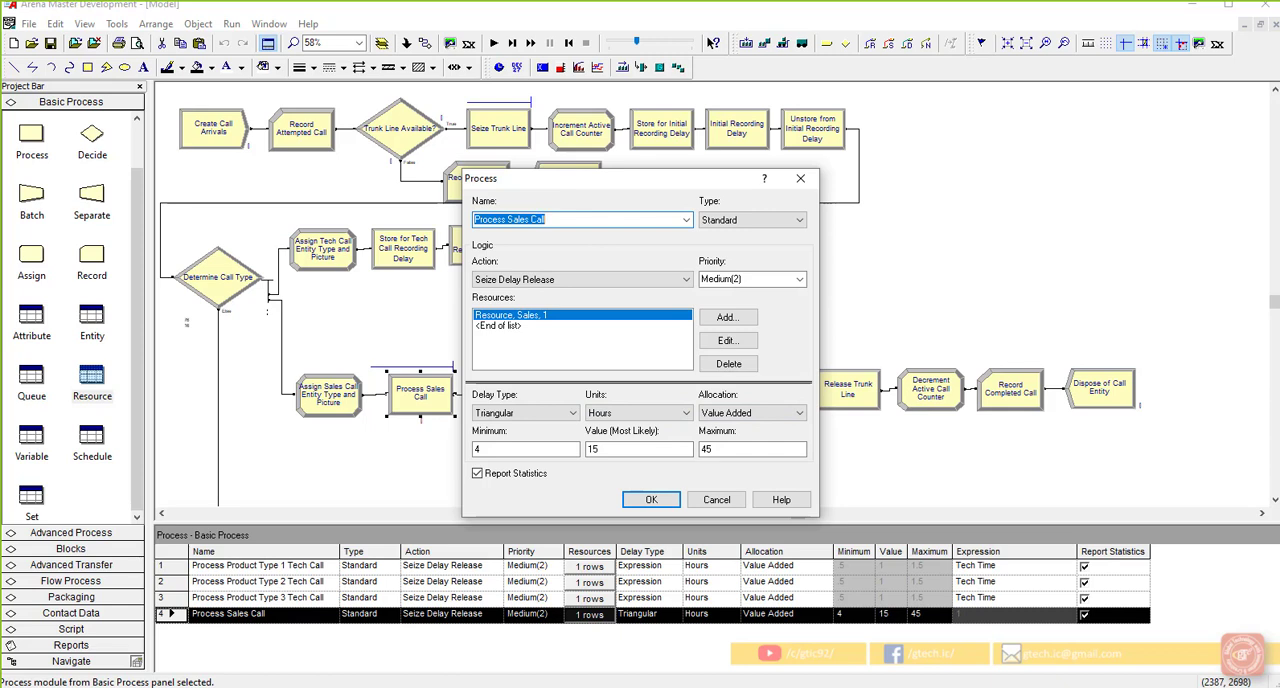
{"action": "left_click", "coordinate": [655, 413]}
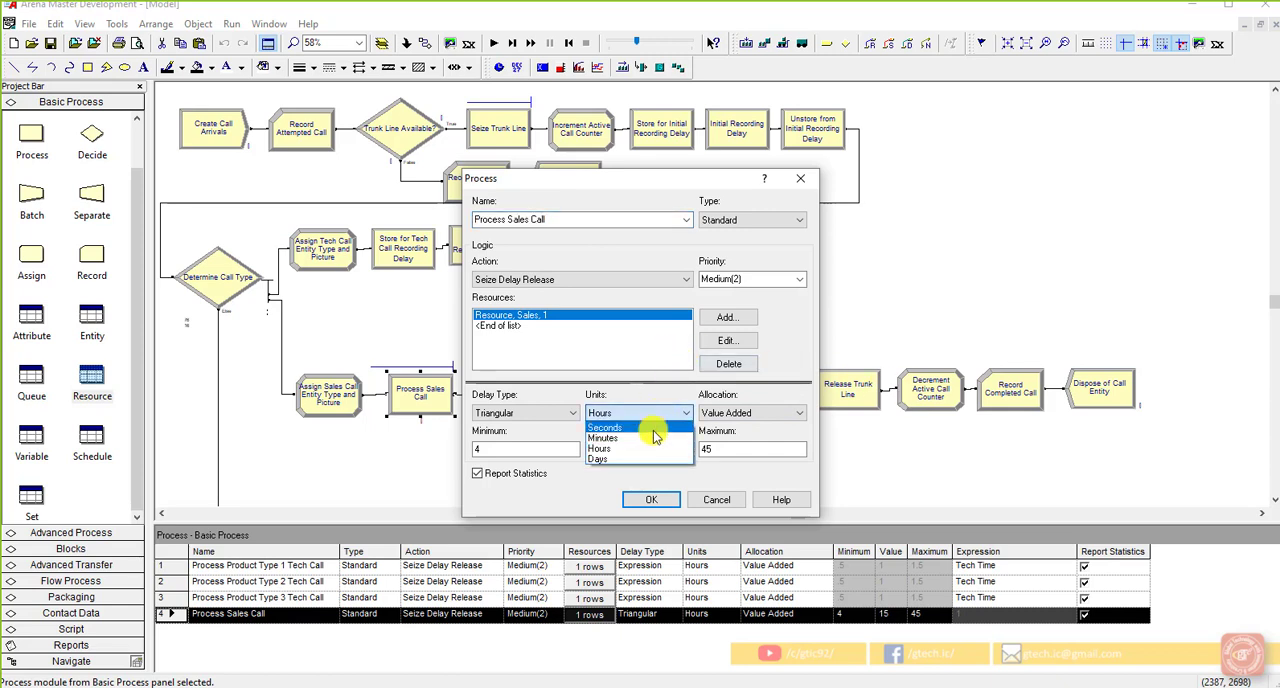
{"action": "left_click", "coordinate": [655, 438]}
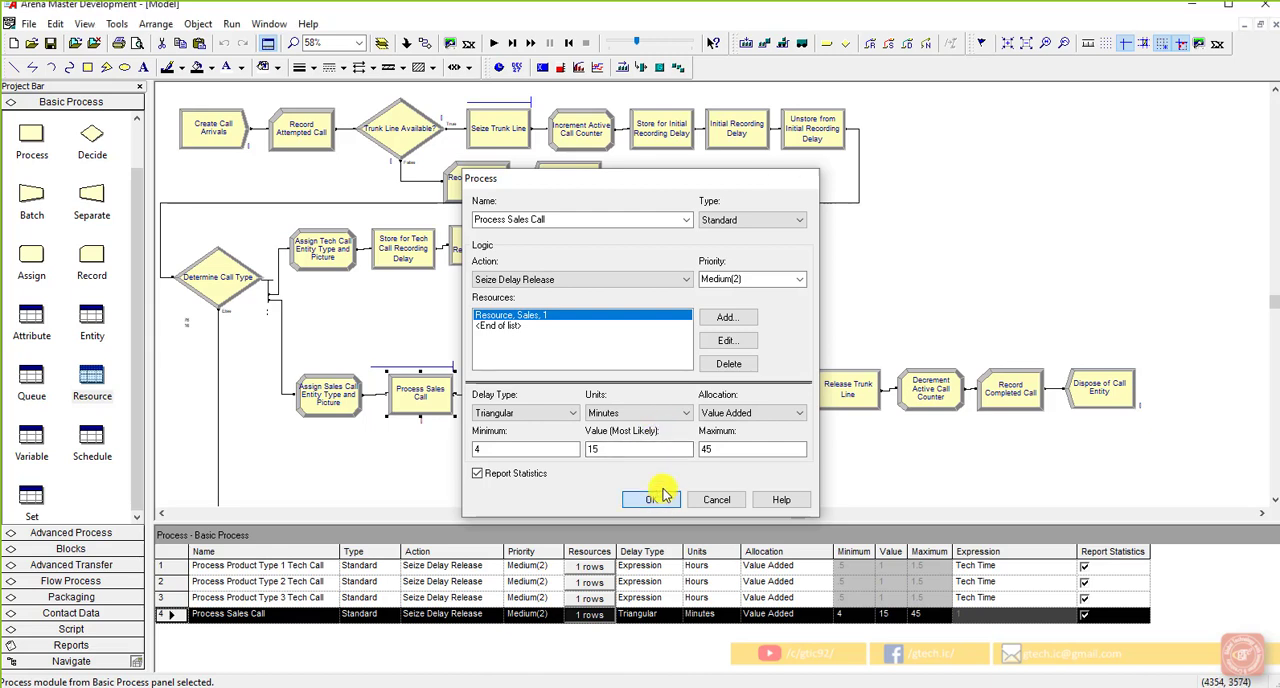
{"action": "left_click", "coordinate": [651, 499]}
{"action": "left_click", "coordinate": [624, 455]}
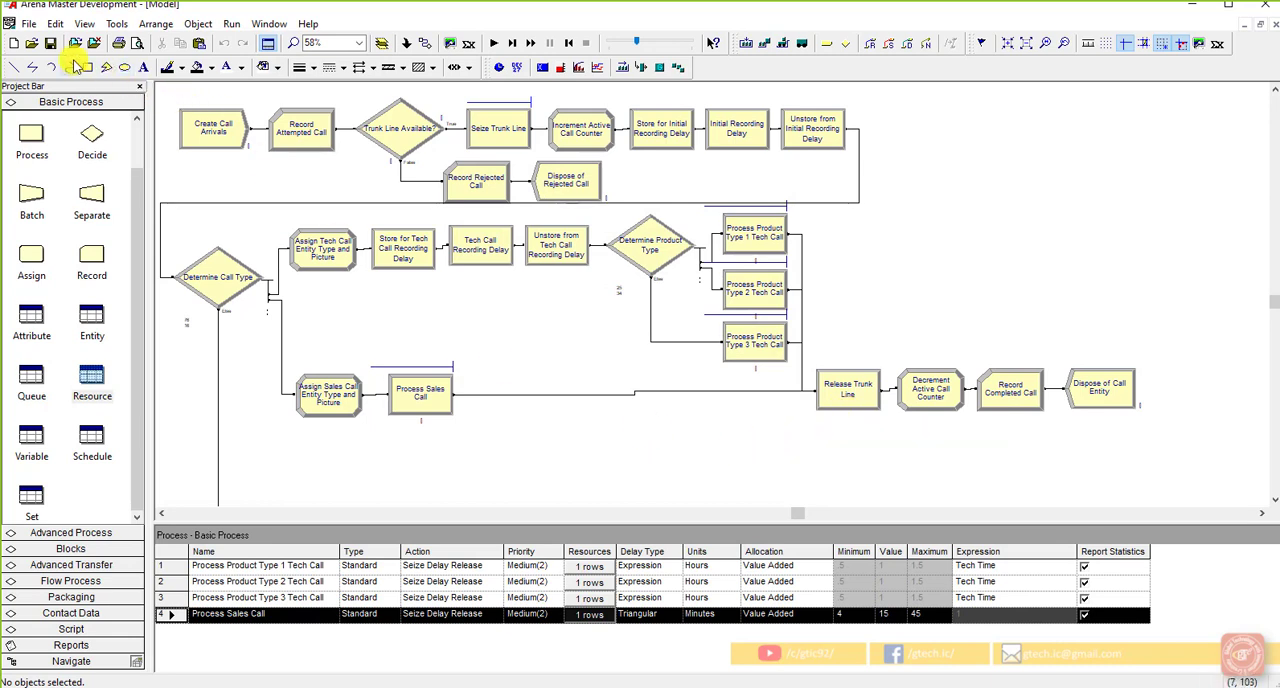
Step: Move the Assign Order Status Call Entity Type and Picture module up to just below the sales call row and check its assignments
{"action": "scroll", "coordinate": [300, 345], "scroll_direction": "down", "scroll_amount": 3}
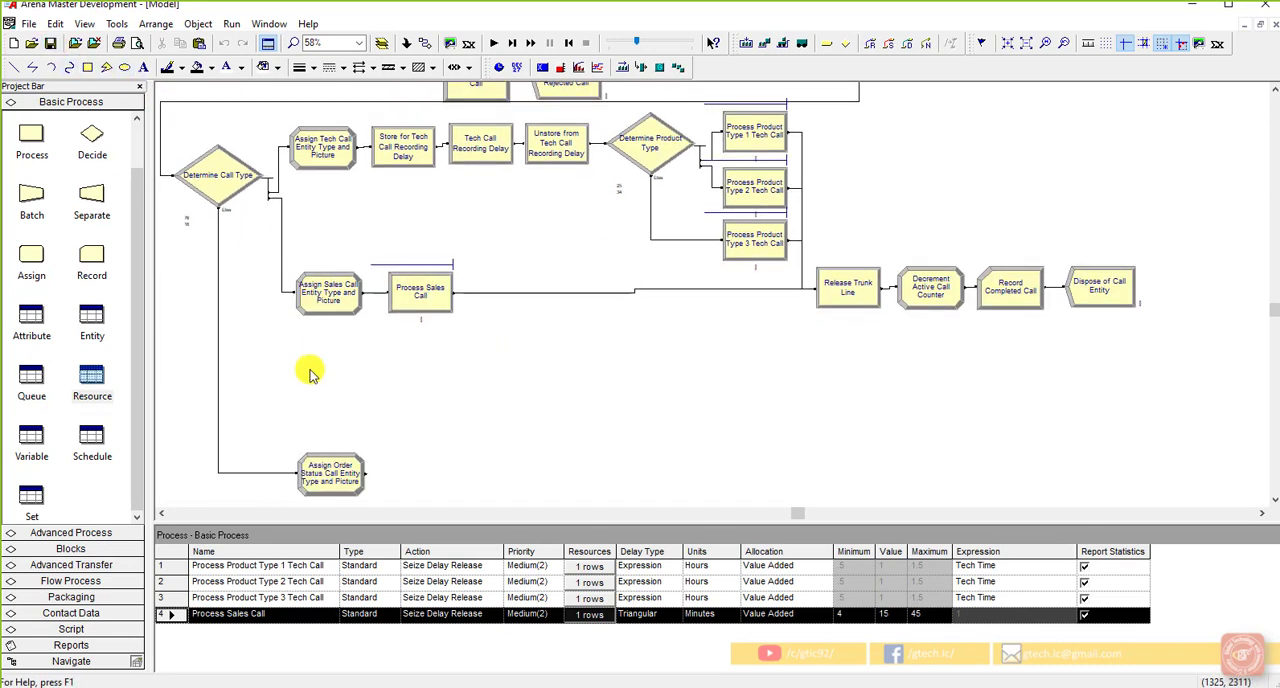
{"action": "left_click_drag", "start_coordinate": [330, 466], "coordinate": [326, 403]}
{"action": "left_click", "coordinate": [452, 412]}
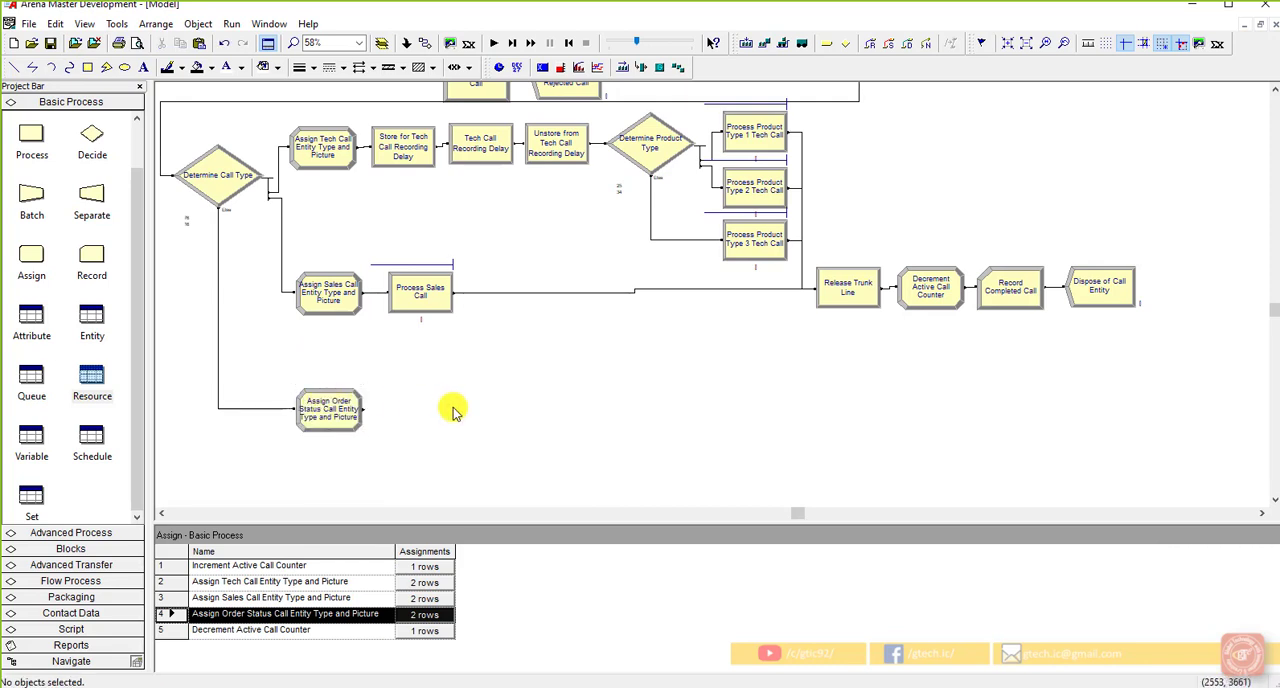
{"action": "left_click_drag", "start_coordinate": [334, 409], "coordinate": [331, 359]}
{"action": "left_click", "coordinate": [428, 403]}
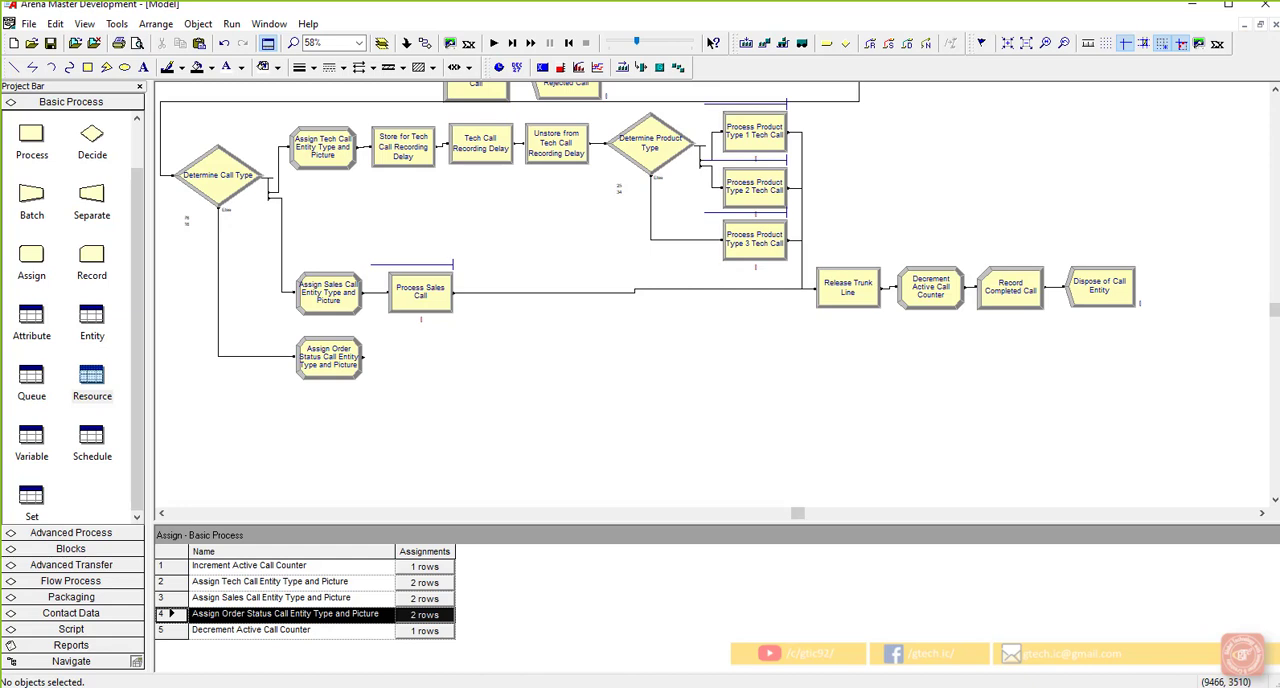
{"action": "double_click", "coordinate": [340, 358]}
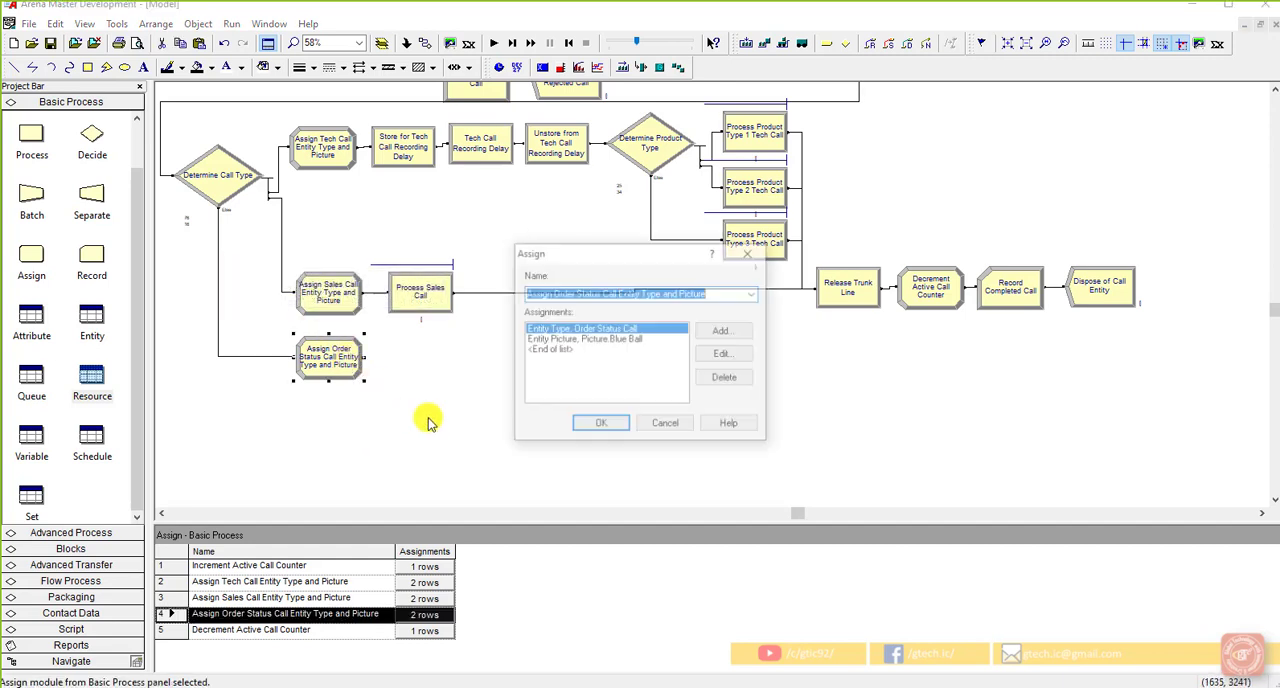
{"action": "left_click", "coordinate": [588, 425]}
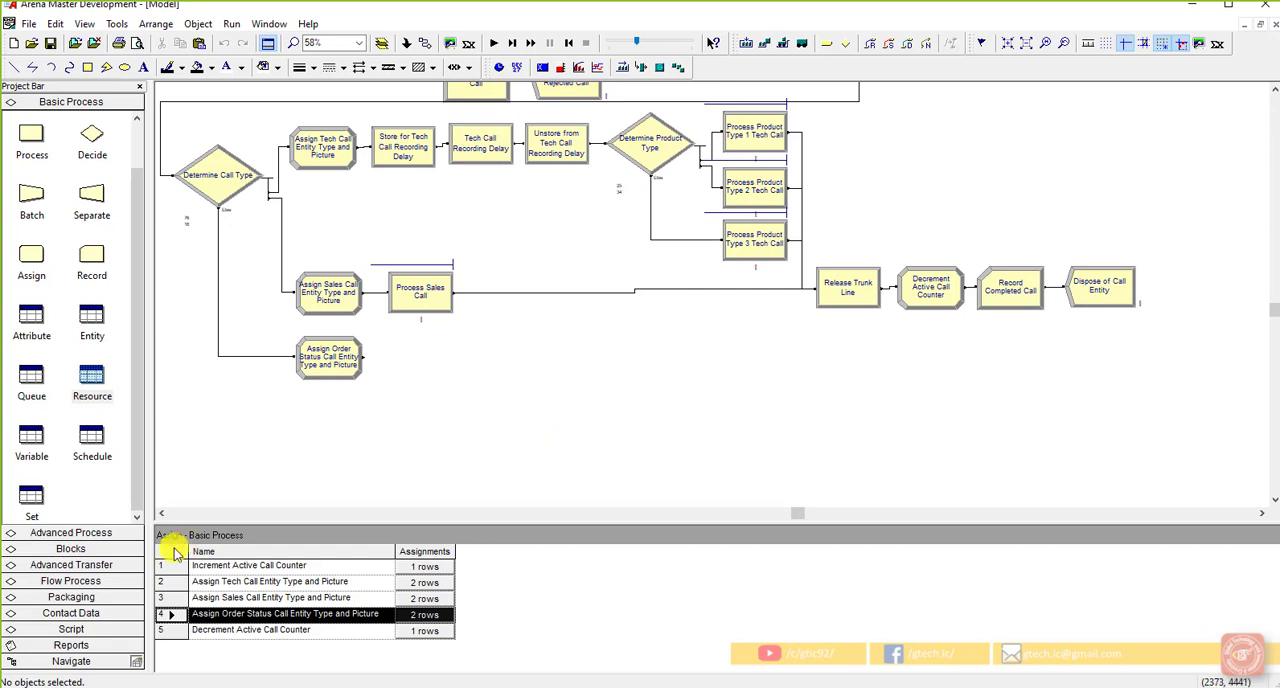
Step: Place a Delay block from the Blocks template beside the Assign Order Status Call Entity Type and Picture module
{"action": "left_click", "coordinate": [75, 548]}
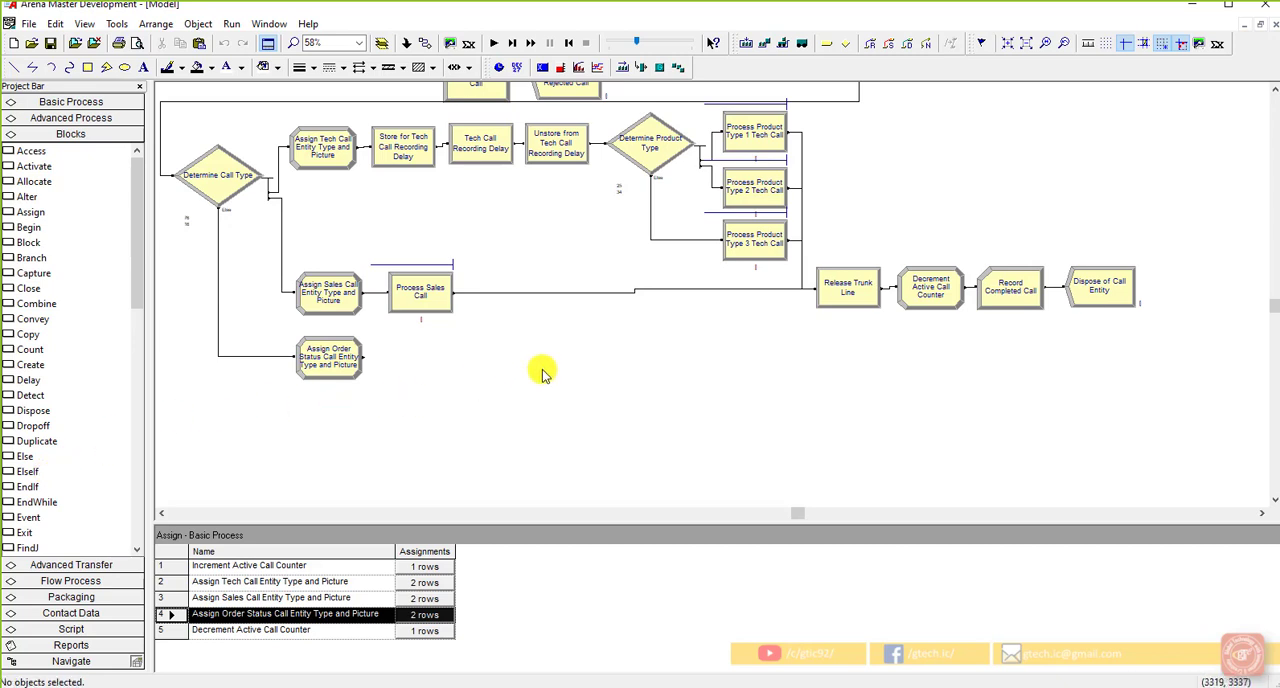
{"action": "scroll", "coordinate": [542, 370], "scroll_direction": "up", "scroll_amount": 2}
{"action": "left_click_drag", "start_coordinate": [623, 162], "coordinate": [865, 101]}
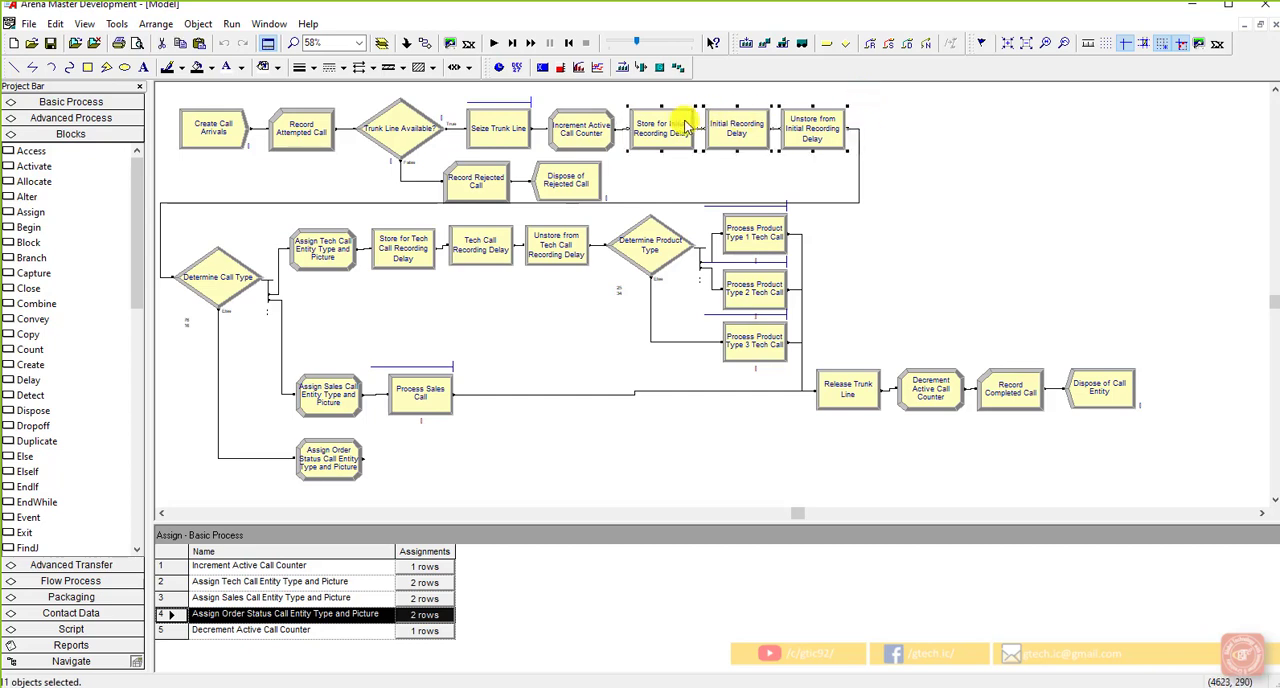
{"action": "left_click", "coordinate": [497, 455]}
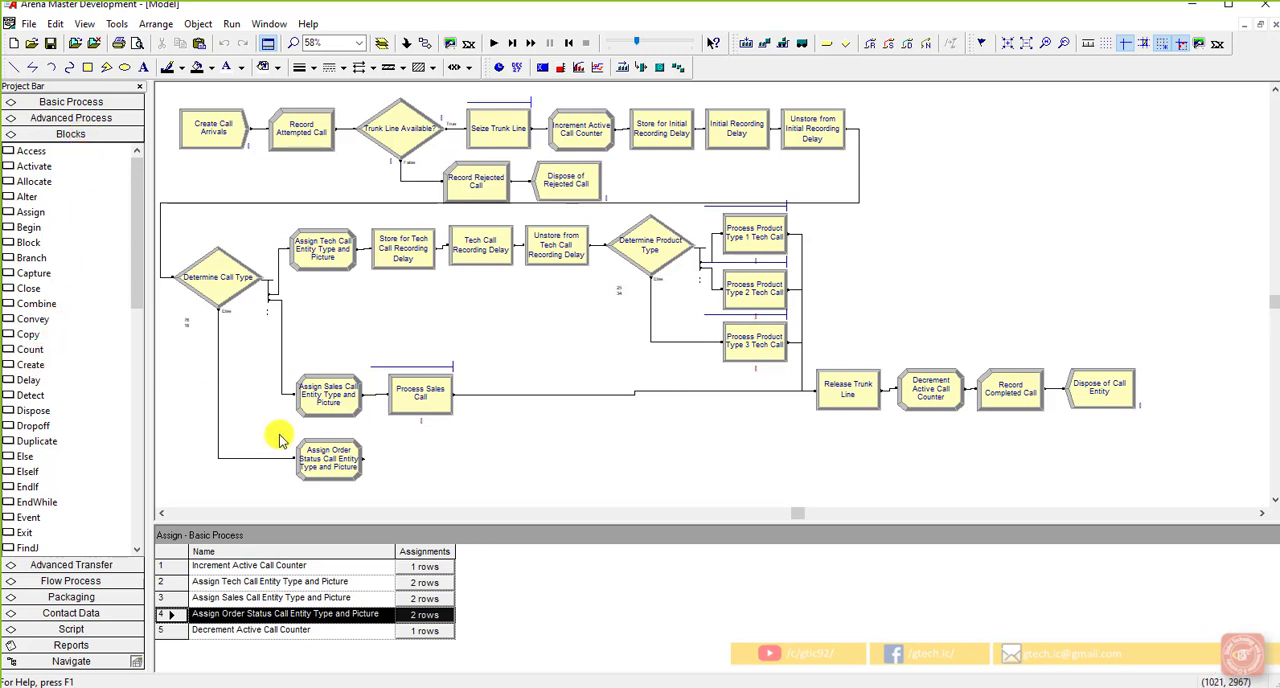
{"action": "left_click", "coordinate": [345, 447]}
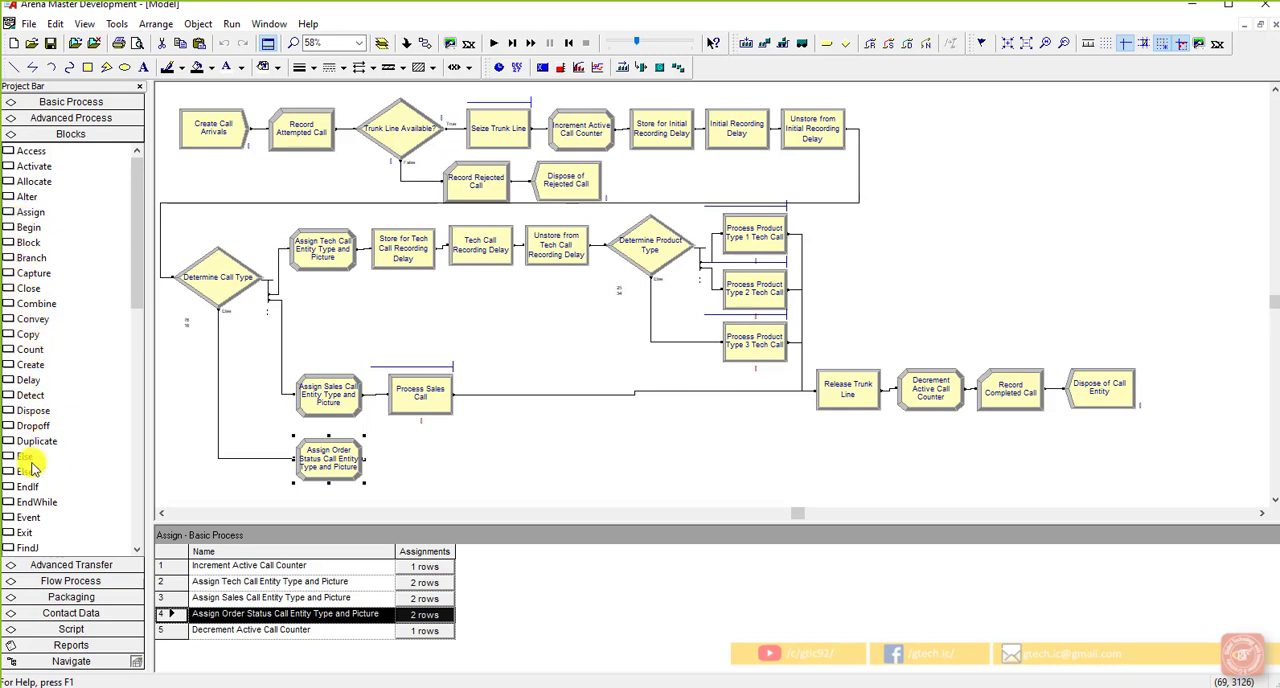
{"action": "left_click", "coordinate": [30, 381]}
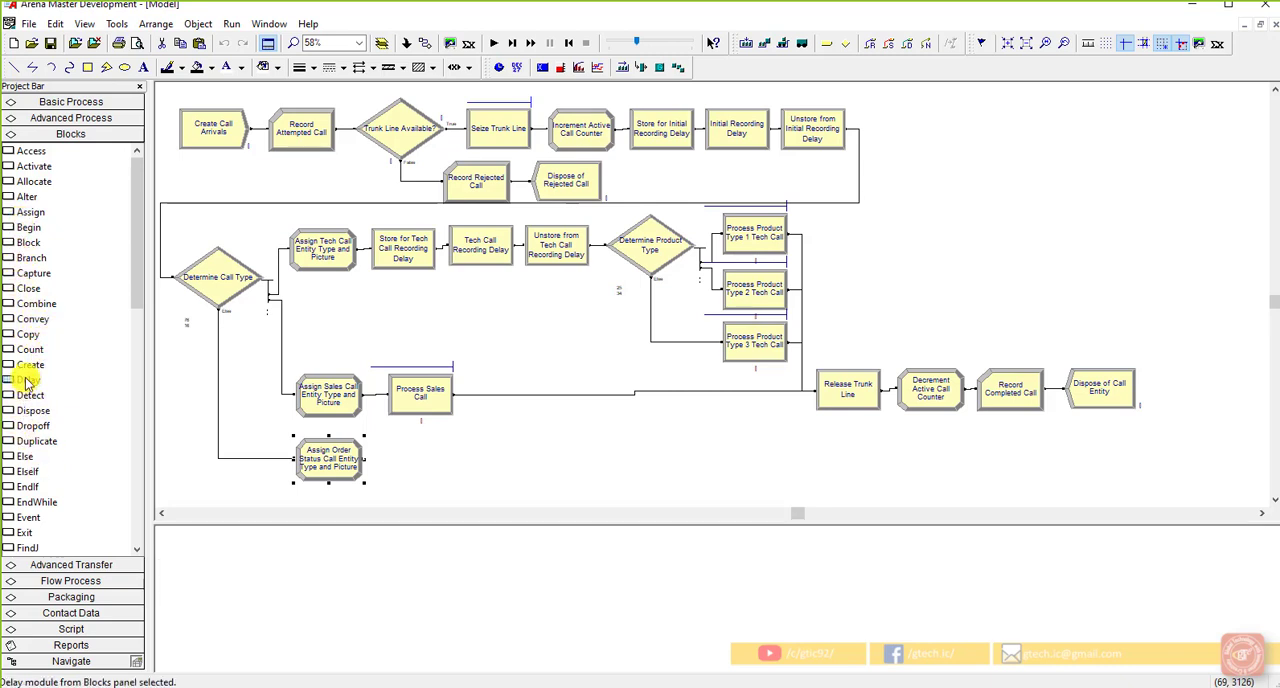
{"action": "left_click_drag", "start_coordinate": [32, 383], "coordinate": [386, 462]}
{"action": "left_click", "coordinate": [497, 473]}
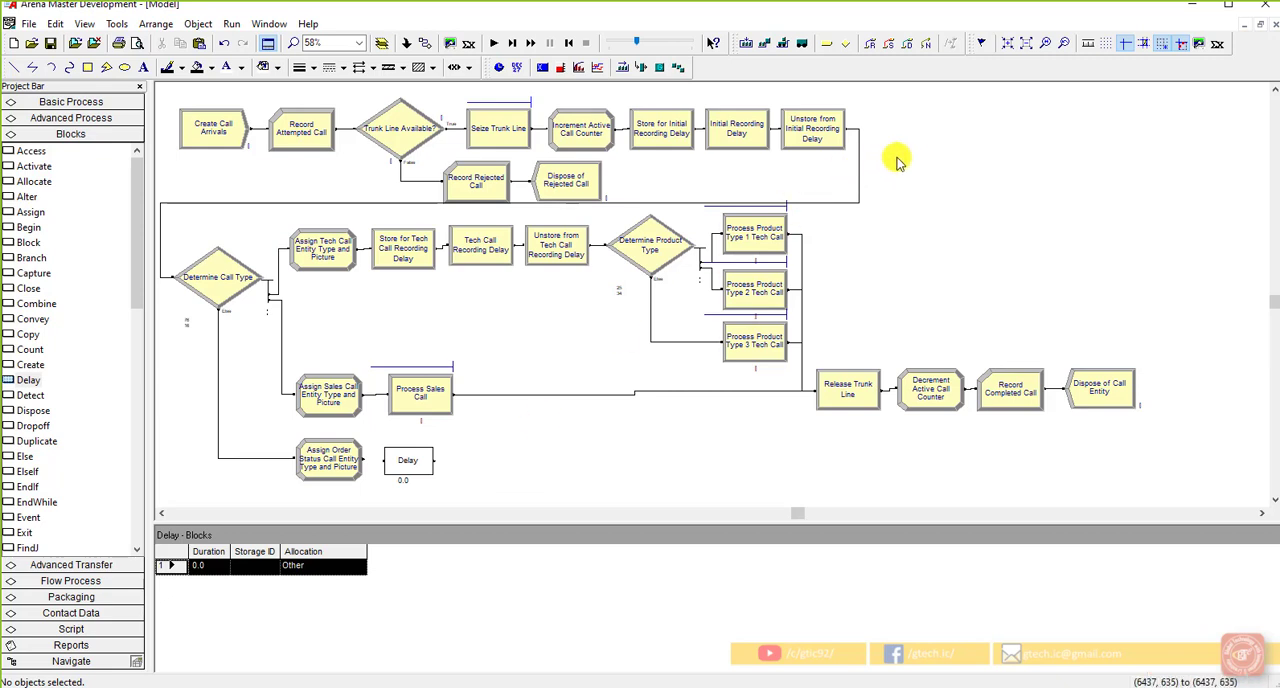
{"action": "left_click_drag", "start_coordinate": [905, 155], "coordinate": [608, 149]}
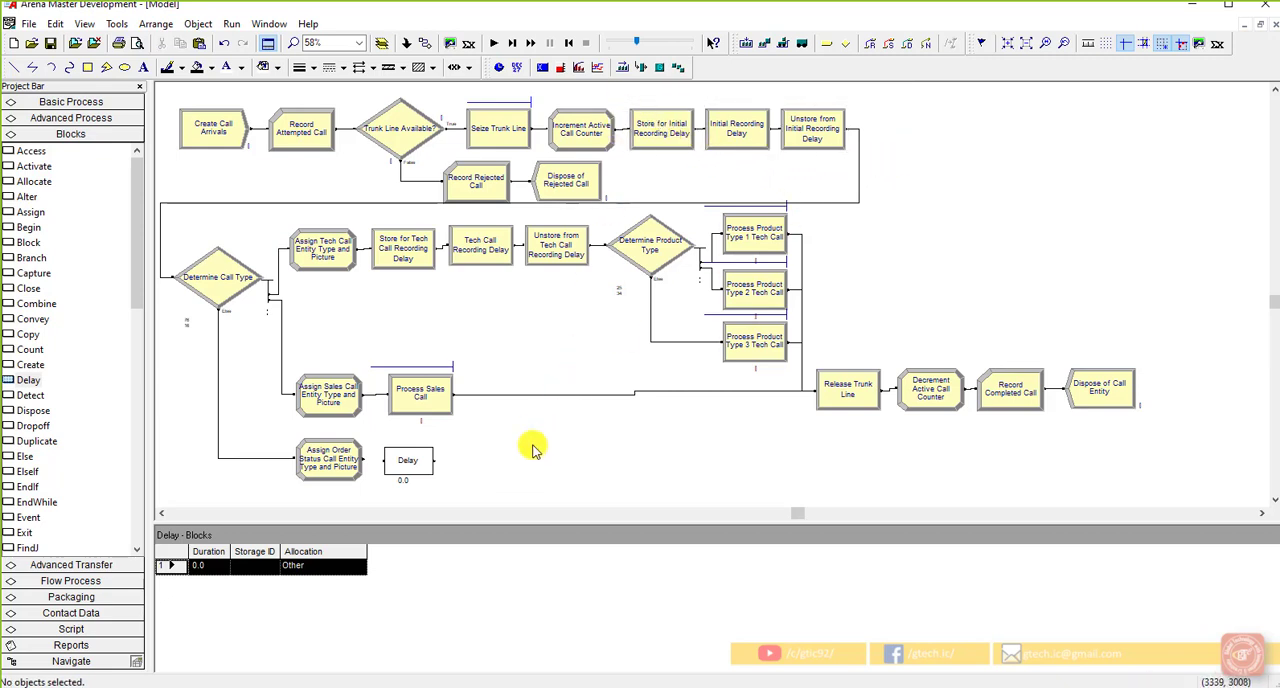
{"action": "left_click", "coordinate": [418, 463]}
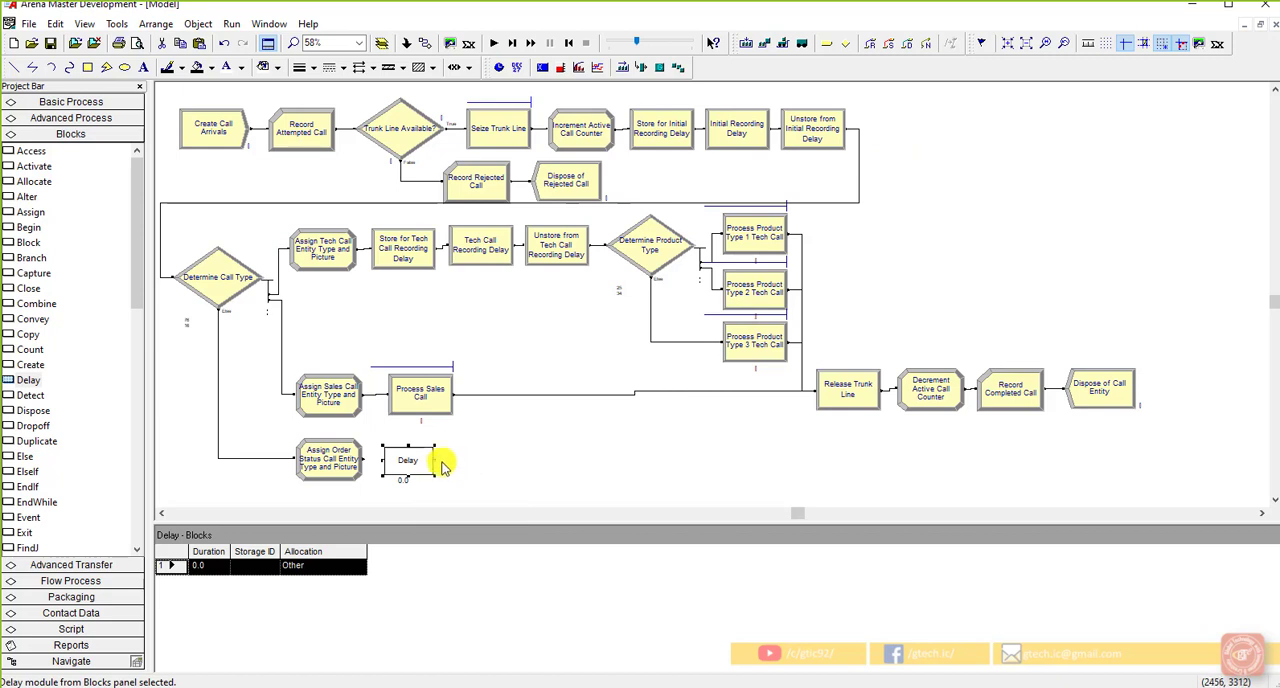
{"action": "left_click", "coordinate": [452, 472]}
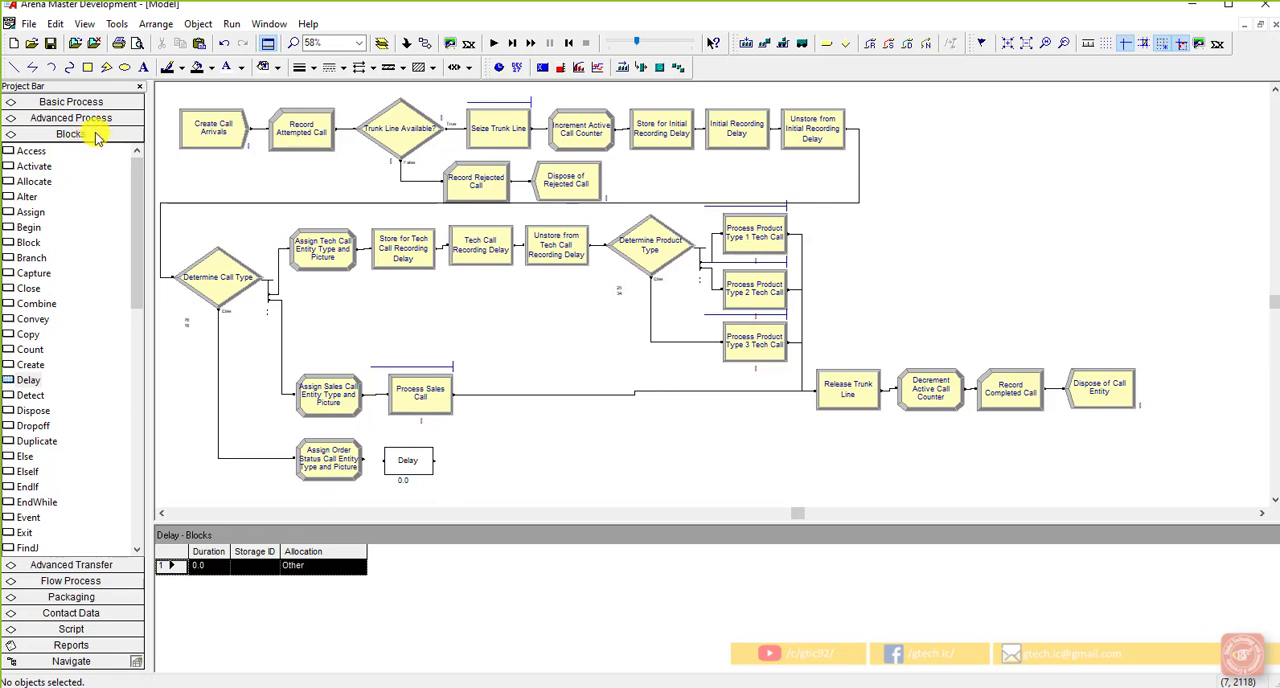
Step: Attach the Blocks.tpo template panel from Arena's Template folder under Rockwell Software in Program Files (x86)
{"action": "left_click", "coordinate": [75, 43]}
{"action": "left_click", "coordinate": [464, 398]}
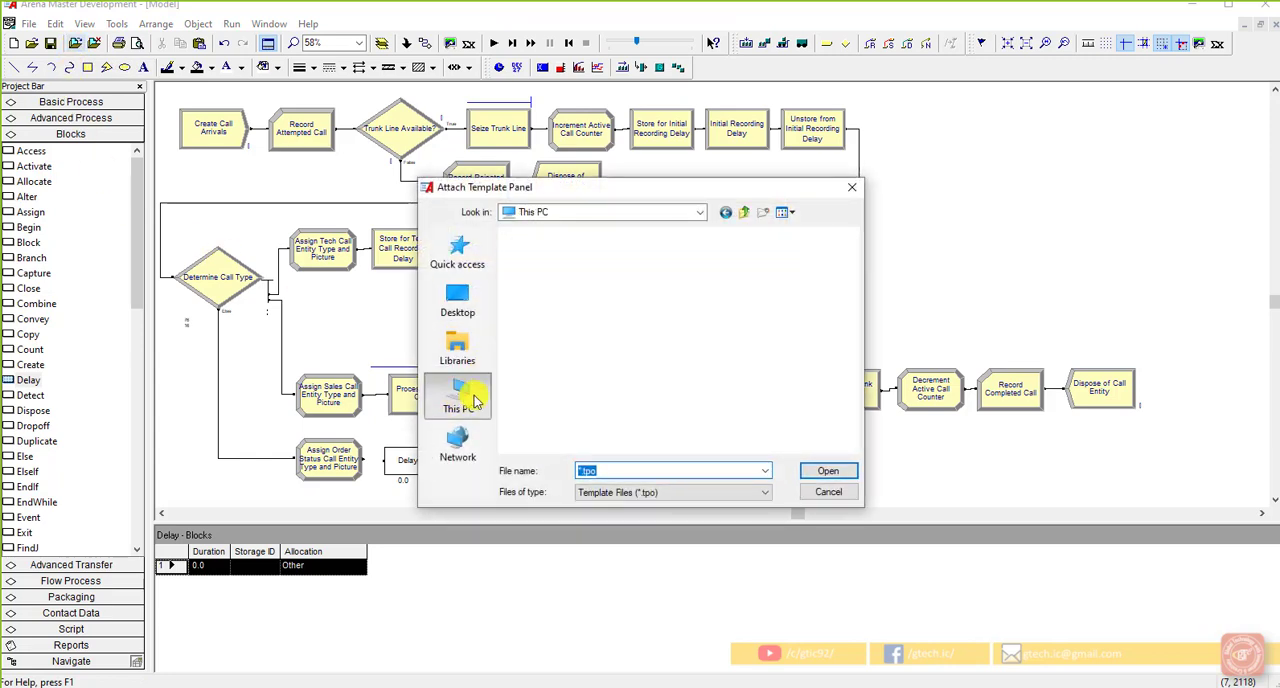
{"action": "scroll", "coordinate": [600, 397], "scroll_direction": "down", "scroll_amount": 5}
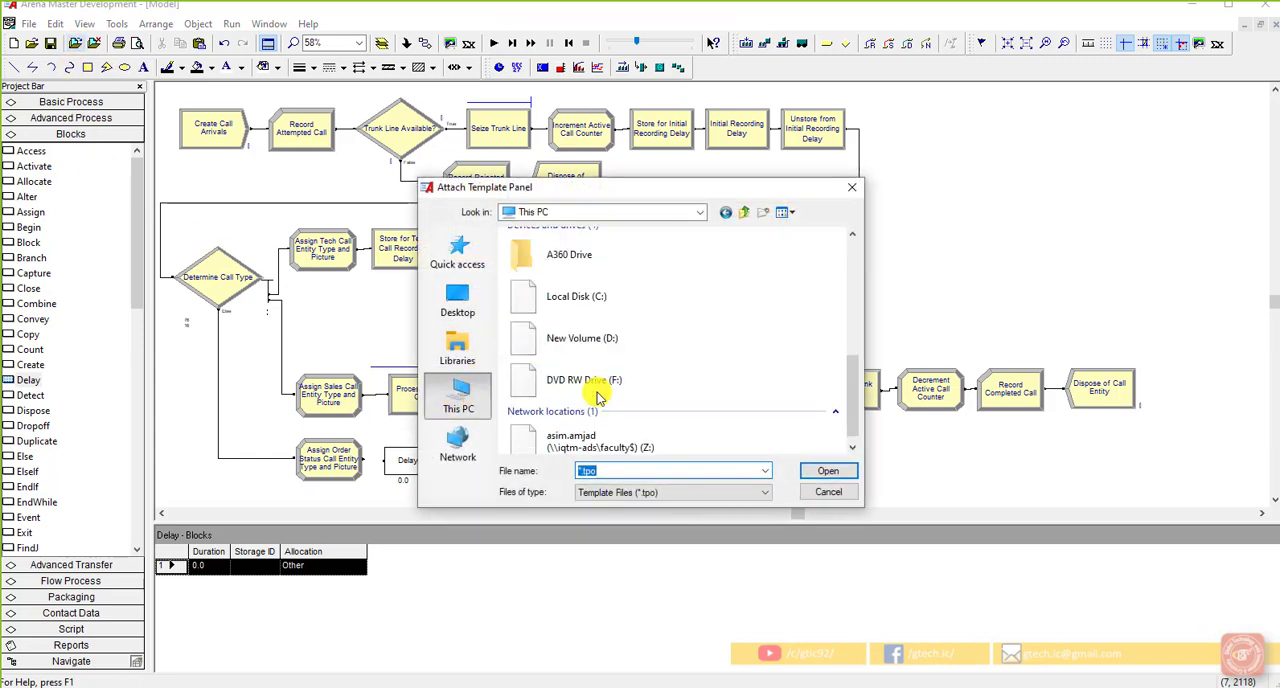
{"action": "double_click", "coordinate": [636, 318]}
{"action": "double_click", "coordinate": [616, 345]}
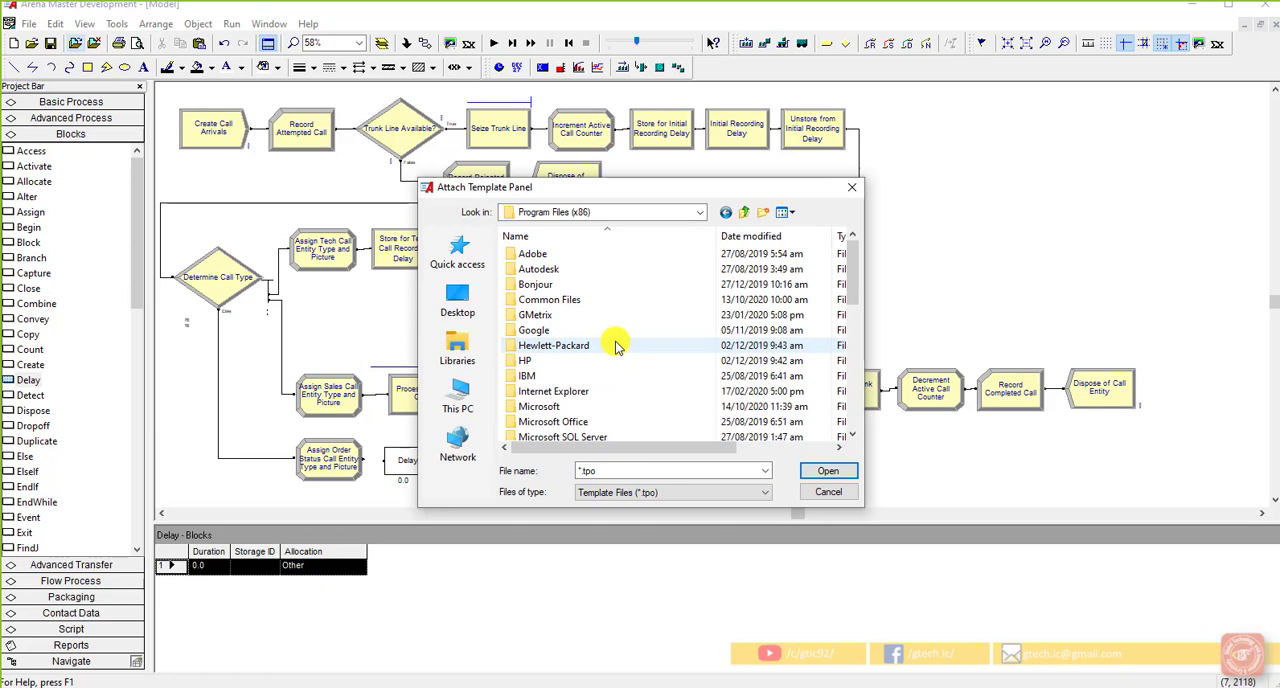
{"action": "scroll", "coordinate": [603, 397], "scroll_direction": "down", "scroll_amount": 5}
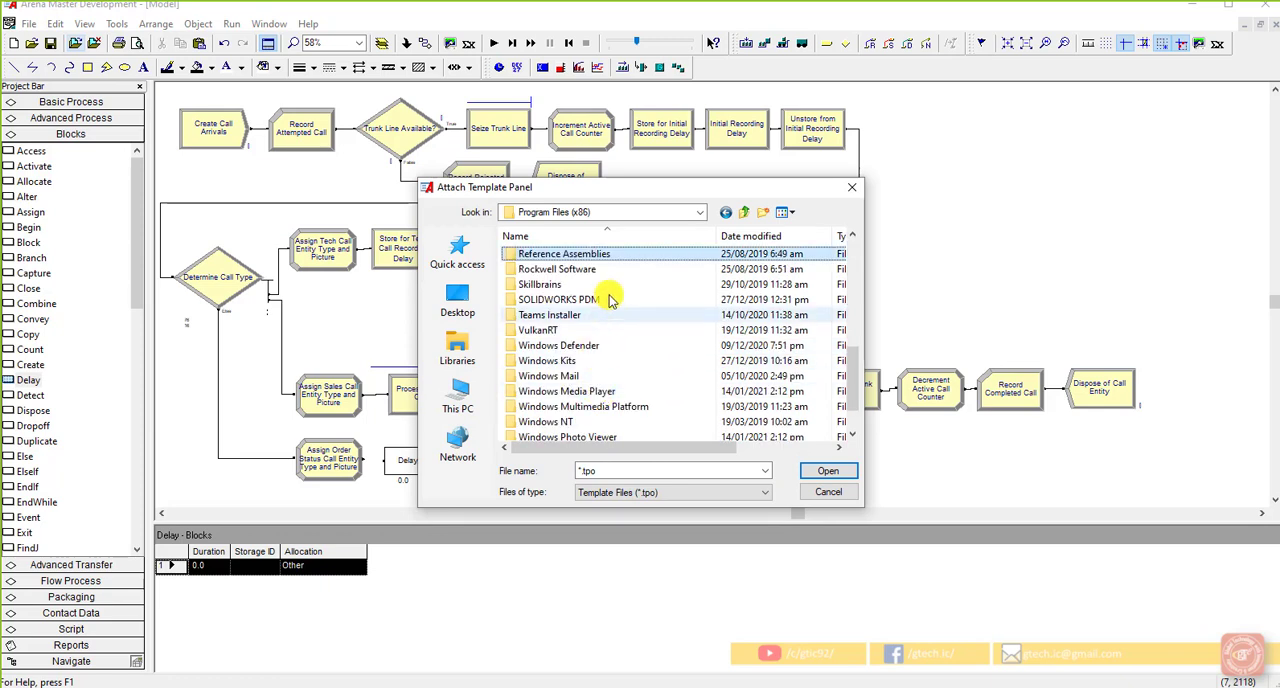
{"action": "double_click", "coordinate": [588, 268]}
{"action": "double_click", "coordinate": [584, 255]}
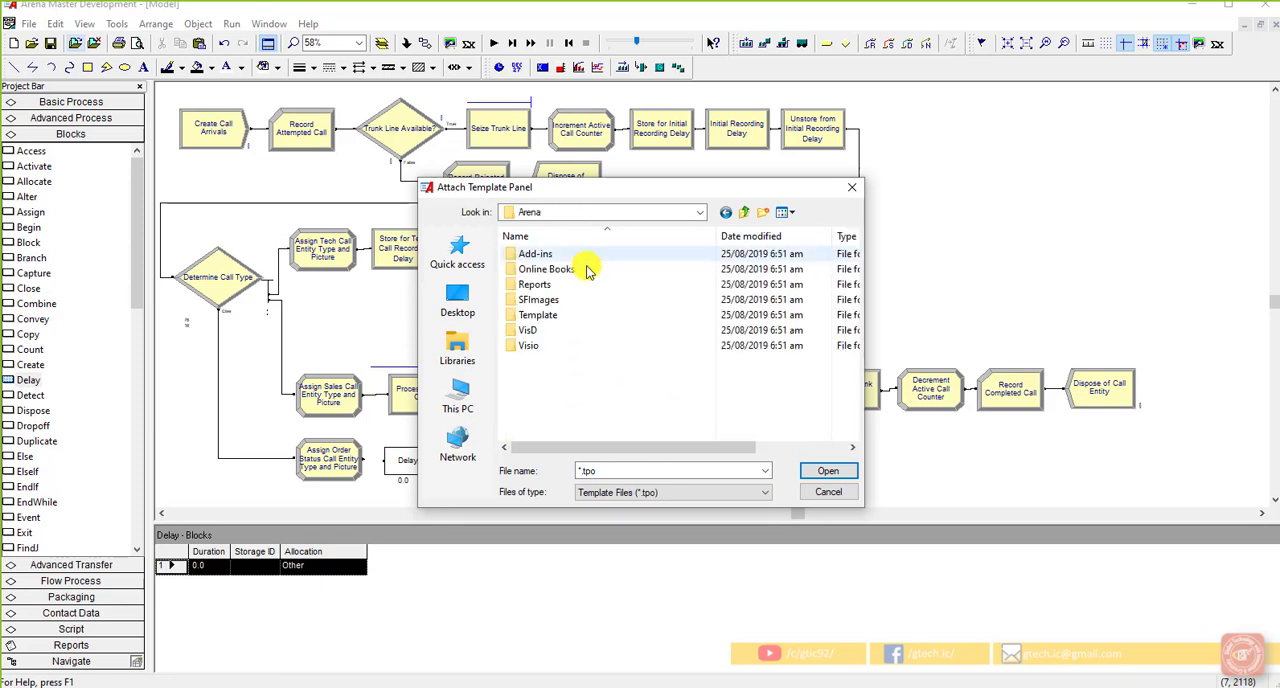
{"action": "double_click", "coordinate": [578, 314]}
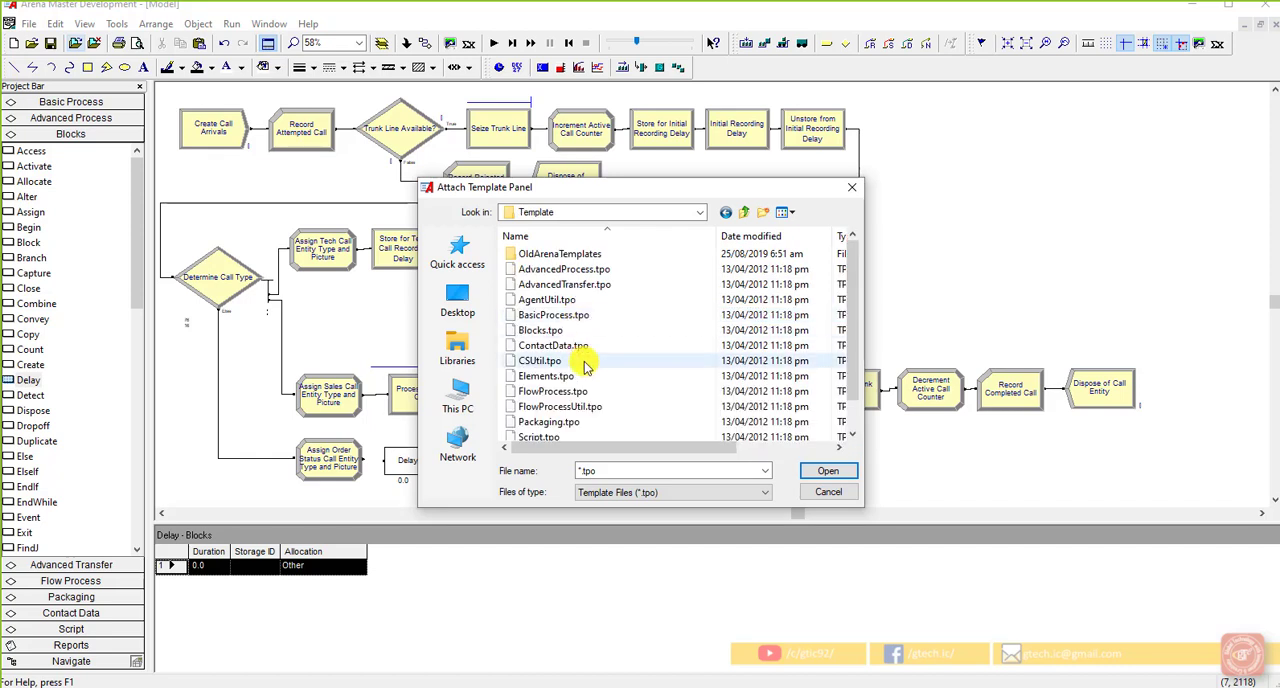
{"action": "left_click", "coordinate": [565, 316]}
{"action": "left_click", "coordinate": [565, 331]}
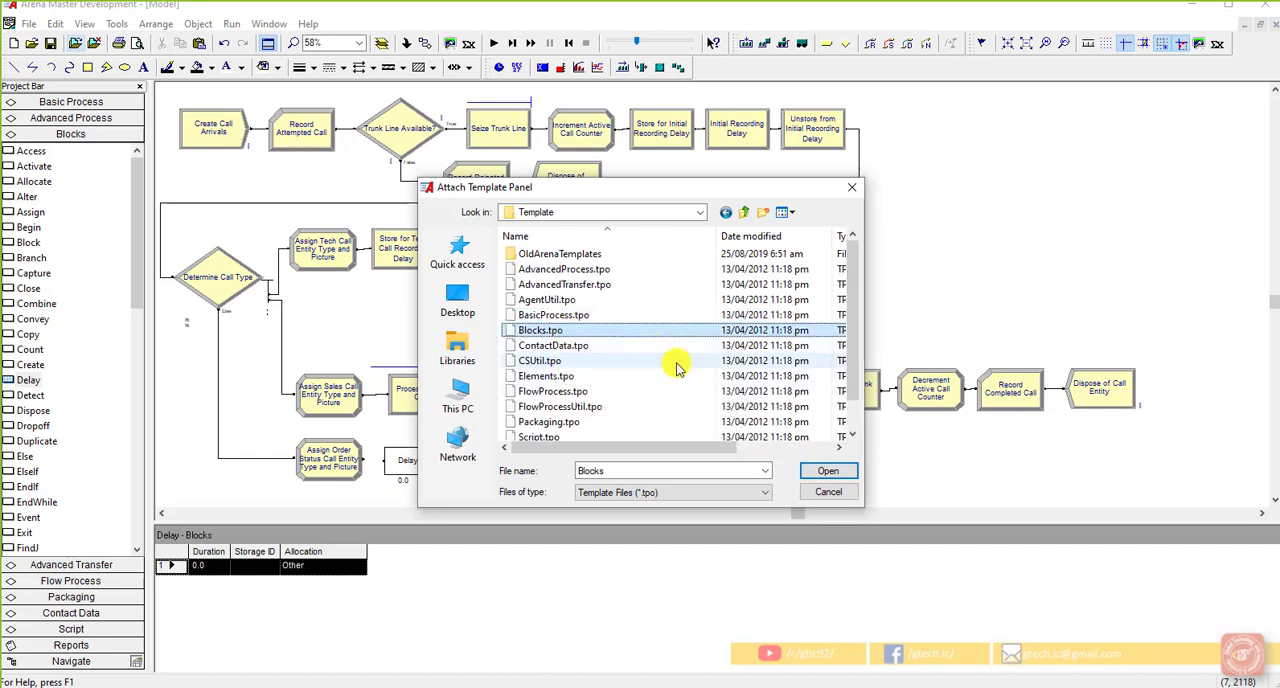
{"action": "left_click", "coordinate": [816, 474]}
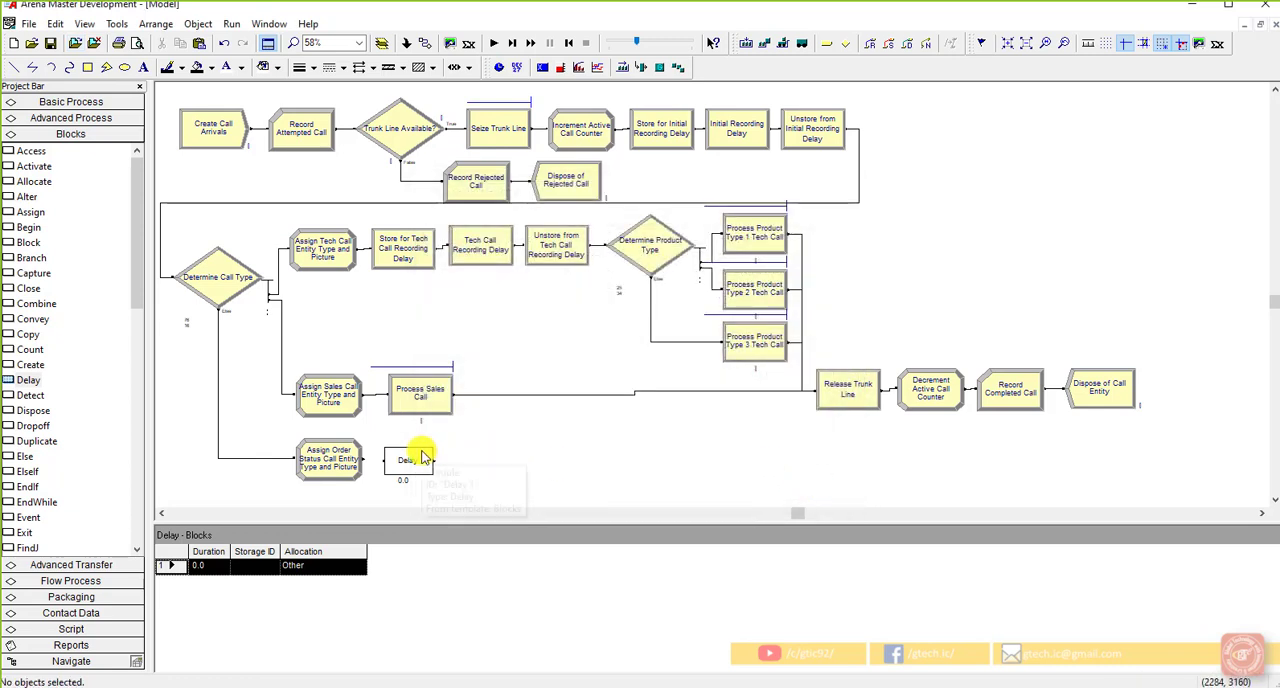
Step: Connect the Assign Order Status Call Entity Type and Picture module to the Delay block
{"action": "left_click", "coordinate": [407, 44]}
{"action": "left_click", "coordinate": [363, 459]}
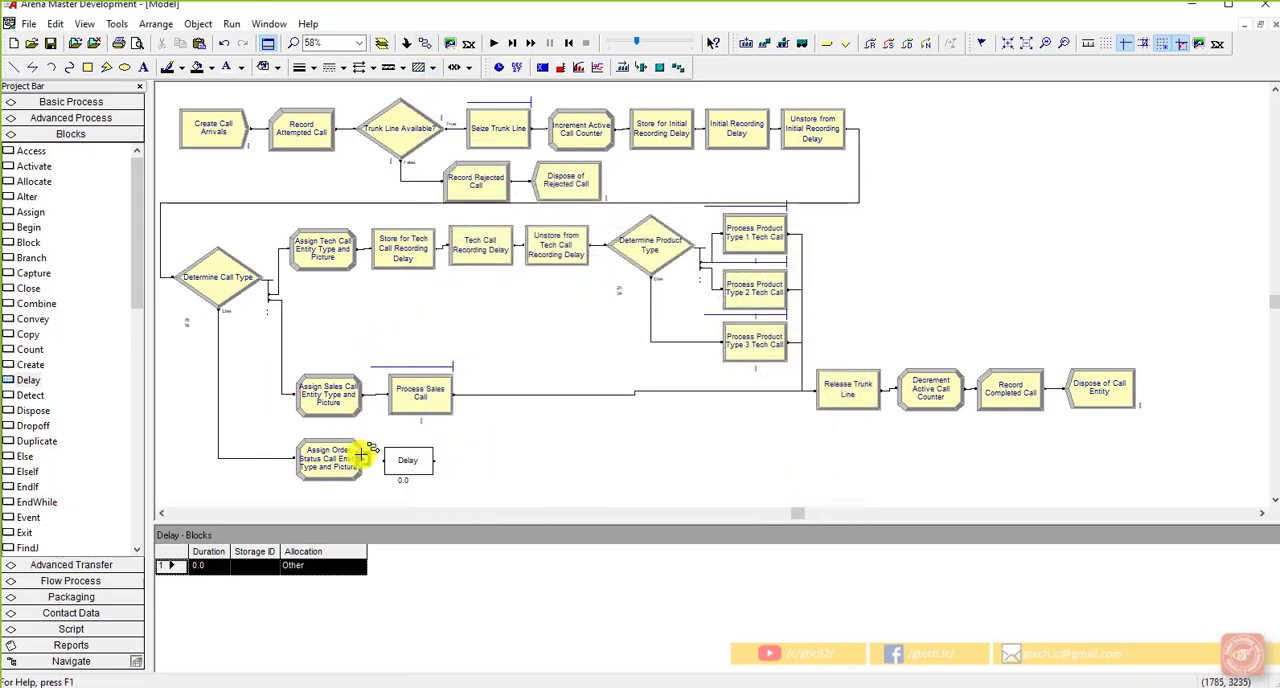
{"action": "left_click", "coordinate": [384, 461]}
{"action": "left_click", "coordinate": [545, 481]}
Step: Label the Delay block "Order Status Delay"
{"action": "double_click", "coordinate": [402, 466]}
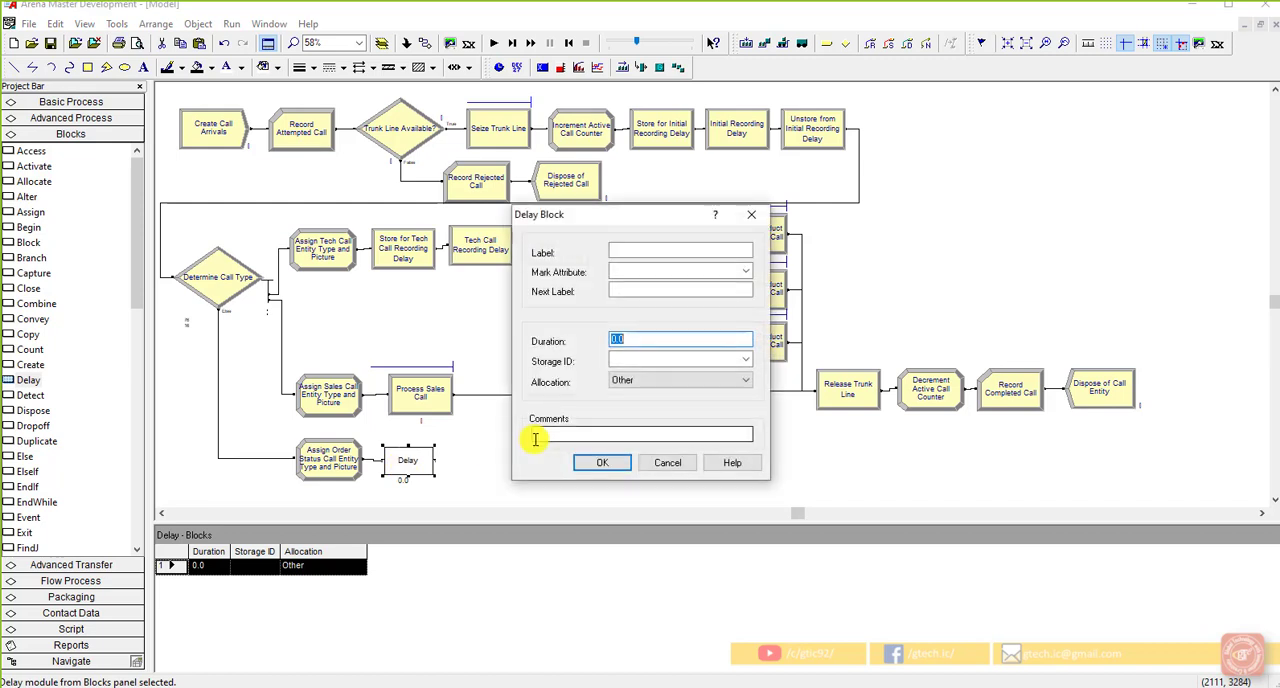
{"action": "left_click", "coordinate": [648, 254]}
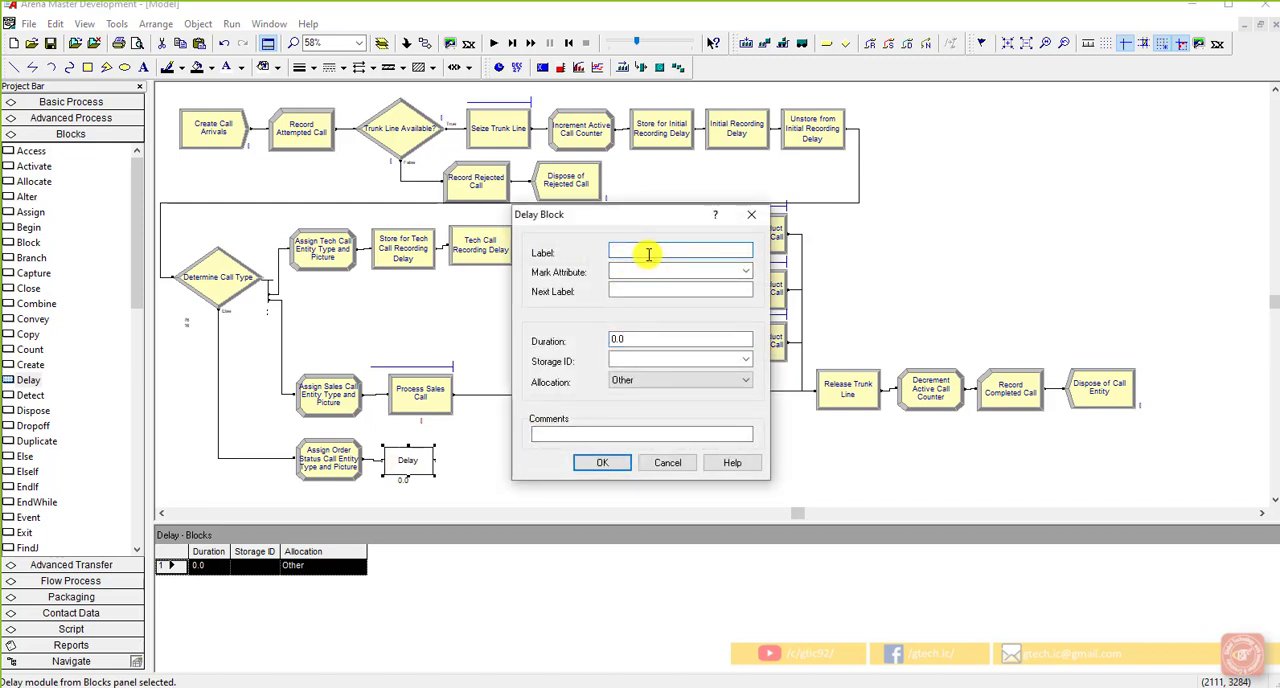
{"action": "type", "text": "Order Status Delay"}
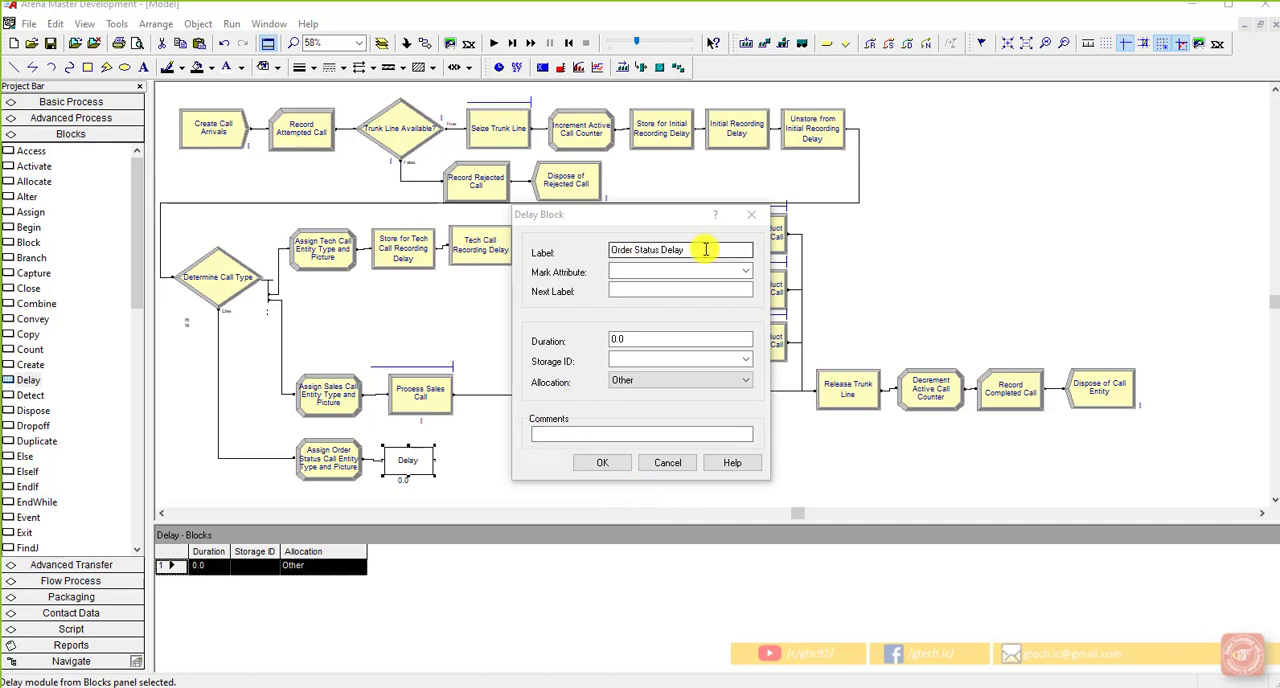
Step: Open the Expression Builder for the Order Status Delay block's duration and choose the Triangular random distribution
{"action": "left_click", "coordinate": [667, 342]}
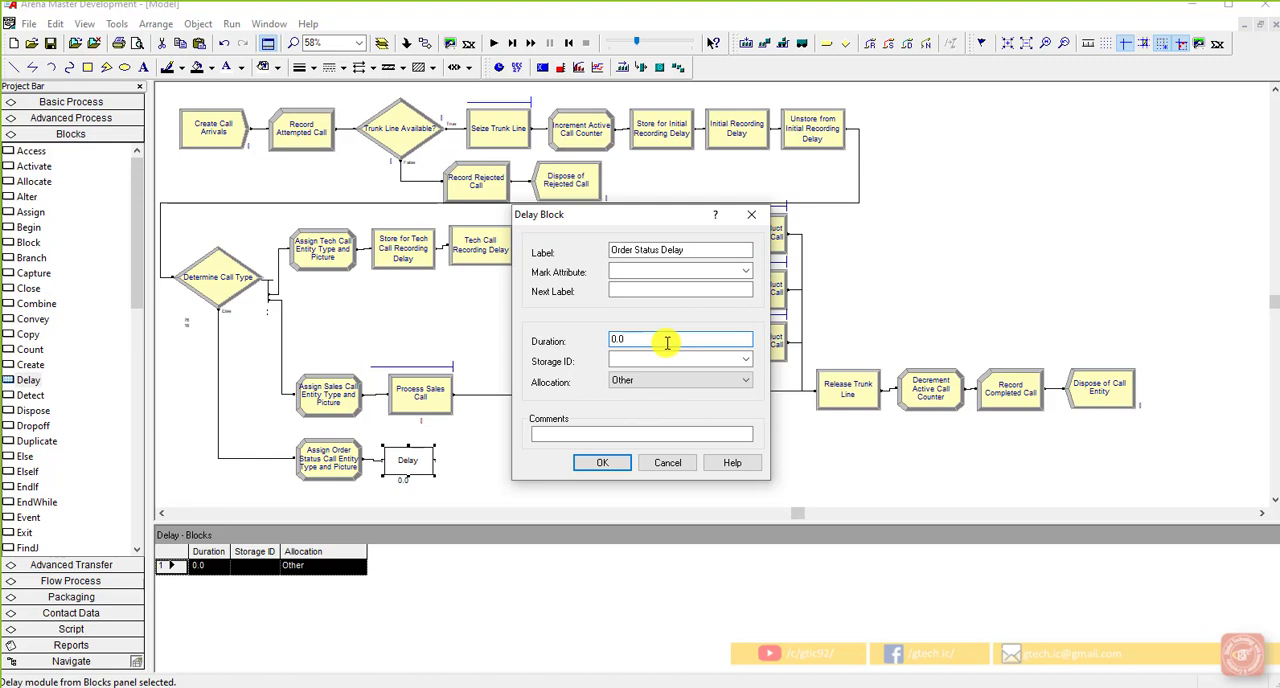
{"action": "right_click", "coordinate": [667, 342]}
{"action": "left_click", "coordinate": [724, 478]}
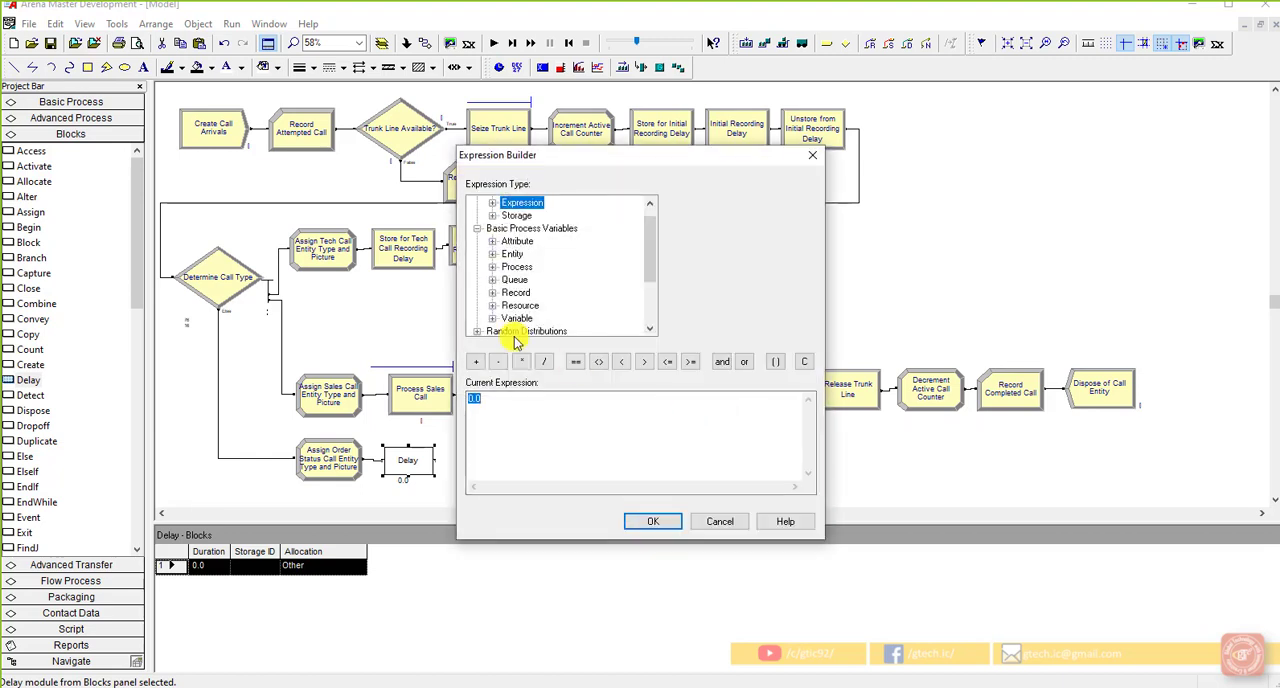
{"action": "scroll", "coordinate": [522, 292], "scroll_direction": "down", "scroll_amount": 1}
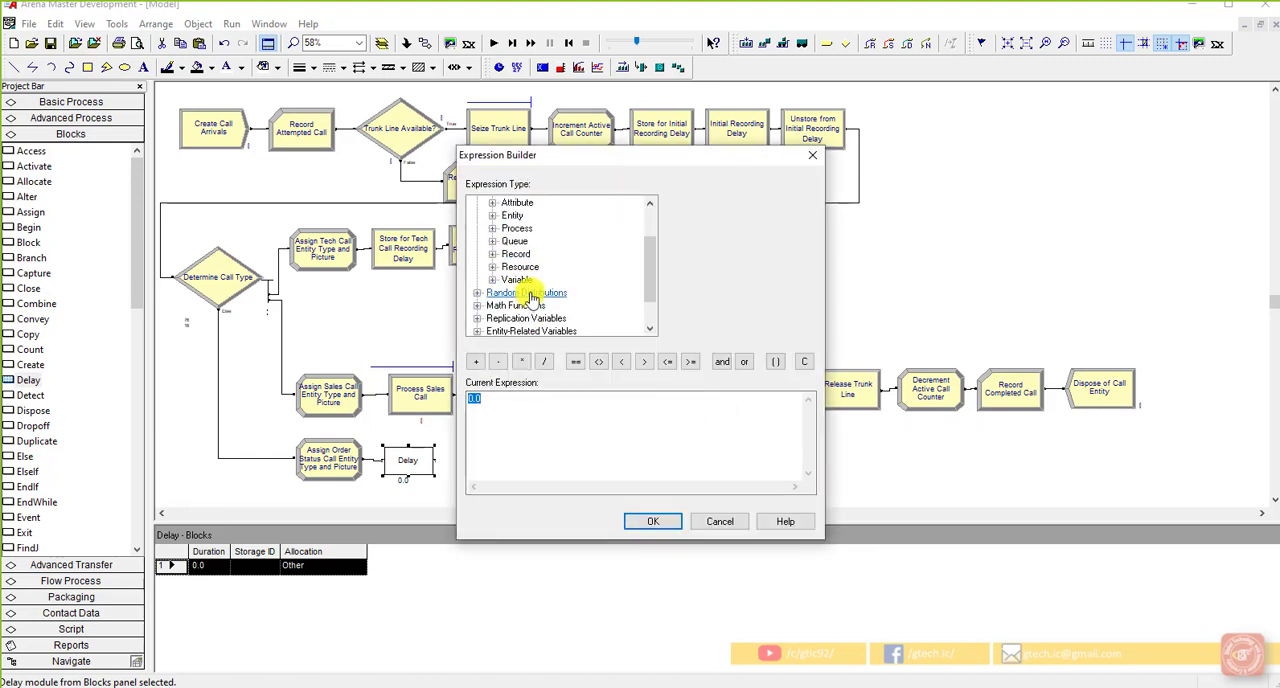
{"action": "double_click", "coordinate": [530, 294]}
{"action": "scroll", "coordinate": [532, 320], "scroll_direction": "down", "scroll_amount": 3}
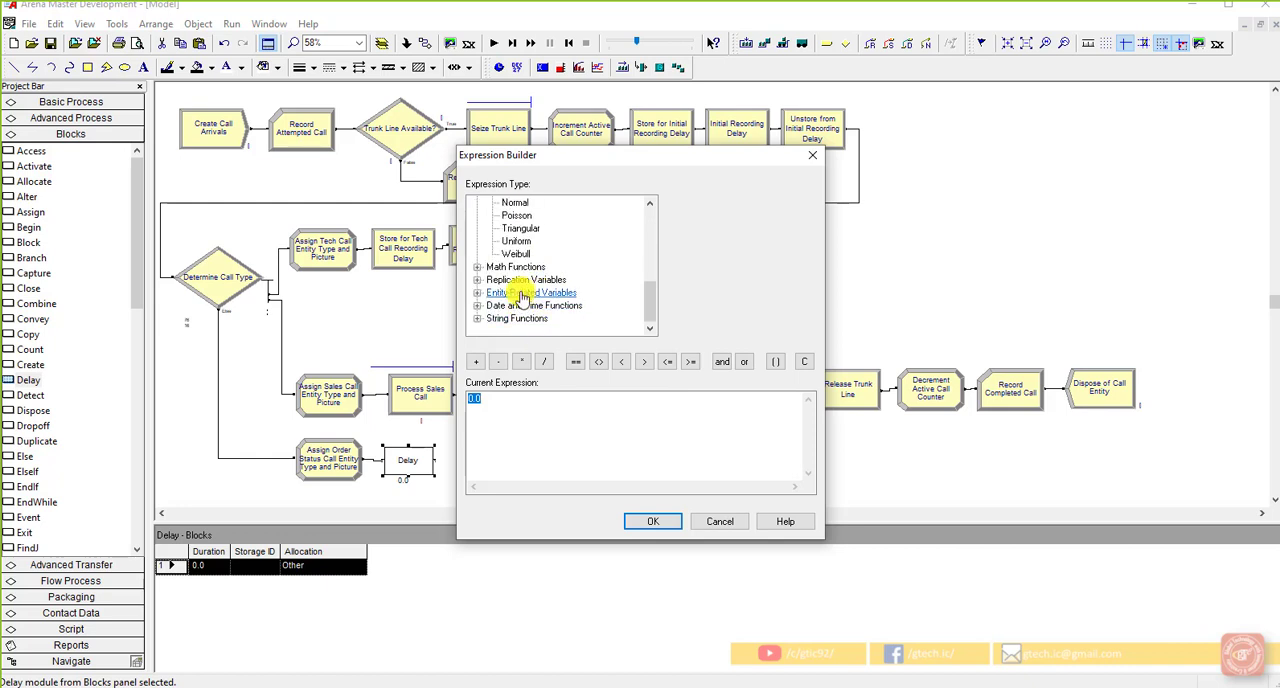
{"action": "left_click", "coordinate": [520, 229]}
Step: Set the triangular duration to minimum 2, most likely 3 and maximum 4, and apply the expression to the Delay block
{"action": "left_click", "coordinate": [707, 204]}
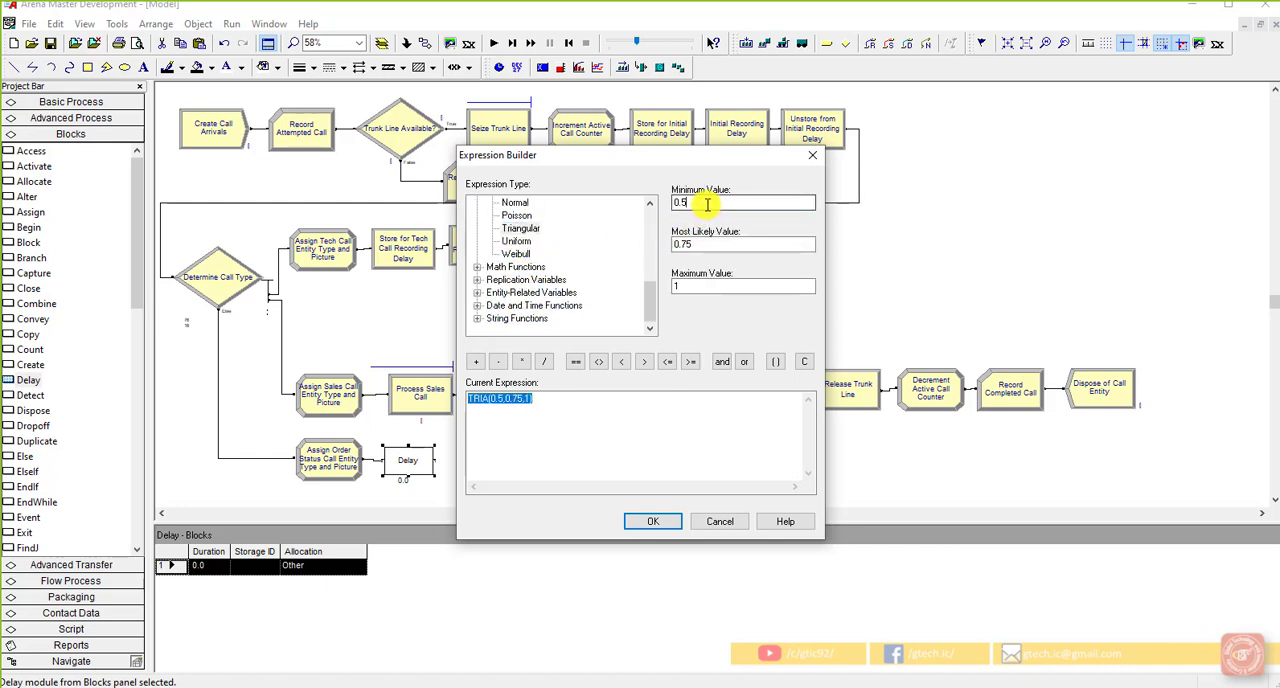
{"action": "double_click", "coordinate": [707, 204]}
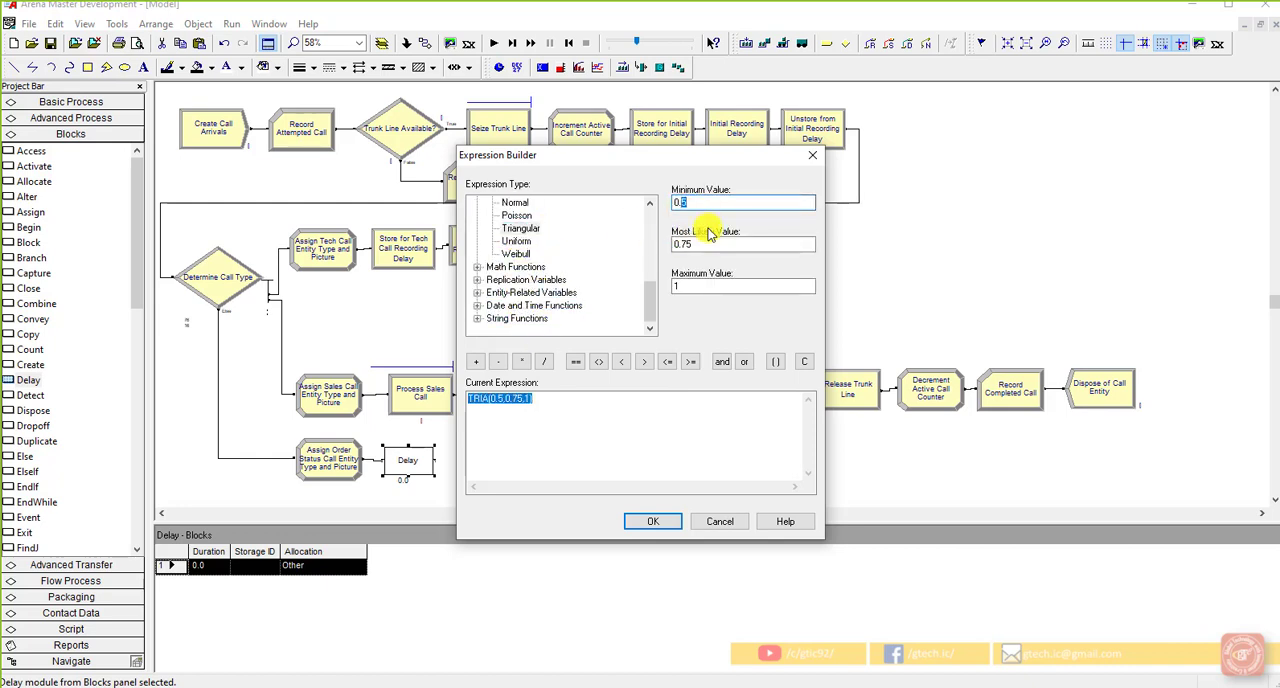
{"action": "type", "text": "2"}
{"action": "key", "text": "Tab"}
{"action": "type", "text": "3"}
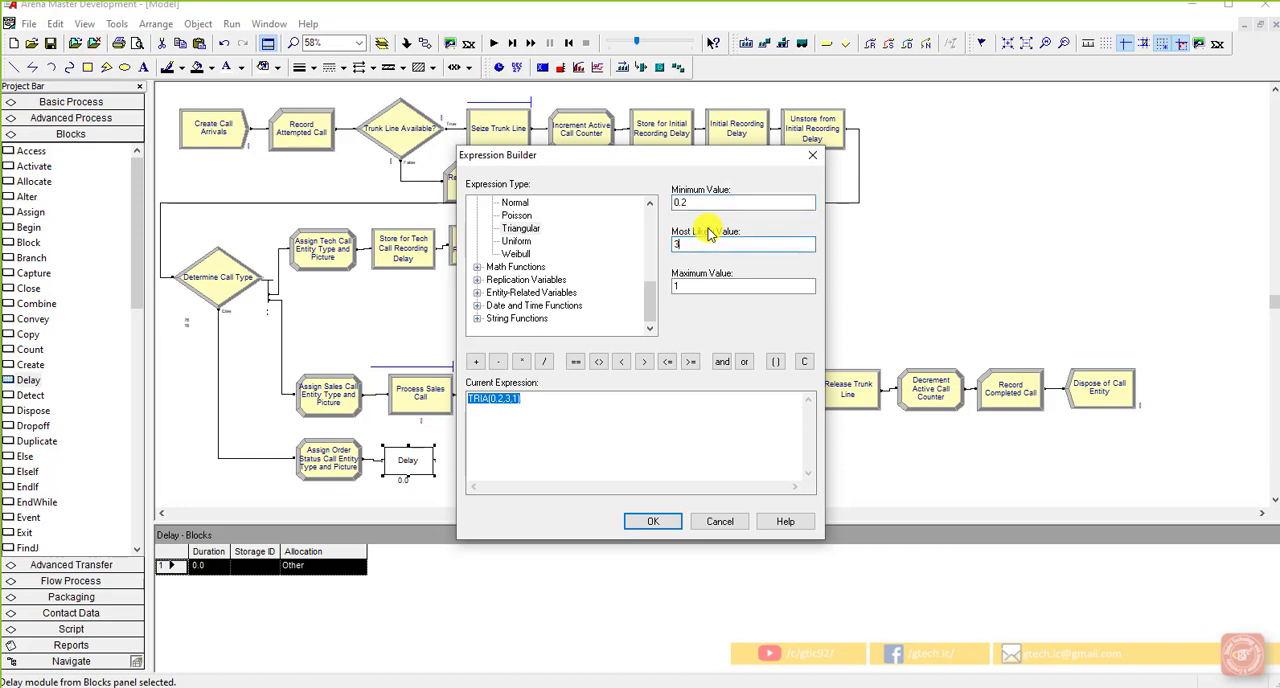
{"action": "key", "text": "Tab"}
{"action": "type", "text": "4"}
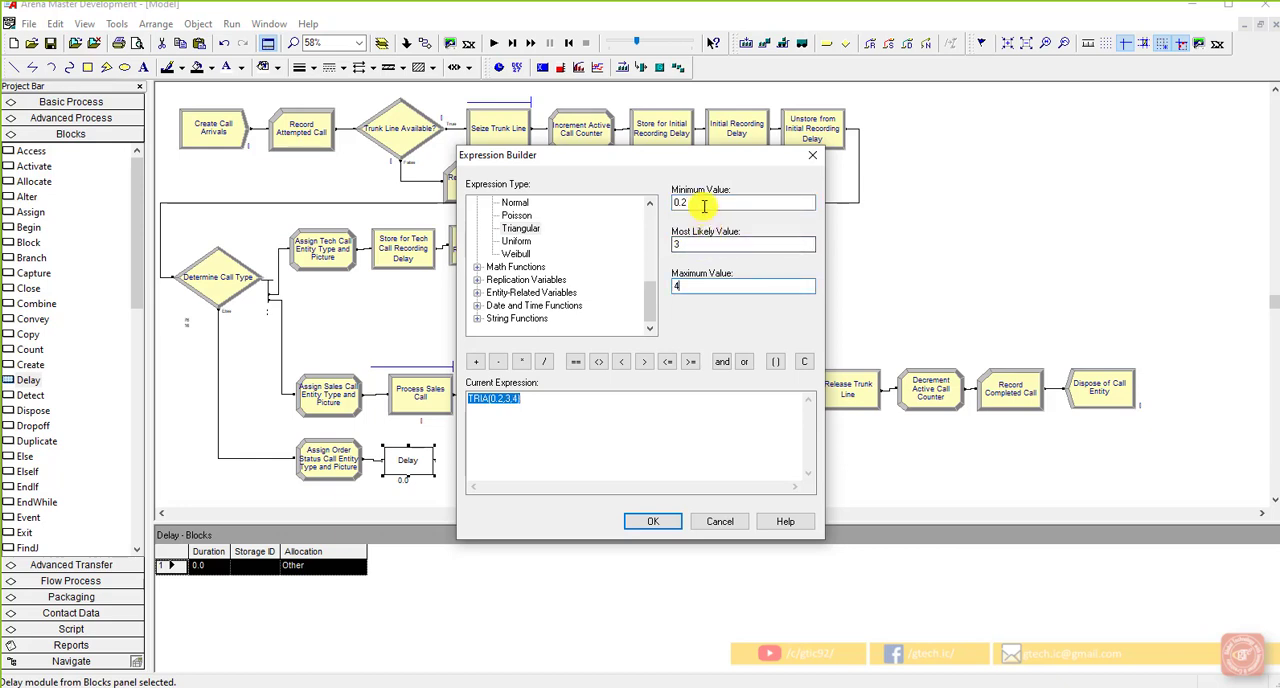
{"action": "double_click", "coordinate": [675, 204]}
{"action": "type", "text": "2"}
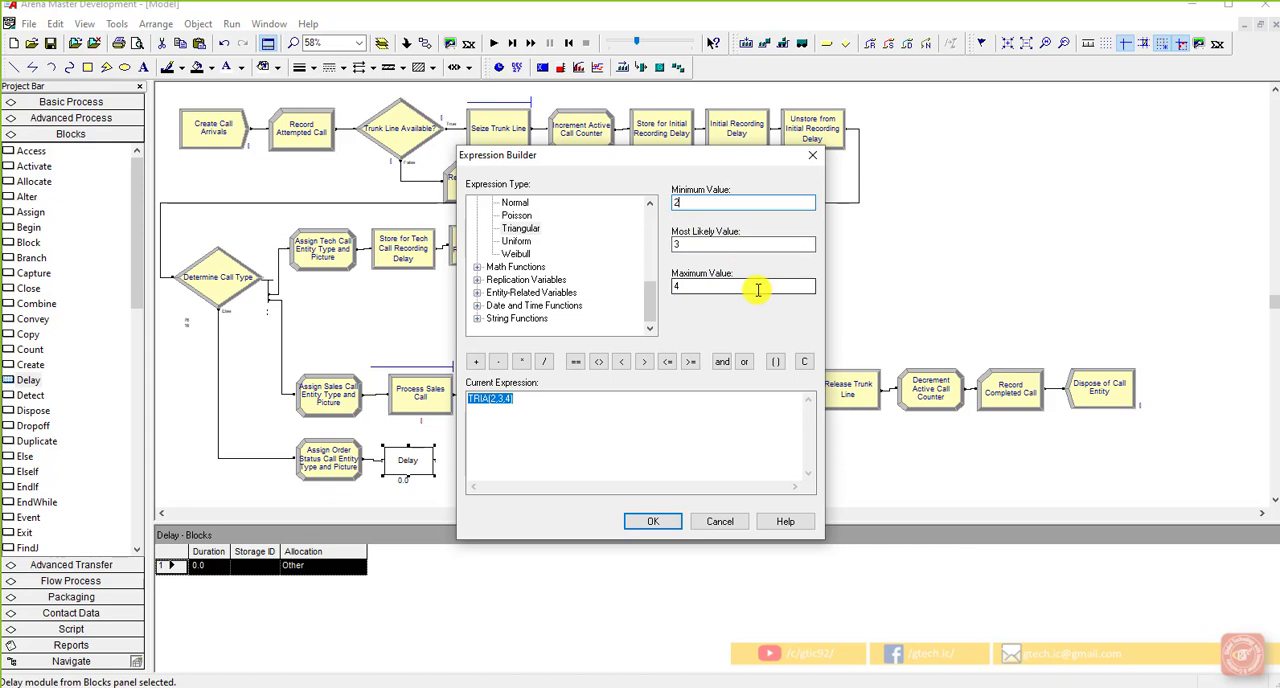
{"action": "left_click", "coordinate": [658, 521]}
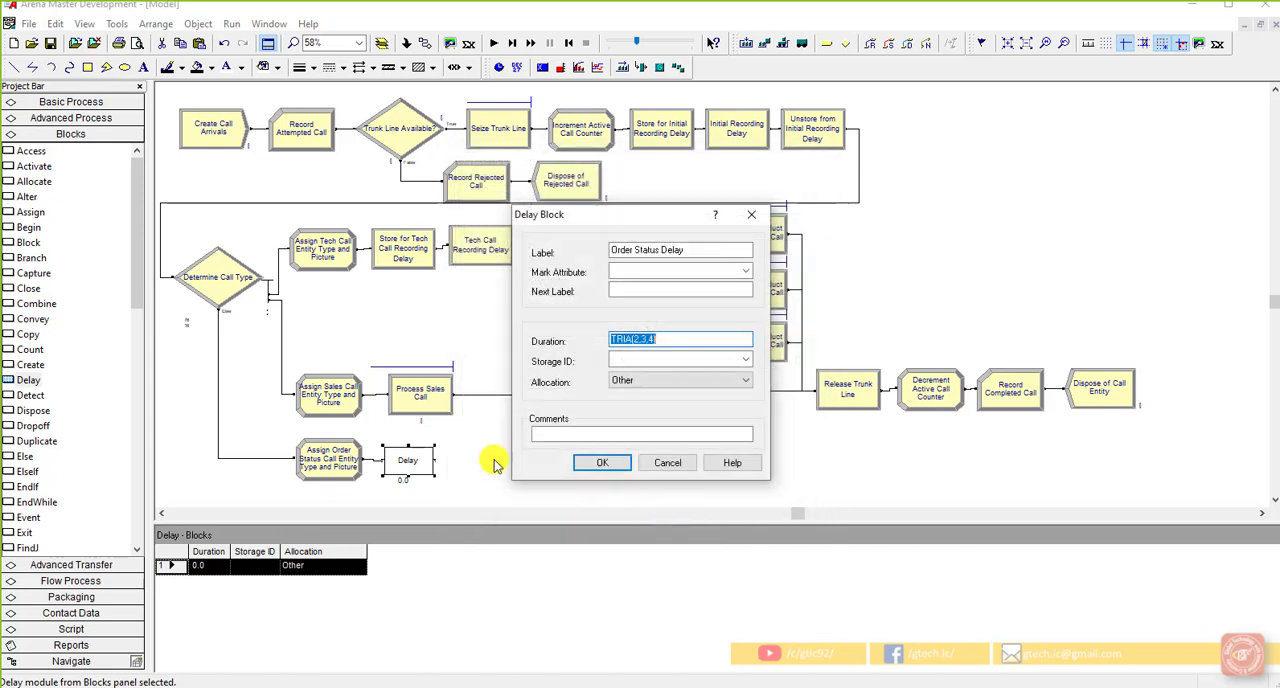
Step: Open the Storage ID of the Order Status Delay block for editing
{"action": "left_click", "coordinate": [641, 361]}
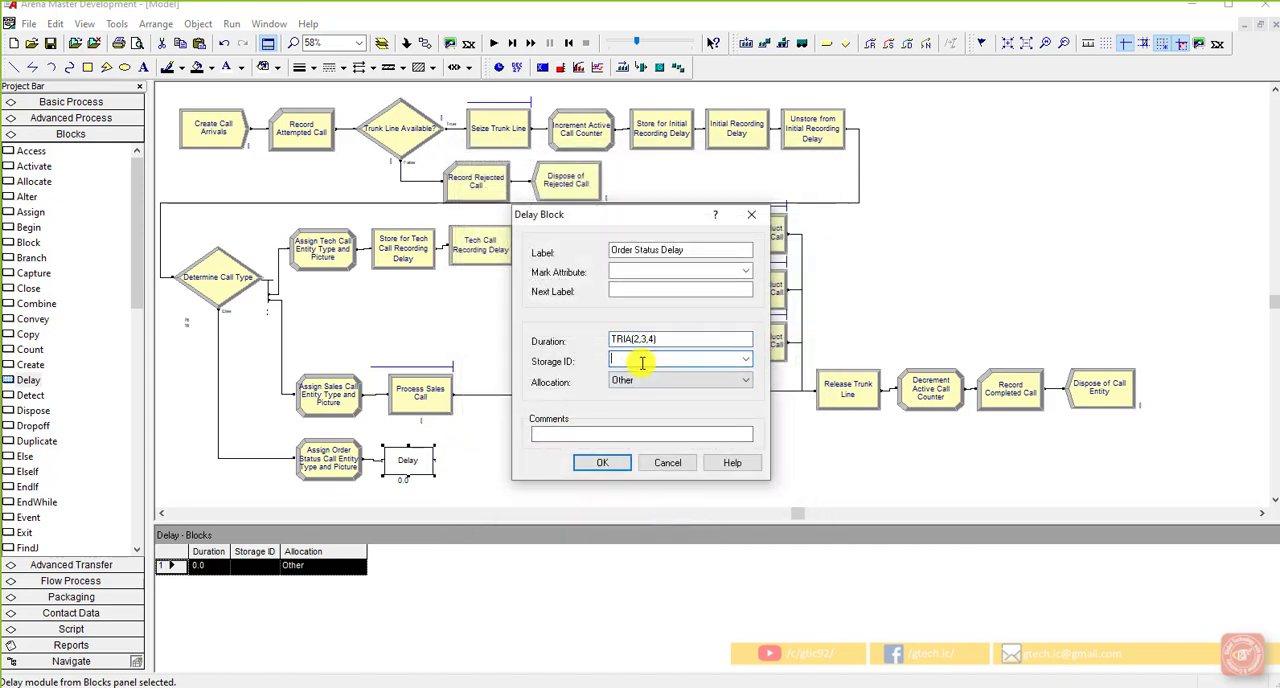
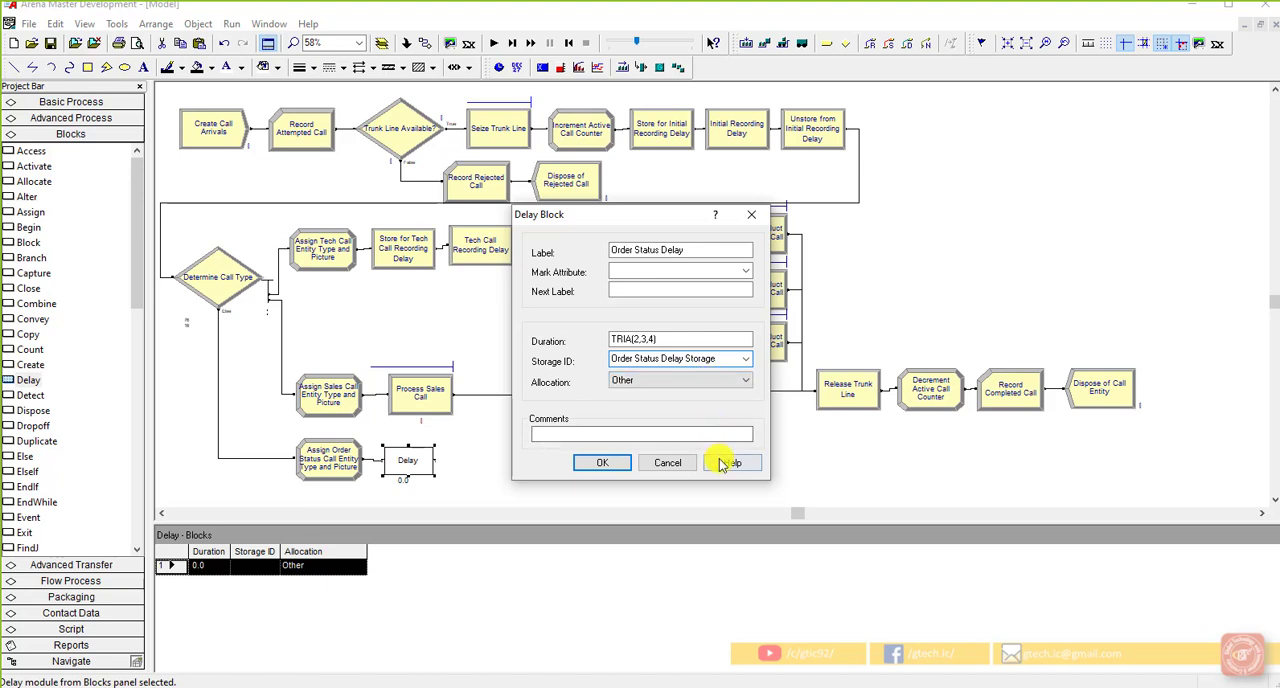
Step: Set the Storage ID of the Order Status Delay block to Order Status Delay Storage and apply the block settings
{"action": "left_click", "coordinate": [599, 463]}
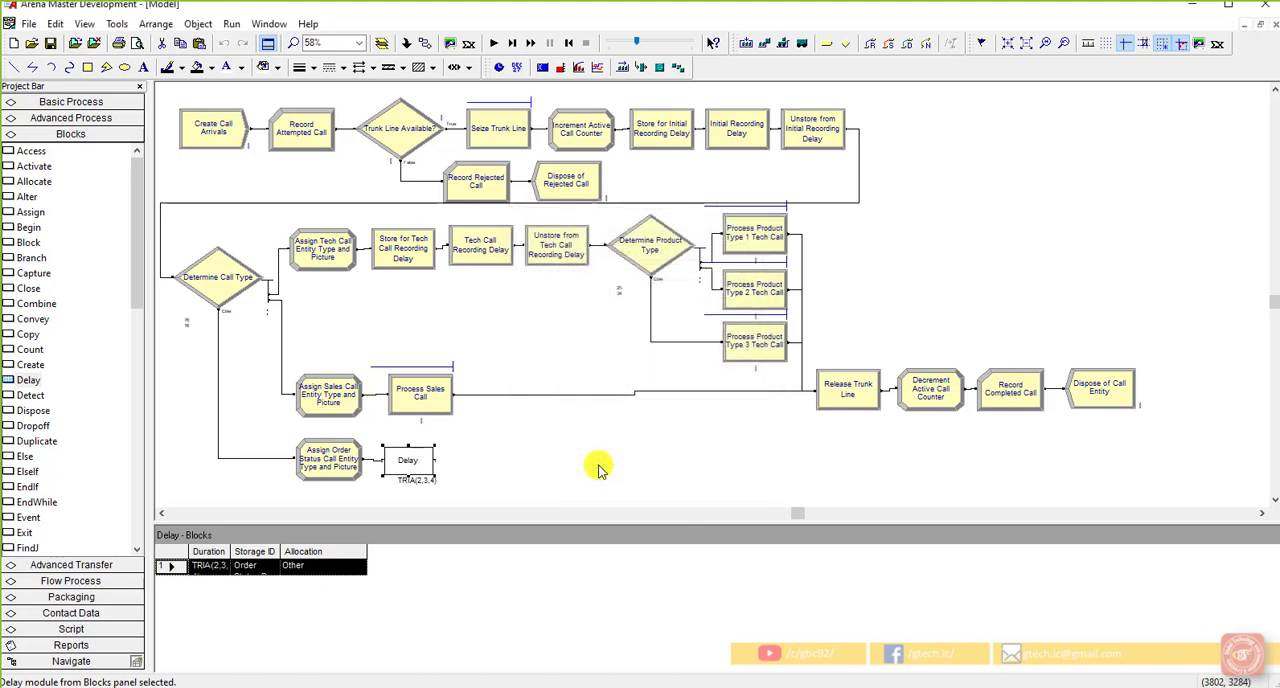
Step: Review the settings of the Initial Recording Delay and its Store module, and list the storages defined in the model
{"action": "left_click", "coordinate": [750, 133]}
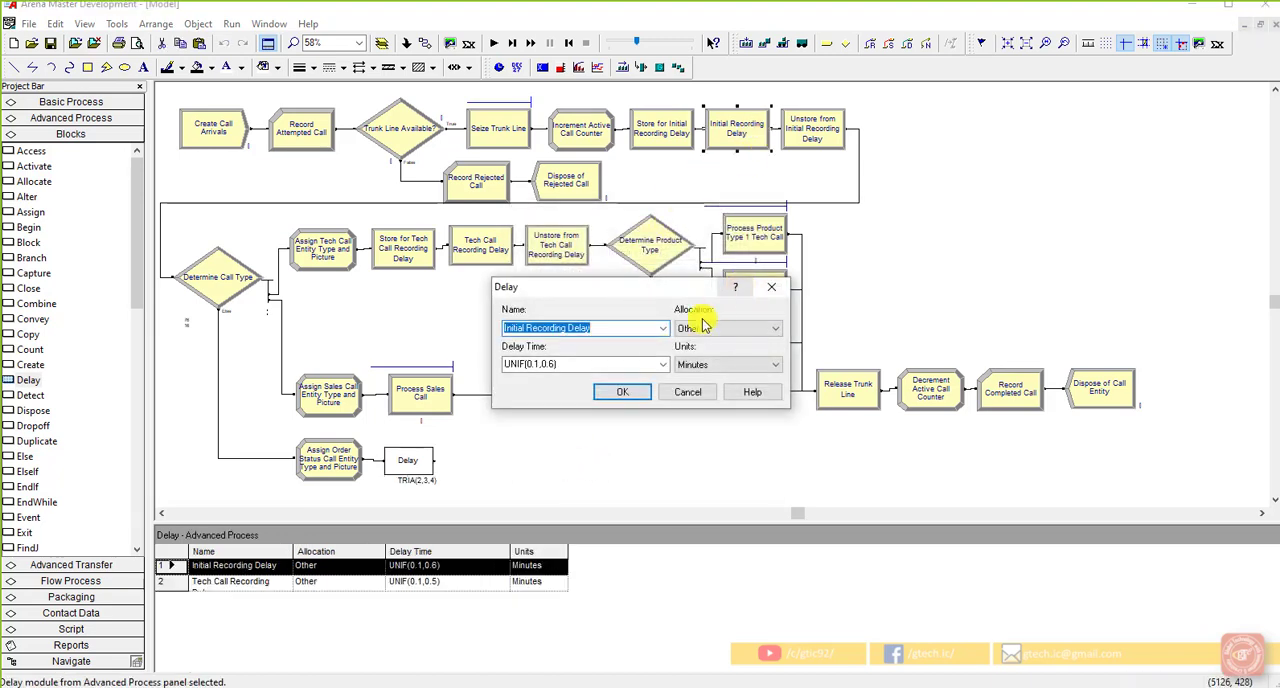
{"action": "left_click", "coordinate": [640, 397]}
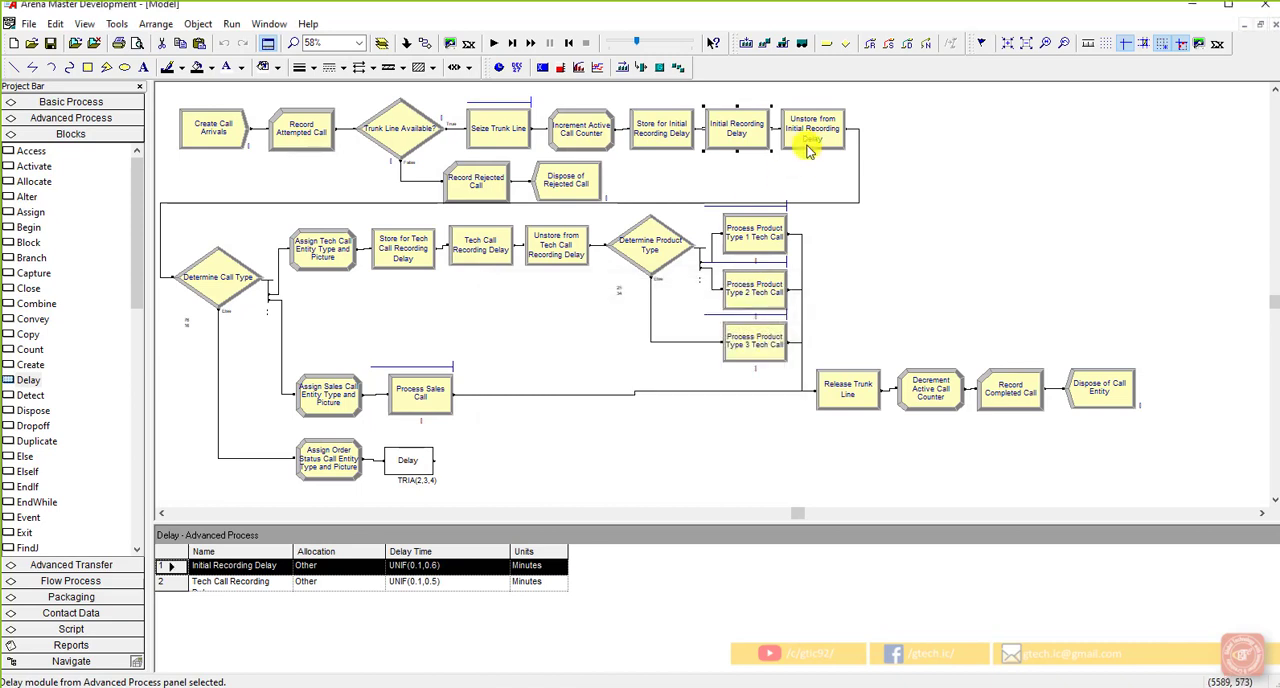
{"action": "double_click", "coordinate": [660, 130]}
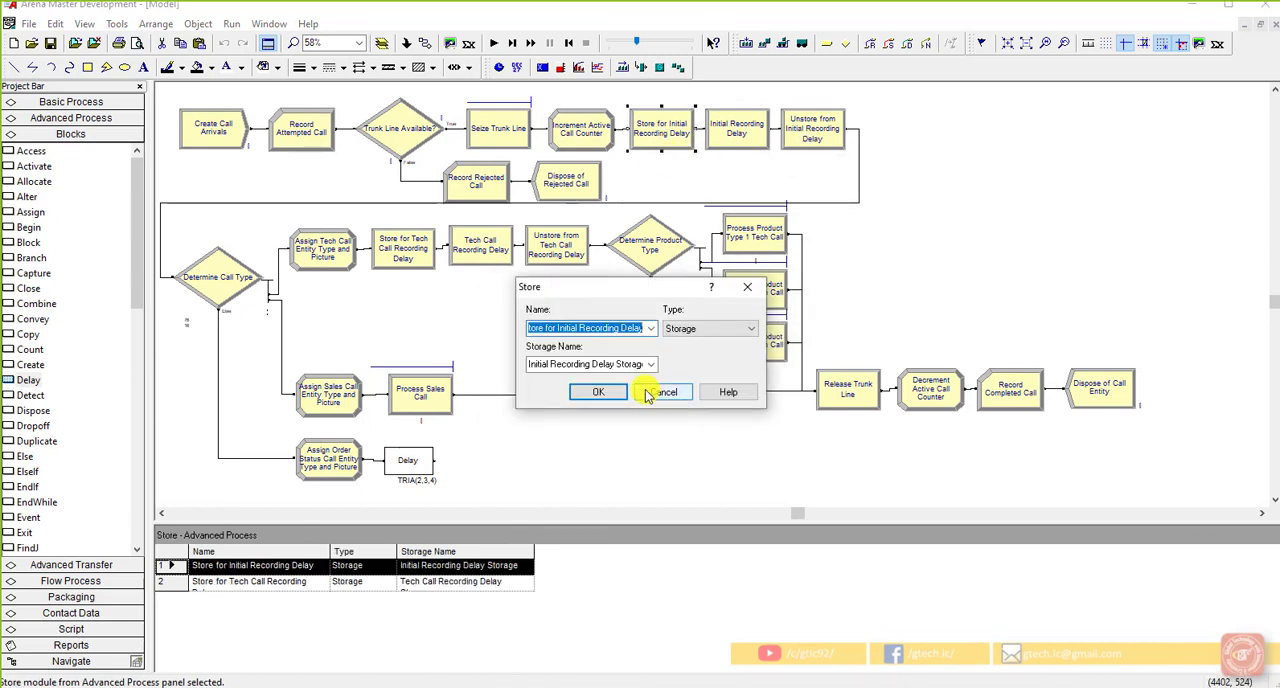
{"action": "left_click", "coordinate": [660, 392]}
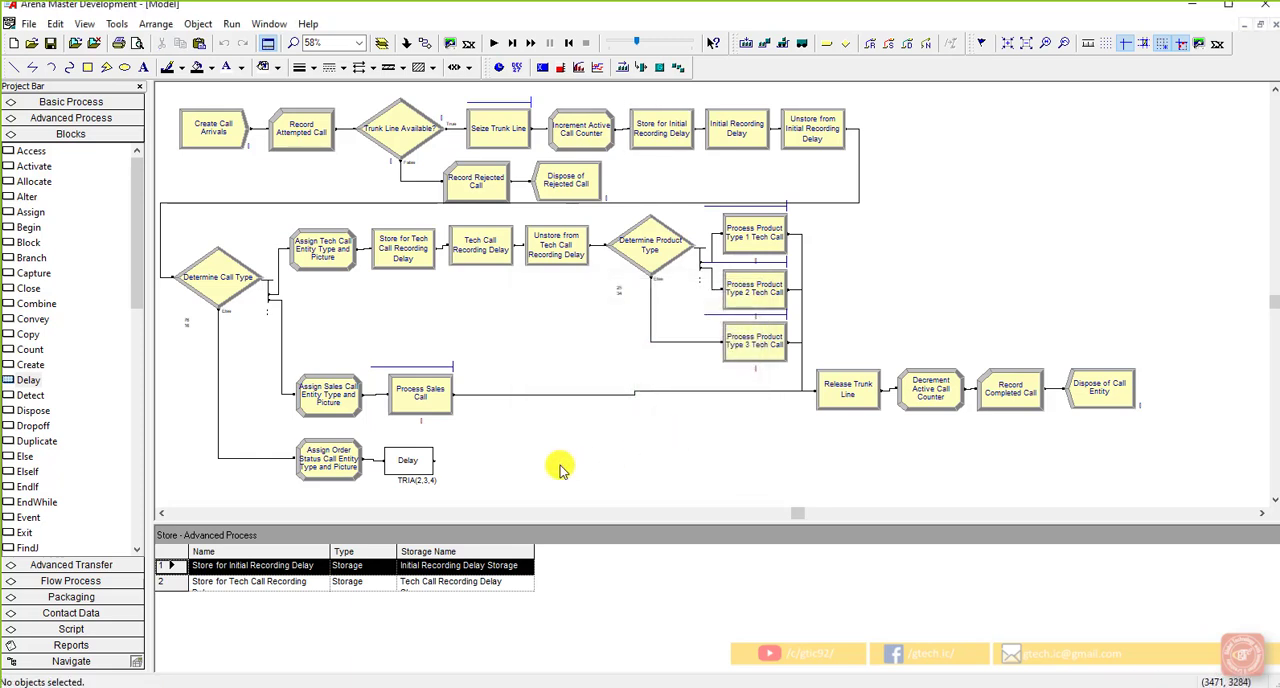
{"action": "left_click", "coordinate": [85, 118]}
{"action": "scroll", "coordinate": [70, 364], "scroll_direction": "down", "scroll_amount": 3}
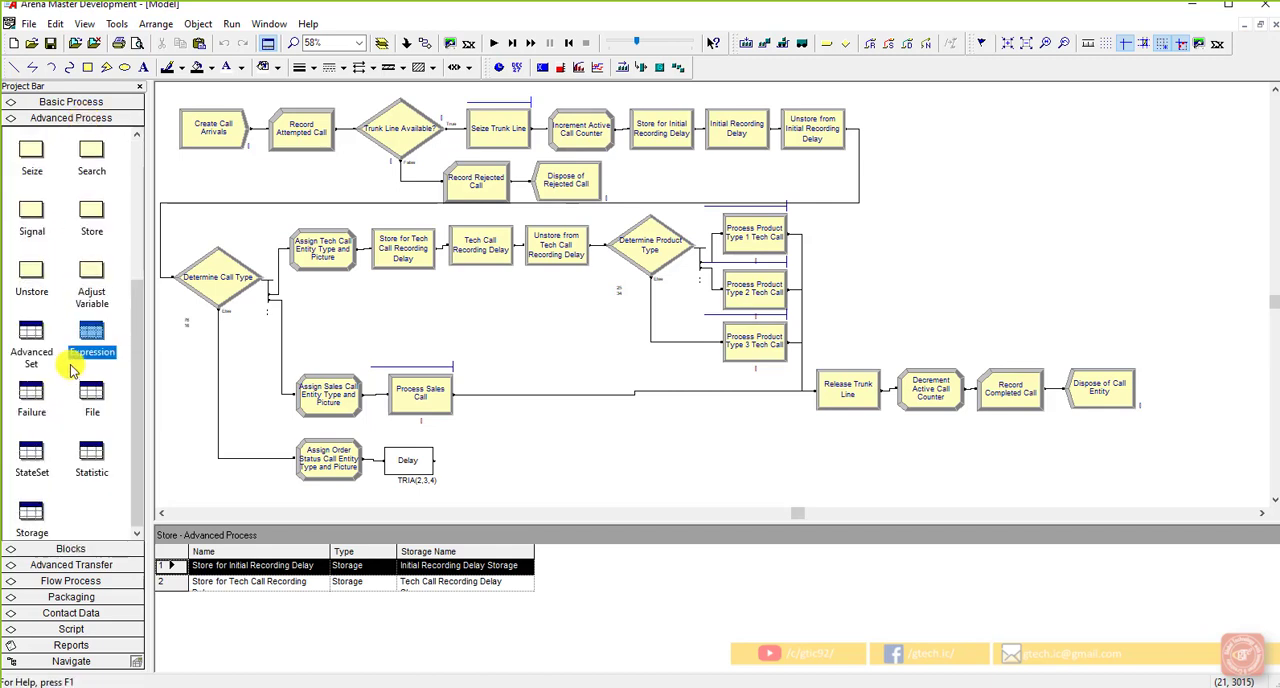
{"action": "left_click", "coordinate": [33, 511]}
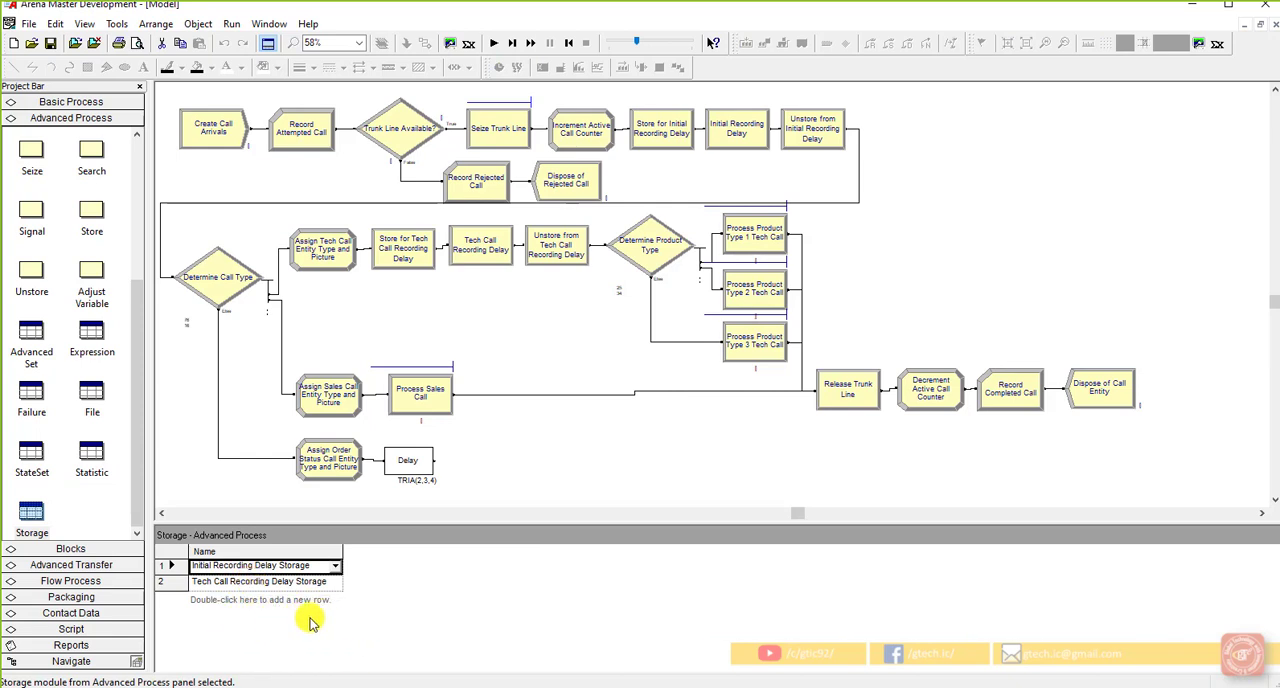
Step: Check the Storage ID of the Delay block in the order-status branch and close its settings without changes
{"action": "left_click", "coordinate": [405, 452]}
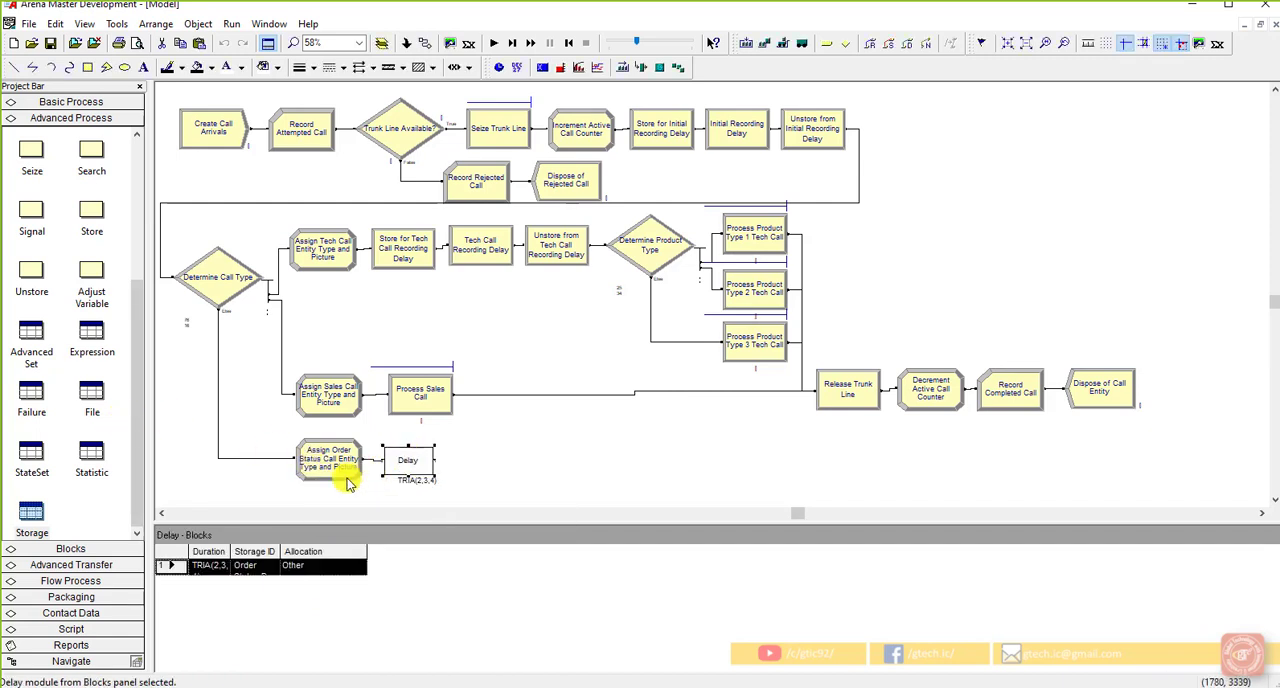
{"action": "double_click", "coordinate": [419, 460]}
{"action": "left_click", "coordinate": [688, 358]}
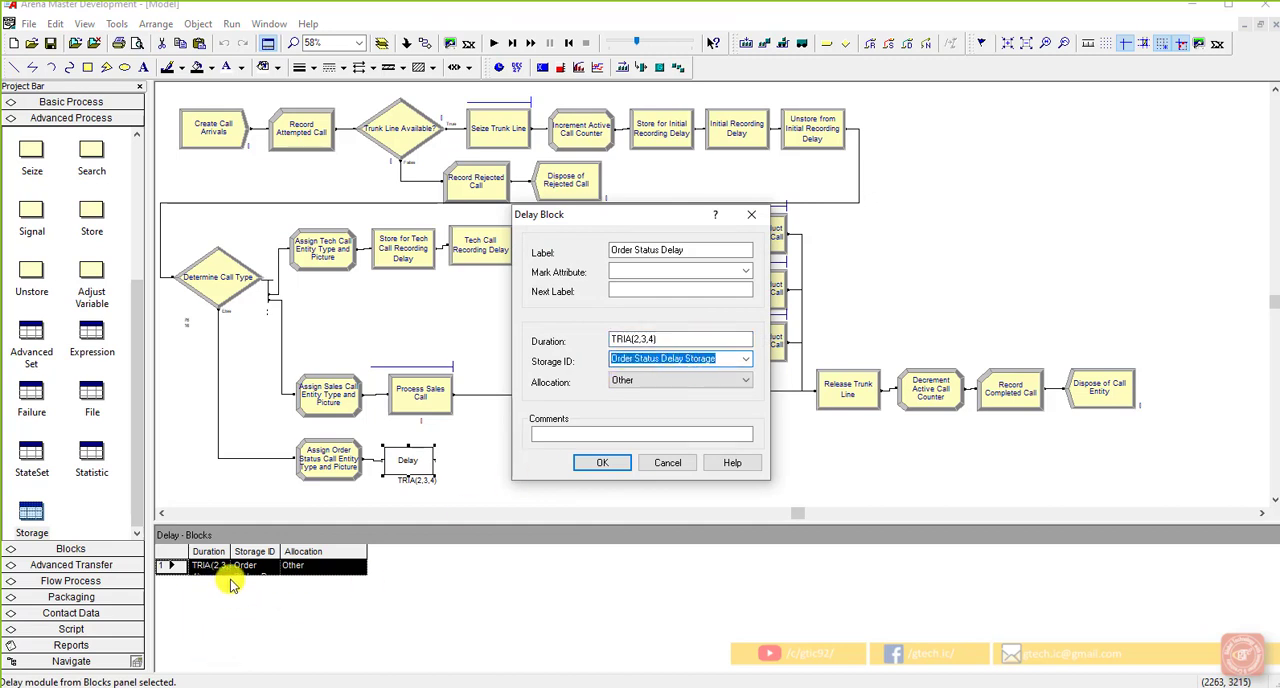
{"action": "left_click", "coordinate": [672, 461]}
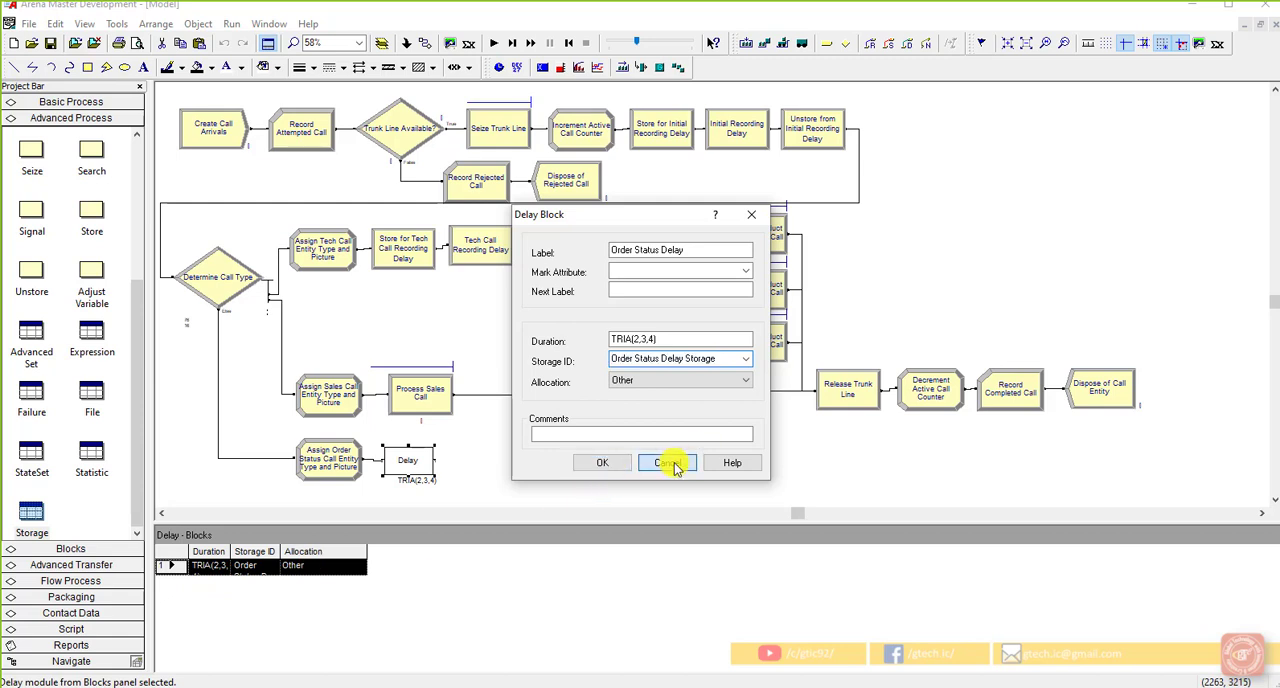
Step: Compare the storage names used by the initial recording and tech call Store modules with the entries in the Storage list
{"action": "double_click", "coordinate": [765, 148]}
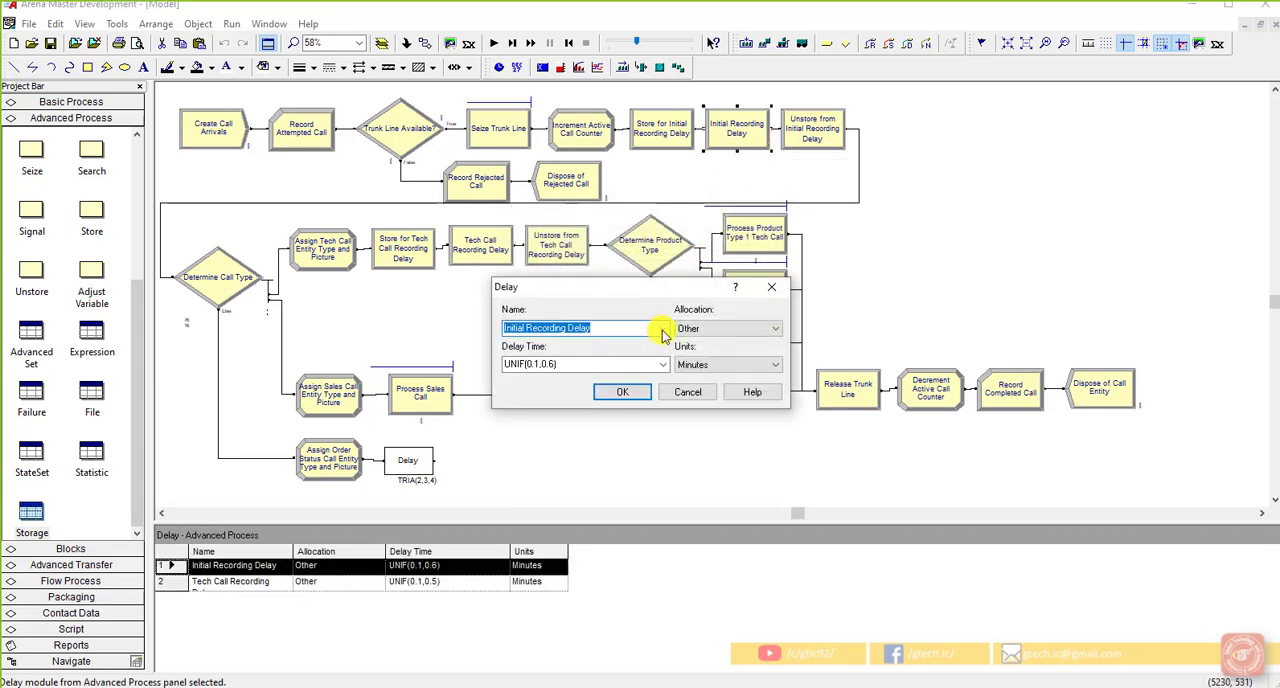
{"action": "left_click", "coordinate": [687, 391]}
{"action": "left_click", "coordinate": [676, 142]}
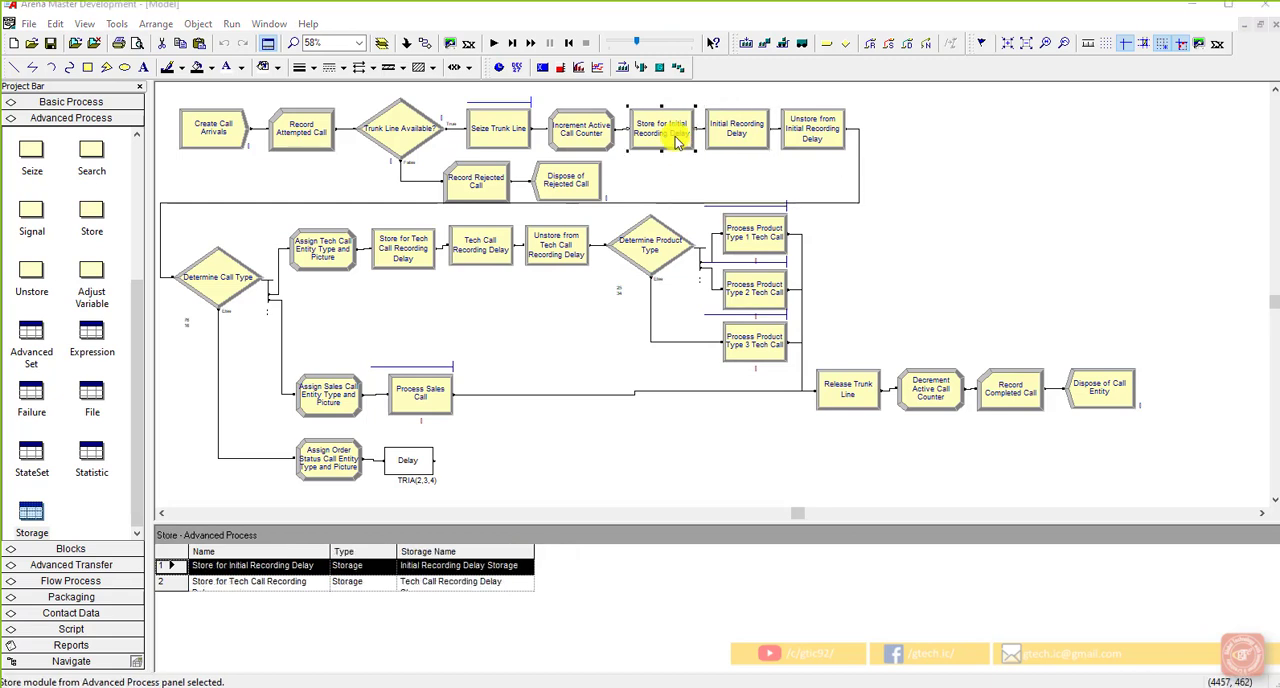
{"action": "double_click", "coordinate": [676, 142]}
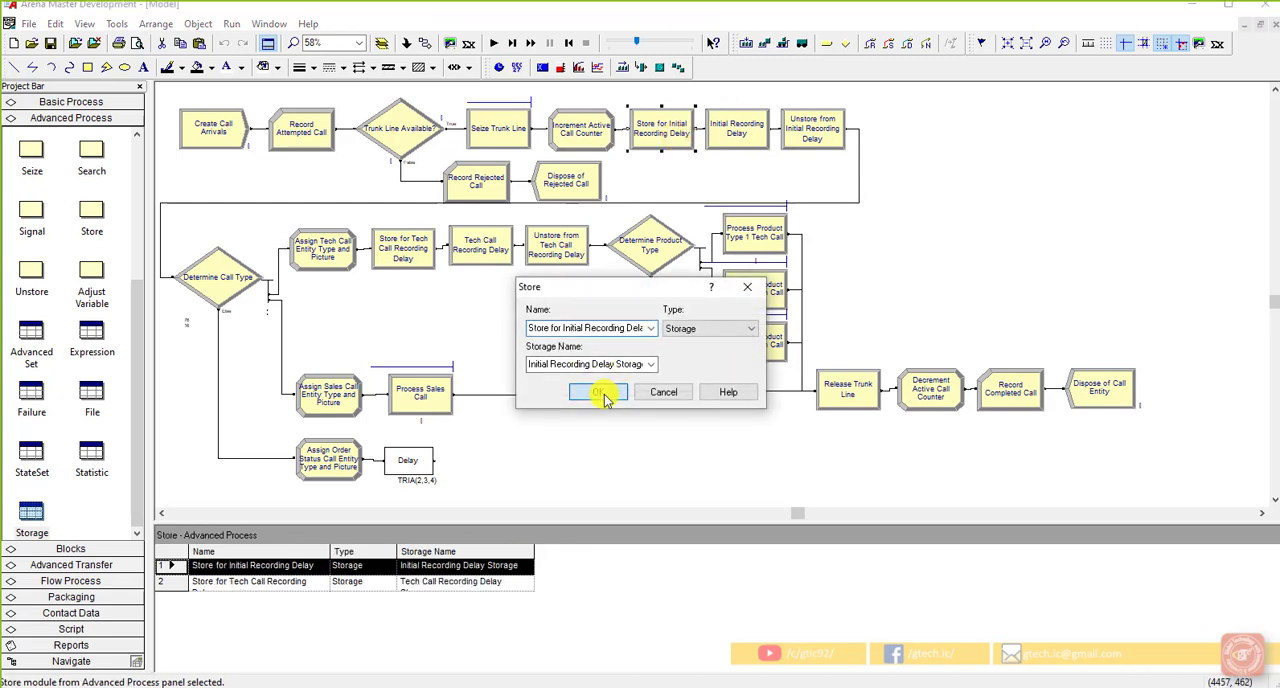
{"action": "left_click", "coordinate": [603, 393]}
{"action": "left_click", "coordinate": [31, 512]}
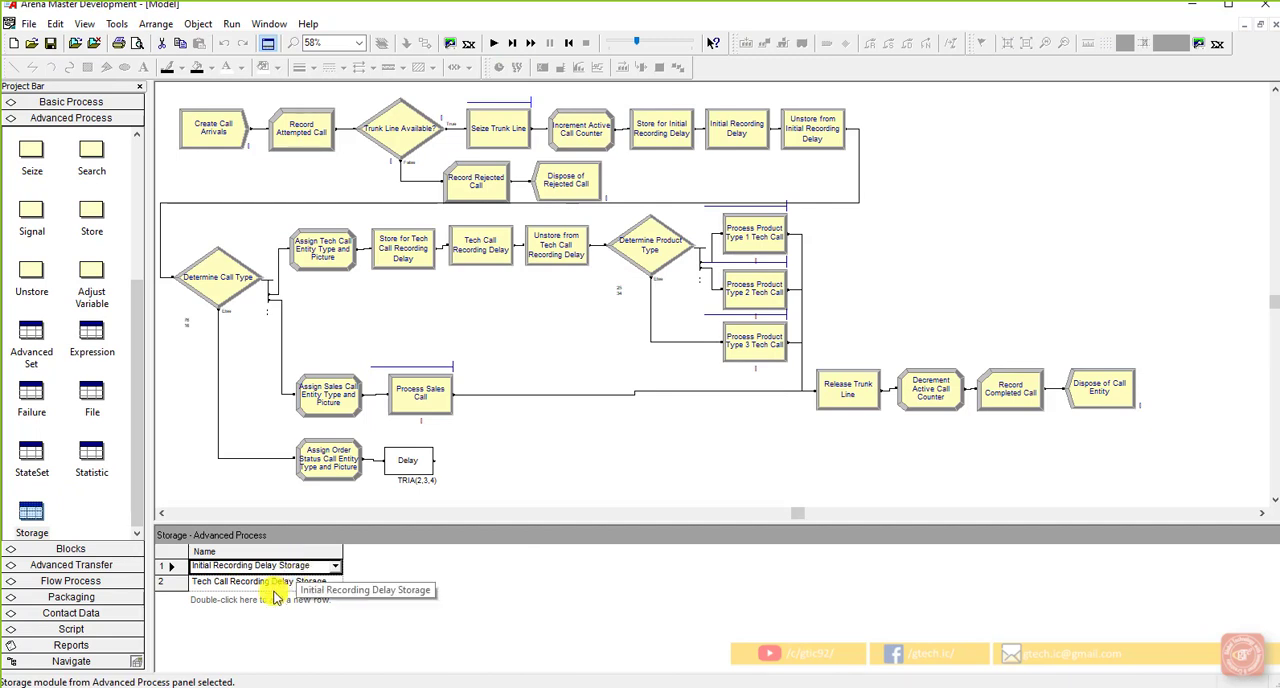
{"action": "double_click", "coordinate": [410, 252]}
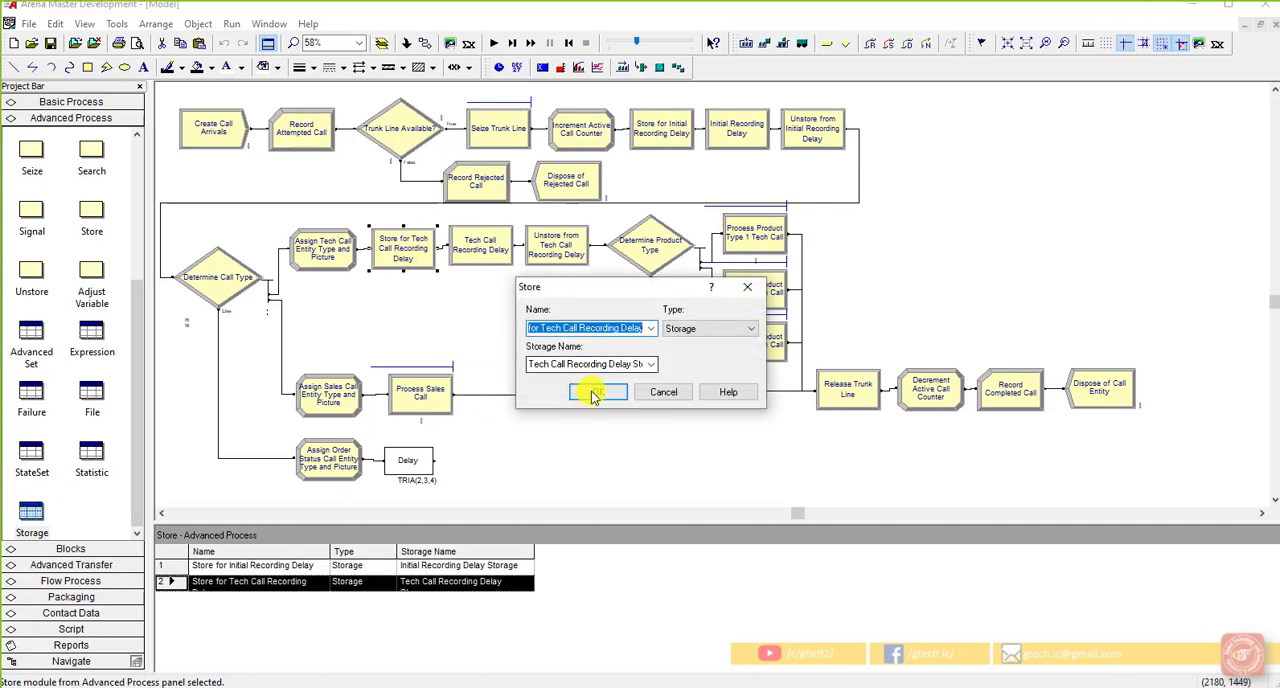
{"action": "left_click", "coordinate": [594, 393]}
{"action": "left_click", "coordinate": [325, 602]}
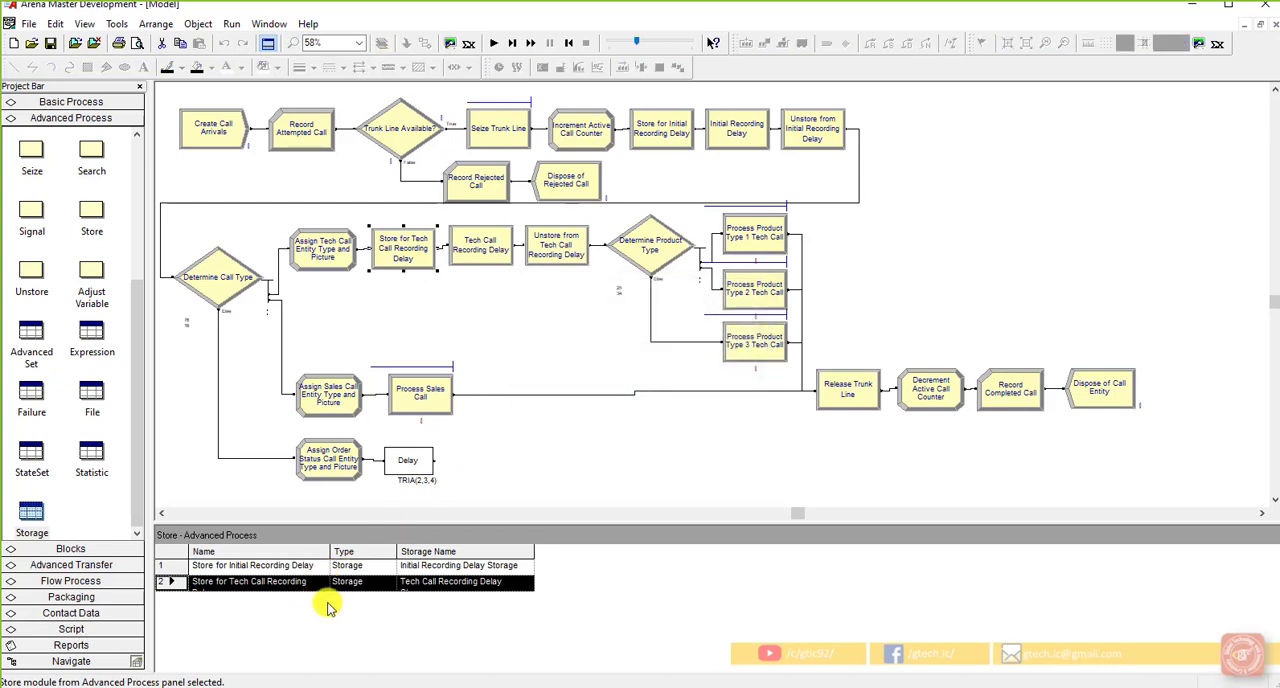
{"action": "left_click", "coordinate": [534, 449]}
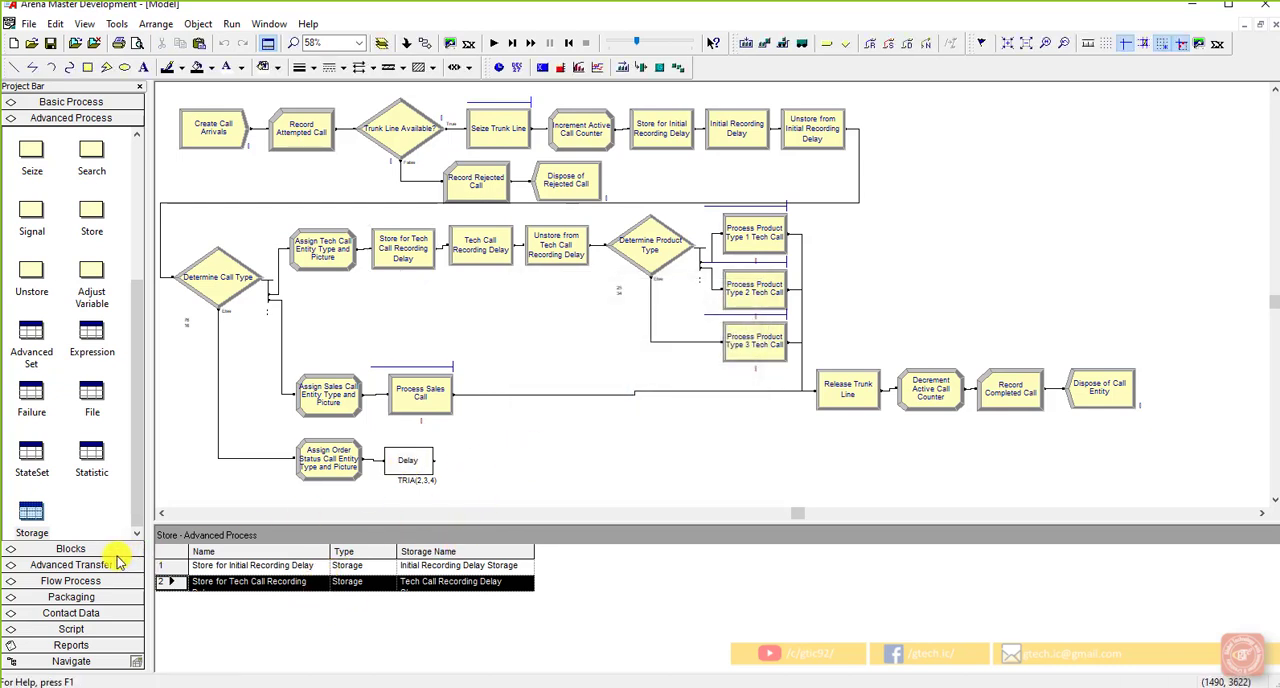
Step: Add a storage named Order Status Delay Storage to the Storage list, copying the name from the Delay block's Storage ID
{"action": "double_click", "coordinate": [410, 470]}
{"action": "key", "text": "Tab"}
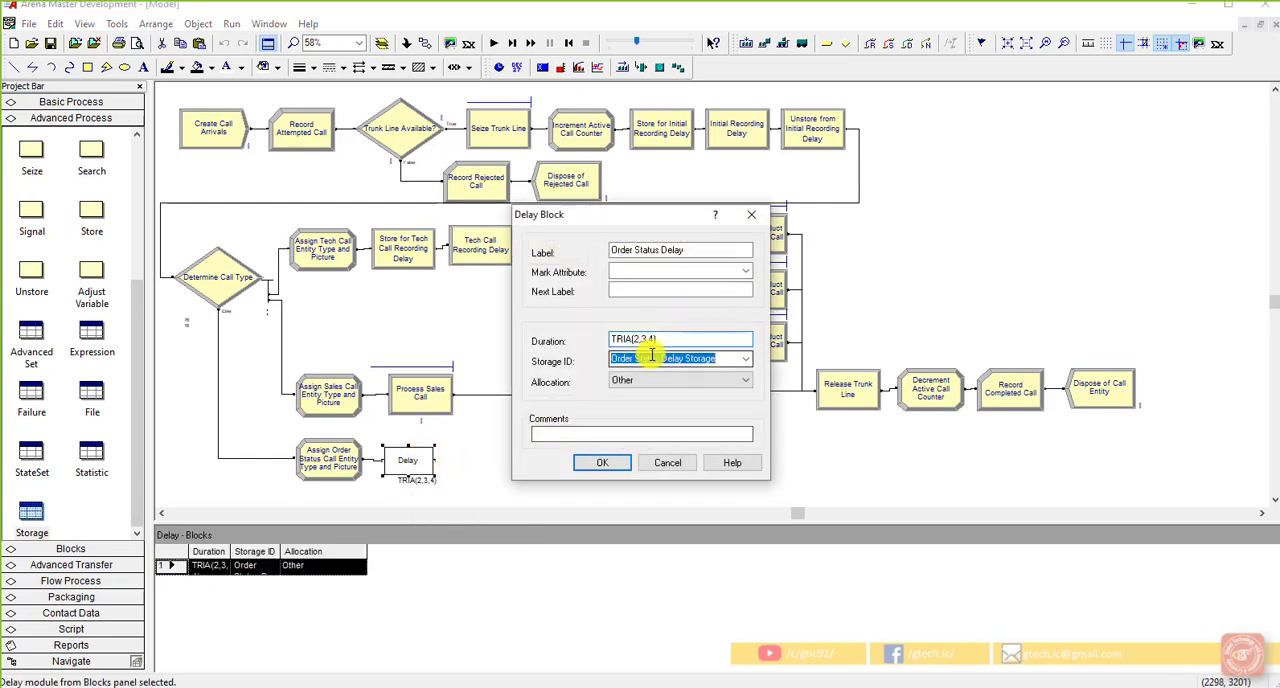
{"action": "right_click", "coordinate": [700, 361]}
{"action": "left_click", "coordinate": [737, 415]}
{"action": "left_click", "coordinate": [612, 468]}
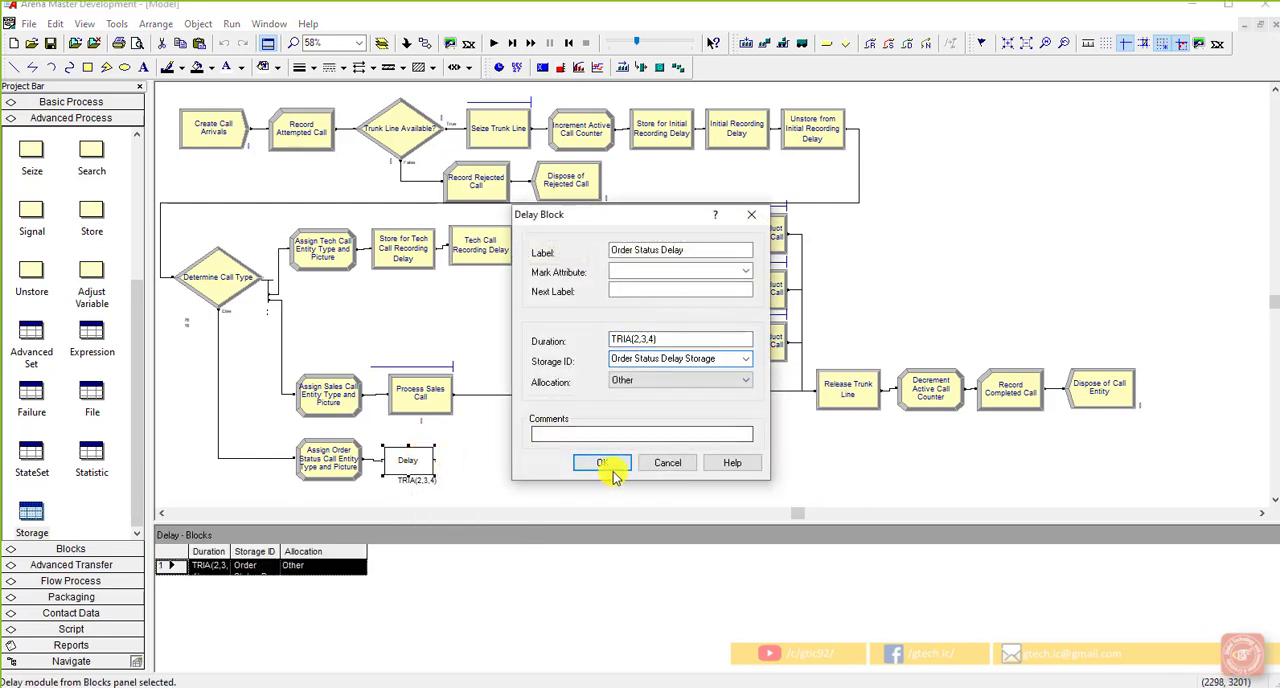
{"action": "left_click", "coordinate": [45, 515]}
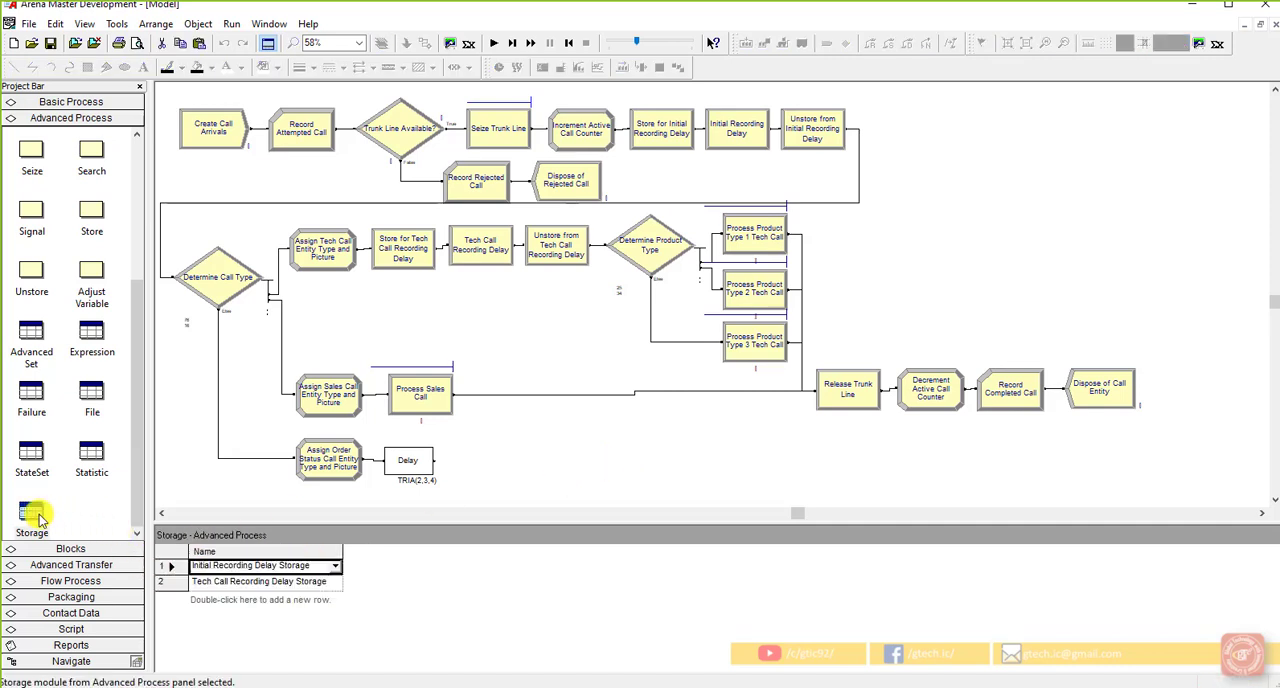
{"action": "double_click", "coordinate": [197, 603]}
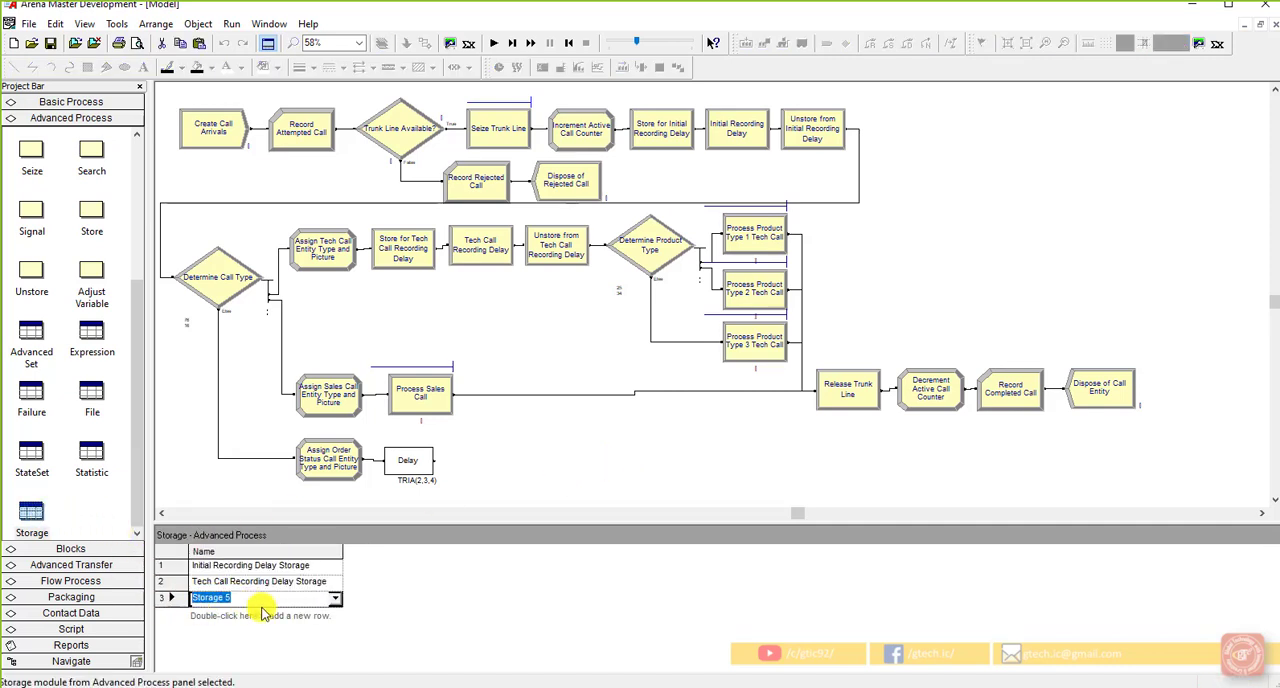
{"action": "key", "text": "ctrl+v"}
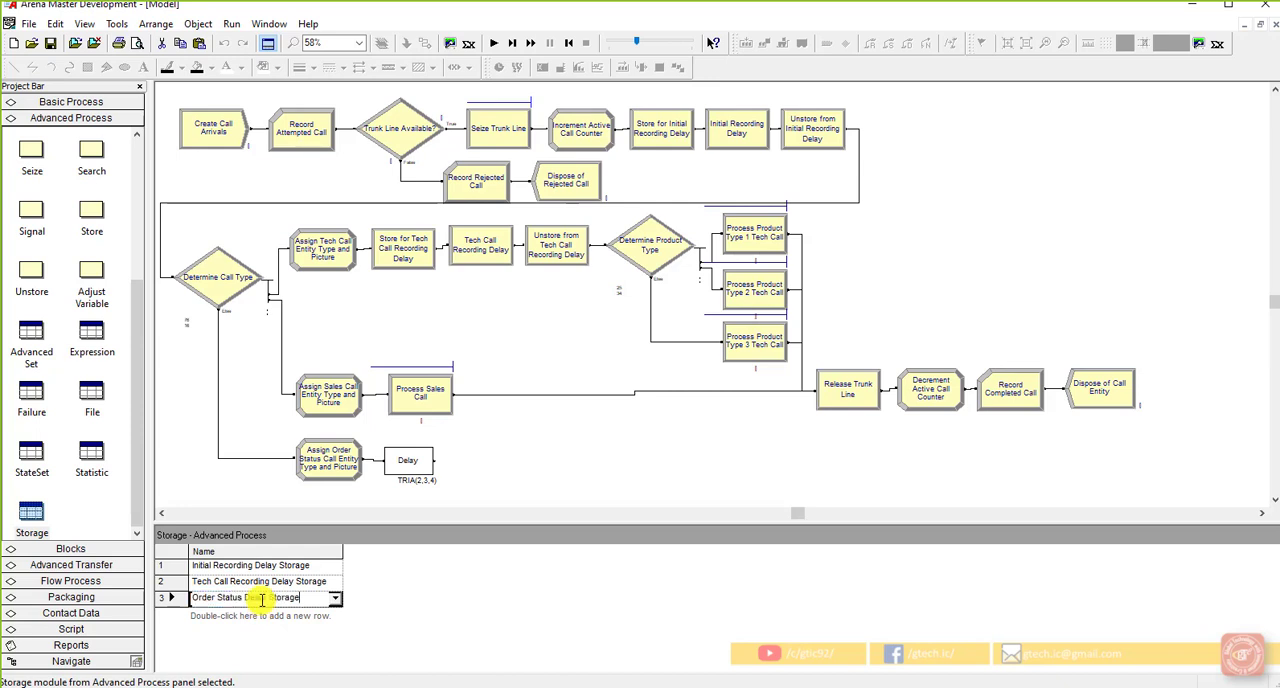
{"action": "left_click", "coordinate": [463, 469]}
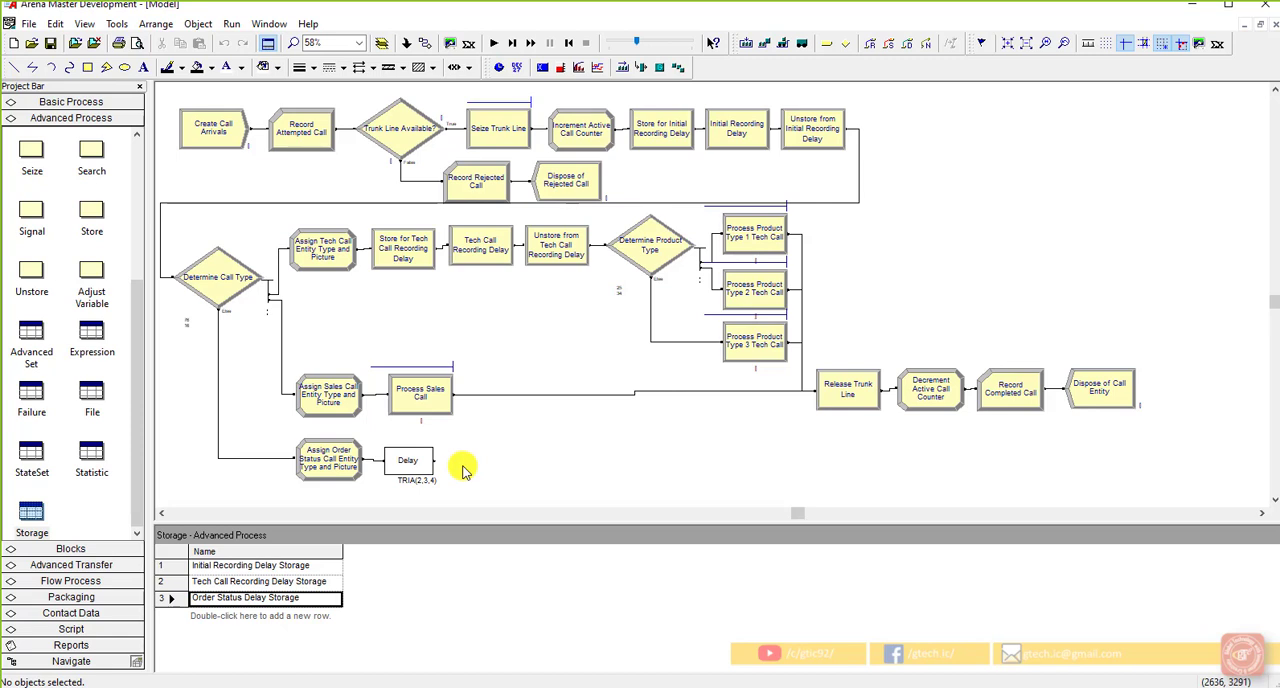
Step: Review the label, duration and Storage ID of the order-status Delay block against the tech call store, delay and unstore sequence
{"action": "double_click", "coordinate": [407, 458]}
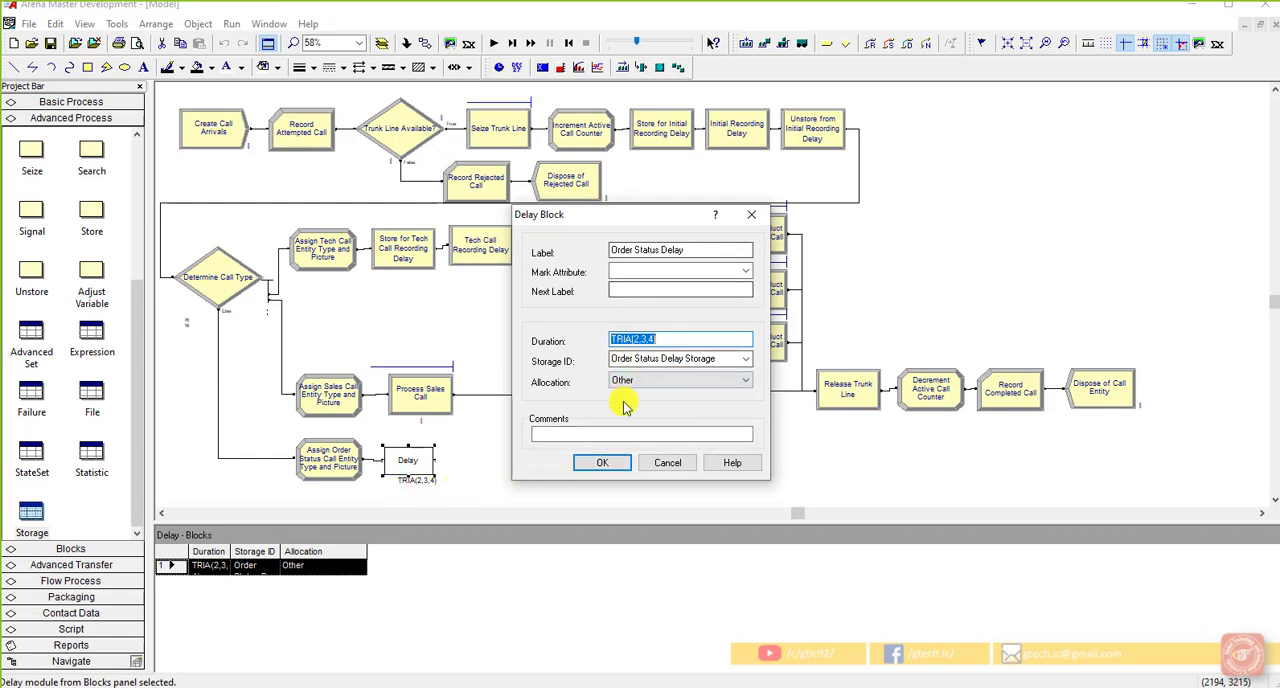
{"action": "left_click", "coordinate": [612, 462]}
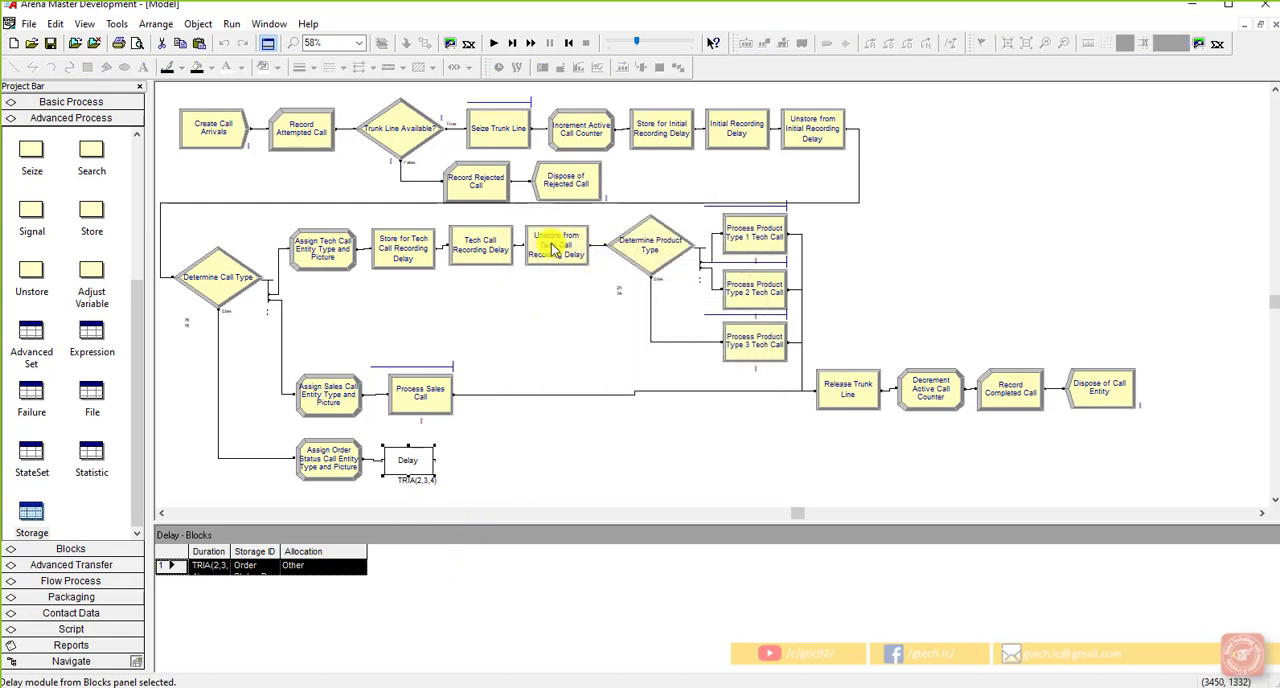
{"action": "left_click_drag", "start_coordinate": [580, 280], "coordinate": [381, 205]}
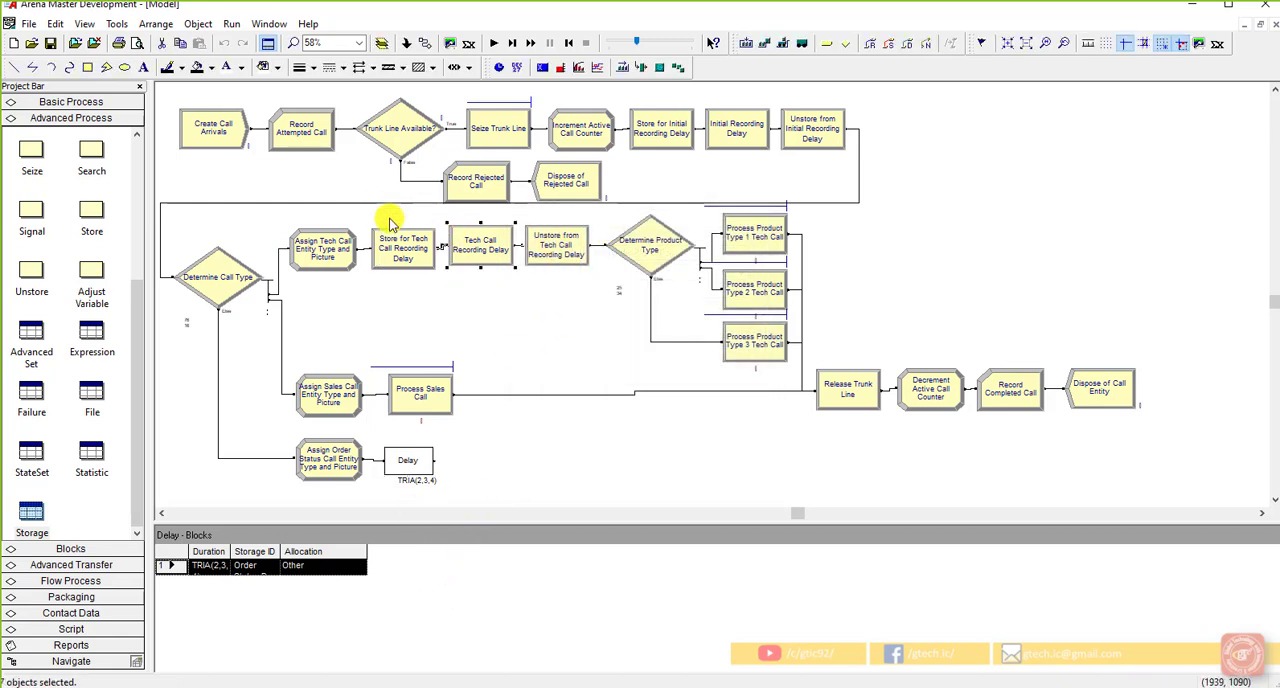
{"action": "left_click", "coordinate": [494, 424]}
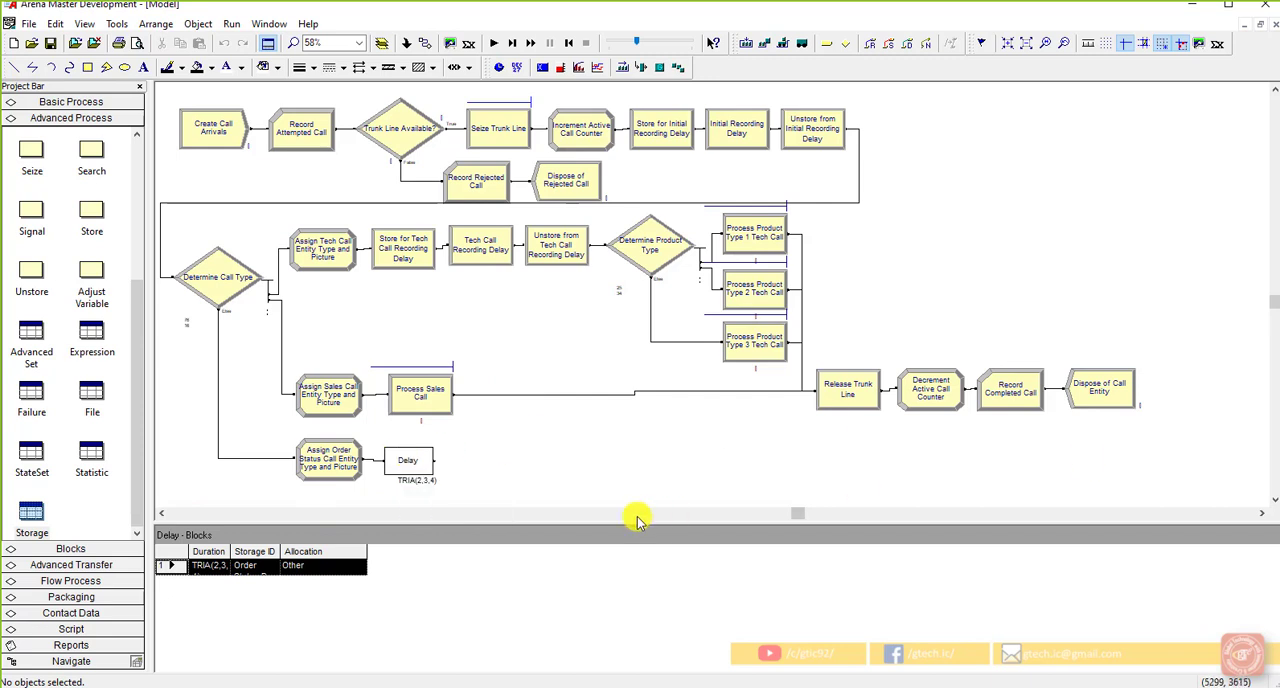
{"action": "double_click", "coordinate": [410, 455]}
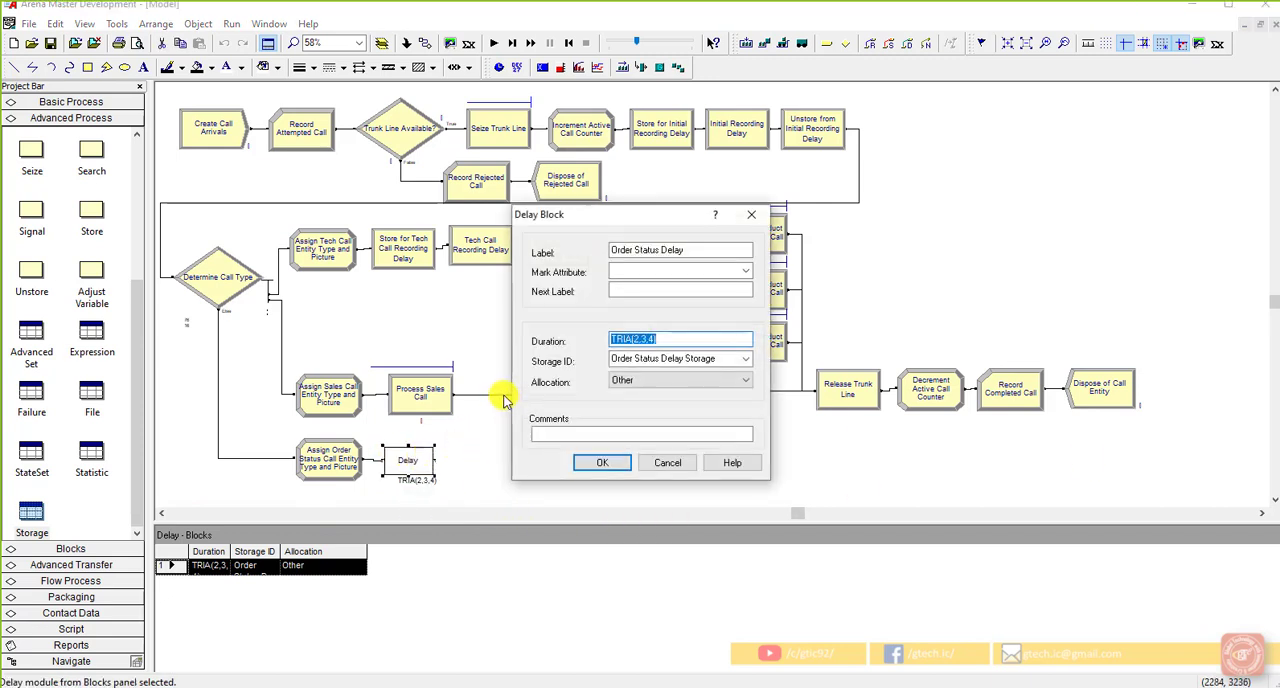
{"action": "left_click", "coordinate": [668, 341]}
{"action": "left_click", "coordinate": [674, 359]}
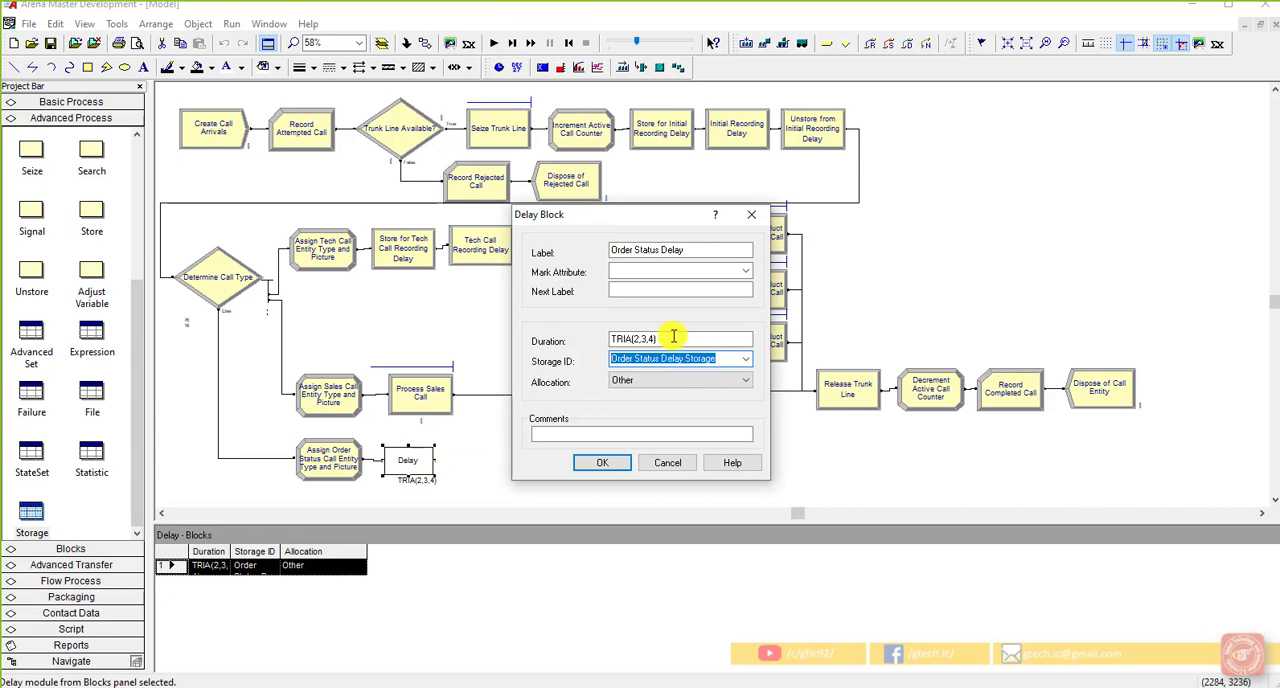
{"action": "left_click", "coordinate": [701, 251]}
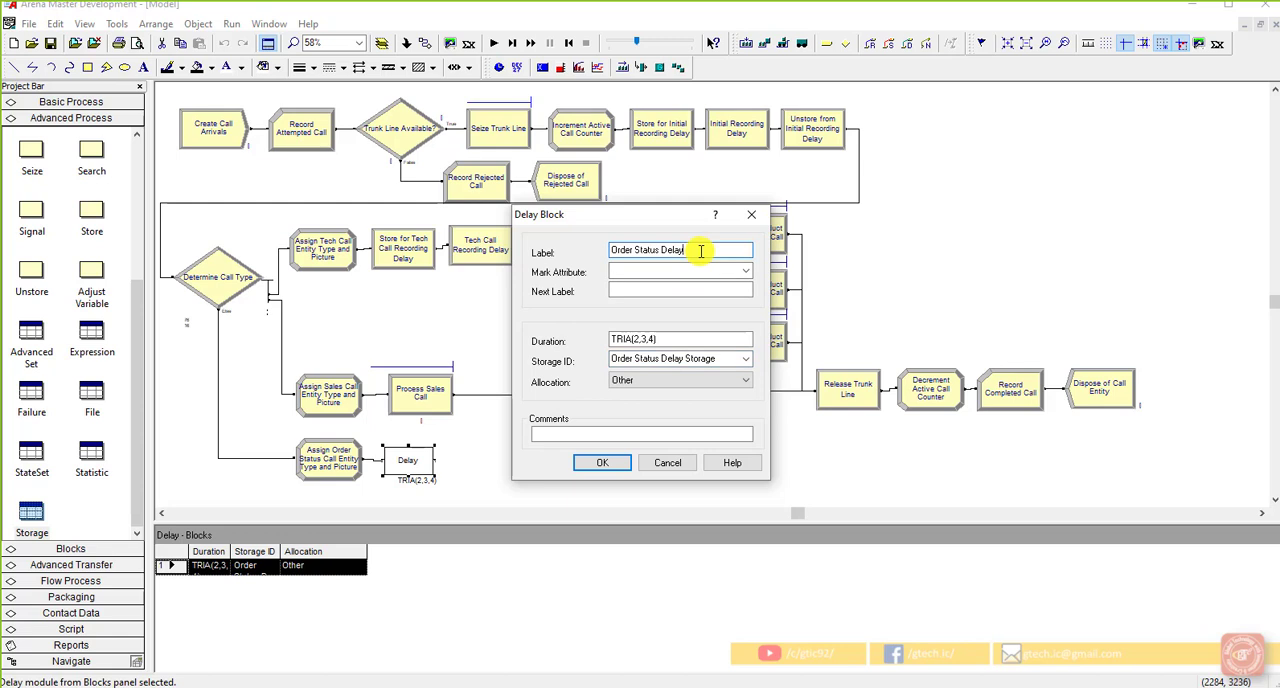
{"action": "left_click", "coordinate": [606, 463]}
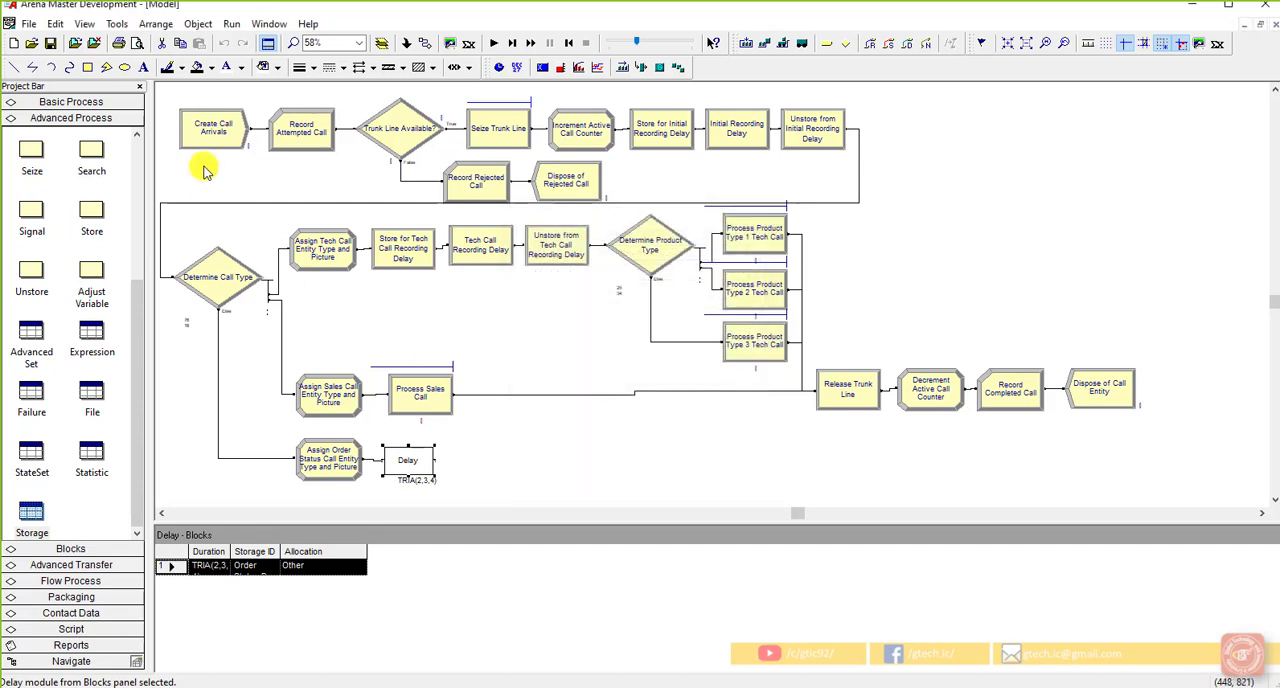
Step: Save the model
{"action": "left_click", "coordinate": [51, 44]}
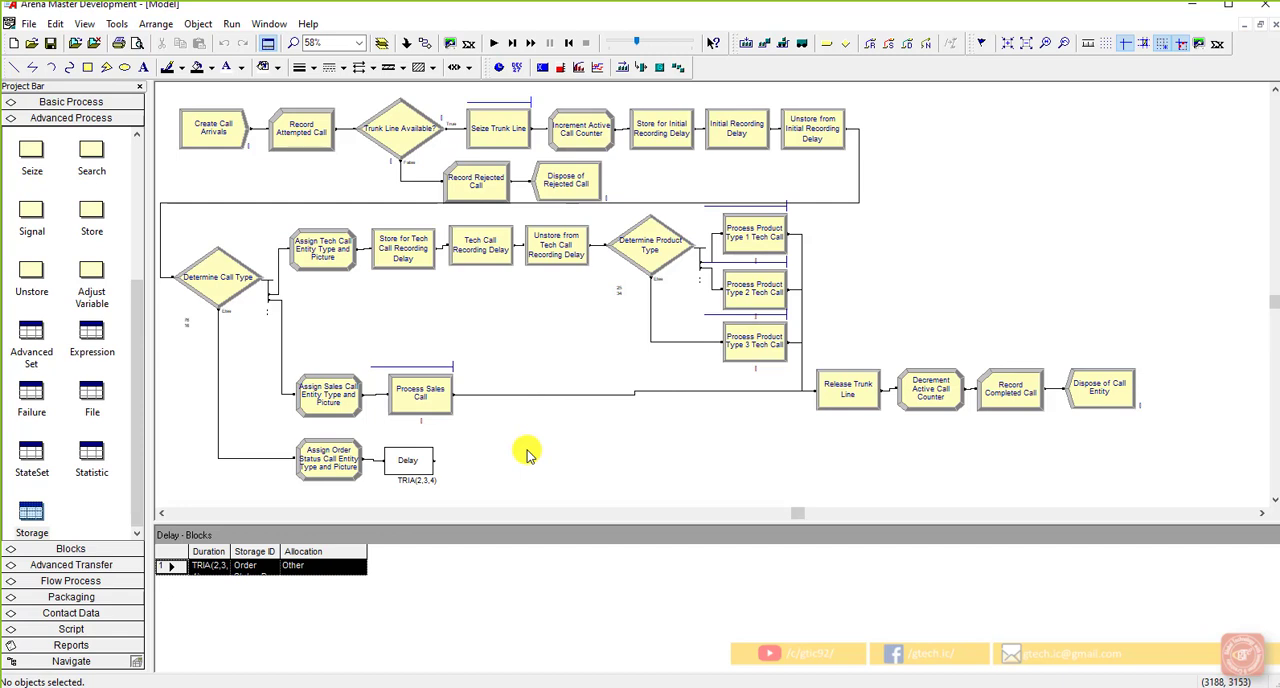
Step: Place a Decide module connected after the Delay block in the order-status branch and open its settings
{"action": "left_click", "coordinate": [407, 458]}
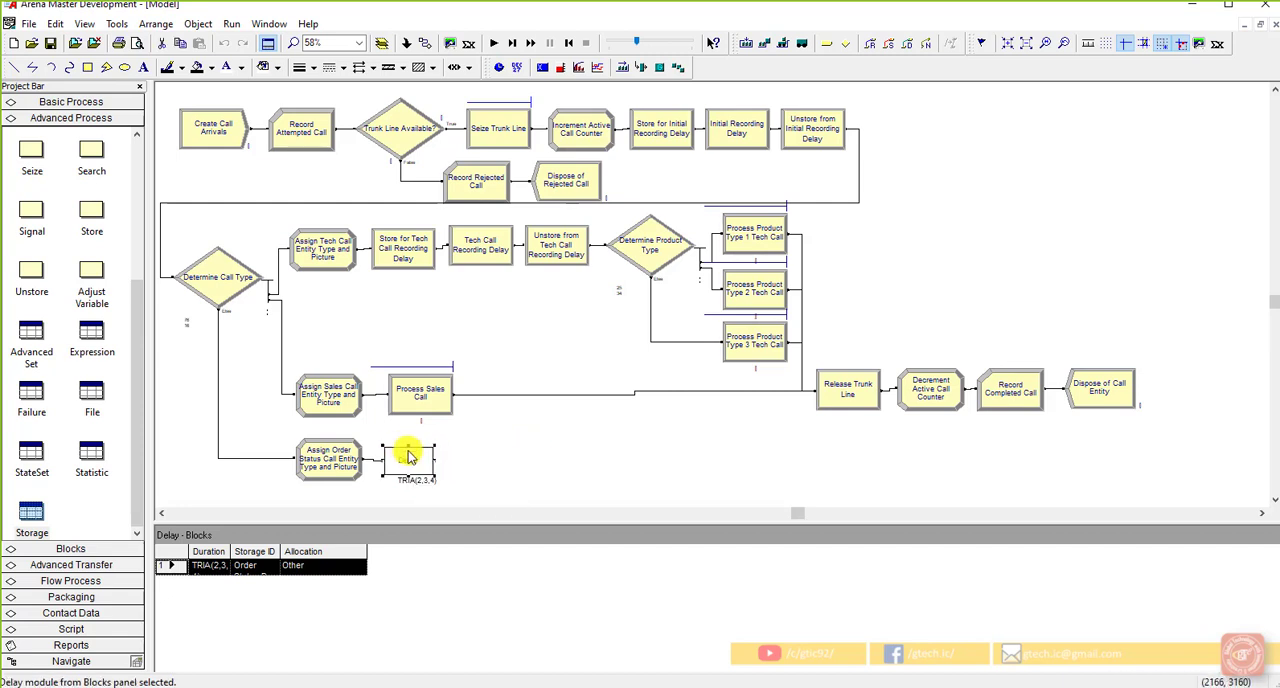
{"action": "left_click", "coordinate": [60, 103]}
{"action": "left_click_drag", "start_coordinate": [92, 140], "coordinate": [460, 466]}
{"action": "scroll", "coordinate": [557, 445], "scroll_direction": "down", "scroll_amount": 2}
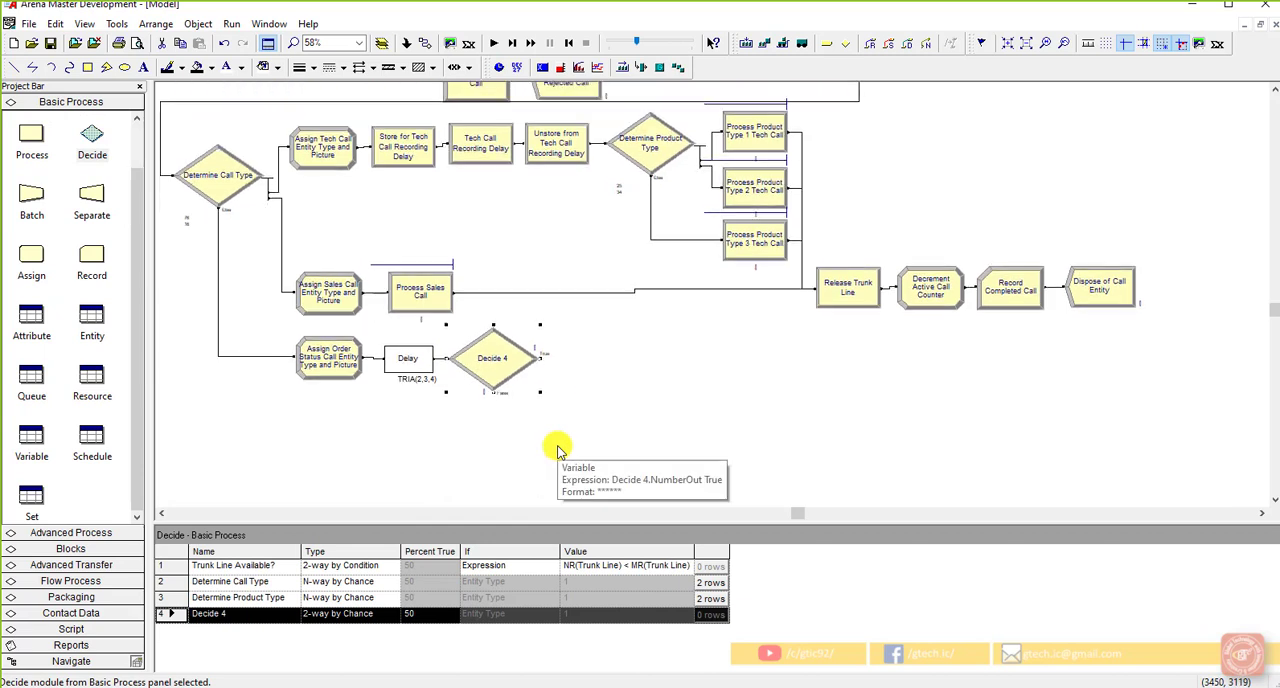
{"action": "double_click", "coordinate": [491, 358]}
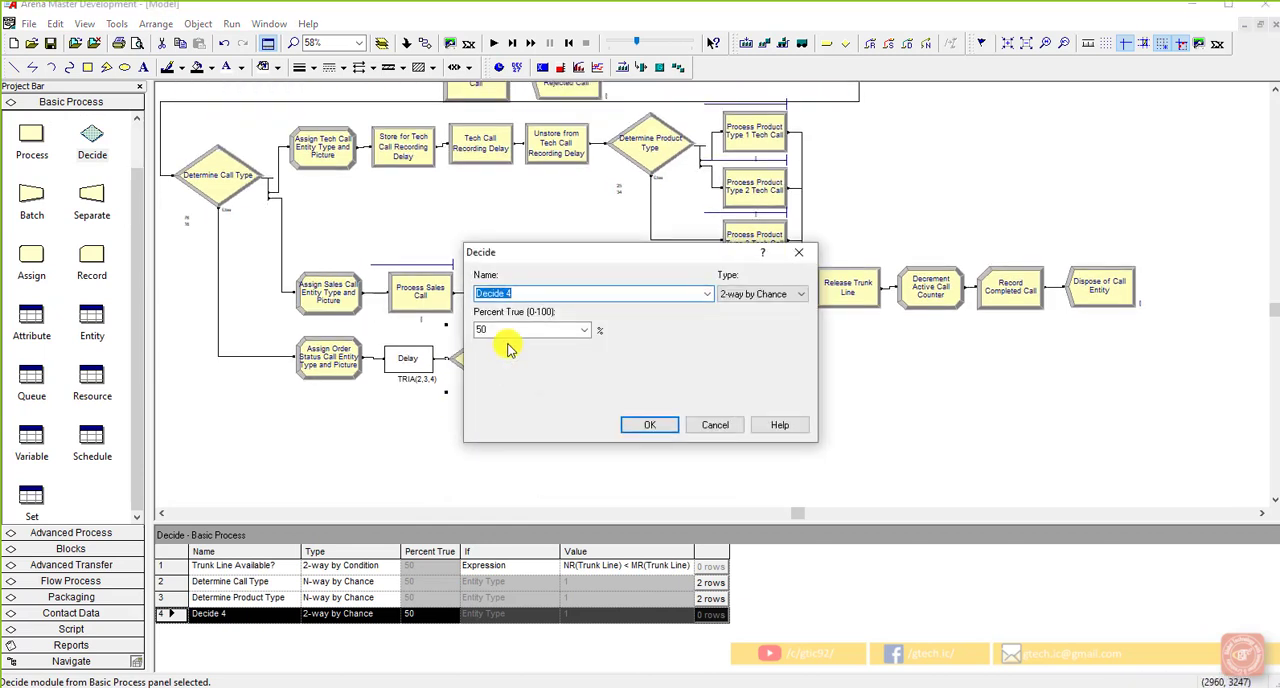
Step: Name the Decide module No Sales Person Required and make it a 2-way by Chance decision with 85 percent true
{"action": "type", "text": "No Sales Person Required"}
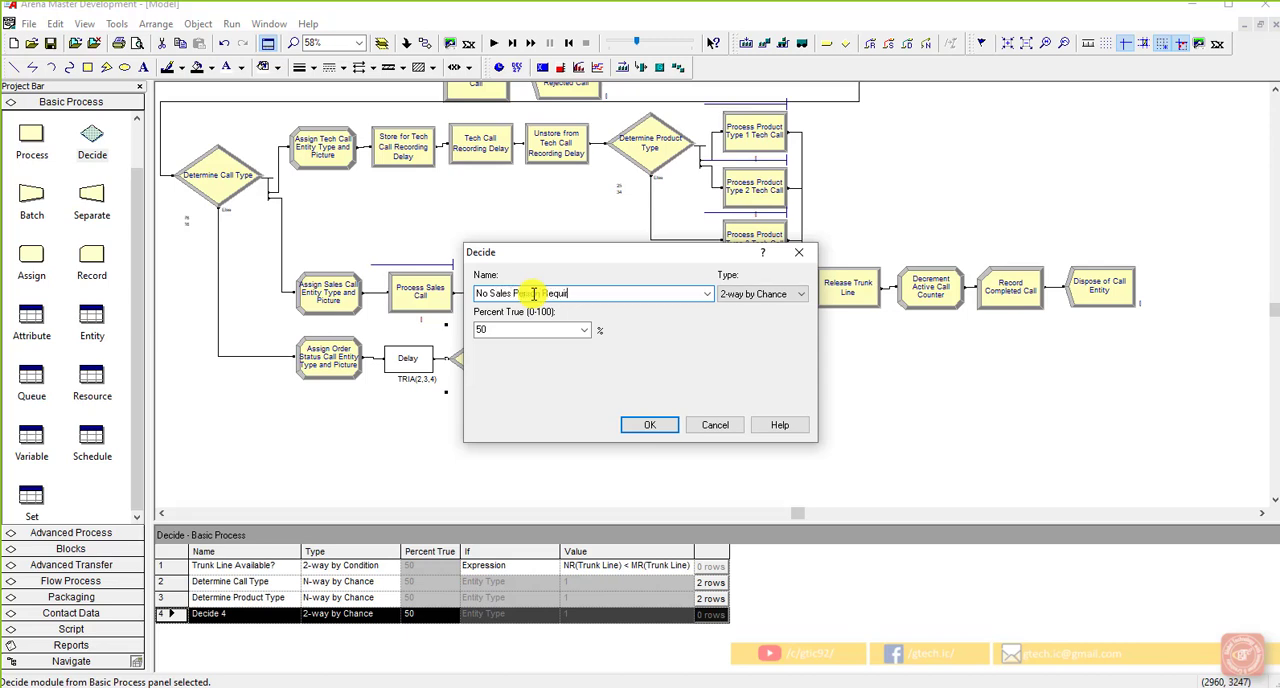
{"action": "left_click", "coordinate": [765, 295]}
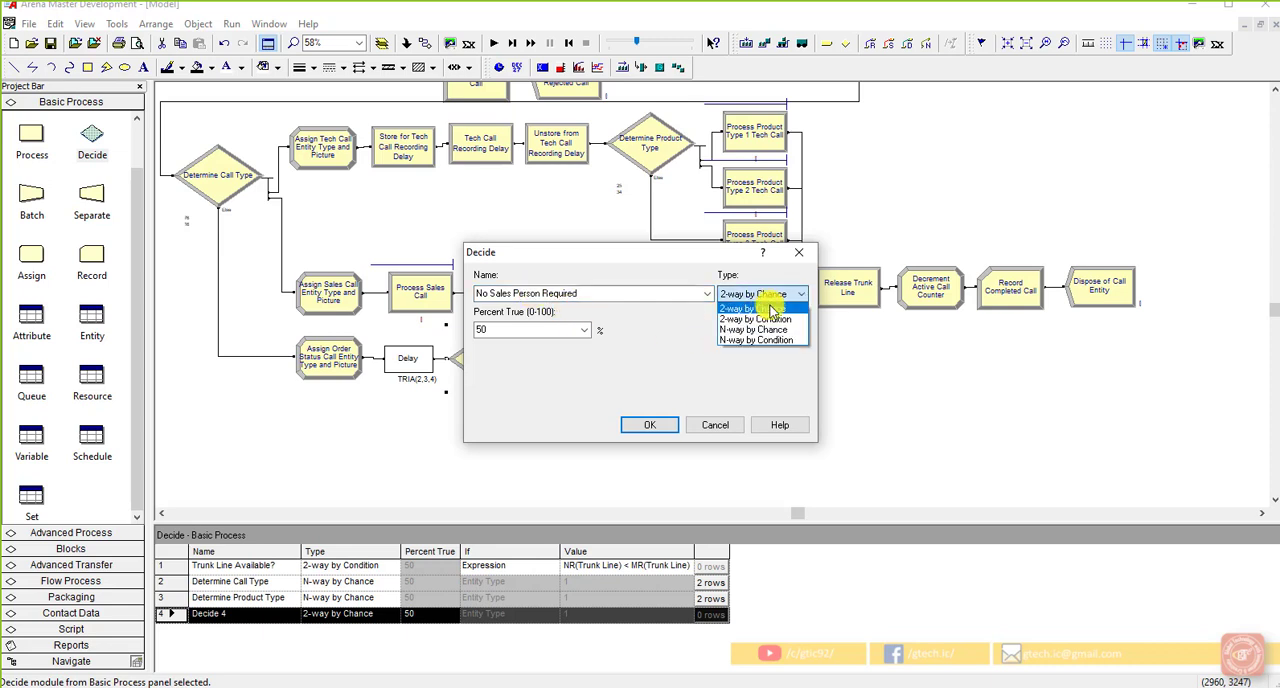
{"action": "left_click", "coordinate": [765, 309]}
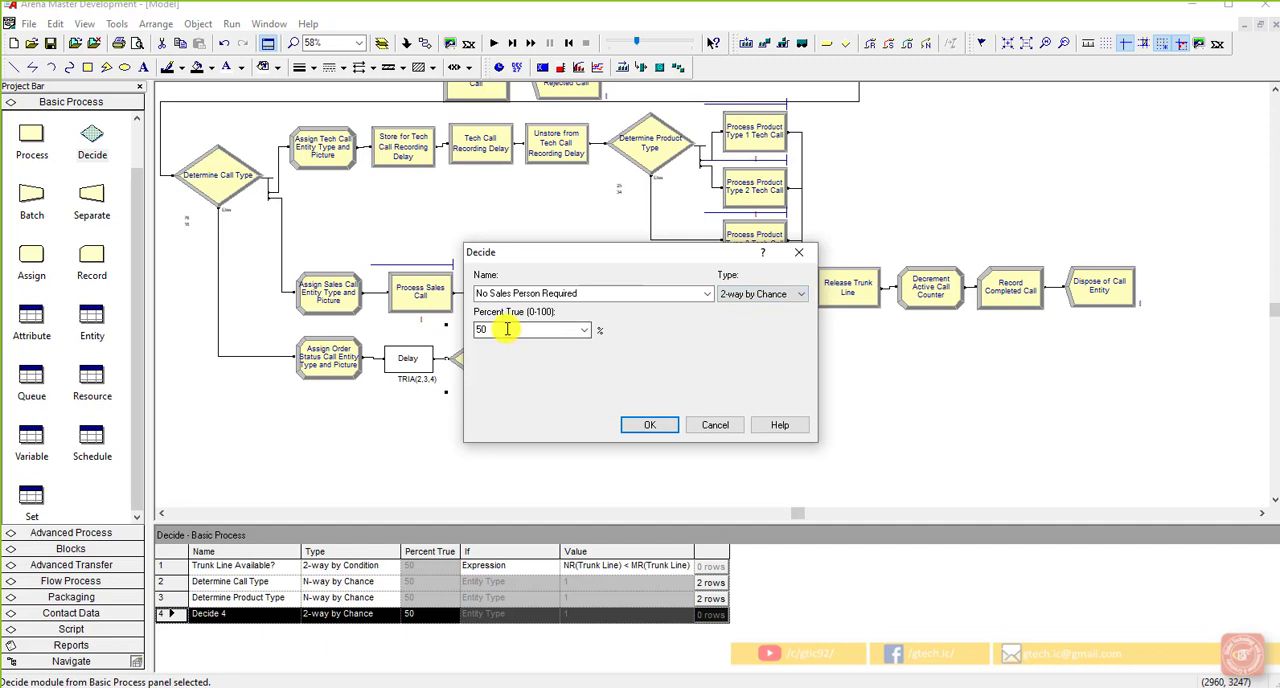
{"action": "left_click_drag", "start_coordinate": [507, 330], "coordinate": [474, 332]}
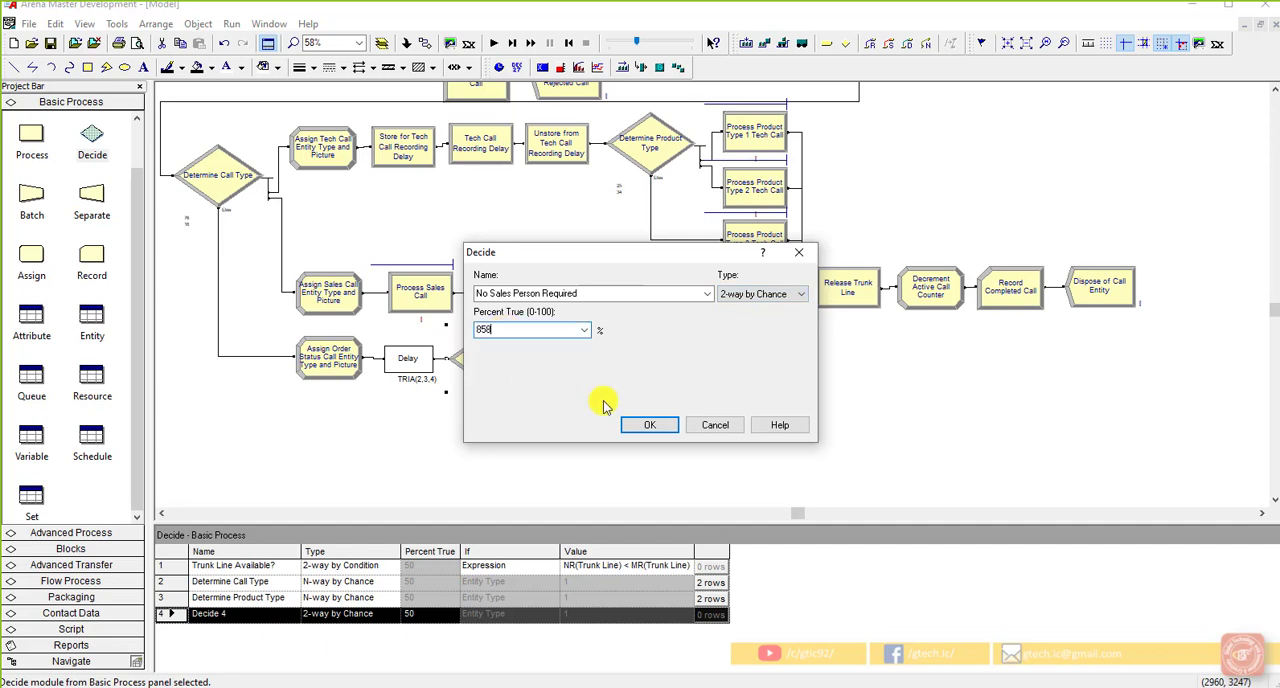
{"action": "left_click", "coordinate": [648, 425]}
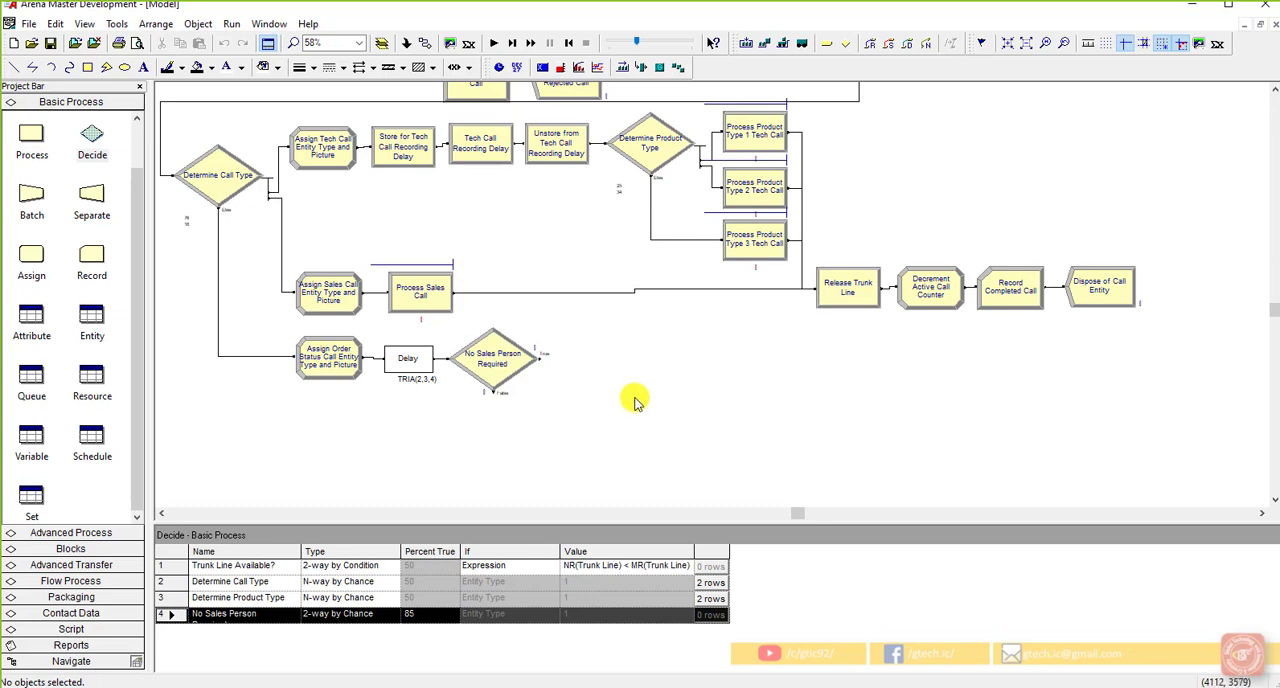
Step: Connect the True exit of the No Sales Person Required decision to the Release Trunk Line module
{"action": "left_click", "coordinate": [407, 43]}
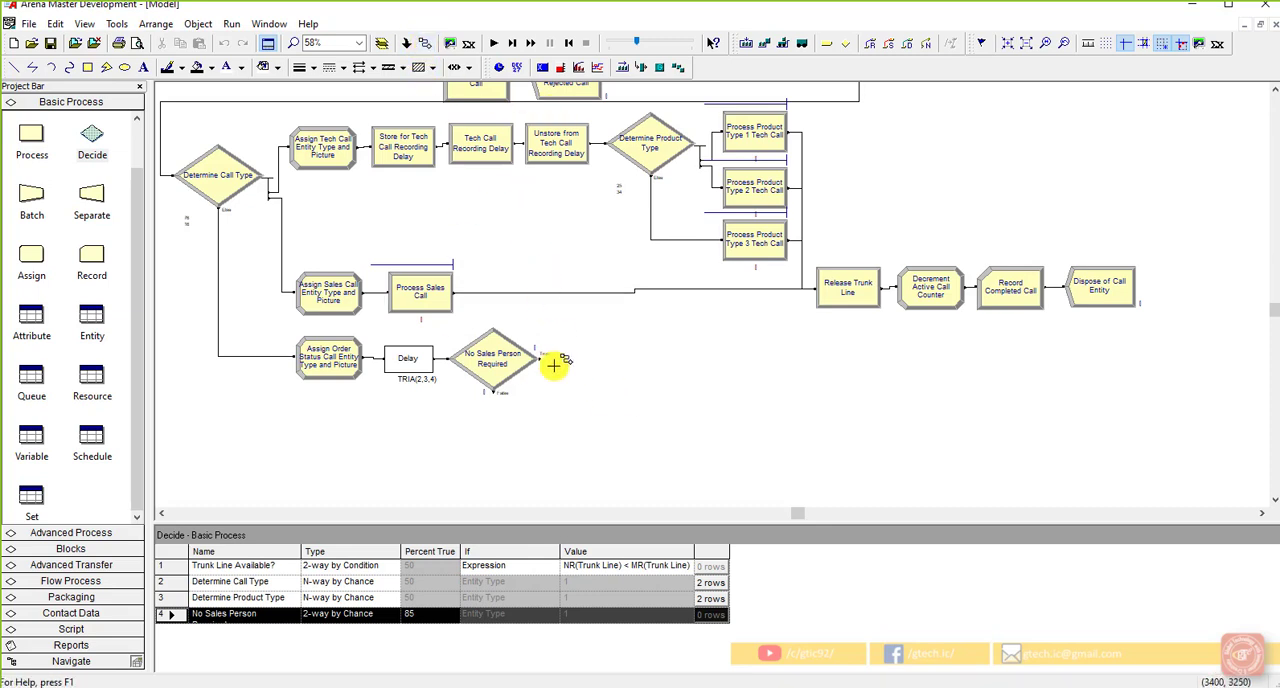
{"action": "left_click", "coordinate": [542, 360]}
{"action": "left_click", "coordinate": [816, 289]}
{"action": "left_click", "coordinate": [797, 373]}
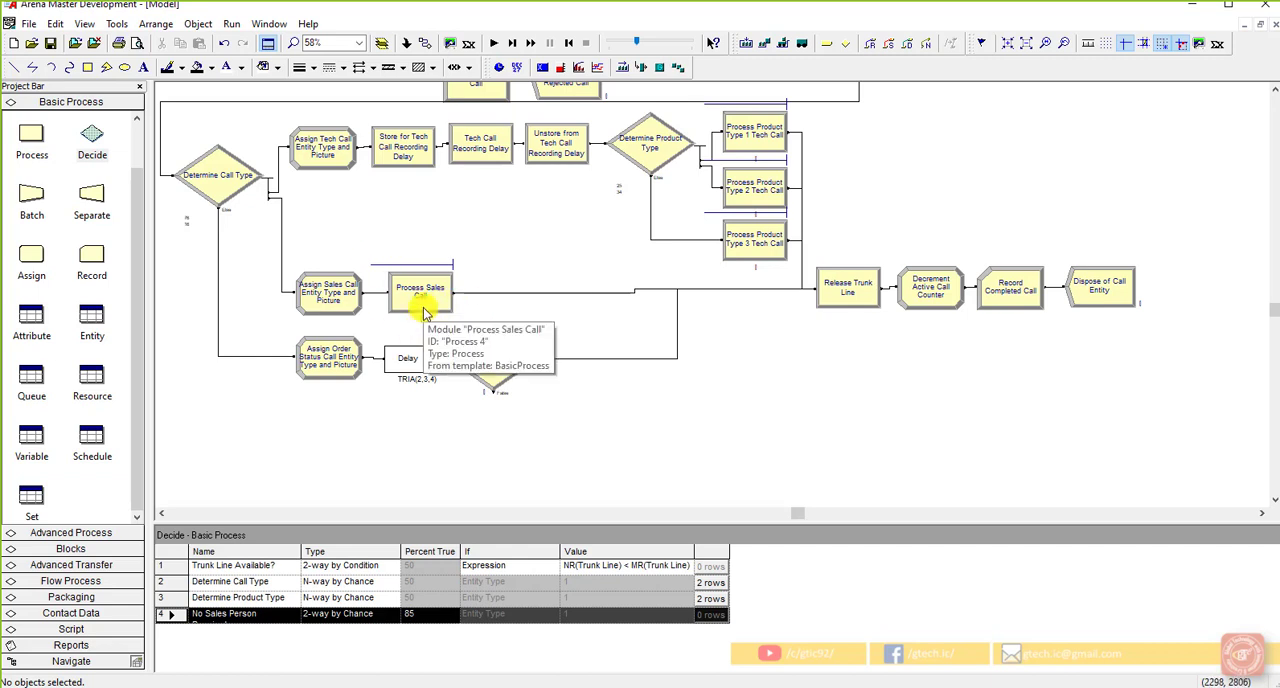
Step: Check the settings of the No Sales Person Required decision
{"action": "left_click", "coordinate": [500, 368]}
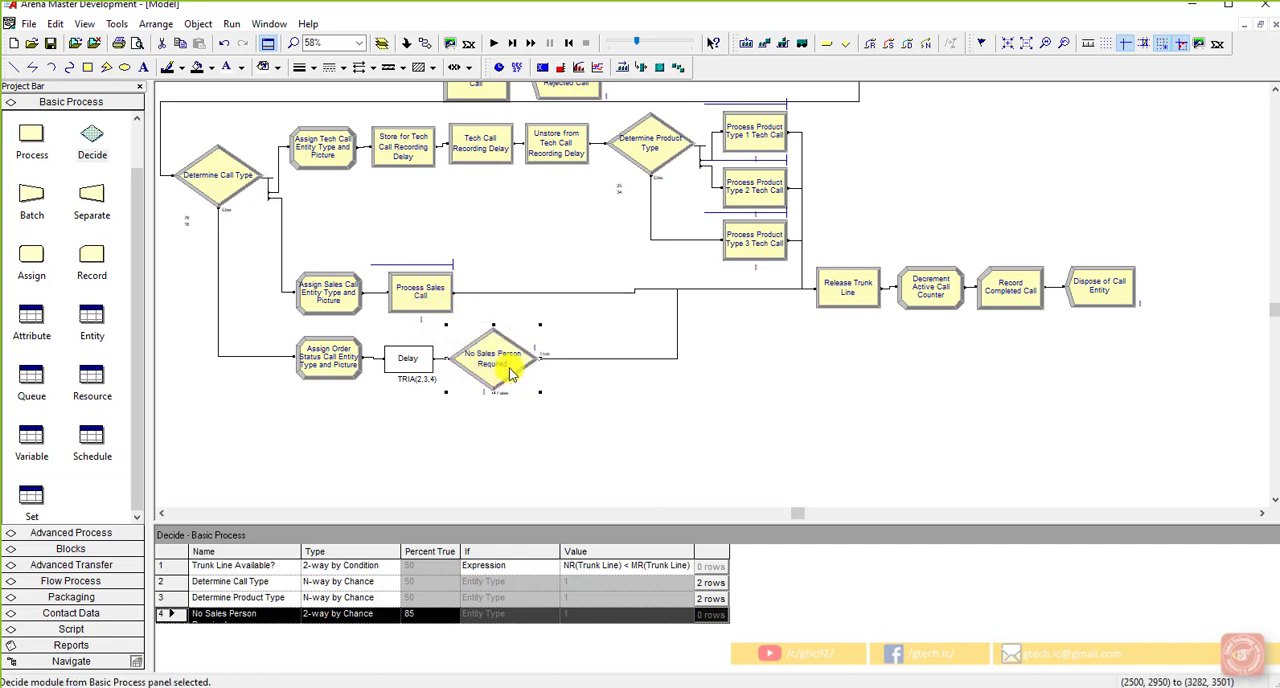
{"action": "right_click", "coordinate": [508, 367]}
{"action": "left_click", "coordinate": [736, 415]}
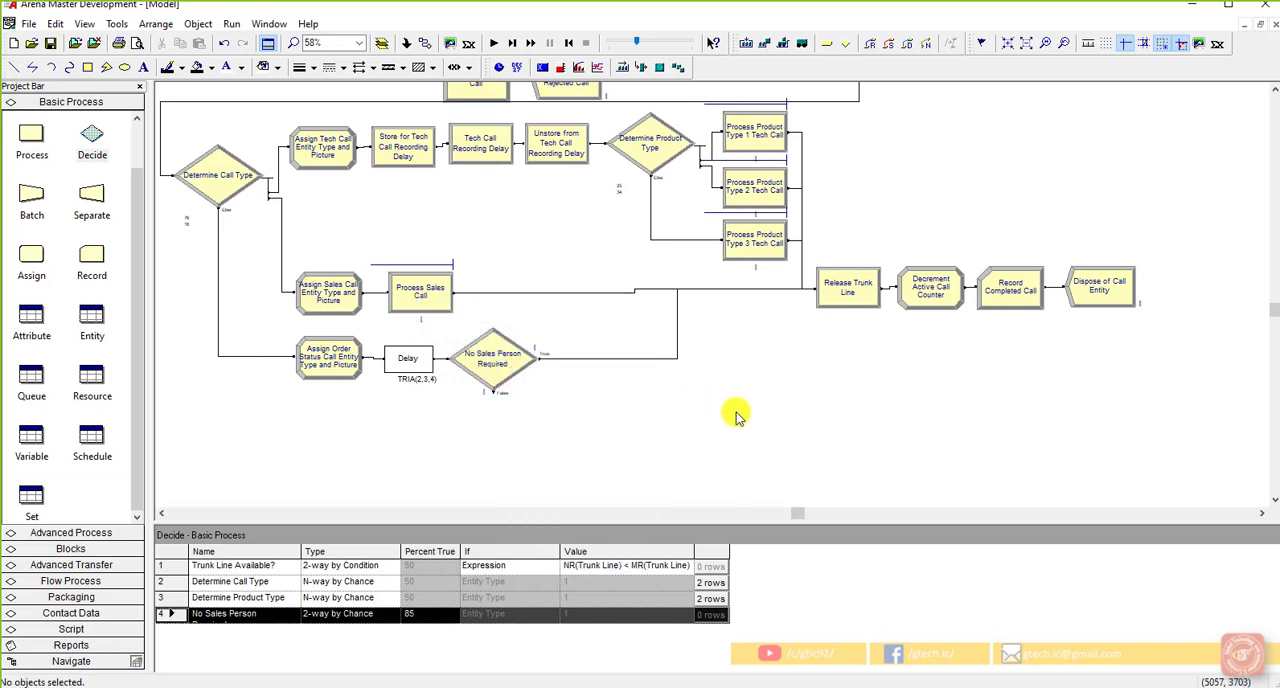
{"action": "right_click", "coordinate": [503, 378]}
{"action": "left_click", "coordinate": [451, 406]}
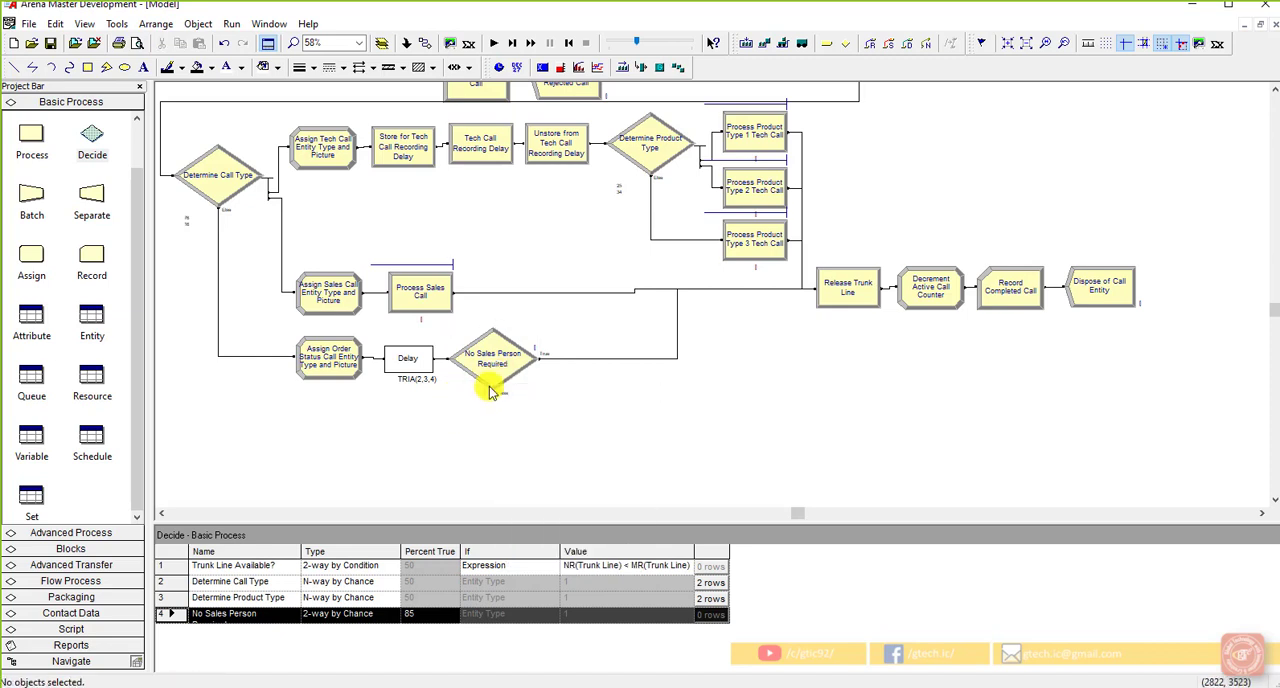
{"action": "double_click", "coordinate": [491, 382]}
{"action": "left_click", "coordinate": [648, 425]}
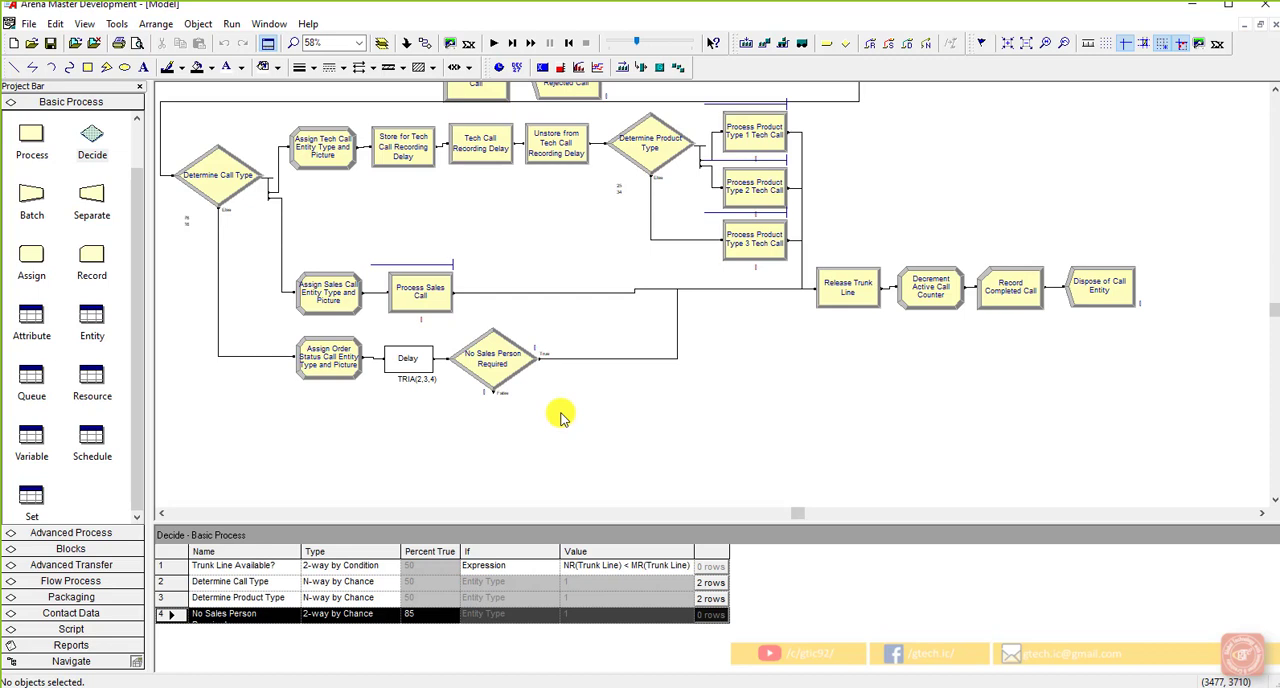
Step: Save the model
{"action": "right_click", "coordinate": [52, 50]}
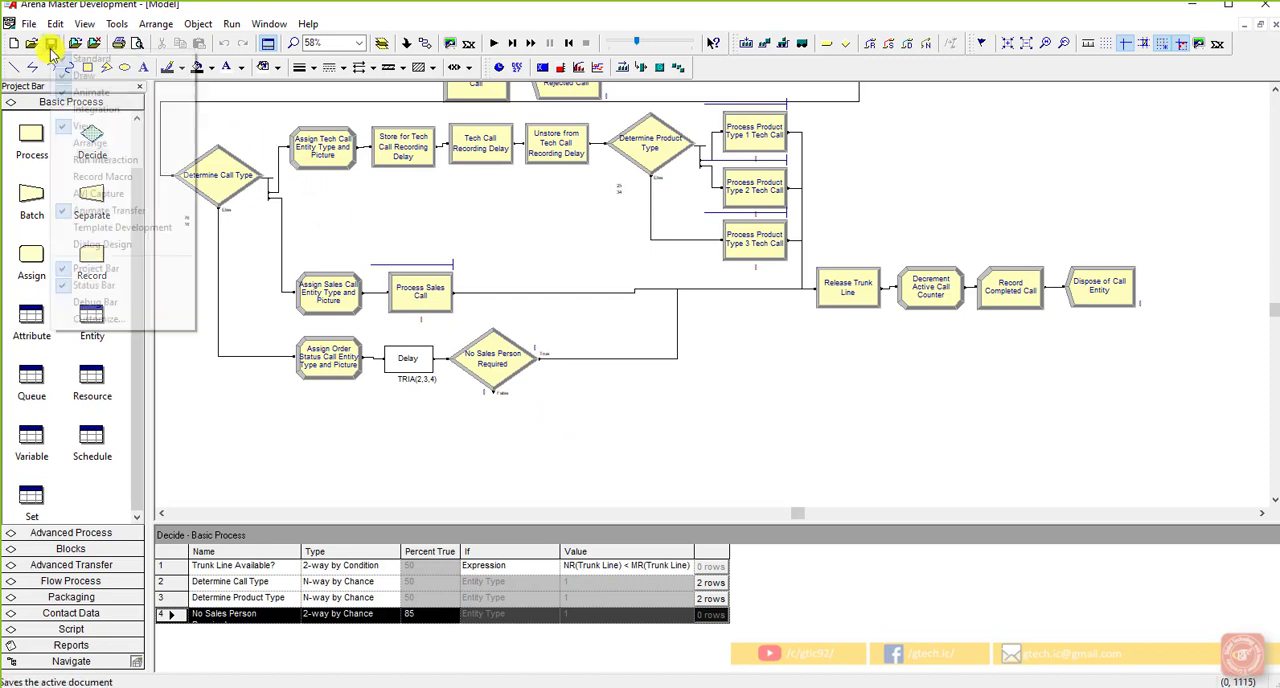
{"action": "left_click", "coordinate": [44, 46]}
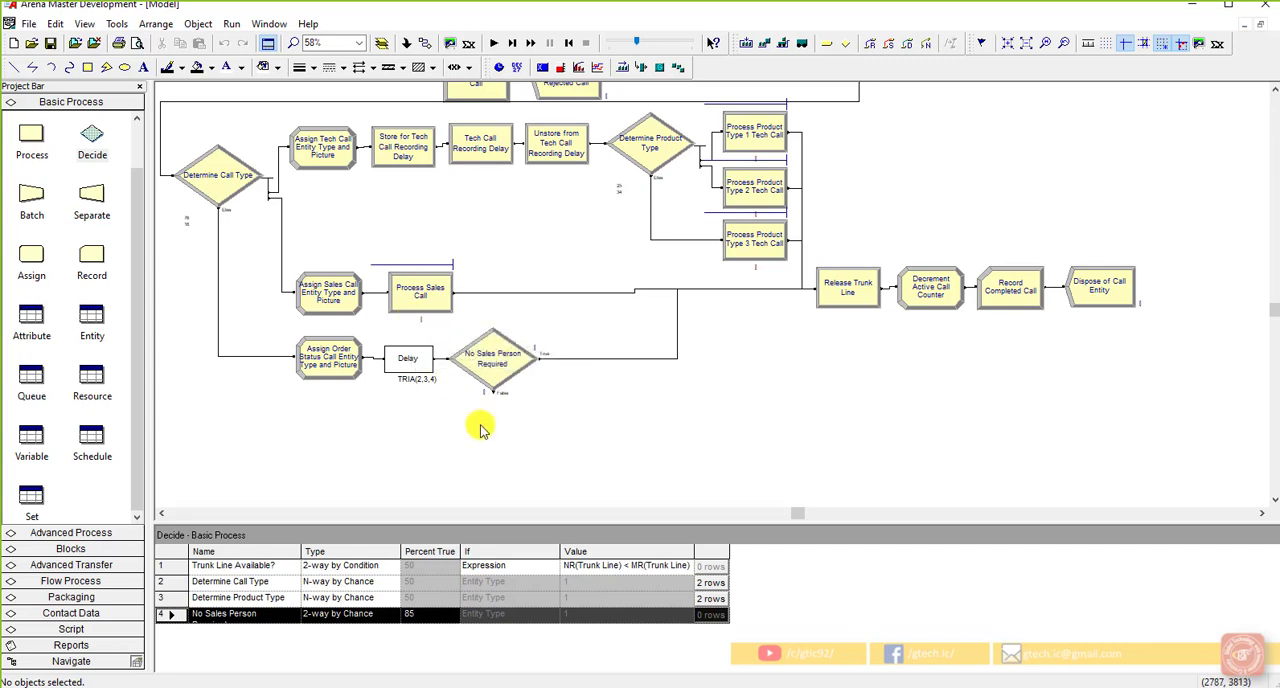
Step: Place an Assign module connected to the False exit of No Sales Person Required and name it Set Order Priority Status
{"action": "left_click", "coordinate": [480, 362]}
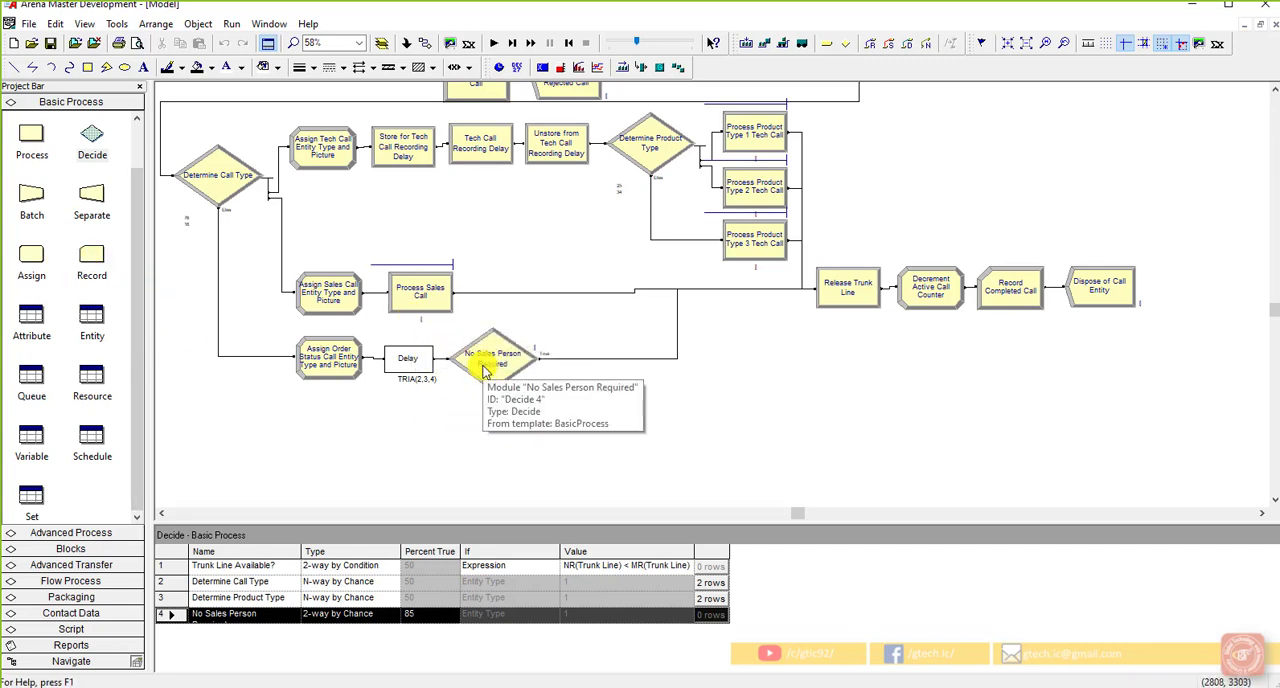
{"action": "left_click_drag", "start_coordinate": [31, 255], "coordinate": [528, 404]}
{"action": "double_click", "coordinate": [568, 402]}
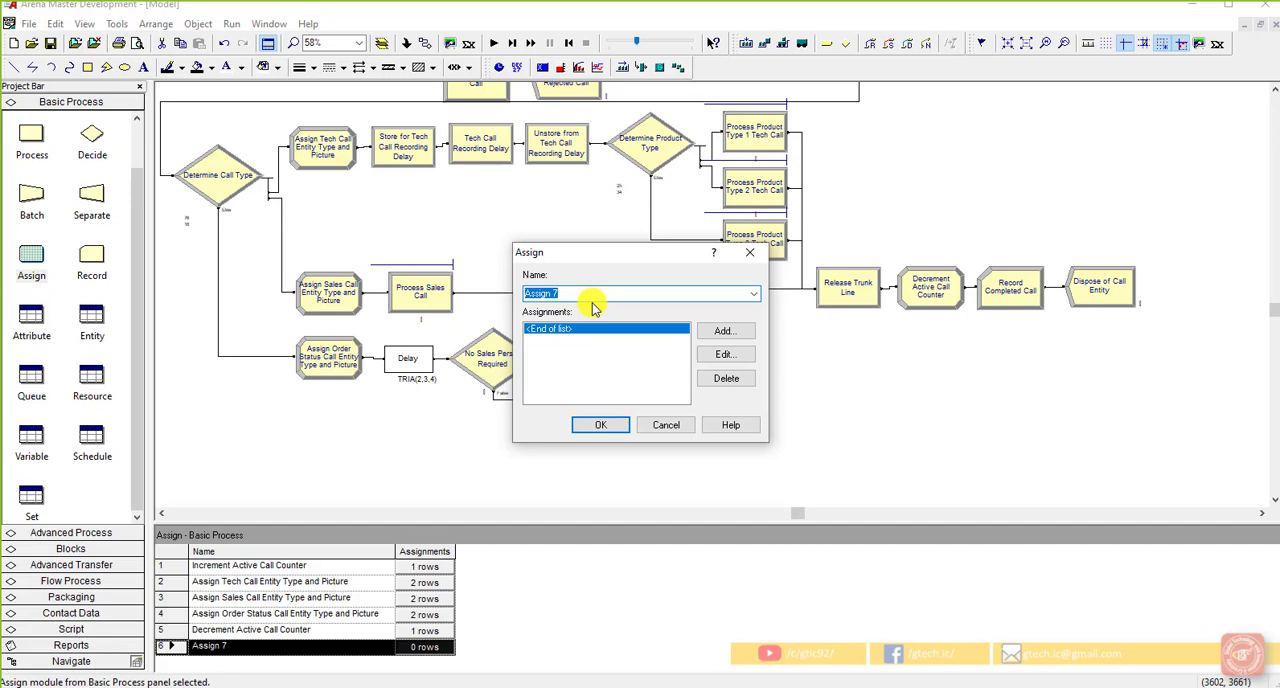
{"action": "type", "text": "Set Order Priori"}
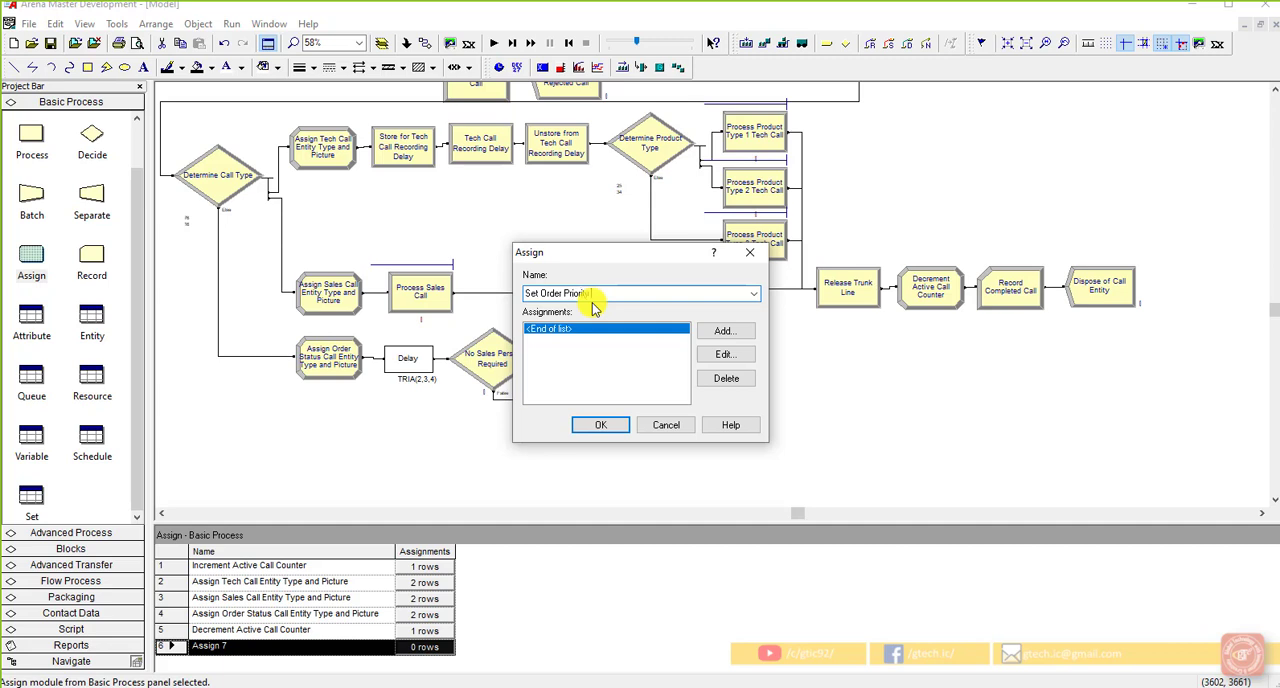
{"action": "type", "text": "ty Status"}
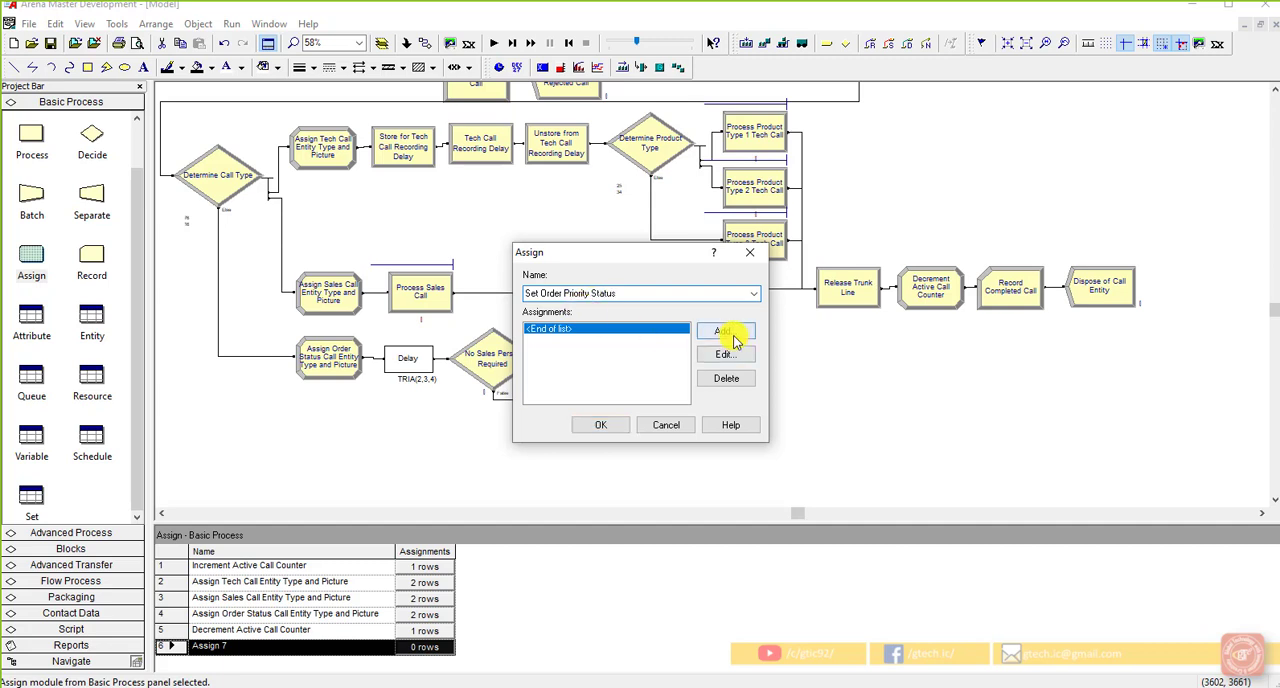
Step: Add an Attribute assignment to Set Order Priority Status that sets Sales Call Priority to 1
{"action": "left_click", "coordinate": [722, 331]}
{"action": "left_click", "coordinate": [563, 329]}
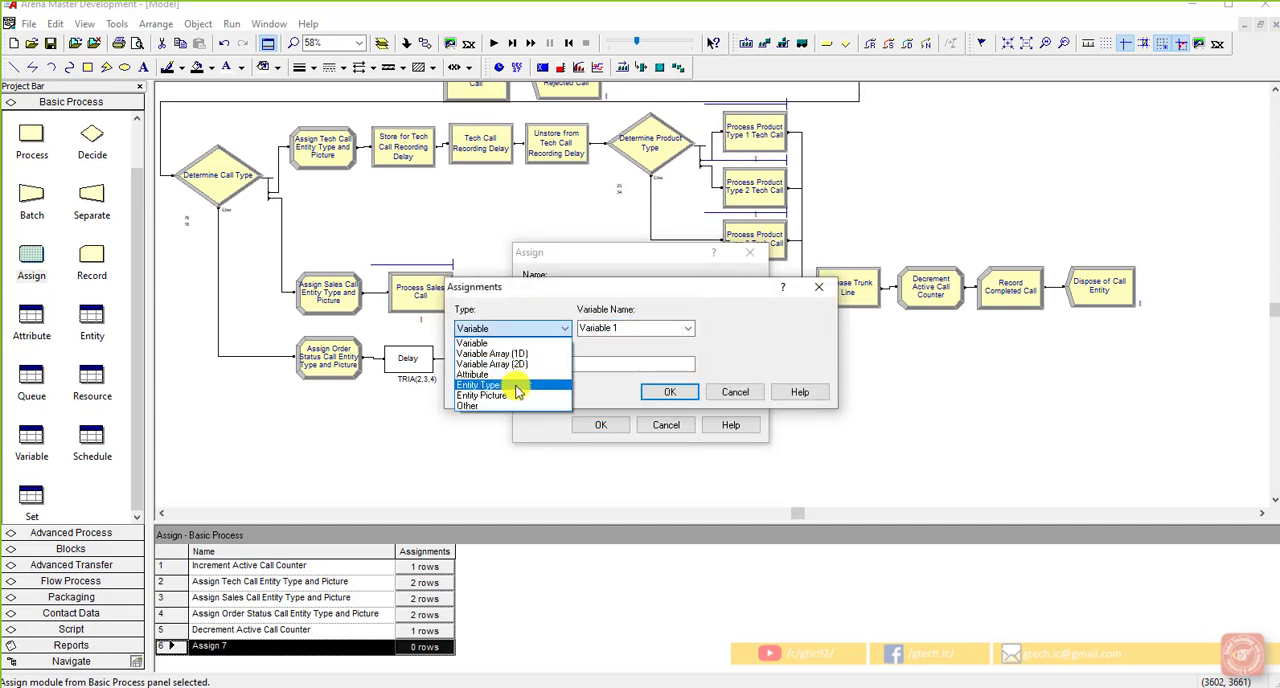
{"action": "left_click", "coordinate": [505, 370]}
{"action": "left_click", "coordinate": [638, 331]}
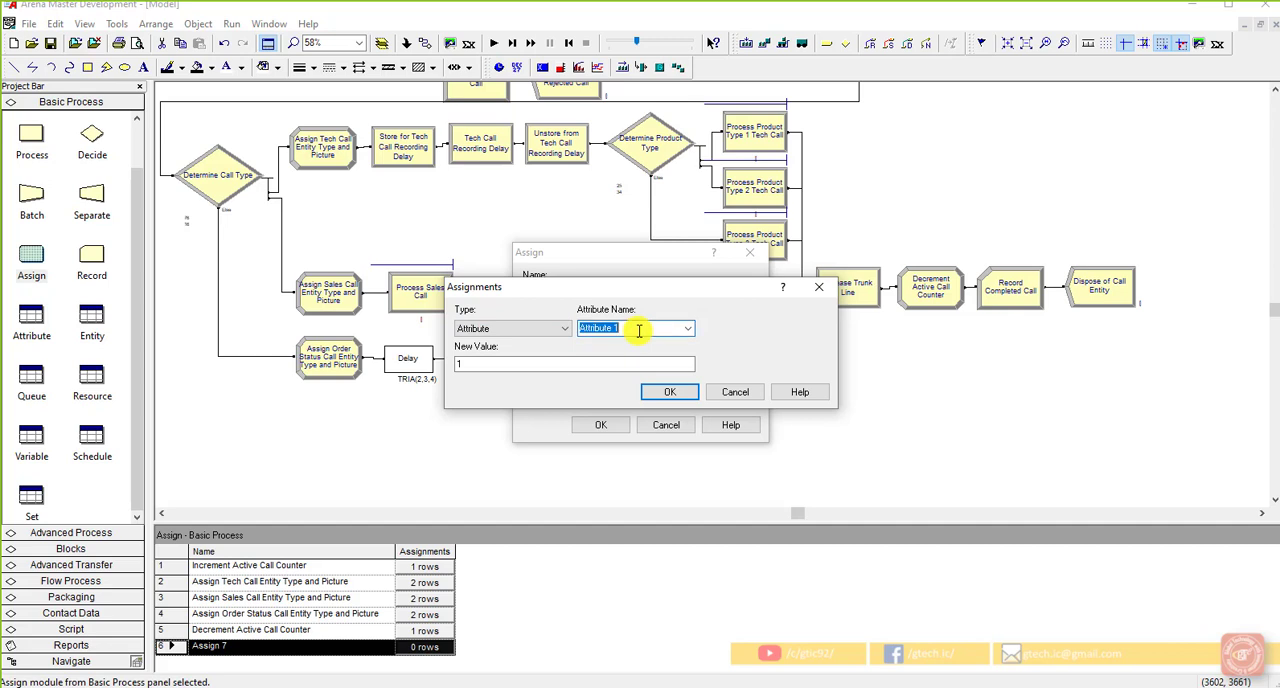
{"action": "type", "text": "Sales"}
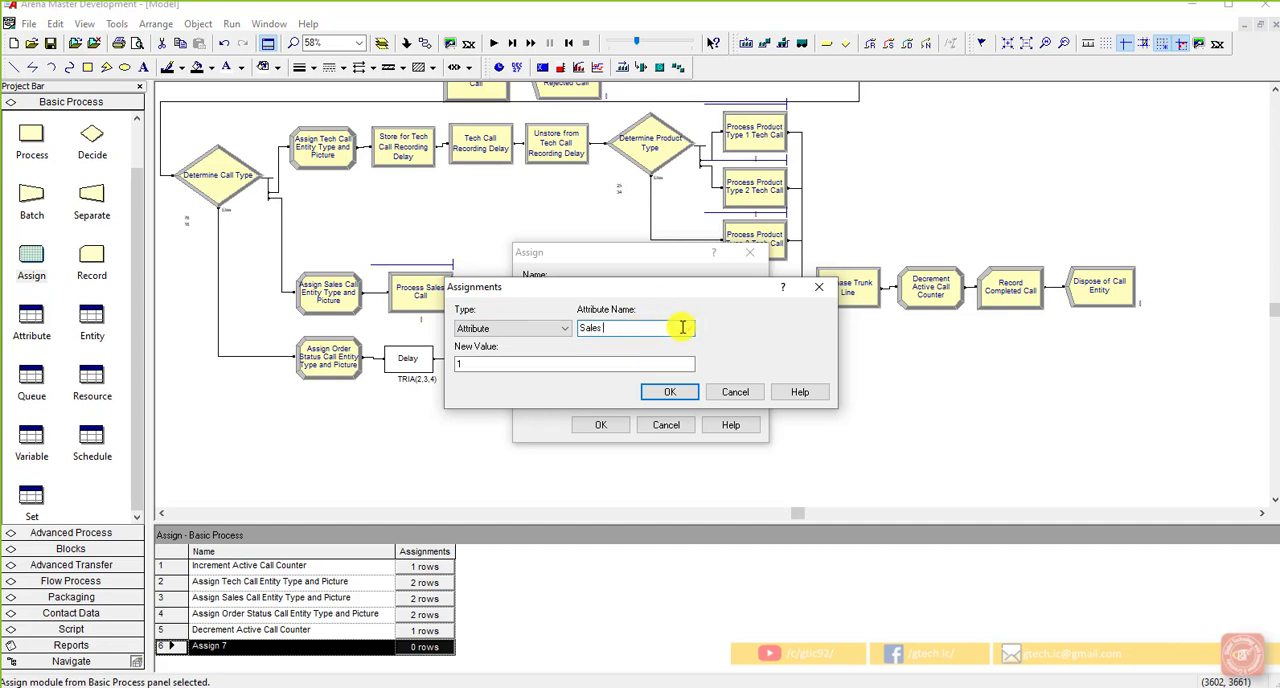
{"action": "left_click", "coordinate": [688, 328]}
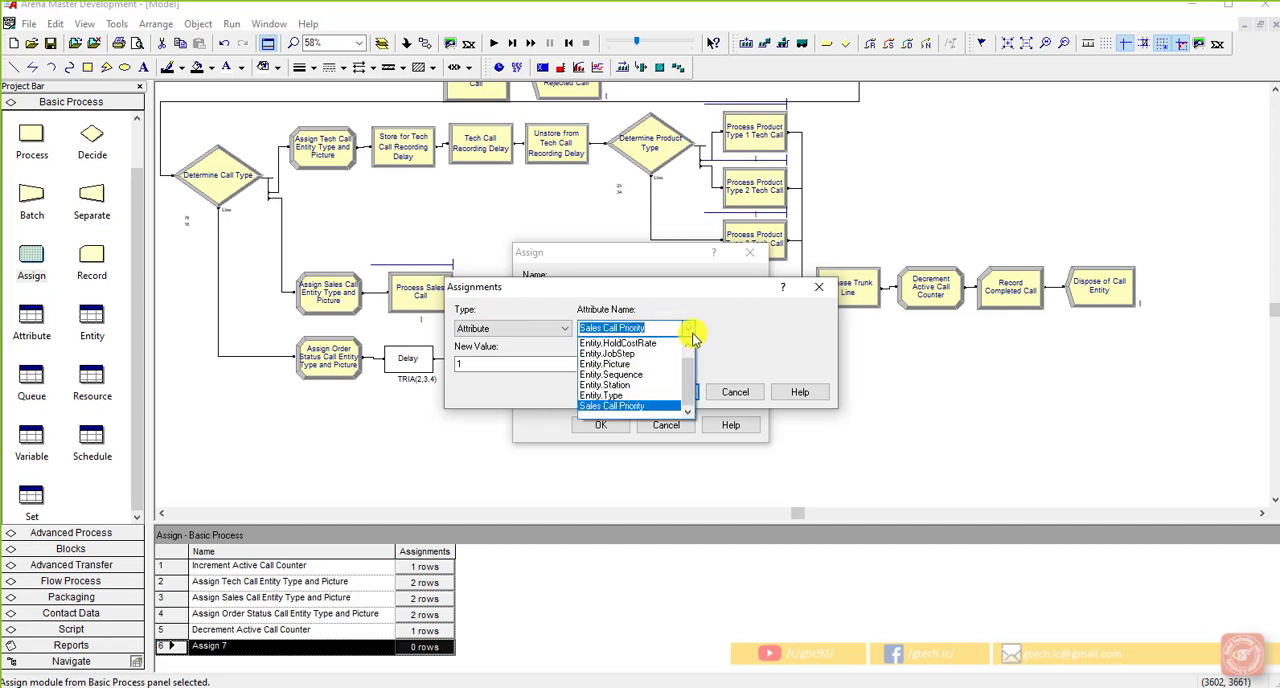
{"action": "left_click", "coordinate": [657, 405]}
{"action": "left_click", "coordinate": [655, 326]}
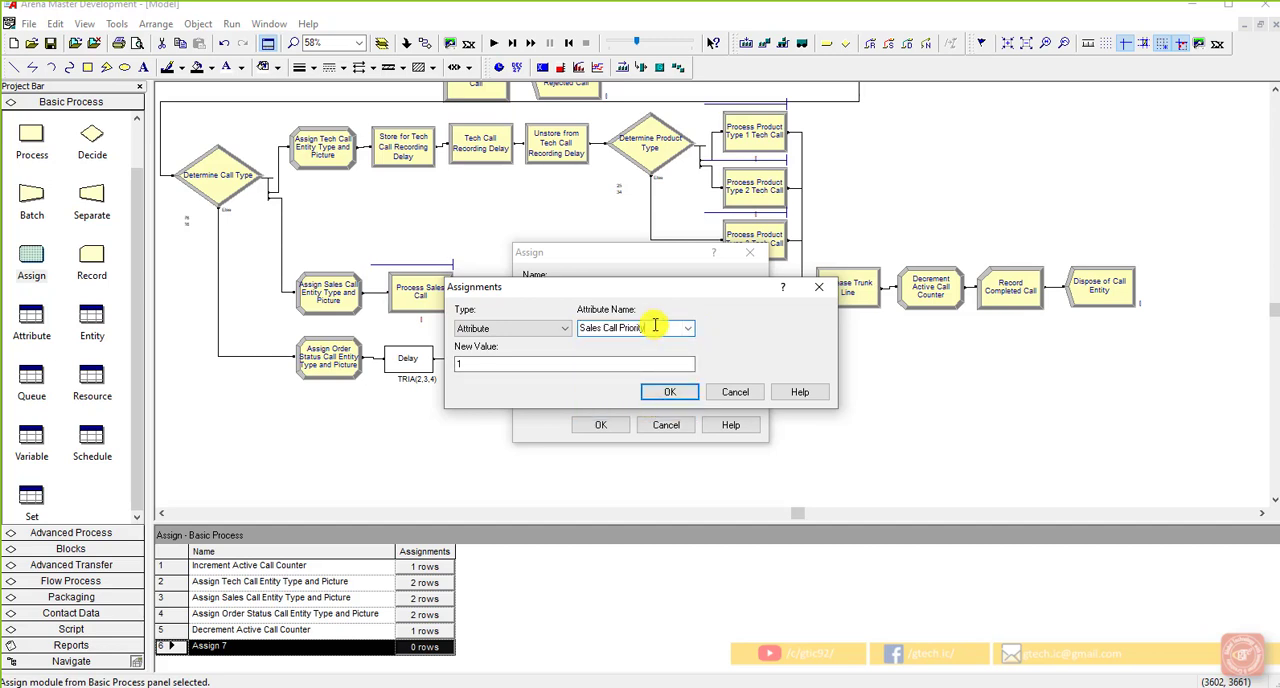
{"action": "left_click", "coordinate": [599, 362]}
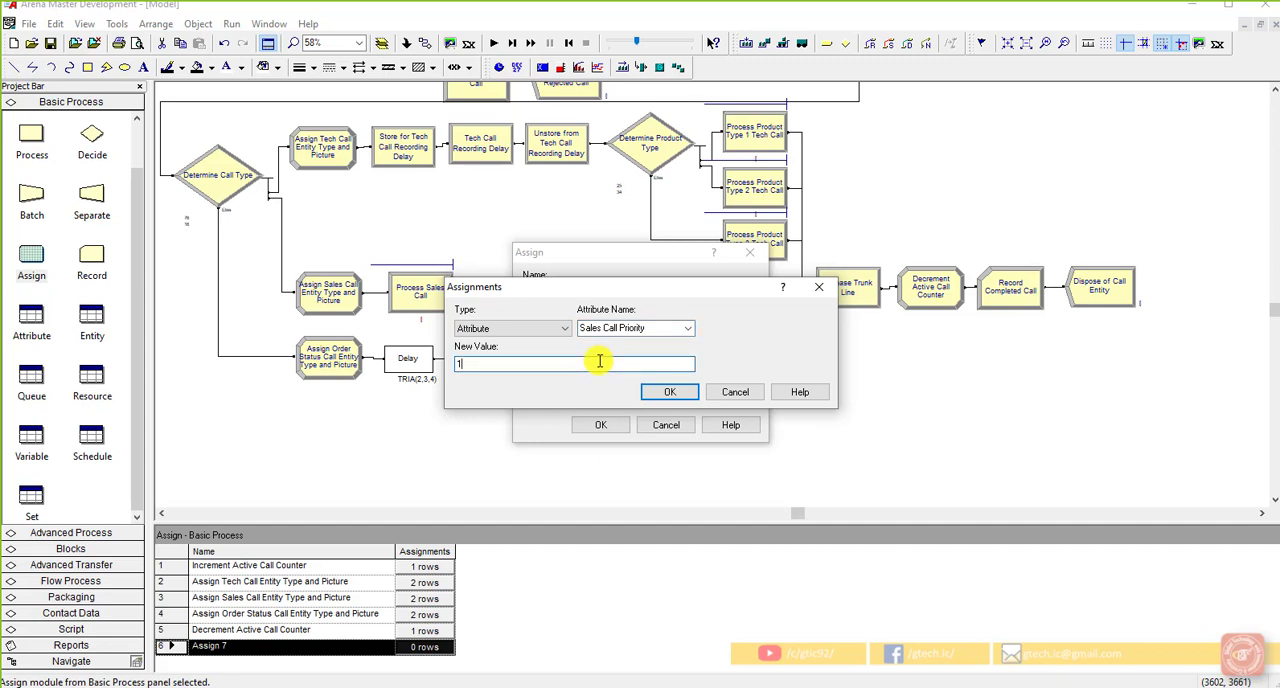
{"action": "left_click", "coordinate": [668, 391]}
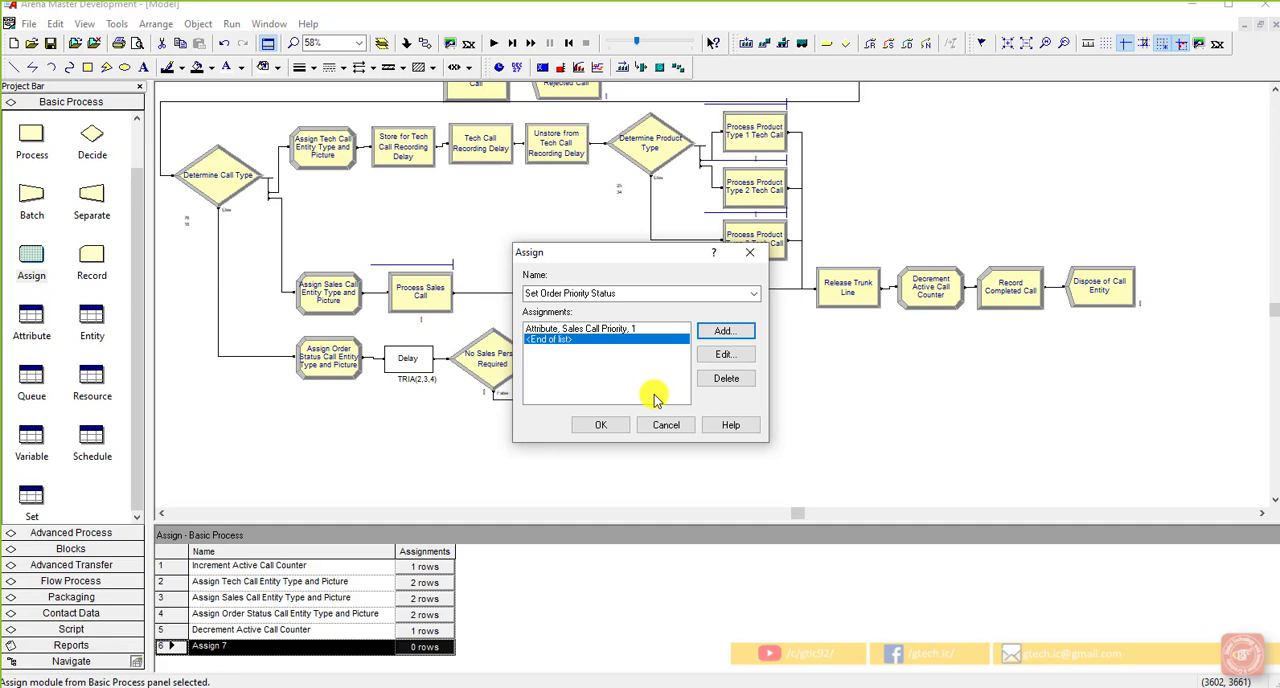
{"action": "left_click", "coordinate": [614, 424]}
{"action": "left_click", "coordinate": [590, 420]}
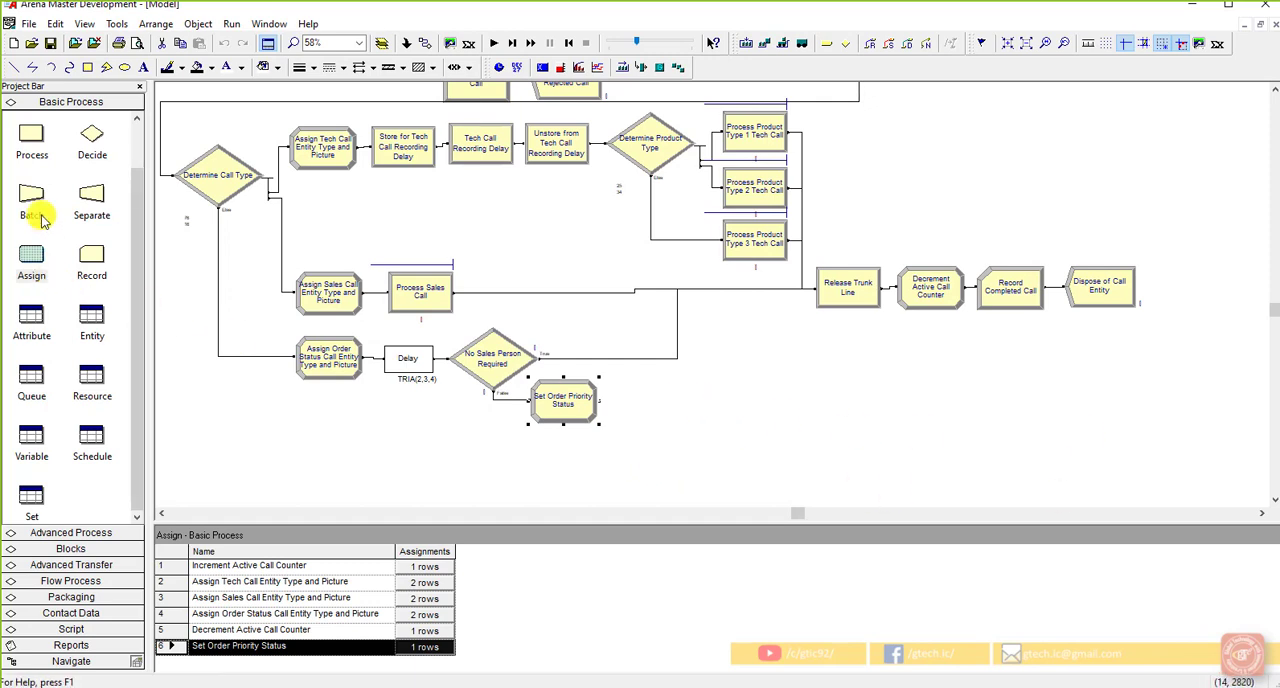
Step: Place an Advanced Process Seize module connected after Set Order Priority Status
{"action": "left_click", "coordinate": [95, 532]}
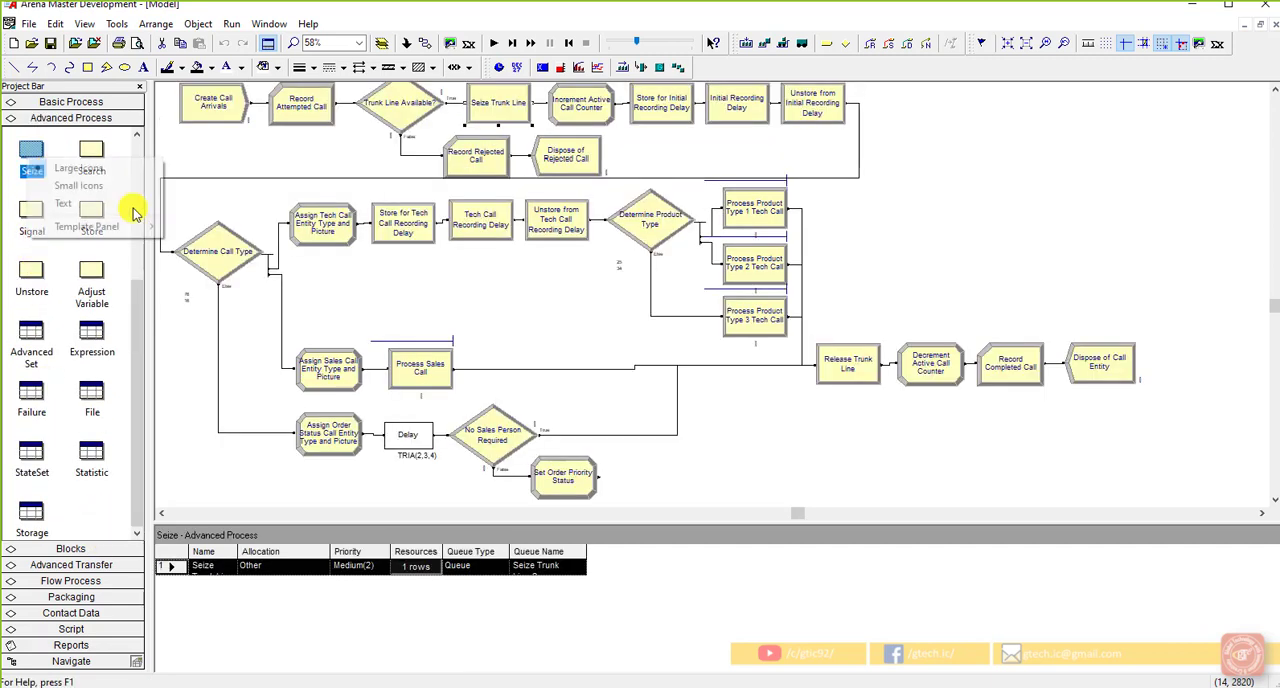
{"action": "right_click", "coordinate": [28, 160]}
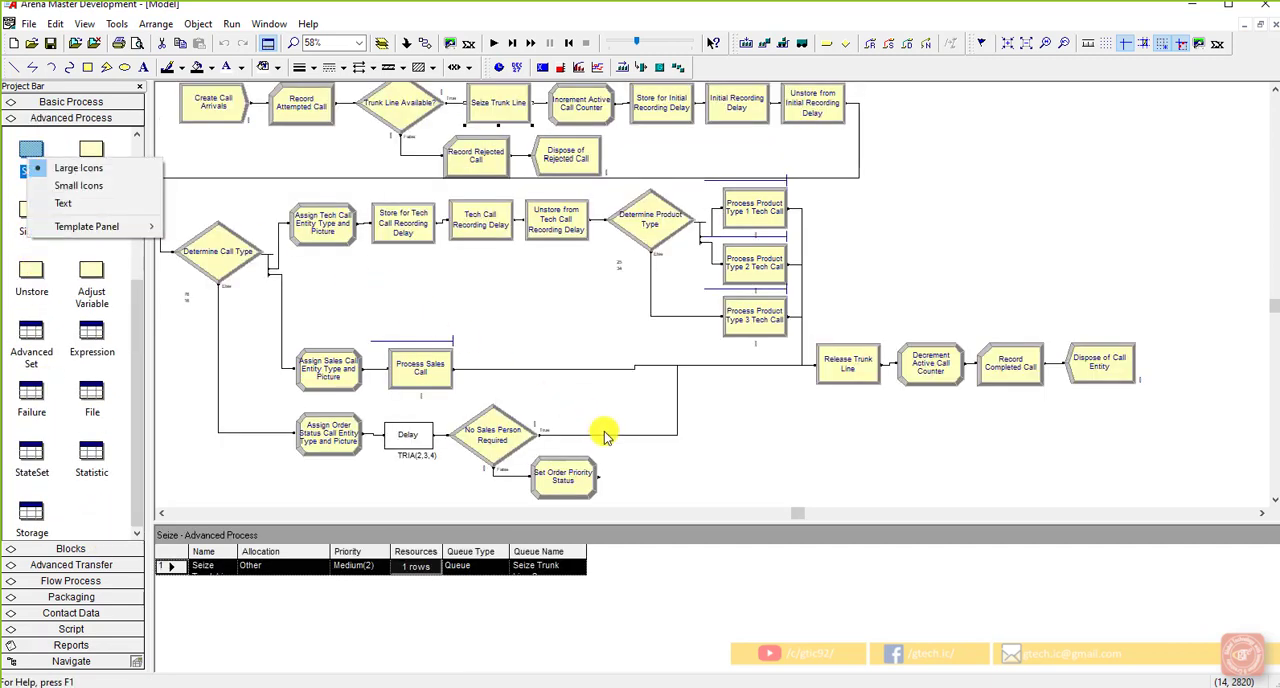
{"action": "left_click", "coordinate": [677, 497]}
{"action": "left_click", "coordinate": [555, 474]}
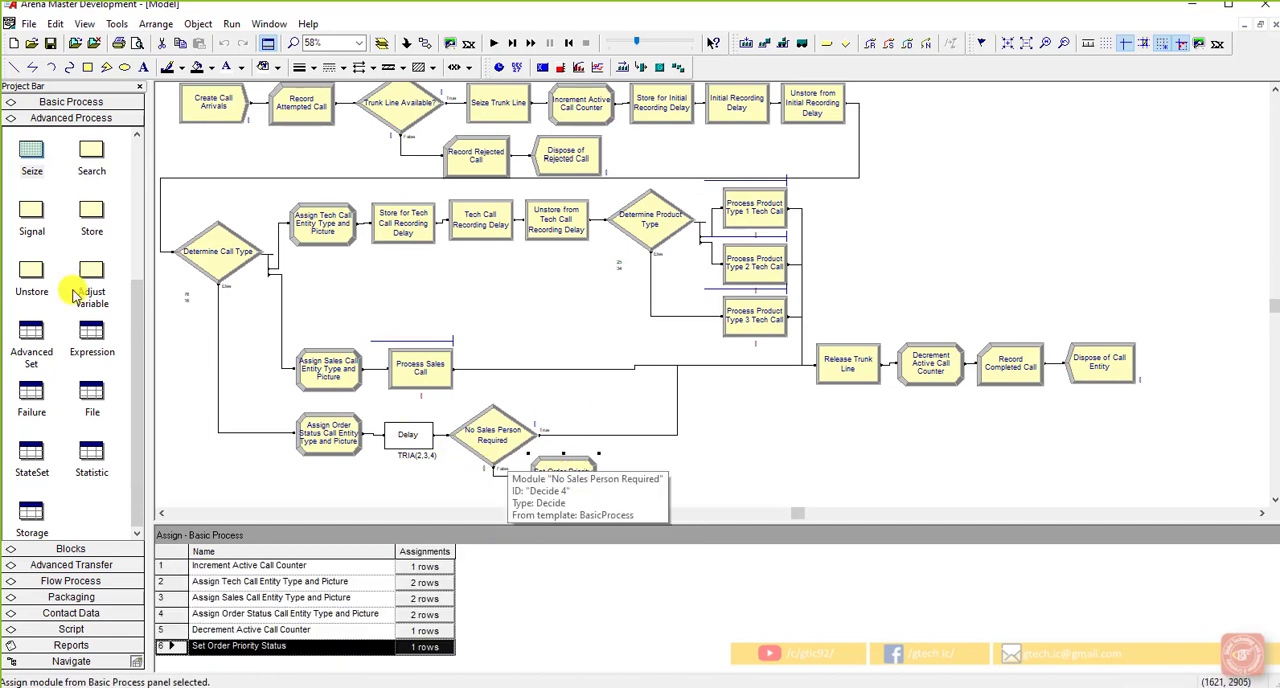
{"action": "left_click_drag", "start_coordinate": [30, 165], "coordinate": [644, 474]}
{"action": "scroll", "coordinate": [714, 486], "scroll_direction": "down", "scroll_amount": 1}
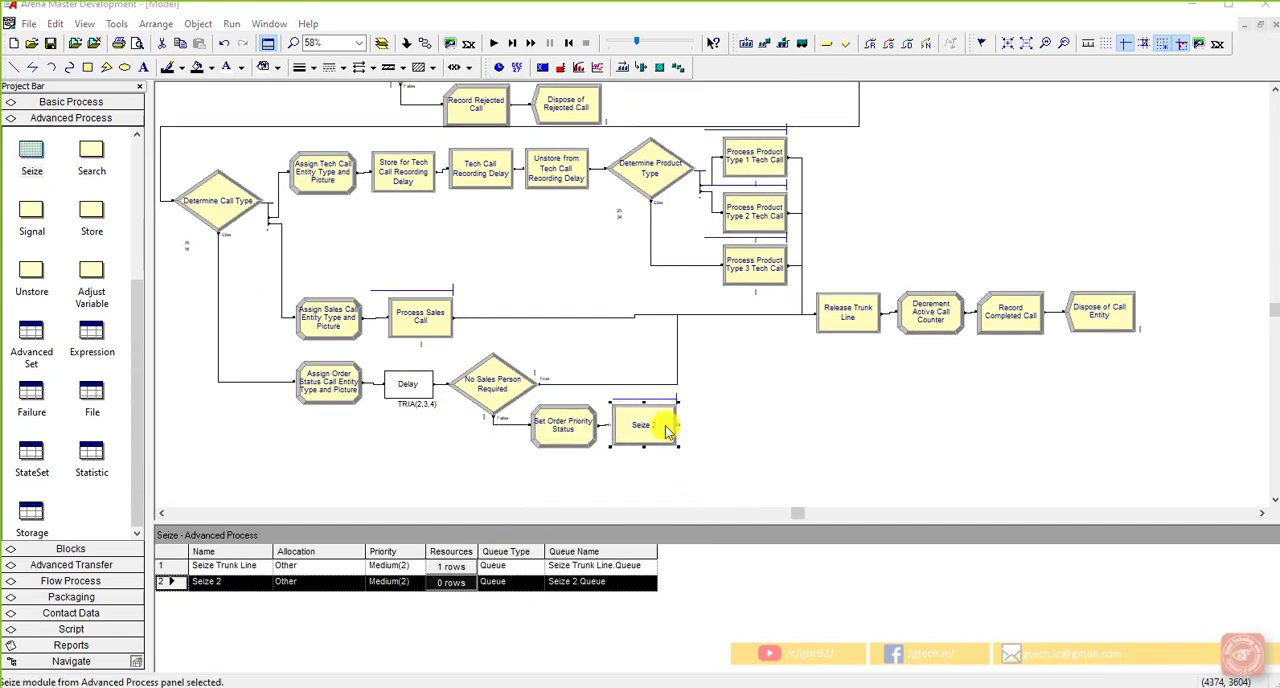
Step: Name the new Seize module Order Status Call Seizes Sales Person and check its queue name
{"action": "double_click", "coordinate": [664, 426]}
{"action": "left_click", "coordinate": [545, 287]}
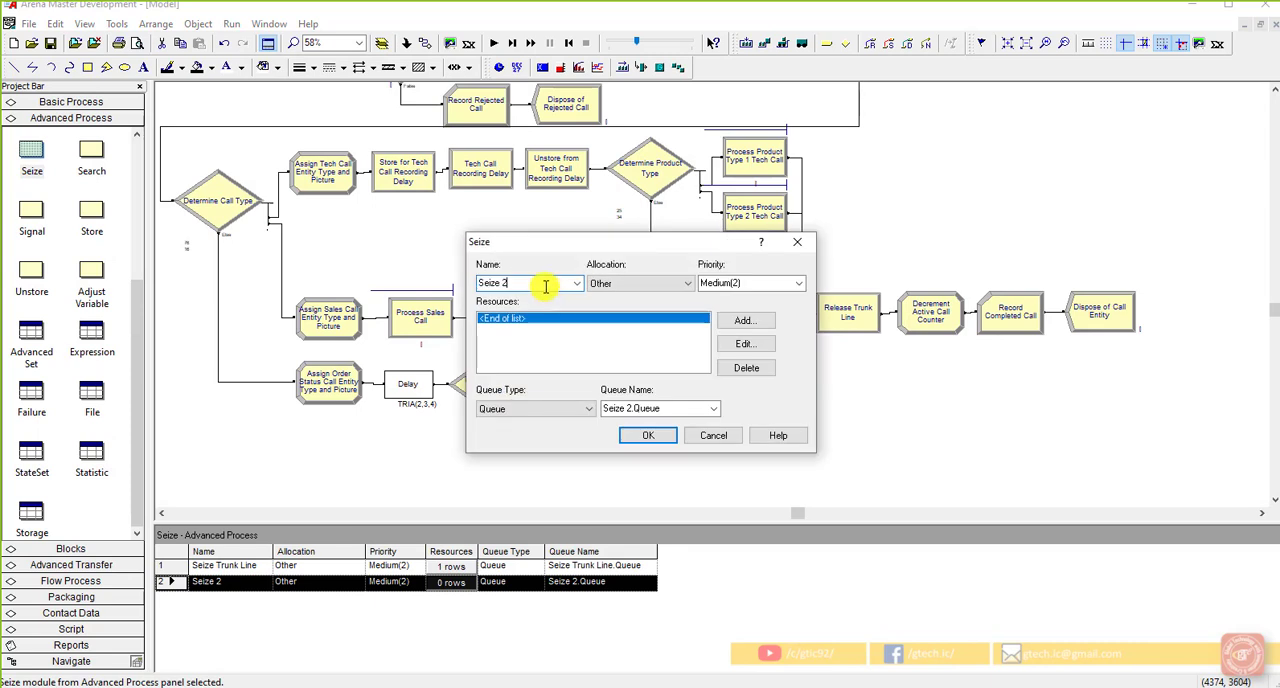
{"action": "right_click", "coordinate": [545, 287]}
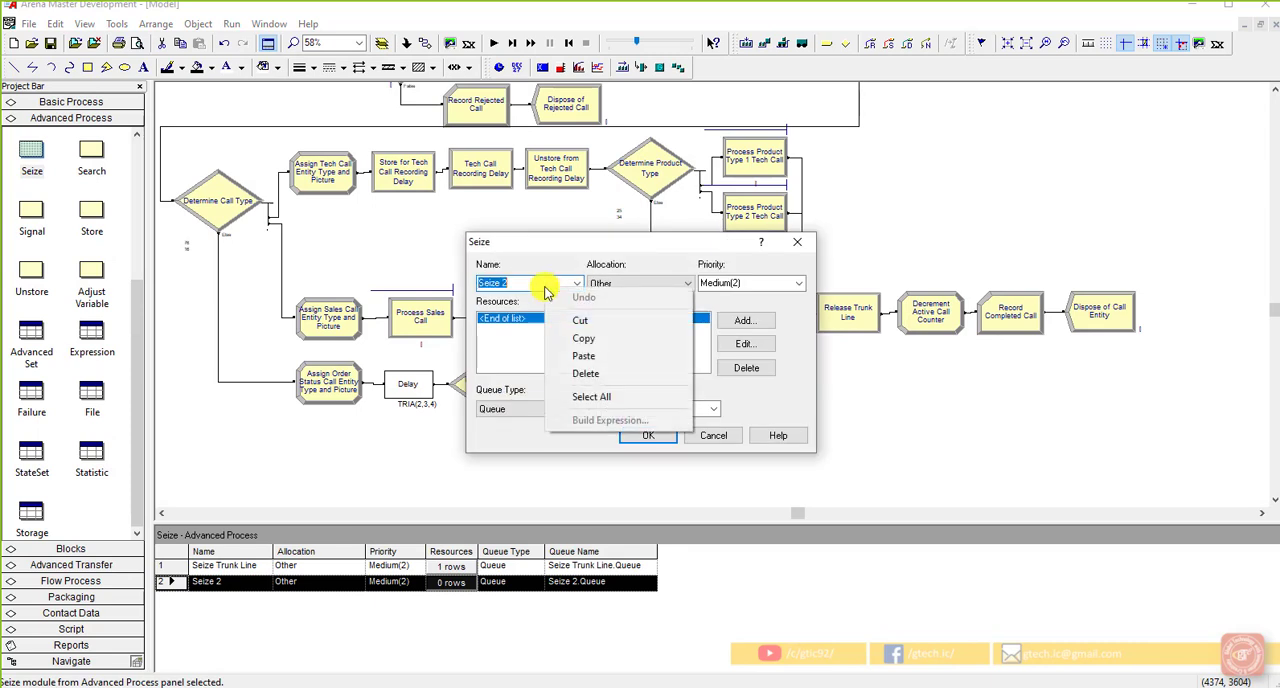
{"action": "key", "text": "Escape"}
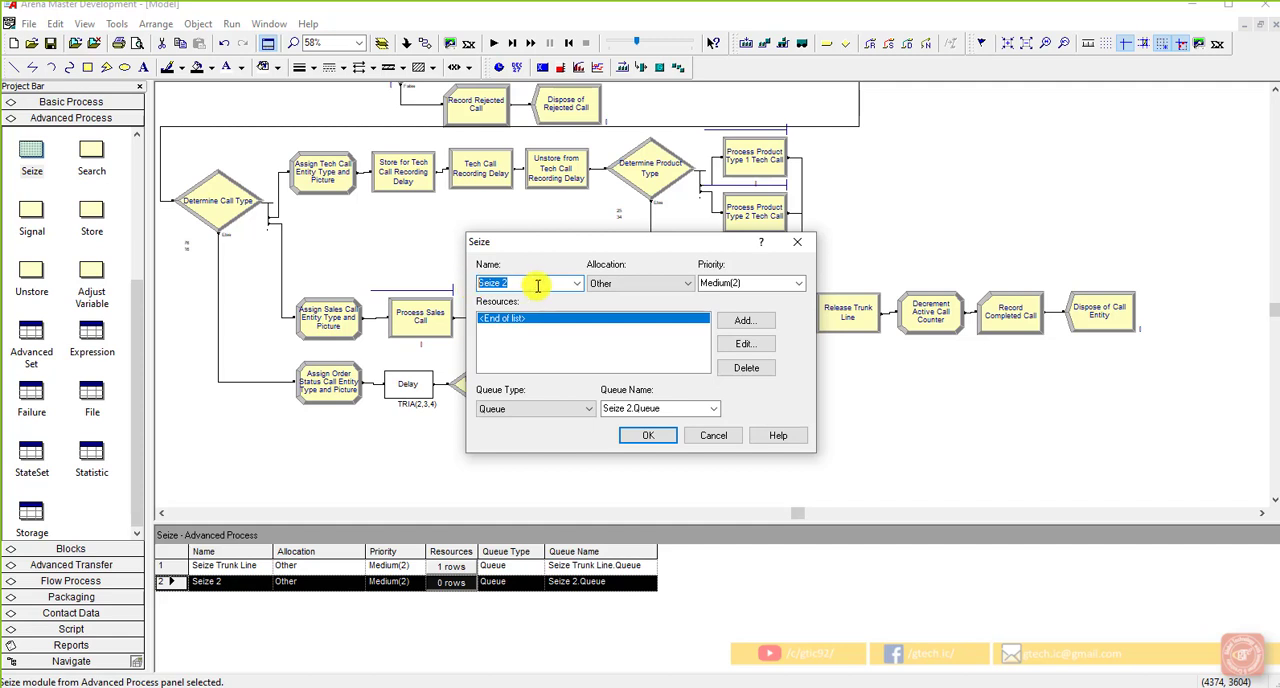
{"action": "type", "text": "Order S"}
{"action": "type", "text": "tatu"}
{"action": "type", "text": "s C"}
{"action": "type", "text": "all Seiz"}
{"action": "type", "text": "e"}
{"action": "type", "text": "s"}
{"action": "type", "text": " Sales"}
{"action": "type", "text": " O"}
{"action": "type", "text": "erson"}
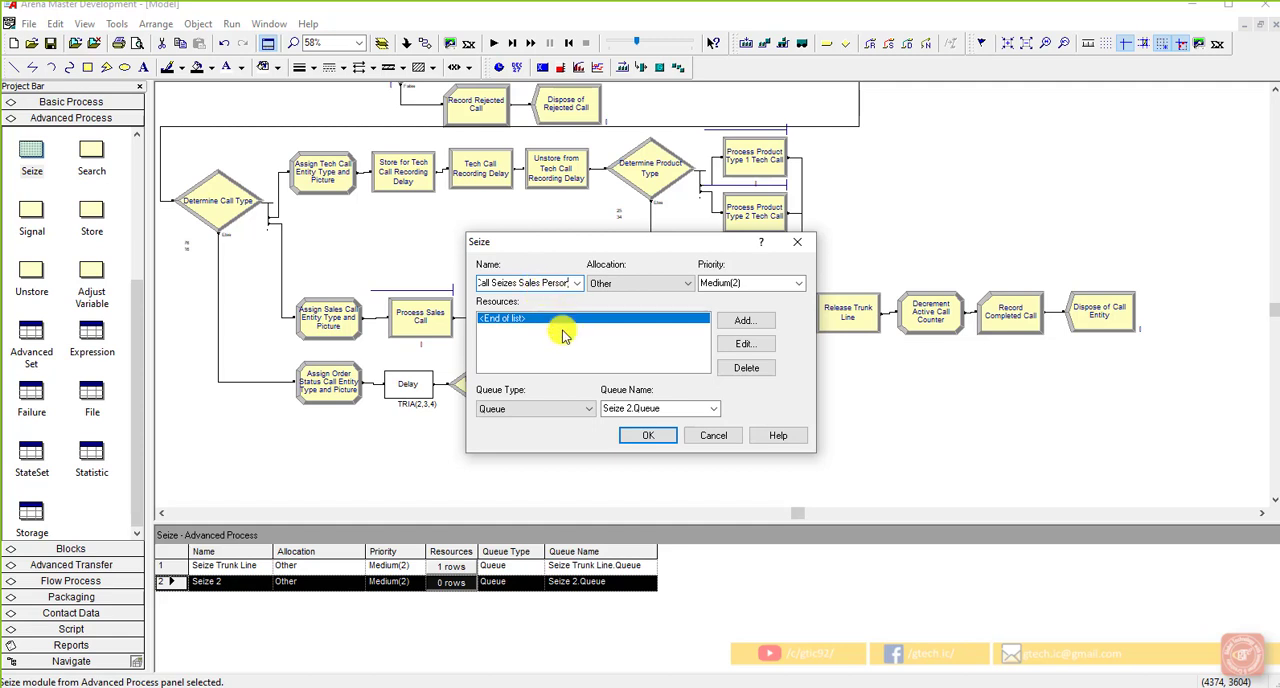
{"action": "right_click", "coordinate": [661, 408]}
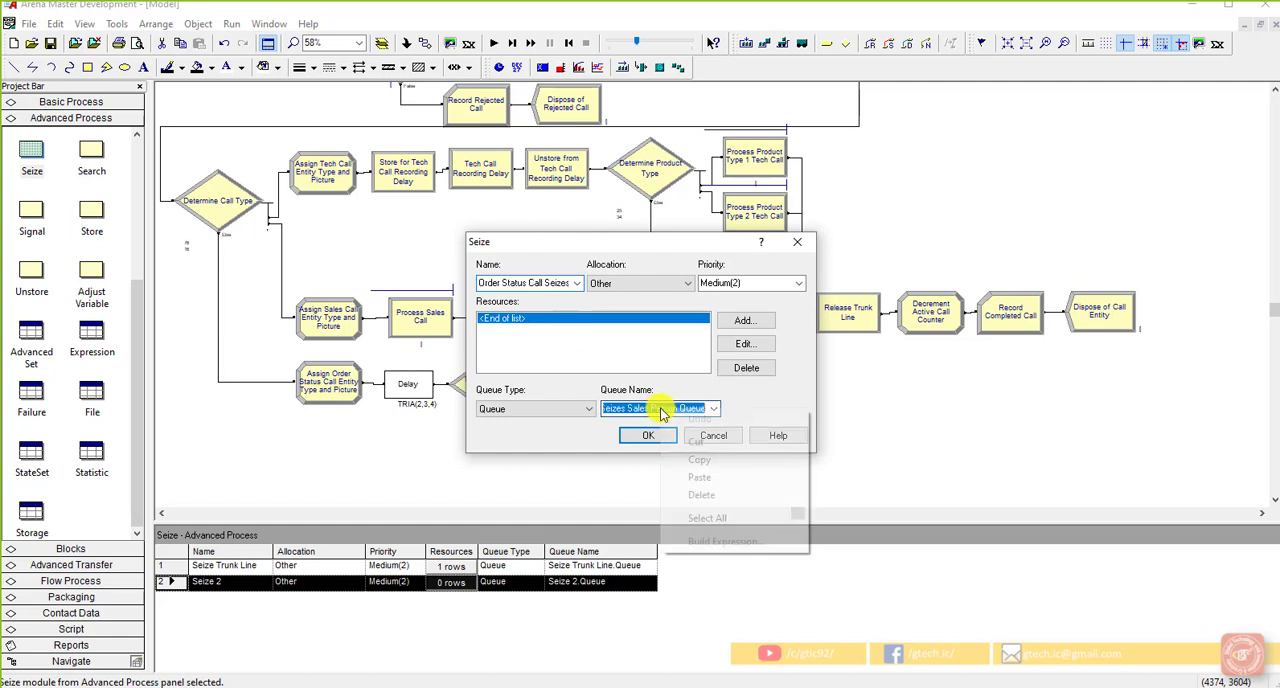
{"action": "left_click", "coordinate": [632, 408]}
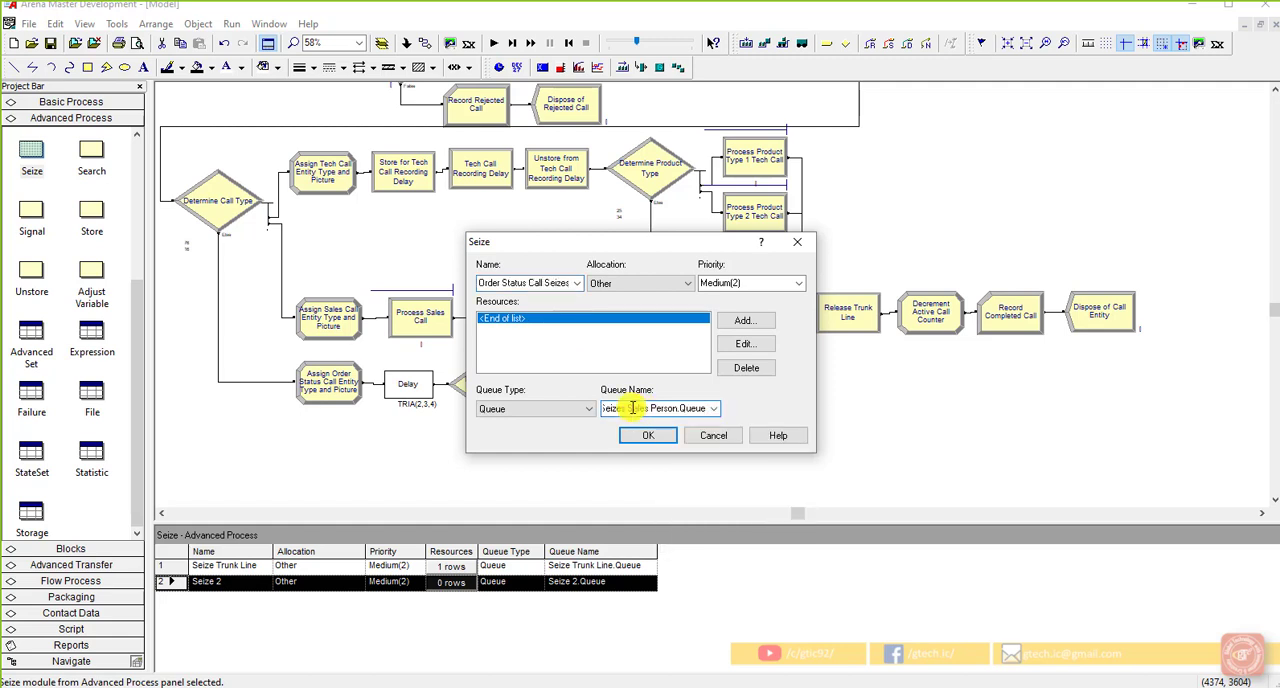
Step: Set the queue name of the Order Status Call Seizes Sales Person module to the shared Process Sales Call.Queue
{"action": "left_click", "coordinate": [713, 410]}
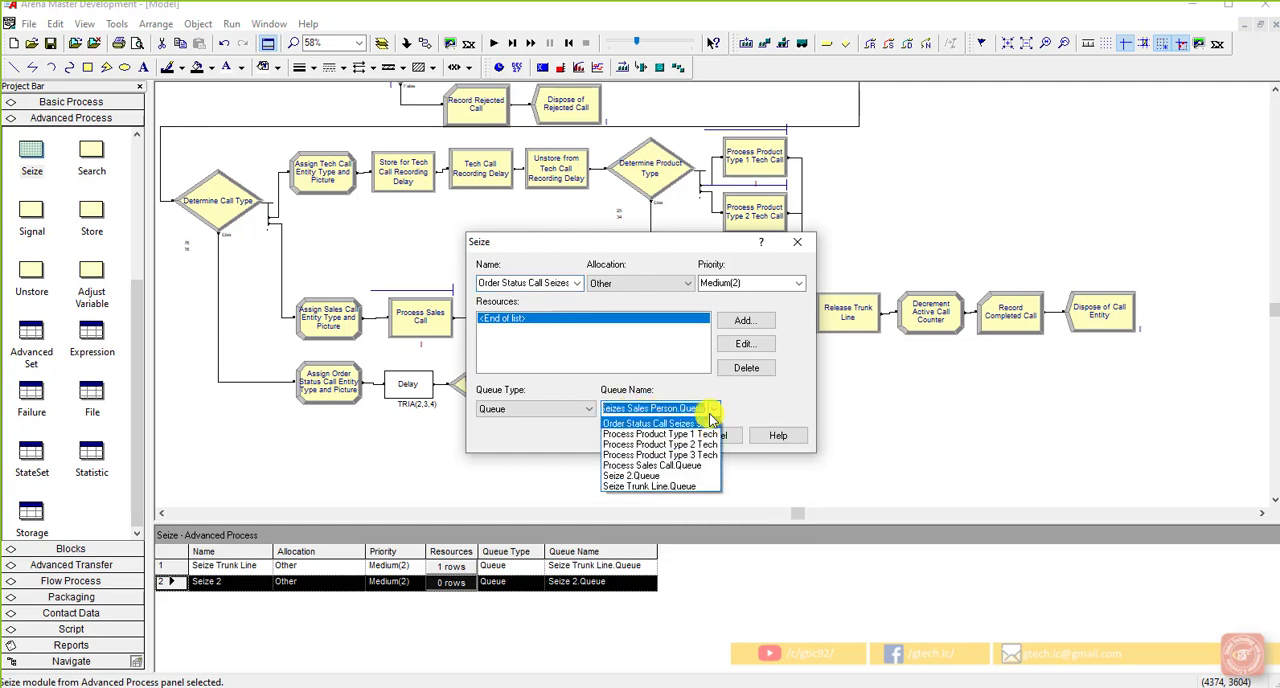
{"action": "left_click", "coordinate": [686, 465]}
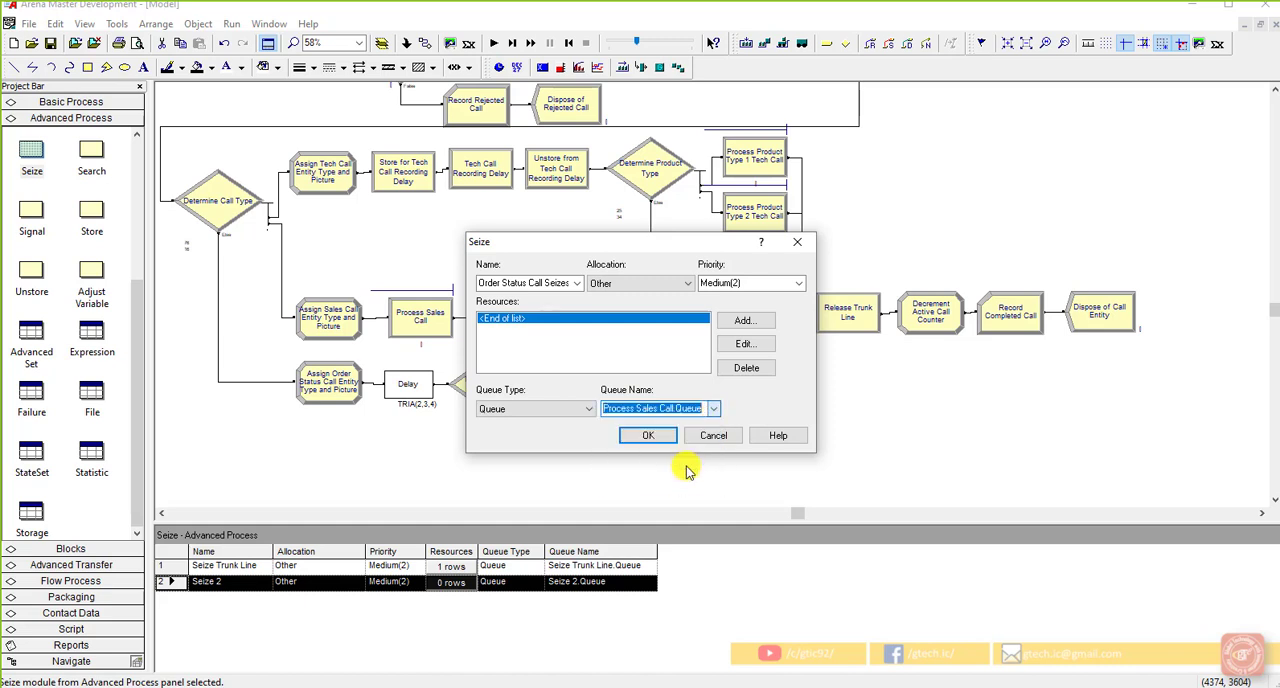
{"action": "left_click", "coordinate": [697, 410]}
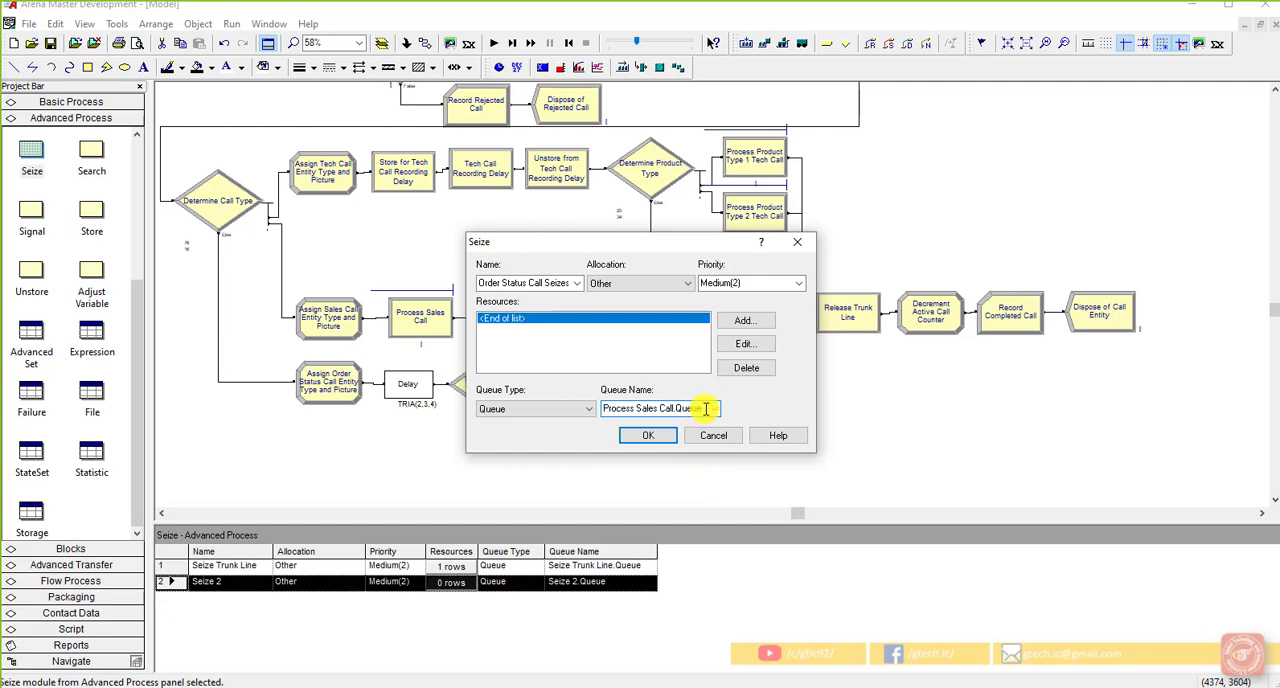
{"action": "right_click", "coordinate": [705, 411]}
{"action": "left_click", "coordinate": [691, 409]}
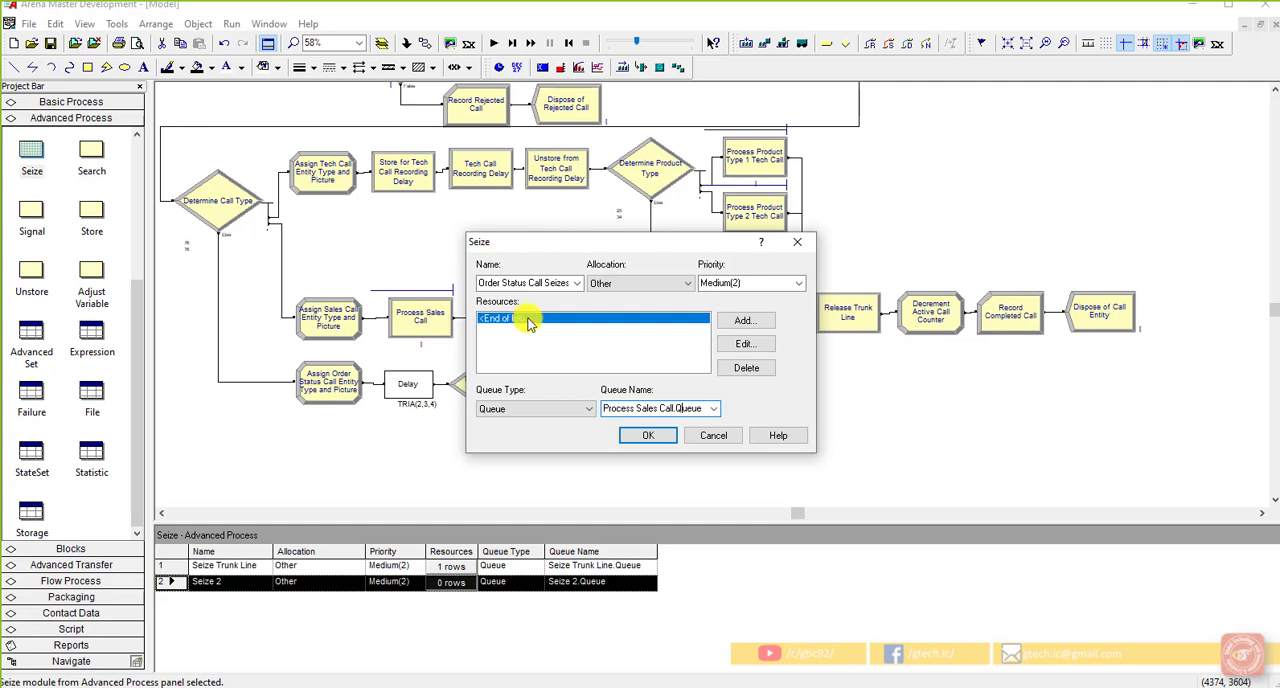
Step: Add the Sales resource to the Order Status Call Seizes Sales Person module, accept its settings and save the model
{"action": "left_click", "coordinate": [744, 321]}
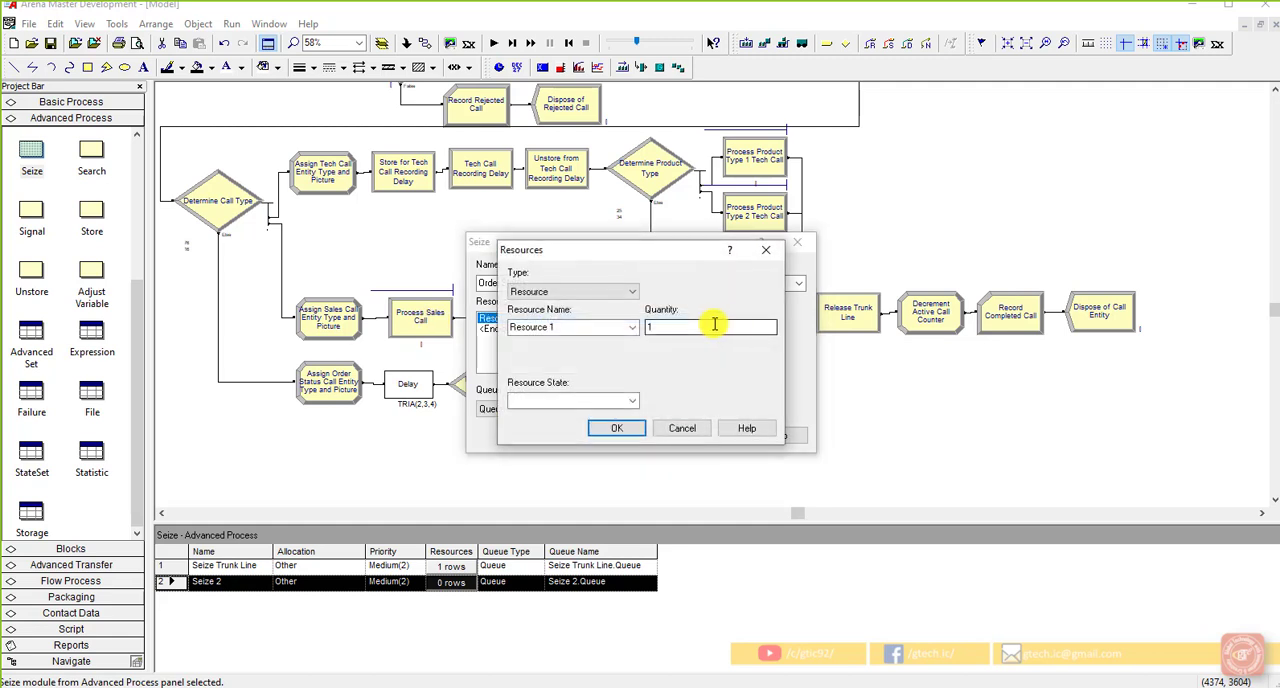
{"action": "left_click", "coordinate": [632, 327]}
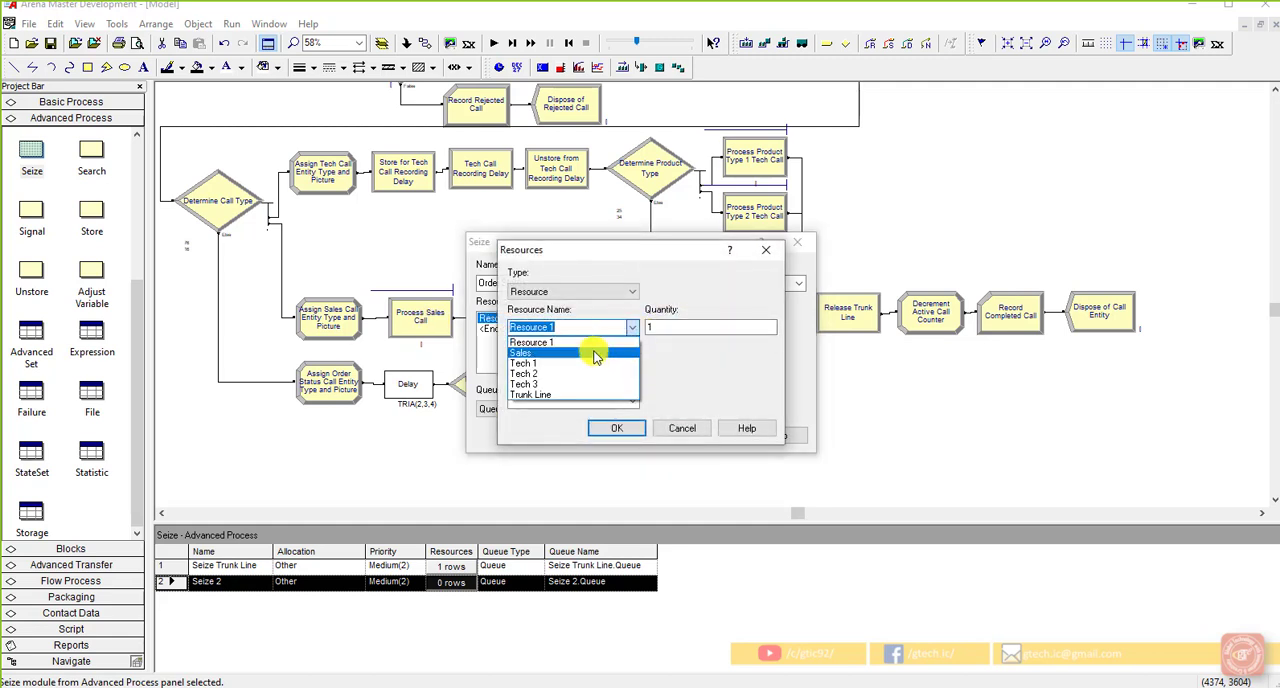
{"action": "left_click", "coordinate": [596, 355]}
{"action": "left_click", "coordinate": [618, 429]}
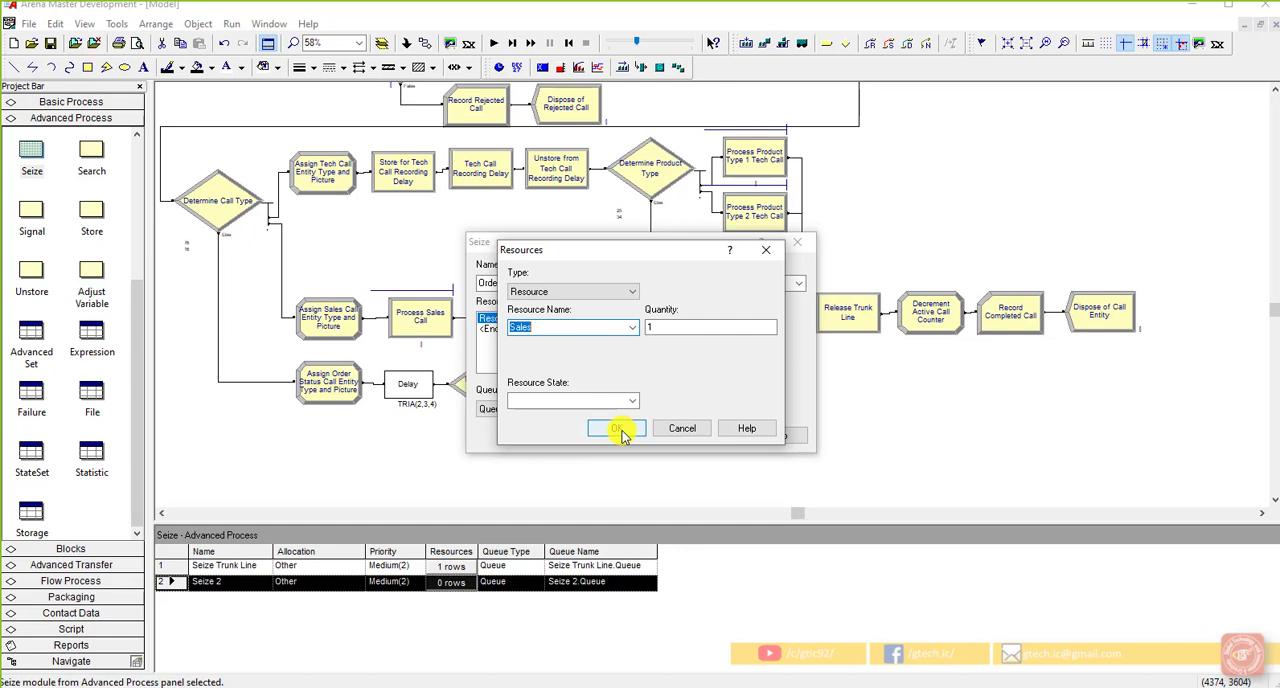
{"action": "left_click", "coordinate": [620, 430]}
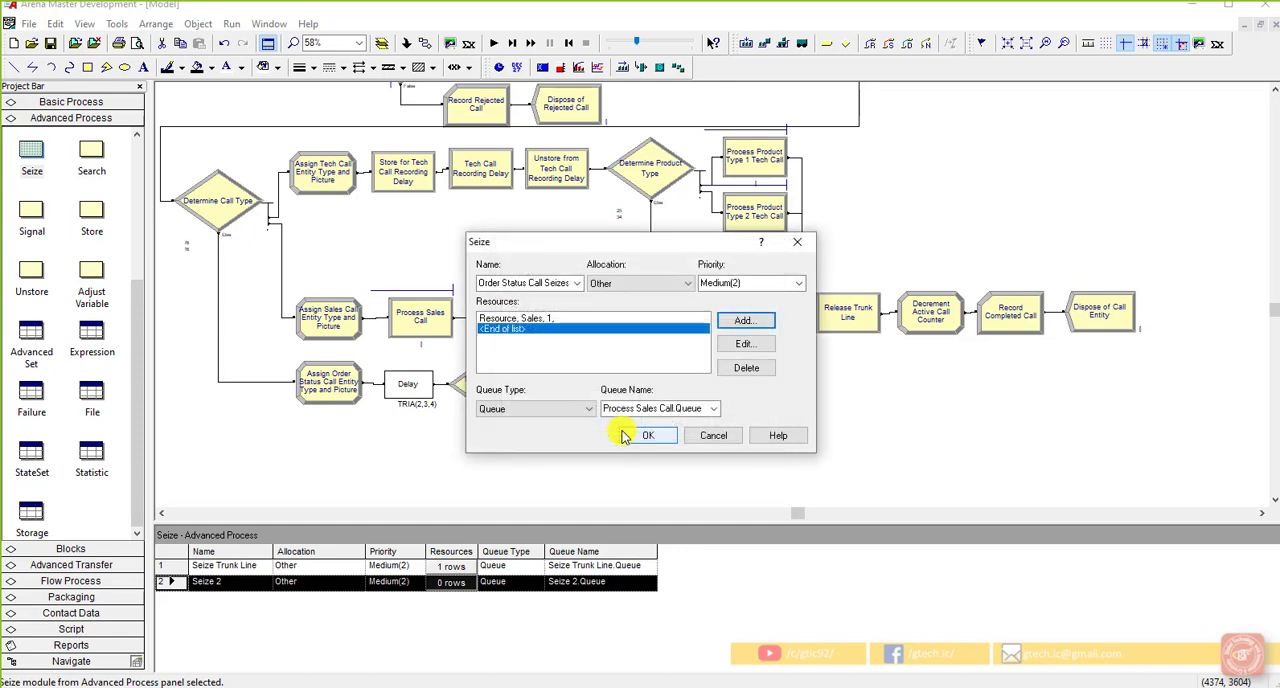
{"action": "left_click", "coordinate": [547, 287]}
{"action": "left_click", "coordinate": [547, 287]}
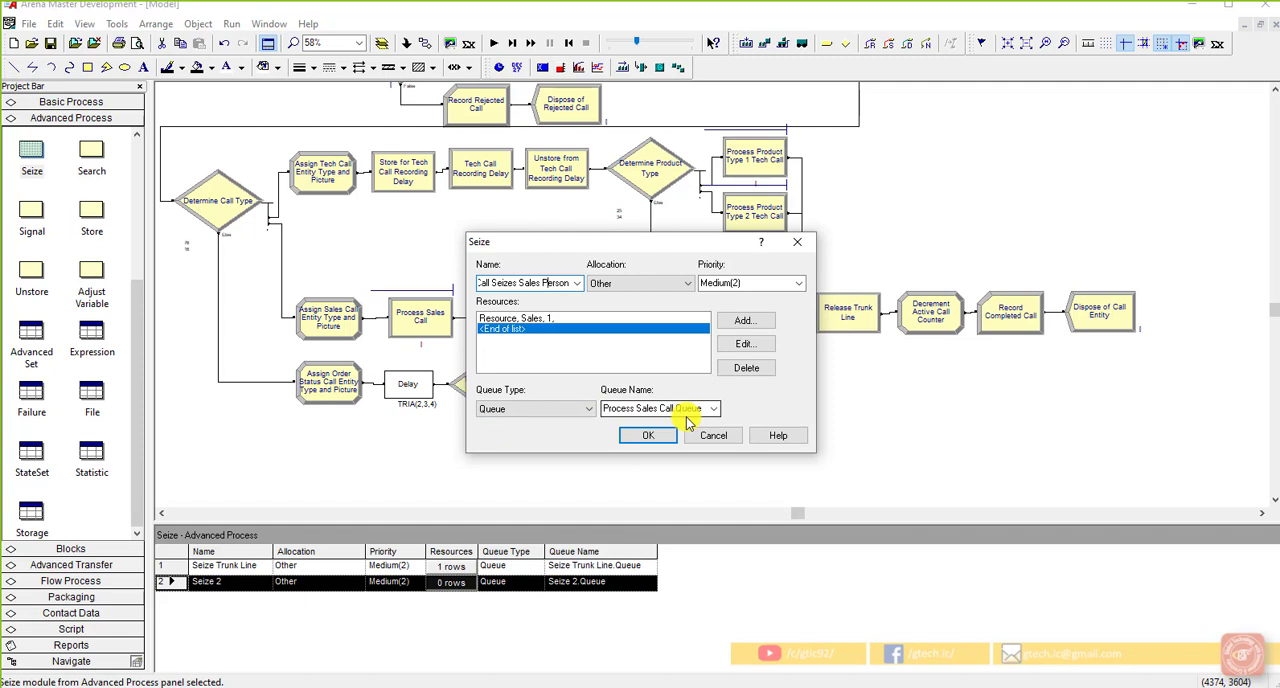
{"action": "left_click", "coordinate": [647, 435]}
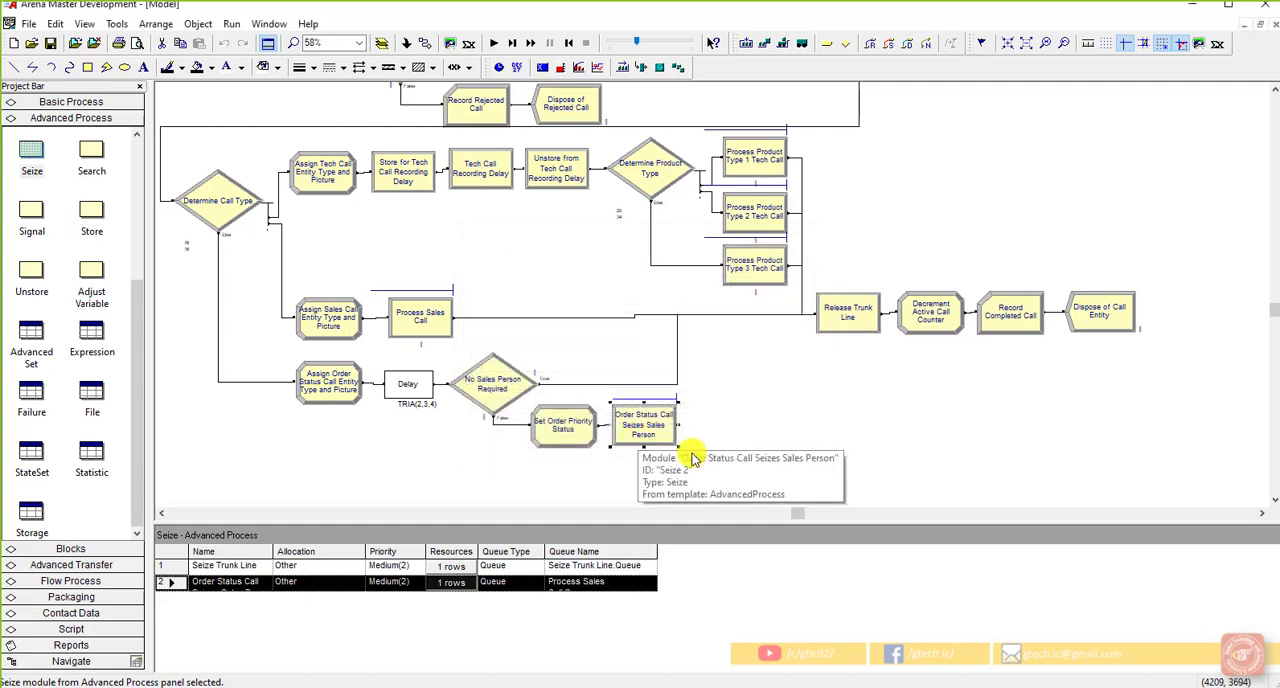
{"action": "left_click", "coordinate": [50, 43]}
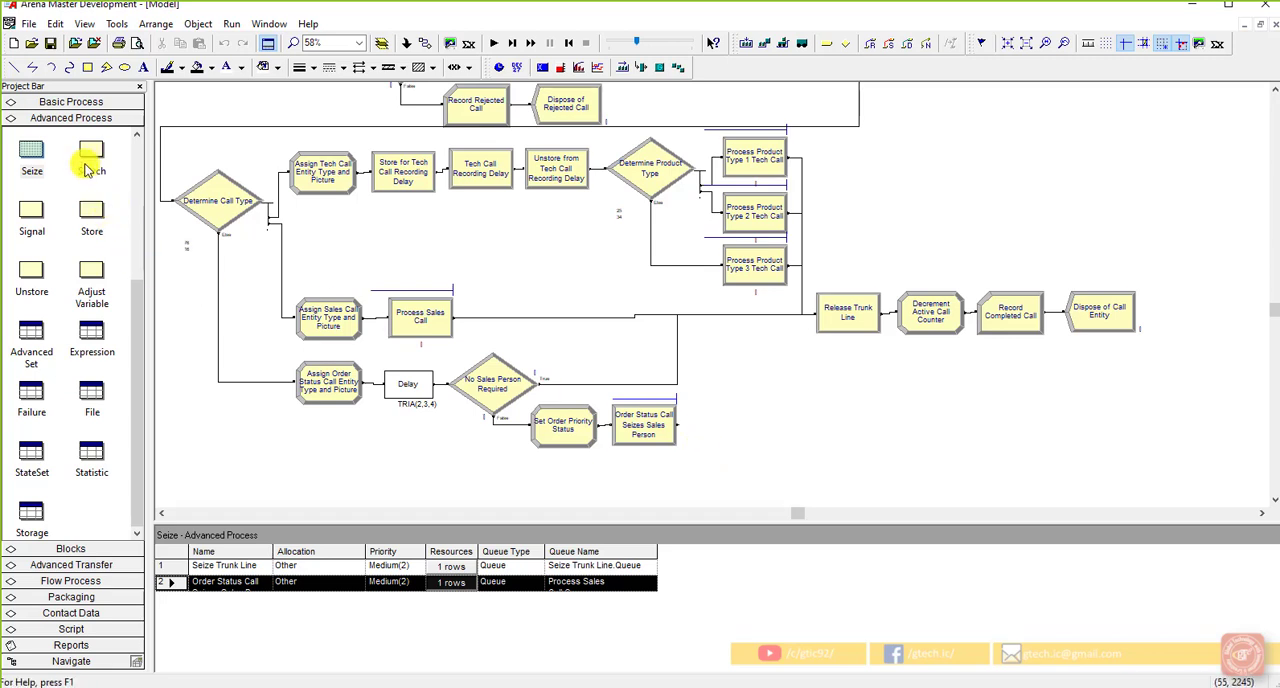
Step: Place an Advanced Process Delay module connected after Order Status Call Seizes Sales Person
{"action": "scroll", "coordinate": [30, 253], "scroll_direction": "up", "scroll_amount": 4}
{"action": "left_click_drag", "start_coordinate": [31, 150], "coordinate": [697, 428]}
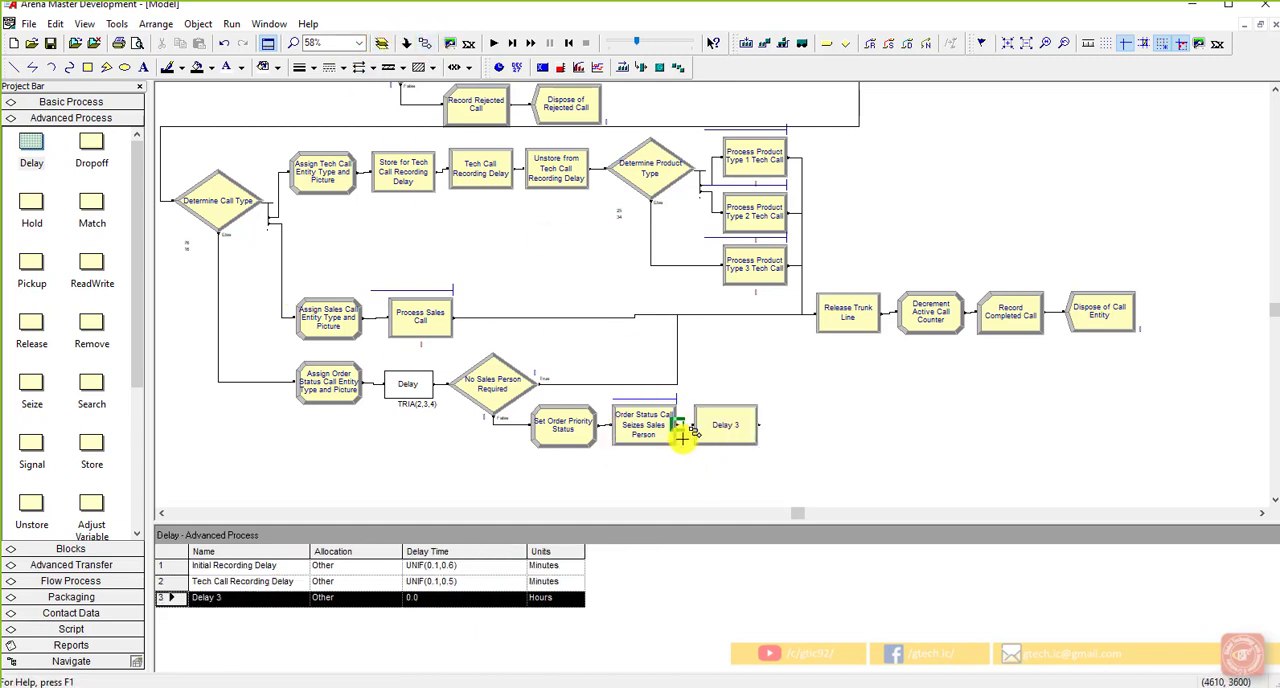
{"action": "right_click", "coordinate": [727, 425]}
{"action": "right_click", "coordinate": [727, 421]}
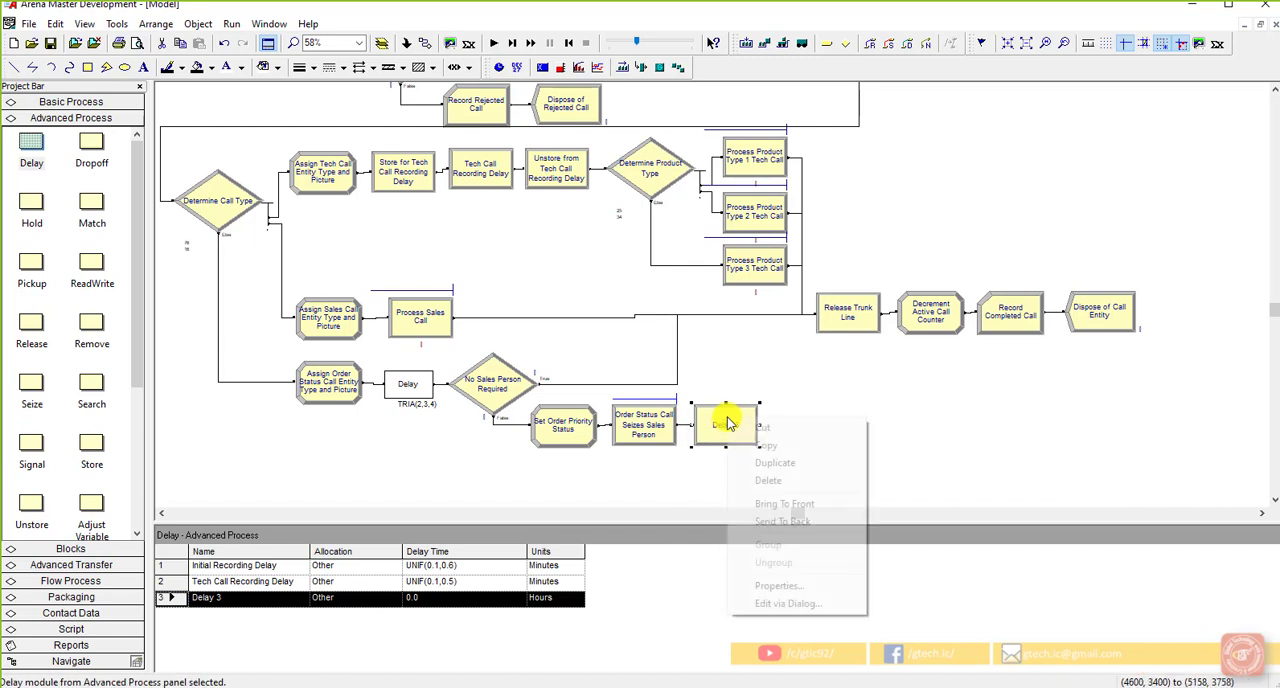
{"action": "right_click", "coordinate": [714, 402]}
{"action": "left_click", "coordinate": [699, 413]}
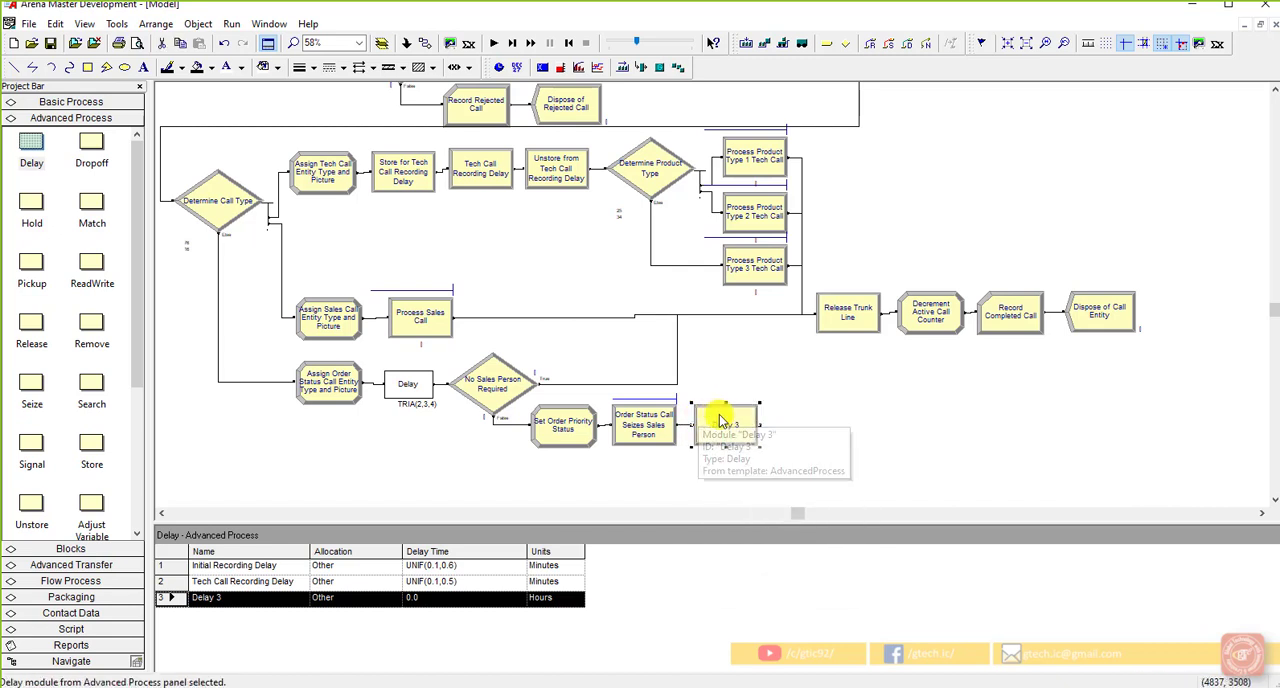
Step: Name the new Delay module Delay for Order Status Conversation With Sales Person
{"action": "double_click", "coordinate": [723, 421]}
{"action": "left_click", "coordinate": [596, 329]}
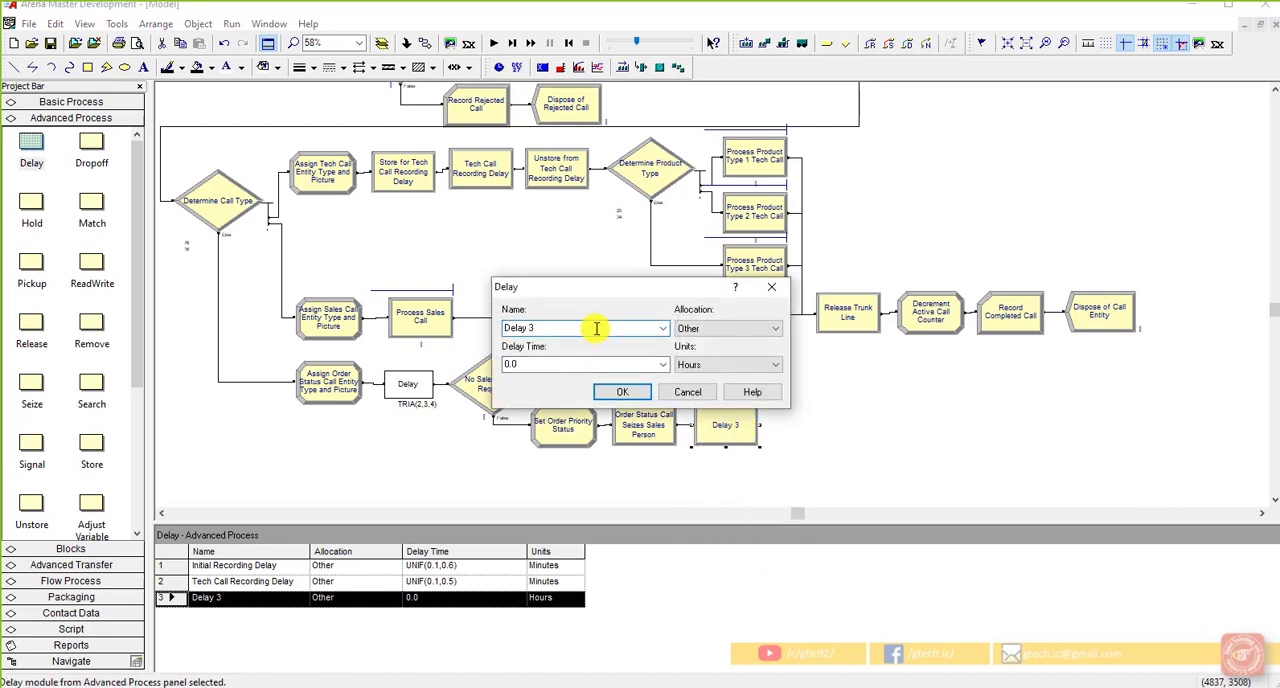
{"action": "key", "text": "BackSpace"}
{"action": "type", "text": "for Order Status Conversation With"}
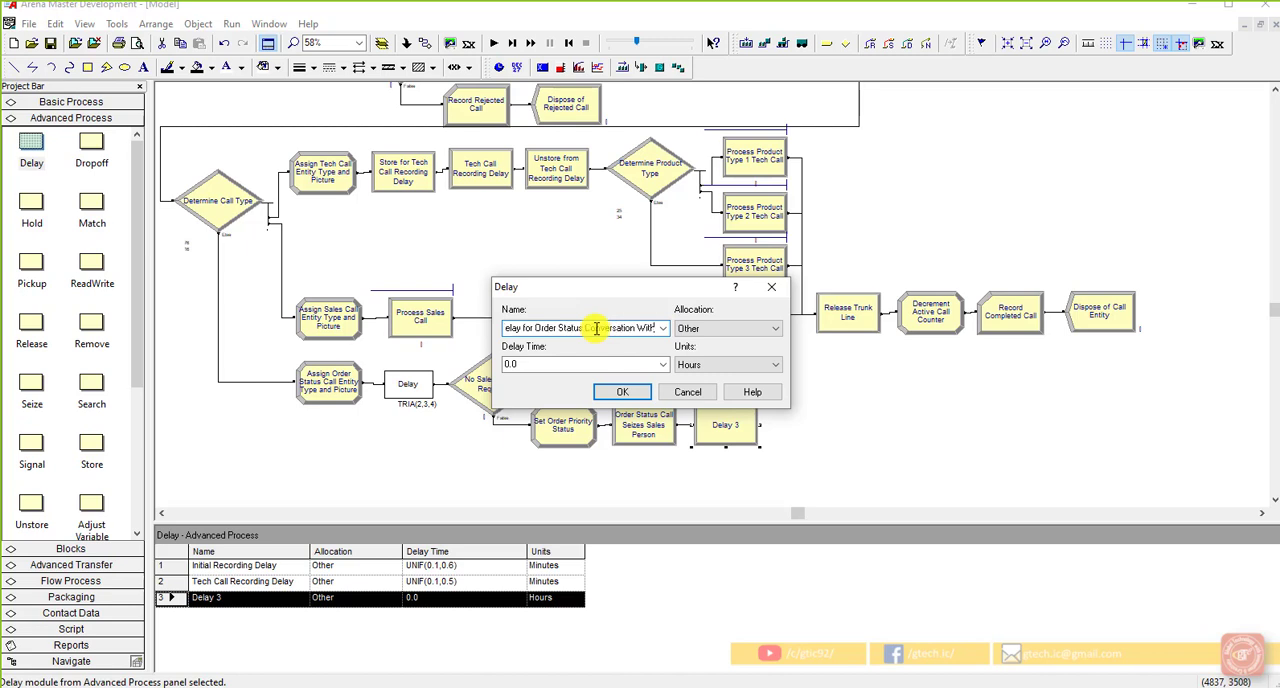
{"action": "type", "text": " Sales Person"}
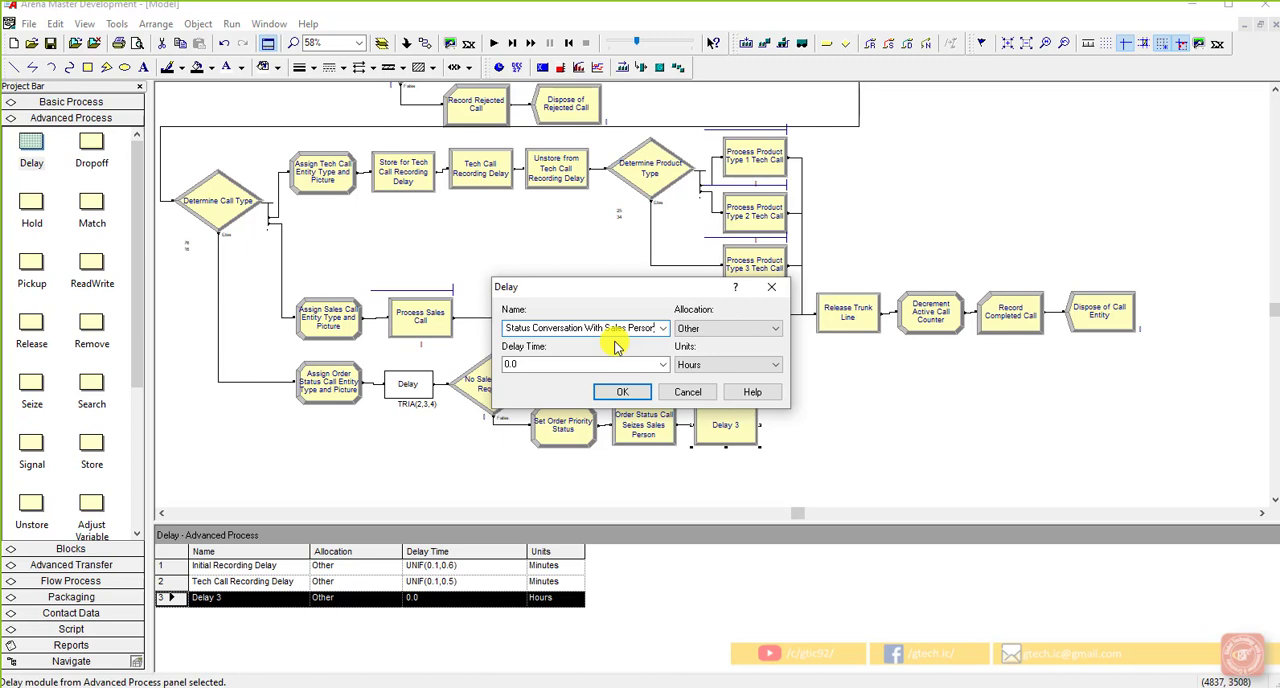
Step: Build a triangular delay time expression with minimum 2, most likely 3 and maximum 4 for the order status conversation delay
{"action": "key", "text": "Tab"}
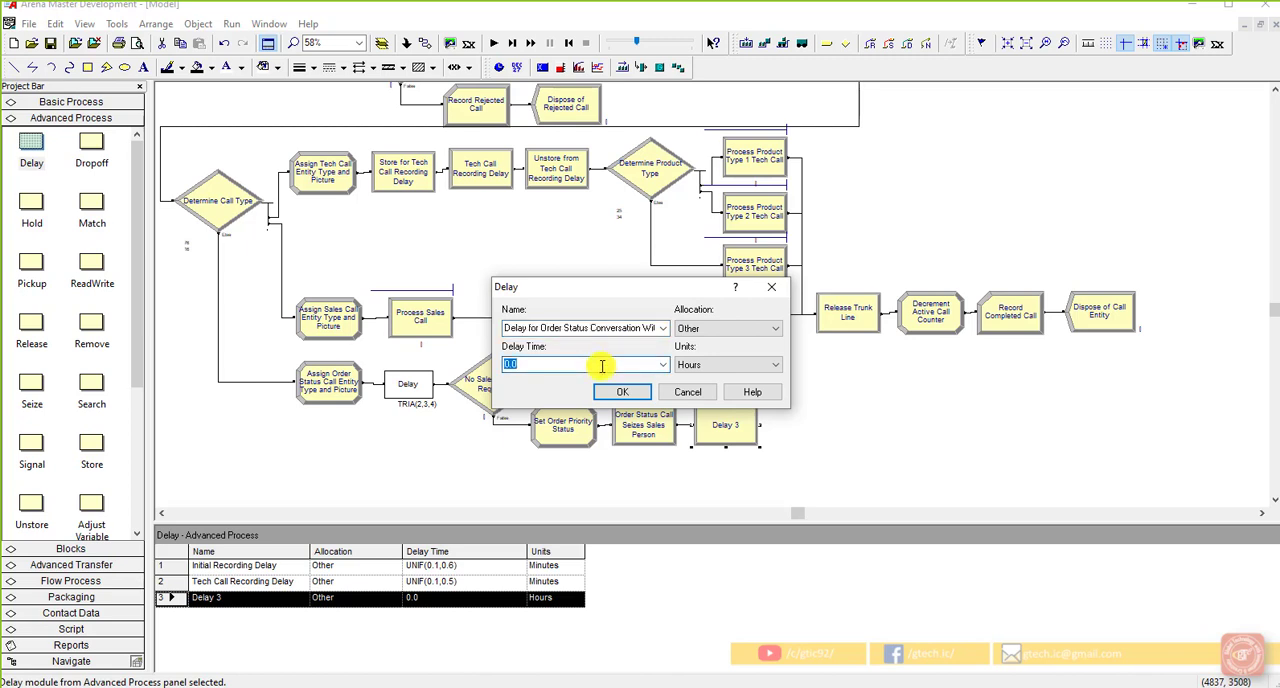
{"action": "right_click", "coordinate": [602, 366]}
{"action": "left_click", "coordinate": [663, 491]}
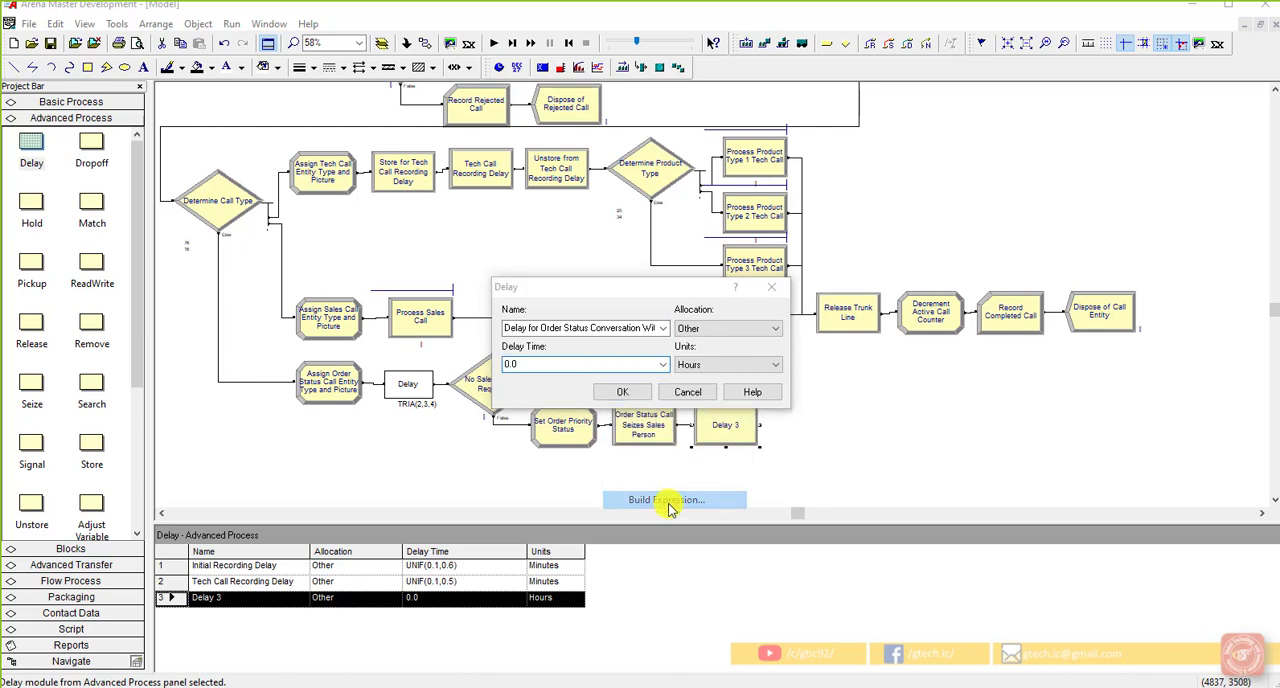
{"action": "double_click", "coordinate": [527, 331]}
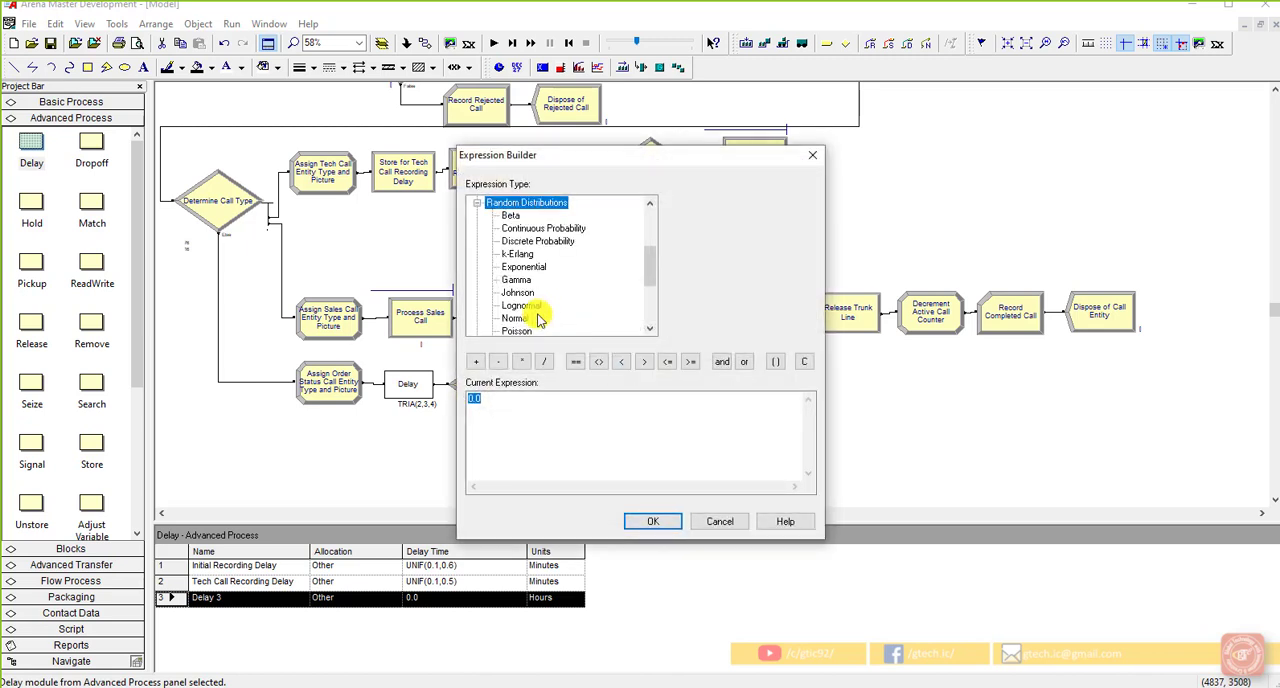
{"action": "scroll", "coordinate": [538, 320], "scroll_direction": "down", "scroll_amount": 3}
{"action": "left_click", "coordinate": [520, 228]}
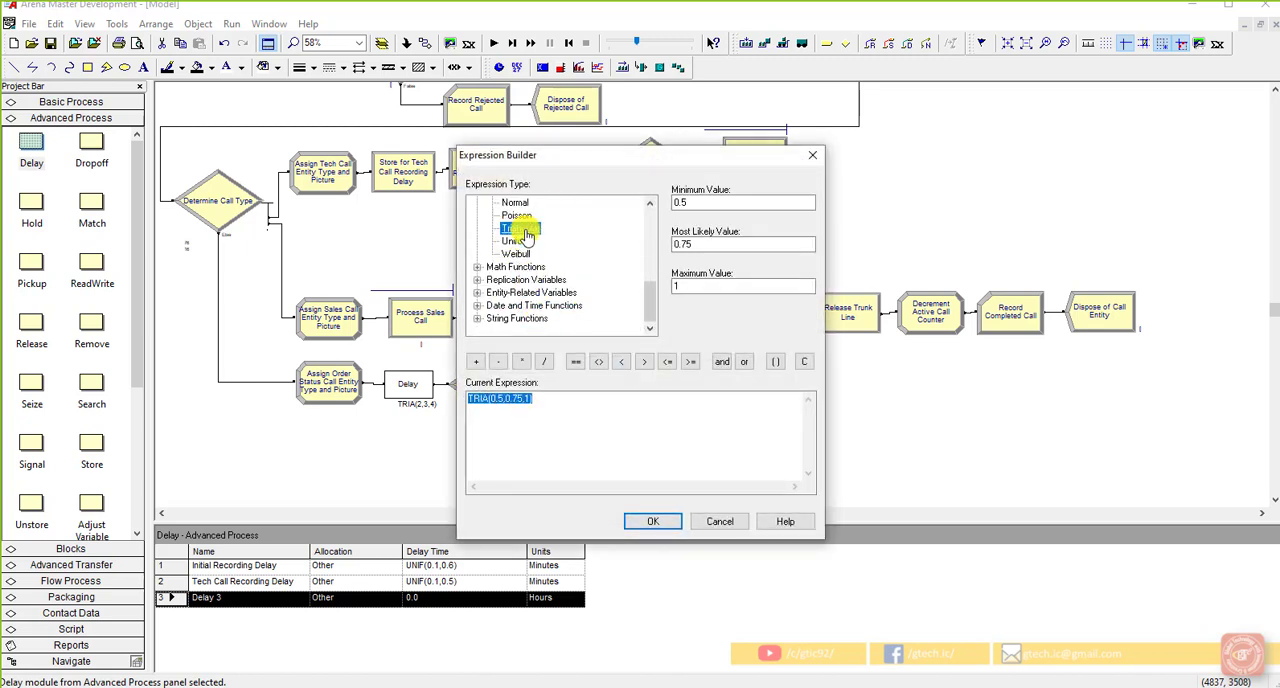
{"action": "left_click", "coordinate": [723, 203]}
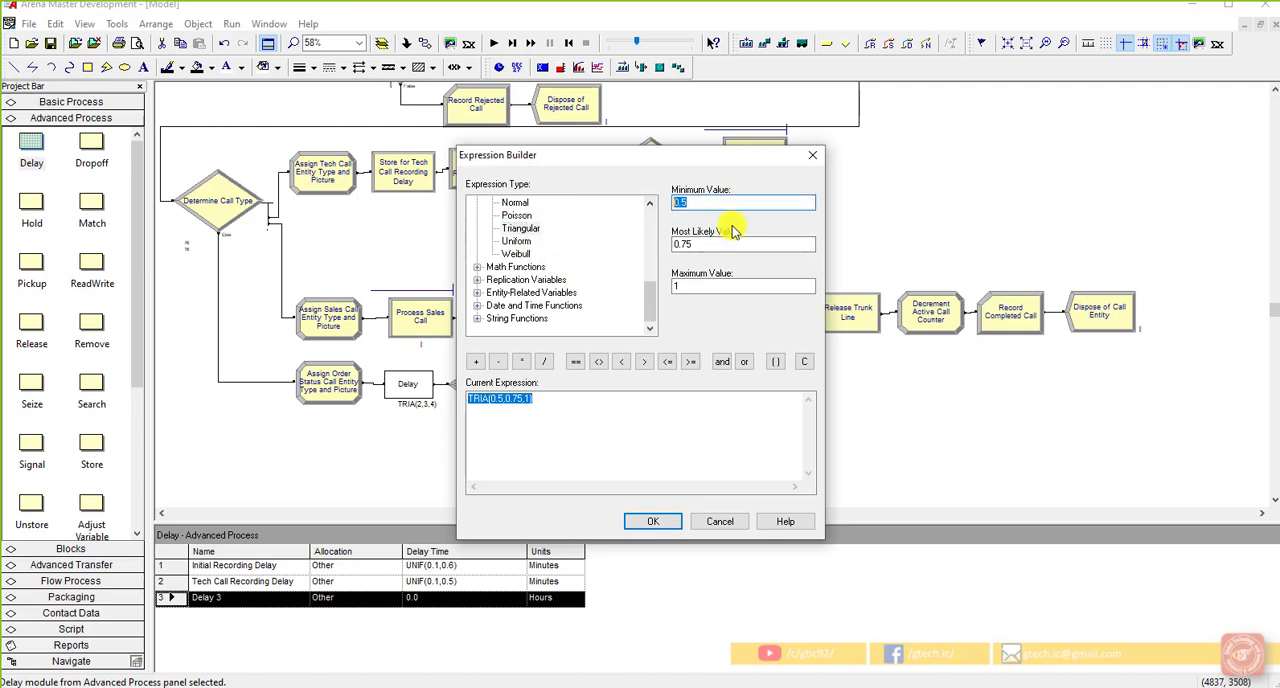
{"action": "type", "text": "2"}
{"action": "key", "text": "Tab"}
{"action": "type", "text": "3"}
{"action": "key", "text": "Tab"}
{"action": "type", "text": "4"}
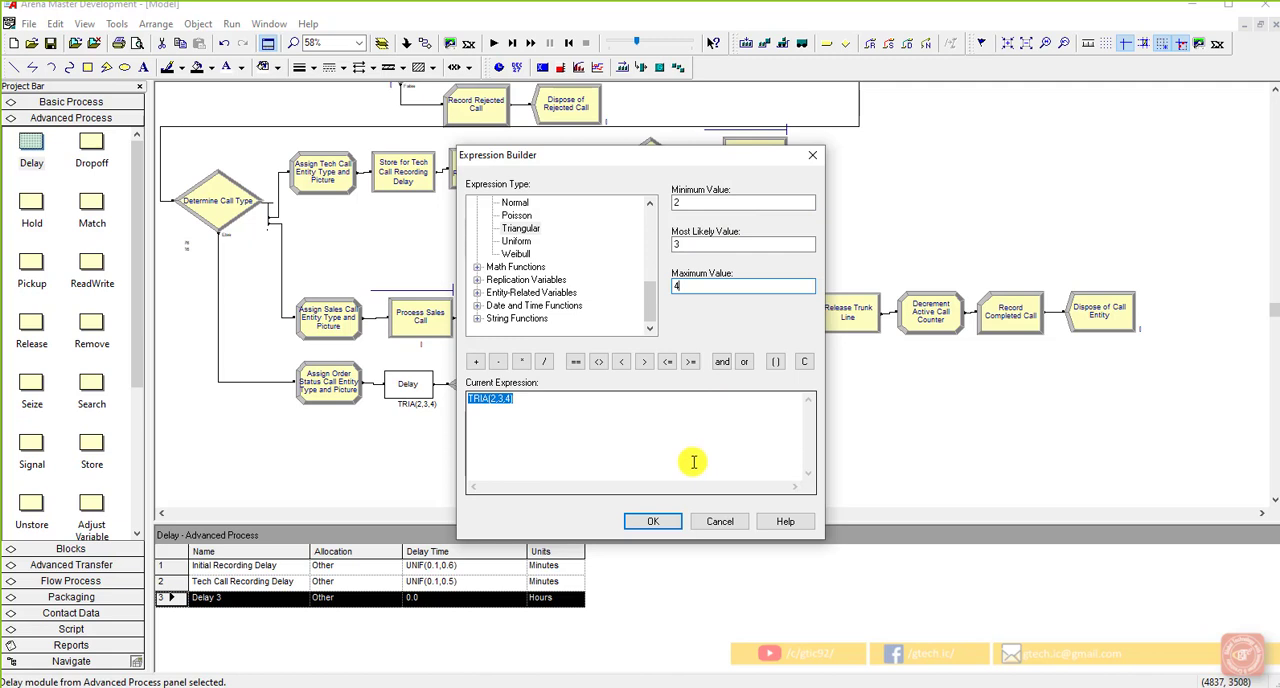
{"action": "left_click", "coordinate": [660, 520]}
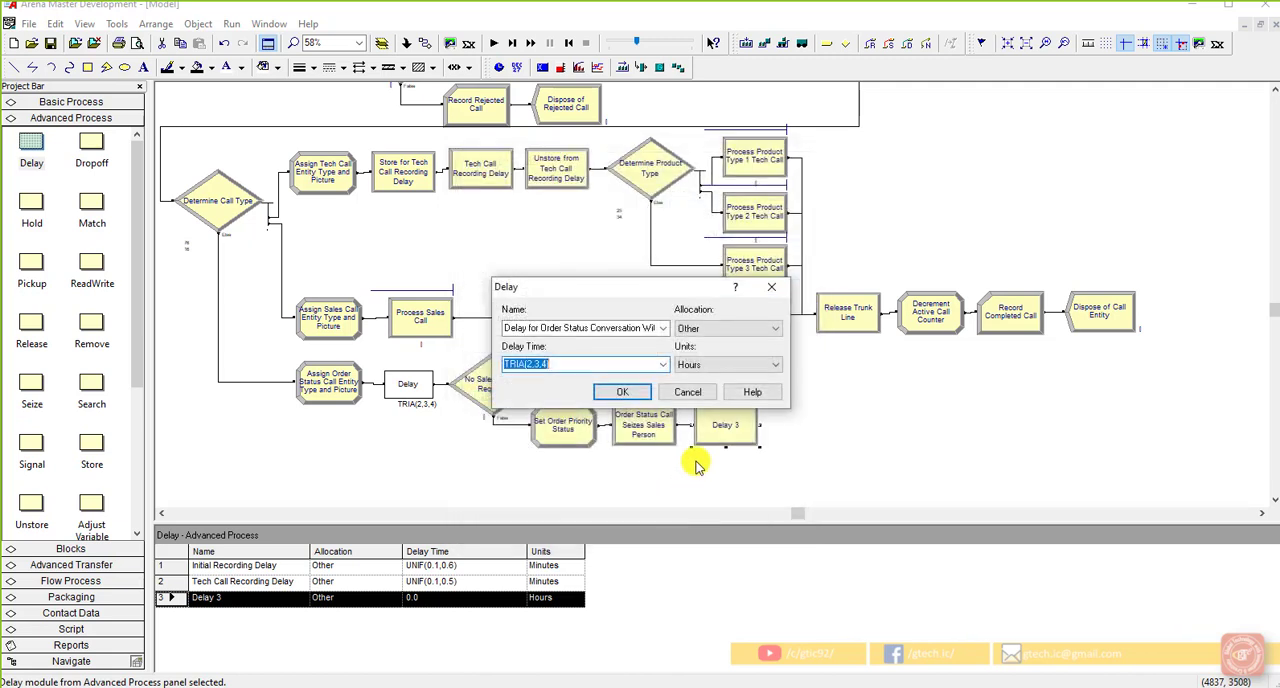
Step: Set the order status conversation delay's units to Minutes and accept the module settings
{"action": "left_click", "coordinate": [743, 364]}
{"action": "left_click", "coordinate": [743, 390]}
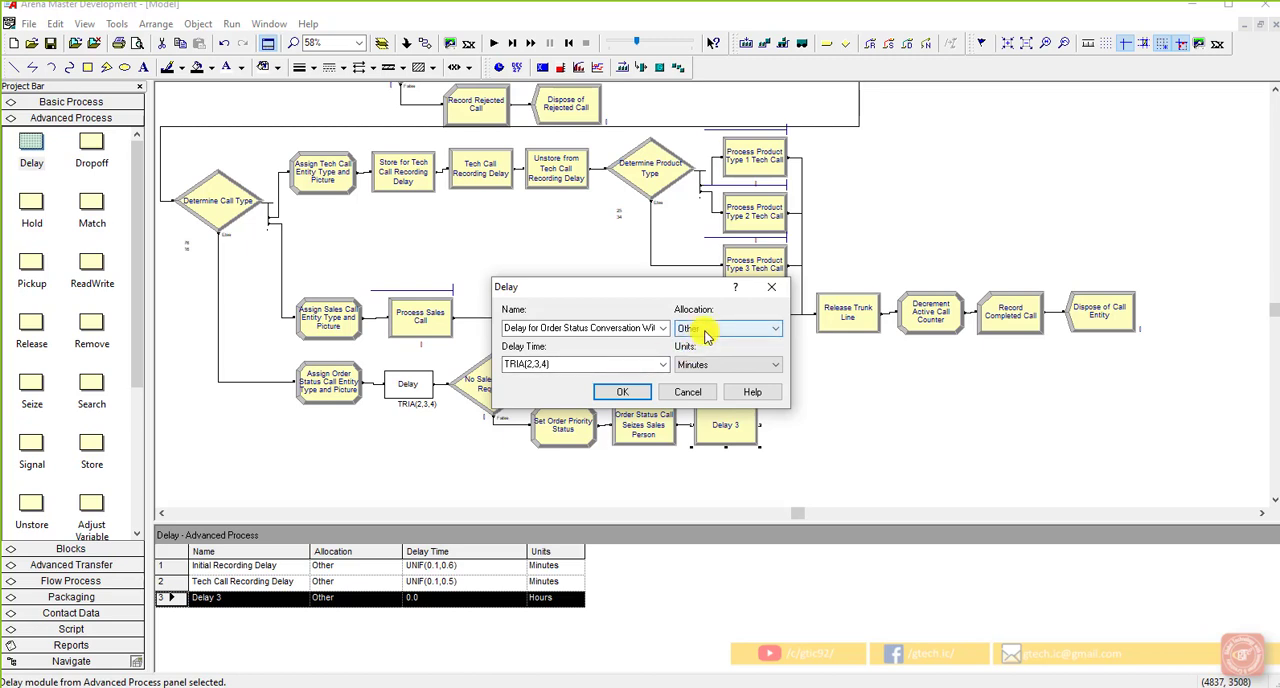
{"action": "left_click", "coordinate": [634, 391]}
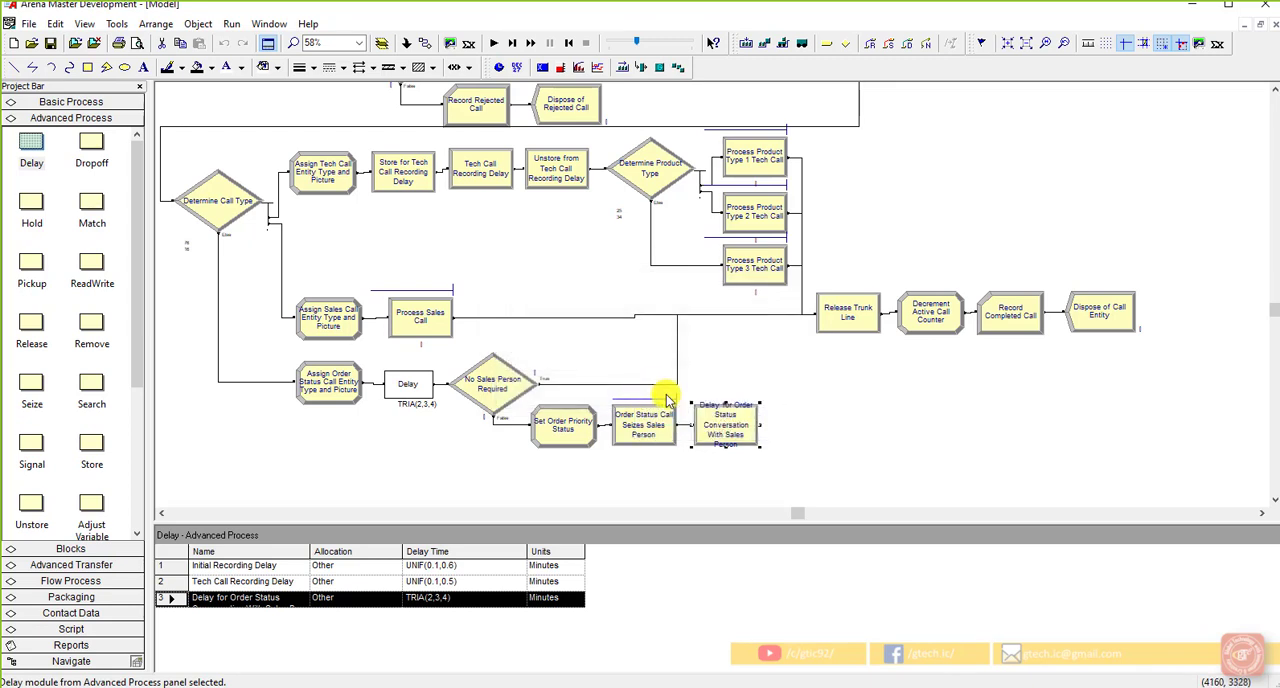
{"action": "left_click", "coordinate": [982, 426]}
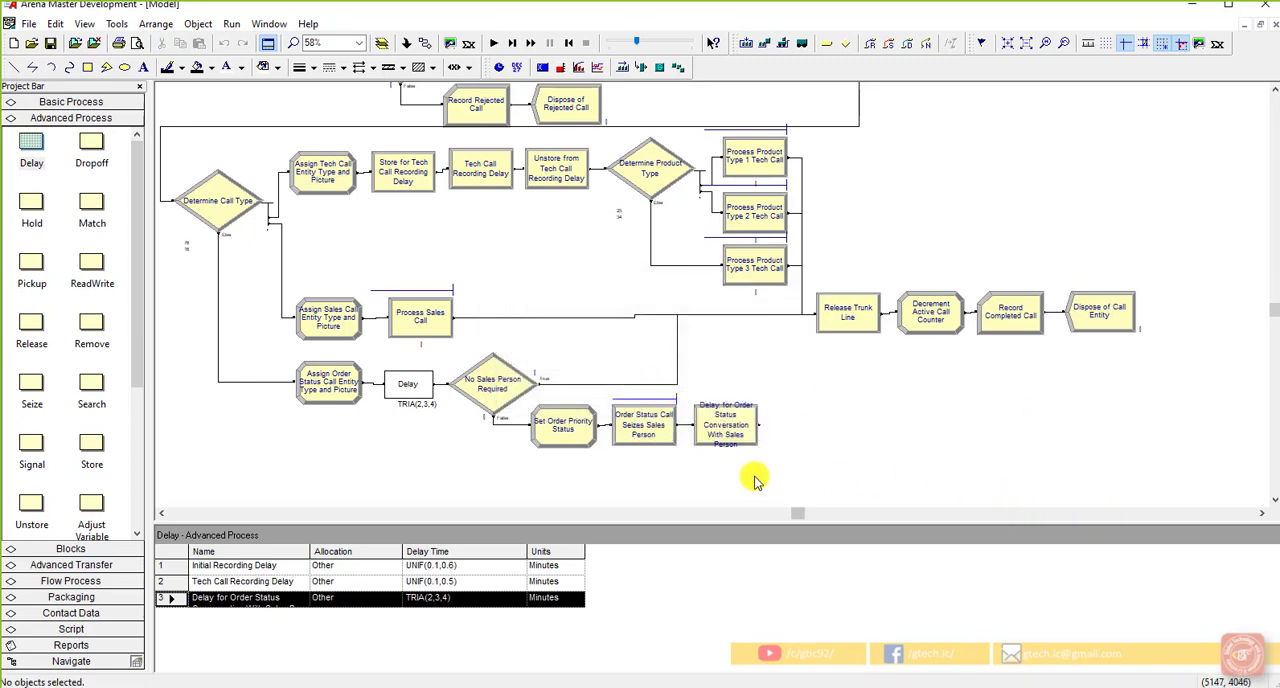
Step: Place an Advanced Process Release module connected after Delay for Order Status Conversation With Sales Person
{"action": "left_click", "coordinate": [728, 430]}
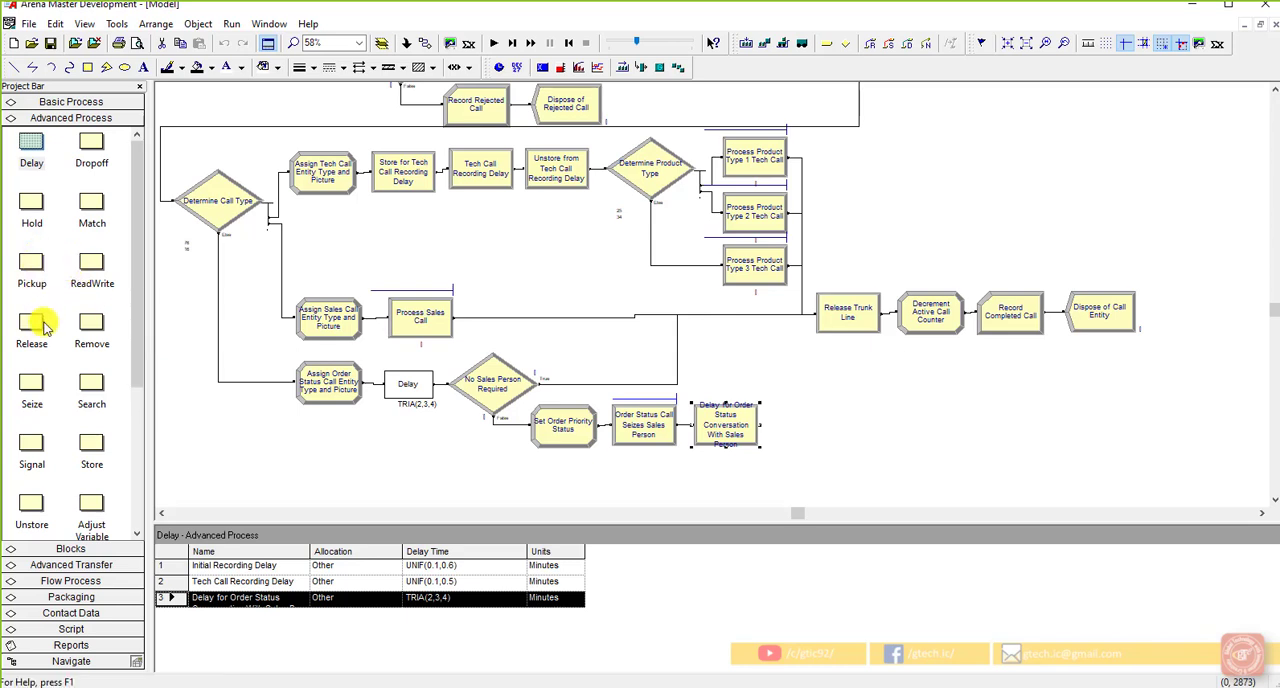
{"action": "left_click_drag", "start_coordinate": [33, 325], "coordinate": [778, 434]}
{"action": "right_click", "coordinate": [788, 432]}
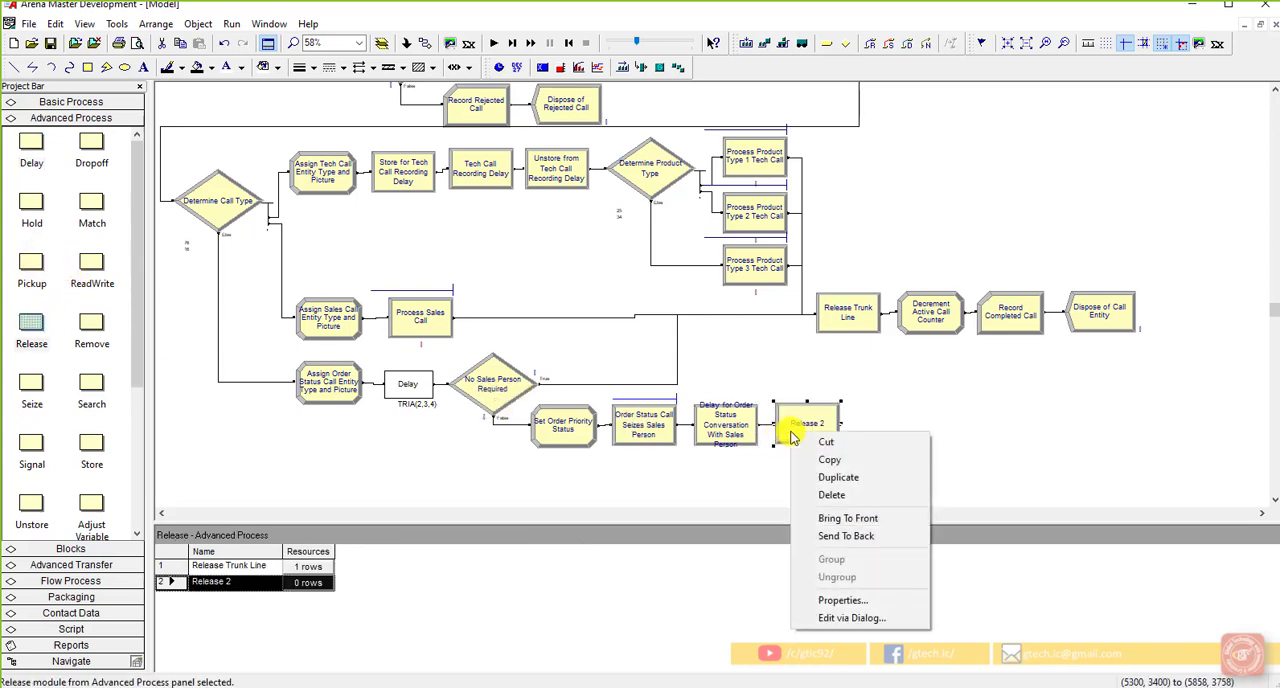
{"action": "left_click", "coordinate": [790, 430]}
Step: Name the new Release module Order Status Call Relases Sales Person
{"action": "double_click", "coordinate": [790, 428]}
{"action": "left_click", "coordinate": [592, 307]}
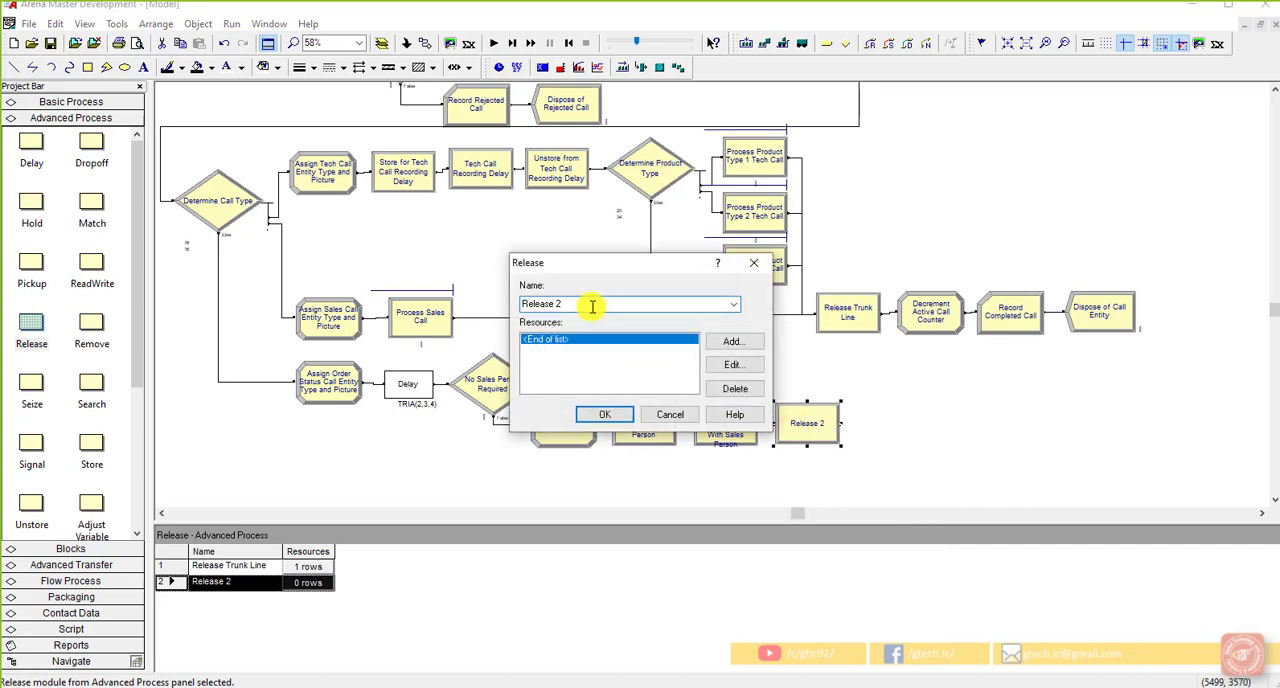
{"action": "key", "text": "BackSpace"}
{"action": "key", "text": "BackSpace"}
{"action": "key", "text": "BackSpace"}
{"action": "key", "text": "BackSpace"}
{"action": "key", "text": "BackSpace"}
{"action": "key", "text": "BackSpace"}
{"action": "key", "text": "BackSpace"}
{"action": "key", "text": "BackSpace"}
{"action": "key", "text": "BackSpace"}
{"action": "type", "text": "Order Status Call Teleases Sales Person"}
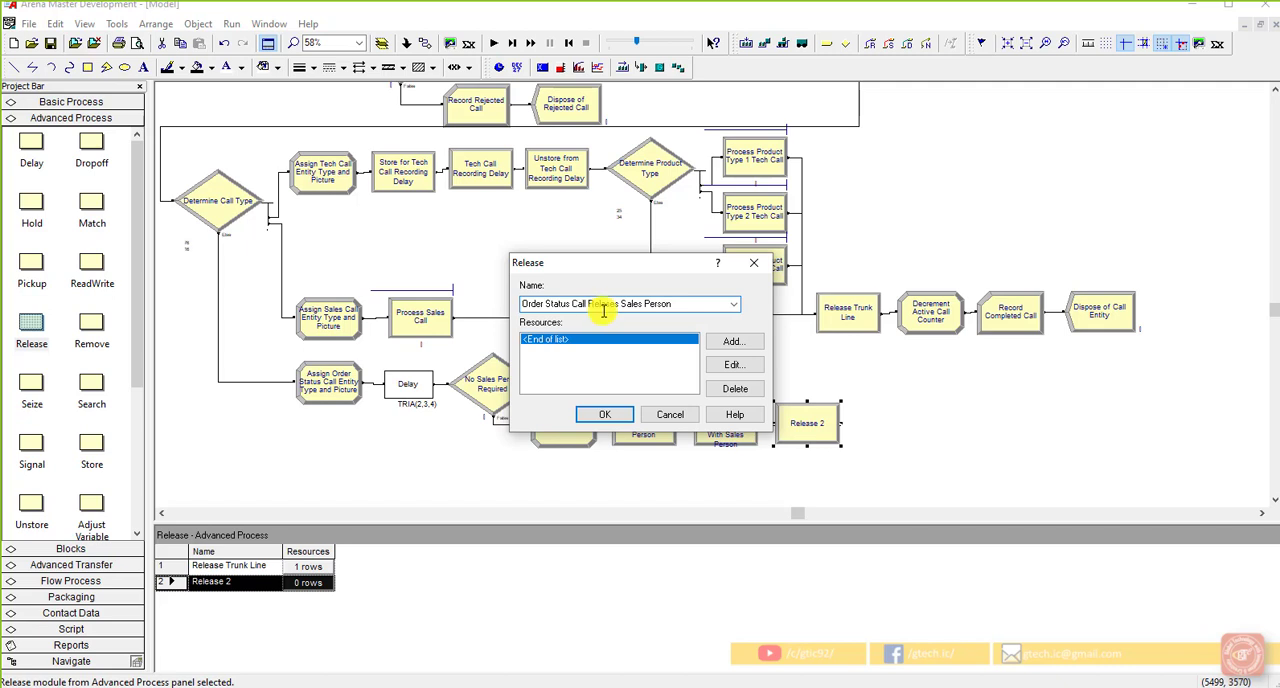
Step: Add the Sales resource to the order status Release module and accept its settings
{"action": "left_click", "coordinate": [733, 342]}
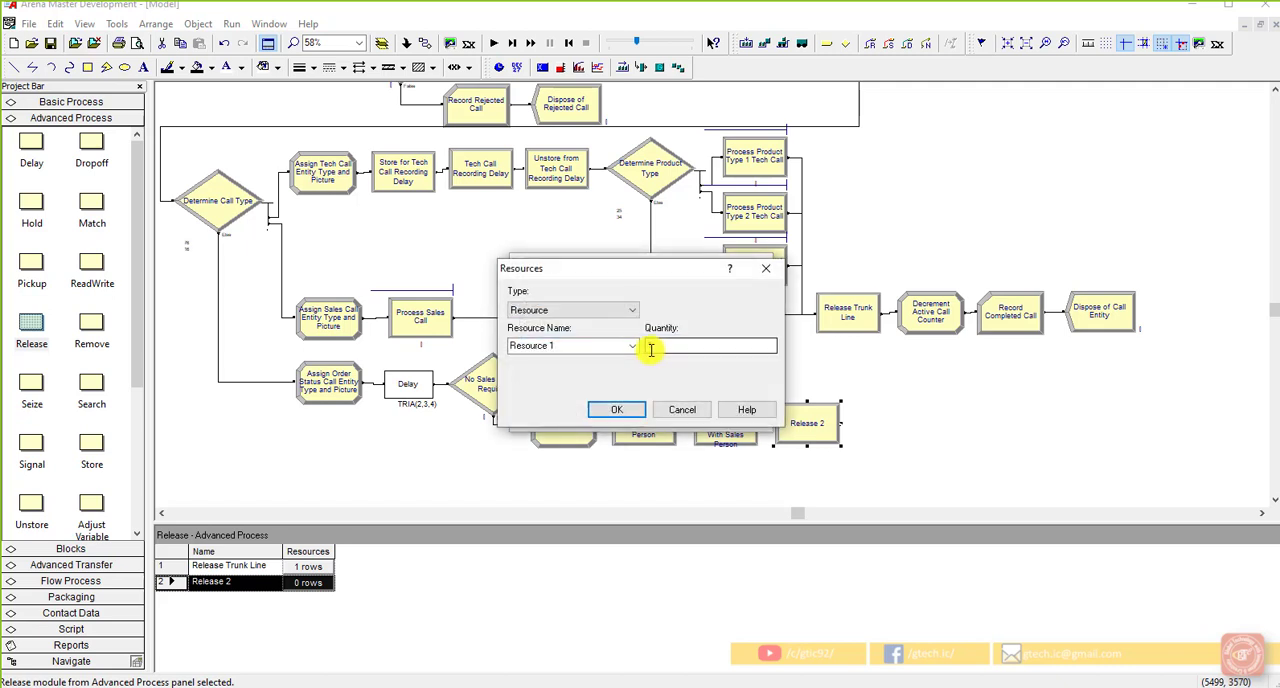
{"action": "left_click", "coordinate": [625, 345]}
{"action": "left_click", "coordinate": [625, 370]}
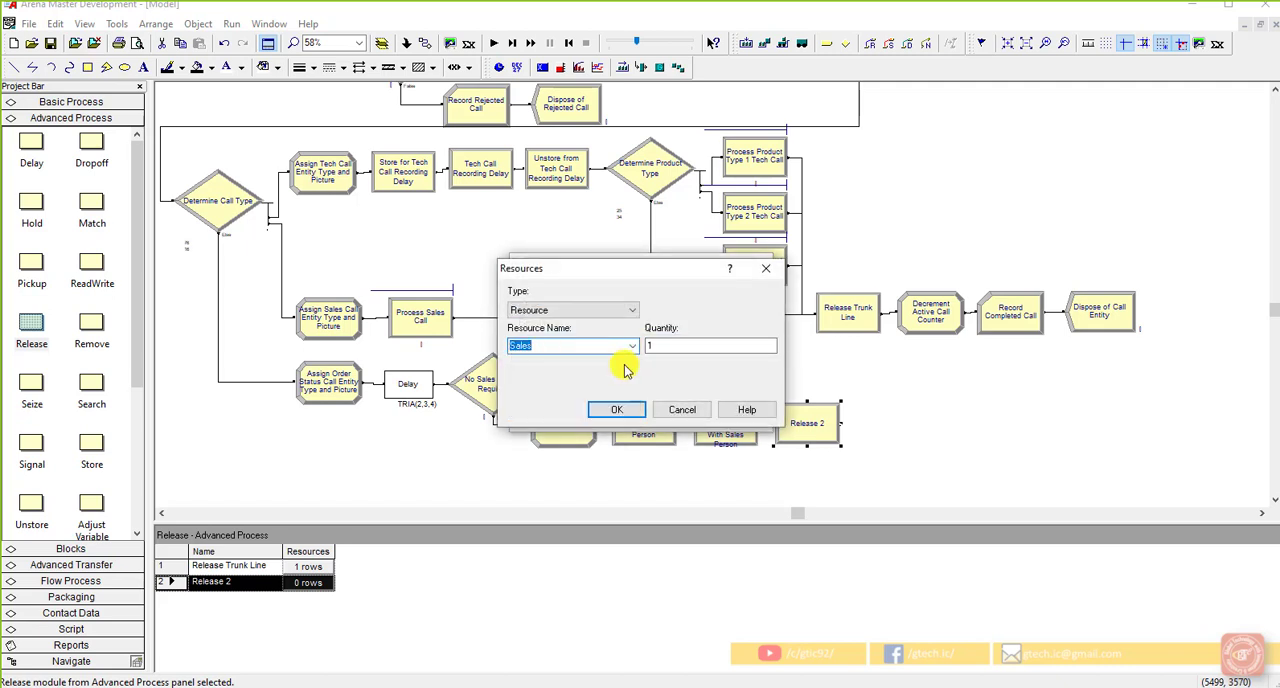
{"action": "left_click", "coordinate": [616, 409]}
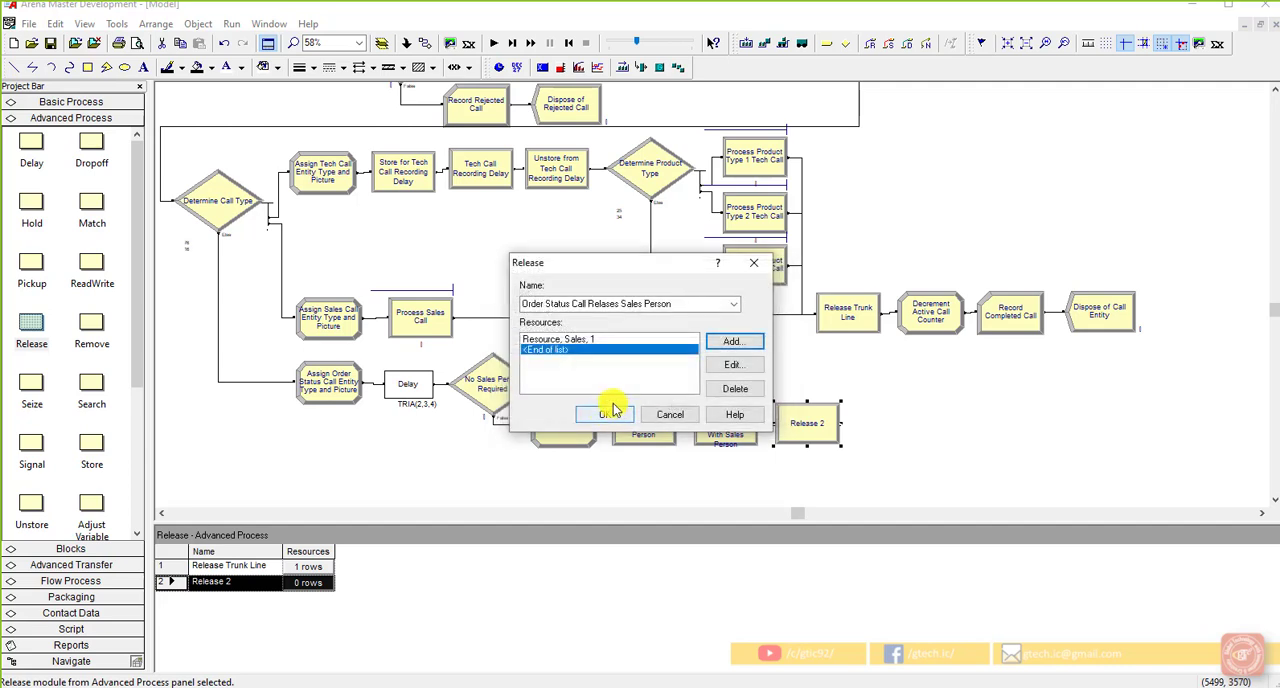
{"action": "left_click", "coordinate": [604, 414]}
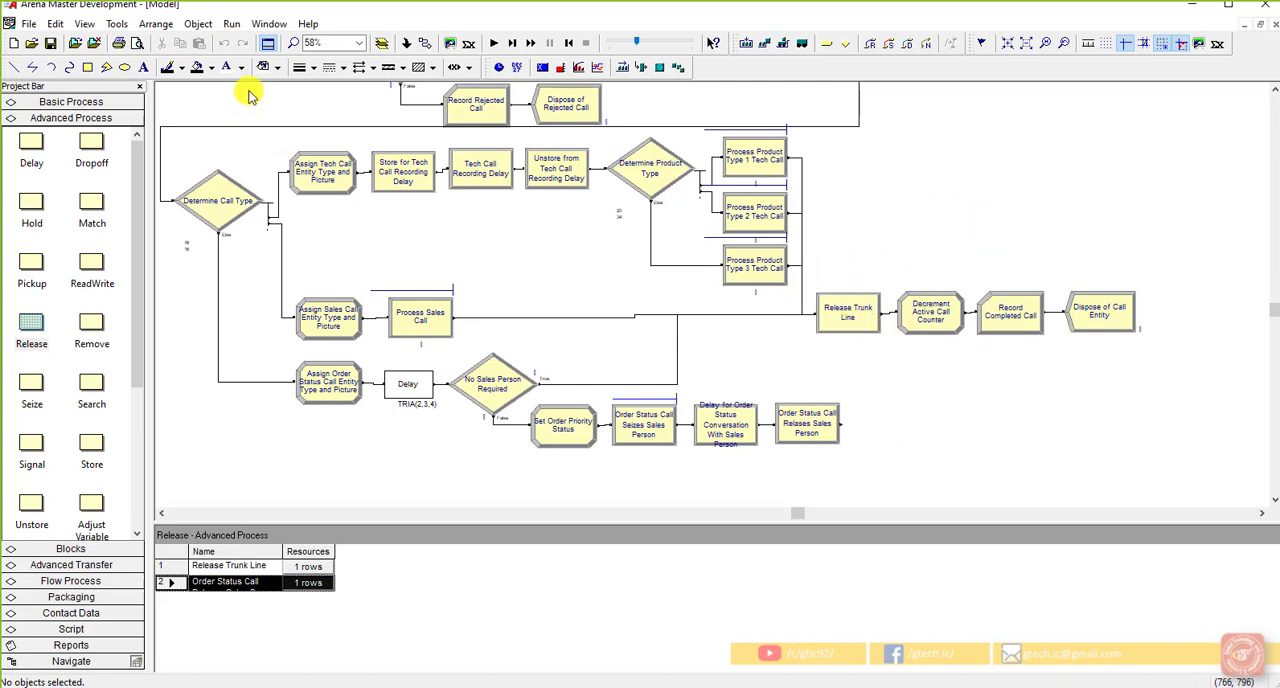
Step: Connect the order status sales person Release module to Release Trunk Line and save the model
{"action": "left_click", "coordinate": [408, 43]}
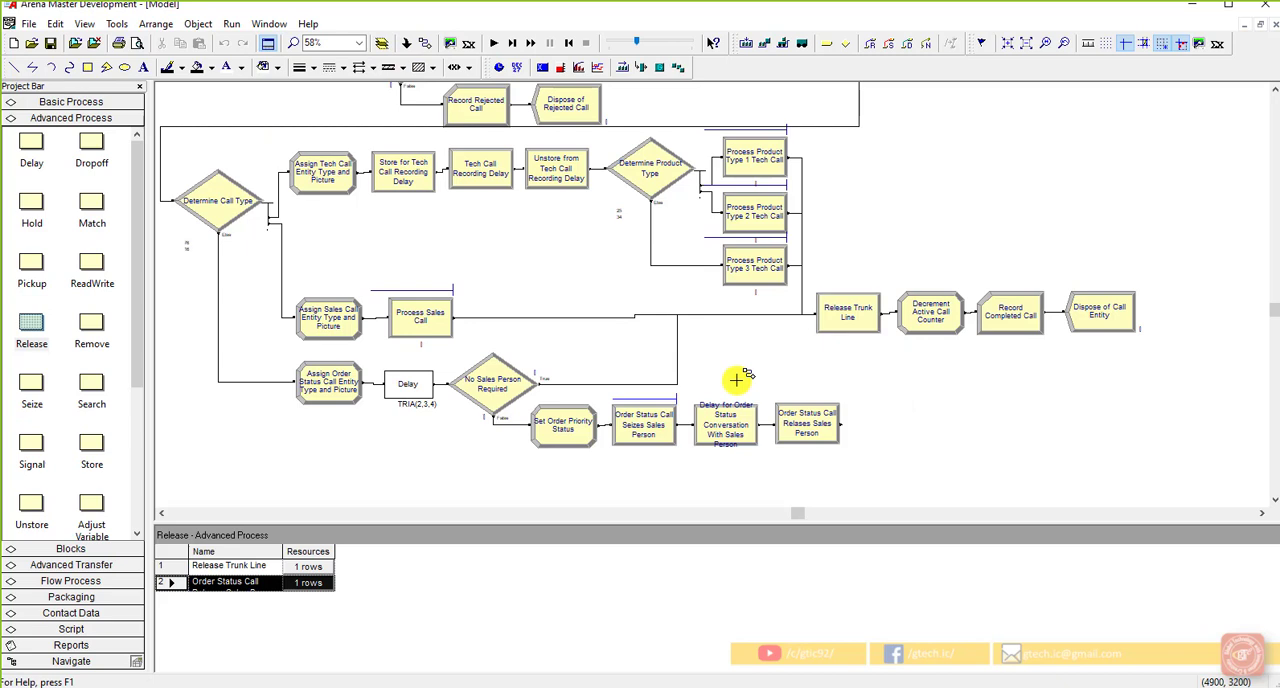
{"action": "left_click", "coordinate": [842, 424]}
{"action": "left_click", "coordinate": [817, 315]}
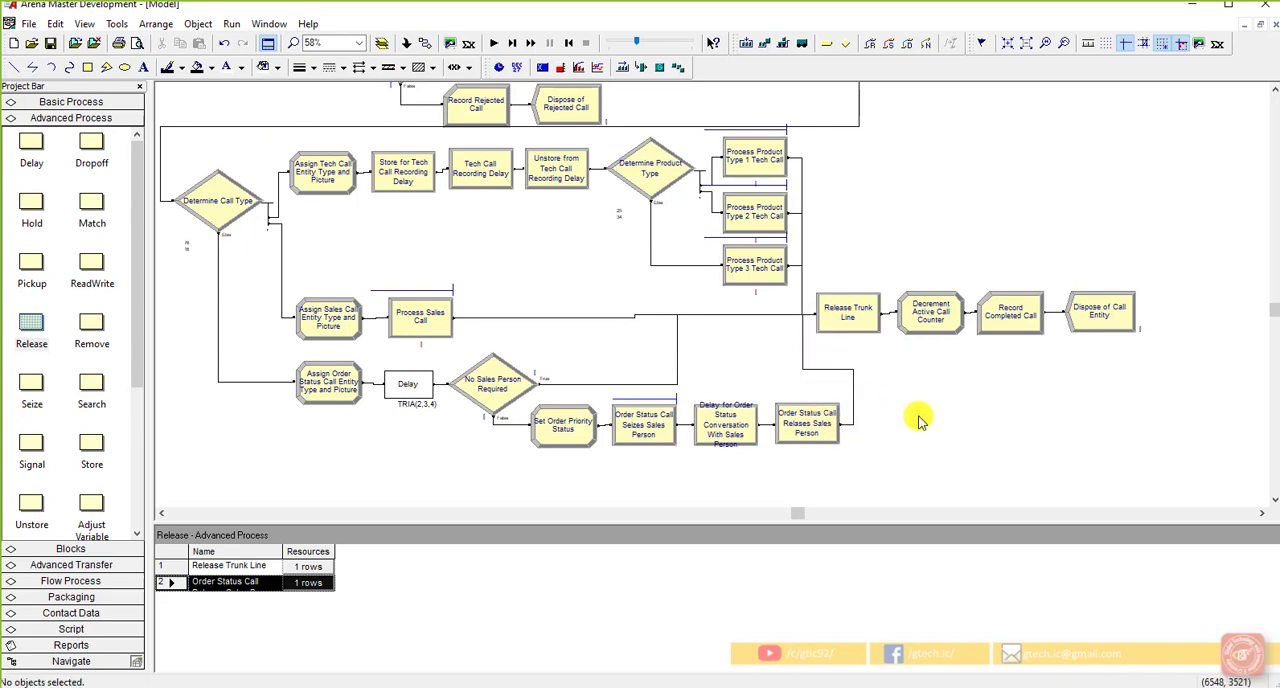
{"action": "left_click", "coordinate": [55, 44]}
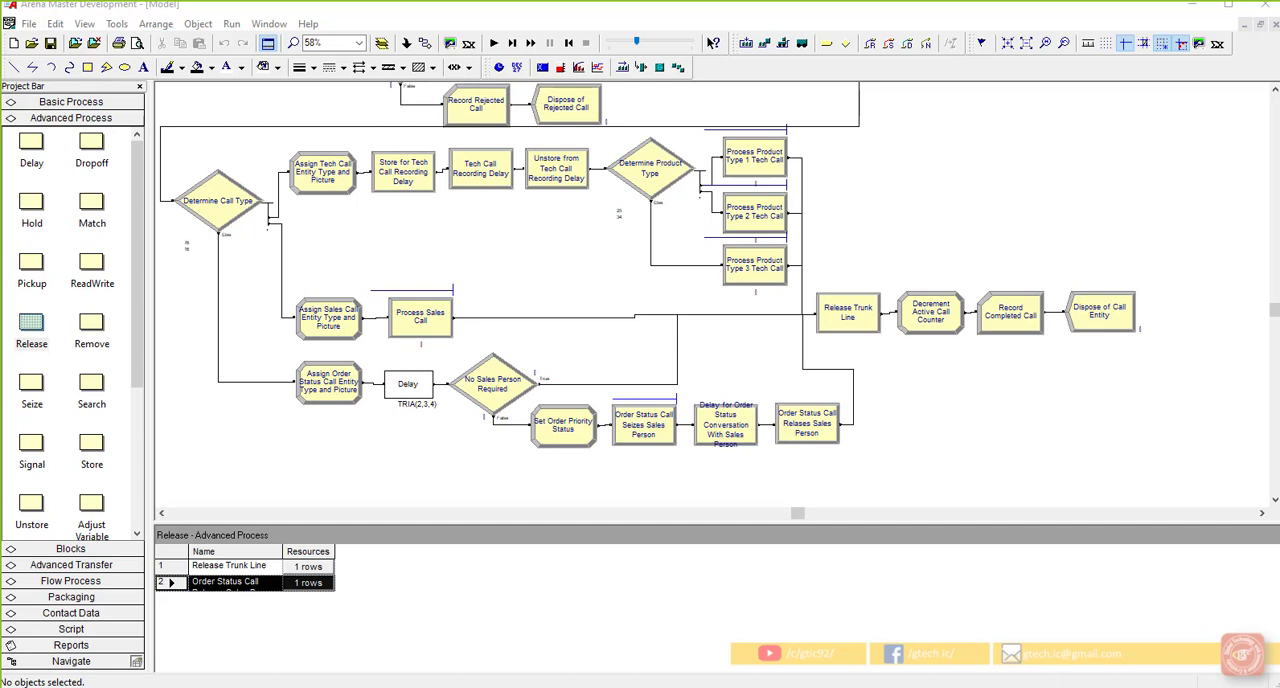
Step: Place connected Create, Assign and Dispose modules from Basic Process in the empty area above Release Trunk Line
{"action": "left_click", "coordinate": [66, 101]}
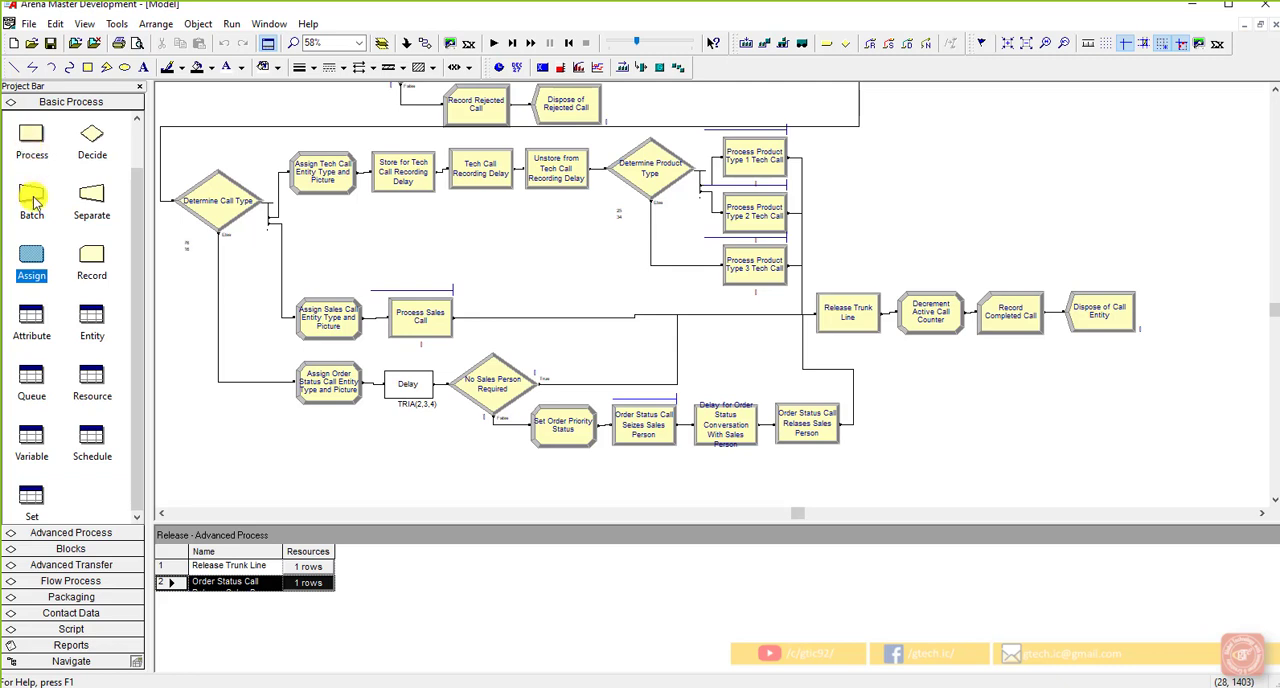
{"action": "scroll", "coordinate": [33, 172], "scroll_direction": "up", "scroll_amount": 1}
{"action": "left_click_drag", "start_coordinate": [31, 135], "coordinate": [834, 200]}
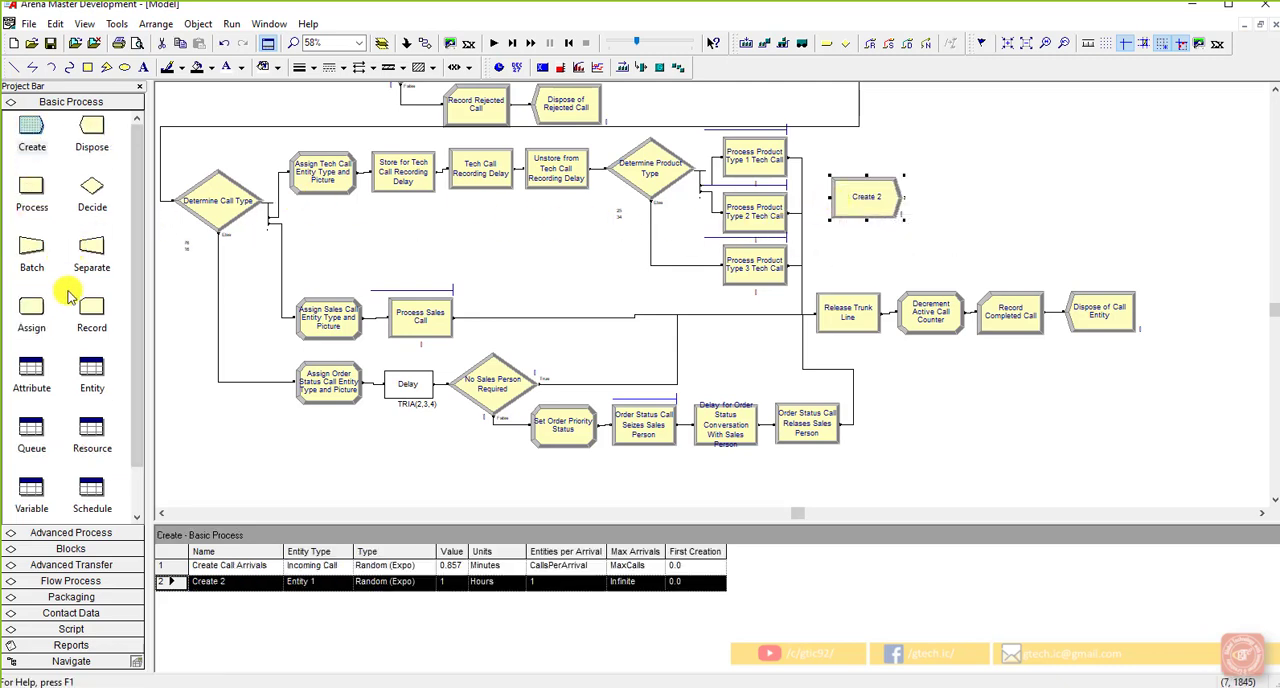
{"action": "left_click_drag", "start_coordinate": [57, 310], "coordinate": [925, 200]}
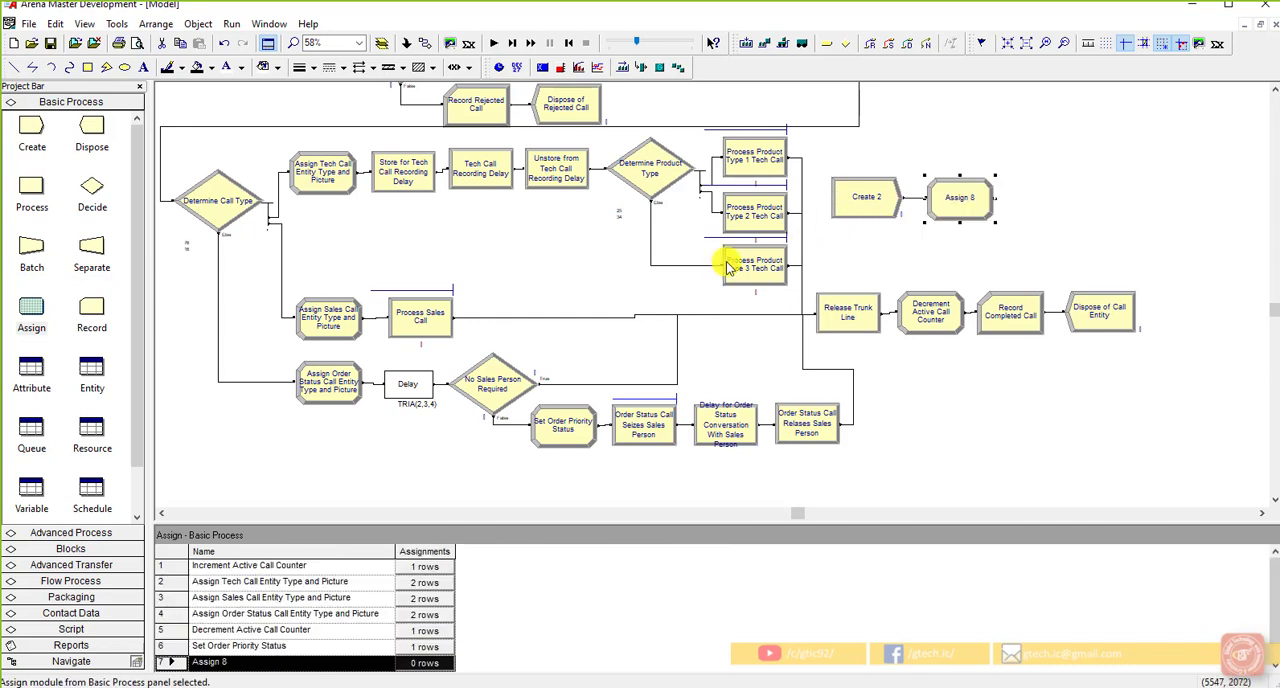
{"action": "left_click_drag", "start_coordinate": [95, 140], "coordinate": [1015, 200]}
{"action": "left_click", "coordinate": [1028, 243]}
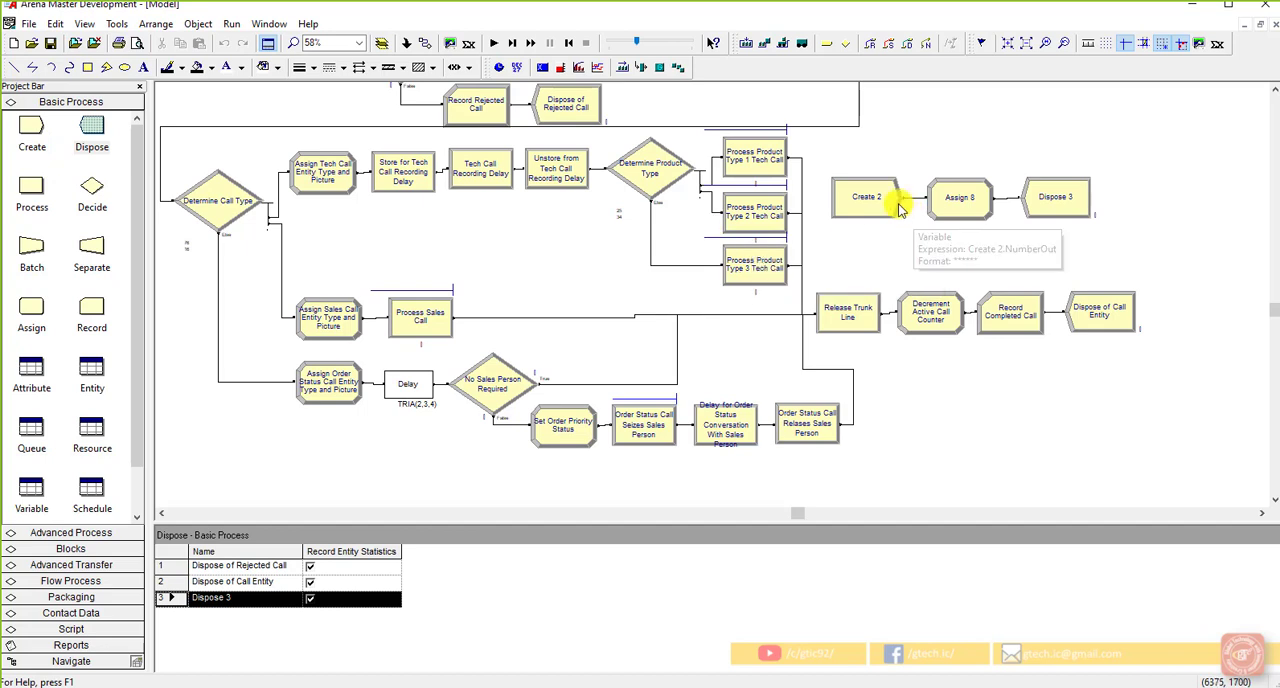
Step: Name the new Create module Create Arrival Cutoff Entity
{"action": "double_click", "coordinate": [886, 198]}
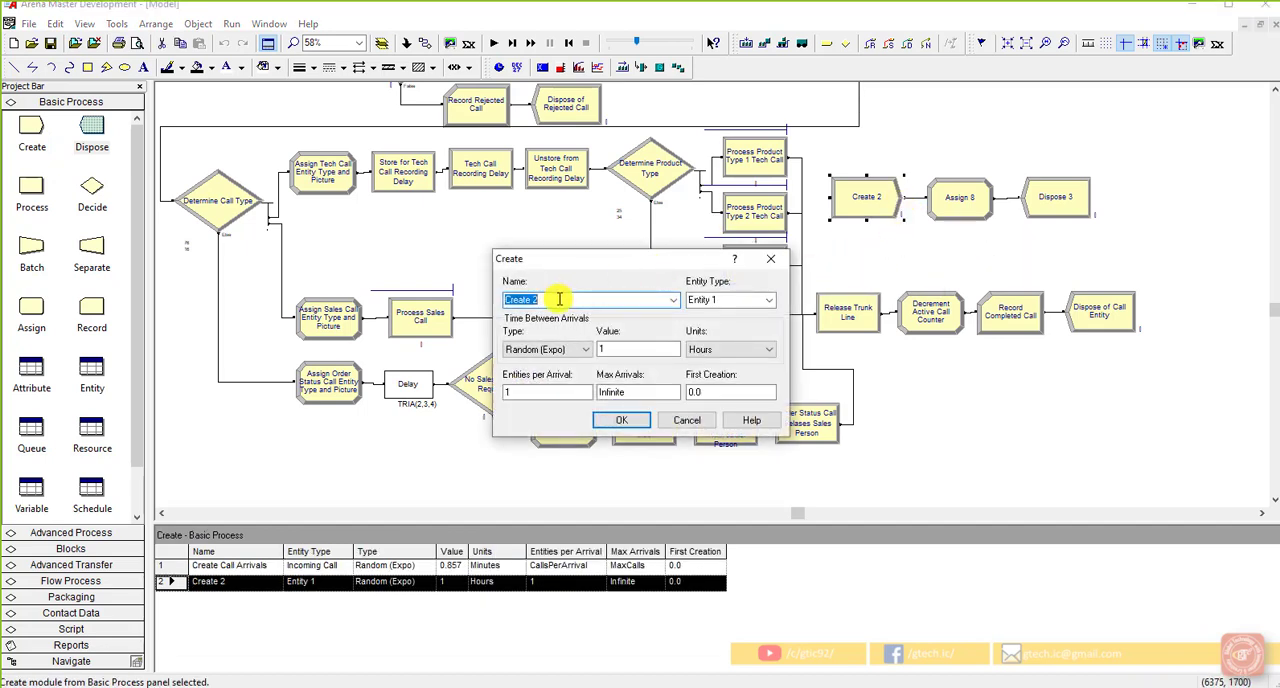
{"action": "left_click", "coordinate": [559, 299]}
{"action": "key", "text": "BackSpace"}
{"action": "type", "text": "Arrival Cutoff Entity"}
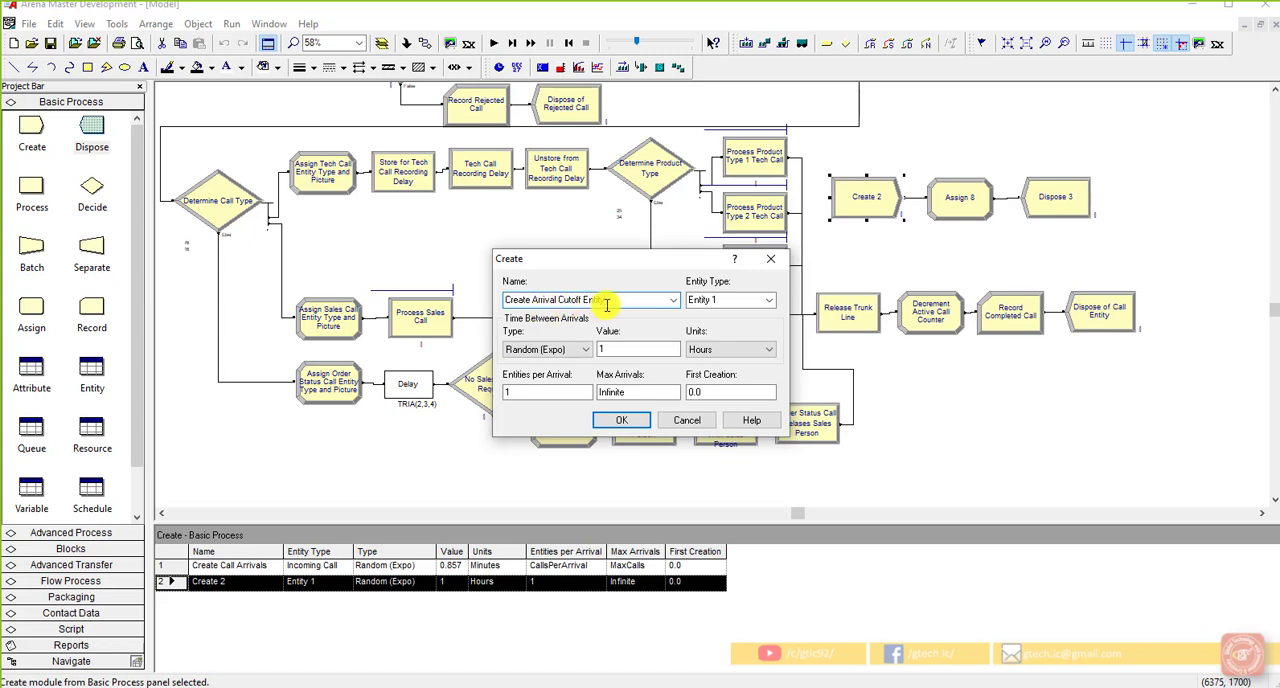
Step: Set the new Create module's entity type to Arrival Cutoff
{"action": "left_click", "coordinate": [729, 298]}
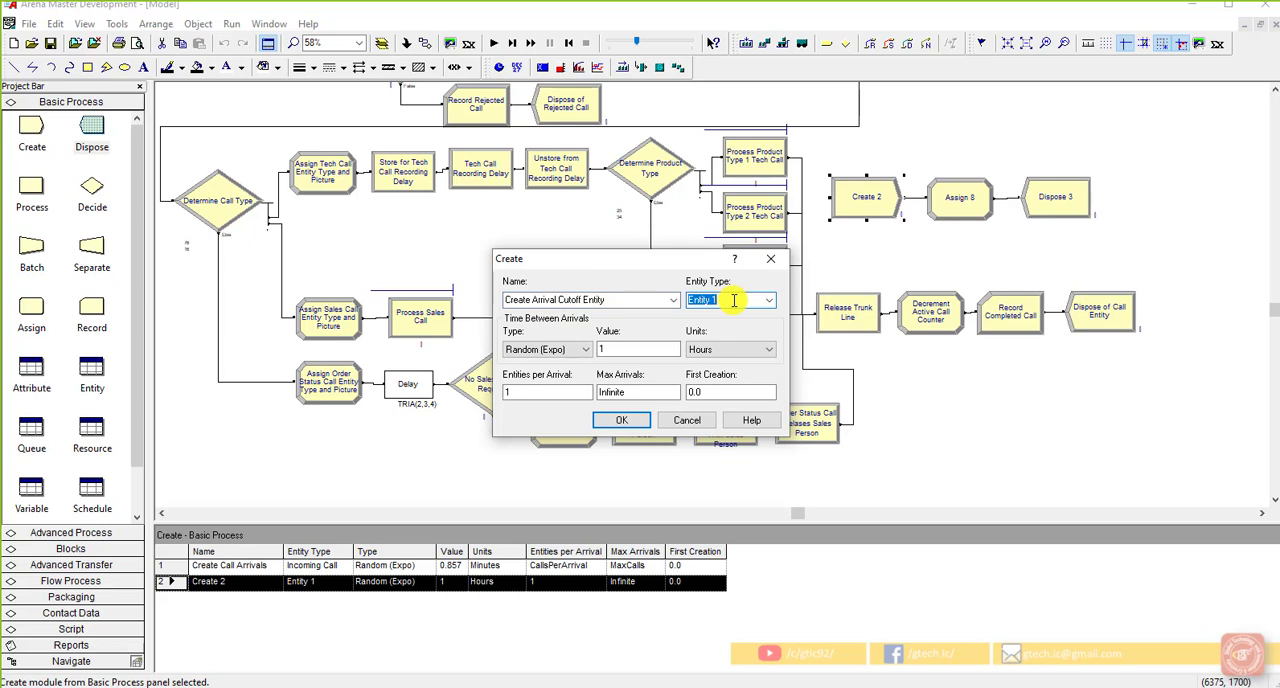
{"action": "type", "text": "Arrival Cutoff"}
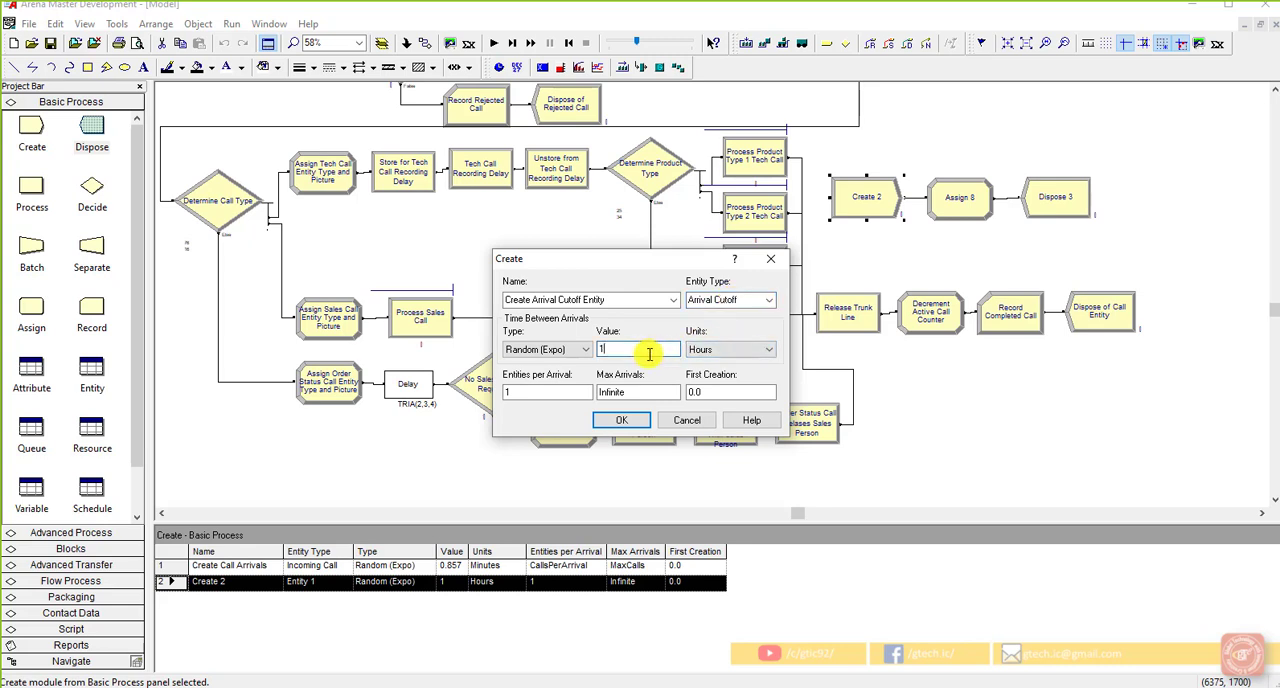
Step: Set the cutoff entity's time between arrivals to Constant with a value of 999999 Minutes
{"action": "left_click", "coordinate": [545, 349]}
{"action": "left_click", "coordinate": [553, 385]}
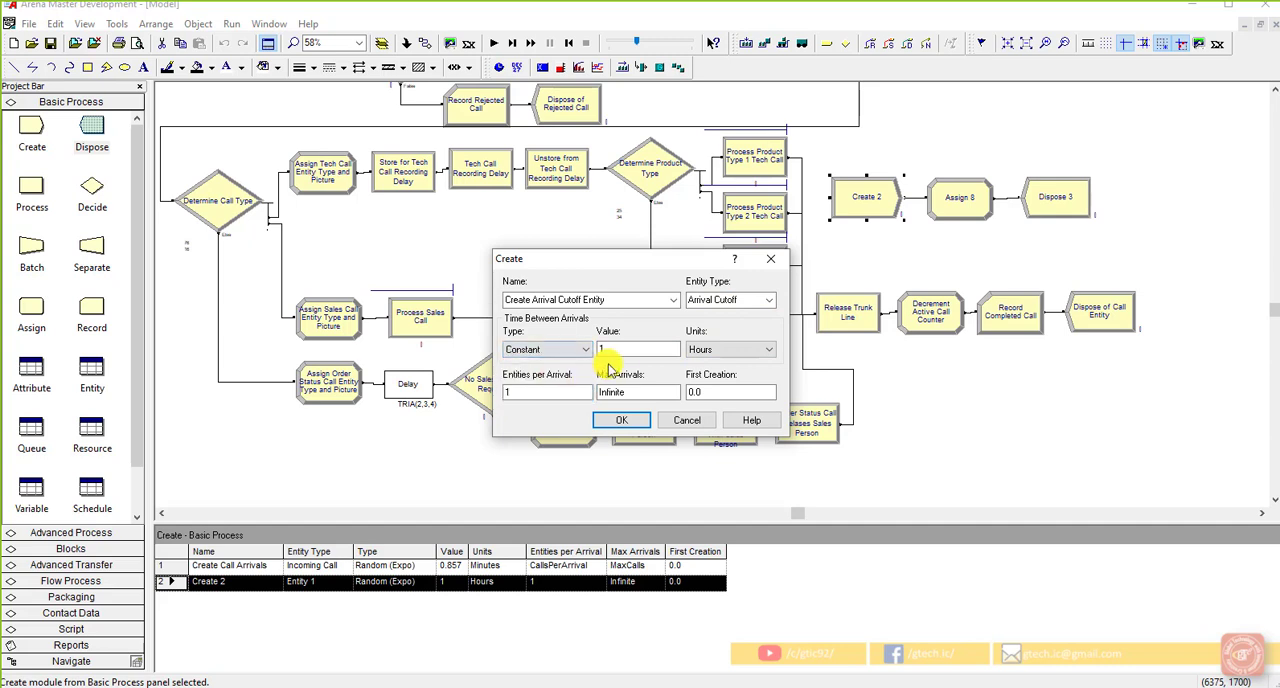
{"action": "double_click", "coordinate": [603, 350]}
{"action": "type", "text": "99"}
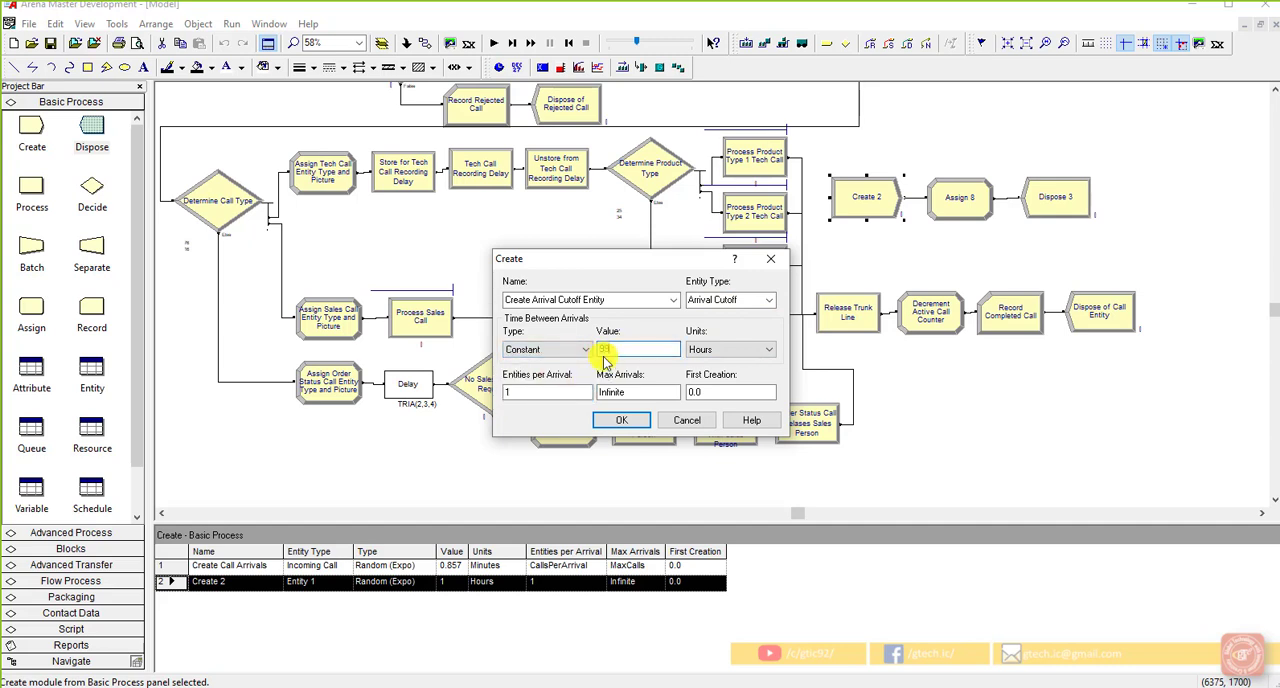
{"action": "type", "text": "9999"}
{"action": "left_click", "coordinate": [717, 349]}
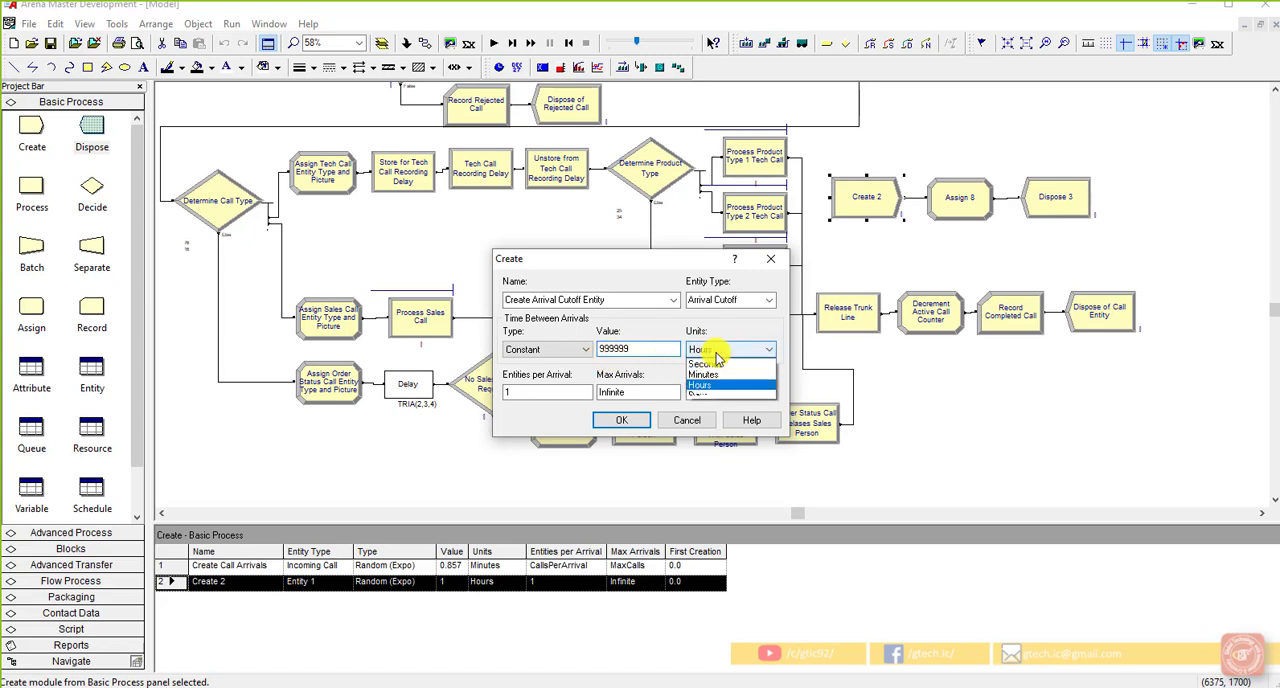
{"action": "left_click", "coordinate": [710, 376]}
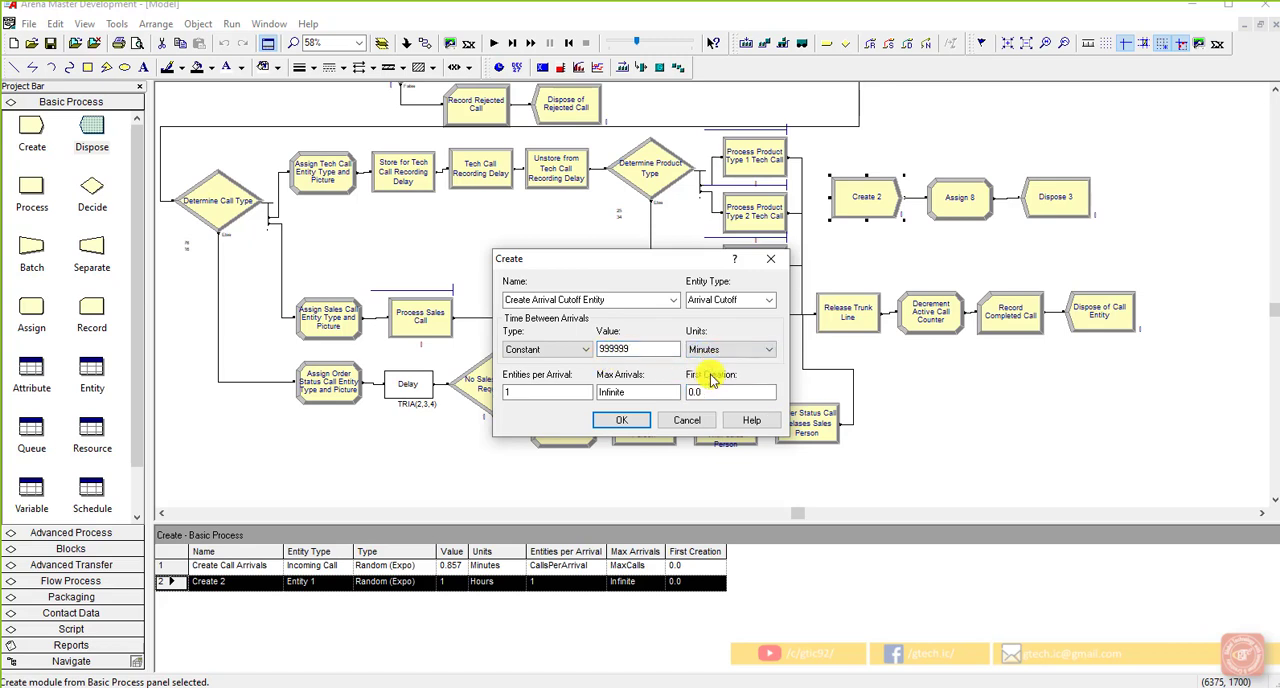
Step: Limit the cutoff entity to 1 max arrival with first creation at 600, and accept the Create settings
{"action": "left_click", "coordinate": [540, 396]}
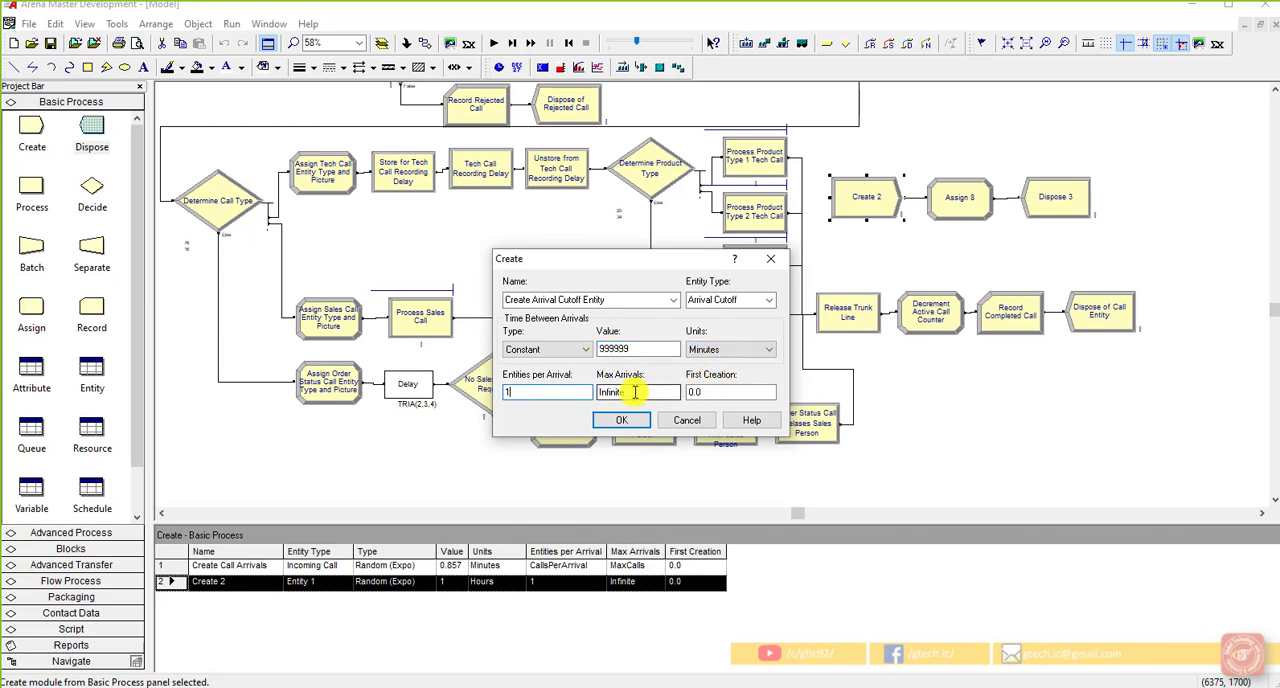
{"action": "double_click", "coordinate": [594, 397]}
{"action": "key", "text": "BackSpace"}
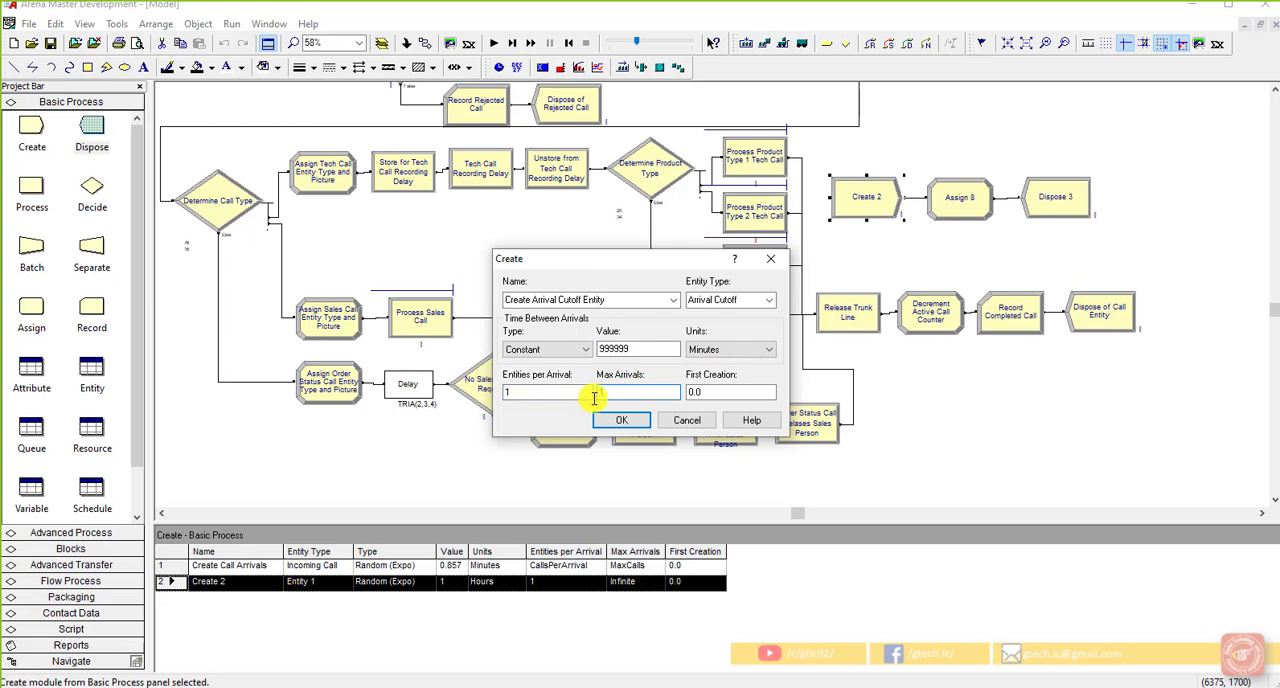
{"action": "type", "text": "1"}
{"action": "double_click", "coordinate": [720, 391]}
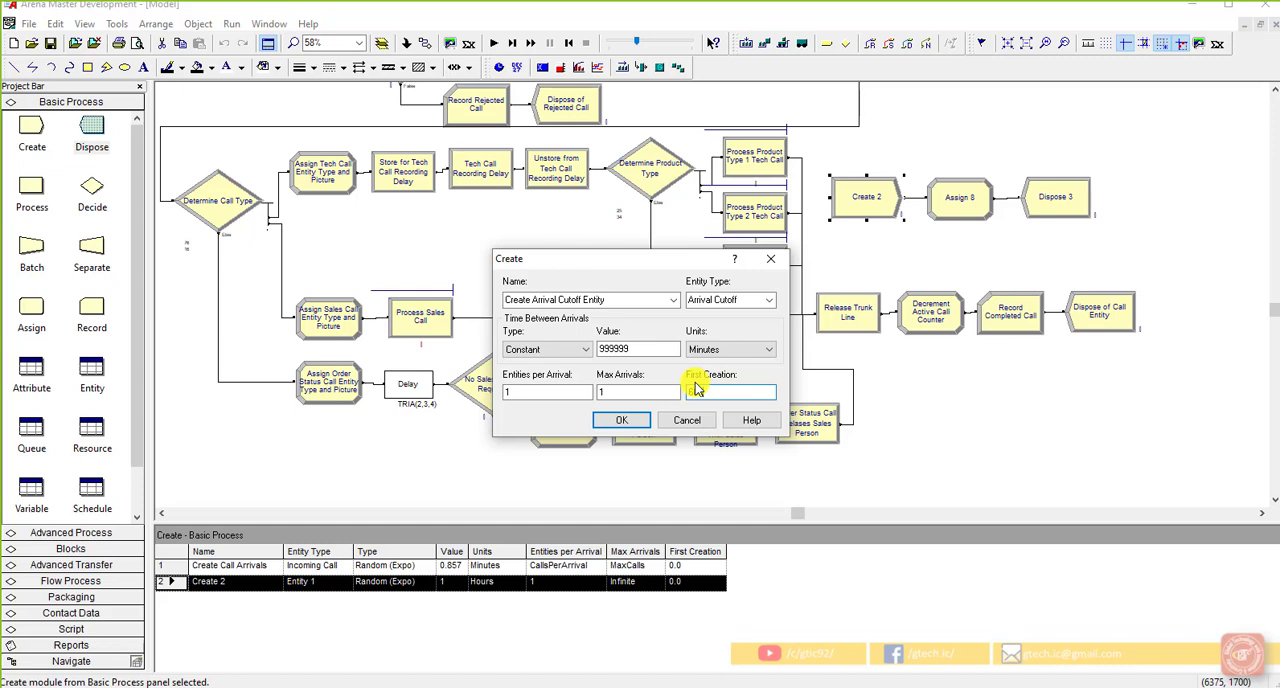
{"action": "type", "text": "600"}
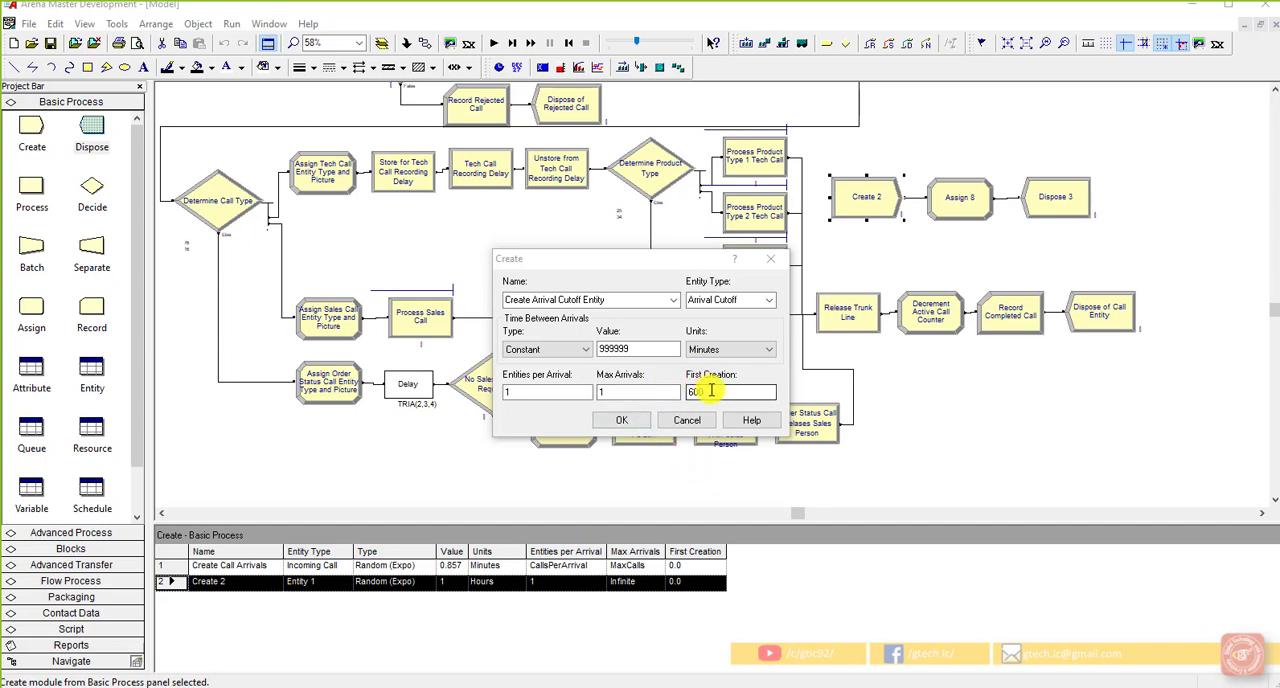
{"action": "left_click", "coordinate": [619, 419]}
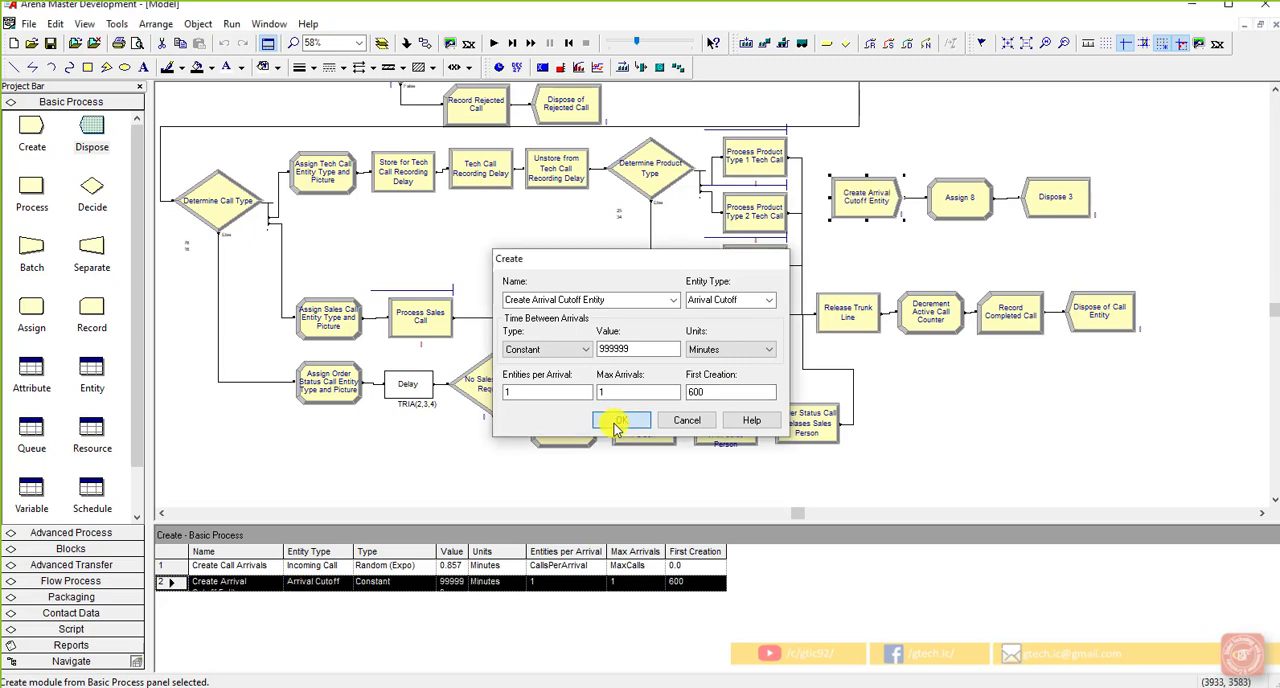
Step: Name the new Assign module after Create Arrival Cutoff Entity Cutoff Incoming Calls
{"action": "right_click", "coordinate": [960, 215]}
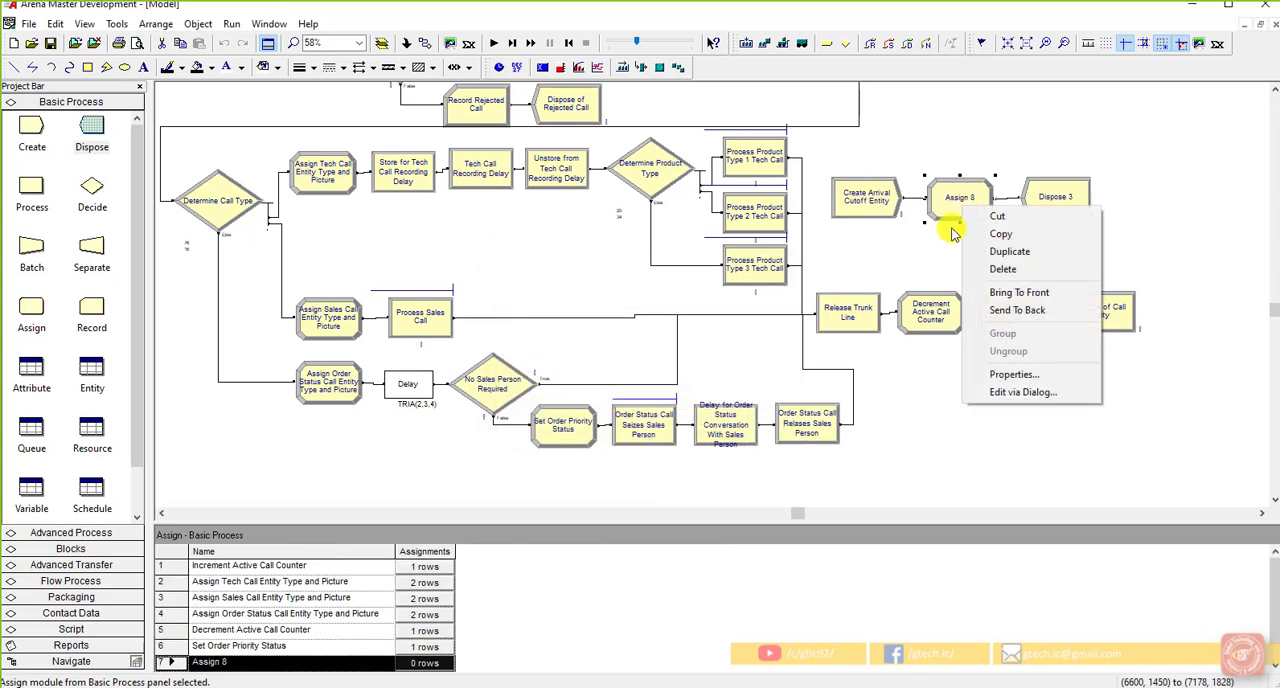
{"action": "left_click", "coordinate": [964, 196]}
{"action": "double_click", "coordinate": [960, 196]}
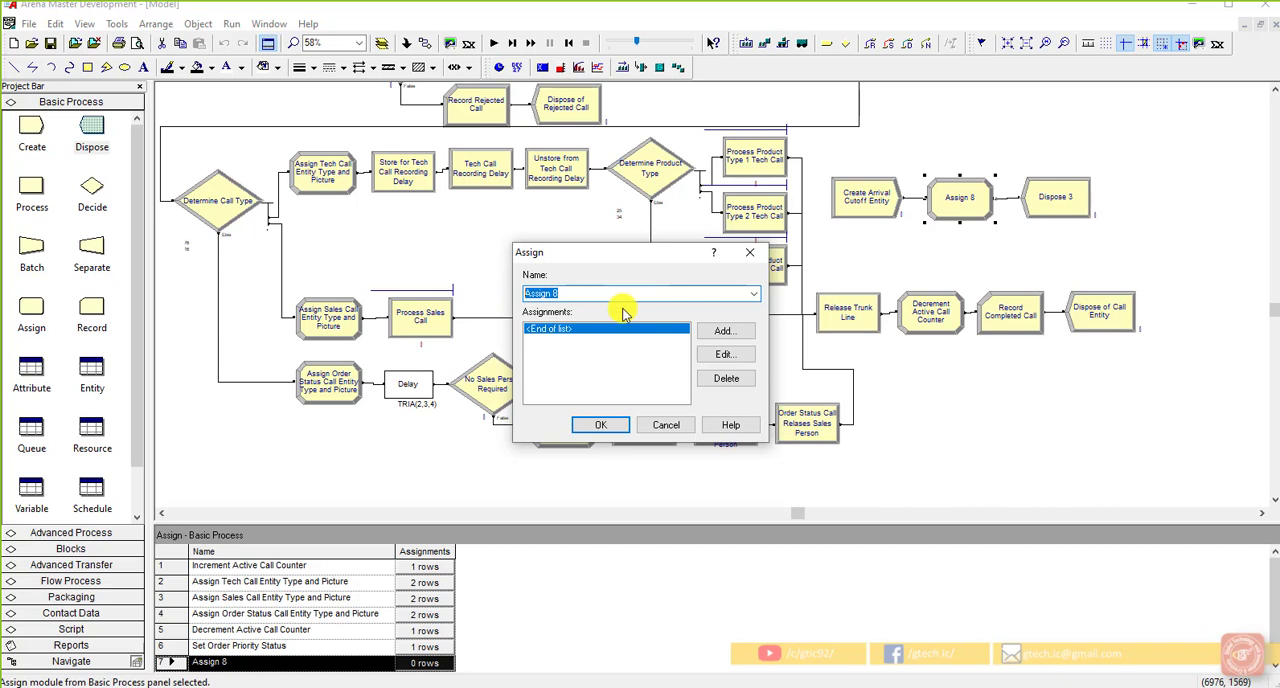
{"action": "type", "text": "Cutoff Incoming Calls"}
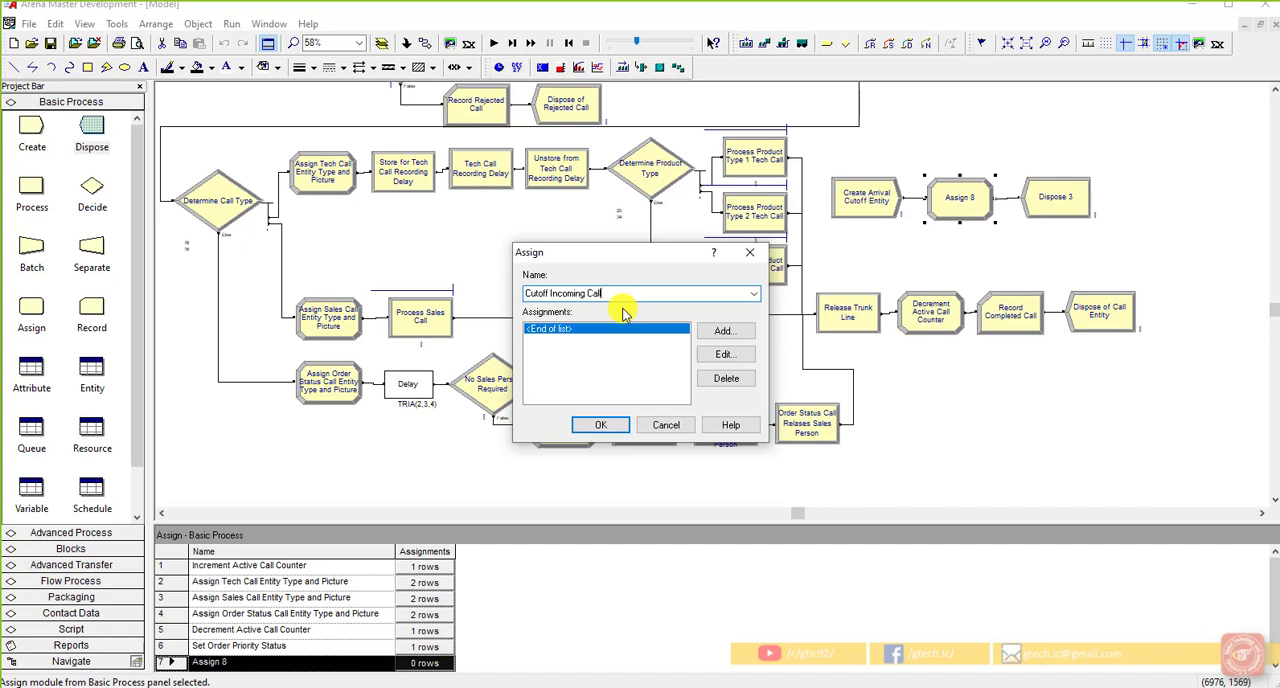
Step: Add an assignment to Cutoff Incoming Calls that gives the variable MaxCalls the new value 1
{"action": "left_click", "coordinate": [724, 331]}
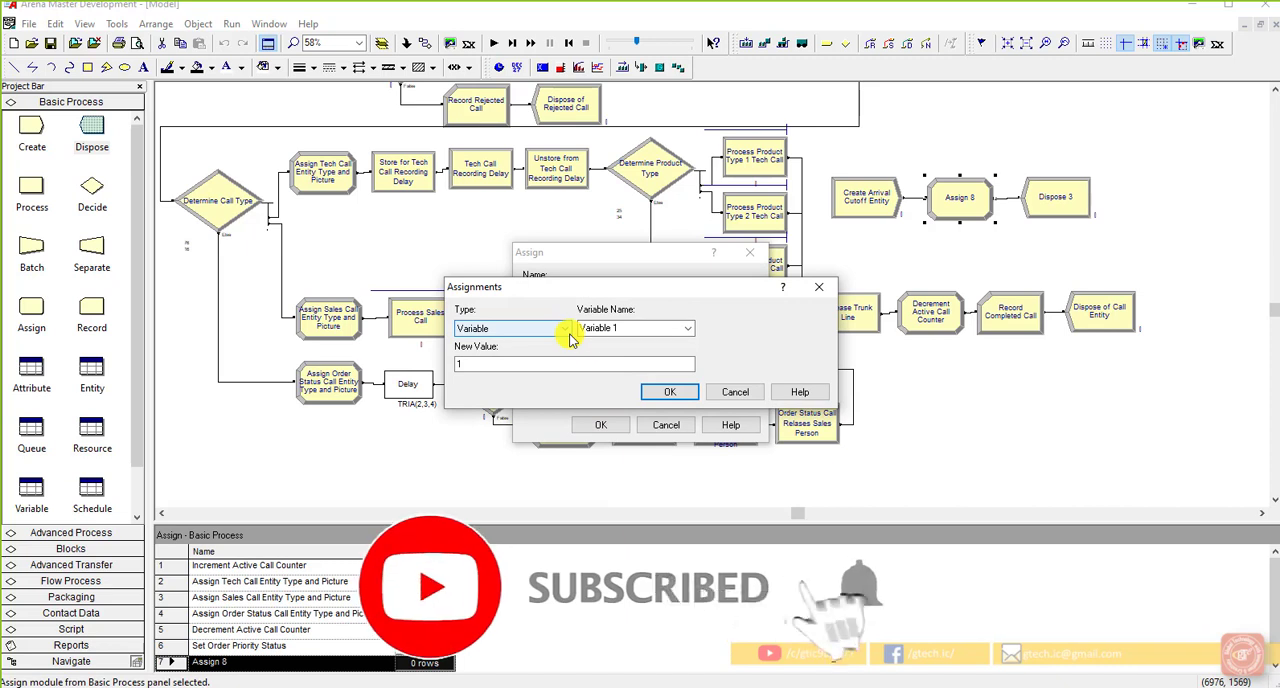
{"action": "left_click", "coordinate": [623, 331]}
{"action": "left_click", "coordinate": [689, 331]}
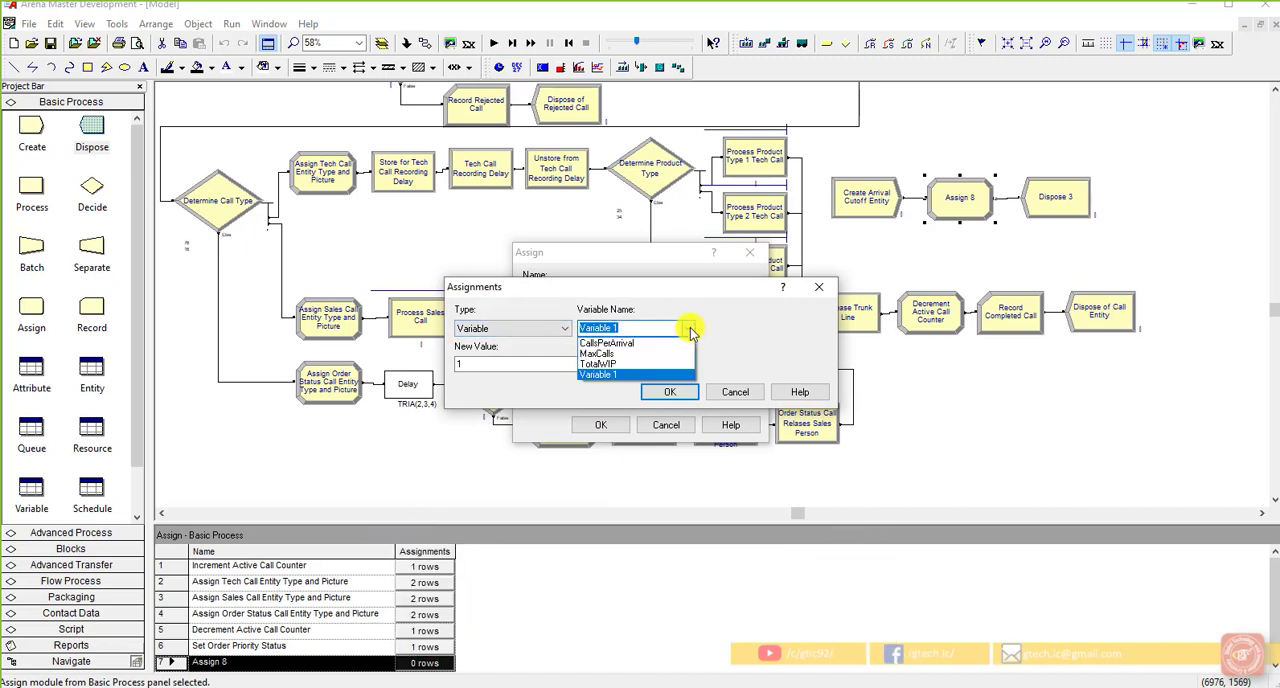
{"action": "left_click", "coordinate": [646, 354]}
{"action": "left_click", "coordinate": [632, 364]}
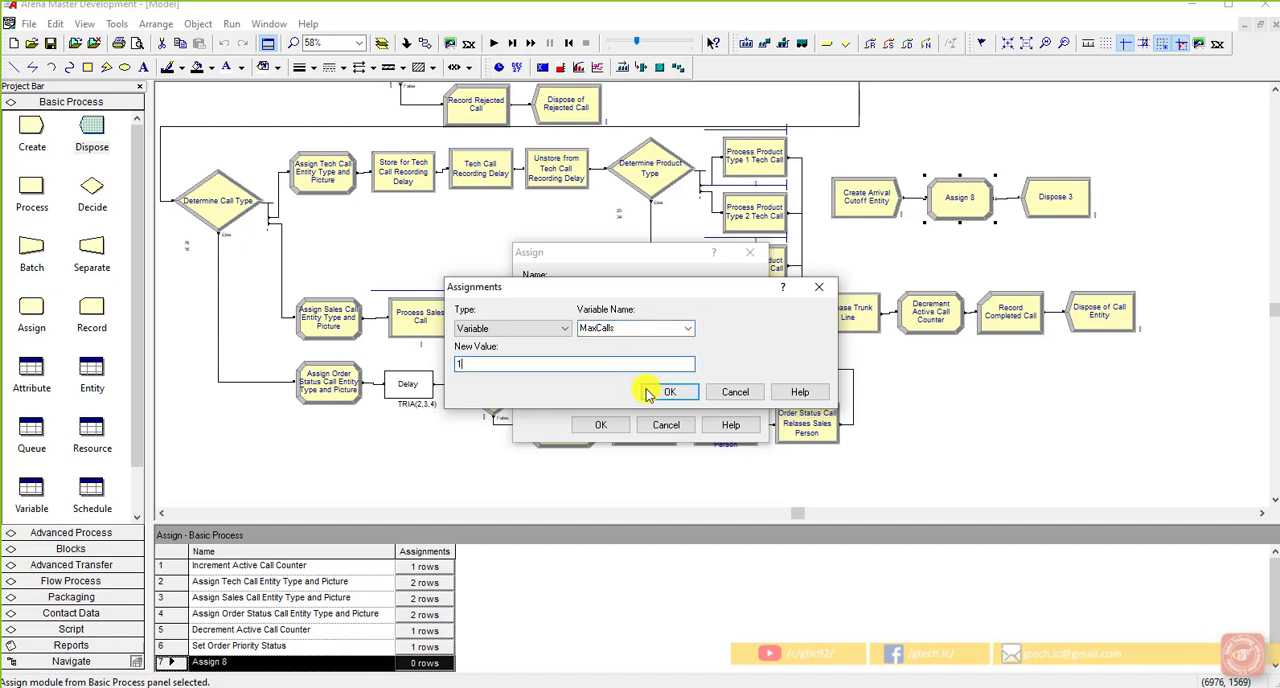
{"action": "left_click", "coordinate": [668, 391]}
Step: Add a second assignment setting the variable CallsPerArrival to 0, and accept the Assign module's settings
{"action": "left_click", "coordinate": [741, 336]}
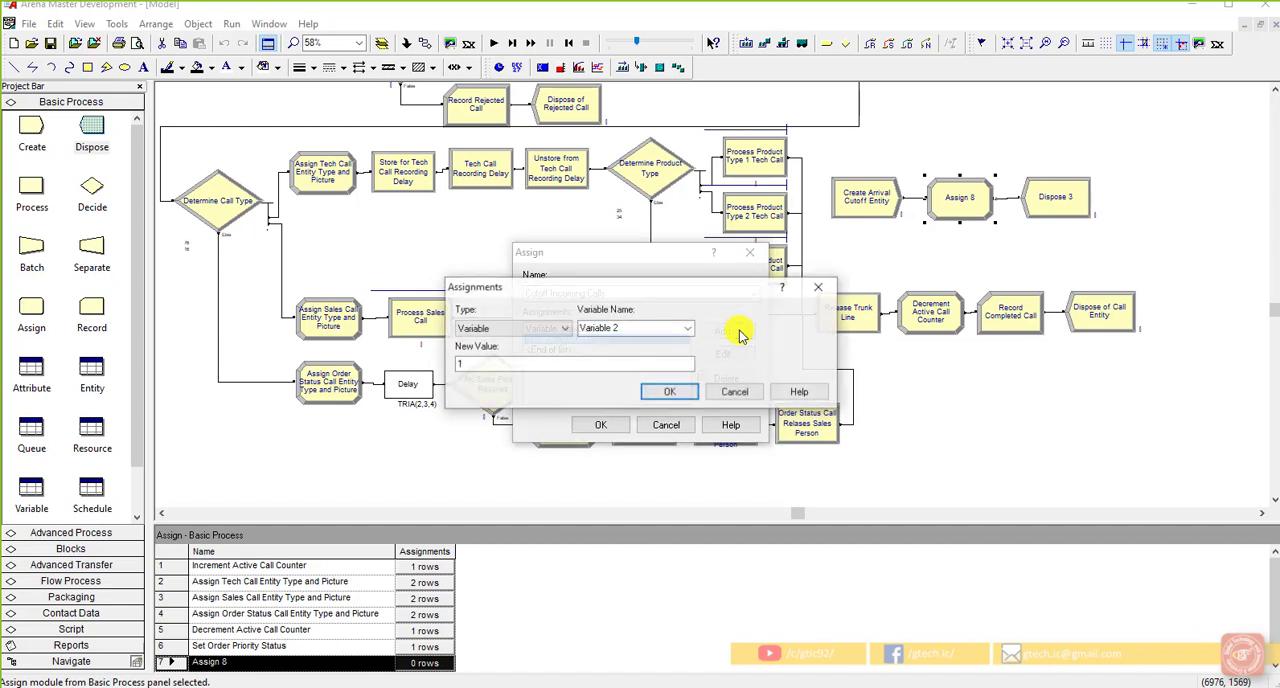
{"action": "left_click", "coordinate": [687, 330]}
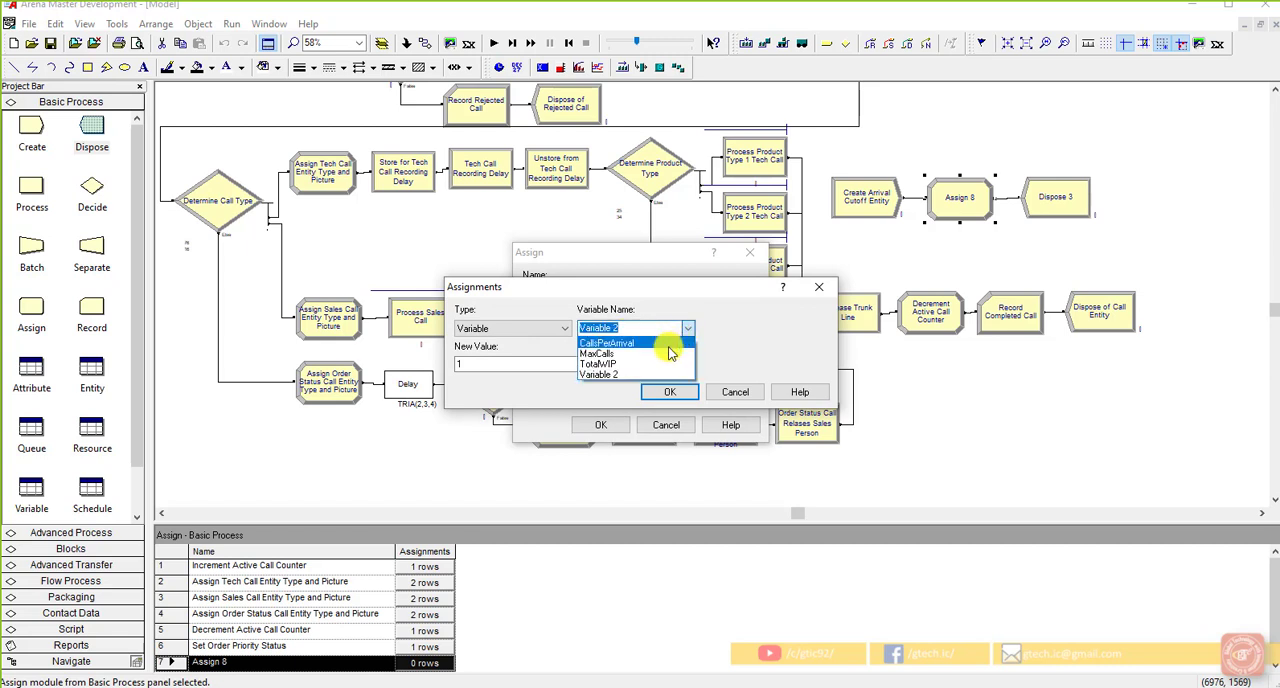
{"action": "left_click", "coordinate": [668, 344]}
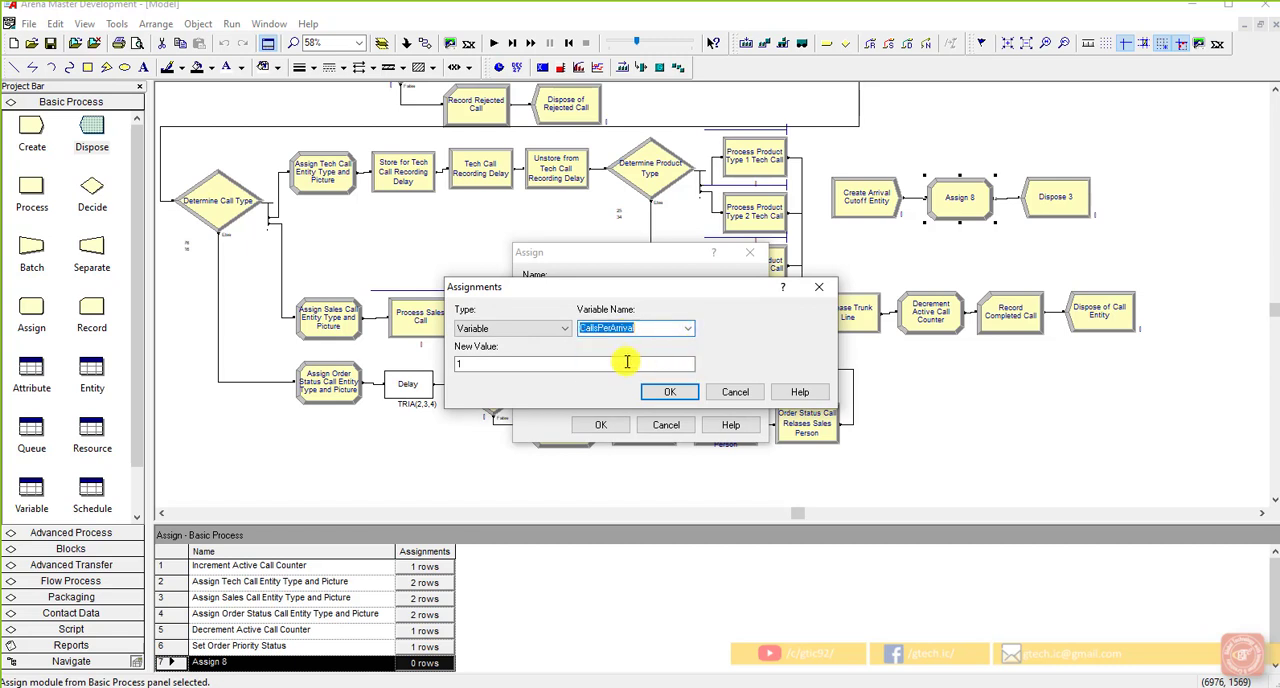
{"action": "left_click", "coordinate": [621, 364]}
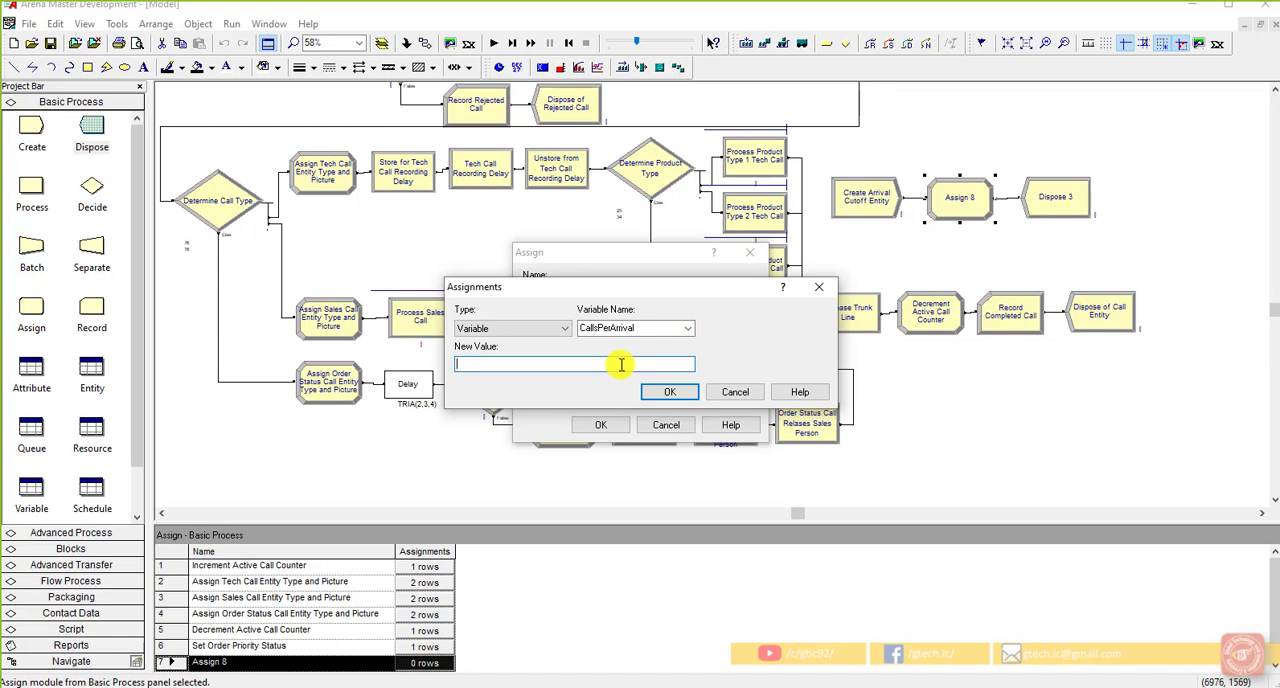
{"action": "type", "text": "0"}
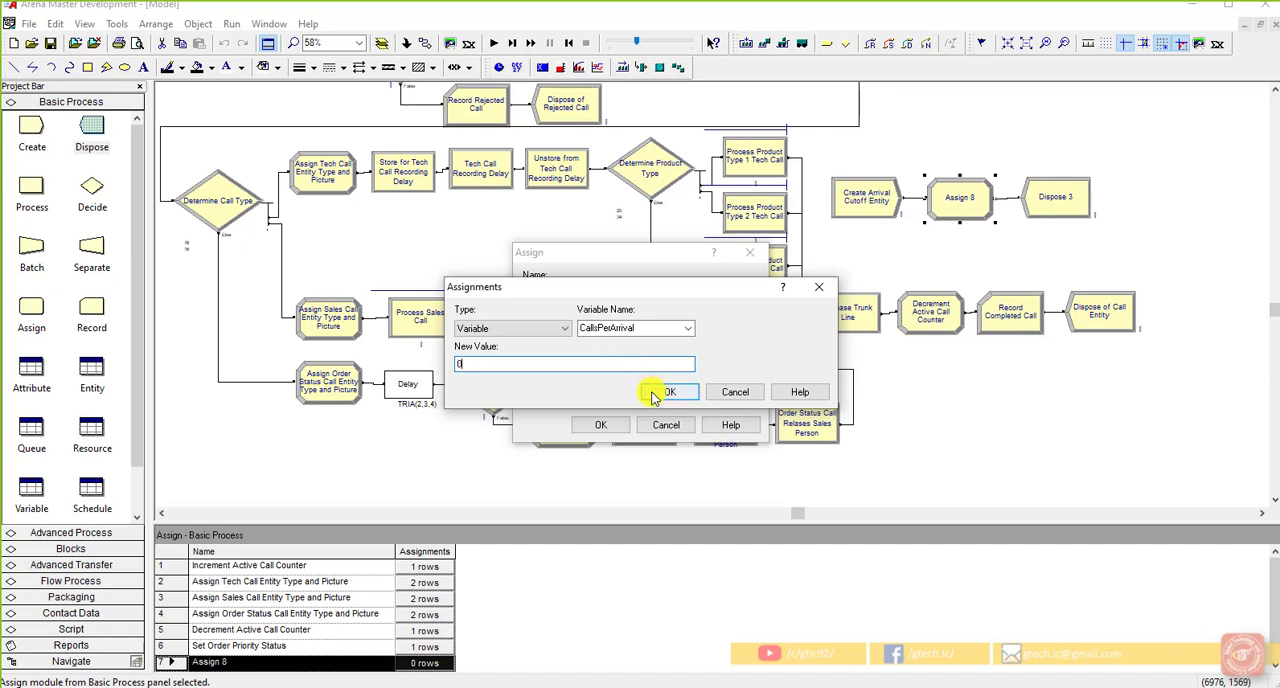
{"action": "left_click", "coordinate": [665, 392]}
{"action": "left_click", "coordinate": [604, 428]}
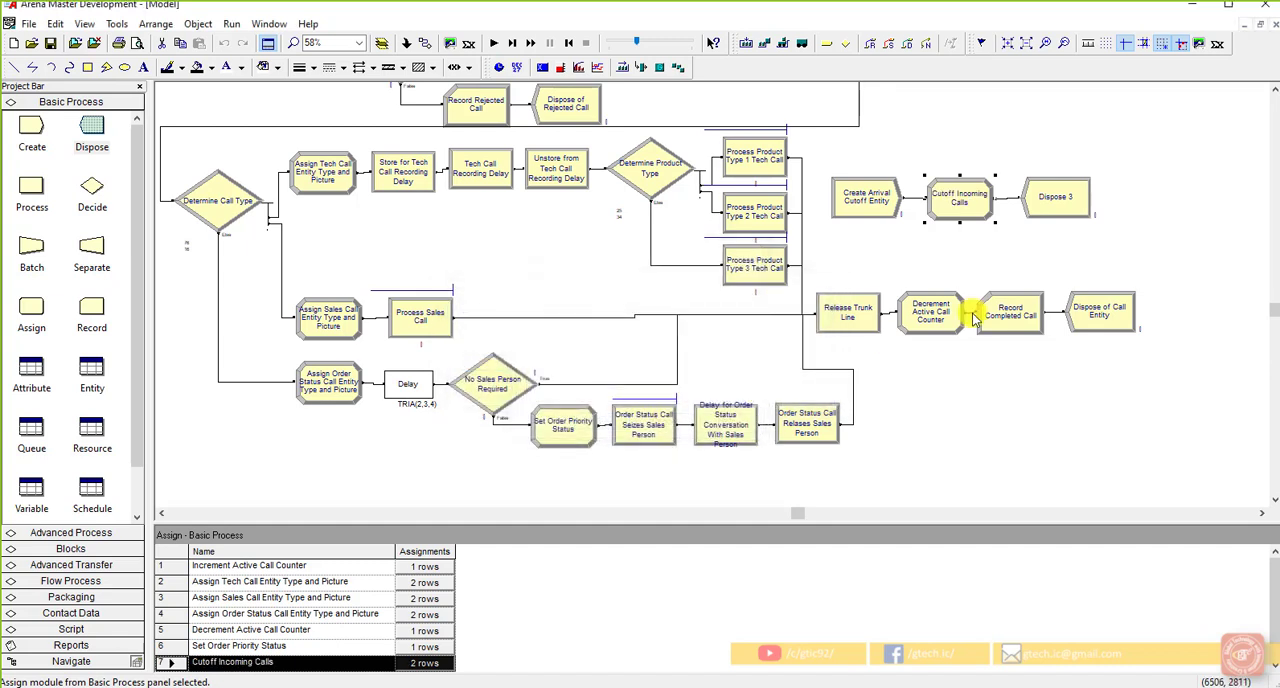
Step: Review the settings of the Create Arrival Cutoff Entity module and the CallsPerArrival assignment in Cutoff Incoming Calls
{"action": "double_click", "coordinate": [866, 196]}
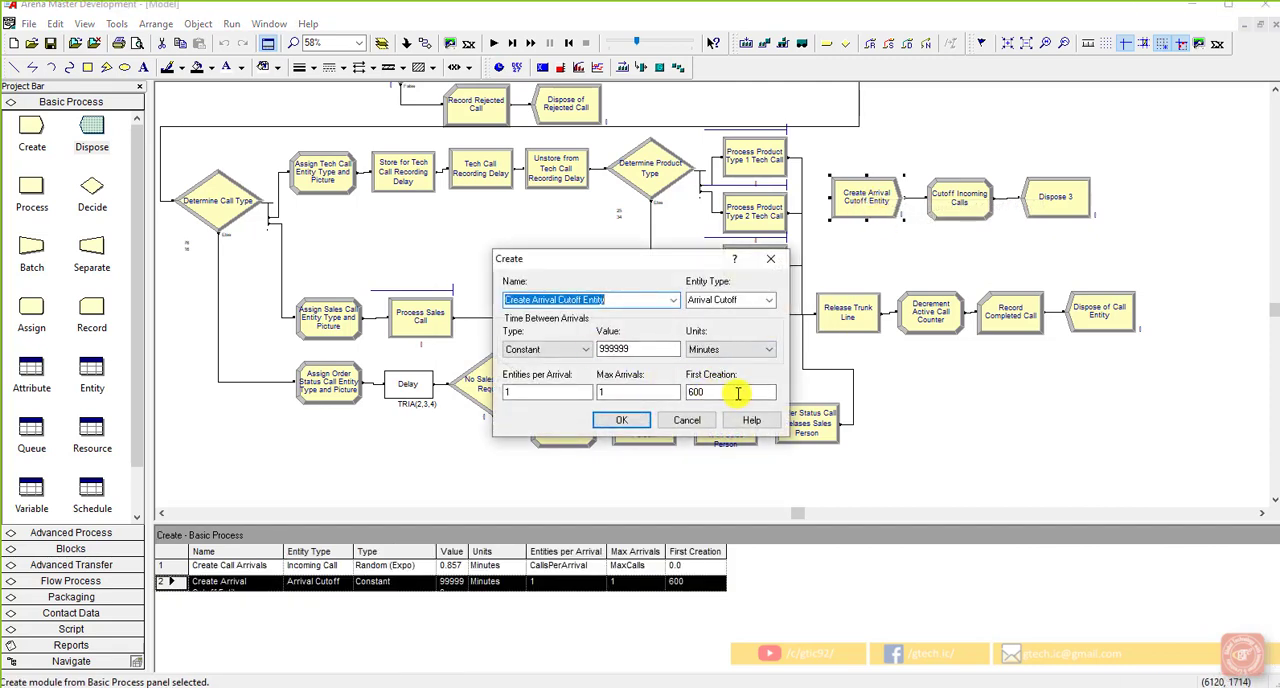
{"action": "left_click", "coordinate": [632, 420]}
{"action": "double_click", "coordinate": [962, 197]}
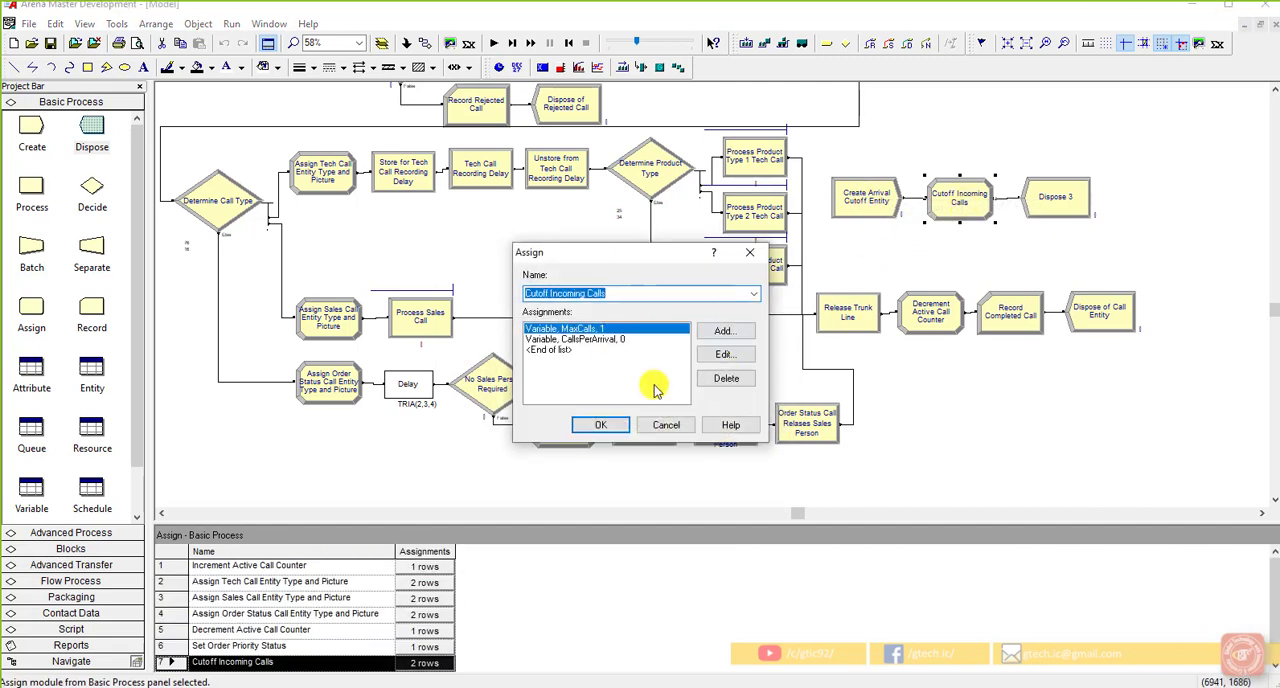
{"action": "left_click", "coordinate": [613, 338]}
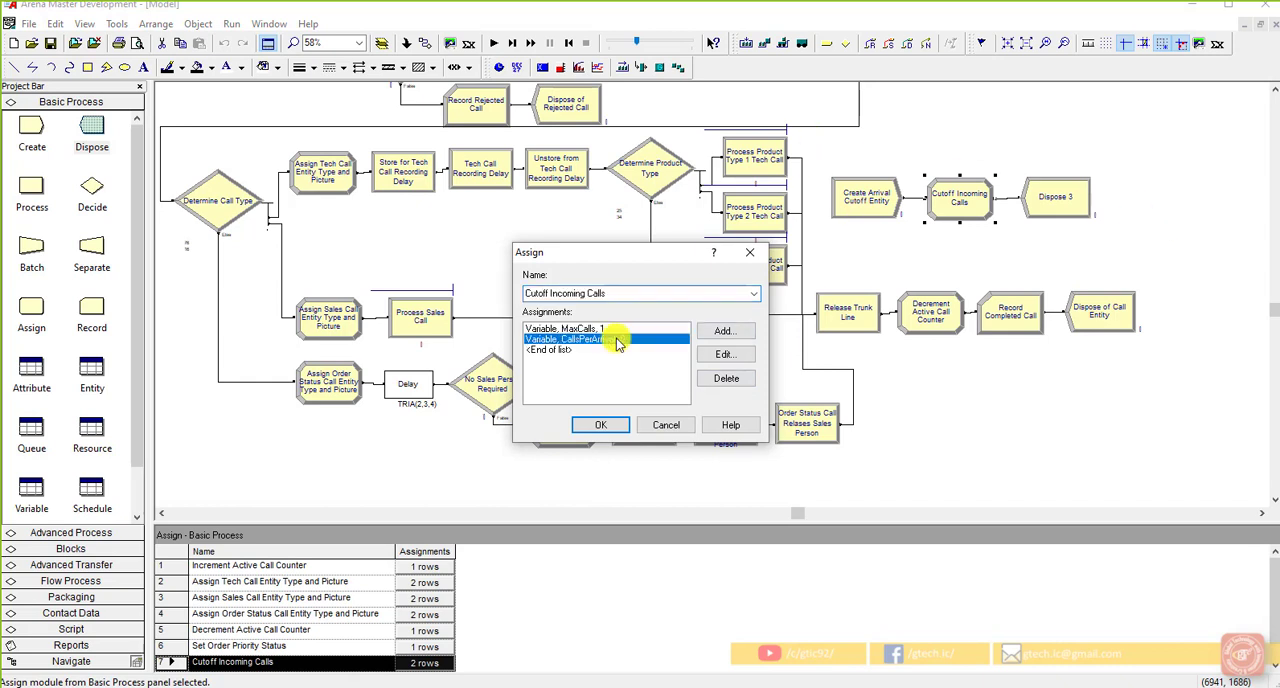
{"action": "left_click", "coordinate": [716, 358]}
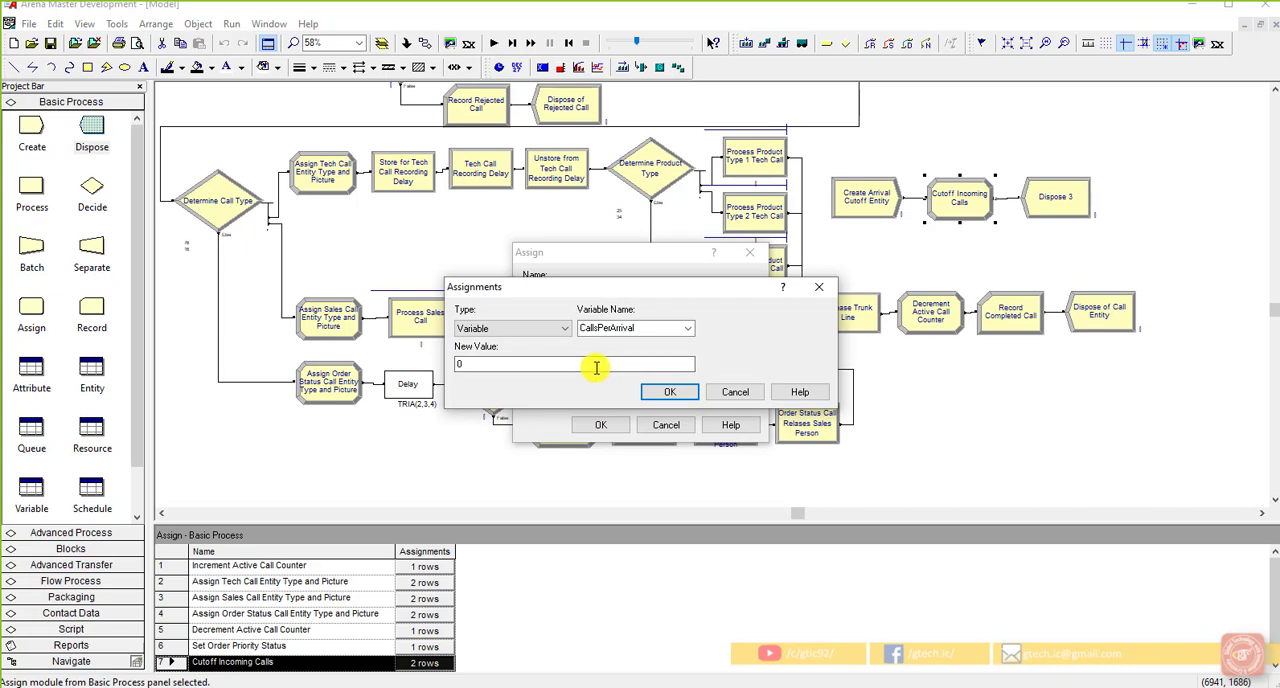
{"action": "right_click", "coordinate": [592, 370]}
{"action": "left_click", "coordinate": [590, 368]}
{"action": "left_click", "coordinate": [659, 392]}
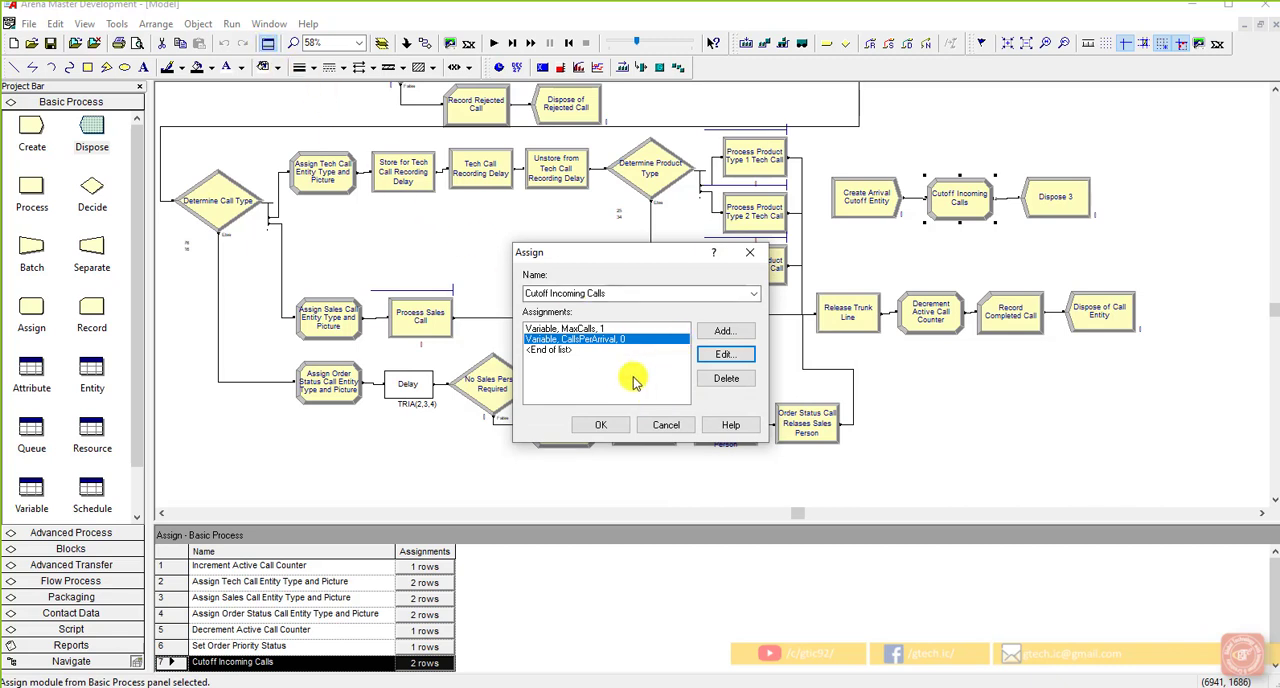
{"action": "left_click", "coordinate": [598, 425]}
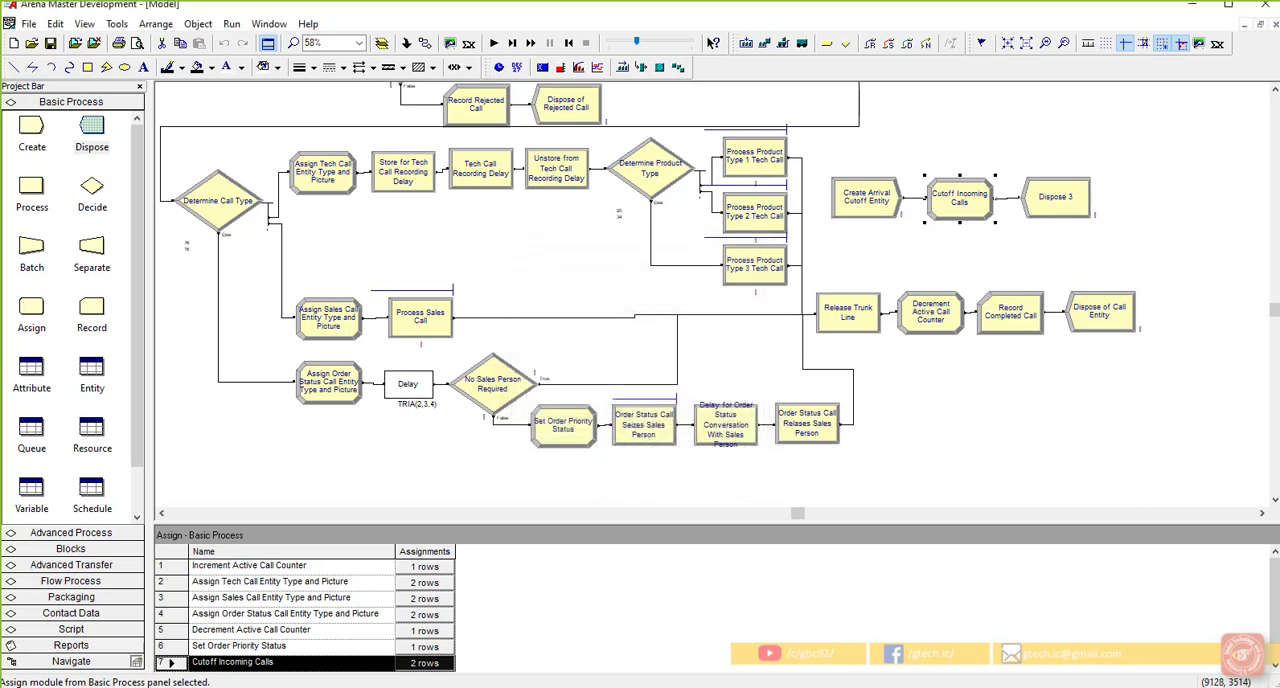
Step: Rename the Dispose module at the end of the cutoff logic as Dispose of Arrival Cutoff Entity and accept its settings
{"action": "double_click", "coordinate": [1049, 195]}
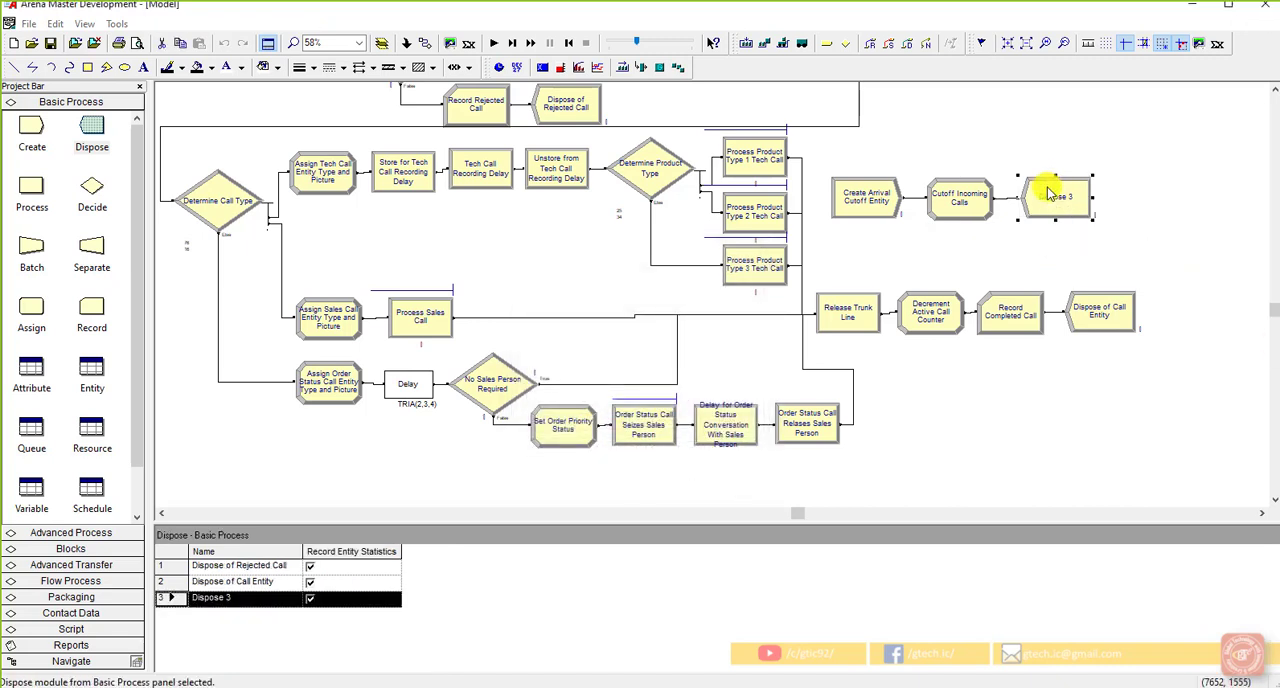
{"action": "left_click", "coordinate": [593, 340]}
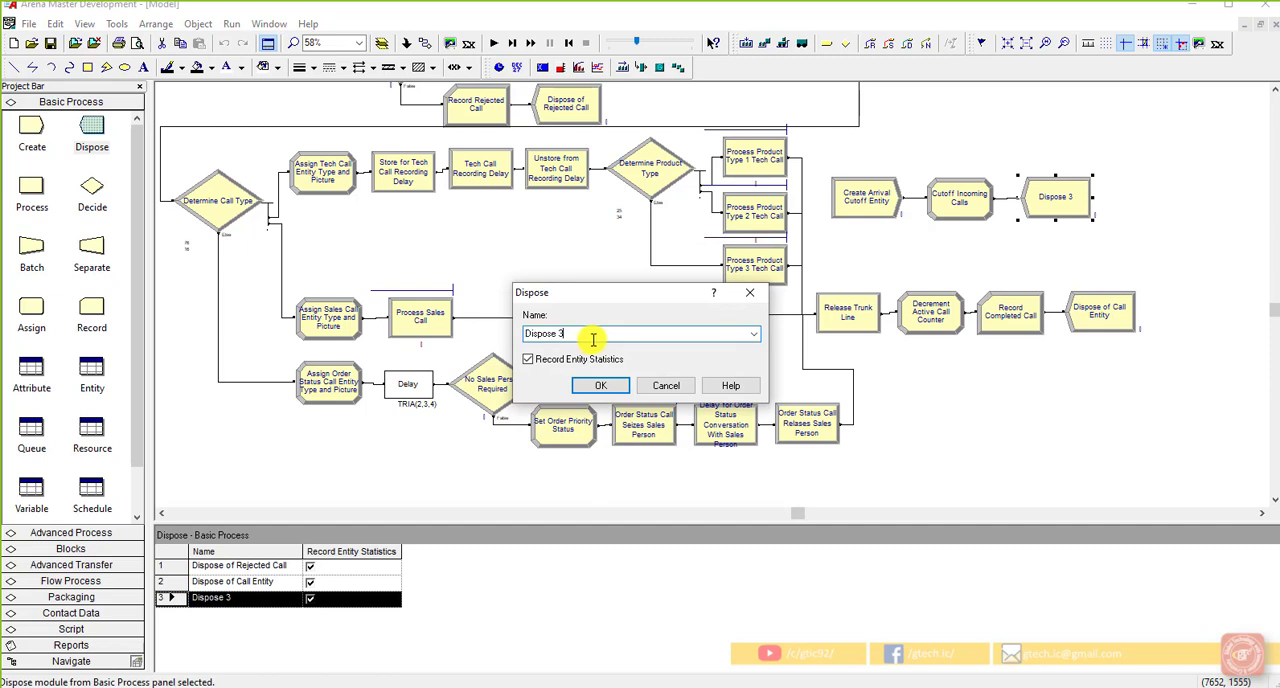
{"action": "key", "text": "BackSpace"}
{"action": "type", "text": "of Arrival Cutoff Entity"}
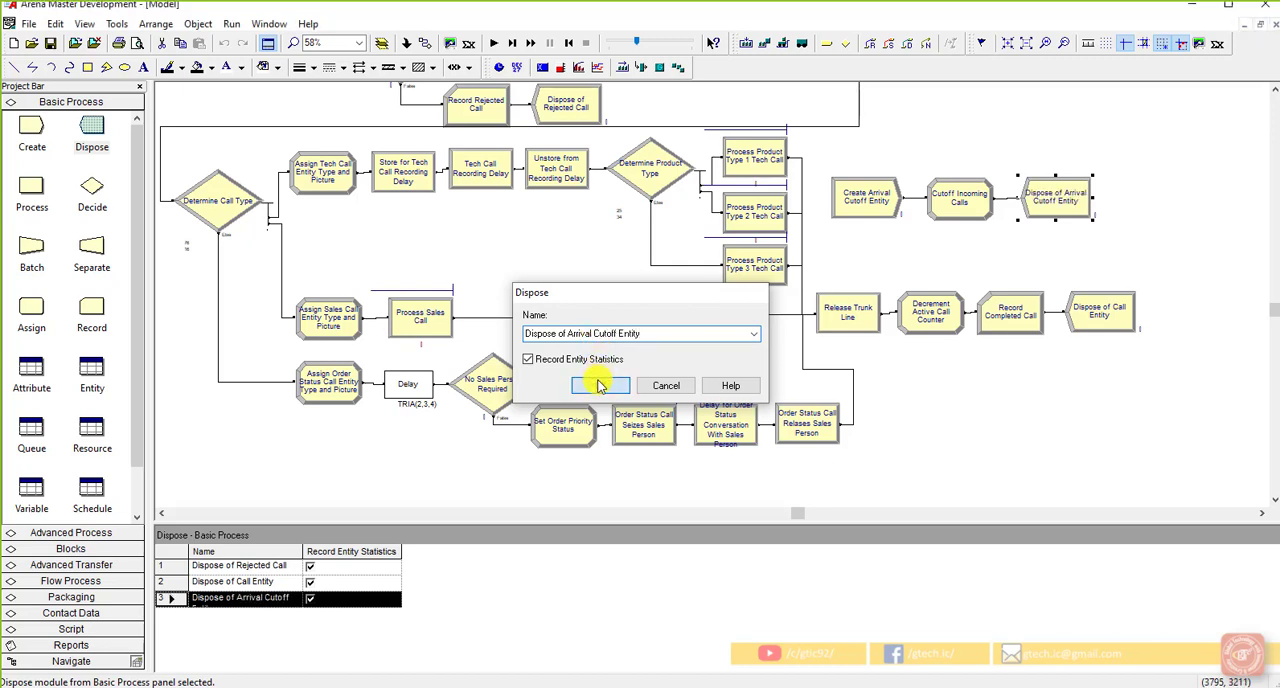
{"action": "left_click", "coordinate": [600, 385]}
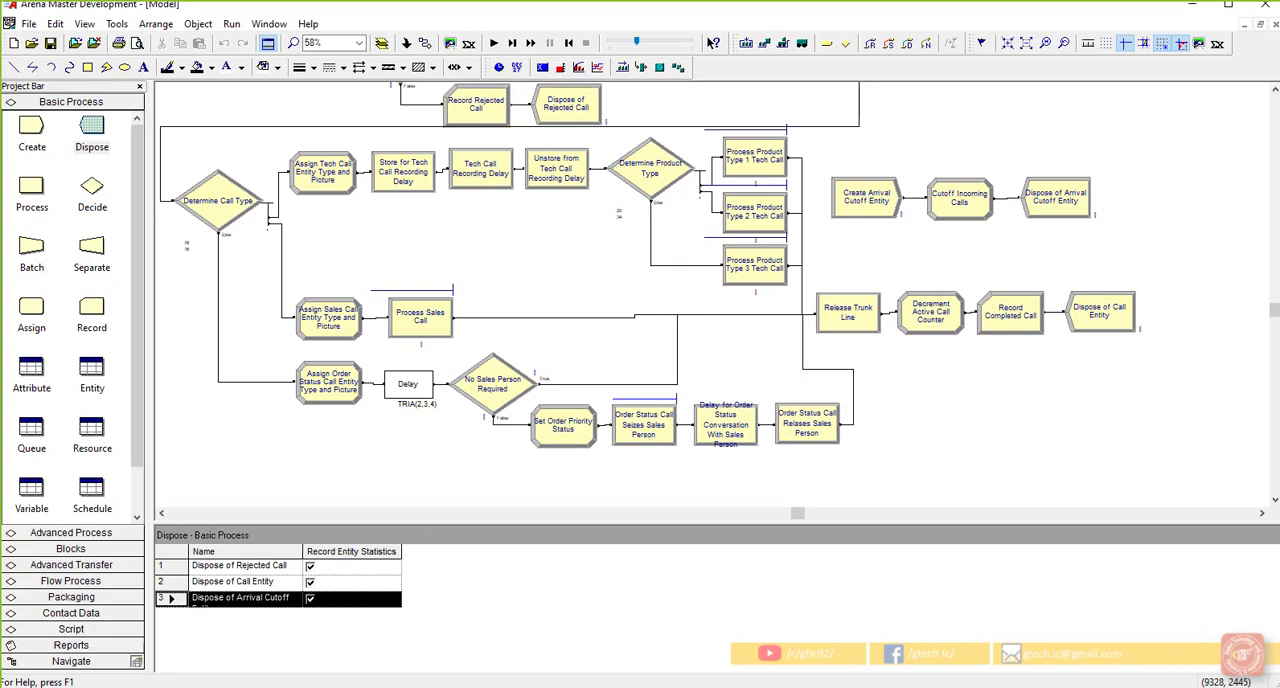
Step: Set the project title in the run setup's project parameters to Model 5-1 Call Center
{"action": "left_click", "coordinate": [231, 24]}
{"action": "left_click", "coordinate": [245, 41]}
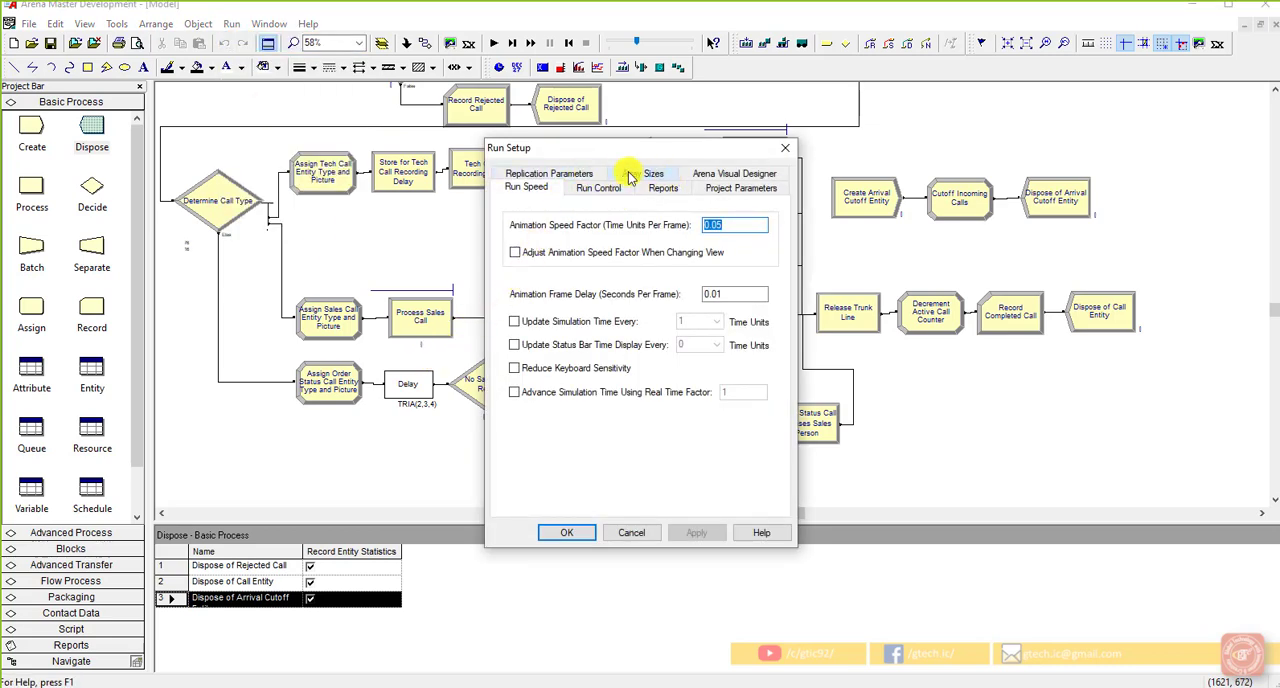
{"action": "left_click", "coordinate": [726, 186]}
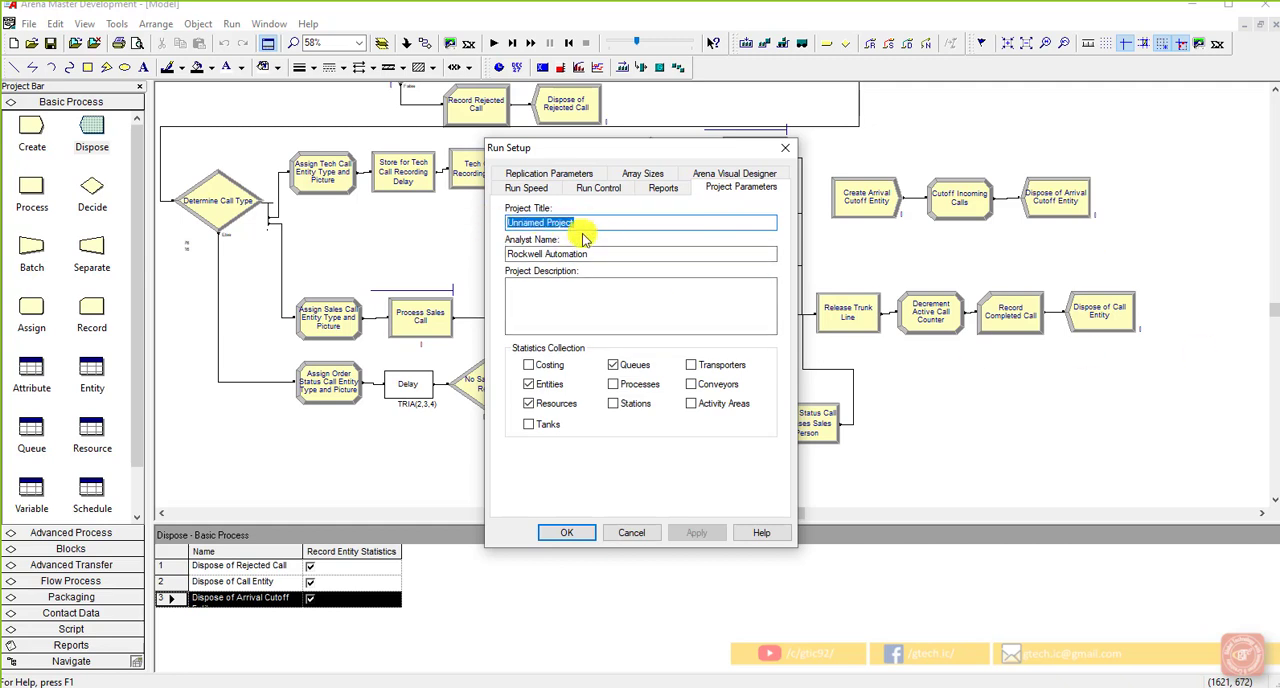
{"action": "type", "text": "Model "}
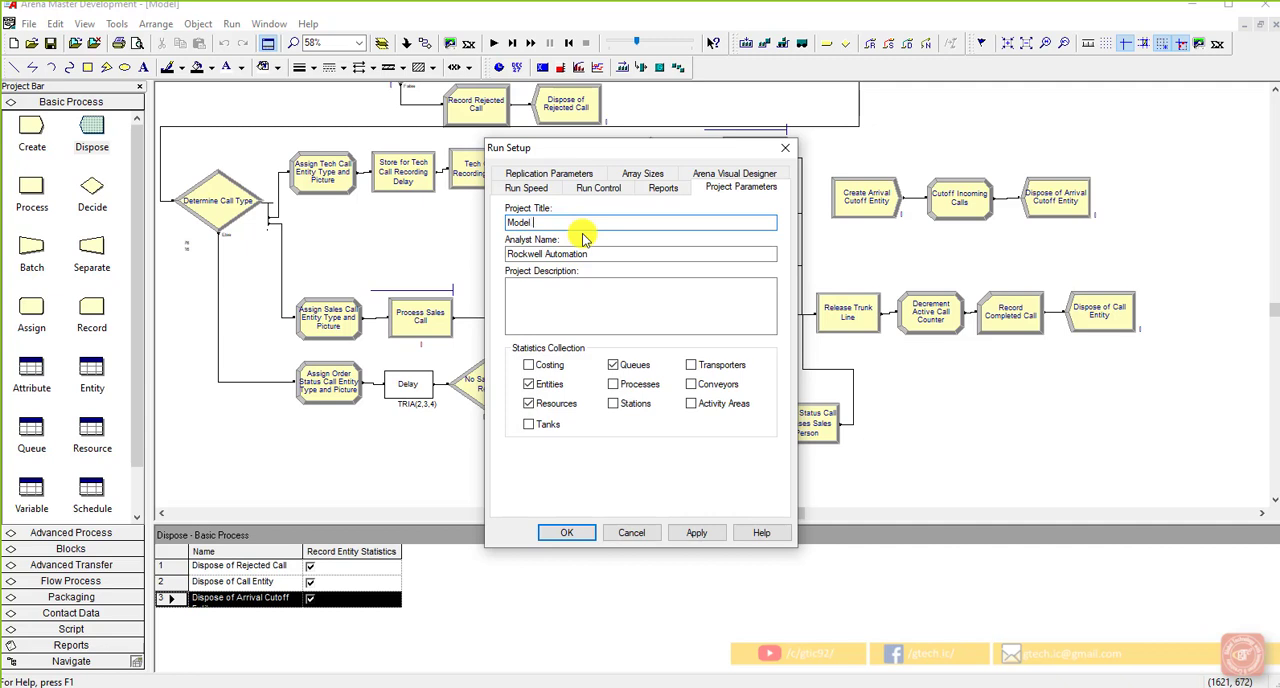
{"action": "type", "text": "5-1 Call Center"}
Step: Replace the analyst name in the project parameters with the analyst's full name
{"action": "left_click_drag", "start_coordinate": [592, 254], "coordinate": [500, 261]}
{"action": "type", "text": "Asink"}
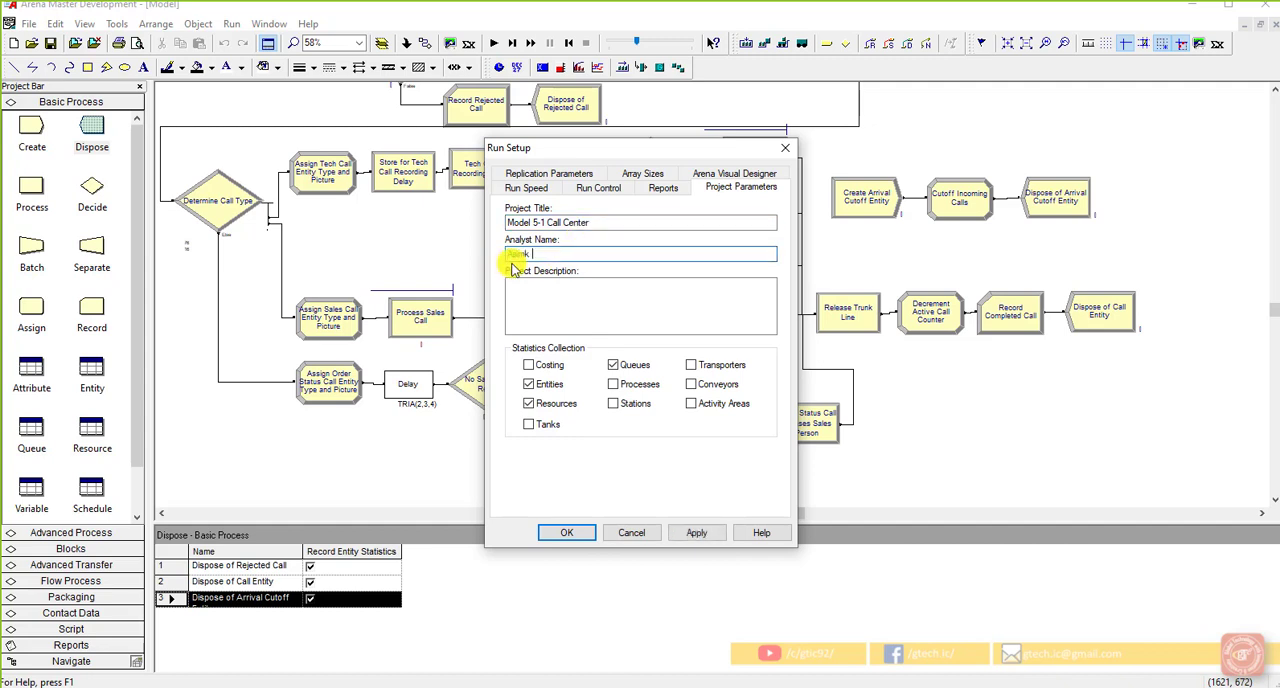
{"action": "key", "text": "BackSpace"}
{"action": "key", "text": "BackSpace"}
{"action": "type", "text": "aMJ"}
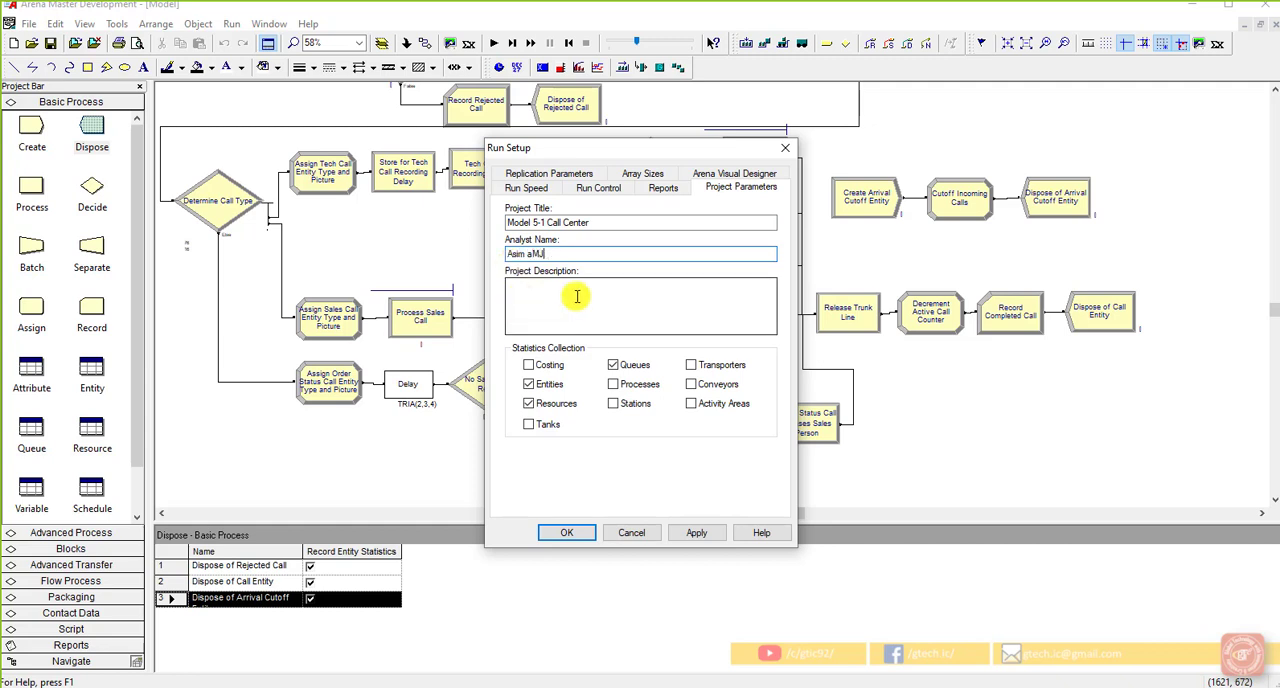
{"action": "key", "text": "BackSpace"}
{"action": "key", "text": "BackSpace"}
{"action": "key", "text": "BackSpace"}
{"action": "type", "text": "aMJAD"}
{"action": "key", "text": "BackSpace"}
{"action": "key", "text": "BackSpace"}
{"action": "key", "text": "BackSpace"}
{"action": "key", "text": "BackSpace"}
{"action": "key", "text": "BackSpace"}
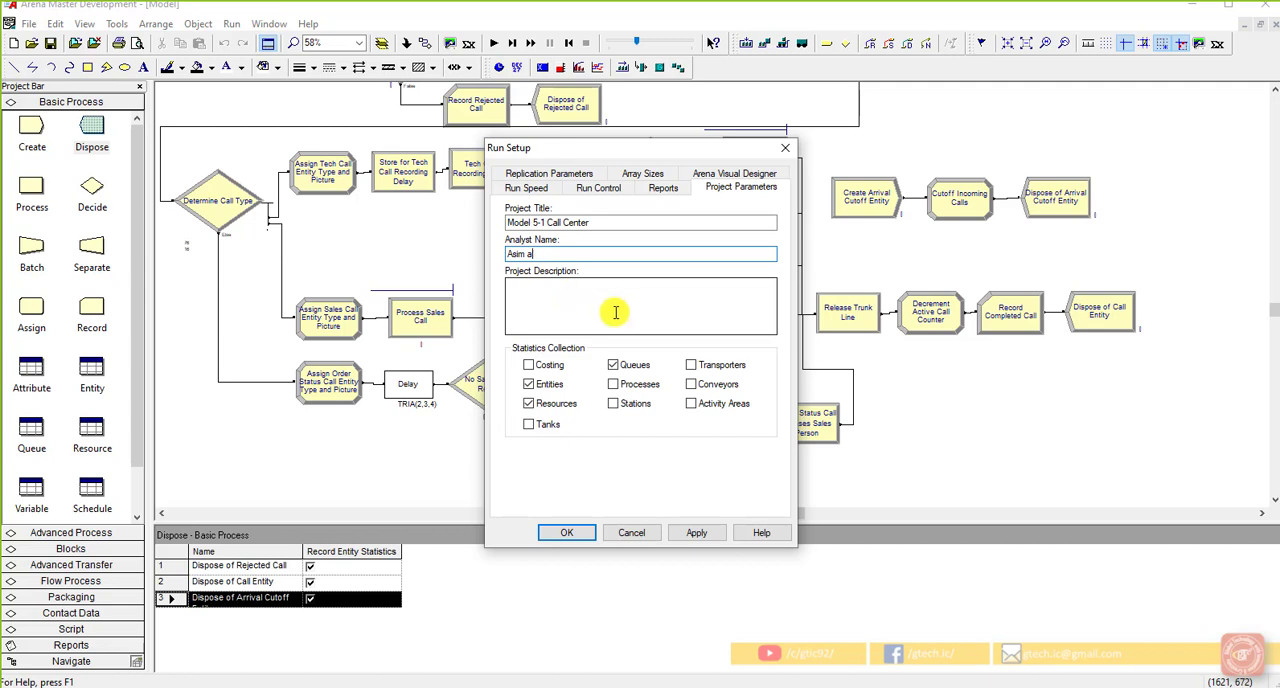
{"action": "type", "text": "Amjad"}
Step: Enter "add project description" as the project description
{"action": "left_click", "coordinate": [667, 318]}
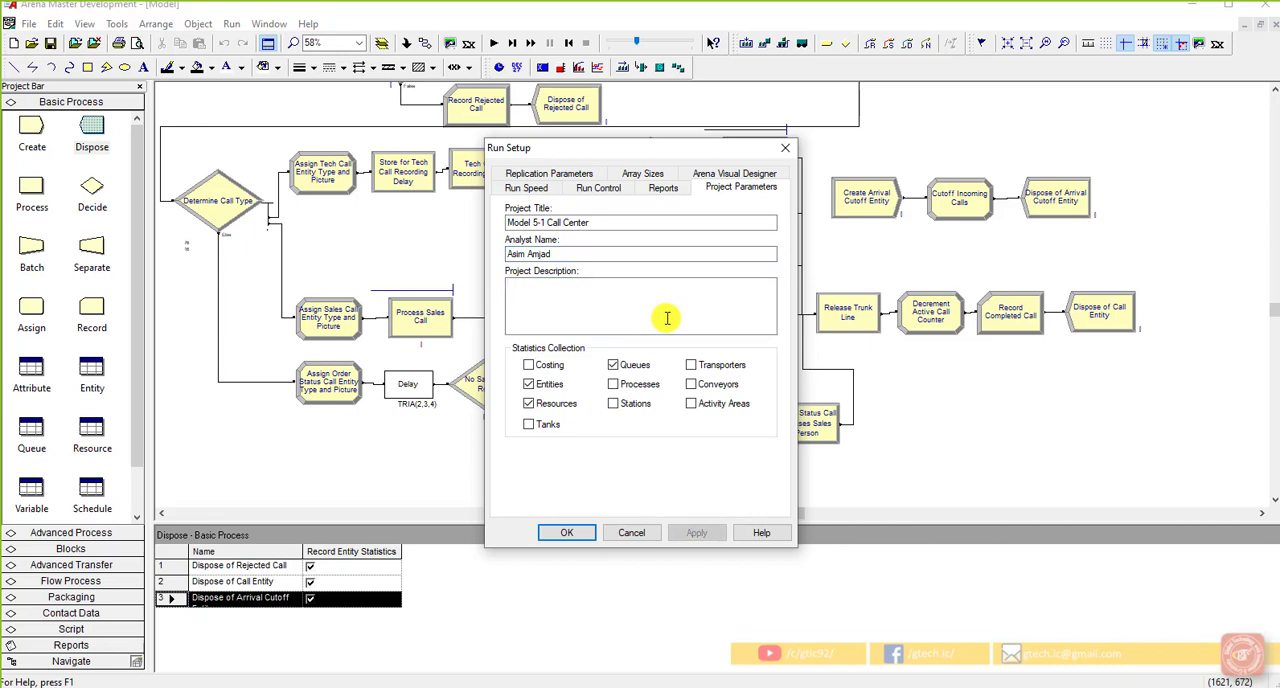
{"action": "type", "text": "add project descrip"}
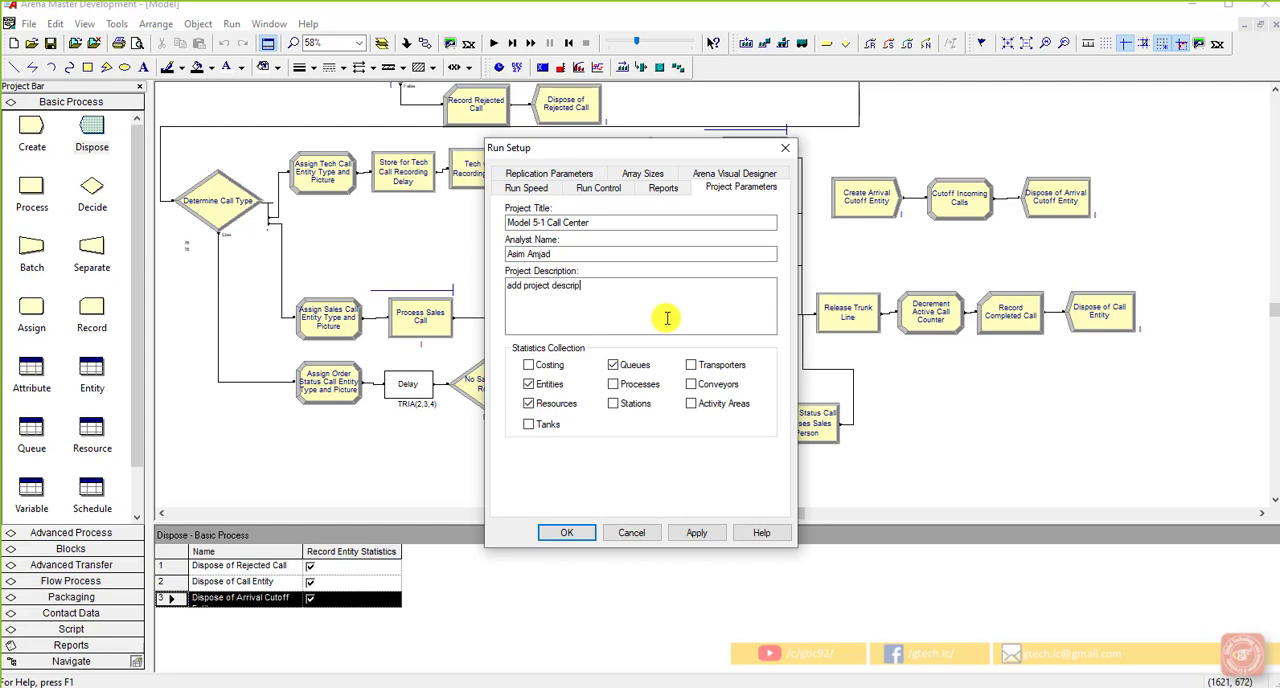
{"action": "type", "text": "tion"}
Step: Set both the base time units and the replication length's time units to Minutes in the replication parameters
{"action": "left_click", "coordinate": [552, 176]}
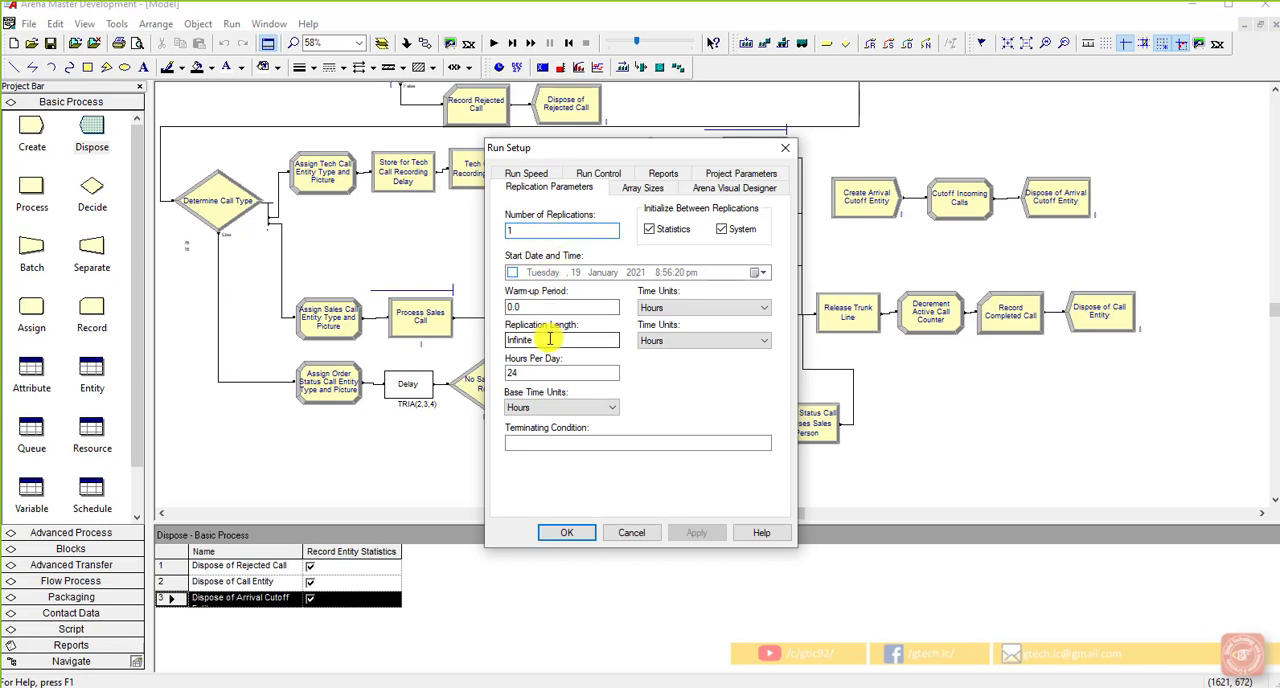
{"action": "left_click", "coordinate": [541, 407]}
{"action": "left_click", "coordinate": [543, 435]}
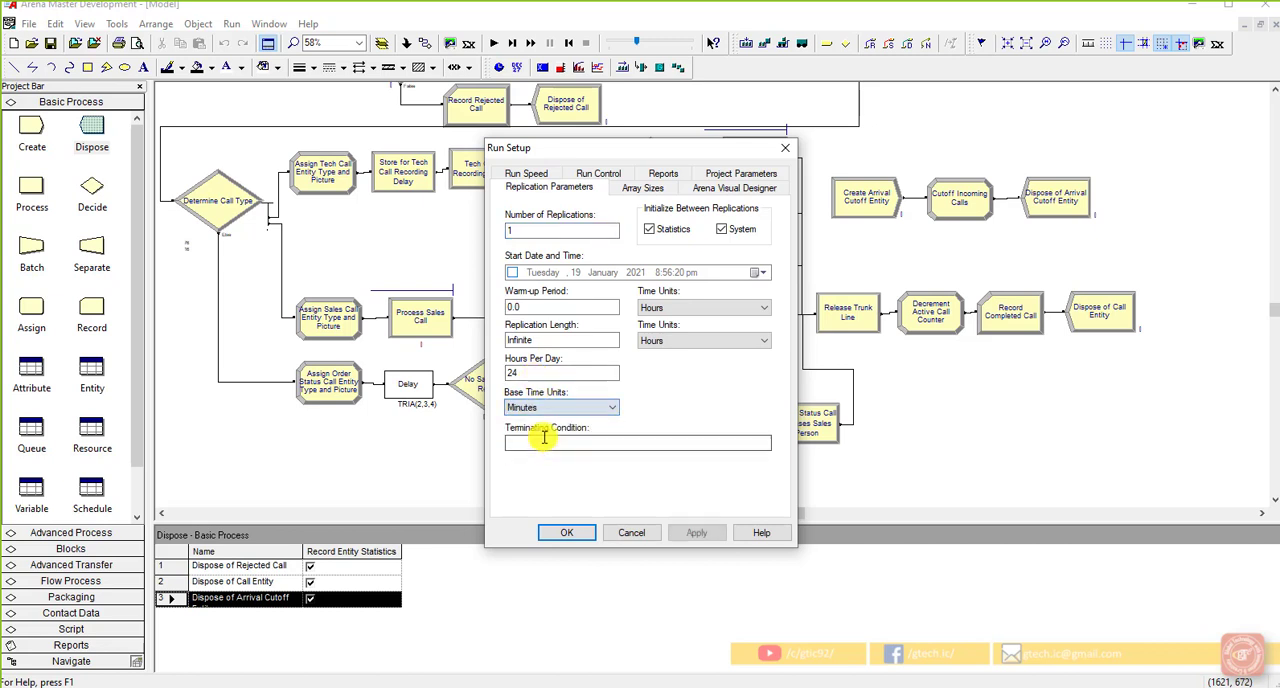
{"action": "left_click", "coordinate": [757, 341]}
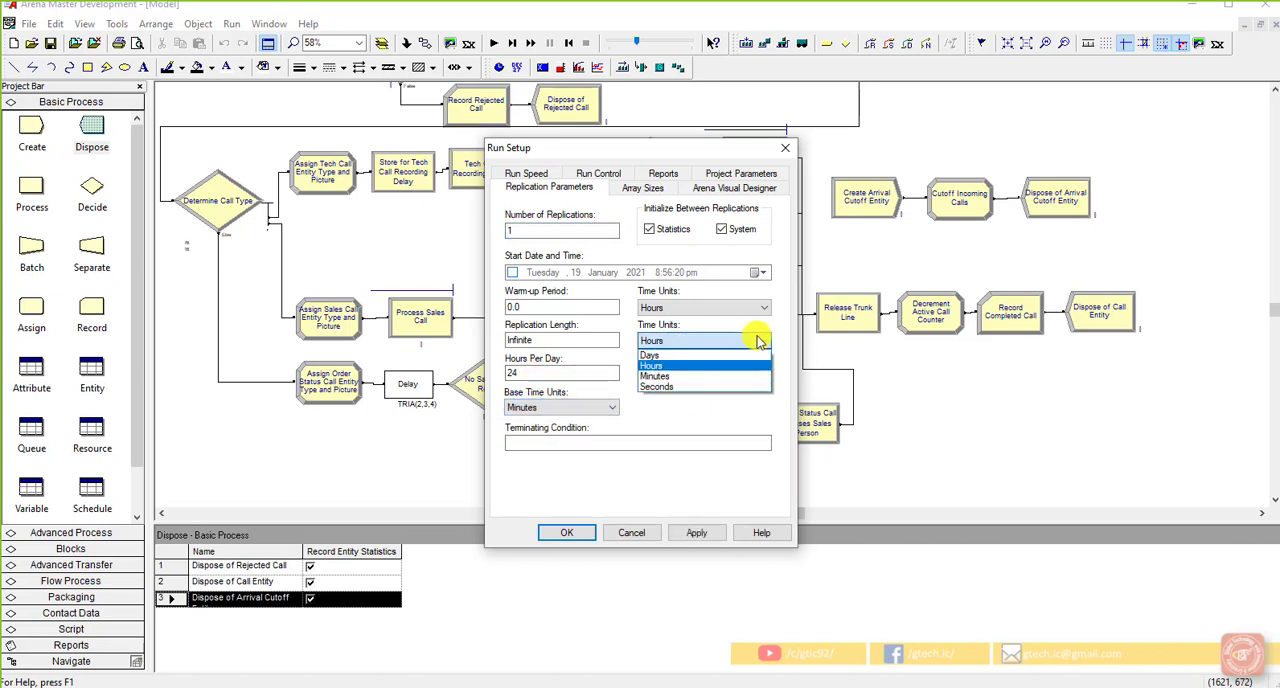
{"action": "left_click", "coordinate": [705, 376]}
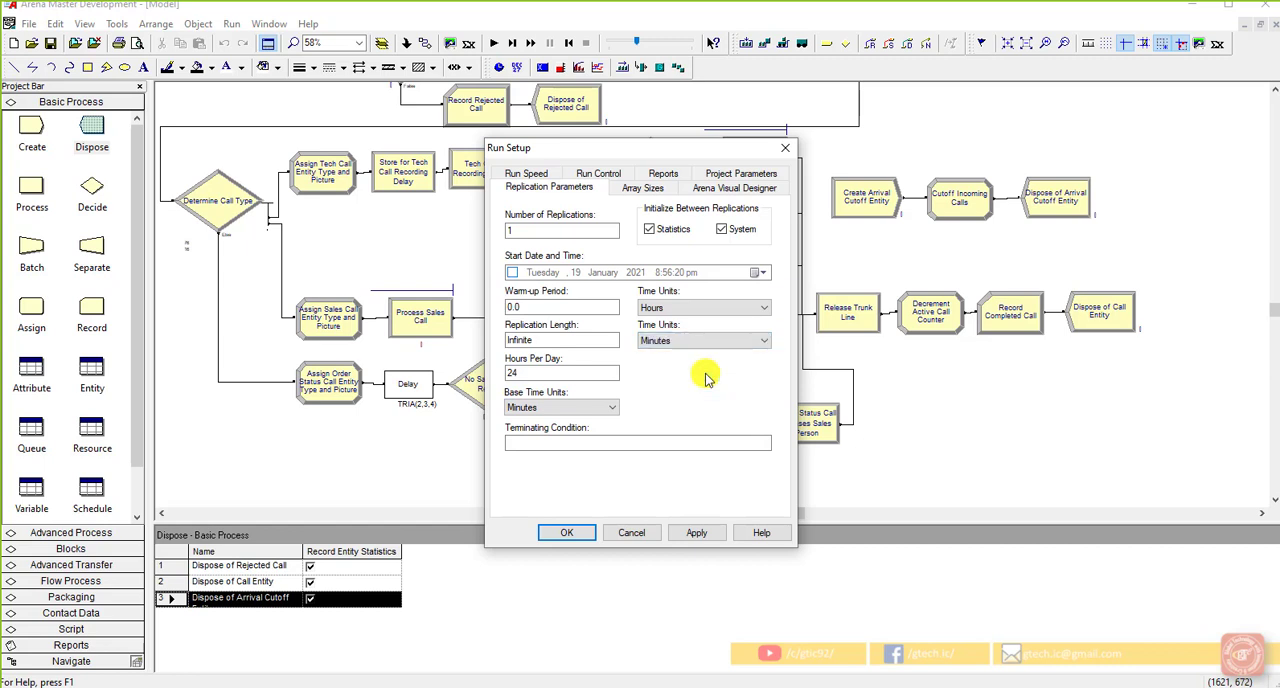
Step: Start building the terminating condition in the Expression Builder by inserting the Current Simulation Time function, TNOW
{"action": "left_click", "coordinate": [651, 442]}
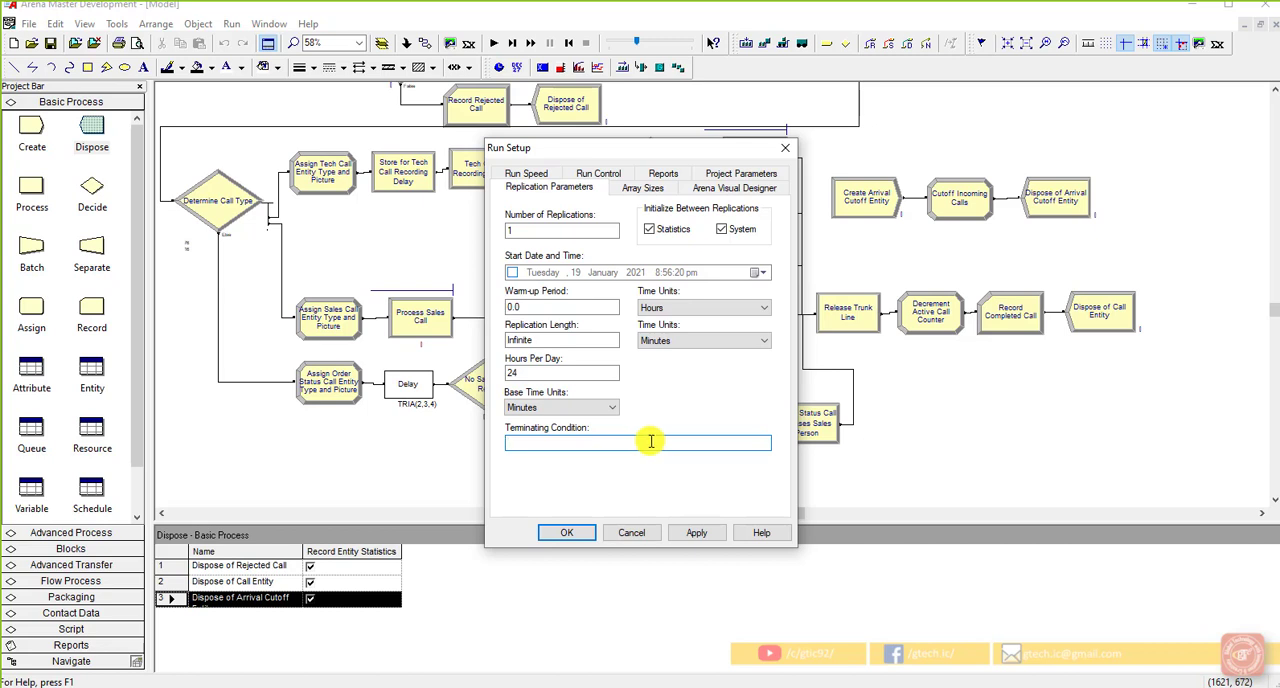
{"action": "right_click", "coordinate": [651, 442]}
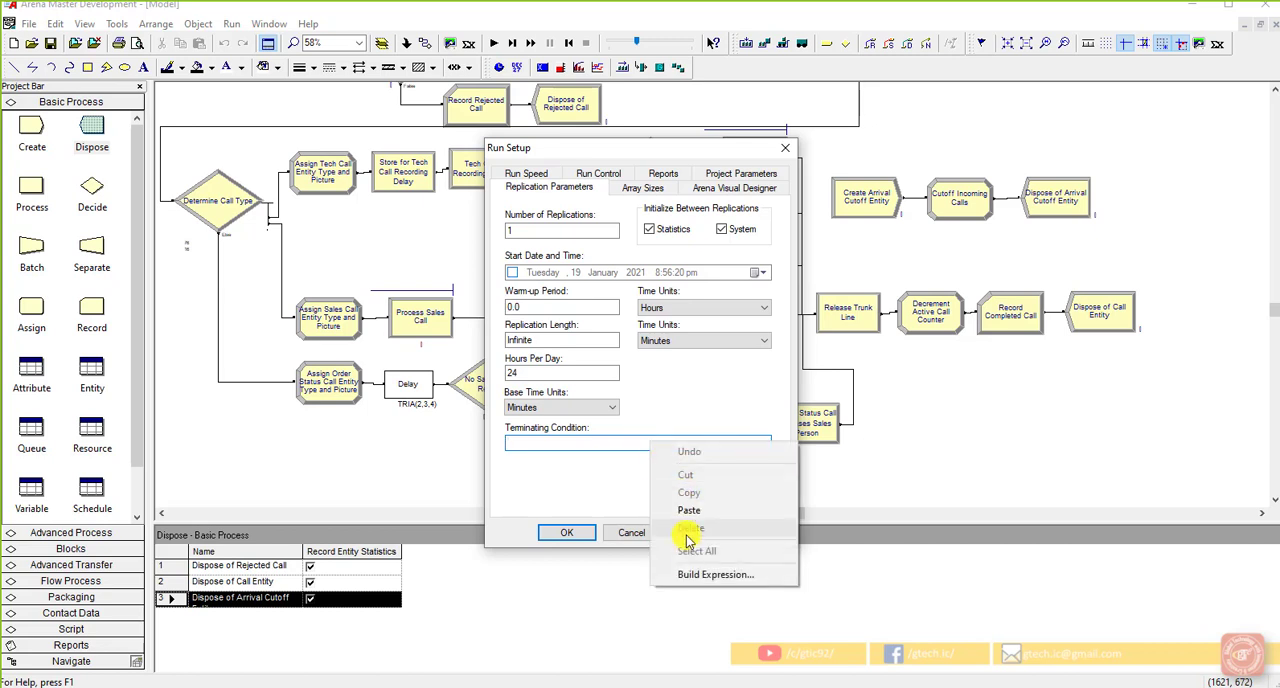
{"action": "left_click", "coordinate": [700, 575]}
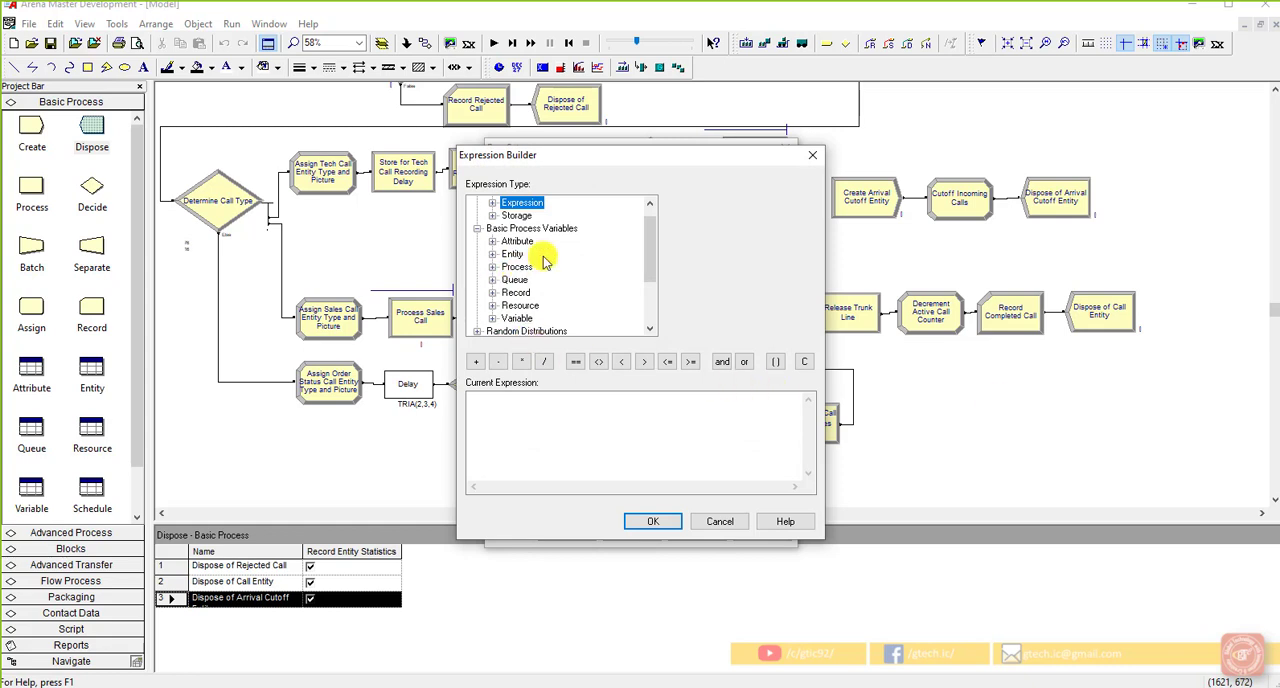
{"action": "scroll", "coordinate": [545, 262], "scroll_direction": "down", "scroll_amount": 2}
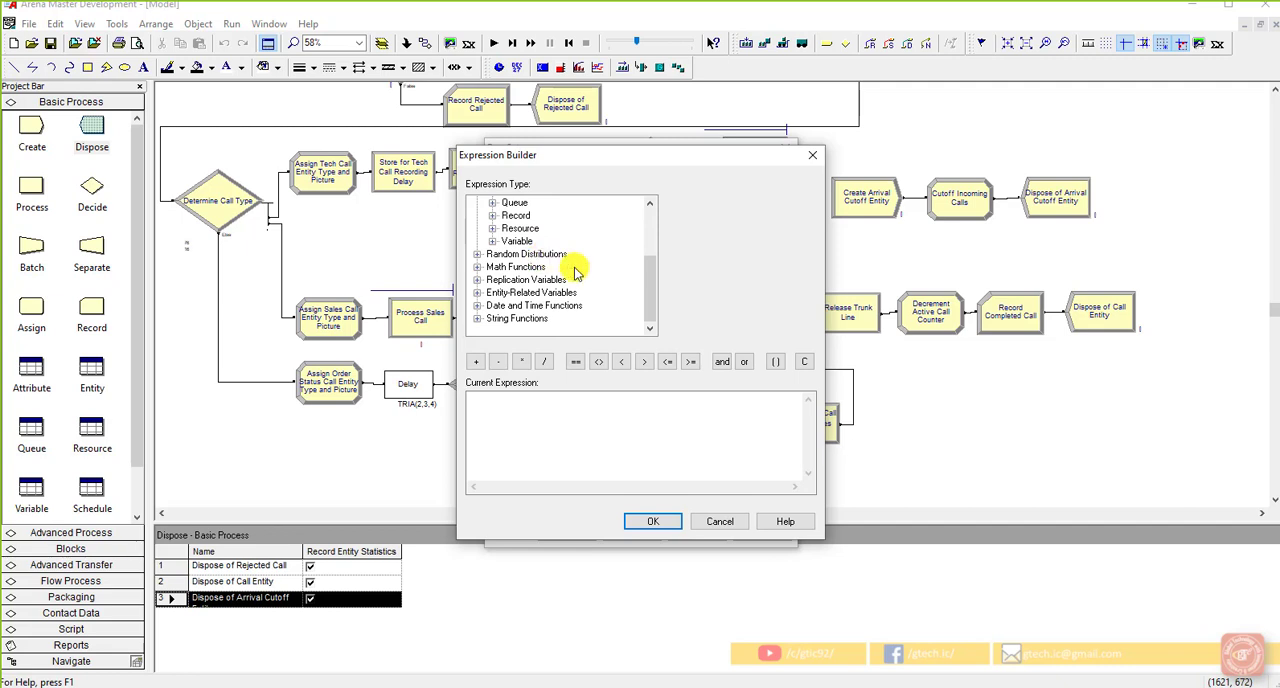
{"action": "left_click", "coordinate": [477, 280]}
{"action": "scroll", "coordinate": [479, 295], "scroll_direction": "down", "scroll_amount": 1}
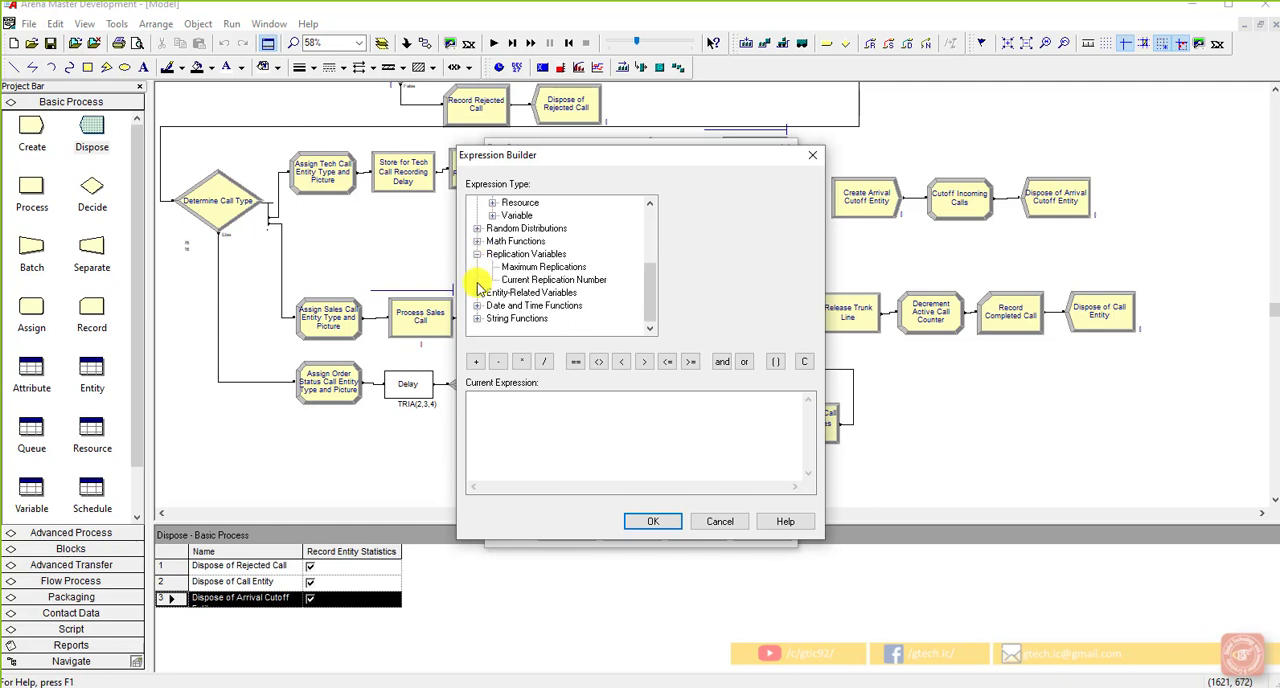
{"action": "left_click", "coordinate": [478, 306]}
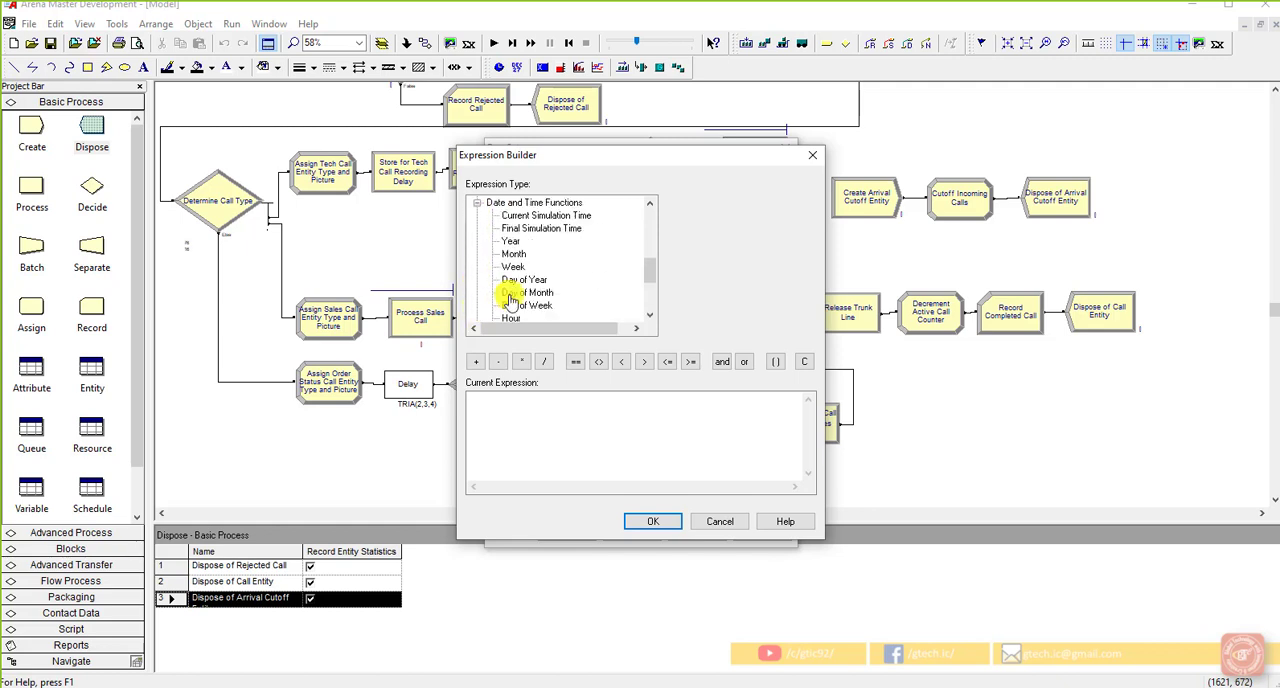
{"action": "left_click", "coordinate": [544, 216]}
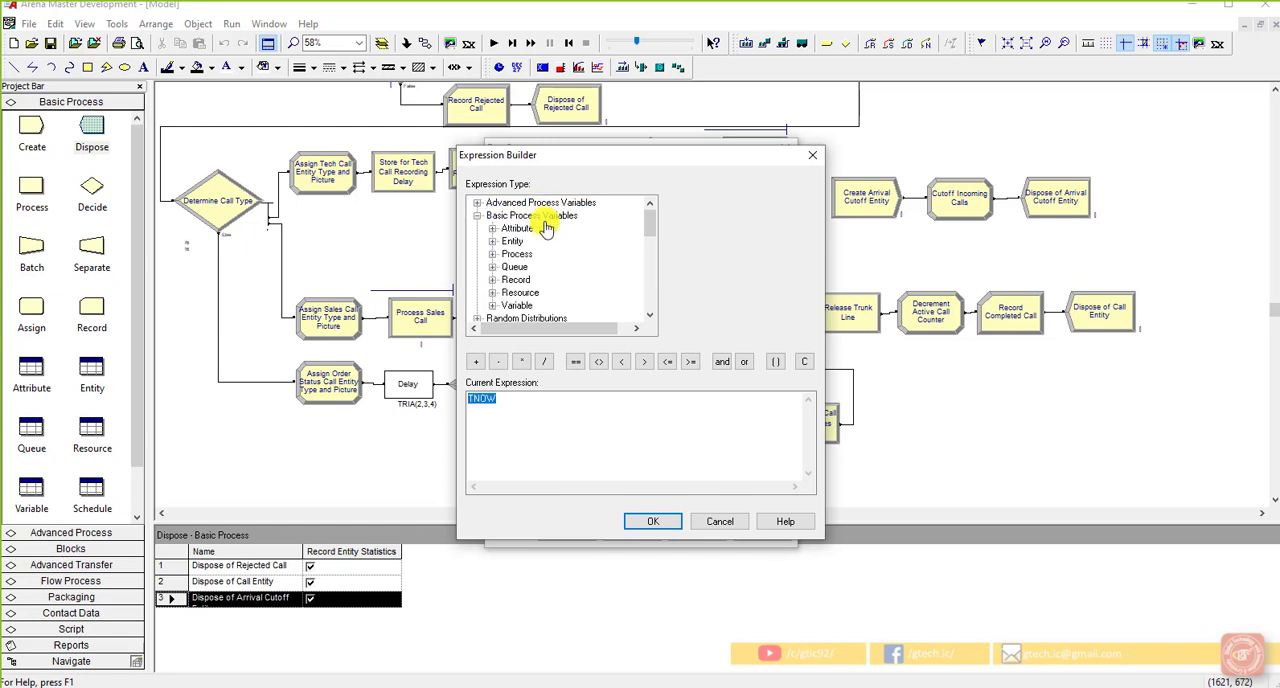
Step: Extend the terminating condition after TNOW with a greater-than-or-equal comparison to 600 and an AND operator (TNOW >= 600 &&)
{"action": "left_click", "coordinate": [529, 402]}
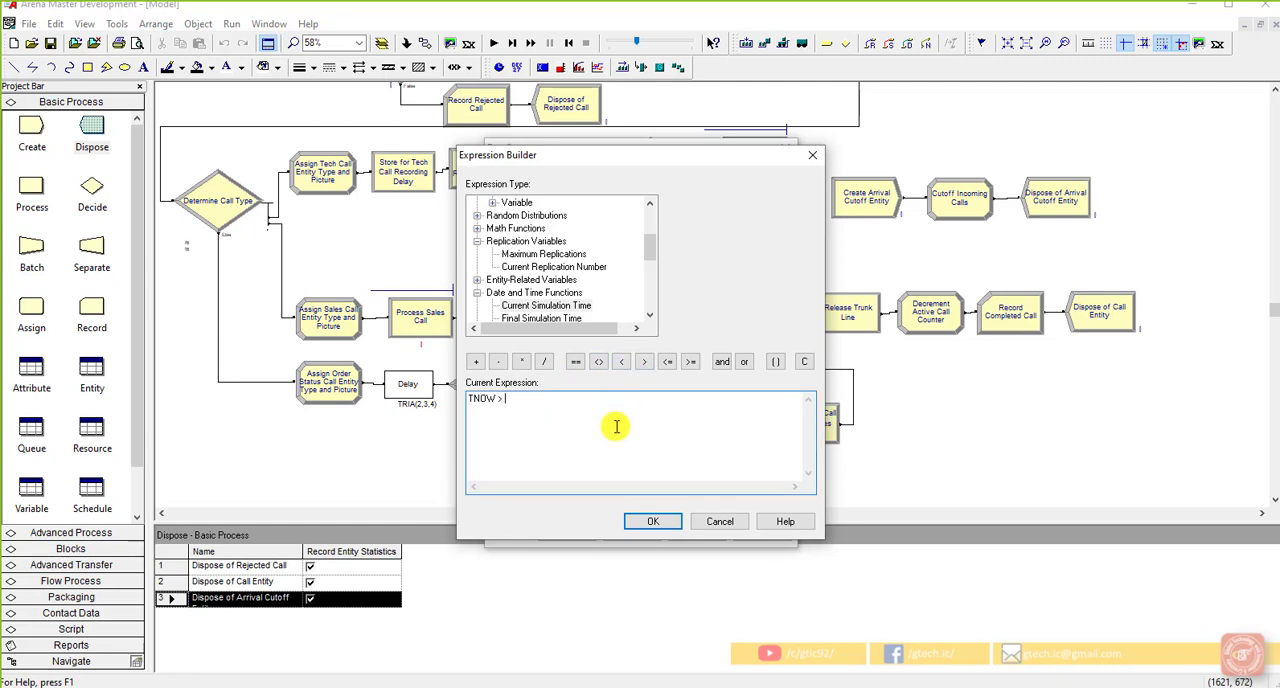
{"action": "left_click", "coordinate": [690, 361]}
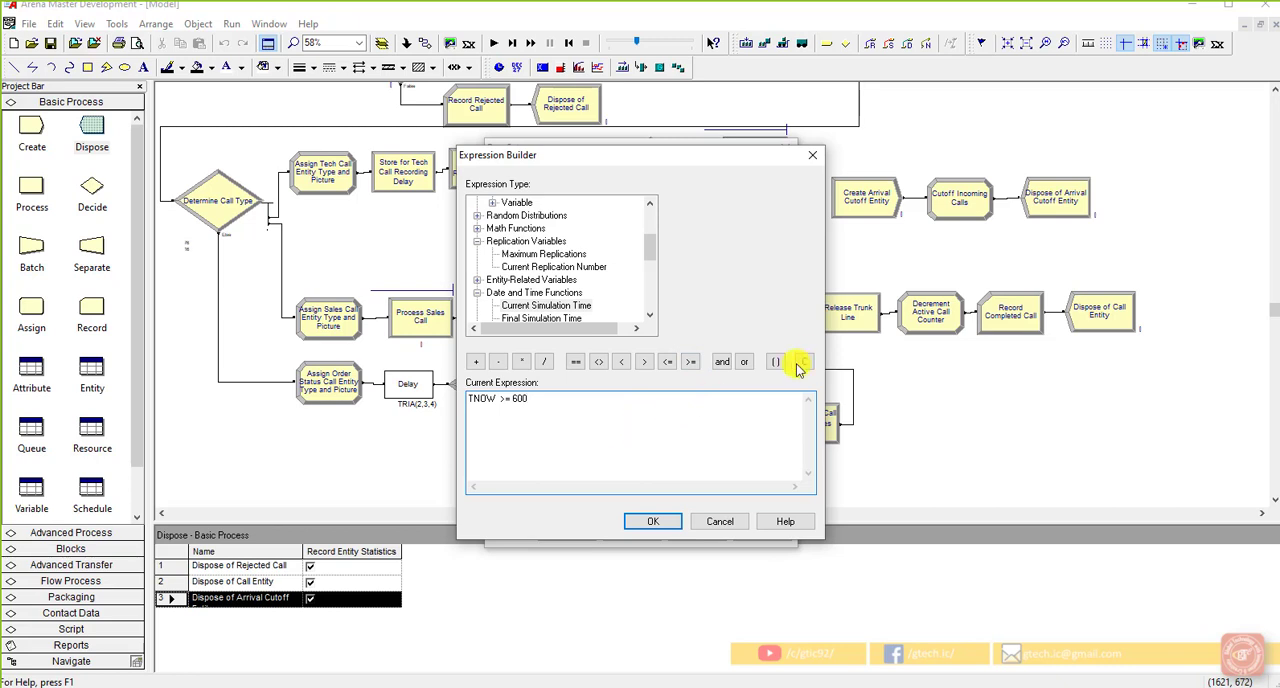
{"action": "left_click", "coordinate": [724, 362]}
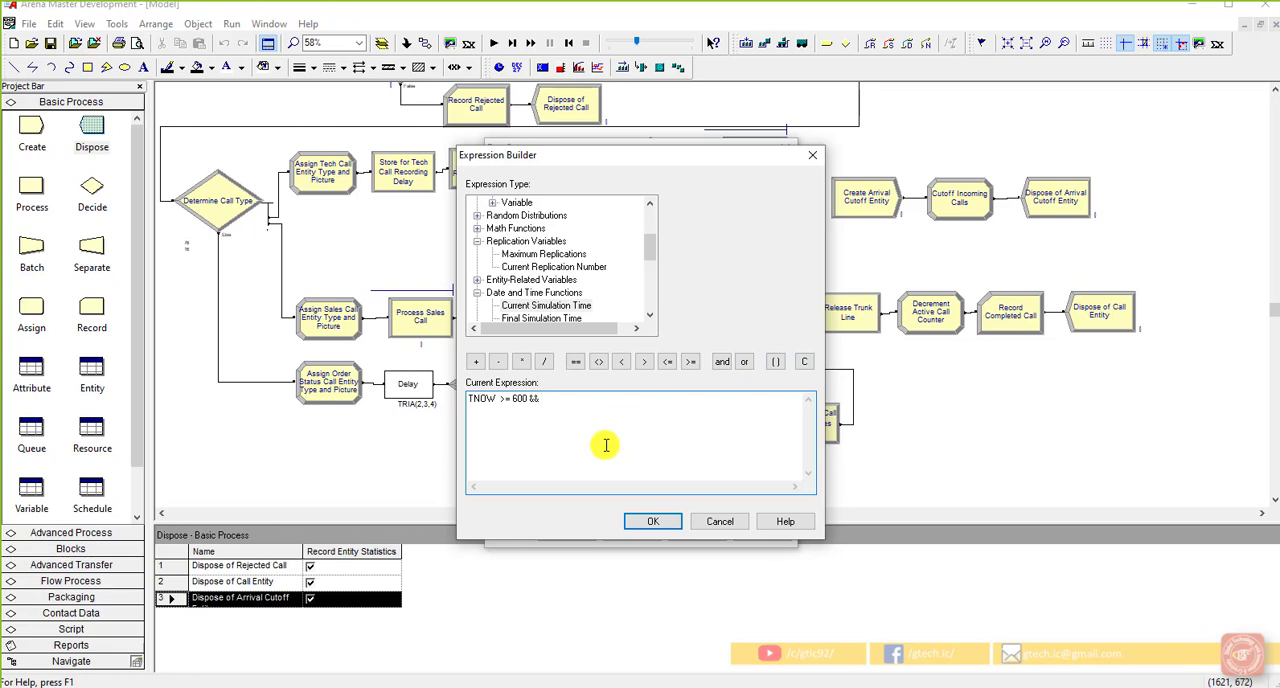
{"action": "scroll", "coordinate": [580, 260], "scroll_direction": "up", "scroll_amount": 3}
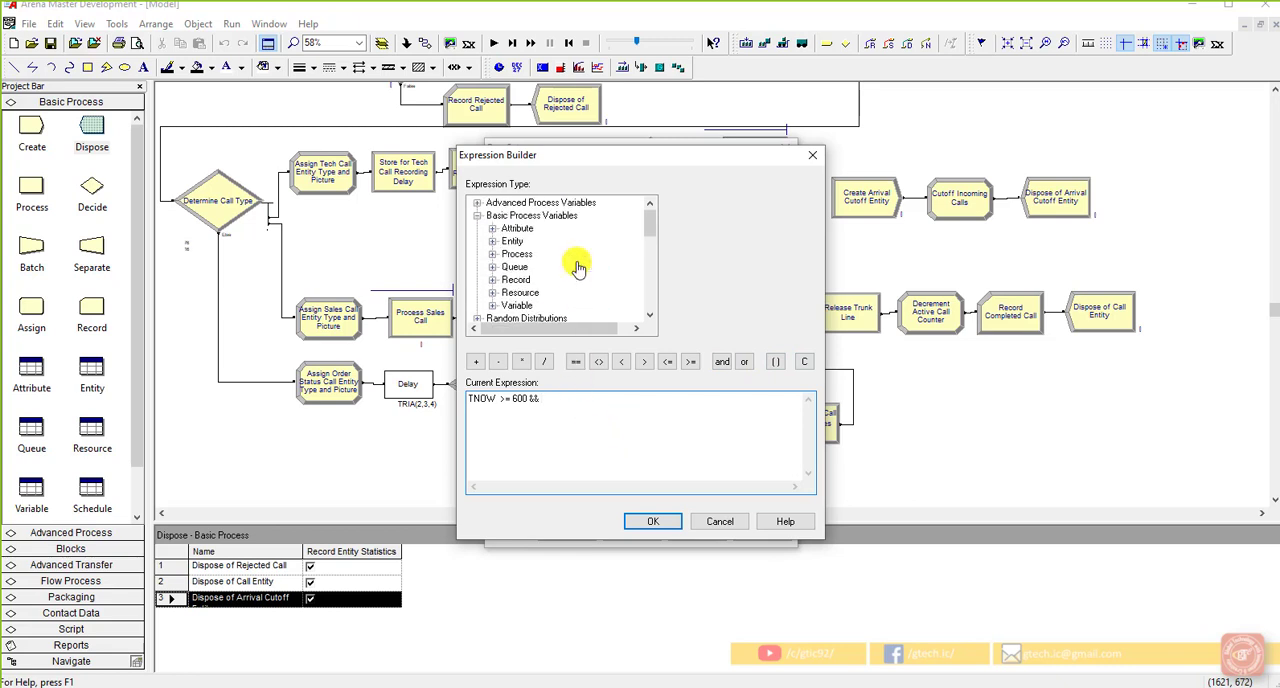
{"action": "left_click", "coordinate": [478, 203]}
{"action": "left_click", "coordinate": [492, 228]}
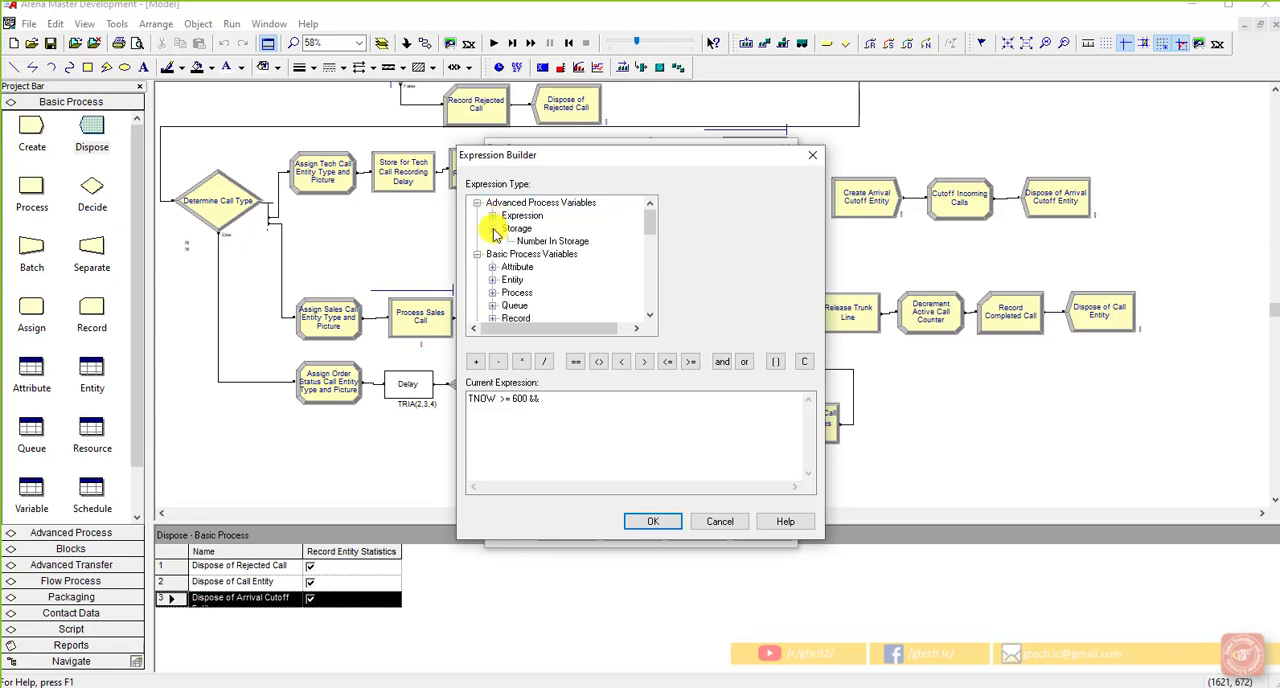
{"action": "left_click", "coordinate": [492, 216]}
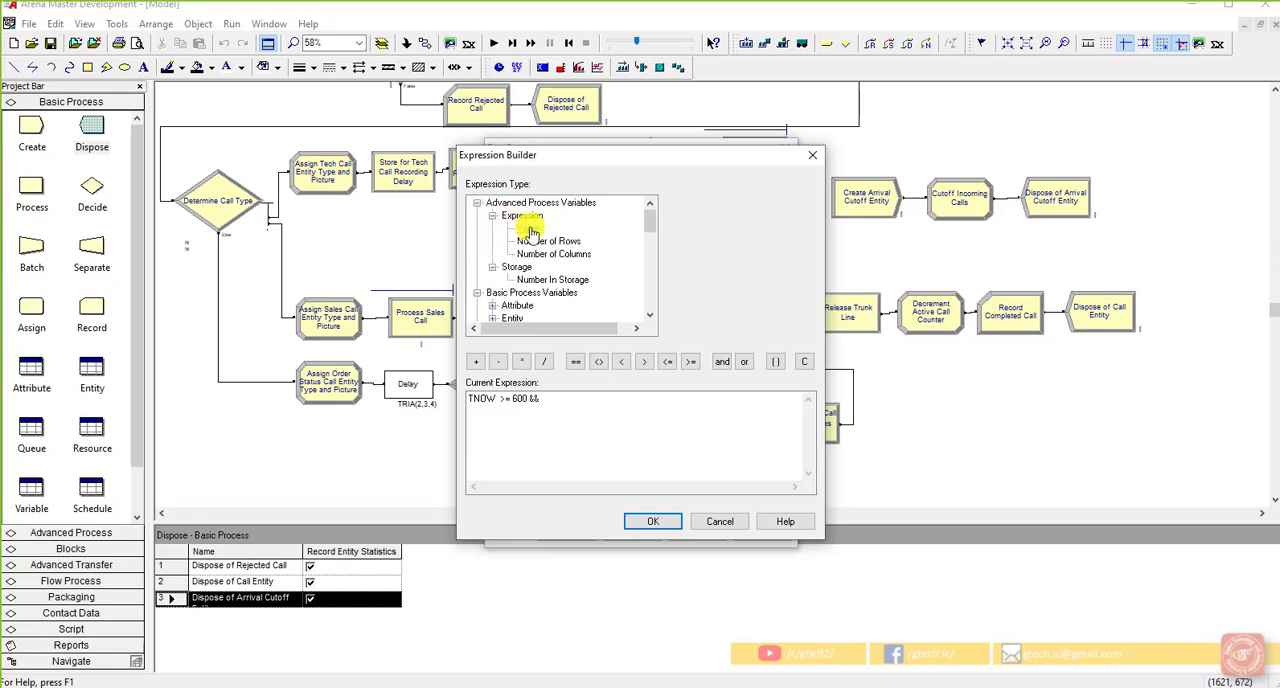
{"action": "left_click", "coordinate": [516, 229]}
{"action": "left_click", "coordinate": [807, 203]}
{"action": "left_click", "coordinate": [807, 203]}
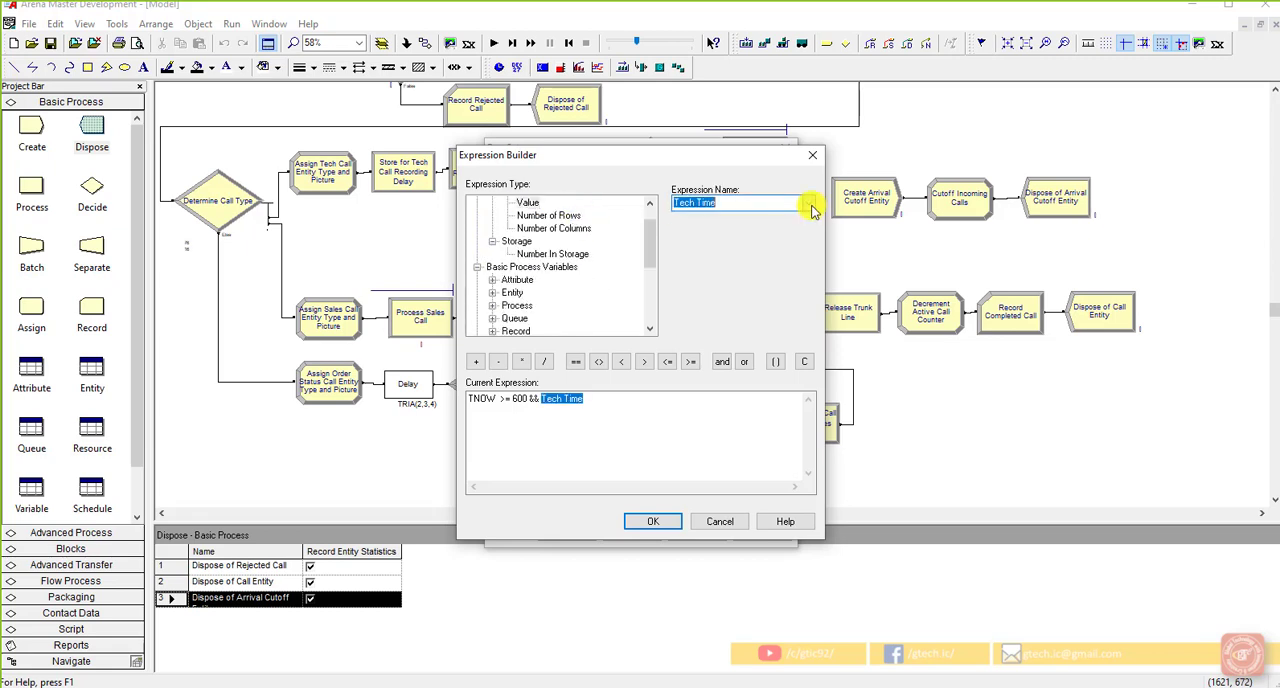
{"action": "left_click", "coordinate": [550, 253]}
{"action": "left_click", "coordinate": [807, 203]}
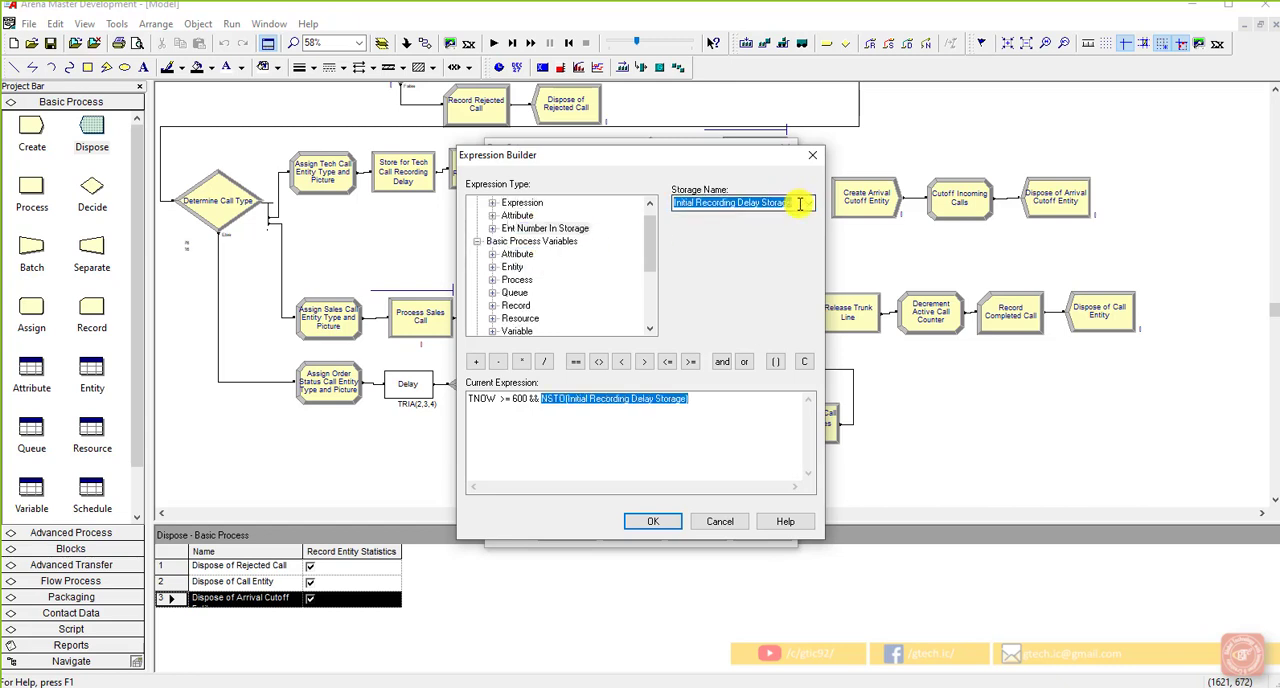
{"action": "left_click", "coordinate": [731, 294]}
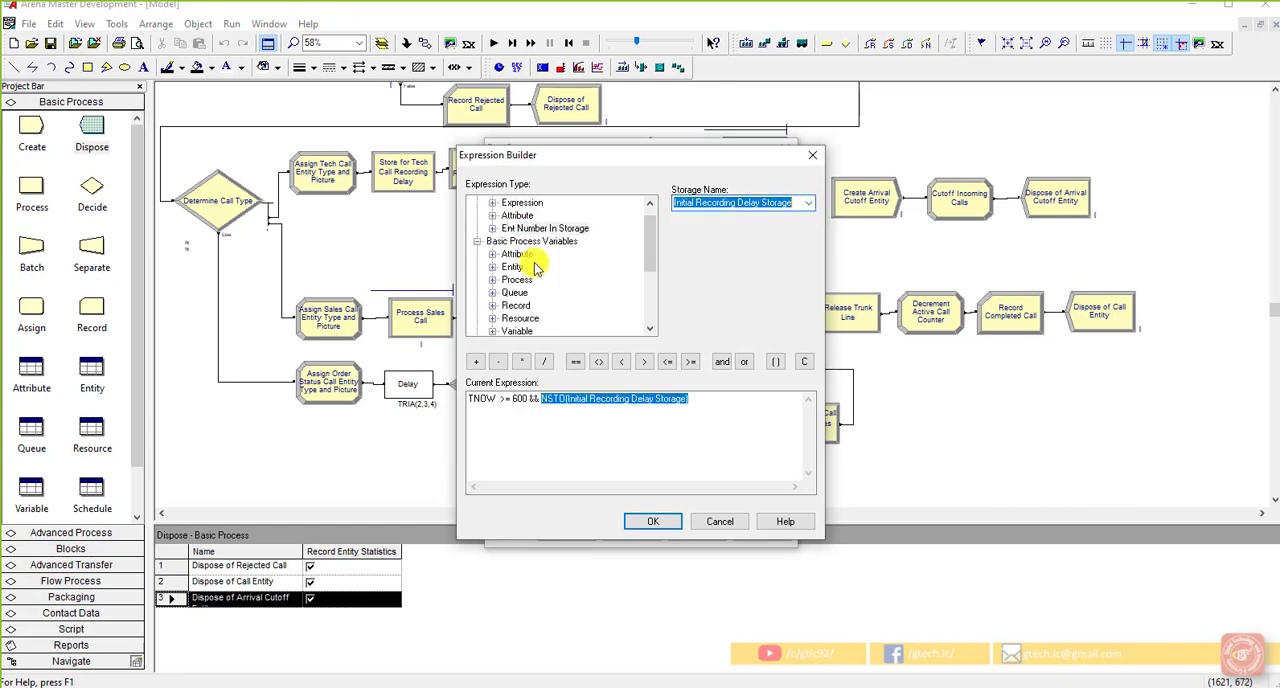
{"action": "scroll", "coordinate": [535, 265], "scroll_direction": "up", "scroll_amount": 1}
{"action": "left_click", "coordinate": [493, 216]}
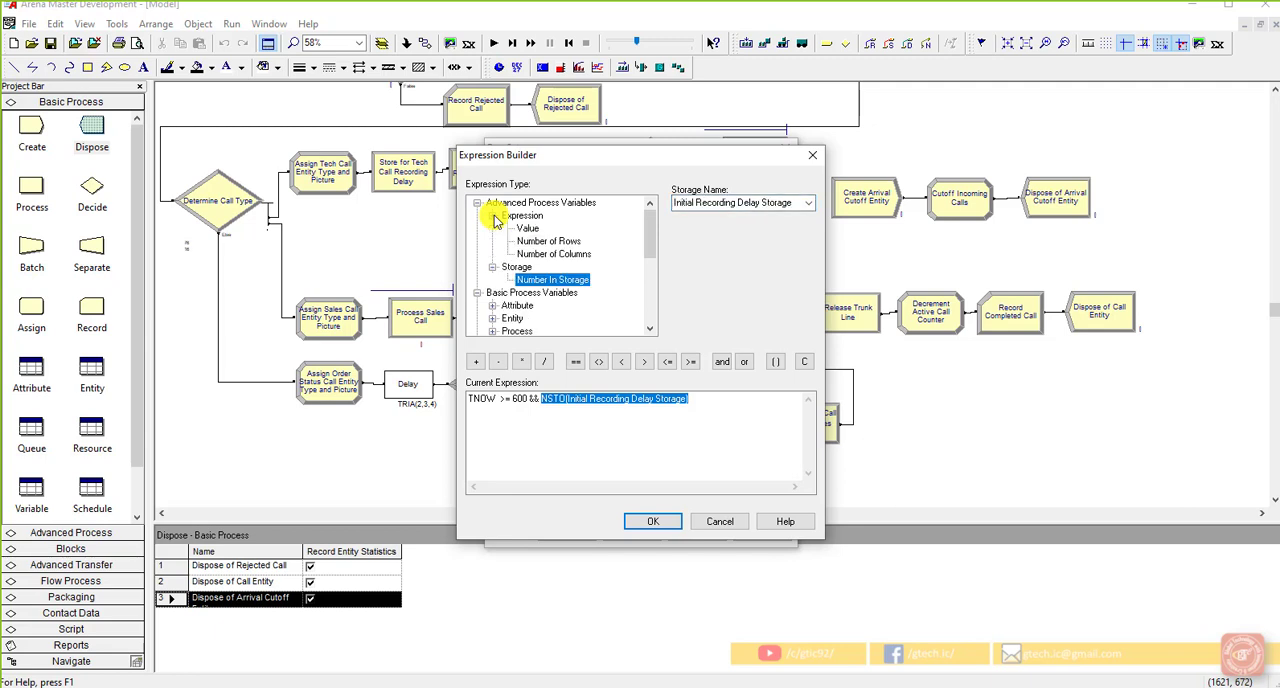
{"action": "left_click", "coordinate": [540, 254]}
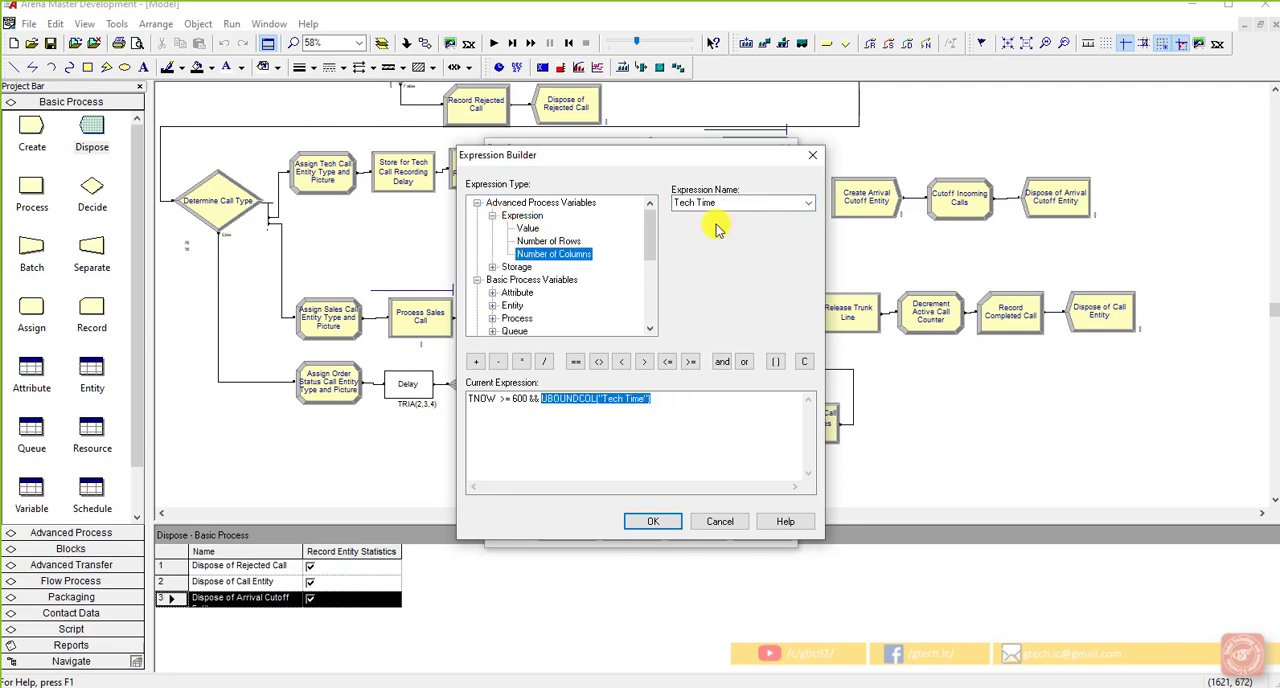
{"action": "left_click", "coordinate": [811, 208]}
{"action": "left_click", "coordinate": [548, 241]}
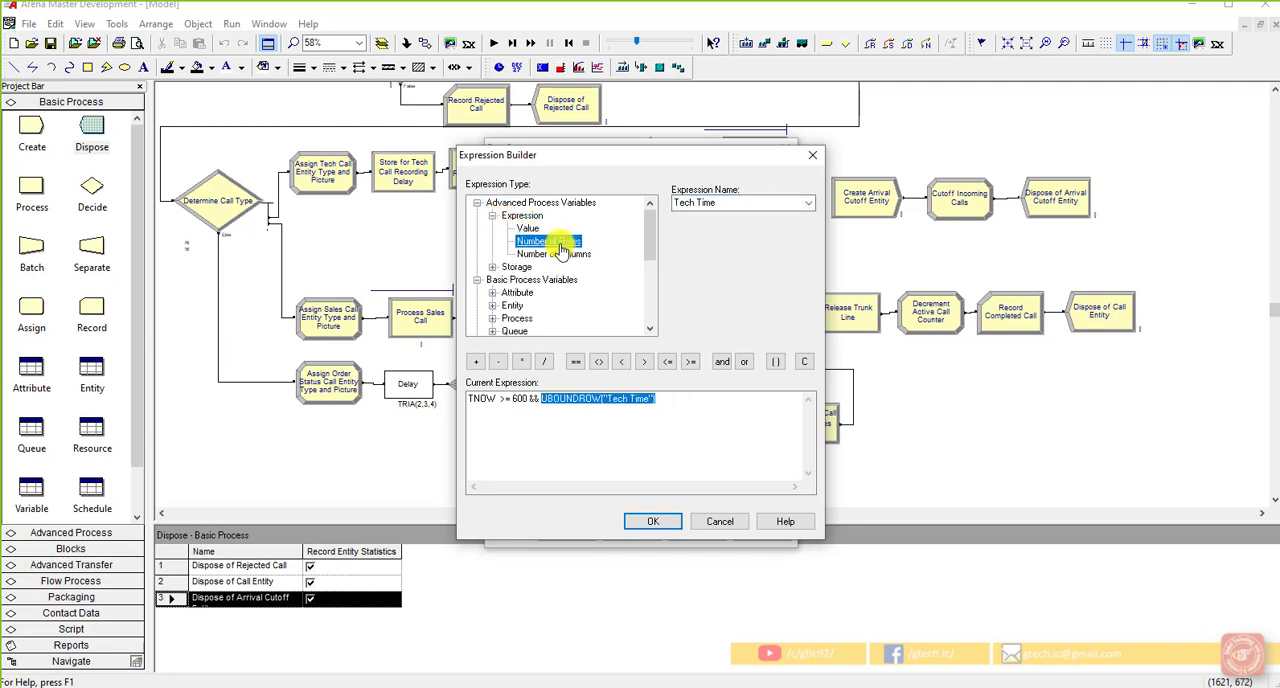
{"action": "left_click", "coordinate": [808, 203]}
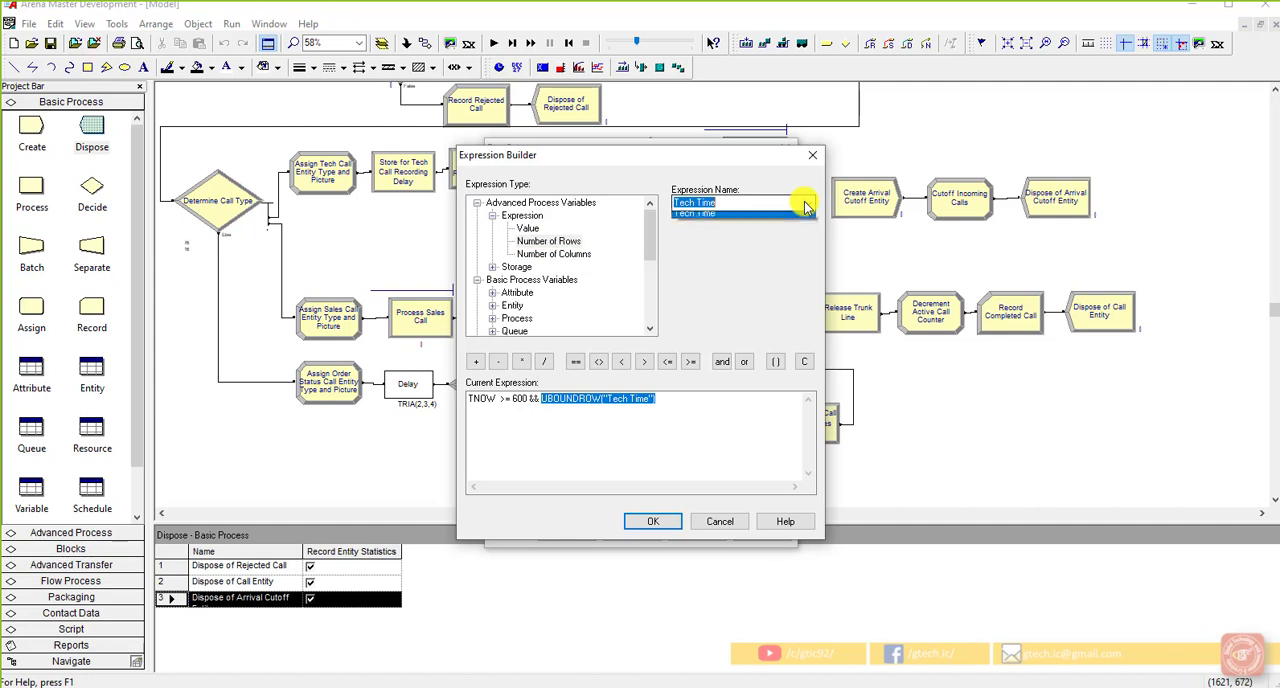
{"action": "left_click", "coordinate": [531, 234]}
{"action": "left_click", "coordinate": [529, 229]}
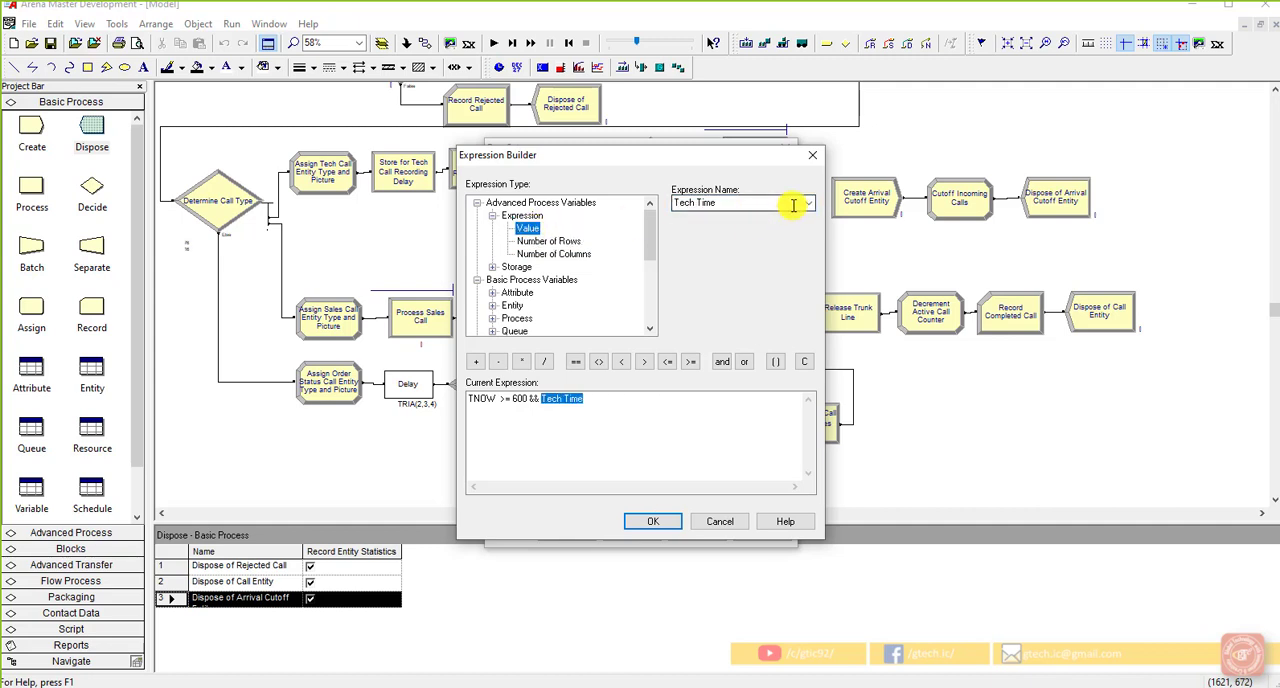
{"action": "left_click", "coordinate": [809, 205]}
{"action": "left_click", "coordinate": [811, 210]}
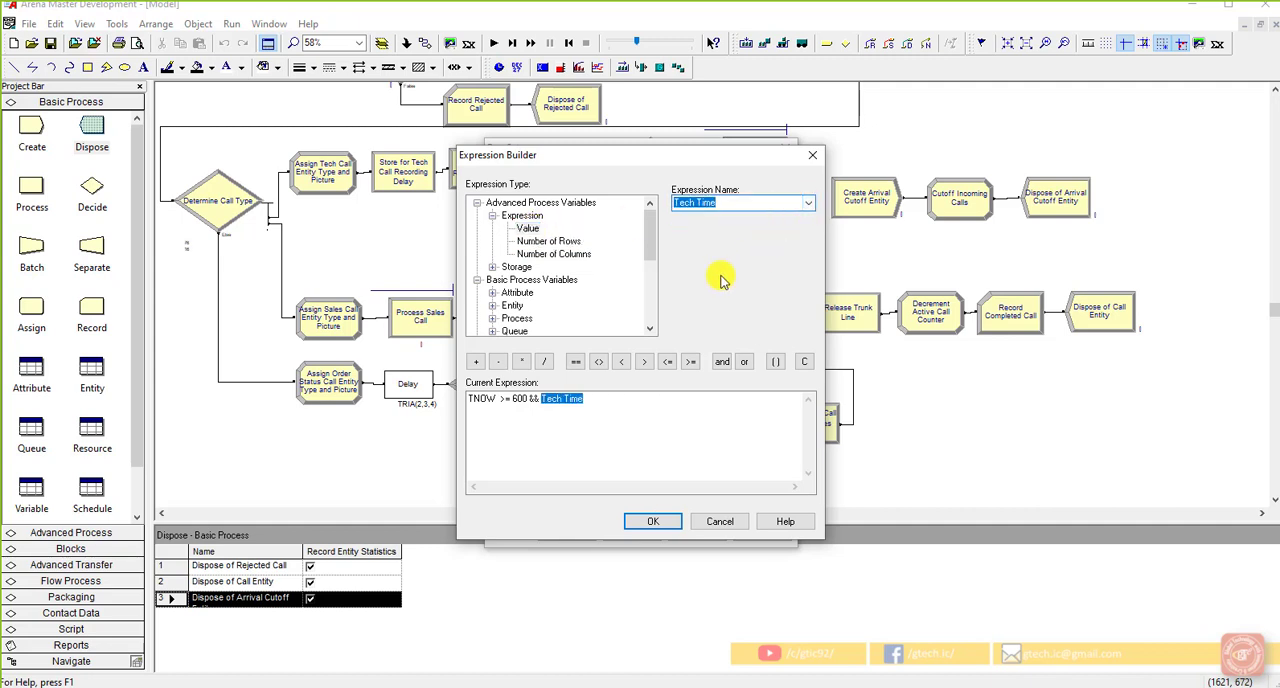
{"action": "left_click", "coordinate": [492, 267]}
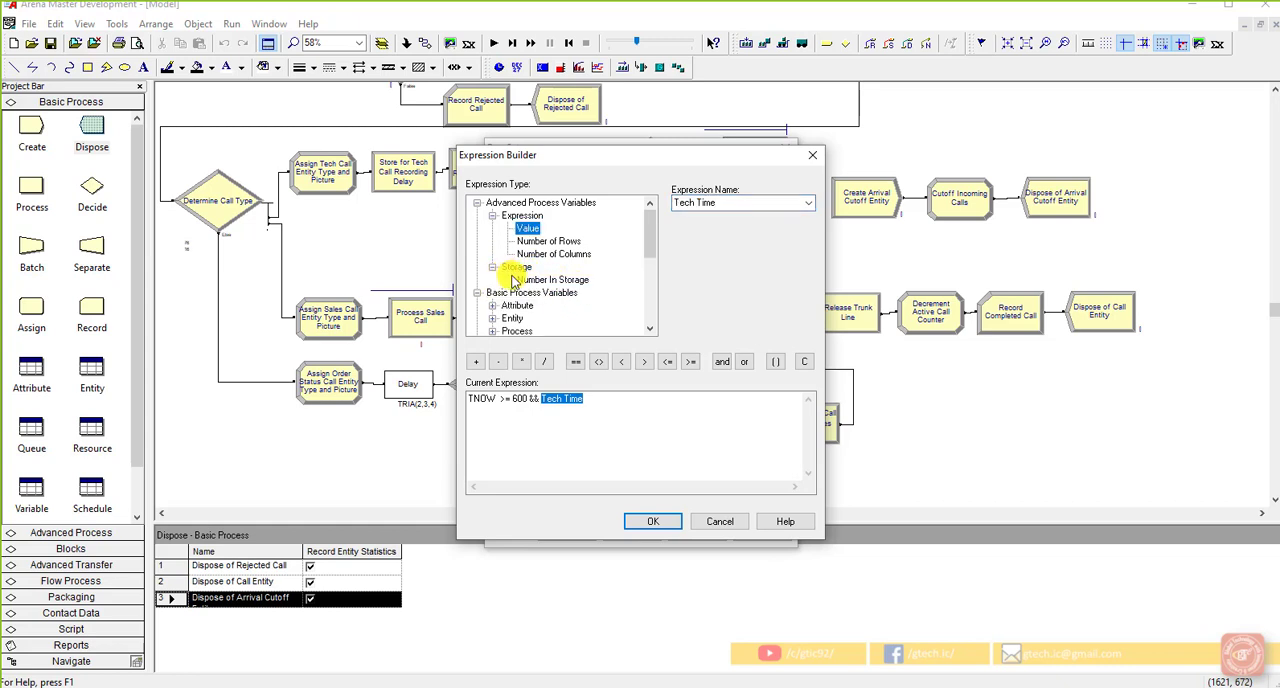
{"action": "left_click", "coordinate": [545, 283]}
{"action": "left_click", "coordinate": [811, 204]}
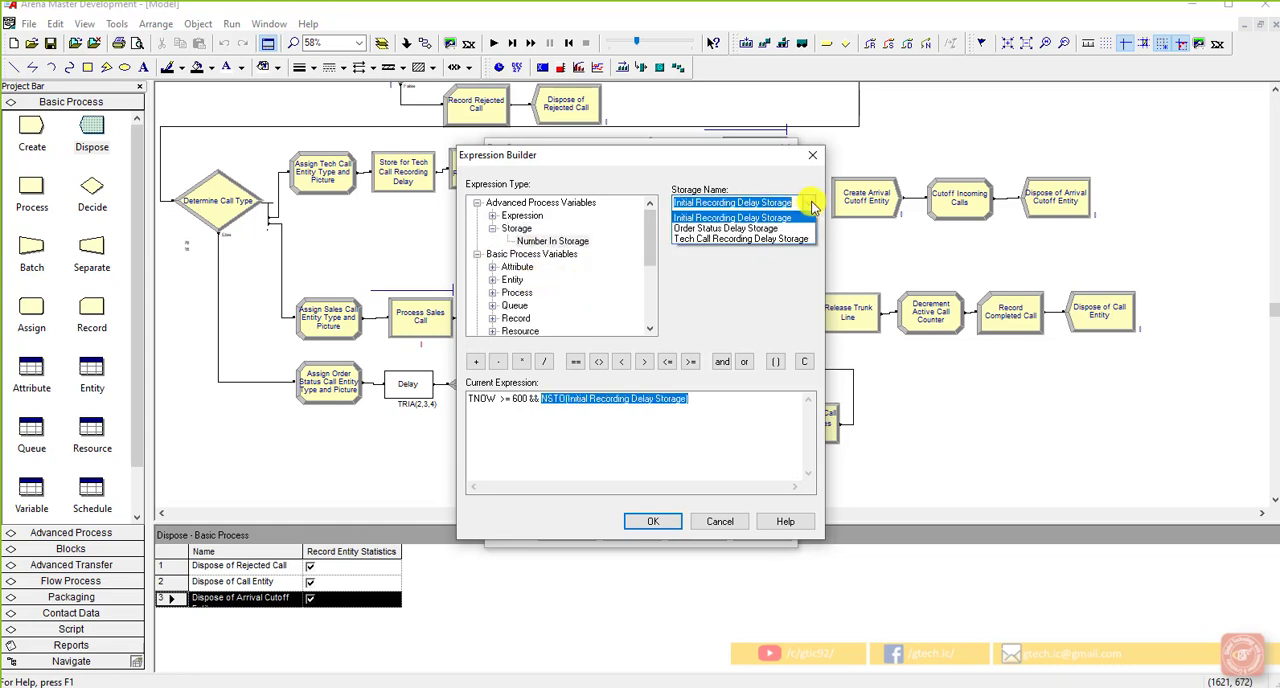
{"action": "left_click", "coordinate": [744, 284]}
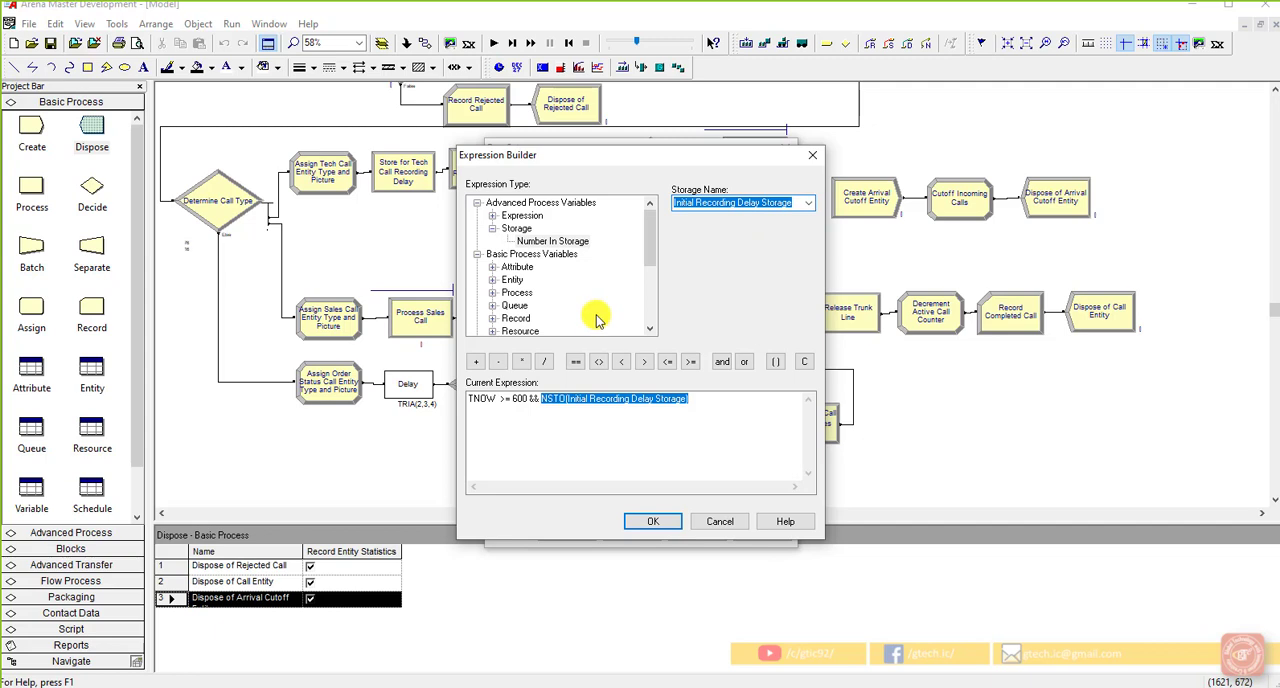
{"action": "left_click", "coordinate": [494, 293]}
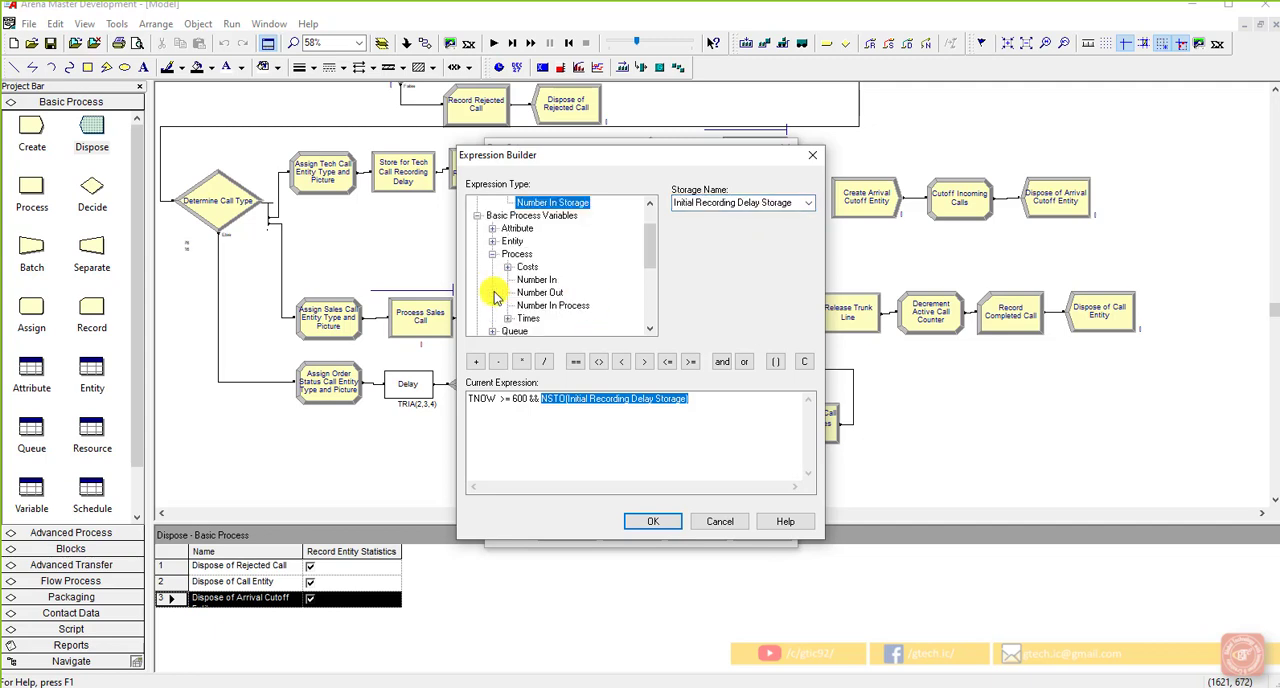
{"action": "left_click", "coordinate": [523, 283]}
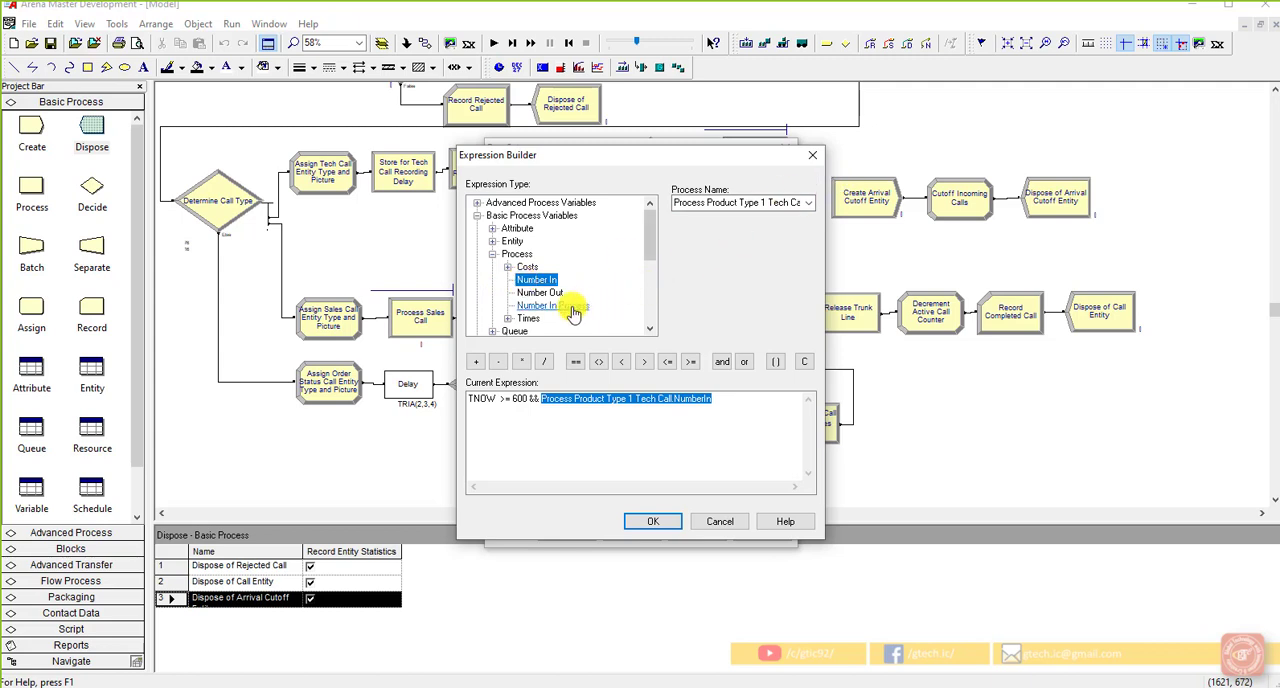
{"action": "scroll", "coordinate": [510, 318], "scroll_direction": "down", "scroll_amount": 1}
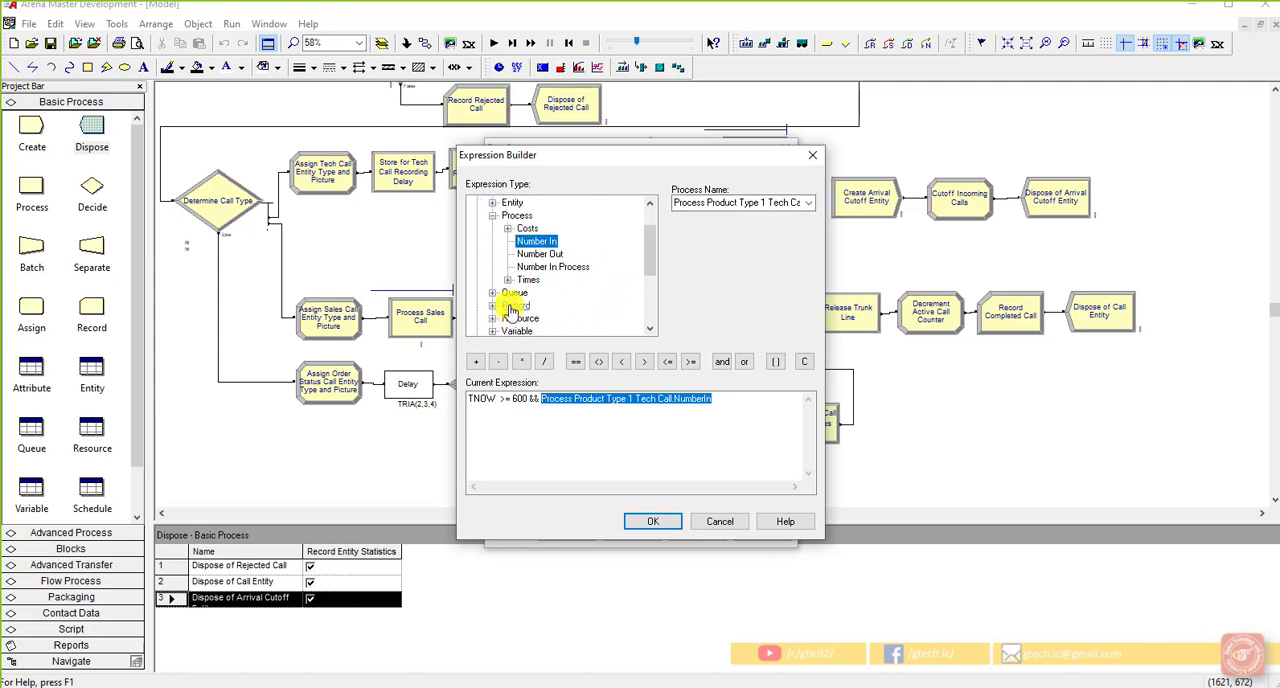
{"action": "left_click", "coordinate": [493, 293]}
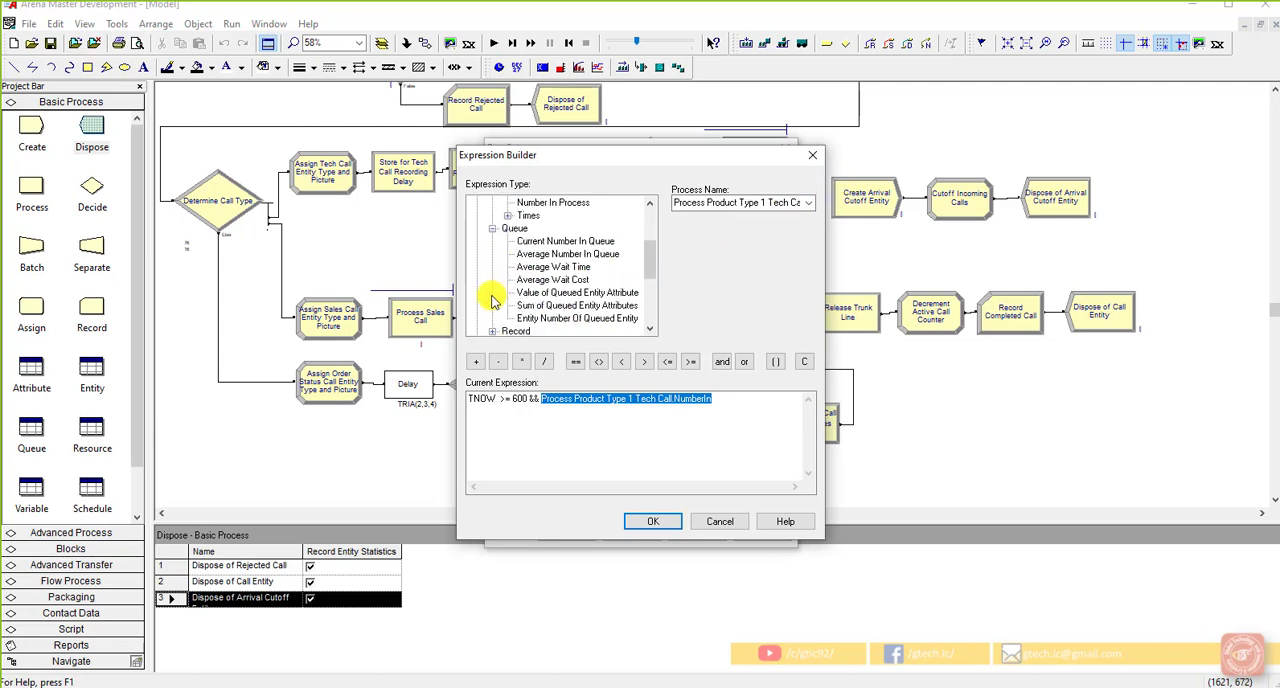
Step: Add the current value of the TotalWIP variable as the second term of the terminating condition
{"action": "scroll", "coordinate": [495, 305], "scroll_direction": "down", "scroll_amount": 1}
{"action": "left_click", "coordinate": [493, 318]}
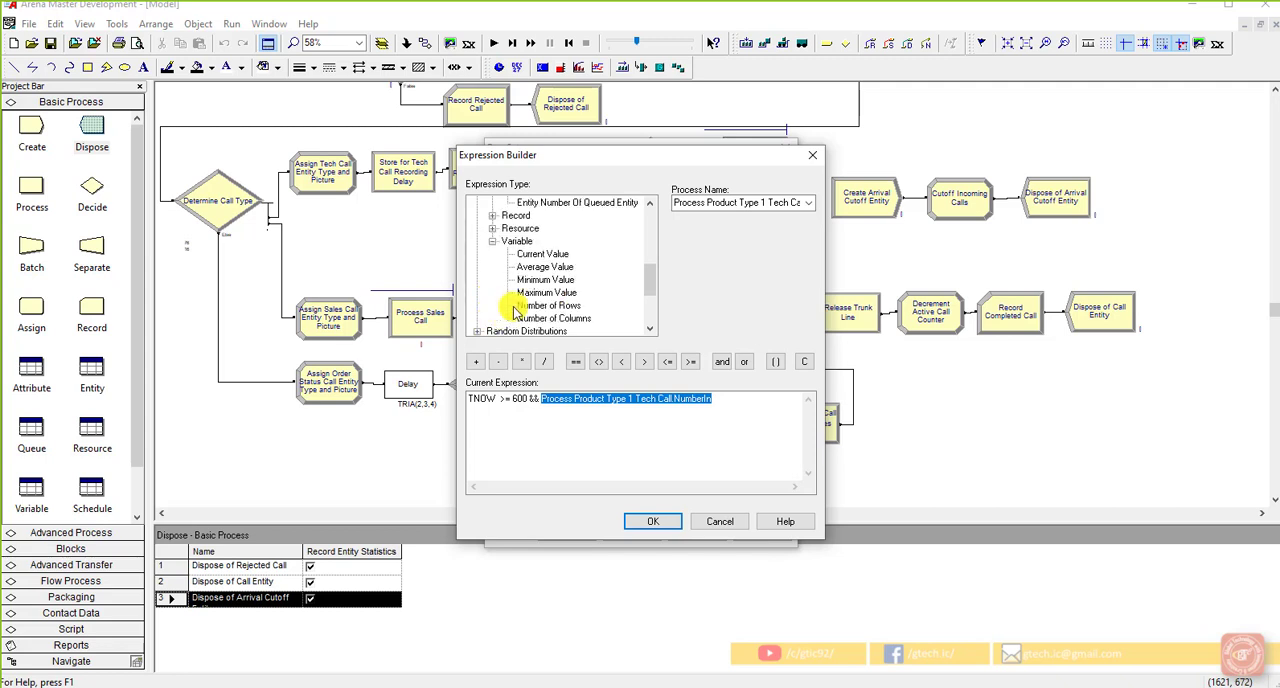
{"action": "left_click", "coordinate": [528, 245]}
{"action": "left_click", "coordinate": [808, 203]}
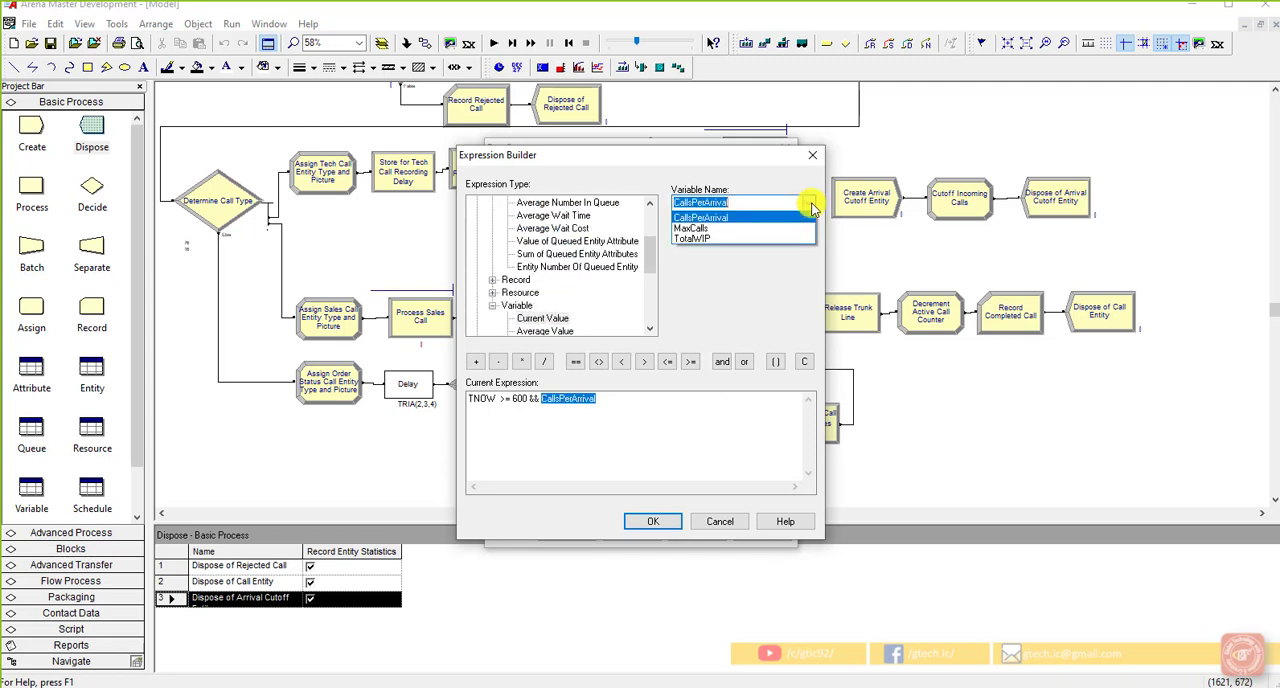
{"action": "left_click", "coordinate": [763, 238]}
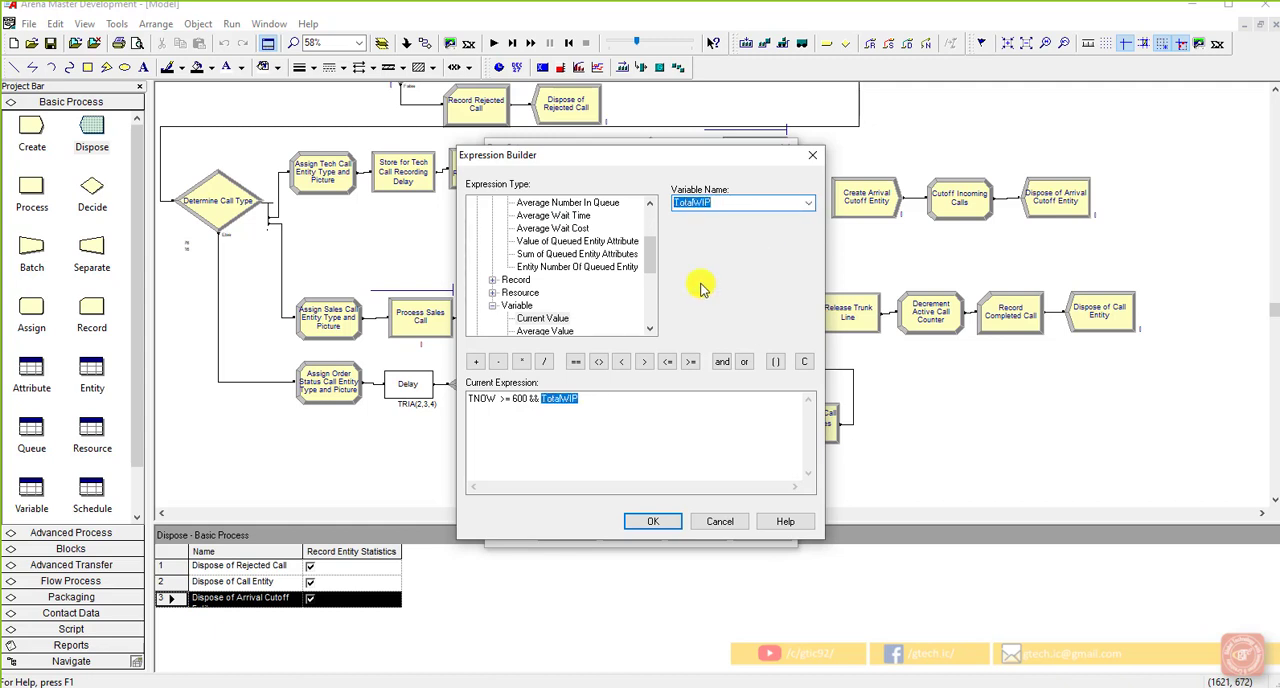
{"action": "scroll", "coordinate": [575, 300], "scroll_direction": "up", "scroll_amount": 2}
{"action": "scroll", "coordinate": [571, 286], "scroll_direction": "down", "scroll_amount": 2}
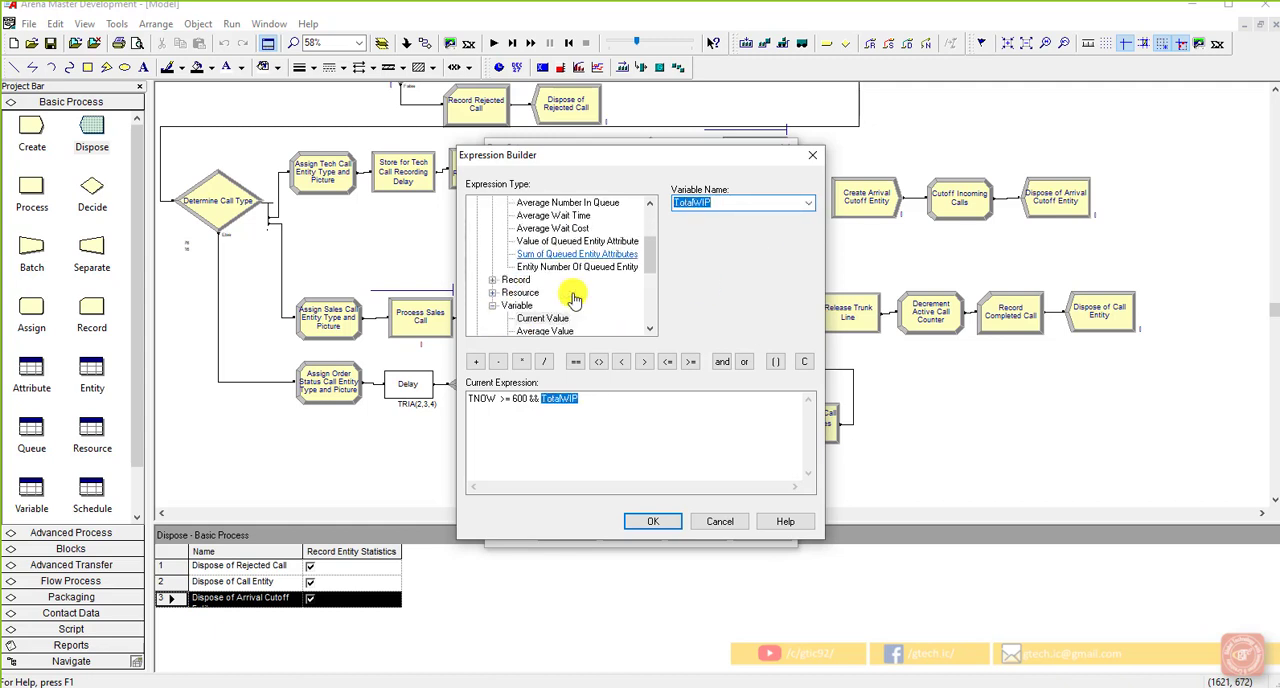
{"action": "scroll", "coordinate": [540, 286], "scroll_direction": "up", "scroll_amount": 4}
{"action": "scroll", "coordinate": [500, 253], "scroll_direction": "up", "scroll_amount": 1}
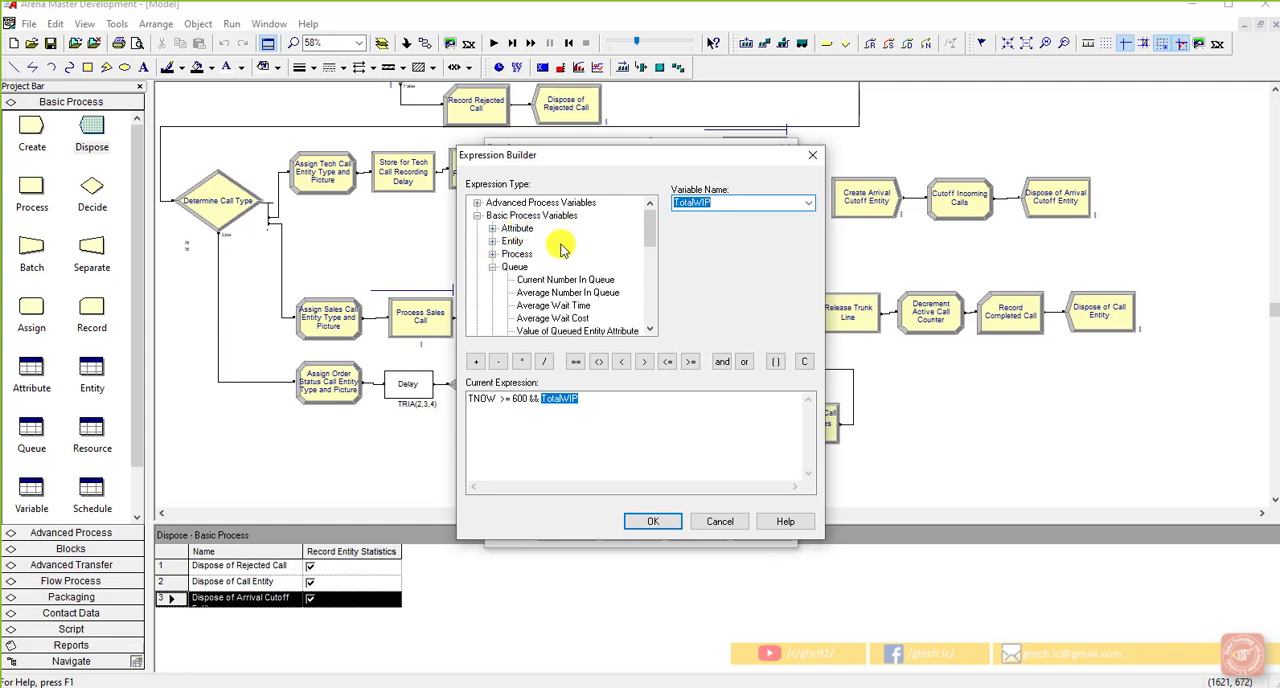
{"action": "scroll", "coordinate": [575, 262], "scroll_direction": "down", "scroll_amount": 3}
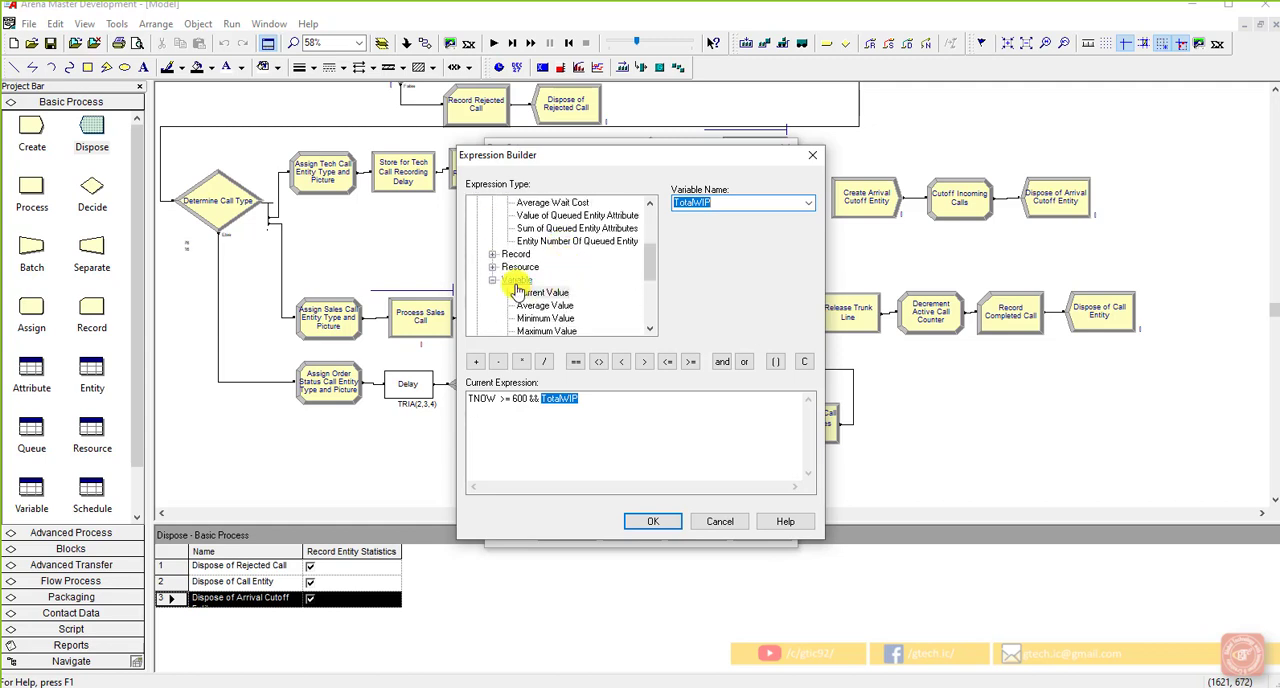
Step: Keep TotalWIP as the variable and require it to equal 0, completing the condition as TNOW >= 600 && TotalWIP == 0
{"action": "left_click", "coordinate": [808, 204]}
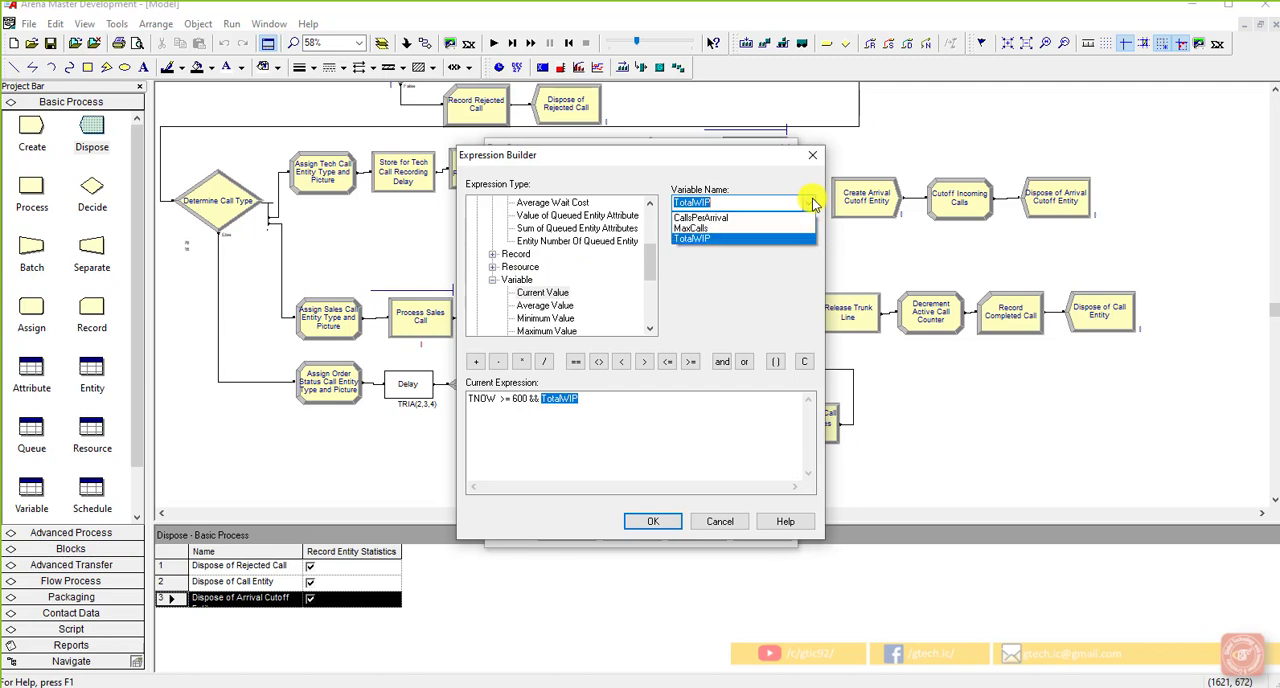
{"action": "left_click", "coordinate": [776, 241]}
{"action": "left_click", "coordinate": [605, 404]}
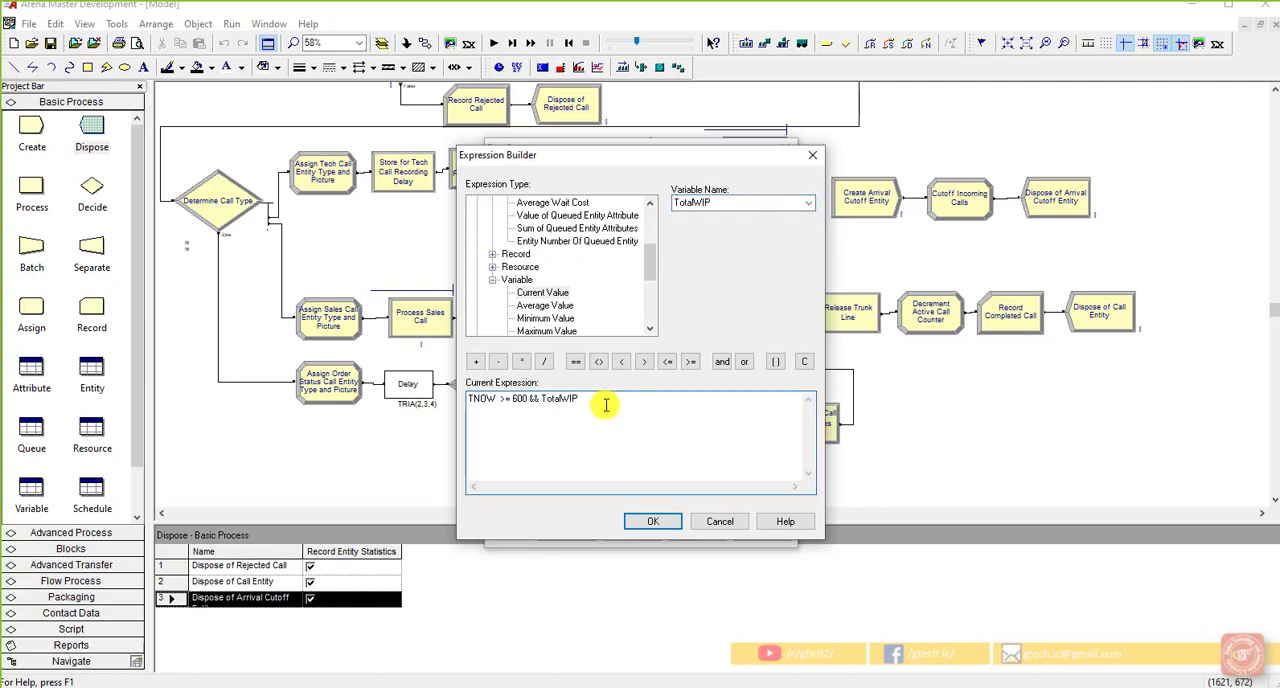
{"action": "left_click", "coordinate": [579, 363]}
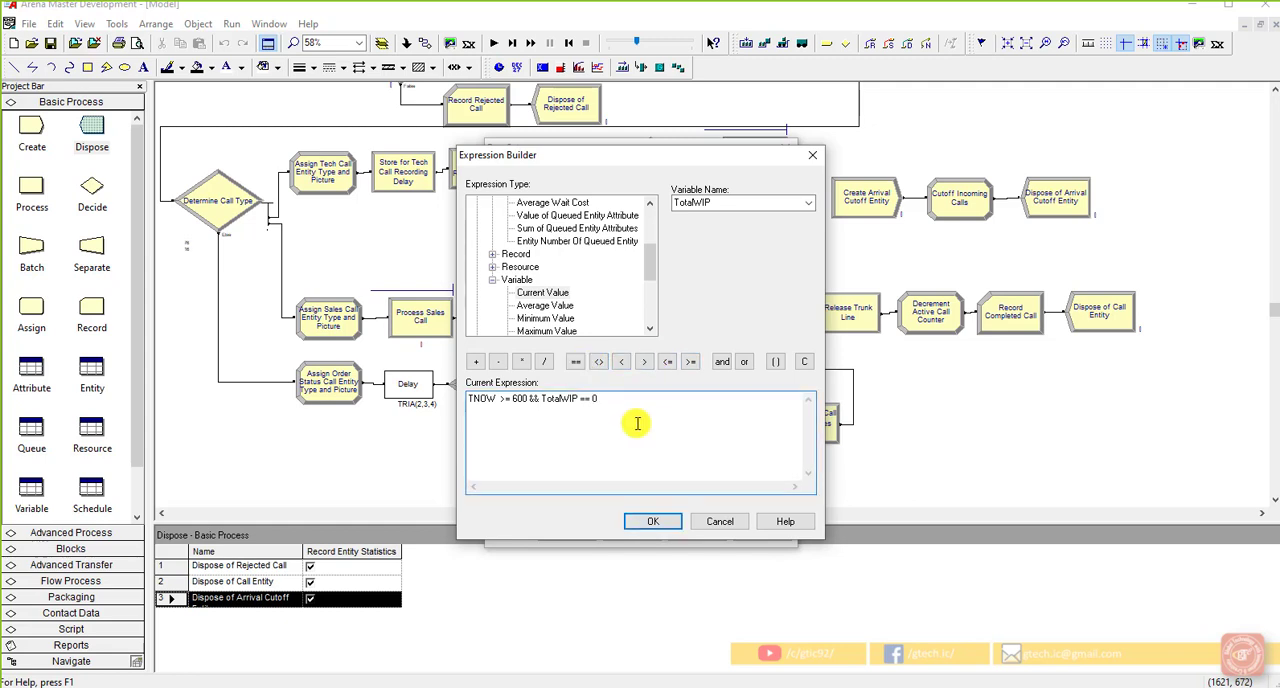
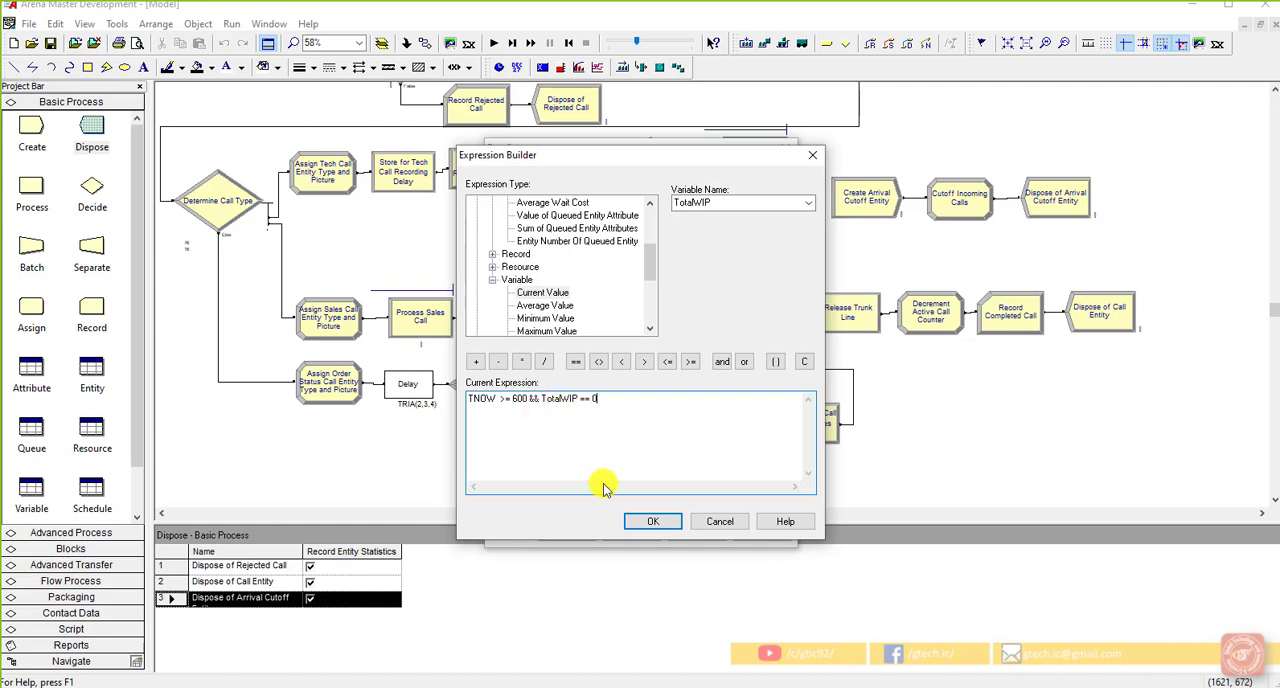
Step: Set the run's terminating condition to TNOW >= 600 && TotalWIP == 0 and apply the run setup
{"action": "left_click", "coordinate": [652, 521]}
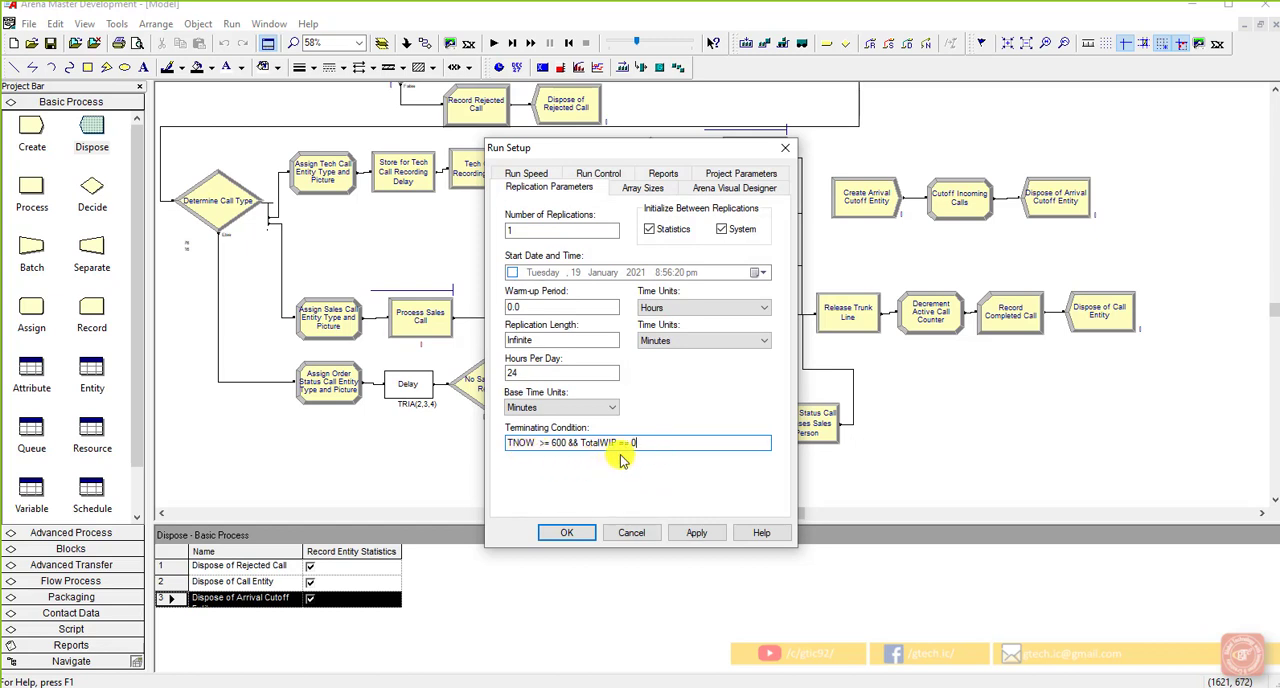
{"action": "left_click", "coordinate": [570, 531]}
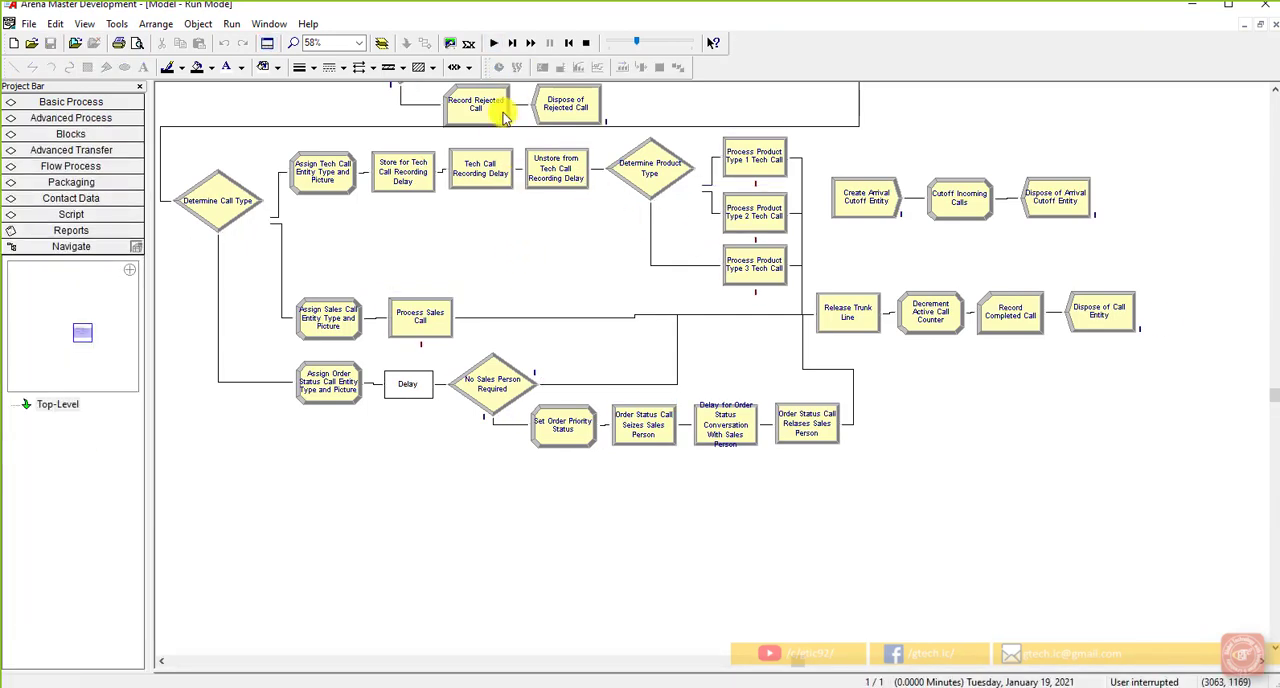
Step: Run the simulation, fast-forward it to completion and open the results report
{"action": "left_click", "coordinate": [493, 43]}
{"action": "scroll", "coordinate": [505, 320], "scroll_direction": "up", "scroll_amount": 2}
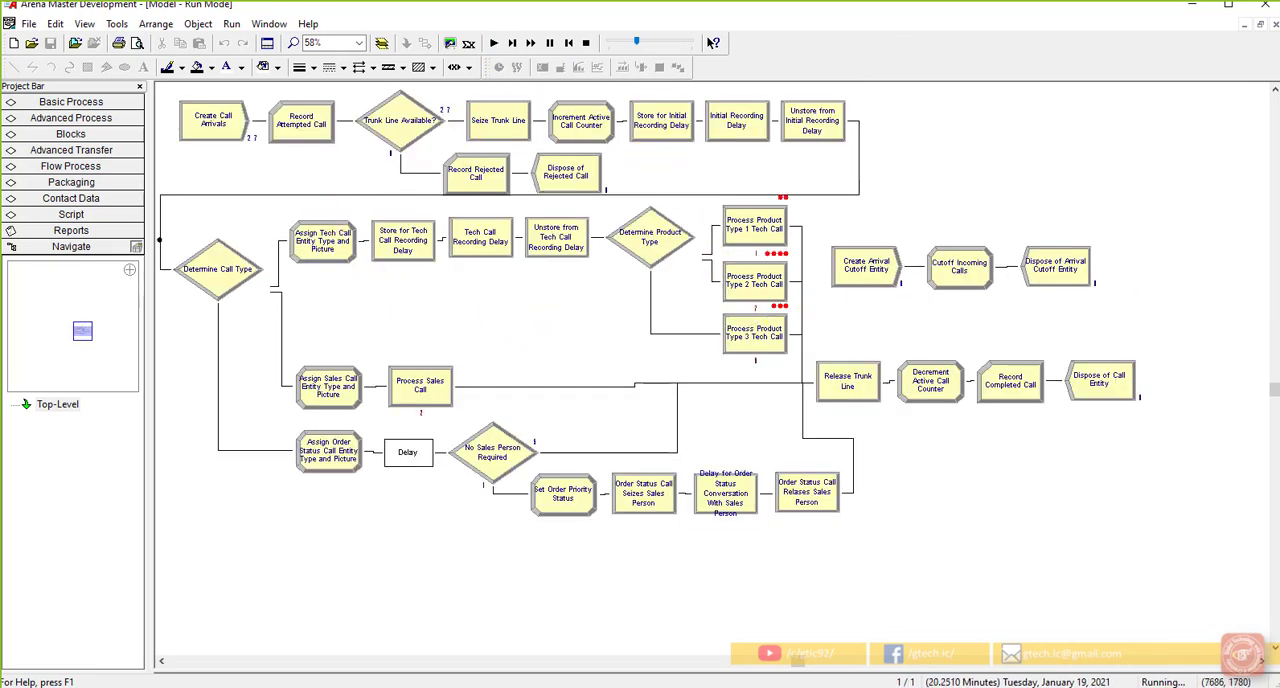
{"action": "left_click", "coordinate": [530, 43]}
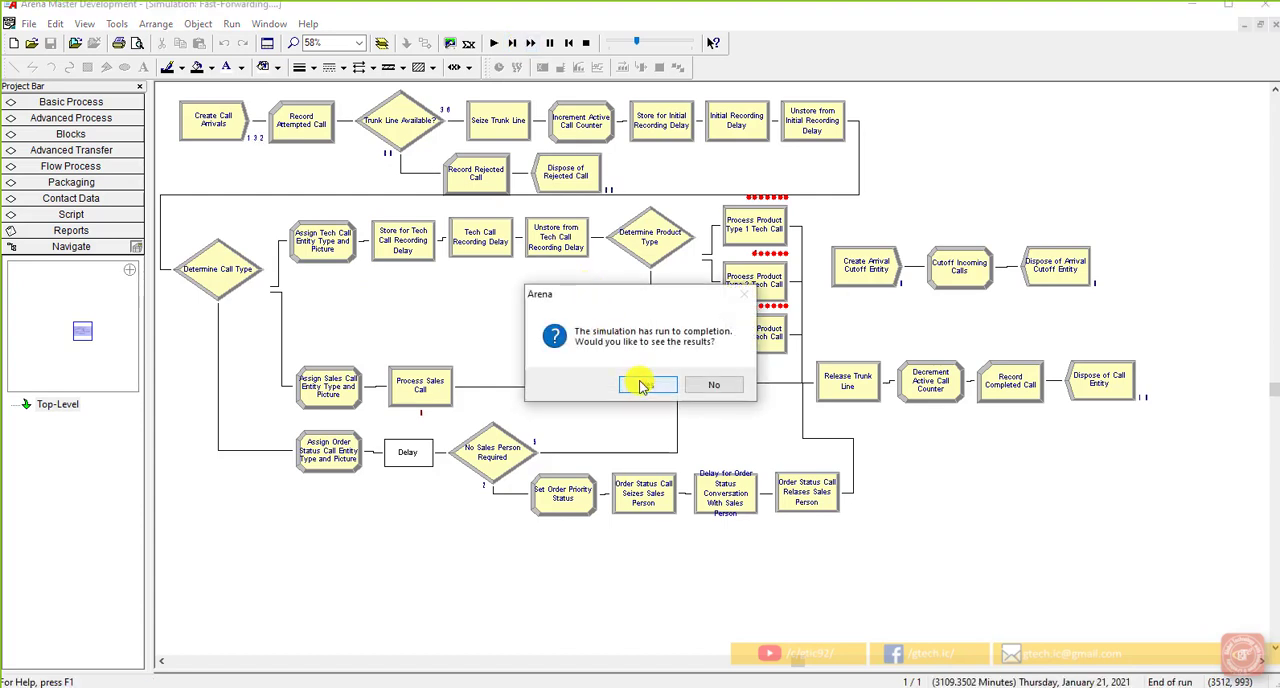
{"action": "left_click", "coordinate": [641, 388]}
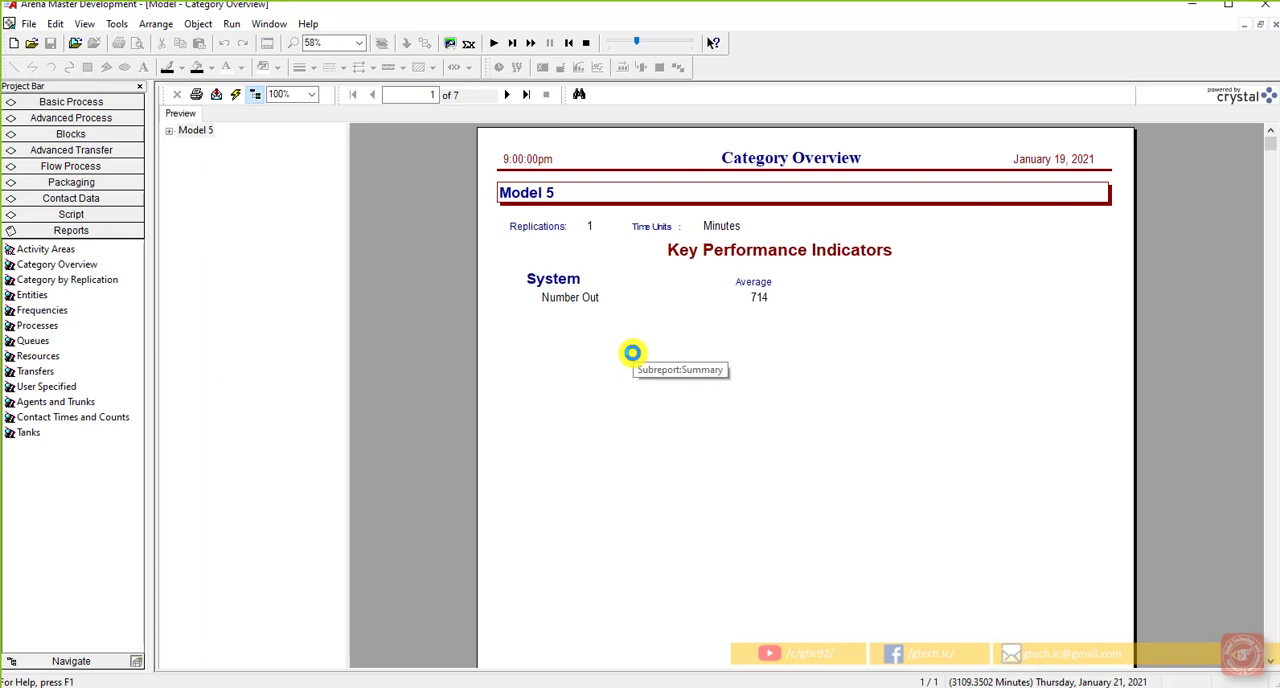
Step: Examine the user-specified counters for attempted, completed and rejected calls in the Category Overview report
{"action": "left_click", "coordinate": [168, 136]}
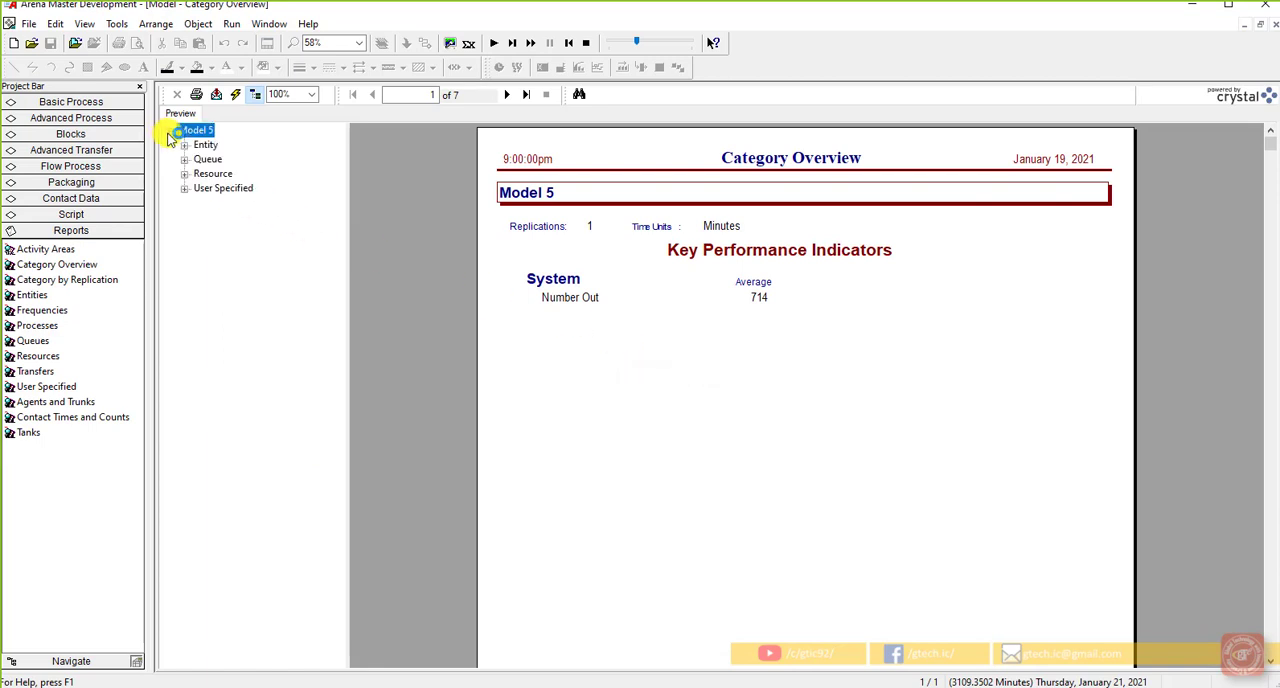
{"action": "left_click", "coordinate": [184, 189]}
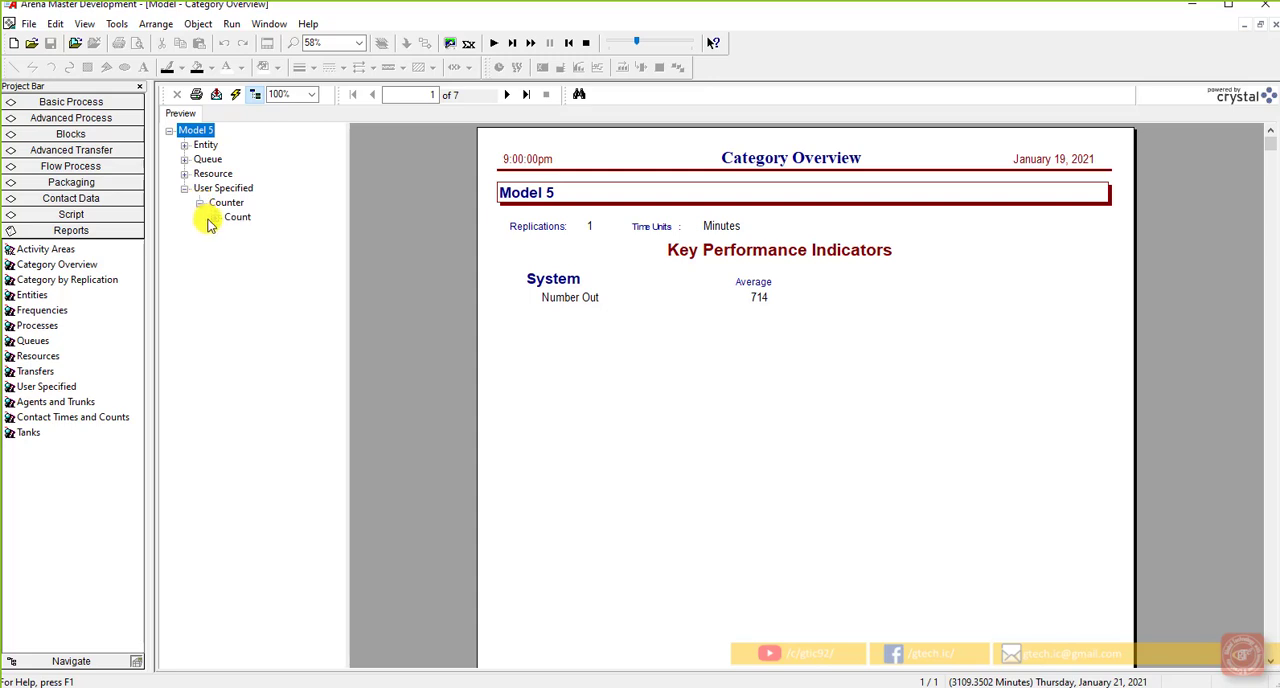
{"action": "left_click", "coordinate": [212, 219]}
{"action": "left_click", "coordinate": [273, 231]}
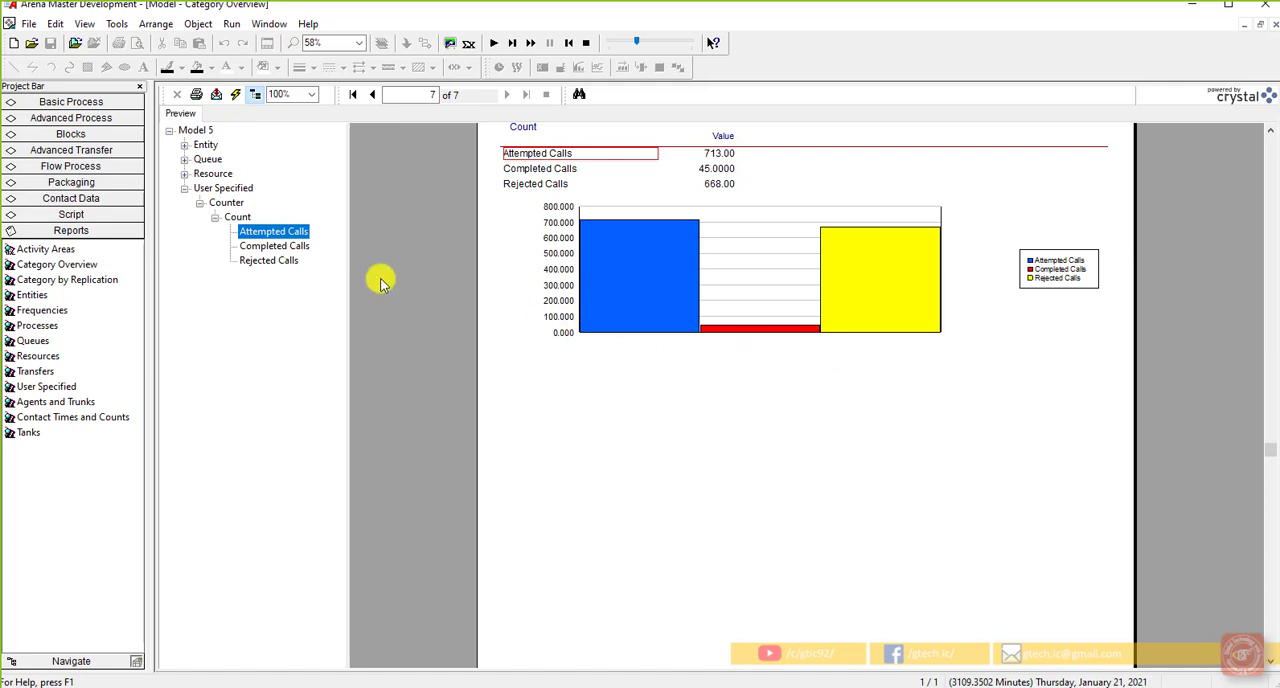
Step: Examine the instantaneous utilization of the resources under Resource Usage in the report
{"action": "left_click", "coordinate": [184, 174]}
{"action": "left_click", "coordinate": [200, 188]}
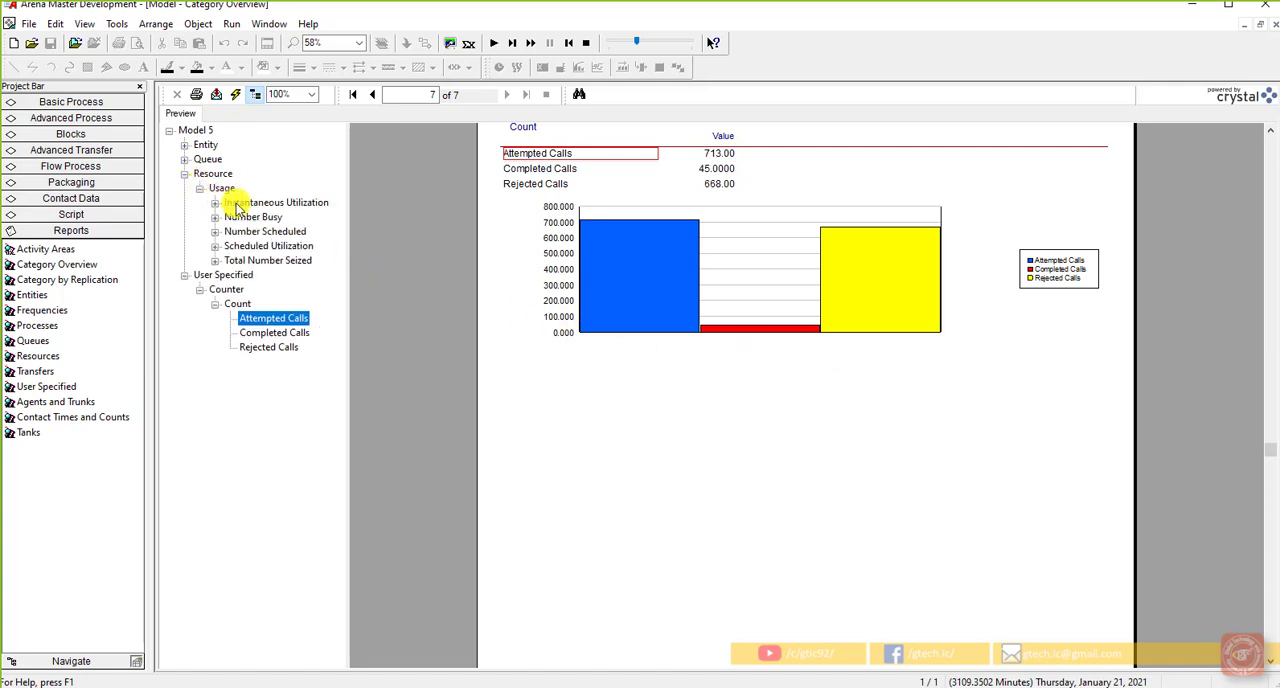
{"action": "left_click", "coordinate": [252, 203]}
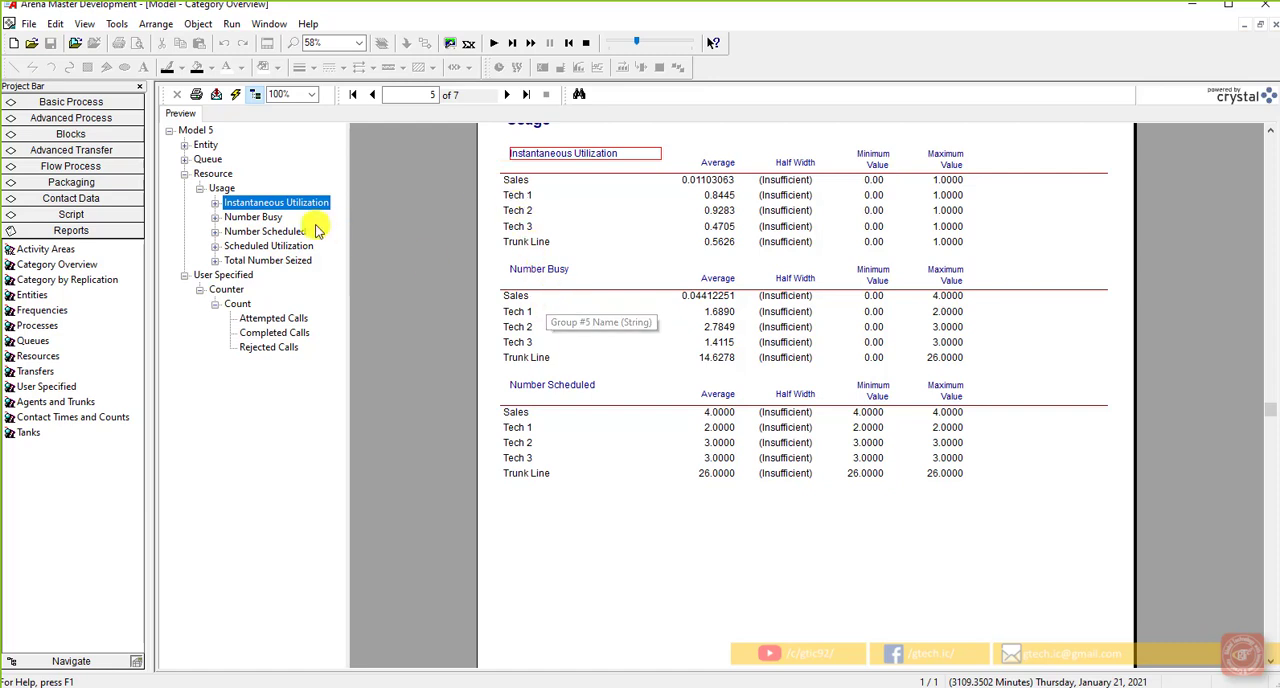
Step: Examine the queue waiting times and the Number Waiting statistics in the report
{"action": "left_click", "coordinate": [185, 159]}
{"action": "left_click", "coordinate": [220, 174]}
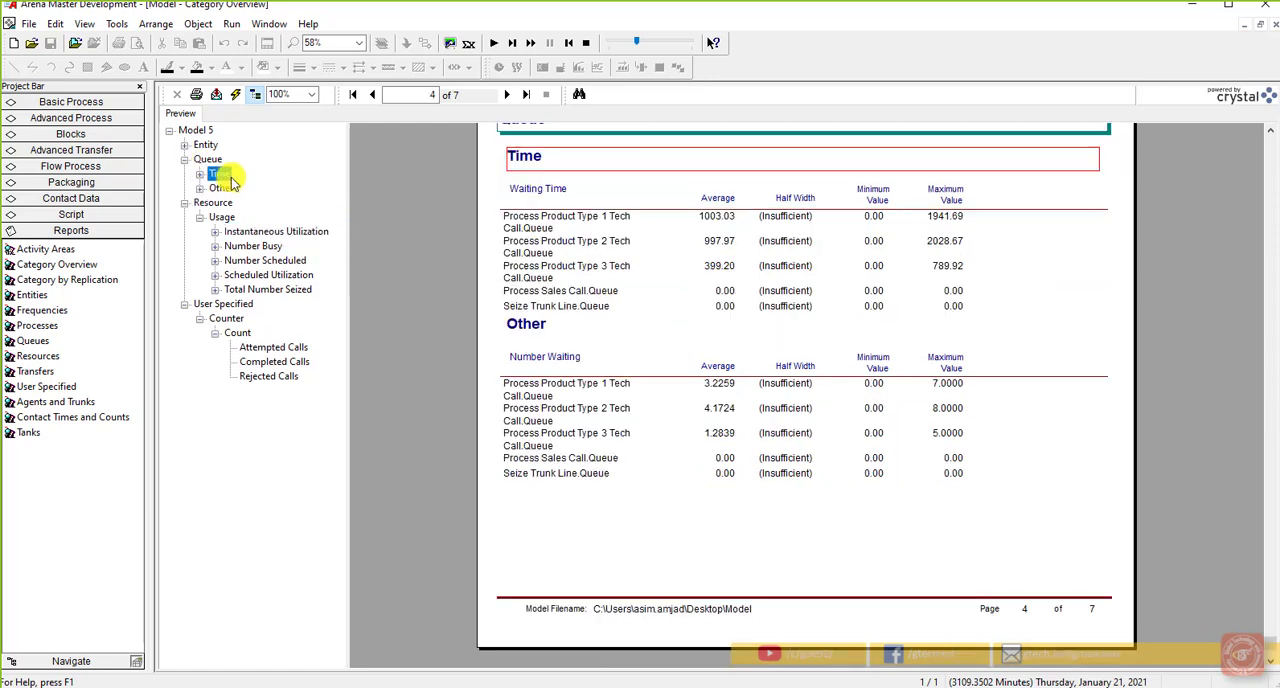
{"action": "left_click", "coordinate": [222, 189]}
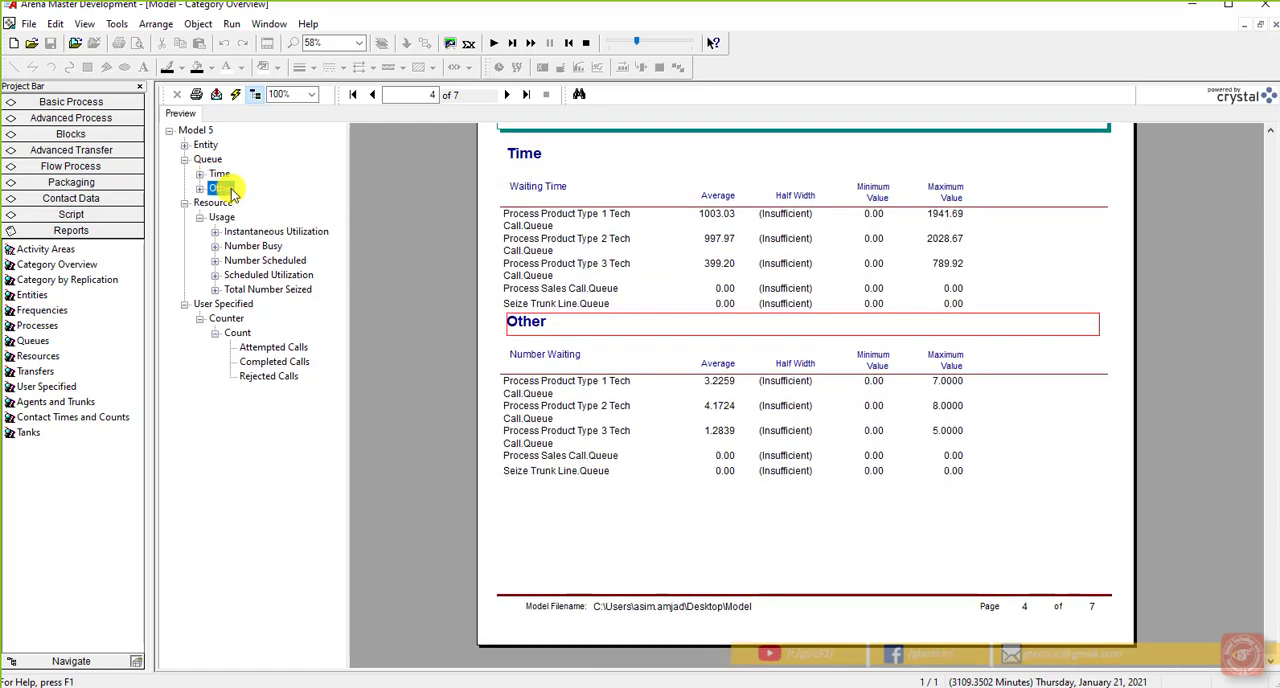
{"action": "left_click", "coordinate": [200, 188]}
{"action": "left_click", "coordinate": [245, 203]}
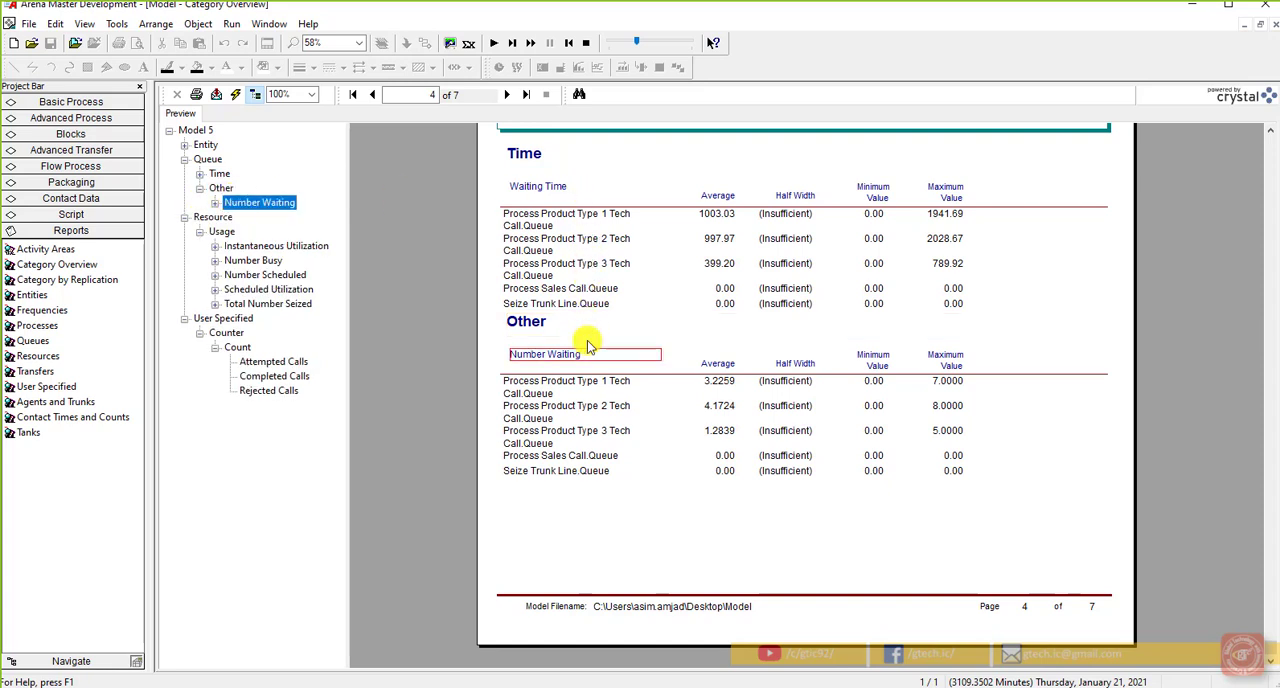
Step: Examine the entity statistics in the report, covering Number Out, VA Time and NVA Time
{"action": "left_click", "coordinate": [184, 145]}
{"action": "left_click", "coordinate": [201, 173]}
{"action": "left_click", "coordinate": [200, 159]}
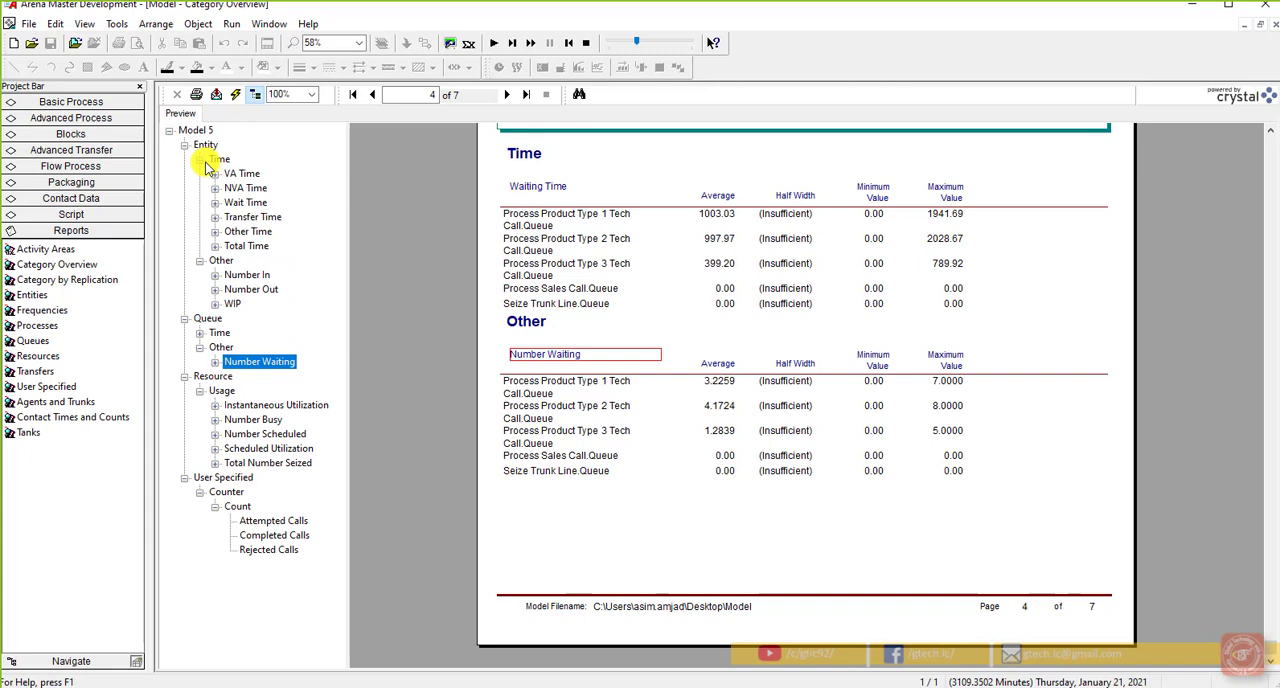
{"action": "left_click", "coordinate": [250, 289]}
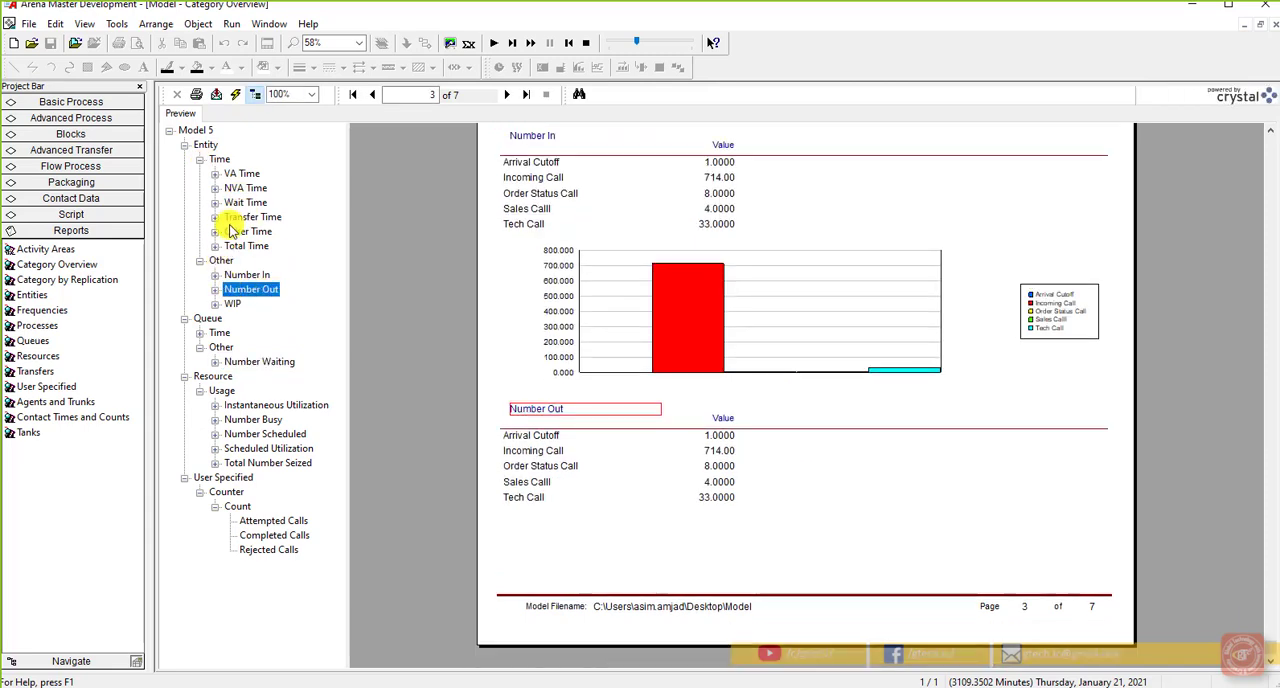
{"action": "left_click", "coordinate": [242, 174]}
{"action": "left_click", "coordinate": [246, 189]}
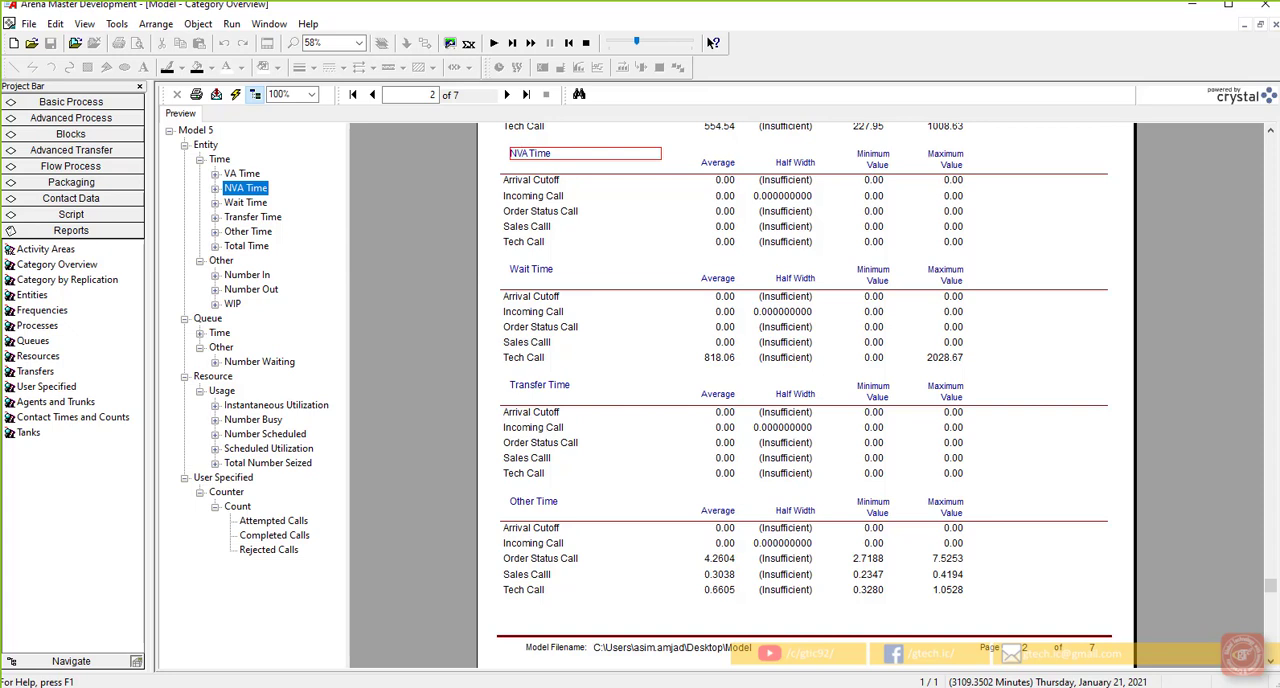
Step: Close the results report and end the simulation run to return to model editing
{"action": "left_click", "coordinate": [1272, 26]}
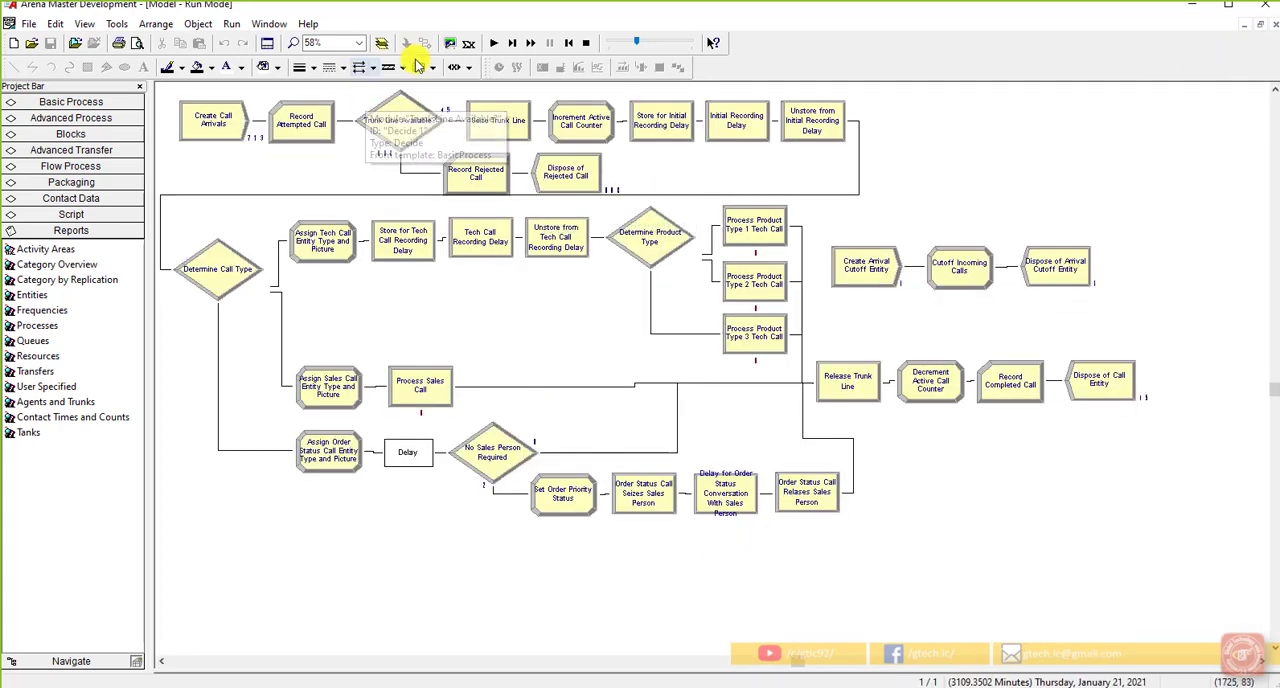
{"action": "left_click", "coordinate": [586, 43]}
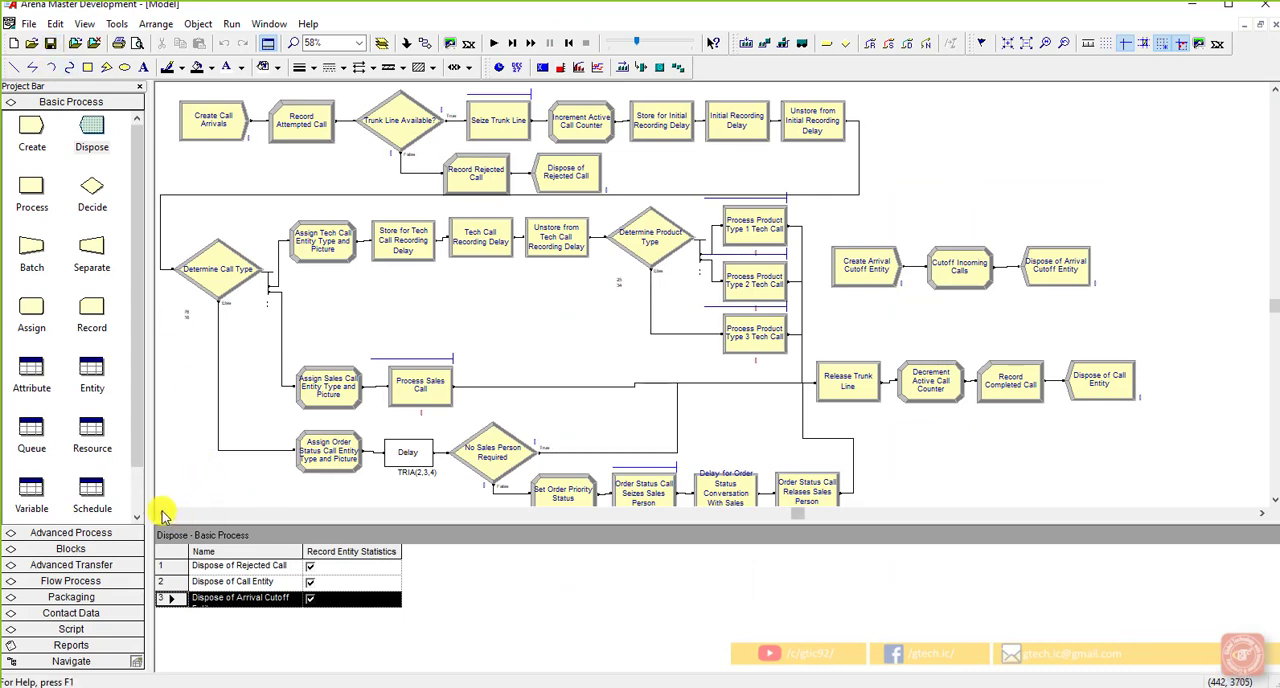
Step: Move the queues of the Product Type 1, 2 and 3 Tech Call processes together into the empty area left of the flowchart
{"action": "left_click_drag", "start_coordinate": [161, 513], "coordinate": [161, 513]}
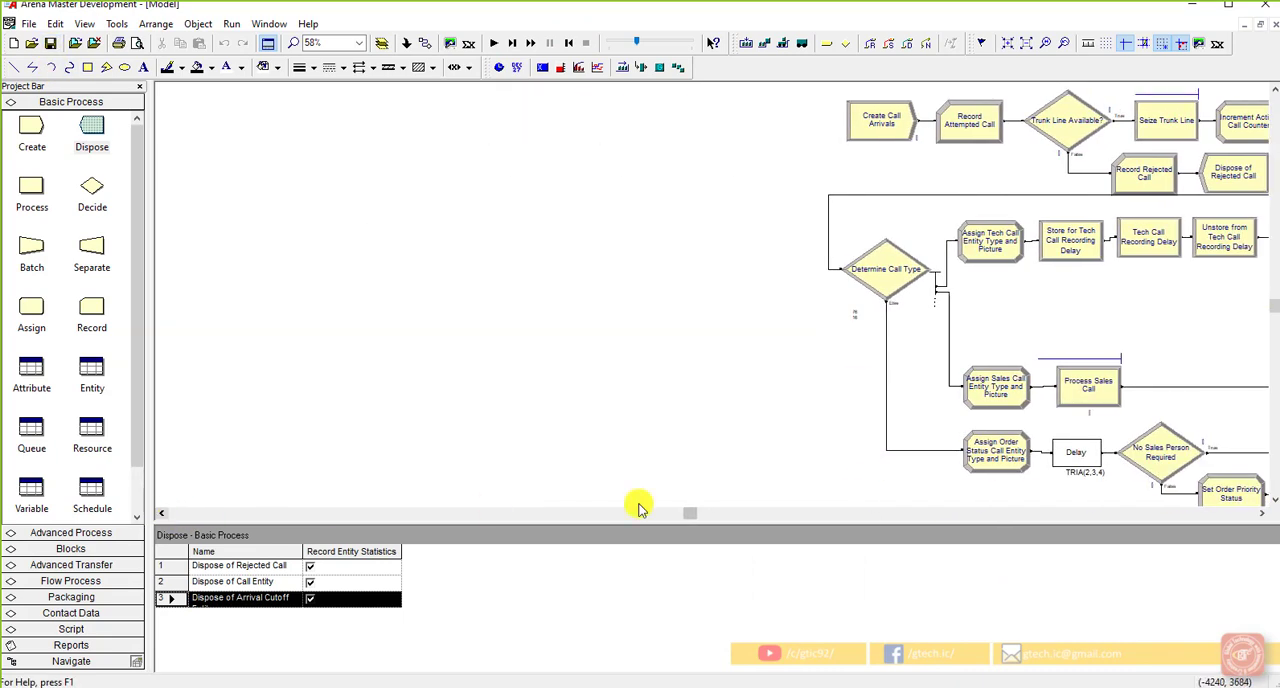
{"action": "left_click", "coordinate": [1263, 513]}
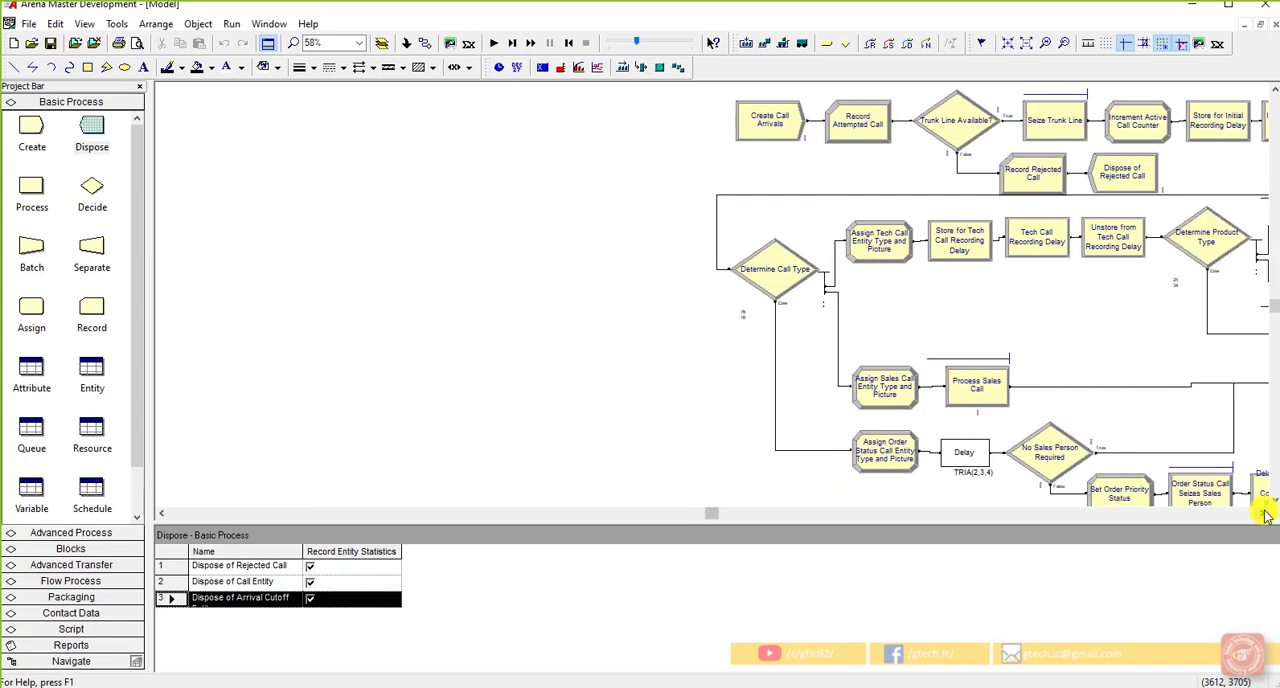
{"action": "left_click", "coordinate": [1263, 513]}
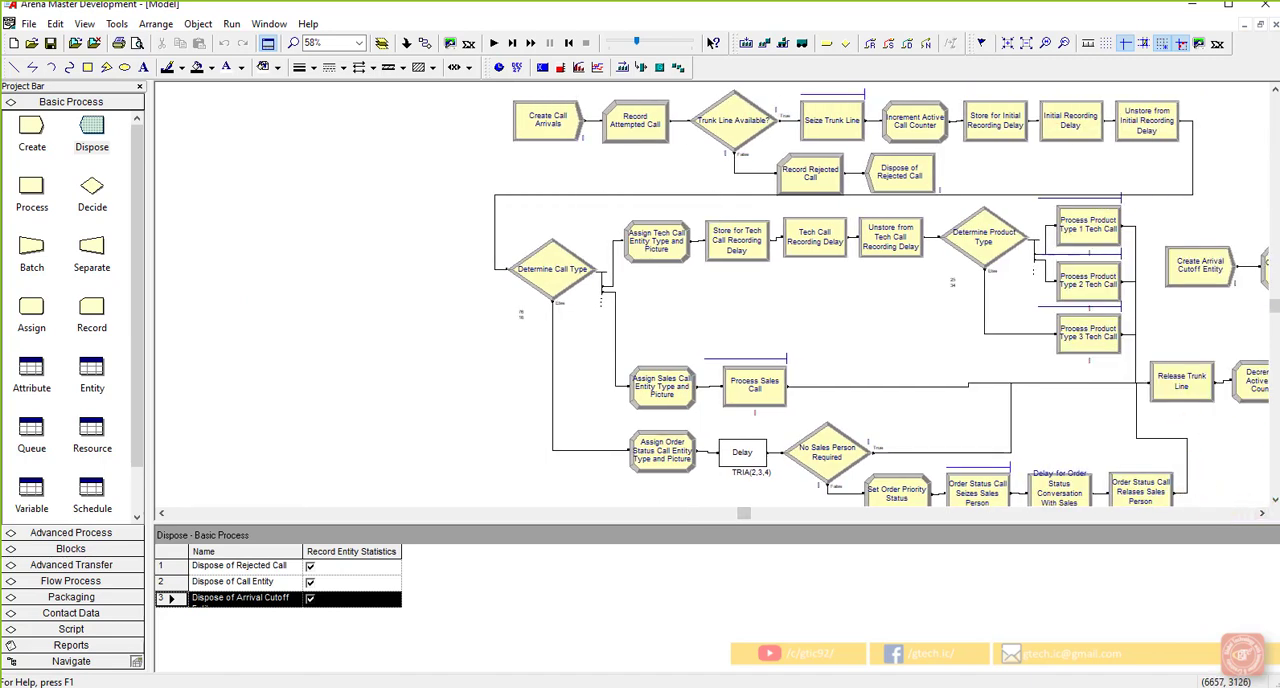
{"action": "left_click", "coordinate": [809, 321]}
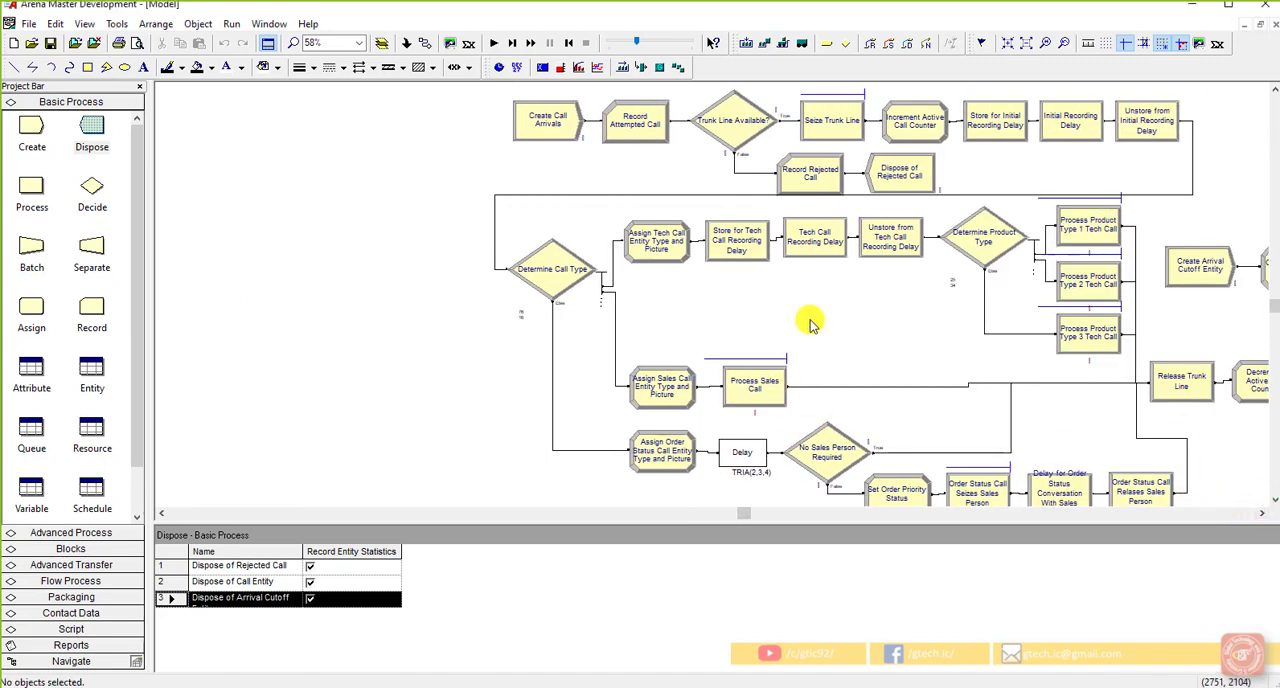
{"action": "left_click", "coordinate": [1093, 197]}
{"action": "left_click", "coordinate": [1098, 254], "text": "shift"}
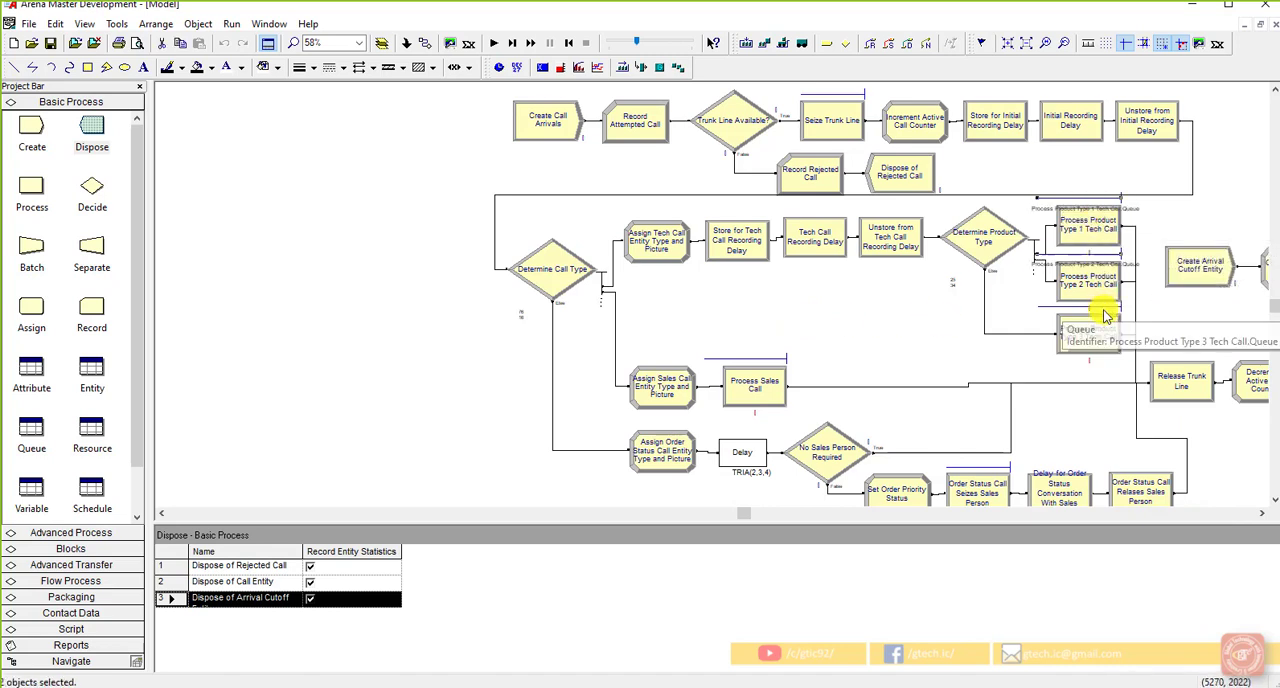
{"action": "double_click", "coordinate": [1104, 309]}
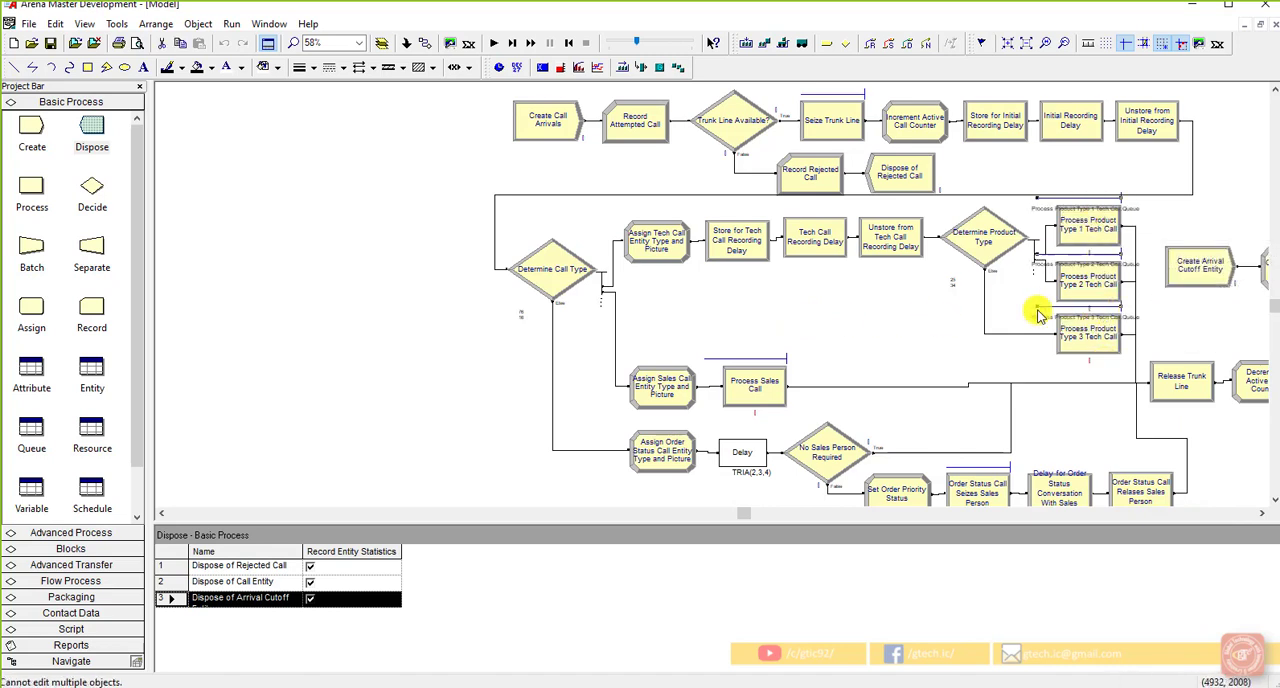
{"action": "left_click_drag", "start_coordinate": [1037, 307], "coordinate": [188, 314]}
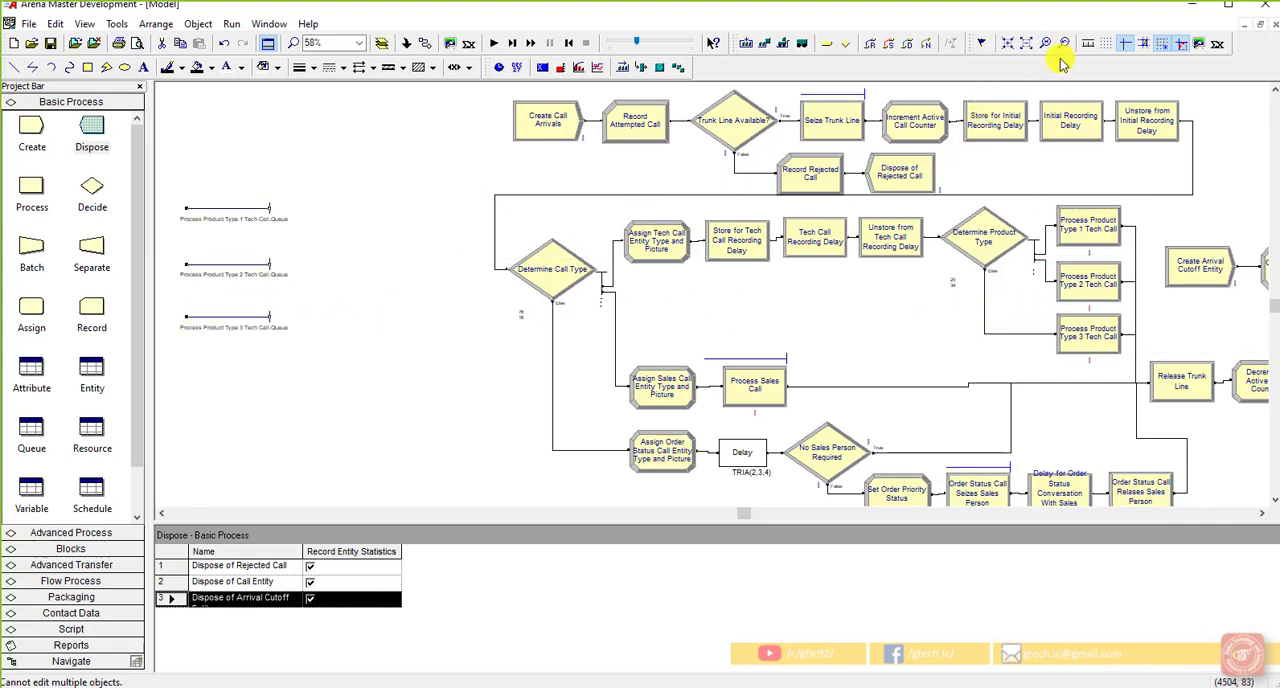
Step: Display the grid and move the Process Sales Call queue below the three relocated tech call queues
{"action": "left_click", "coordinate": [1106, 47]}
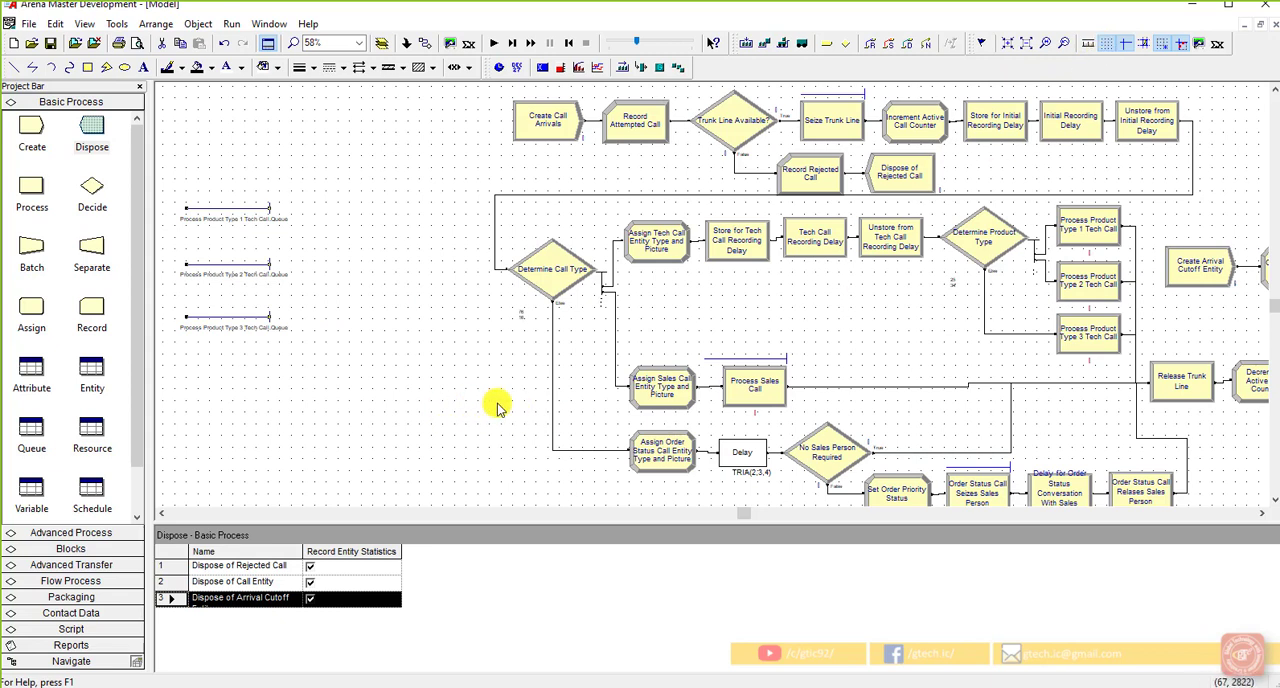
{"action": "left_click_drag", "start_coordinate": [714, 357], "coordinate": [208, 391]}
{"action": "left_click", "coordinate": [341, 411]}
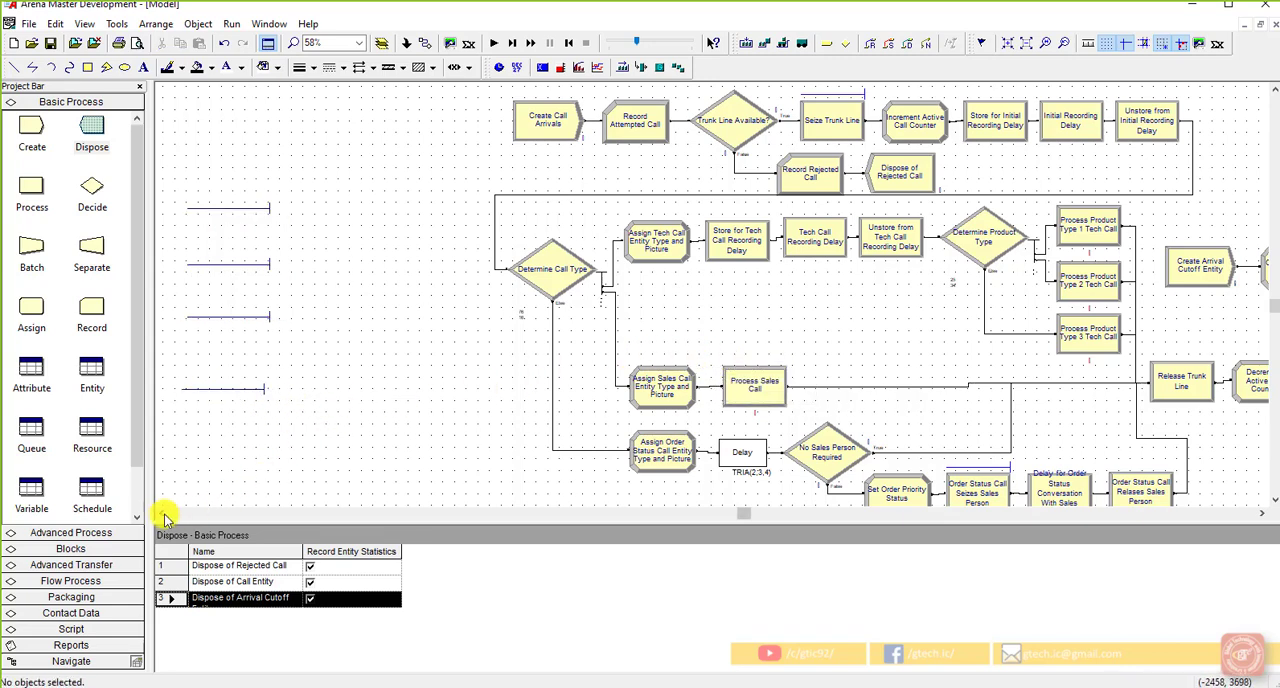
Step: Move all four relocated queues farther left of the flowchart and widen the gap above the sales call queue
{"action": "left_click_drag", "start_coordinate": [164, 515], "coordinate": [162, 515]}
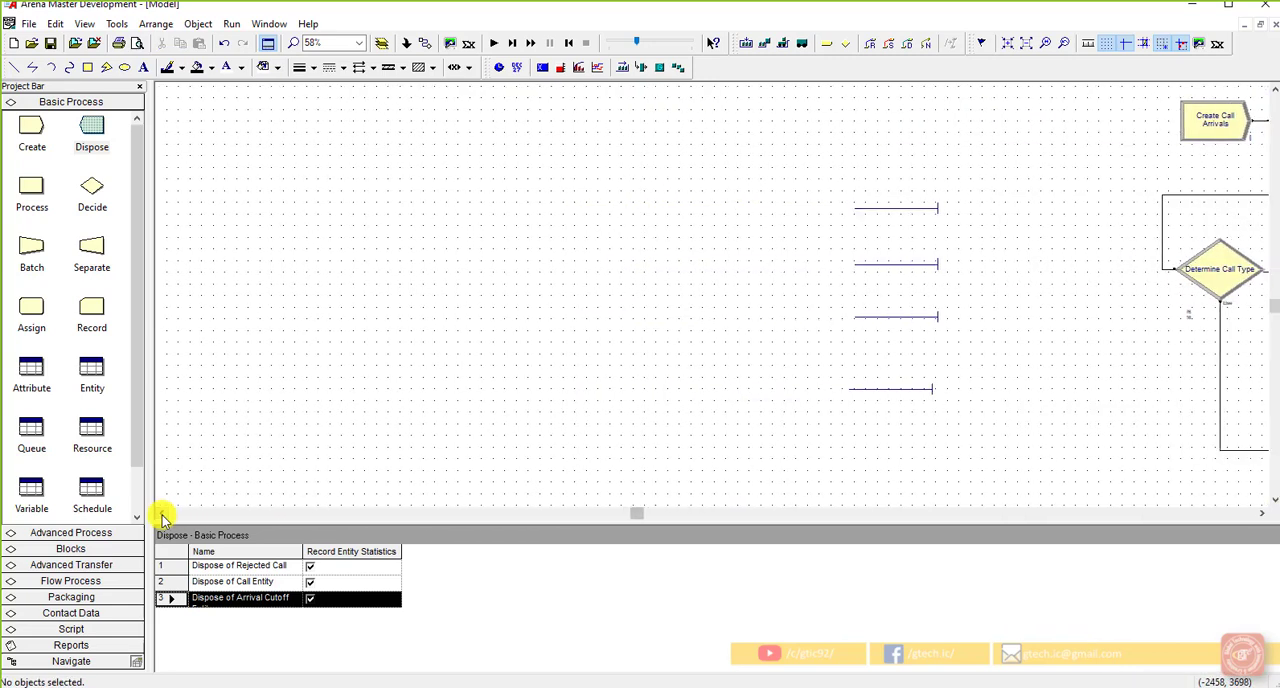
{"action": "left_click", "coordinate": [162, 515]}
{"action": "left_click_drag", "start_coordinate": [1083, 395], "coordinate": [763, 226]}
{"action": "left_click", "coordinate": [928, 352]}
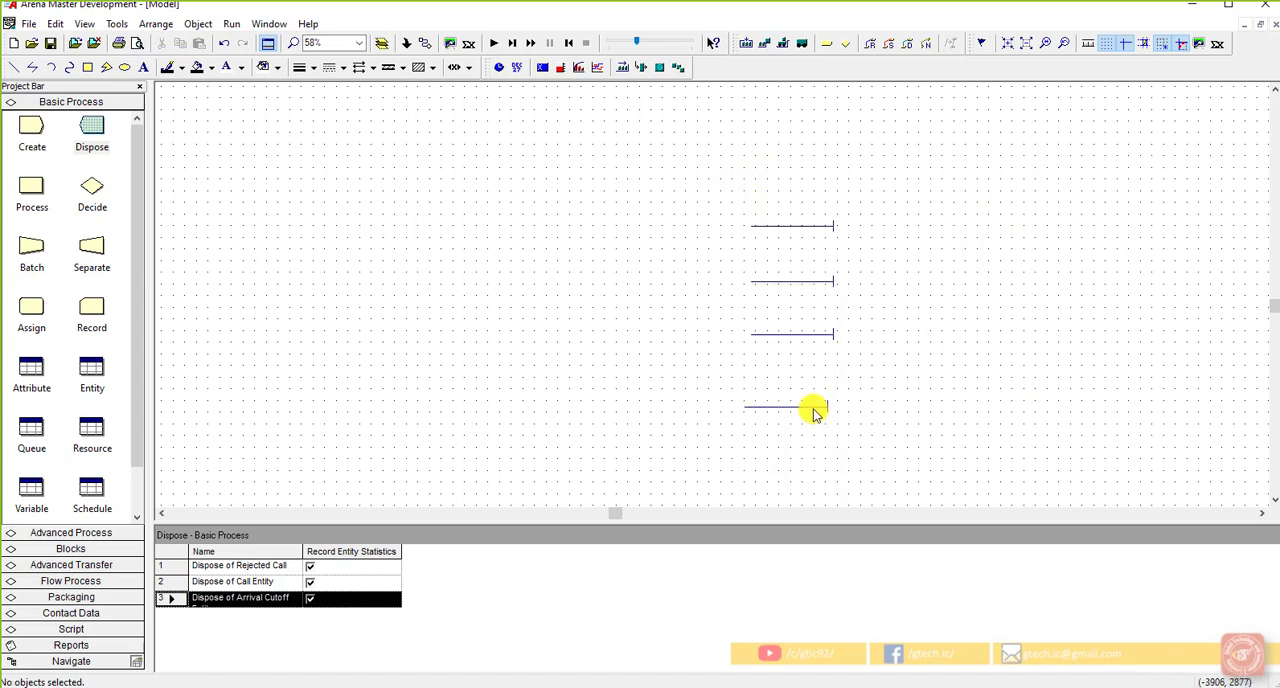
{"action": "left_click_drag", "start_coordinate": [815, 413], "coordinate": [817, 434]}
{"action": "left_click", "coordinate": [917, 371]}
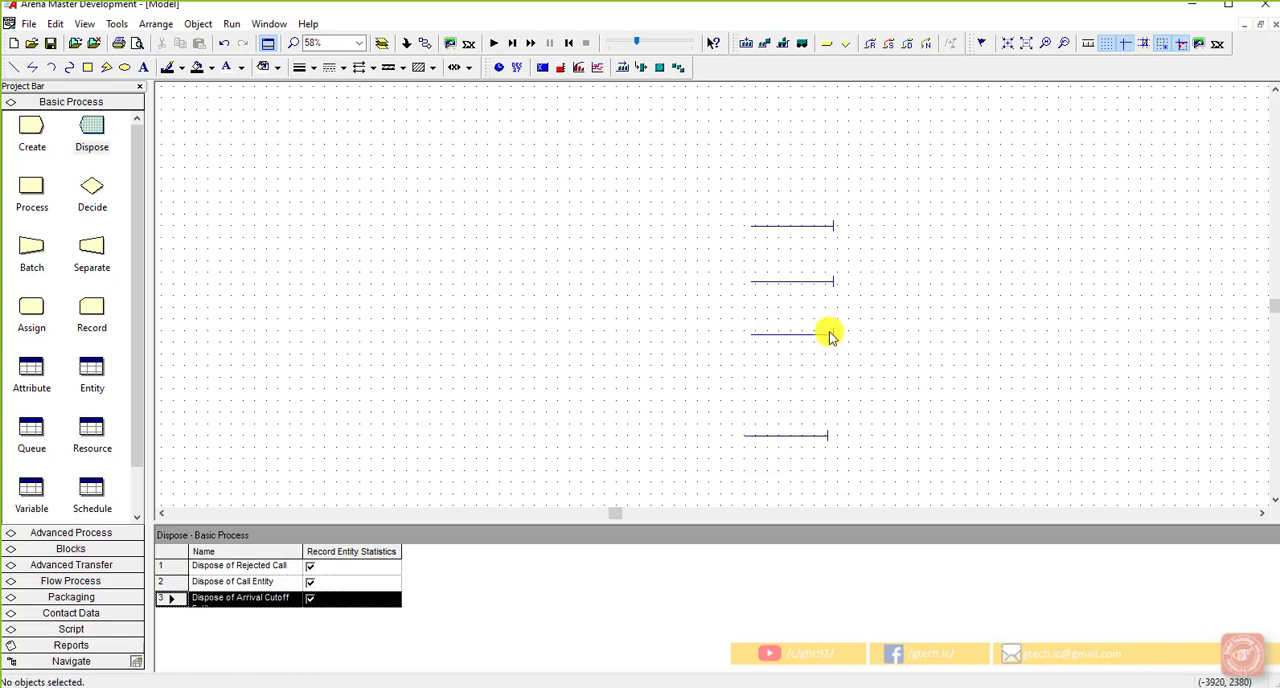
Step: Lengthen the Product Type 1 and Type 2 Tech Call queue lines leftward to nearly three times their length
{"action": "left_click", "coordinate": [757, 227]}
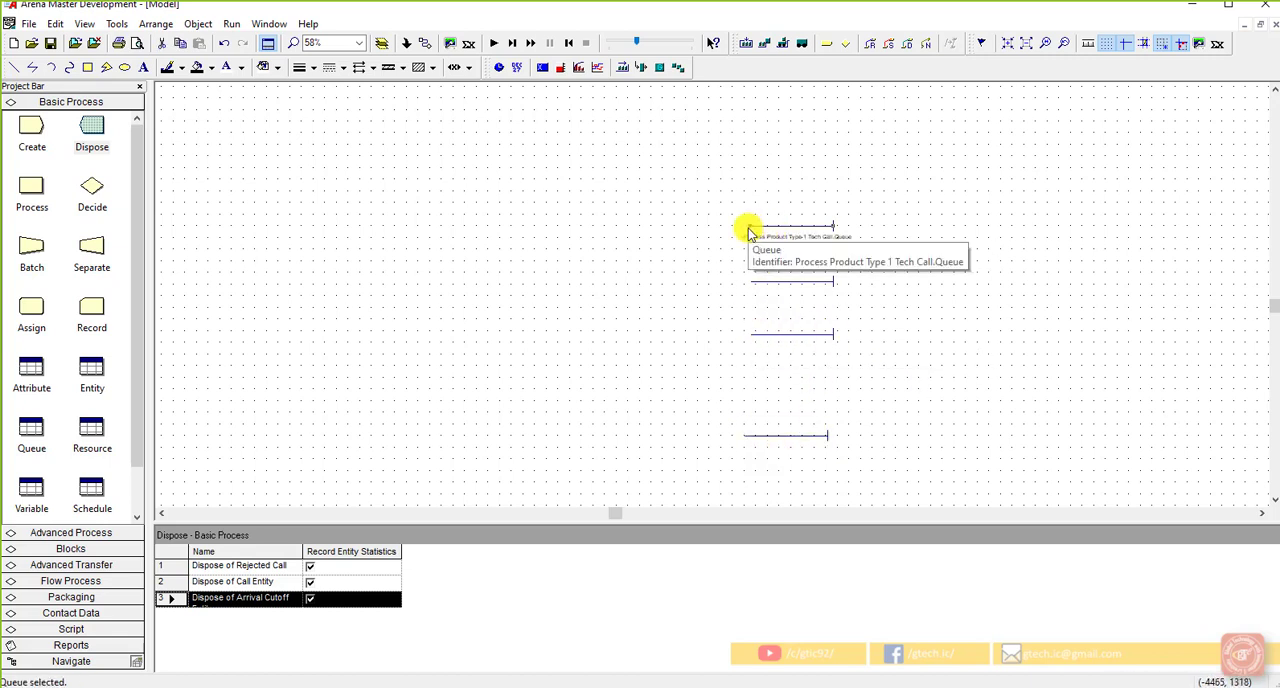
{"action": "mouse_move", "coordinate": [750, 232]}
{"action": "left_mouse_down"}
{"action": "mouse_move", "coordinate": [646, 229]}
{"action": "mouse_move", "coordinate": [743, 244]}
{"action": "mouse_move", "coordinate": [752, 233]}
{"action": "left_mouse_up"}
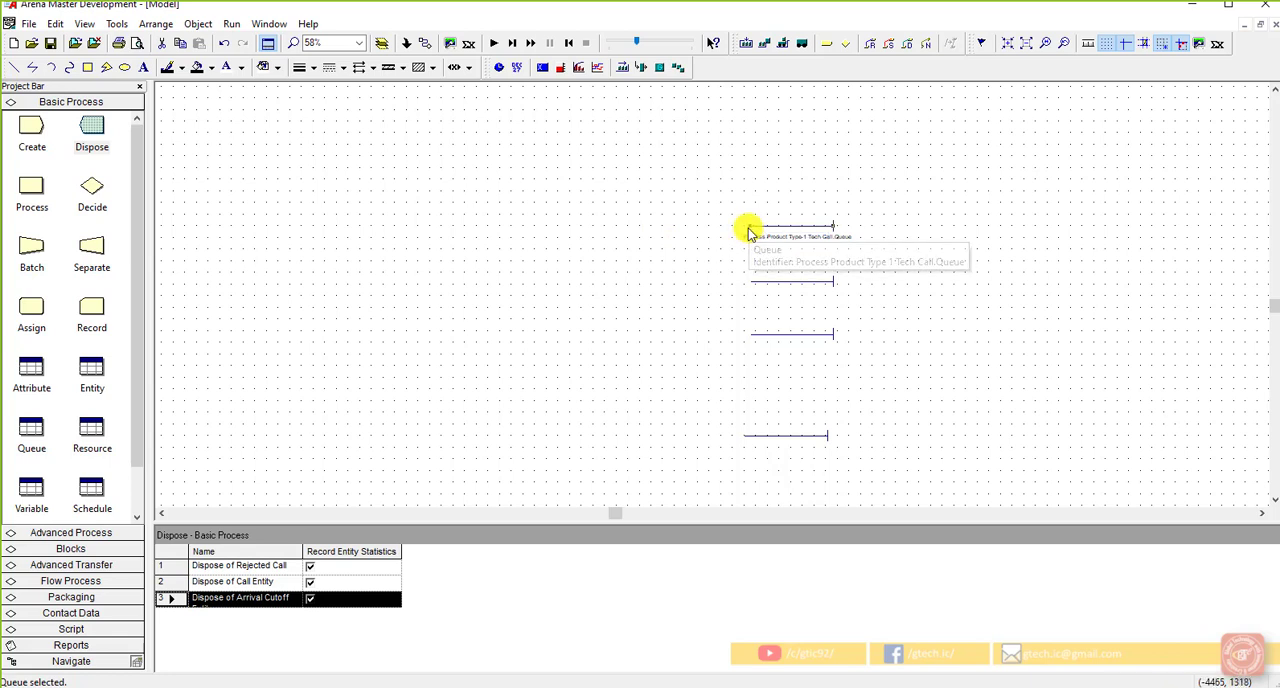
{"action": "left_click_drag", "start_coordinate": [606, 226], "coordinate": [605, 226]}
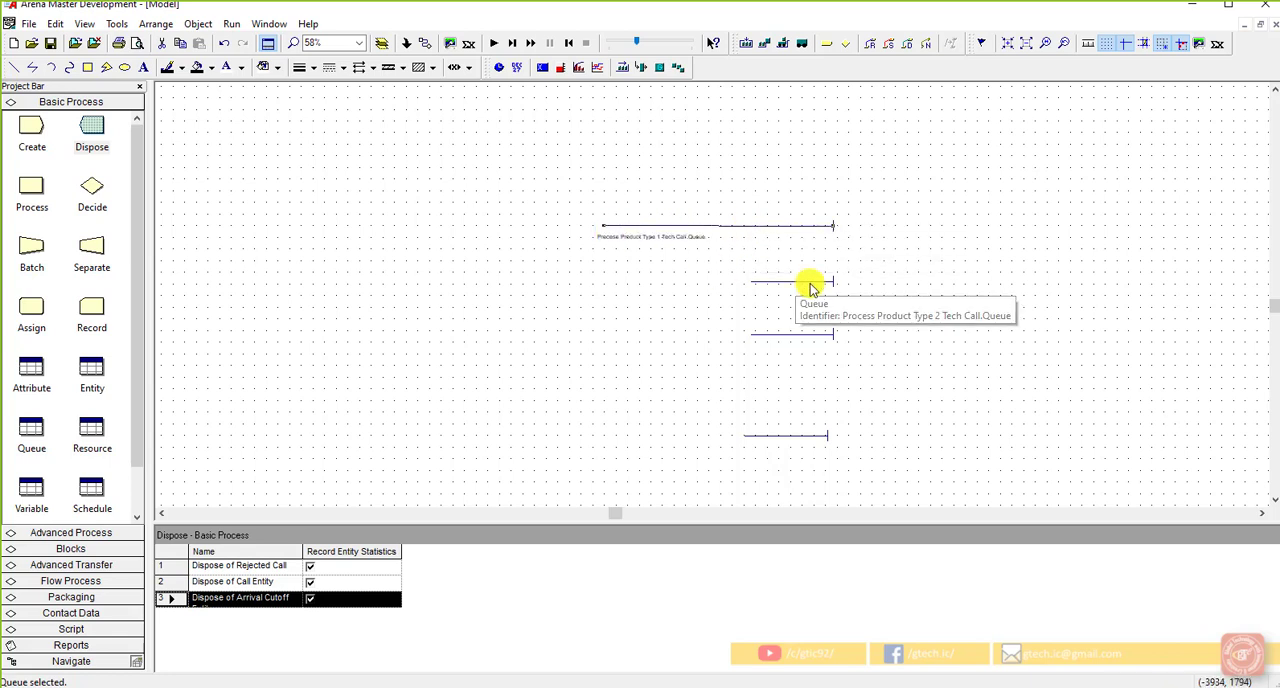
{"action": "left_click", "coordinate": [792, 282]}
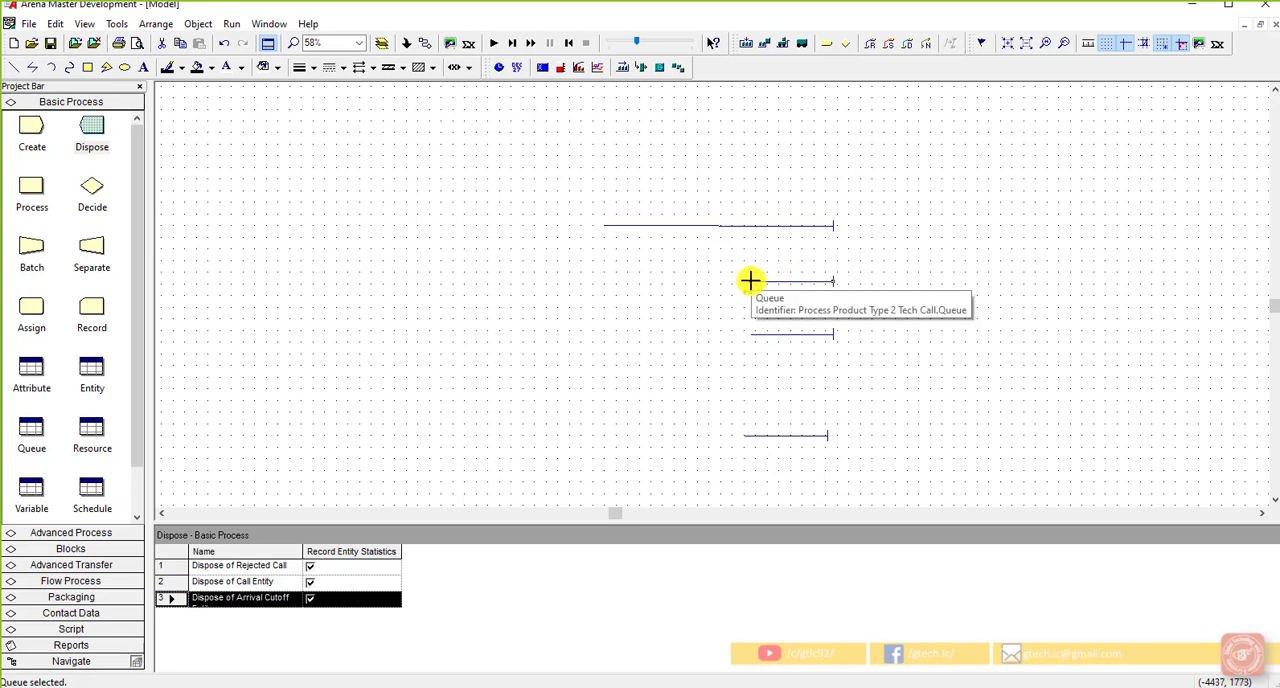
{"action": "left_click_drag", "start_coordinate": [751, 283], "coordinate": [604, 283]}
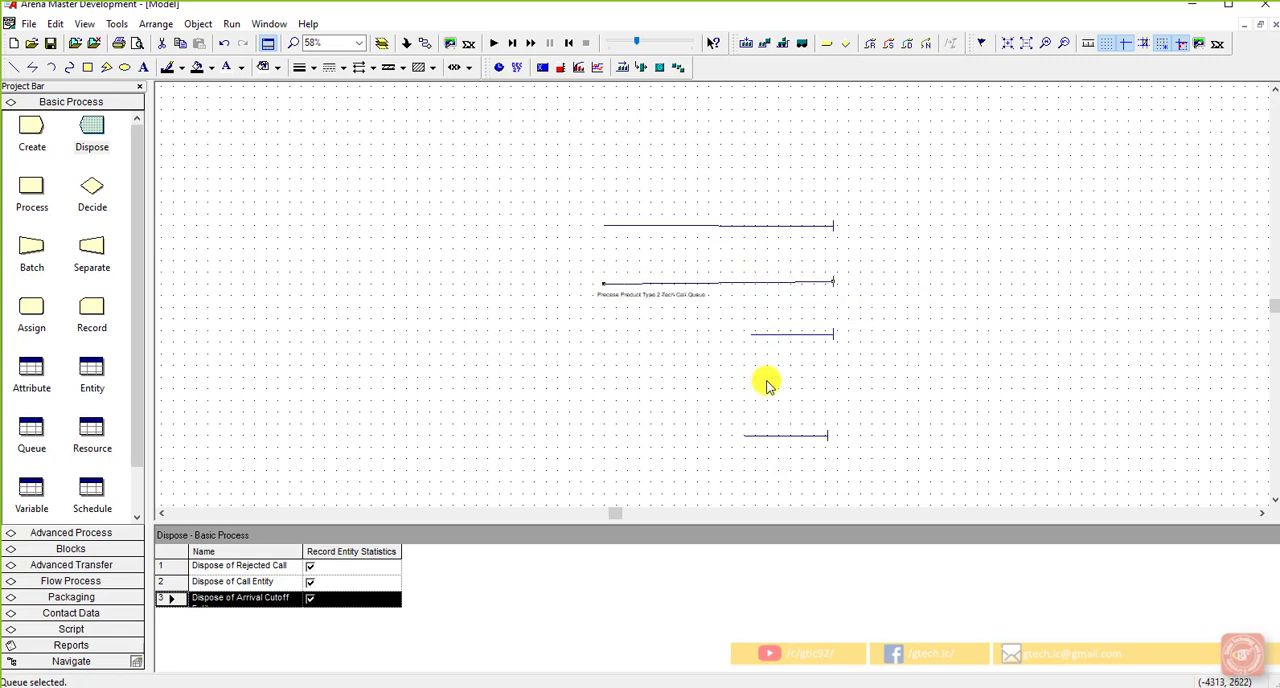
Step: Lengthen the Product Type 3 Tech Call queue line leftward until it nearly matches the two queue lines above it
{"action": "left_click", "coordinate": [771, 337]}
{"action": "left_click", "coordinate": [752, 337]}
{"action": "left_click_drag", "start_coordinate": [752, 337], "coordinate": [610, 335]}
{"action": "left_click", "coordinate": [800, 382]}
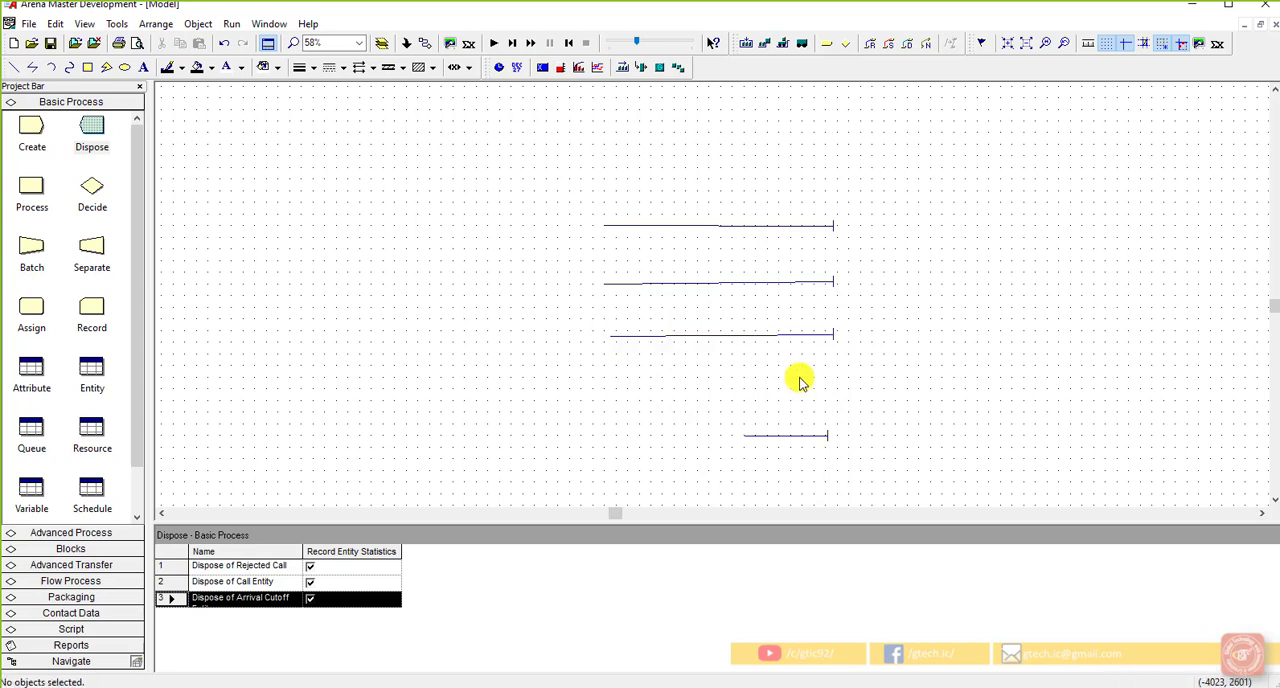
{"action": "left_click", "coordinate": [831, 337]}
{"action": "left_click", "coordinate": [849, 380]}
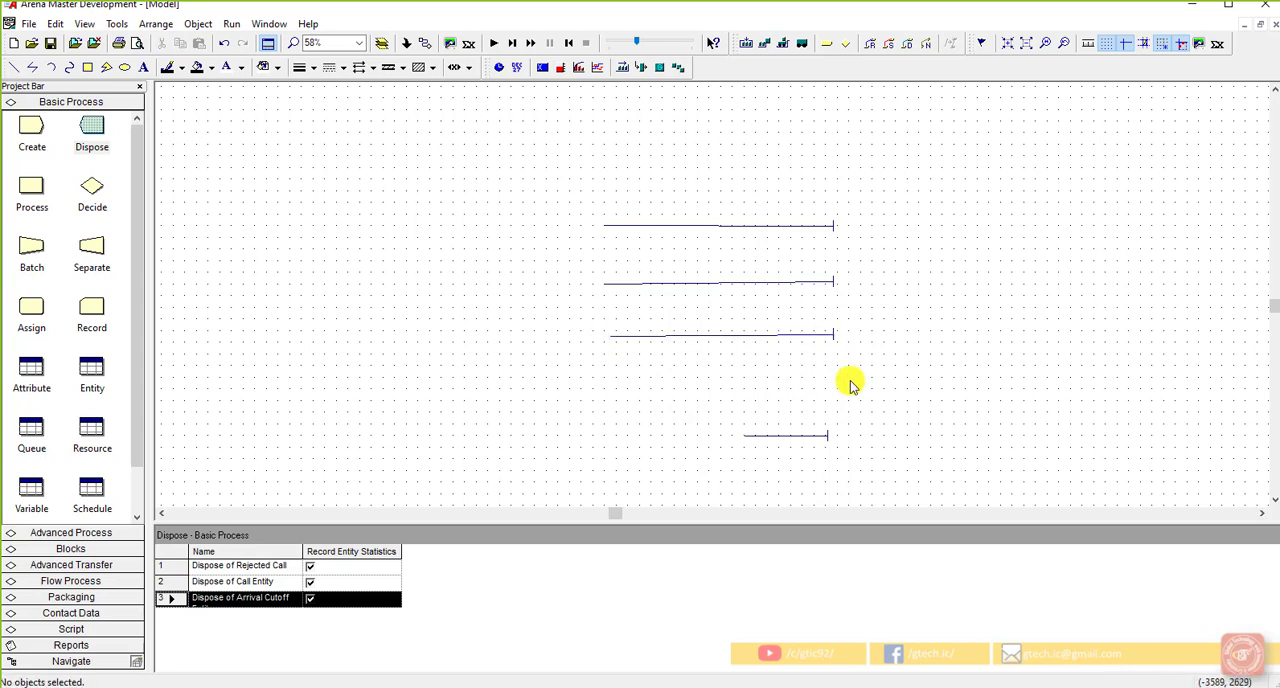
Step: Lengthen the Process Sales Call queue line leftward to about twice its length
{"action": "left_click", "coordinate": [812, 437]}
{"action": "left_click_drag", "start_coordinate": [743, 436], "coordinate": [668, 435]}
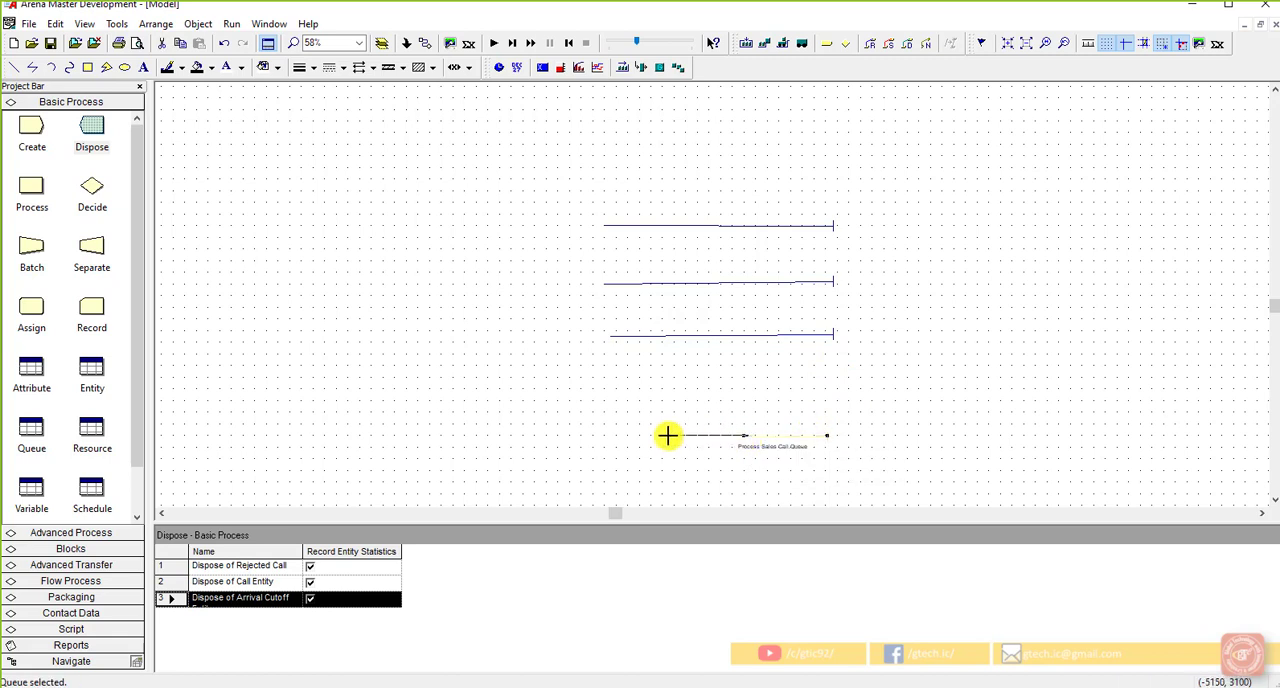
{"action": "left_click", "coordinate": [934, 414]}
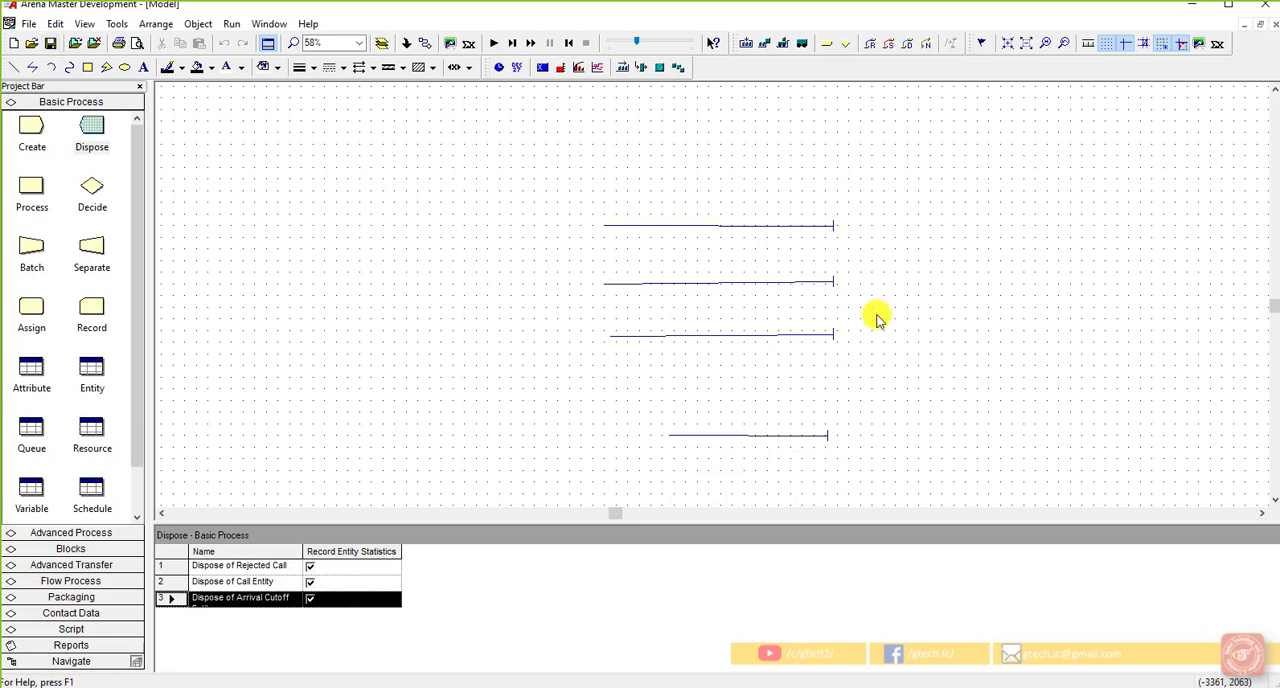
{"action": "left_click", "coordinate": [1261, 513]}
{"action": "left_click", "coordinate": [1261, 513]}
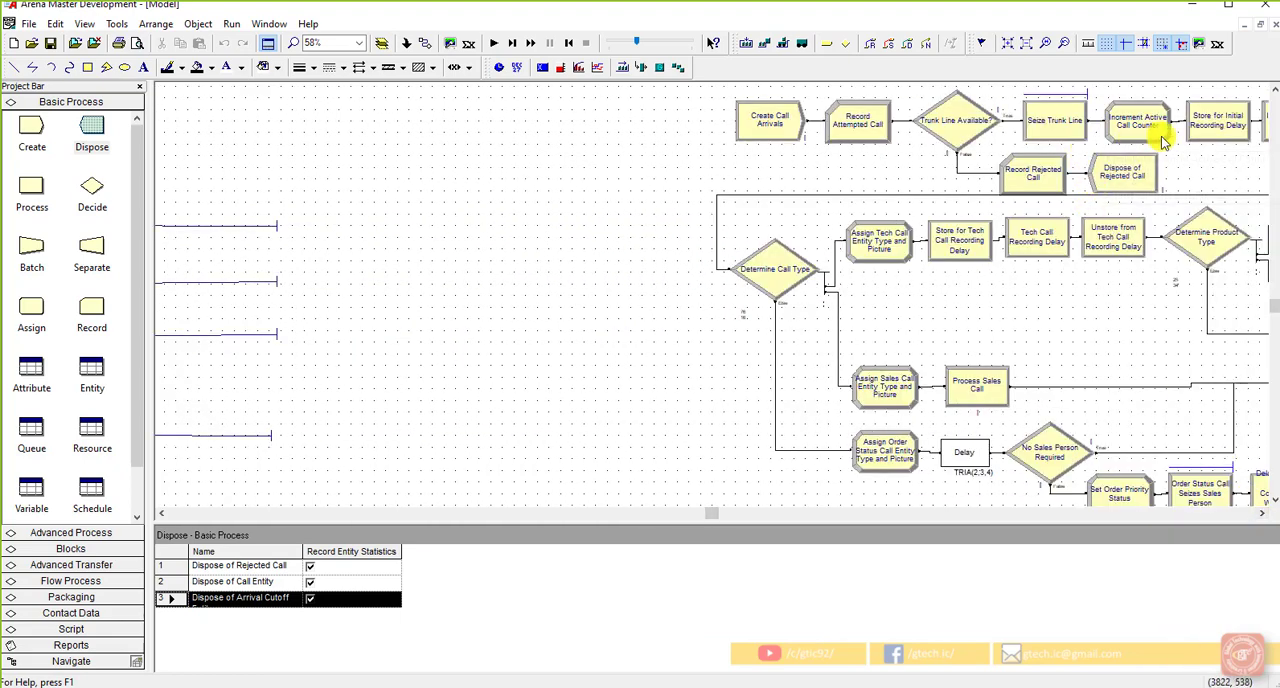
{"action": "left_click", "coordinate": [163, 514]}
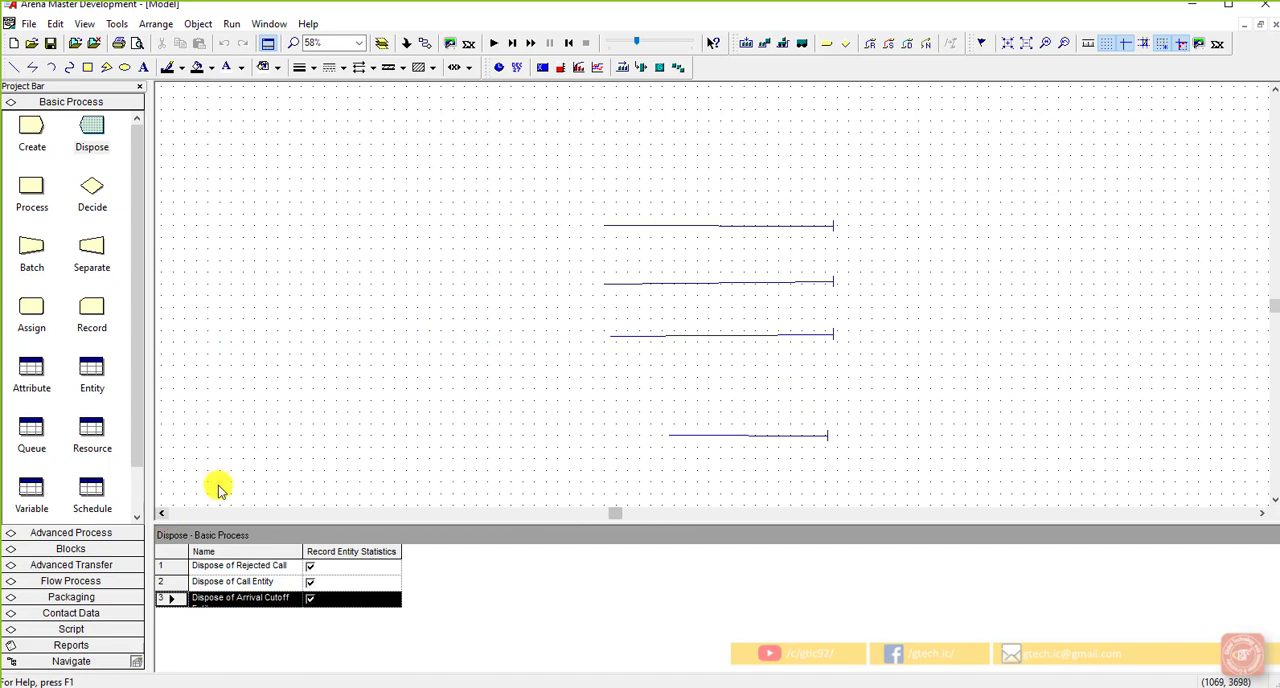
{"action": "right_click", "coordinate": [745, 48]}
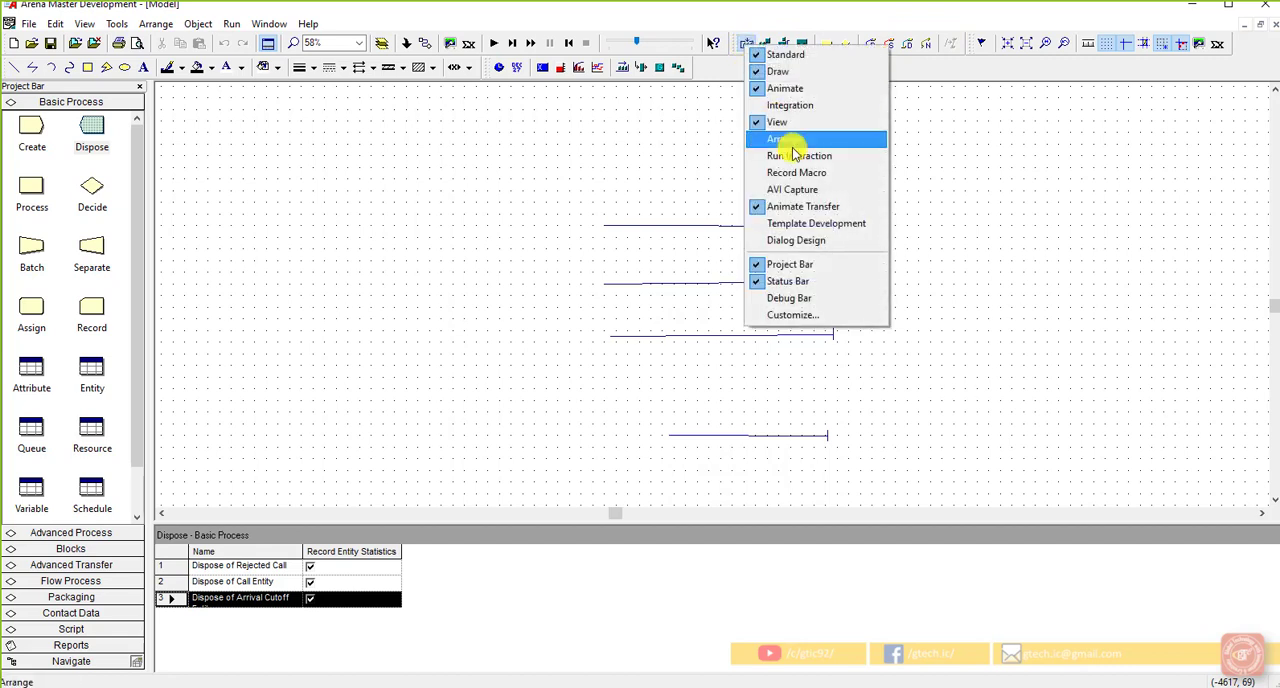
{"action": "left_click", "coordinate": [758, 34]}
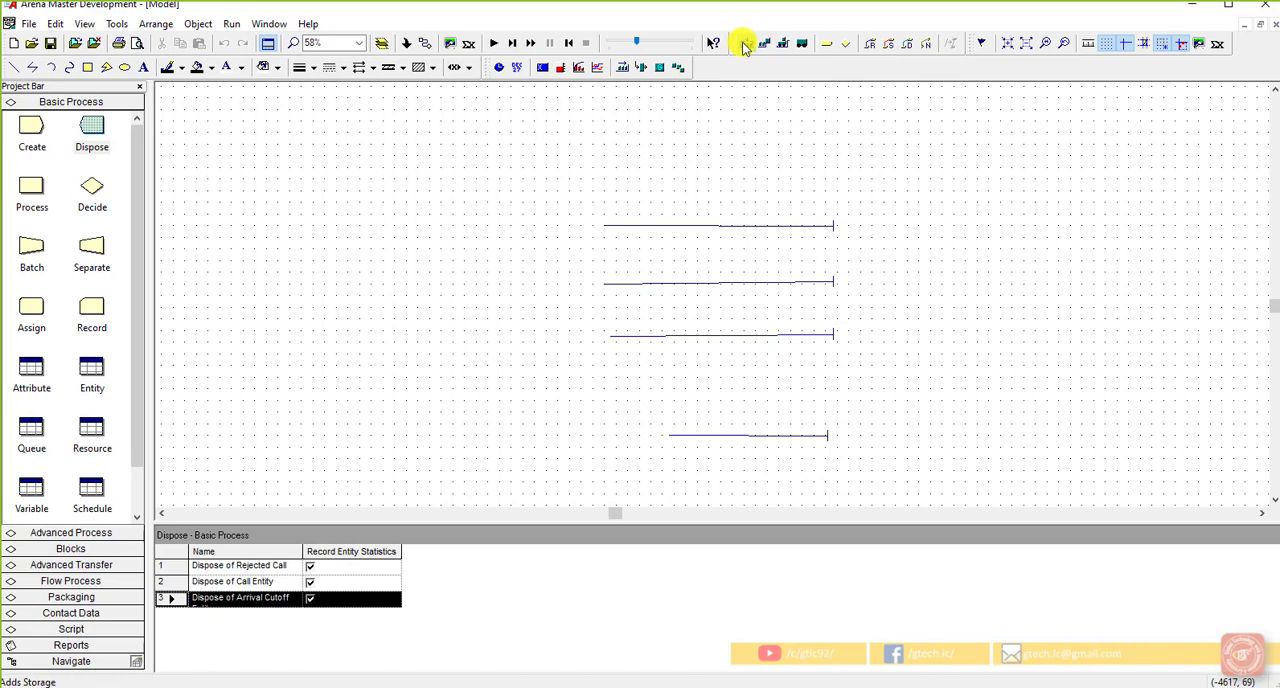
Step: Add a line-type storage for Initial Recording Delay Storage as a horizontal line above and to the left of the queues
{"action": "left_click", "coordinate": [746, 46]}
{"action": "left_click_drag", "start_coordinate": [652, 243], "coordinate": [898, 205]}
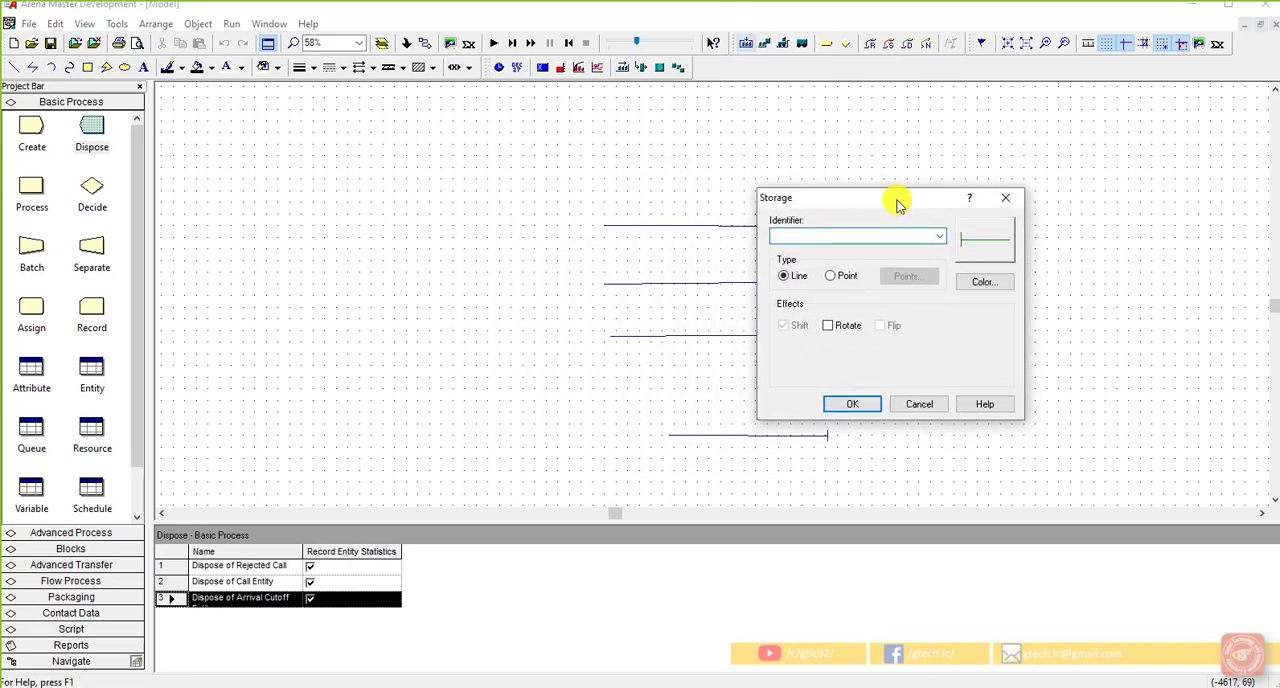
{"action": "left_click", "coordinate": [940, 236]}
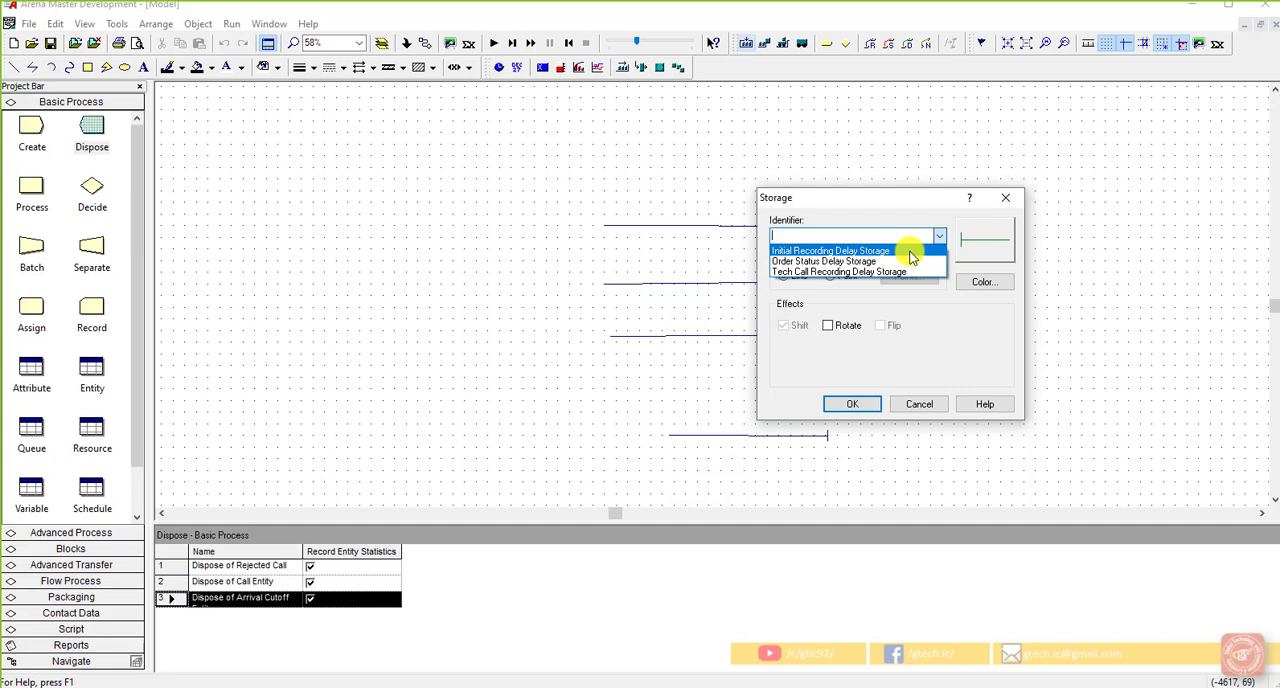
{"action": "left_click", "coordinate": [910, 251]}
{"action": "key", "text": "Return"}
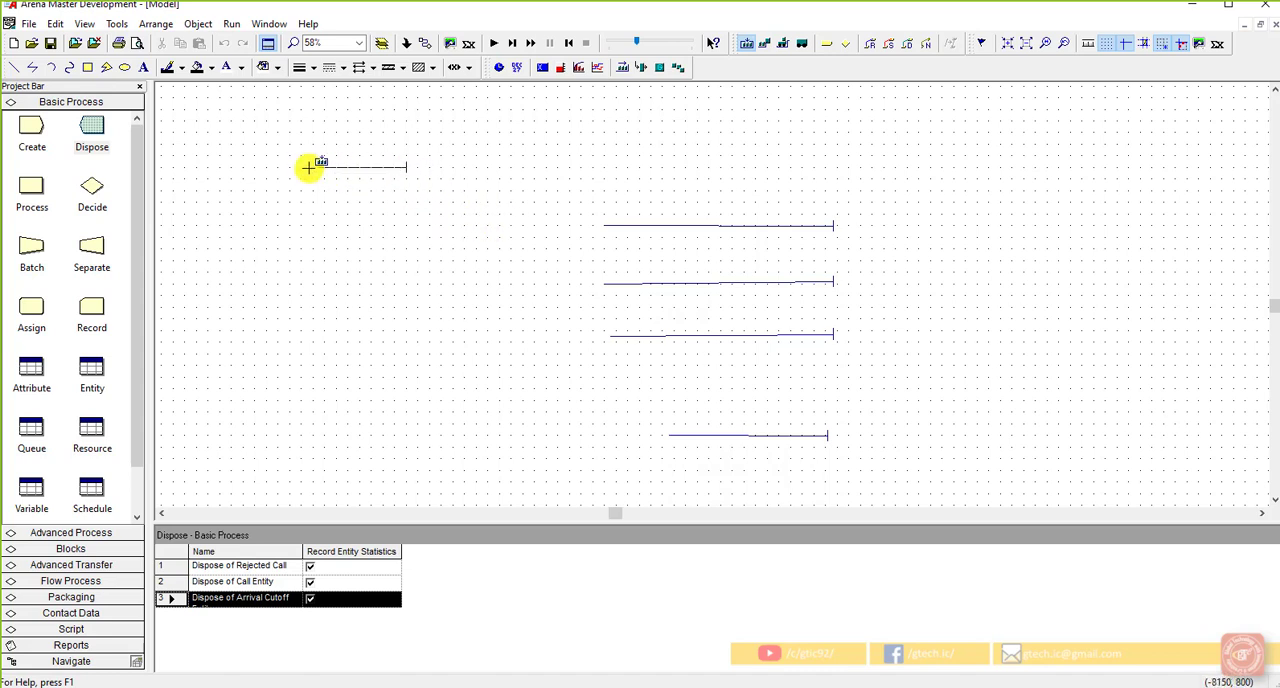
{"action": "double_click", "coordinate": [246, 169]}
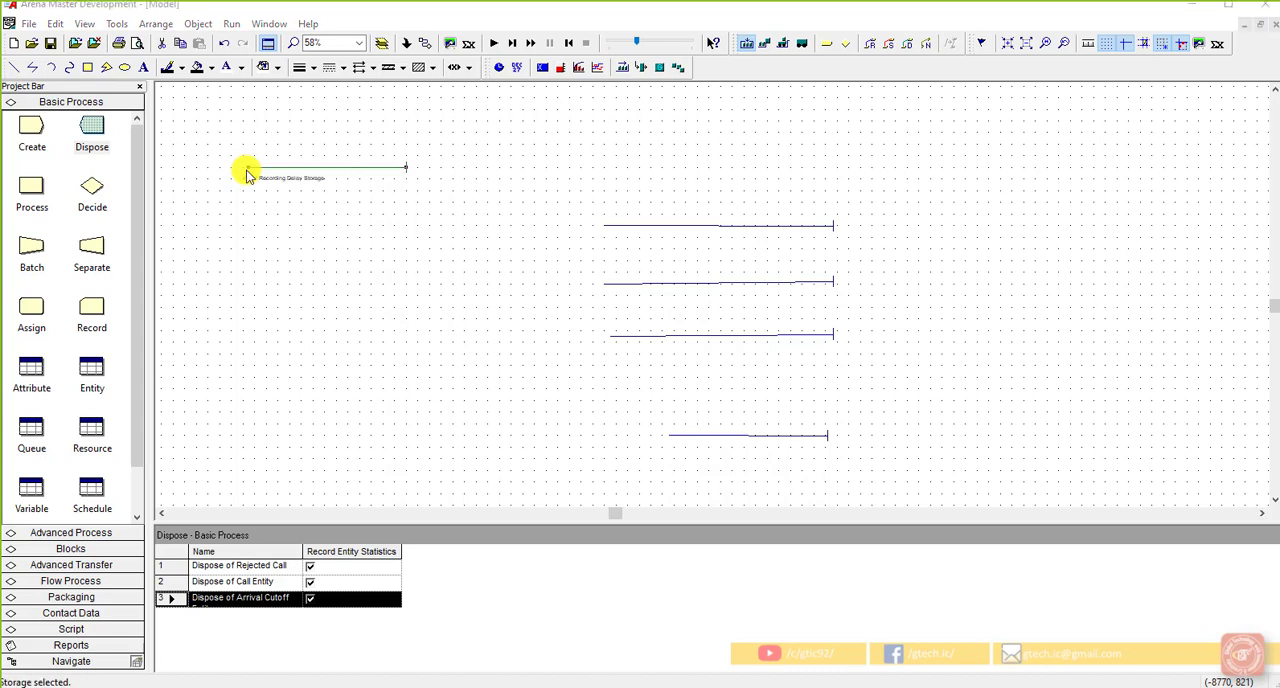
{"action": "left_click", "coordinate": [615, 443]}
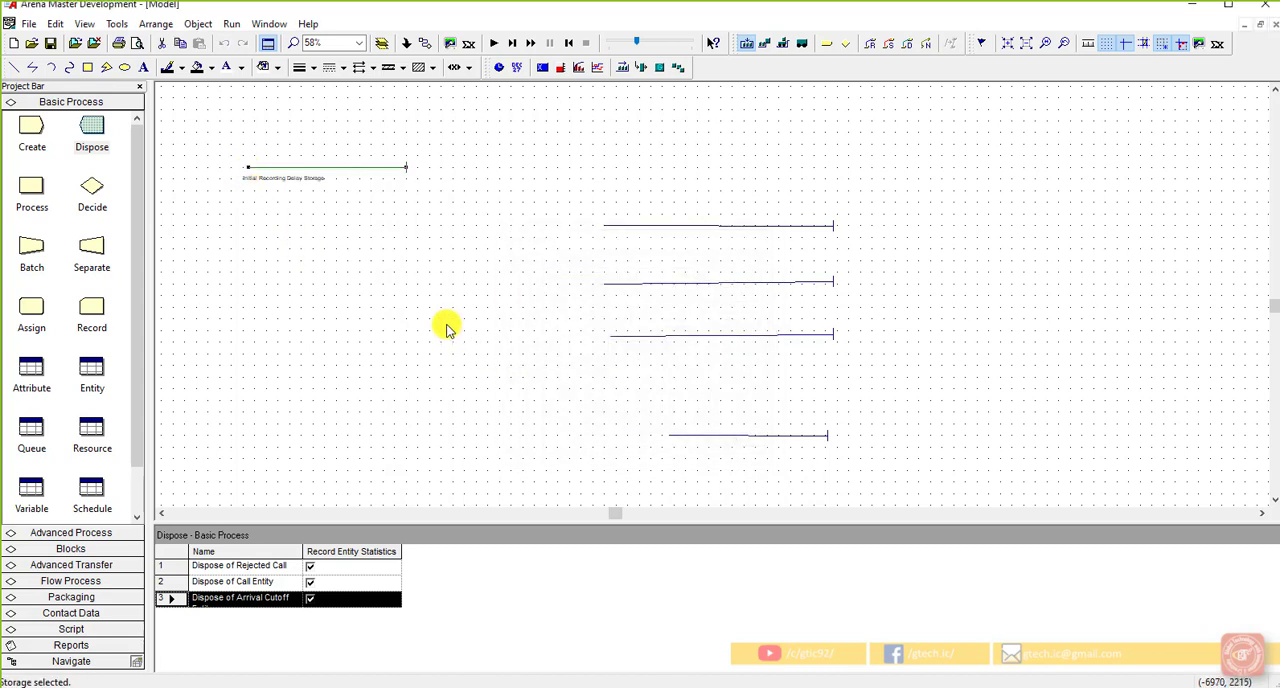
{"action": "left_click", "coordinate": [335, 342]}
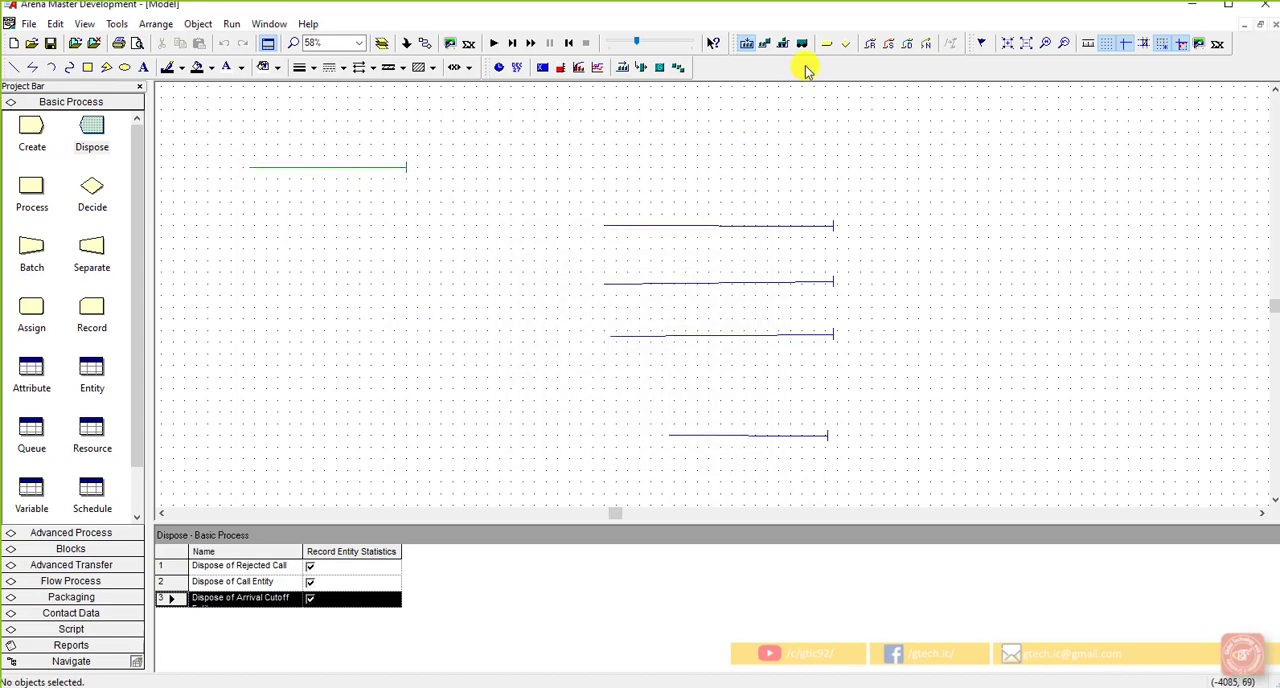
Step: Add a line-type storage for Order Status Delay Storage as a horizontal line below the initial recording storage, level with the second queue
{"action": "left_click", "coordinate": [745, 47]}
{"action": "left_click", "coordinate": [689, 274]}
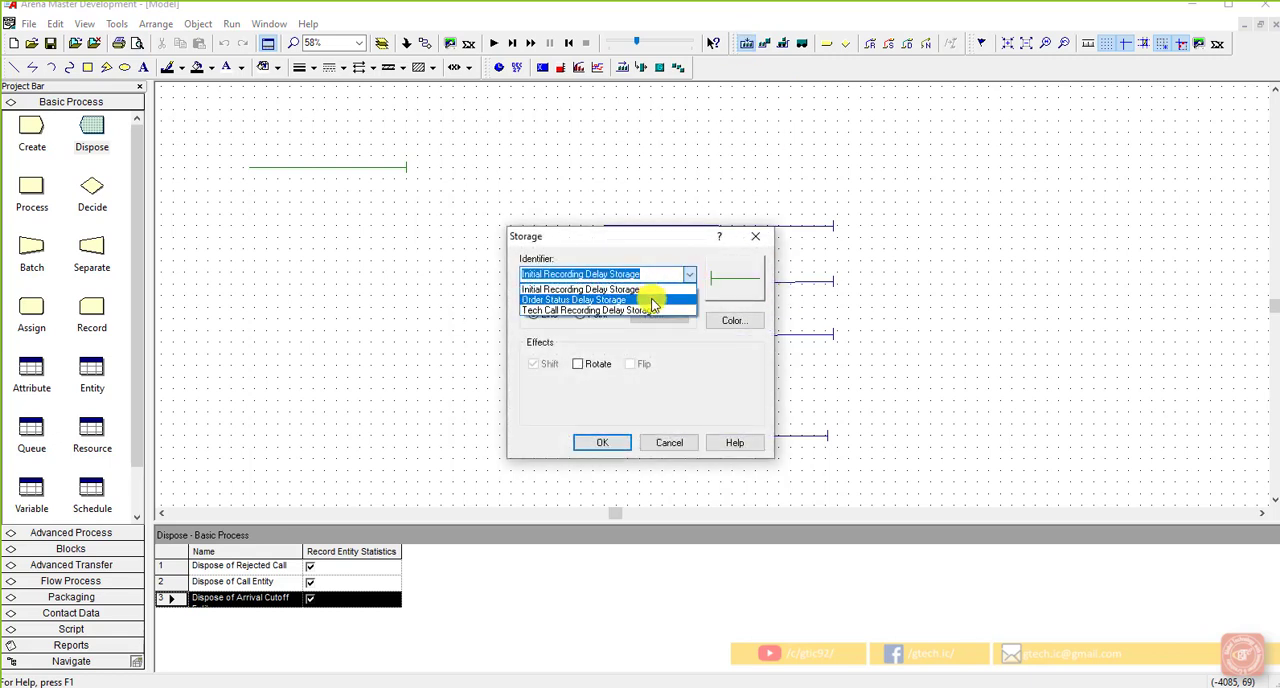
{"action": "left_click", "coordinate": [652, 300]}
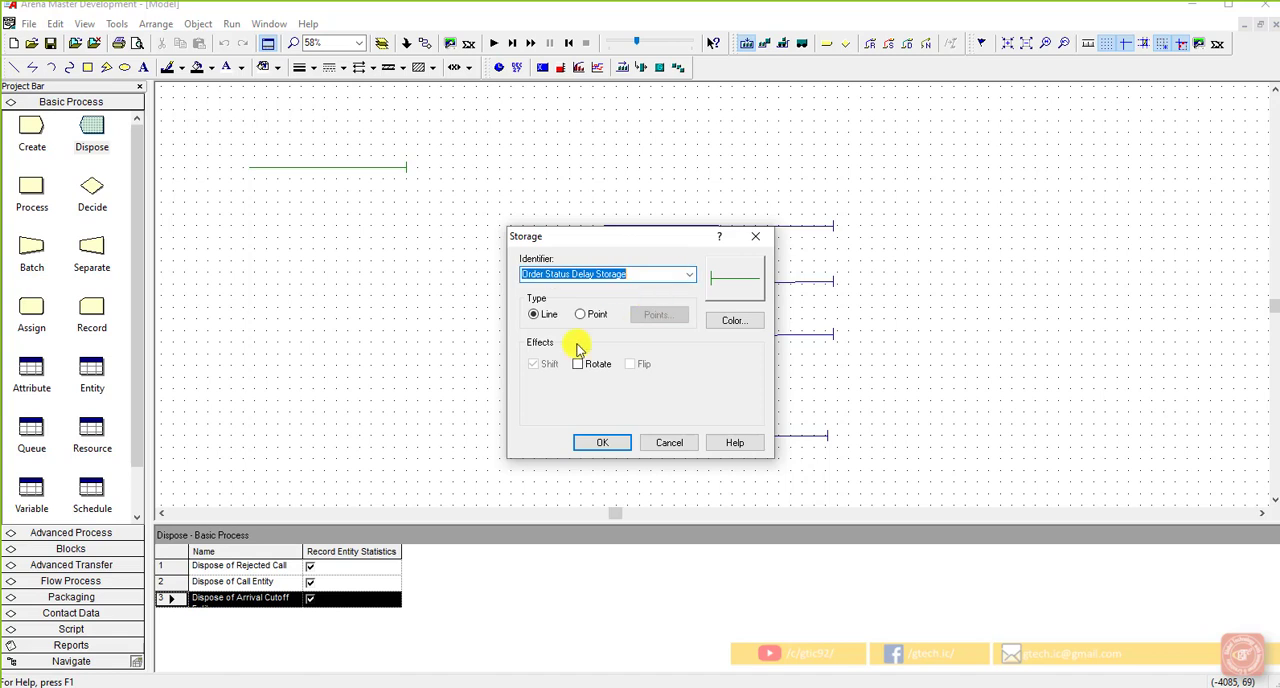
{"action": "left_click", "coordinate": [603, 446]}
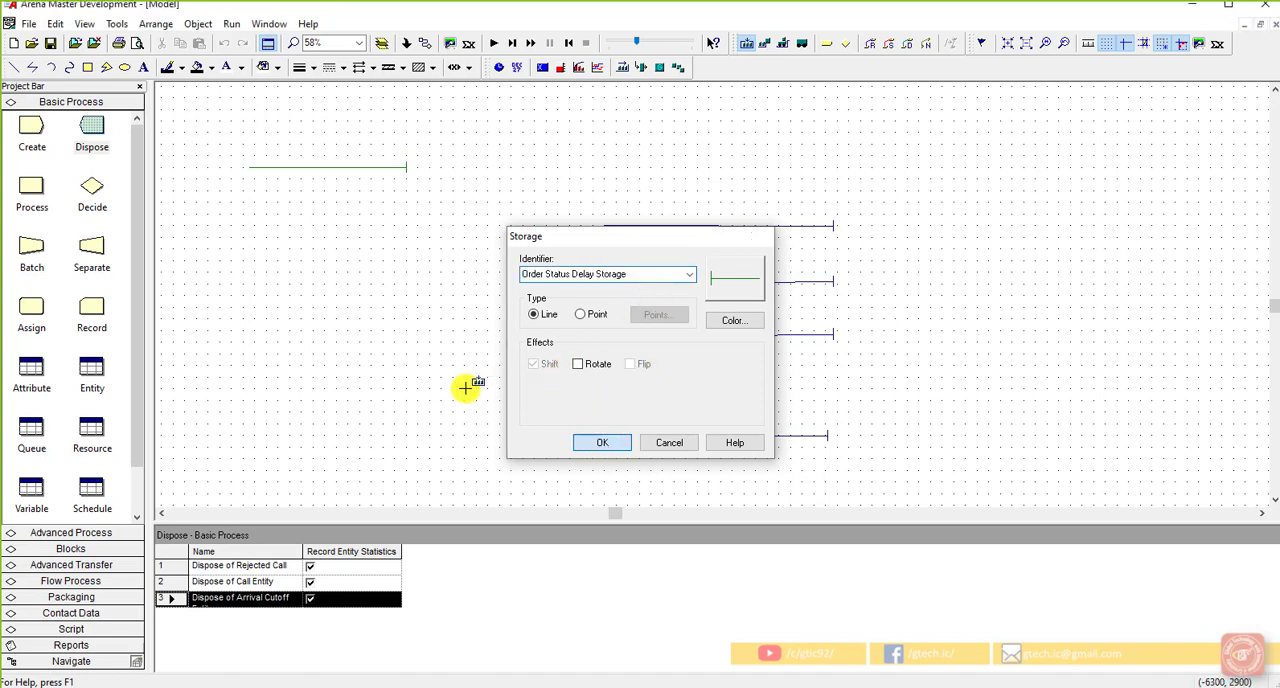
{"action": "left_click", "coordinate": [407, 289]}
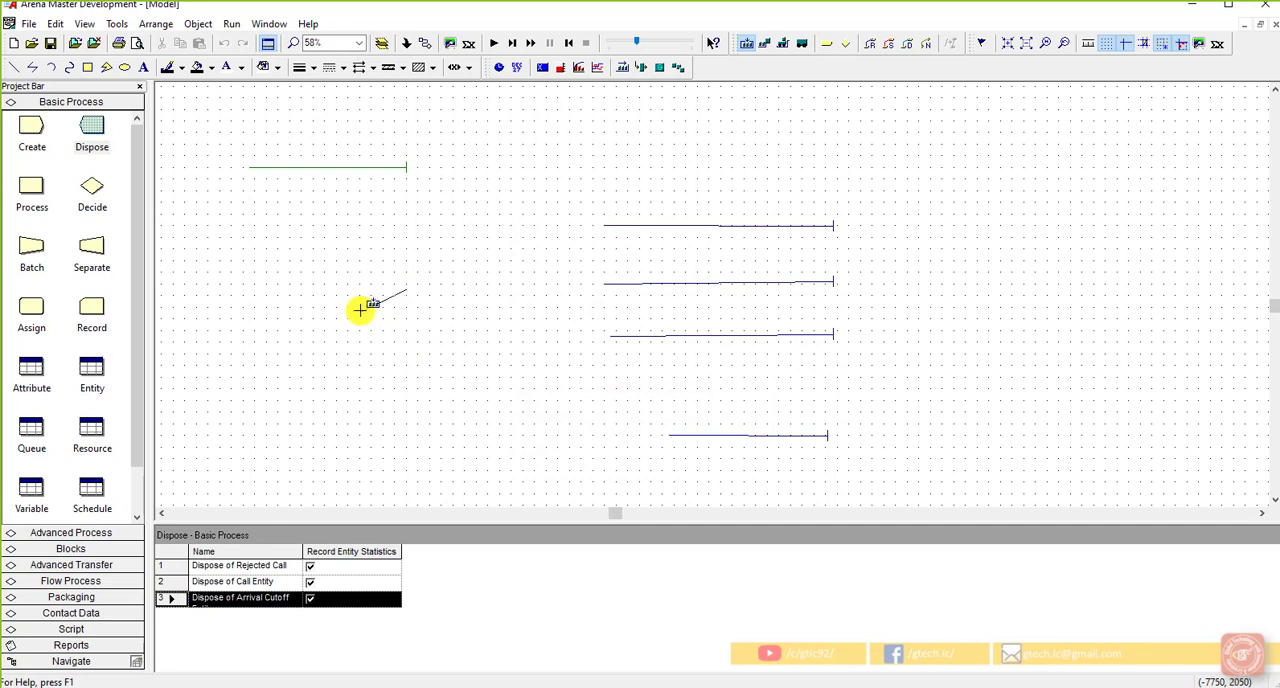
{"action": "left_click", "coordinate": [262, 289]}
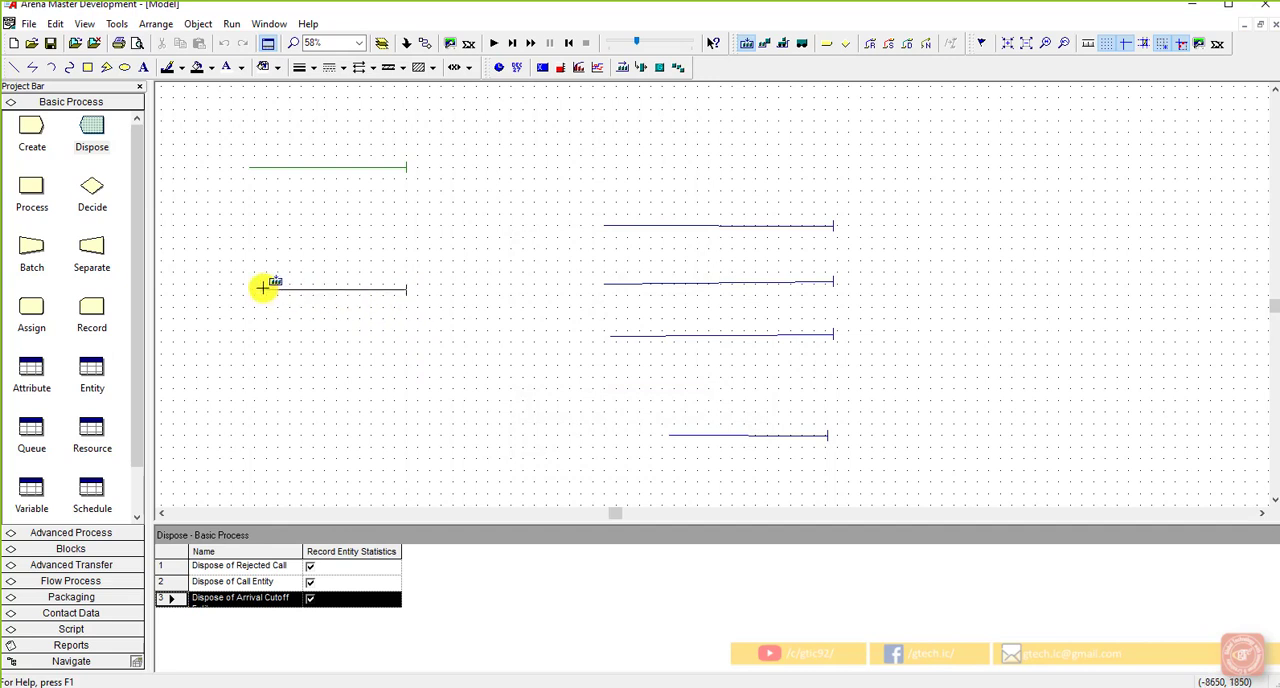
{"action": "right_click", "coordinate": [266, 290]}
{"action": "left_click", "coordinate": [277, 261]}
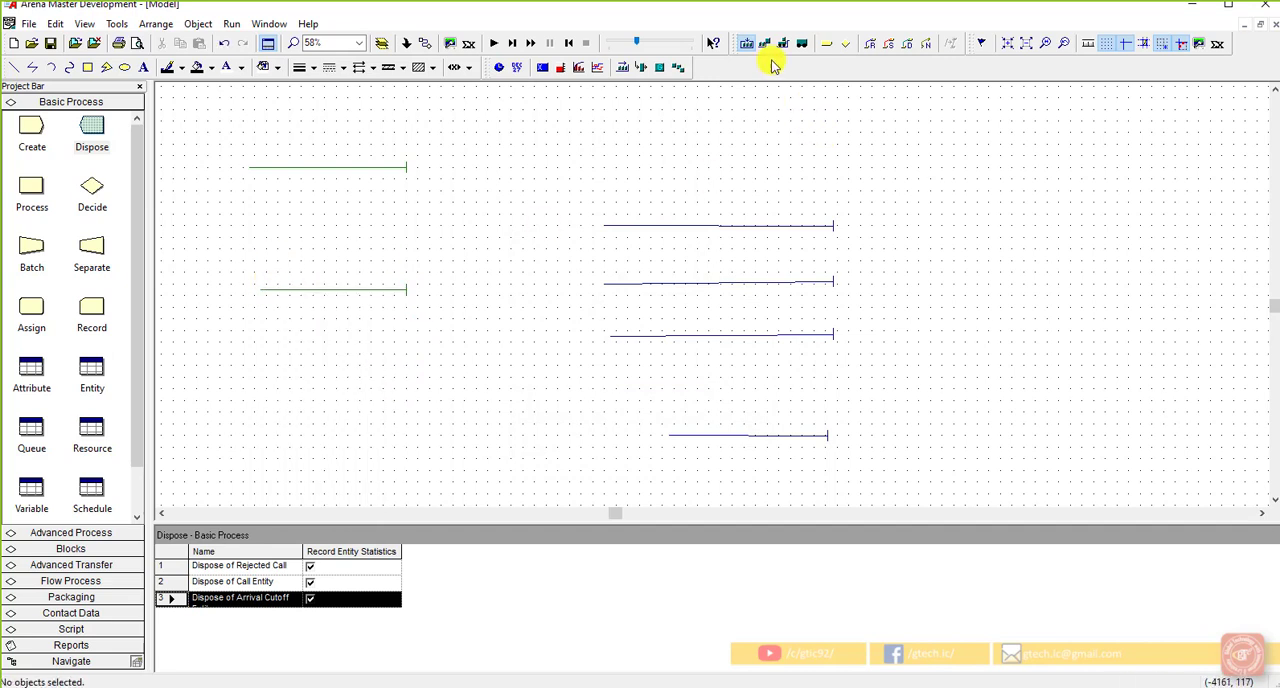
Step: Add a line-type storage for Tech Call Recording Delay Storage between the two existing storage lines
{"action": "left_click", "coordinate": [749, 45]}
{"action": "left_click", "coordinate": [689, 277]}
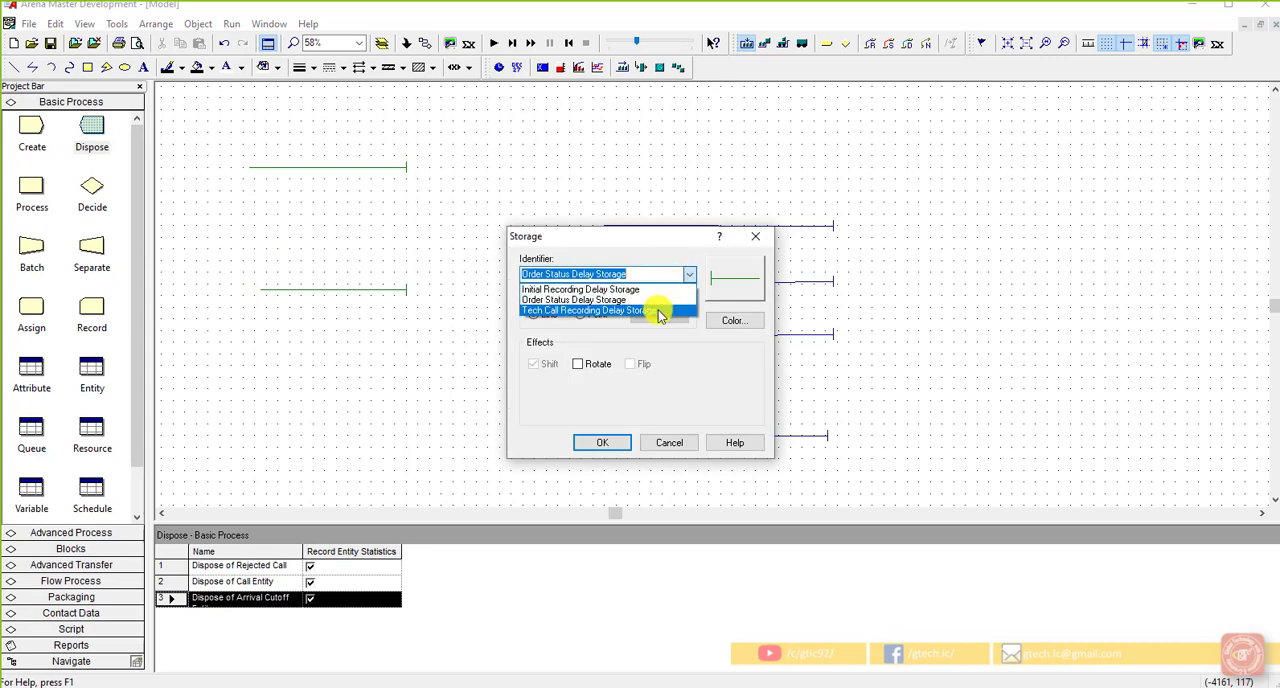
{"action": "left_click", "coordinate": [658, 316]}
{"action": "left_click", "coordinate": [600, 441]}
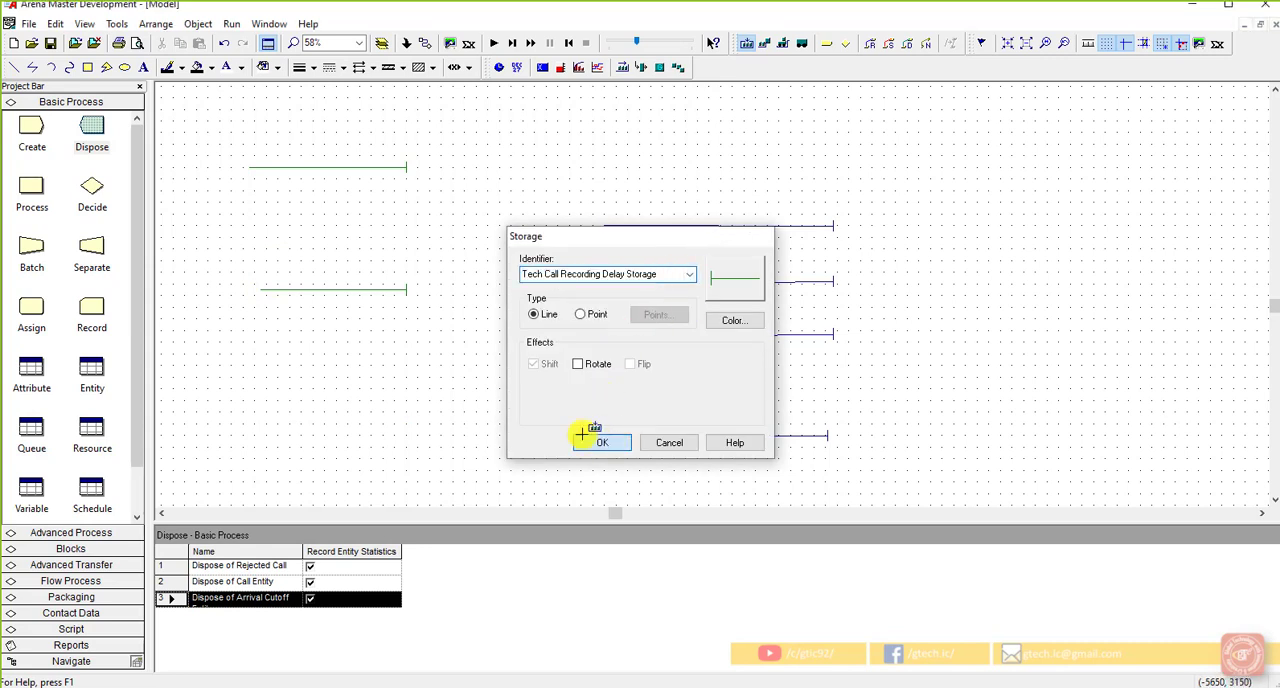
{"action": "right_click", "coordinate": [250, 241]}
{"action": "left_click", "coordinate": [251, 269]}
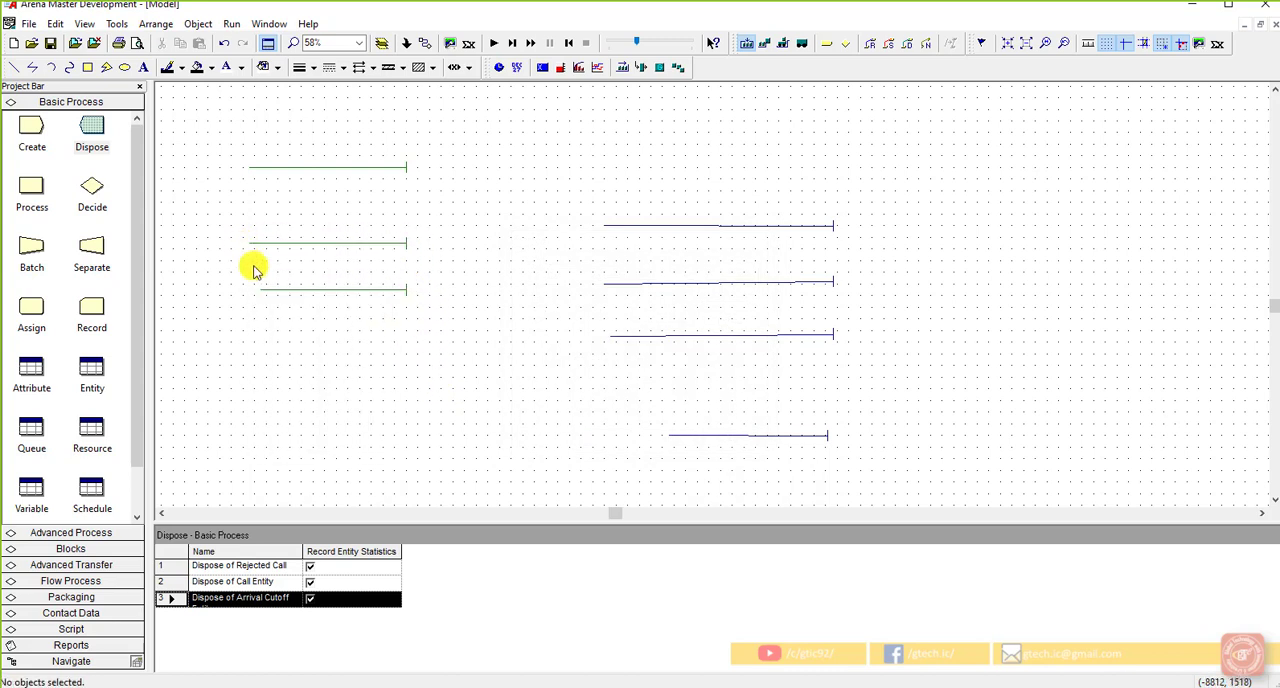
Step: Rearrange the storages nearer the queues, with the tech call storage level with the second queue and the order status storage beside the sales queue
{"action": "left_click", "coordinate": [352, 290]}
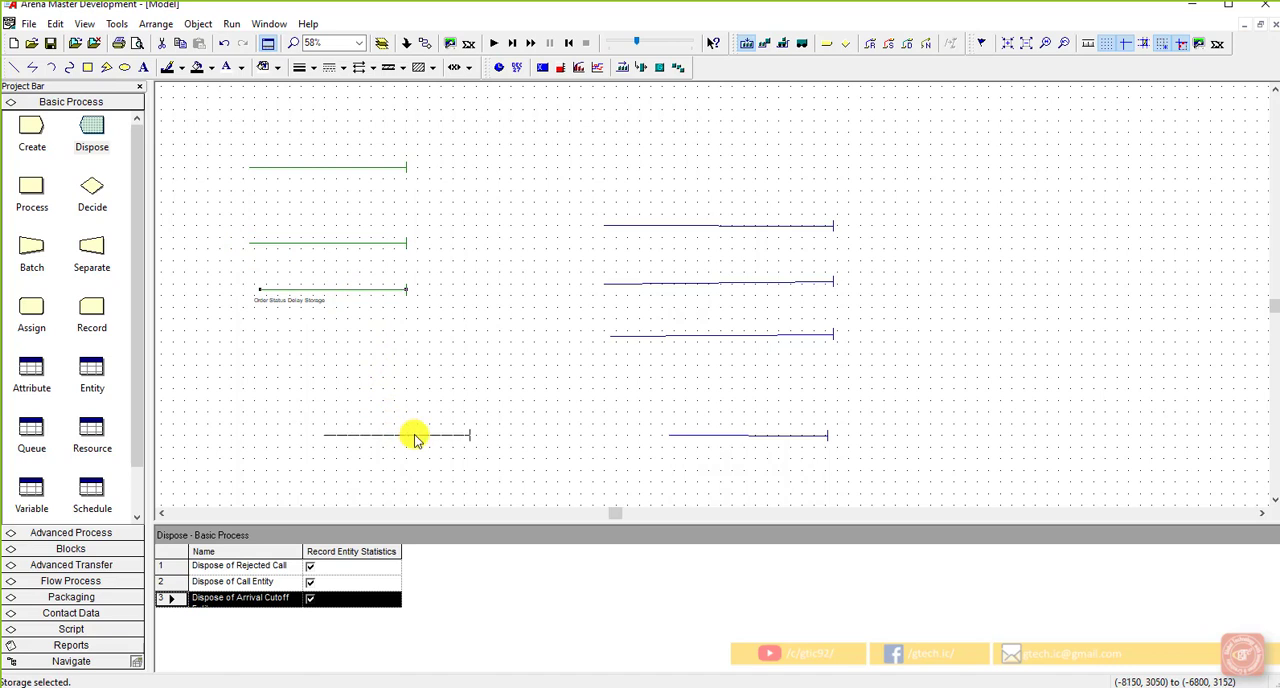
{"action": "left_click_drag", "start_coordinate": [415, 437], "coordinate": [416, 438]}
{"action": "left_click_drag", "start_coordinate": [379, 244], "coordinate": [467, 290]}
{"action": "left_click", "coordinate": [366, 234]}
{"action": "left_click_drag", "start_coordinate": [372, 168], "coordinate": [442, 168]}
{"action": "left_click", "coordinate": [444, 192]}
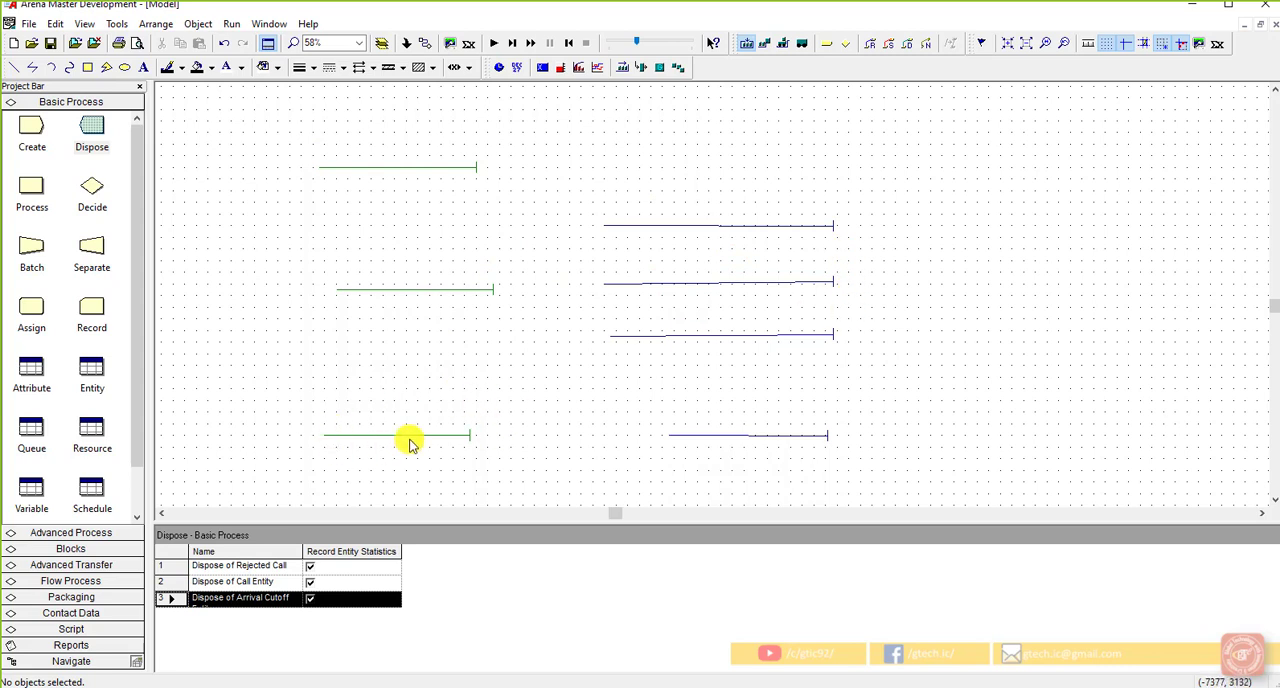
{"action": "left_click", "coordinate": [449, 437]}
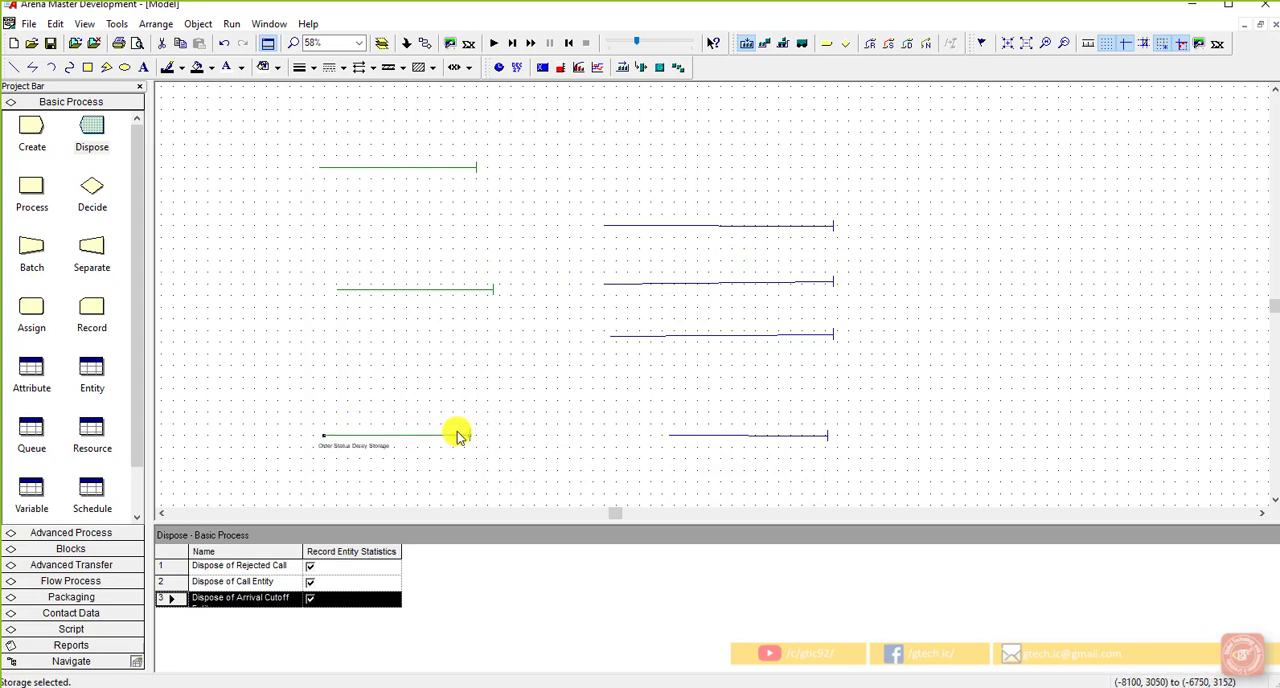
{"action": "left_click", "coordinate": [548, 445]}
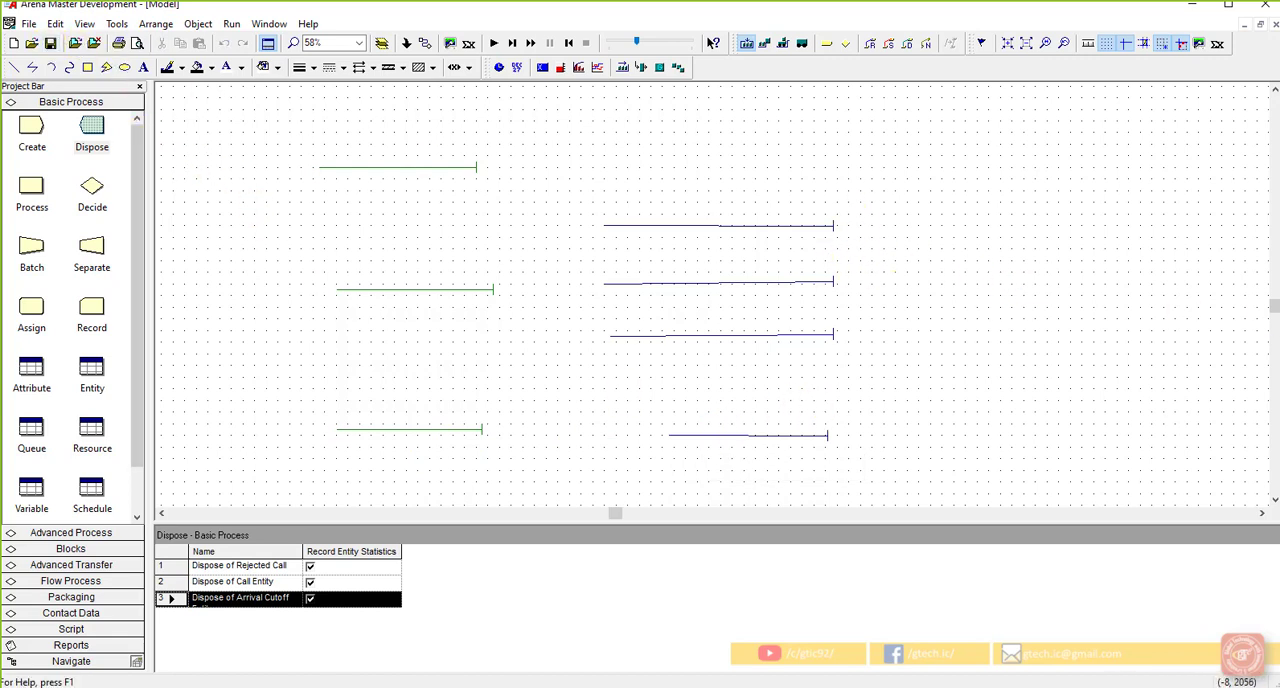
{"action": "right_click", "coordinate": [642, 72]}
{"action": "left_click", "coordinate": [623, 89]}
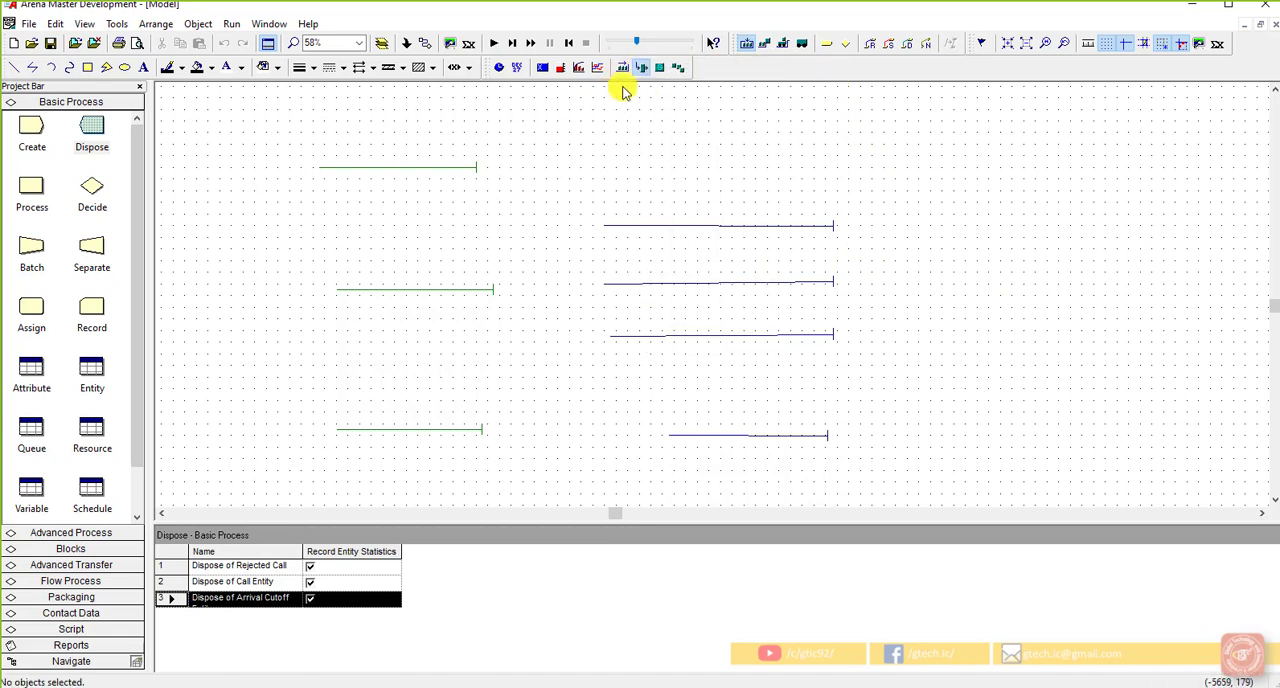
{"action": "right_click", "coordinate": [647, 76]}
{"action": "left_click", "coordinate": [580, 157]}
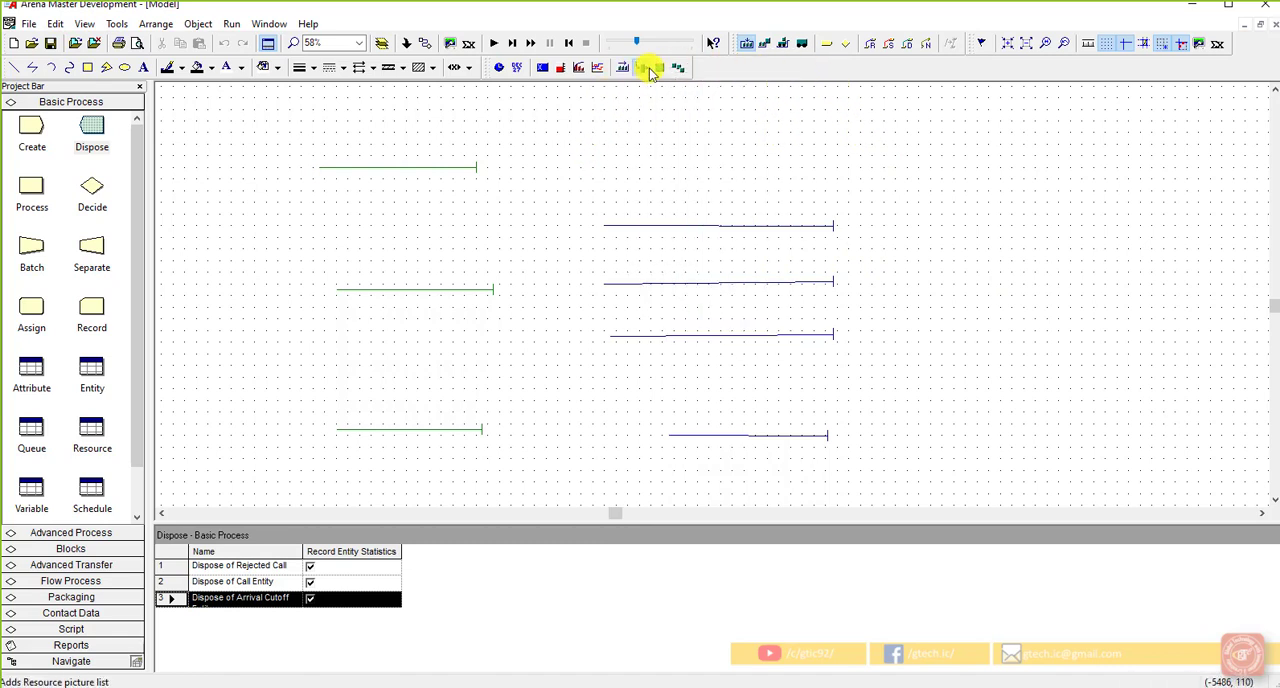
Step: Start a resource picture placement, set its identifier to Tech 1, and select the Idle state picture
{"action": "left_click", "coordinate": [649, 70]}
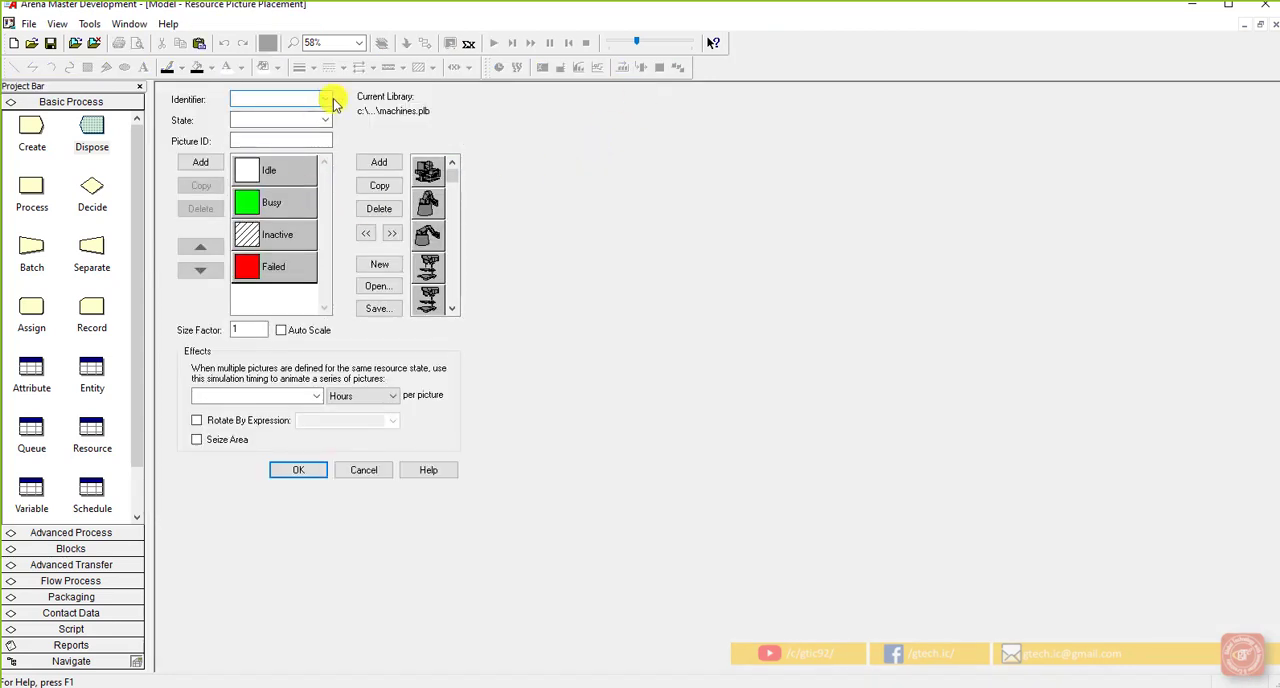
{"action": "right_click", "coordinate": [300, 98]}
{"action": "right_click", "coordinate": [294, 96]}
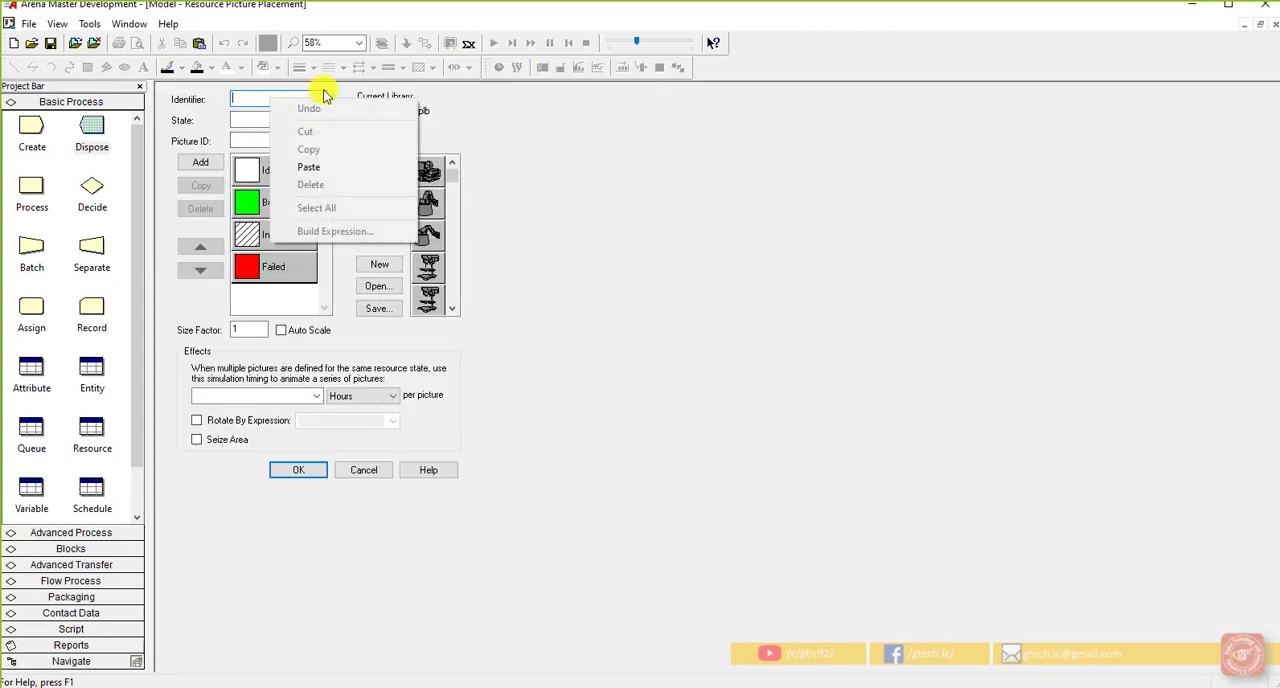
{"action": "left_click", "coordinate": [325, 98]}
{"action": "left_click", "coordinate": [295, 123]}
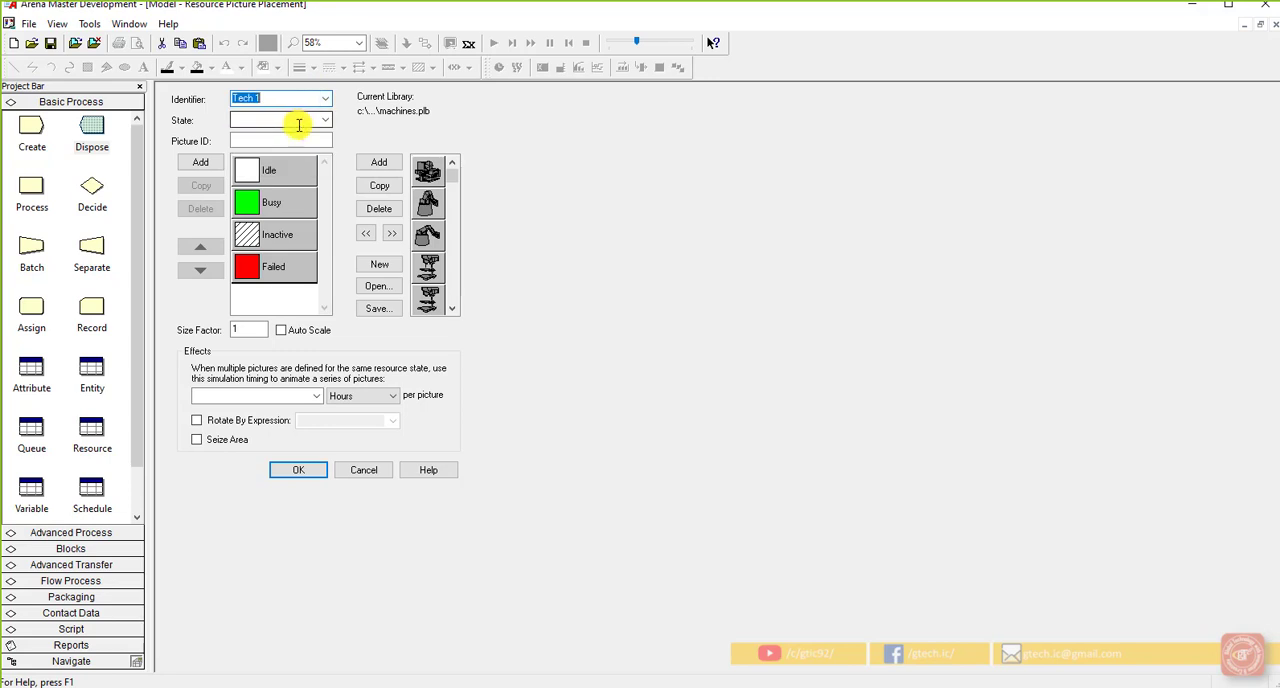
{"action": "left_click", "coordinate": [295, 167]}
{"action": "left_click", "coordinate": [297, 171]}
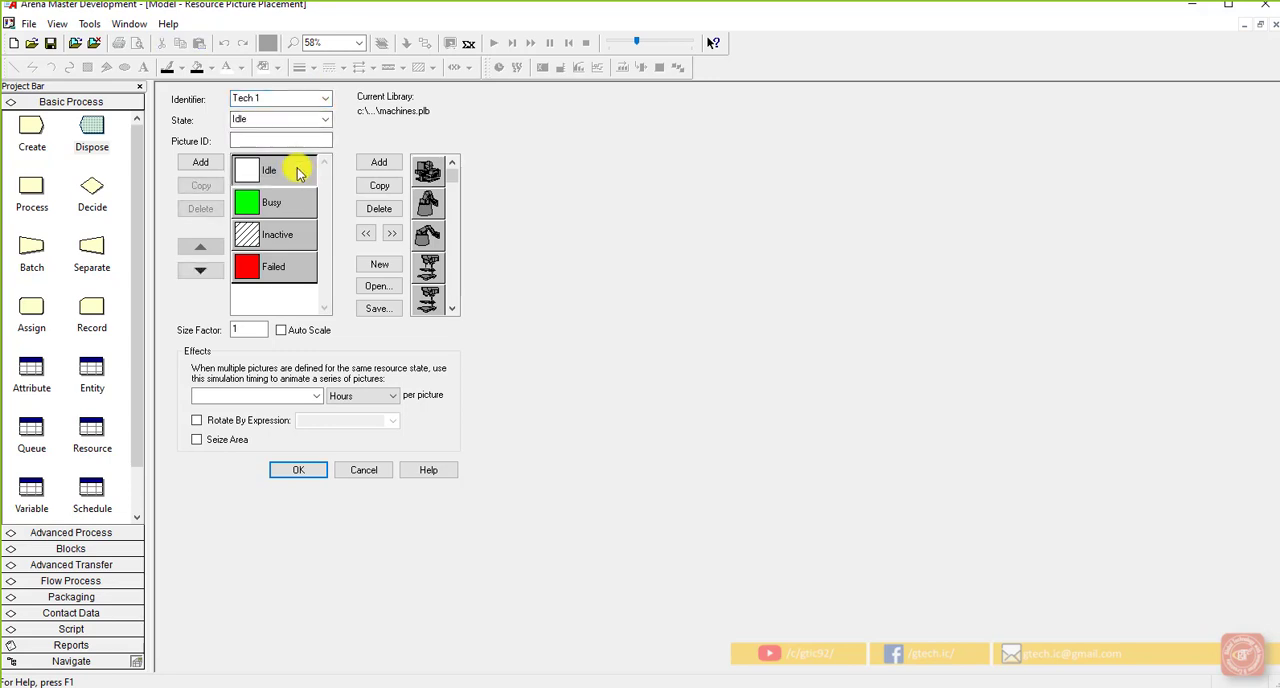
Step: Open the Idle picture for editing and shrink its square to about two thirds of its width and height
{"action": "double_click", "coordinate": [296, 172]}
{"action": "left_click", "coordinate": [262, 190]}
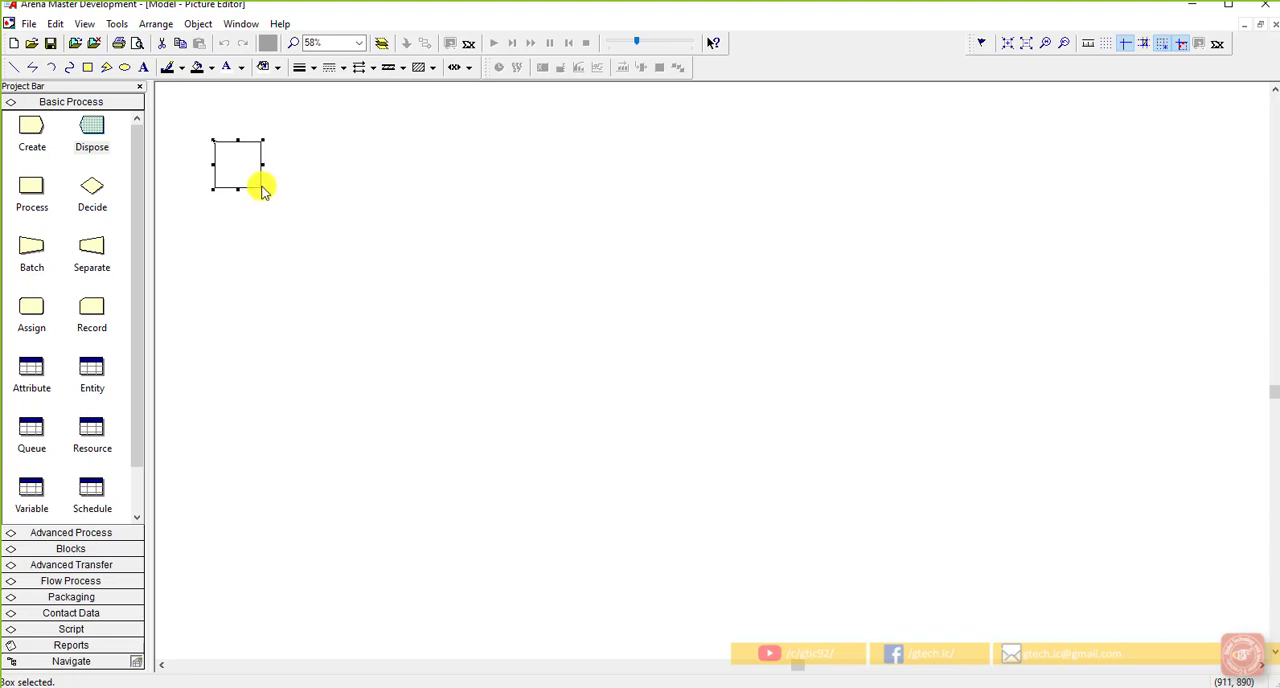
{"action": "left_click_drag", "start_coordinate": [262, 190], "coordinate": [244, 177]}
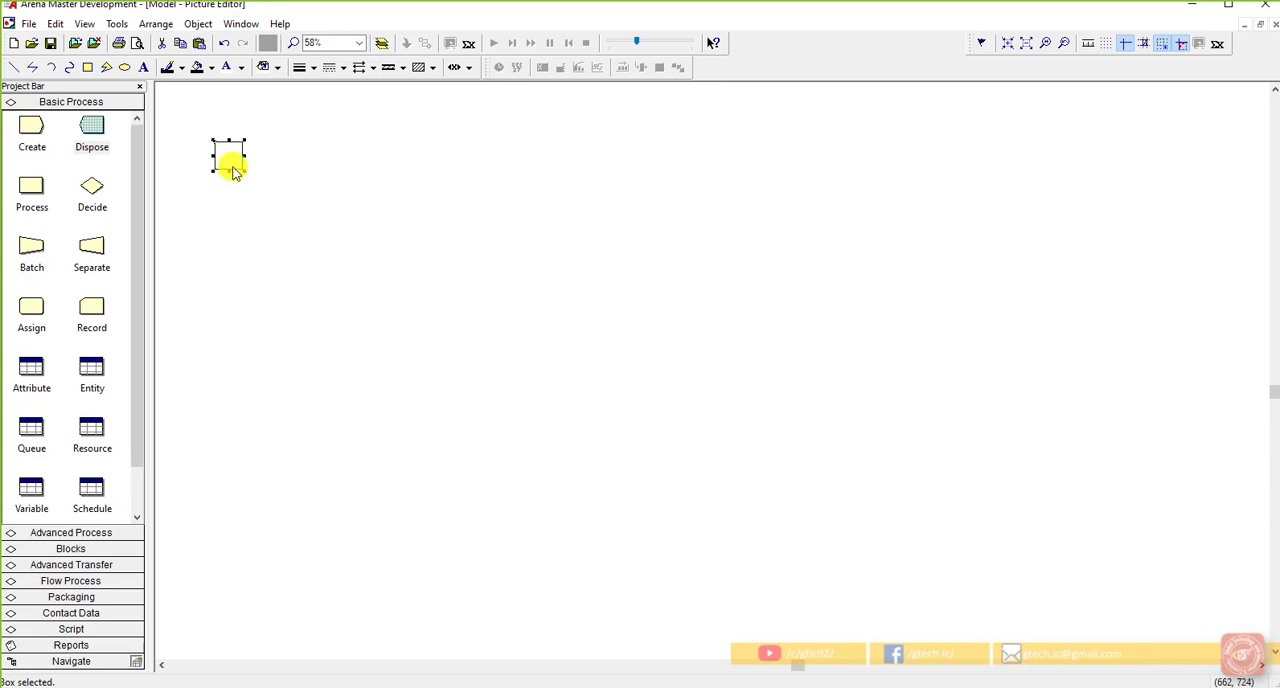
Step: Paste a copy of the square directly below the original in the Idle picture
{"action": "left_click", "coordinate": [235, 196]}
{"action": "key", "text": "ctrl+v"}
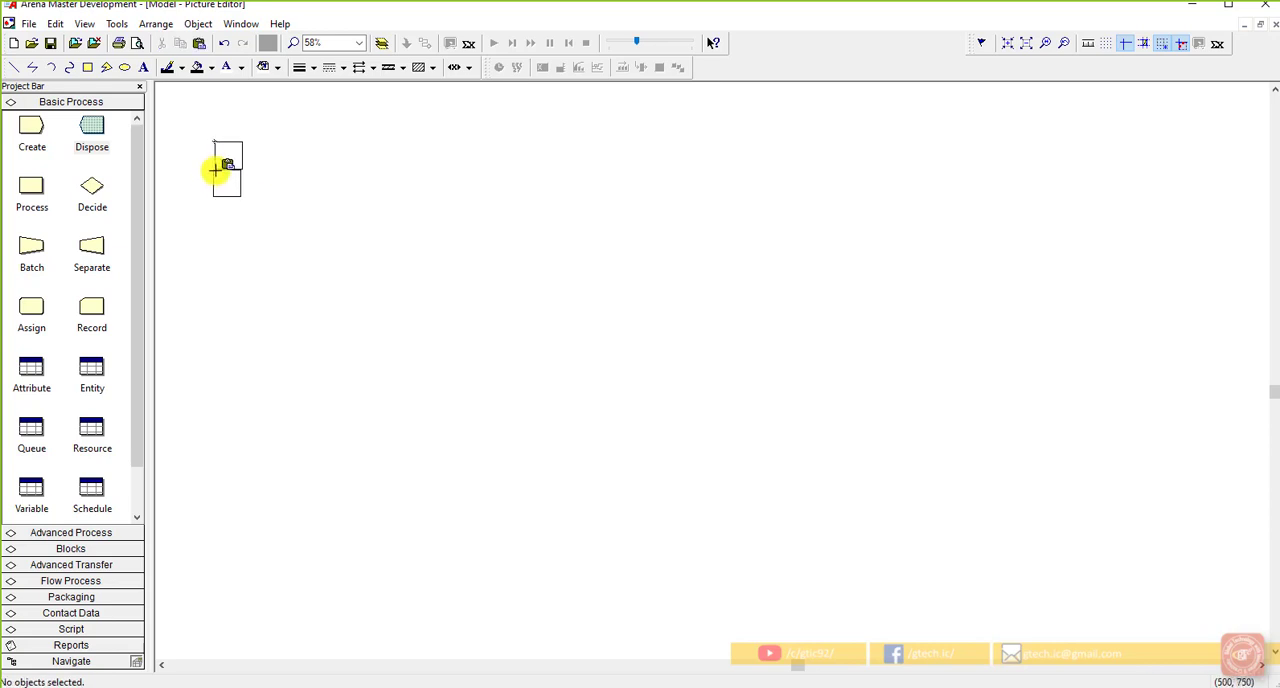
{"action": "left_click", "coordinate": [216, 169]}
{"action": "right_click", "coordinate": [216, 169]}
{"action": "left_click", "coordinate": [642, 120]}
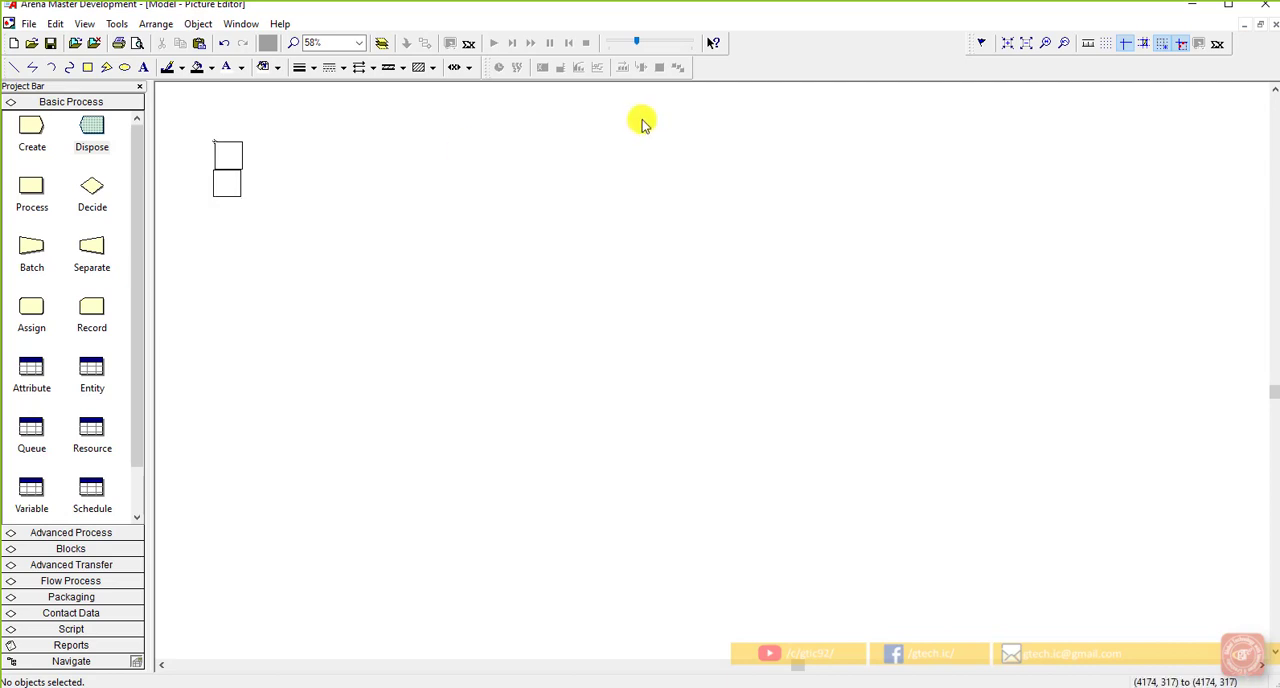
Step: Turn on the grid for the Idle picture drawing, leaving the rulers off
{"action": "right_click", "coordinate": [1098, 46]}
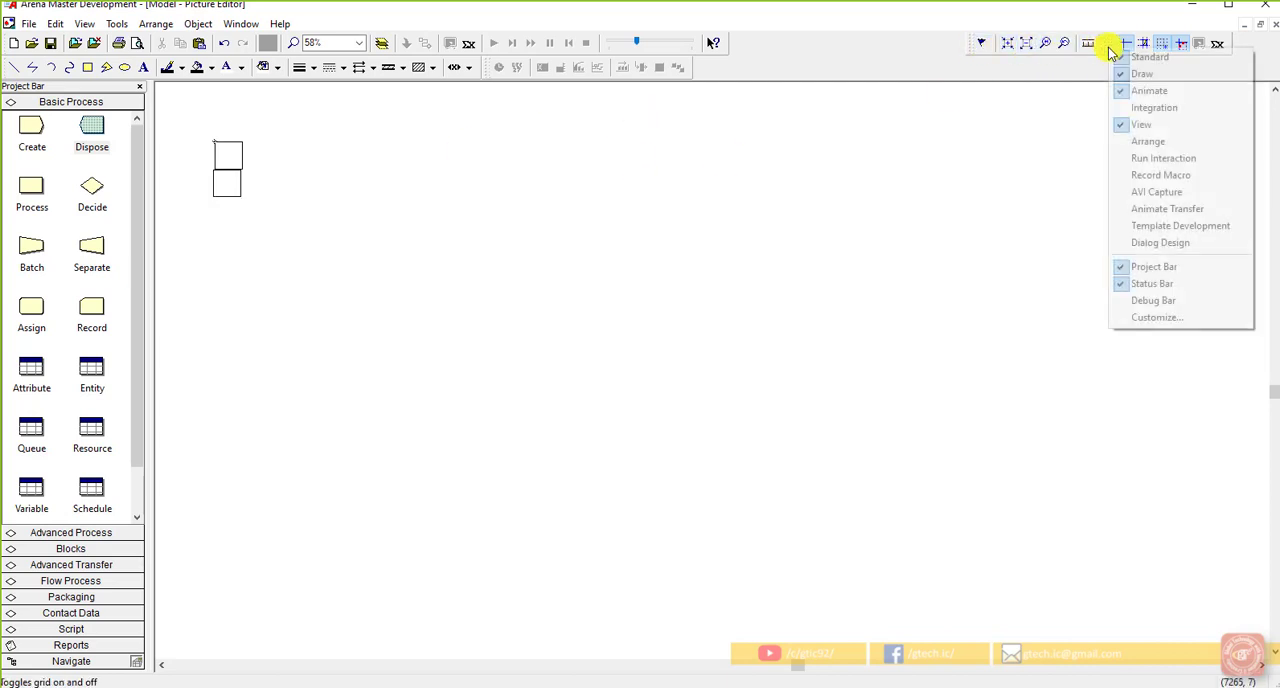
{"action": "left_click", "coordinate": [1092, 44]}
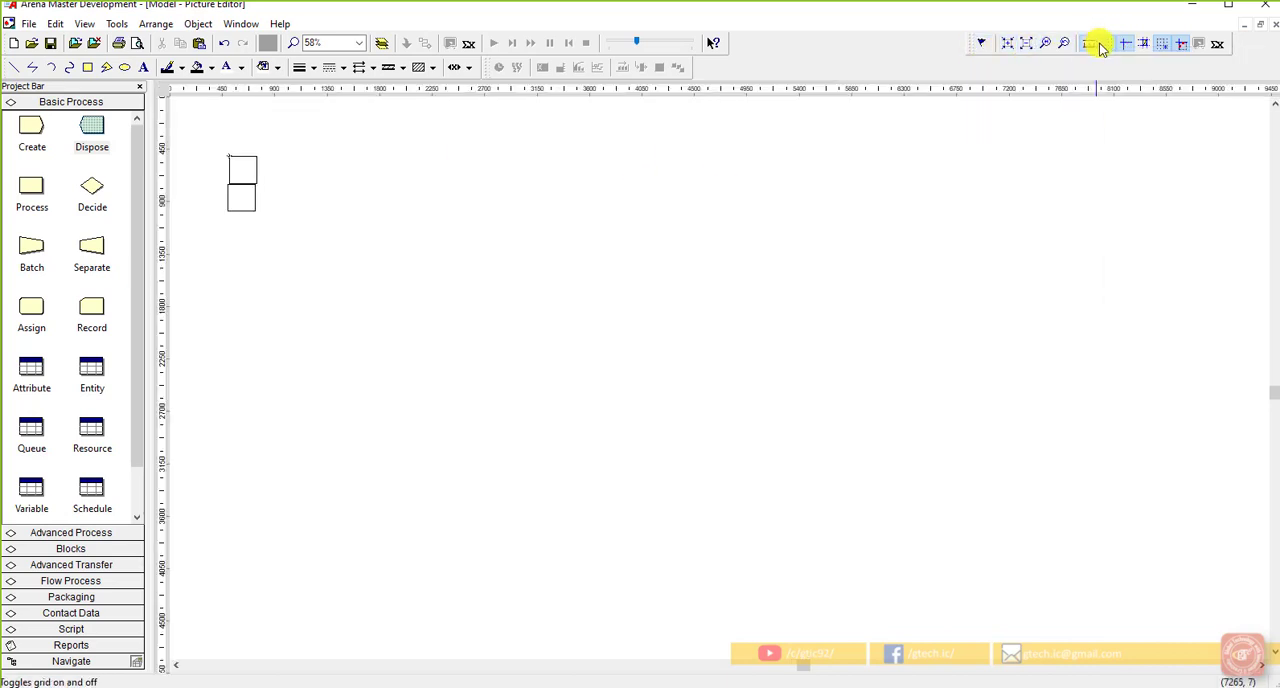
{"action": "left_click", "coordinate": [1091, 46]}
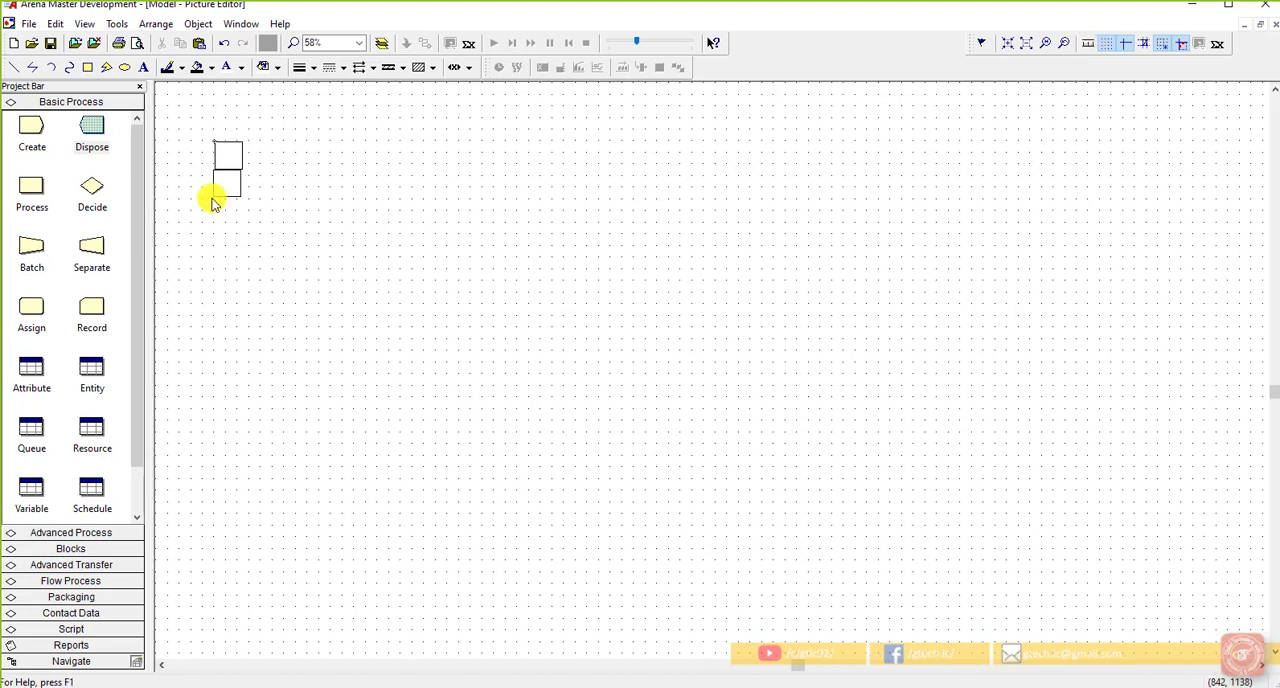
Step: Line up the side edges of the two stacked squares on the grid
{"action": "scroll", "coordinate": [198, 172], "scroll_direction": "up", "scroll_amount": 3}
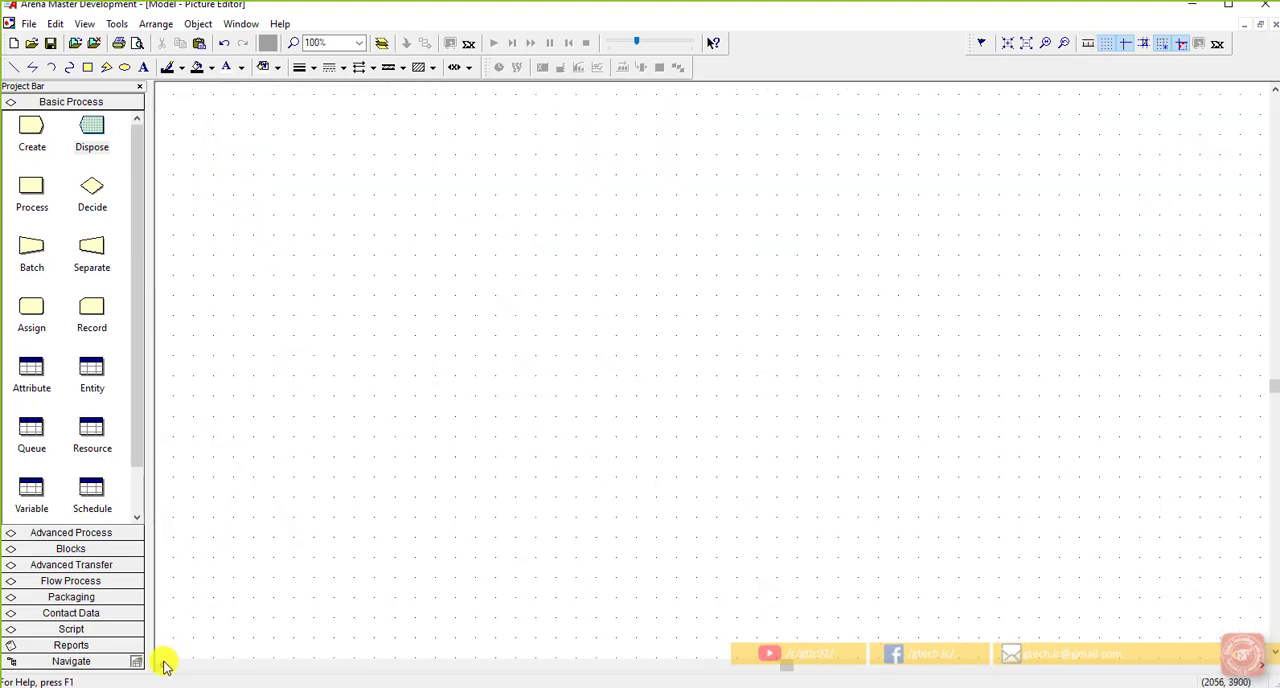
{"action": "scroll", "coordinate": [322, 320], "scroll_direction": "down", "scroll_amount": 2}
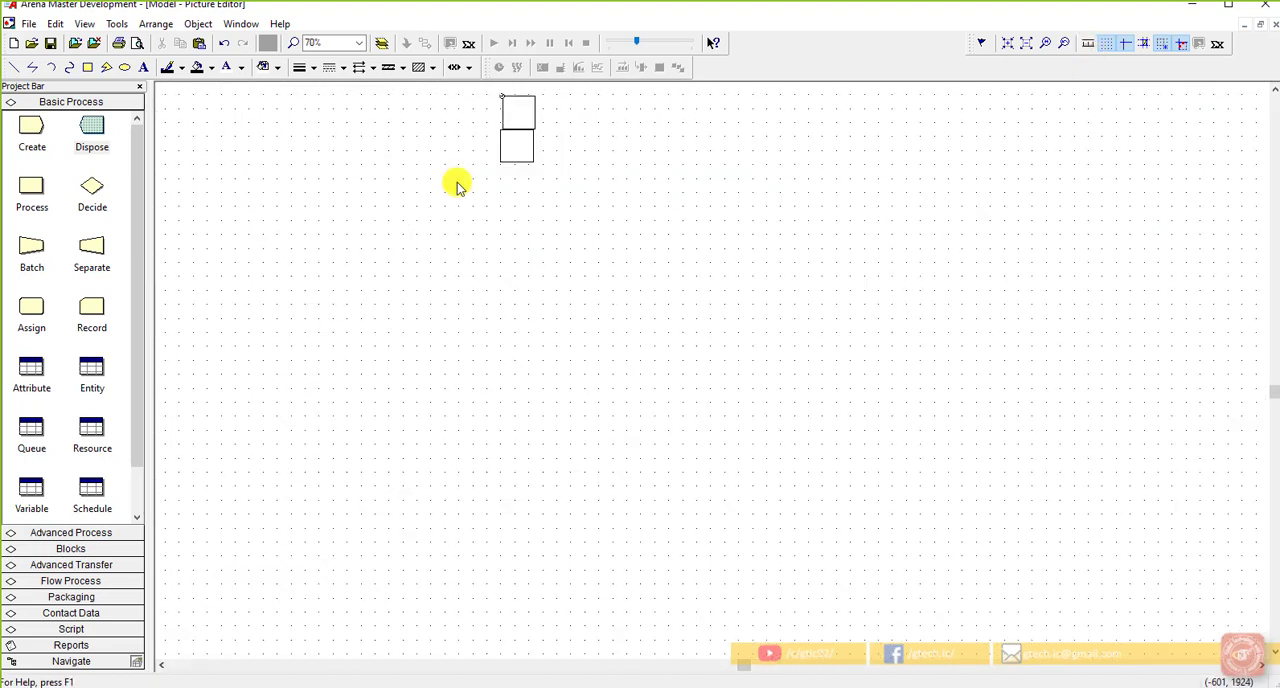
{"action": "scroll", "coordinate": [555, 108], "scroll_direction": "up", "scroll_amount": 1}
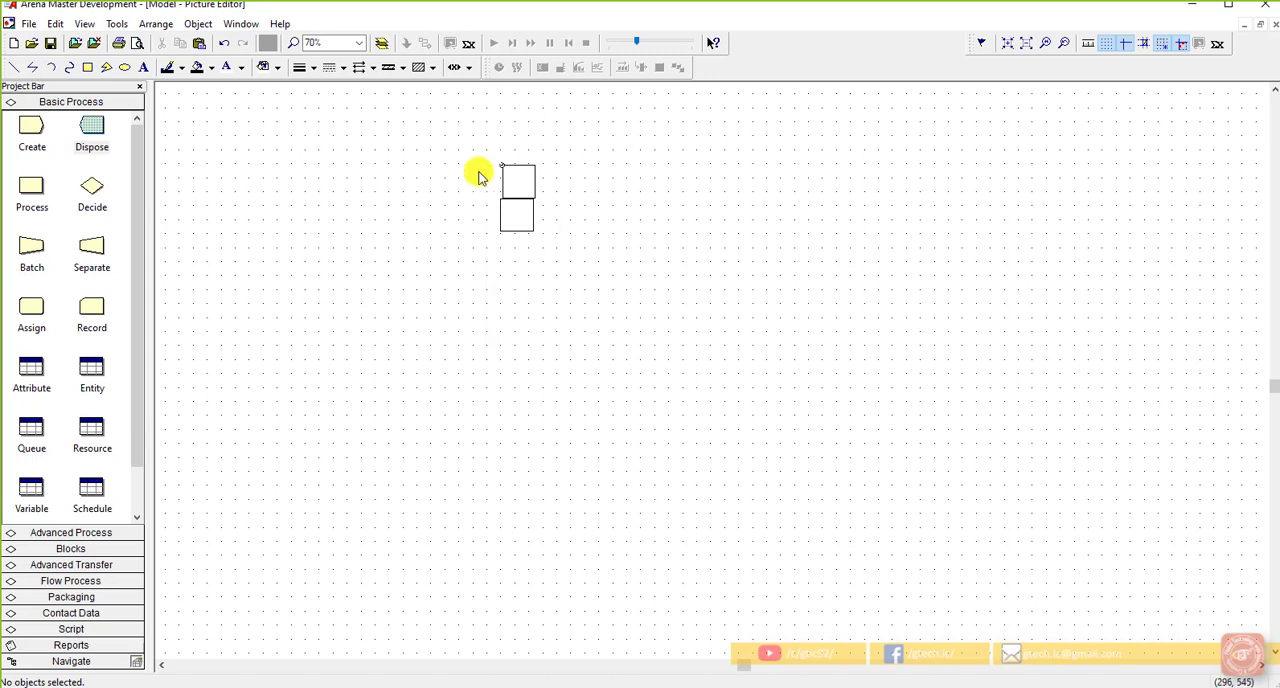
{"action": "left_click", "coordinate": [535, 192]}
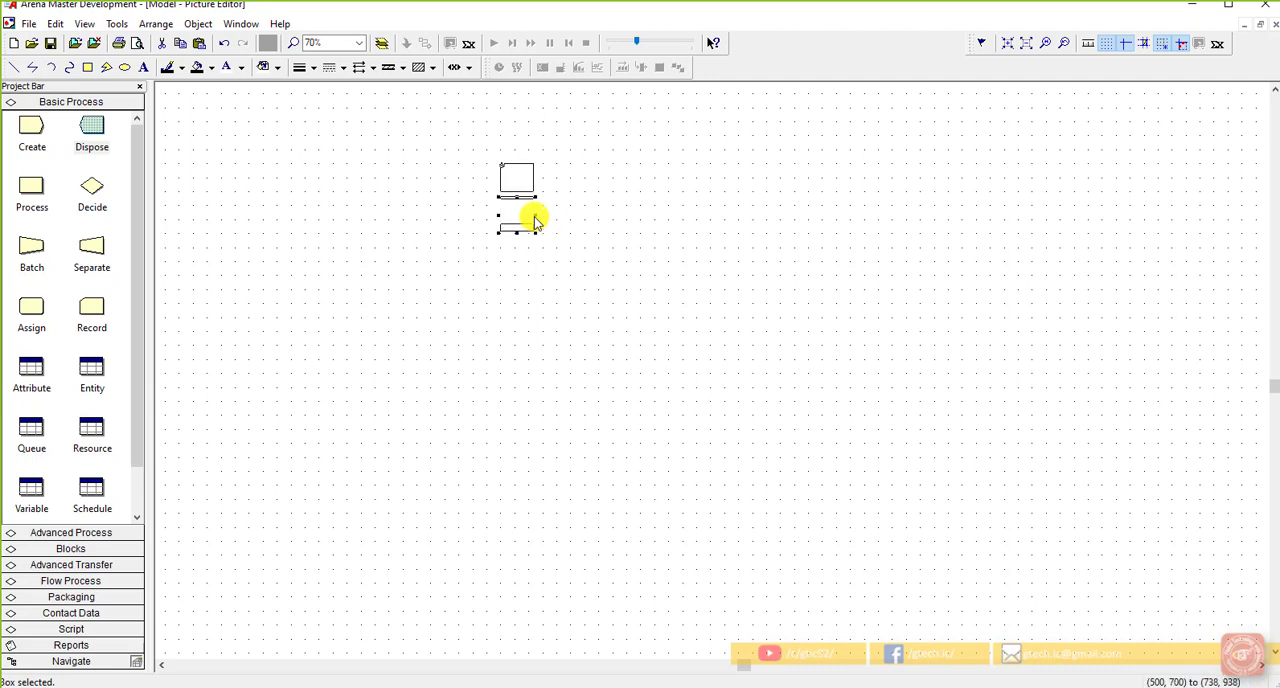
{"action": "left_click", "coordinate": [588, 231]}
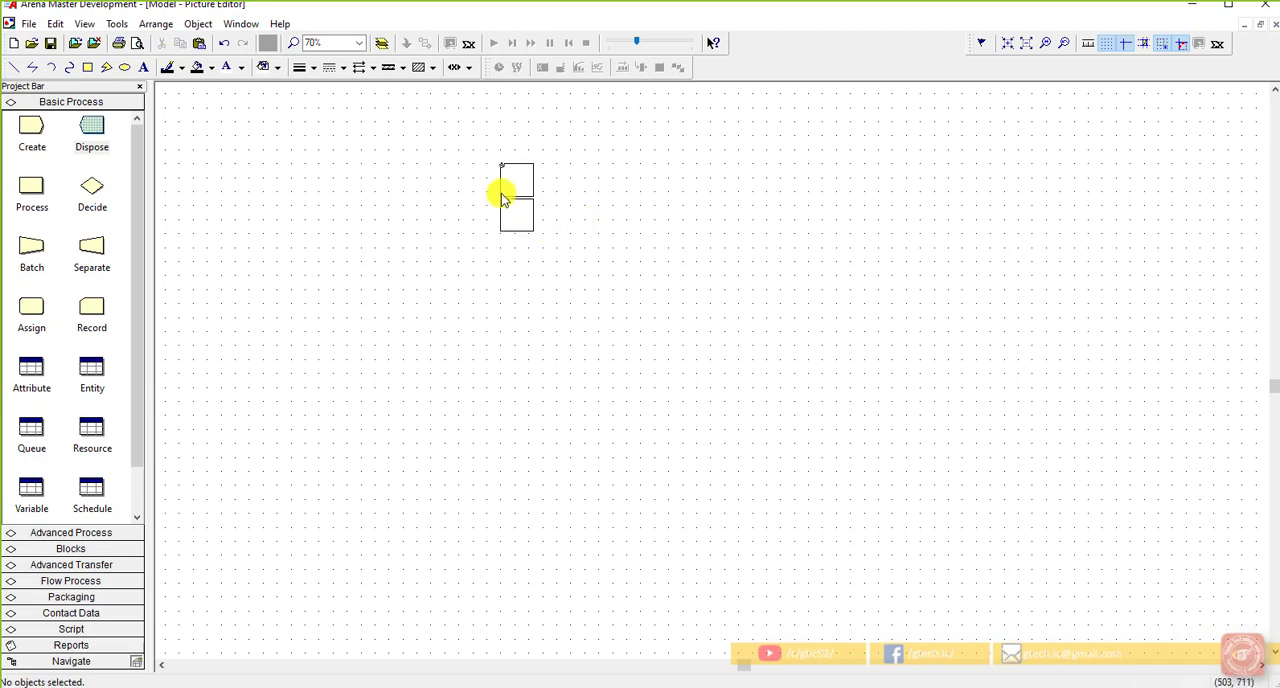
Step: Shift the lower square up to close the gap with the upper square
{"action": "scroll", "coordinate": [502, 194], "scroll_direction": "up", "scroll_amount": 5}
{"action": "scroll", "coordinate": [351, 151], "scroll_direction": "up", "scroll_amount": 2}
{"action": "left_click", "coordinate": [405, 235]}
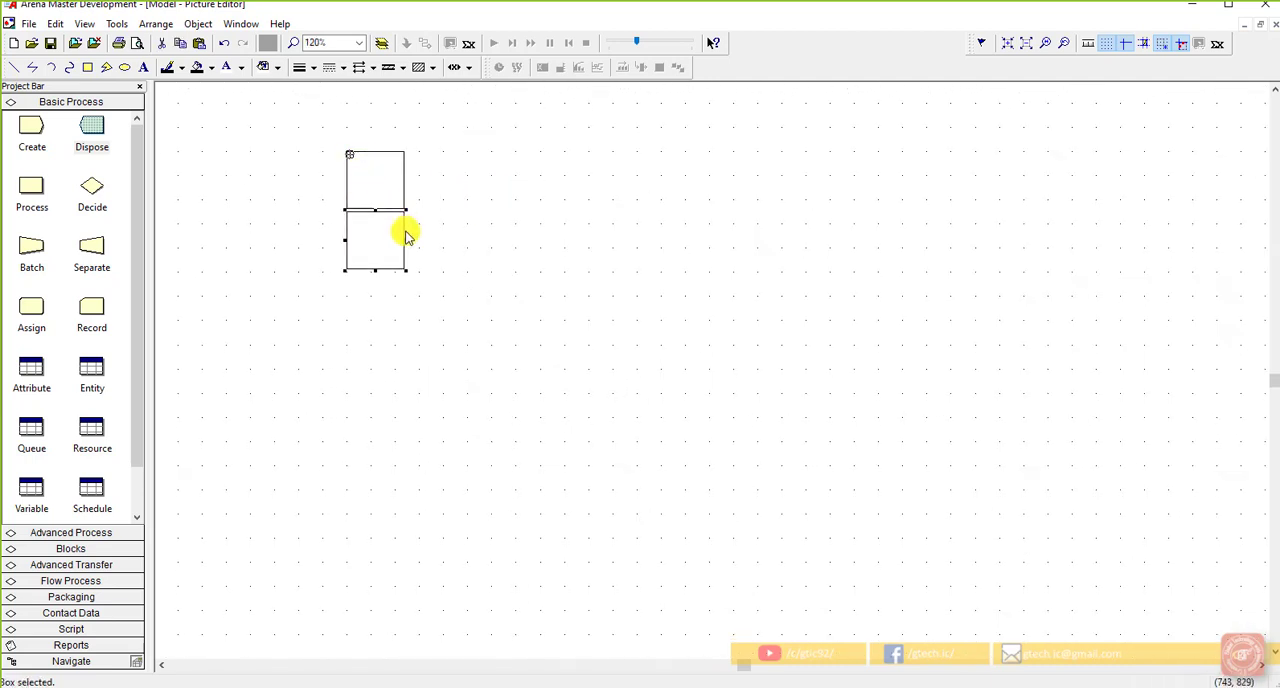
{"action": "left_click_drag", "start_coordinate": [405, 235], "coordinate": [406, 225]}
{"action": "left_click", "coordinate": [452, 248]}
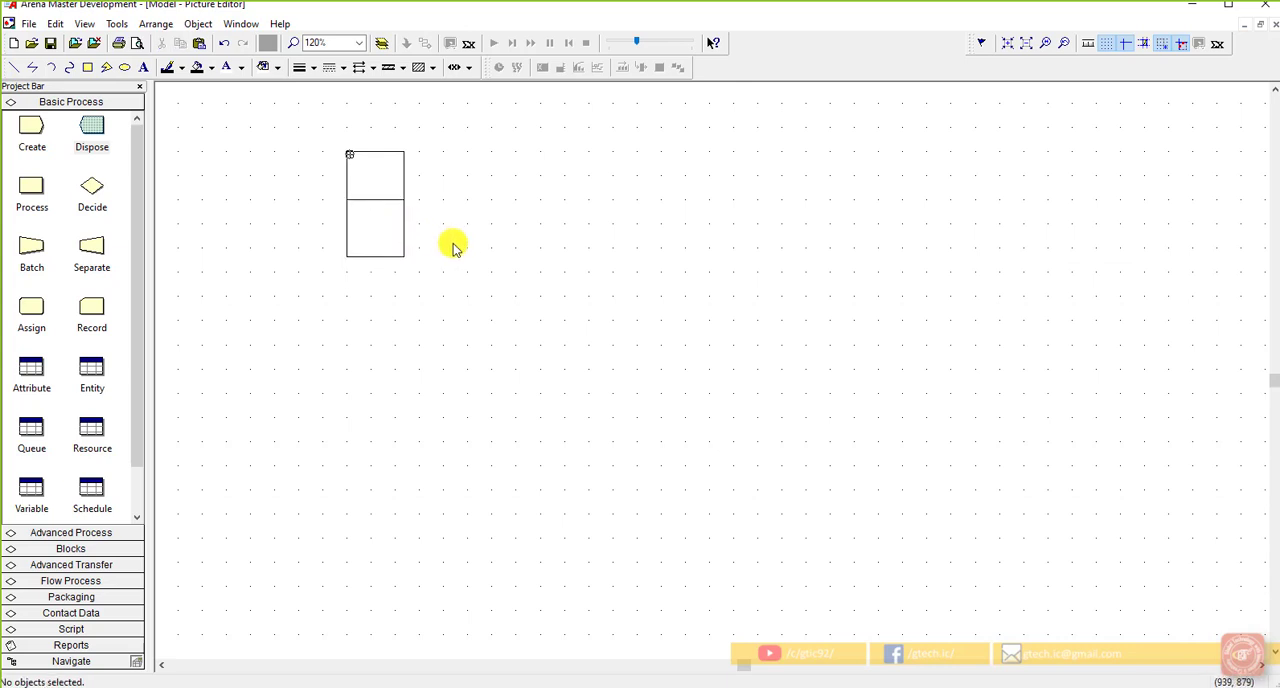
Step: Copy the complete two-square drawing and close the Idle picture
{"action": "scroll", "coordinate": [464, 243], "scroll_direction": "down", "scroll_amount": 4}
{"action": "scroll", "coordinate": [562, 266], "scroll_direction": "down", "scroll_amount": 3}
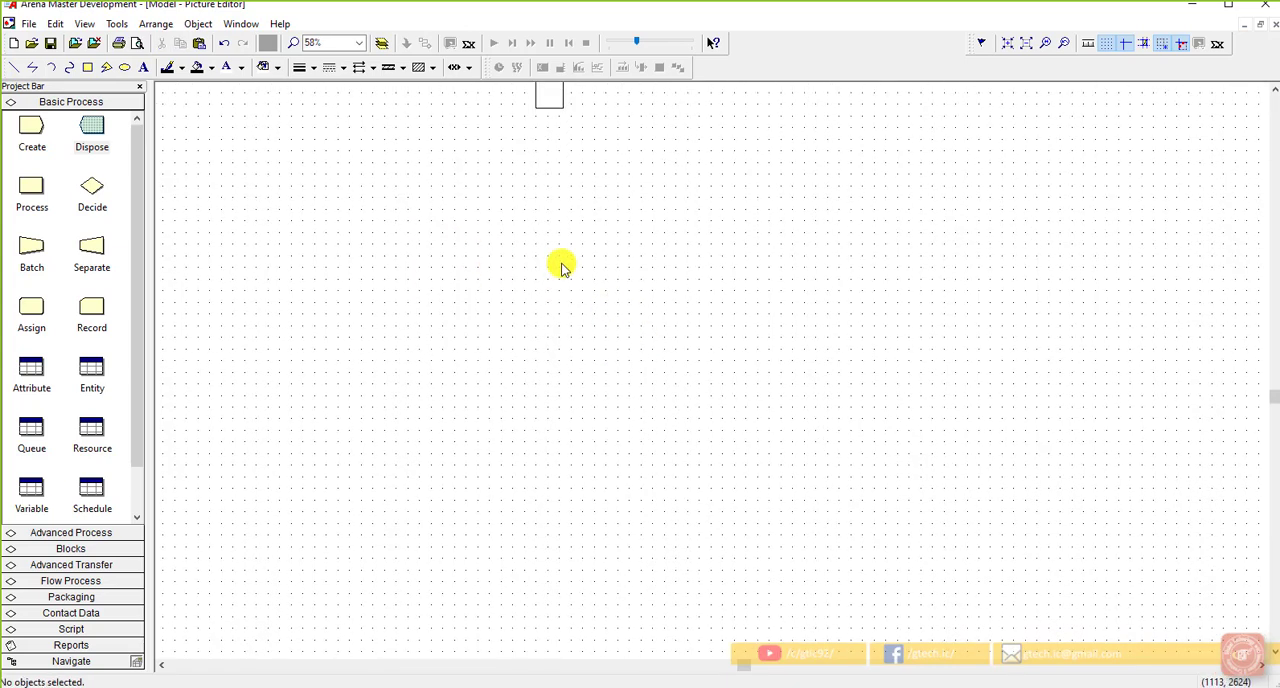
{"action": "scroll", "coordinate": [658, 216], "scroll_direction": "up", "scroll_amount": 1}
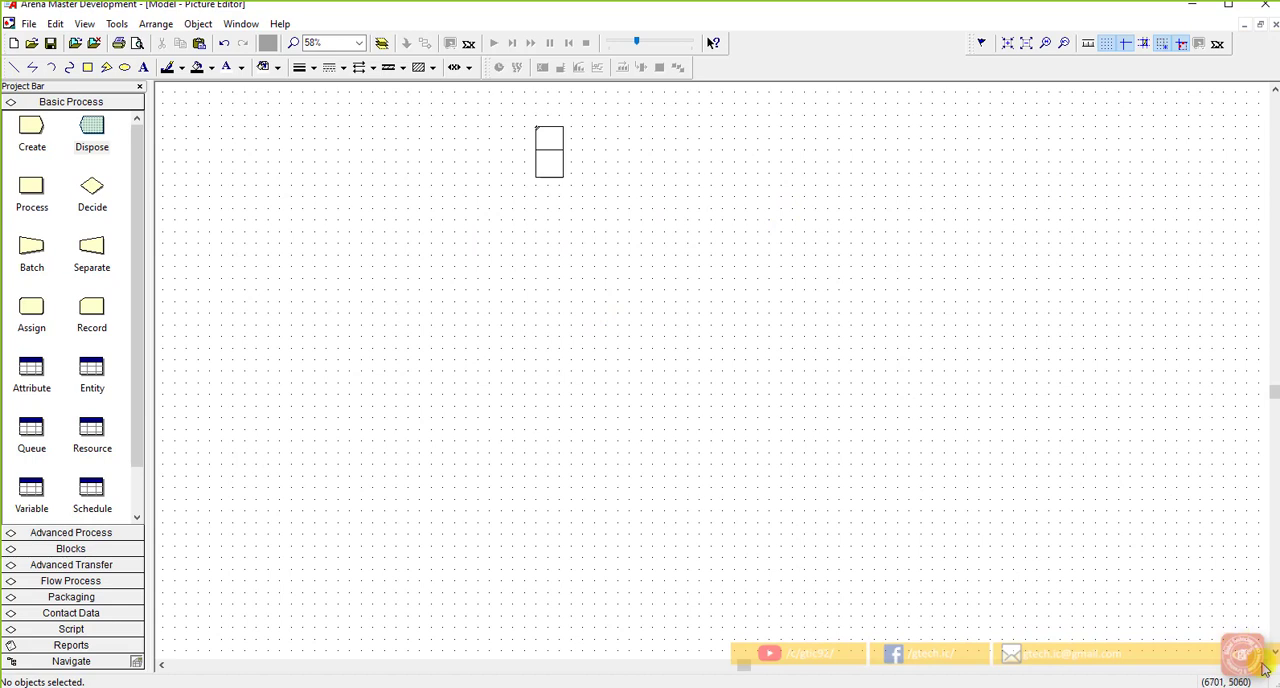
{"action": "left_click", "coordinate": [1264, 667]}
{"action": "scroll", "coordinate": [728, 360], "scroll_direction": "up", "scroll_amount": 1}
{"action": "left_click_drag", "start_coordinate": [476, 284], "coordinate": [395, 150]}
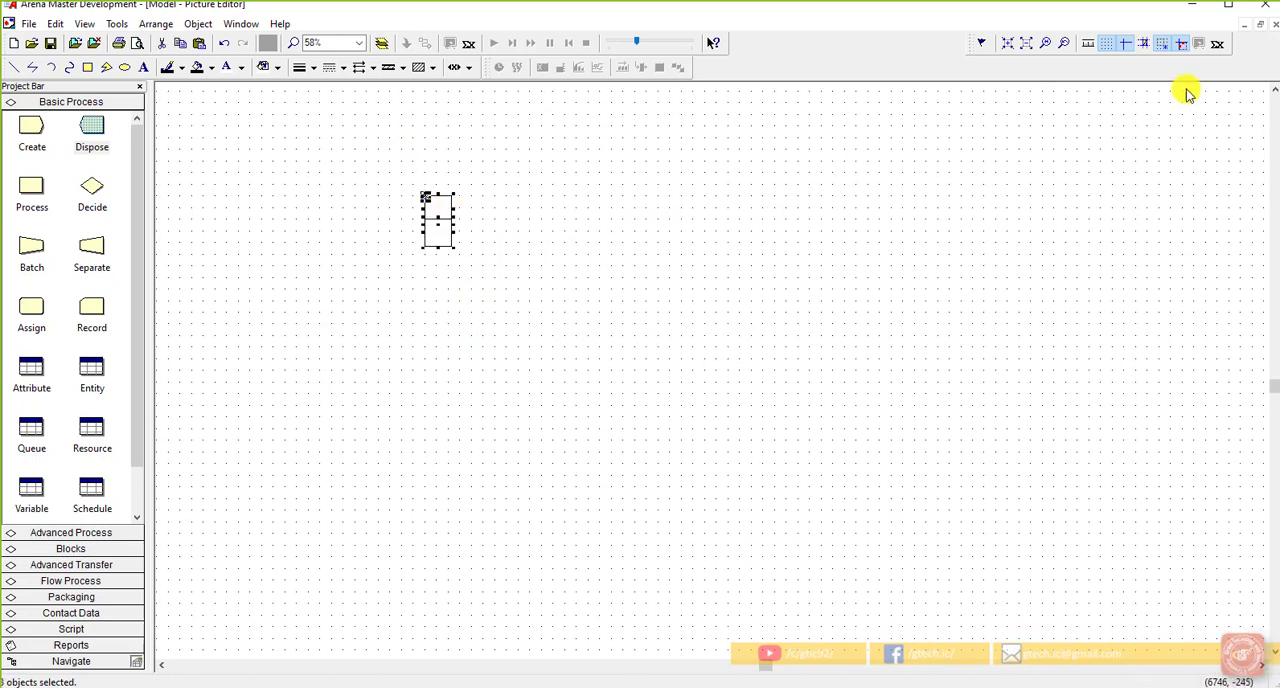
{"action": "left_click", "coordinate": [1272, 23]}
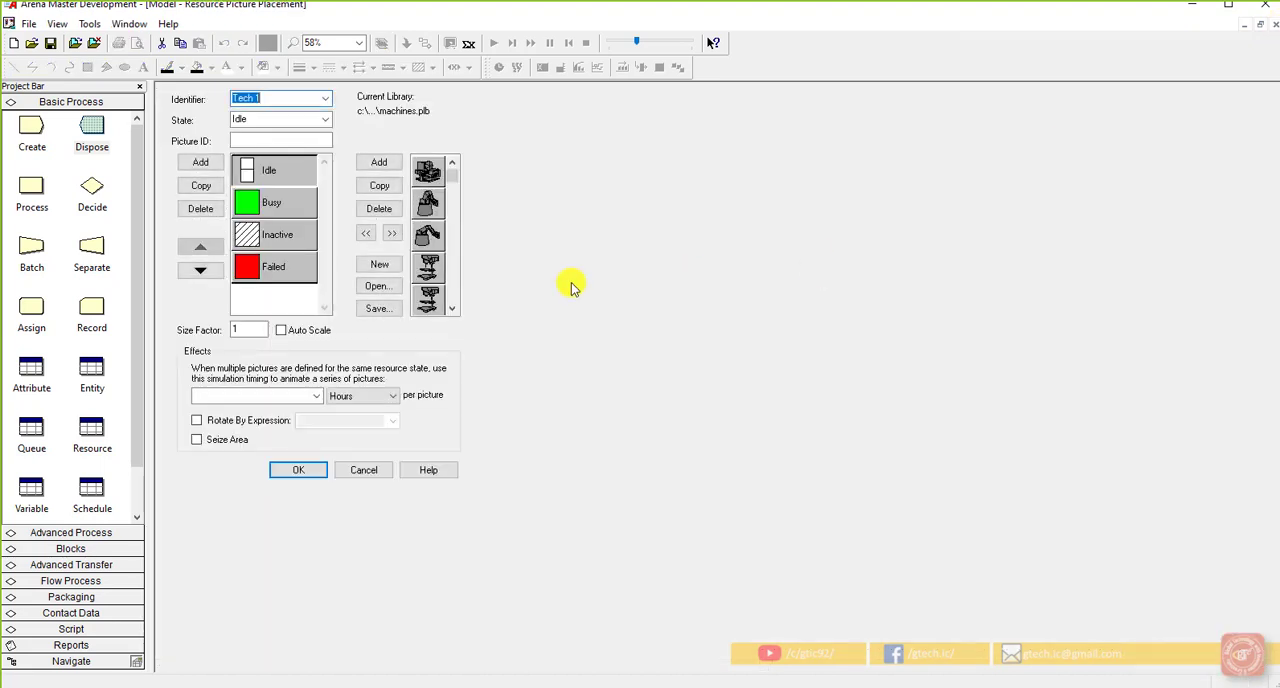
Step: Replace the green square of the Busy picture with the copied two-square drawing and close the picture
{"action": "double_click", "coordinate": [289, 203]}
{"action": "right_click", "coordinate": [263, 182]}
{"action": "left_click", "coordinate": [252, 192]}
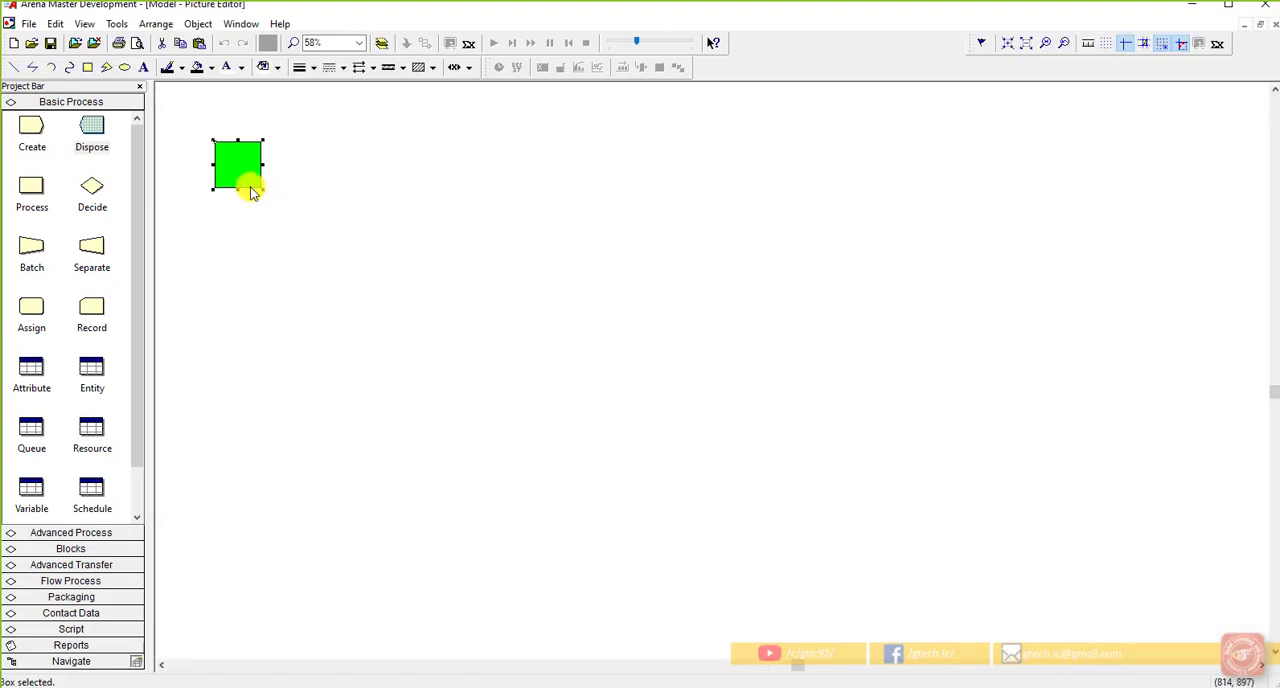
{"action": "key", "text": "Delete"}
{"action": "key", "text": "ctrl+v"}
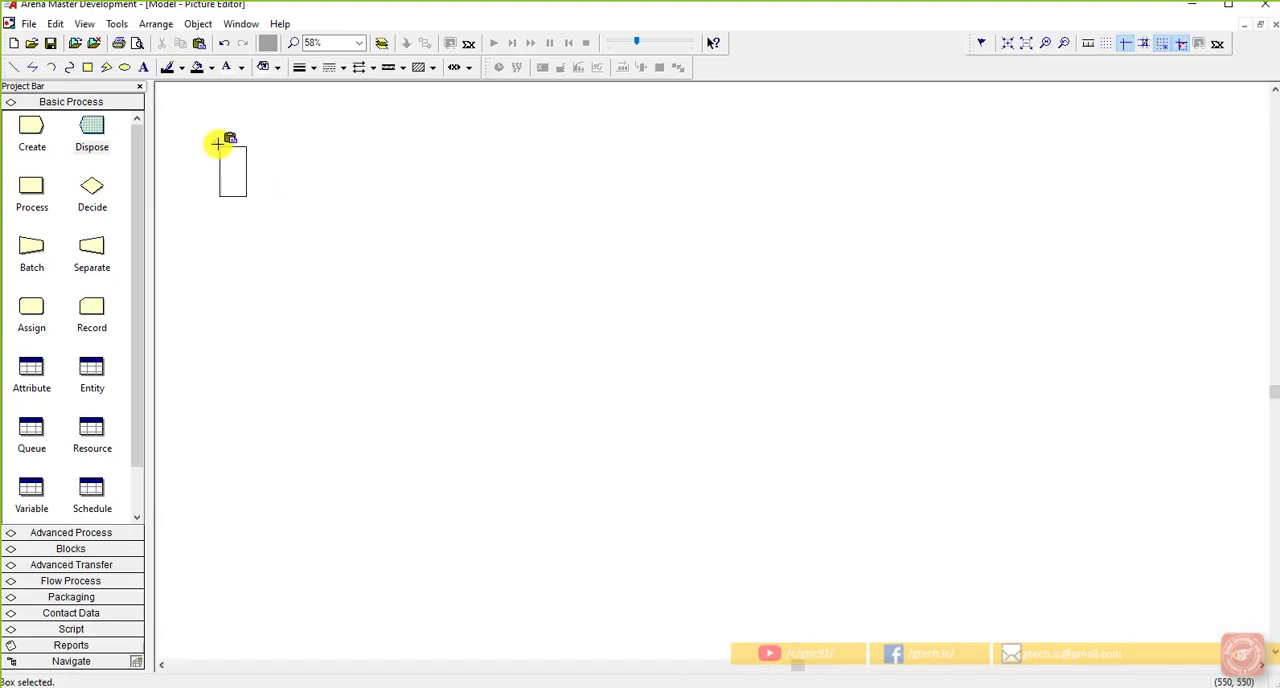
{"action": "left_click", "coordinate": [214, 140]}
{"action": "left_click", "coordinate": [327, 232]}
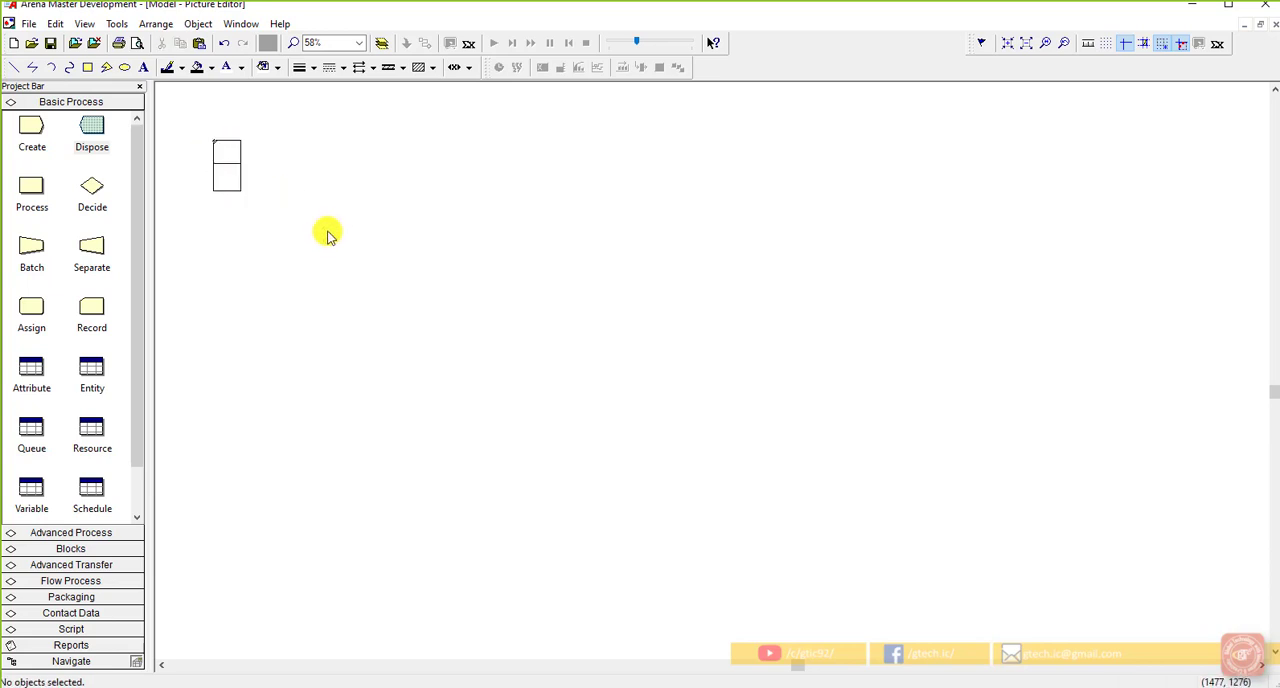
{"action": "left_click", "coordinate": [1273, 25]}
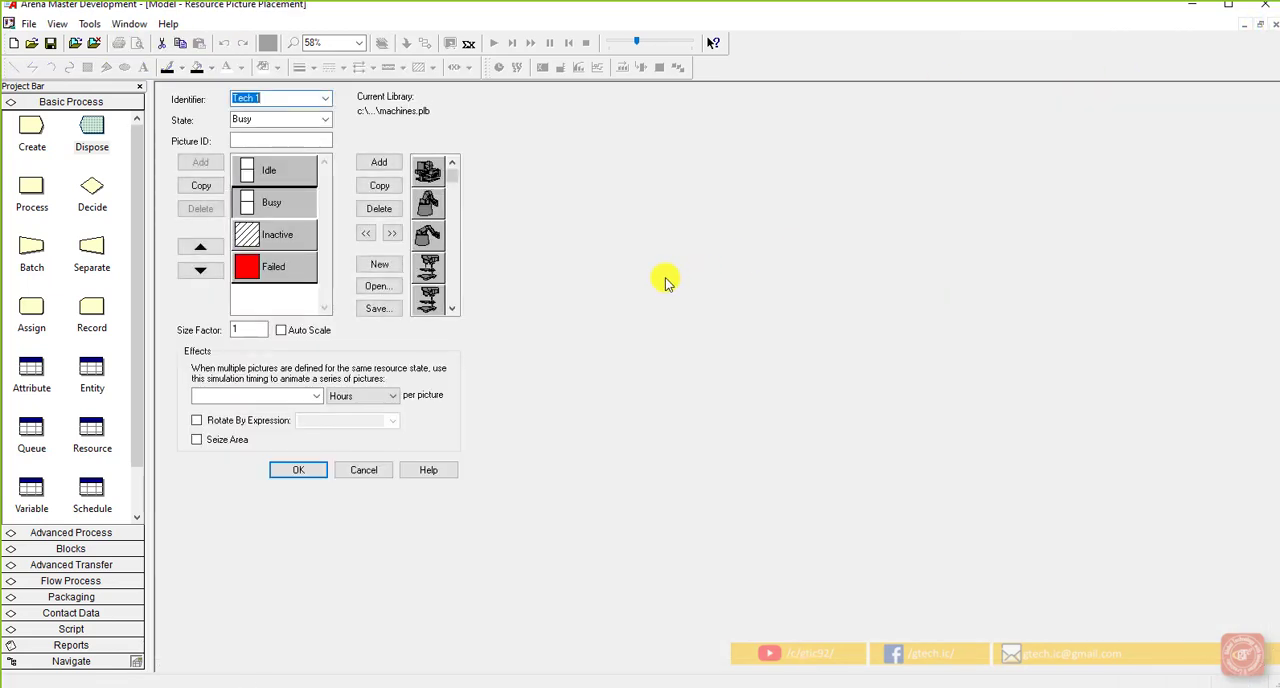
Step: Set the size factor to 2, enable the seize area, and place the Tech 1 picture beside the end of the uppermost tech queue line
{"action": "right_click", "coordinate": [245, 332]}
{"action": "left_click", "coordinate": [233, 334]}
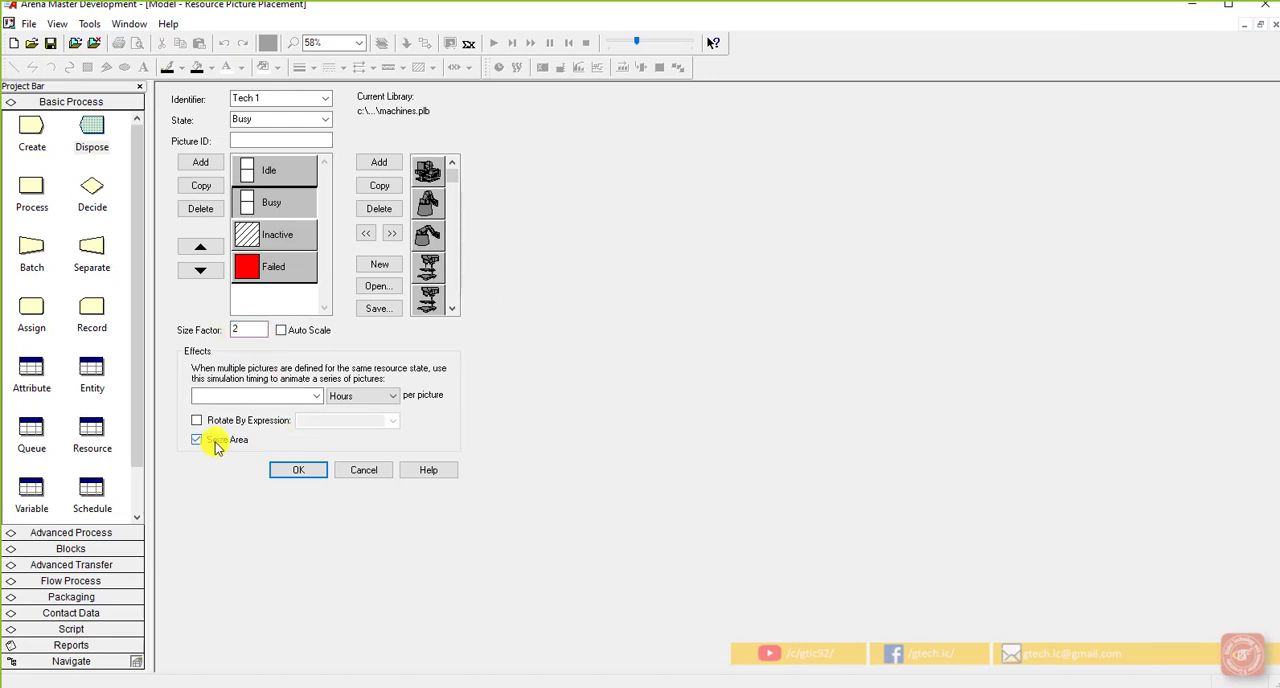
{"action": "left_click", "coordinate": [289, 476]}
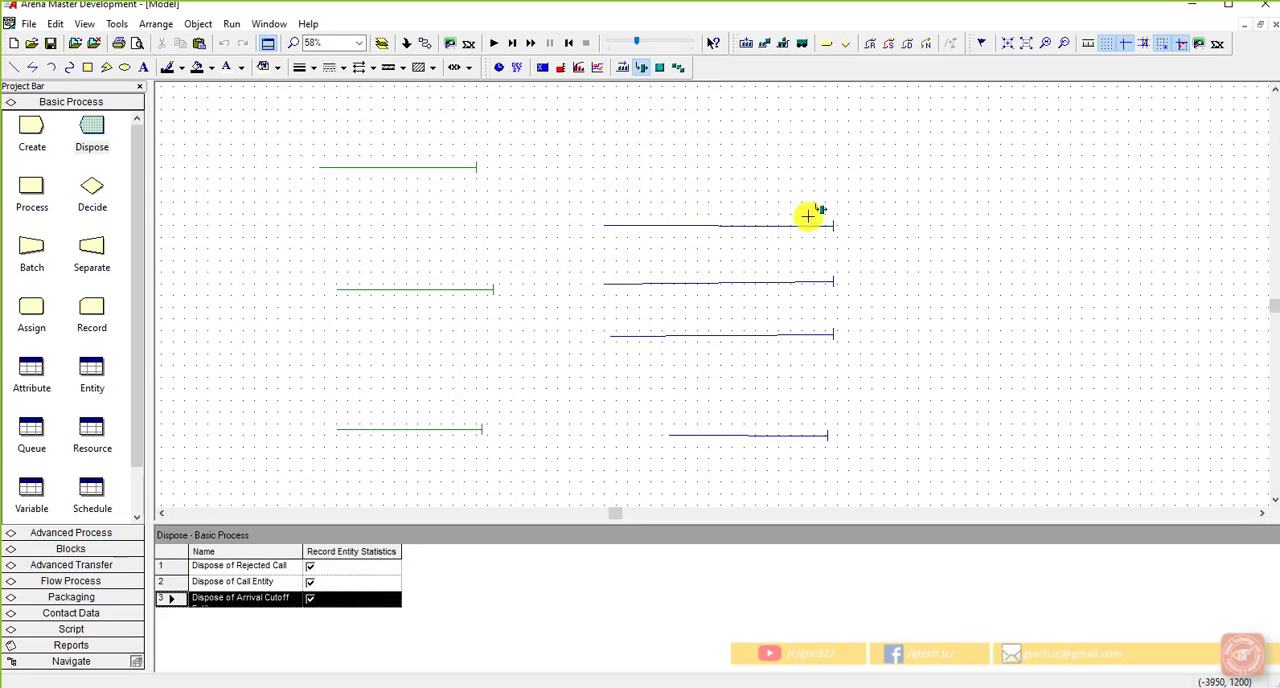
{"action": "left_click", "coordinate": [848, 207]}
{"action": "left_click", "coordinate": [875, 245]}
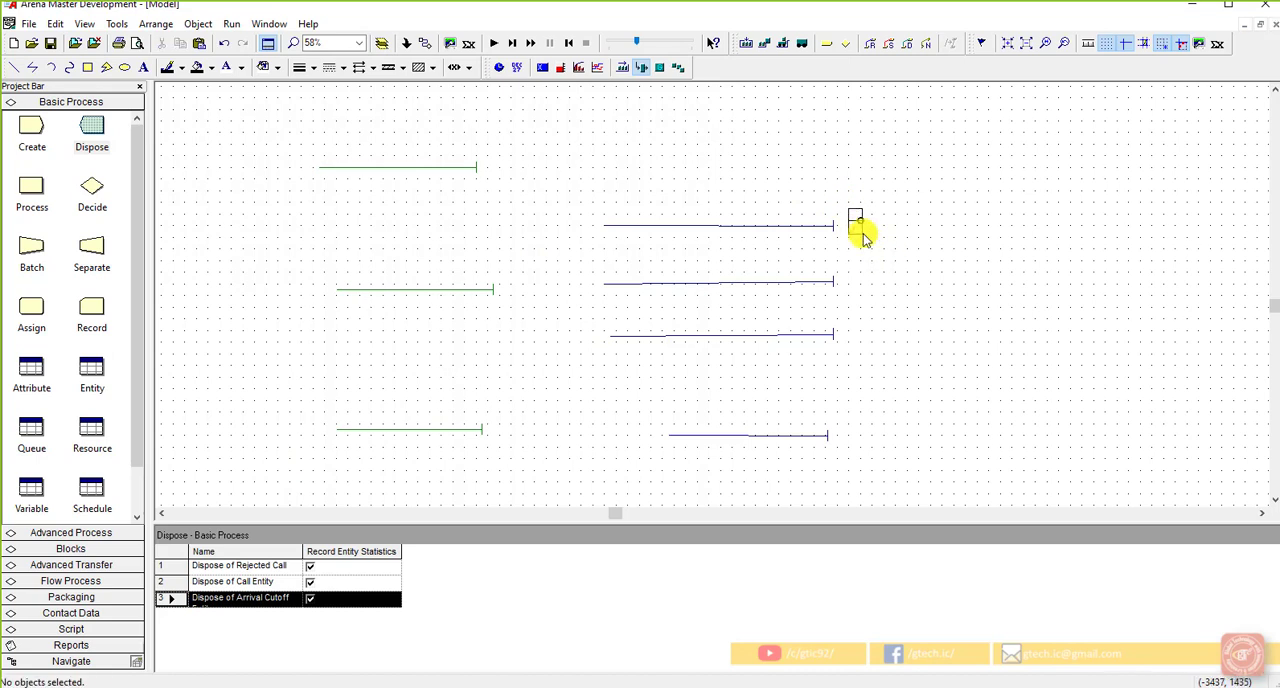
Step: Adjust the Tech 1 picture's position and size beside the queue end, and move its seize point into the upper square
{"action": "left_click", "coordinate": [849, 210]}
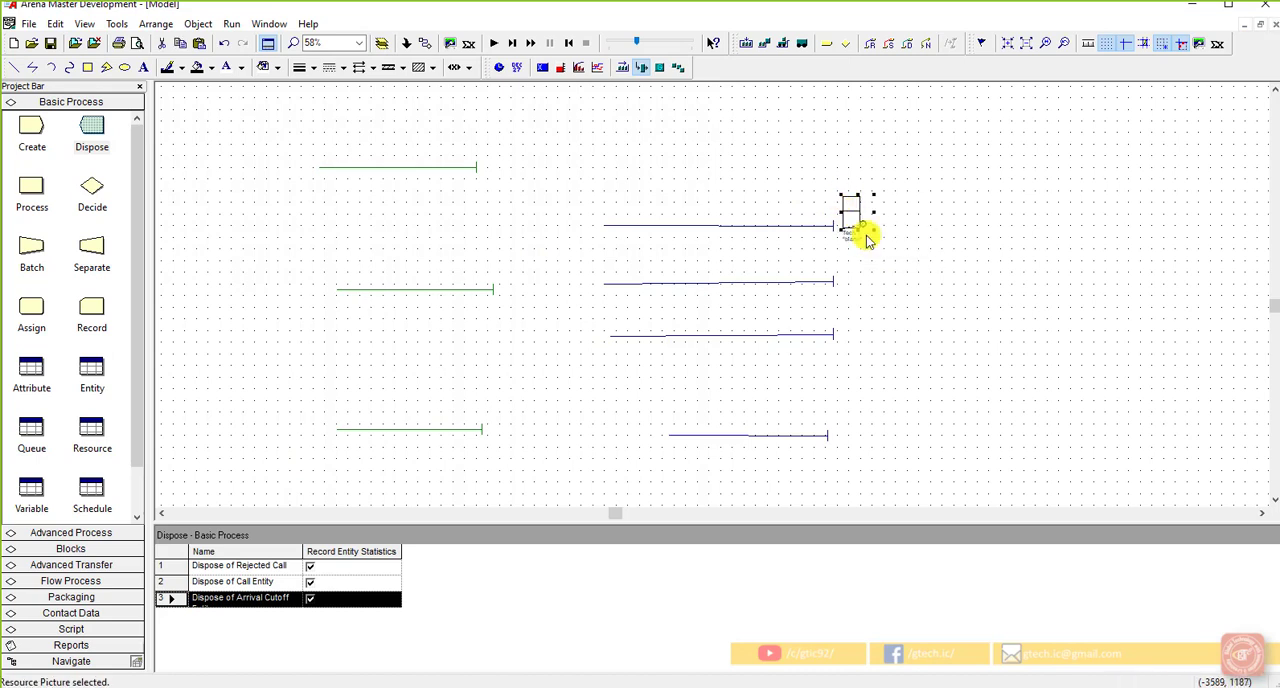
{"action": "left_click", "coordinate": [883, 262]}
{"action": "left_click", "coordinate": [859, 208]}
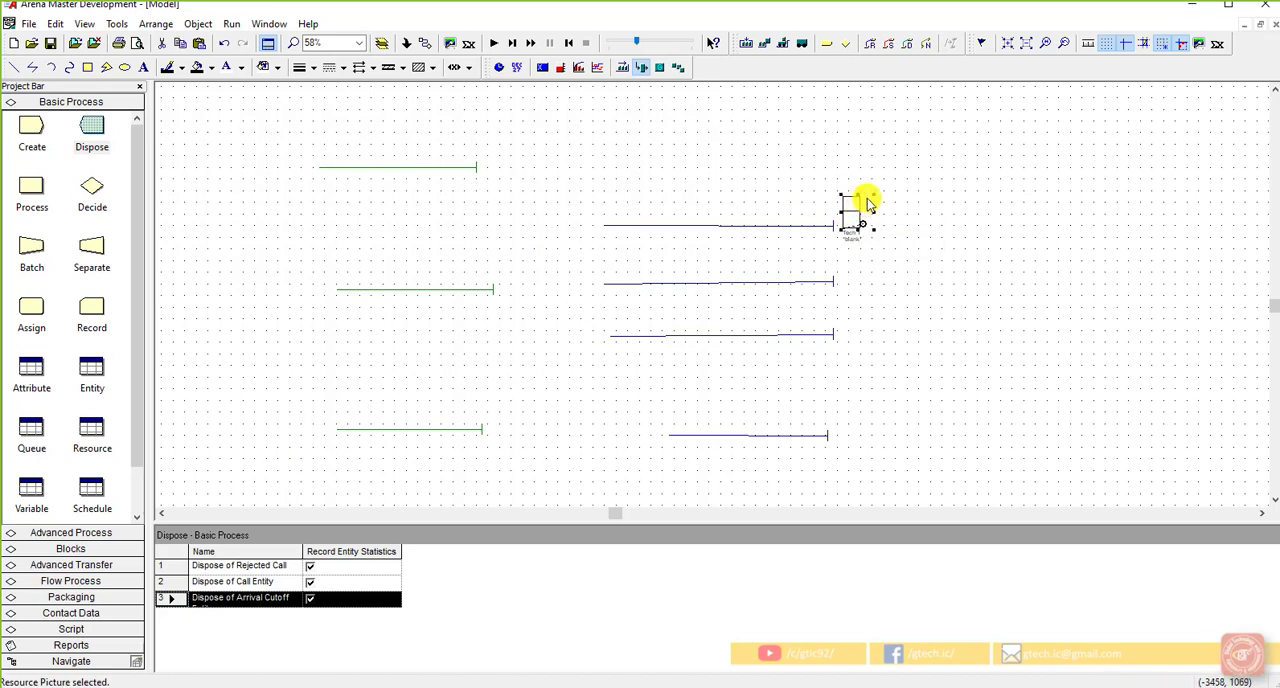
{"action": "scroll", "coordinate": [838, 211], "scroll_direction": "up", "scroll_amount": 1}
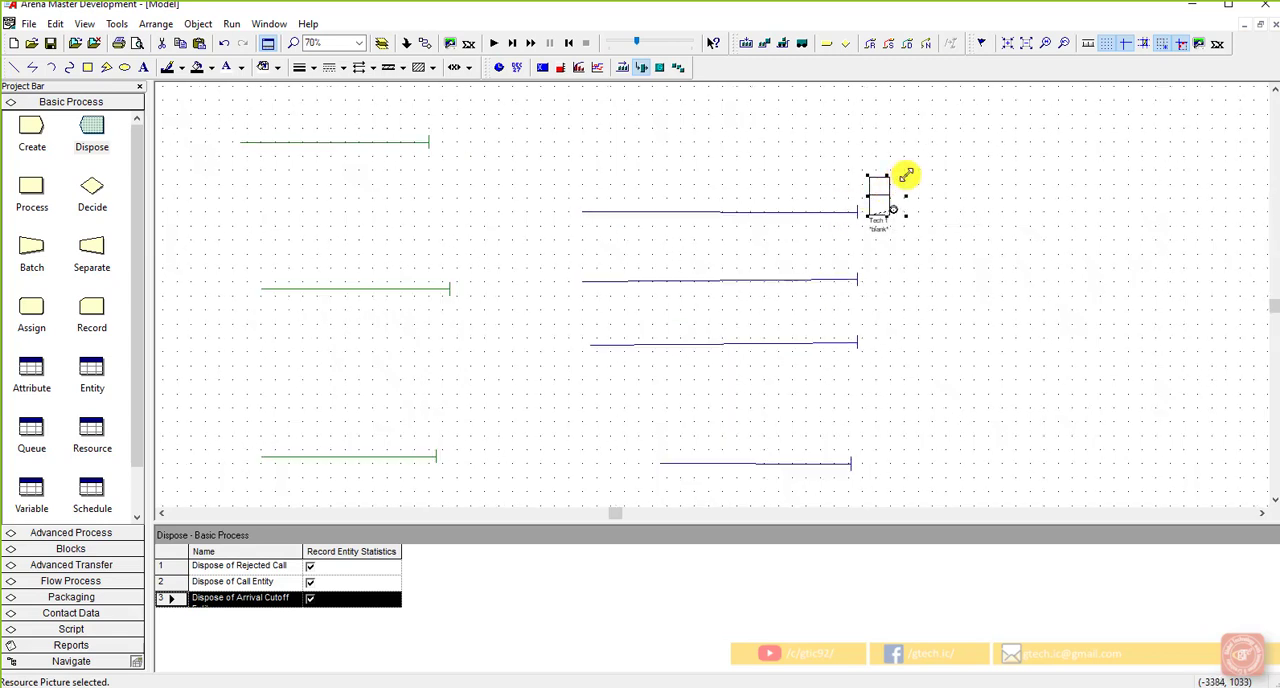
{"action": "right_click", "coordinate": [928, 263]}
{"action": "left_click", "coordinate": [894, 214]}
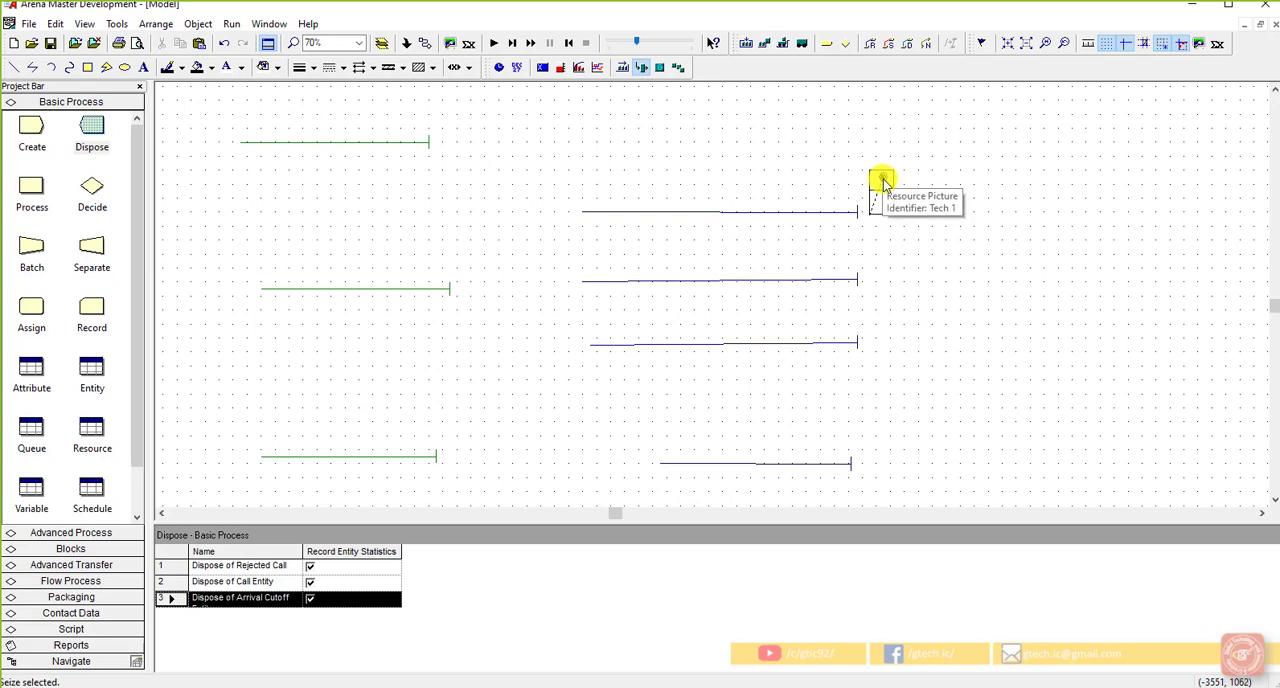
Step: Add a second point to the Tech 1 seize area and place it in the lower square
{"action": "double_click", "coordinate": [882, 180]}
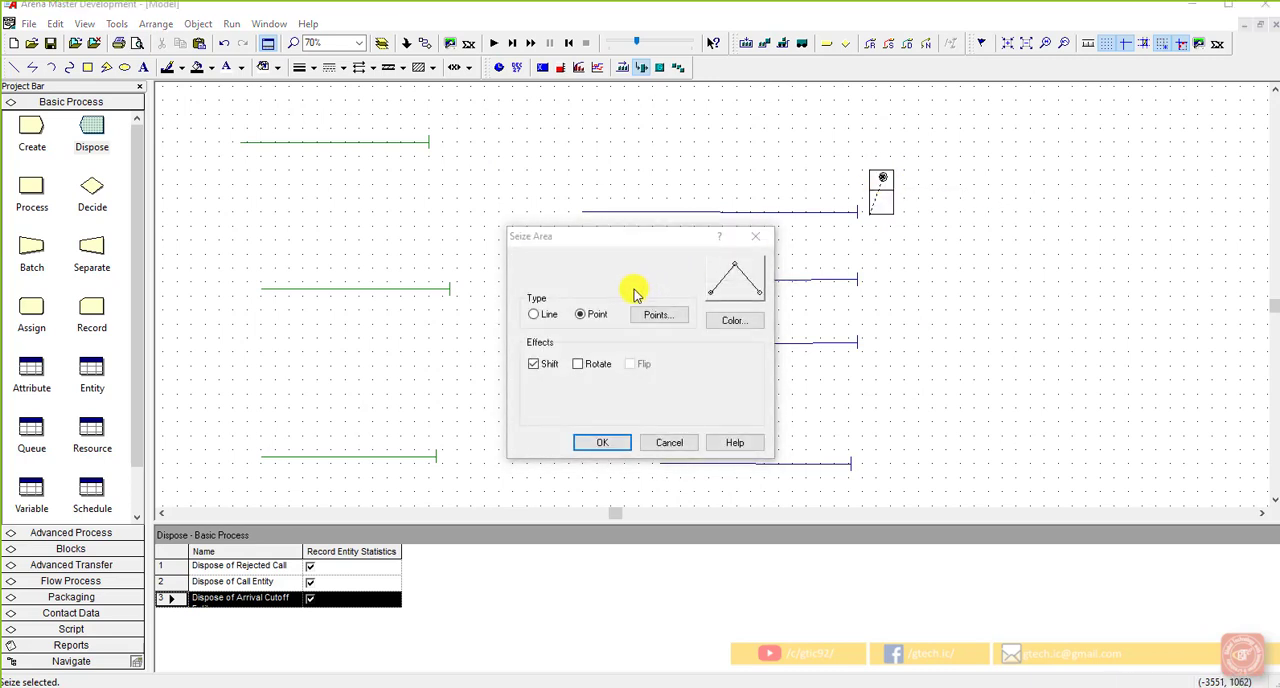
{"action": "left_click", "coordinate": [662, 318]}
{"action": "left_click", "coordinate": [640, 321]}
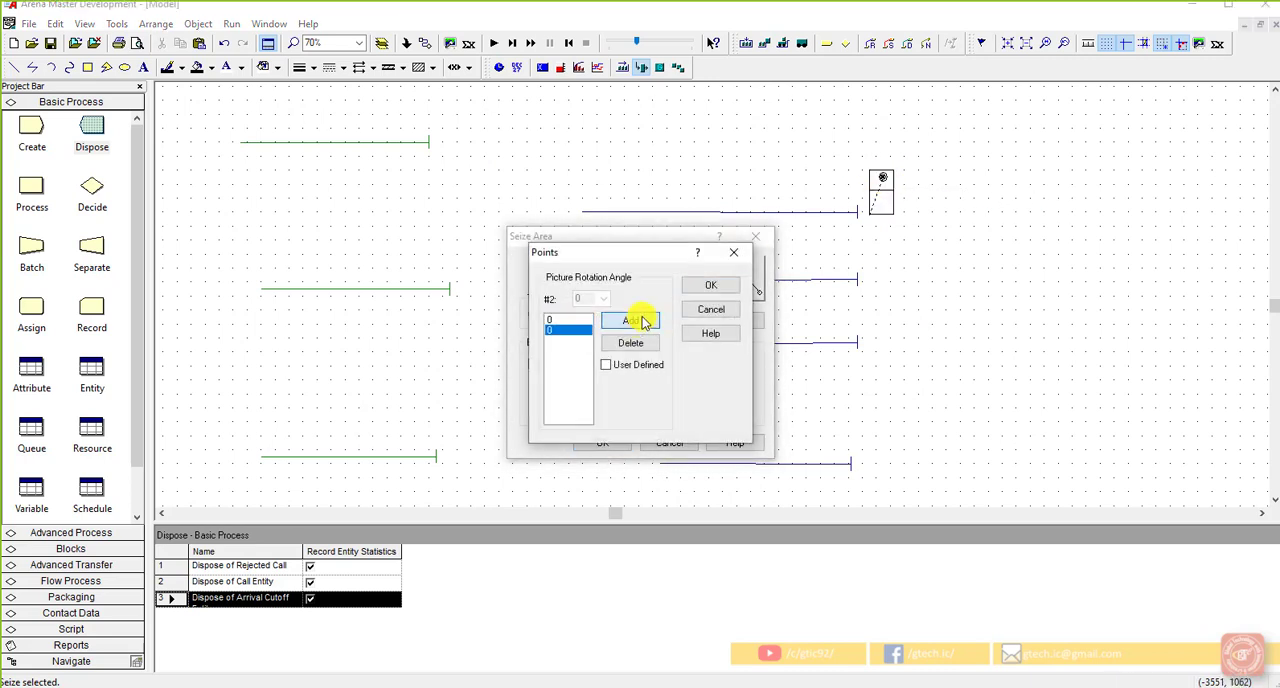
{"action": "left_click", "coordinate": [700, 289]}
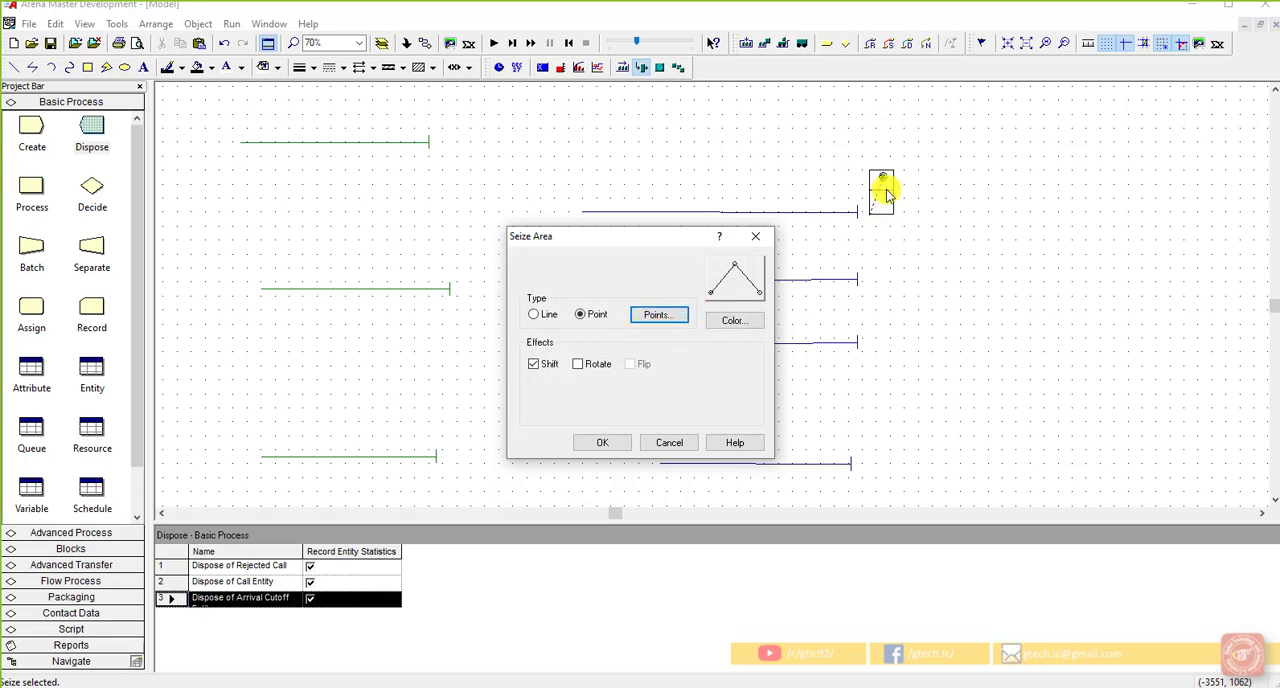
{"action": "left_click", "coordinate": [603, 442]}
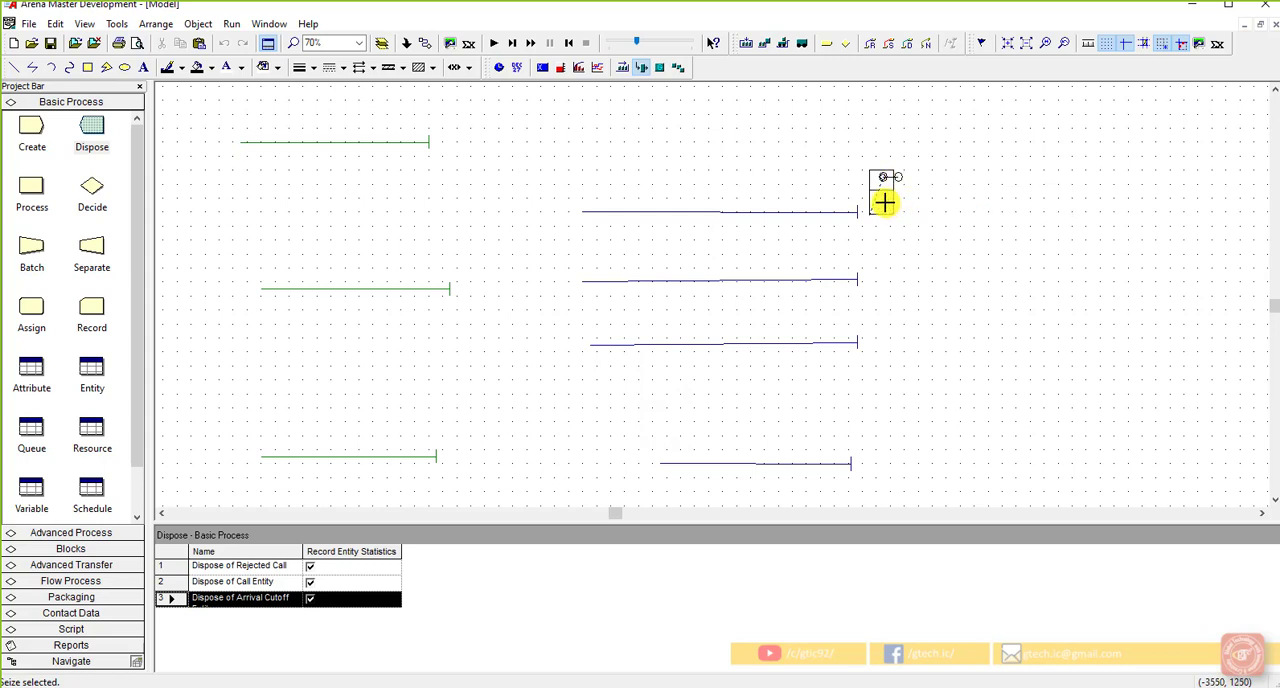
{"action": "left_click", "coordinate": [884, 203]}
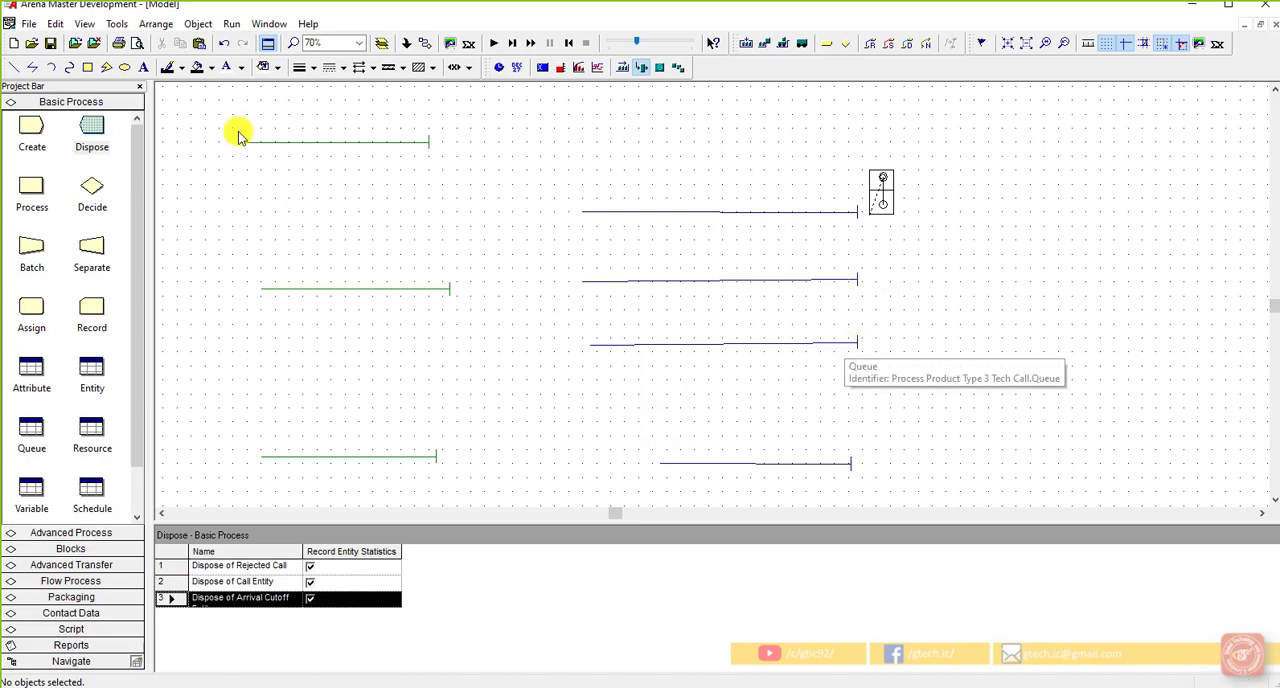
Step: Save the model and start a new resource picture for the Tech 2 resource
{"action": "left_click", "coordinate": [51, 44]}
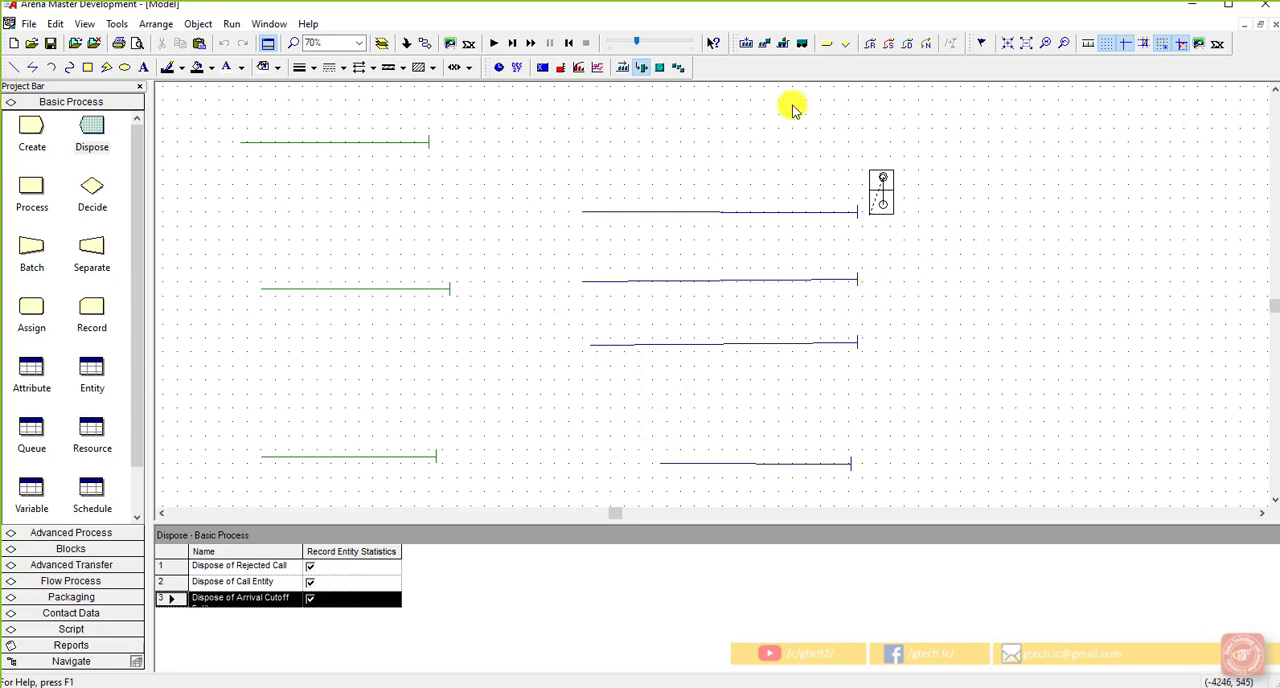
{"action": "left_click", "coordinate": [638, 68]}
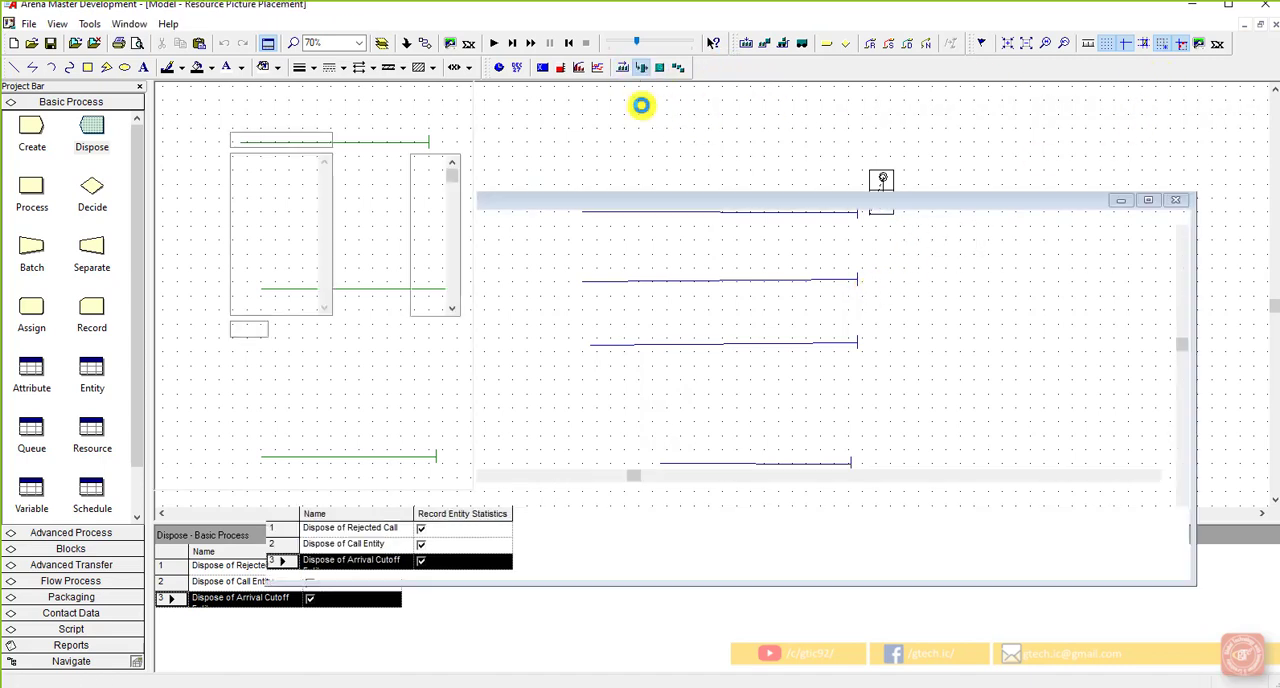
{"action": "left_click", "coordinate": [323, 100]}
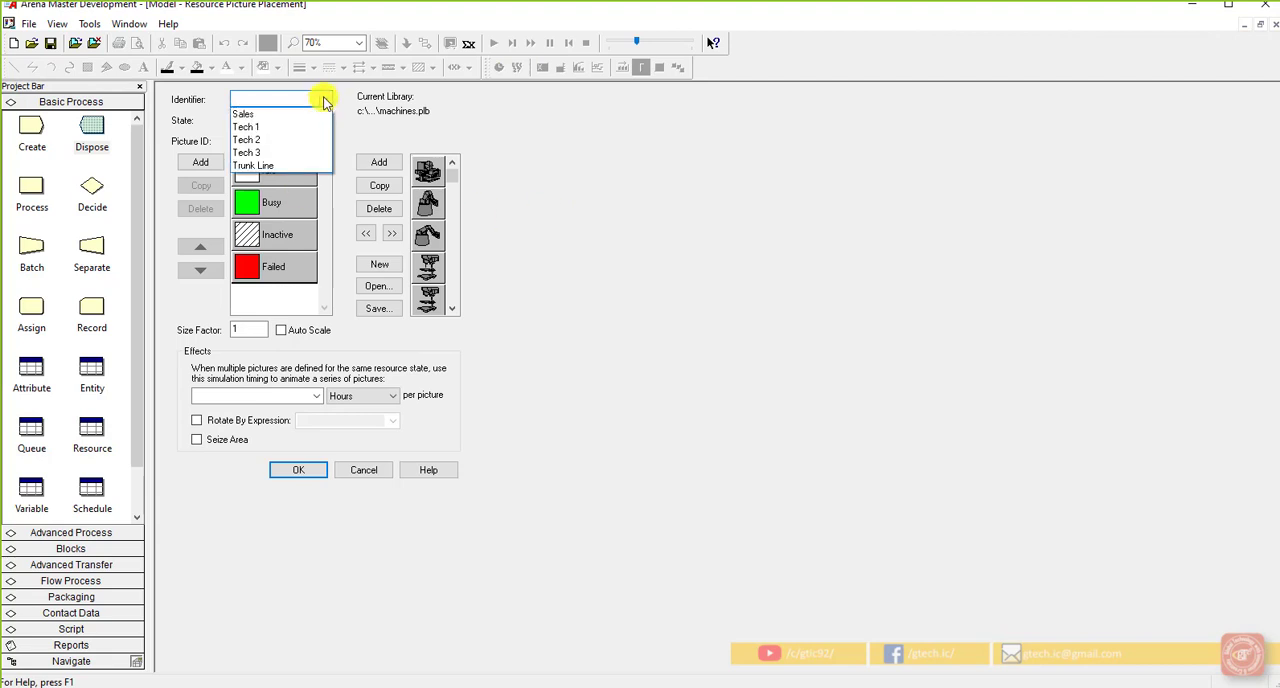
{"action": "left_click", "coordinate": [284, 139]}
Step: Replace the white square of the Tech 2 Idle picture with the copied two-square drawing, aligned at the reference point
{"action": "double_click", "coordinate": [275, 171]}
{"action": "right_click", "coordinate": [263, 171]}
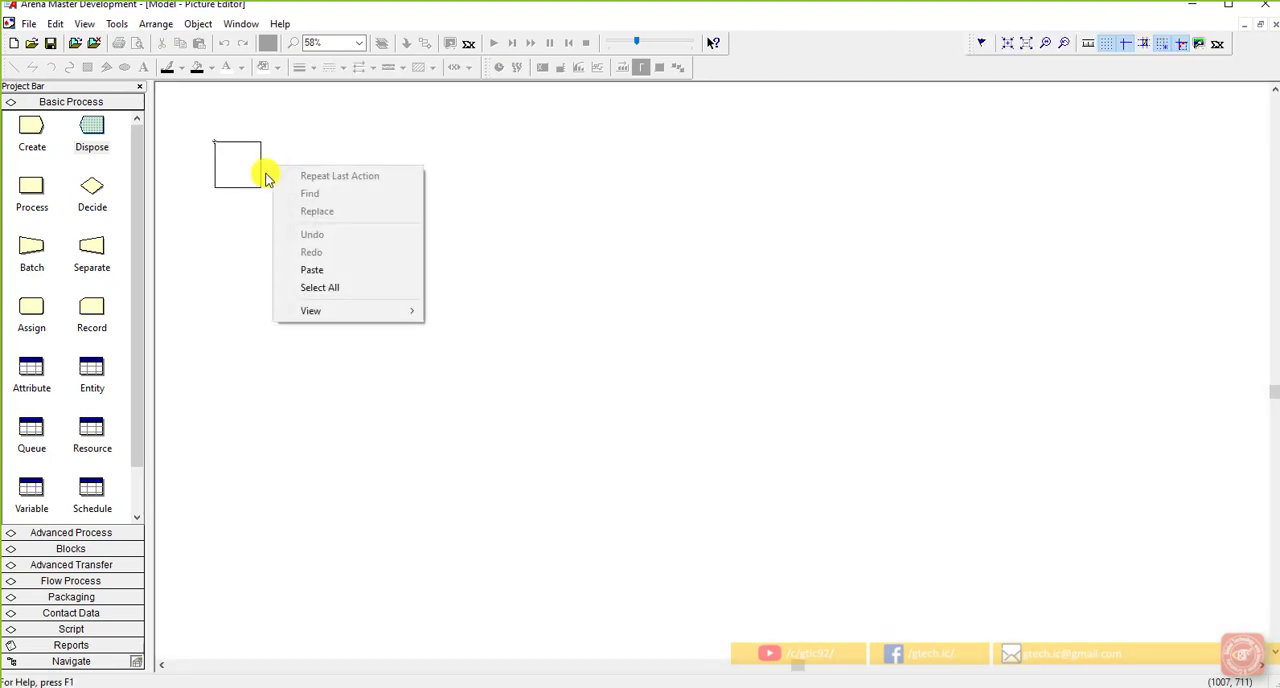
{"action": "left_click", "coordinate": [257, 192]}
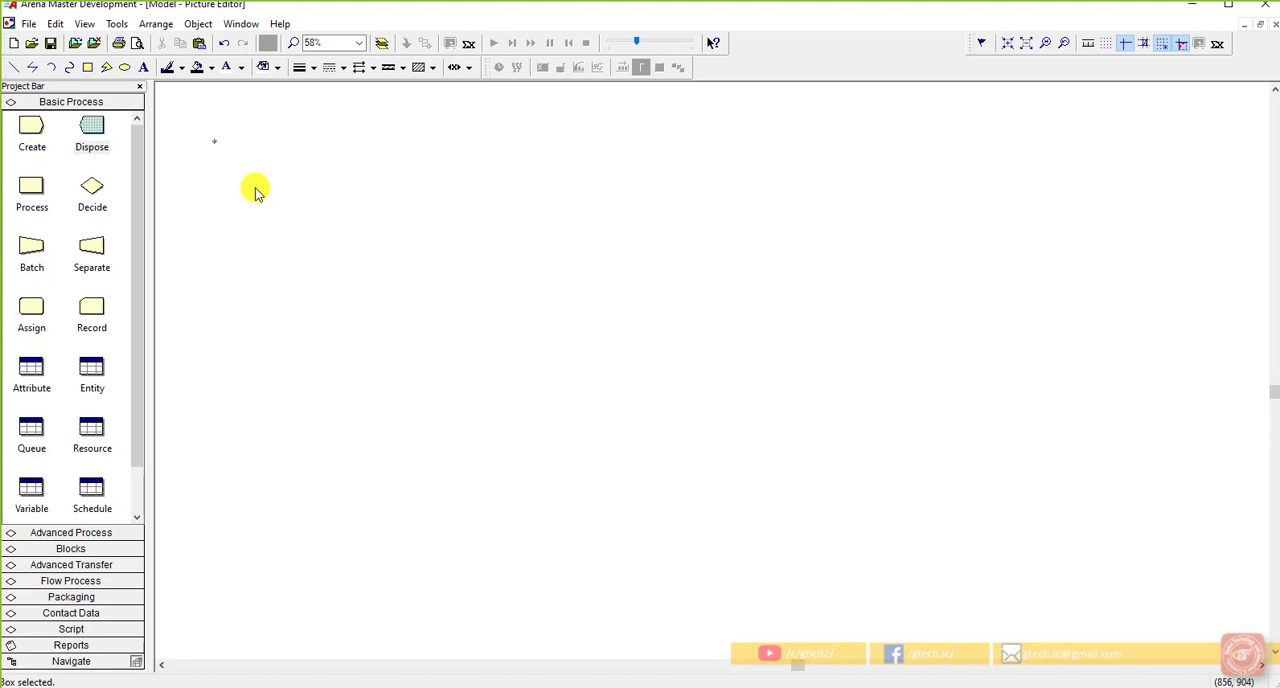
{"action": "left_click", "coordinate": [218, 143]}
{"action": "right_click", "coordinate": [216, 143]}
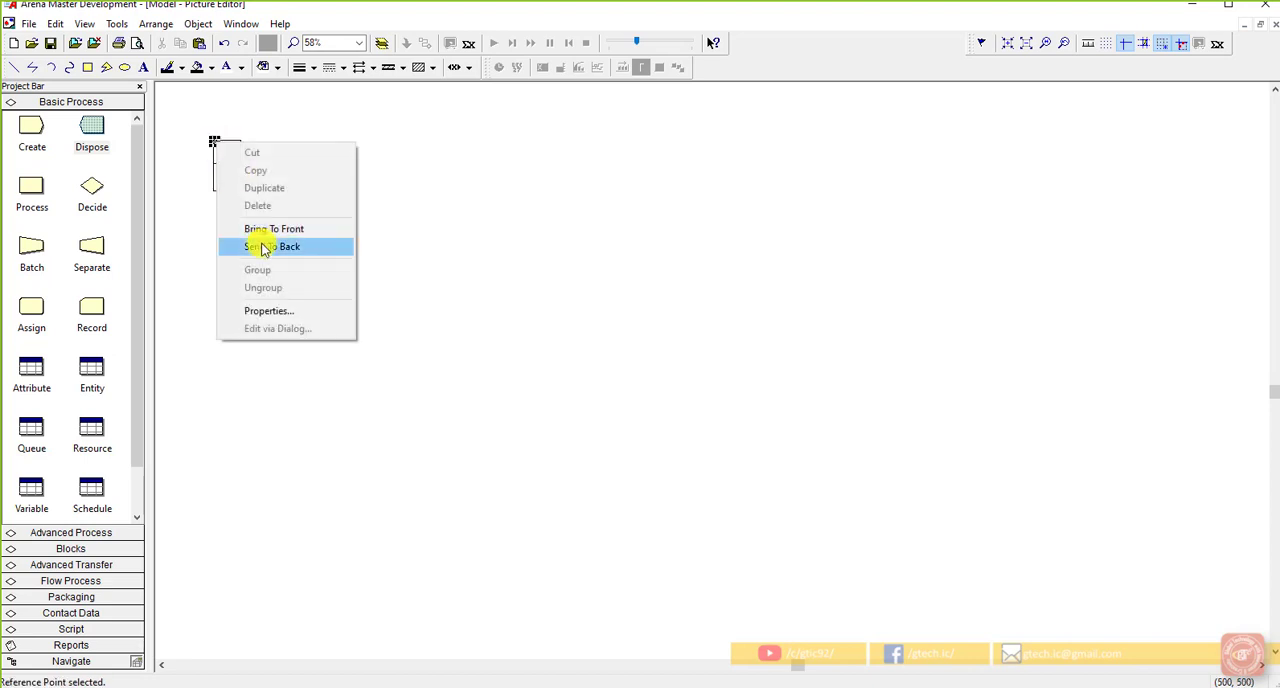
{"action": "left_click", "coordinate": [263, 246]}
{"action": "left_click", "coordinate": [229, 196]}
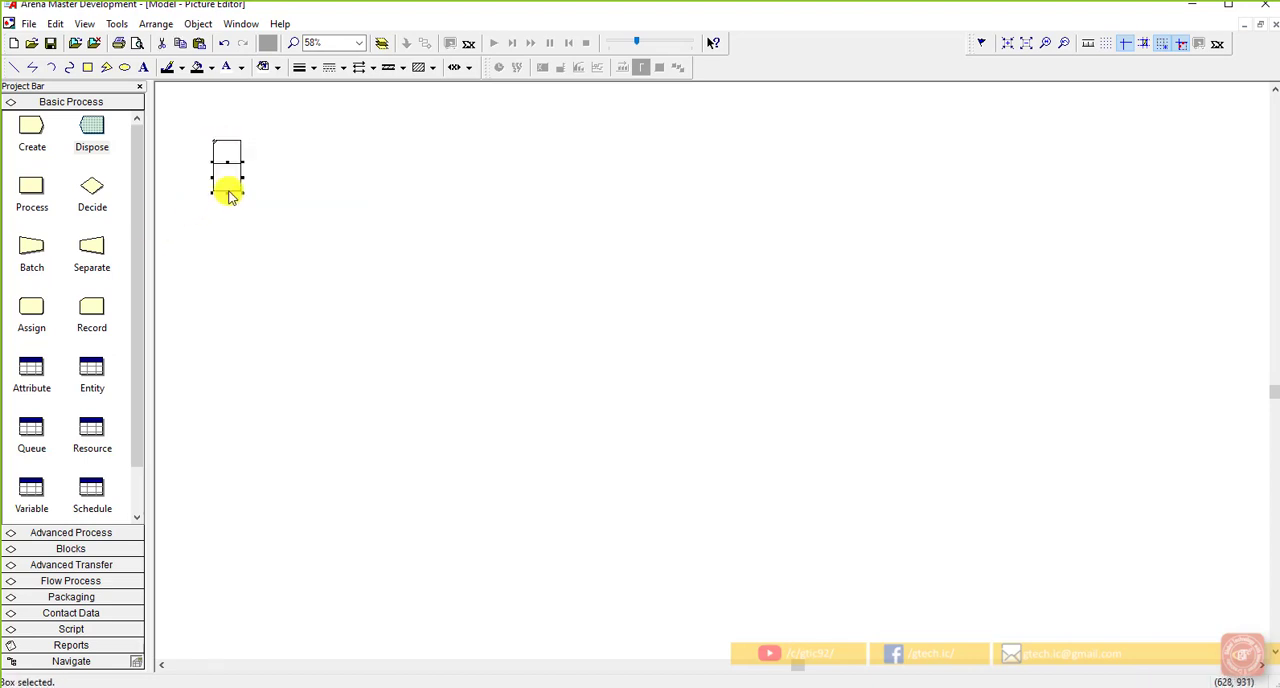
Step: Add a third square beneath the two in the Idle picture, copy the whole three-square drawing, and close the picture
{"action": "left_click", "coordinate": [200, 243]}
{"action": "key", "text": "ctrl+v"}
{"action": "left_click", "coordinate": [212, 190]}
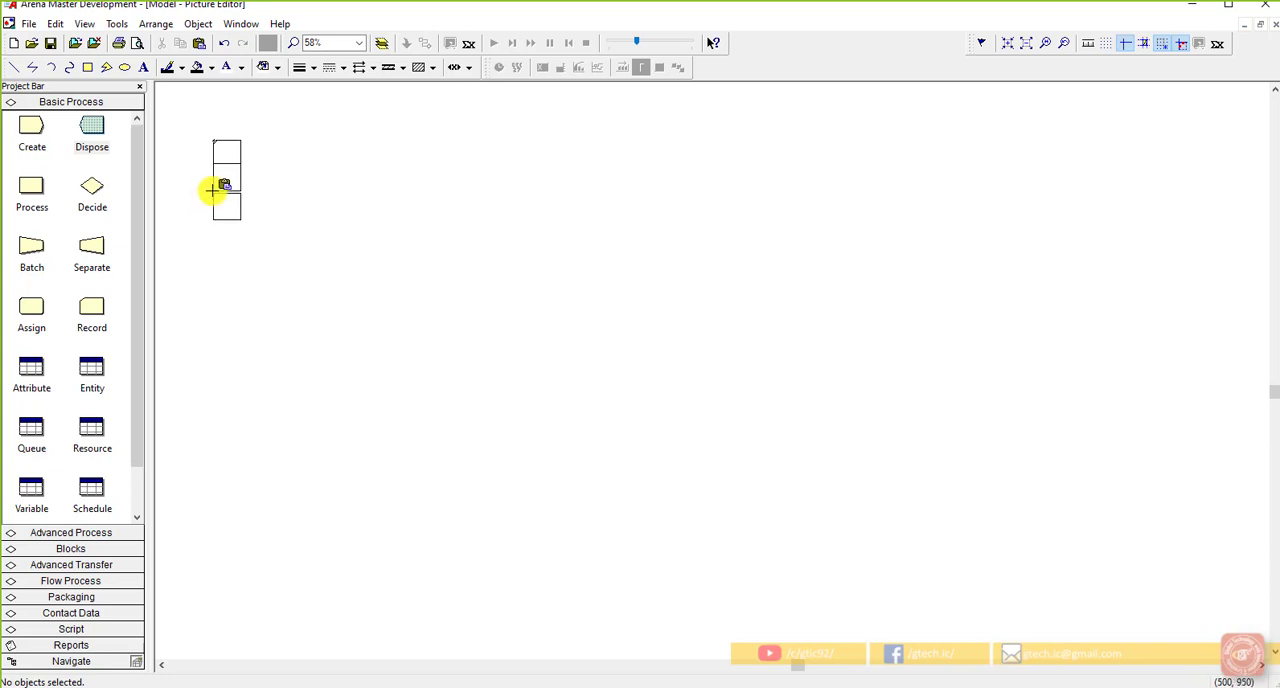
{"action": "left_click_drag", "start_coordinate": [262, 246], "coordinate": [207, 141]}
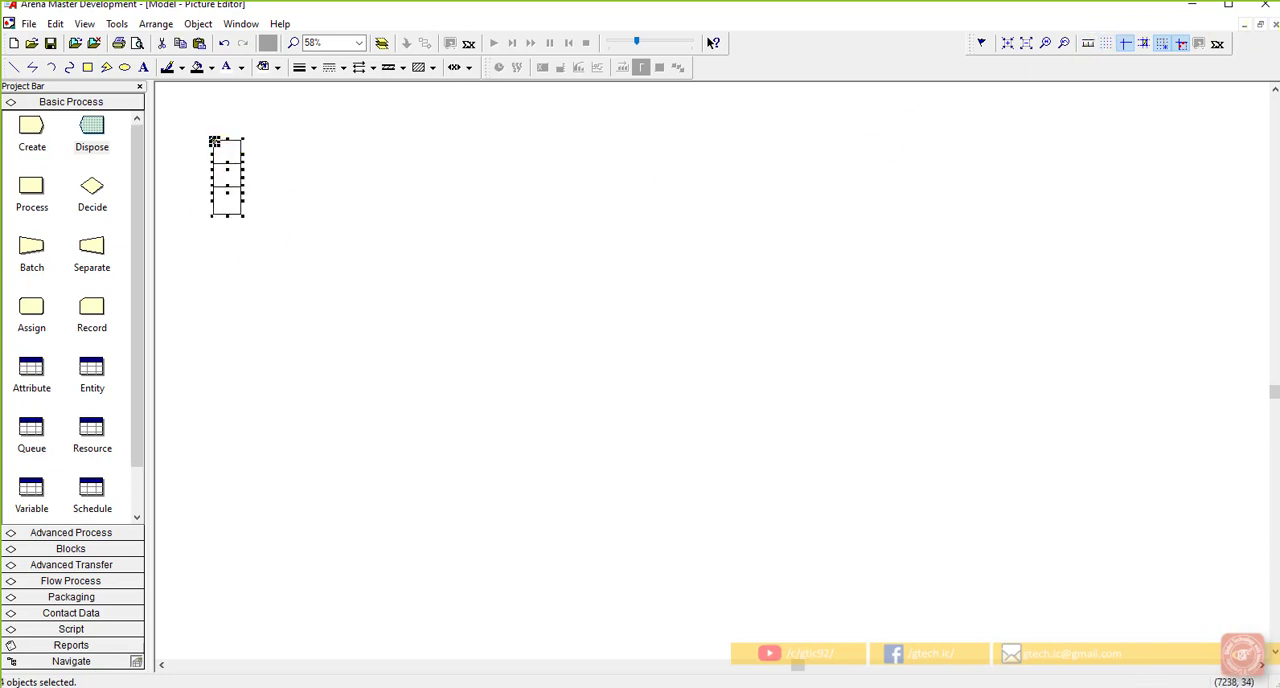
{"action": "left_click", "coordinate": [1266, 26]}
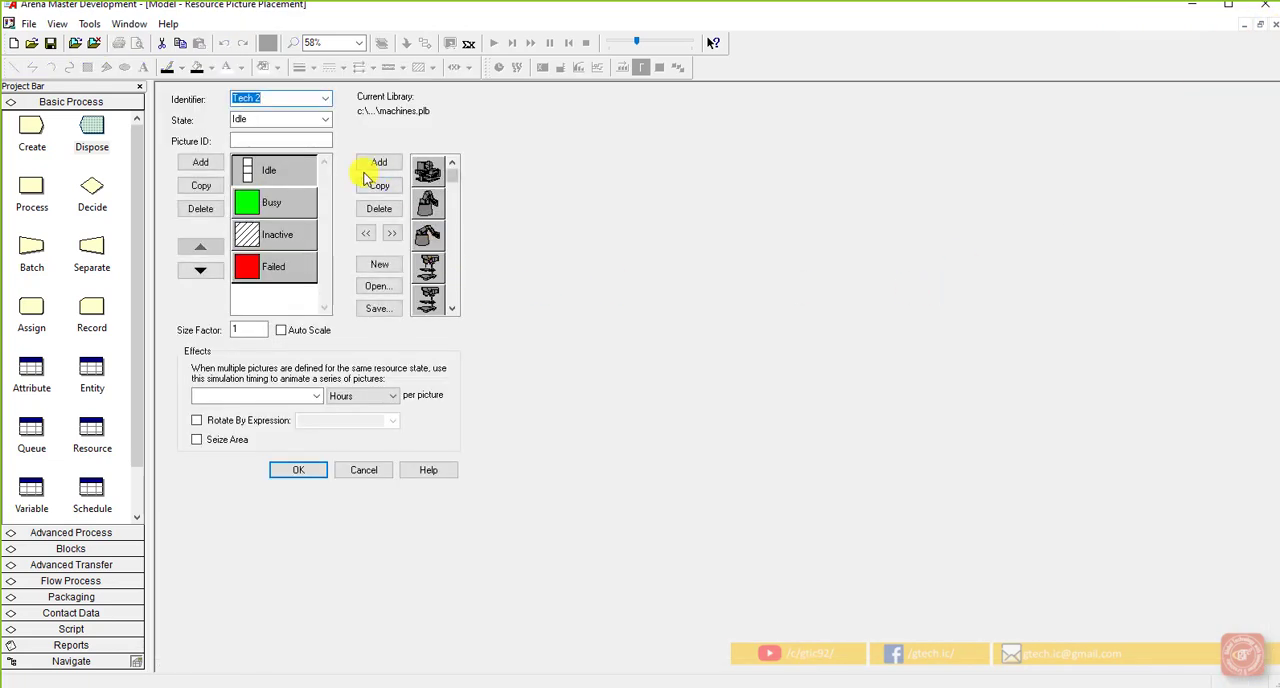
Step: Replace the green square of the Tech 2 Busy picture with the copied three-square drawing and close the picture
{"action": "double_click", "coordinate": [263, 200]}
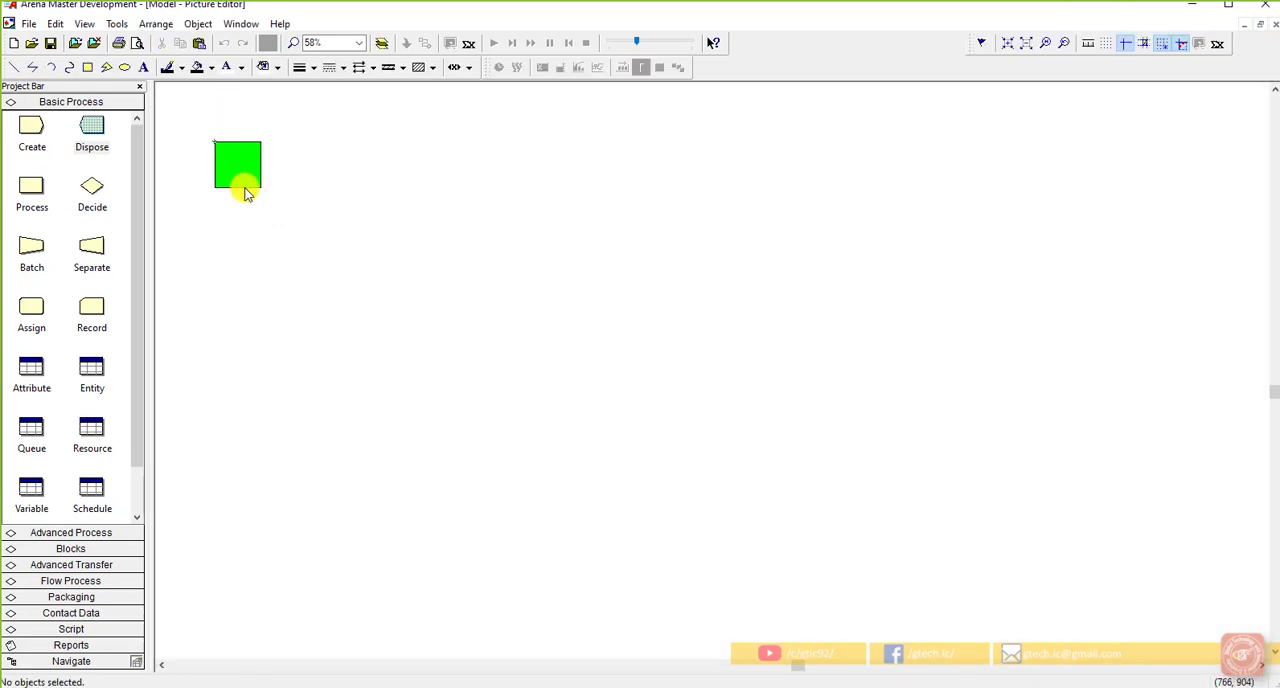
{"action": "key", "text": "Delete"}
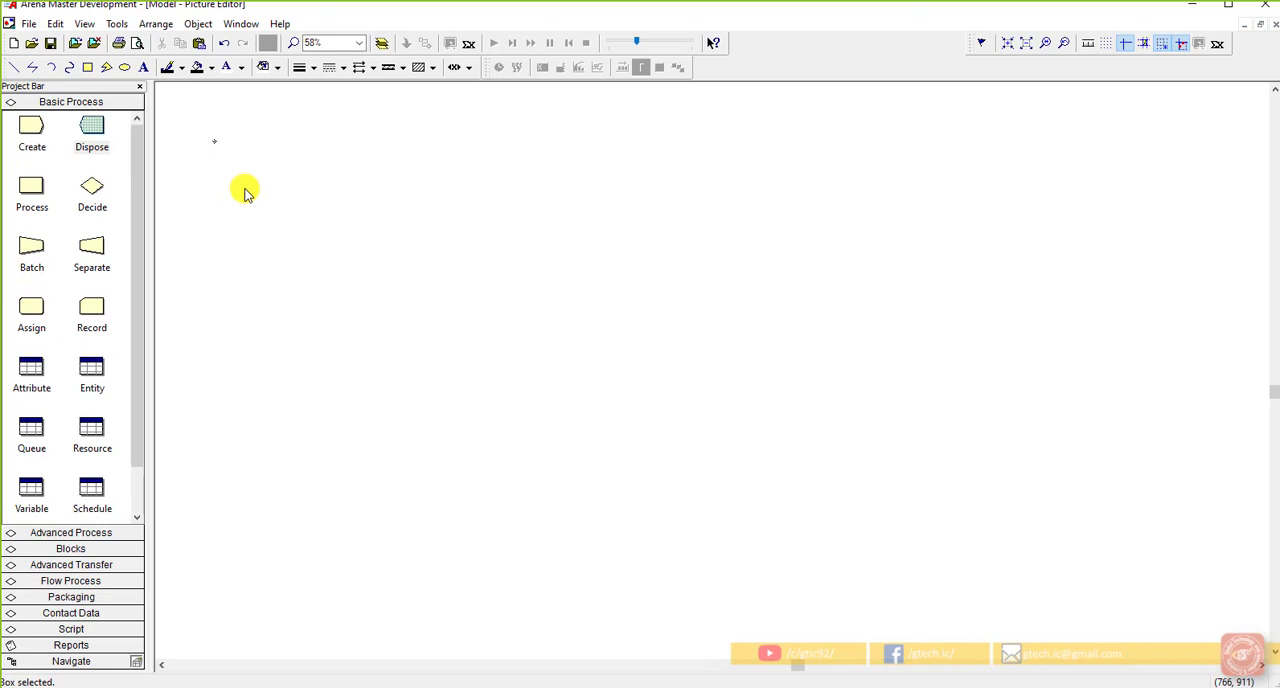
{"action": "key", "text": "ctrl+v"}
{"action": "left_click", "coordinate": [218, 146]}
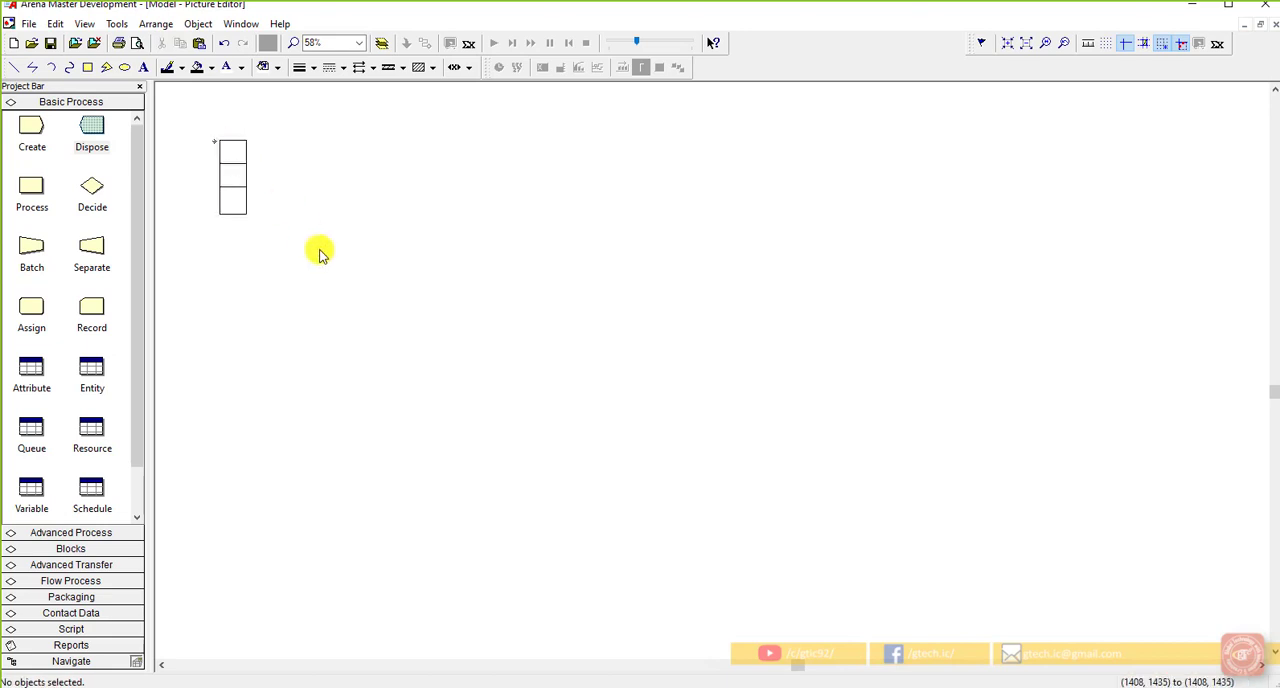
{"action": "double_click", "coordinate": [232, 177]}
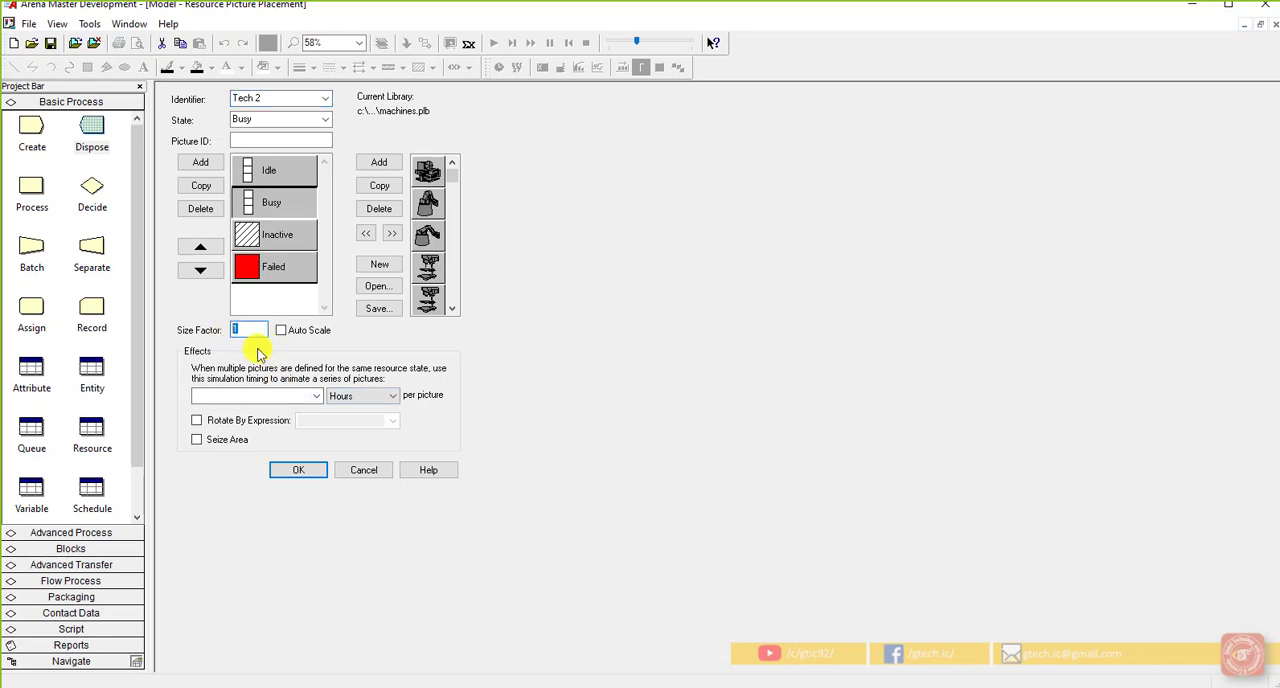
Step: Set the size factor to 2, enable the seize area, and place and enlarge the Tech 2 picture beside the second tech queue's end
{"action": "left_click", "coordinate": [280, 471]}
{"action": "left_click", "coordinate": [883, 286]}
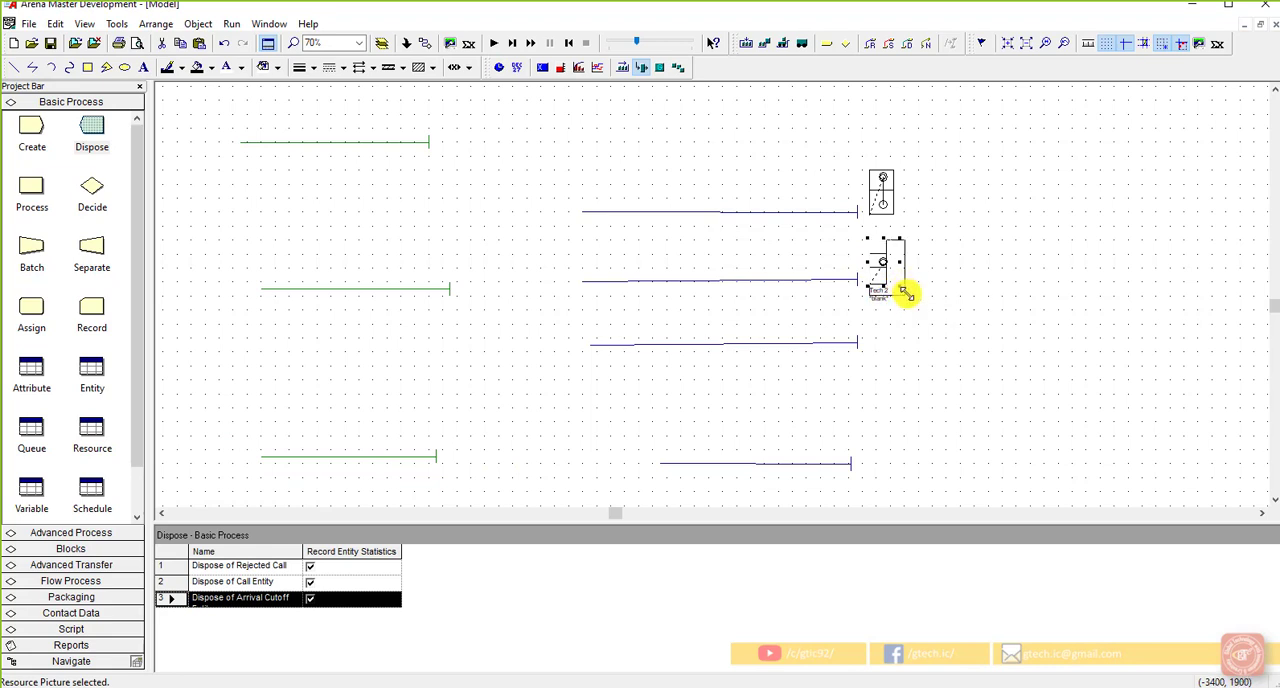
Step: Add two more points to the Tech 2 seize area
{"action": "double_click", "coordinate": [887, 270]}
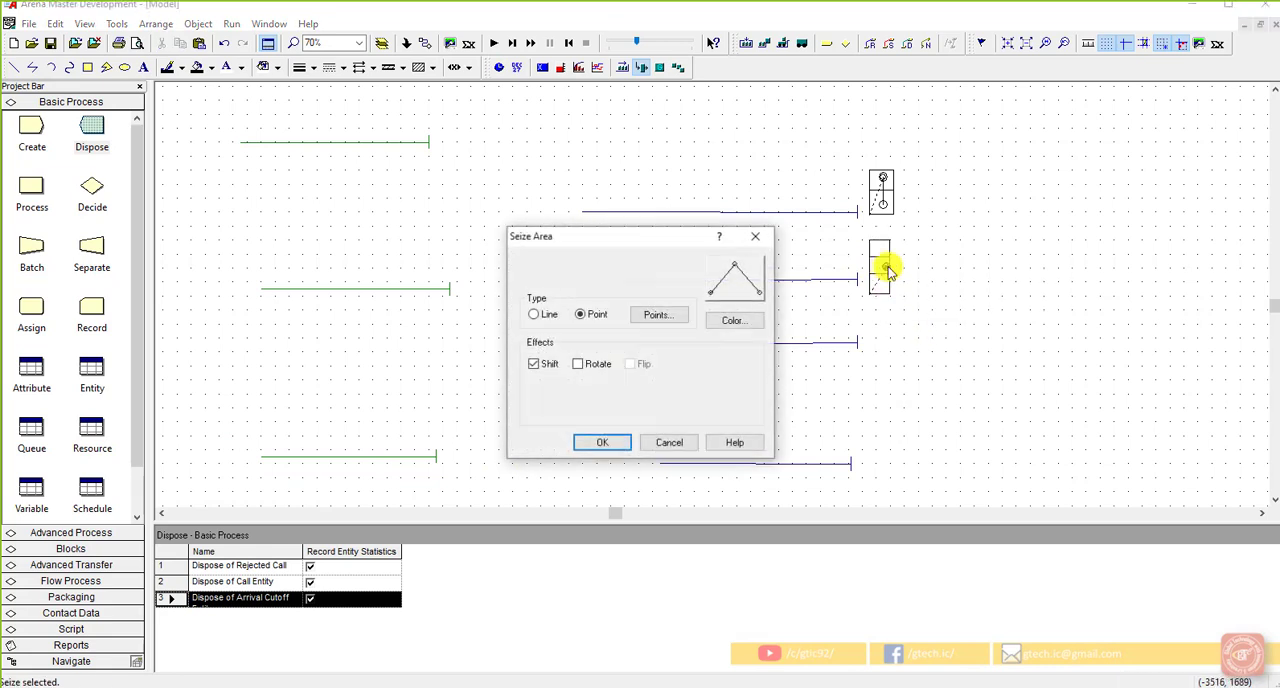
{"action": "left_click", "coordinate": [665, 317]}
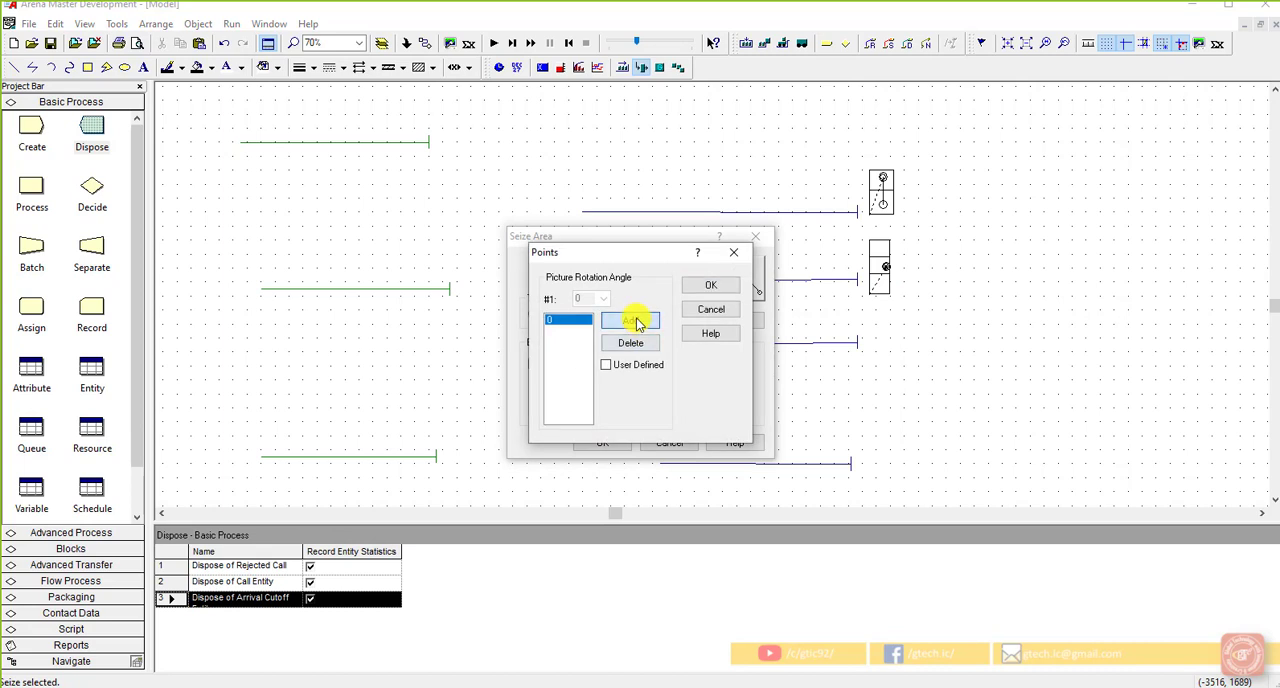
{"action": "left_click", "coordinate": [637, 321]}
{"action": "left_click", "coordinate": [710, 285]}
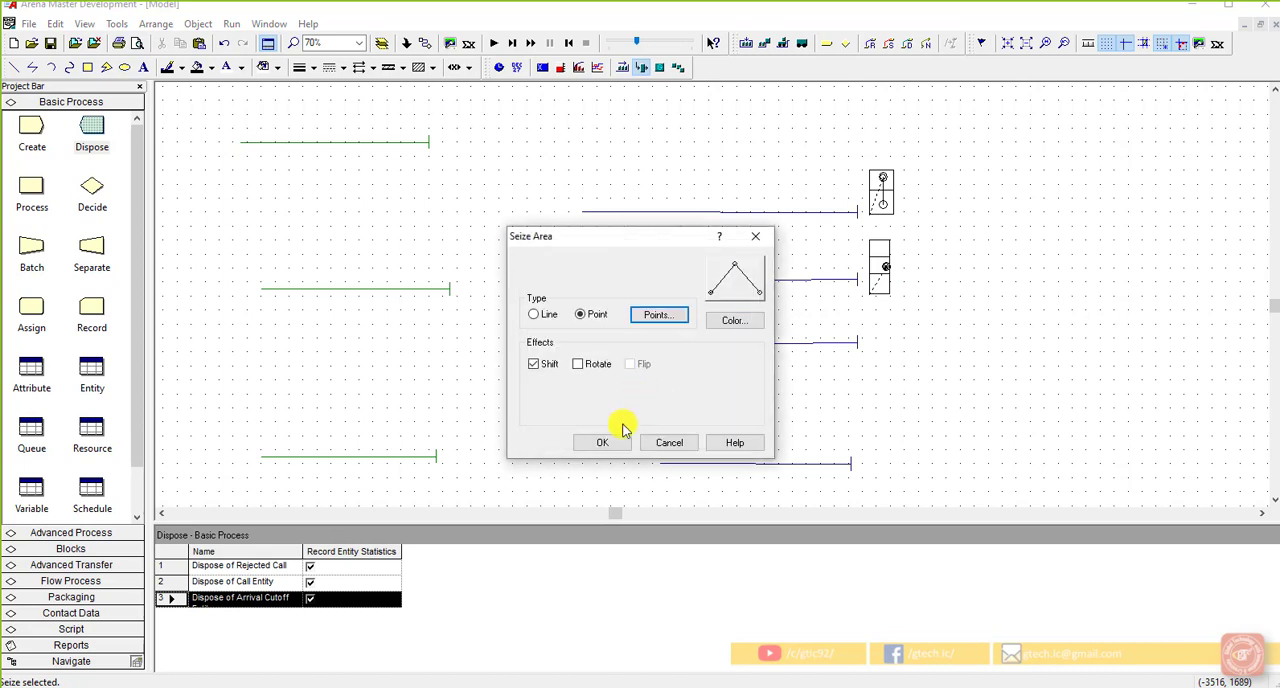
{"action": "left_click", "coordinate": [605, 443]}
Step: Distribute the three Tech 2 seize points so that each one sits in its own square
{"action": "left_click_drag", "start_coordinate": [902, 267], "coordinate": [952, 287]}
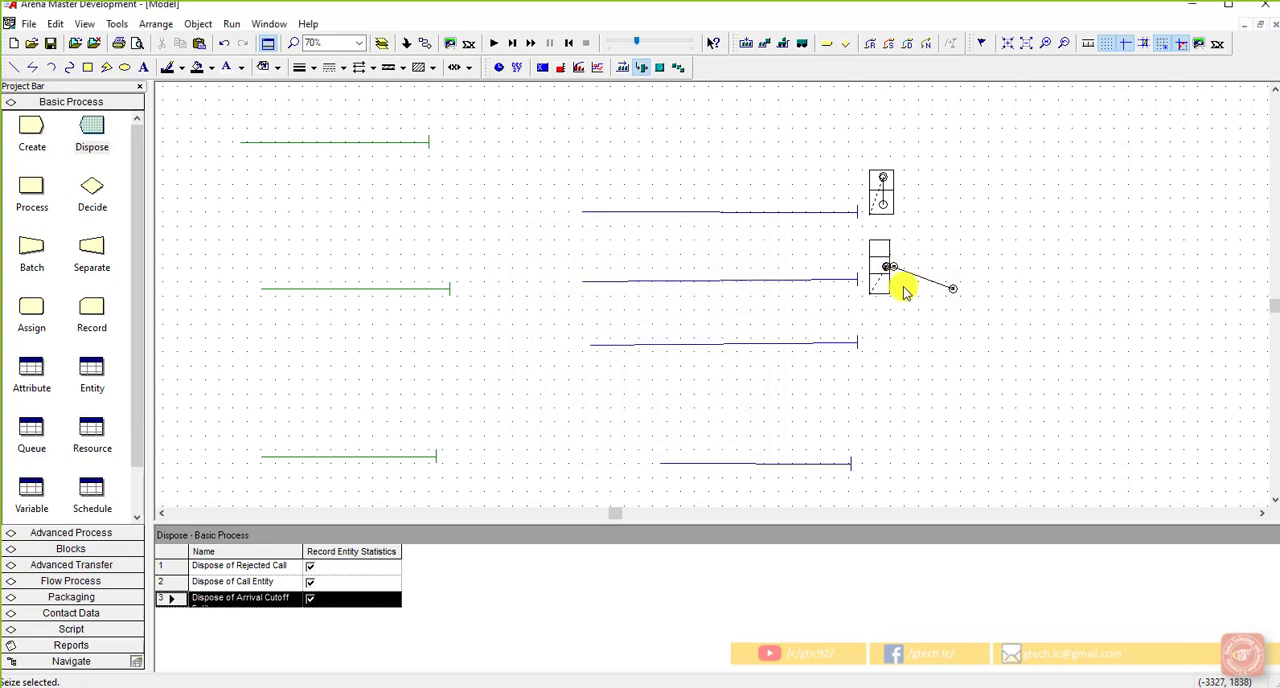
{"action": "left_click", "coordinate": [881, 260]}
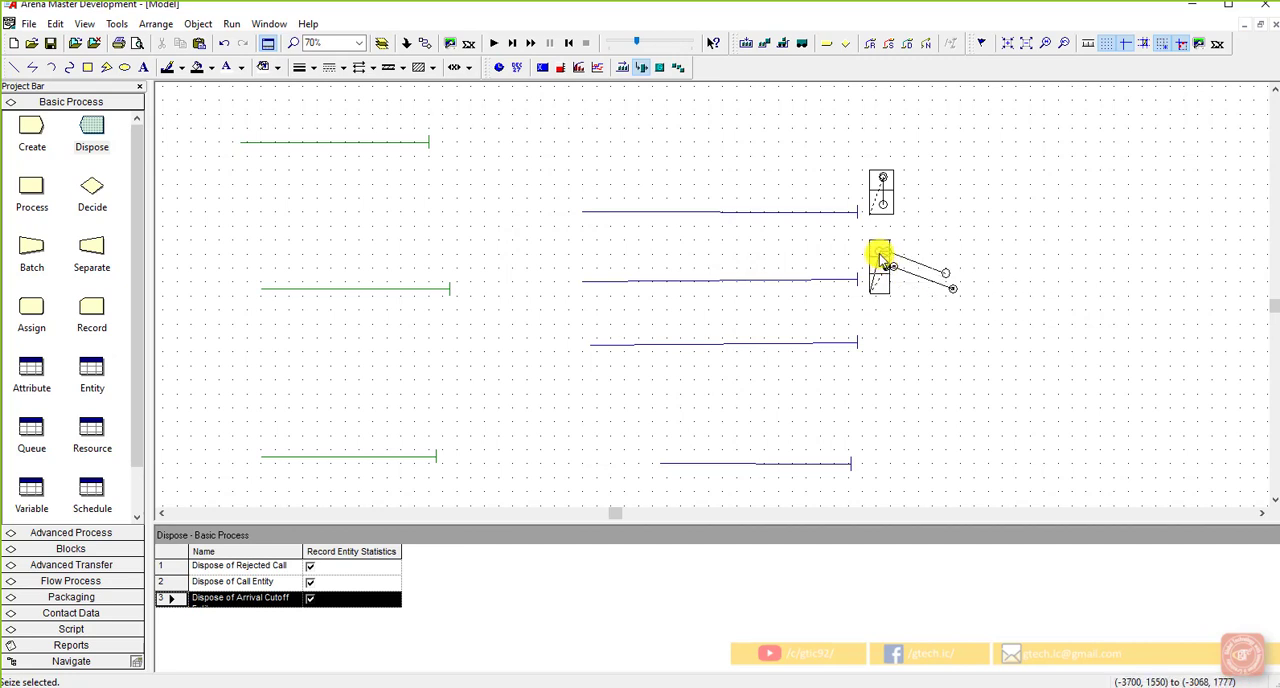
{"action": "left_click_drag", "start_coordinate": [880, 256], "coordinate": [881, 257]}
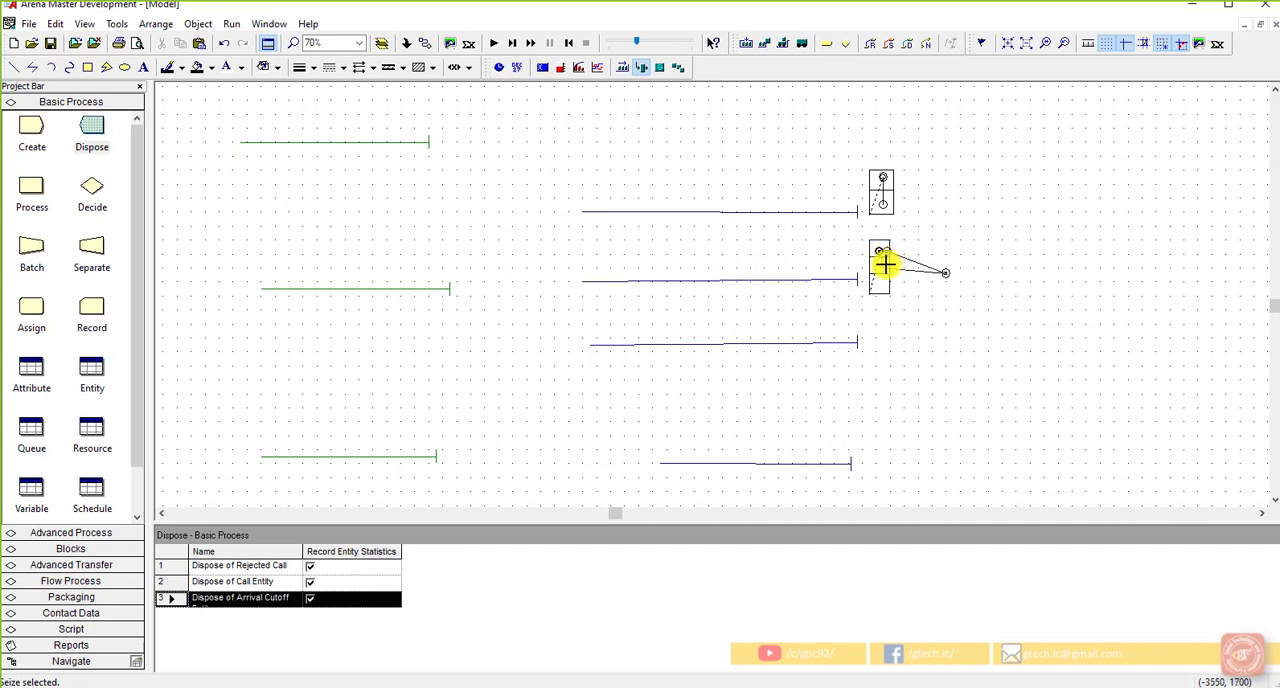
{"action": "left_click", "coordinate": [947, 296]}
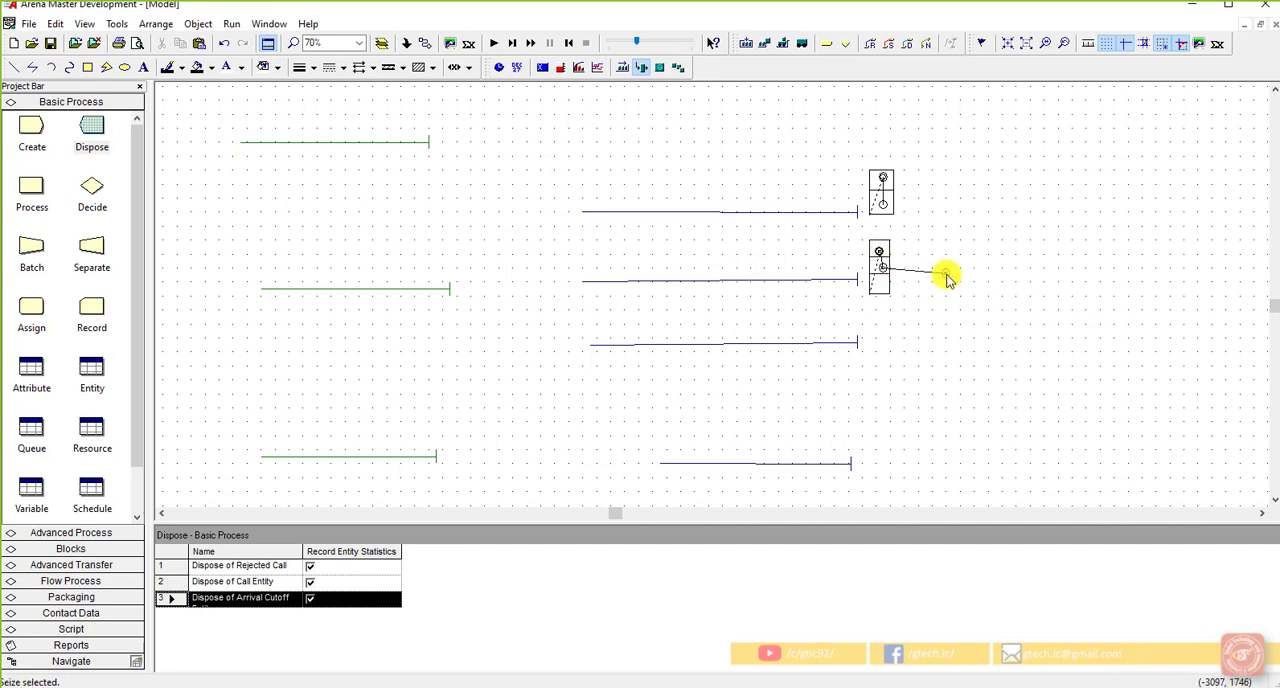
{"action": "left_click_drag", "start_coordinate": [938, 275], "coordinate": [945, 272]}
{"action": "left_click", "coordinate": [905, 314]}
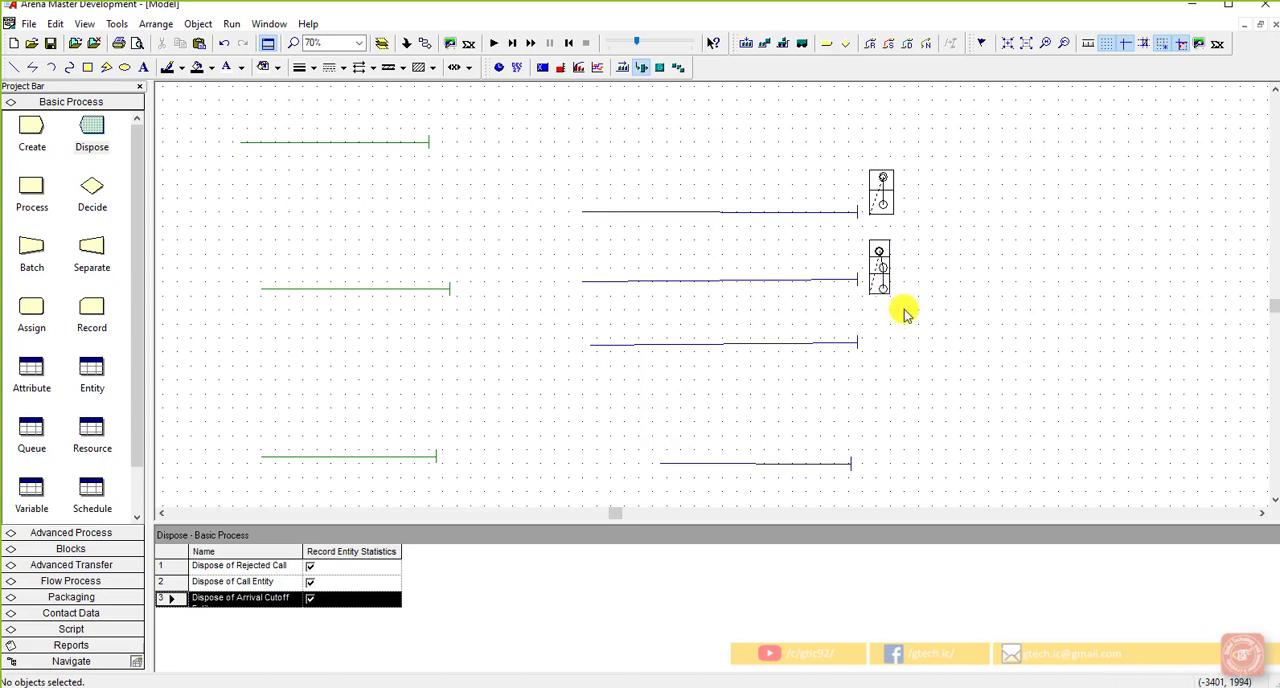
Step: Align the Tech 2 seize points in one vertical line through the three squares
{"action": "scroll", "coordinate": [880, 266], "scroll_direction": "up", "scroll_amount": 2}
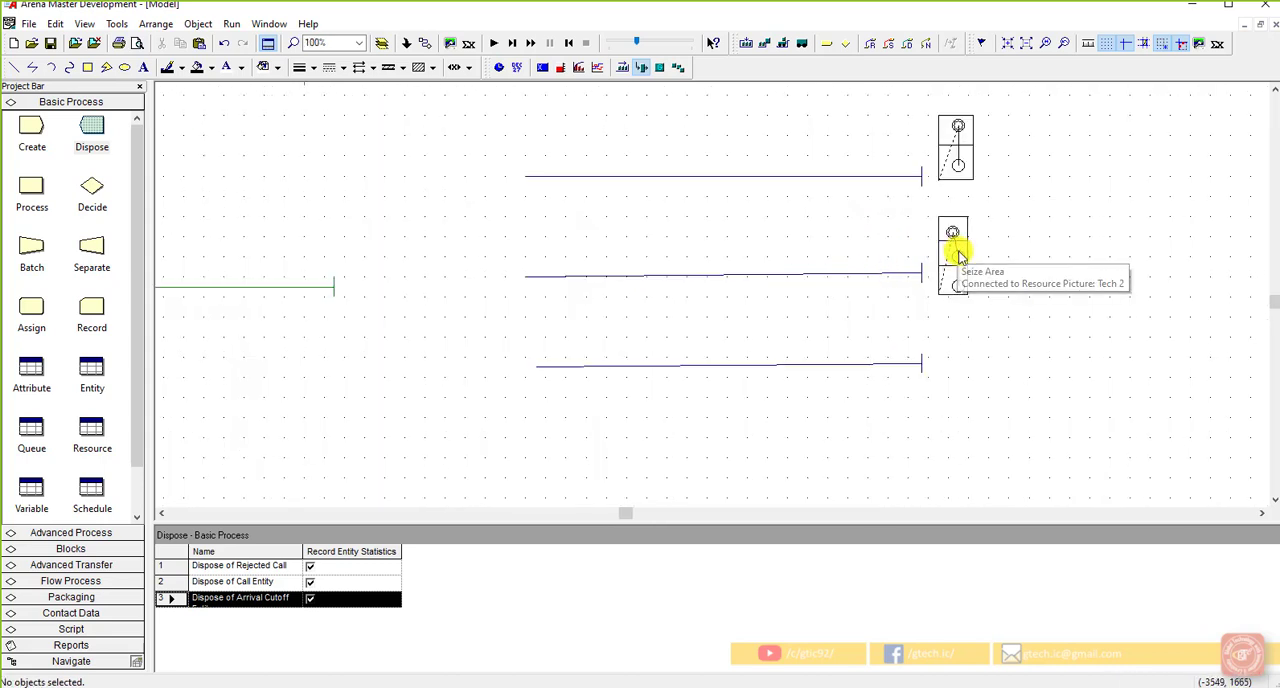
{"action": "left_click", "coordinate": [959, 259]}
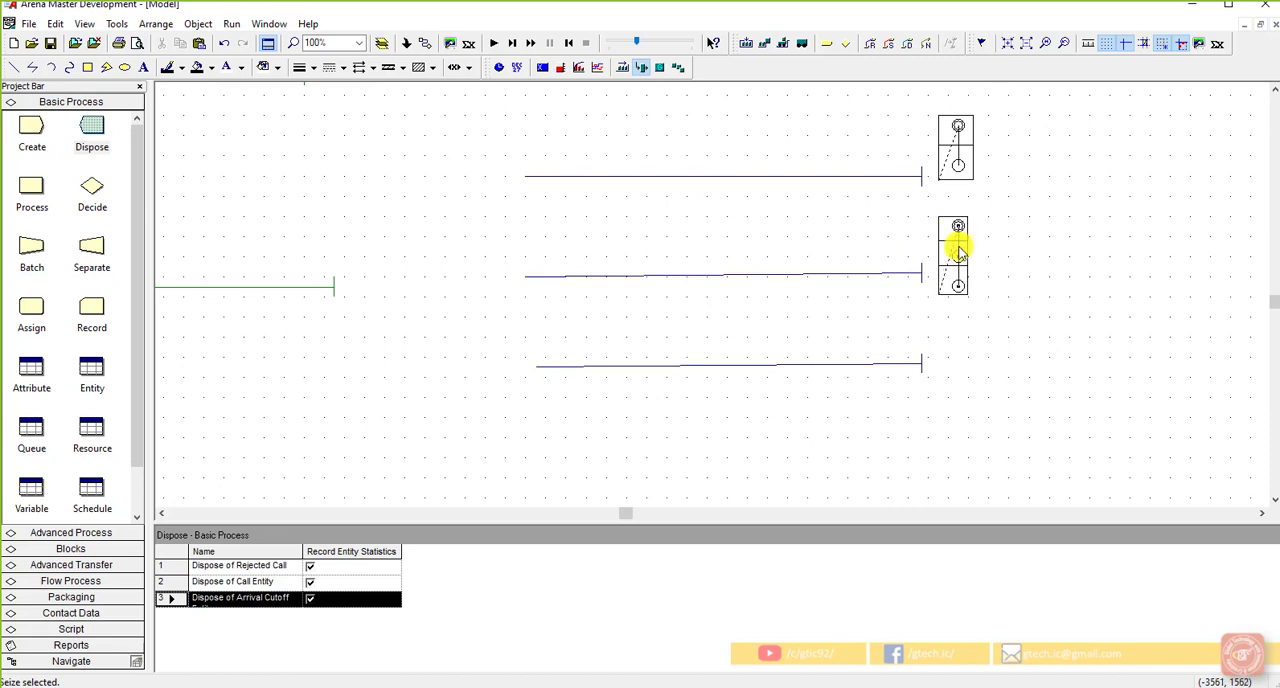
{"action": "left_click", "coordinate": [957, 248]}
{"action": "left_click", "coordinate": [1035, 303]}
{"action": "scroll", "coordinate": [1034, 303], "scroll_direction": "down", "scroll_amount": 2}
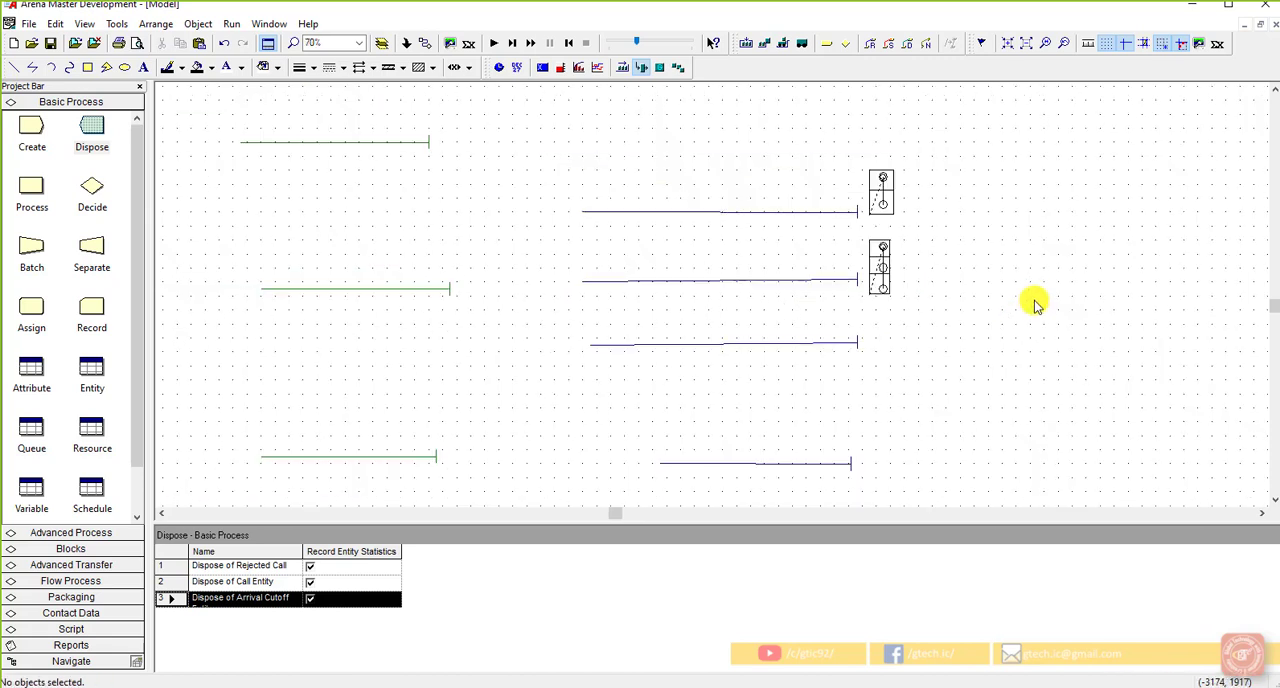
Step: Copy the Tech 2 picture with its seize area and paste it beside the end of the third tech queue line
{"action": "left_click", "coordinate": [879, 251]}
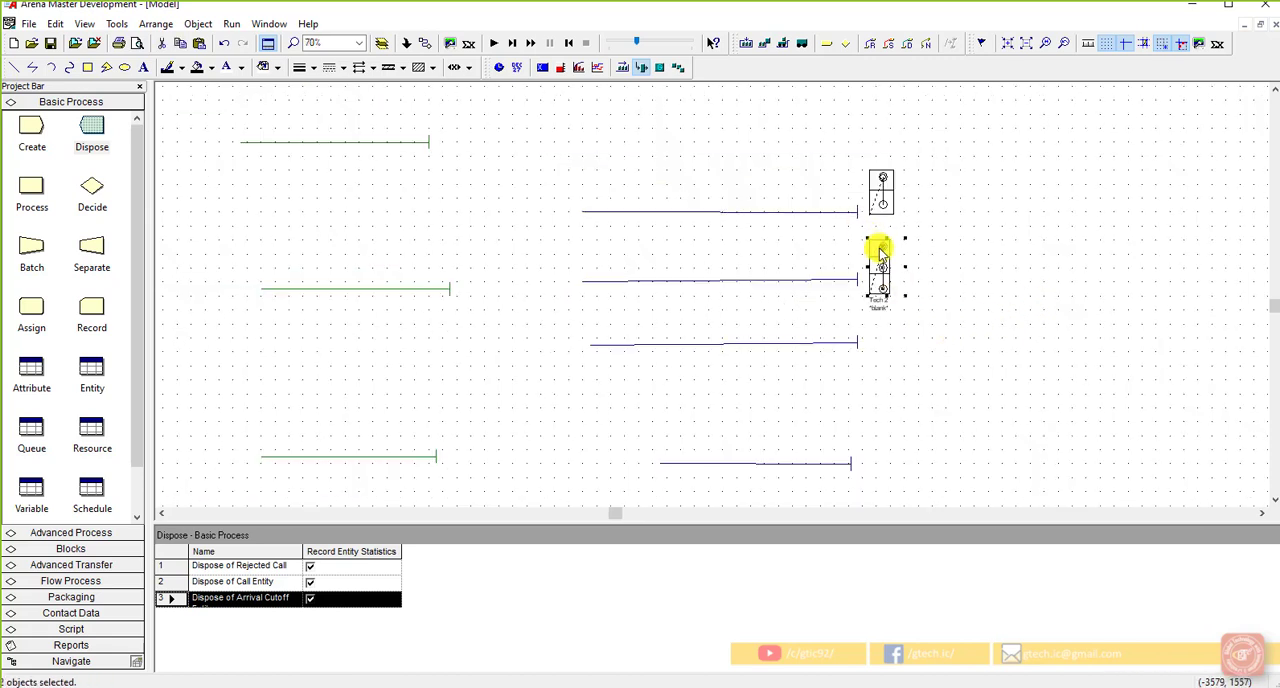
{"action": "left_click", "coordinate": [927, 333]}
{"action": "key", "text": "ctrl+v"}
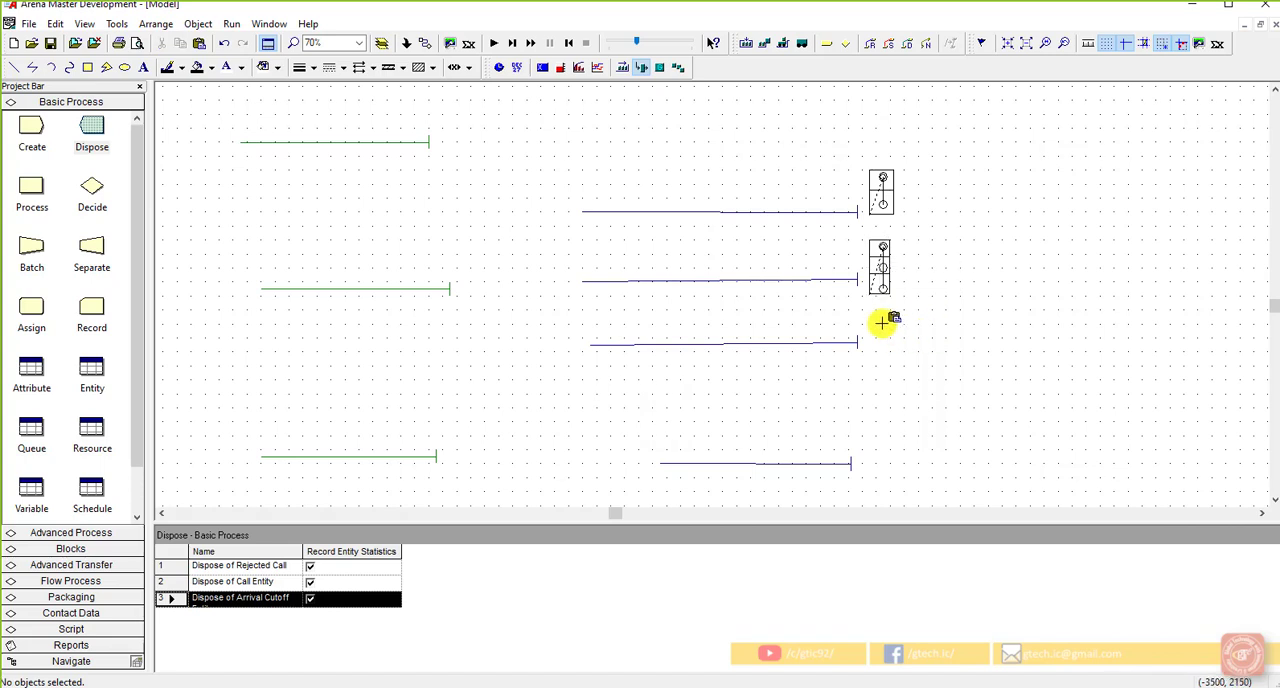
{"action": "left_click", "coordinate": [870, 318]}
{"action": "right_click", "coordinate": [871, 318]}
{"action": "left_click", "coordinate": [946, 290]}
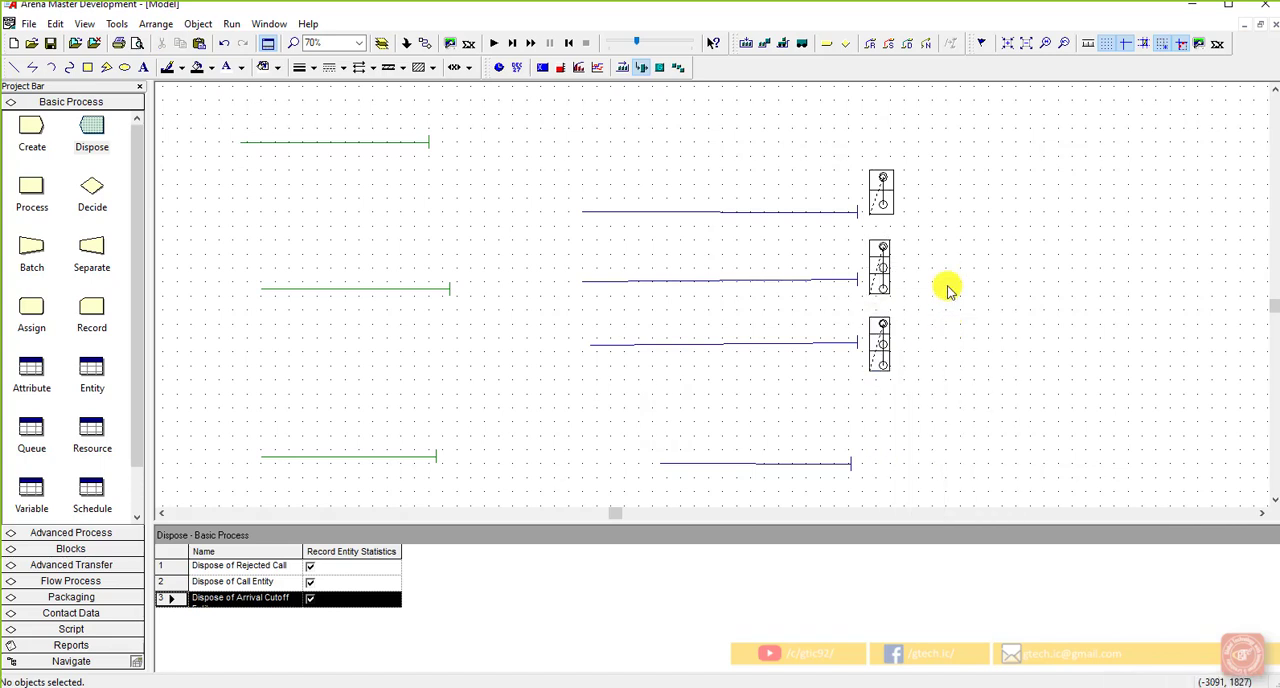
Step: Change the identifier of the pasted resource picture to Tech 3
{"action": "right_click", "coordinate": [873, 323]}
{"action": "left_click", "coordinate": [872, 322]}
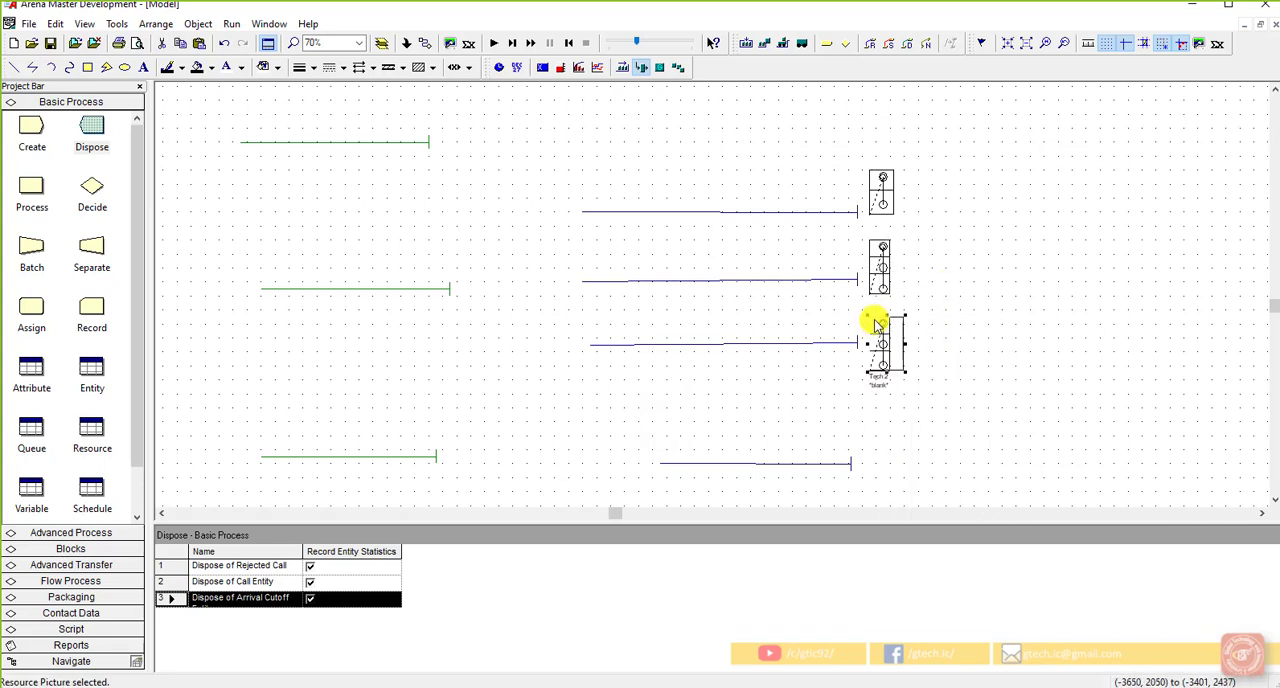
{"action": "double_click", "coordinate": [872, 320]}
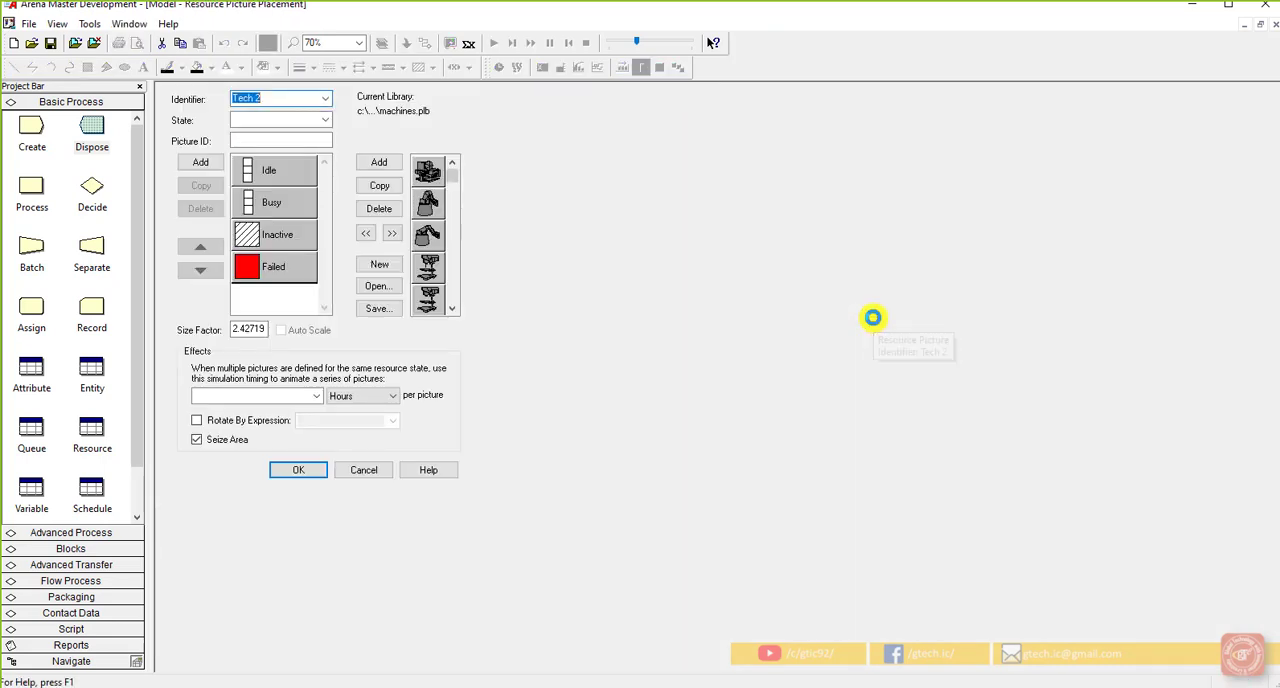
{"action": "left_click", "coordinate": [323, 101]}
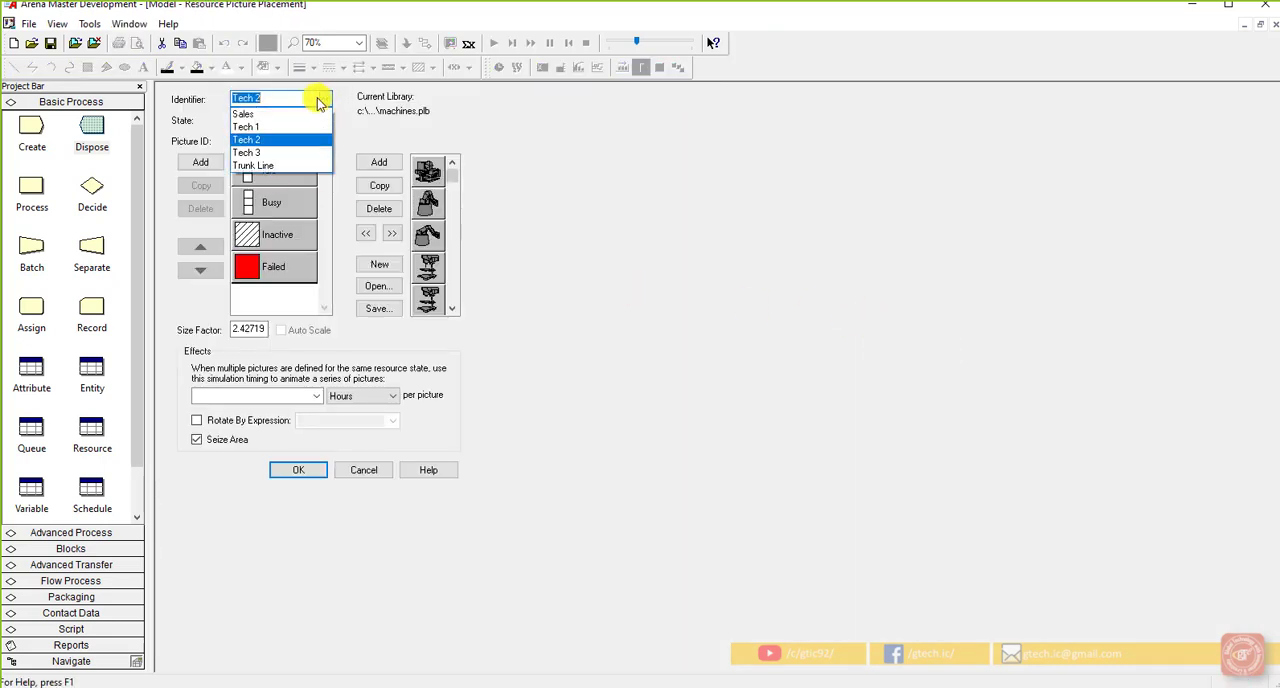
{"action": "left_click", "coordinate": [294, 151]}
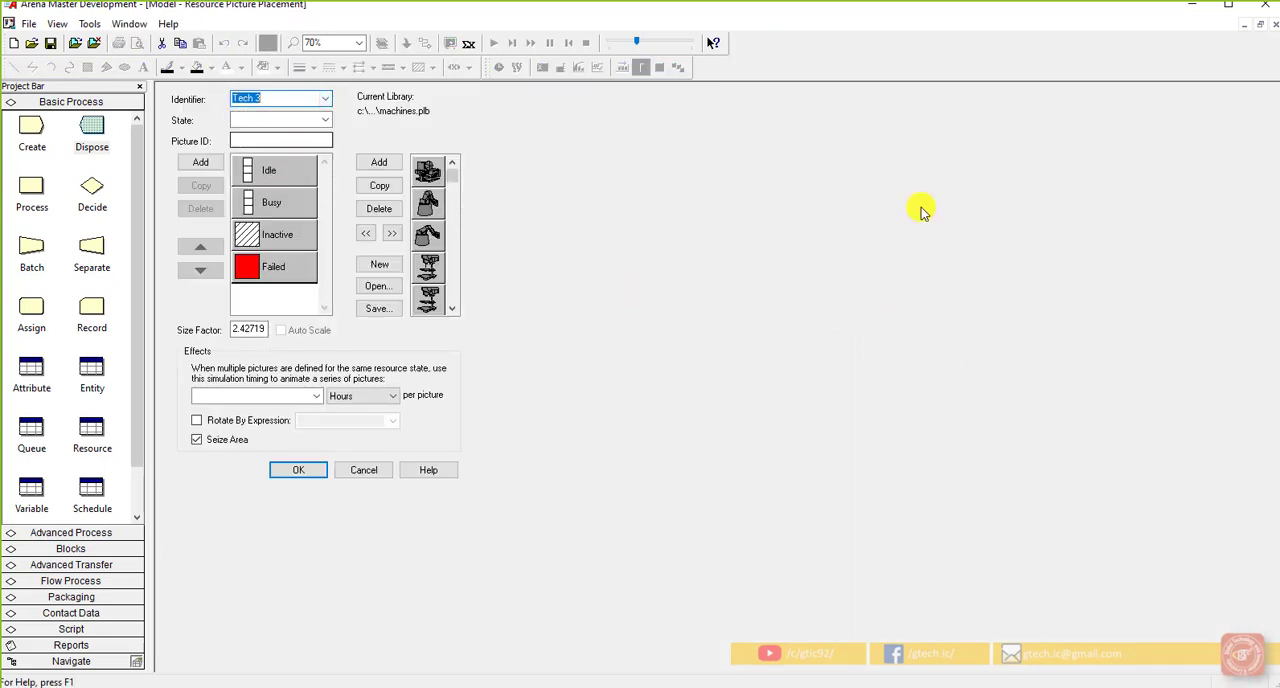
{"action": "left_click", "coordinate": [303, 476]}
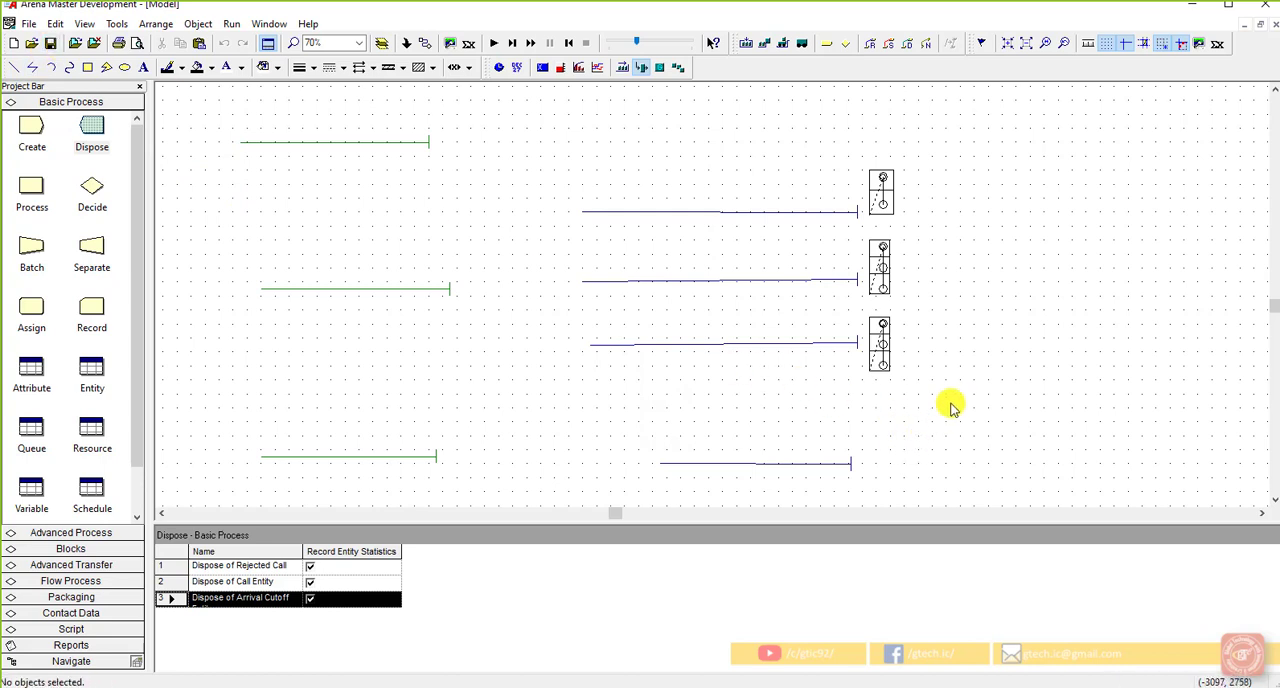
{"action": "left_click", "coordinate": [644, 68]}
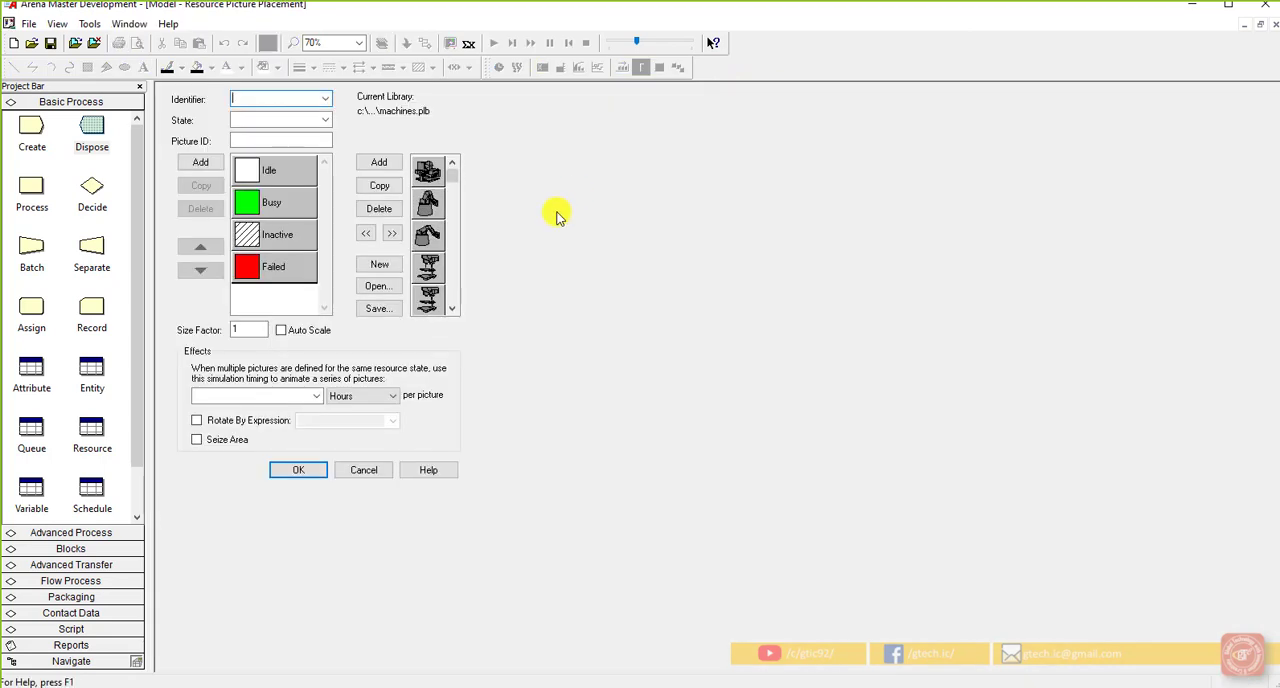
{"action": "left_click", "coordinate": [322, 100]}
{"action": "left_click", "coordinate": [303, 114]}
{"action": "double_click", "coordinate": [286, 168]}
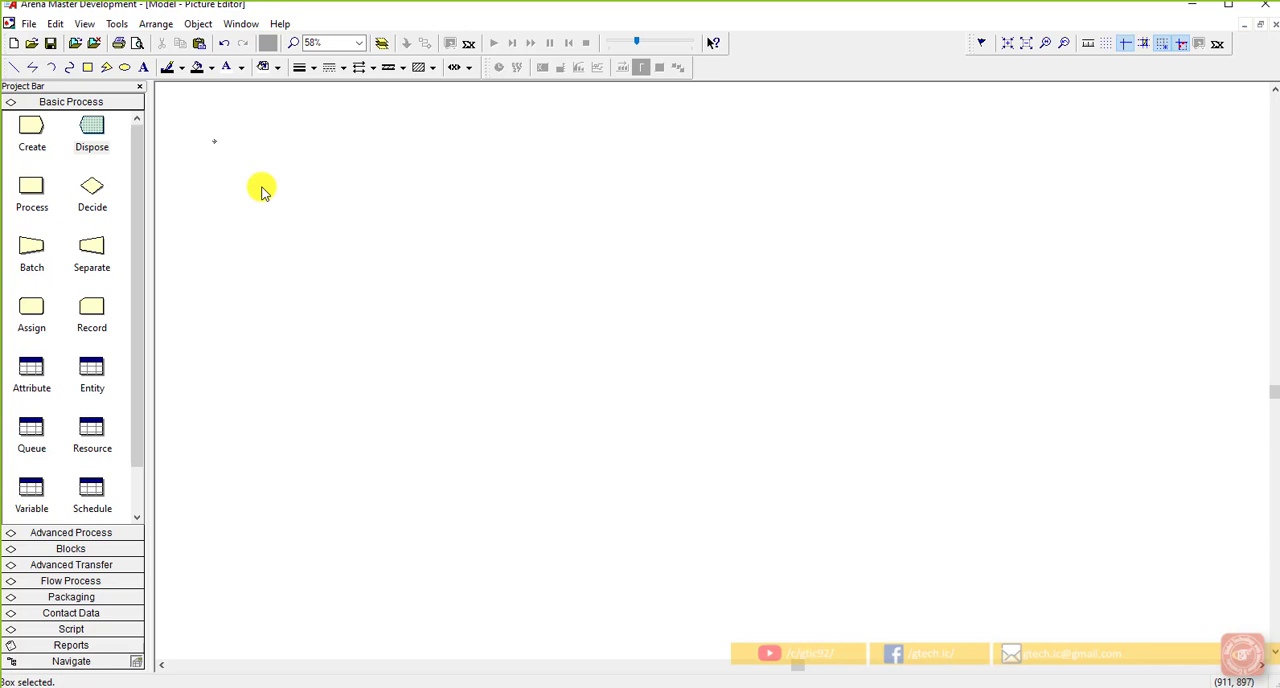
{"action": "key", "text": "ctrl+v"}
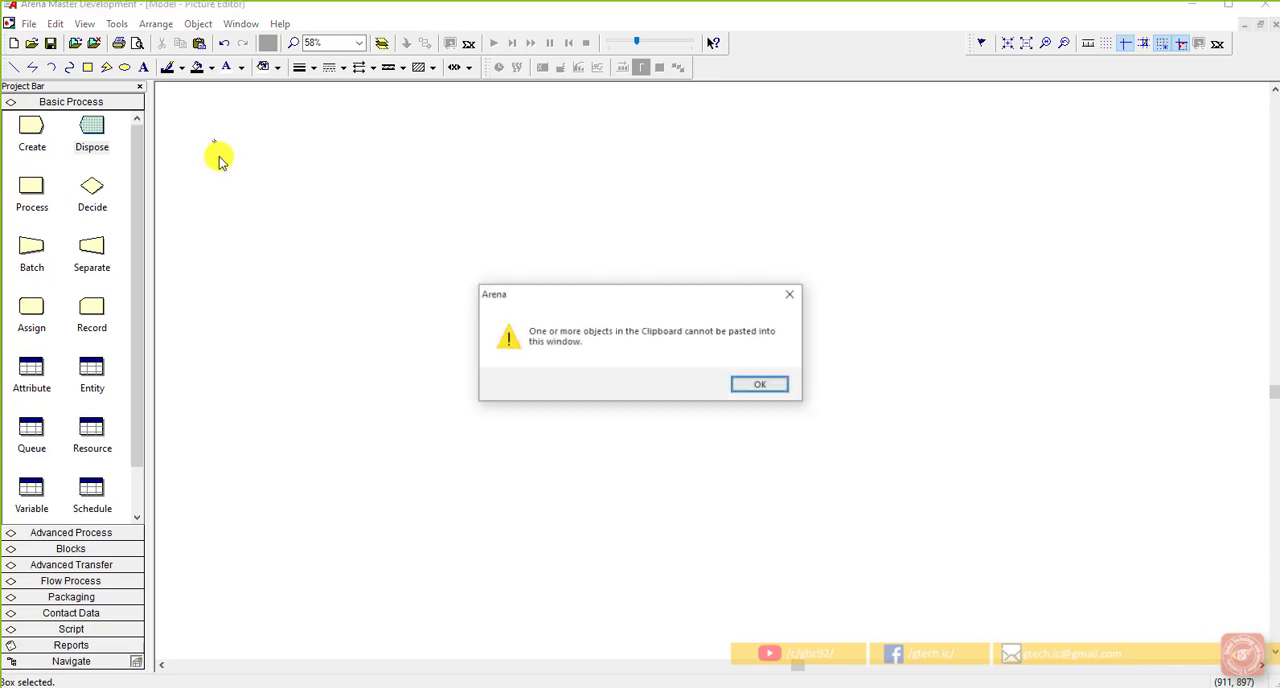
{"action": "left_click", "coordinate": [762, 386]}
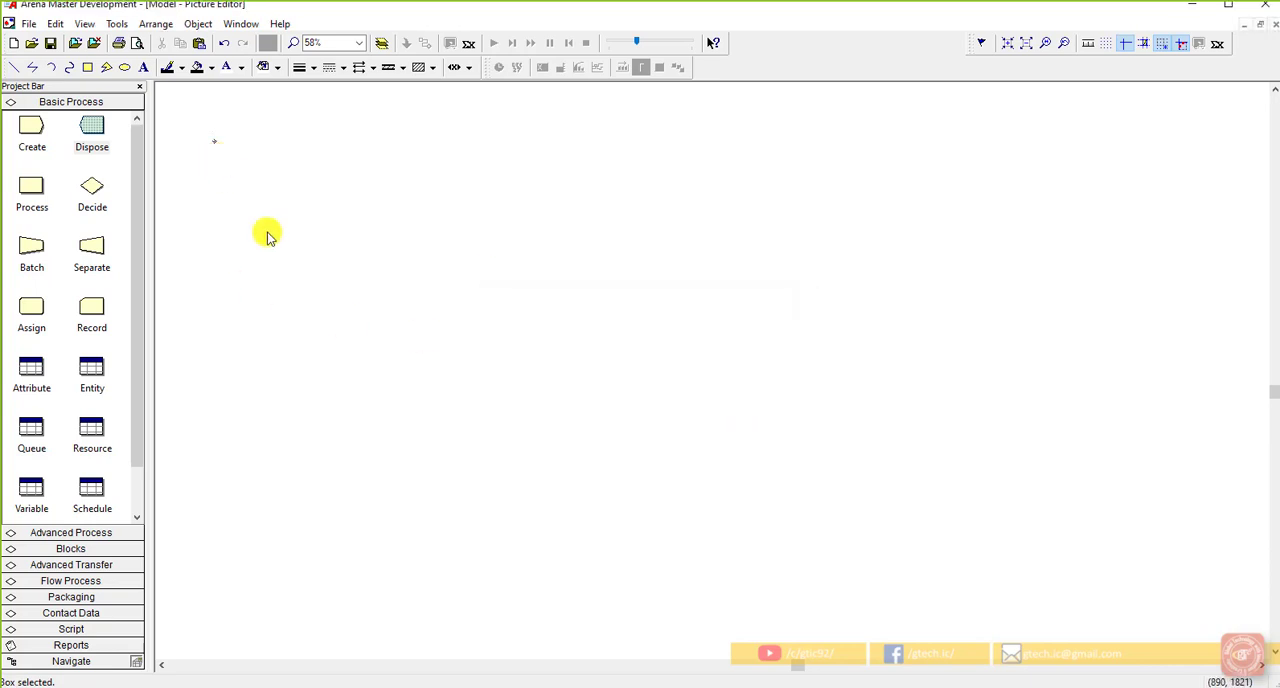
{"action": "left_click", "coordinate": [1270, 27]}
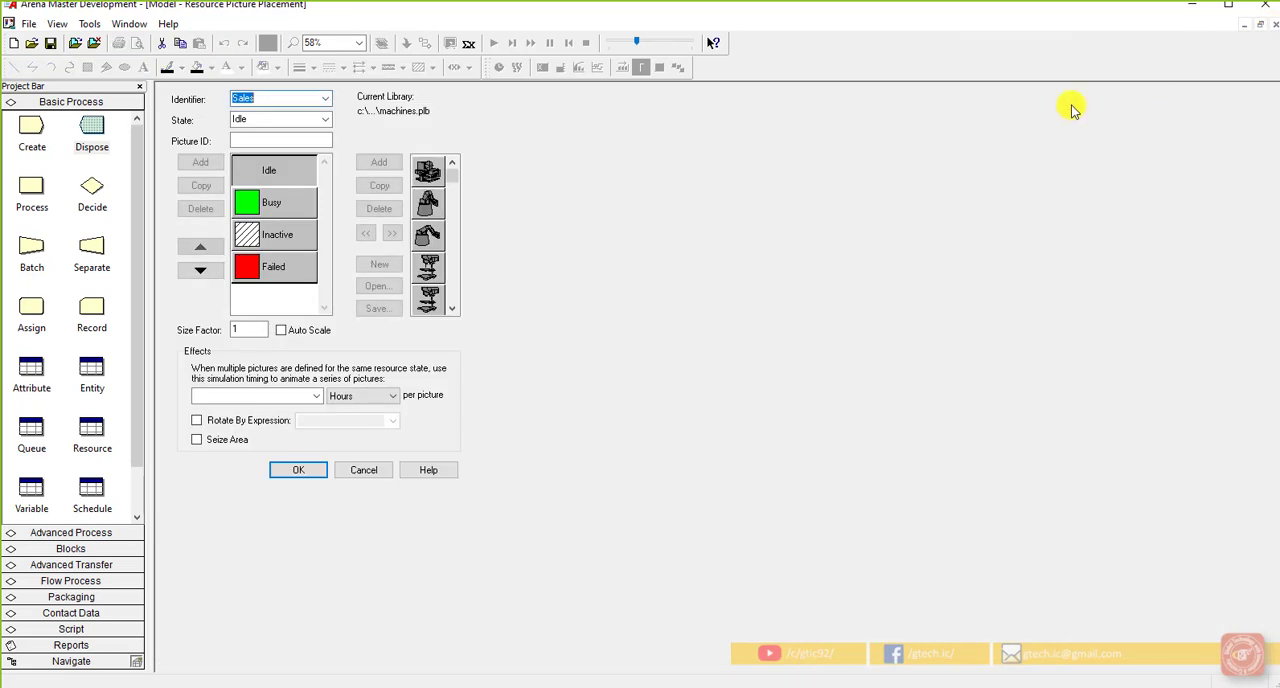
{"action": "left_click", "coordinate": [375, 470]}
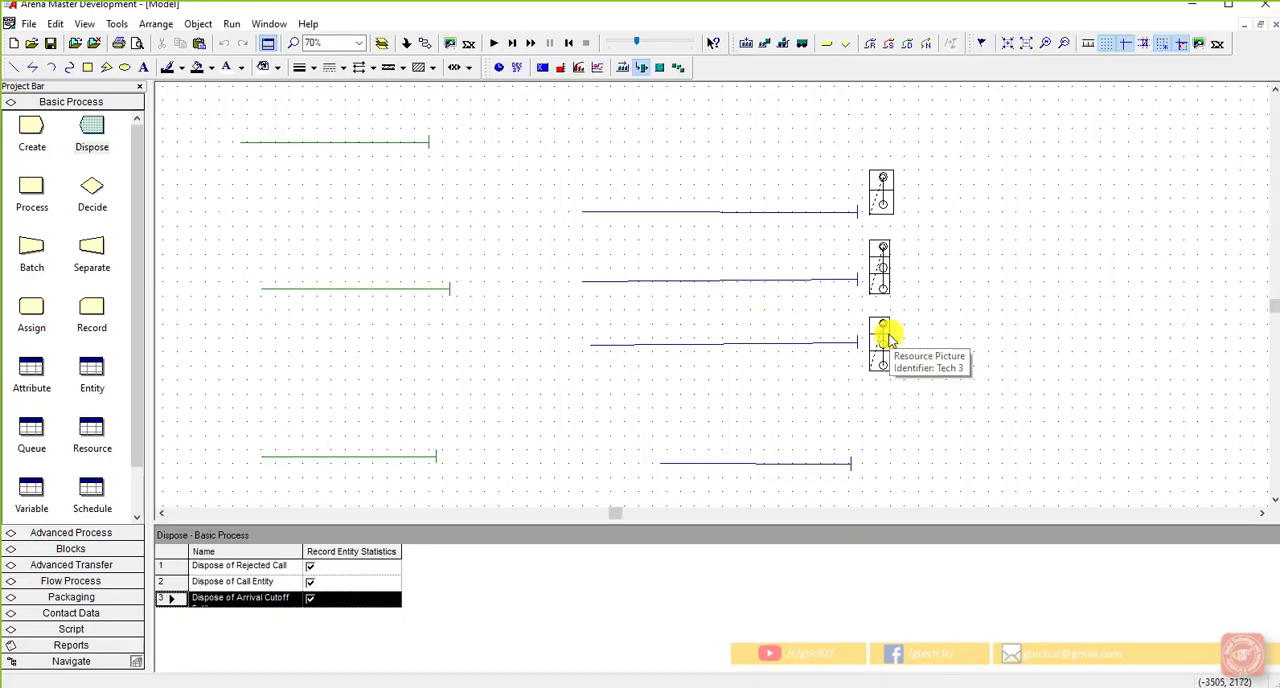
Step: Copy the three stacked squares from the Idle picture of the Tech 3 resource
{"action": "double_click", "coordinate": [886, 333]}
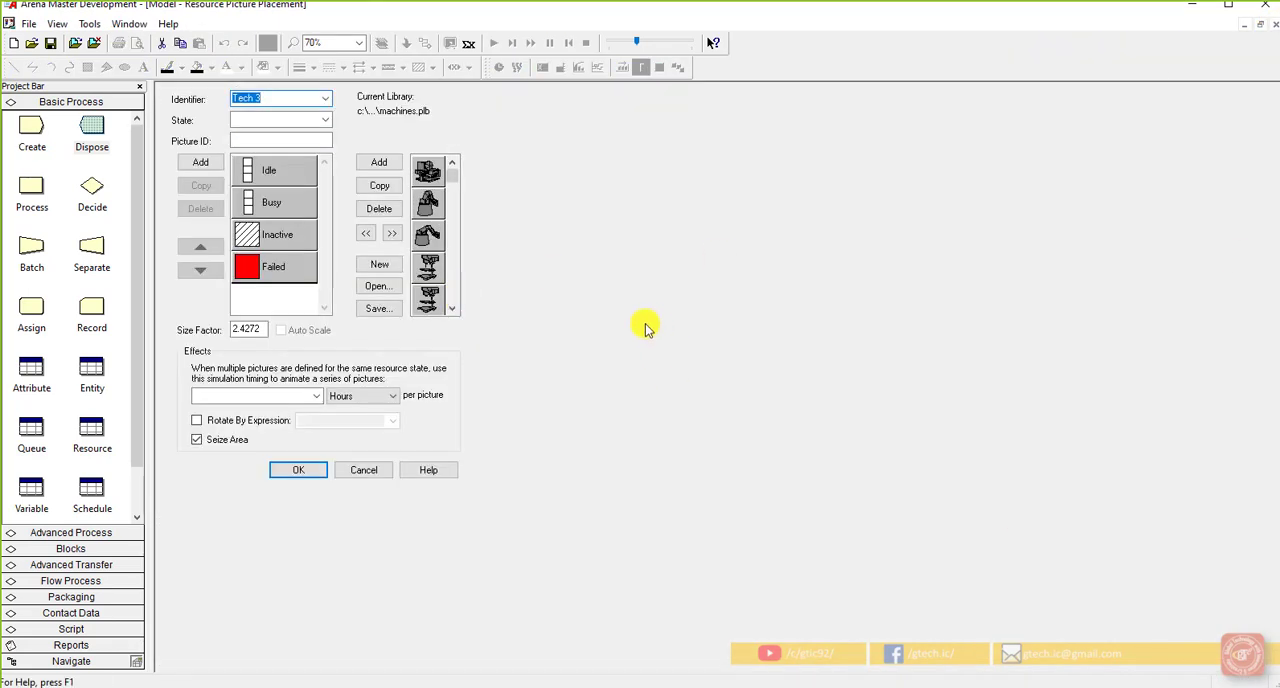
{"action": "double_click", "coordinate": [277, 175]}
{"action": "right_click", "coordinate": [240, 203]}
{"action": "left_click", "coordinate": [264, 192]}
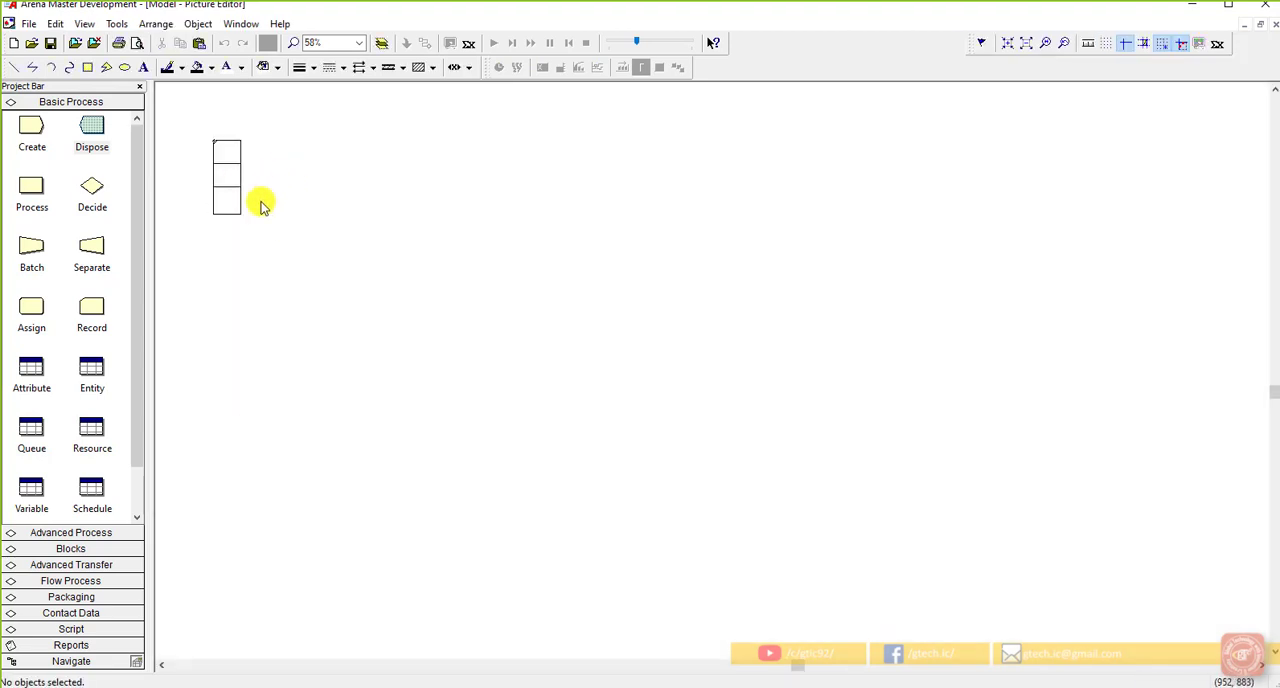
{"action": "left_click_drag", "start_coordinate": [262, 228], "coordinate": [209, 131]}
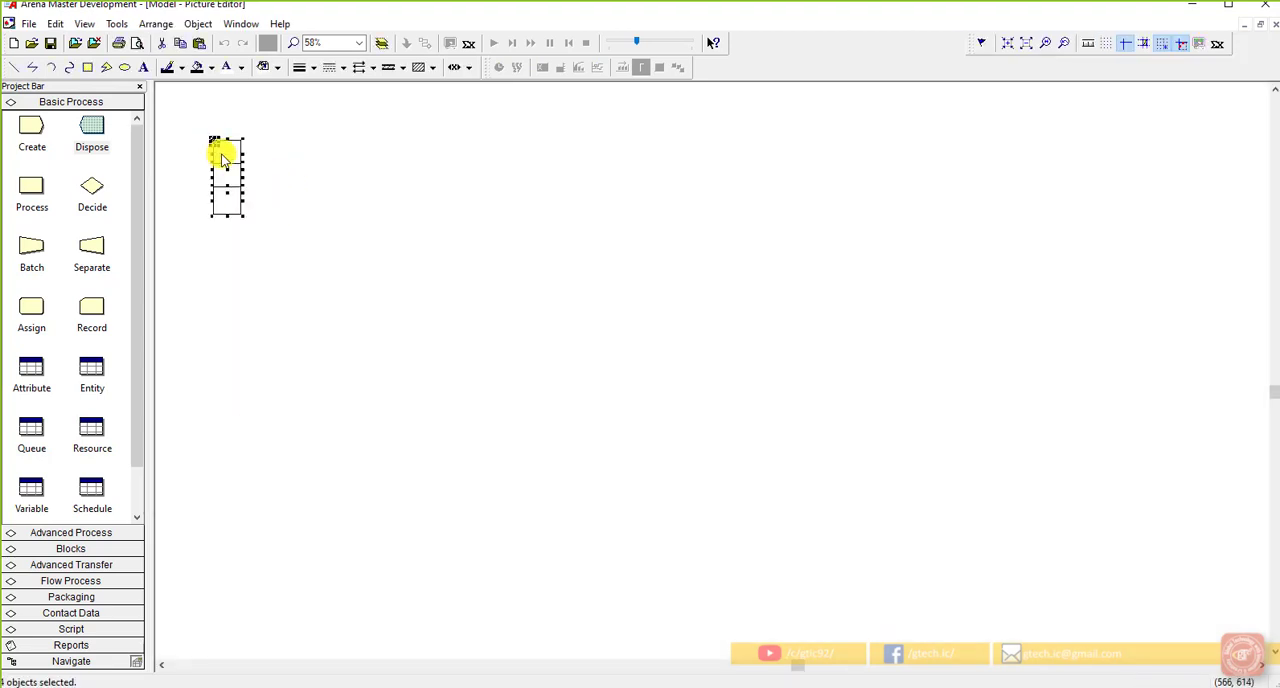
{"action": "left_click", "coordinate": [543, 228]}
{"action": "left_click", "coordinate": [1262, 23]}
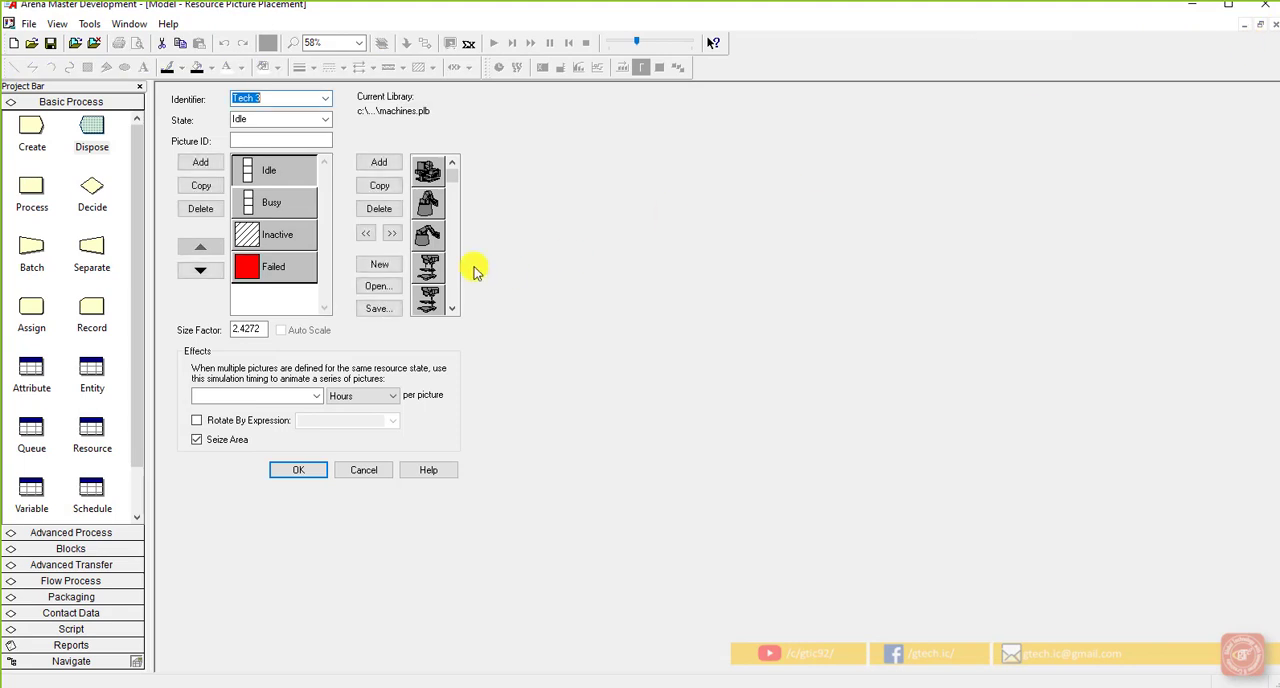
{"action": "left_click", "coordinate": [352, 472]}
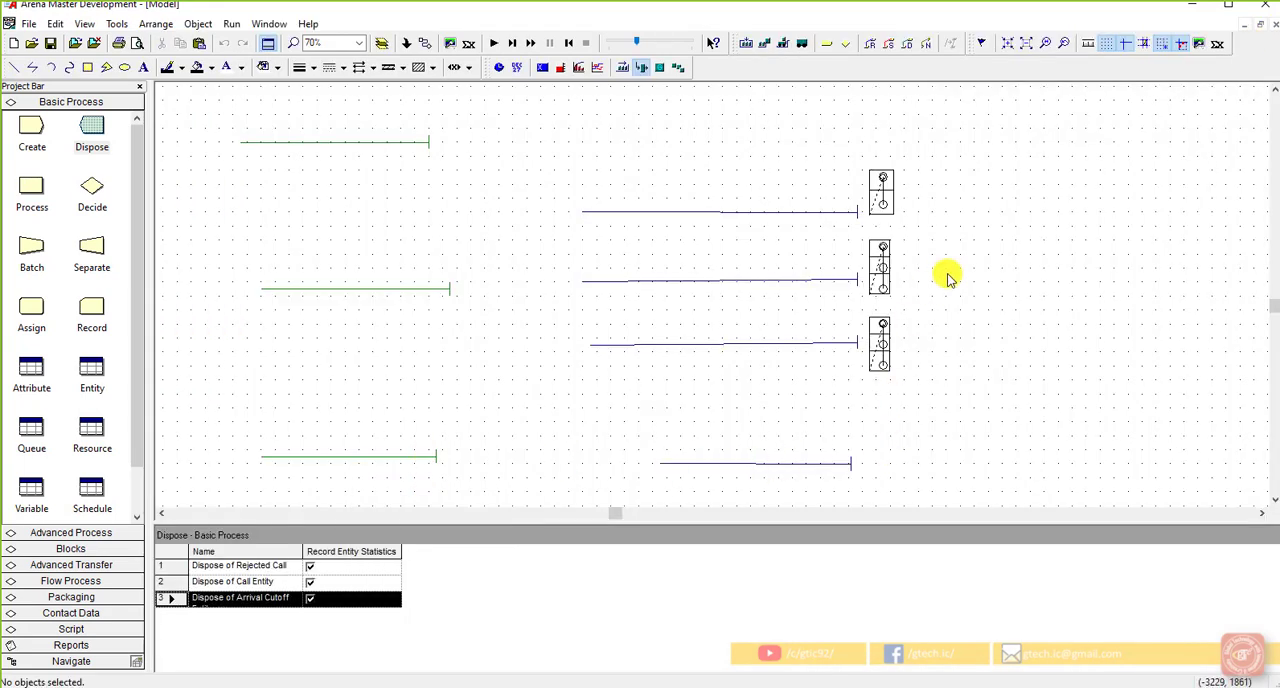
Step: Start a new resource picture for Sales and open its Idle picture for editing
{"action": "left_click", "coordinate": [644, 70]}
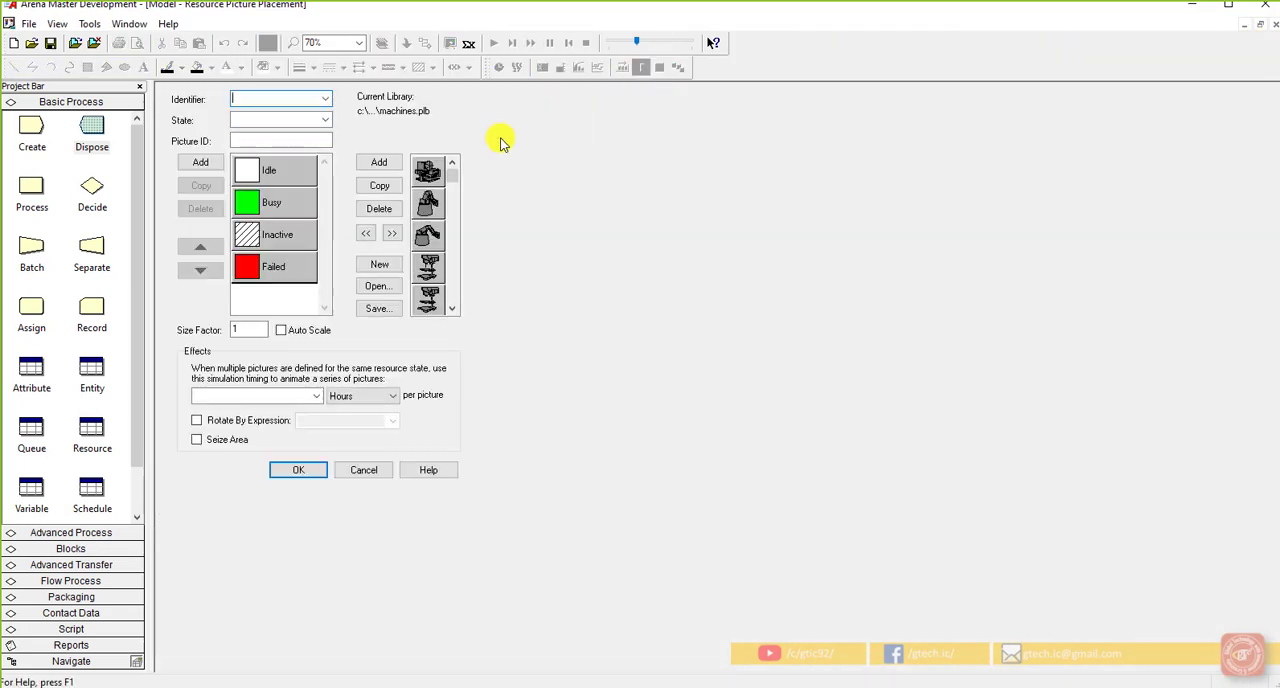
{"action": "left_click", "coordinate": [325, 100]}
{"action": "left_click", "coordinate": [300, 112]}
{"action": "double_click", "coordinate": [262, 169]}
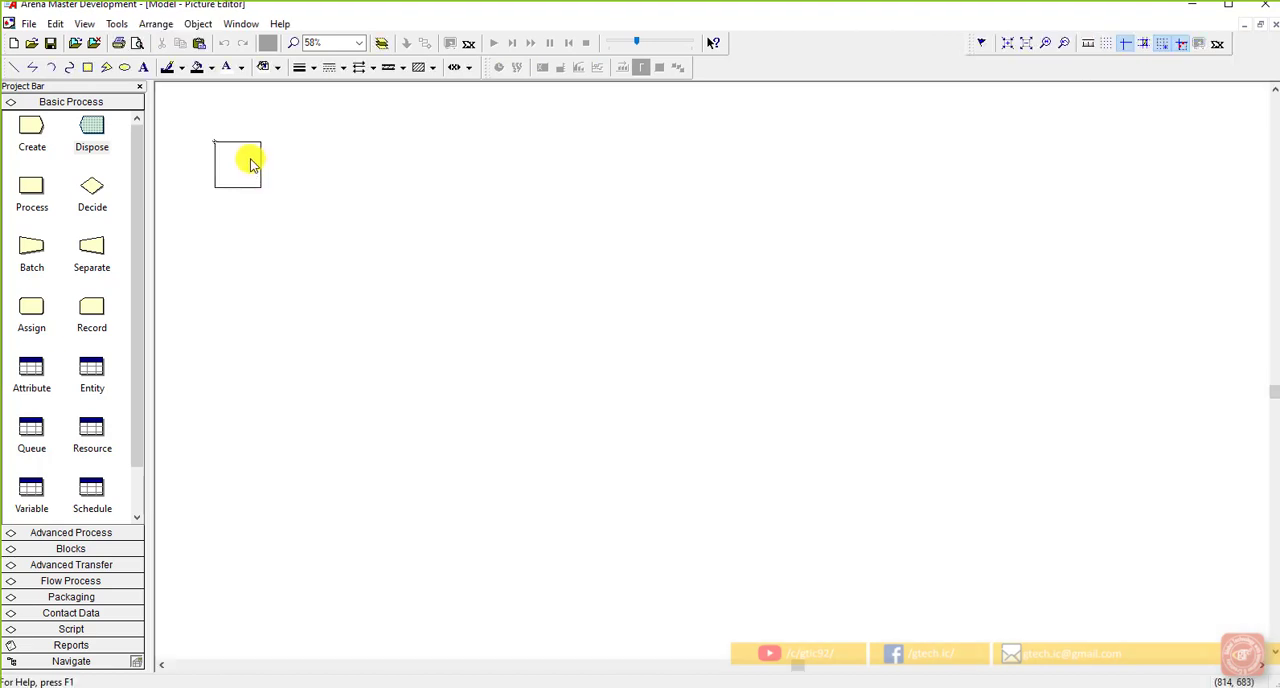
{"action": "left_click", "coordinate": [309, 197]}
{"action": "right_click", "coordinate": [310, 197]}
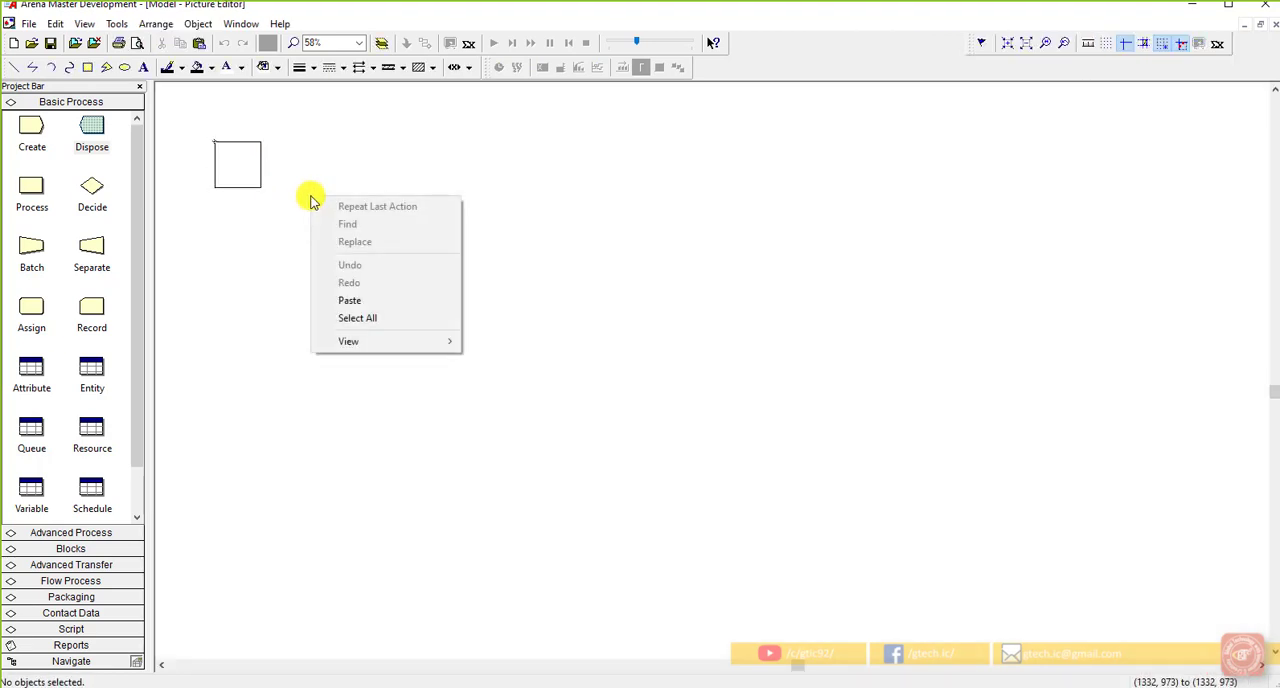
{"action": "left_click", "coordinate": [280, 218]}
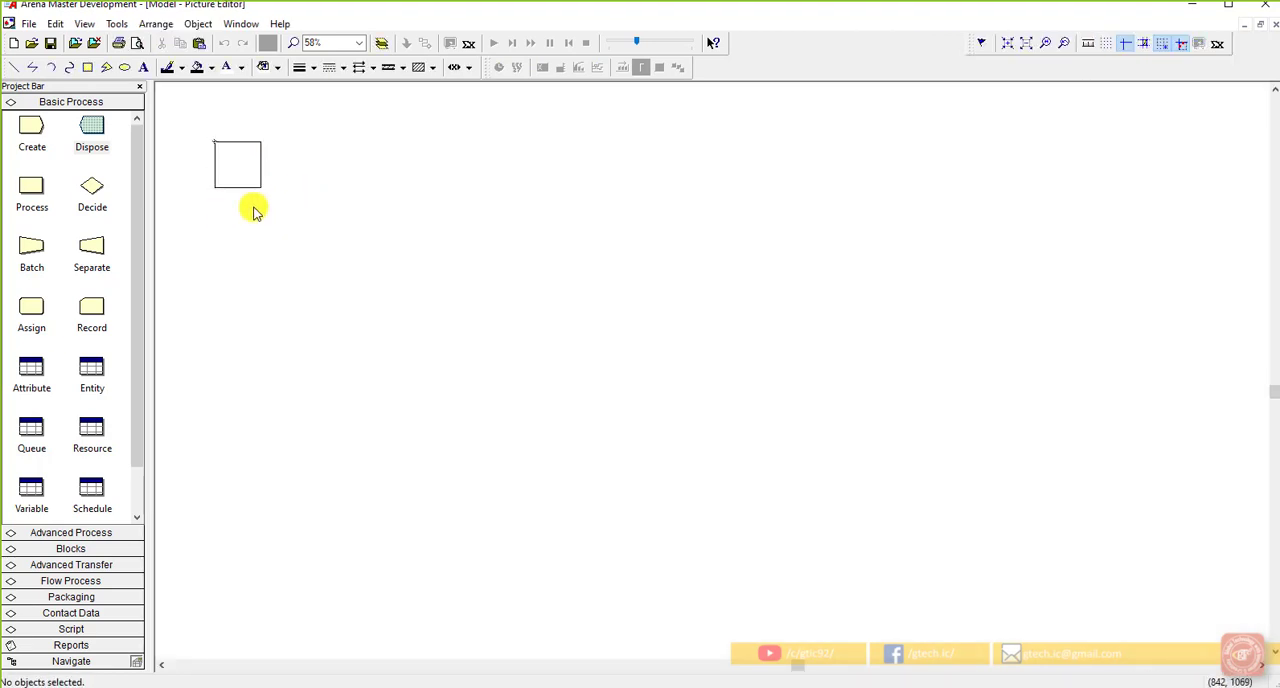
Step: Replace the default square in the Sales Idle picture with the copied three stacked squares
{"action": "right_click", "coordinate": [237, 189]}
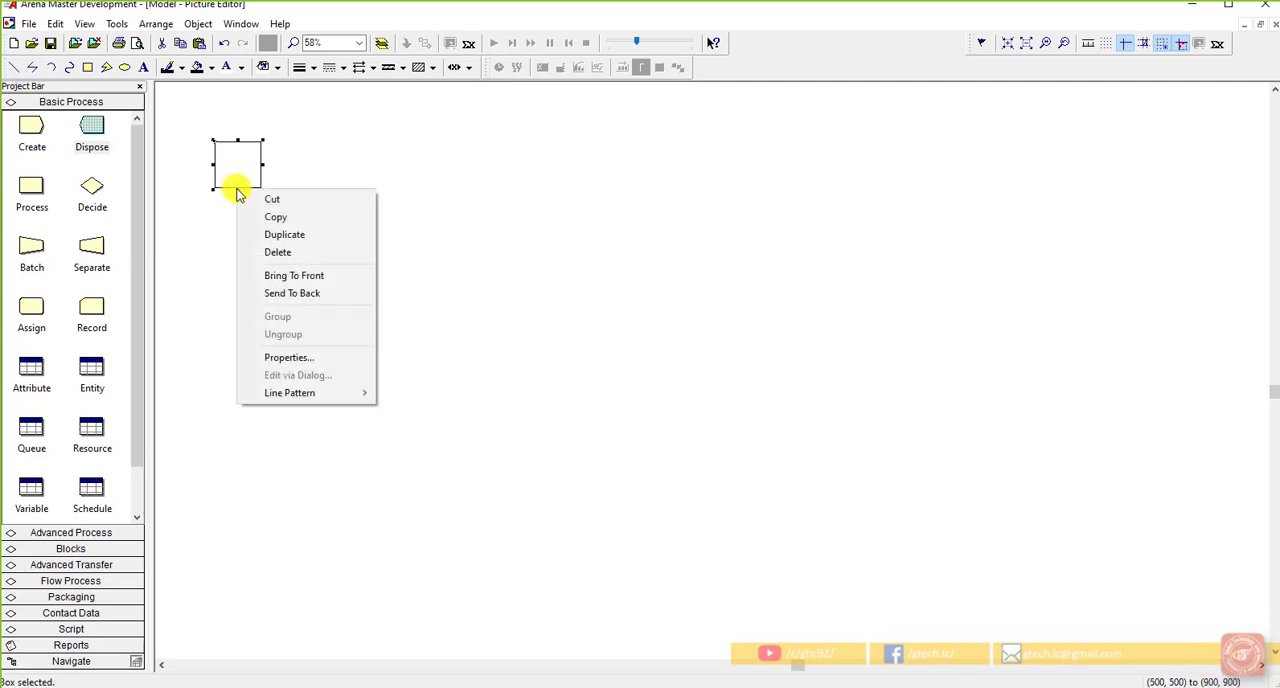
{"action": "left_click", "coordinate": [234, 190]}
{"action": "key", "text": "Delete"}
{"action": "left_click_drag", "start_coordinate": [308, 298], "coordinate": [224, 152]}
{"action": "left_click", "coordinate": [266, 171]}
{"action": "scroll", "coordinate": [198, 161], "scroll_direction": "up", "scroll_amount": 1}
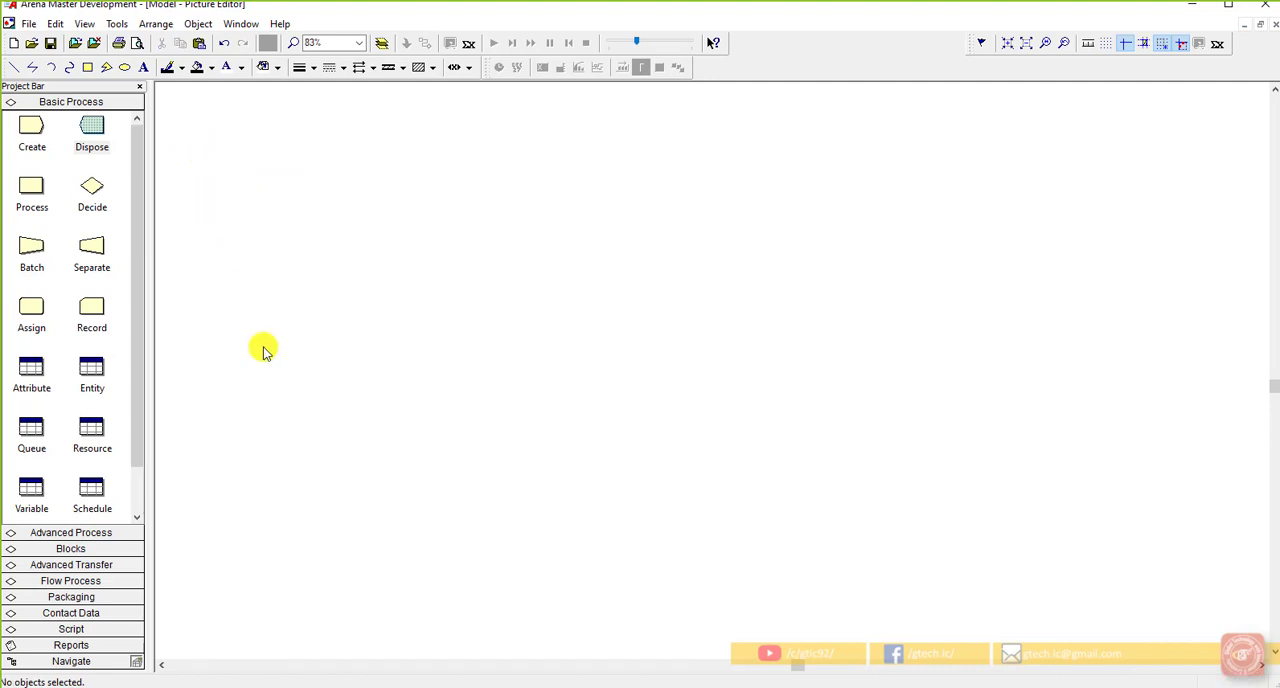
{"action": "left_click", "coordinate": [160, 666]}
{"action": "left_click", "coordinate": [160, 666]}
{"action": "scroll", "coordinate": [387, 282], "scroll_direction": "up", "scroll_amount": 3}
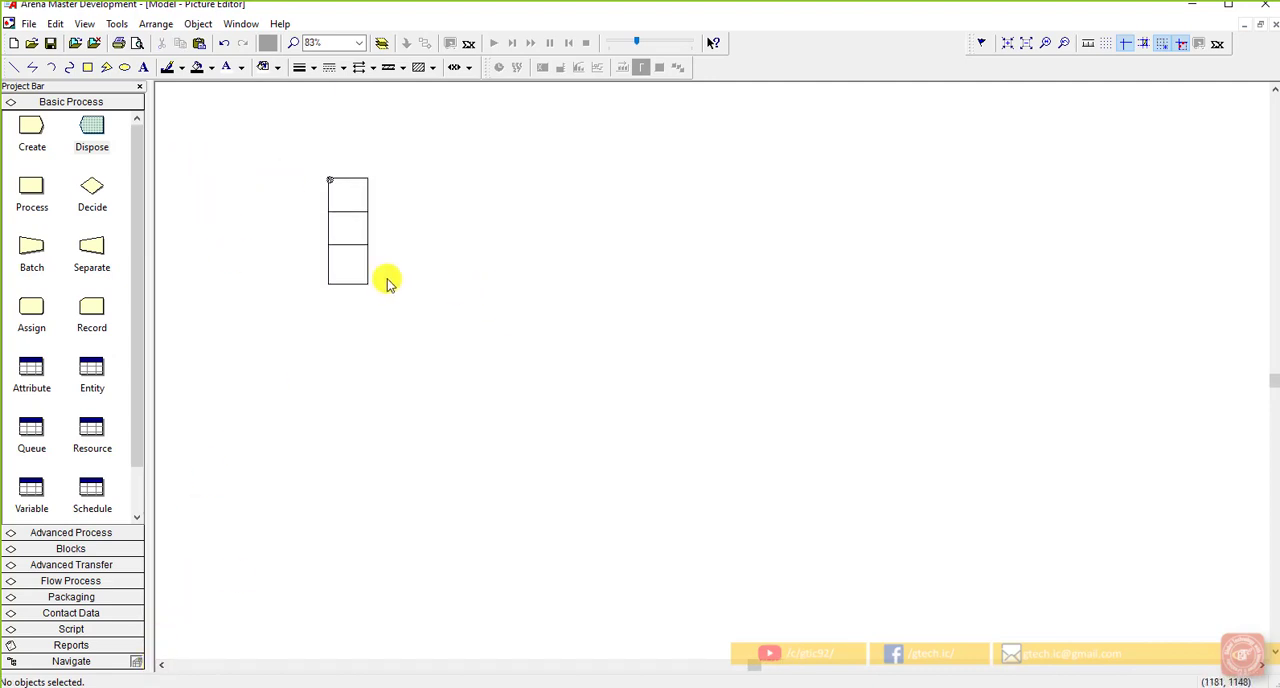
Step: Move the lowest square beside the uppermost one and display the grid in the picture editor
{"action": "left_click", "coordinate": [366, 325]}
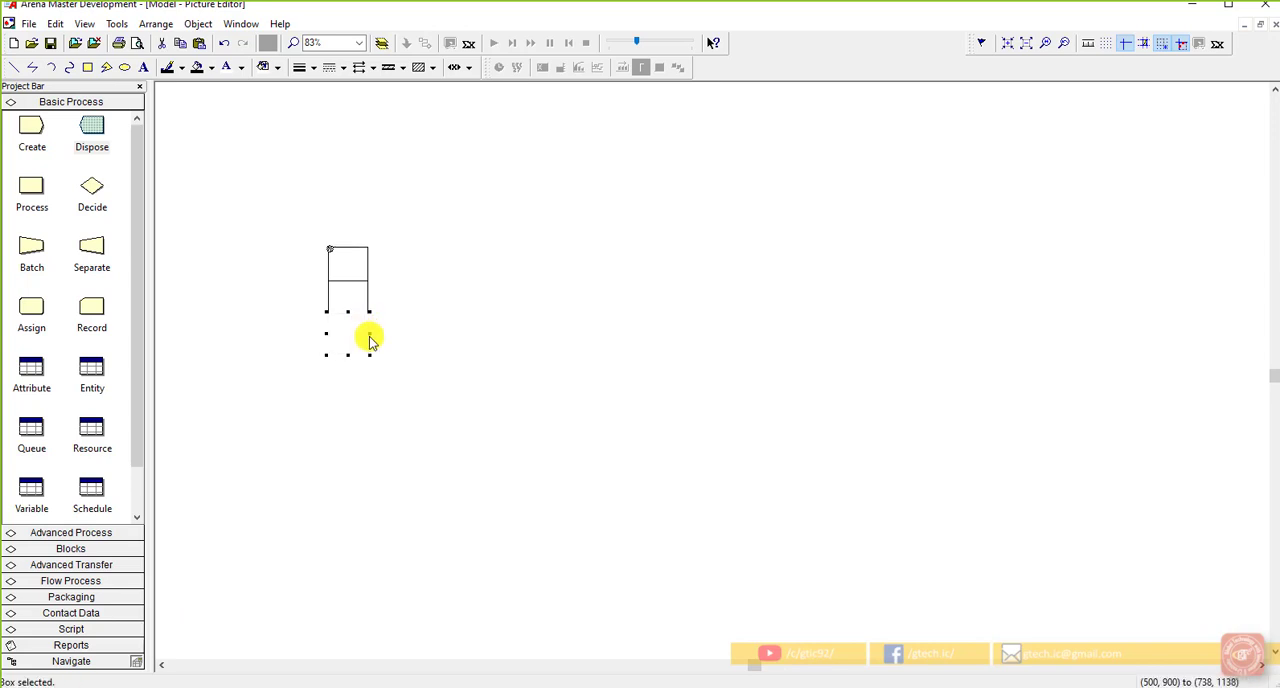
{"action": "left_click_drag", "start_coordinate": [370, 341], "coordinate": [409, 272]}
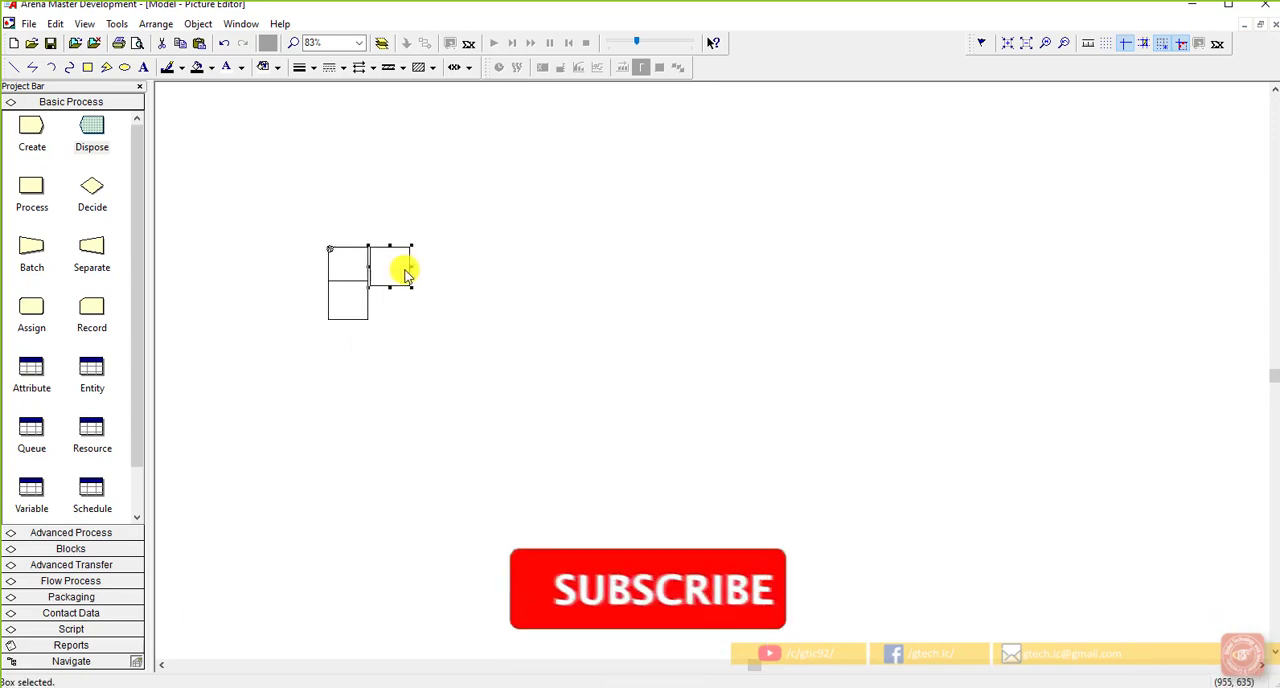
{"action": "left_click", "coordinate": [1110, 44]}
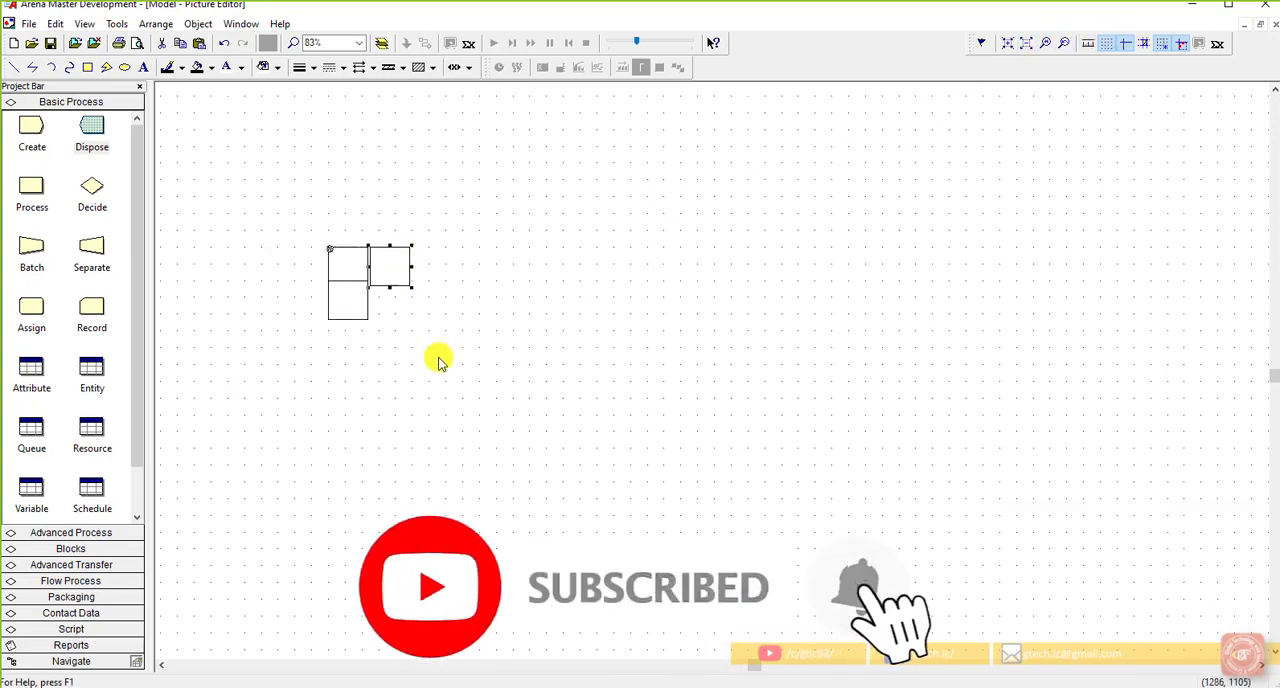
{"action": "scroll", "coordinate": [298, 244], "scroll_direction": "up", "scroll_amount": 2}
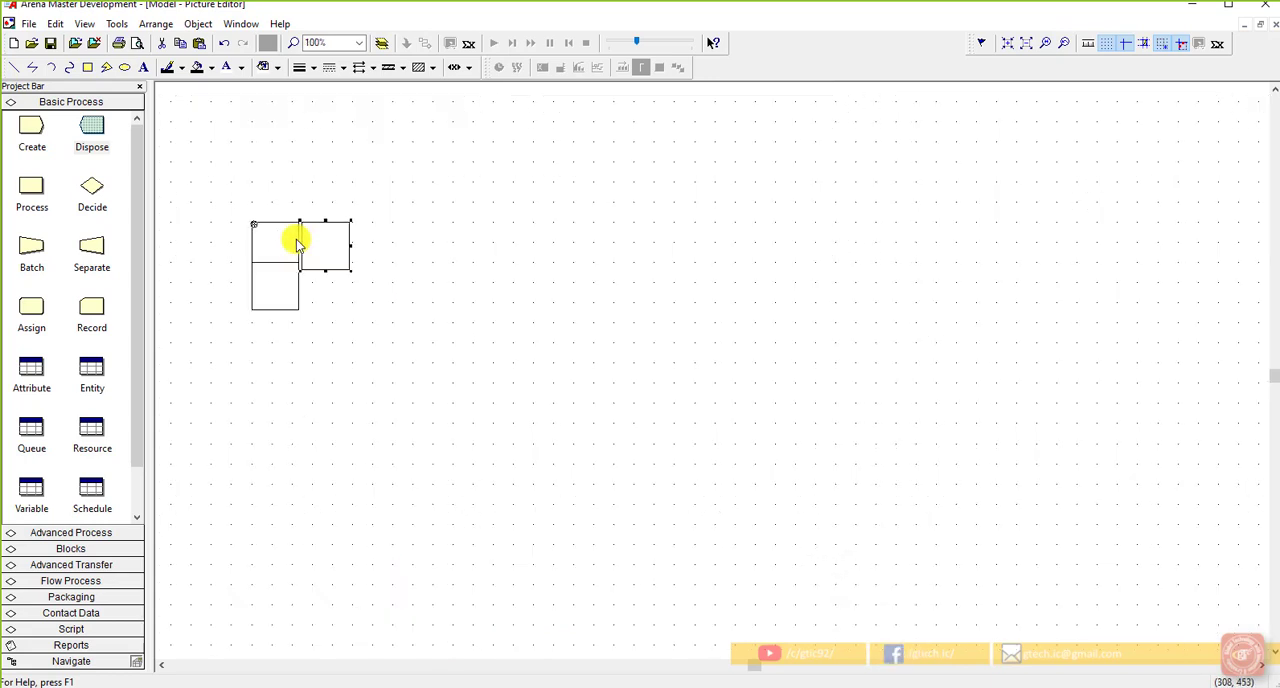
{"action": "left_click", "coordinate": [161, 664]}
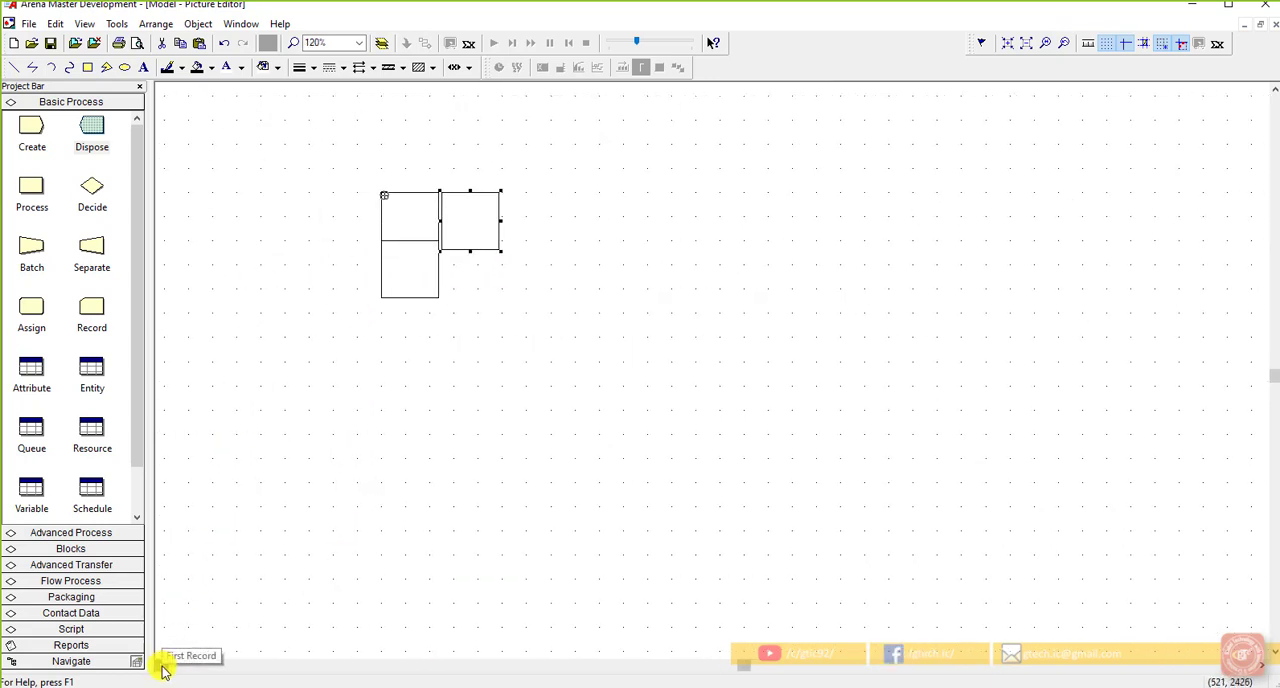
Step: Snap the squares to the grid and remove the separate third square, keeping the stacked pair
{"action": "left_click", "coordinate": [481, 254]}
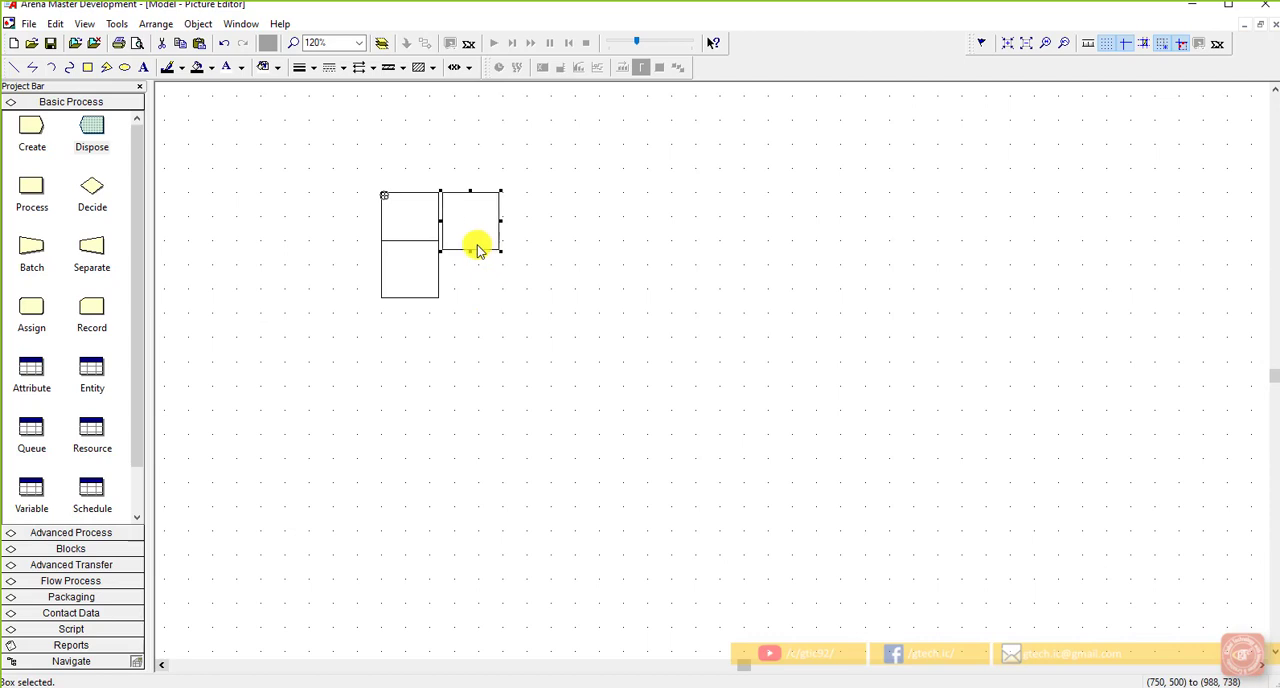
{"action": "left_click_drag", "start_coordinate": [478, 254], "coordinate": [469, 243]}
{"action": "left_click", "coordinate": [481, 303]}
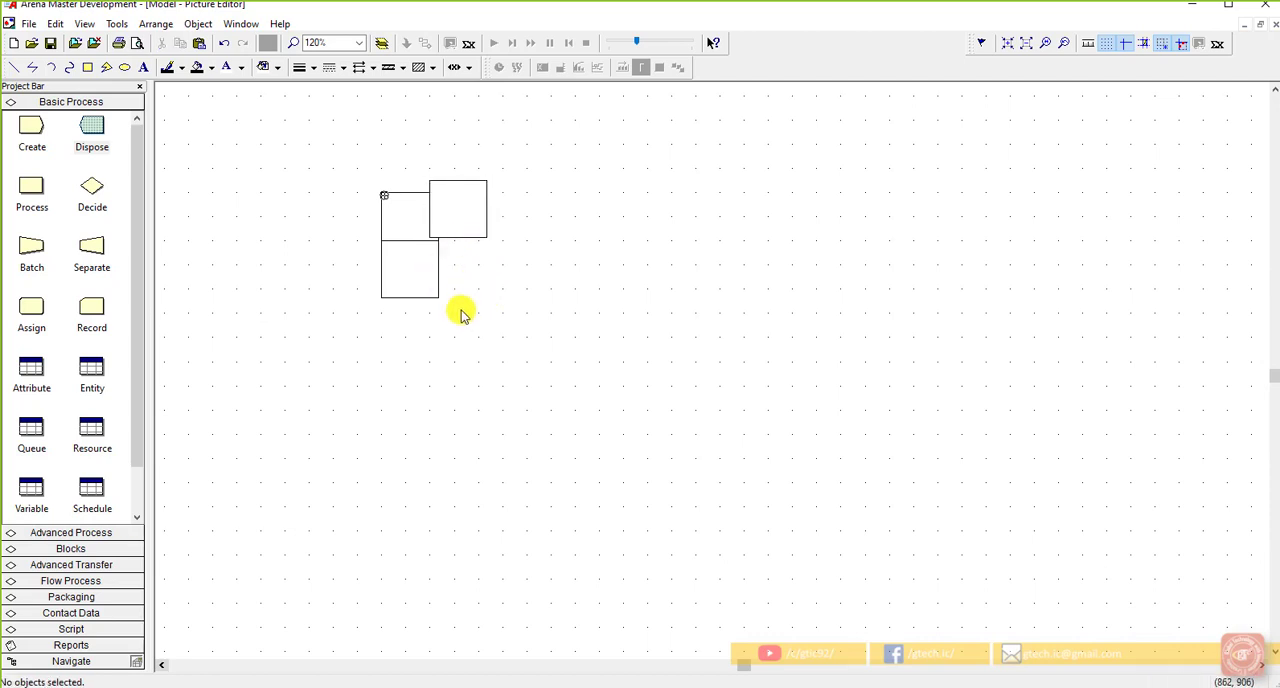
{"action": "left_click_drag", "start_coordinate": [448, 345], "coordinate": [417, 191]}
{"action": "left_click", "coordinate": [457, 300]}
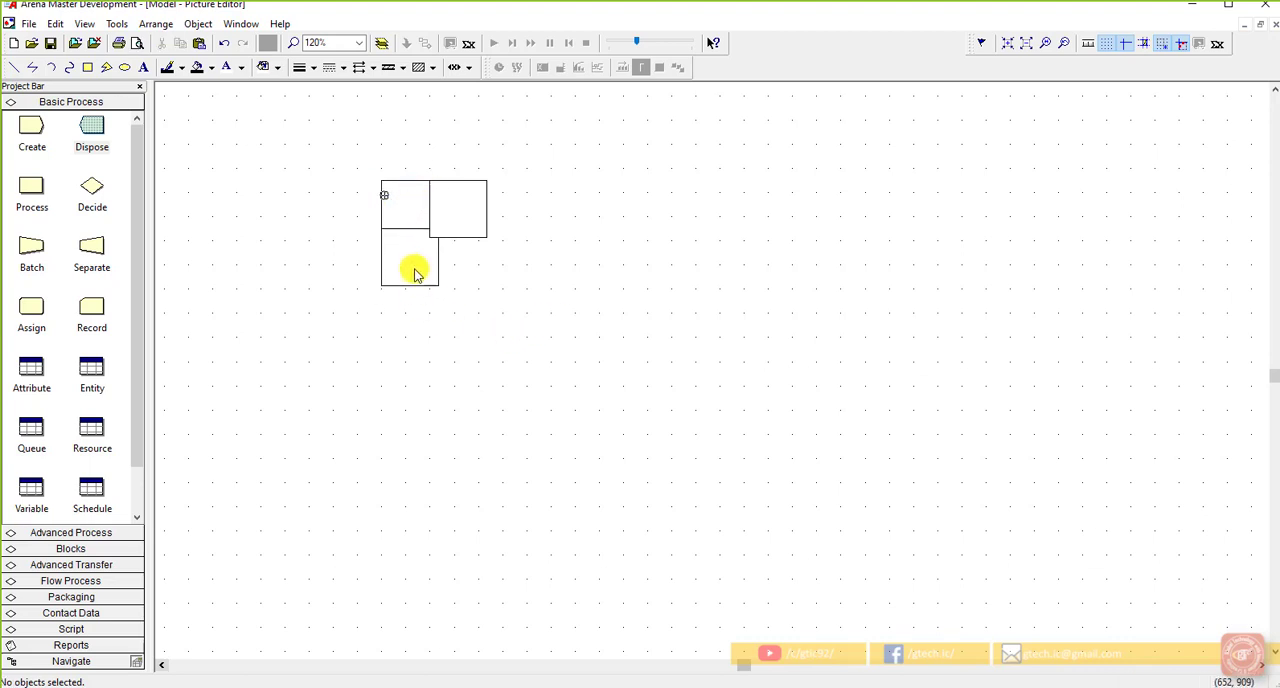
{"action": "left_click_drag", "start_coordinate": [450, 244], "coordinate": [455, 238]}
{"action": "left_click", "coordinate": [461, 247]}
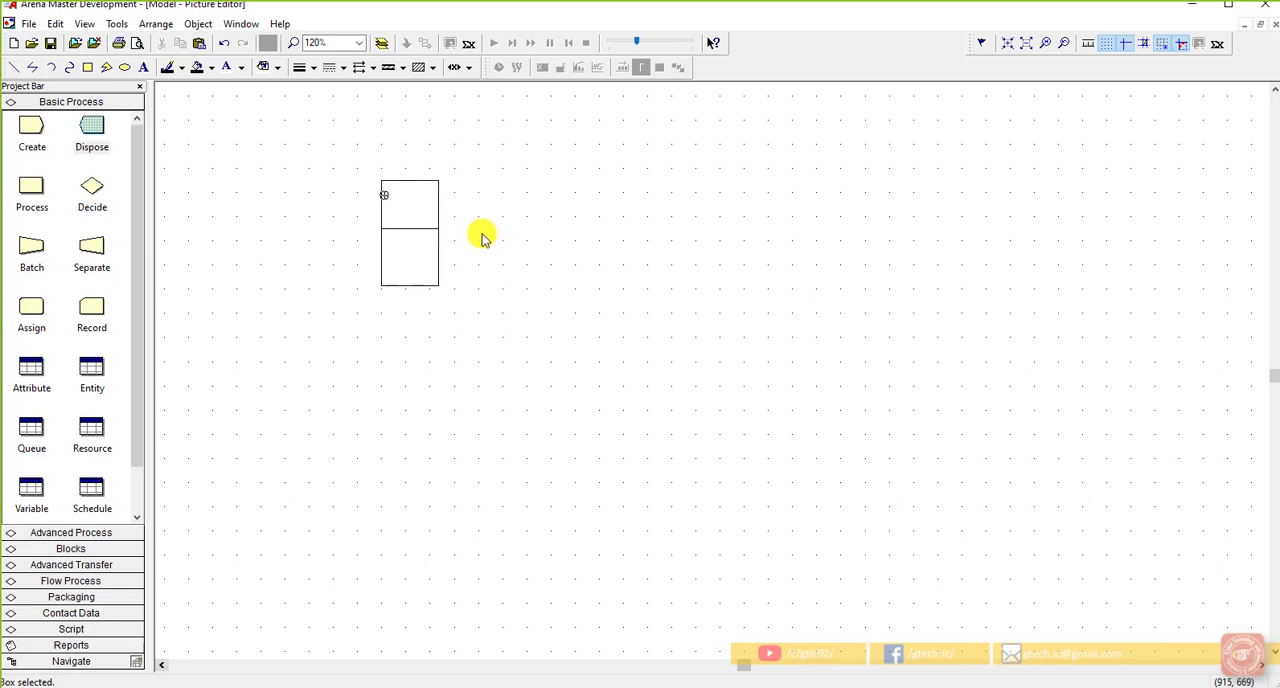
Step: Copy the stacked pair of squares and paste it beside the original pair
{"action": "left_click", "coordinate": [395, 193]}
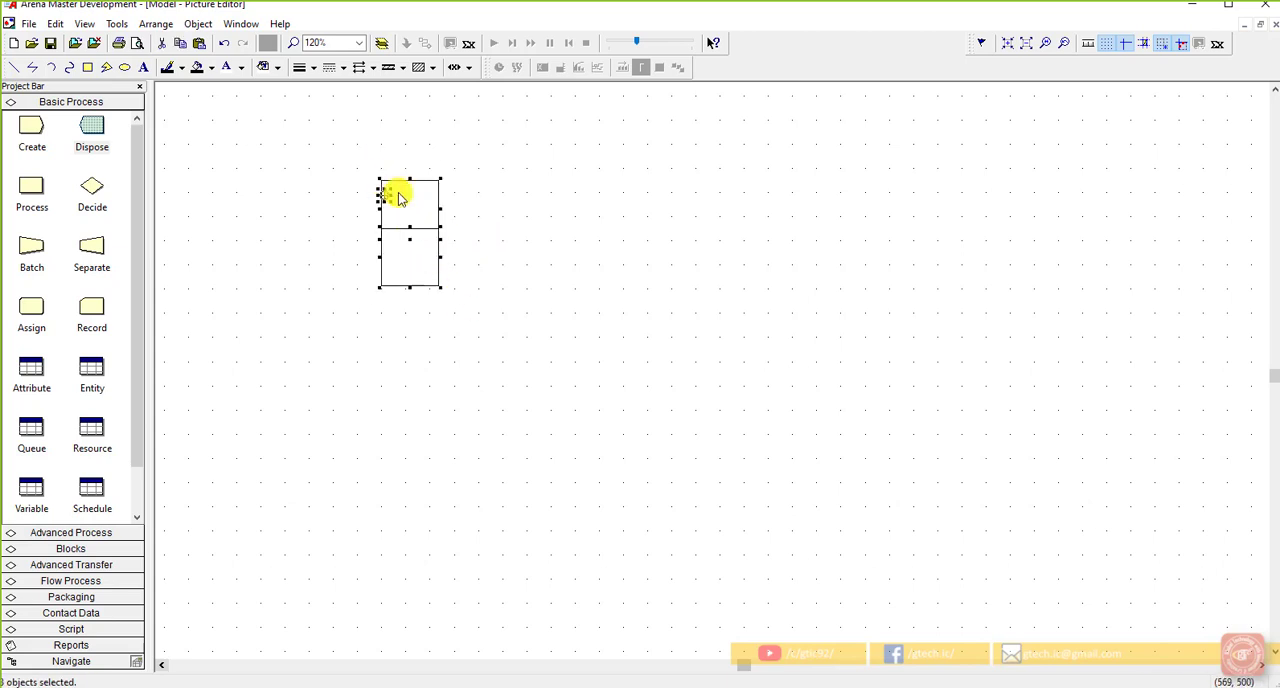
{"action": "left_click", "coordinate": [478, 225]}
{"action": "key", "text": "ctrl+v"}
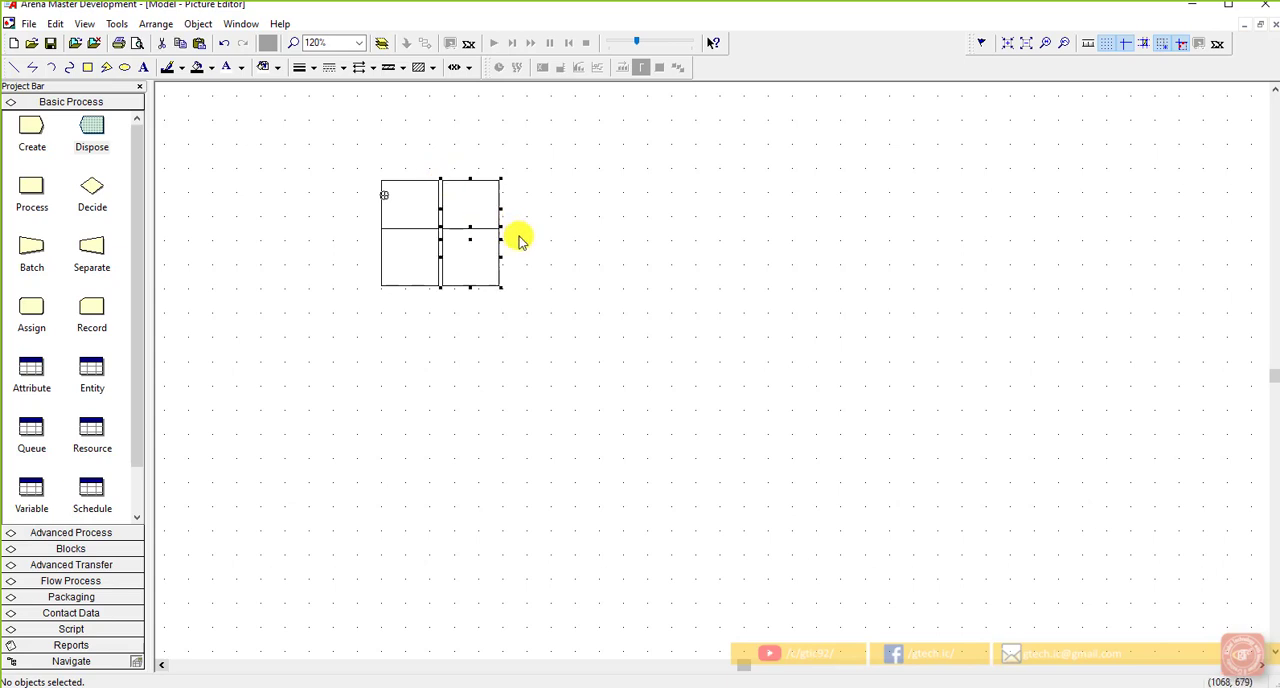
Step: Join the pasted pair to the original as a two-by-two block, copy the block and close the Idle picture
{"action": "left_click_drag", "start_coordinate": [533, 304], "coordinate": [425, 175]}
{"action": "scroll", "coordinate": [390, 183], "scroll_direction": "up", "scroll_amount": 2}
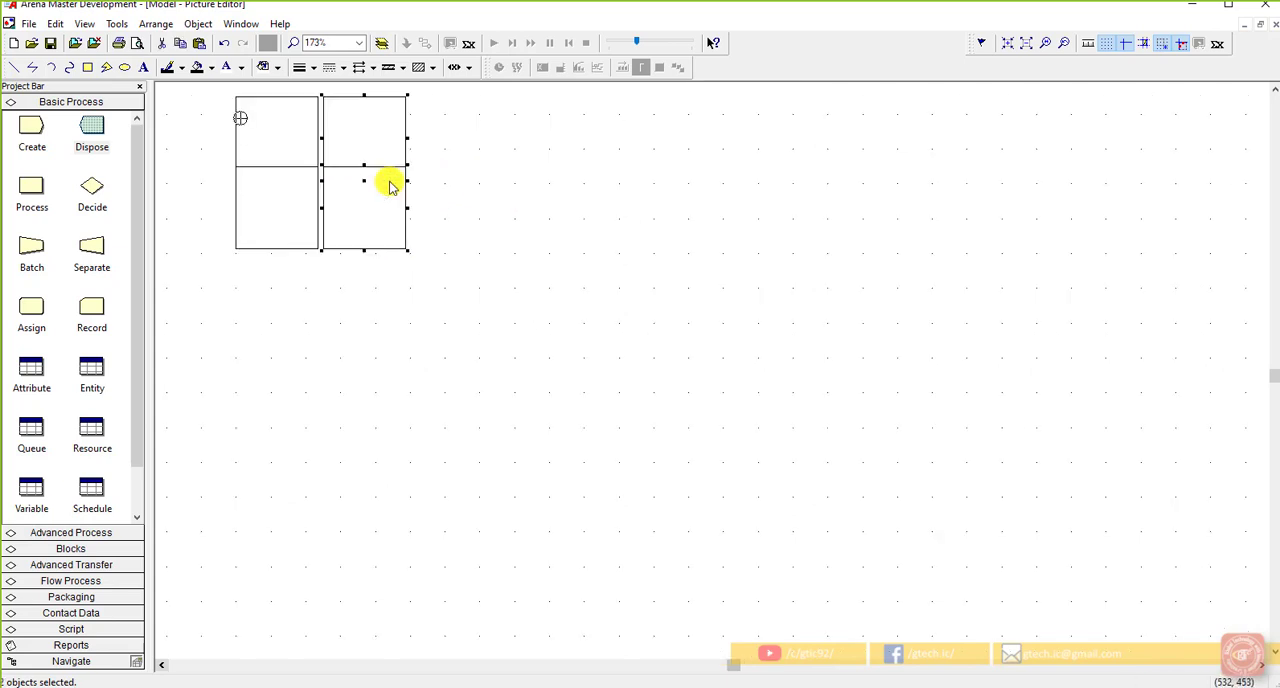
{"action": "left_click_drag", "start_coordinate": [354, 252], "coordinate": [340, 252]}
{"action": "left_click", "coordinate": [340, 256]}
{"action": "scroll", "coordinate": [378, 295], "scroll_direction": "down", "scroll_amount": 5}
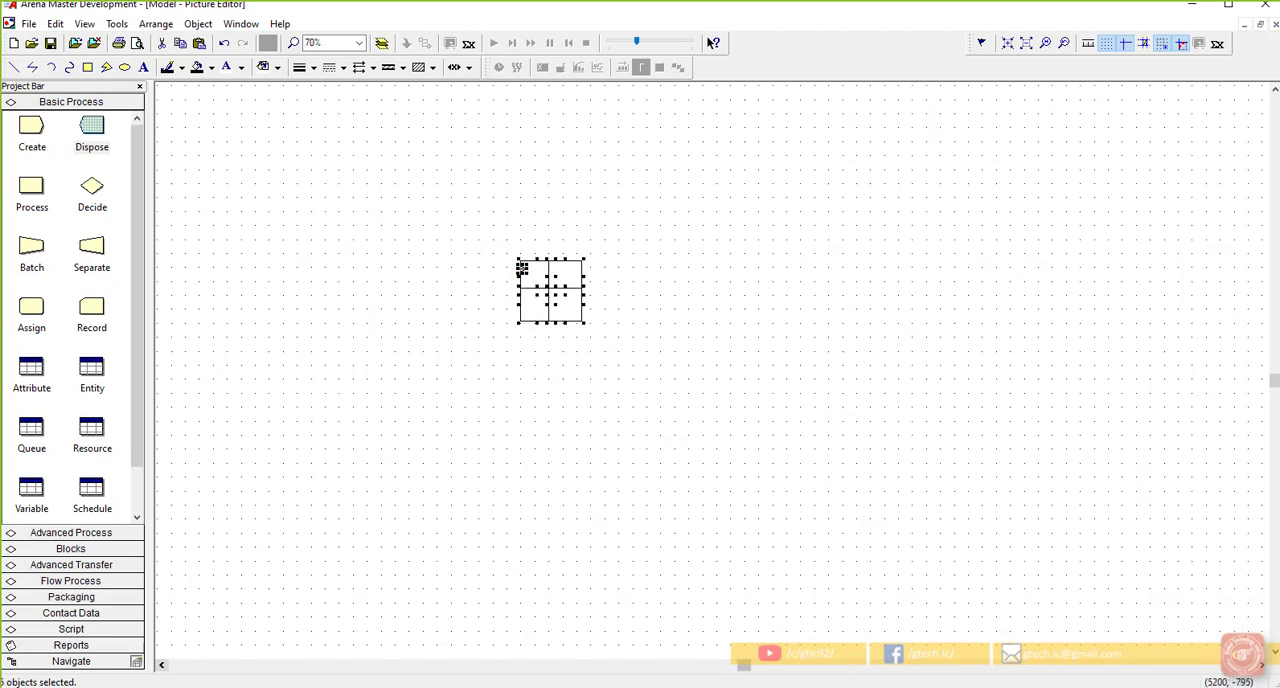
{"action": "left_click", "coordinate": [1262, 23]}
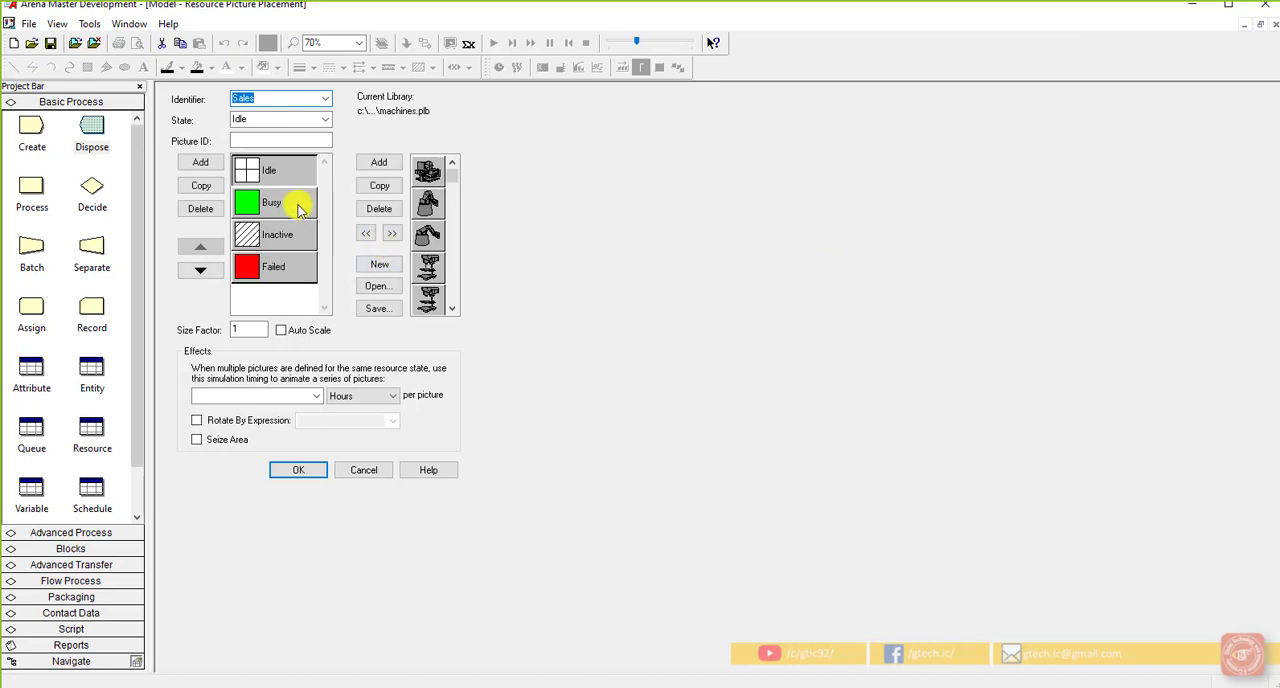
Step: Replace the green square in the Sales Busy picture with the copied two-by-two block of squares
{"action": "double_click", "coordinate": [299, 203]}
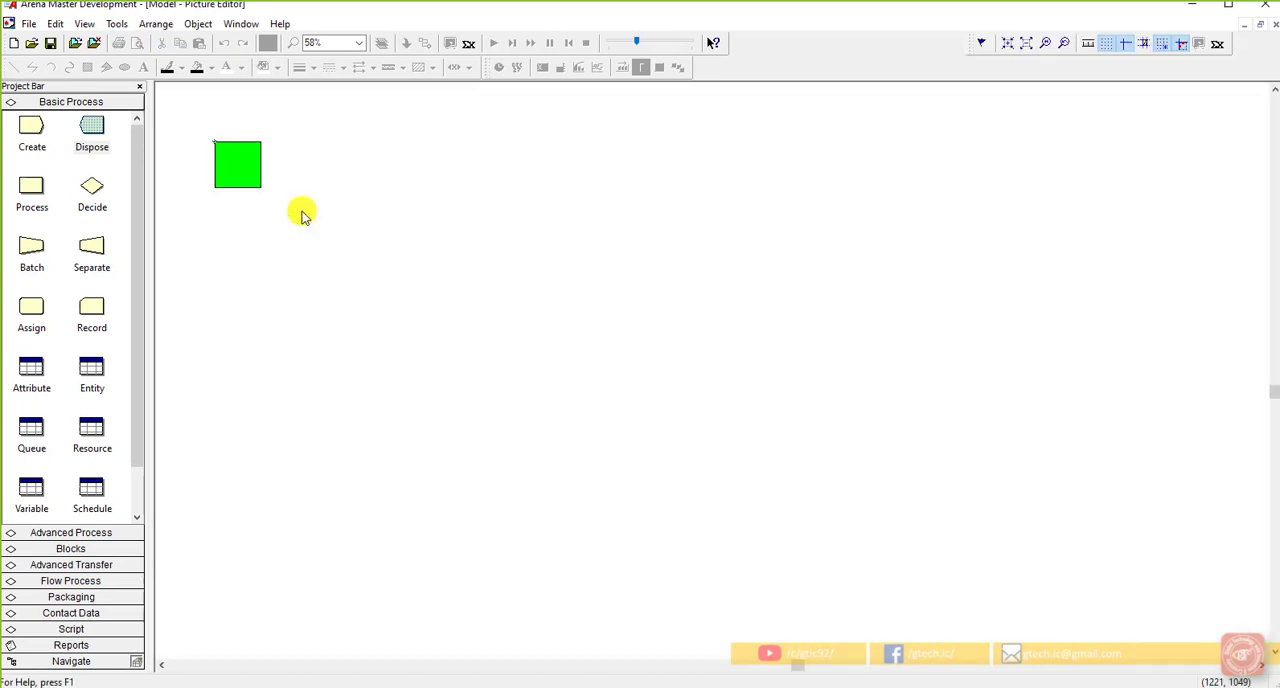
{"action": "left_click", "coordinate": [250, 150]}
{"action": "key", "text": "Delete"}
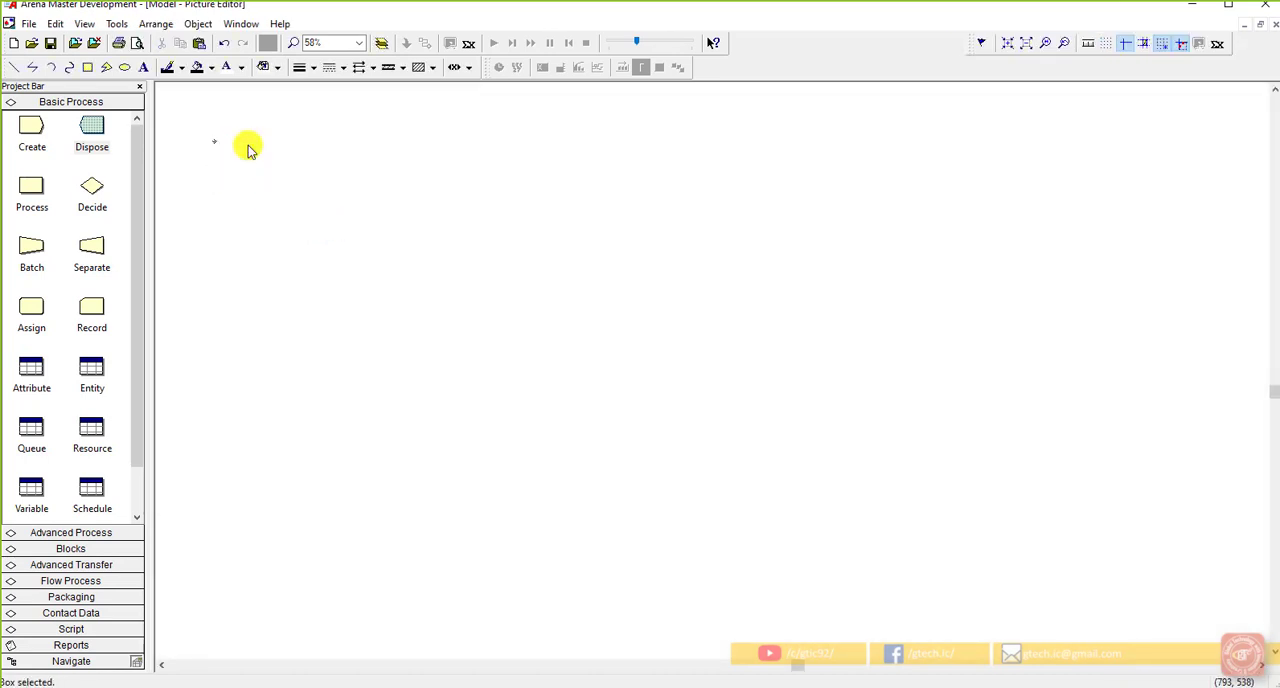
{"action": "left_click", "coordinate": [218, 137]}
{"action": "left_click", "coordinate": [363, 189]}
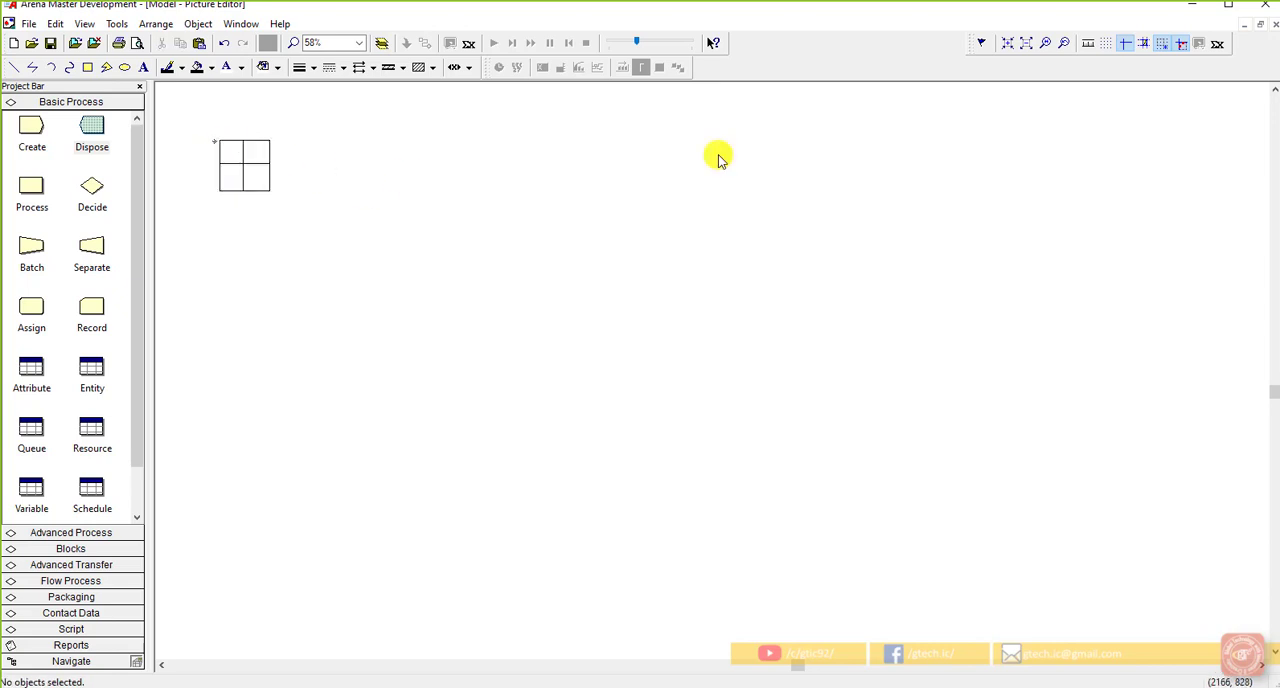
Step: Accept the Sales pictures, place the resource at the end of the lowest queue and enlarge it
{"action": "left_click", "coordinate": [1273, 28]}
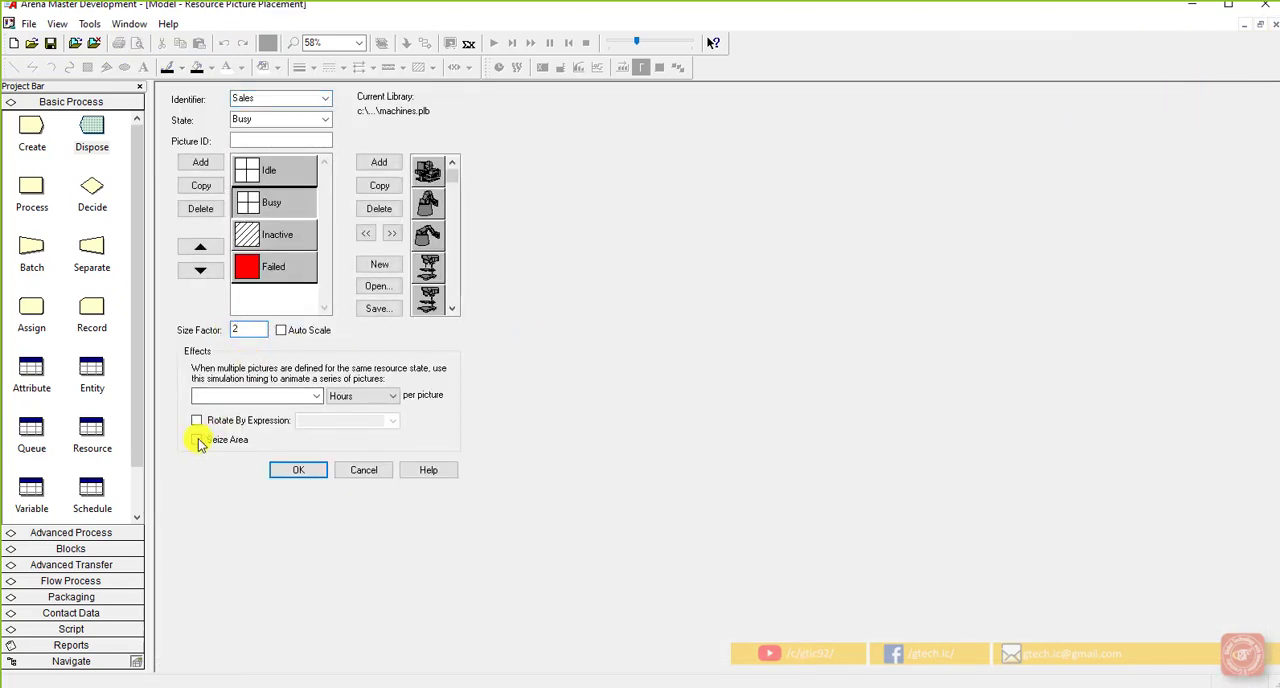
{"action": "left_click", "coordinate": [308, 479]}
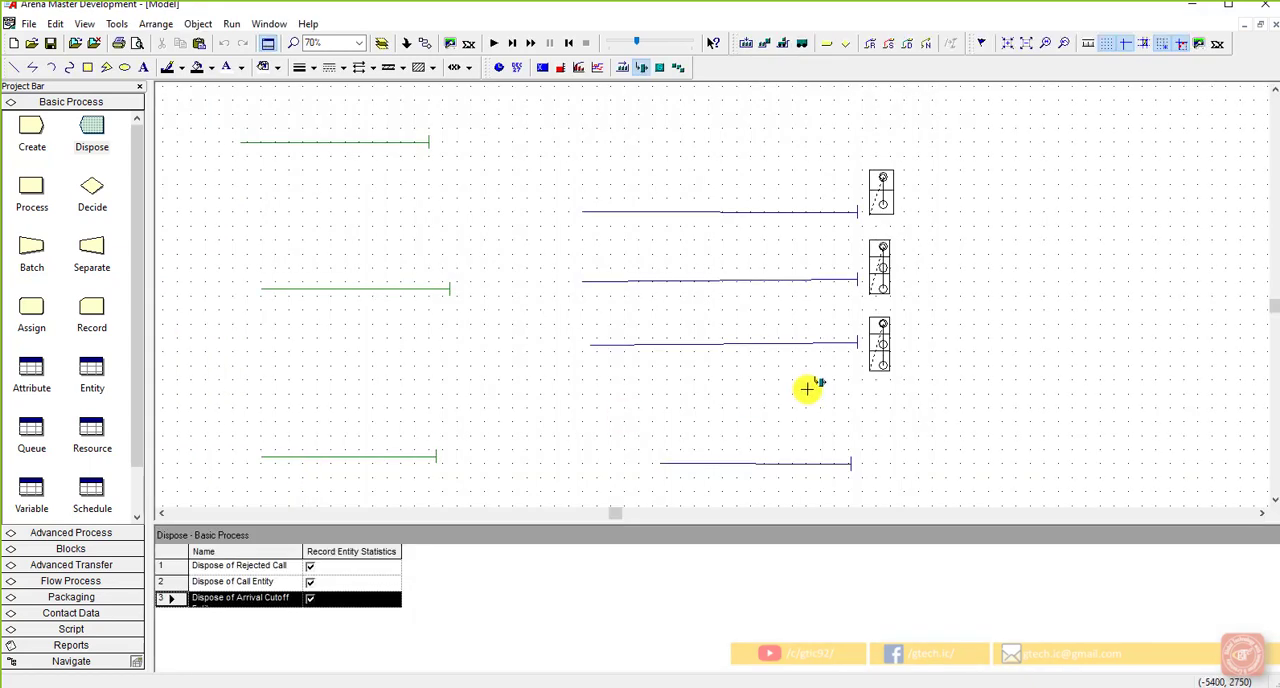
{"action": "left_click", "coordinate": [868, 441]}
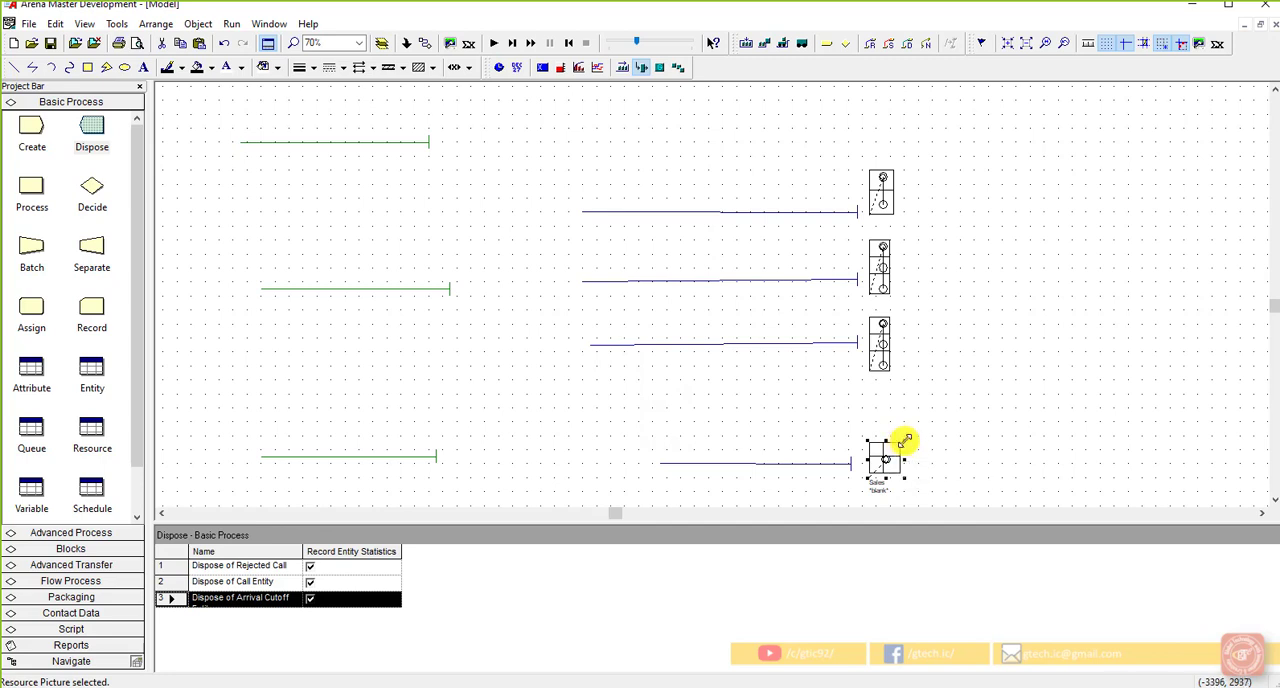
{"action": "left_click_drag", "start_coordinate": [918, 429], "coordinate": [907, 466]}
Step: Extend the Sales seize area to four points, keeping the Point type
{"action": "double_click", "coordinate": [885, 467]}
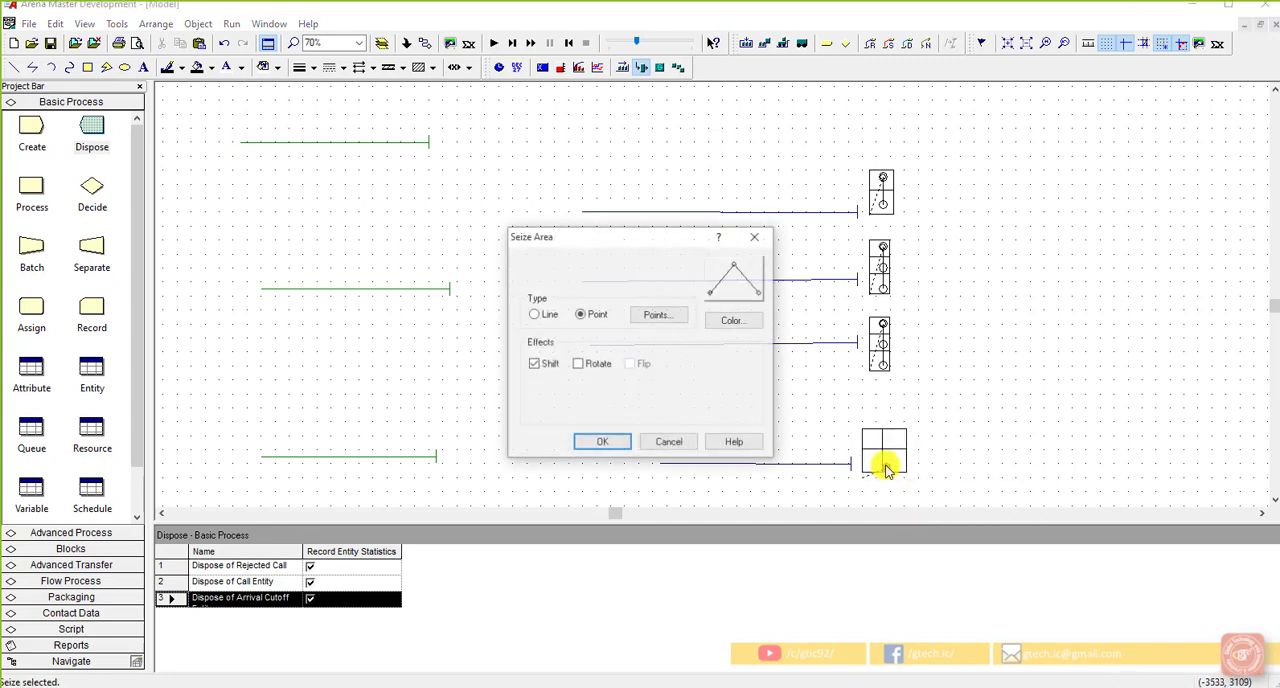
{"action": "left_click", "coordinate": [650, 316]}
{"action": "left_click", "coordinate": [613, 326]}
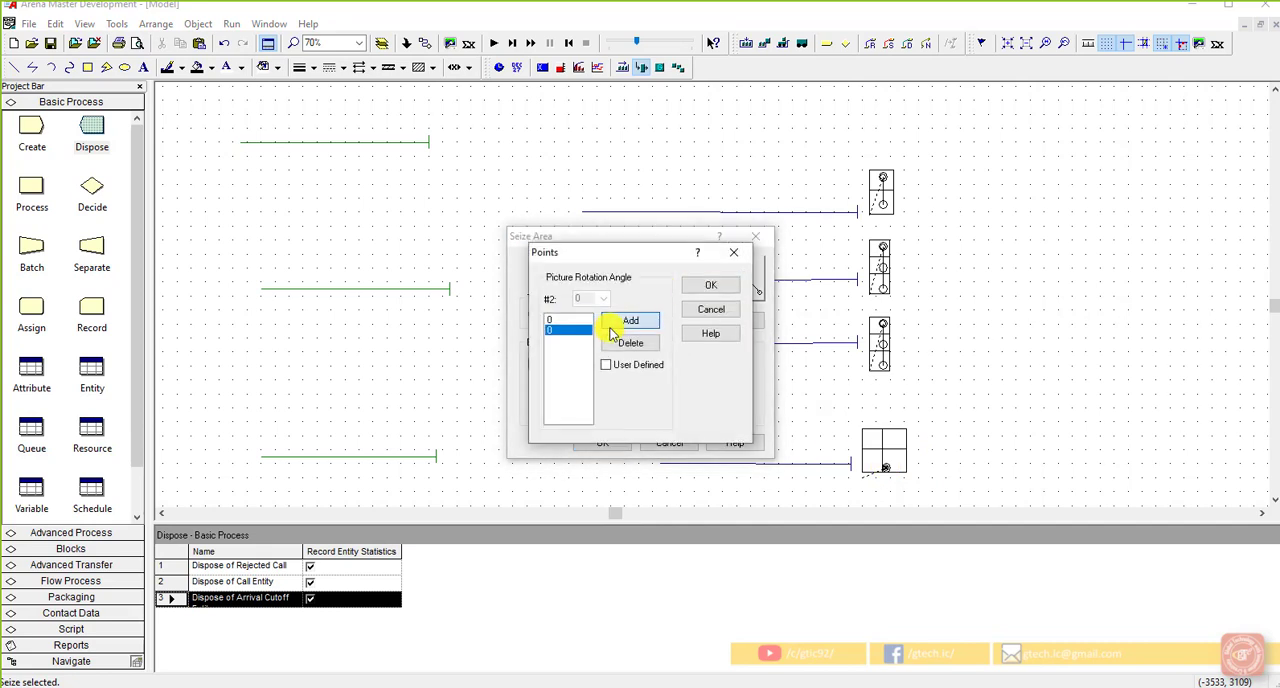
{"action": "left_click", "coordinate": [695, 287]}
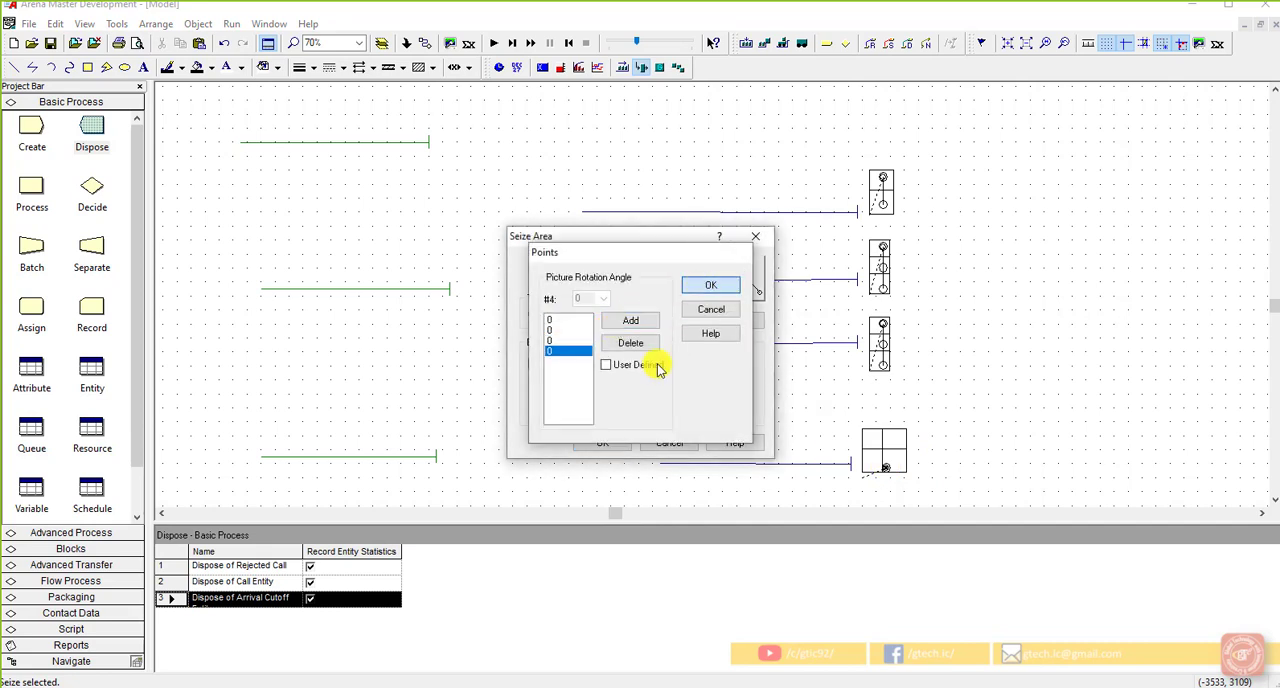
{"action": "left_click", "coordinate": [605, 440]}
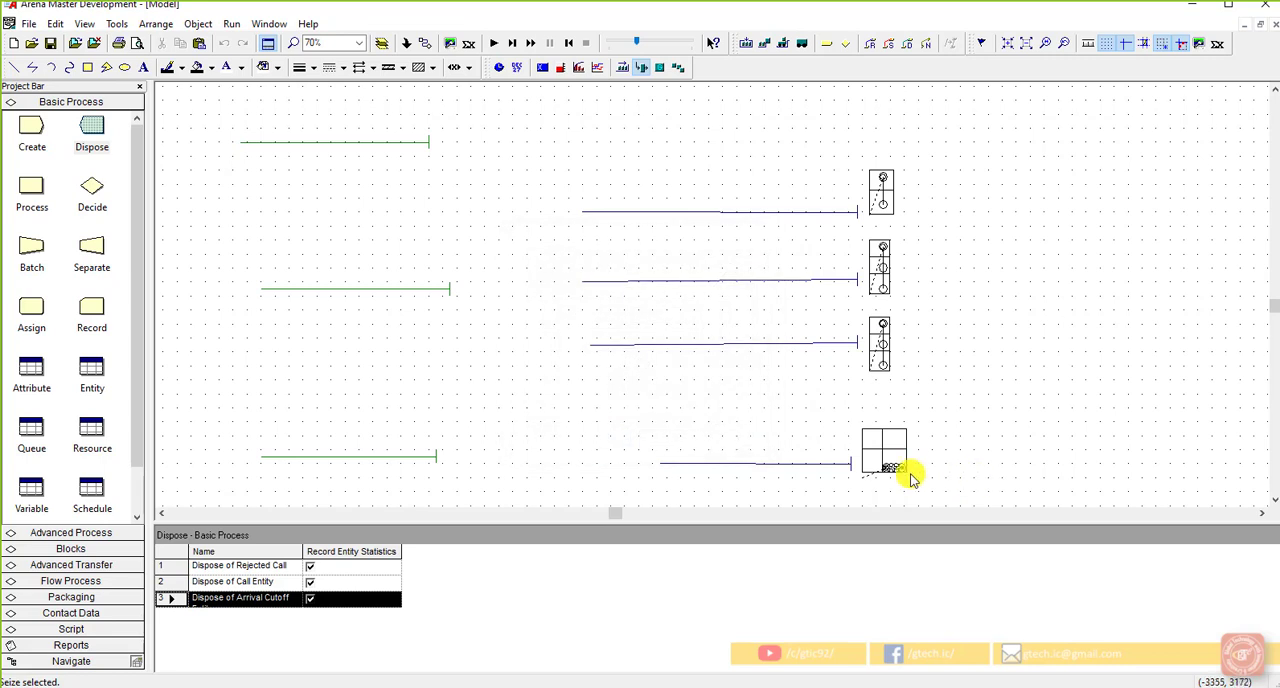
Step: Move the first two Sales seize points into the two upper squares of the resource picture
{"action": "scroll", "coordinate": [908, 477], "scroll_direction": "up", "scroll_amount": 3}
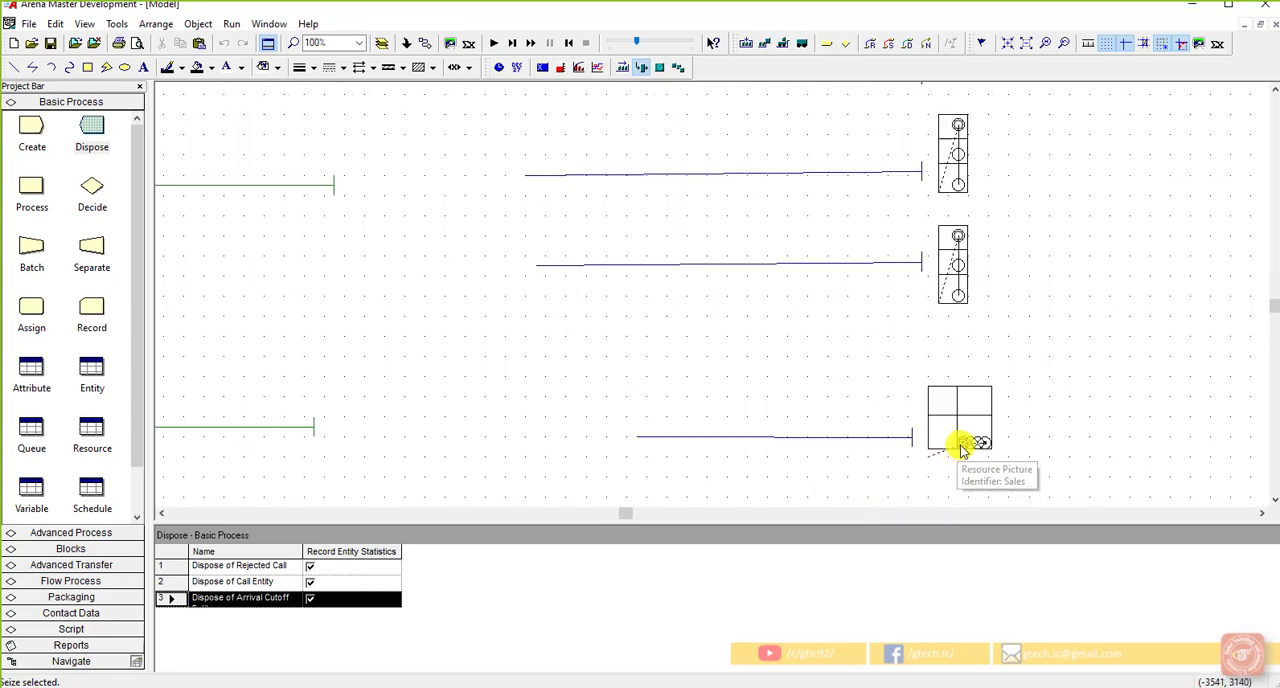
{"action": "left_click_drag", "start_coordinate": [960, 443], "coordinate": [948, 397]}
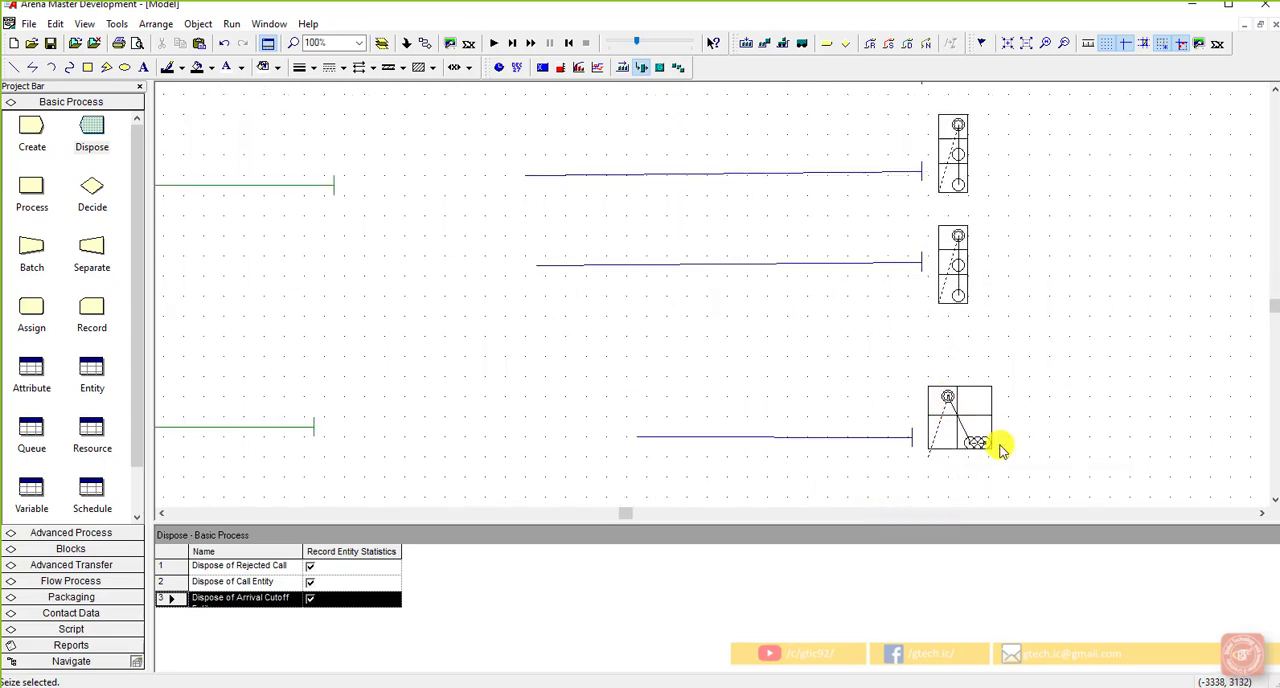
{"action": "left_click", "coordinate": [970, 442]}
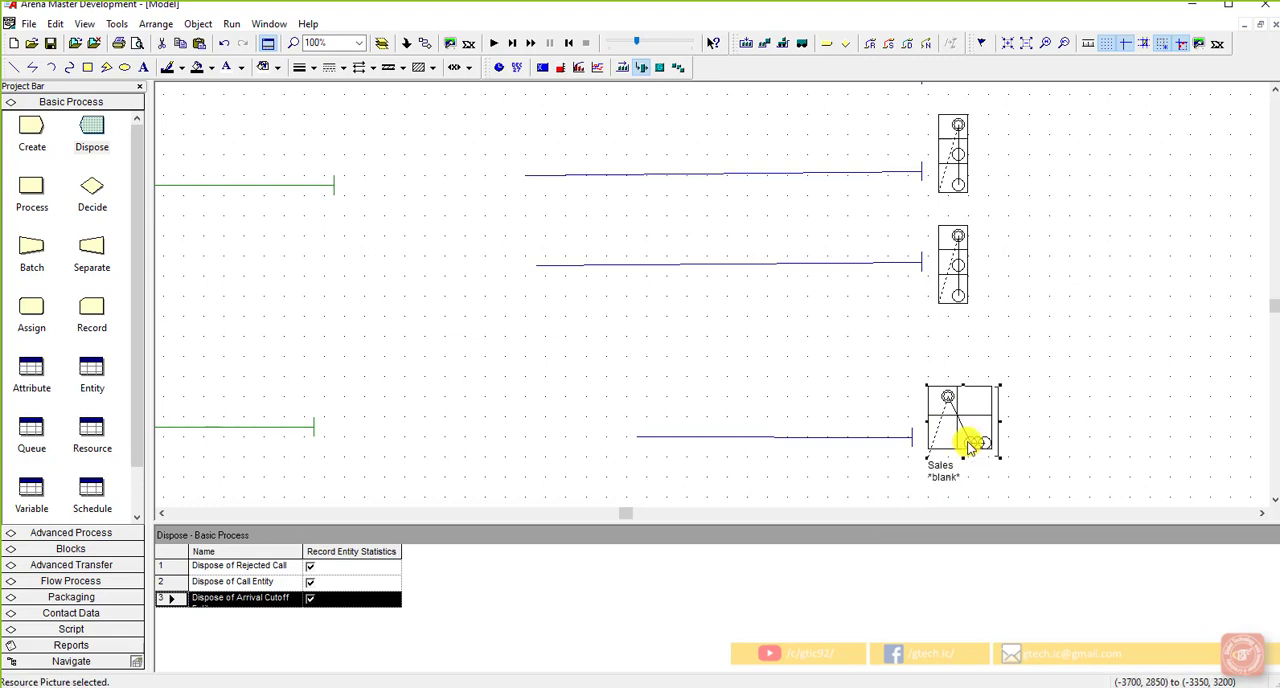
{"action": "left_click", "coordinate": [980, 457]}
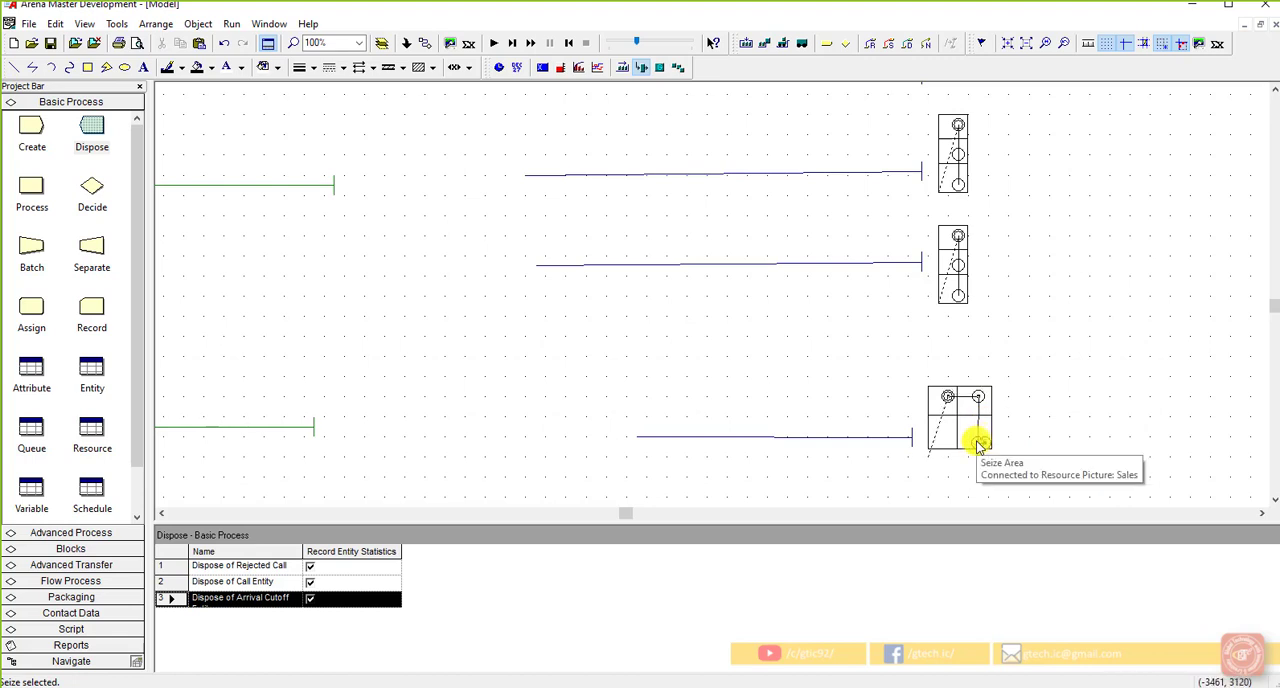
{"action": "left_click_drag", "start_coordinate": [978, 443], "coordinate": [966, 445]}
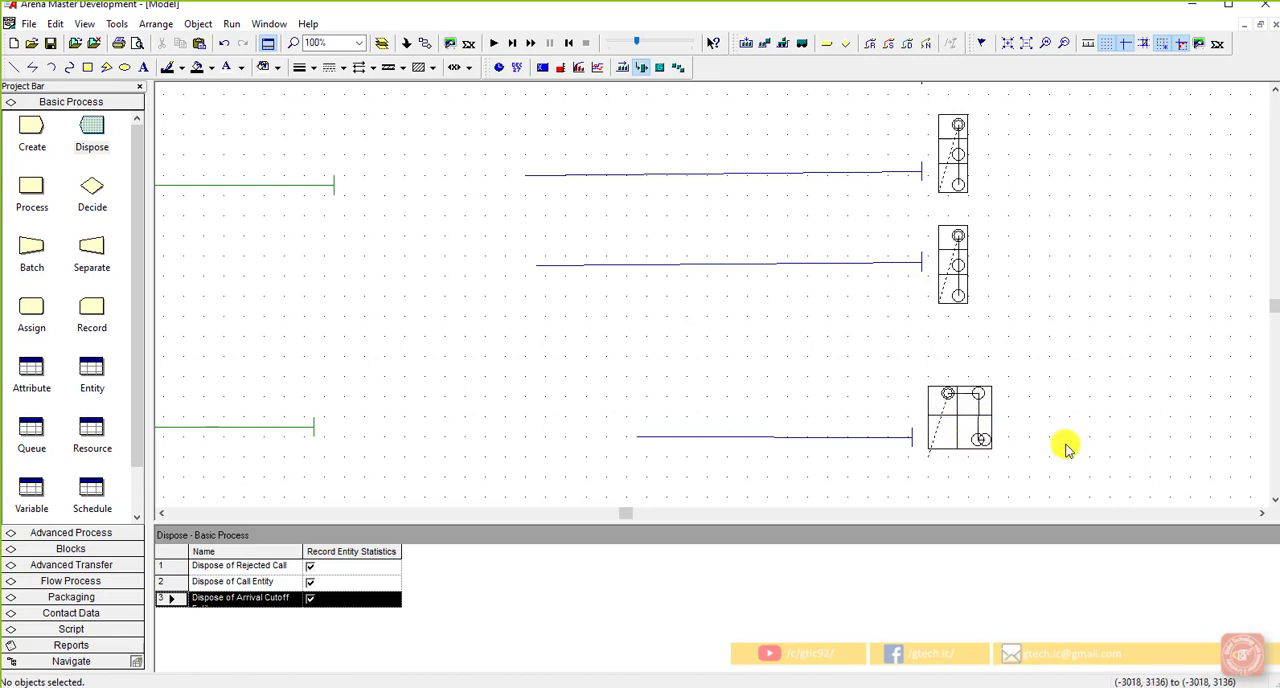
{"action": "left_click", "coordinate": [984, 442]}
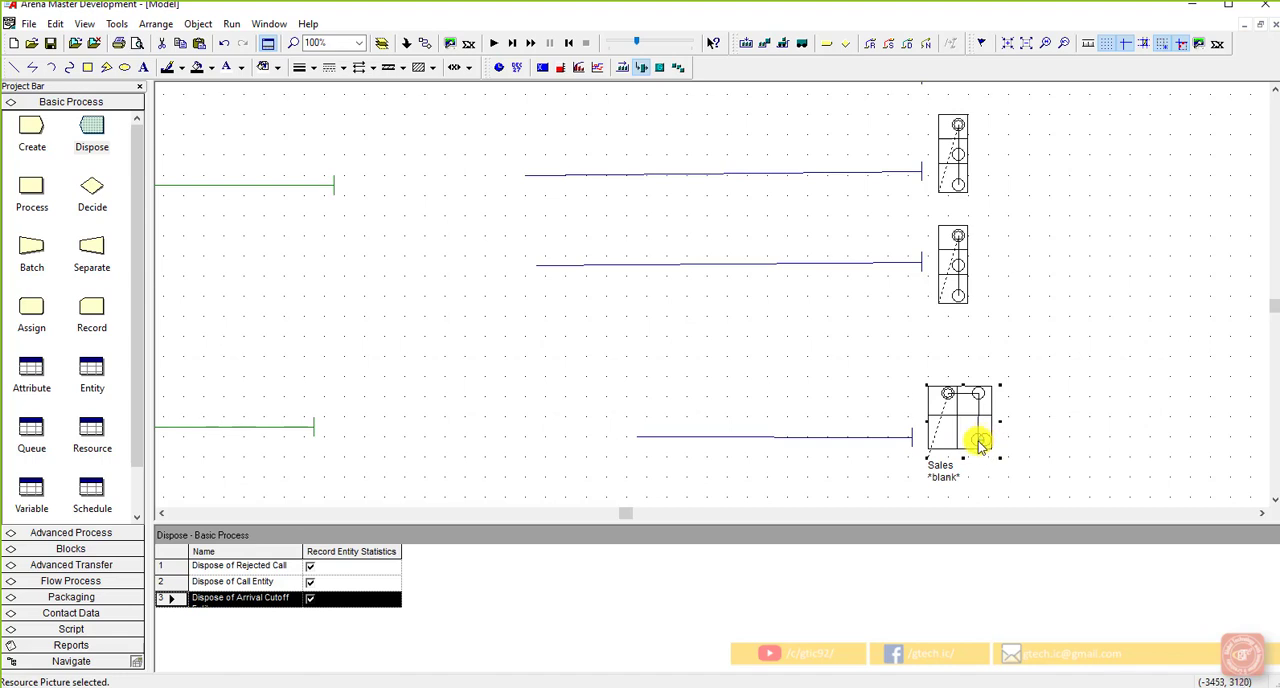
{"action": "left_click", "coordinate": [1025, 443]}
{"action": "scroll", "coordinate": [986, 446], "scroll_direction": "up", "scroll_amount": 1}
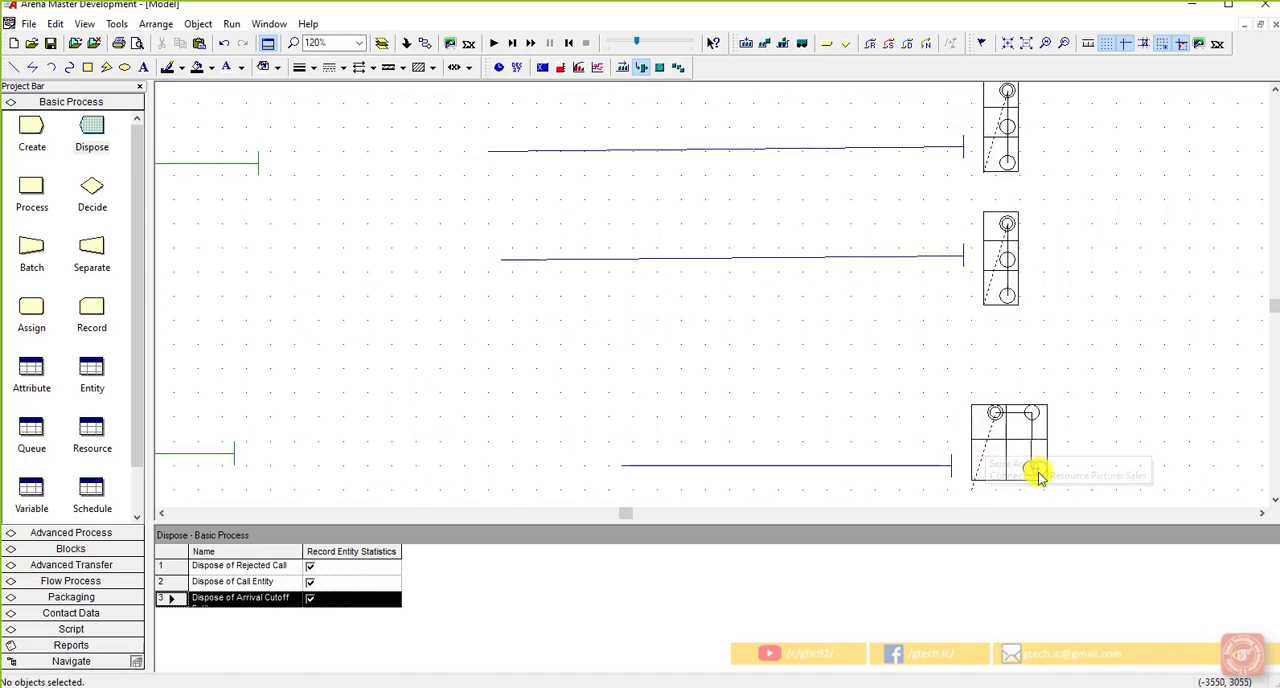
{"action": "scroll", "coordinate": [1030, 460], "scroll_direction": "down", "scroll_amount": 1}
{"action": "left_click", "coordinate": [1028, 373]}
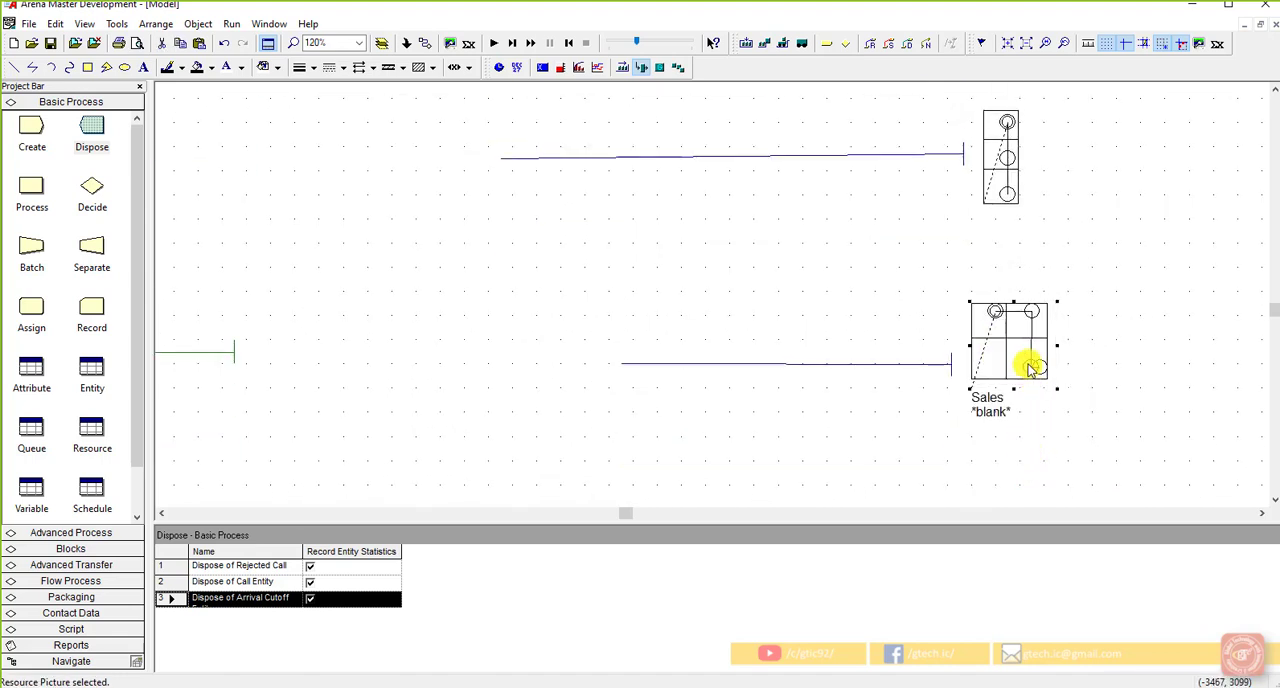
{"action": "double_click", "coordinate": [990, 314]}
{"action": "left_click", "coordinate": [360, 470]}
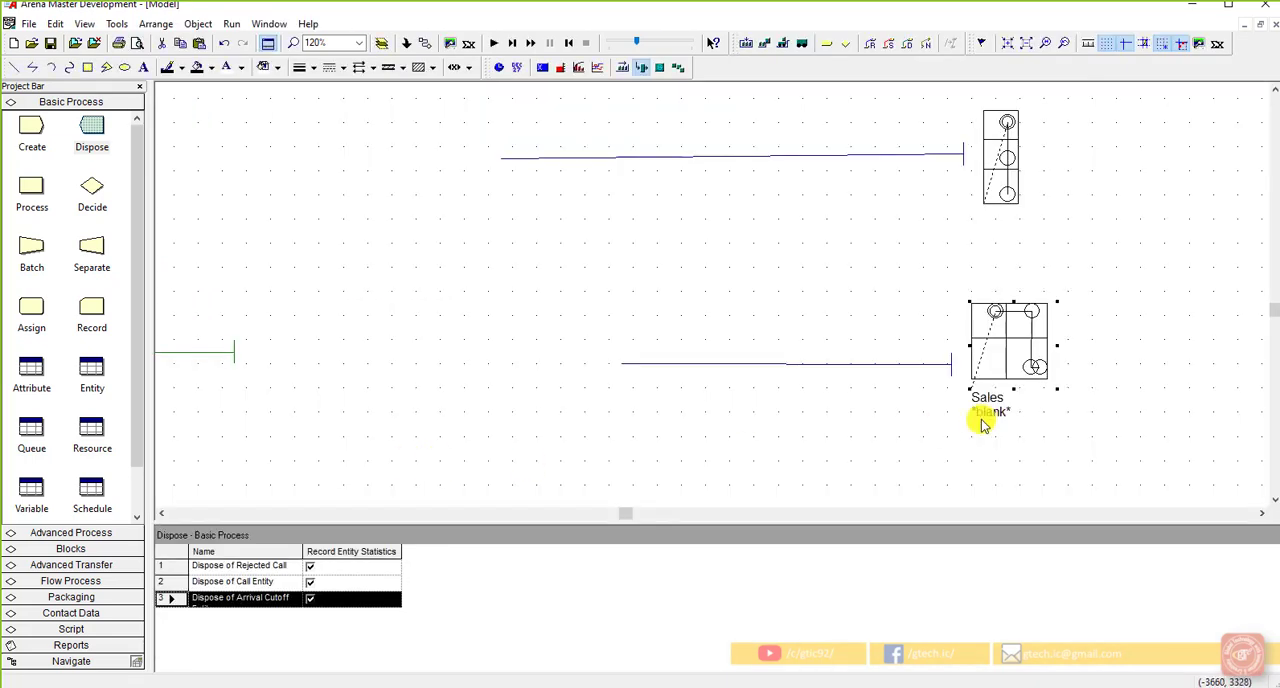
Step: Place the third and fourth Sales seize points in the lower-left and lower-right squares of the picture
{"action": "left_click", "coordinate": [1035, 366]}
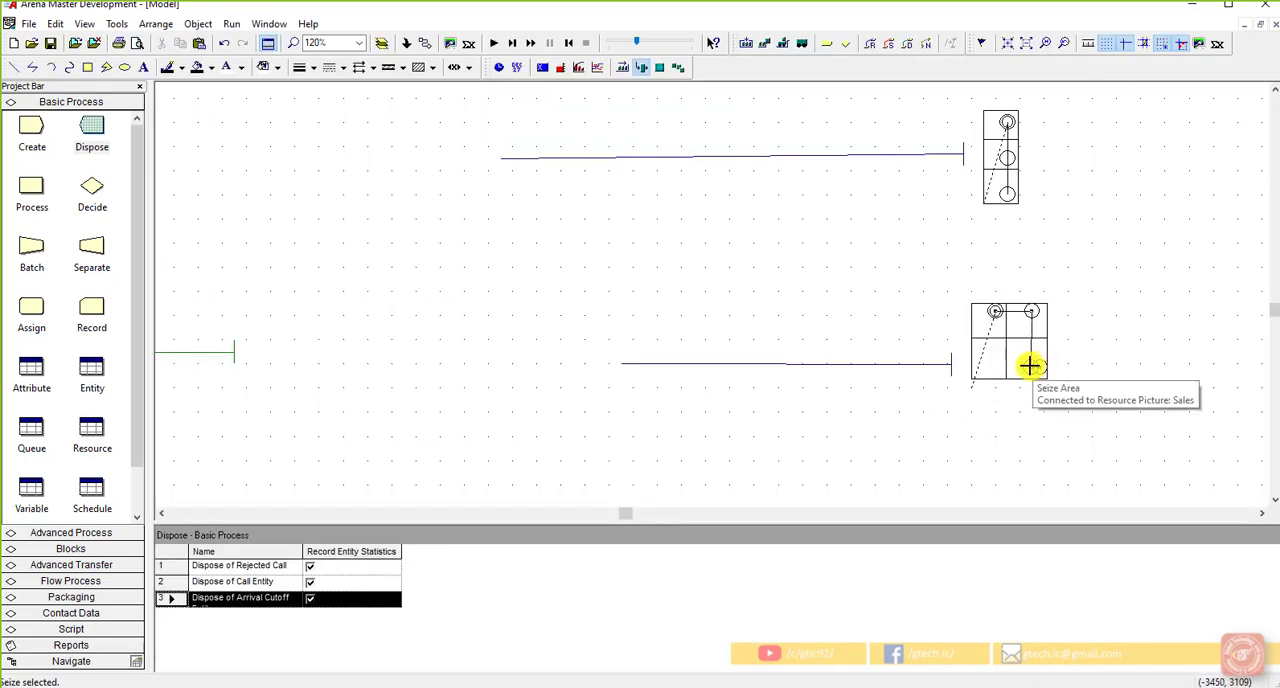
{"action": "left_click", "coordinate": [995, 363]}
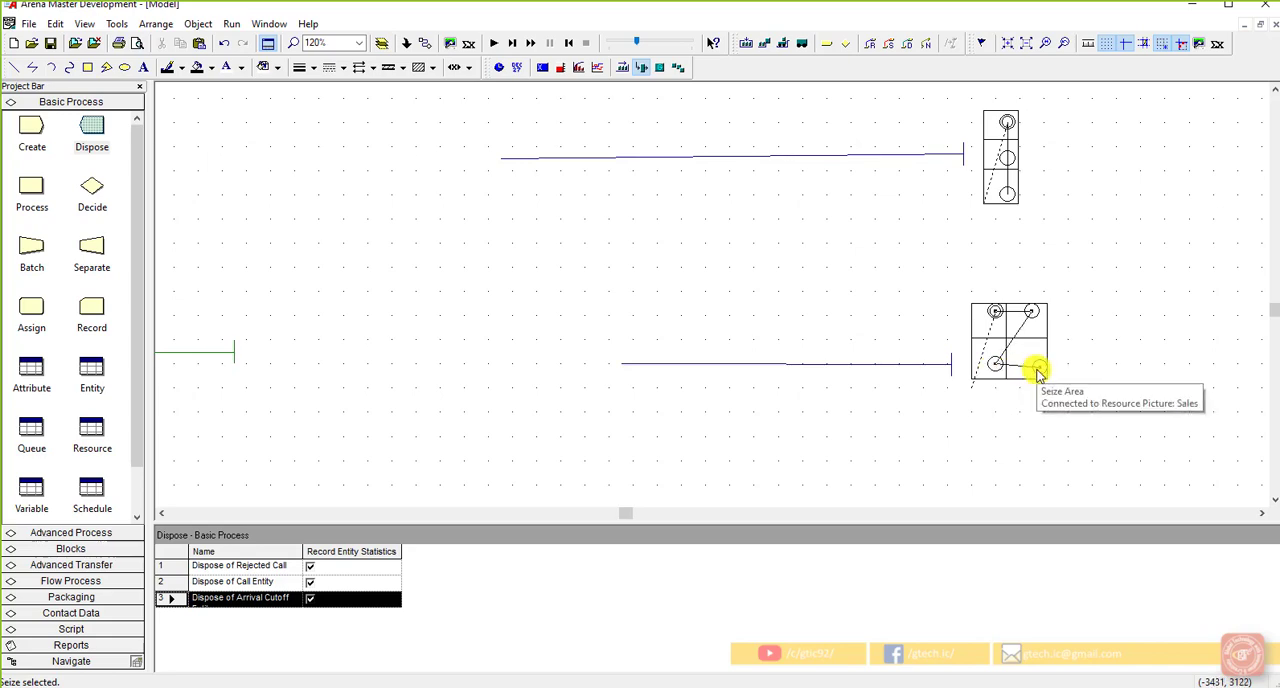
{"action": "left_click", "coordinate": [1036, 364]}
{"action": "left_click", "coordinate": [1095, 380]}
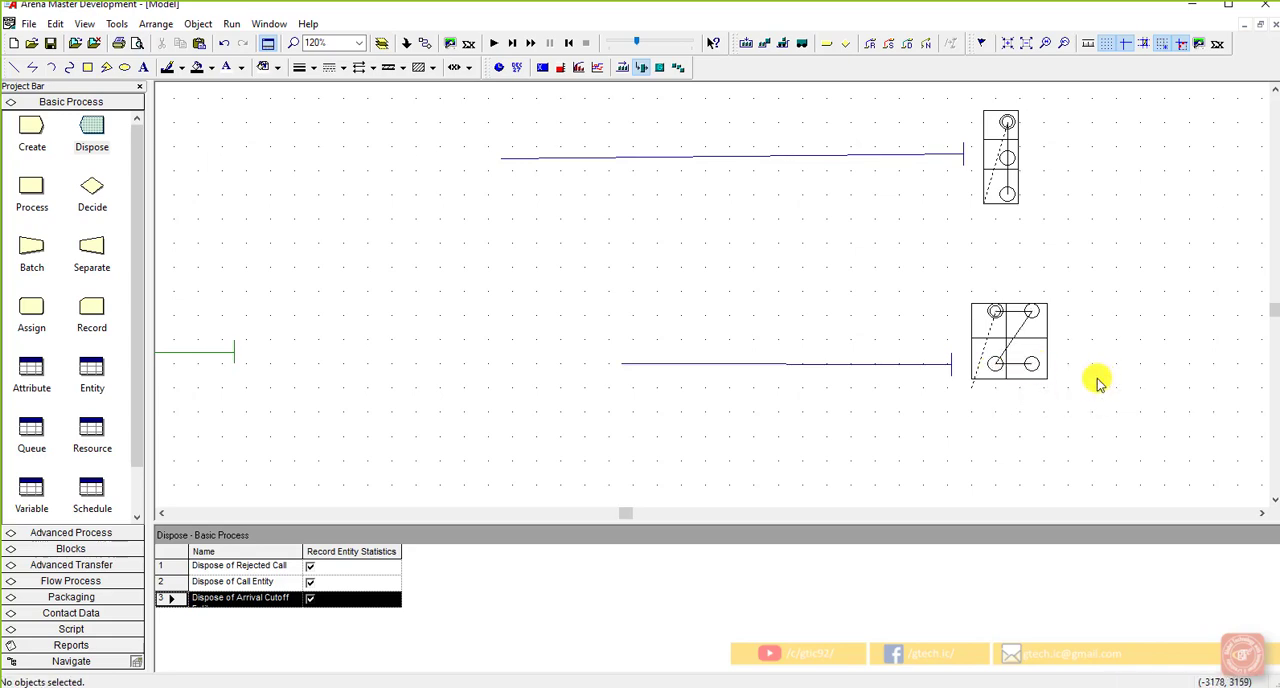
Step: Start a variable display and build its expression as the number in process, Process Product Type 1 Tech Call.WIP
{"action": "scroll", "coordinate": [1090, 381], "scroll_direction": "down", "scroll_amount": 4}
{"action": "scroll", "coordinate": [1025, 378], "scroll_direction": "down", "scroll_amount": 1}
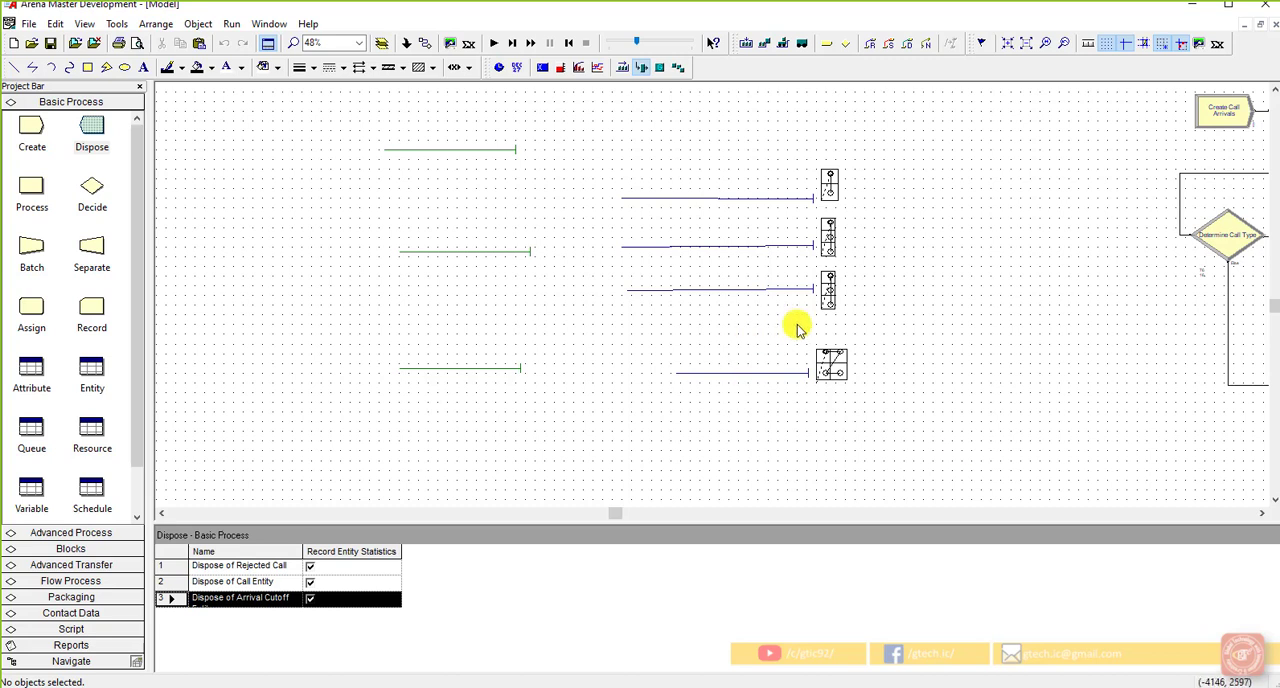
{"action": "scroll", "coordinate": [1049, 257], "scroll_direction": "up", "scroll_amount": 1}
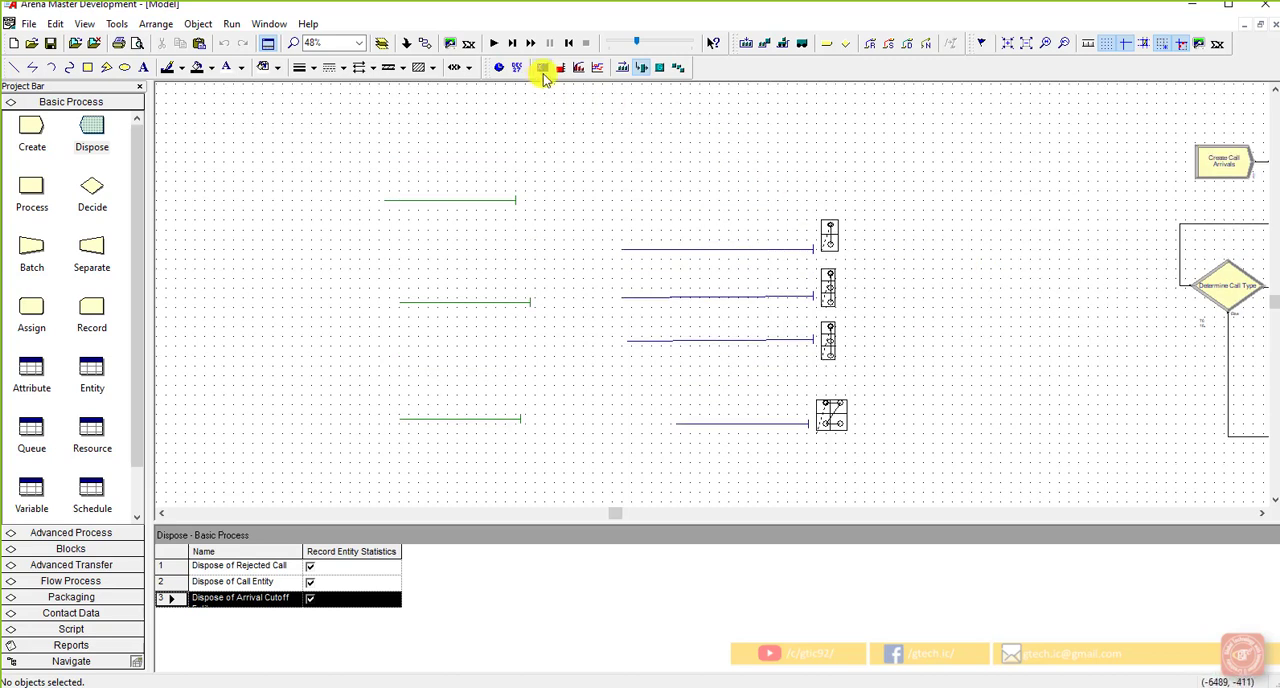
{"action": "right_click", "coordinate": [543, 68]}
{"action": "key", "text": "Escape"}
{"action": "left_click", "coordinate": [541, 68]}
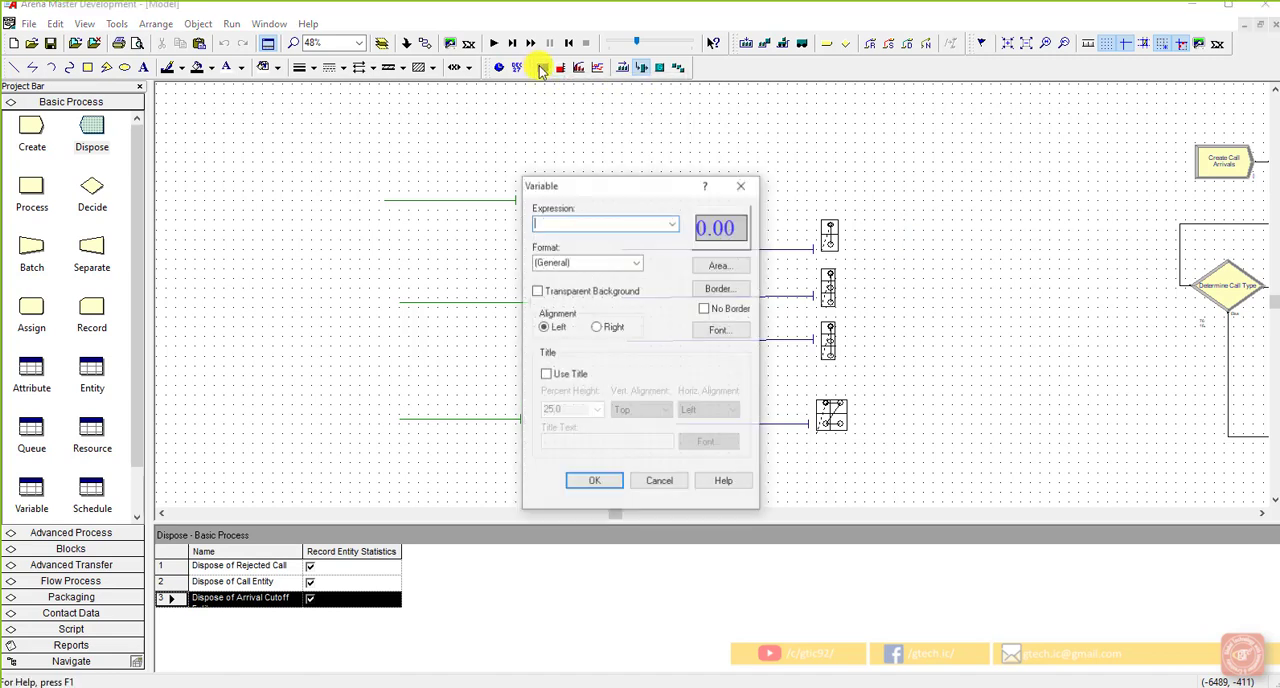
{"action": "left_click", "coordinate": [672, 226]}
{"action": "left_click", "coordinate": [600, 233]}
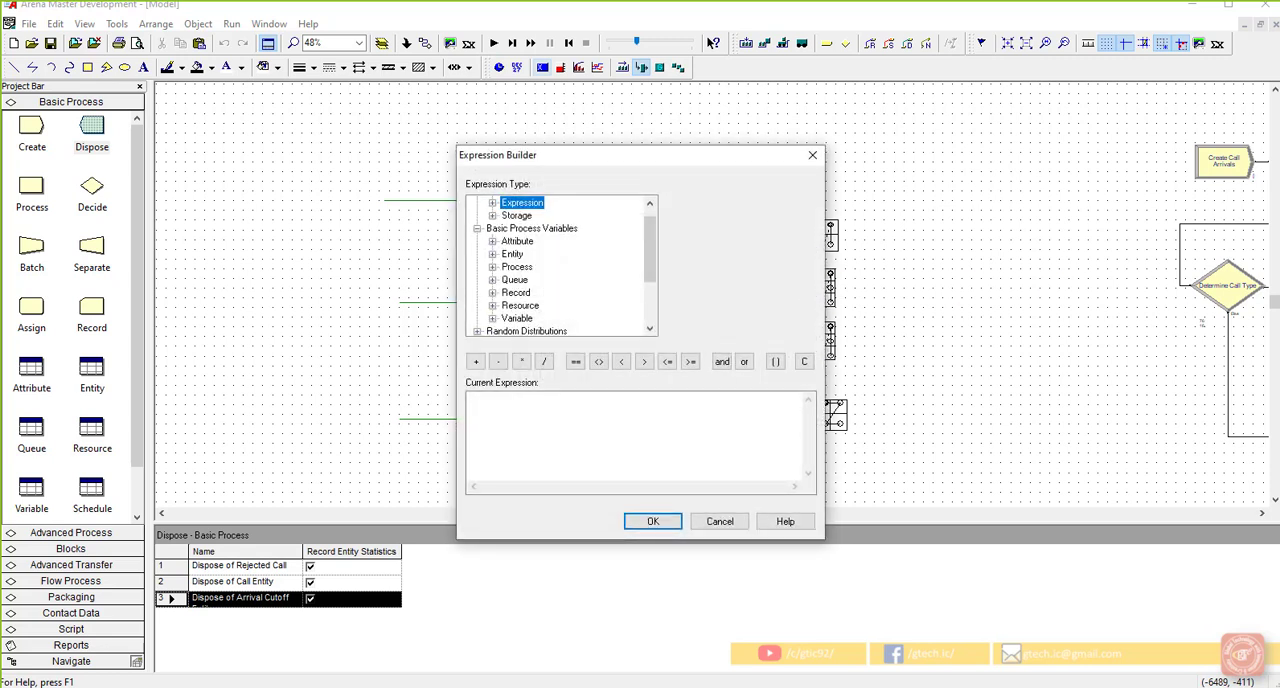
{"action": "double_click", "coordinate": [516, 266]}
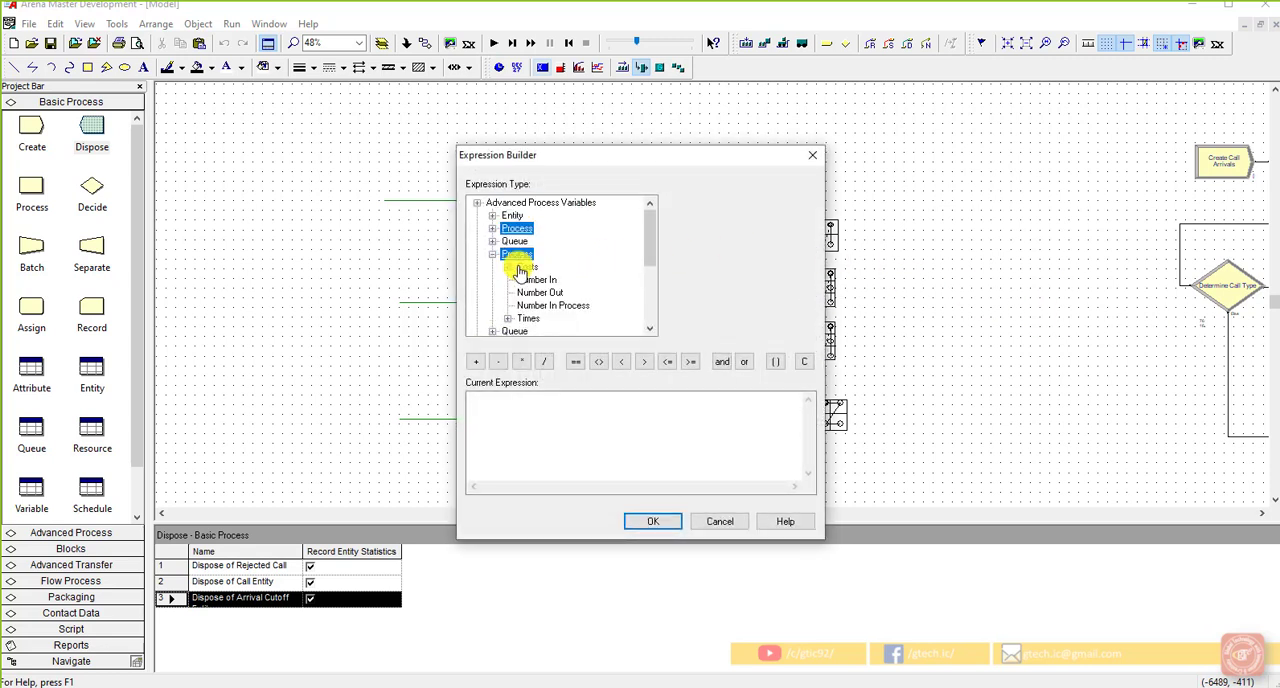
{"action": "left_click", "coordinate": [560, 305]}
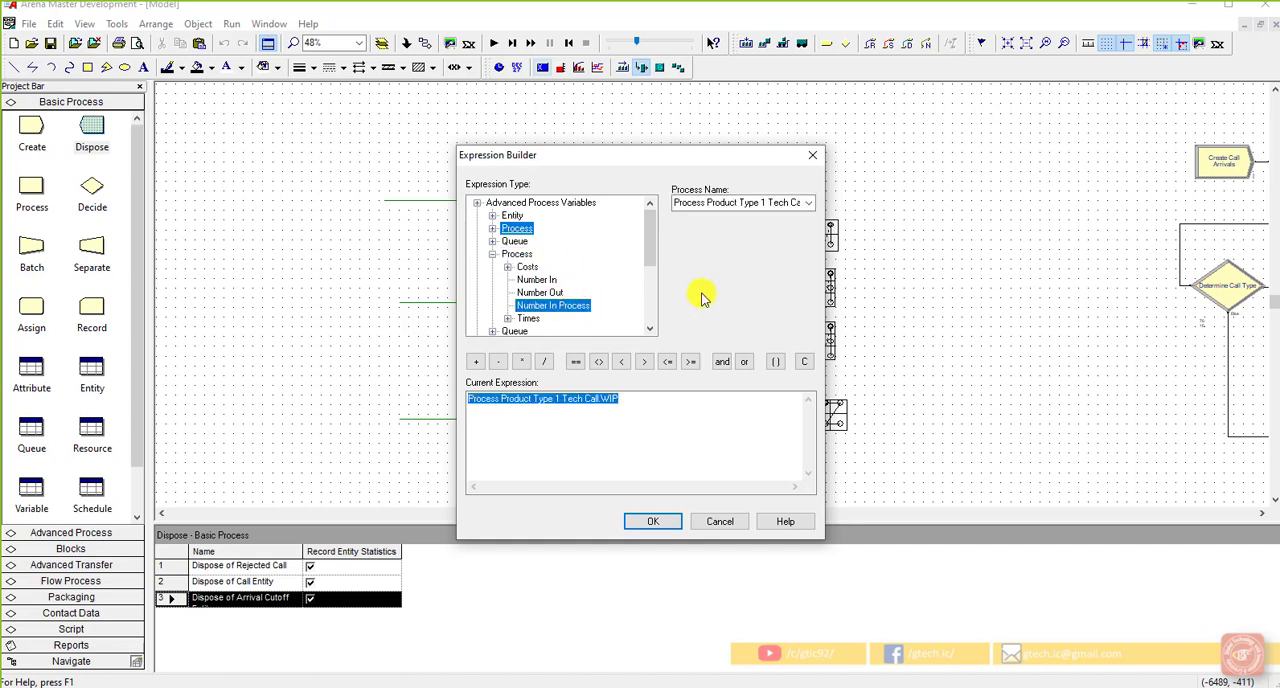
{"action": "left_click", "coordinate": [629, 398]}
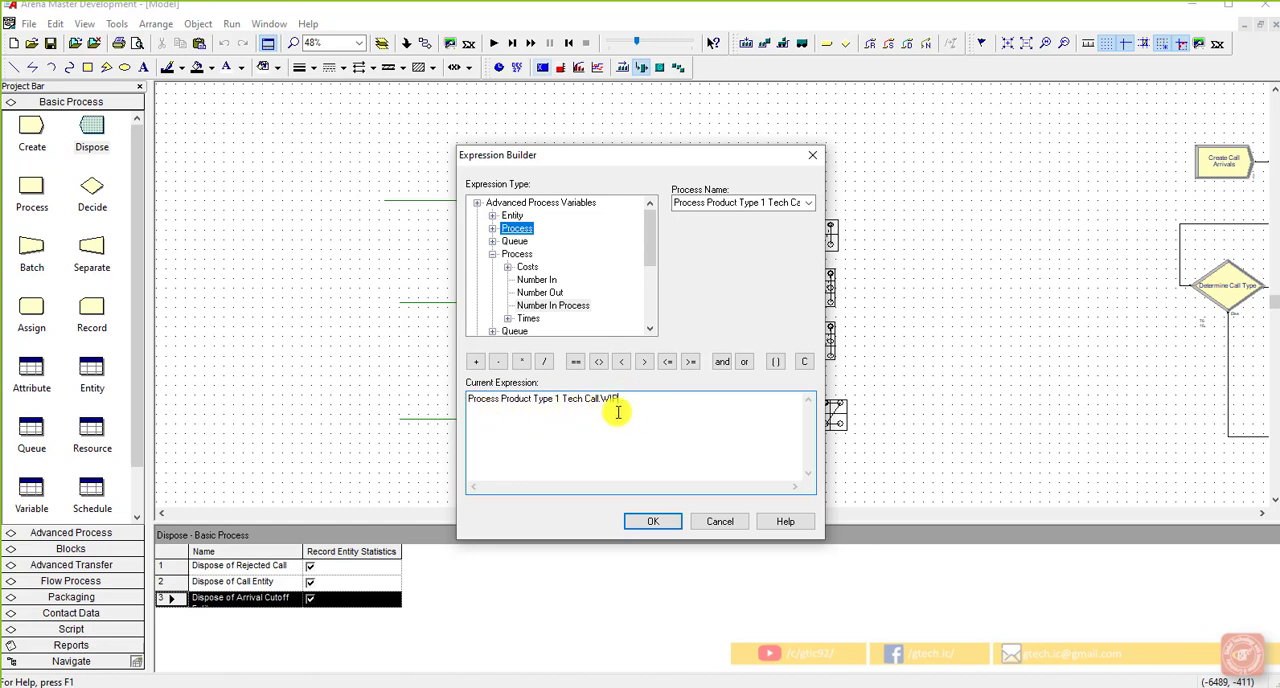
{"action": "left_click", "coordinate": [655, 522]}
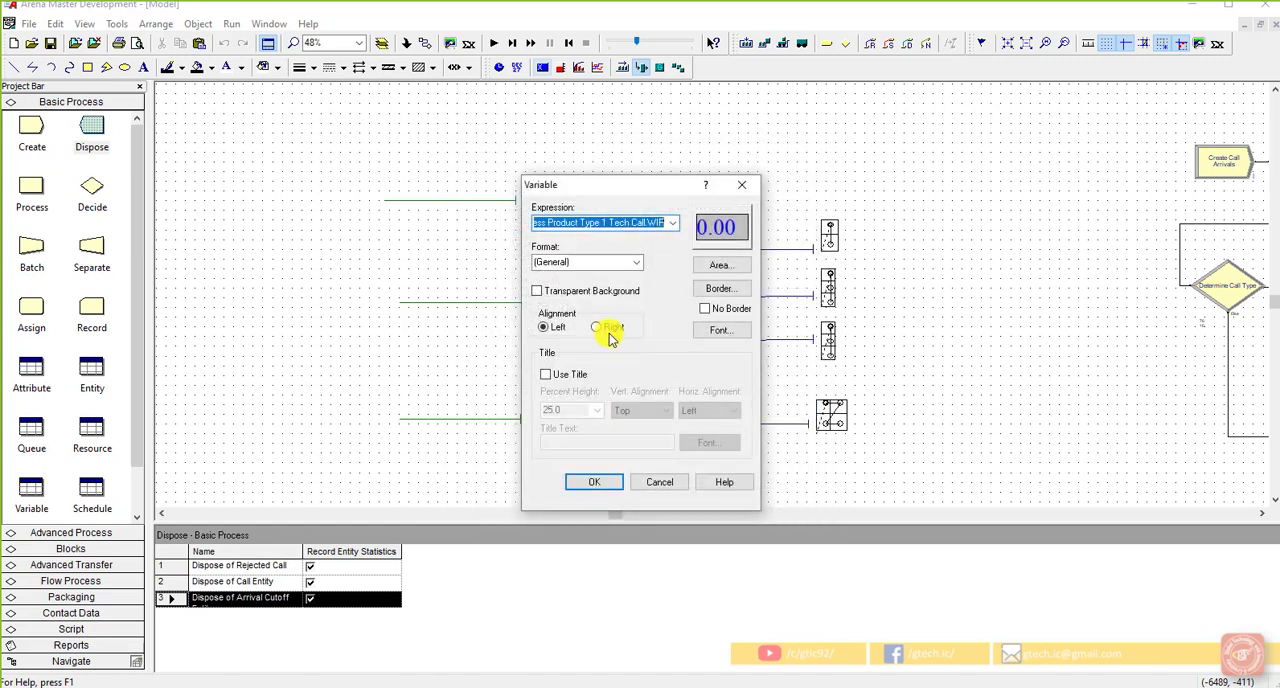
Step: Set the variable format to a single * digit and draw the display beside the Tech 1 resource picture
{"action": "left_click", "coordinate": [627, 264]}
{"action": "left_click", "coordinate": [638, 264]}
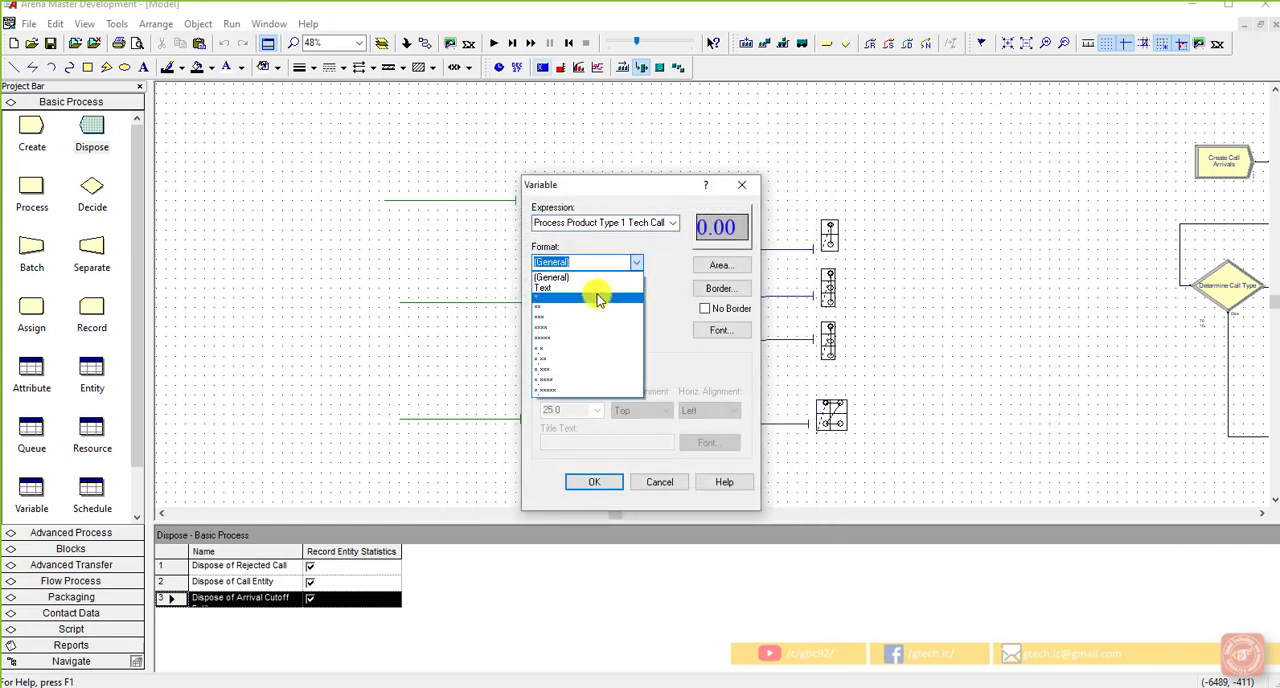
{"action": "left_click", "coordinate": [597, 287]}
{"action": "left_click", "coordinate": [594, 481]}
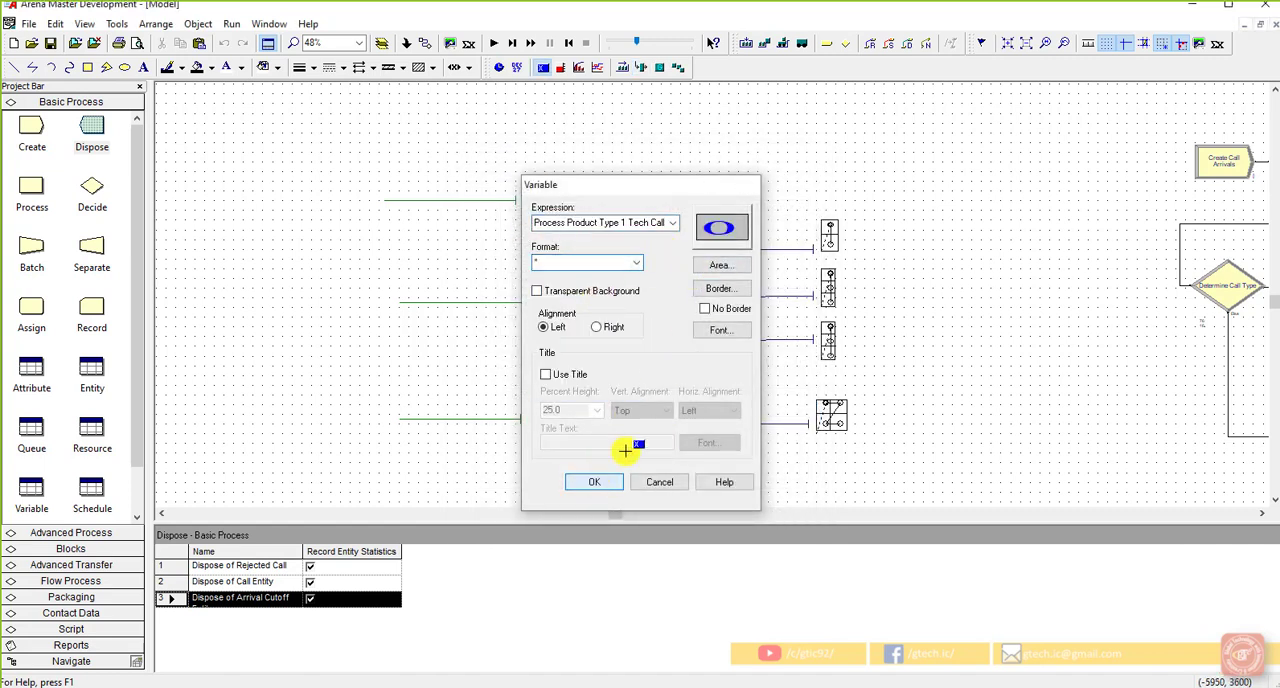
{"action": "left_click", "coordinate": [858, 221]}
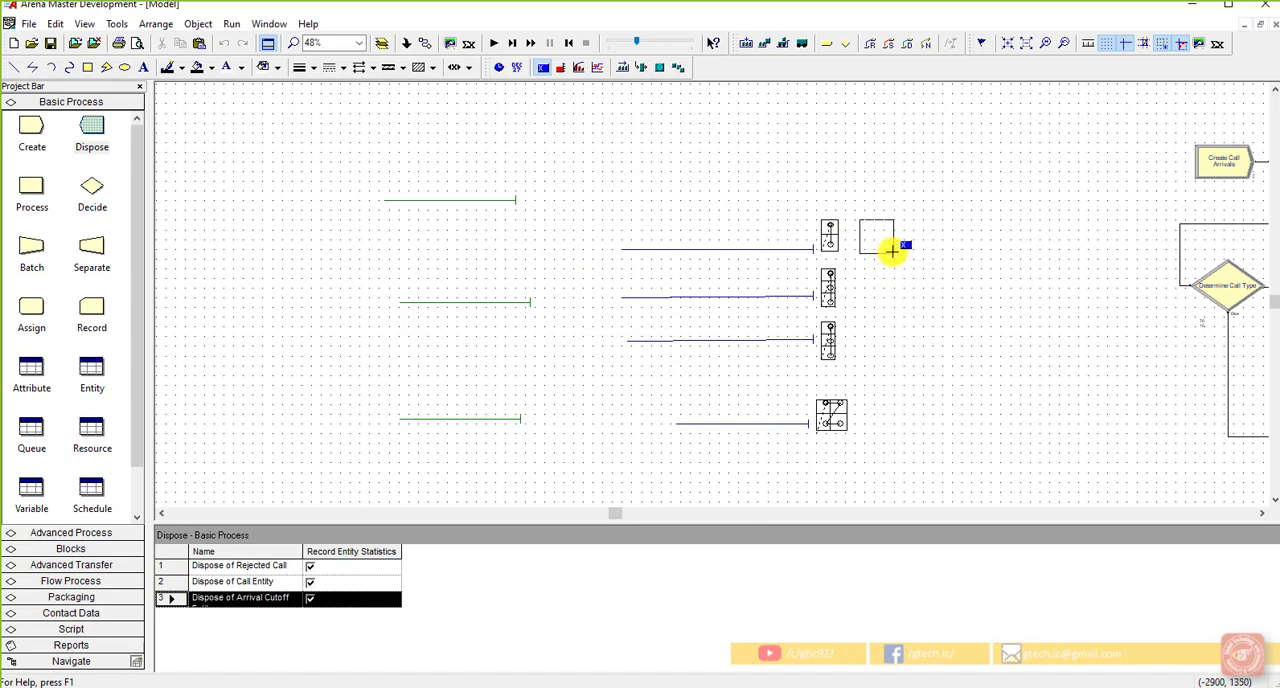
{"action": "left_click", "coordinate": [892, 252]}
{"action": "right_click", "coordinate": [895, 252]}
Step: Hide the grid dots in the model window
{"action": "right_click", "coordinate": [867, 293]}
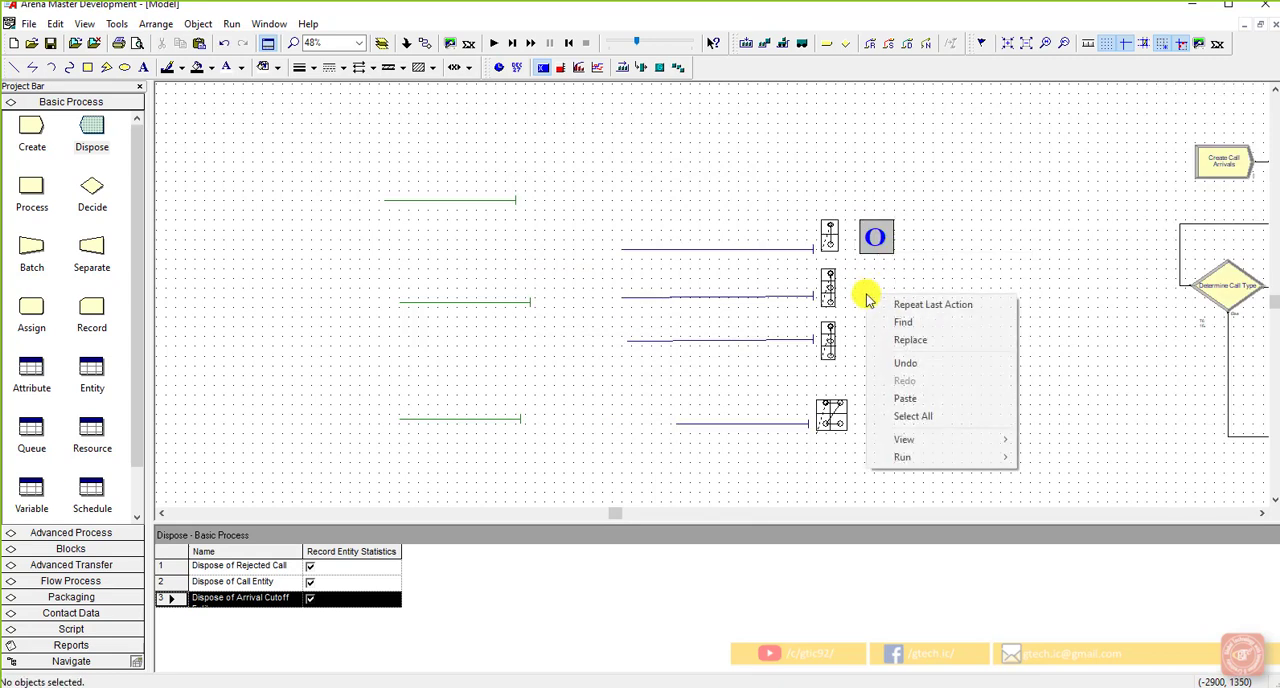
{"action": "left_click", "coordinate": [949, 257]}
{"action": "left_click", "coordinate": [1104, 43]}
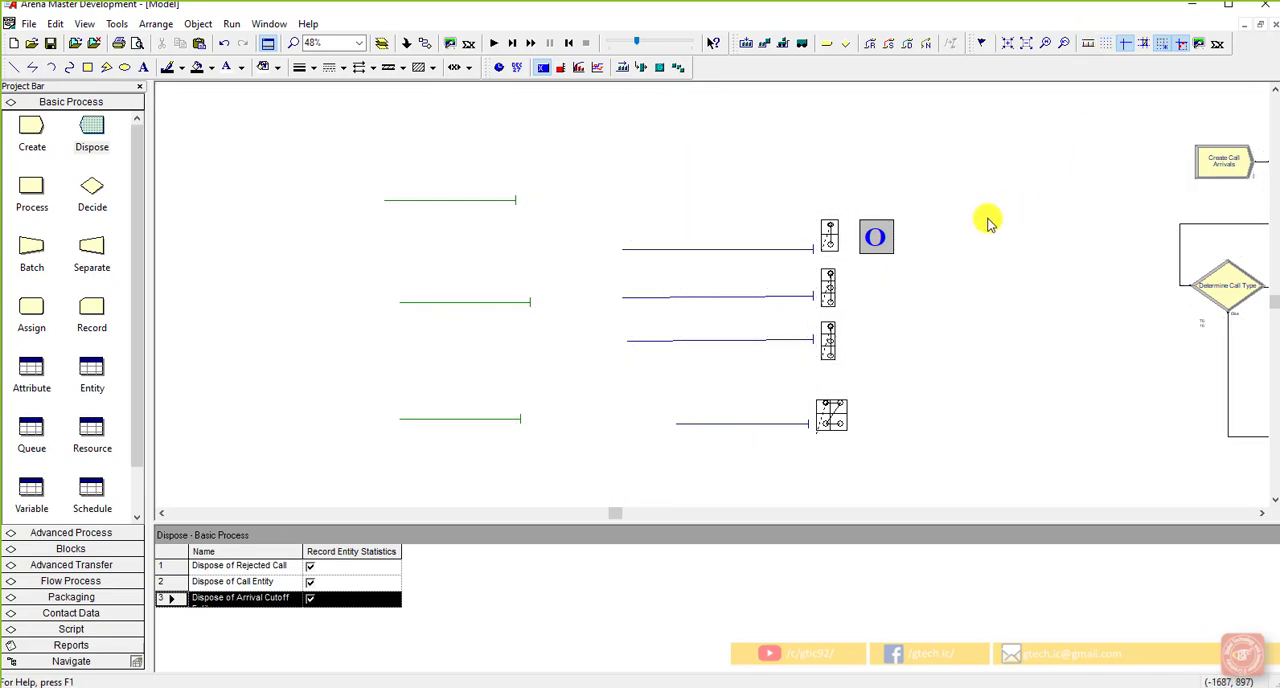
Step: Copy the variable display and paste the duplicate directly below it, beside the Tech 2 resource picture
{"action": "left_click", "coordinate": [888, 248]}
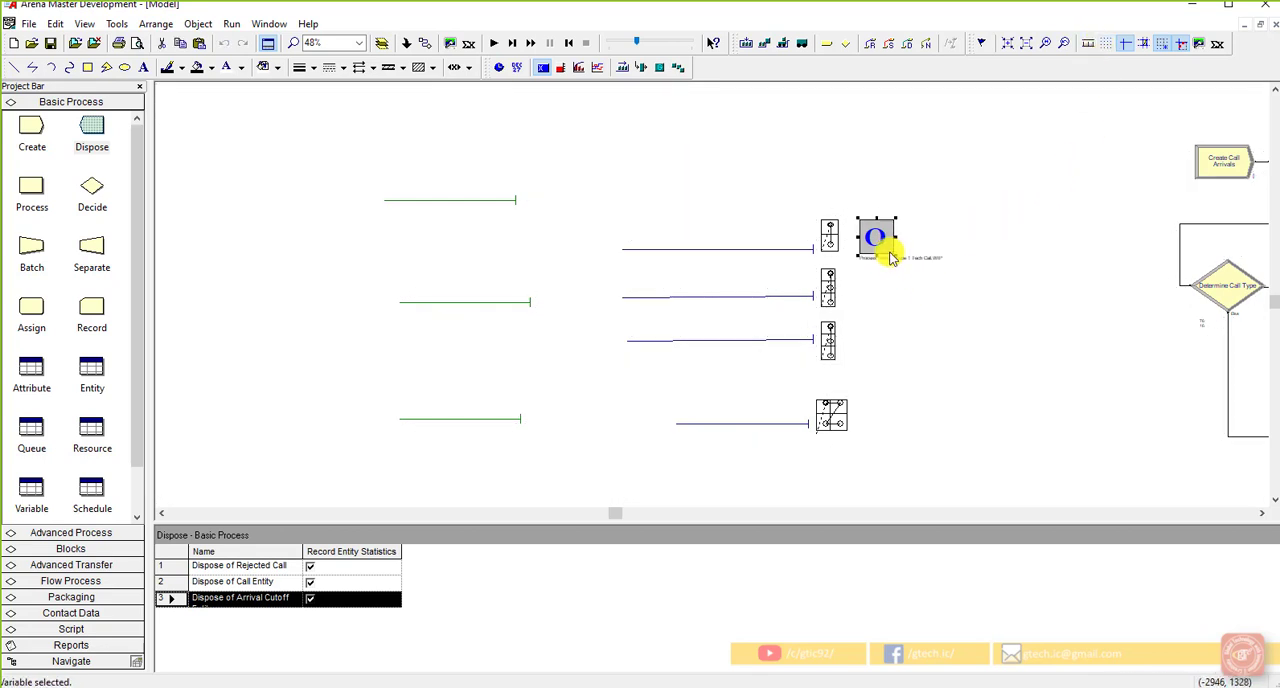
{"action": "left_click", "coordinate": [967, 258]}
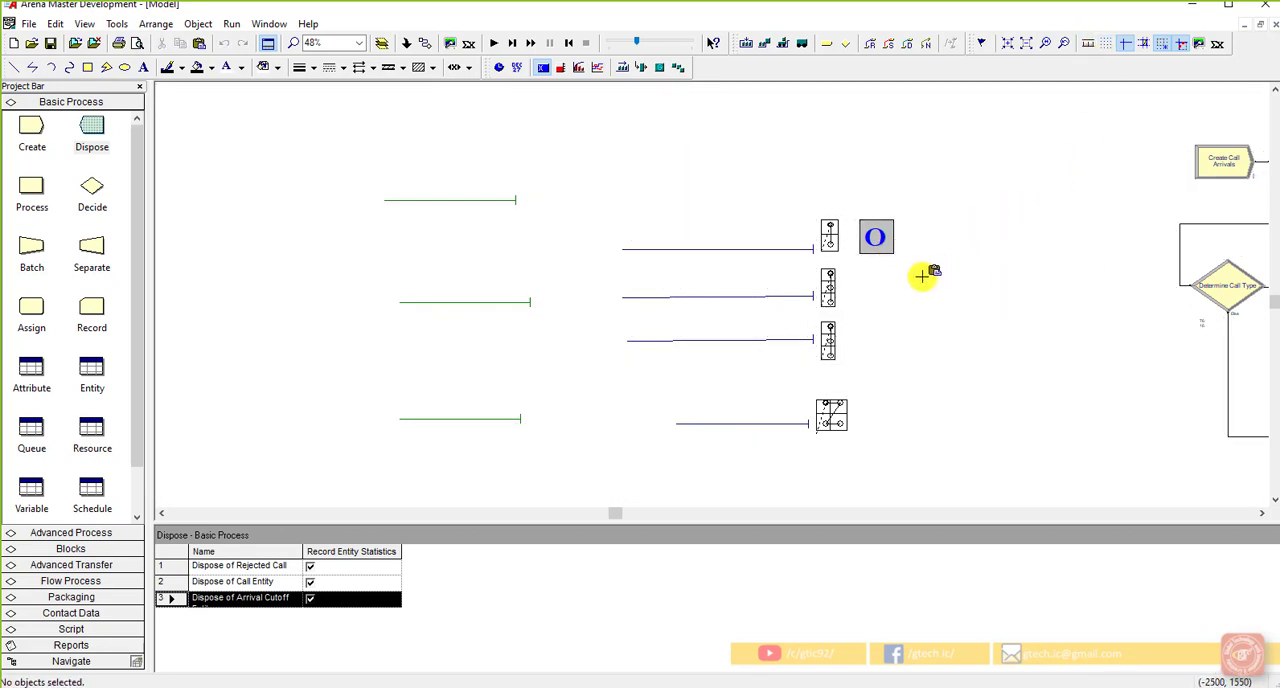
{"action": "left_click", "coordinate": [858, 271]}
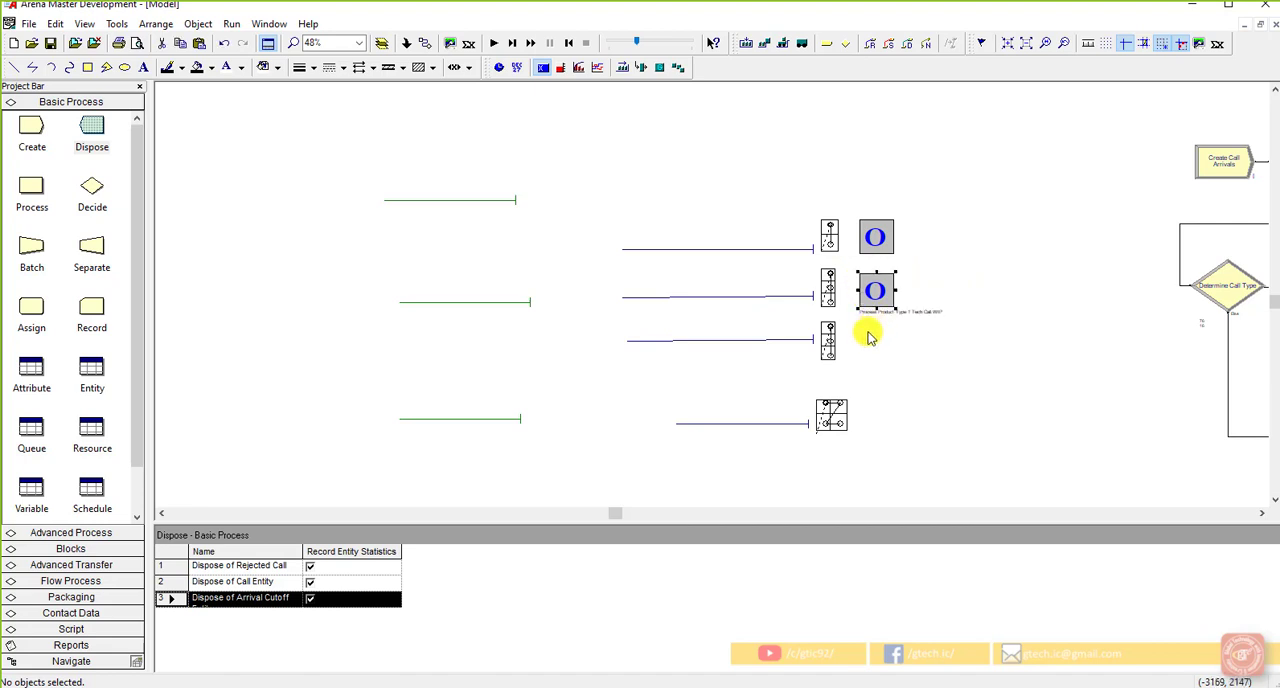
Step: Paste another variable display beside the Tech 3 resource picture and change the Tech 2 display's expression to Process Product Type 2 Tech Call.WIP
{"action": "left_click", "coordinate": [862, 328]}
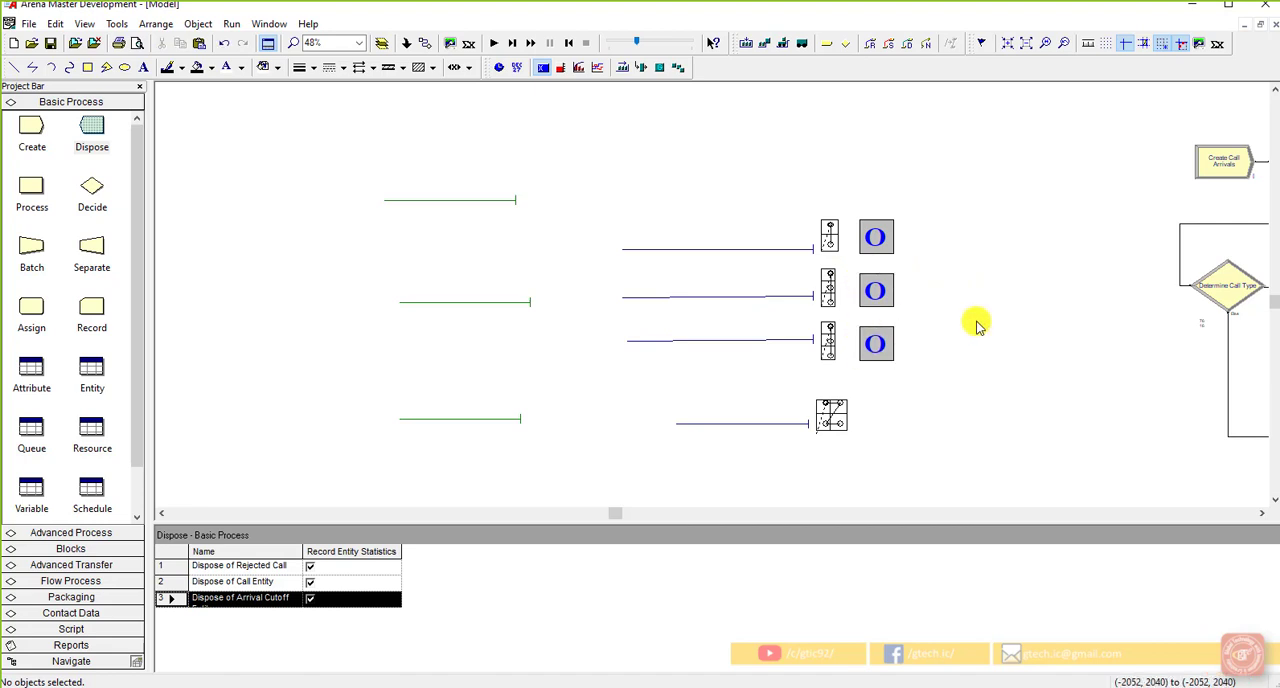
{"action": "double_click", "coordinate": [880, 300]}
{"action": "left_click", "coordinate": [608, 222]}
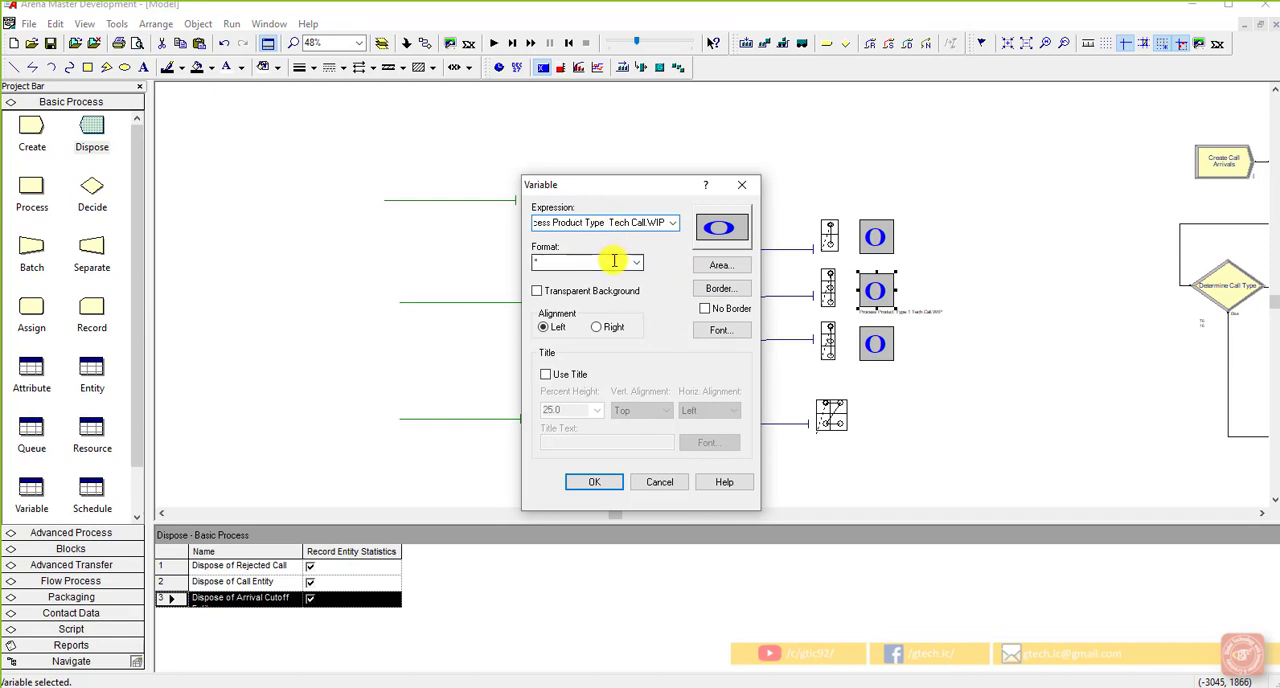
{"action": "left_click", "coordinate": [600, 483]}
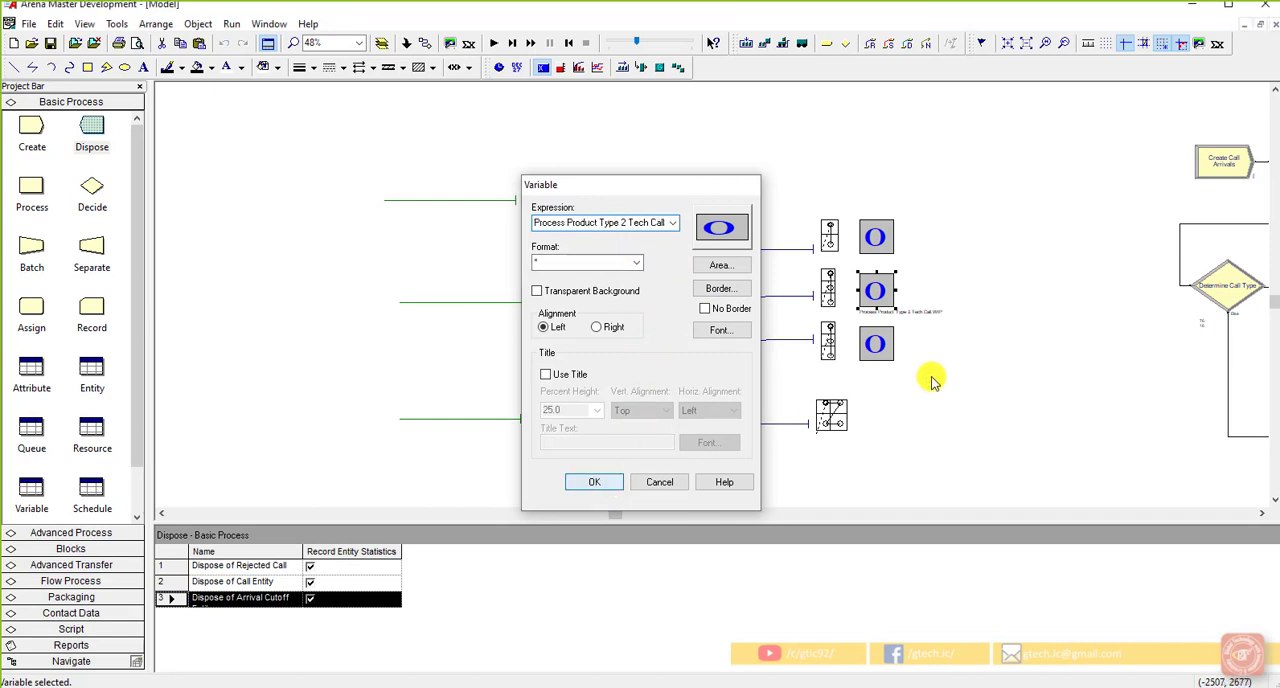
Step: Change the expression of the variable display beside the Tech 3 resource picture to Process Product Type 3 Tech Call.WIP
{"action": "left_click", "coordinate": [877, 358]}
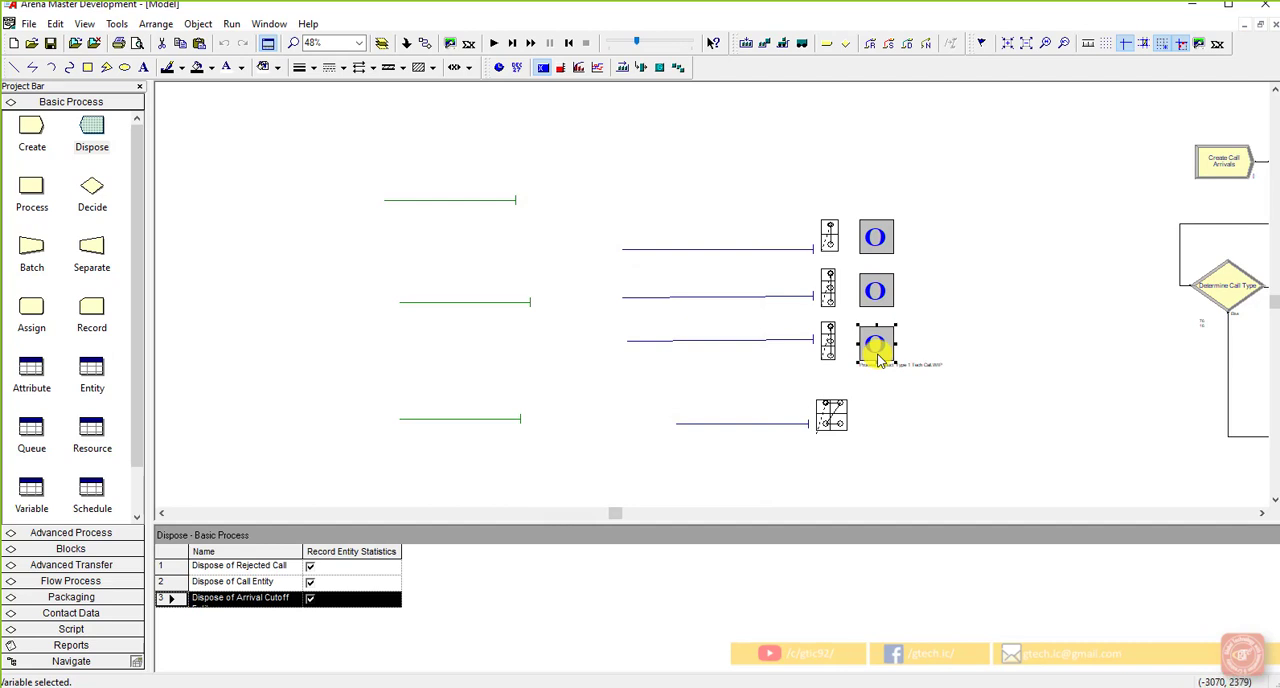
{"action": "double_click", "coordinate": [877, 352]}
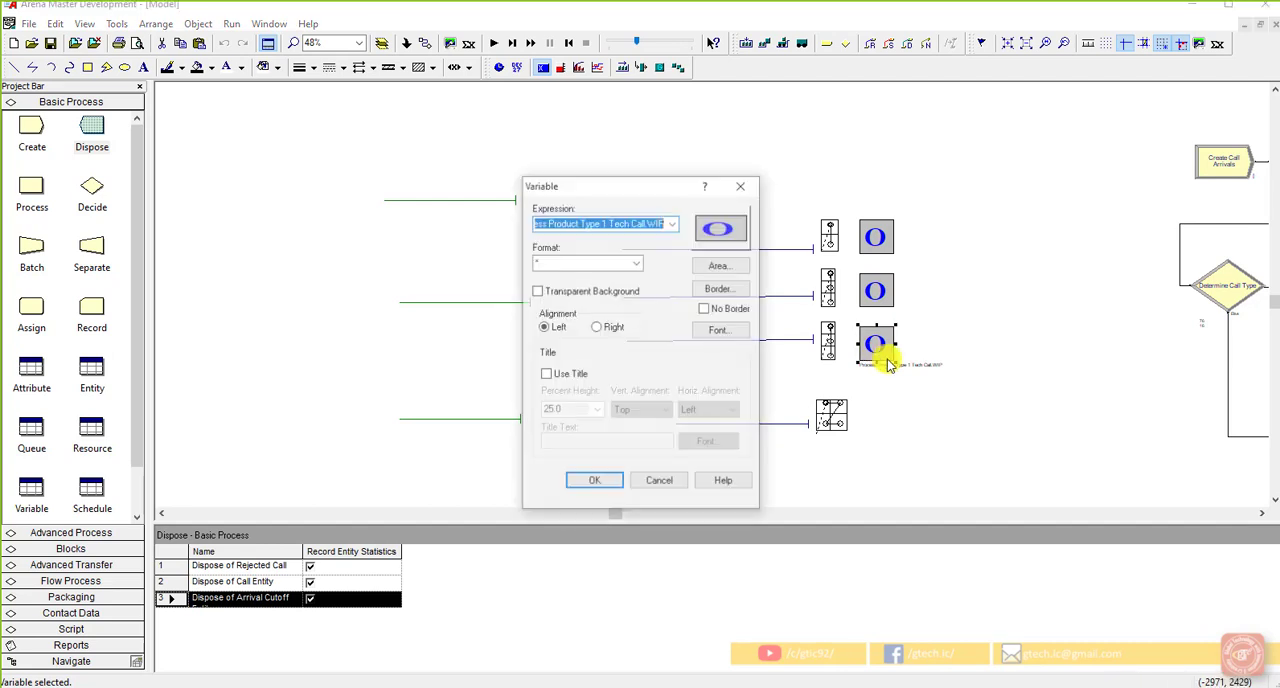
{"action": "left_click", "coordinate": [605, 230]}
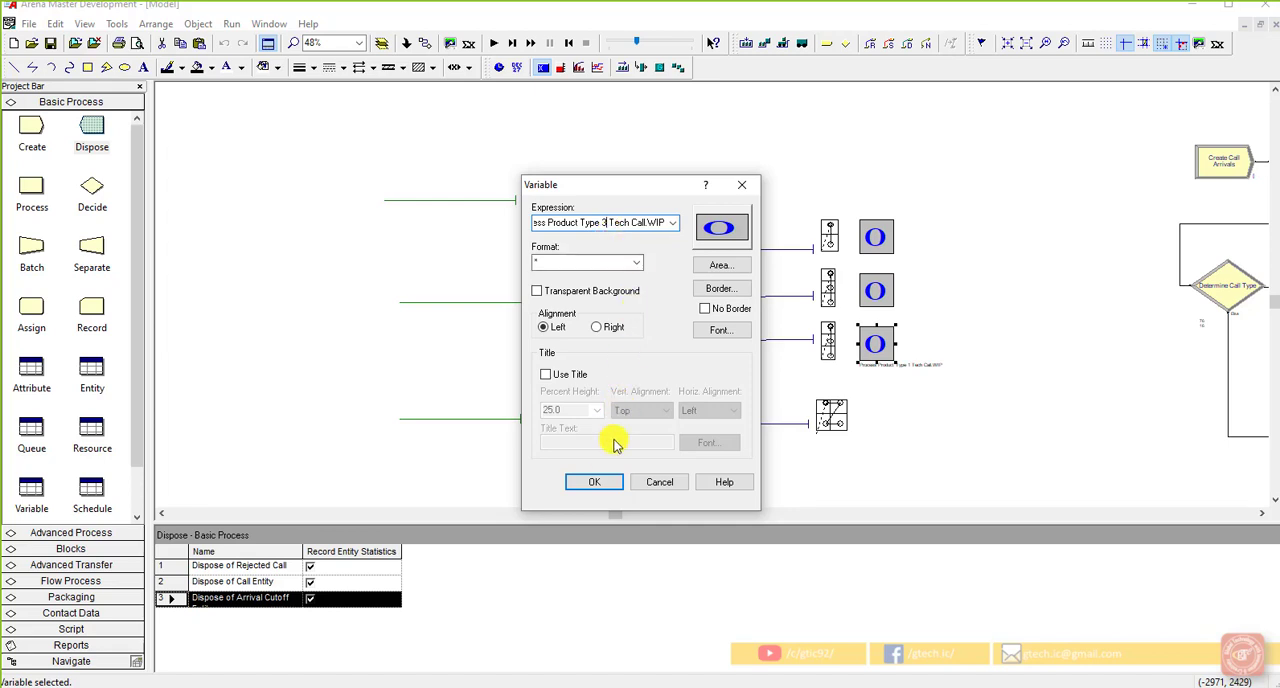
{"action": "left_click", "coordinate": [596, 483]}
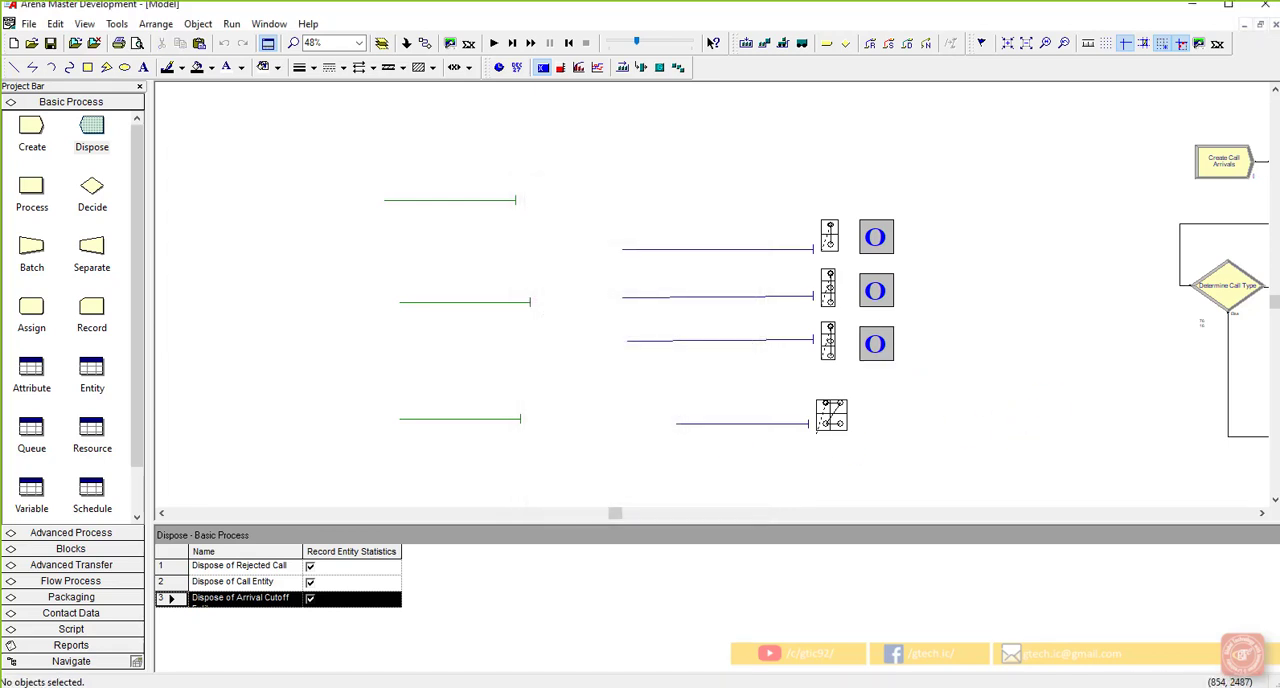
Step: Start a new variable display and open the Expression Builder for its expression
{"action": "left_click", "coordinate": [549, 71]}
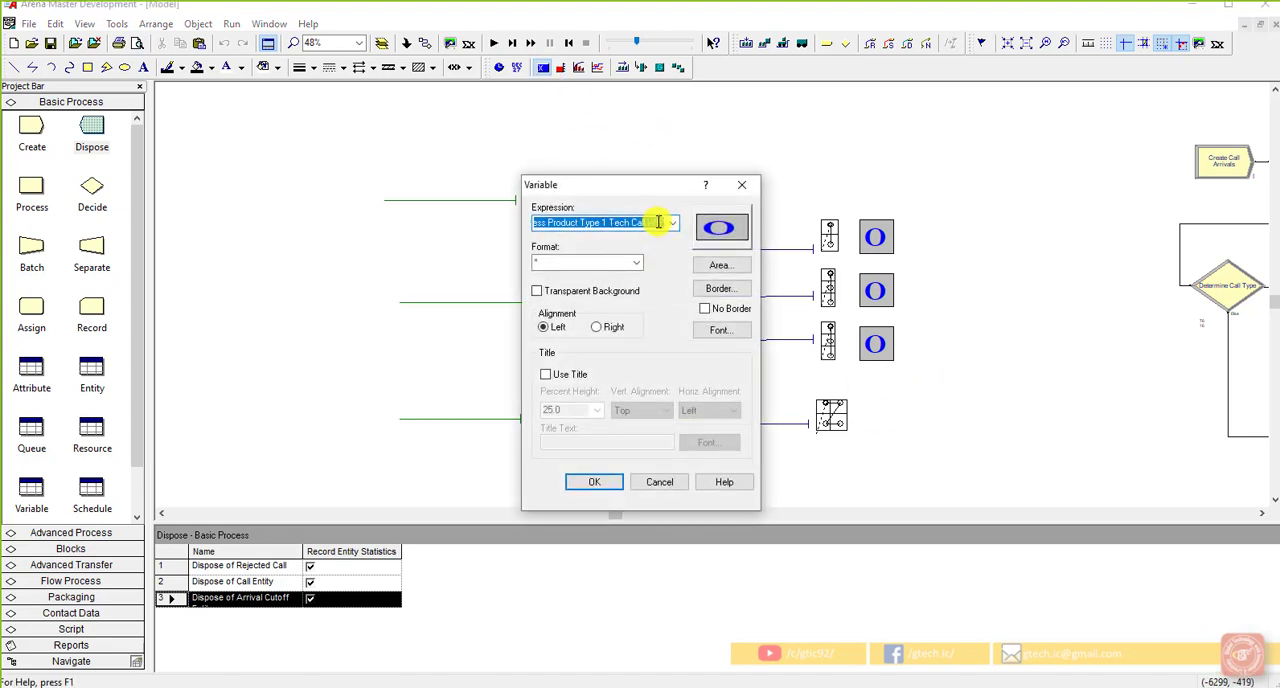
{"action": "left_click", "coordinate": [673, 222]}
{"action": "left_click", "coordinate": [632, 238]}
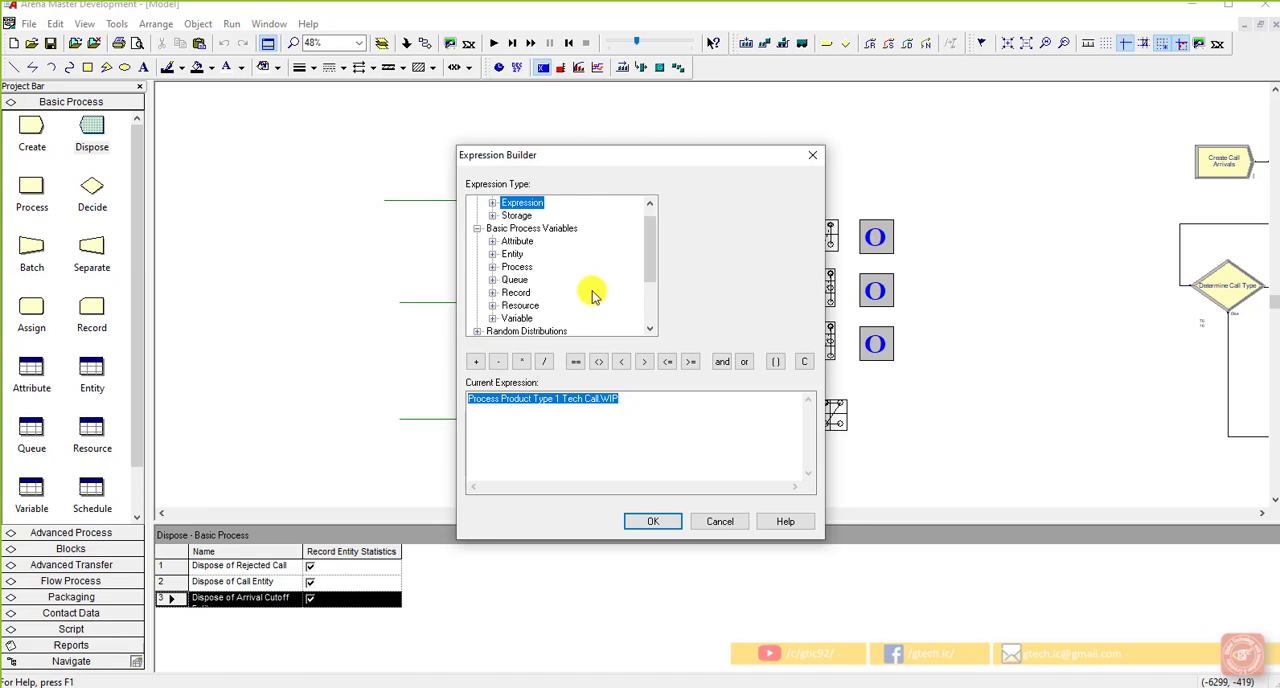
{"action": "left_click", "coordinate": [492, 268]}
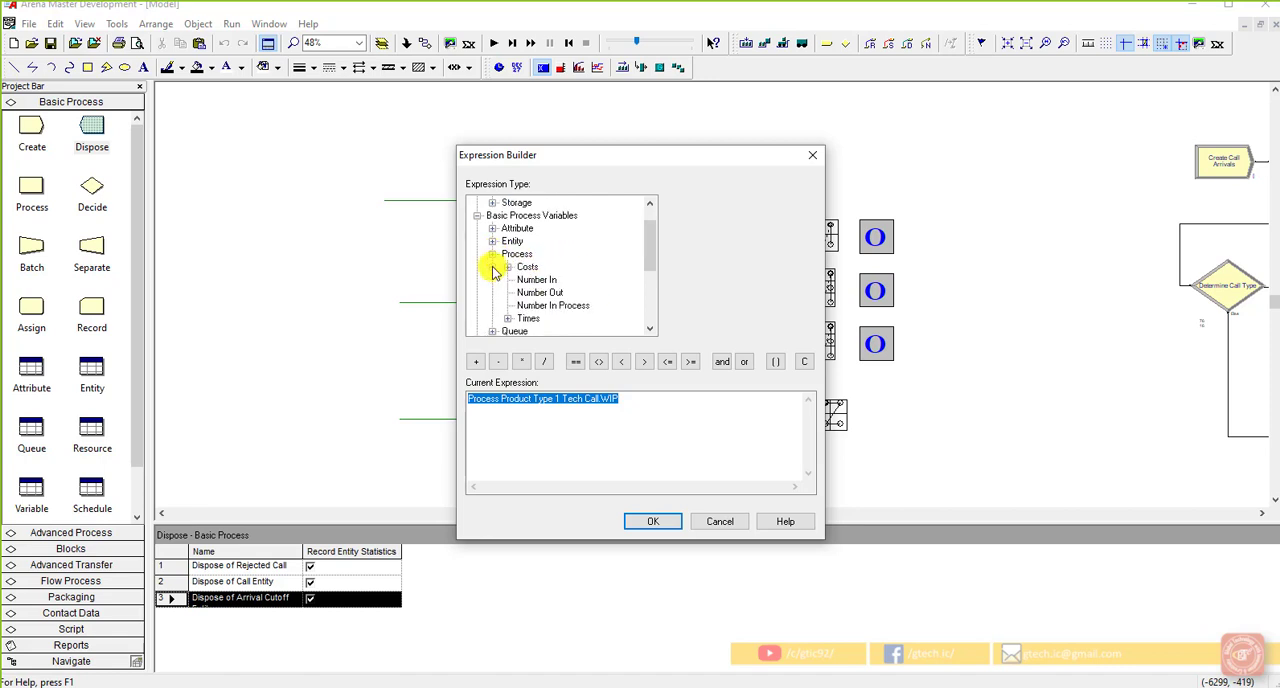
{"action": "left_click", "coordinate": [522, 280]}
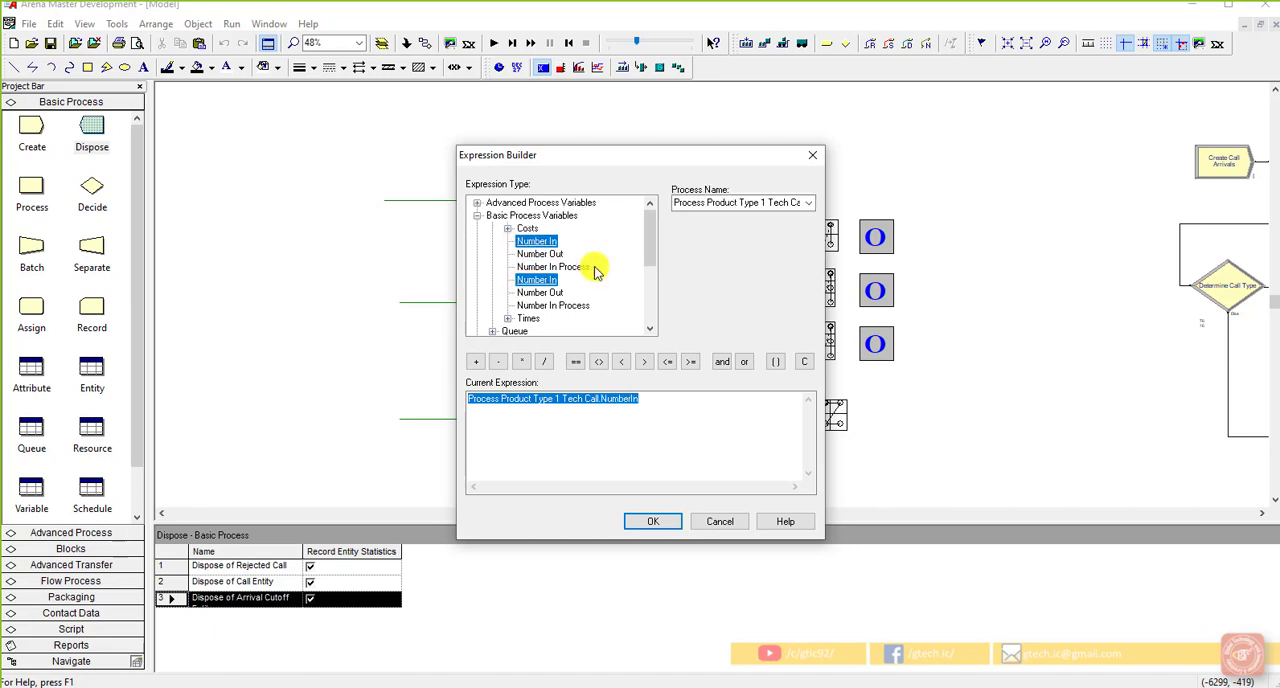
{"action": "left_click", "coordinate": [557, 307]}
{"action": "left_click", "coordinate": [802, 203]}
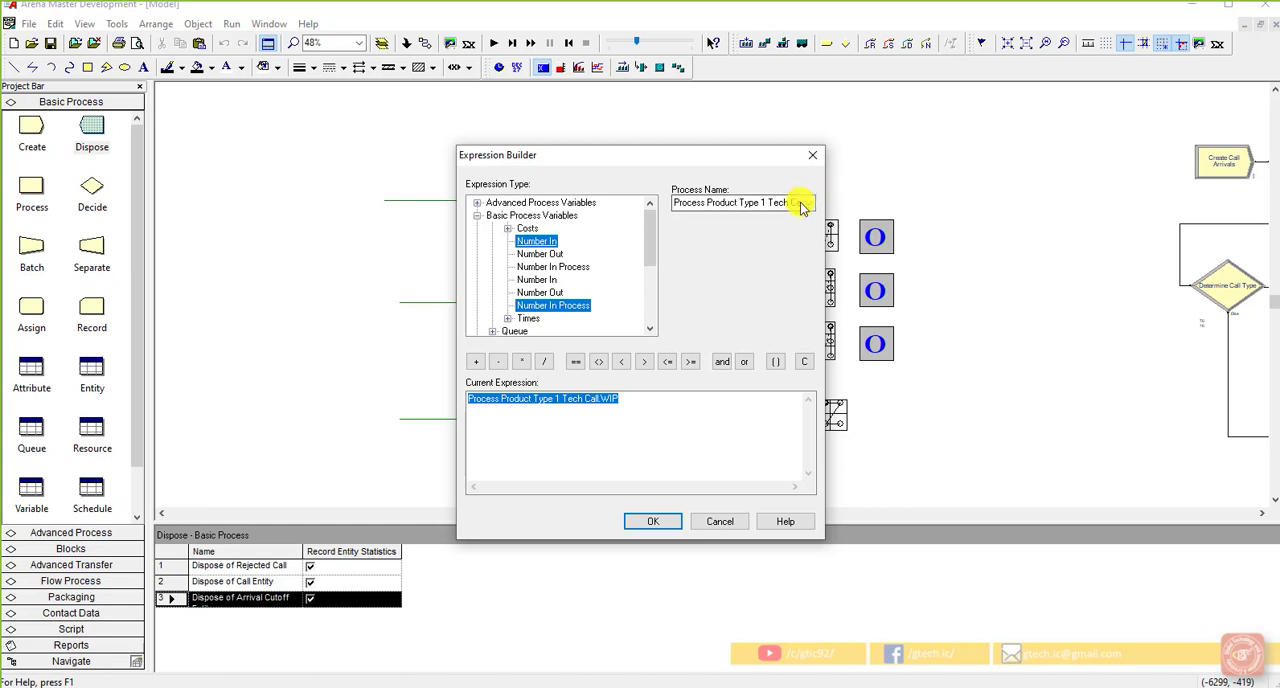
{"action": "left_click", "coordinate": [807, 205]}
{"action": "left_click", "coordinate": [766, 249]}
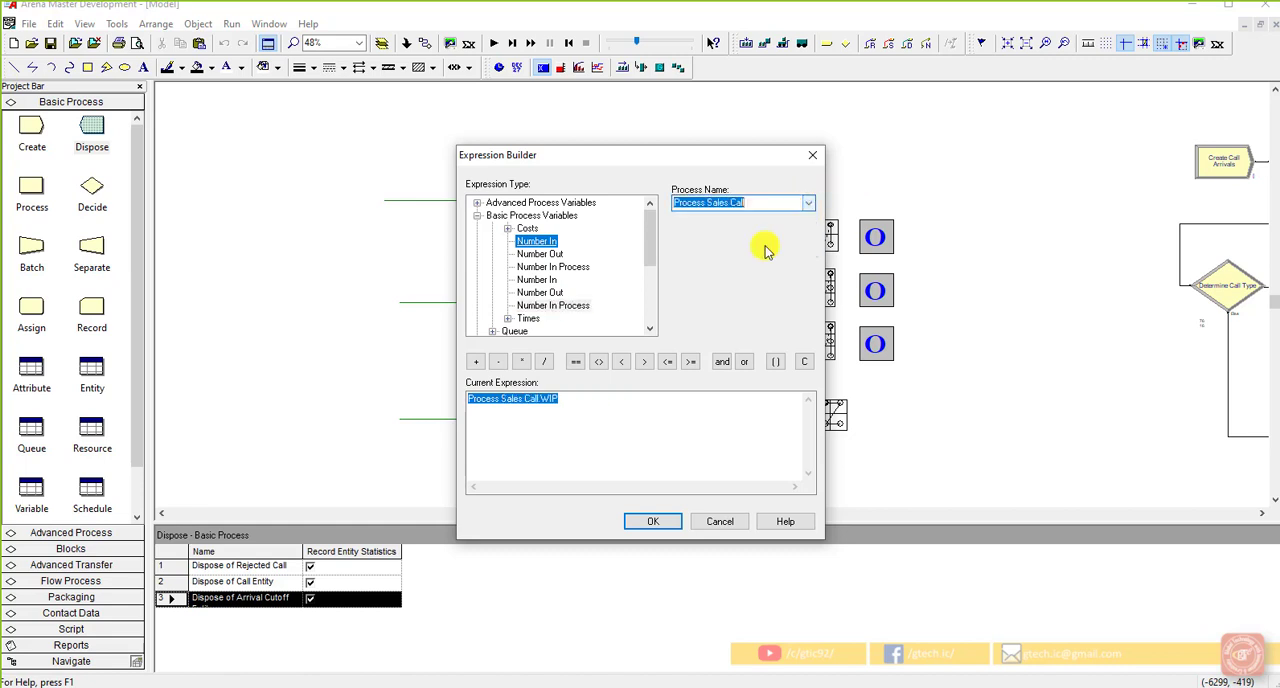
{"action": "left_click", "coordinate": [603, 399]}
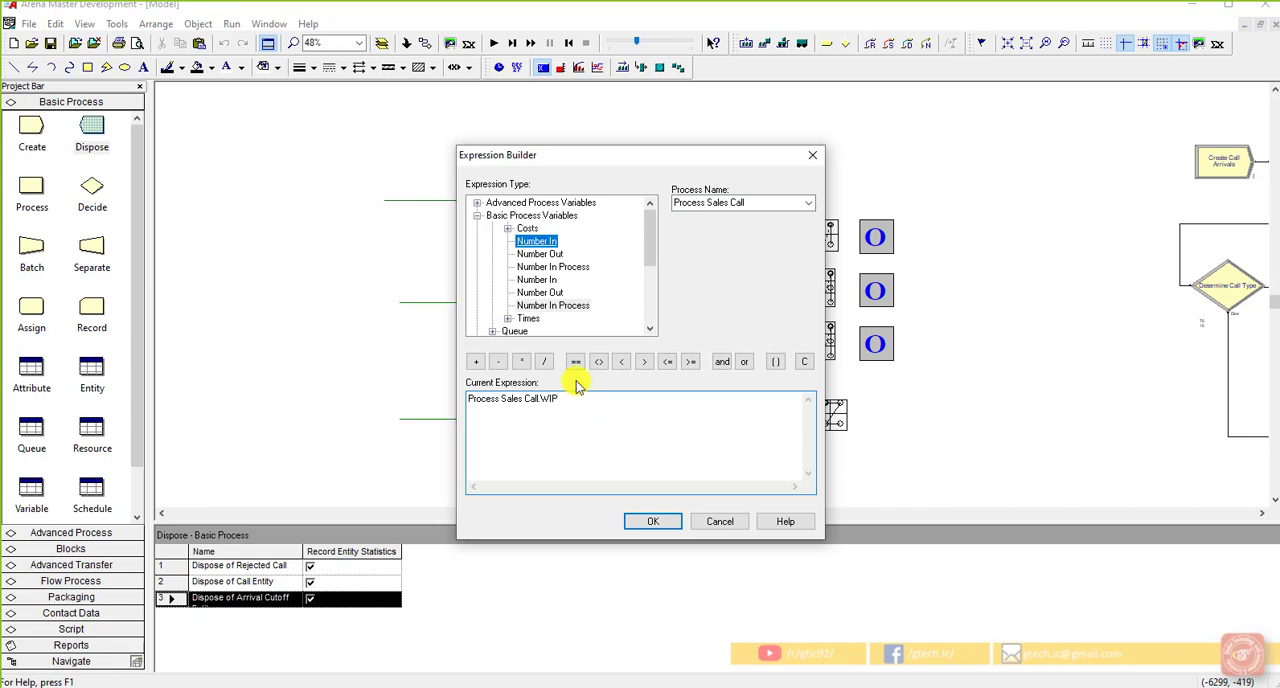
{"action": "scroll", "coordinate": [556, 305], "scroll_direction": "down", "scroll_amount": 1}
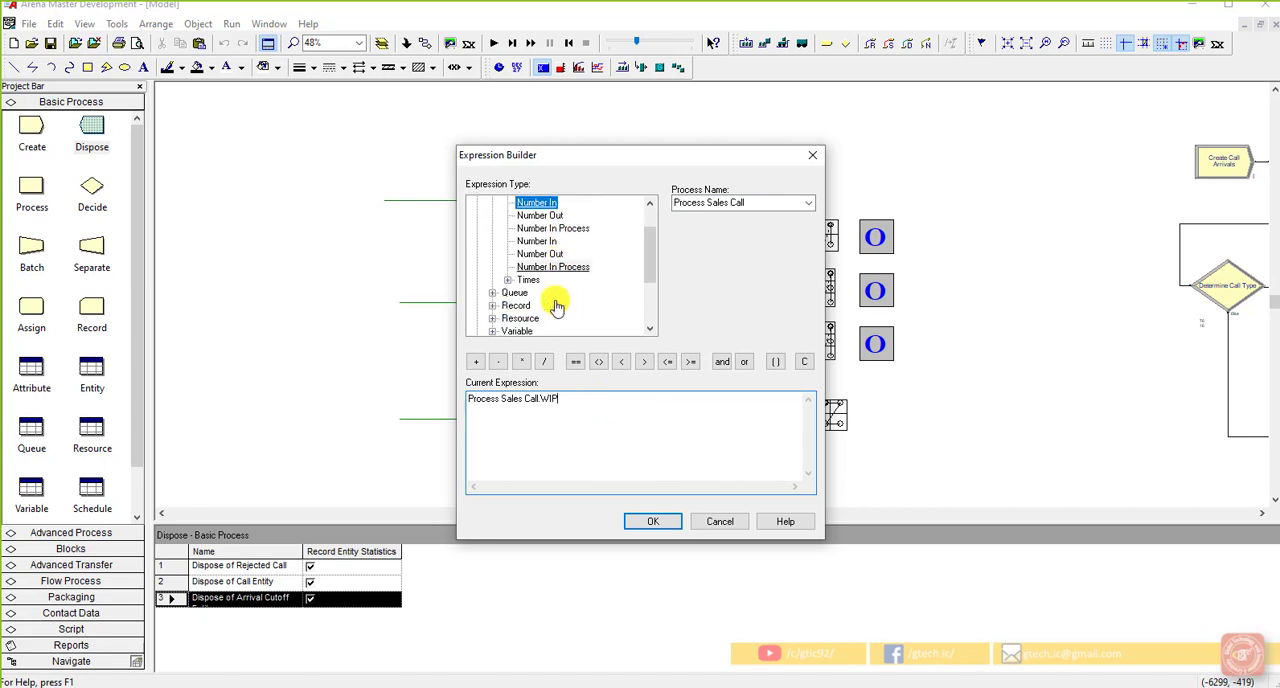
{"action": "left_click", "coordinate": [492, 292]}
{"action": "left_click", "coordinate": [549, 241]}
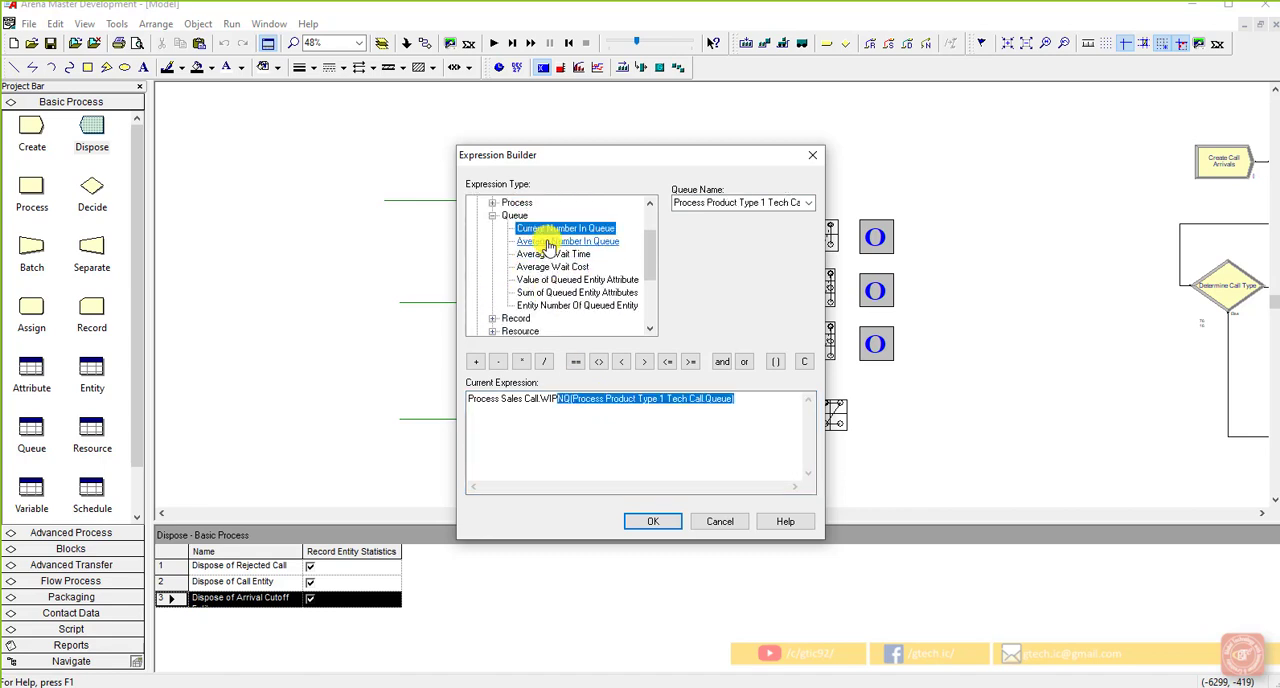
{"action": "left_click", "coordinate": [729, 399]}
{"action": "left_click_drag", "start_coordinate": [729, 399], "coordinate": [451, 397]}
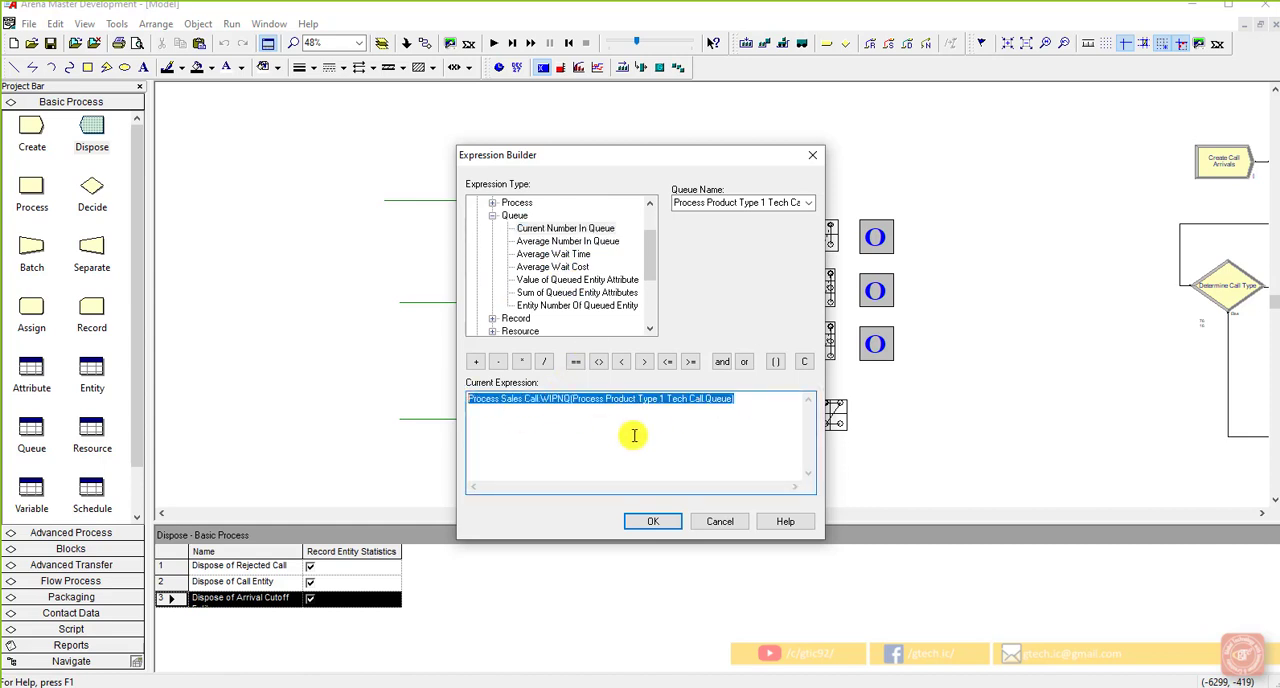
{"action": "key", "text": "Delete"}
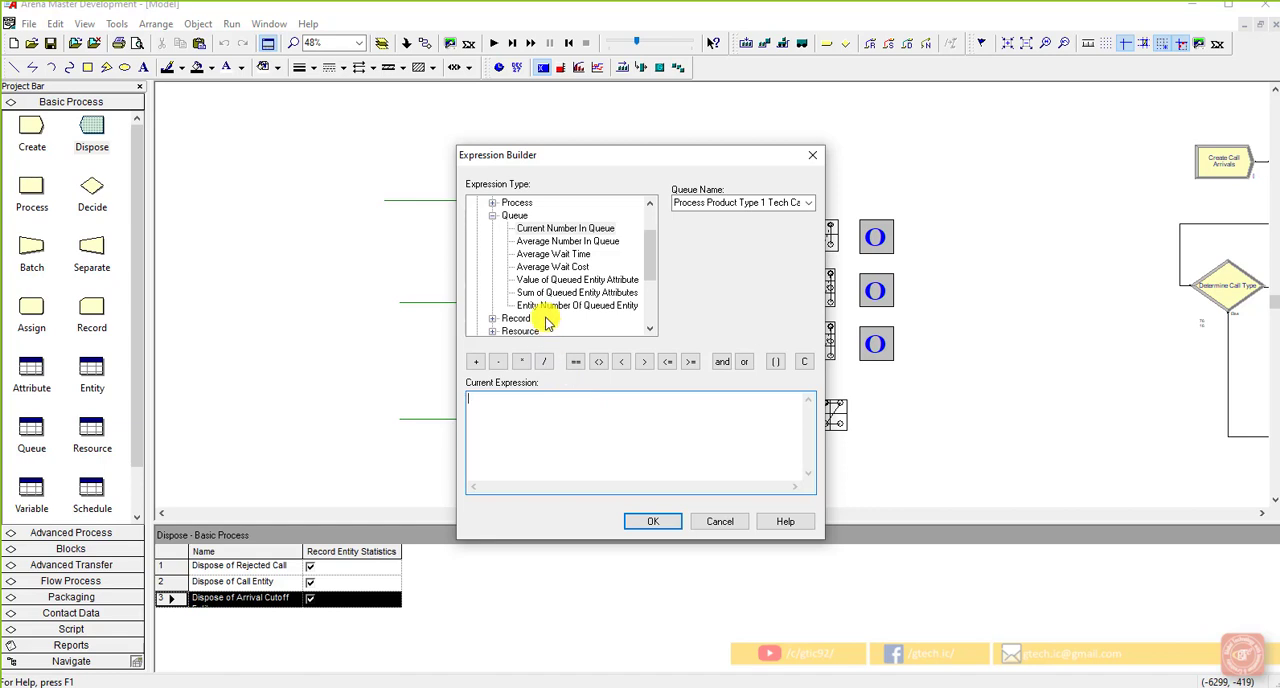
Step: Build the expression from the current number busy of the Sales resource, NR(Sales), followed by a plus operator
{"action": "scroll", "coordinate": [515, 290], "scroll_direction": "down", "scroll_amount": 2}
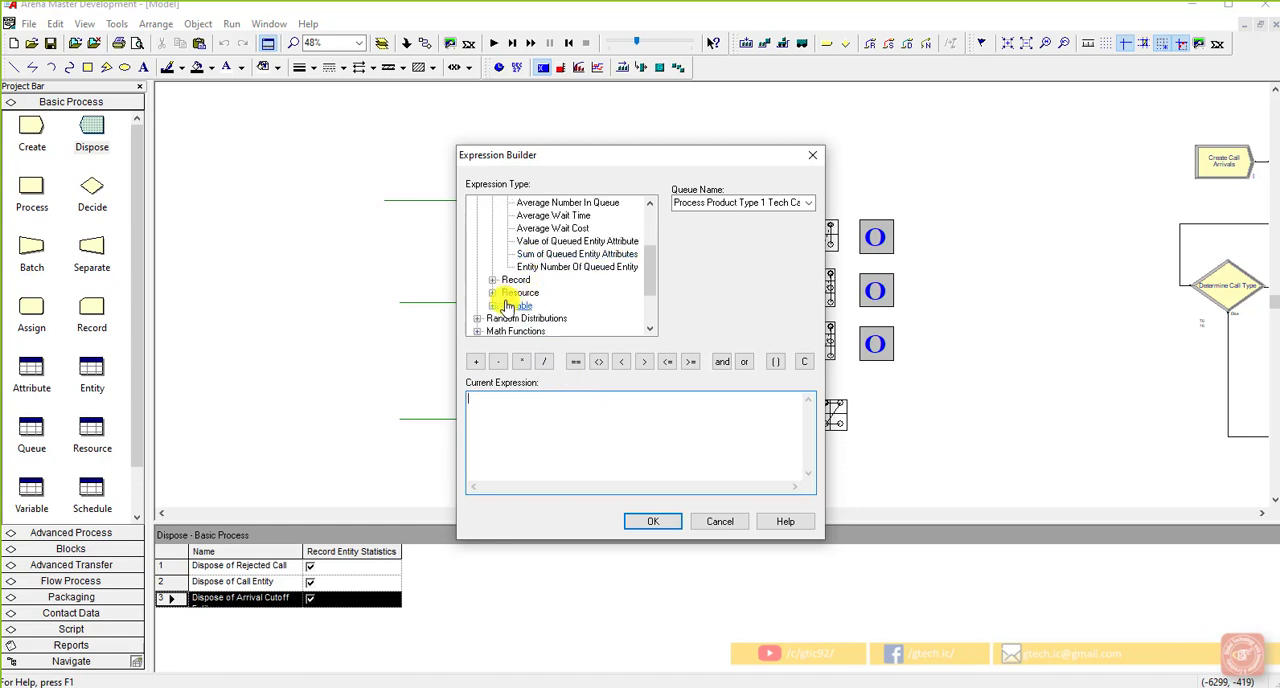
{"action": "left_click", "coordinate": [493, 283]}
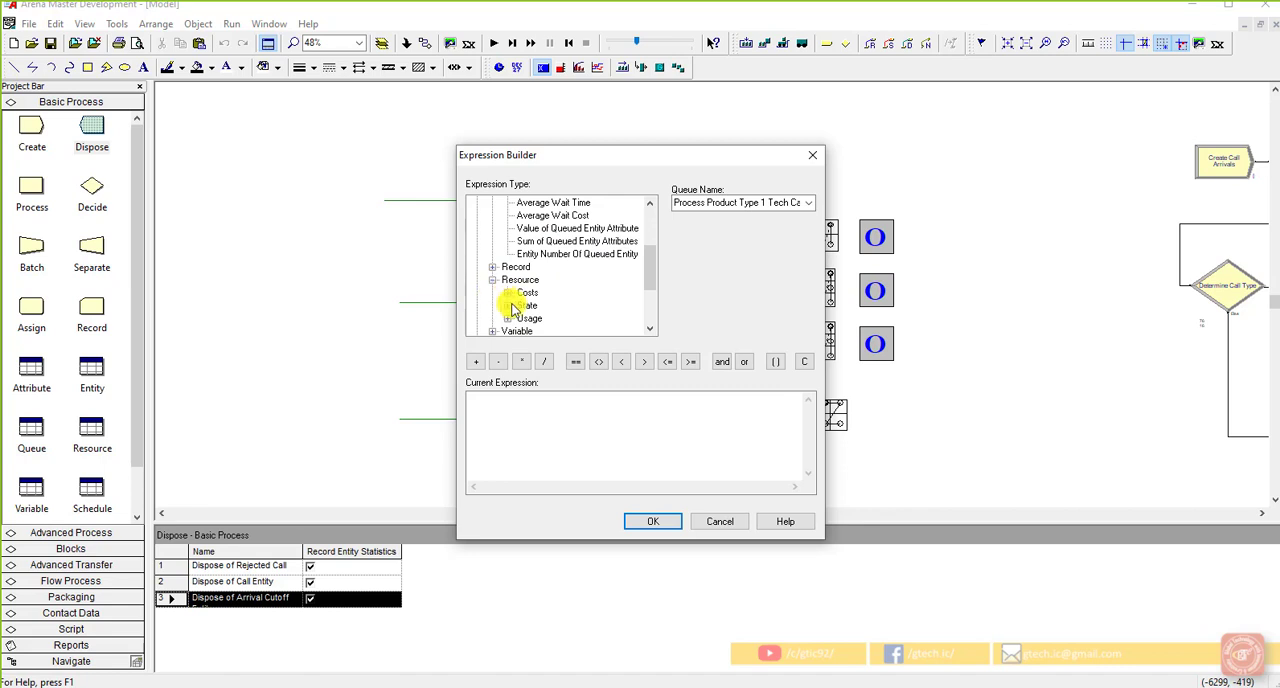
{"action": "left_click", "coordinate": [507, 318]}
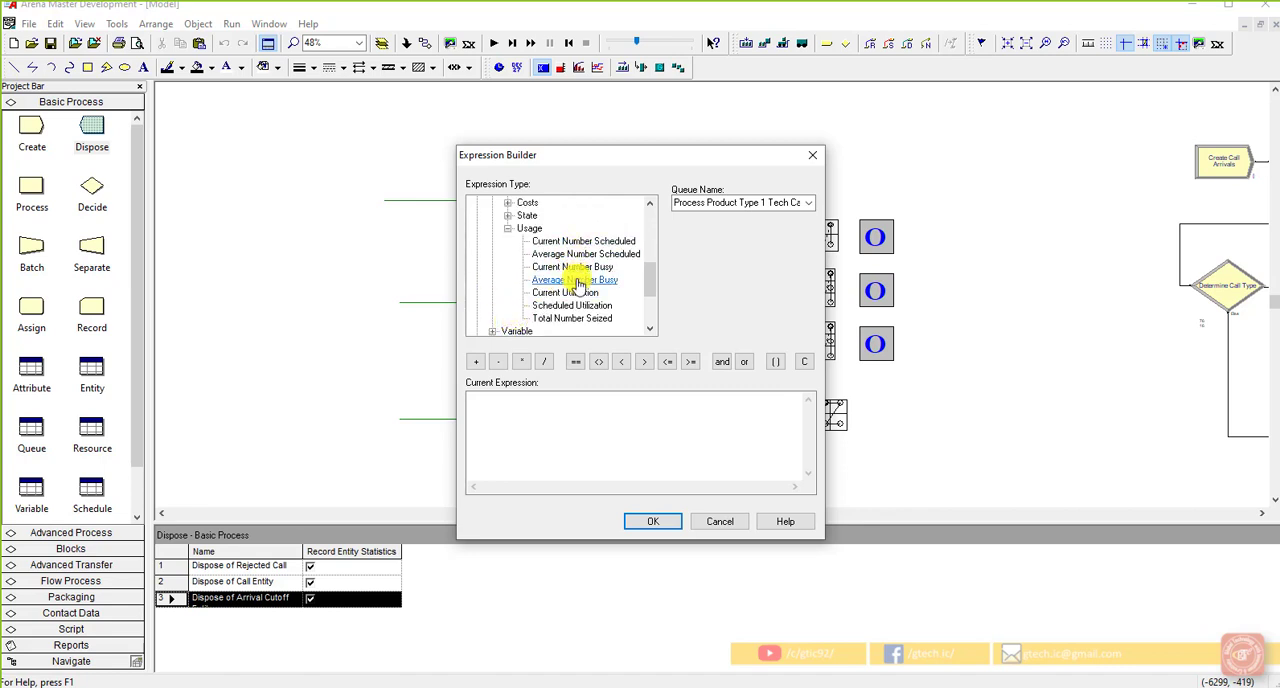
{"action": "left_click", "coordinate": [574, 268]}
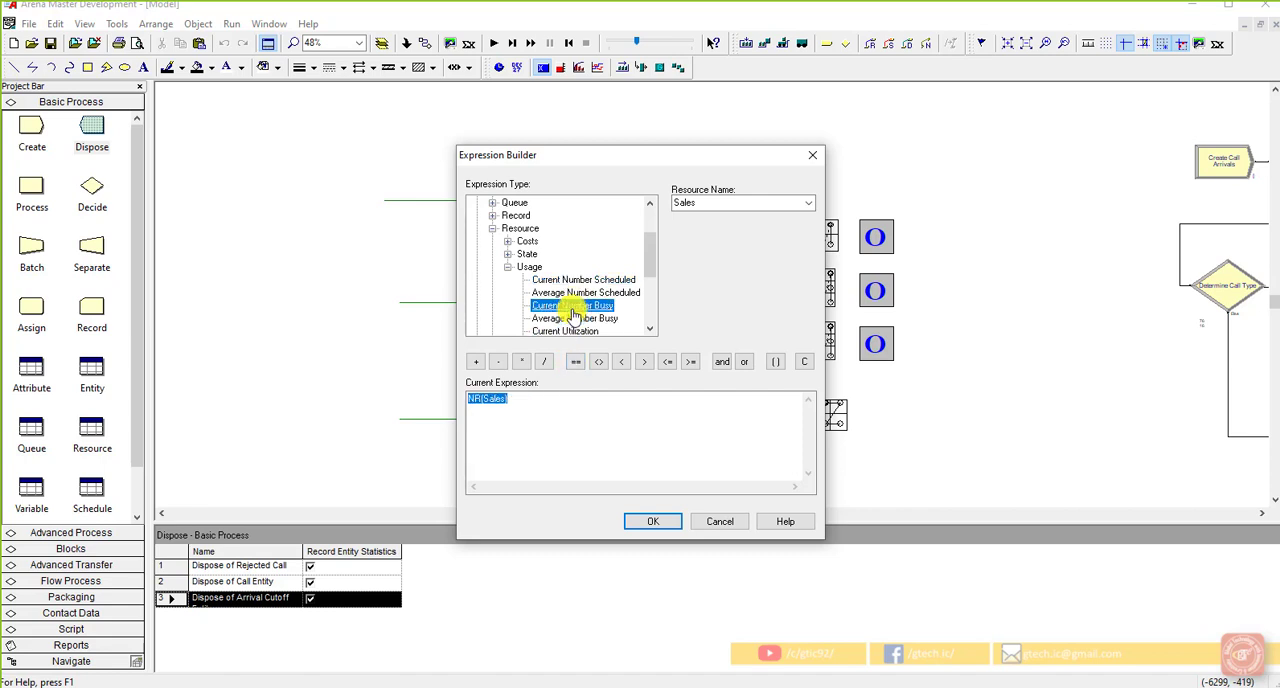
{"action": "left_click", "coordinate": [530, 398]}
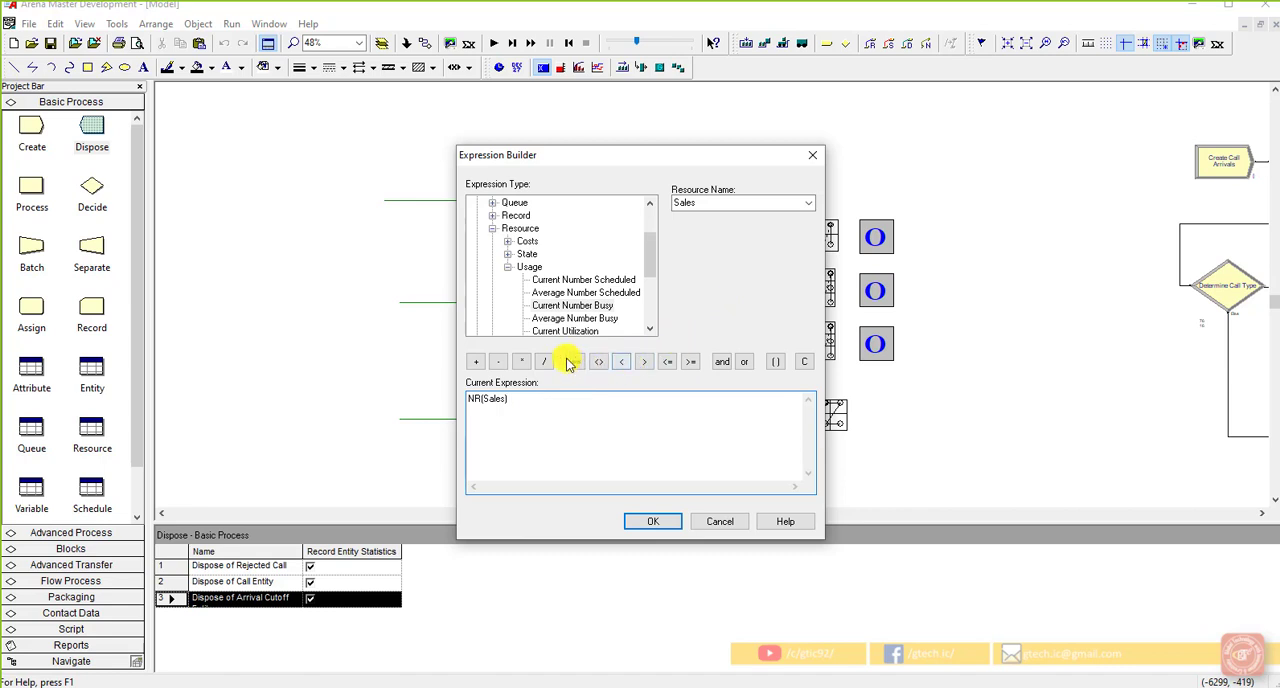
{"action": "left_click", "coordinate": [480, 363]}
Step: Complete the expression with the current number in queue for the sales calls, NQ(Process Sales Call.Queue), and accept it
{"action": "scroll", "coordinate": [534, 300], "scroll_direction": "up", "scroll_amount": 1}
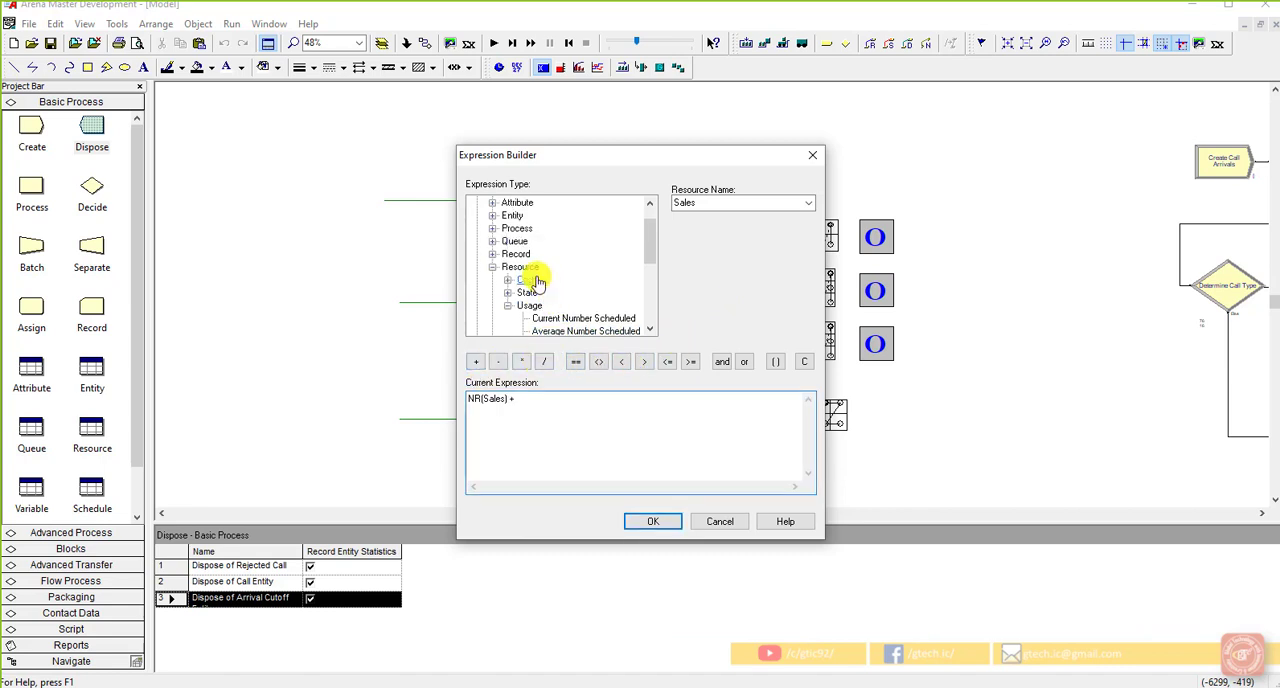
{"action": "left_click", "coordinate": [492, 241]}
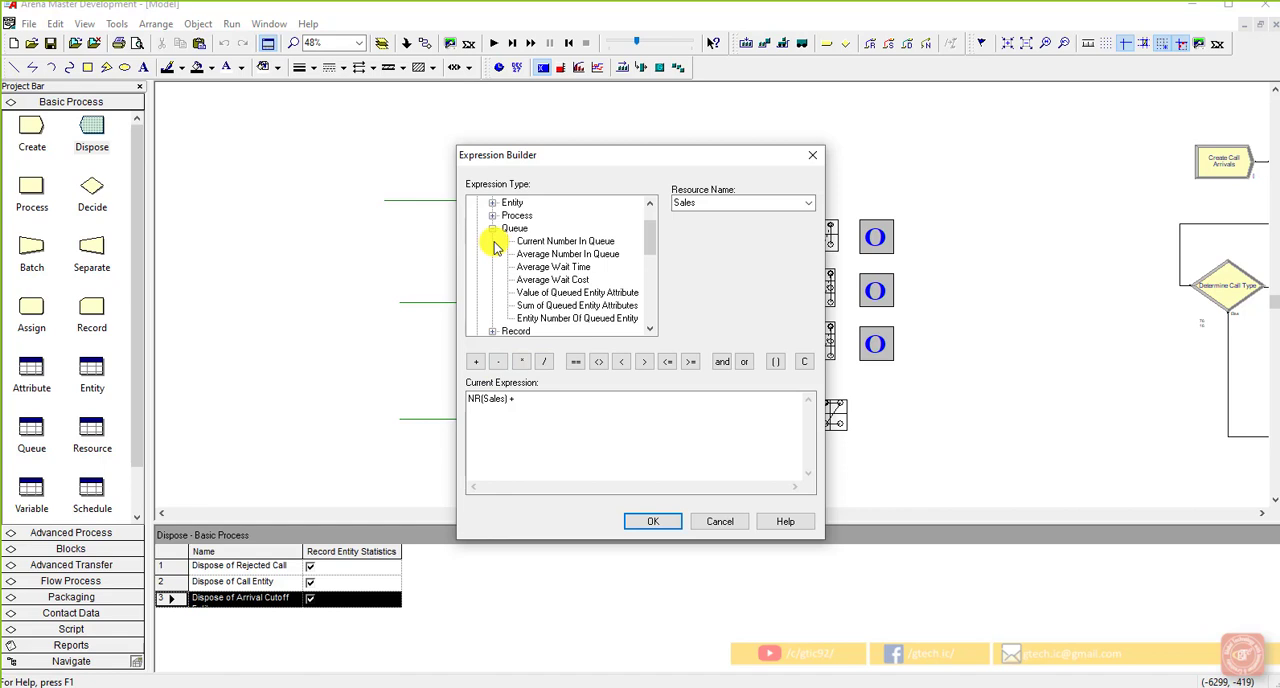
{"action": "left_click", "coordinate": [548, 245]}
{"action": "left_click", "coordinate": [808, 203]}
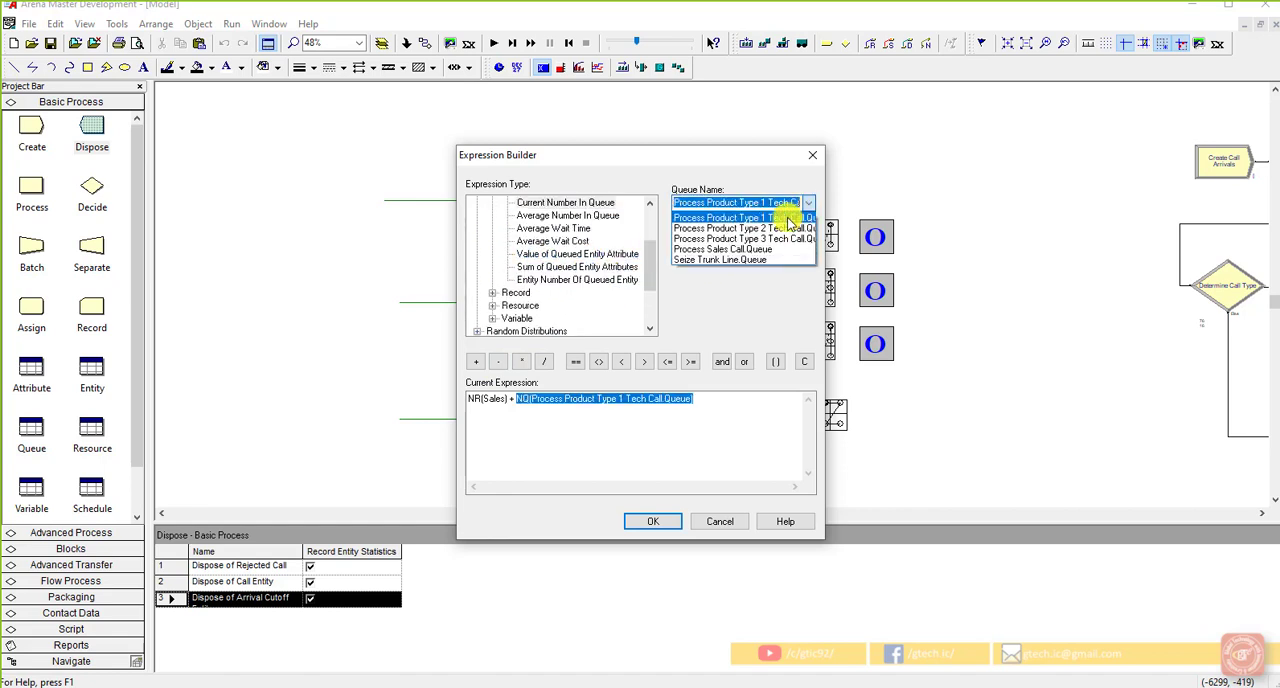
{"action": "left_click", "coordinate": [750, 250]}
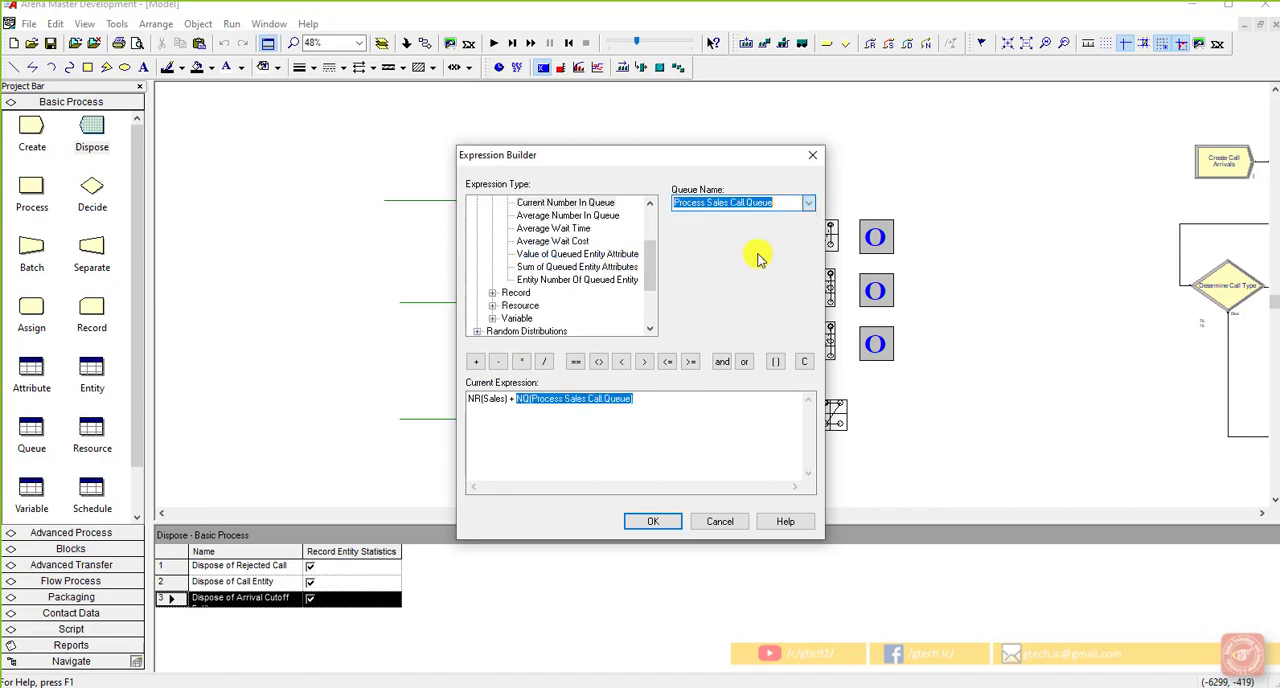
{"action": "left_click", "coordinate": [667, 412]}
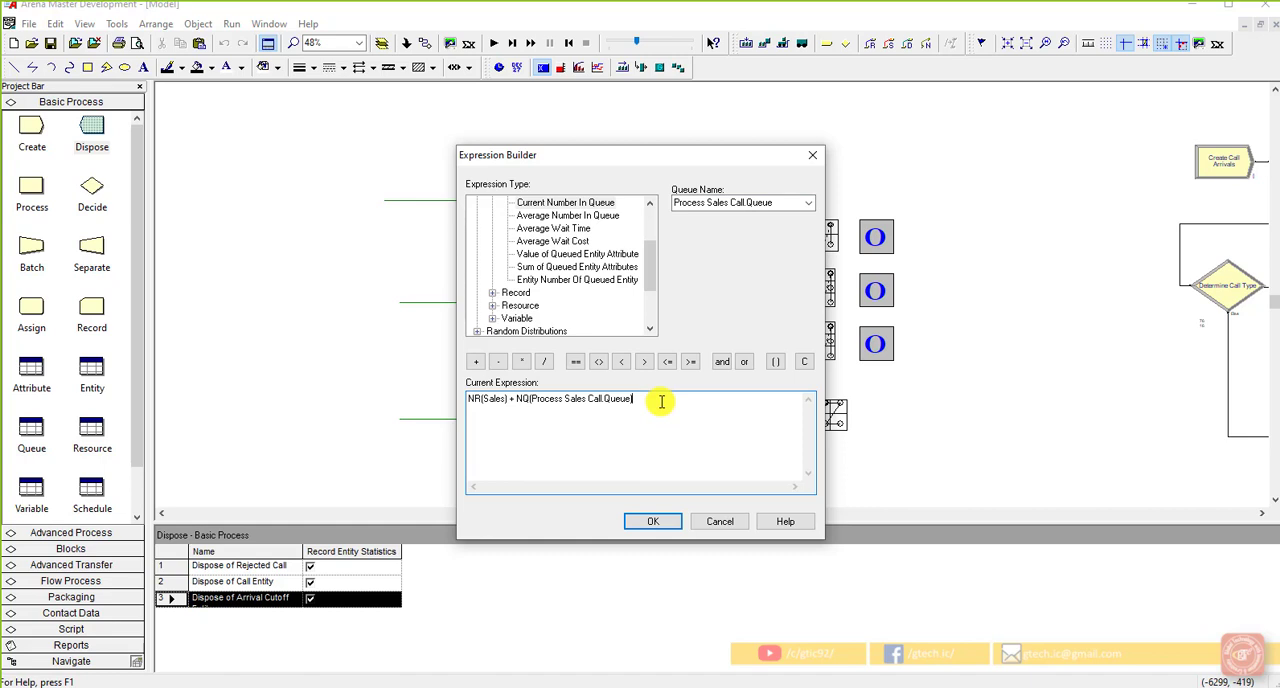
{"action": "left_click", "coordinate": [665, 527]}
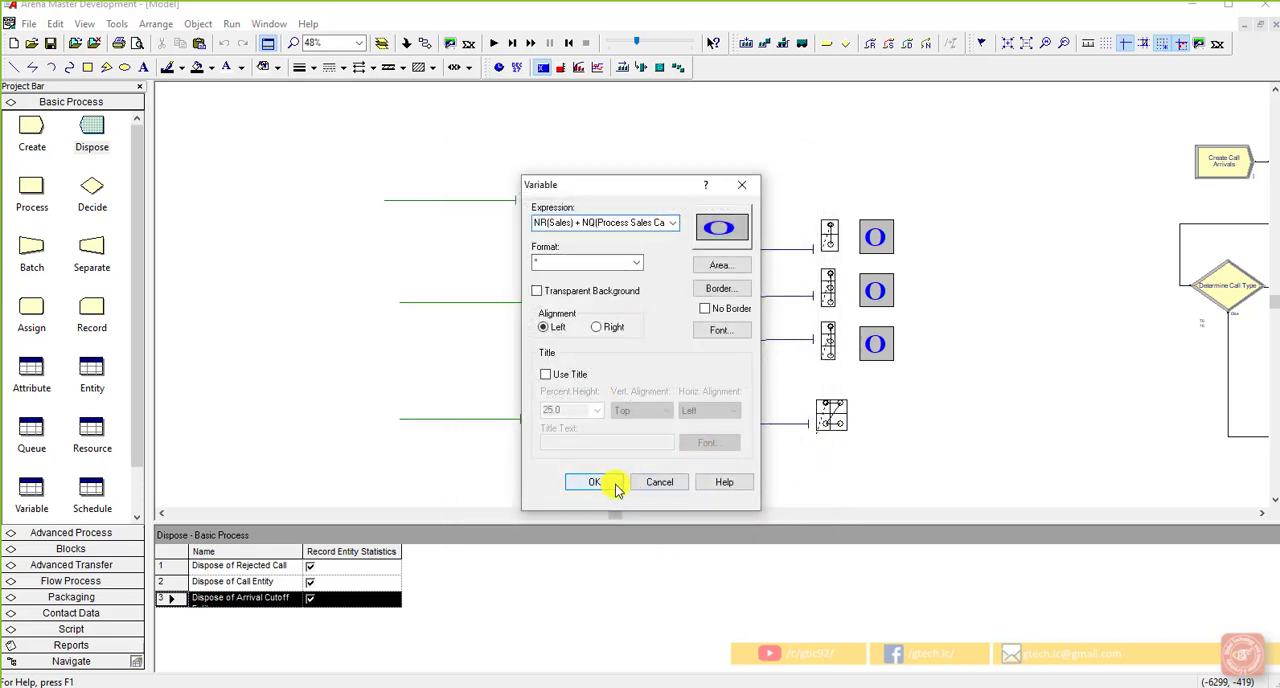
Step: Accept the variable settings and draw the display beside the Sales resource picture, below the three tech displays
{"action": "left_click", "coordinate": [602, 483]}
{"action": "left_click", "coordinate": [859, 404]}
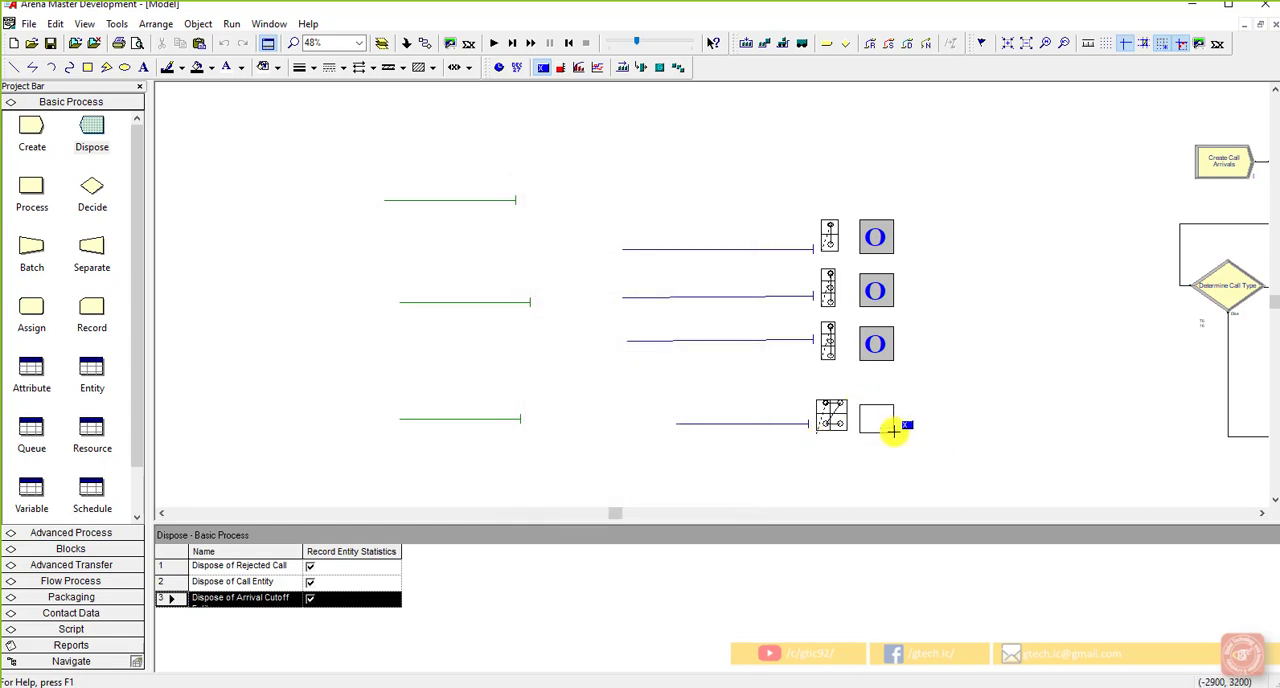
{"action": "left_click", "coordinate": [896, 434]}
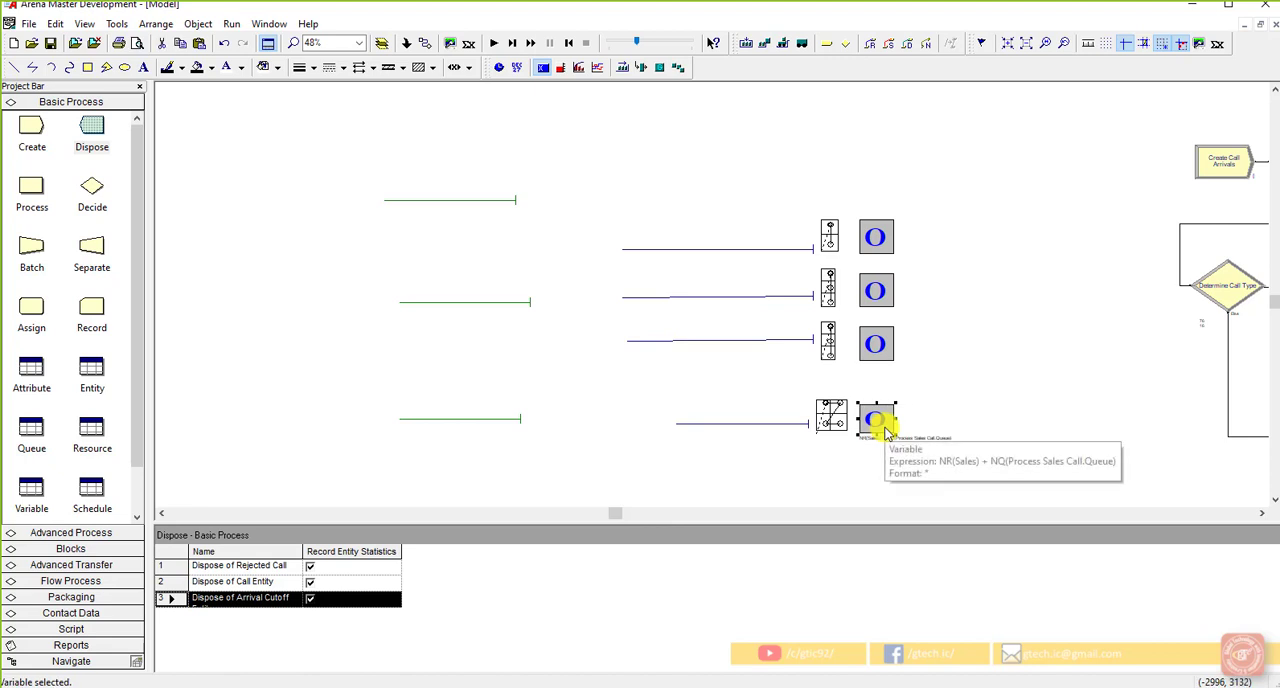
{"action": "left_click", "coordinate": [925, 419]}
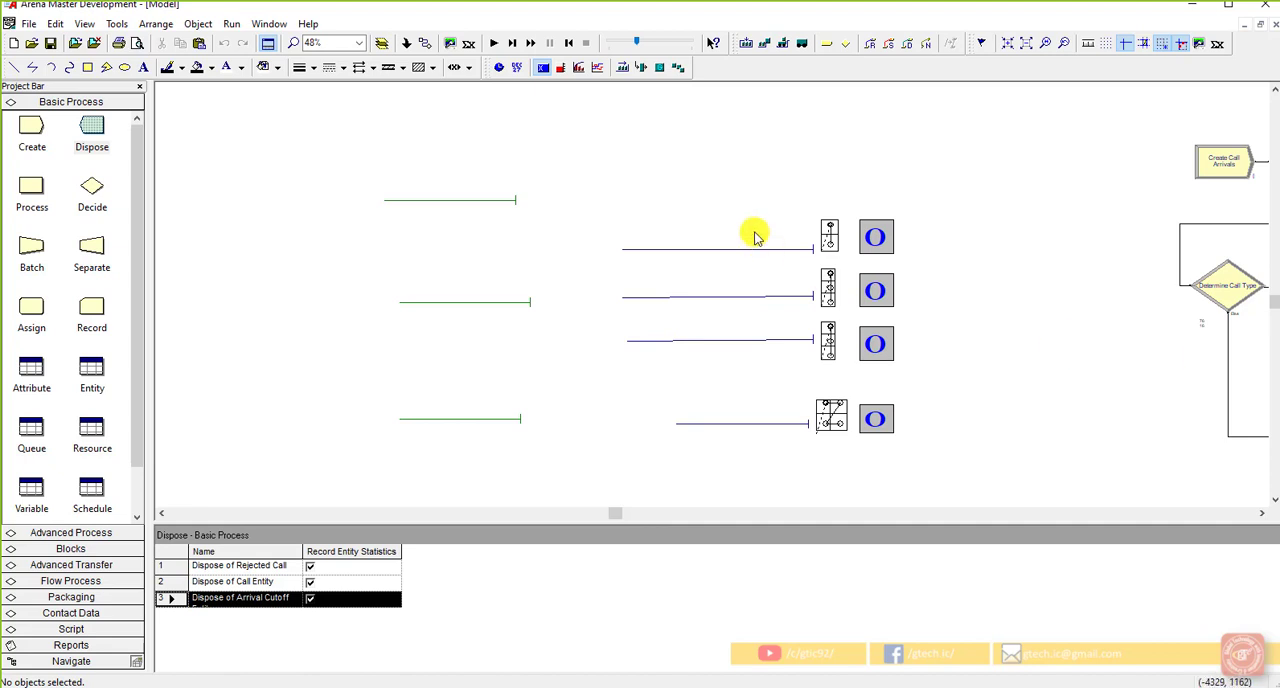
Step: Start a new plot, add a data series, and open the Expression Builder for the series expression
{"action": "scroll", "coordinate": [680, 215], "scroll_direction": "up", "scroll_amount": 1}
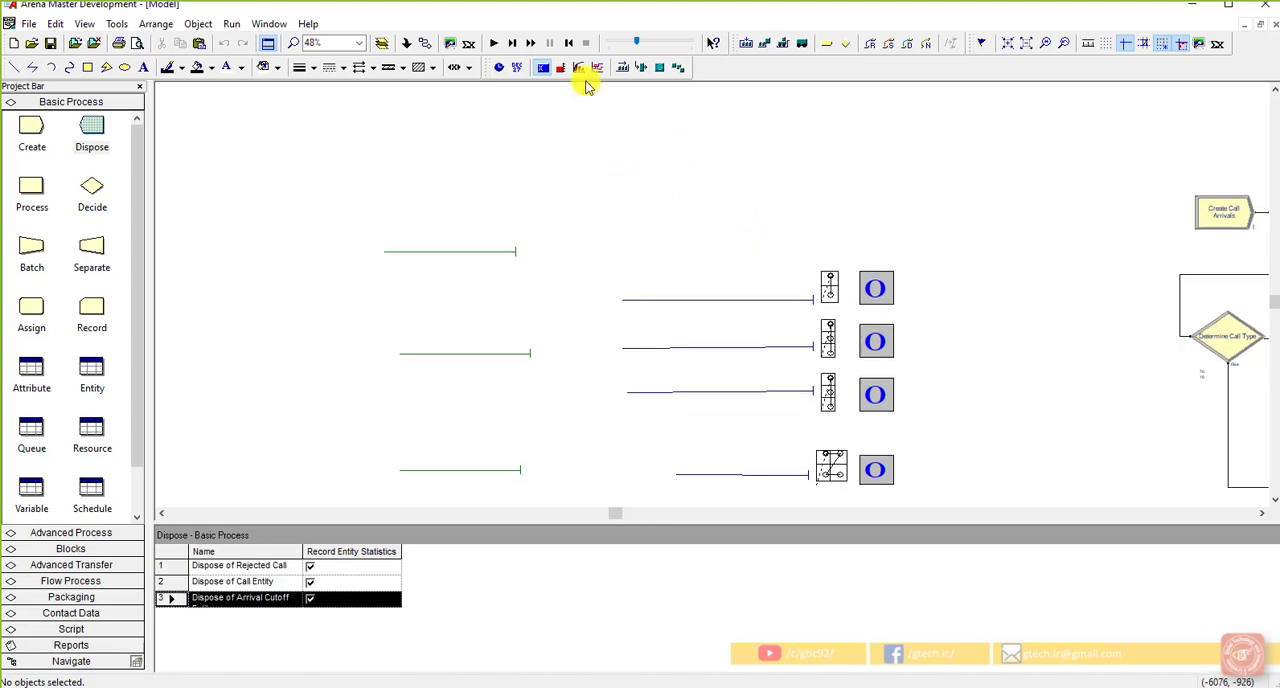
{"action": "left_click", "coordinate": [592, 68]}
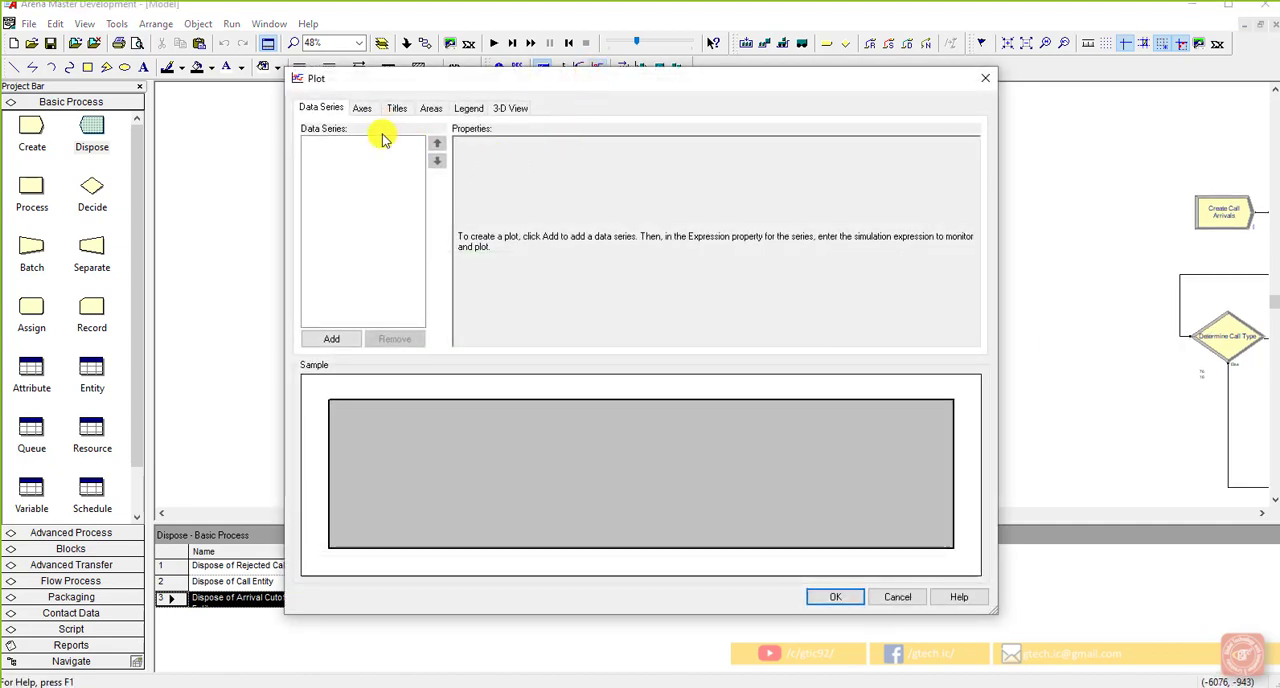
{"action": "left_click", "coordinate": [336, 340]}
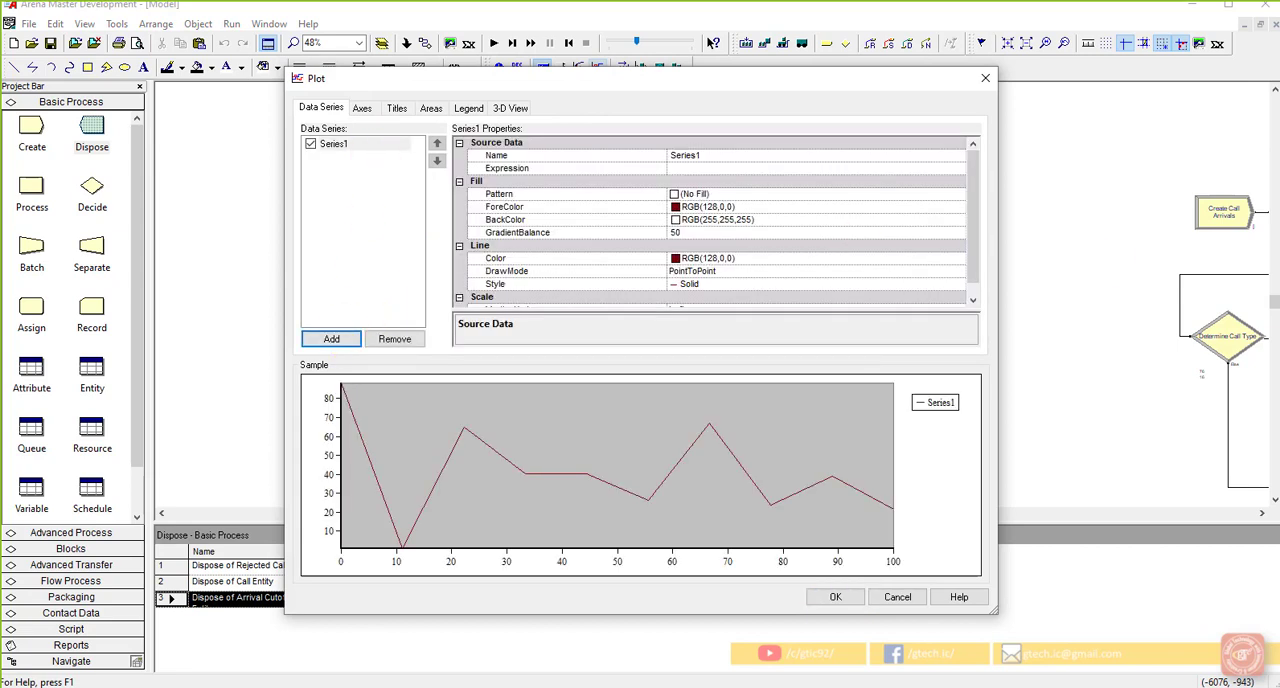
{"action": "left_click", "coordinate": [710, 168]}
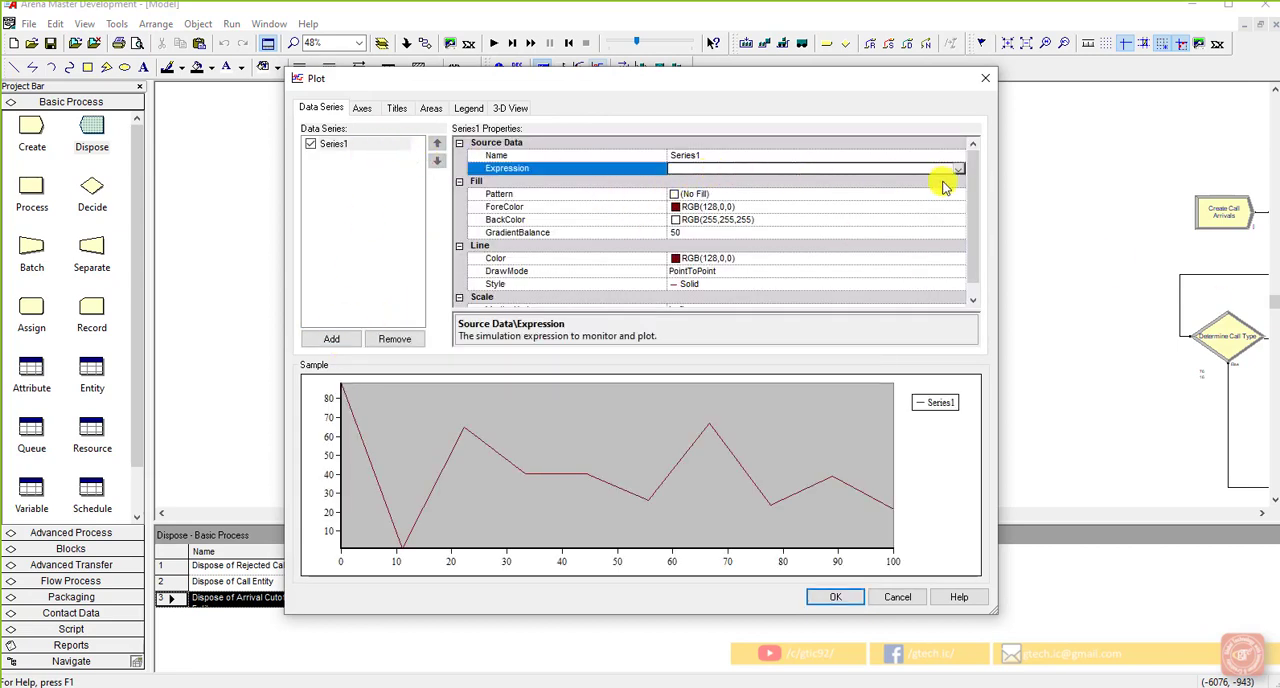
{"action": "left_click", "coordinate": [957, 172]}
{"action": "left_click", "coordinate": [908, 181]}
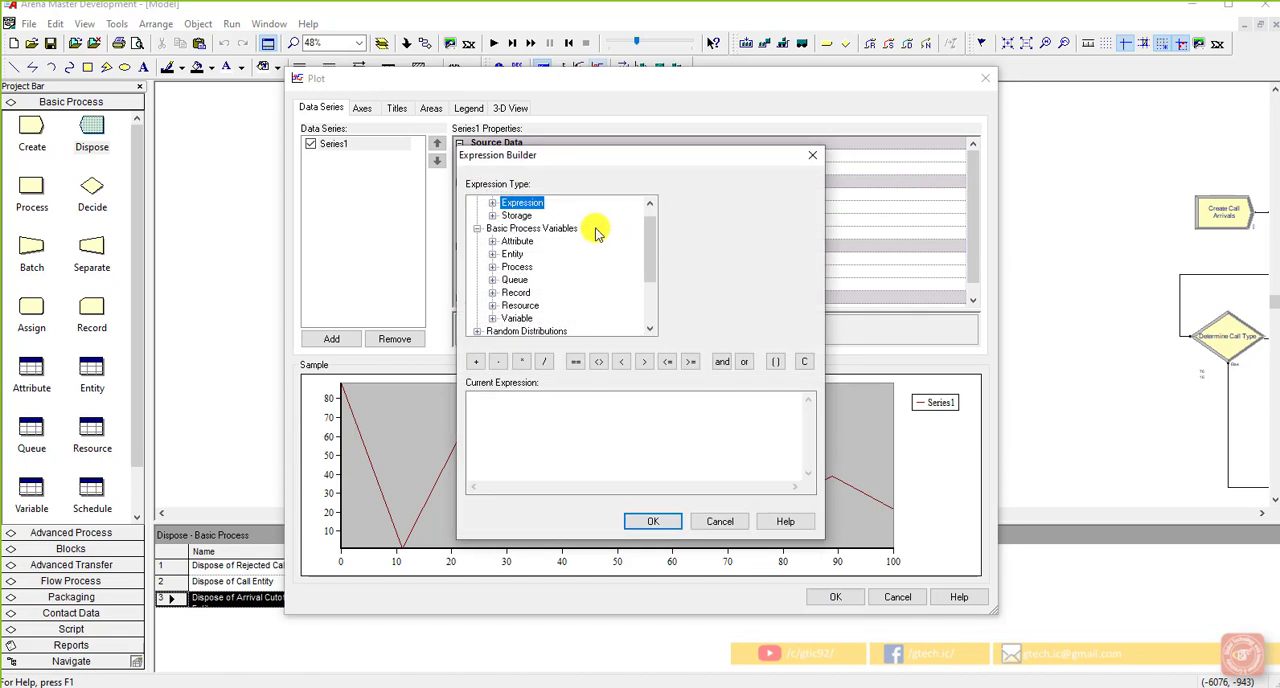
Step: Build the series expression from the current number busy of the Trunk Line resource, NR(Trunk Line), and accept it
{"action": "double_click", "coordinate": [522, 307]}
{"action": "double_click", "coordinate": [527, 318]}
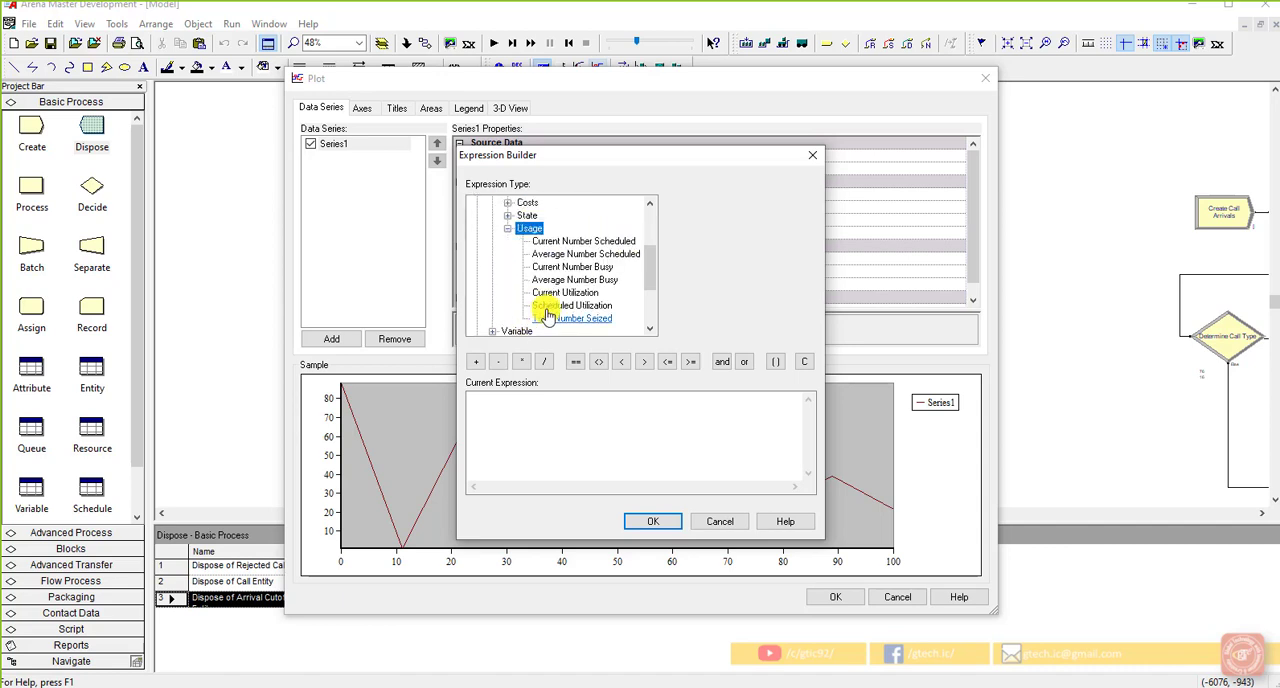
{"action": "left_click", "coordinate": [578, 267]}
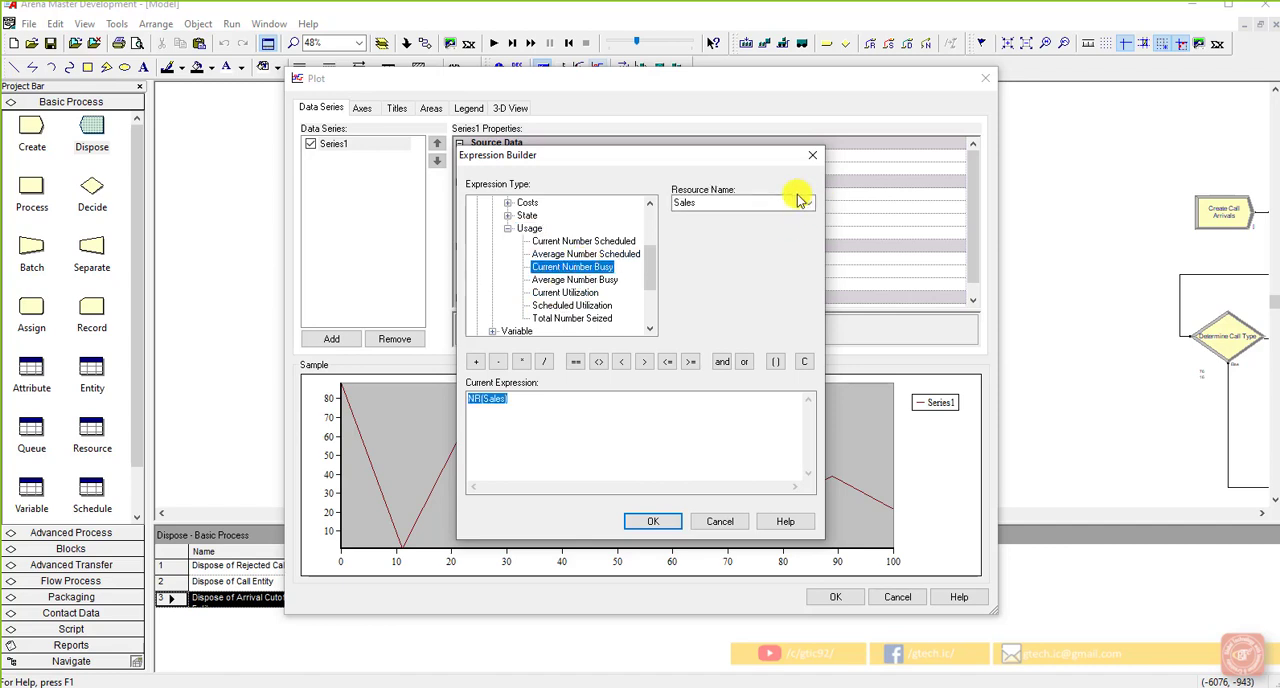
{"action": "left_click", "coordinate": [806, 204]}
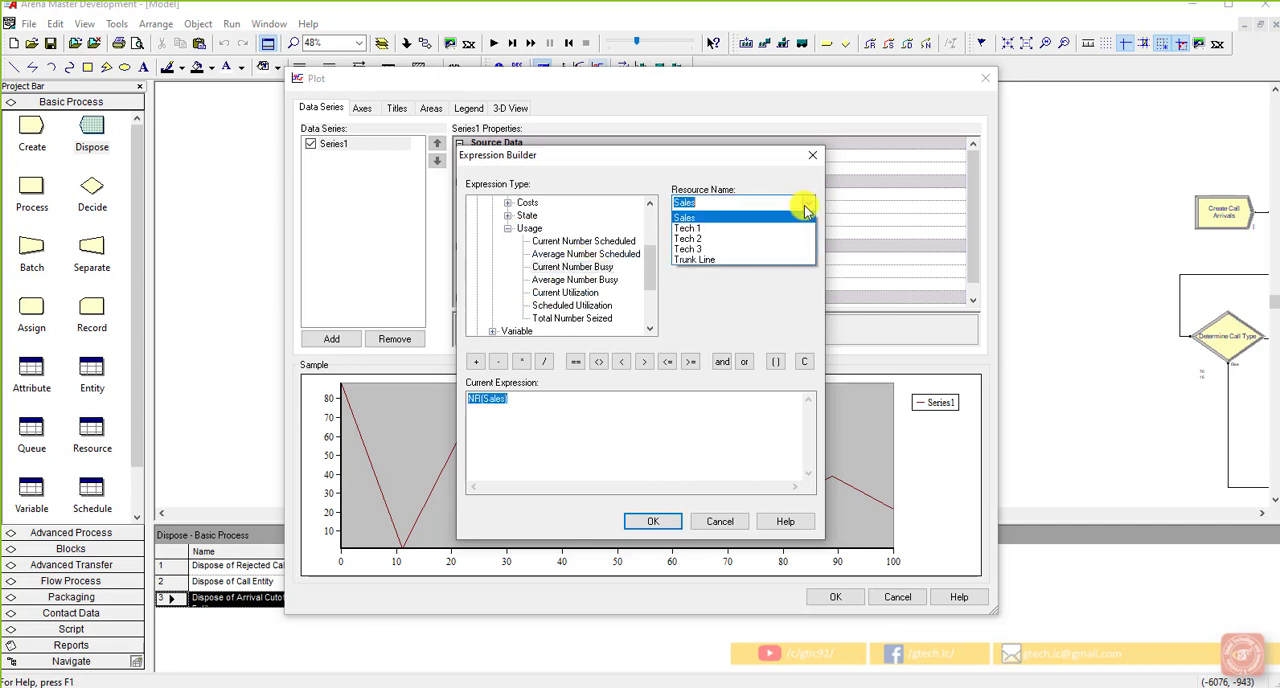
{"action": "left_click", "coordinate": [776, 263]}
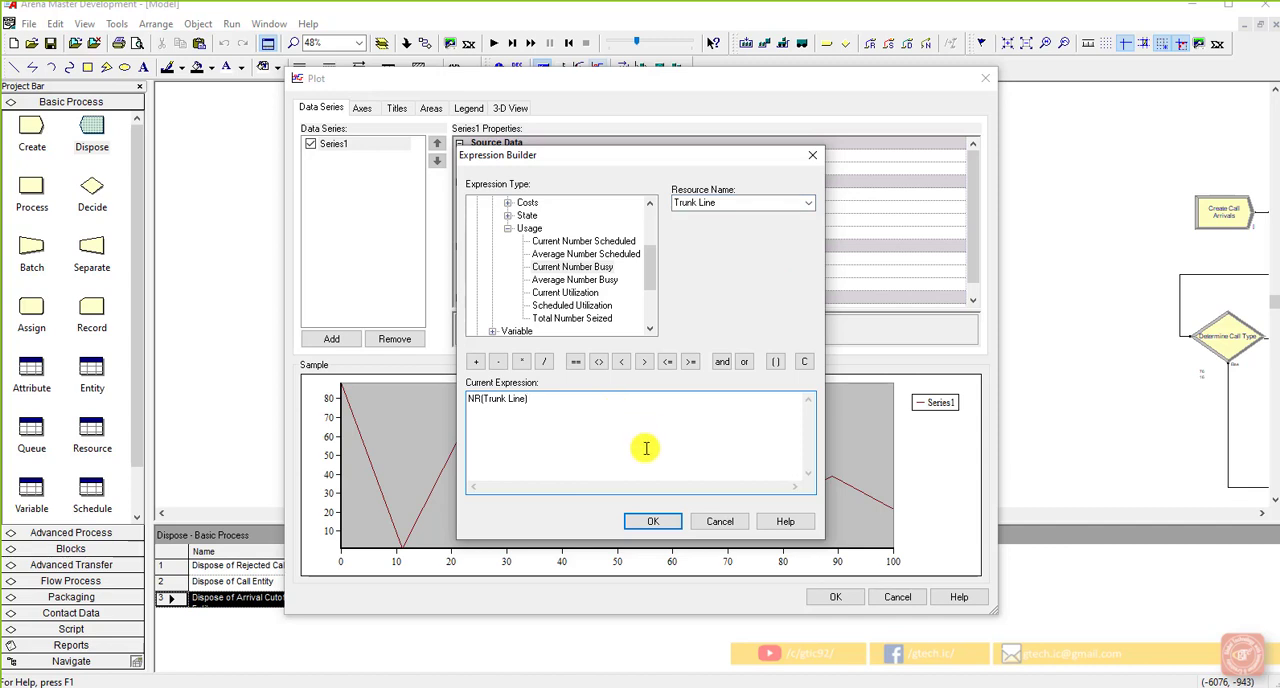
{"action": "left_click", "coordinate": [655, 521]}
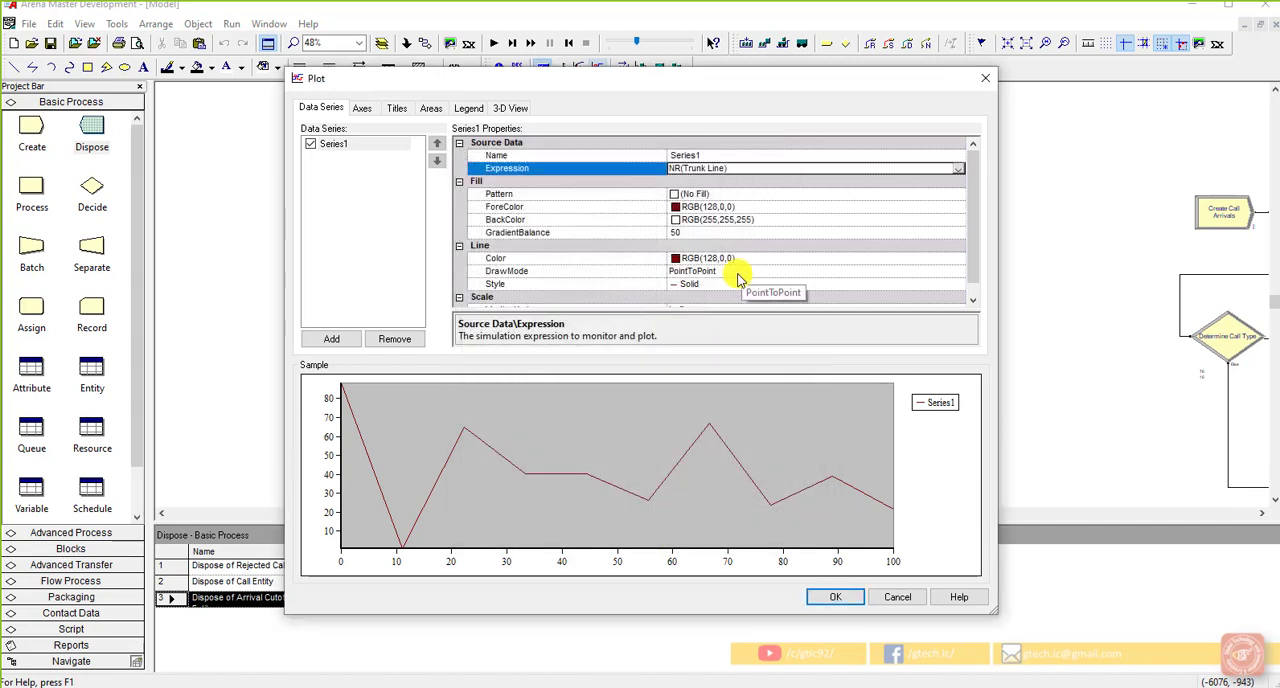
Step: Set the draw mode of the trunk line series to Stairs
{"action": "left_click", "coordinate": [740, 276]}
{"action": "left_click", "coordinate": [958, 276]}
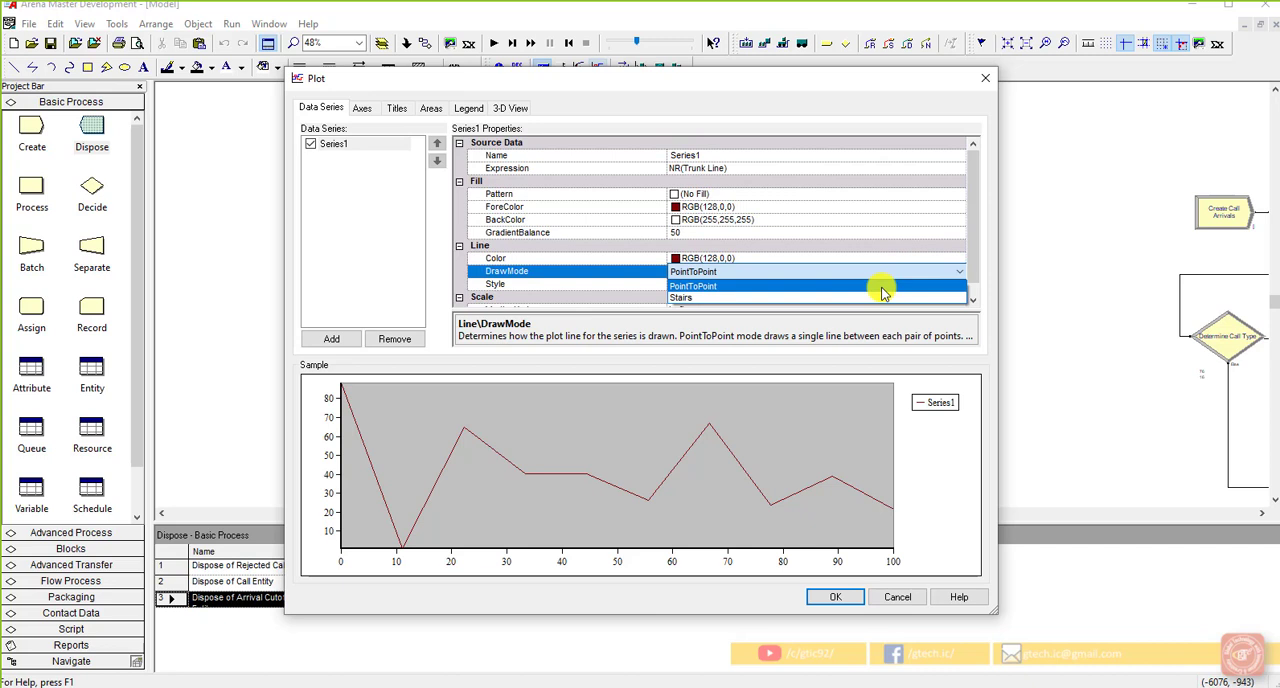
{"action": "left_click", "coordinate": [883, 292]}
{"action": "left_click", "coordinate": [958, 271]}
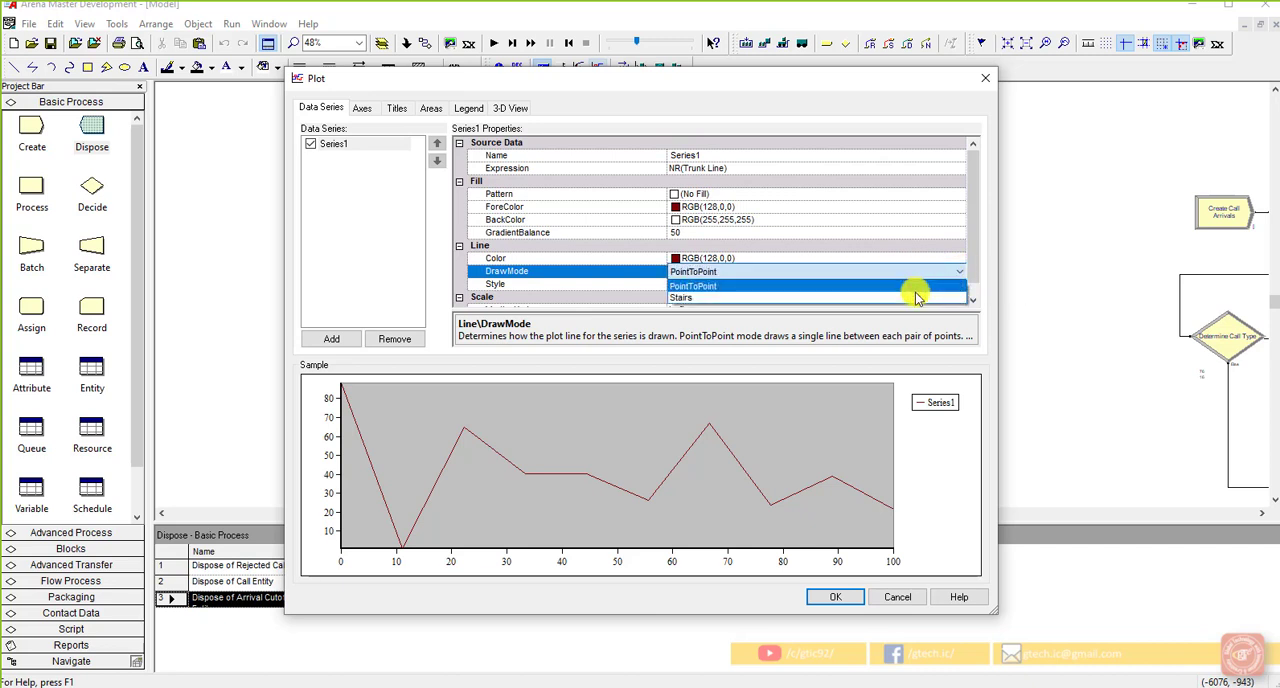
{"action": "left_click", "coordinate": [860, 297]}
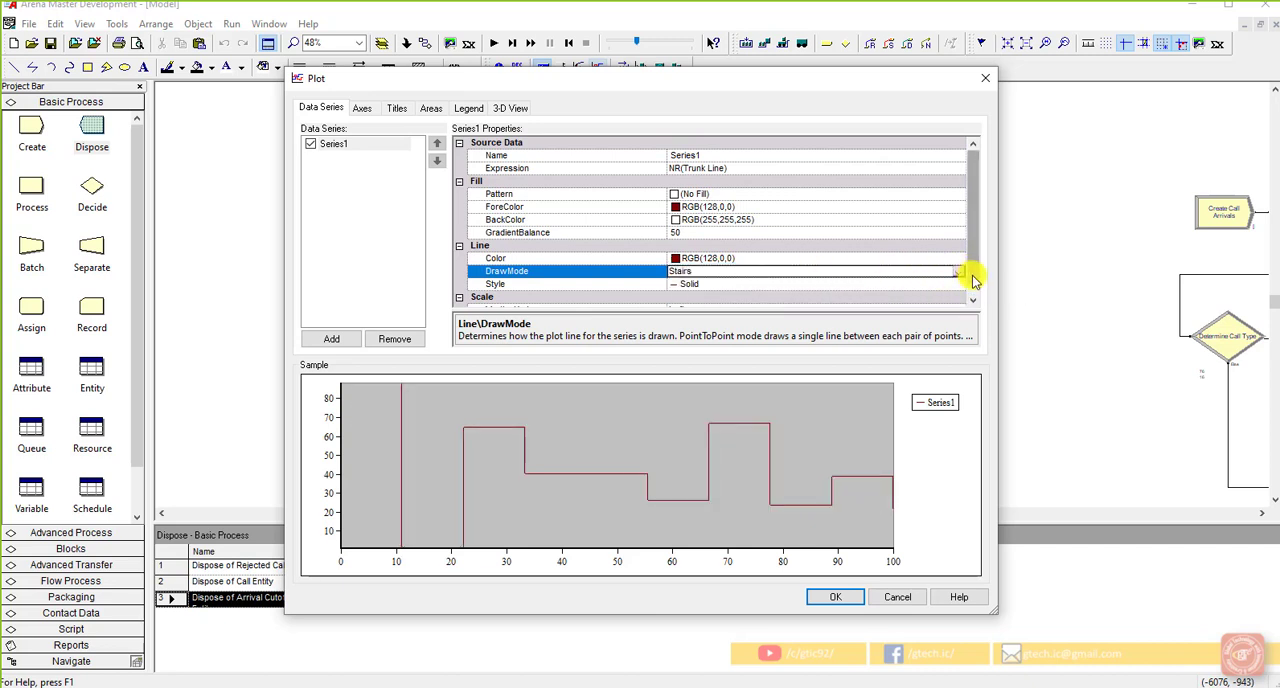
{"action": "scroll", "coordinate": [955, 292], "scroll_direction": "down", "scroll_amount": 1}
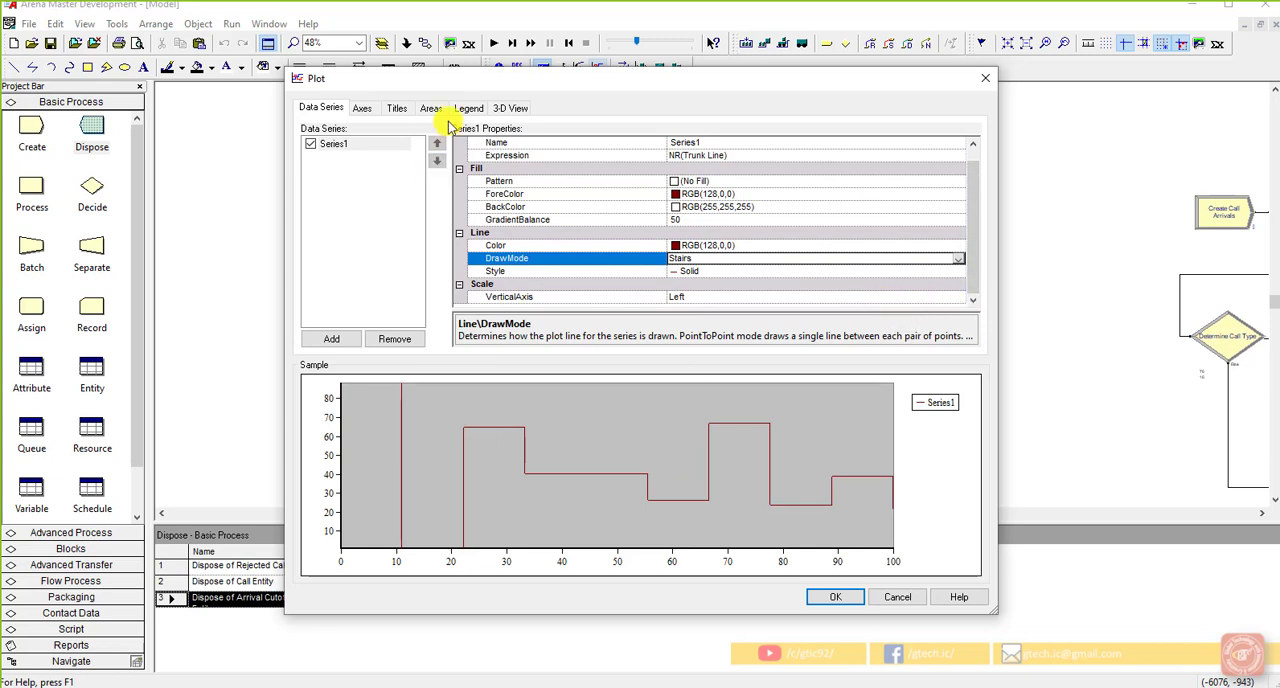
Step: Make the title of the plot's Time (X) axis visible
{"action": "left_click", "coordinate": [364, 108]}
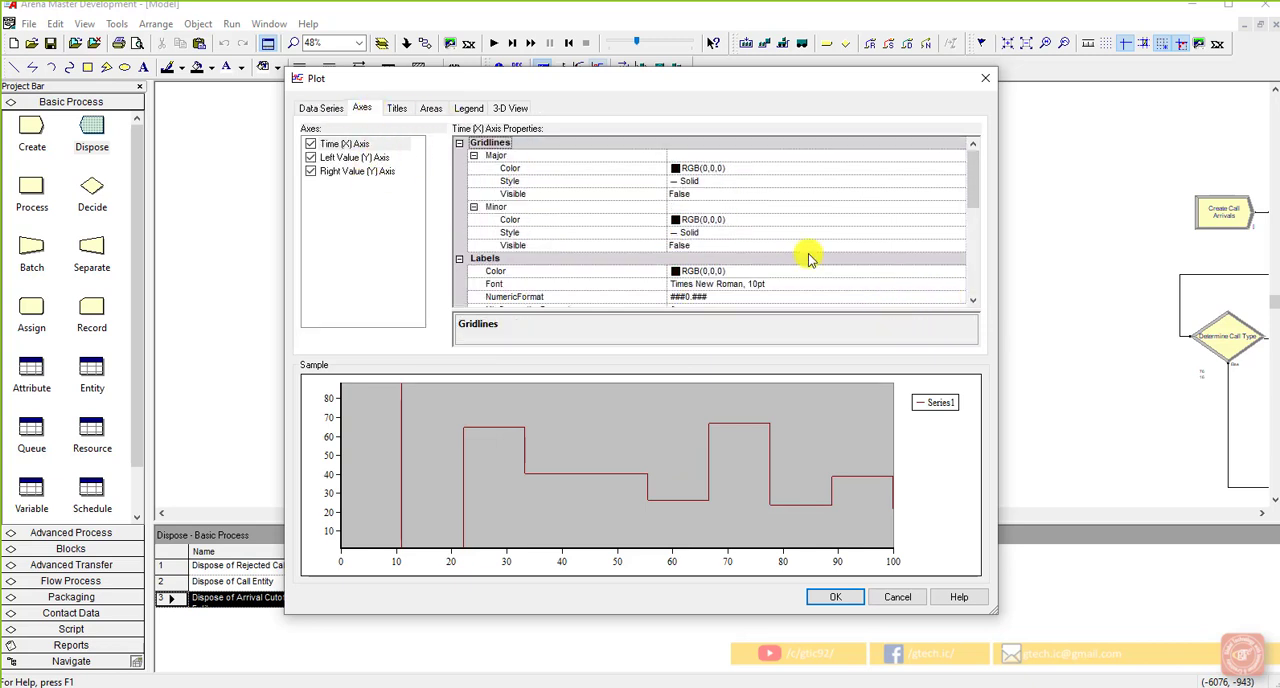
{"action": "left_click_drag", "start_coordinate": [968, 194], "coordinate": [990, 285]}
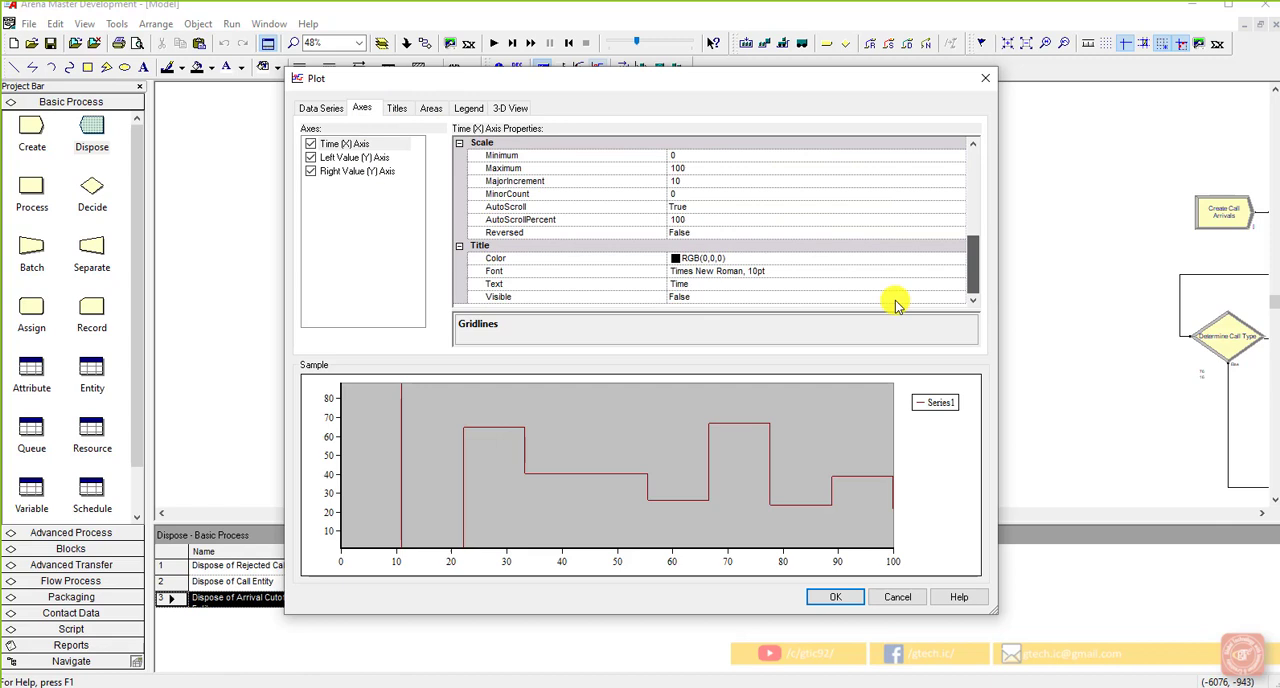
{"action": "left_click", "coordinate": [760, 297]}
{"action": "left_click", "coordinate": [960, 297]}
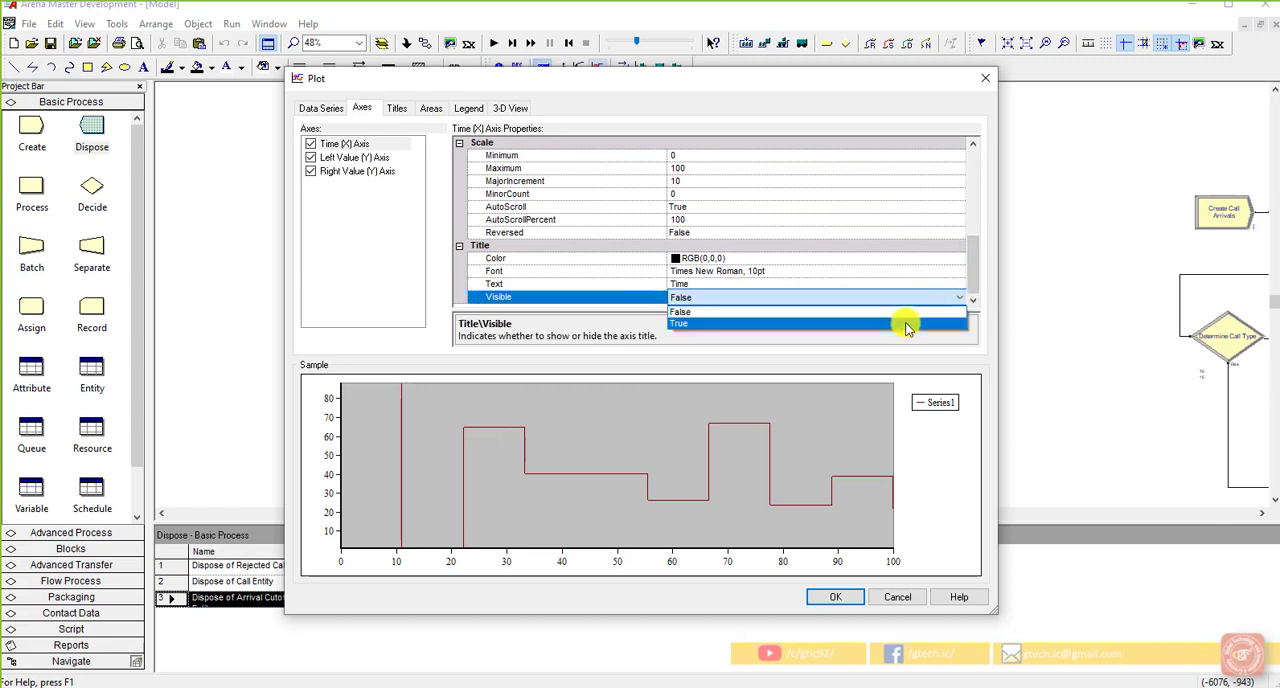
{"action": "left_click", "coordinate": [903, 323]}
Step: Scale the Time (X) axis to a maximum of 600 with a major increment of 100
{"action": "left_click", "coordinate": [695, 170]}
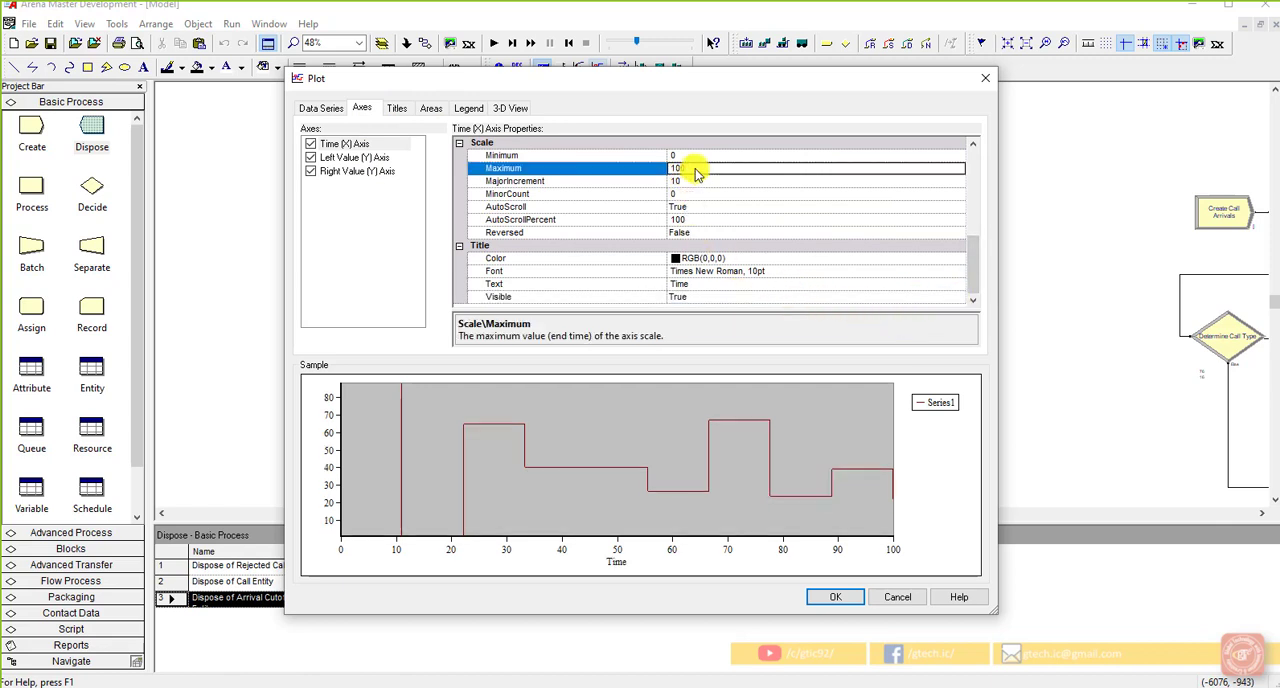
{"action": "double_click", "coordinate": [696, 169]}
{"action": "type", "text": "60"}
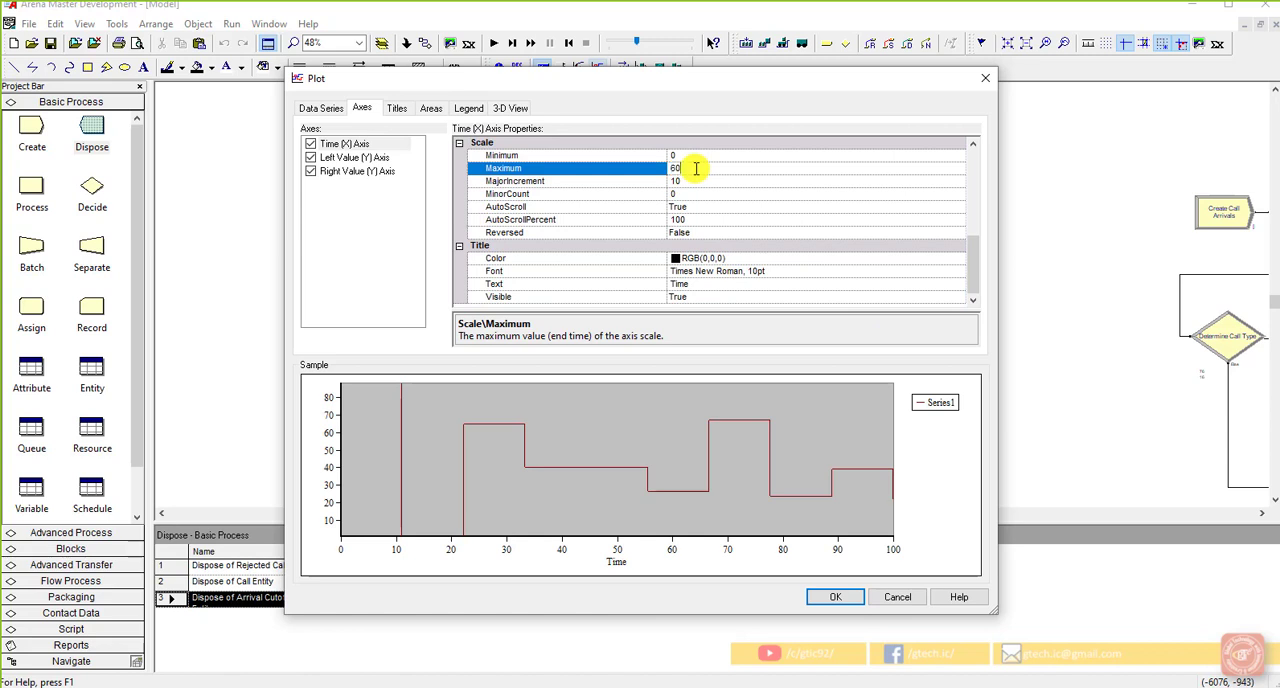
{"action": "type", "text": "0"}
{"action": "left_click", "coordinate": [697, 190]}
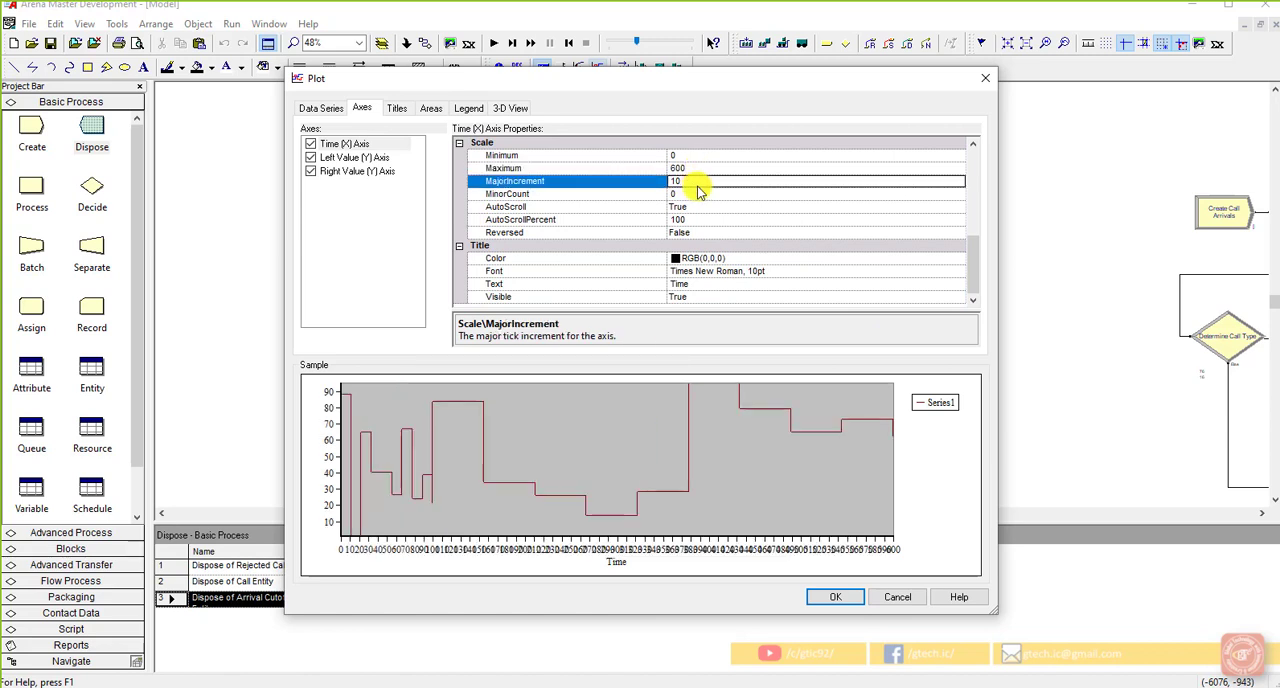
{"action": "double_click", "coordinate": [699, 185]}
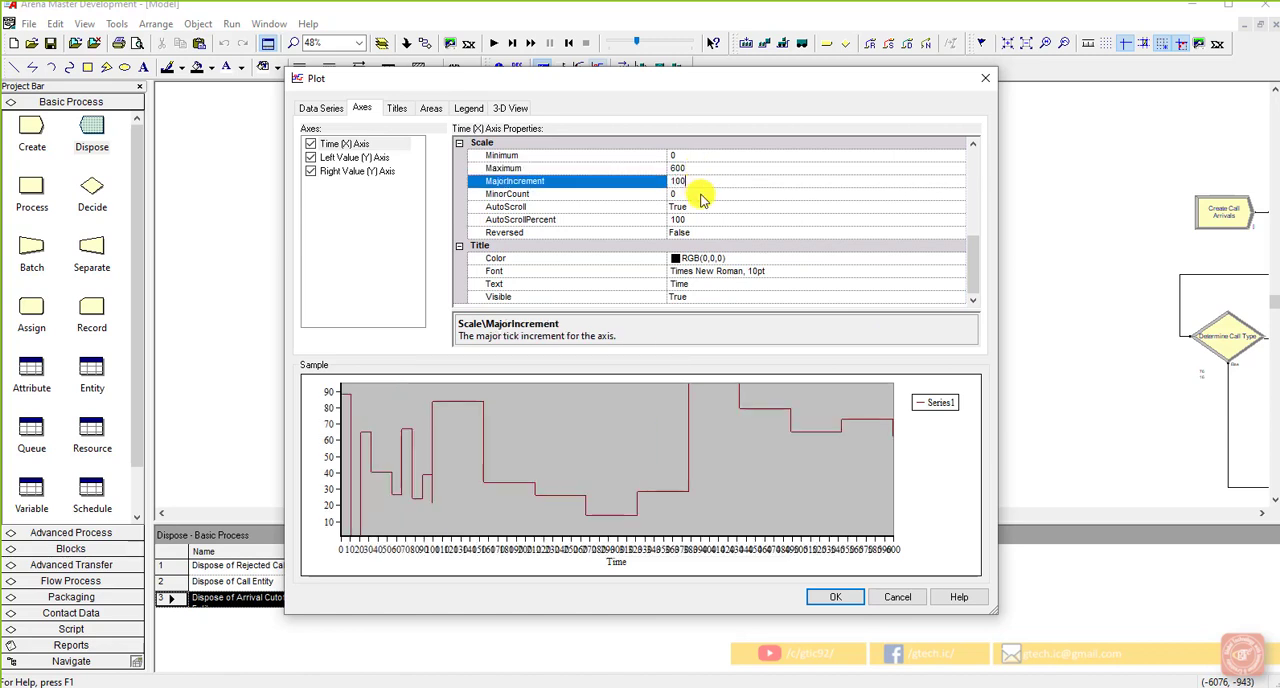
{"action": "type", "text": "100"}
{"action": "left_click", "coordinate": [701, 194]}
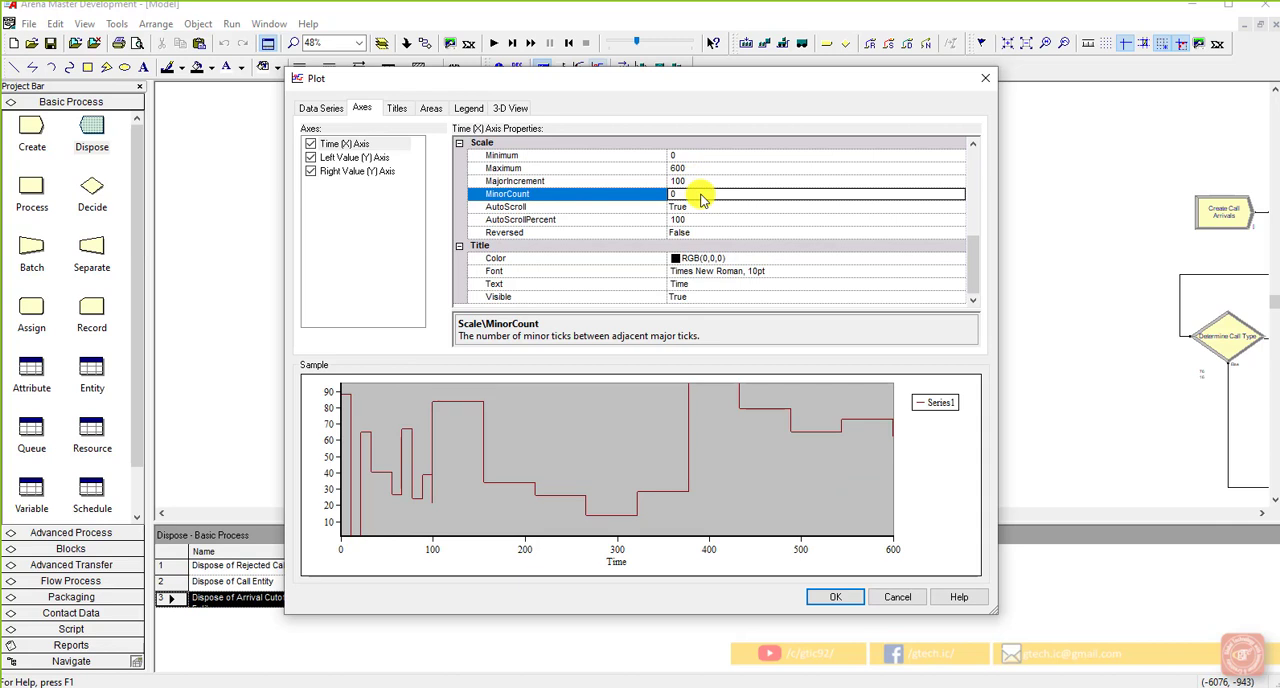
Step: Set the maximum of the Left Value (Y) axis scale to 30
{"action": "left_click", "coordinate": [398, 157]}
{"action": "left_click", "coordinate": [697, 170]}
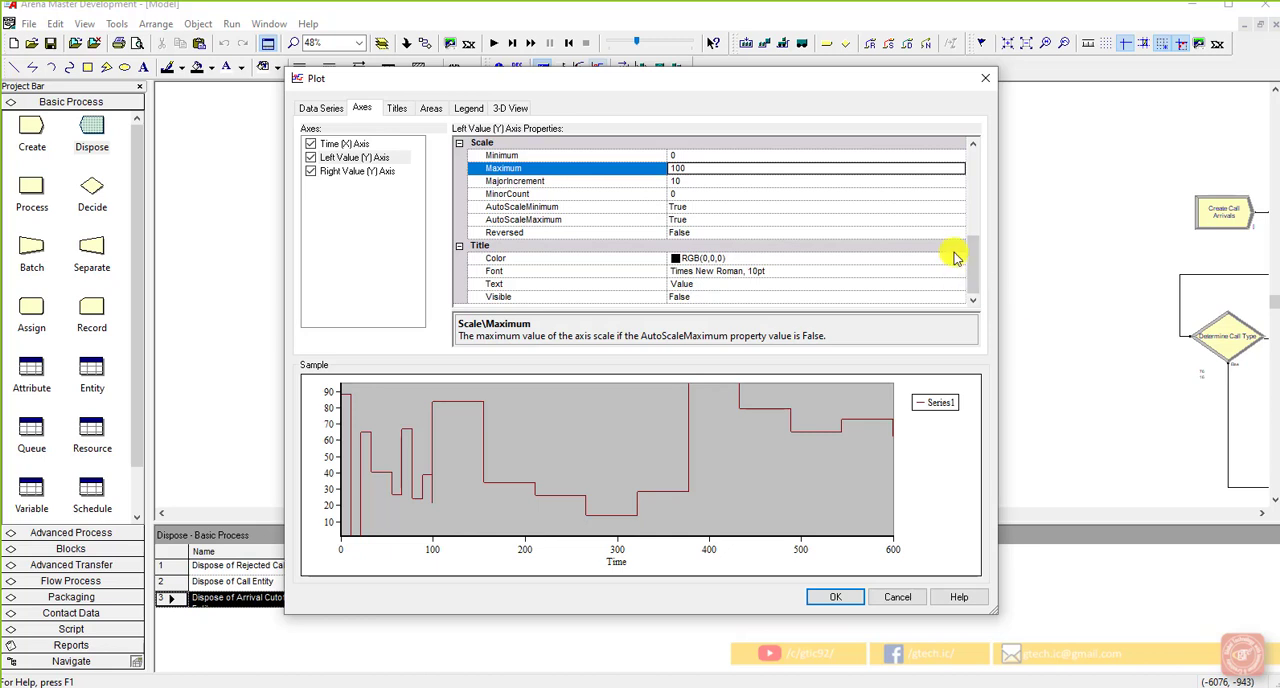
{"action": "double_click", "coordinate": [714, 169]}
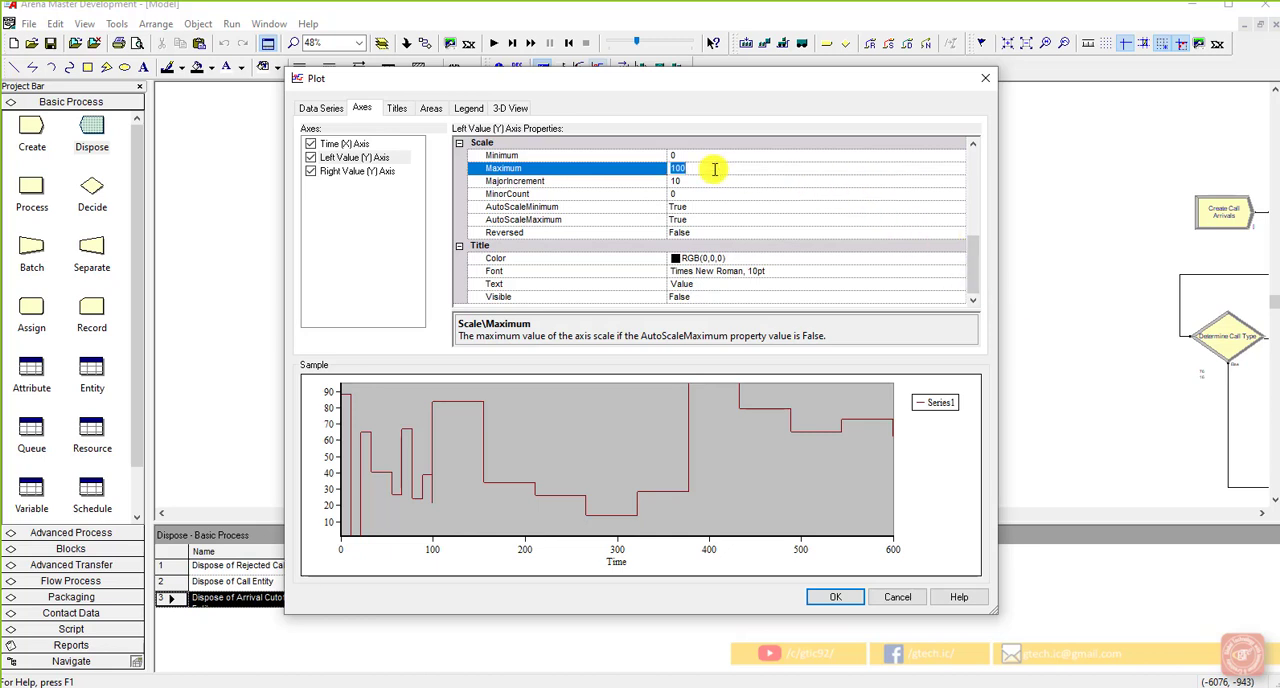
{"action": "type", "text": "30"}
{"action": "left_click", "coordinate": [697, 182]}
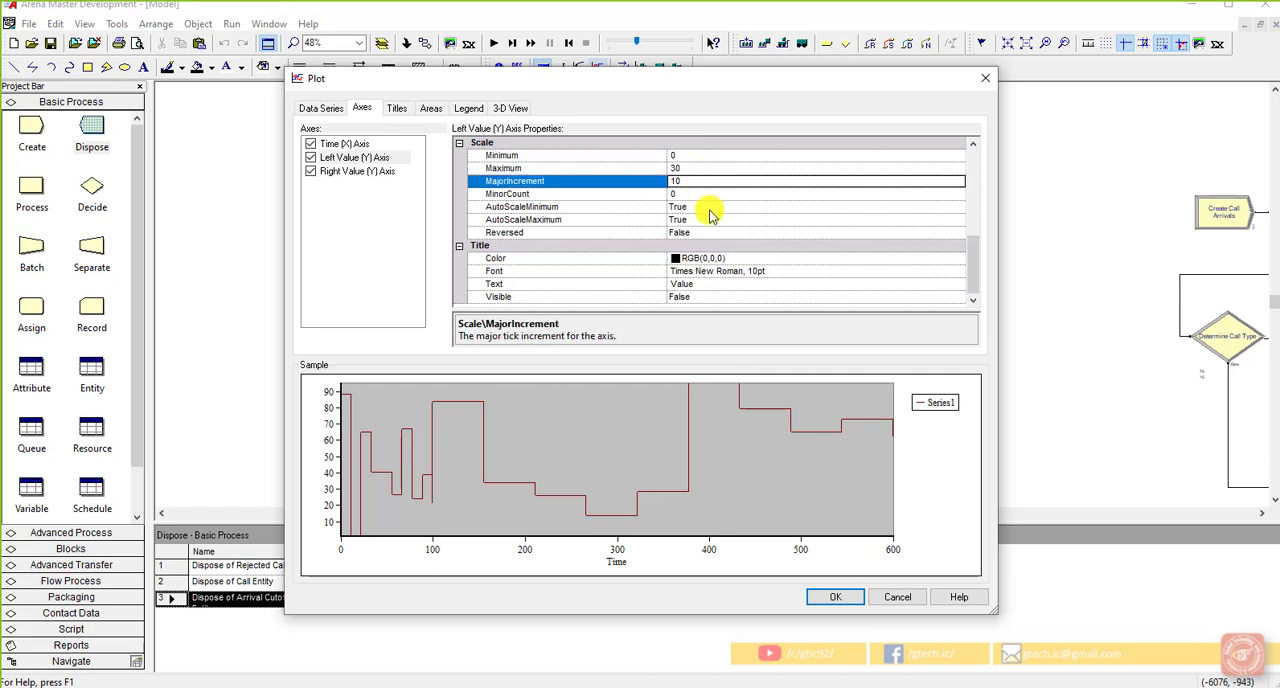
Step: Title the Left Value (Y) axis "Trunk Line Busy" and make the title visible
{"action": "left_click", "coordinate": [723, 286]}
{"action": "double_click", "coordinate": [722, 284]}
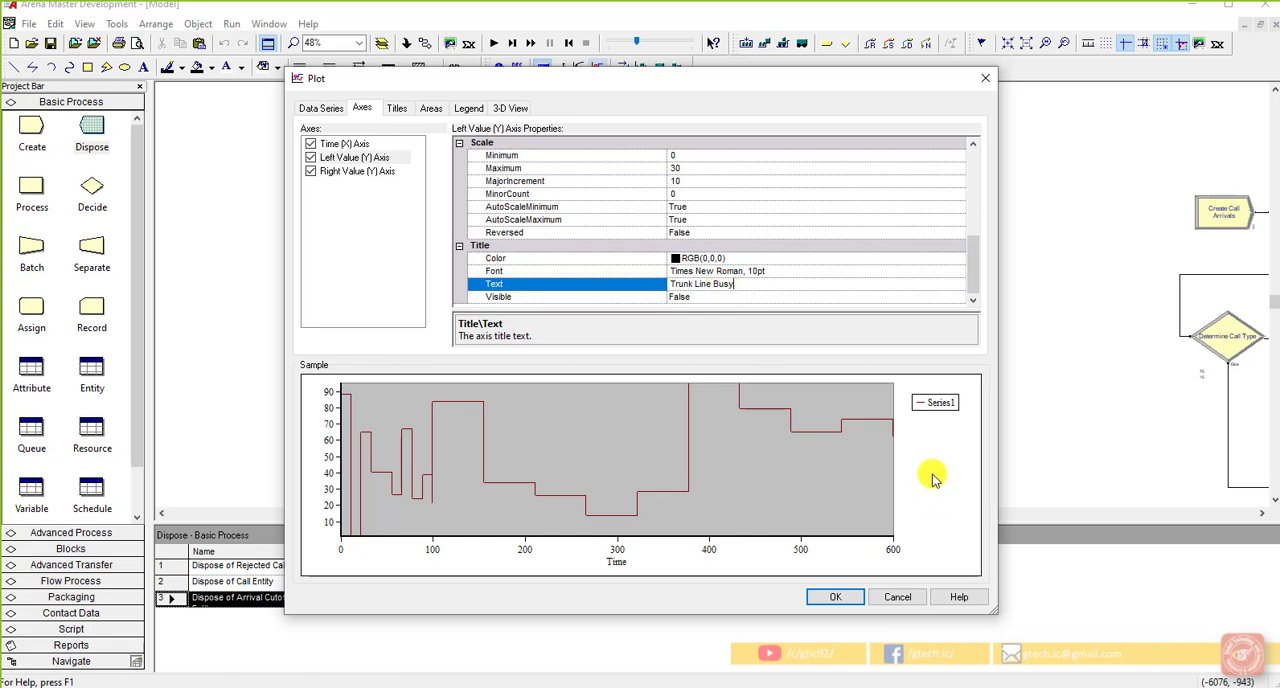
{"action": "left_click", "coordinate": [745, 298]}
{"action": "left_click", "coordinate": [960, 298]}
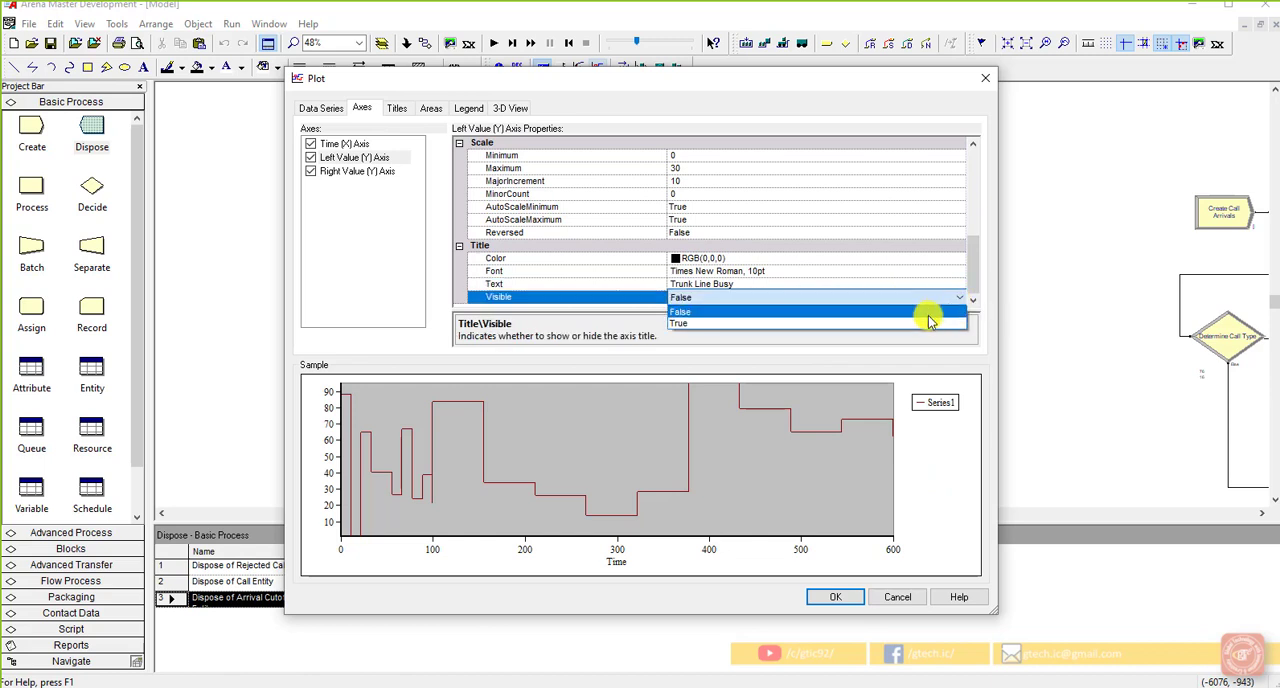
{"action": "left_click", "coordinate": [929, 323]}
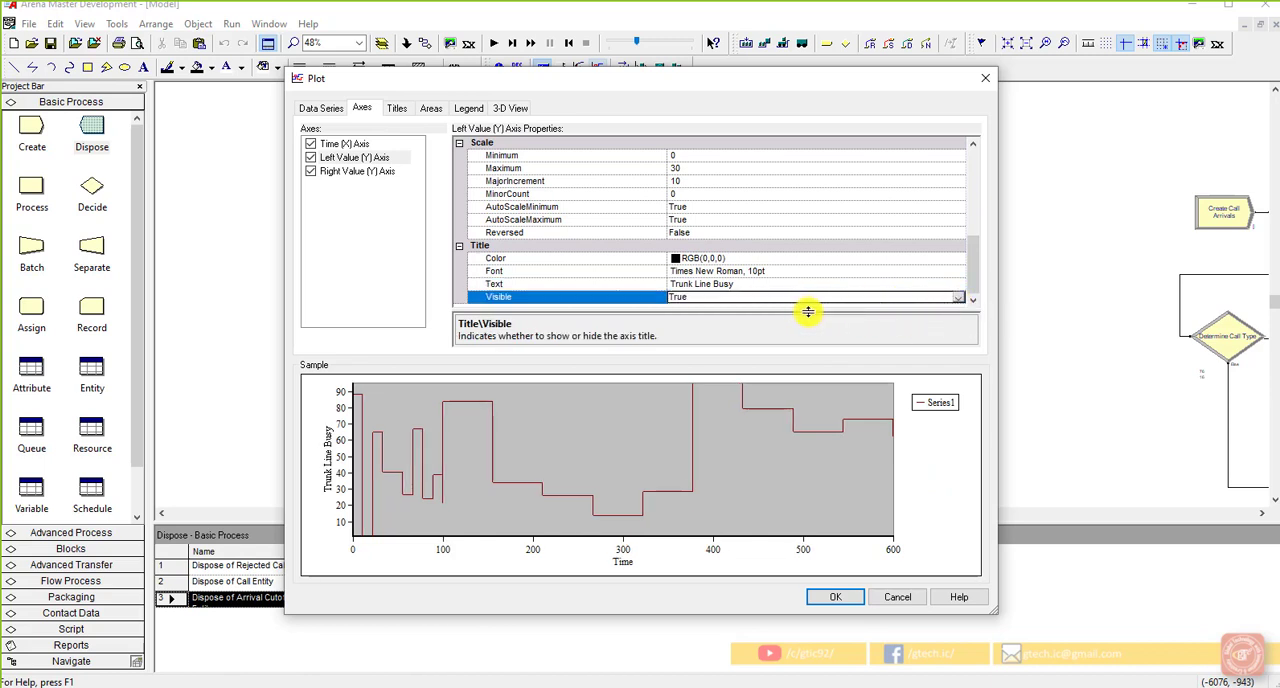
Step: Look through the plot's title and area settings and hide its legend
{"action": "left_click", "coordinate": [399, 110]}
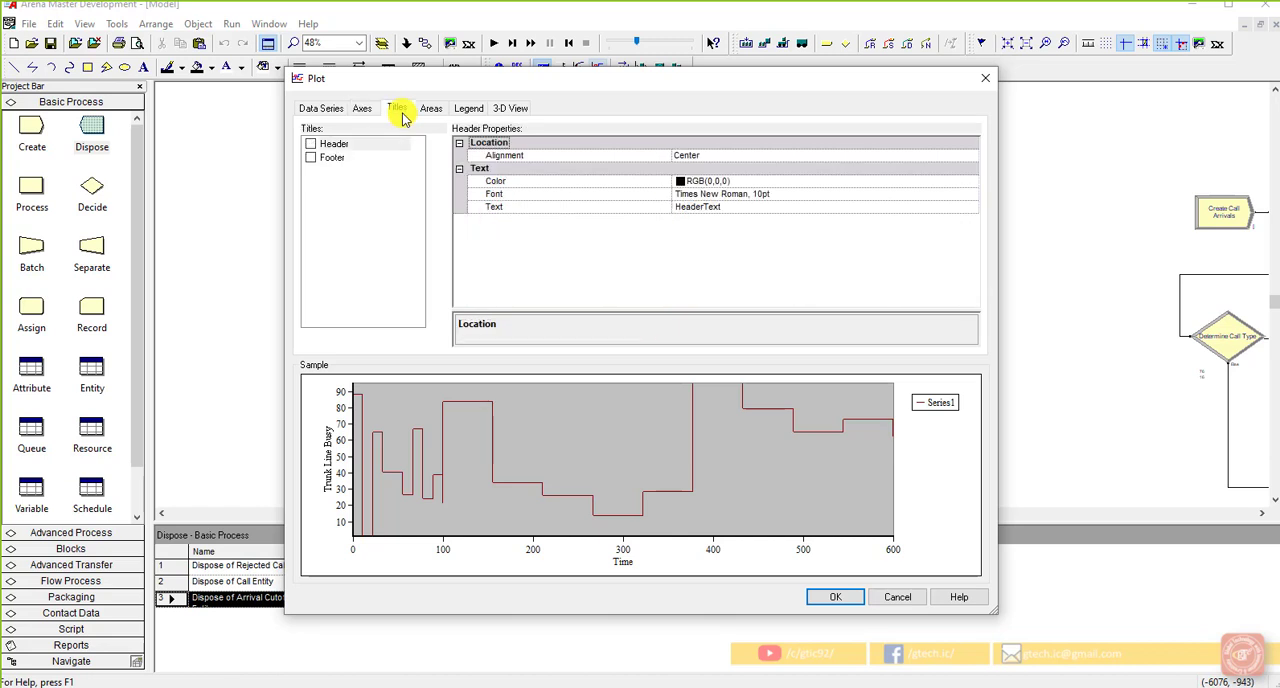
{"action": "left_click", "coordinate": [435, 107]}
{"action": "left_click", "coordinate": [465, 108]}
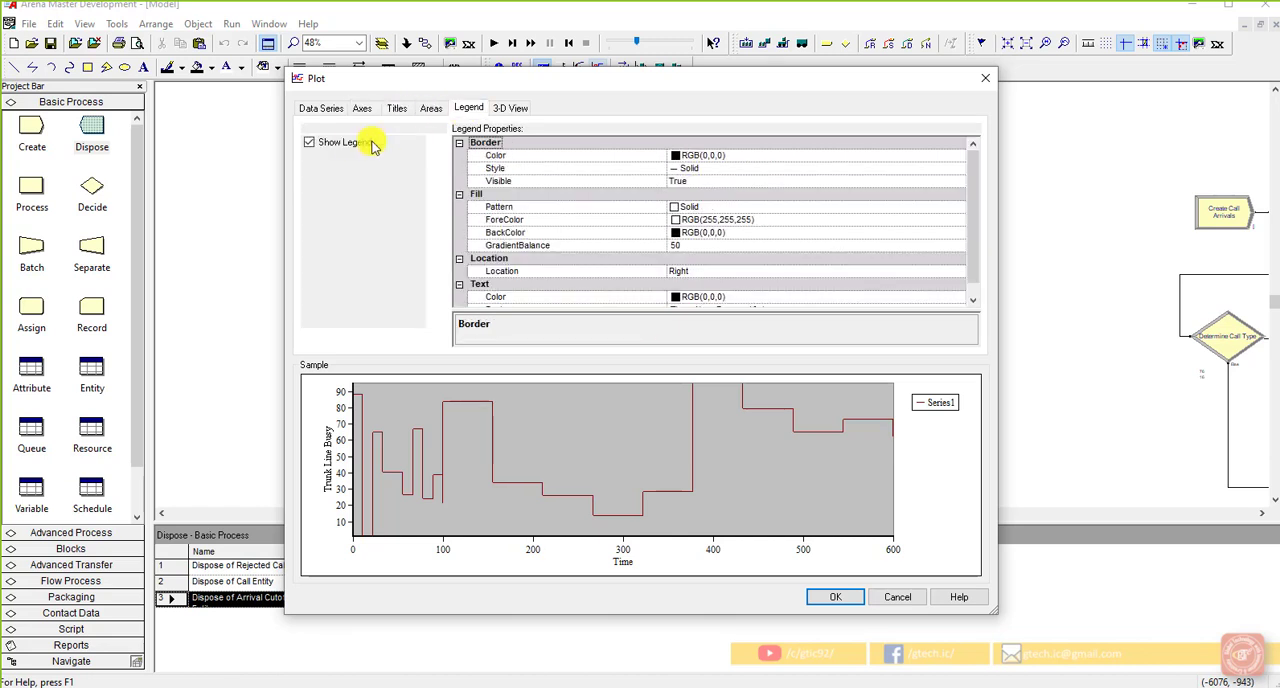
{"action": "left_click", "coordinate": [310, 142]}
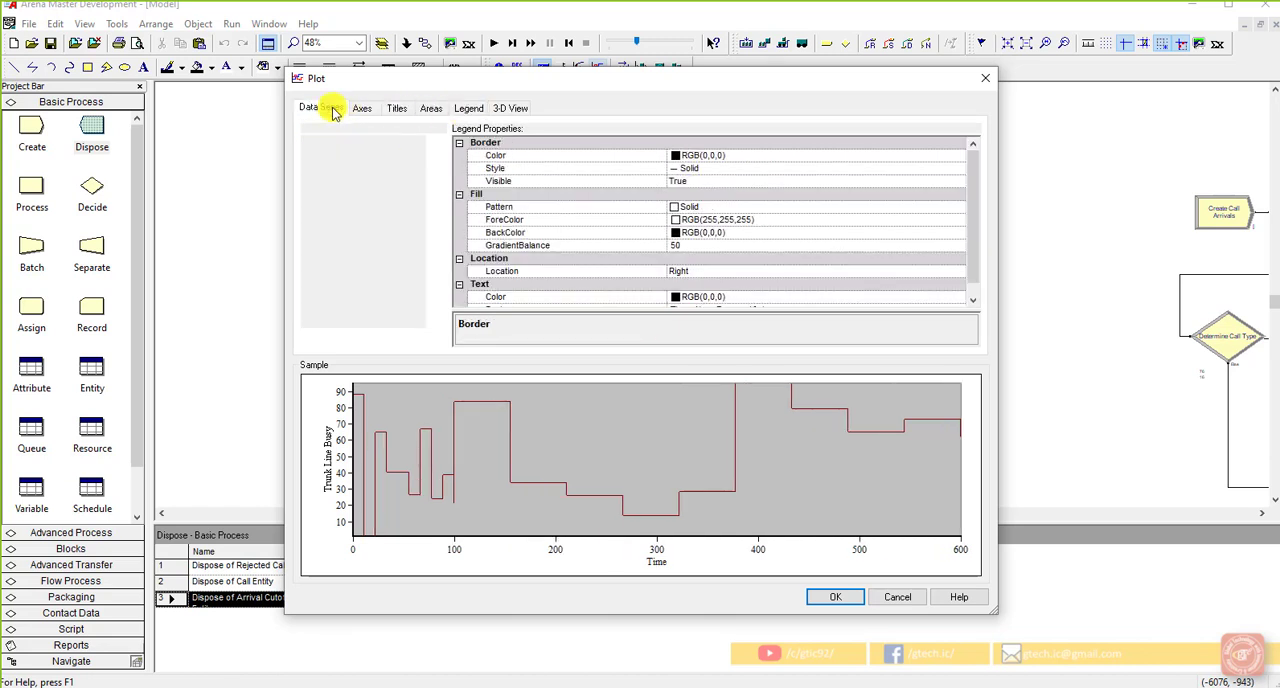
Step: Accept the plot settings and draw the plot above the tech queues and resource pictures
{"action": "left_click", "coordinate": [326, 106]}
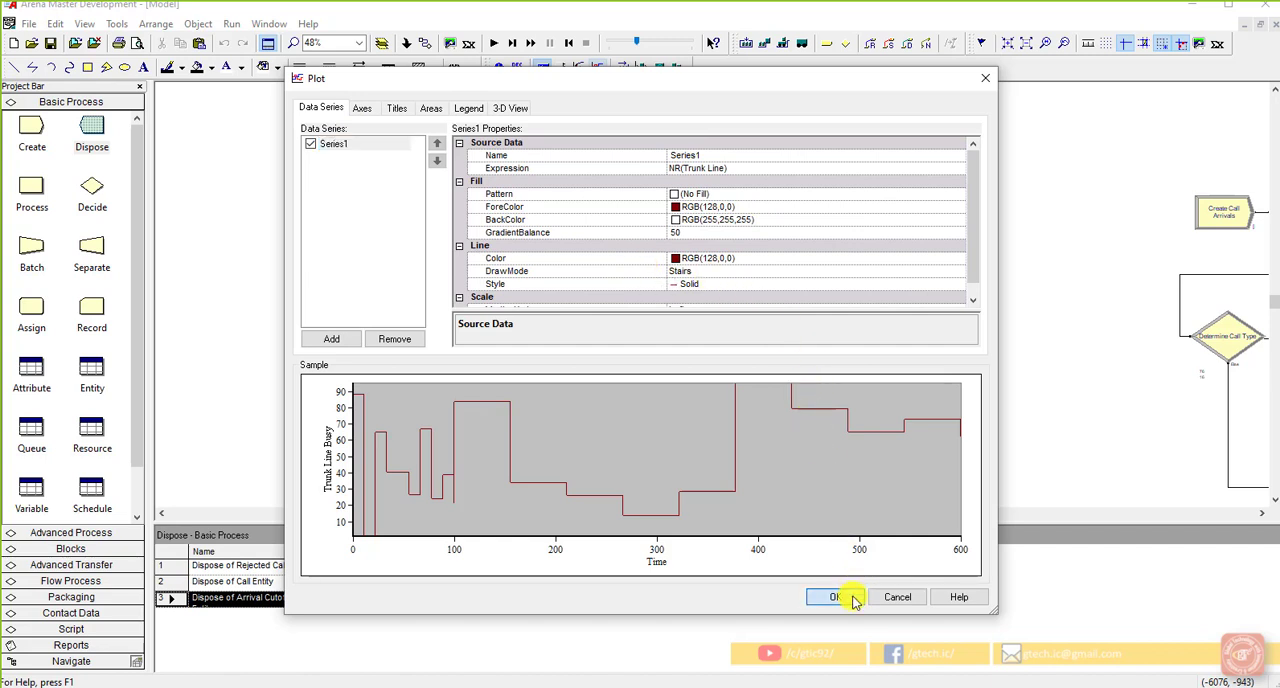
{"action": "left_click", "coordinate": [840, 596]}
{"action": "left_click_drag", "start_coordinate": [563, 130], "coordinate": [896, 251]}
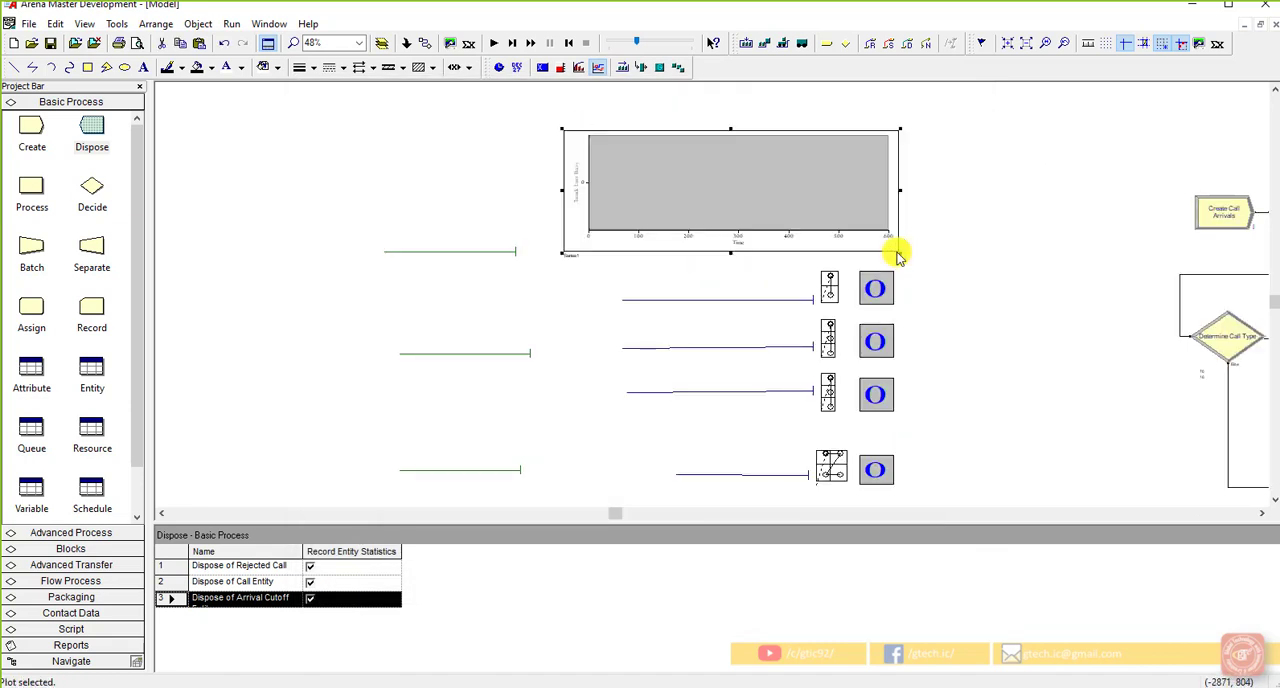
{"action": "left_click", "coordinate": [975, 268]}
Step: Move the uppermost green storage up beside the plot and display the grid in the model window
{"action": "left_click_drag", "start_coordinate": [503, 257], "coordinate": [524, 197]}
{"action": "left_click", "coordinate": [546, 254]}
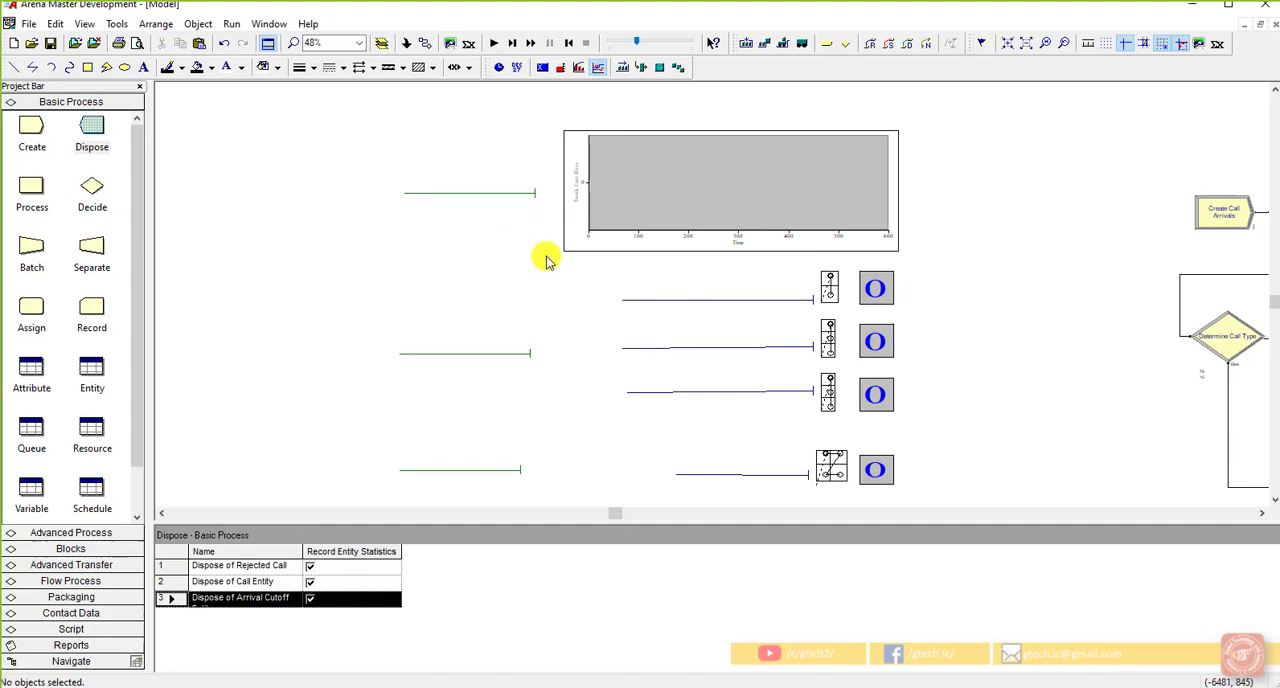
{"action": "left_click", "coordinate": [1108, 44]}
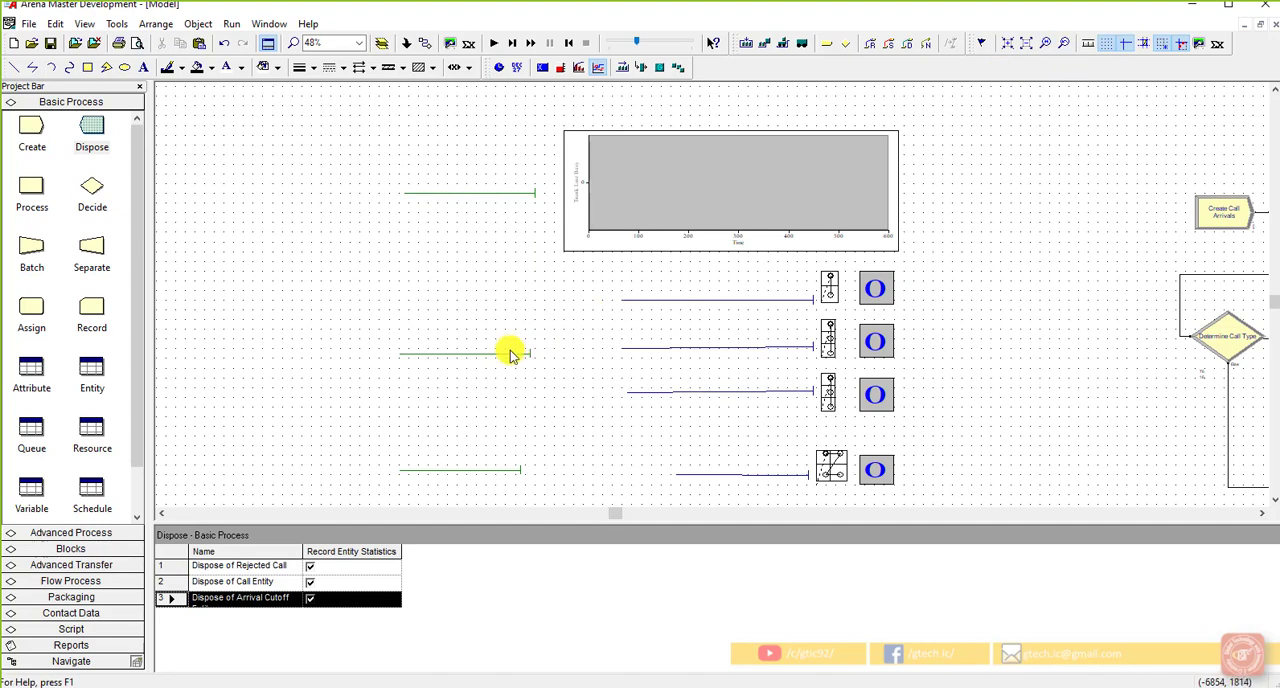
Step: Move the middle and lowest green storages to line up roughly beneath the uppermost storage
{"action": "left_click_drag", "start_coordinate": [509, 349], "coordinate": [518, 340]}
{"action": "left_click", "coordinate": [554, 392]}
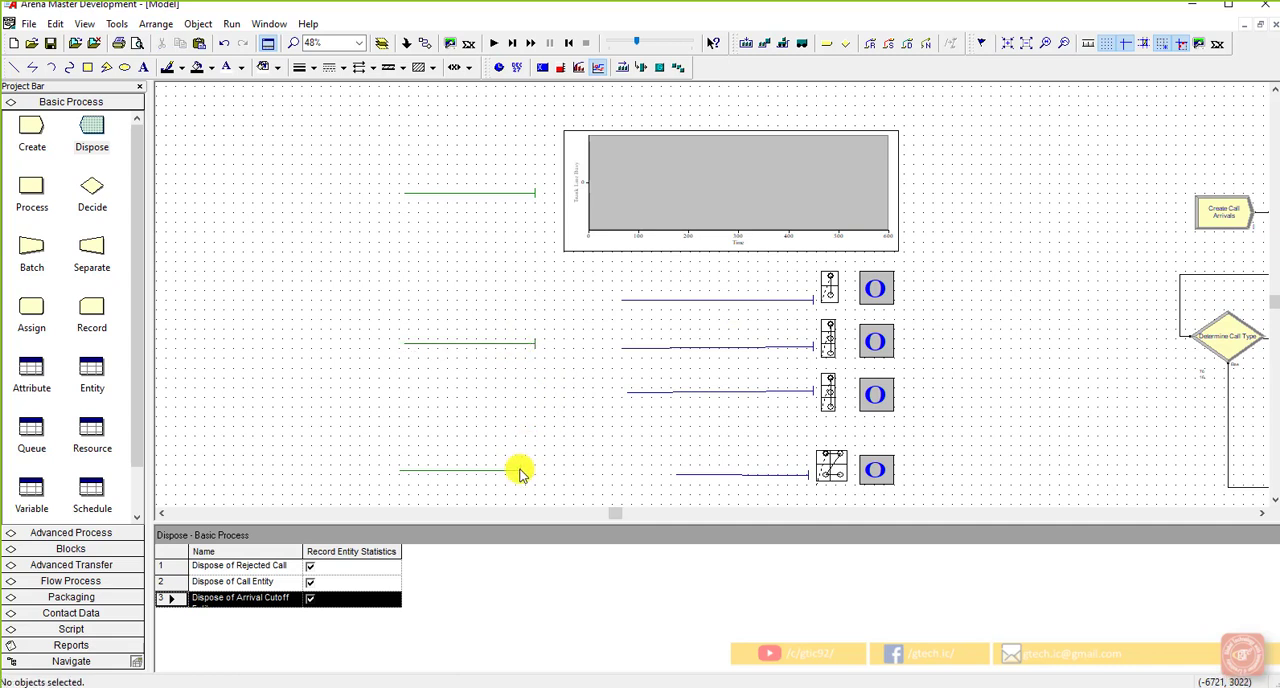
{"action": "left_click_drag", "start_coordinate": [520, 470], "coordinate": [545, 470]}
{"action": "left_click", "coordinate": [601, 464]}
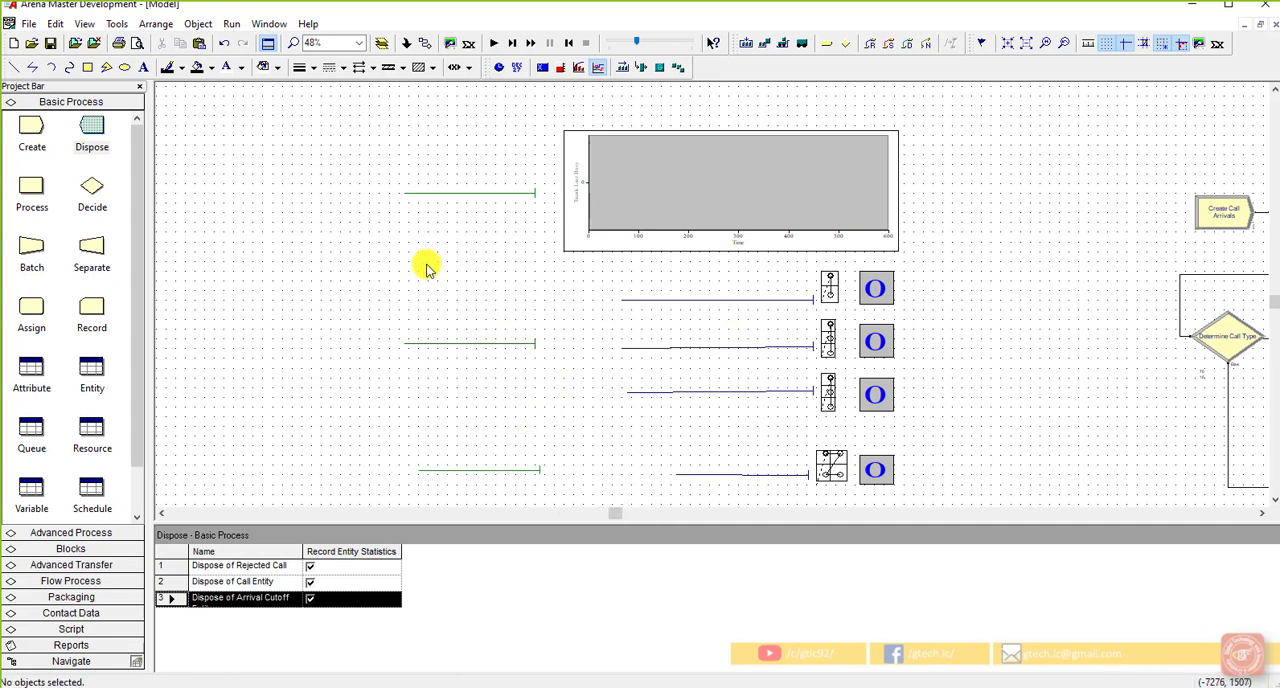
Step: Add the text label "WIP" at the uppermost variable display, just below the plot
{"action": "left_click", "coordinate": [144, 67]}
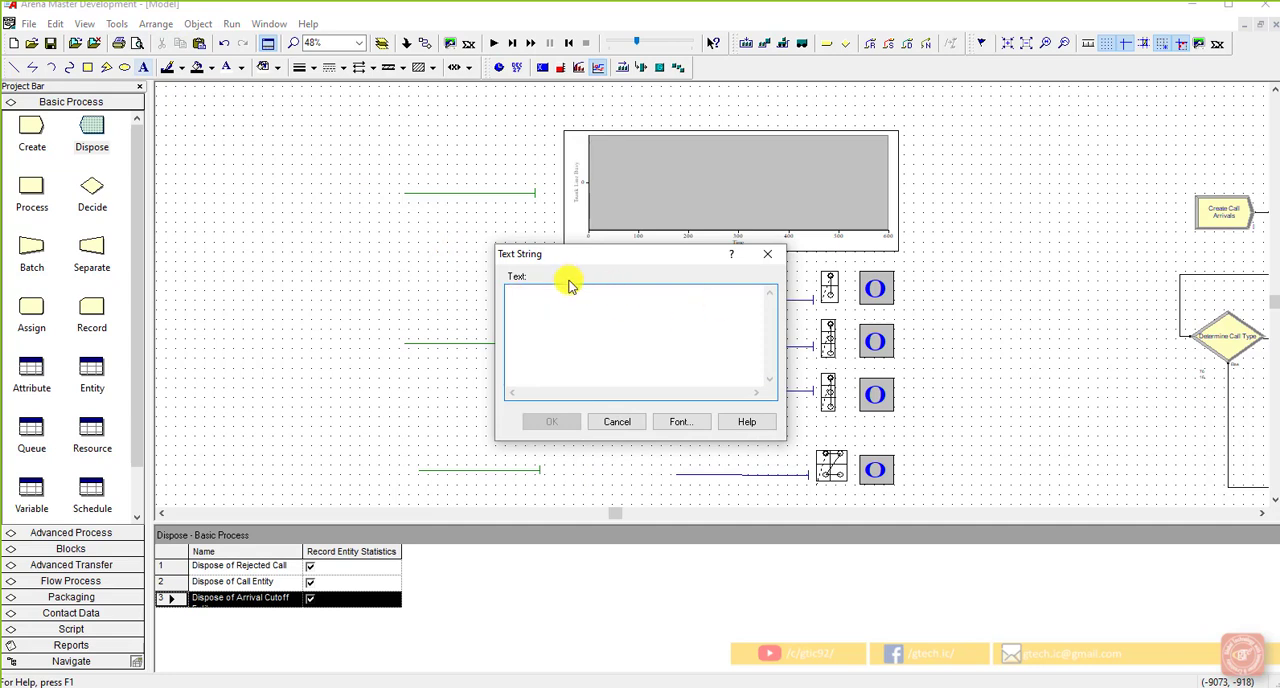
{"action": "type", "text": "WIP"}
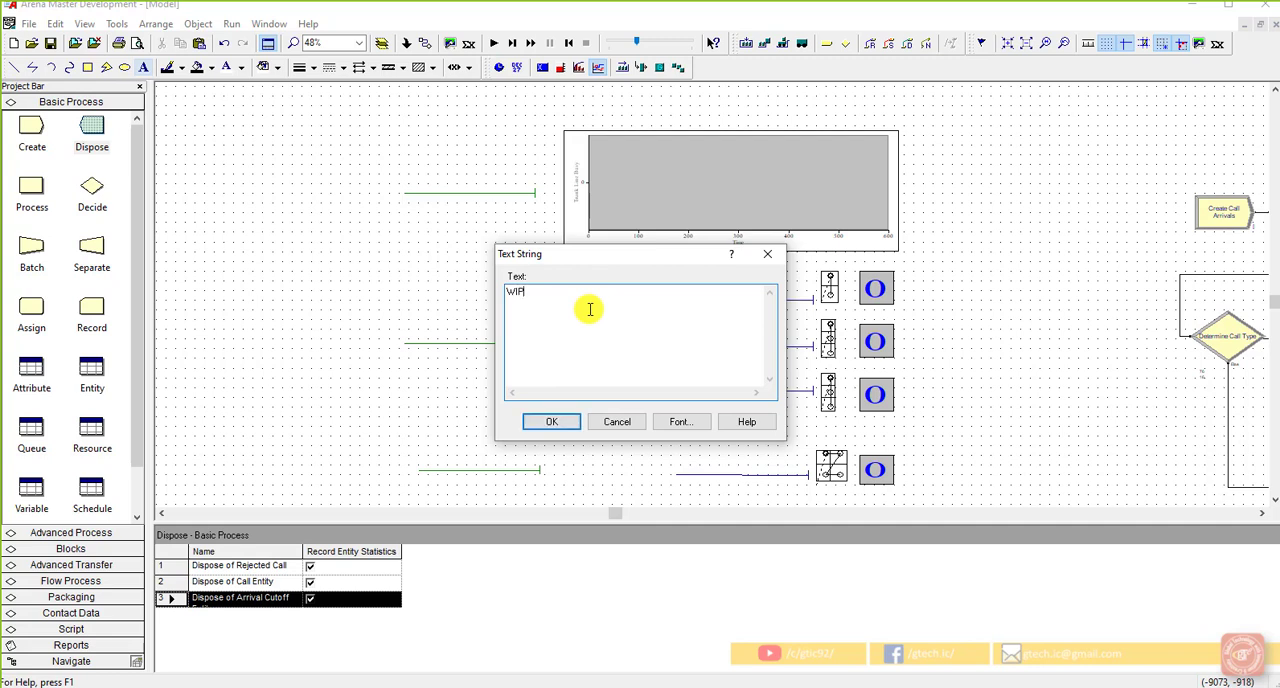
{"action": "left_click", "coordinate": [572, 421]}
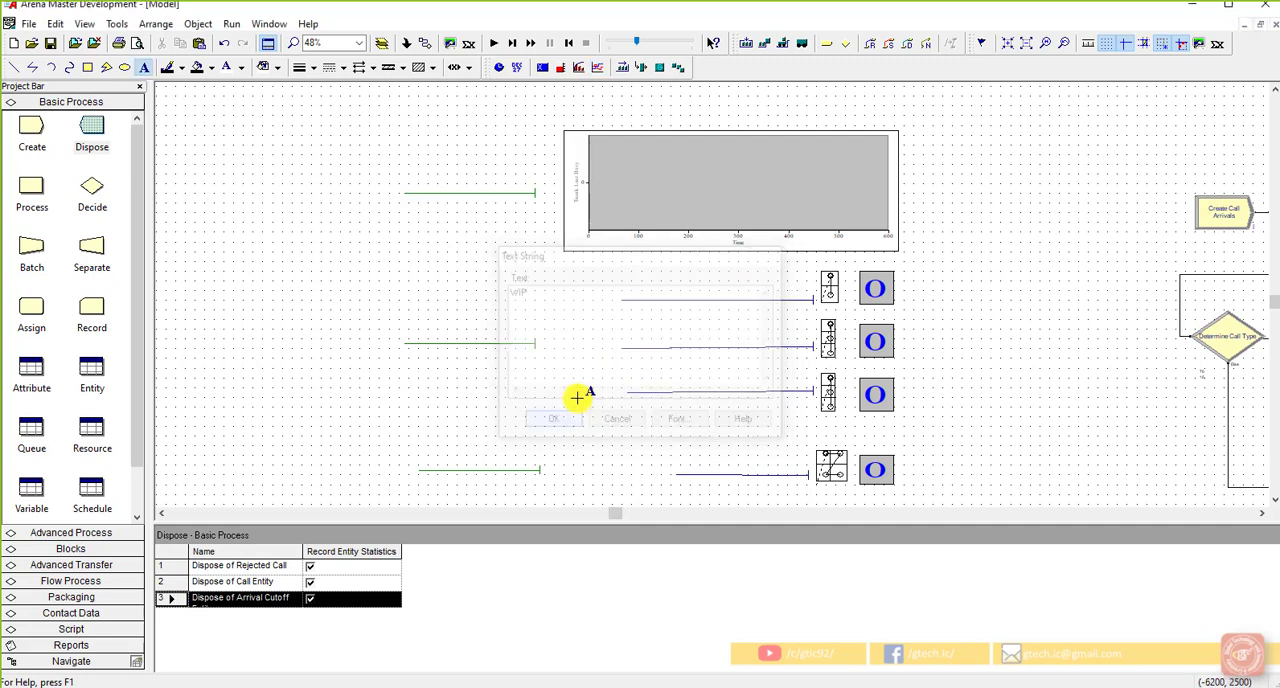
{"action": "left_click", "coordinate": [886, 268]}
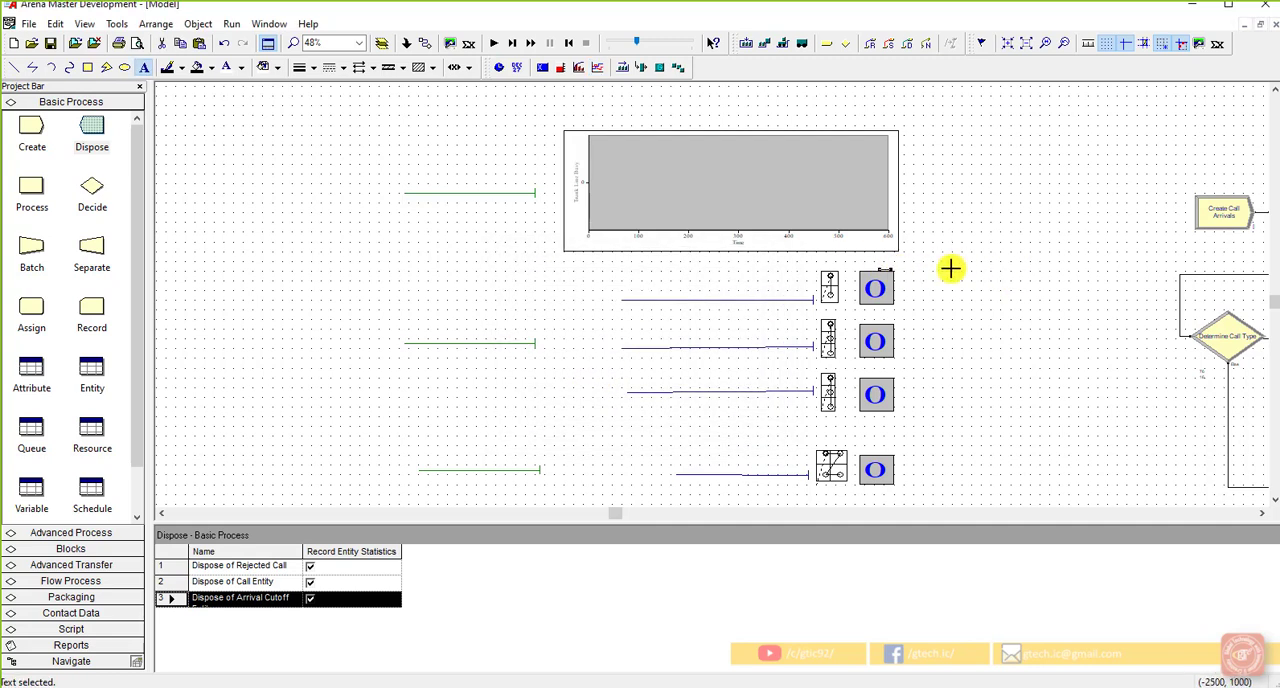
Step: Hide the grid and move the WIP label into the empty space beside the variable displays
{"action": "left_click", "coordinate": [1106, 43]}
{"action": "left_click", "coordinate": [962, 274]}
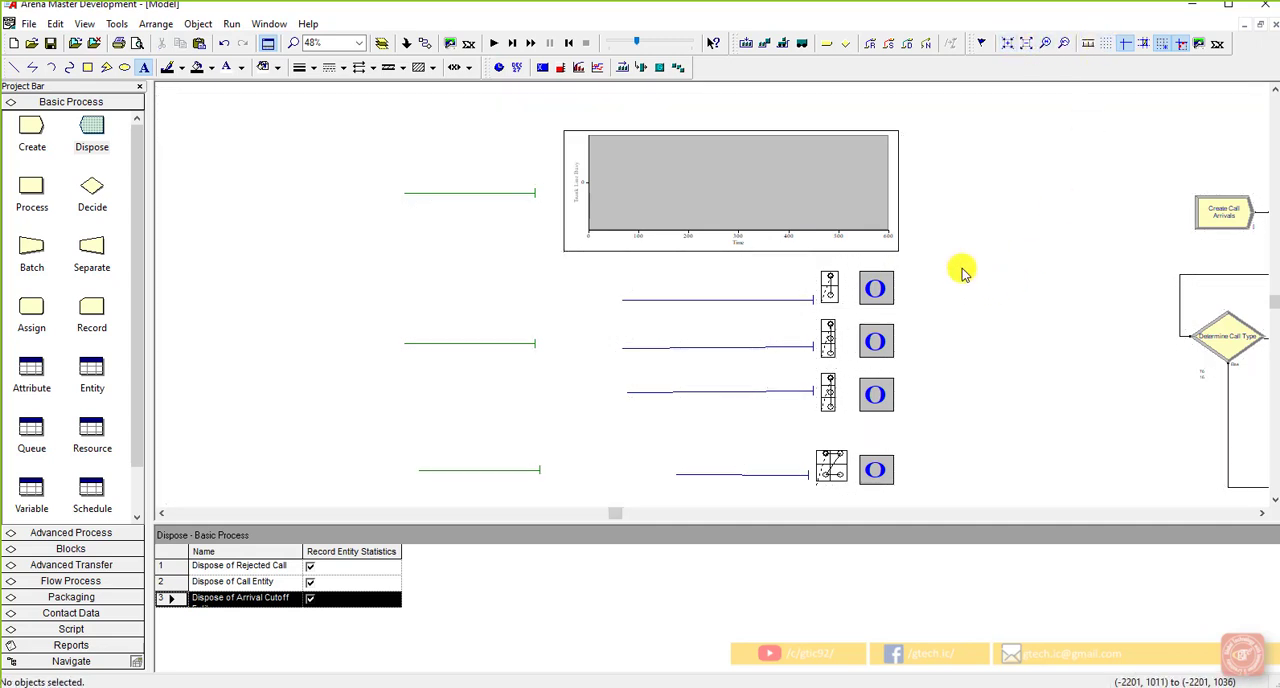
{"action": "left_click", "coordinate": [908, 271]}
{"action": "left_click_drag", "start_coordinate": [927, 270], "coordinate": [977, 266]}
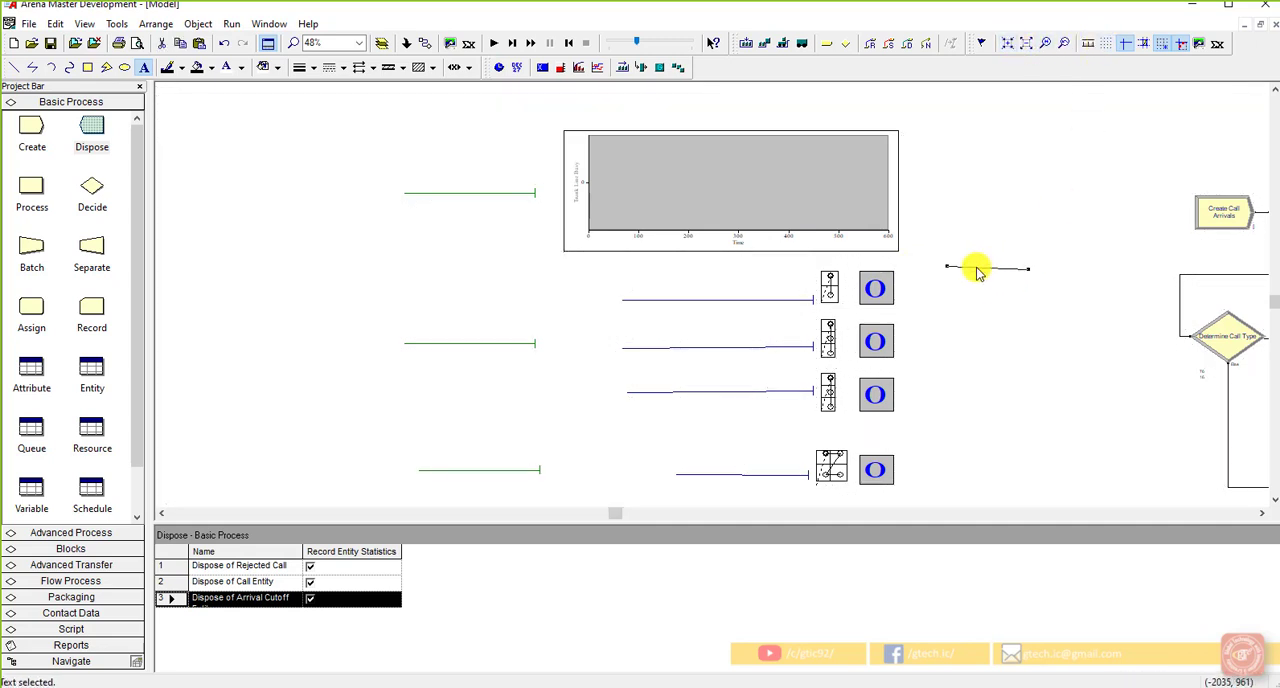
Step: Colour the WIP label's text black and place it directly above the column of variable displays
{"action": "left_click", "coordinate": [240, 68]}
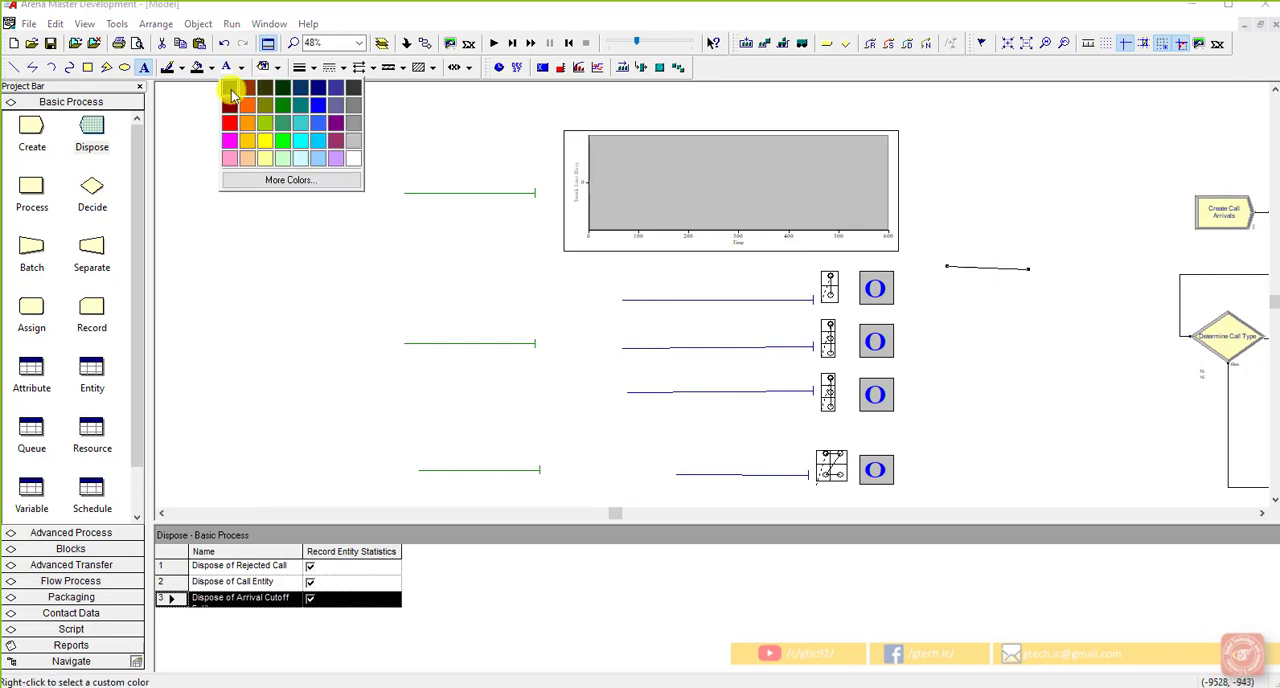
{"action": "left_click", "coordinate": [229, 87]}
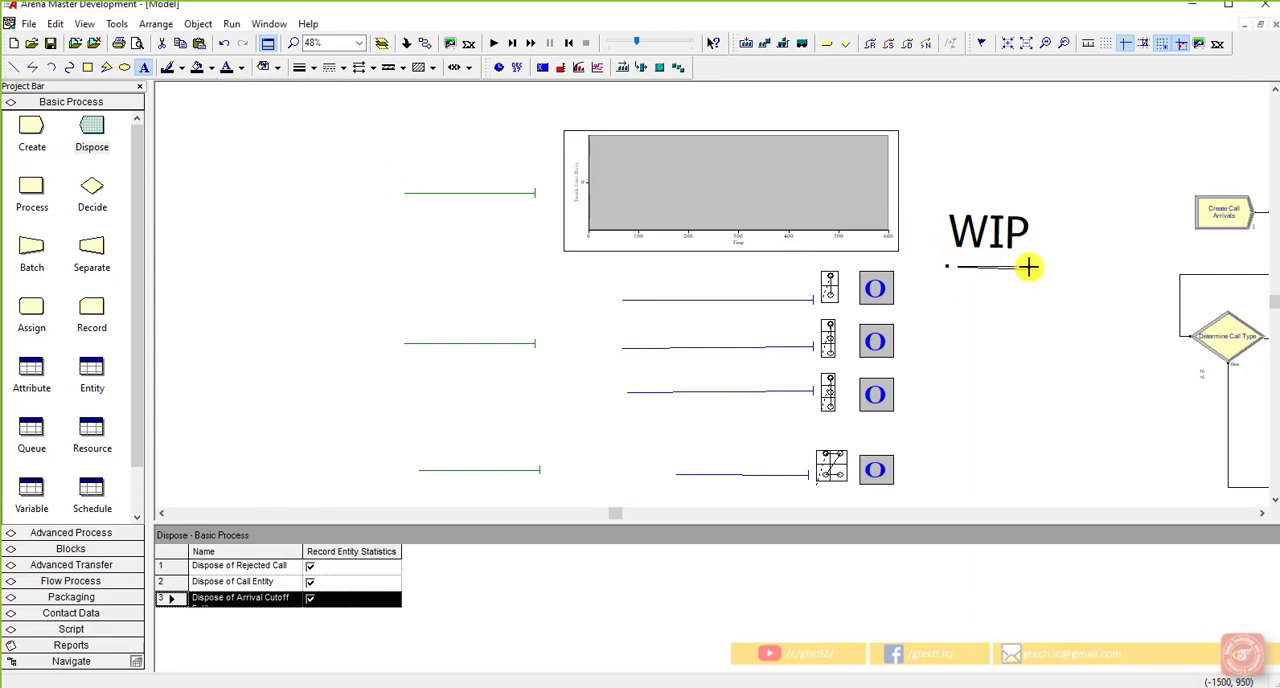
{"action": "left_click_drag", "start_coordinate": [994, 268], "coordinate": [882, 255]}
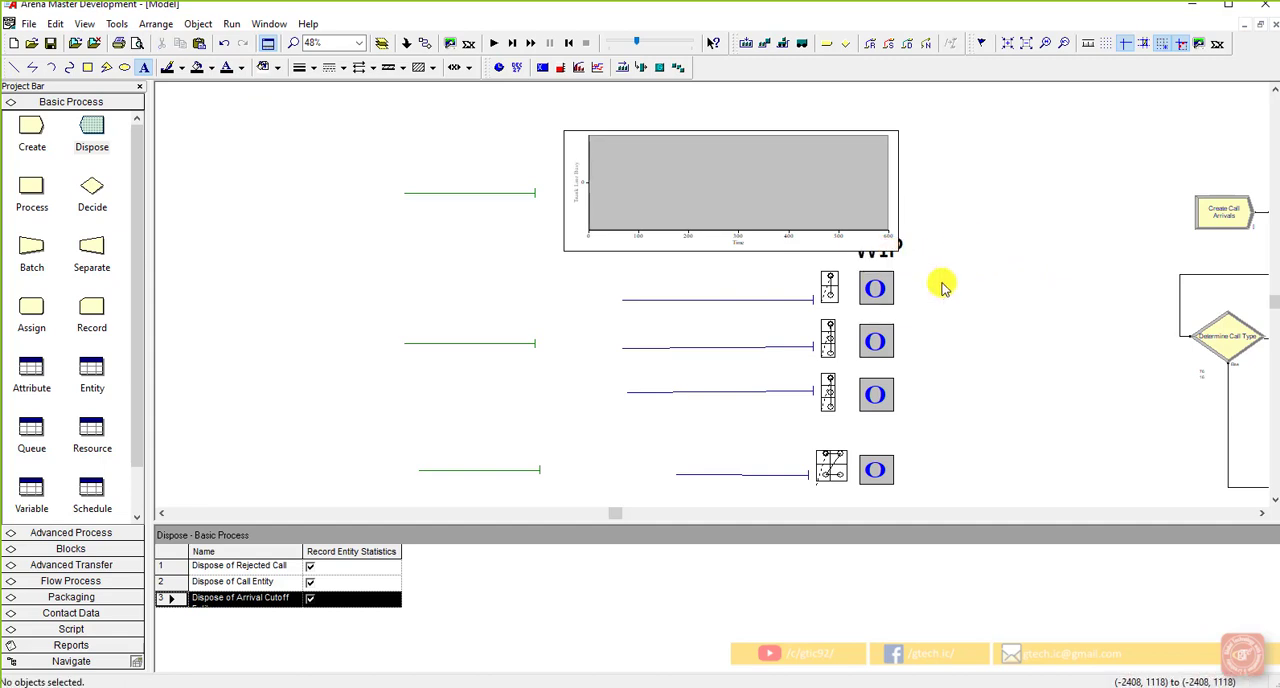
Step: Move the plot up clear of the WIP label and raise the uppermost green storage beside it
{"action": "left_click", "coordinate": [857, 211]}
{"action": "left_click_drag", "start_coordinate": [795, 237], "coordinate": [803, 232]}
{"action": "left_click", "coordinate": [963, 280]}
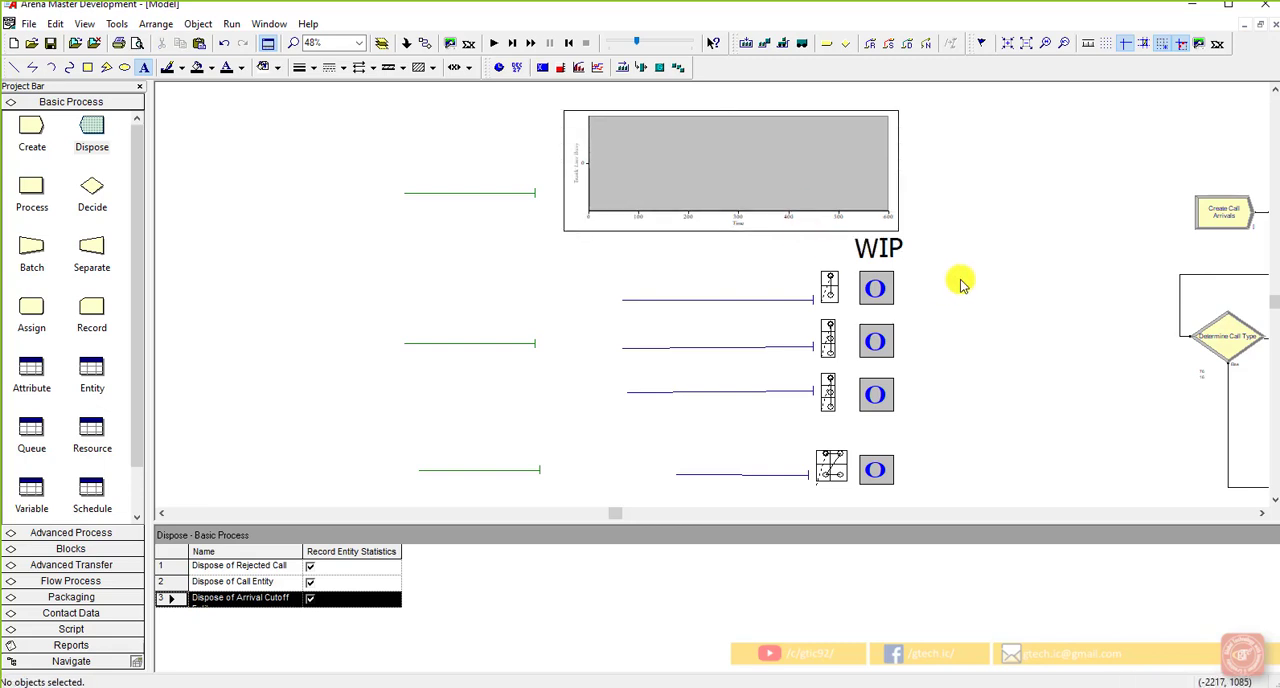
{"action": "left_click_drag", "start_coordinate": [524, 193], "coordinate": [534, 170]}
{"action": "left_click", "coordinate": [546, 206]}
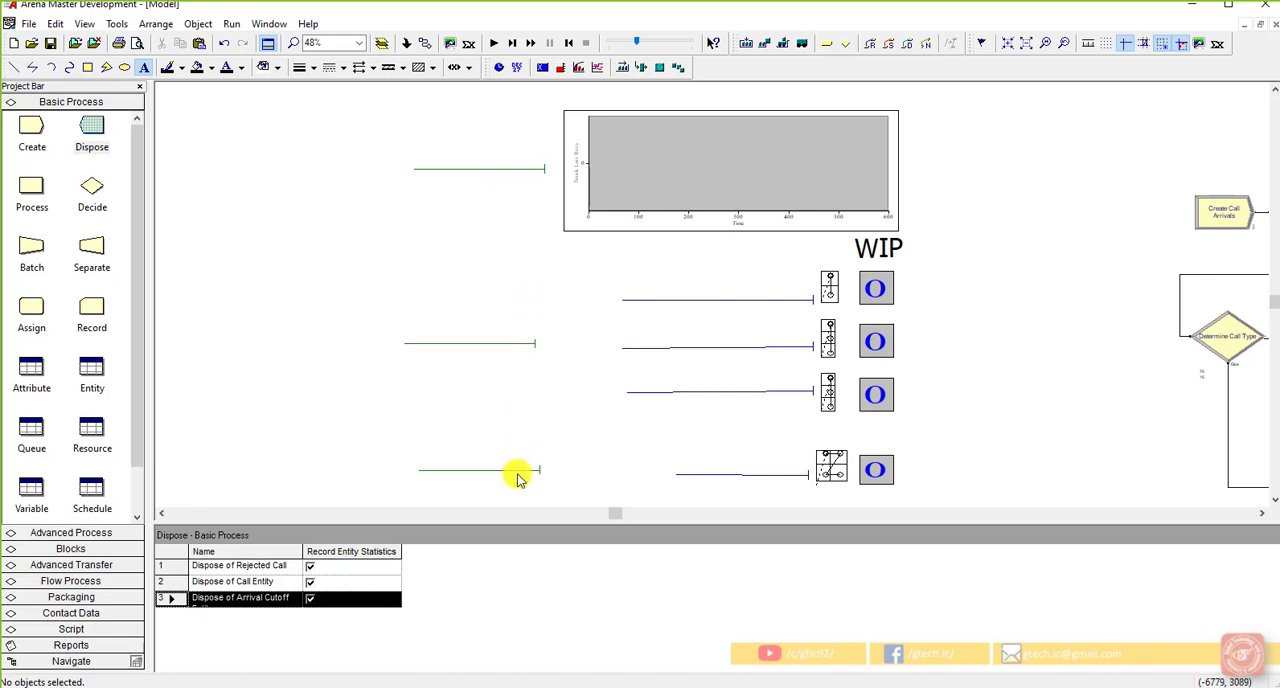
Step: Save the model and run the simulation to completion, declining the results and ending the run
{"action": "left_click", "coordinate": [53, 46]}
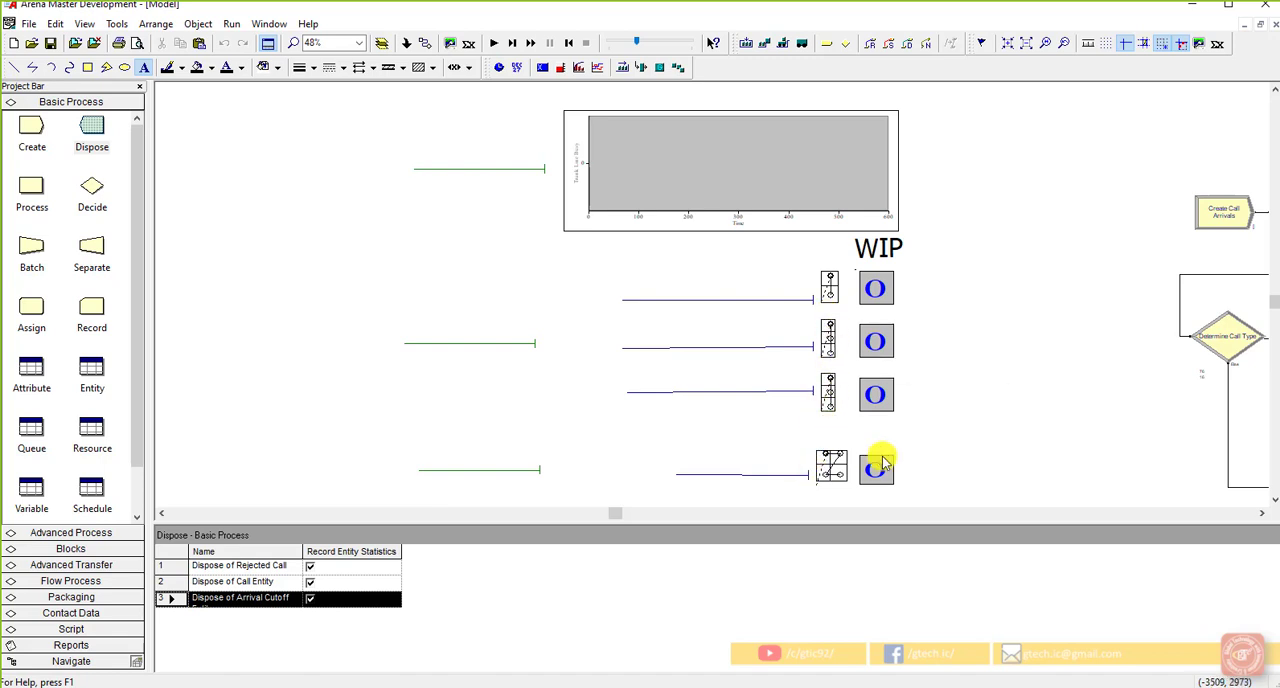
{"action": "left_click", "coordinate": [955, 441]}
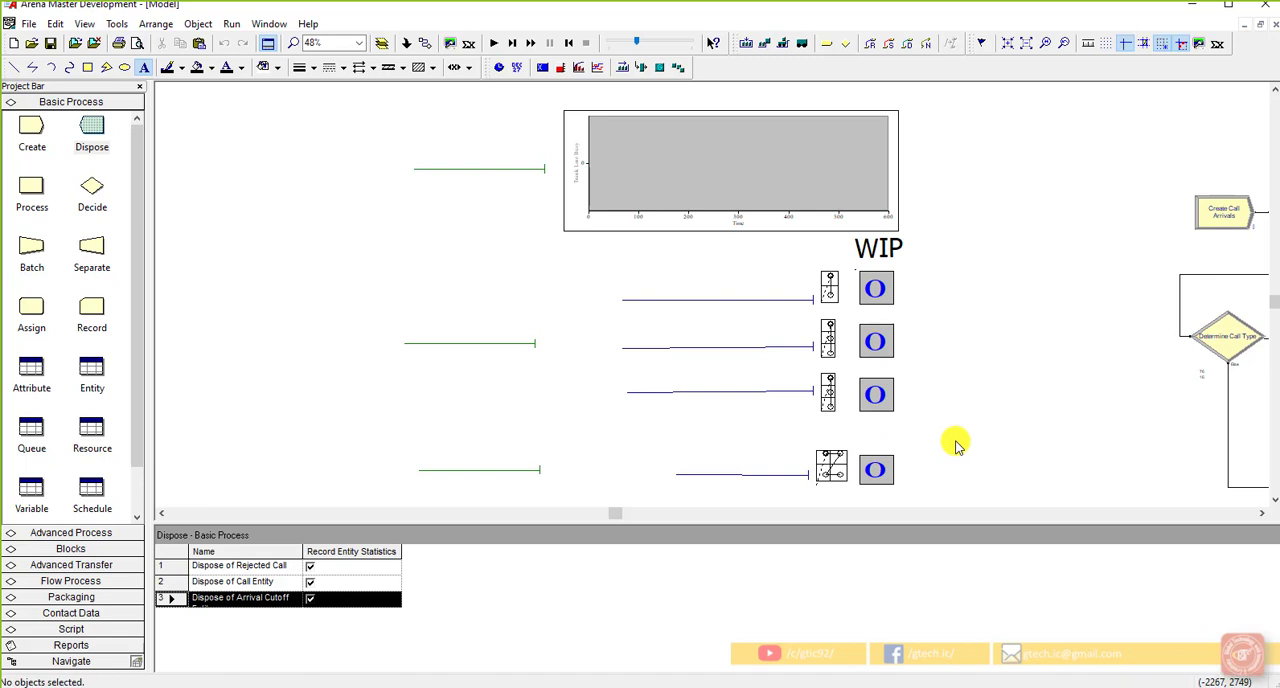
{"action": "left_click", "coordinate": [493, 43]}
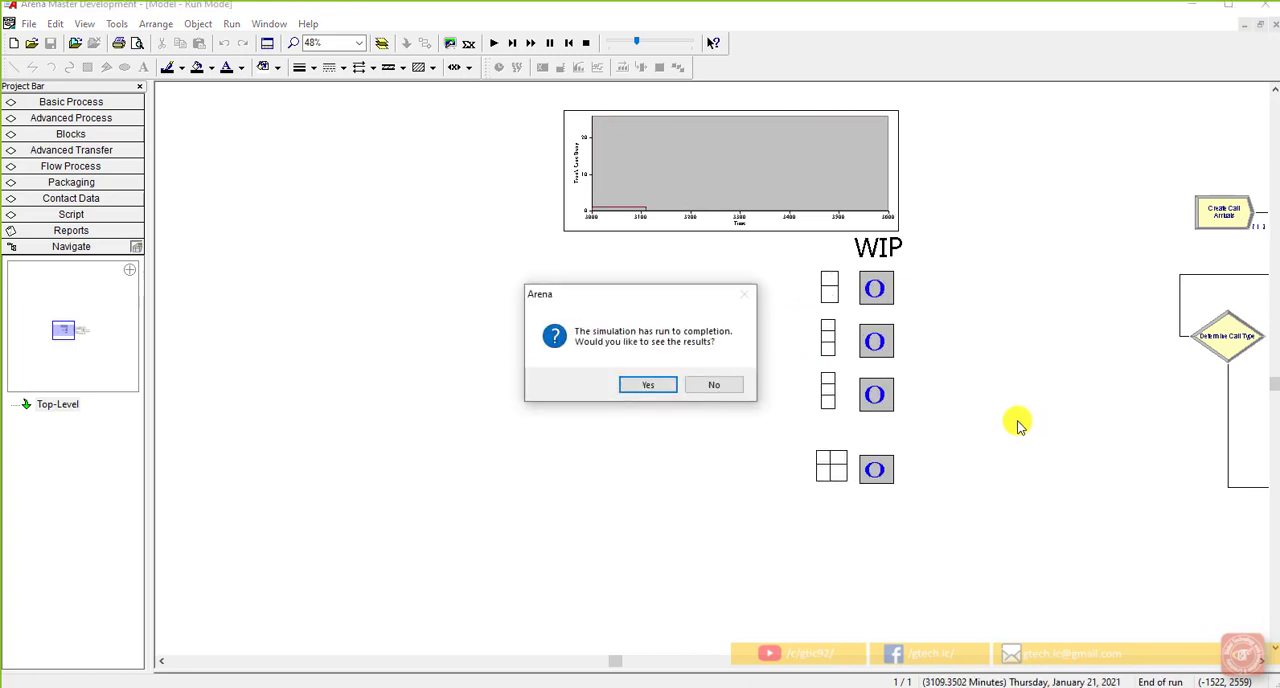
{"action": "left_click", "coordinate": [735, 389]}
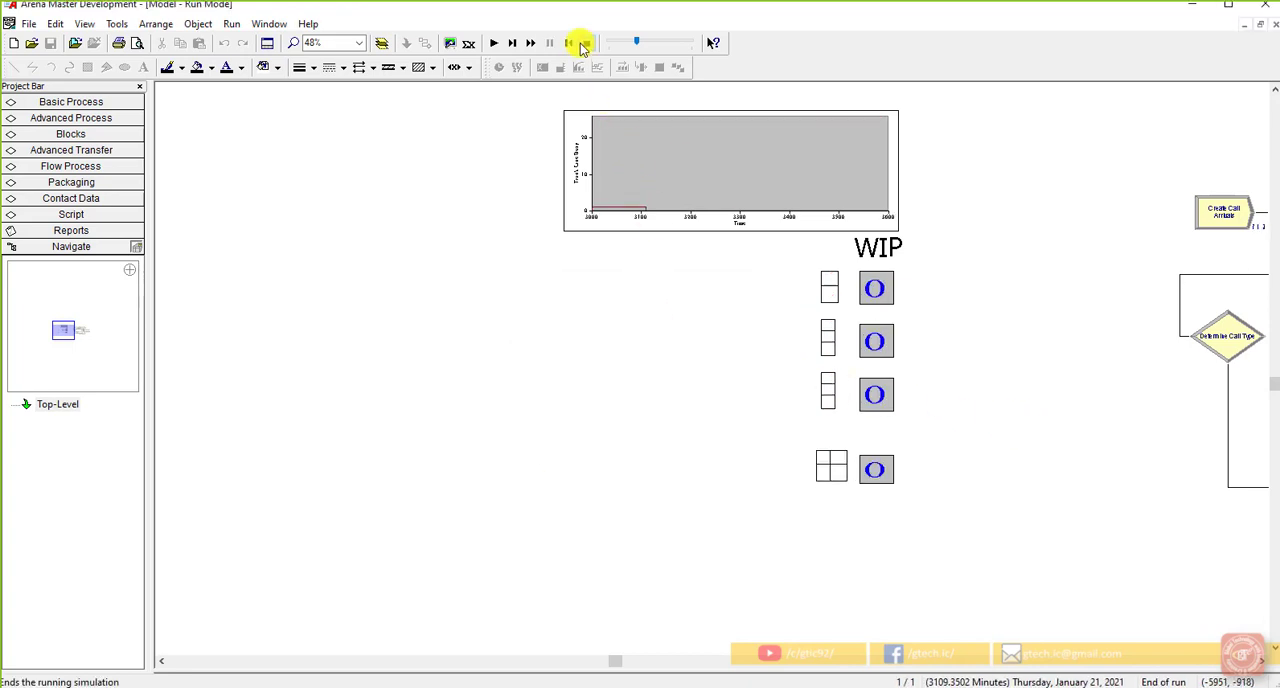
{"action": "left_click", "coordinate": [584, 43]}
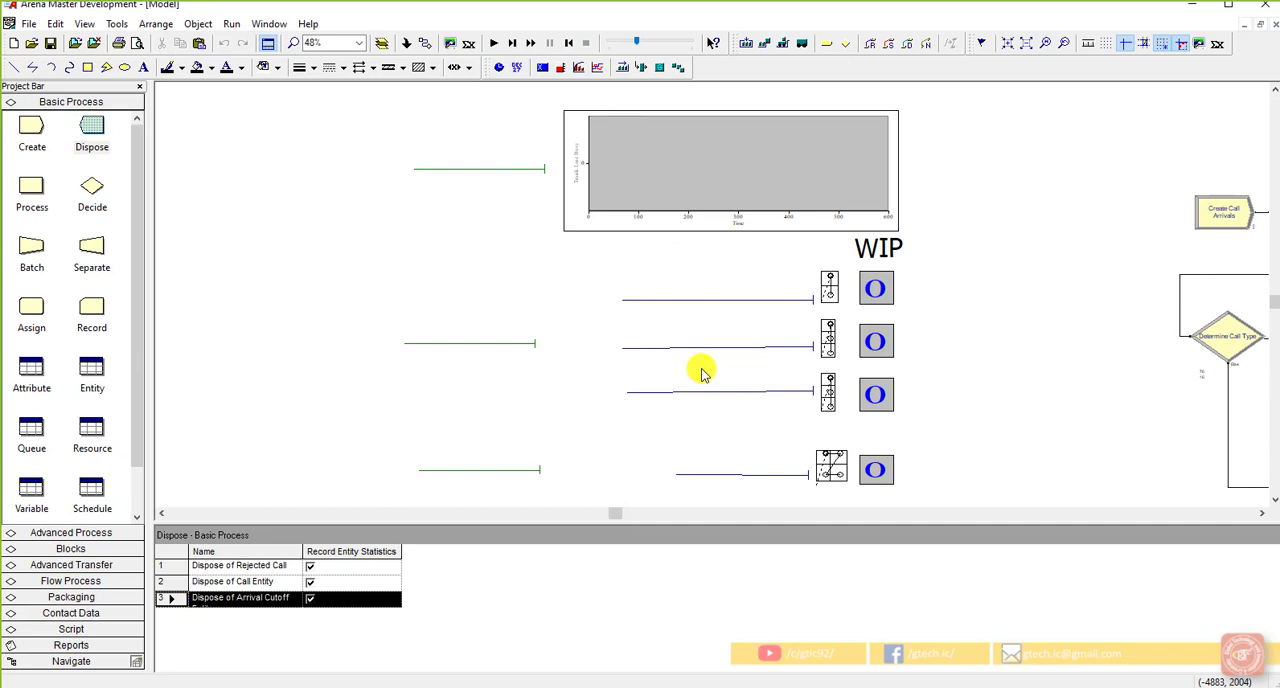